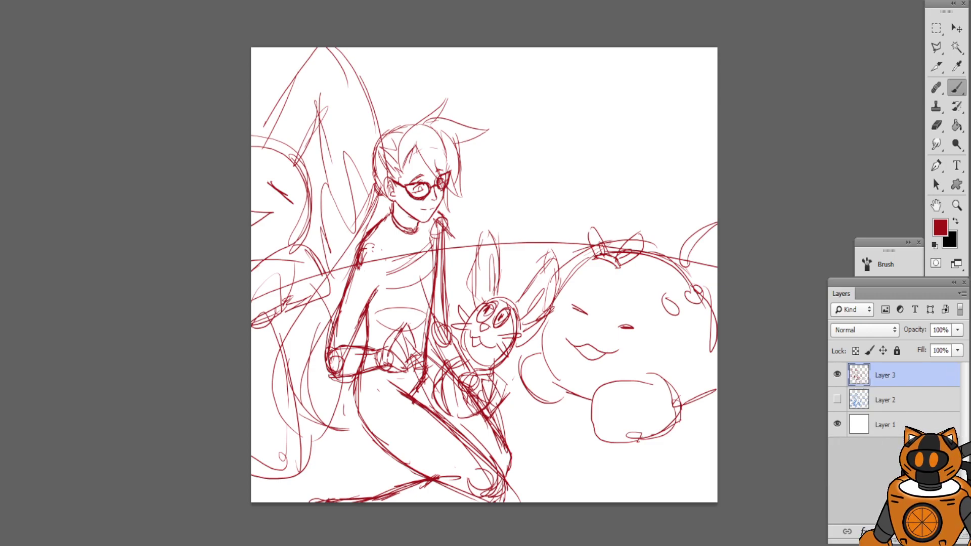
# Add a new layer above Layer 3 and fade Layer 3 to 21% opacity
pyautogui.hotkey('ctrl', 'shift', 'alt', 'n')
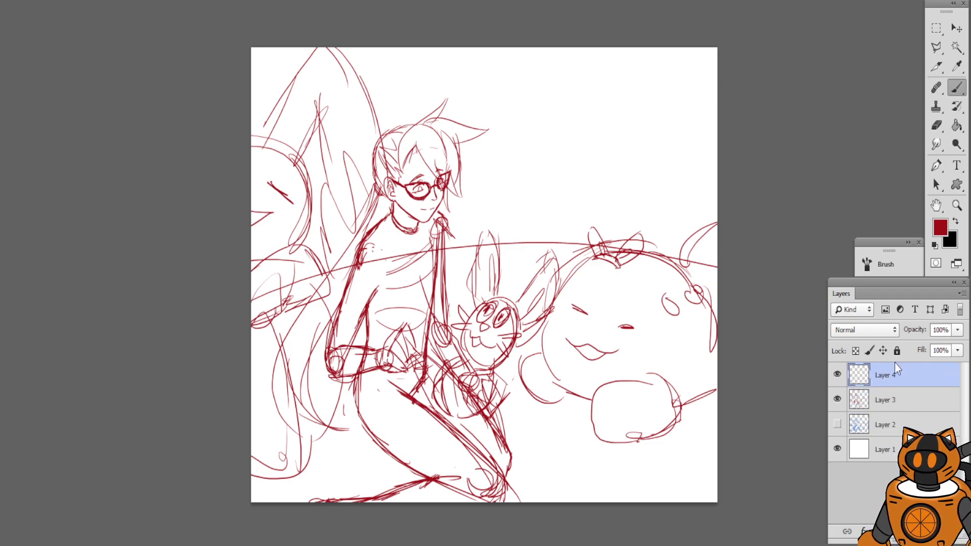
pyautogui.click(909, 401)
pyautogui.click(957, 330)
pyautogui.moveTo(937, 348); pyautogui.dragTo(911, 356)
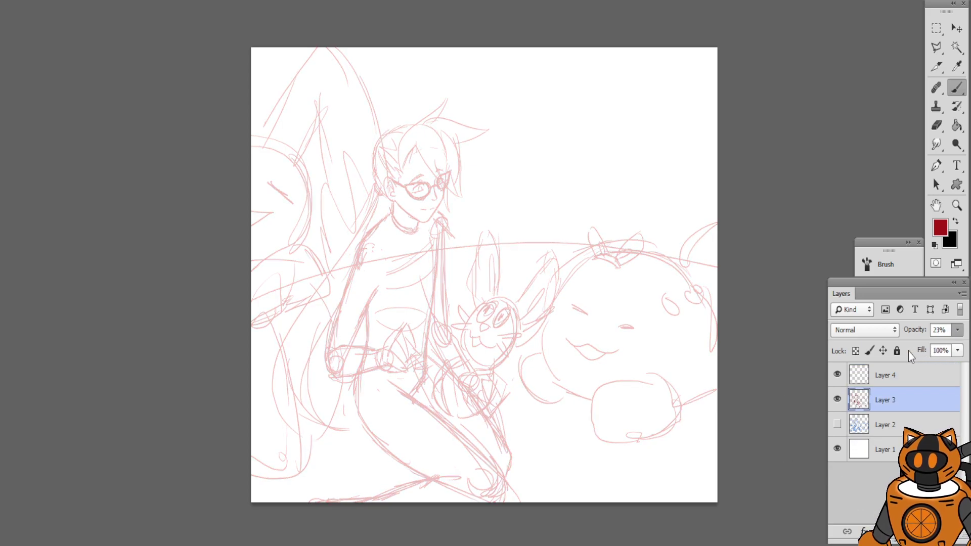
# Switch the brush colour to blue and rough in a loose head circle over the faded seated figure
pyautogui.keyDown('alt'); pyautogui.click(679, 298); pyautogui.keyUp('alt')
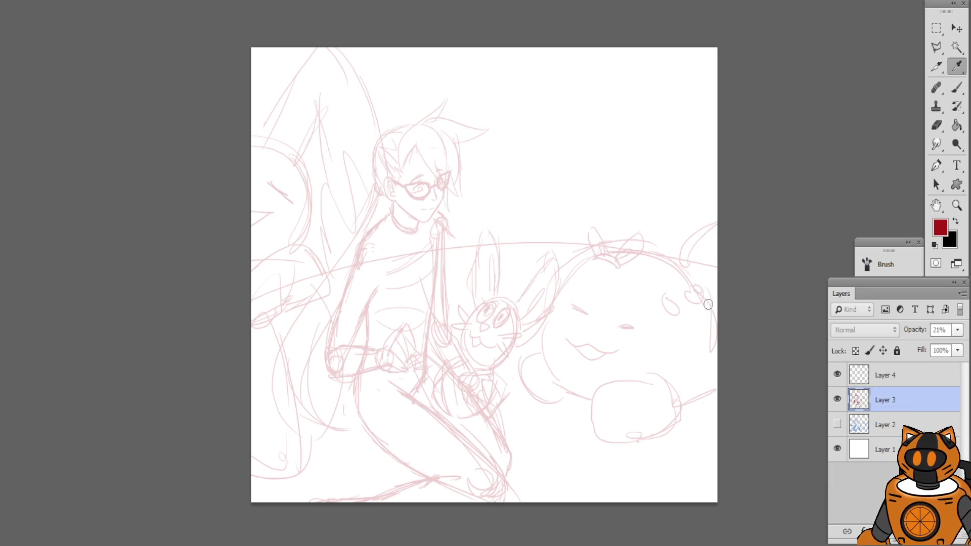
pyautogui.click(875, 256)
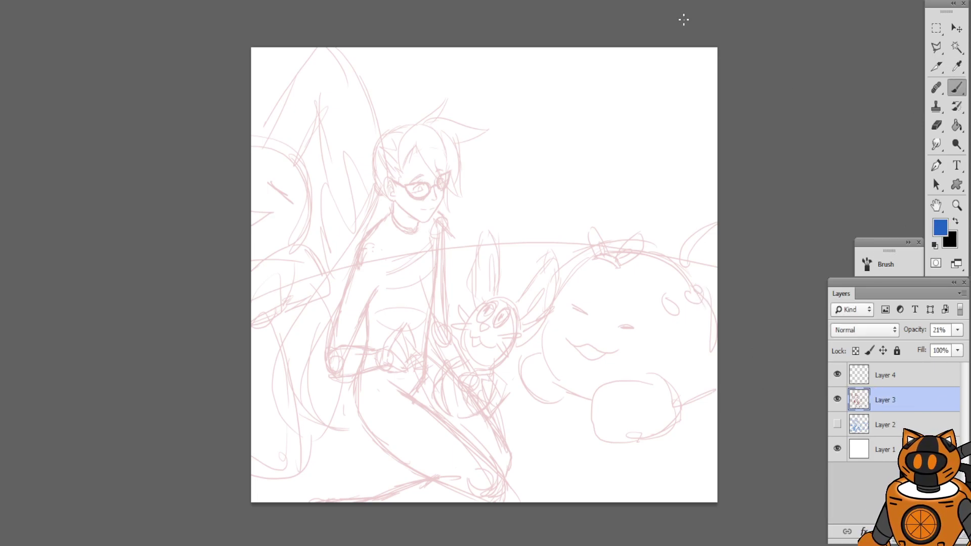
pyautogui.hotkey('ctrl', '+')
pyautogui.moveTo(491, 195); pyautogui.dragTo(497, 273)
pyautogui.moveTo(446, 289); pyautogui.dragTo(457, 208)
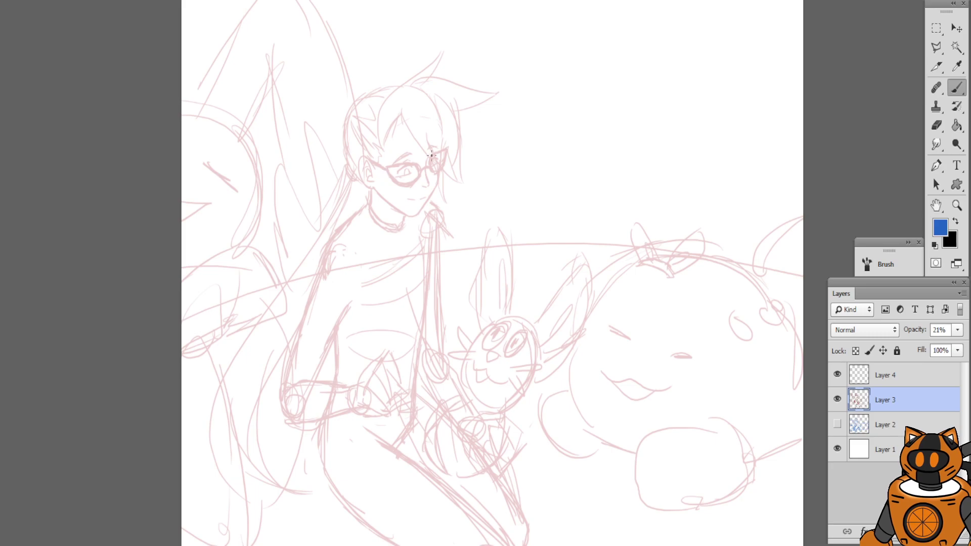
pyautogui.moveTo(387, 200)
pyautogui.mouseDown()
pyautogui.moveTo(354, 164)
pyautogui.moveTo(399, 184)
pyautogui.mouseUp()
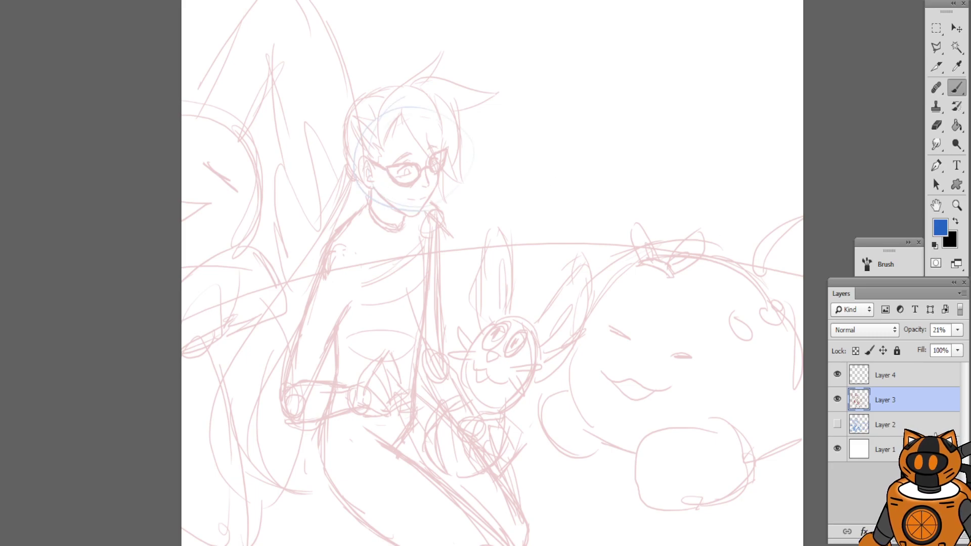
# On Layer 4, sketch the seated figure's head as several overlapping blue construction circles
pyautogui.click(913, 371)
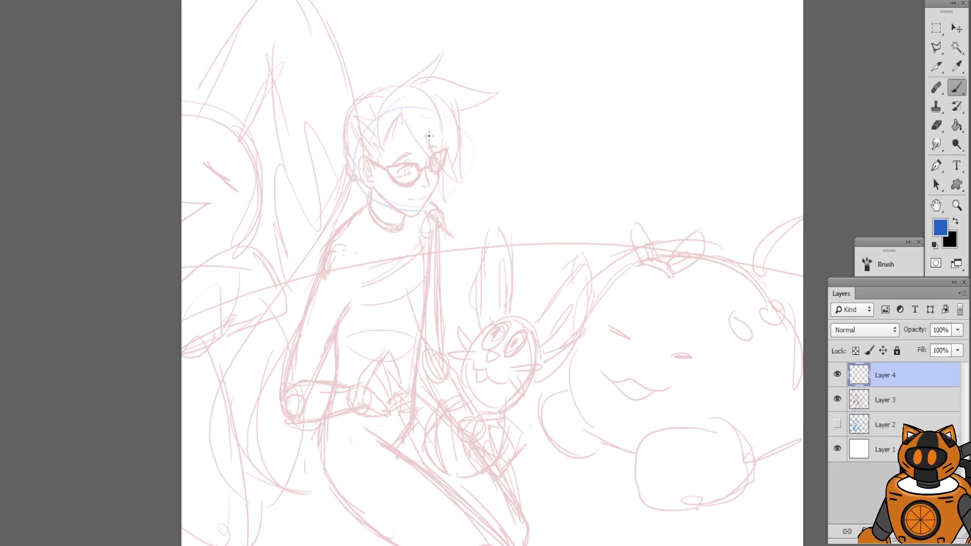
pyautogui.moveTo(453, 126); pyautogui.dragTo(438, 170)
pyautogui.moveTo(382, 96); pyautogui.dragTo(412, 213)
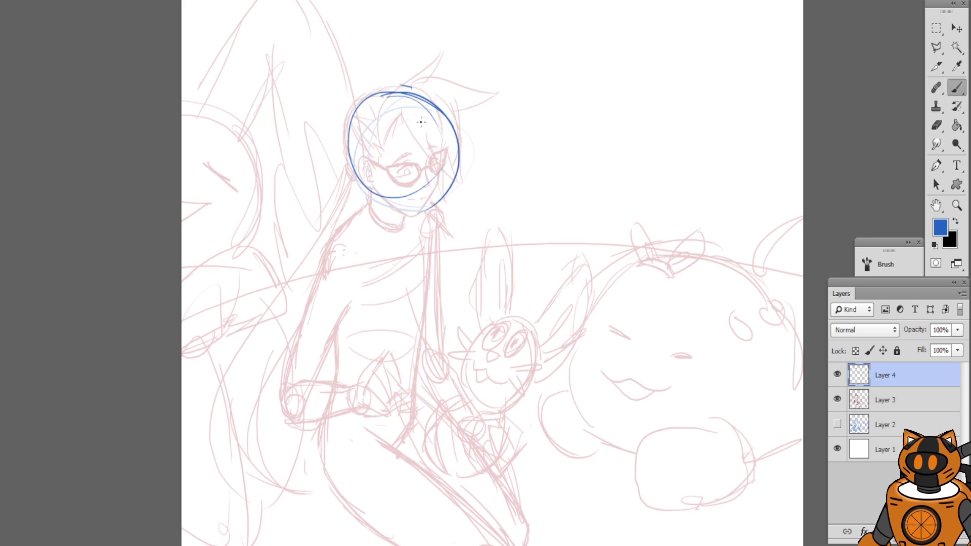
pyautogui.moveTo(450, 111); pyautogui.dragTo(377, 212)
pyautogui.moveTo(383, 86); pyautogui.dragTo(398, 210)
pyautogui.moveTo(335, 148); pyautogui.dragTo(442, 78)
pyautogui.moveTo(439, 90)
pyautogui.mouseDown()
pyautogui.moveTo(465, 168)
pyautogui.moveTo(339, 132)
pyautogui.moveTo(387, 195)
pyautogui.mouseUp()
# Sketch the side of the face and a jawline tapering to a chin below the head circles
pyautogui.moveTo(456, 120)
pyautogui.mouseDown()
pyautogui.moveTo(431, 213)
pyautogui.moveTo(454, 189)
pyautogui.moveTo(424, 248)
pyautogui.mouseUp()
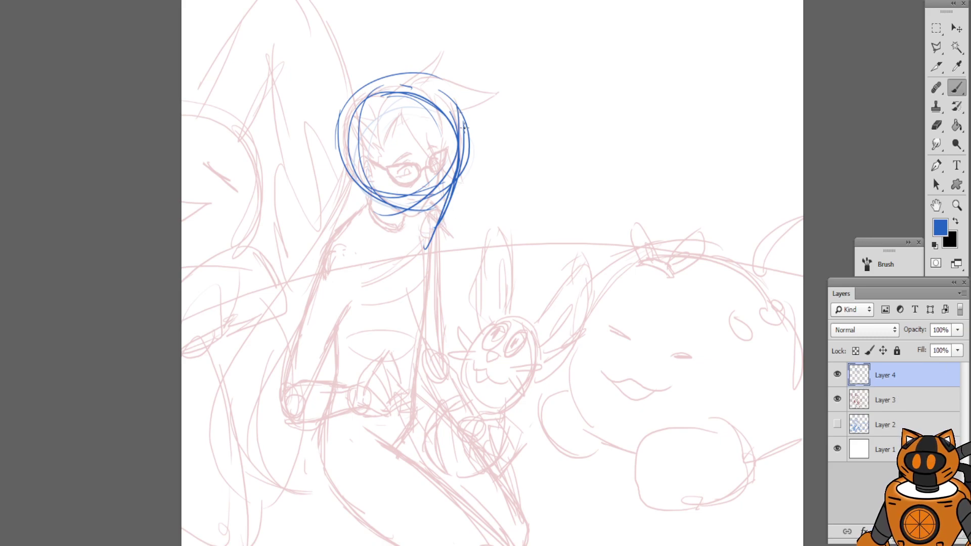
pyautogui.moveTo(464, 128)
pyautogui.mouseDown()
pyautogui.moveTo(447, 200)
pyautogui.moveTo(387, 213)
pyautogui.moveTo(364, 193)
pyautogui.mouseUp()
pyautogui.moveTo(329, 158)
pyautogui.mouseDown()
pyautogui.moveTo(423, 242)
pyautogui.moveTo(365, 172)
pyautogui.moveTo(427, 90)
pyautogui.moveTo(374, 124)
pyautogui.moveTo(451, 131)
pyautogui.mouseUp()
pyautogui.moveTo(435, 95)
pyautogui.mouseDown()
pyautogui.moveTo(424, 239)
pyautogui.moveTo(439, 209)
pyautogui.mouseUp()
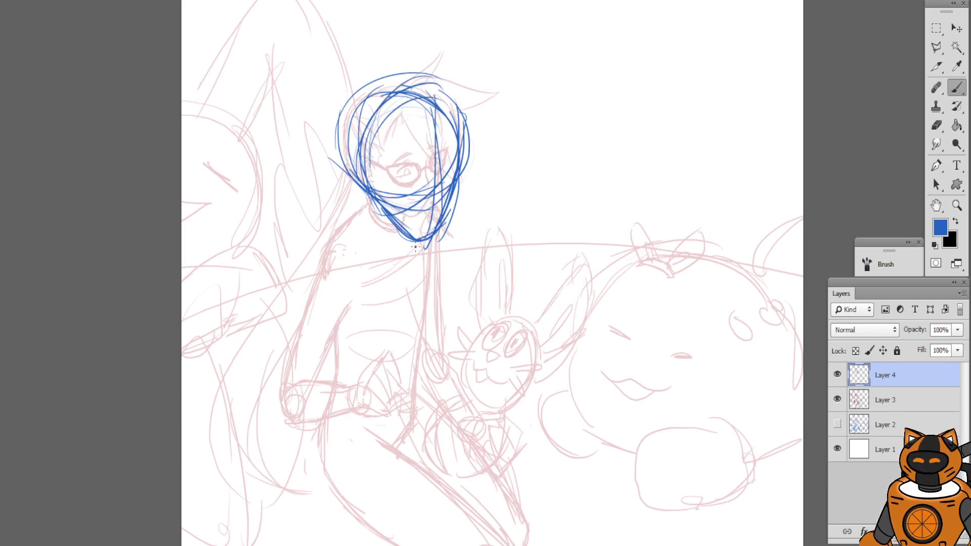
pyautogui.hotkey('ctrl', 'alt', 'z')
pyautogui.hotkey('ctrl', 'alt', 'z')
pyautogui.hotkey('ctrl', 'z')
pyautogui.moveTo(446, 113)
pyautogui.mouseDown()
pyautogui.moveTo(429, 237)
pyautogui.moveTo(431, 141)
pyautogui.moveTo(431, 232)
pyautogui.mouseUp()
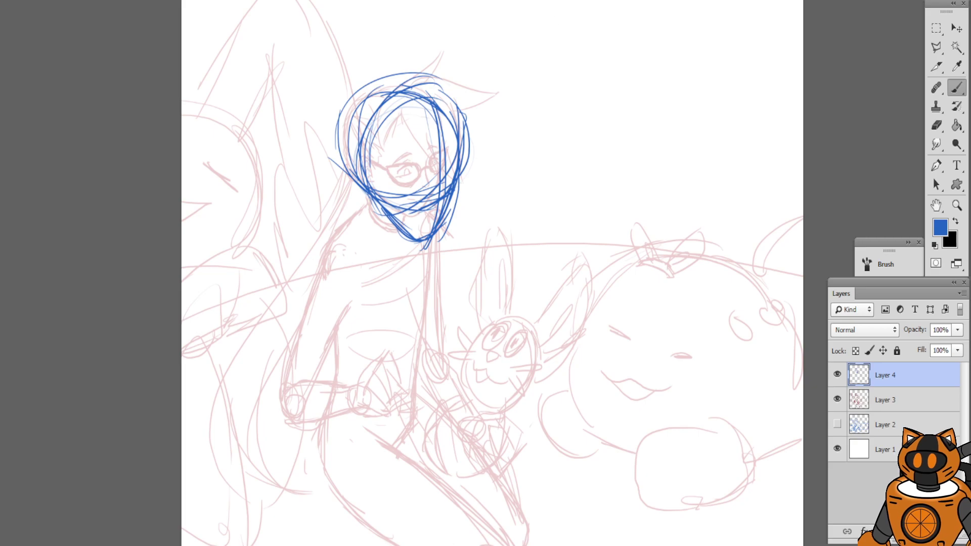
# Sketch the sloping lines from the back of the head and the chin down to the near shoulder
pyautogui.moveTo(364, 194); pyautogui.dragTo(339, 226)
pyautogui.moveTo(358, 204); pyautogui.dragTo(321, 247)
pyautogui.moveTo(361, 204); pyautogui.dragTo(313, 253)
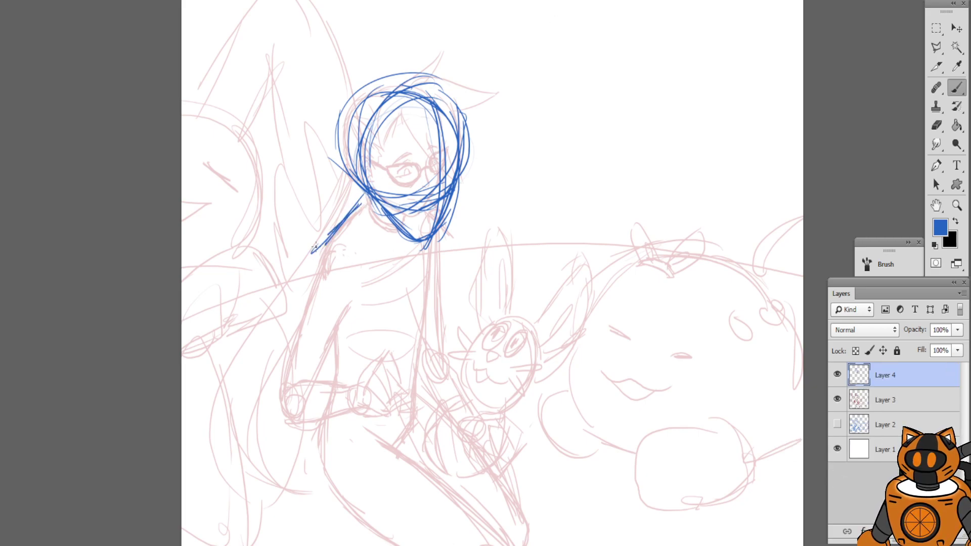
pyautogui.hotkey('ctrl', 'z')
pyautogui.moveTo(360, 198); pyautogui.dragTo(317, 269)
pyautogui.moveTo(385, 216); pyautogui.dragTo(320, 266)
pyautogui.moveTo(404, 213); pyautogui.dragTo(300, 296)
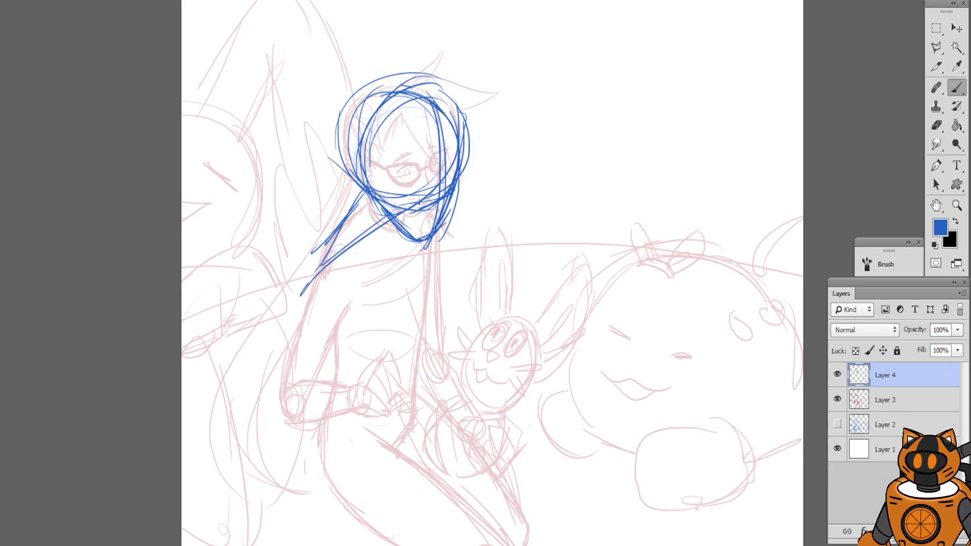
# Undo the rough shoulder line and redraw it running from a small shoulder-joint oval up beneath the chin
pyautogui.hotkey('ctrl', 'alt', 'z')
pyautogui.hotkey('ctrl', 'alt', 'z')
pyautogui.moveTo(346, 254)
pyautogui.mouseDown()
pyautogui.moveTo(333, 295)
pyautogui.moveTo(397, 215)
pyautogui.mouseUp()
pyautogui.hotkey('ctrl', 'alt', 'z')
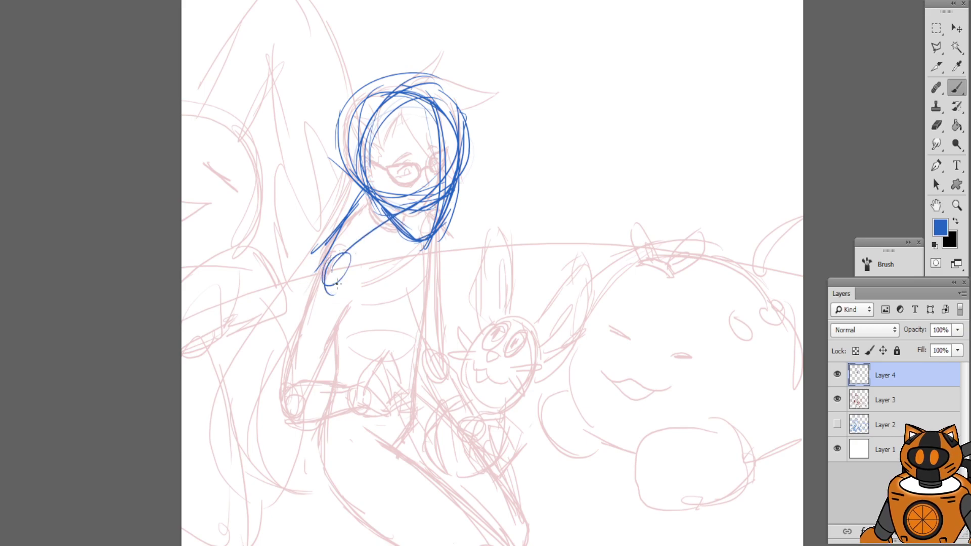
pyautogui.hotkey('ctrl', 'alt', 'z')
pyautogui.moveTo(329, 285); pyautogui.dragTo(423, 202)
pyautogui.moveTo(353, 240); pyautogui.dragTo(397, 213)
pyautogui.moveTo(317, 297)
pyautogui.mouseDown()
pyautogui.moveTo(412, 213)
pyautogui.moveTo(455, 206)
pyautogui.mouseUp()
# Hide Layer 3 and sketch the far shoulder joint with the collarbone line leading up to it
pyautogui.click(837, 400)
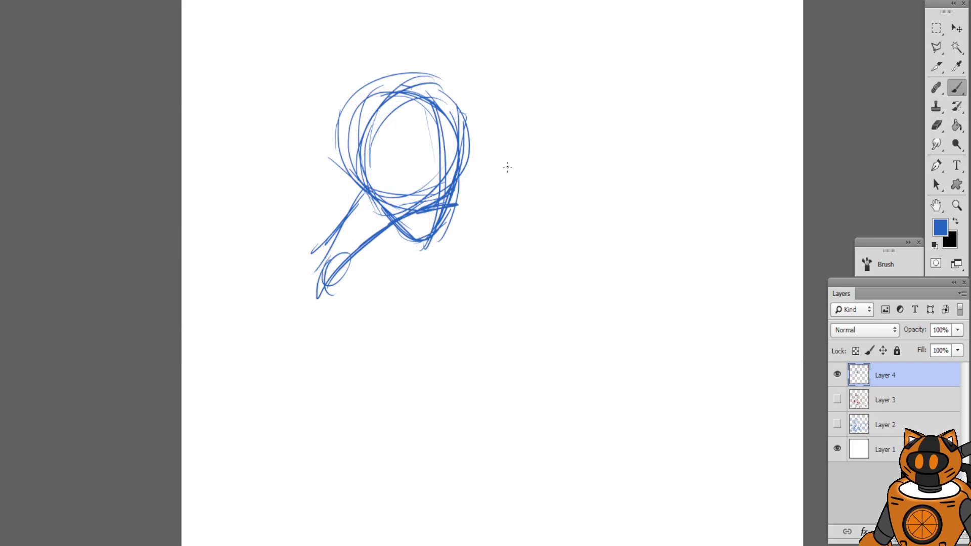
pyautogui.moveTo(409, 225)
pyautogui.mouseDown()
pyautogui.moveTo(461, 209)
pyautogui.moveTo(445, 192)
pyautogui.moveTo(462, 193)
pyautogui.moveTo(448, 184)
pyautogui.moveTo(448, 216)
pyautogui.moveTo(437, 168)
pyautogui.moveTo(405, 223)
pyautogui.moveTo(432, 196)
pyautogui.mouseUp()
pyautogui.hotkey('ctrl', 'alt', 'z')
pyautogui.hotkey('ctrl', 'alt', 'z')
pyautogui.moveTo(360, 271); pyautogui.dragTo(447, 180)
pyautogui.moveTo(420, 196); pyautogui.dragTo(454, 176)
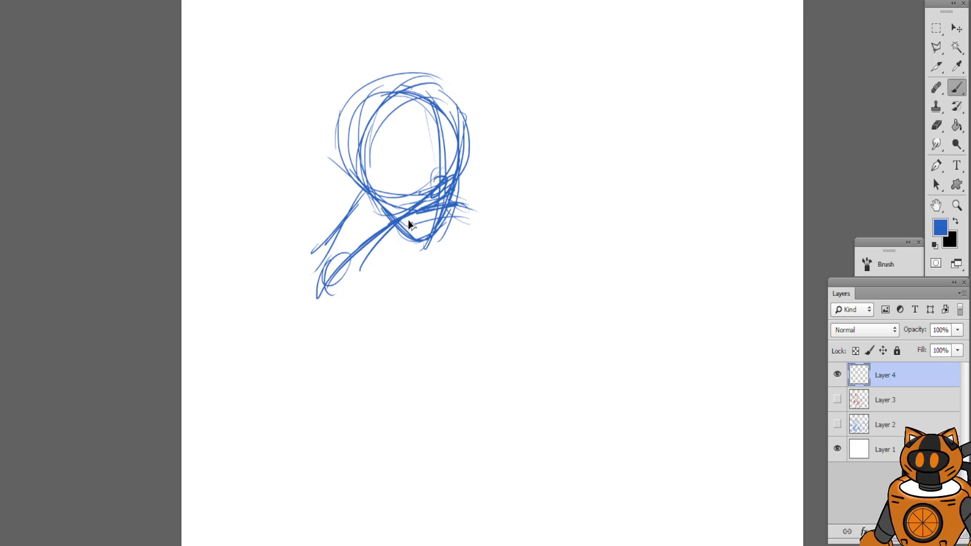
# Sketch the neck base curves under the jaw and reinforce the near shoulder joint with rounded strokes
pyautogui.moveTo(400, 212); pyautogui.dragTo(389, 253)
pyautogui.moveTo(360, 185); pyautogui.dragTo(415, 238)
pyautogui.moveTo(372, 205); pyautogui.dragTo(420, 236)
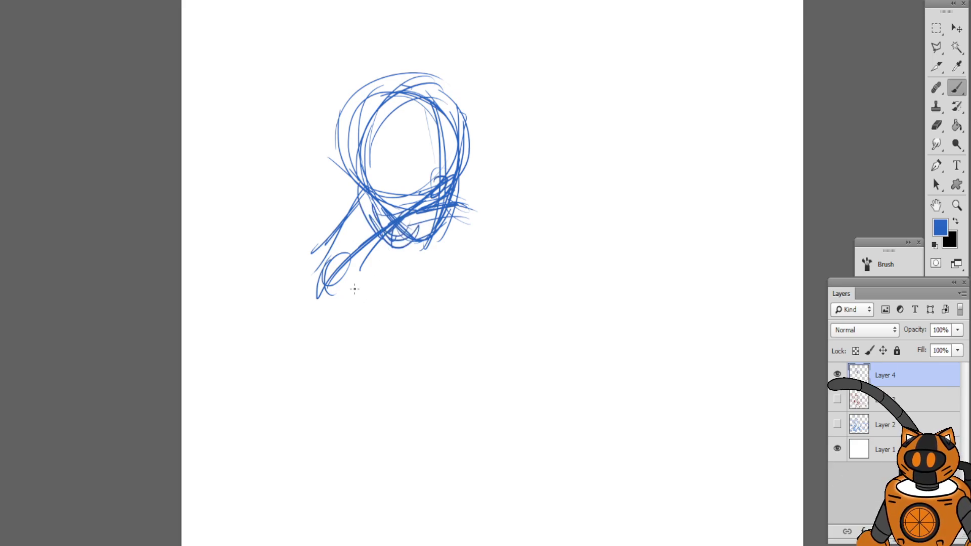
pyautogui.moveTo(340, 218)
pyautogui.mouseDown()
pyautogui.moveTo(313, 296)
pyautogui.moveTo(347, 294)
pyautogui.mouseUp()
pyautogui.moveTo(366, 235)
pyautogui.mouseDown()
pyautogui.moveTo(342, 197)
pyautogui.moveTo(329, 194)
pyautogui.mouseUp()
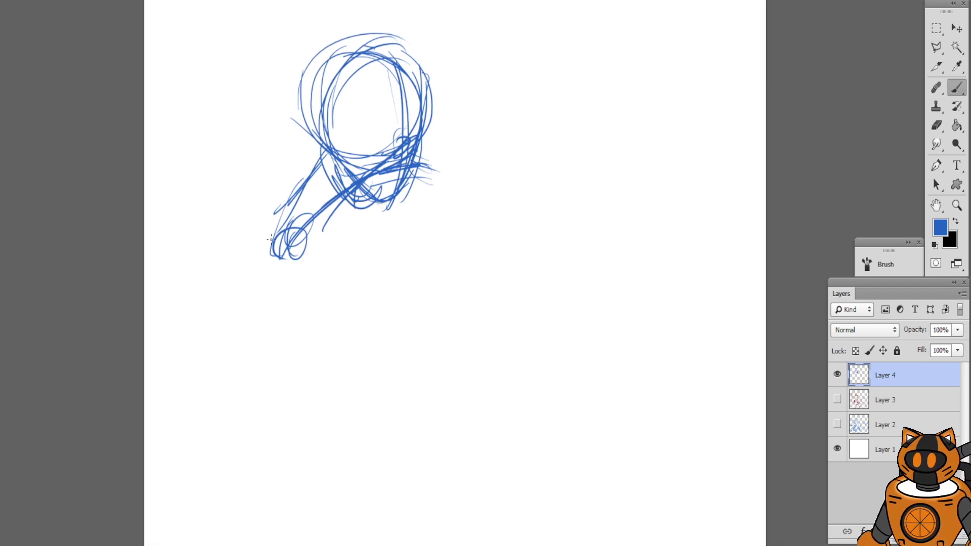
pyautogui.moveTo(269, 235); pyautogui.dragTo(301, 351)
pyautogui.moveTo(276, 259); pyautogui.dragTo(341, 392)
pyautogui.hotkey('ctrl', 'alt', 'z')
pyautogui.hotkey('ctrl', 'alt', 'z')
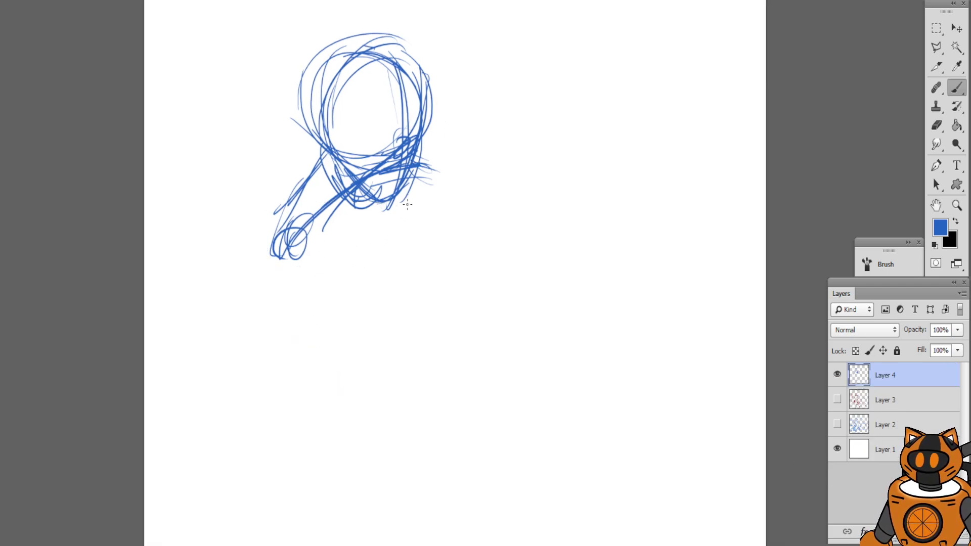
# Sketch the long, slightly curved line of the torso's far side below the chin
pyautogui.moveTo(405, 197); pyautogui.dragTo(396, 329)
pyautogui.hotkey('ctrl', 'alt', 'z')
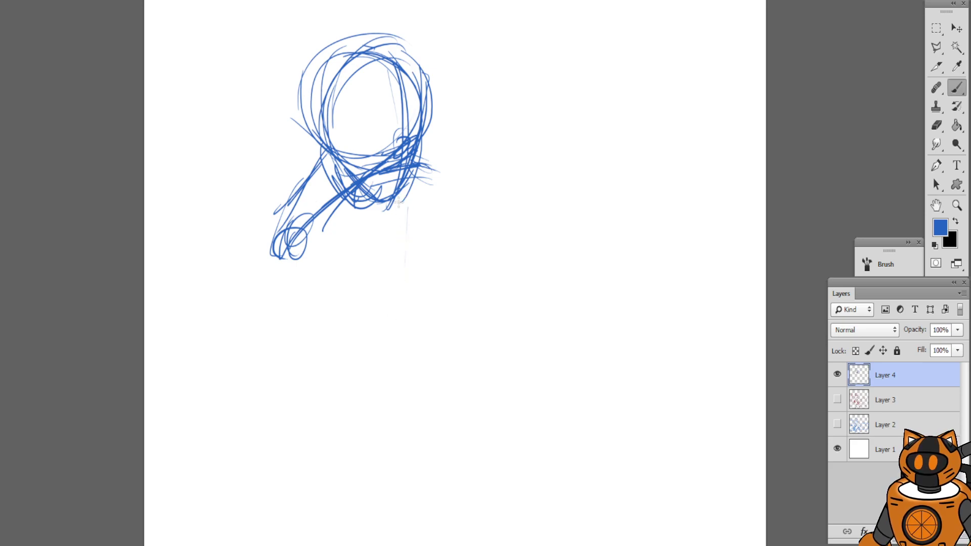
pyautogui.moveTo(408, 277); pyautogui.dragTo(394, 331)
pyautogui.moveTo(421, 215); pyautogui.dragTo(401, 321)
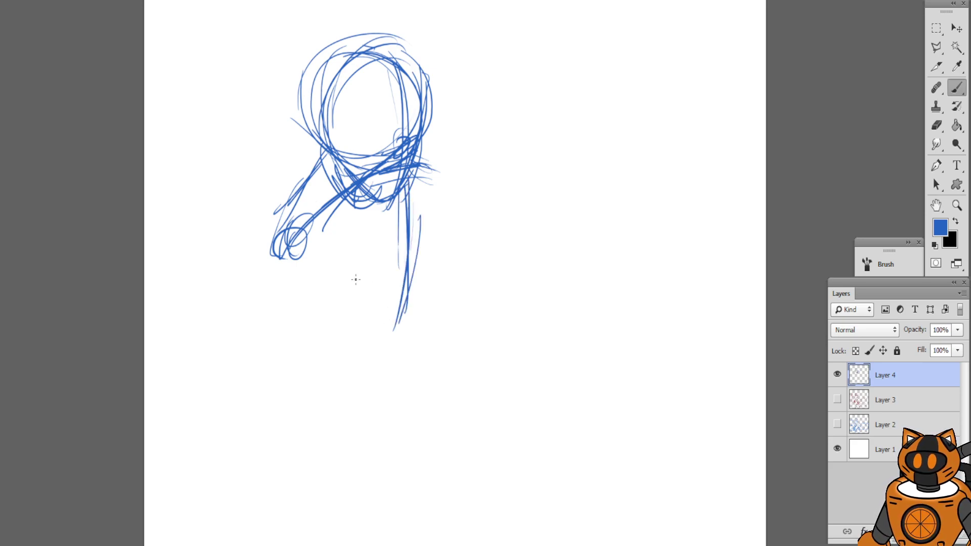
# Outline the near shoulder and upper chest, and add the pointed contour of the far shoulder
pyautogui.moveTo(309, 152)
pyautogui.mouseDown()
pyautogui.moveTo(278, 247)
pyautogui.moveTo(282, 271)
pyautogui.moveTo(366, 204)
pyautogui.mouseUp()
pyautogui.moveTo(321, 262); pyautogui.dragTo(364, 223)
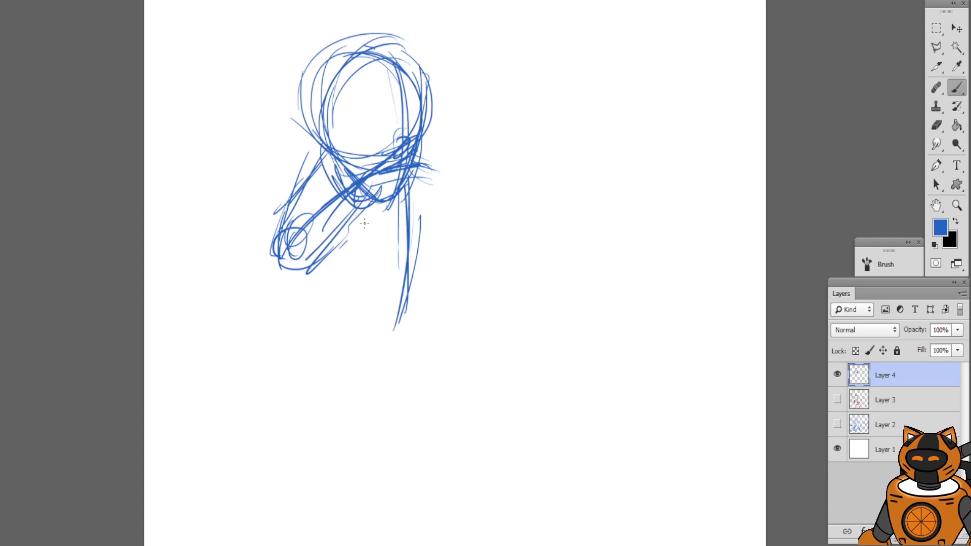
pyautogui.moveTo(404, 135)
pyautogui.mouseDown()
pyautogui.moveTo(465, 177)
pyautogui.moveTo(395, 185)
pyautogui.mouseUp()
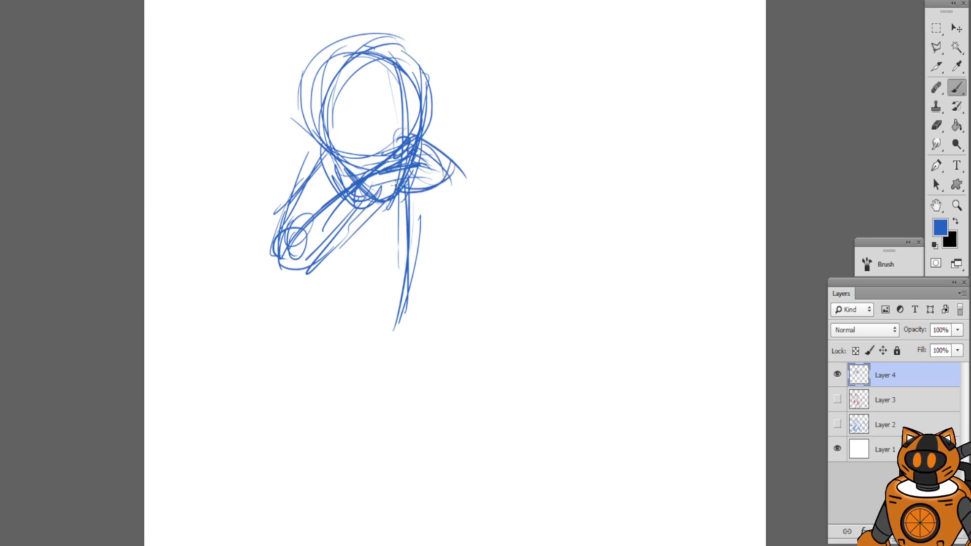
pyautogui.moveTo(303, 202); pyautogui.dragTo(281, 273)
pyautogui.moveTo(284, 265); pyautogui.dragTo(349, 229)
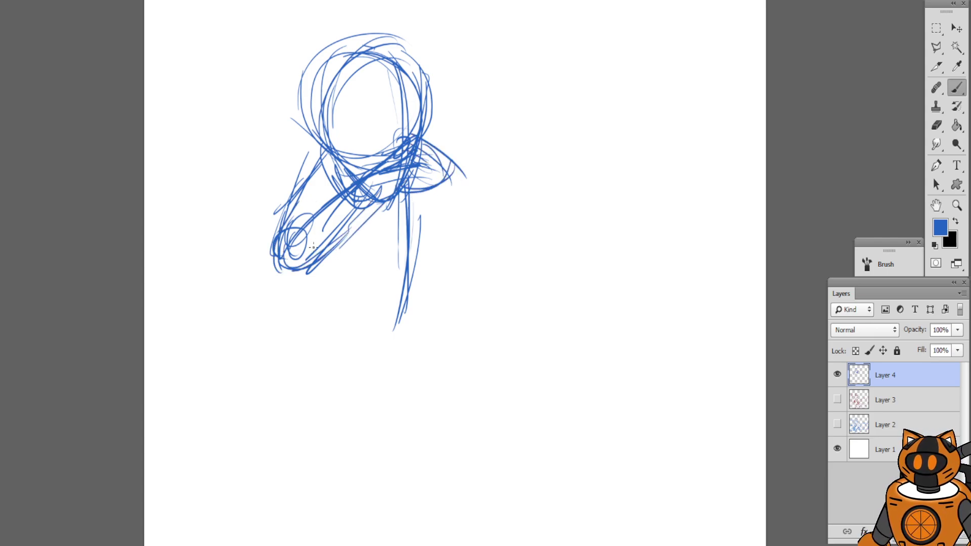
# Sketch both tapering sides of the torso and close them with a curved waistline
pyautogui.moveTo(421, 189)
pyautogui.mouseDown()
pyautogui.moveTo(425, 218)
pyautogui.moveTo(413, 299)
pyautogui.mouseUp()
pyautogui.moveTo(428, 191)
pyautogui.mouseDown()
pyautogui.moveTo(426, 218)
pyautogui.moveTo(412, 311)
pyautogui.mouseUp()
pyautogui.moveTo(418, 241); pyautogui.dragTo(408, 329)
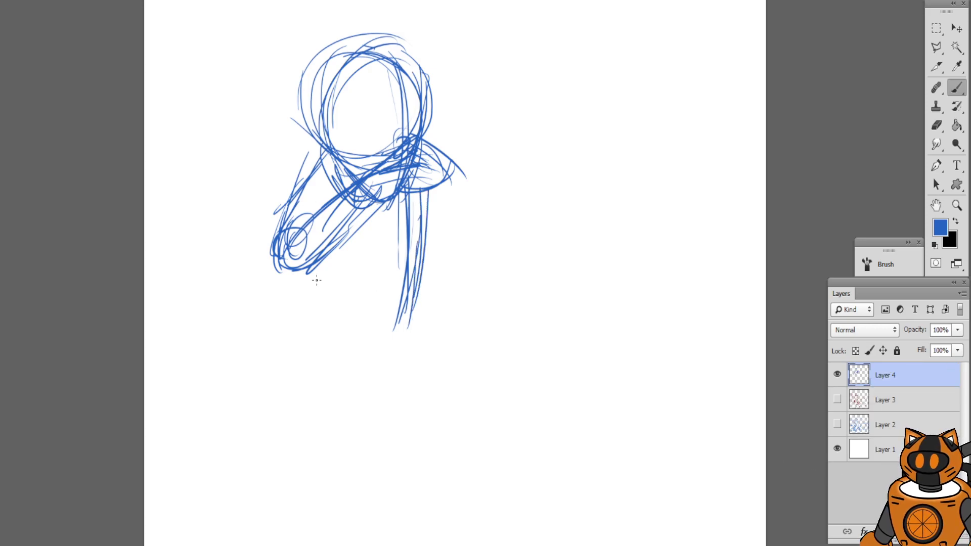
pyautogui.moveTo(293, 227); pyautogui.dragTo(300, 316)
pyautogui.moveTo(291, 261)
pyautogui.mouseDown()
pyautogui.moveTo(331, 358)
pyautogui.moveTo(404, 354)
pyautogui.mouseUp()
pyautogui.moveTo(336, 358)
pyautogui.mouseDown()
pyautogui.moveTo(411, 315)
pyautogui.moveTo(417, 327)
pyautogui.mouseUp()
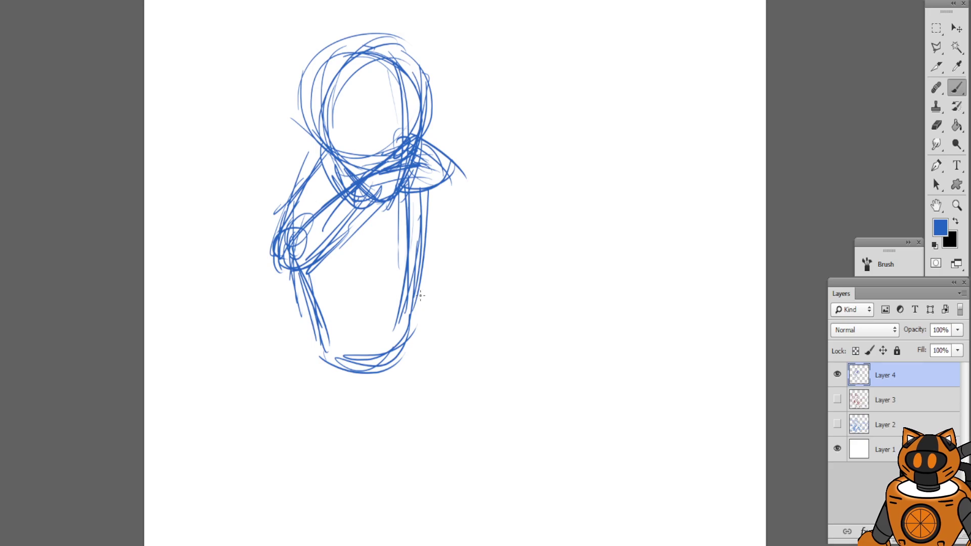
# Draw the torso's lengthwise centre line and add another stroke along its far side
pyautogui.moveTo(285, 167)
pyautogui.mouseDown()
pyautogui.moveTo(373, 151)
pyautogui.moveTo(370, 168)
pyautogui.mouseUp()
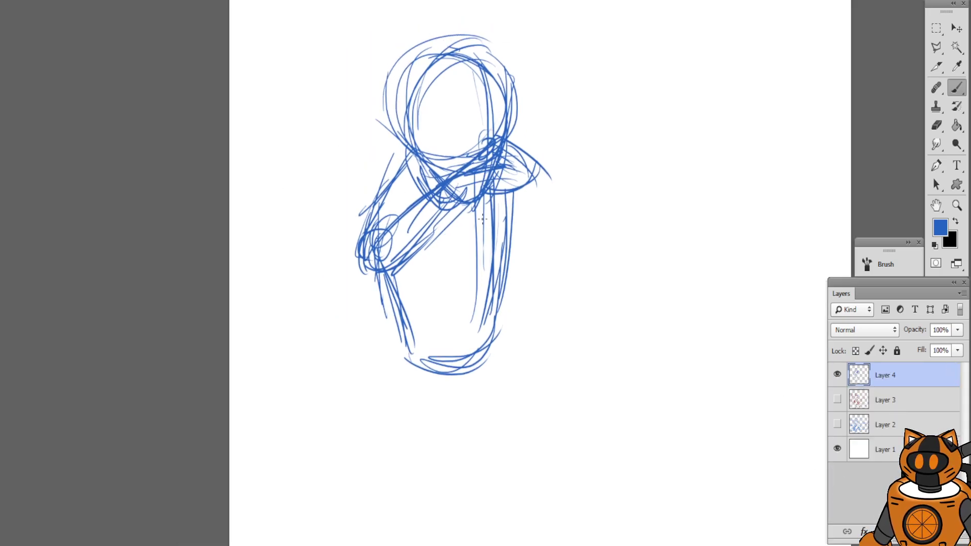
pyautogui.moveTo(474, 210); pyautogui.dragTo(456, 357)
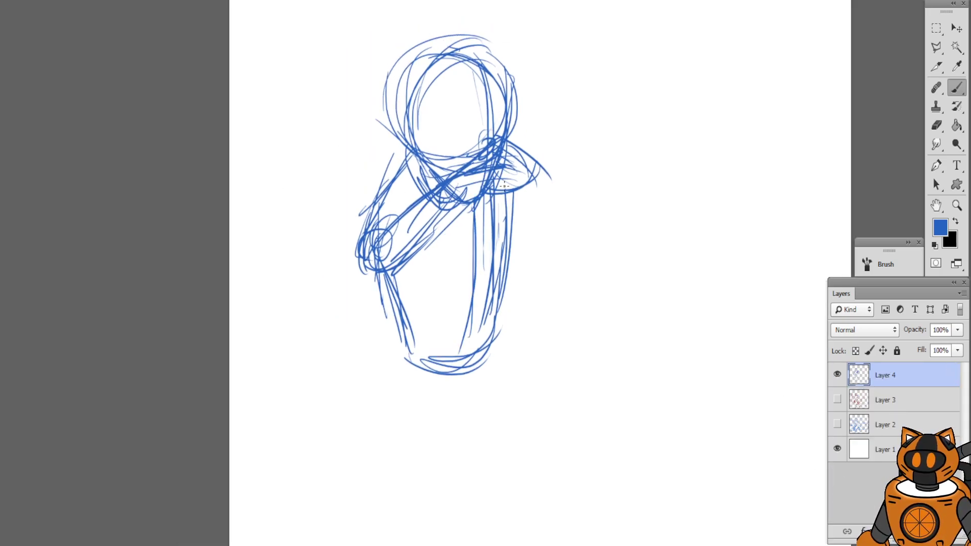
pyautogui.moveTo(504, 186); pyautogui.dragTo(478, 349)
# Erase the outermost lines on the torso's far side and redraw a slimmer contour below the far shoulder
pyautogui.press('e')
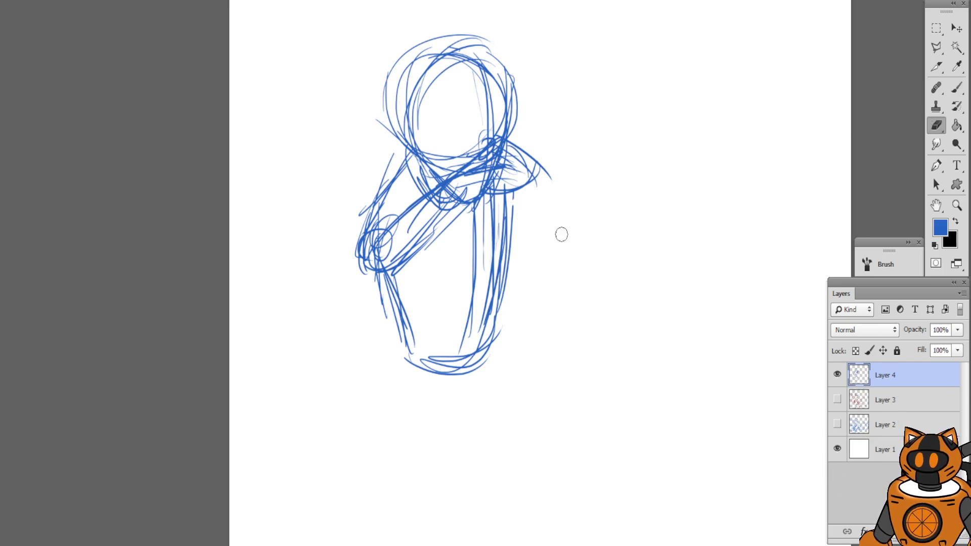
pyautogui.moveTo(507, 204)
pyautogui.mouseDown()
pyautogui.moveTo(517, 226)
pyautogui.moveTo(510, 299)
pyautogui.mouseUp()
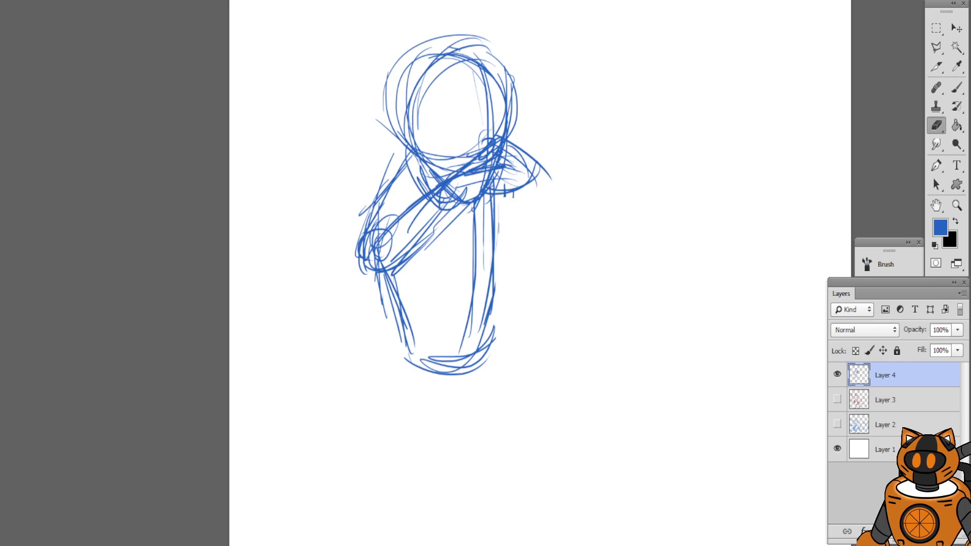
pyautogui.press('b')
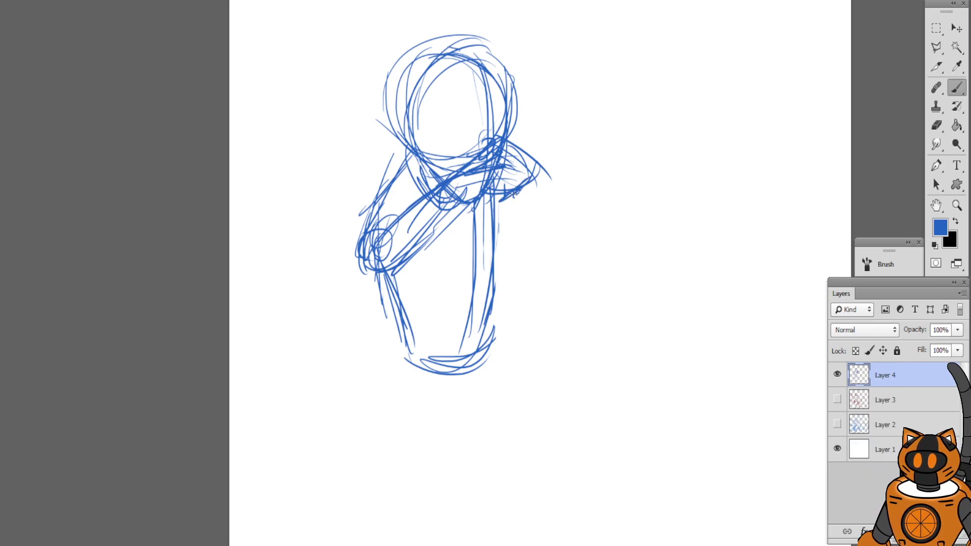
pyautogui.moveTo(516, 193); pyautogui.dragTo(475, 349)
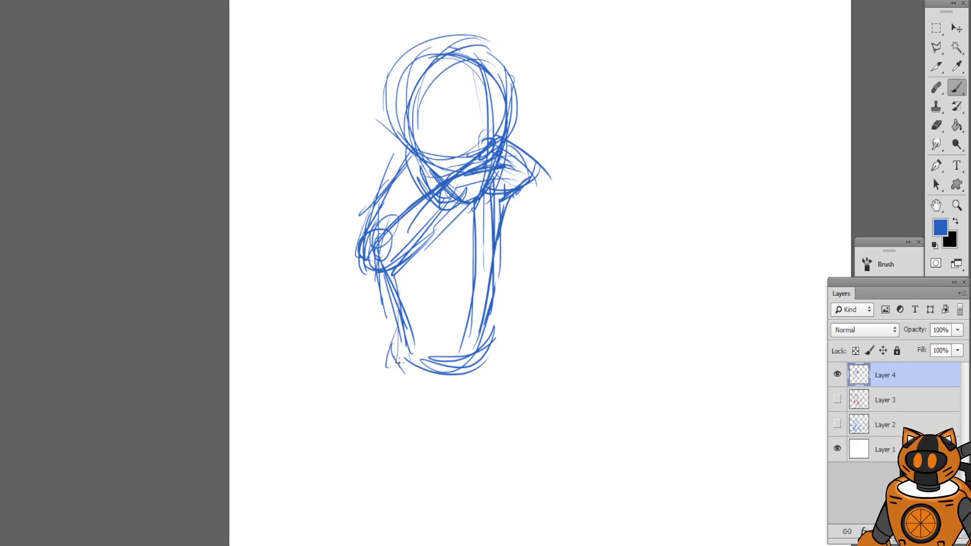
# Sketch the pelvis as a tapering wedge below the waist, undoing the stray curved strokes
pyautogui.moveTo(399, 362); pyautogui.dragTo(472, 438)
pyautogui.hotkey('ctrl', 'z')
pyautogui.moveTo(494, 343)
pyautogui.mouseDown()
pyautogui.moveTo(466, 422)
pyautogui.moveTo(437, 427)
pyautogui.mouseUp()
pyautogui.moveTo(435, 425)
pyautogui.mouseDown()
pyautogui.moveTo(399, 354)
pyautogui.moveTo(435, 422)
pyautogui.mouseUp()
pyautogui.moveTo(386, 344); pyautogui.dragTo(473, 424)
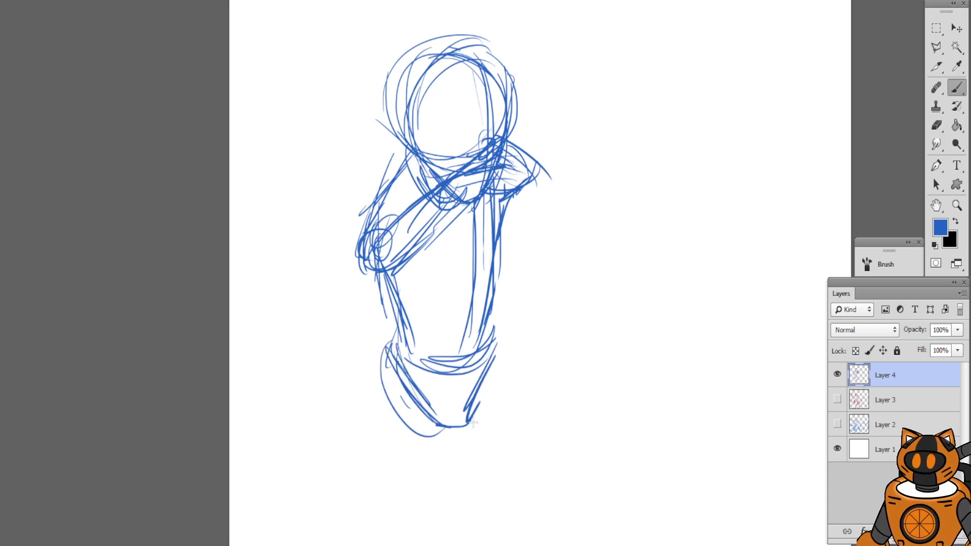
pyautogui.hotkey('ctrl', 'z')
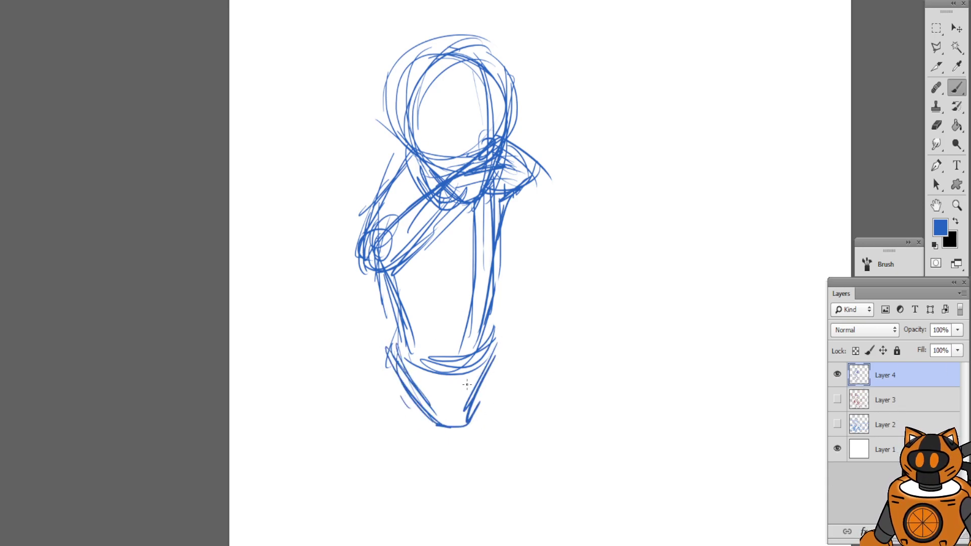
# Reinforce the far-side contour where the waist runs into the hip
pyautogui.moveTo(489, 321); pyautogui.dragTo(486, 352)
pyautogui.moveTo(508, 274); pyautogui.dragTo(484, 354)
pyautogui.moveTo(501, 276); pyautogui.dragTo(483, 385)
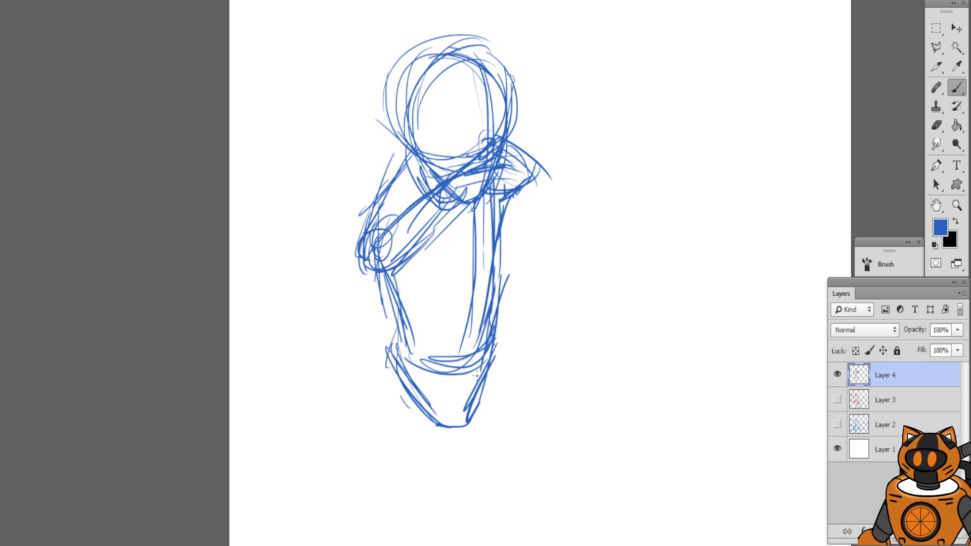
# Undo the last strokes and redraw the far-side contour from the waist down along the pelvis
pyautogui.hotkey('ctrl', 'alt', 'z')
pyautogui.hotkey('ctrl', 'alt', 'z')
pyautogui.moveTo(502, 245); pyautogui.dragTo(469, 390)
pyautogui.moveTo(500, 268); pyautogui.dragTo(498, 325)
pyautogui.moveTo(506, 290); pyautogui.dragTo(470, 417)
pyautogui.moveTo(500, 348); pyautogui.dragTo(478, 412)
pyautogui.moveTo(487, 379); pyautogui.dragTo(467, 420)
pyautogui.moveTo(374, 375); pyautogui.dragTo(410, 441)
pyautogui.moveTo(397, 377)
pyautogui.mouseDown()
pyautogui.moveTo(405, 428)
pyautogui.moveTo(421, 436)
pyautogui.mouseUp()
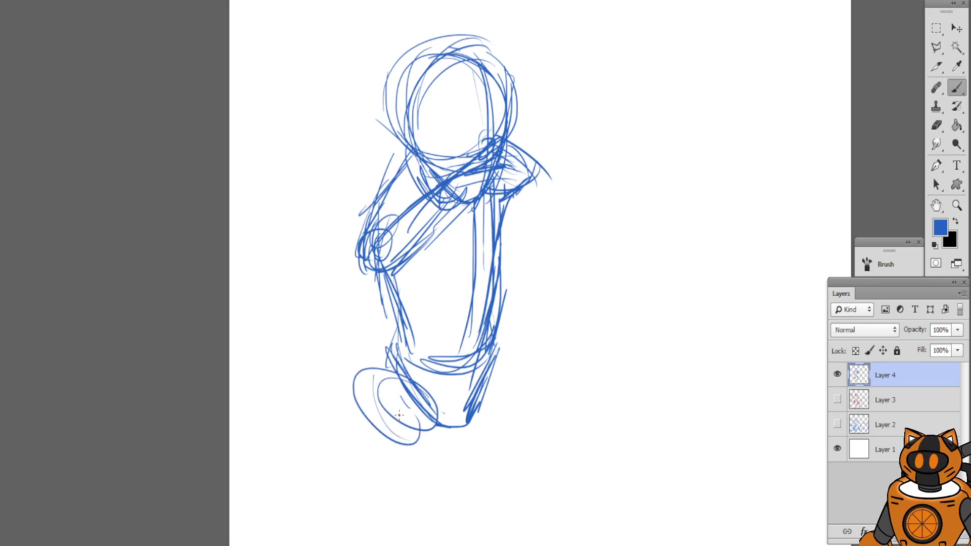
pyautogui.hotkey('ctrl', 'alt', 'z')
pyautogui.hotkey('ctrl', 'alt', 'z')
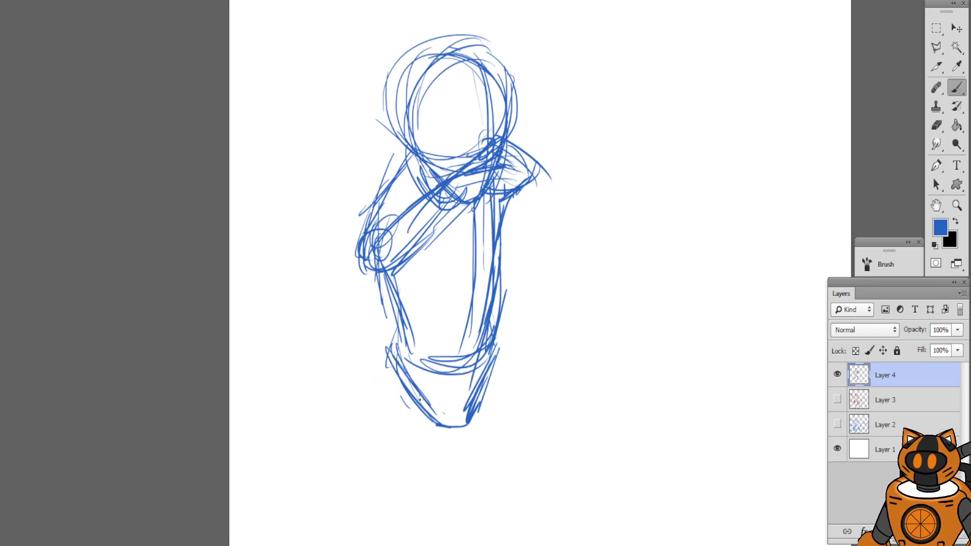
# Draw a long curved stroke outside the near hip, undoing the extra strokes around it
pyautogui.moveTo(426, 347)
pyautogui.mouseDown()
pyautogui.moveTo(418, 335)
pyautogui.moveTo(354, 438)
pyautogui.mouseUp()
pyautogui.moveTo(366, 355); pyautogui.dragTo(353, 439)
pyautogui.moveTo(376, 352); pyautogui.dragTo(361, 415)
pyautogui.hotkey('ctrl', 'alt', 'z')
pyautogui.moveTo(360, 361)
pyautogui.mouseDown()
pyautogui.moveTo(422, 428)
pyautogui.moveTo(405, 423)
pyautogui.mouseUp()
pyautogui.hotkey('ctrl', 'alt', 'z')
pyautogui.hotkey('ctrl', 'alt', 'z')
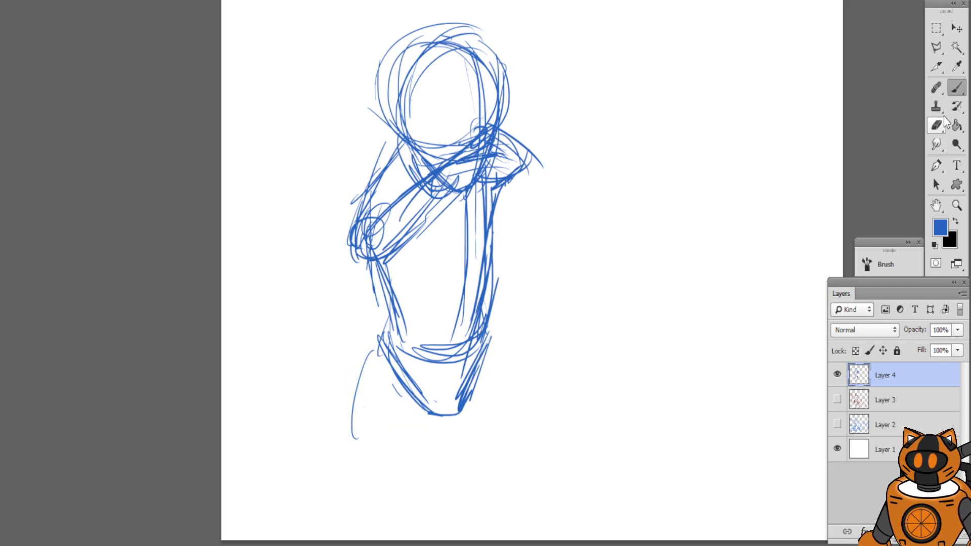
# Erase stray lines along the pelvis's far edge and sketch curved contours across the lower torso
pyautogui.click(941, 123)
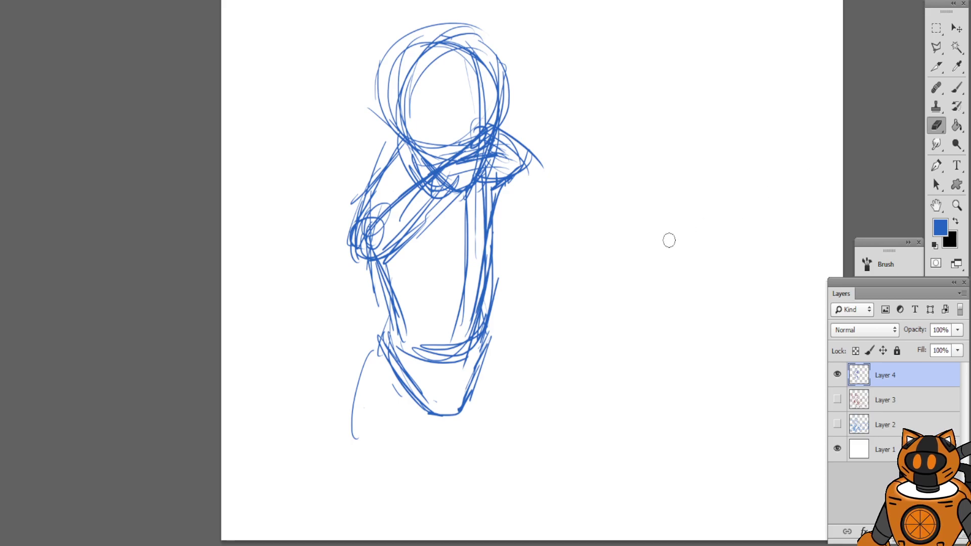
pyautogui.click(957, 87)
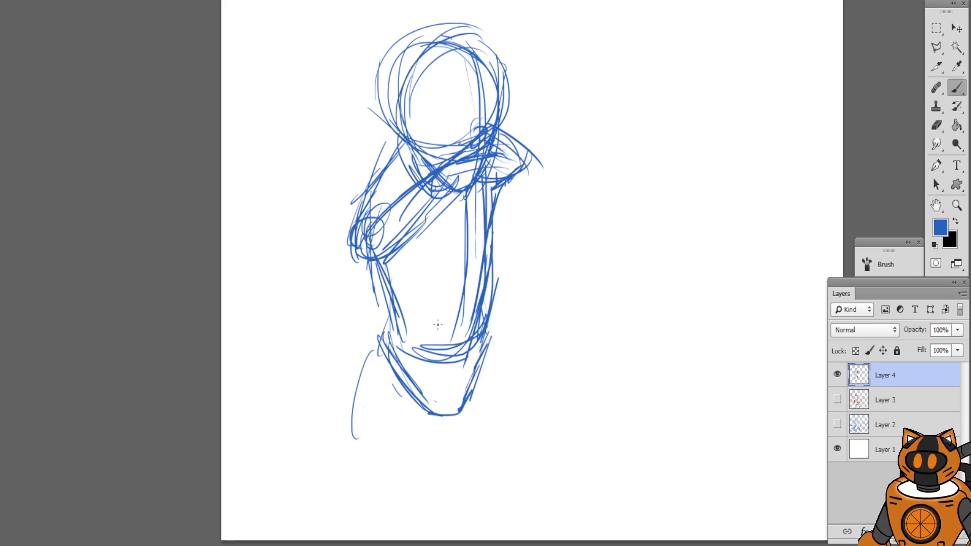
pyautogui.moveTo(470, 333); pyautogui.dragTo(427, 347)
pyautogui.moveTo(414, 349); pyautogui.dragTo(476, 317)
pyautogui.moveTo(392, 298)
pyautogui.mouseDown()
pyautogui.moveTo(482, 257)
pyautogui.moveTo(478, 269)
pyautogui.mouseUp()
pyautogui.moveTo(408, 331)
pyautogui.mouseDown()
pyautogui.moveTo(463, 321)
pyautogui.moveTo(493, 265)
pyautogui.mouseUp()
pyautogui.hotkey('ctrl', 'z')
pyautogui.moveTo(397, 323); pyautogui.dragTo(474, 273)
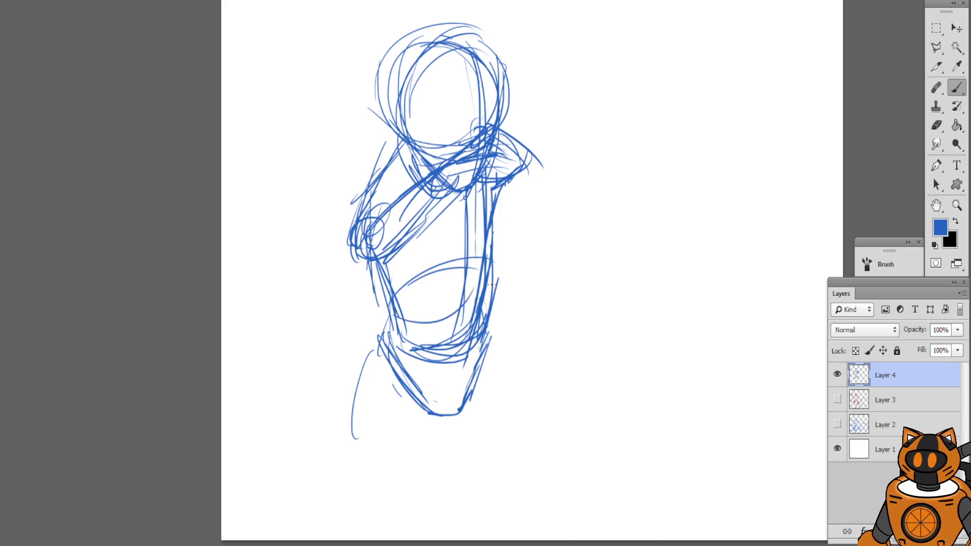
pyautogui.hotkey('ctrl', 'z')
pyautogui.moveTo(411, 323); pyautogui.dragTo(497, 256)
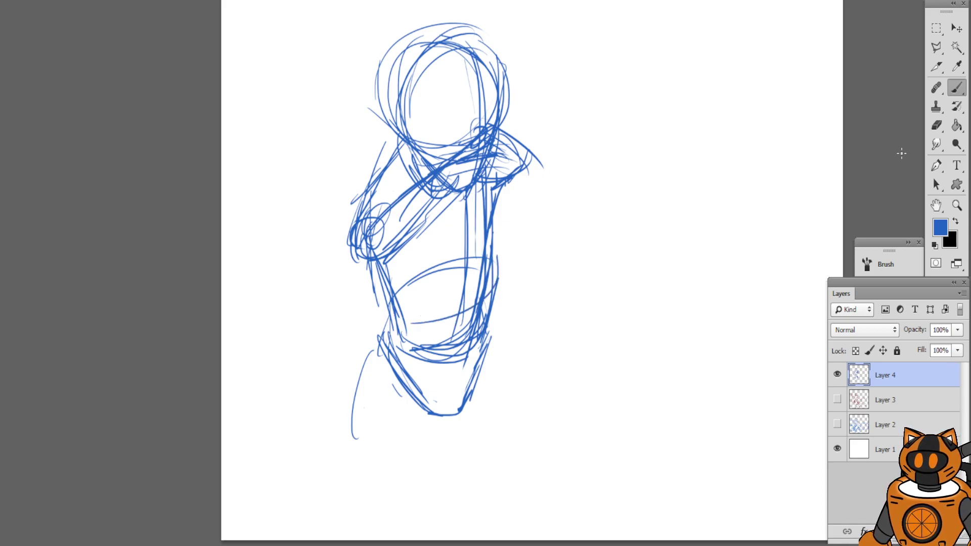
# Erase the pelvis wedge and redraw it with straight, angular sides meeting in a blunt point at the crotch
pyautogui.click(936, 125)
pyautogui.moveTo(369, 354)
pyautogui.mouseDown()
pyautogui.moveTo(444, 436)
pyautogui.moveTo(483, 357)
pyautogui.mouseUp()
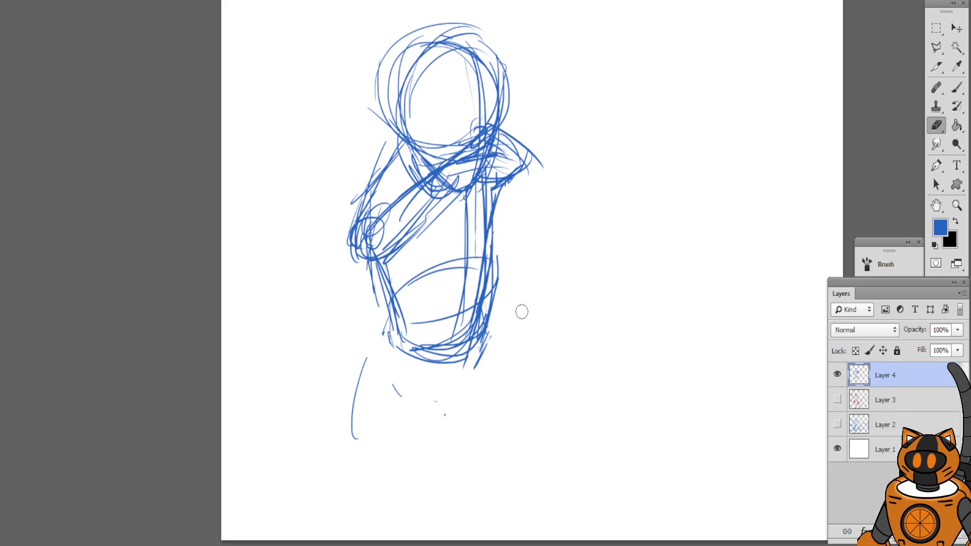
pyautogui.click(957, 86)
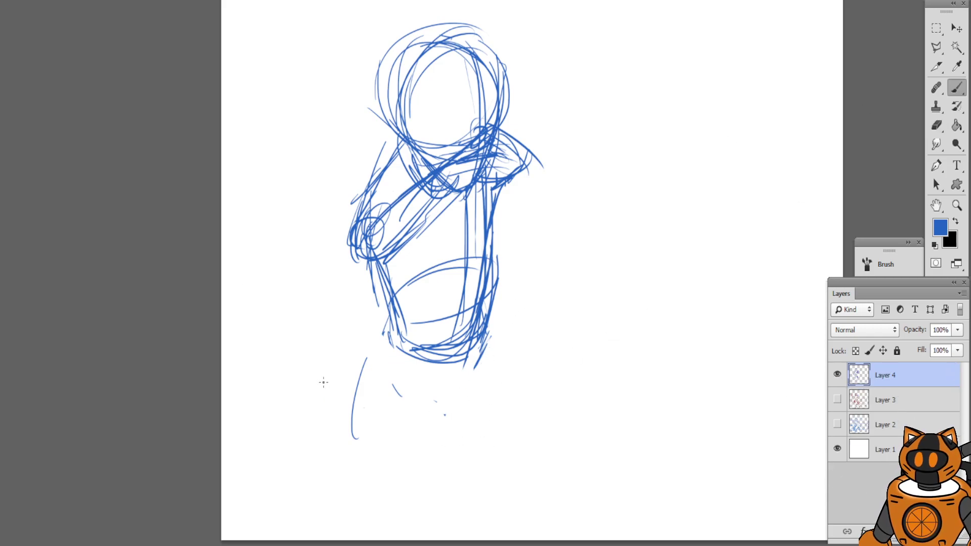
pyautogui.moveTo(448, 419)
pyautogui.mouseDown()
pyautogui.moveTo(480, 405)
pyautogui.moveTo(491, 352)
pyautogui.mouseUp()
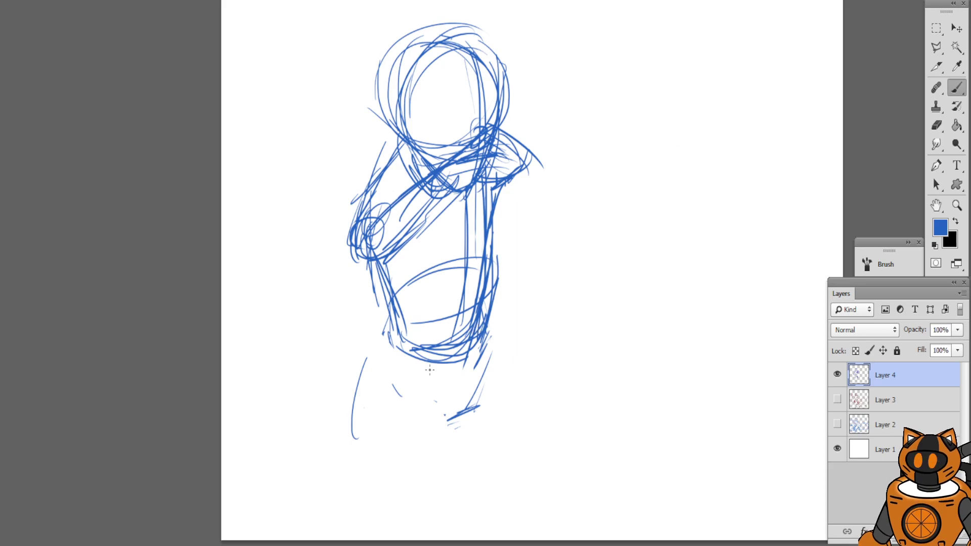
pyautogui.moveTo(470, 400); pyautogui.dragTo(480, 377)
pyautogui.moveTo(460, 419); pyautogui.dragTo(475, 367)
pyautogui.moveTo(467, 417); pyautogui.dragTo(481, 357)
pyautogui.hotkey('ctrl', 'alt', 'z')
pyautogui.hotkey('ctrl', 'alt', 'z')
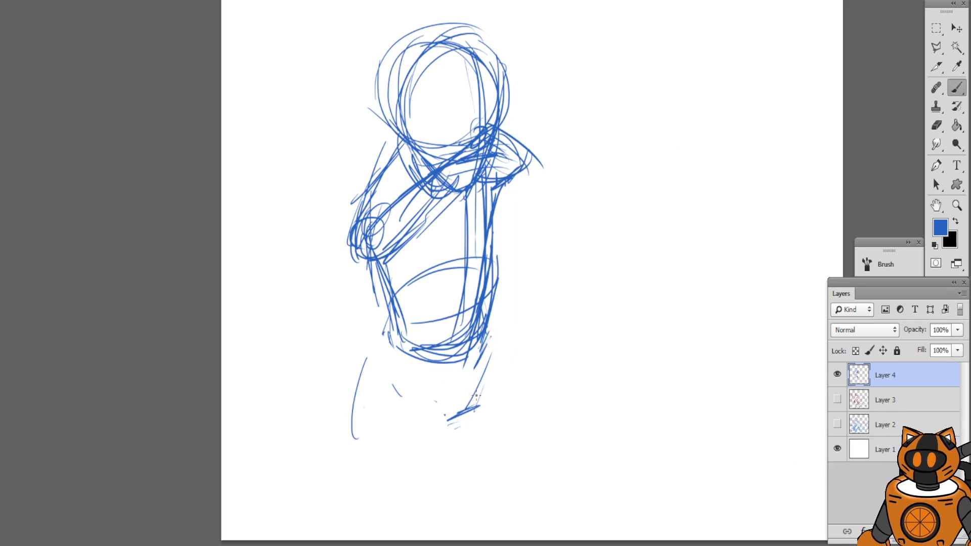
pyautogui.moveTo(468, 410)
pyautogui.mouseDown()
pyautogui.moveTo(500, 331)
pyautogui.moveTo(466, 415)
pyautogui.mouseUp()
pyautogui.moveTo(394, 336)
pyautogui.mouseDown()
pyautogui.moveTo(383, 376)
pyautogui.moveTo(439, 427)
pyautogui.moveTo(458, 429)
pyautogui.mouseUp()
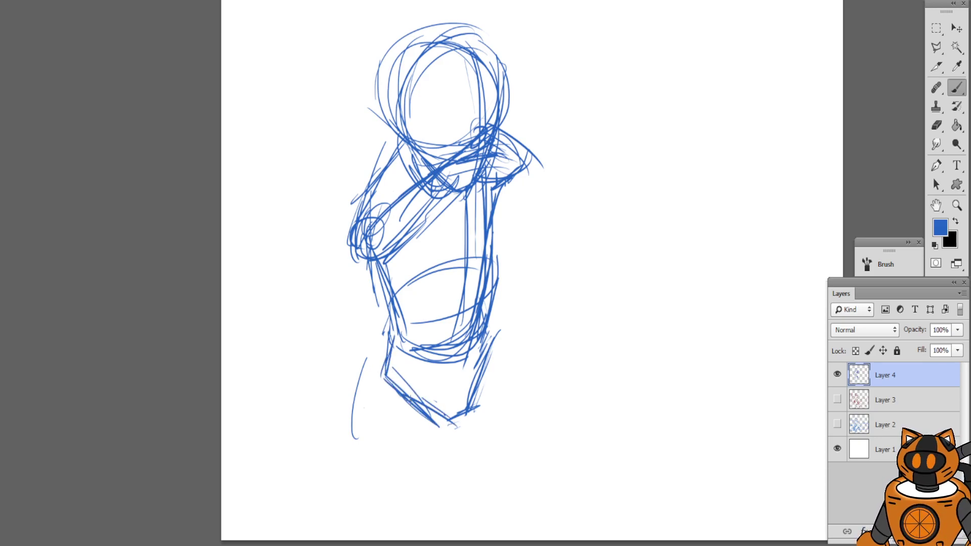
# Sketch an overlapping circle for the near hip joint, with a curved stroke crossing towards the inner thigh
pyautogui.moveTo(366, 432); pyautogui.dragTo(394, 447)
pyautogui.moveTo(387, 378); pyautogui.dragTo(394, 484)
pyautogui.hotkey('ctrl', 'z')
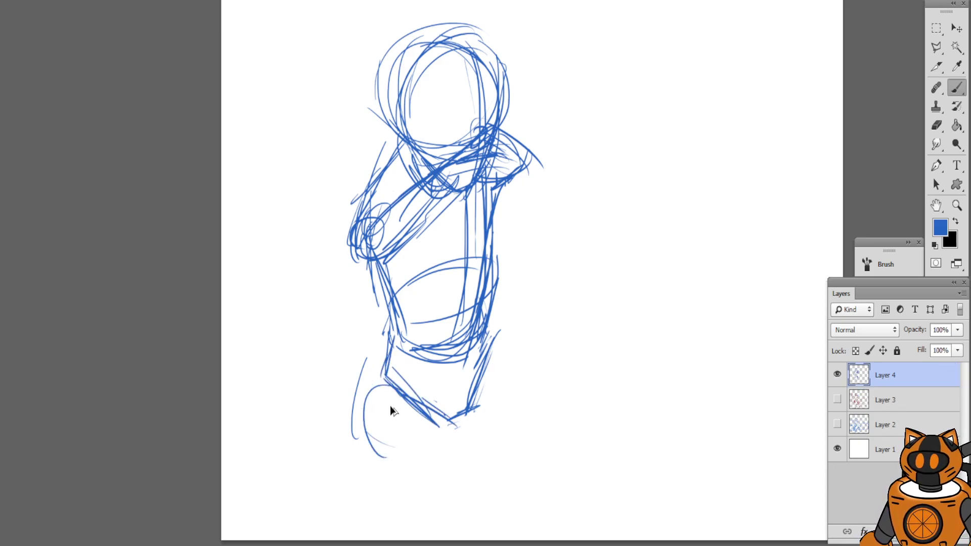
pyautogui.moveTo(387, 374); pyautogui.dragTo(395, 447)
pyautogui.moveTo(366, 389); pyautogui.dragTo(415, 435)
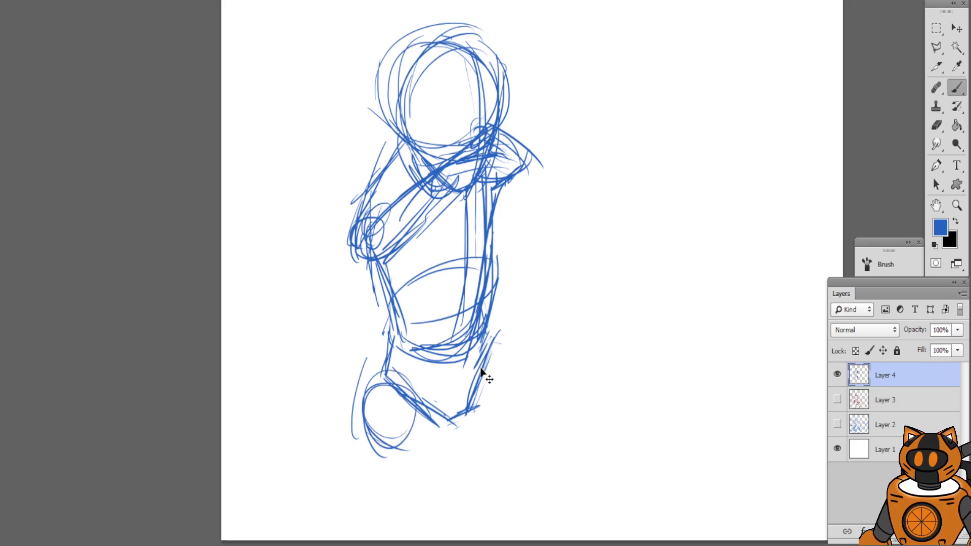
pyautogui.moveTo(392, 387); pyautogui.dragTo(438, 458)
# Draw the diagonal line between the thighs and the near thigh's outer contour down from the hip circle
pyautogui.moveTo(468, 412); pyautogui.dragTo(540, 540)
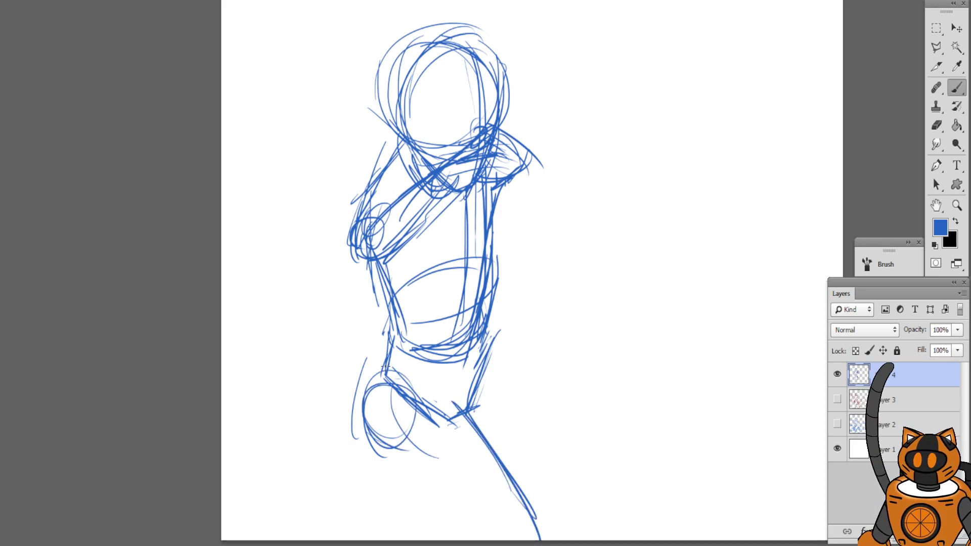
pyautogui.moveTo(380, 391); pyautogui.dragTo(380, 448)
pyautogui.hotkey('ctrl', 'z')
pyautogui.moveTo(390, 354); pyautogui.dragTo(380, 454)
pyautogui.moveTo(378, 374)
pyautogui.mouseDown()
pyautogui.moveTo(380, 433)
pyautogui.moveTo(377, 426)
pyautogui.moveTo(445, 524)
pyautogui.mouseUp()
pyautogui.moveTo(381, 450)
pyautogui.mouseDown()
pyautogui.moveTo(460, 540)
pyautogui.moveTo(444, 526)
pyautogui.mouseUp()
pyautogui.moveTo(377, 471); pyautogui.dragTo(438, 540)
# Sketch the far thigh's outer contour from the waist down to the canvas edge with overlapping strokes
pyautogui.moveTo(487, 329); pyautogui.dragTo(542, 403)
pyautogui.moveTo(507, 346); pyautogui.dragTo(558, 461)
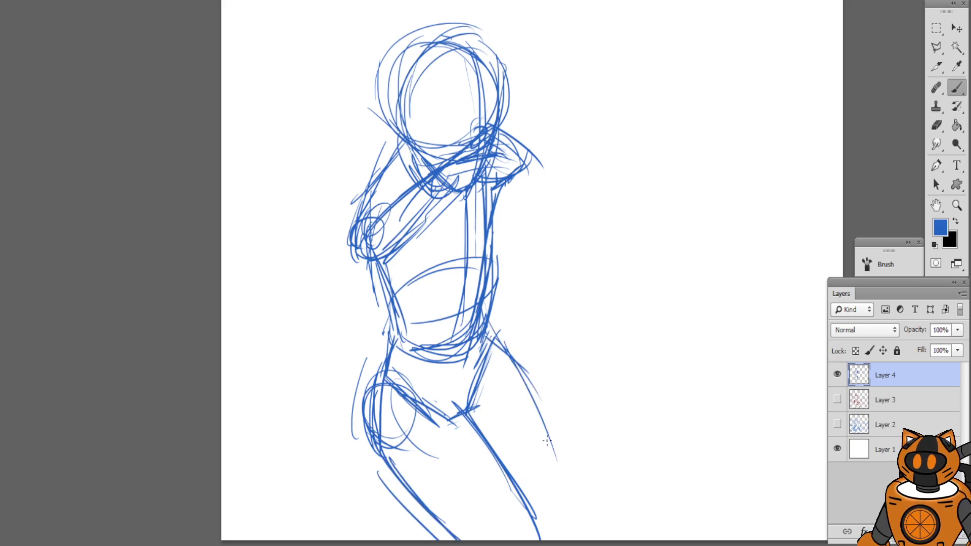
pyautogui.moveTo(519, 367)
pyautogui.mouseDown()
pyautogui.moveTo(582, 507)
pyautogui.moveTo(576, 525)
pyautogui.mouseUp()
pyautogui.moveTo(521, 356); pyautogui.dragTo(575, 505)
pyautogui.moveTo(539, 415); pyautogui.dragTo(588, 537)
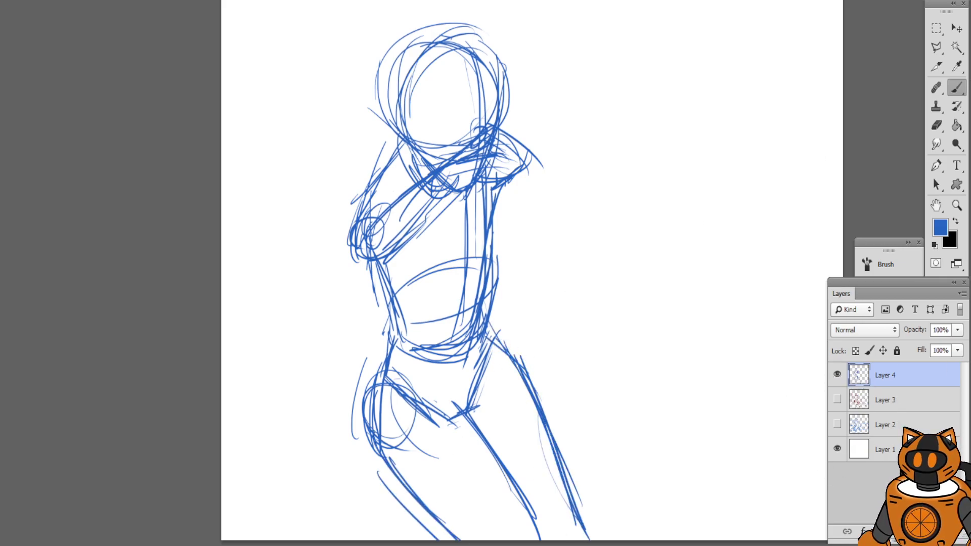
# Move the figure up on the canvas and extend the near thigh's contours down into the freed space
pyautogui.click(957, 28)
pyautogui.moveTo(552, 165)
pyautogui.mouseDown()
pyautogui.moveTo(542, 232)
pyautogui.moveTo(440, 310)
pyautogui.moveTo(433, 272)
pyautogui.mouseUp()
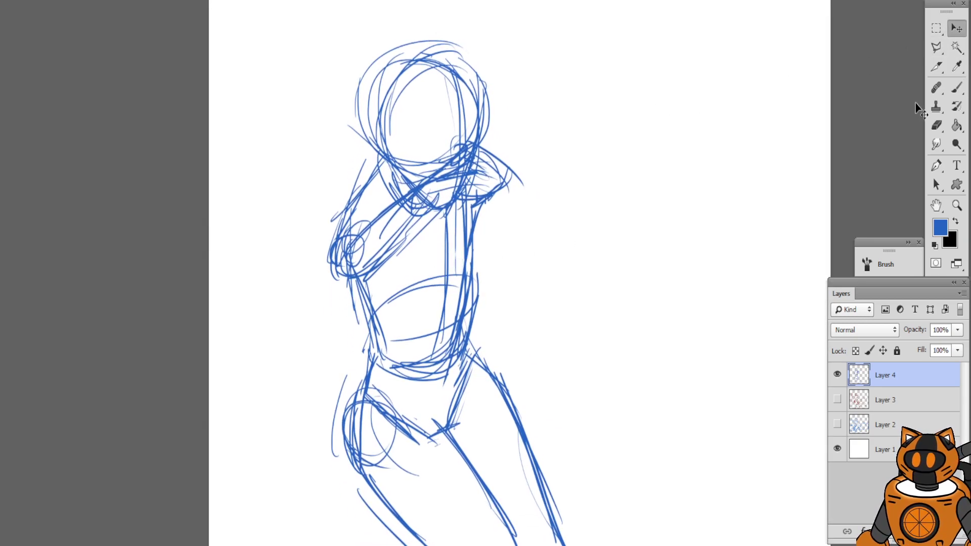
pyautogui.click(957, 87)
pyautogui.scroll(-3, 516, 221)
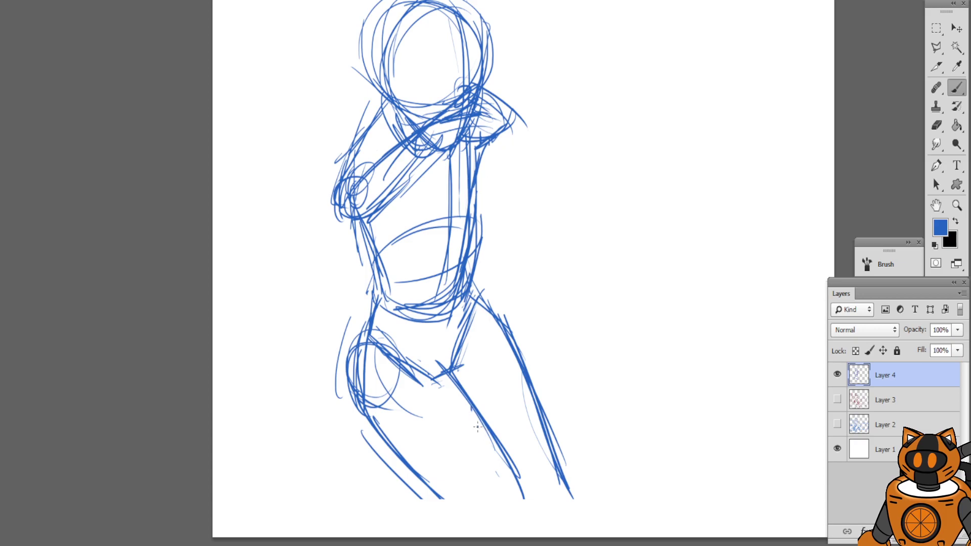
pyautogui.moveTo(478, 427); pyautogui.dragTo(515, 522)
pyautogui.moveTo(503, 451); pyautogui.dragTo(521, 535)
pyautogui.moveTo(405, 465); pyautogui.dragTo(480, 534)
pyautogui.moveTo(426, 456); pyautogui.dragTo(492, 536)
pyautogui.moveTo(466, 475); pyautogui.dragTo(513, 536)
pyautogui.moveTo(422, 476); pyautogui.dragTo(481, 535)
pyautogui.moveTo(478, 418); pyautogui.dragTo(539, 536)
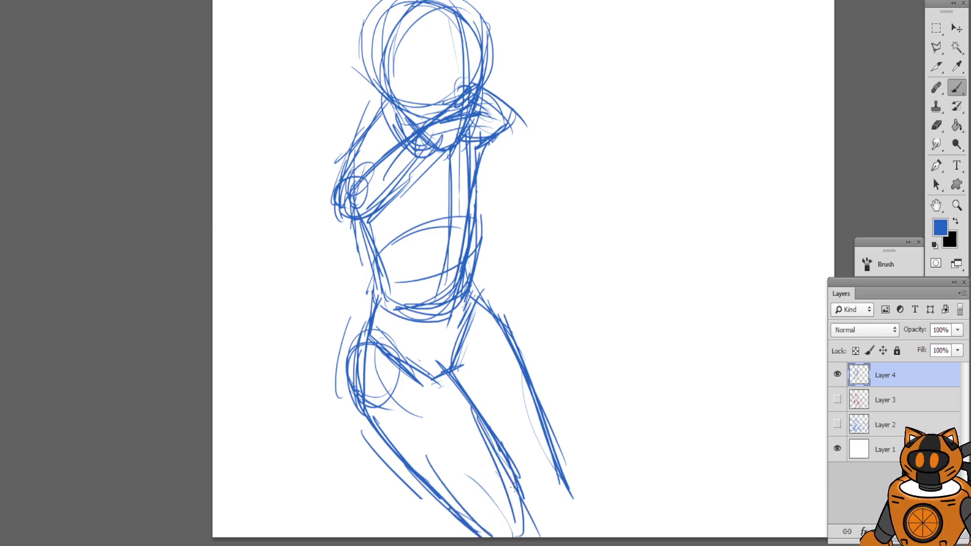
# Extend the far thigh's outer line and sketch rounded knee shapes at the lower ends of both thighs
pyautogui.moveTo(514, 487); pyautogui.dragTo(528, 536)
pyautogui.moveTo(548, 412); pyautogui.dragTo(581, 522)
pyautogui.moveTo(573, 498)
pyautogui.mouseDown()
pyautogui.moveTo(560, 526)
pyautogui.moveTo(529, 536)
pyautogui.mouseUp()
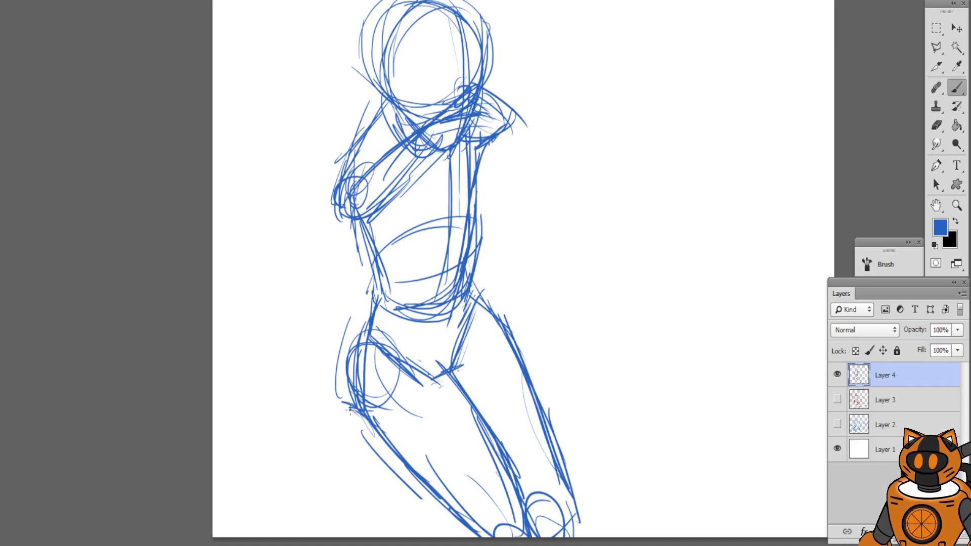
# Sketch a small joint circle and folded lower-leg lines below the near hip, and reinforce the far leg's outer edge
pyautogui.moveTo(350, 410); pyautogui.dragTo(350, 441)
pyautogui.moveTo(403, 515); pyautogui.dragTo(429, 537)
pyautogui.moveTo(353, 458); pyautogui.dragTo(436, 537)
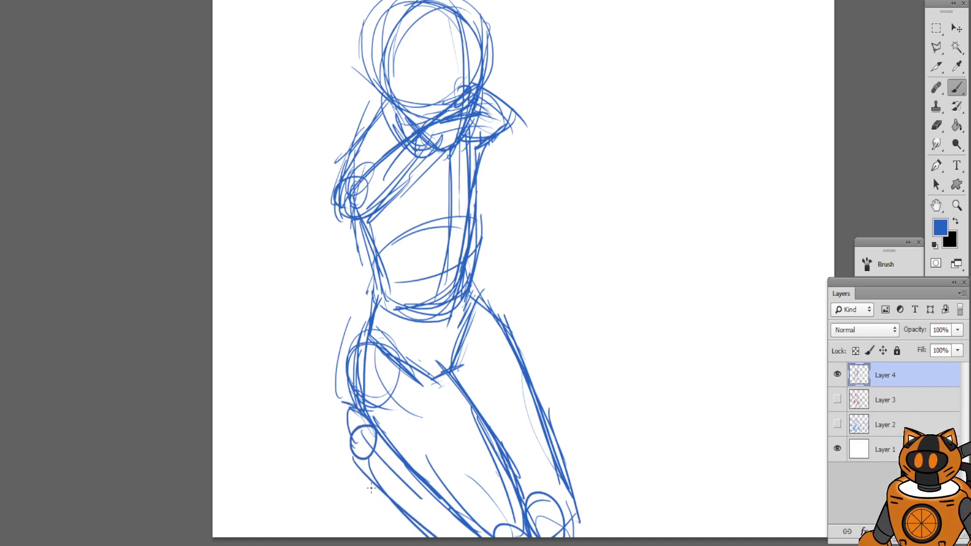
pyautogui.moveTo(372, 488); pyautogui.dragTo(432, 537)
pyautogui.moveTo(521, 333)
pyautogui.mouseDown()
pyautogui.moveTo(548, 412)
pyautogui.moveTo(561, 536)
pyautogui.mouseUp()
pyautogui.moveTo(534, 372); pyautogui.dragTo(571, 520)
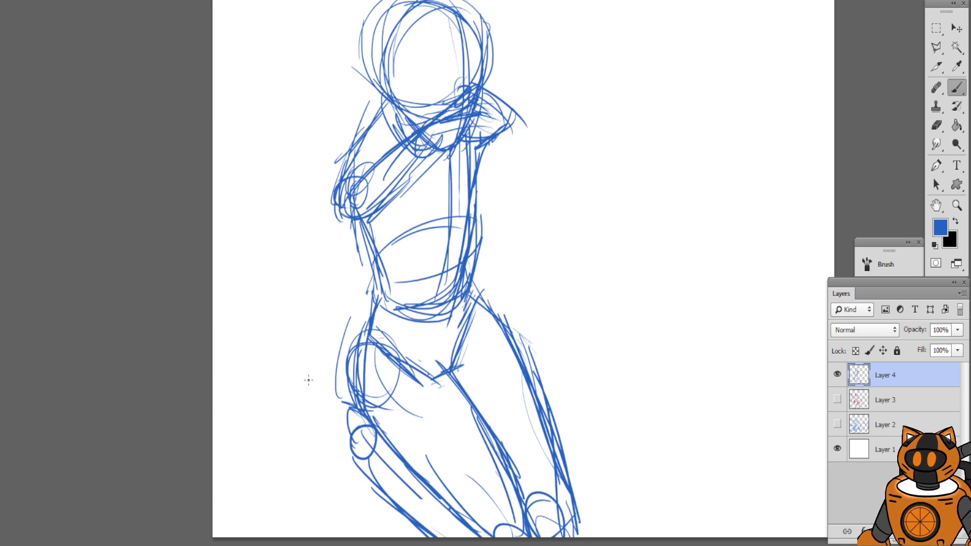
# Try sketching both arms hanging down beside the torso, with a wrist circle and hand strokes near the hip
pyautogui.moveTo(421, 186)
pyautogui.mouseDown()
pyautogui.moveTo(412, 182)
pyautogui.moveTo(434, 195)
pyautogui.mouseUp()
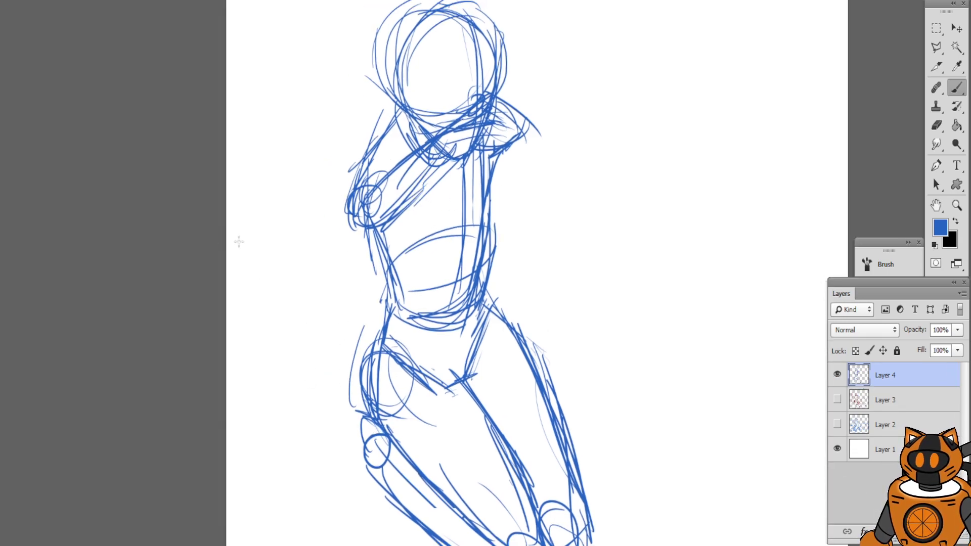
pyautogui.moveTo(364, 202); pyautogui.dragTo(340, 348)
pyautogui.moveTo(337, 260); pyautogui.dragTo(333, 335)
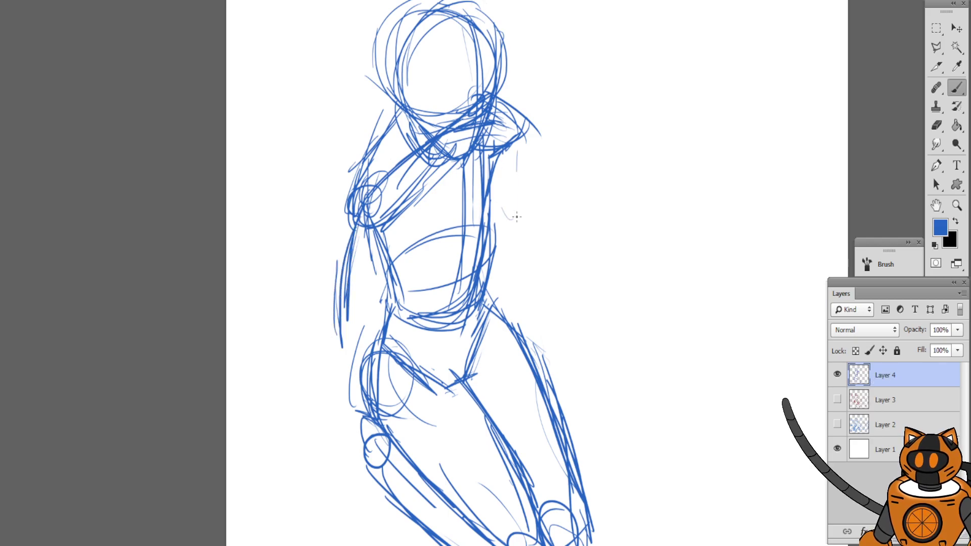
pyautogui.moveTo(506, 147); pyautogui.dragTo(525, 276)
pyautogui.moveTo(506, 152); pyautogui.dragTo(514, 194)
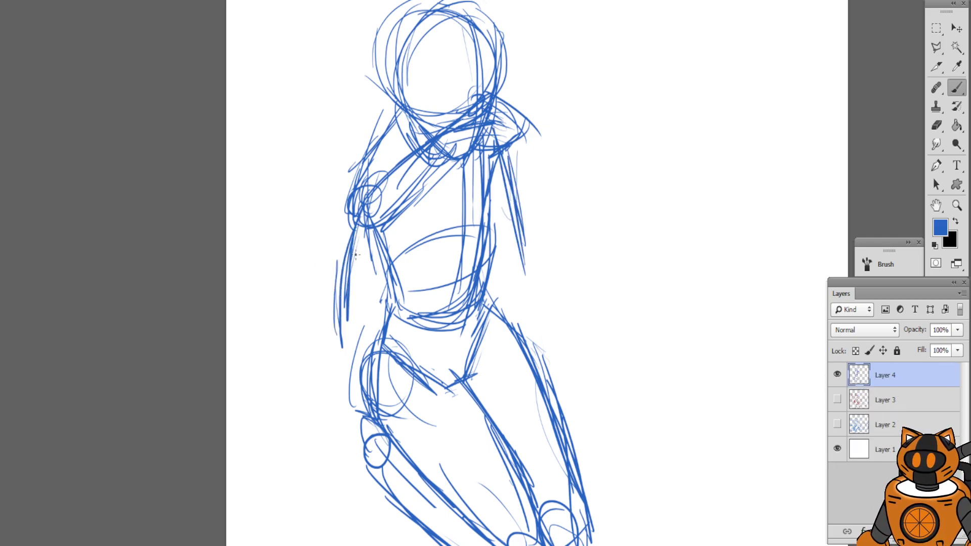
pyautogui.moveTo(360, 198); pyautogui.dragTo(353, 240)
pyautogui.moveTo(349, 255)
pyautogui.mouseDown()
pyautogui.moveTo(344, 341)
pyautogui.moveTo(402, 415)
pyautogui.mouseUp()
pyautogui.moveTo(364, 388); pyautogui.dragTo(397, 424)
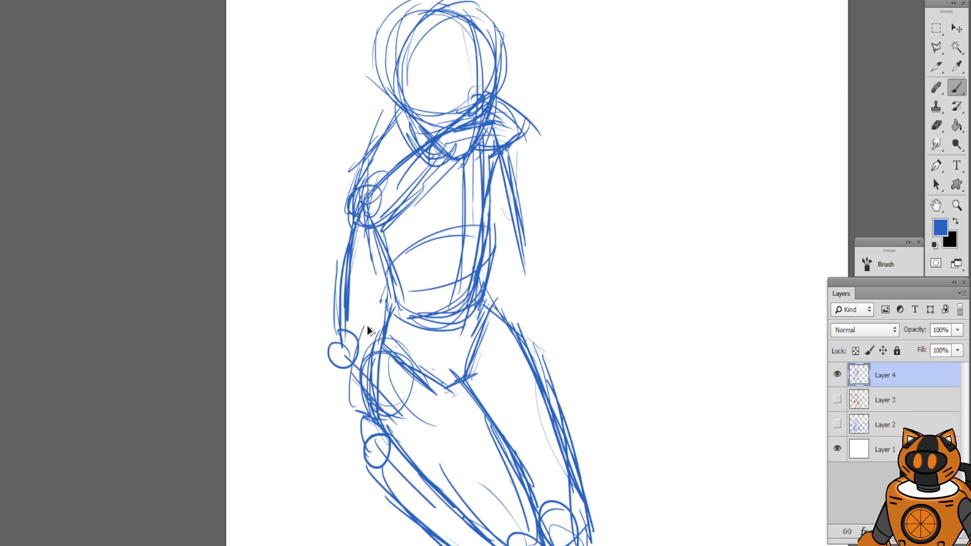
# Undo the near arm's hand strokes and wrist circle, and erase its hanging forearm
pyautogui.hotkey('ctrl', 'alt', 'z')
pyautogui.hotkey('ctrl', 'alt', 'z')
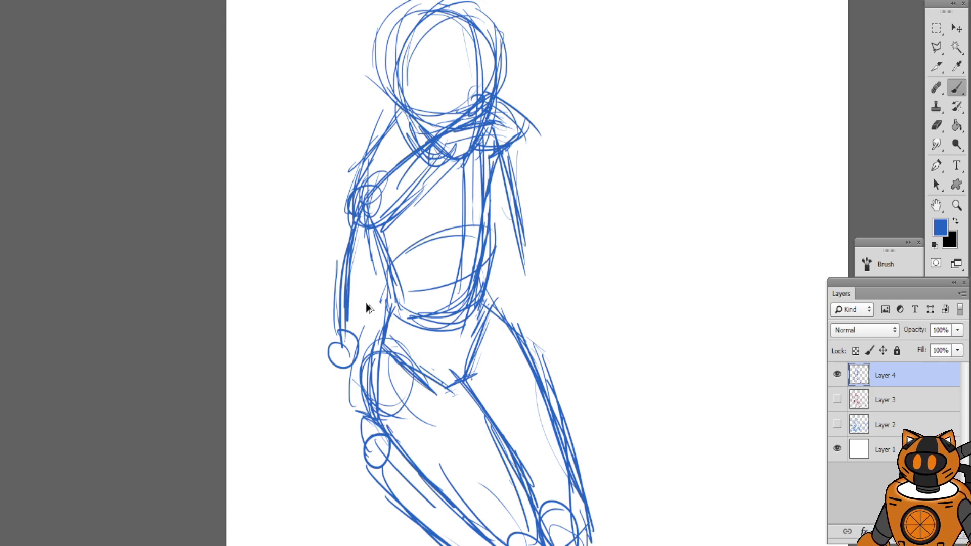
pyautogui.hotkey('ctrl', 'alt', 'z')
pyautogui.click(933, 126)
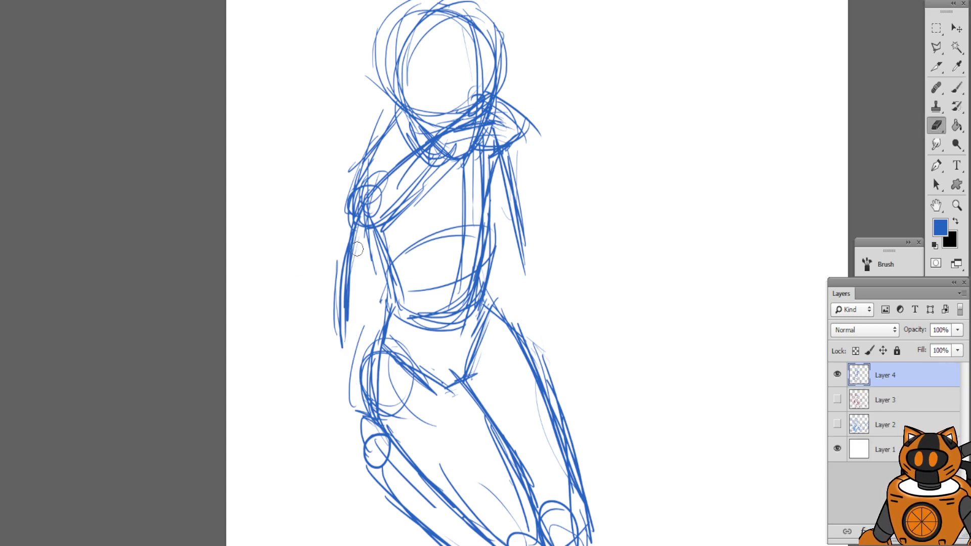
pyautogui.moveTo(354, 237)
pyautogui.mouseDown()
pyautogui.moveTo(341, 260)
pyautogui.moveTo(347, 340)
pyautogui.mouseUp()
pyautogui.click(956, 88)
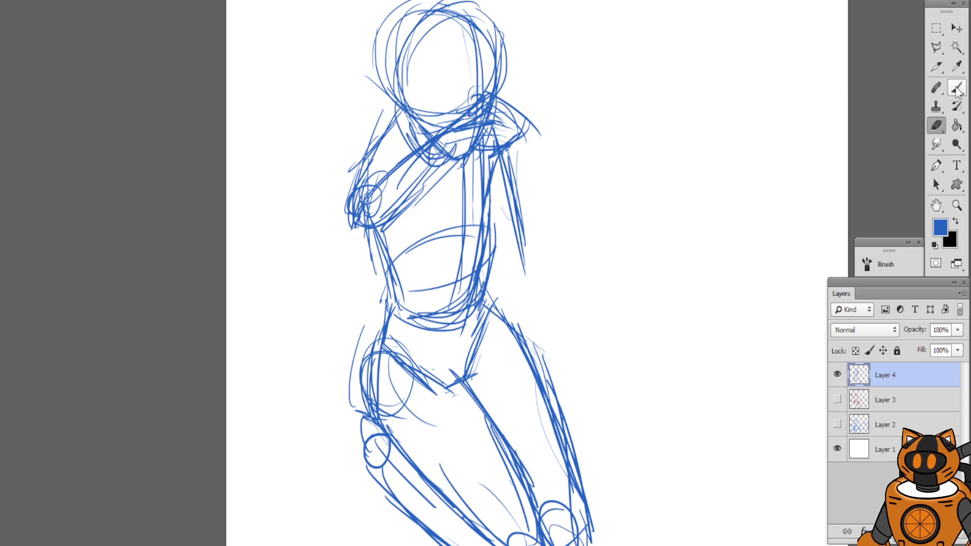
# Erase the far arm's hanging strokes and draw a small joint circle below the far shoulder
pyautogui.click(935, 125)
pyautogui.moveTo(533, 184)
pyautogui.mouseDown()
pyautogui.moveTo(520, 162)
pyautogui.moveTo(529, 269)
pyautogui.mouseUp()
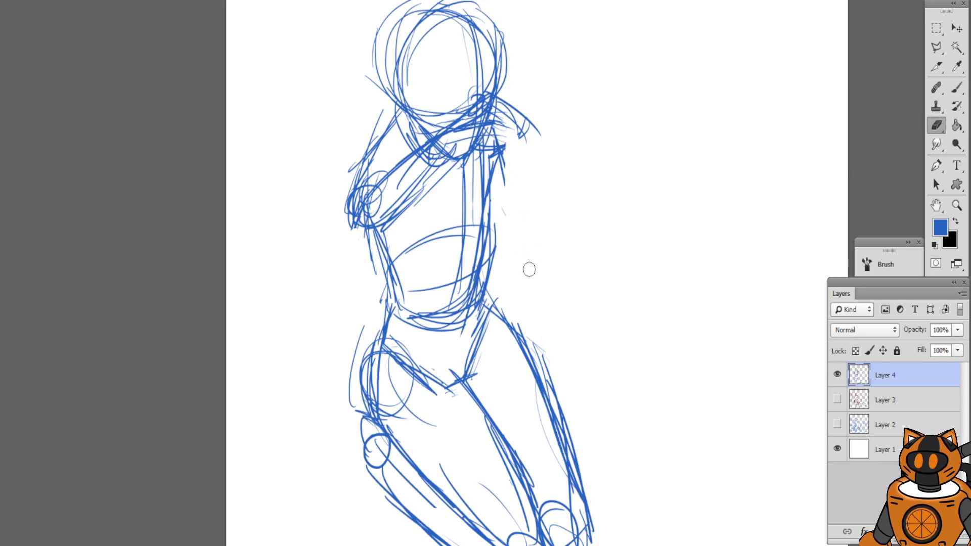
pyautogui.click(957, 88)
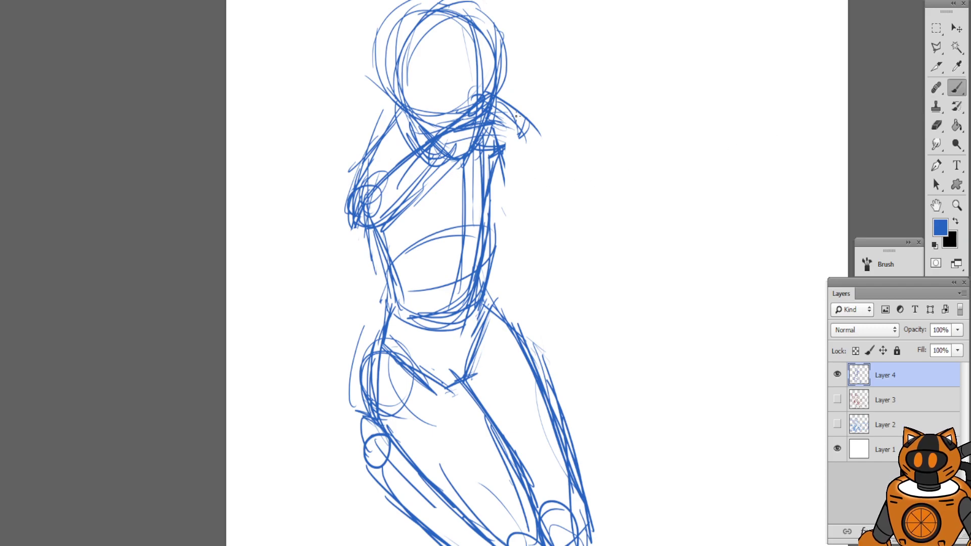
pyautogui.moveTo(516, 116); pyautogui.dragTo(496, 166)
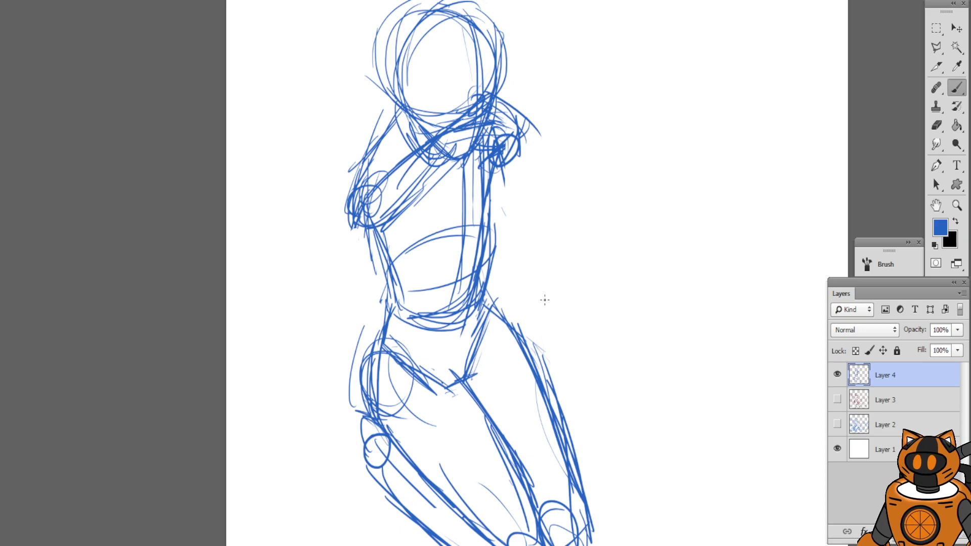
# Sketch a large oval beside the far hip, with smaller arcs inside it and over the waist
pyautogui.moveTo(507, 279)
pyautogui.mouseDown()
pyautogui.moveTo(552, 252)
pyautogui.moveTo(564, 329)
pyautogui.moveTo(529, 355)
pyautogui.moveTo(483, 361)
pyautogui.mouseUp()
pyautogui.moveTo(499, 286); pyautogui.dragTo(493, 339)
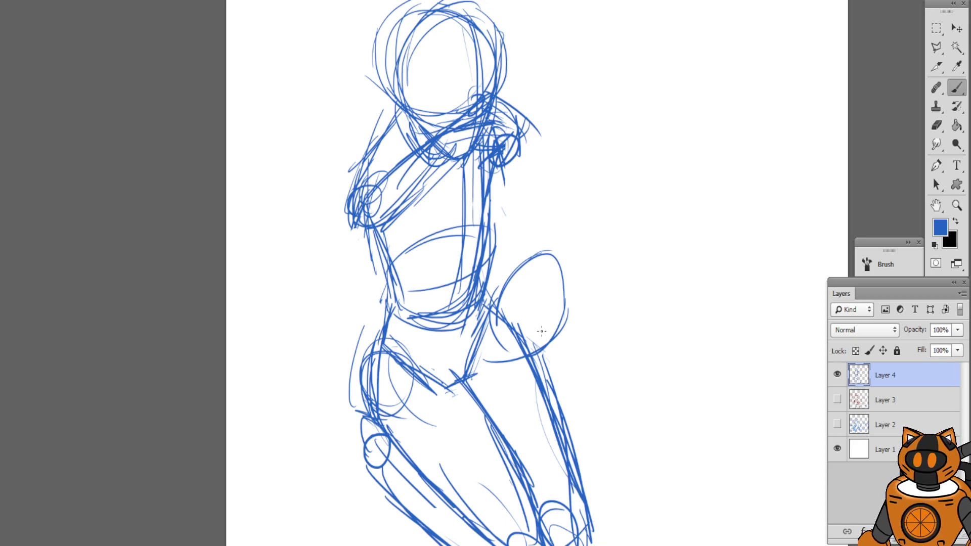
pyautogui.moveTo(540, 314)
pyautogui.mouseDown()
pyautogui.moveTo(495, 353)
pyautogui.moveTo(537, 329)
pyautogui.mouseUp()
pyautogui.moveTo(455, 285); pyautogui.dragTo(485, 360)
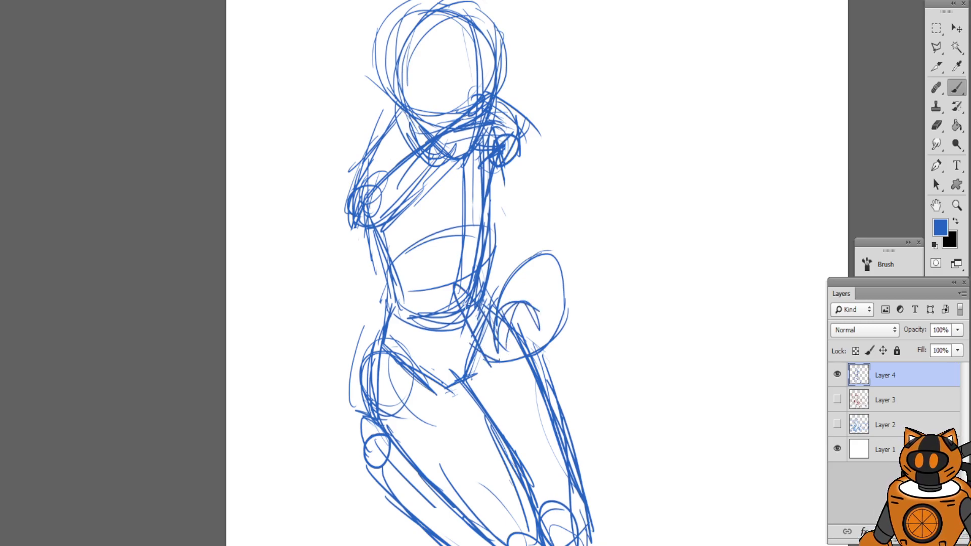
# Add a loop over the waist, a double circle above the oval beside the far hip, and finger strokes around the oval's outer edge
pyautogui.moveTo(465, 304); pyautogui.dragTo(471, 347)
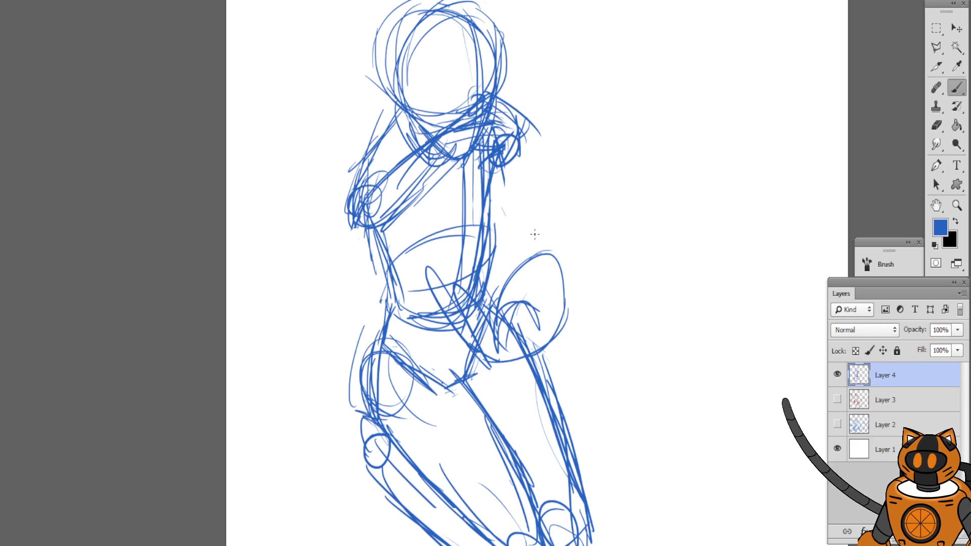
pyautogui.moveTo(536, 200); pyautogui.dragTo(550, 205)
pyautogui.hotkey('ctrl', 'z')
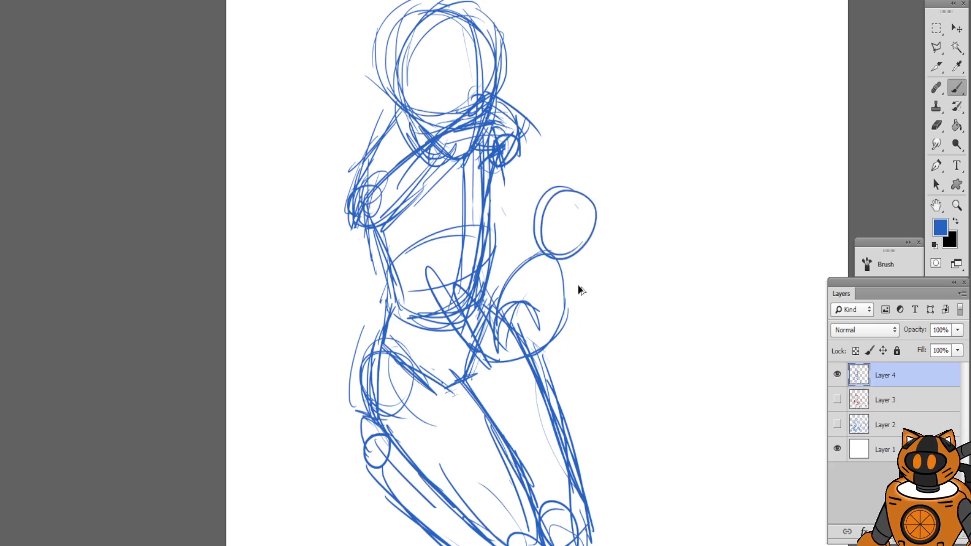
pyautogui.moveTo(570, 291)
pyautogui.mouseDown()
pyautogui.moveTo(556, 356)
pyautogui.moveTo(561, 319)
pyautogui.moveTo(536, 289)
pyautogui.moveTo(545, 268)
pyautogui.moveTo(581, 310)
pyautogui.mouseUp()
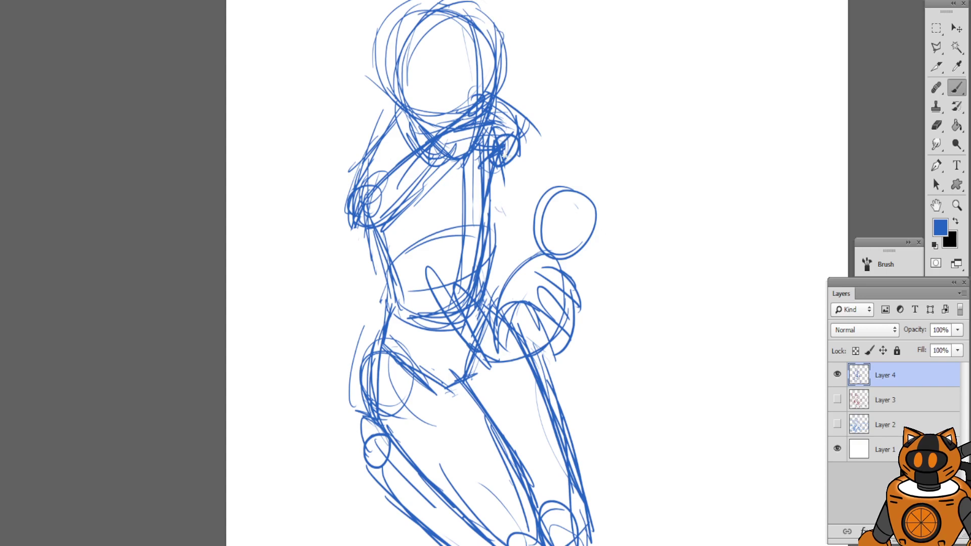
pyautogui.moveTo(571, 329); pyautogui.dragTo(536, 349)
pyautogui.moveTo(576, 314); pyautogui.dragTo(557, 342)
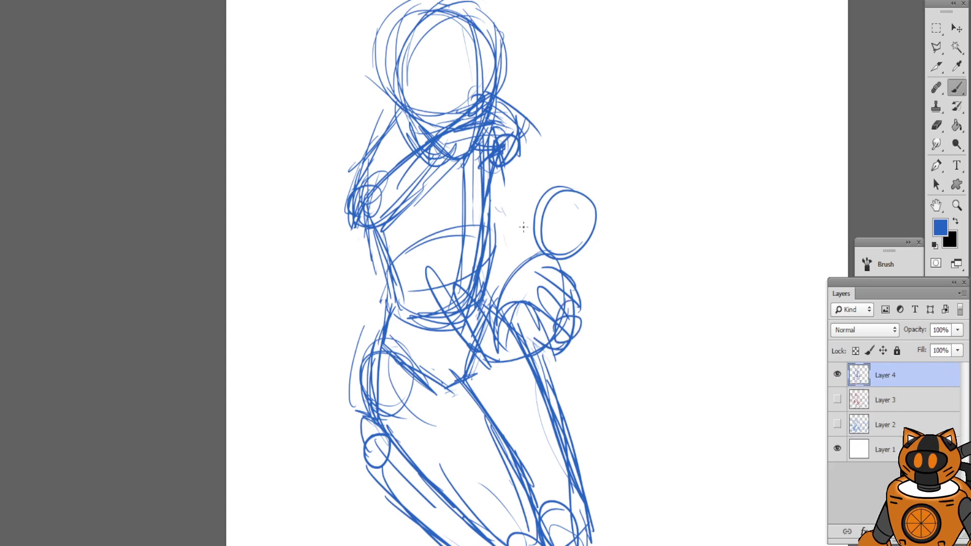
# Sketch the far forearm hanging from its joint circle beside the torso, with a small wrist ellipse above the oval
pyautogui.moveTo(513, 169); pyautogui.dragTo(551, 316)
pyautogui.moveTo(505, 259); pyautogui.dragTo(507, 260)
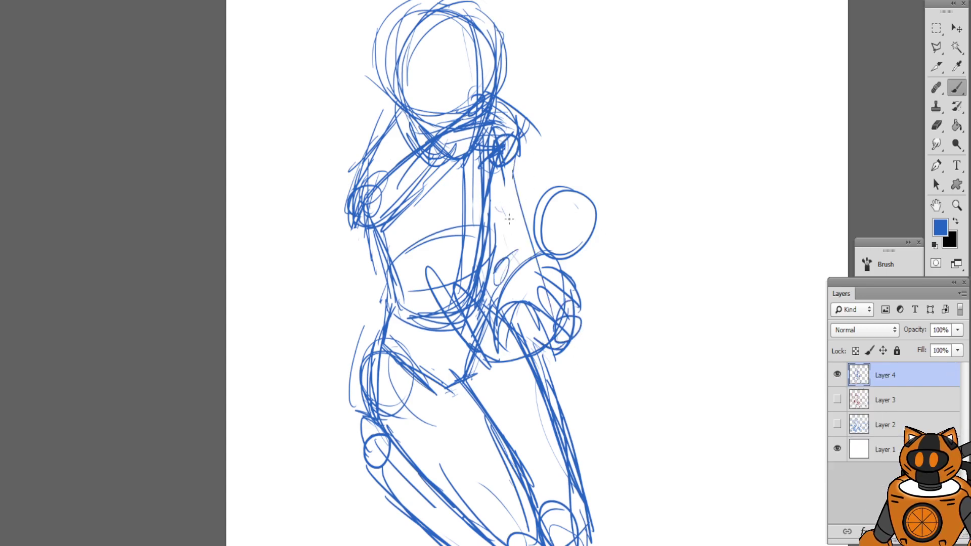
pyautogui.moveTo(514, 174); pyautogui.dragTo(509, 245)
pyautogui.moveTo(522, 150); pyautogui.dragTo(494, 274)
pyautogui.moveTo(503, 112); pyautogui.dragTo(515, 256)
pyautogui.moveTo(521, 156); pyautogui.dragTo(502, 293)
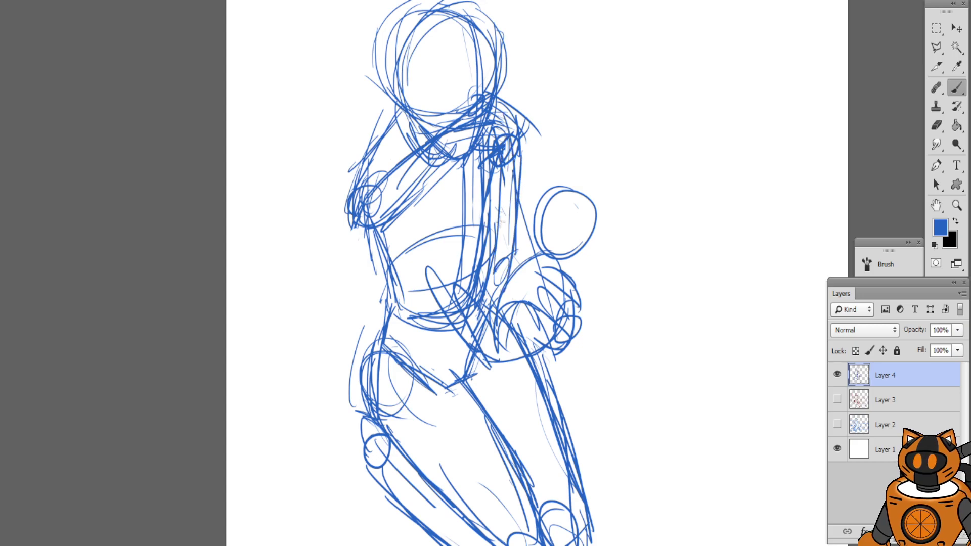
pyautogui.moveTo(511, 183); pyautogui.dragTo(505, 281)
# Connect the far wrist to the hand strokes on the oval and add slanted contour lines along the far forearm
pyautogui.moveTo(504, 237)
pyautogui.mouseDown()
pyautogui.moveTo(504, 287)
pyautogui.moveTo(581, 314)
pyautogui.mouseUp()
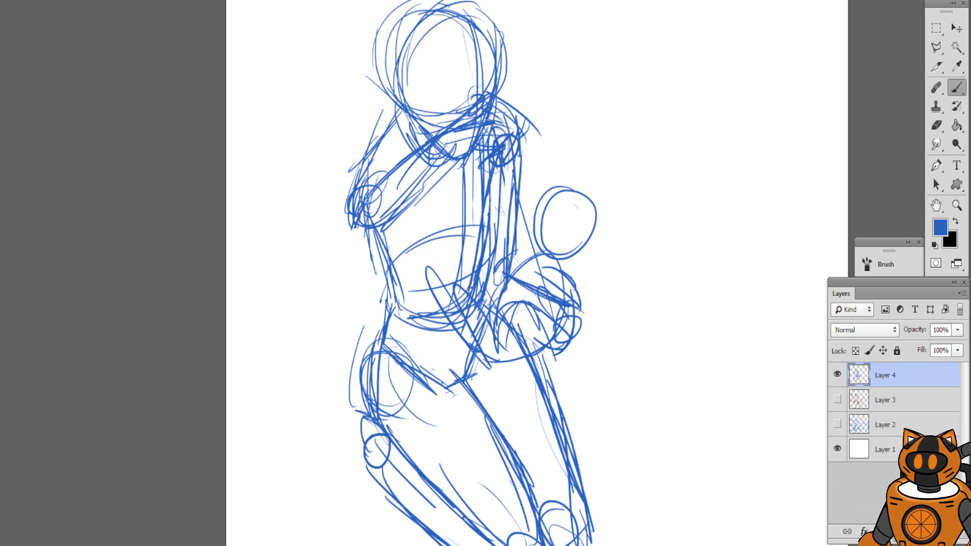
pyautogui.hotkey('ctrl', 'z')
pyautogui.moveTo(495, 166); pyautogui.dragTo(531, 268)
pyautogui.moveTo(489, 178); pyautogui.dragTo(523, 277)
pyautogui.moveTo(514, 255); pyautogui.dragTo(538, 286)
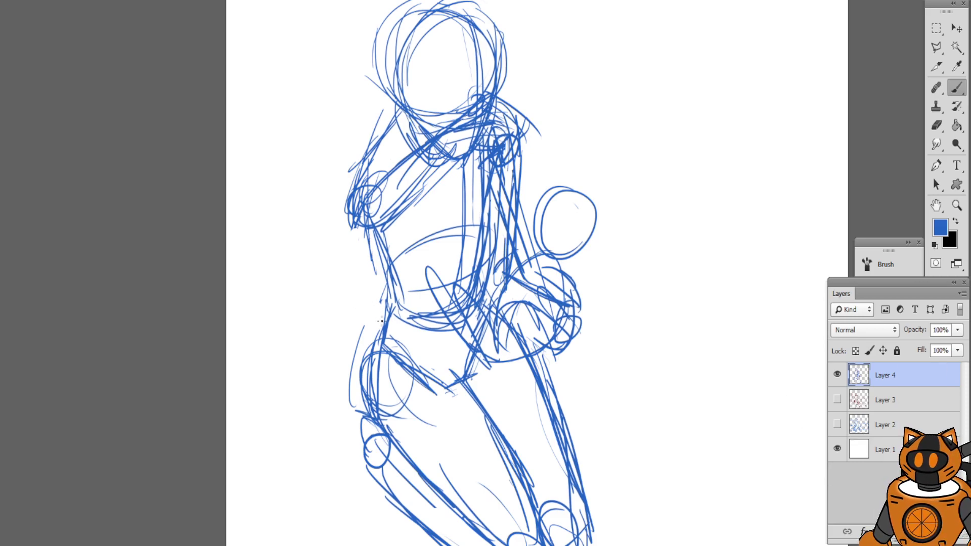
# Lasso the oval, the circle above it and the surrounding hip and hand strokes, move them slightly down and outward, and deselect
pyautogui.press('l')
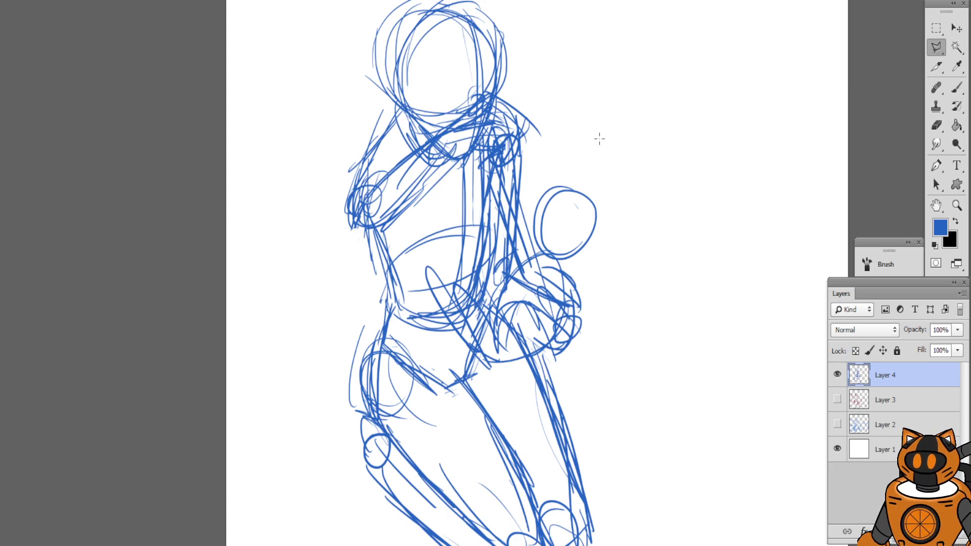
pyautogui.click(594, 143)
pyautogui.click(533, 190)
pyautogui.click(524, 236)
pyautogui.click(487, 266)
pyautogui.click(426, 259)
pyautogui.click(431, 303)
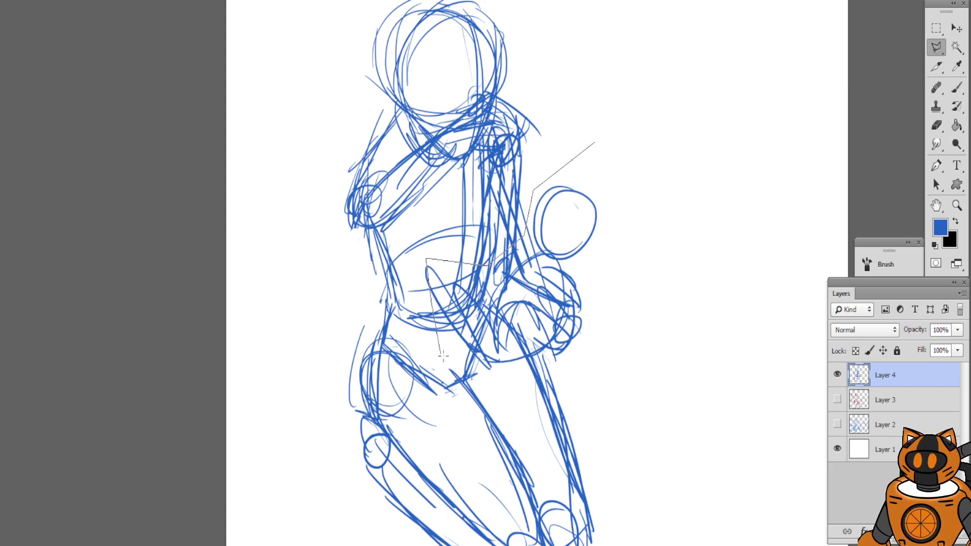
pyautogui.click(465, 370)
pyautogui.click(516, 392)
pyautogui.click(548, 395)
pyautogui.click(607, 319)
pyautogui.click(621, 258)
pyautogui.click(595, 143)
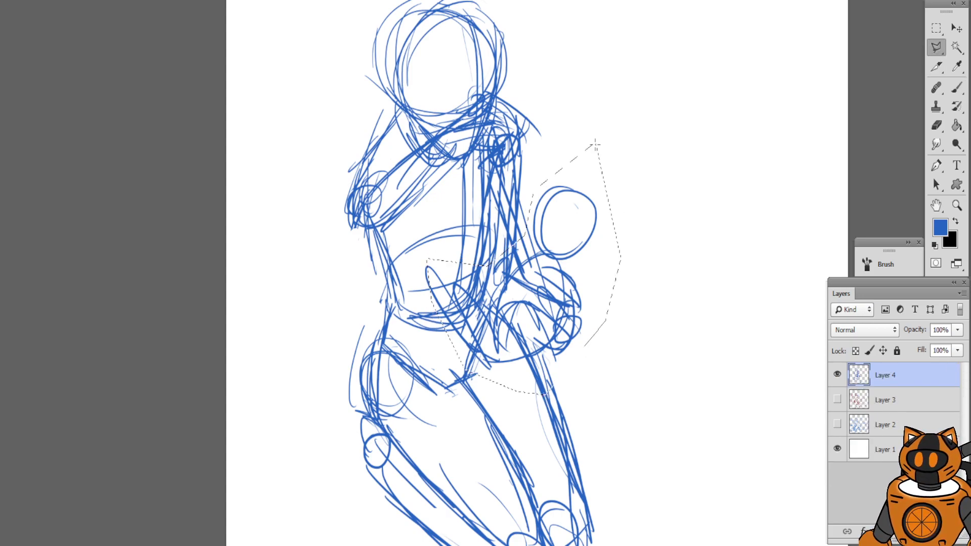
pyautogui.click(957, 28)
pyautogui.moveTo(545, 274)
pyautogui.mouseDown()
pyautogui.moveTo(544, 307)
pyautogui.moveTo(559, 309)
pyautogui.mouseUp()
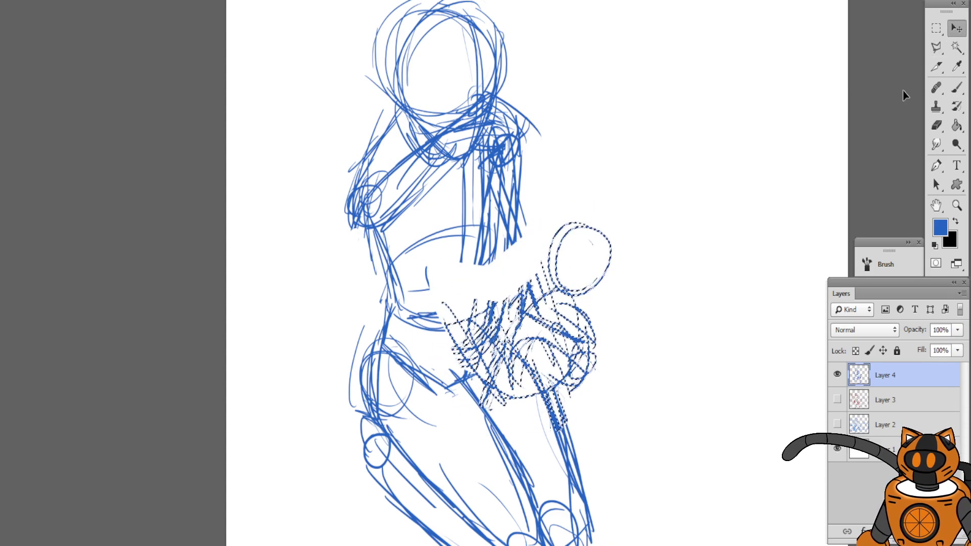
pyautogui.click(937, 49)
pyautogui.hotkey('ctrl', 'd')
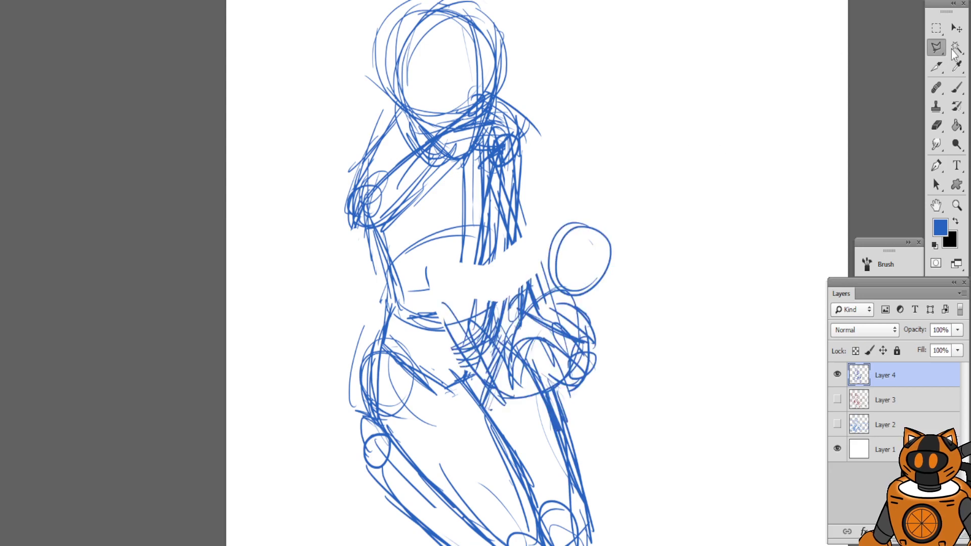
# Redraw the far forearm lines across the gap to reconnect the arm with the moved hand and hip strokes
pyautogui.click(957, 89)
pyautogui.moveTo(505, 185); pyautogui.dragTo(492, 302)
pyautogui.moveTo(501, 174); pyautogui.dragTo(493, 286)
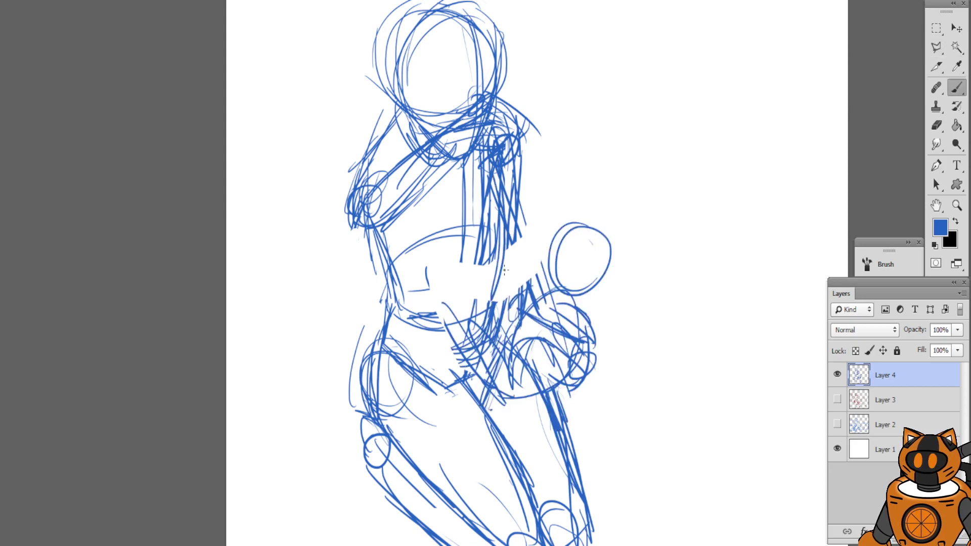
pyautogui.moveTo(496, 203); pyautogui.dragTo(507, 302)
pyautogui.moveTo(500, 214); pyautogui.dragTo(502, 310)
pyautogui.moveTo(505, 165); pyautogui.dragTo(505, 306)
pyautogui.moveTo(514, 244); pyautogui.dragTo(531, 303)
pyautogui.moveTo(538, 301); pyautogui.dragTo(542, 312)
# Sketch the near hand as a wedge shape with heavy lower strokes across the near side of the waist
pyautogui.moveTo(375, 295)
pyautogui.mouseDown()
pyautogui.moveTo(423, 256)
pyautogui.moveTo(435, 315)
pyautogui.mouseUp()
pyautogui.moveTo(365, 323); pyautogui.dragTo(430, 330)
pyautogui.moveTo(424, 276); pyautogui.dragTo(436, 349)
pyautogui.moveTo(363, 328); pyautogui.dragTo(421, 338)
pyautogui.moveTo(405, 313)
pyautogui.mouseDown()
pyautogui.moveTo(426, 264)
pyautogui.moveTo(431, 333)
pyautogui.mouseUp()
pyautogui.moveTo(361, 319); pyautogui.dragTo(426, 330)
pyautogui.moveTo(429, 274)
pyautogui.mouseDown()
pyautogui.moveTo(450, 299)
pyautogui.moveTo(421, 312)
pyautogui.mouseUp()
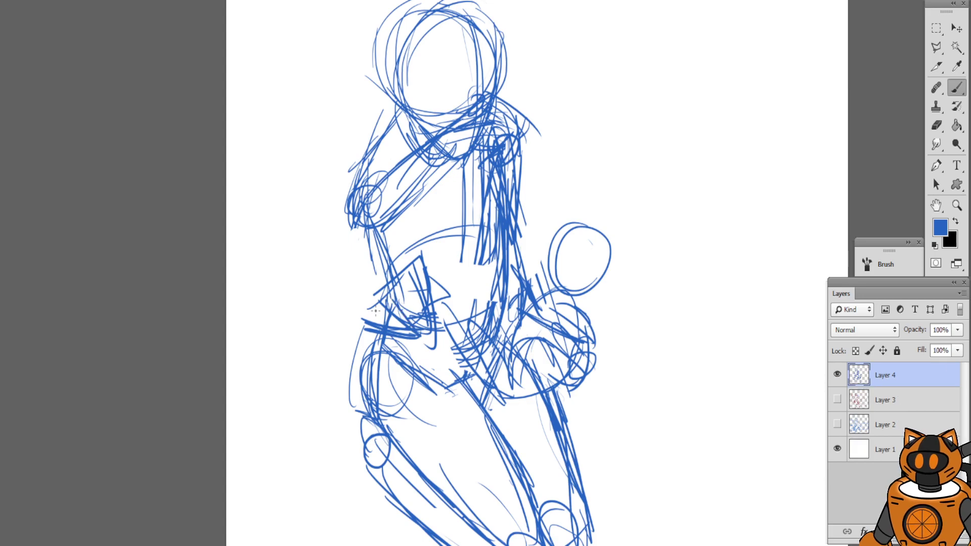
# Draw a wrist circle at the near side of the waist, attached to the near hand
pyautogui.moveTo(389, 281); pyautogui.dragTo(362, 304)
pyautogui.moveTo(360, 296); pyautogui.dragTo(387, 324)
pyautogui.moveTo(395, 289)
pyautogui.mouseDown()
pyautogui.moveTo(412, 325)
pyautogui.moveTo(382, 340)
pyautogui.mouseUp()
pyautogui.moveTo(389, 325); pyautogui.dragTo(396, 337)
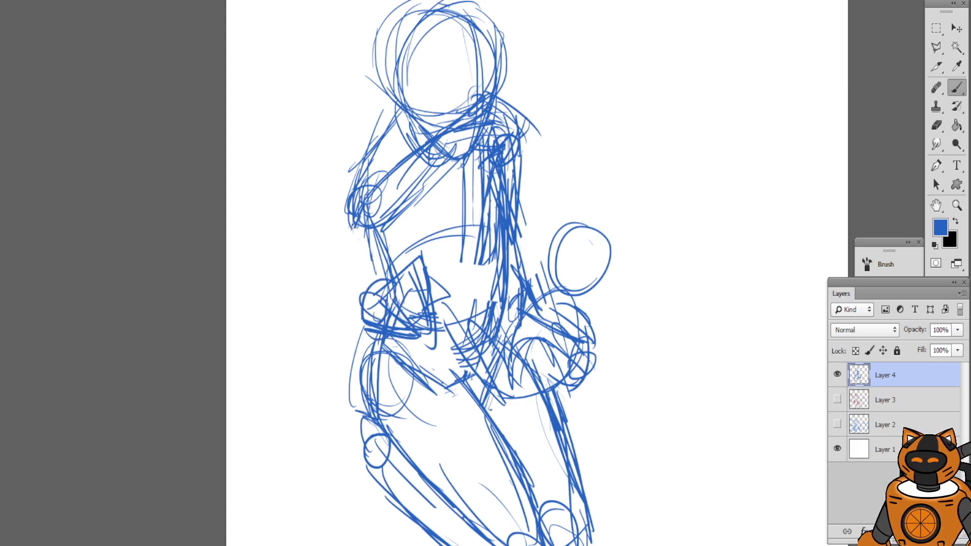
# Sketch a wide hanging sleeve with a rounded cuff below the near elbow, plus the forearm's inner line down to the wrist
pyautogui.moveTo(344, 212); pyautogui.dragTo(323, 339)
pyautogui.moveTo(336, 237); pyautogui.dragTo(316, 352)
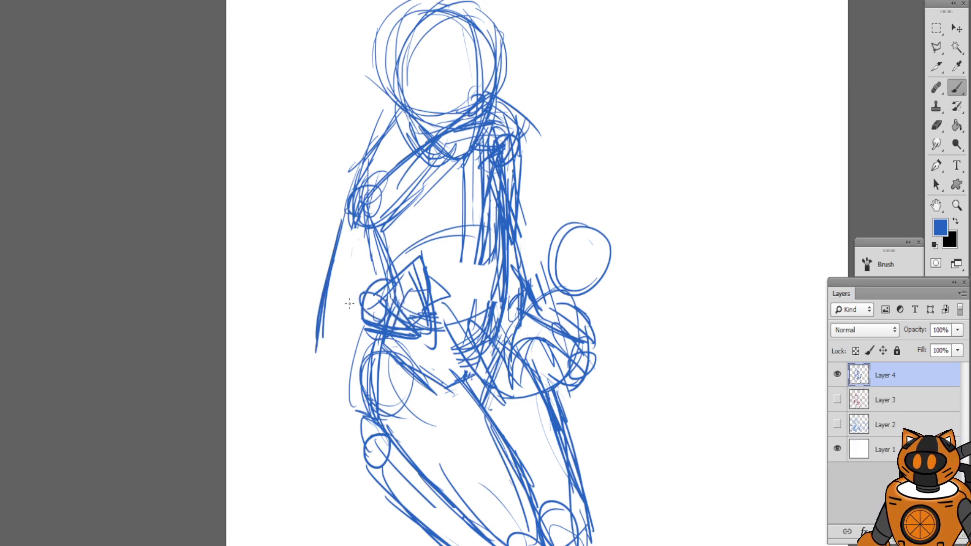
pyautogui.moveTo(360, 295)
pyautogui.mouseDown()
pyautogui.moveTo(296, 354)
pyautogui.moveTo(340, 373)
pyautogui.moveTo(371, 324)
pyautogui.mouseUp()
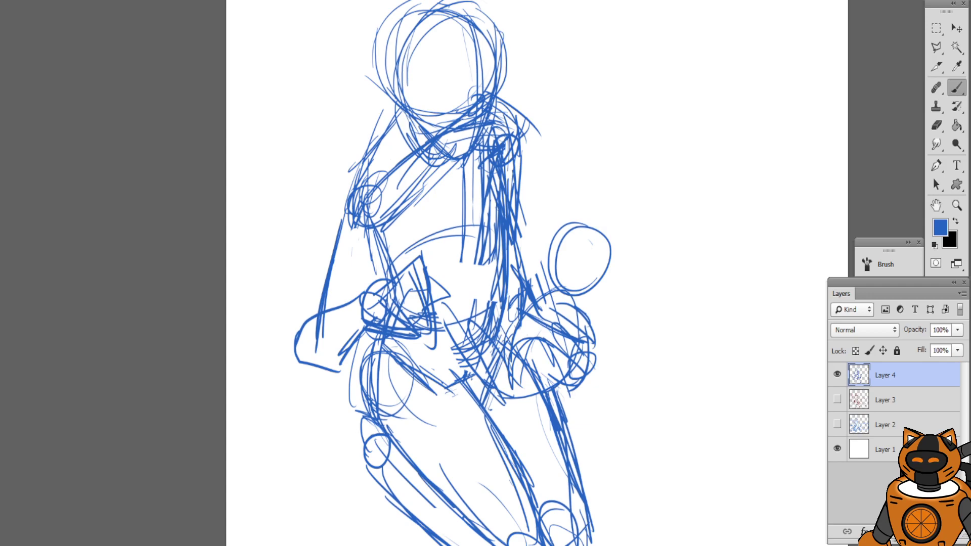
pyautogui.moveTo(370, 245); pyautogui.dragTo(365, 291)
pyautogui.moveTo(378, 216); pyautogui.dragTo(363, 290)
pyautogui.moveTo(373, 237); pyautogui.dragTo(363, 282)
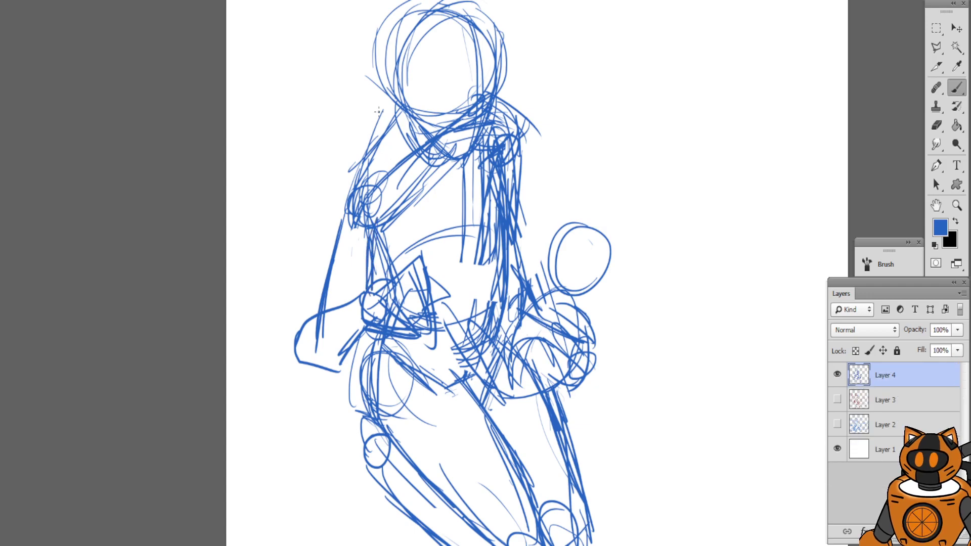
# Reinforce the outer contours of the near upper arm and the far shoulder and arm
pyautogui.moveTo(379, 112); pyautogui.dragTo(334, 215)
pyautogui.moveTo(390, 117); pyautogui.dragTo(349, 289)
pyautogui.moveTo(501, 102); pyautogui.dragTo(509, 133)
pyautogui.moveTo(520, 179); pyautogui.dragTo(529, 221)
pyautogui.moveTo(507, 156); pyautogui.dragTo(515, 209)
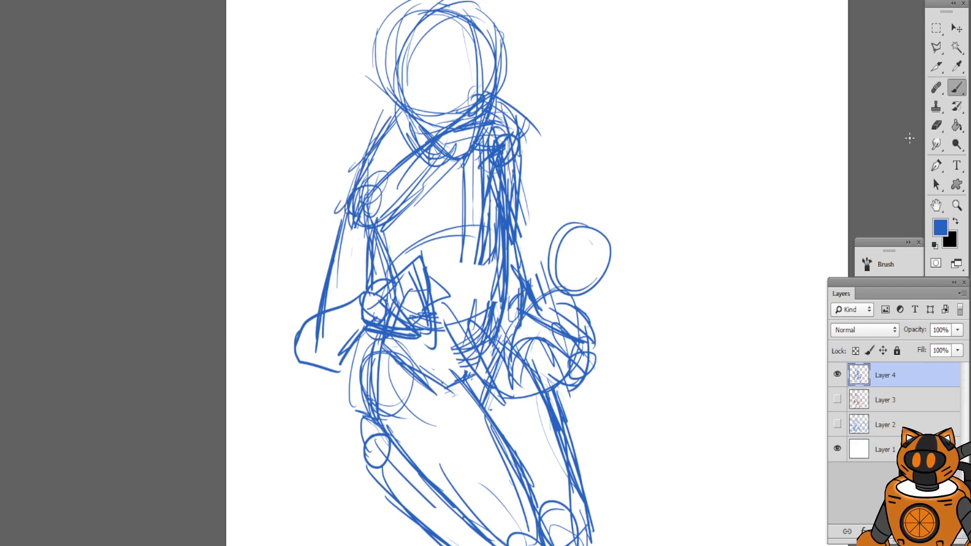
# Erase the overlapping vertical lines inside the torso beside the far arm and the stray stroke outside the far shoulder
pyautogui.press('e')
pyautogui.moveTo(473, 171); pyautogui.dragTo(483, 276)
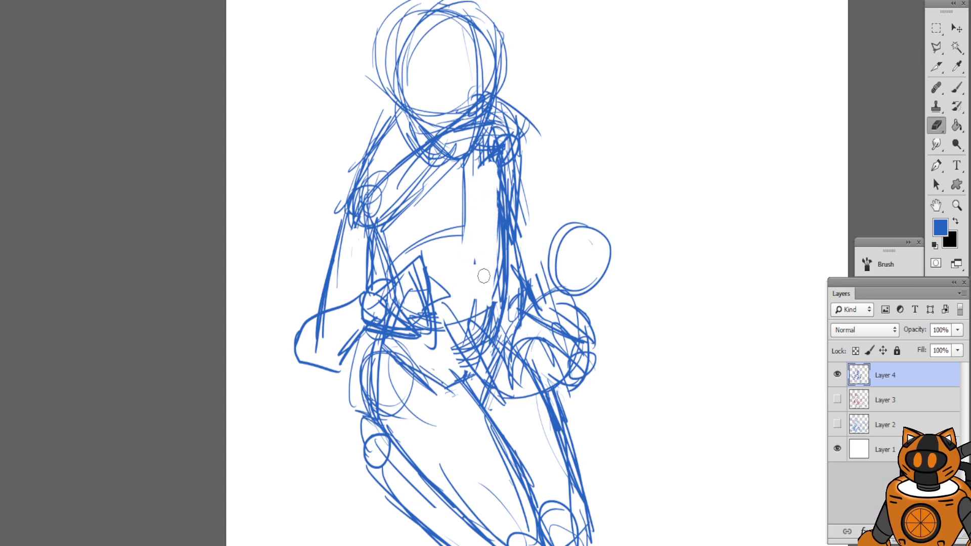
pyautogui.moveTo(524, 116); pyautogui.dragTo(521, 149)
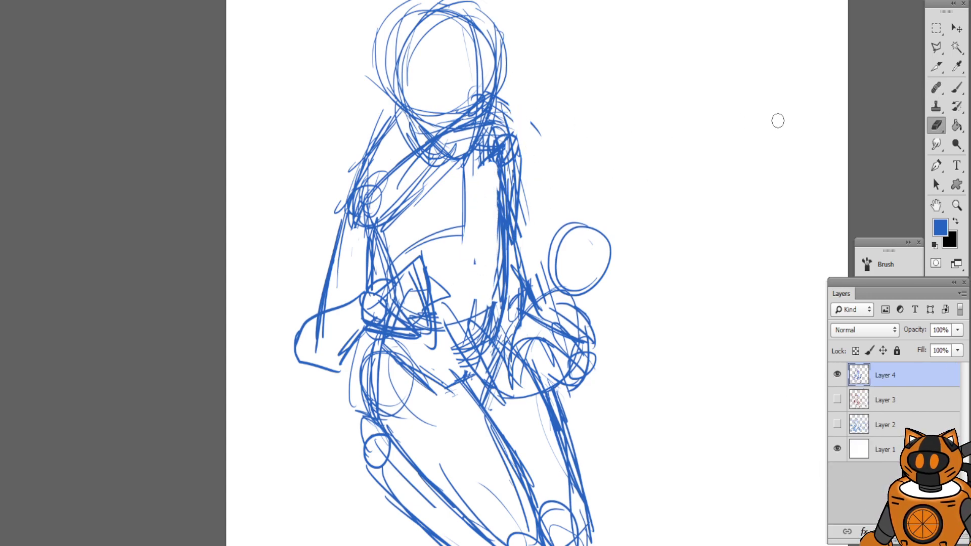
# Draw a joint circle beside the one below the near hip and sketch a lower leg and foot extending backward from it
pyautogui.press('b')
pyautogui.moveTo(508, 193); pyautogui.dragTo(527, 121)
pyautogui.moveTo(374, 374); pyautogui.dragTo(396, 379)
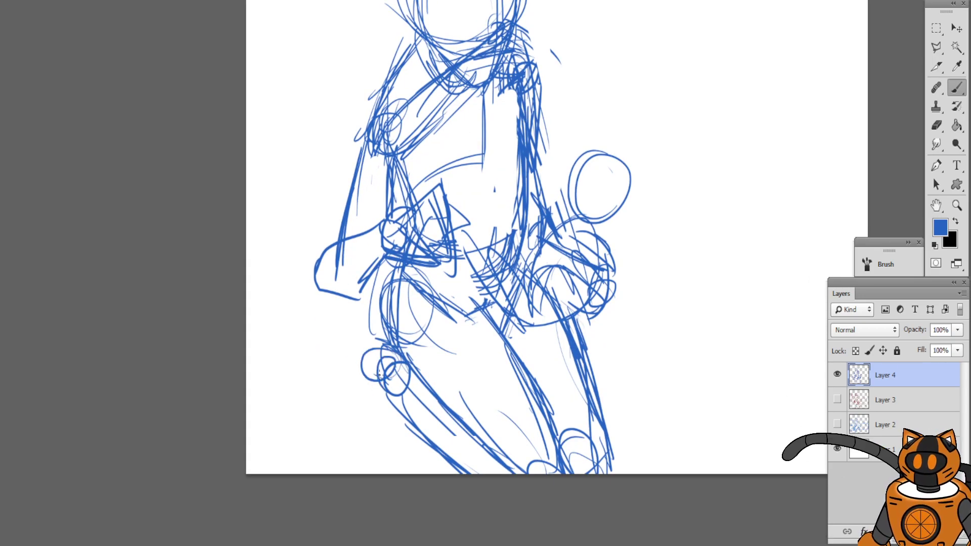
pyautogui.moveTo(338, 366)
pyautogui.mouseDown()
pyautogui.moveTo(387, 349)
pyautogui.moveTo(346, 345)
pyautogui.moveTo(380, 332)
pyautogui.moveTo(333, 376)
pyautogui.mouseUp()
pyautogui.moveTo(329, 355)
pyautogui.mouseDown()
pyautogui.moveTo(323, 379)
pyautogui.moveTo(390, 390)
pyautogui.mouseUp()
pyautogui.moveTo(338, 381)
pyautogui.mouseDown()
pyautogui.moveTo(331, 339)
pyautogui.moveTo(268, 349)
pyautogui.mouseUp()
pyautogui.moveTo(306, 350); pyautogui.dragTo(246, 360)
pyautogui.moveTo(264, 354)
pyautogui.mouseDown()
pyautogui.moveTo(263, 376)
pyautogui.moveTo(320, 395)
pyautogui.mouseUp()
pyautogui.moveTo(298, 394); pyautogui.dragTo(352, 392)
# Undo the last lower-leg strokes and try redrawing the foot and lower edge of the leg extending backward
pyautogui.hotkey('ctrl', 'alt', 'z')
pyautogui.hotkey('ctrl', 'alt', 'z')
pyautogui.hotkey('ctrl', 'alt', 'z')
pyautogui.hotkey('ctrl', 'alt', 'z')
pyautogui.moveTo(287, 354); pyautogui.dragTo(247, 375)
pyautogui.moveTo(296, 355)
pyautogui.mouseDown()
pyautogui.moveTo(254, 378)
pyautogui.moveTo(277, 407)
pyautogui.mouseUp()
pyautogui.moveTo(278, 399); pyautogui.dragTo(354, 389)
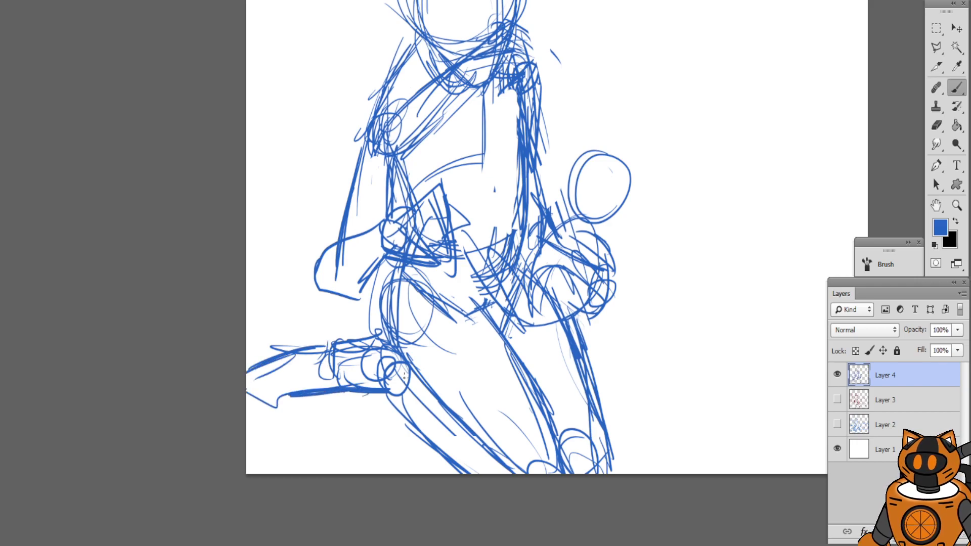
# Erase most of the backward-extending lower leg and resketch it as a tapered form with a foot
pyautogui.click(936, 125)
pyautogui.moveTo(287, 344)
pyautogui.mouseDown()
pyautogui.moveTo(257, 357)
pyautogui.moveTo(275, 319)
pyautogui.moveTo(381, 435)
pyautogui.moveTo(371, 351)
pyautogui.moveTo(384, 369)
pyautogui.mouseUp()
pyautogui.click(956, 87)
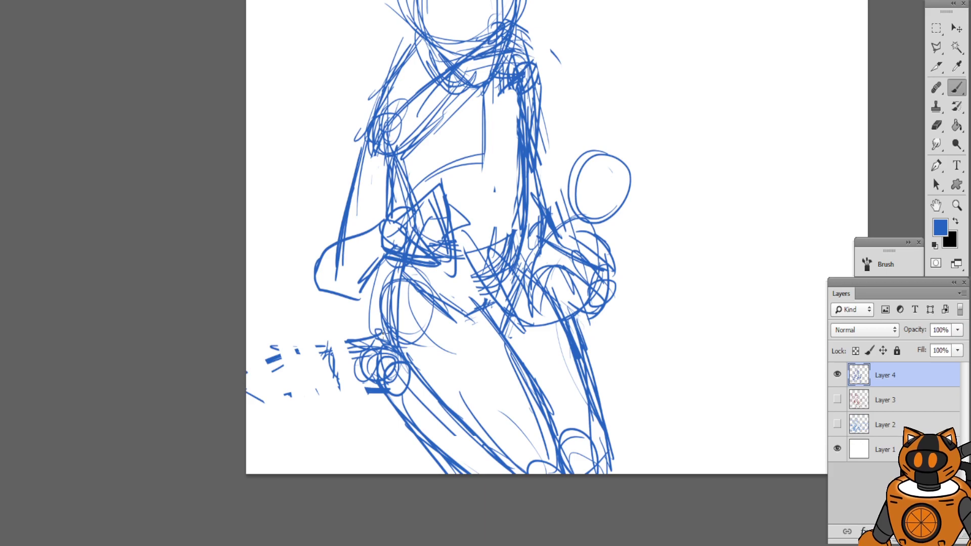
pyautogui.moveTo(383, 333)
pyautogui.mouseDown()
pyautogui.moveTo(347, 334)
pyautogui.moveTo(344, 365)
pyautogui.moveTo(343, 348)
pyautogui.moveTo(341, 361)
pyautogui.moveTo(305, 382)
pyautogui.moveTo(349, 345)
pyautogui.moveTo(323, 340)
pyautogui.moveTo(318, 380)
pyautogui.moveTo(372, 389)
pyautogui.moveTo(308, 360)
pyautogui.moveTo(277, 363)
pyautogui.moveTo(332, 404)
pyautogui.moveTo(277, 382)
pyautogui.moveTo(271, 346)
pyautogui.moveTo(250, 373)
pyautogui.mouseUp()
pyautogui.moveTo(426, 159); pyautogui.dragTo(434, 239)
pyautogui.moveTo(601, 260); pyautogui.dragTo(582, 210)
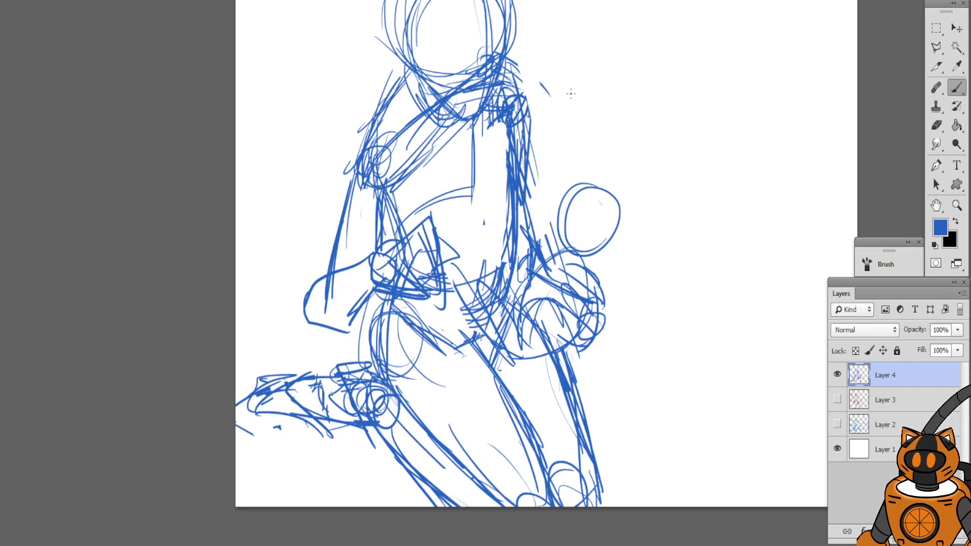
# Erase the cluttered strokes between the waist and pelvis, and redraw the torso's far contour down to the crotch
pyautogui.click(938, 126)
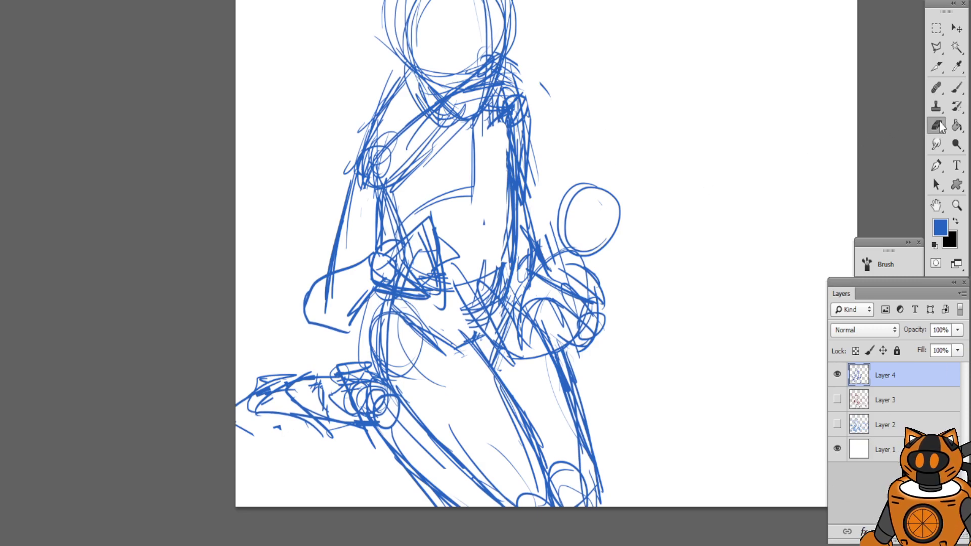
pyautogui.moveTo(463, 334); pyautogui.dragTo(459, 331)
pyautogui.moveTo(465, 290)
pyautogui.mouseDown()
pyautogui.moveTo(489, 266)
pyautogui.moveTo(485, 295)
pyautogui.mouseUp()
pyautogui.click(955, 87)
pyautogui.moveTo(487, 160)
pyautogui.mouseDown()
pyautogui.moveTo(499, 177)
pyautogui.moveTo(505, 307)
pyautogui.mouseUp()
pyautogui.moveTo(507, 176); pyautogui.dragTo(501, 330)
pyautogui.moveTo(519, 223); pyautogui.dragTo(495, 347)
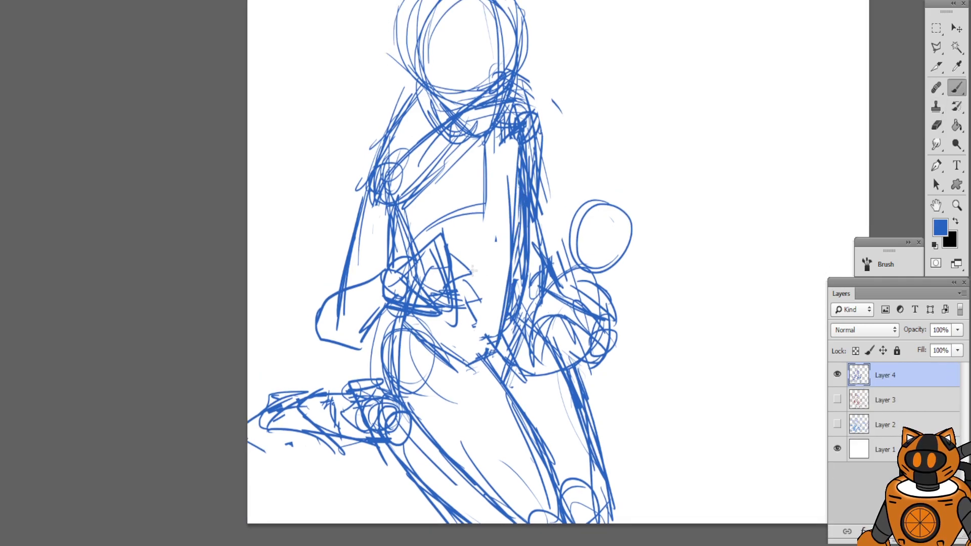
# Draw a wide arc across the whole canvas, passing behind the character's neck
pyautogui.moveTo(564, 169)
pyautogui.mouseDown()
pyautogui.moveTo(546, 208)
pyautogui.moveTo(561, 185)
pyautogui.mouseUp()
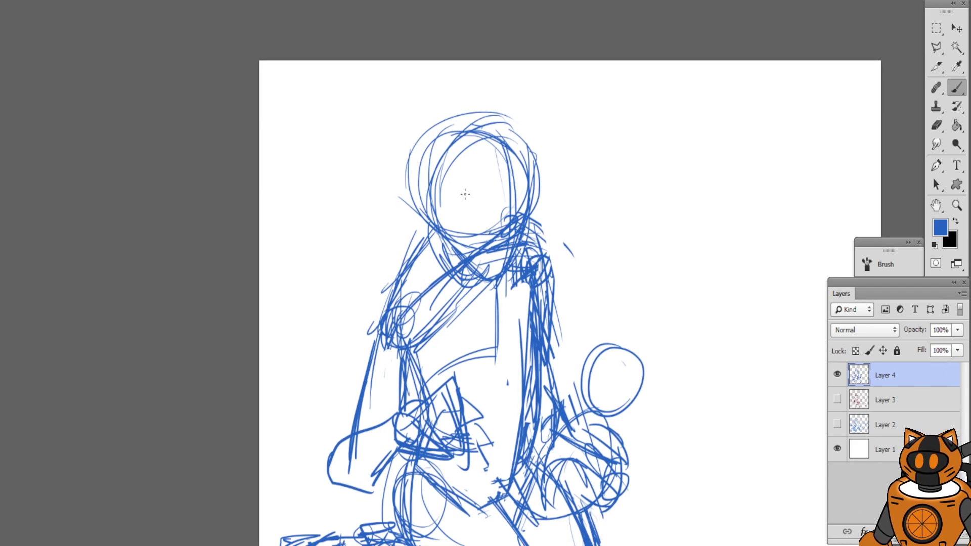
pyautogui.moveTo(494, 165); pyautogui.dragTo(436, 141)
pyautogui.moveTo(156, 237); pyautogui.dragTo(810, 234)
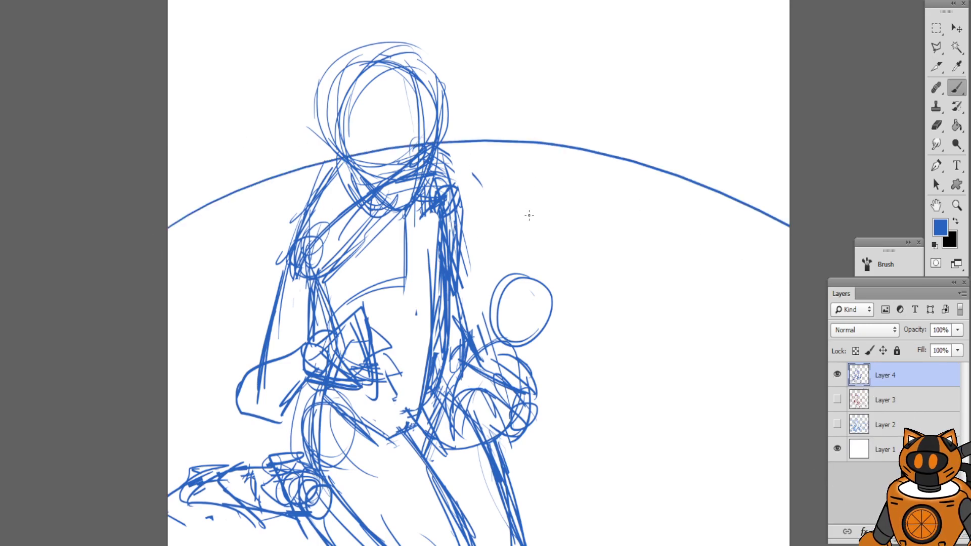
# Sketch a large double arc in the empty area beyond the character's far side, undoing the unwanted tries
pyautogui.scroll(-2, 553, 158)
pyautogui.hscroll(3, 635, 212)
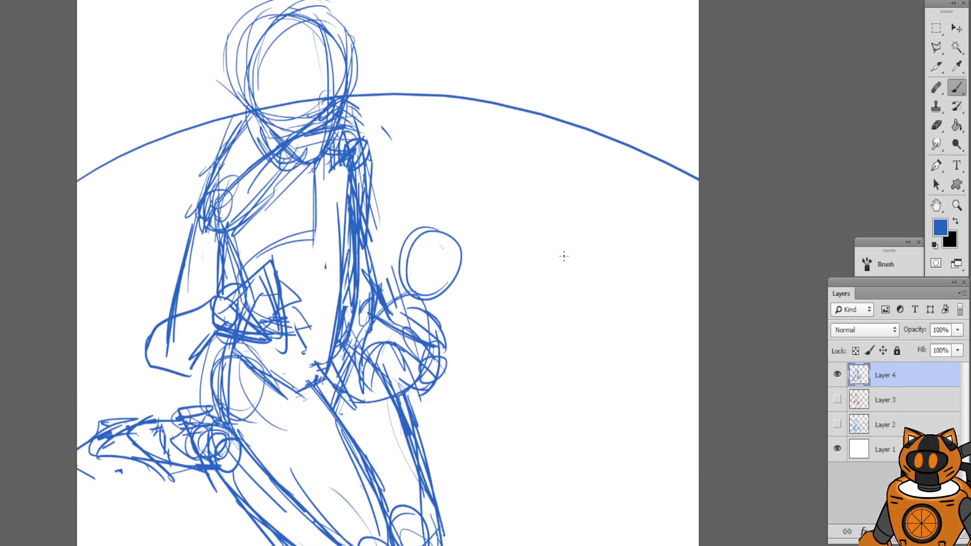
pyautogui.moveTo(565, 258); pyautogui.dragTo(699, 120)
pyautogui.hotkey('ctrl', 'z')
pyautogui.moveTo(543, 271)
pyautogui.mouseDown()
pyautogui.moveTo(622, 150)
pyautogui.moveTo(674, 212)
pyautogui.mouseUp()
pyautogui.hotkey('ctrl', 'z')
pyautogui.moveTo(503, 226)
pyautogui.mouseDown()
pyautogui.moveTo(635, 110)
pyautogui.moveTo(685, 200)
pyautogui.moveTo(692, 174)
pyautogui.mouseUp()
# Try closing the large arc's outer side, adding curved strokes toward the canvas edge and a second outline around the arc
pyautogui.moveTo(676, 116); pyautogui.dragTo(695, 193)
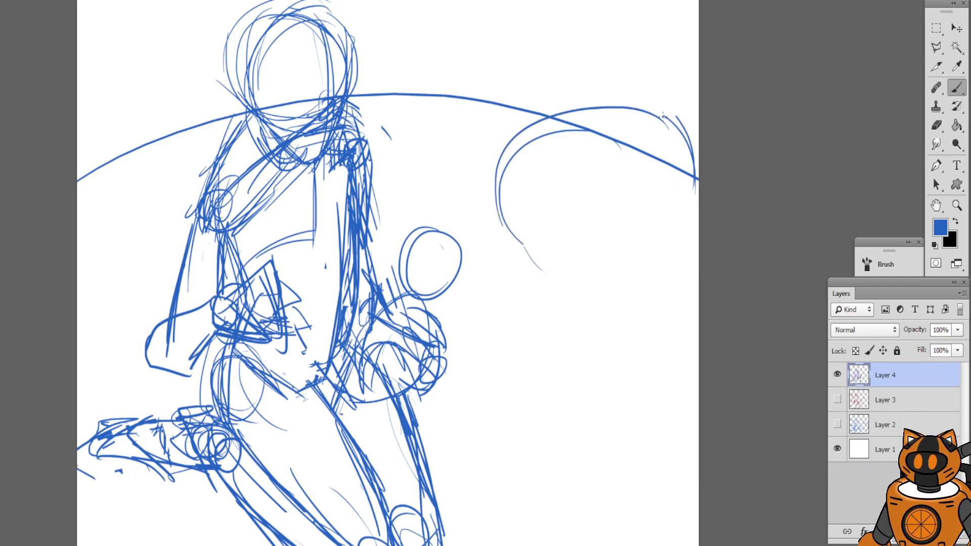
pyautogui.moveTo(664, 116); pyautogui.dragTo(699, 65)
pyautogui.moveTo(608, 124)
pyautogui.mouseDown()
pyautogui.moveTo(699, 46)
pyautogui.moveTo(680, 95)
pyautogui.mouseUp()
pyautogui.moveTo(589, 165); pyautogui.dragTo(700, 76)
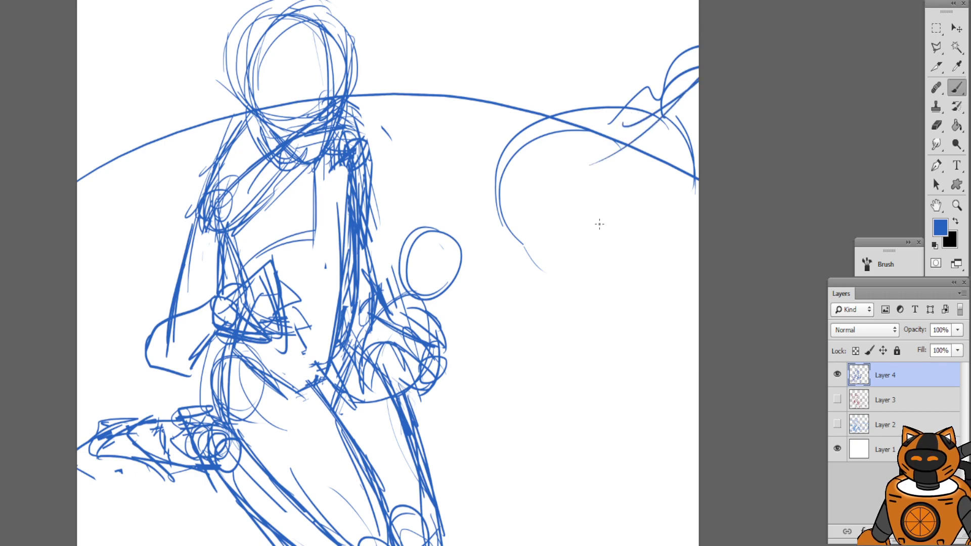
pyautogui.moveTo(556, 129); pyautogui.dragTo(528, 272)
pyautogui.moveTo(481, 213); pyautogui.dragTo(662, 104)
pyautogui.moveTo(699, 278); pyautogui.dragTo(688, 291)
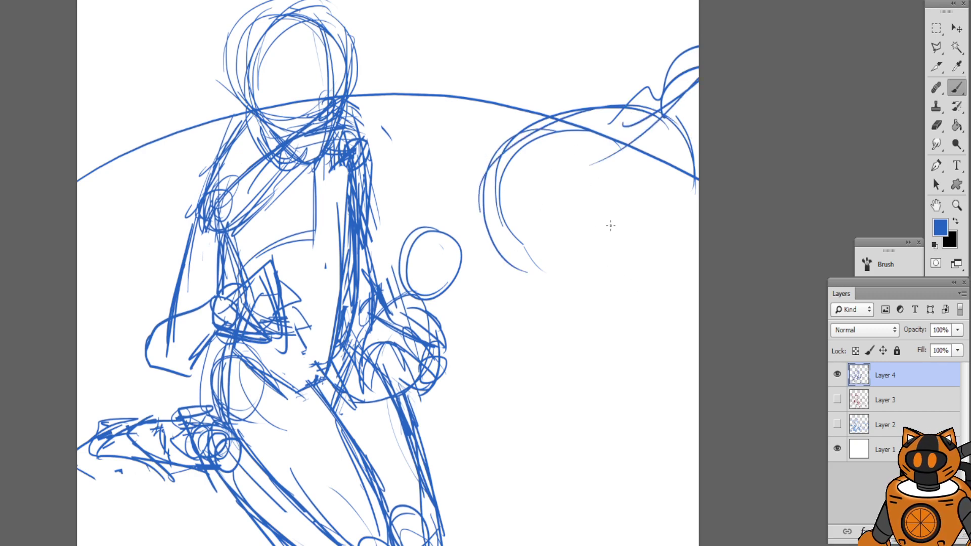
# Undo the outer-side curve, the canvas-edge strokes and the second outline of the large arc
pyautogui.hotkey('ctrl', 'alt', 'z')
pyautogui.hotkey('ctrl', 'alt', 'z')
pyautogui.hotkey('ctrl', 'alt', 'z')
pyautogui.hotkey('ctrl', 'alt', 'z')
pyautogui.hotkey('ctrl', 'alt', 'z')
pyautogui.hotkey('ctrl', 'alt', 'z')
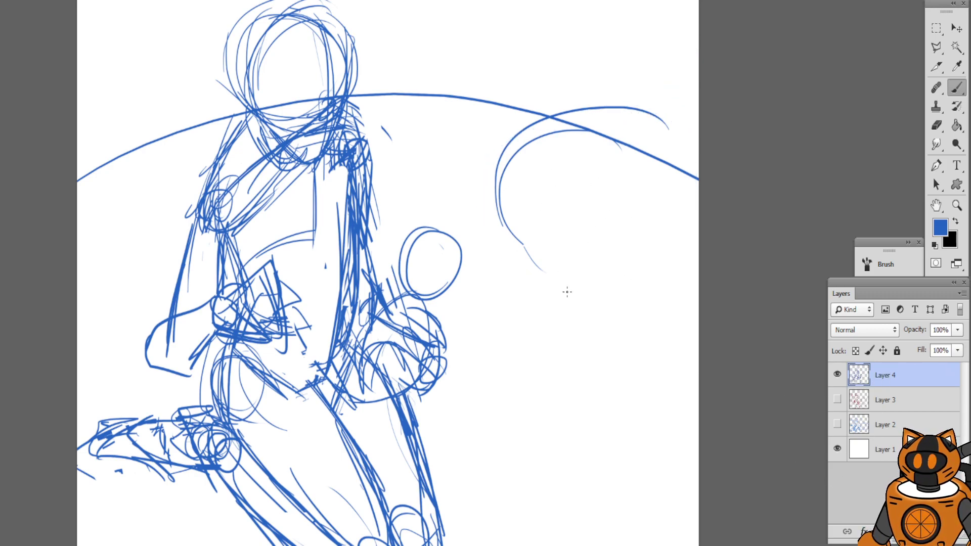
# Redraw the large arc's outer outline and bring its curves to a point toward the canvas edge, undoing the extra side stroke
pyautogui.hotkey('ctrl', 'alt', 'z')
pyautogui.moveTo(551, 284); pyautogui.dragTo(534, 234)
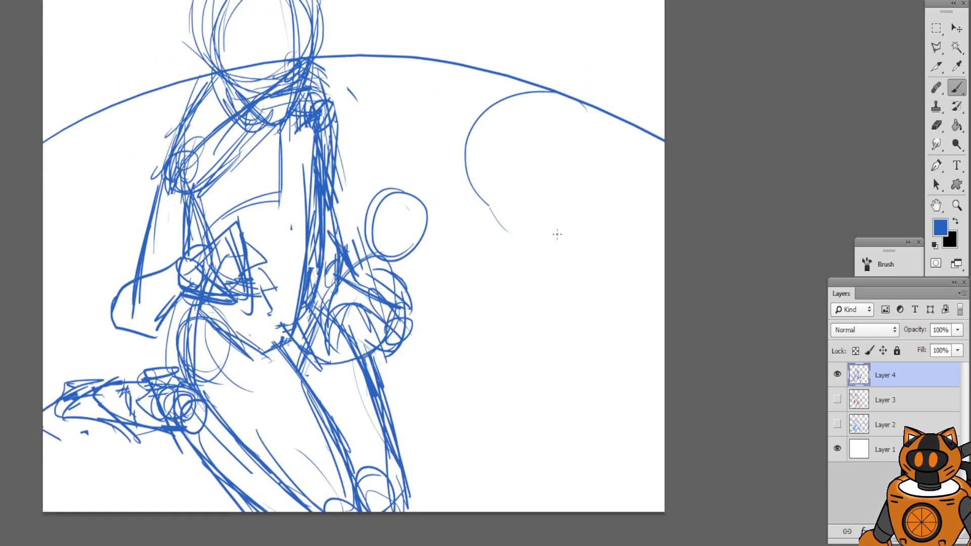
pyautogui.moveTo(456, 192)
pyautogui.mouseDown()
pyautogui.moveTo(499, 70)
pyautogui.moveTo(657, 110)
pyautogui.mouseUp()
pyautogui.moveTo(564, 91); pyautogui.dragTo(652, 108)
pyautogui.moveTo(547, 60); pyautogui.dragTo(476, 284)
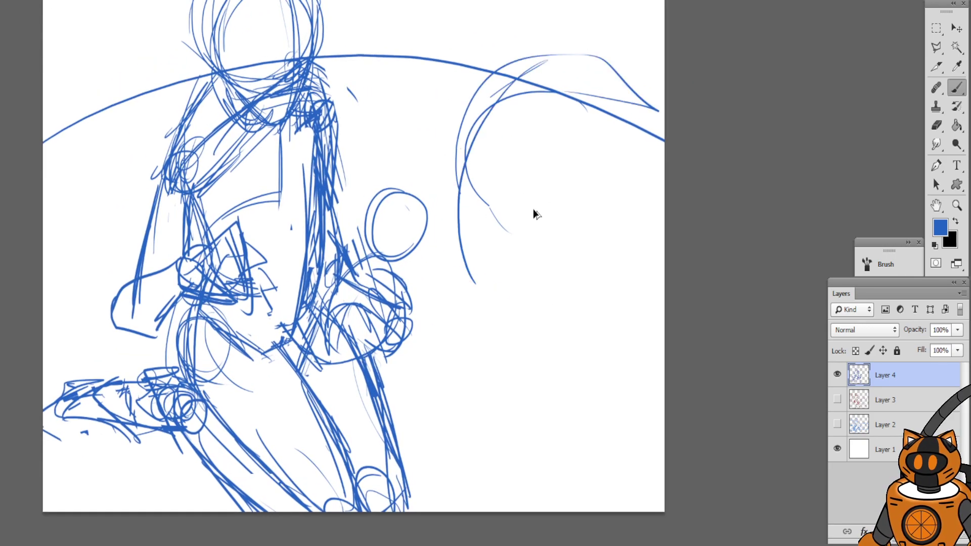
pyautogui.hotkey('ctrl', 'alt', 'z')
# Sketch a large round face beneath the background arcs, with loose curves for its top, sides and jaw
pyautogui.moveTo(479, 251); pyautogui.dragTo(645, 196)
pyautogui.moveTo(531, 324); pyautogui.dragTo(589, 165)
pyautogui.moveTo(467, 247)
pyautogui.mouseDown()
pyautogui.moveTo(524, 158)
pyautogui.moveTo(612, 150)
pyautogui.mouseUp()
pyautogui.moveTo(592, 129)
pyautogui.mouseDown()
pyautogui.moveTo(639, 330)
pyautogui.moveTo(598, 344)
pyautogui.mouseUp()
pyautogui.moveTo(568, 334); pyautogui.dragTo(646, 282)
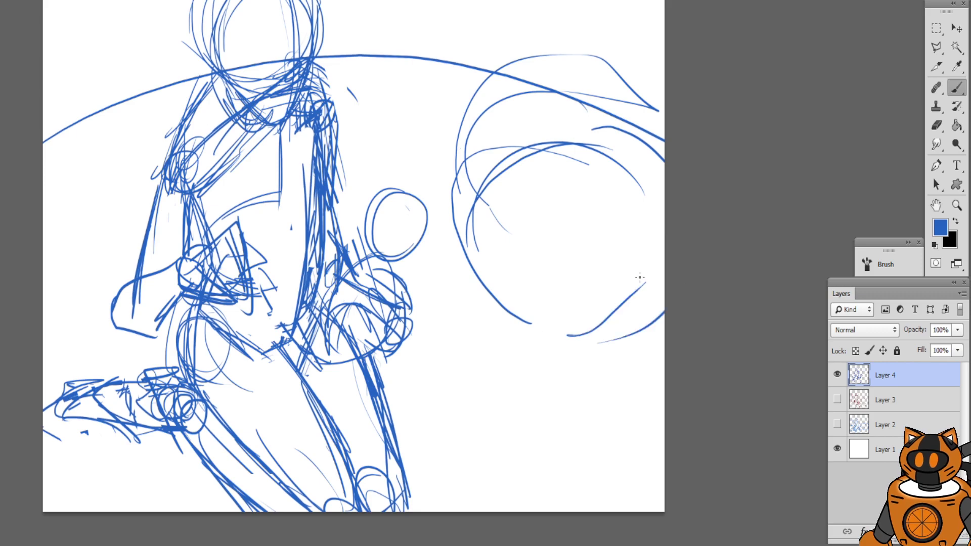
pyautogui.moveTo(478, 191); pyautogui.dragTo(602, 145)
# Draw two arched eyes, a wavy mouth and a curved lower lip on the large background face
pyautogui.moveTo(552, 223); pyautogui.dragTo(581, 230)
pyautogui.moveTo(519, 221); pyautogui.dragTo(493, 223)
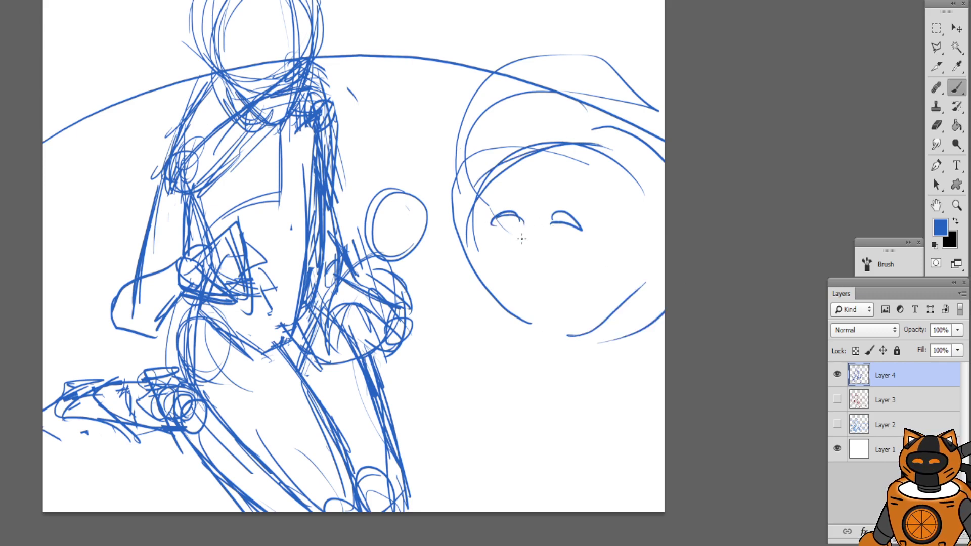
pyautogui.moveTo(523, 252); pyautogui.dragTo(604, 260)
pyautogui.hotkey('ctrl', 'alt', 'z')
pyautogui.moveTo(478, 250)
pyautogui.mouseDown()
pyautogui.moveTo(542, 265)
pyautogui.moveTo(602, 258)
pyautogui.mouseUp()
pyautogui.moveTo(476, 245); pyautogui.dragTo(571, 278)
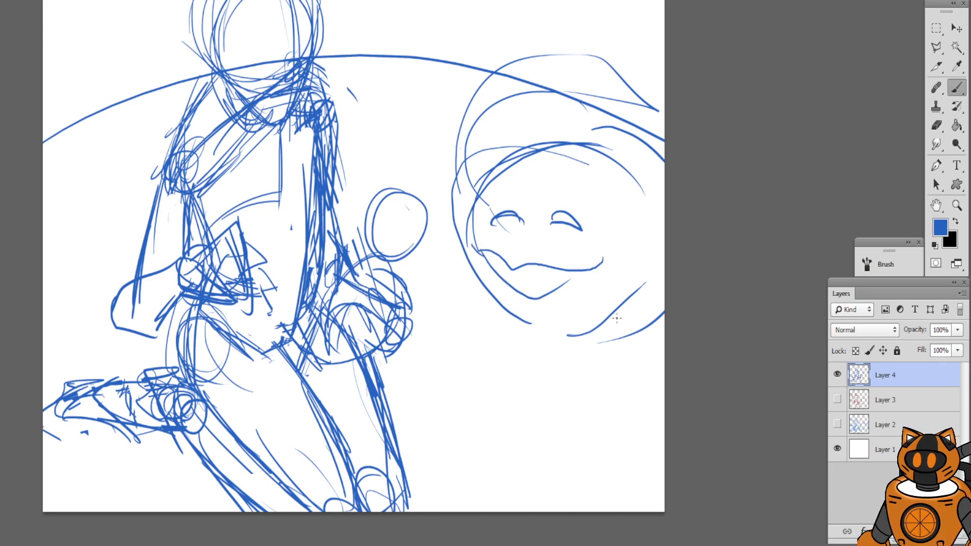
# Close the large face's jaw and sketch a rounded shape against each side of its lower edge
pyautogui.moveTo(613, 313)
pyautogui.mouseDown()
pyautogui.moveTo(623, 295)
pyautogui.moveTo(664, 276)
pyautogui.mouseUp()
pyautogui.moveTo(611, 314)
pyautogui.mouseDown()
pyautogui.moveTo(623, 295)
pyautogui.moveTo(664, 274)
pyautogui.mouseUp()
pyautogui.moveTo(625, 341); pyautogui.dragTo(664, 348)
pyautogui.moveTo(468, 234)
pyautogui.mouseDown()
pyautogui.moveTo(471, 260)
pyautogui.moveTo(617, 329)
pyautogui.mouseUp()
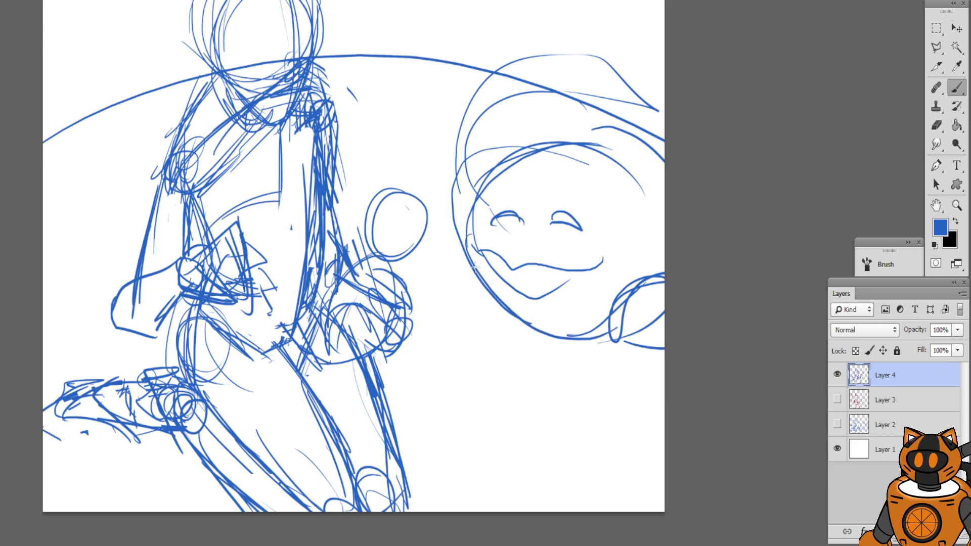
pyautogui.moveTo(475, 267); pyautogui.dragTo(500, 320)
# Add the forehead line, slanted brows, curls and pointed horn shapes to the top of the large background face
pyautogui.moveTo(487, 185)
pyautogui.mouseDown()
pyautogui.moveTo(633, 133)
pyautogui.moveTo(659, 111)
pyautogui.mouseUp()
pyautogui.moveTo(611, 140); pyautogui.dragTo(664, 80)
pyautogui.moveTo(613, 161)
pyautogui.mouseDown()
pyautogui.moveTo(664, 128)
pyautogui.moveTo(632, 165)
pyautogui.moveTo(658, 133)
pyautogui.mouseUp()
pyautogui.moveTo(571, 147); pyautogui.dragTo(537, 169)
pyautogui.moveTo(601, 131)
pyautogui.mouseDown()
pyautogui.moveTo(556, 142)
pyautogui.moveTo(586, 189)
pyautogui.mouseUp()
pyautogui.moveTo(489, 122); pyautogui.dragTo(508, 160)
pyautogui.moveTo(478, 113)
pyautogui.mouseDown()
pyautogui.moveTo(506, 161)
pyautogui.moveTo(579, 94)
pyautogui.mouseUp()
pyautogui.moveTo(580, 93); pyautogui.dragTo(571, 169)
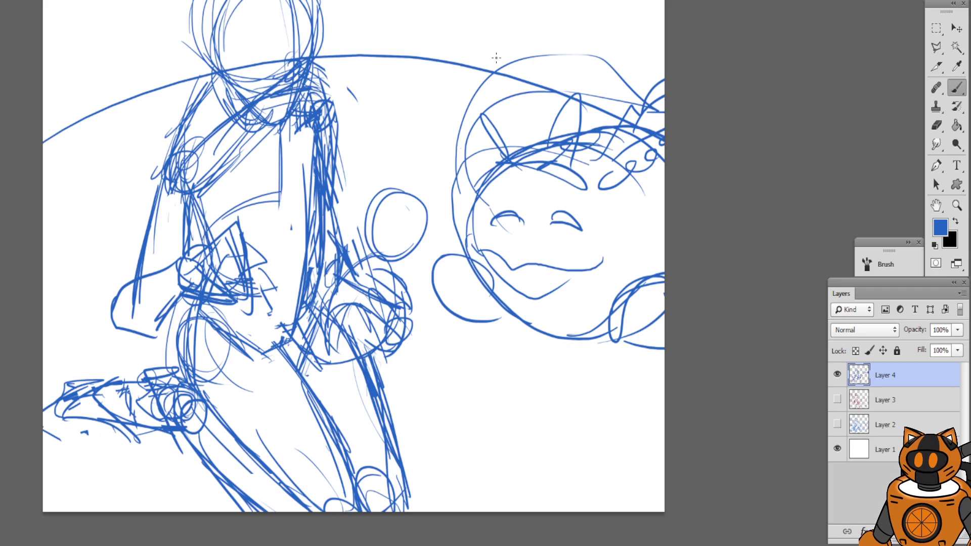
# Sketch a second figure's head with overlapping ovals in the empty upper corner beside the main character's head
pyautogui.moveTo(508, 87)
pyautogui.mouseDown()
pyautogui.moveTo(546, 163)
pyautogui.moveTo(518, 191)
pyautogui.moveTo(527, 168)
pyautogui.mouseUp()
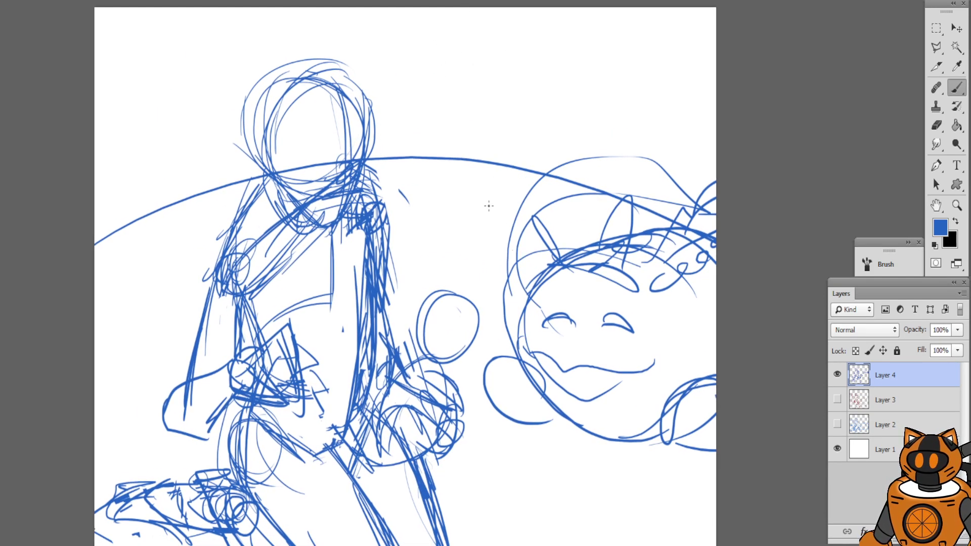
pyautogui.moveTo(473, 206)
pyautogui.mouseDown()
pyautogui.moveTo(464, 141)
pyautogui.moveTo(483, 242)
pyautogui.moveTo(510, 296)
pyautogui.mouseUp()
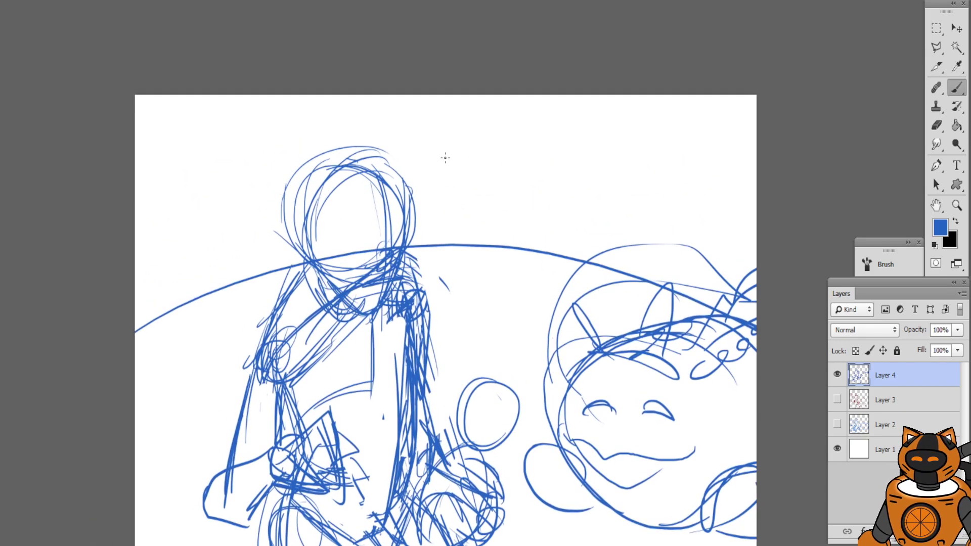
pyautogui.scroll(-2, 460, 145)
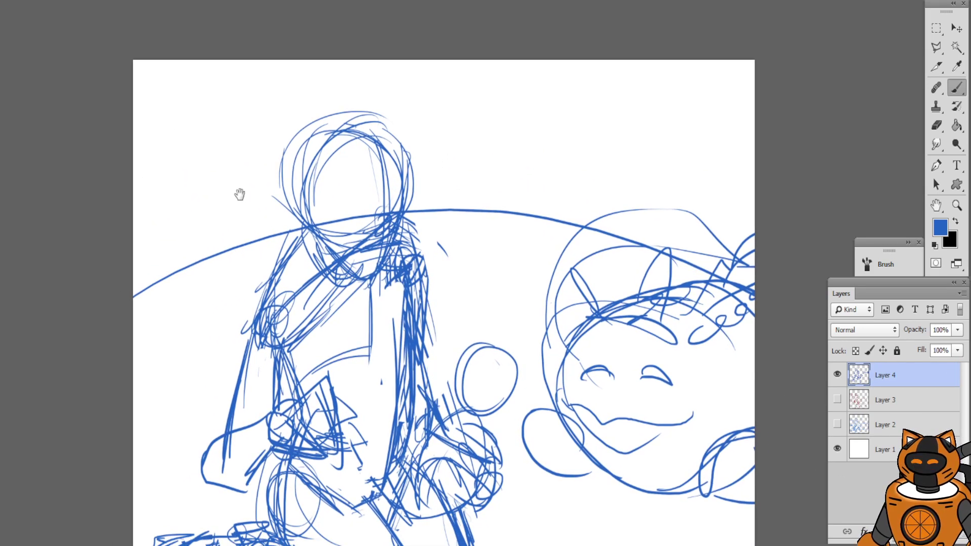
pyautogui.moveTo(239, 194); pyautogui.dragTo(239, 160)
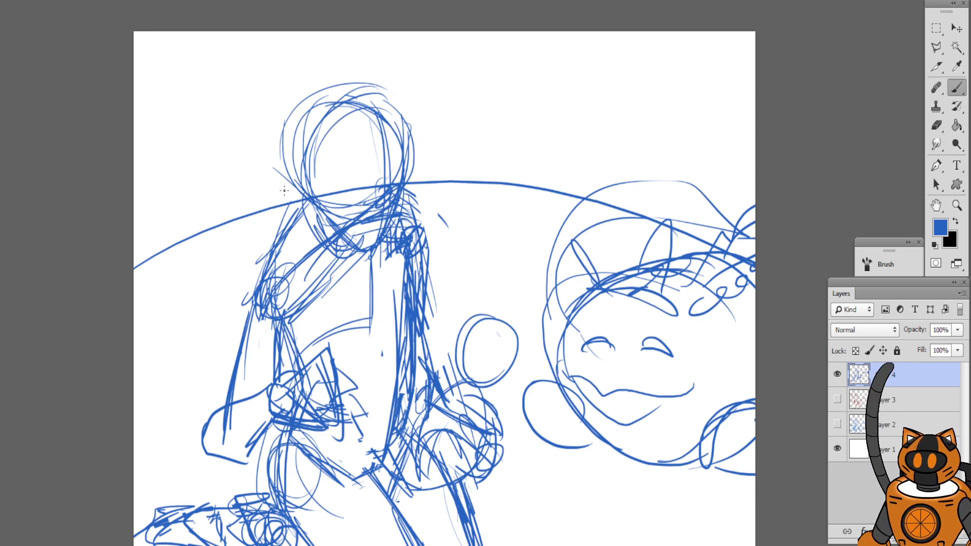
pyautogui.moveTo(245, 141); pyautogui.dragTo(253, 113)
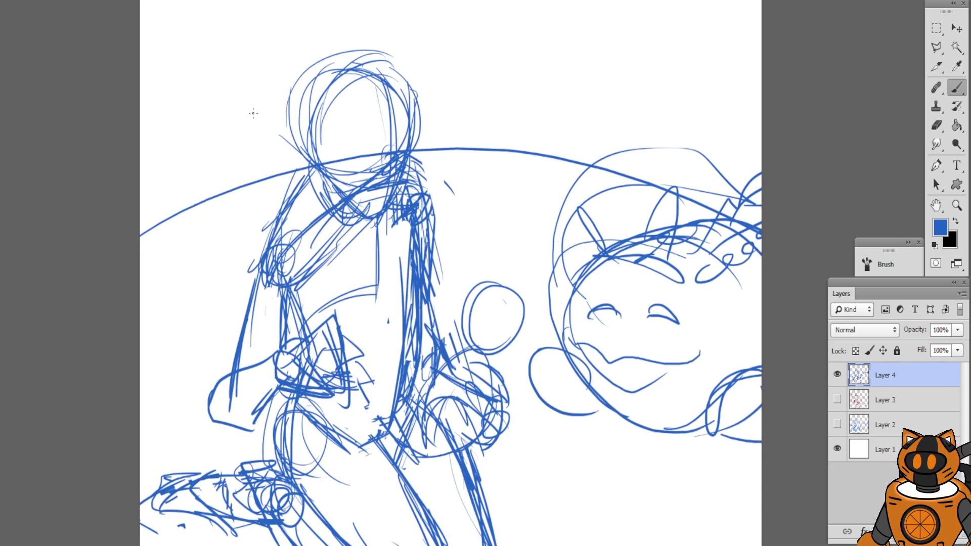
pyautogui.moveTo(184, 120); pyautogui.dragTo(233, 98)
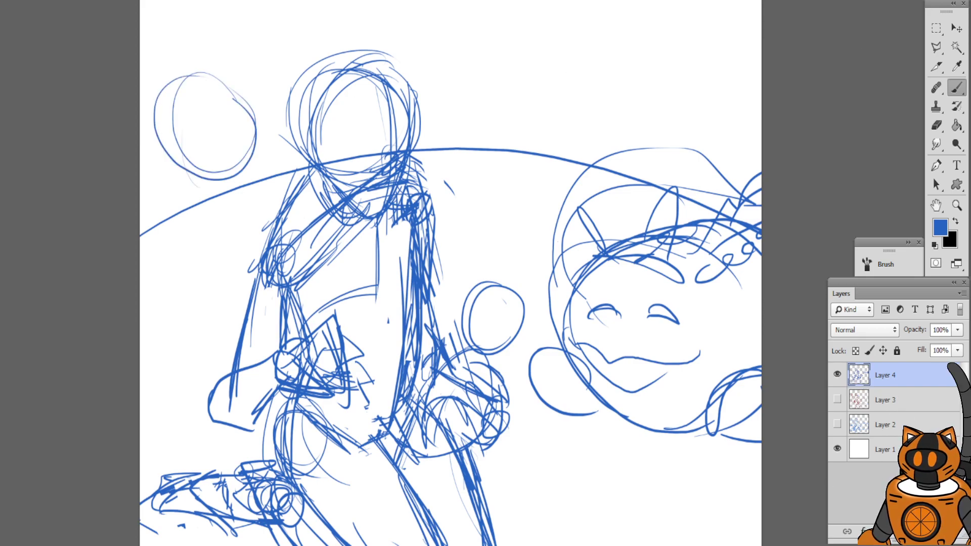
pyautogui.moveTo(198, 77)
pyautogui.mouseDown()
pyautogui.moveTo(152, 111)
pyautogui.moveTo(177, 20)
pyautogui.moveTo(220, 129)
pyautogui.moveTo(190, 141)
pyautogui.moveTo(196, 158)
pyautogui.mouseUp()
pyautogui.moveTo(159, 102); pyautogui.dragTo(205, 223)
pyautogui.moveTo(175, 71); pyautogui.dragTo(197, 216)
pyautogui.moveTo(150, 90); pyautogui.dragTo(248, 129)
pyautogui.moveTo(188, 85); pyautogui.dragTo(244, 198)
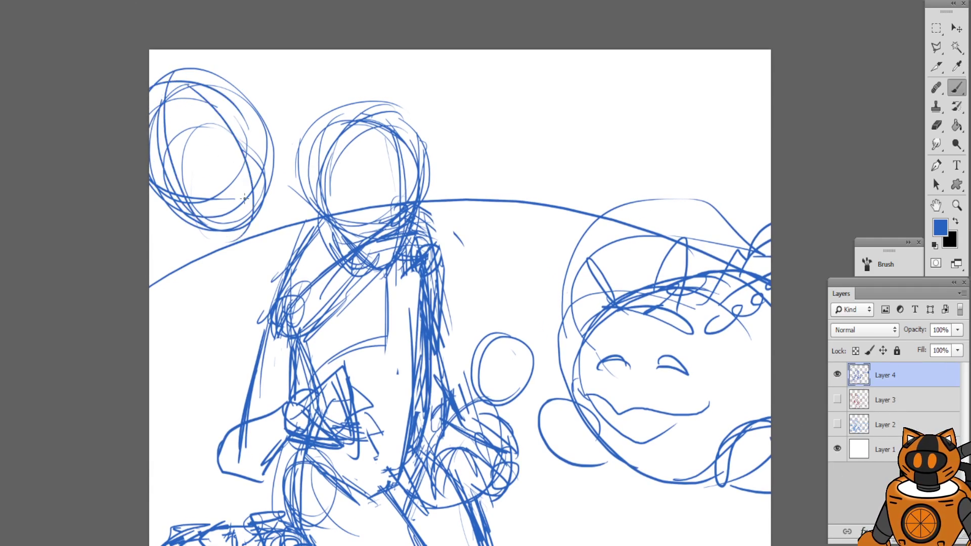
# Draw a curve across the second figure's head, a collar curve below it and long sweeping lines down from the canvas edge
pyautogui.moveTo(180, 161)
pyautogui.mouseDown()
pyautogui.moveTo(219, 222)
pyautogui.moveTo(150, 161)
pyautogui.mouseUp()
pyautogui.moveTo(150, 225); pyautogui.dragTo(225, 232)
pyautogui.moveTo(212, 51)
pyautogui.mouseDown()
pyautogui.moveTo(258, 199)
pyautogui.moveTo(235, 354)
pyautogui.mouseUp()
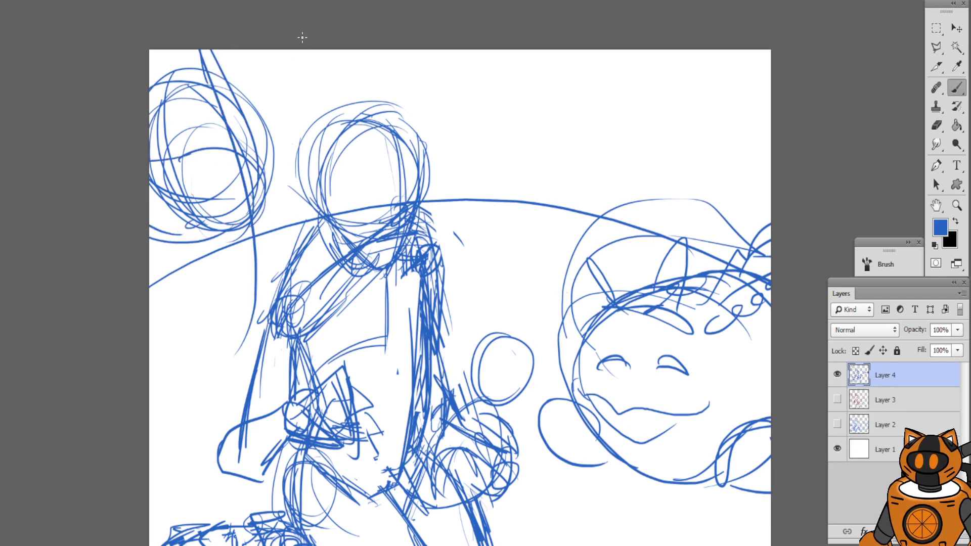
pyautogui.moveTo(312, 50); pyautogui.dragTo(346, 151)
# Sketch the second figure's shoulder and outstretched arm reaching toward the main character's elbow
pyautogui.moveTo(255, 265)
pyautogui.mouseDown()
pyautogui.moveTo(276, 322)
pyautogui.moveTo(320, 319)
pyautogui.mouseUp()
pyautogui.moveTo(176, 181)
pyautogui.mouseDown()
pyautogui.moveTo(199, 127)
pyautogui.moveTo(202, 141)
pyautogui.mouseUp()
pyautogui.moveTo(286, 240)
pyautogui.mouseDown()
pyautogui.moveTo(178, 262)
pyautogui.moveTo(264, 266)
pyautogui.mouseUp()
pyautogui.moveTo(199, 264); pyautogui.dragTo(277, 271)
pyautogui.moveTo(254, 217); pyautogui.dragTo(175, 242)
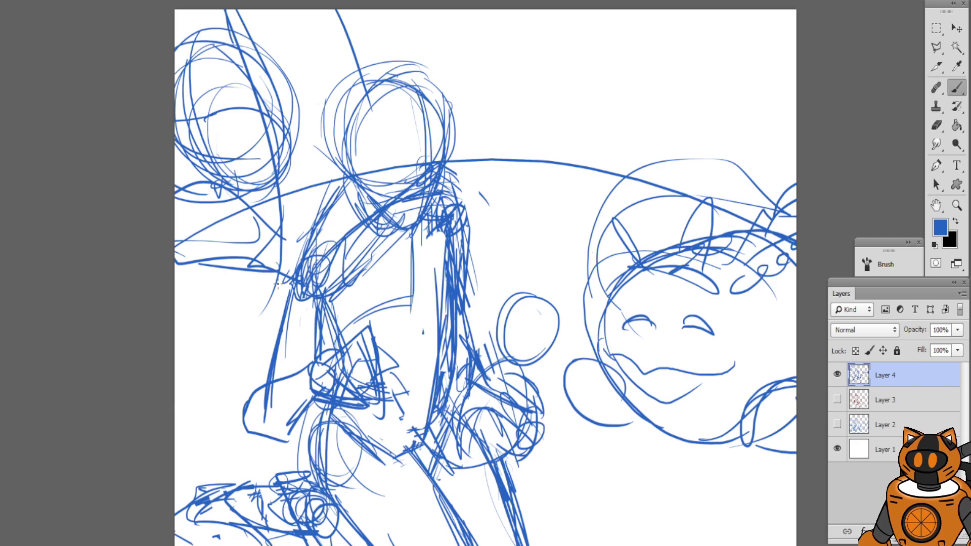
# Add short connecting strokes where the second figure's arm meets the main character's elbow, and reinforce the folded knee
pyautogui.moveTo(256, 243); pyautogui.dragTo(280, 335)
pyautogui.moveTo(272, 273); pyautogui.dragTo(279, 332)
pyautogui.moveTo(287, 280); pyautogui.dragTo(300, 315)
pyautogui.moveTo(284, 241); pyautogui.dragTo(315, 340)
pyautogui.moveTo(316, 411); pyautogui.dragTo(295, 473)
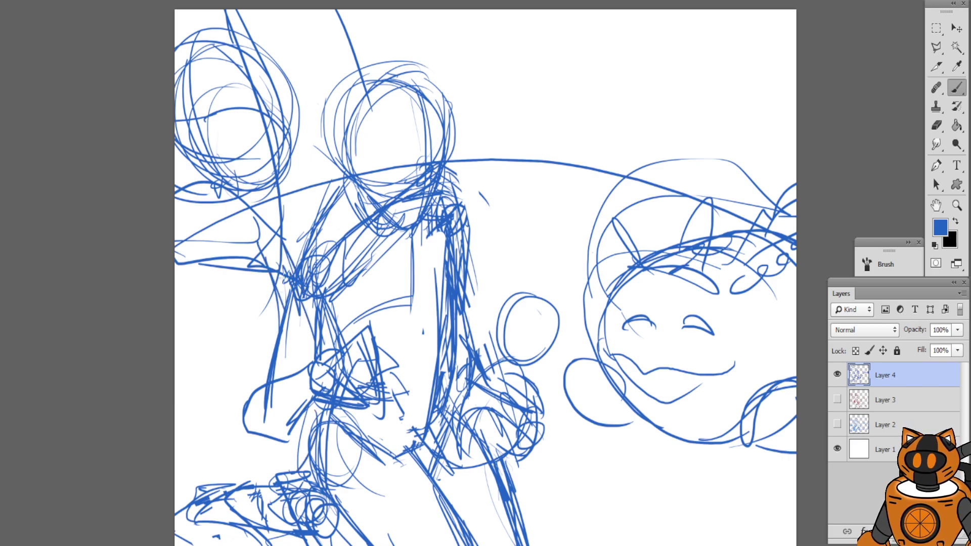
# Extend the folded leg's foot lines to the canvas edge and add a short curve above them
pyautogui.moveTo(255, 187)
pyautogui.mouseDown()
pyautogui.moveTo(252, 100)
pyautogui.moveTo(241, 103)
pyautogui.mouseUp()
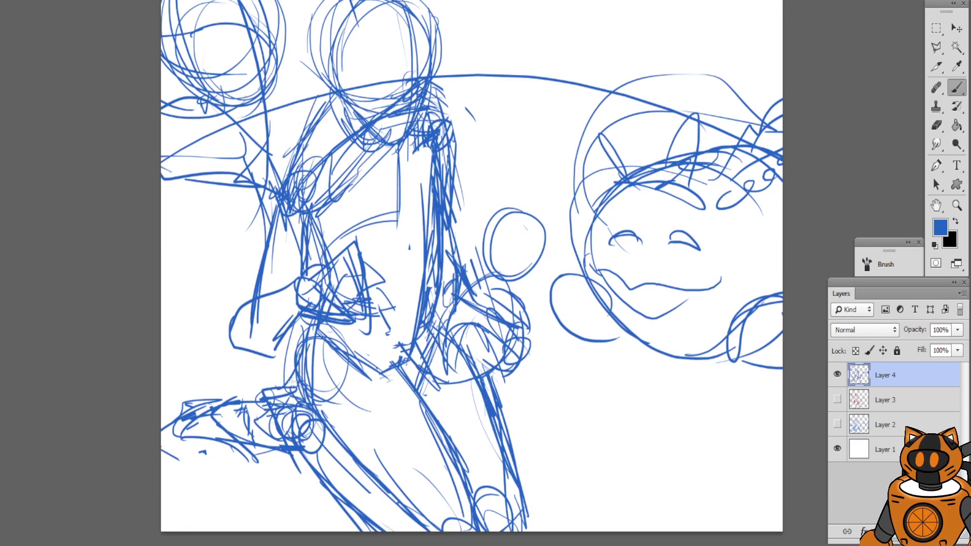
pyautogui.moveTo(202, 393); pyautogui.dragTo(161, 411)
pyautogui.moveTo(162, 248); pyautogui.dragTo(196, 300)
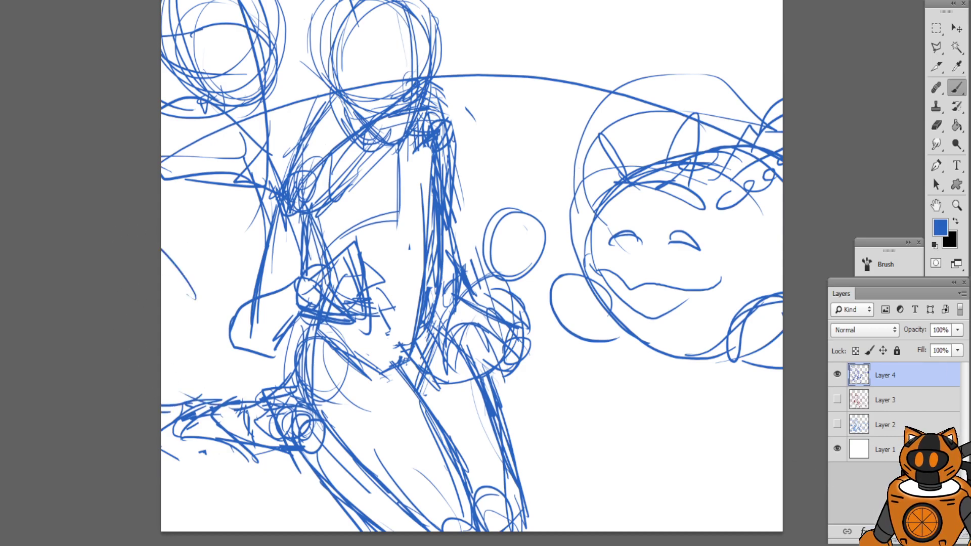
# Create a new layer with dark red as the brush colour, and reduce Layer 4's opacity to 58%
pyautogui.hotkey('ctrl', 'shift', 'alt', 'n')
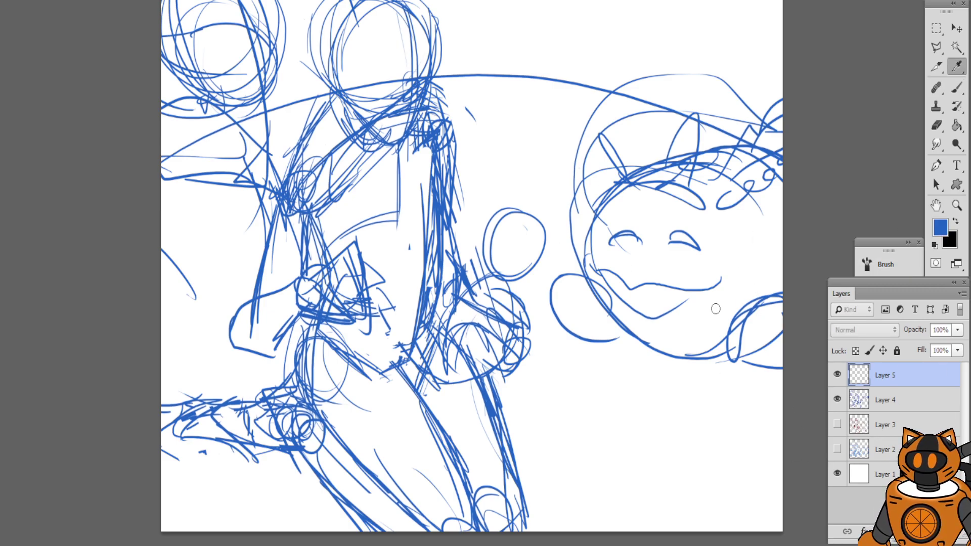
pyautogui.click(866, 263)
pyautogui.hotkey('ctrl', '+')
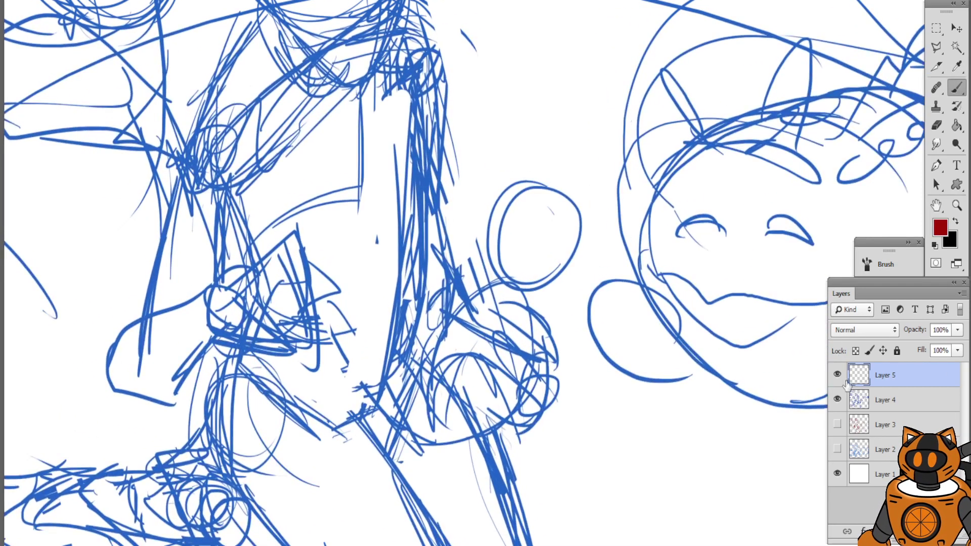
pyautogui.click(922, 392)
pyautogui.click(937, 344)
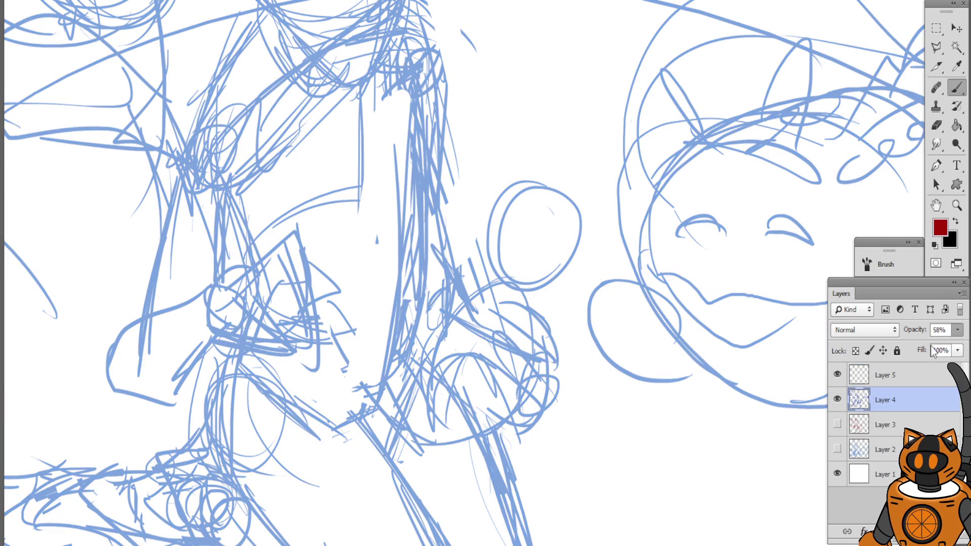
pyautogui.click(914, 378)
# Draw a thick dark red upper lid line for the eye on the main character's face, undoing unwanted strokes
pyautogui.moveTo(466, 212); pyautogui.dragTo(499, 461)
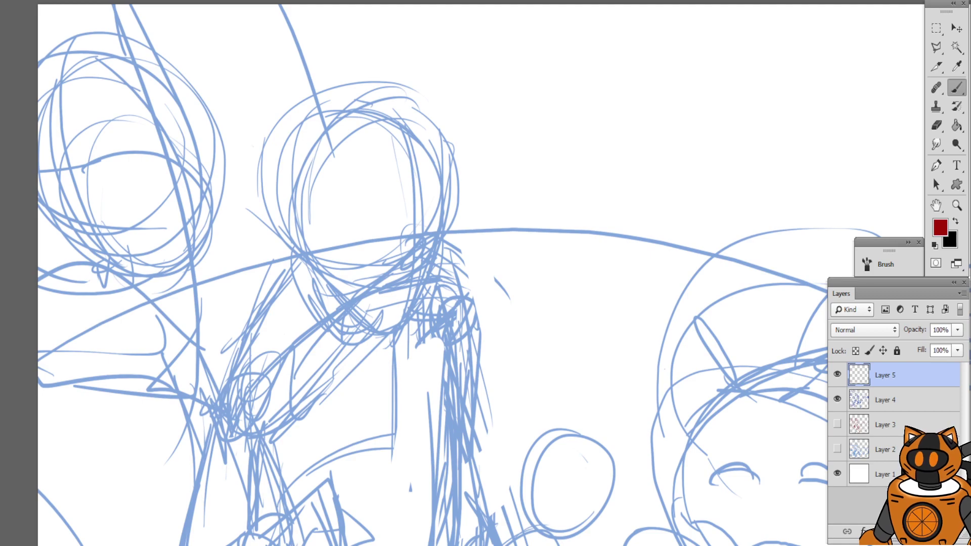
pyautogui.hotkey('ctrl', '+')
pyautogui.hotkey('ctrl', '+')
pyautogui.moveTo(397, 167); pyautogui.dragTo(533, 199)
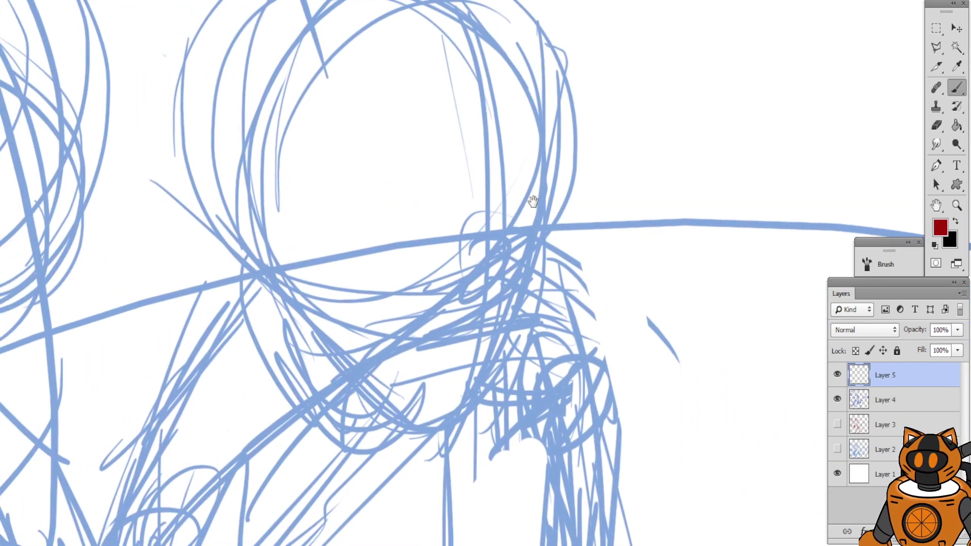
pyautogui.moveTo(441, 219); pyautogui.dragTo(437, 214)
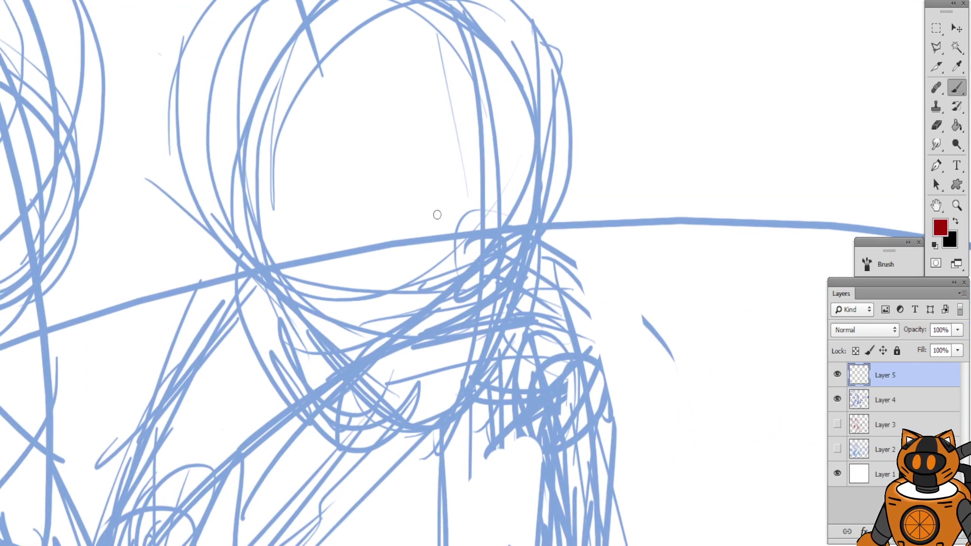
pyautogui.scroll(3, 475, 249)
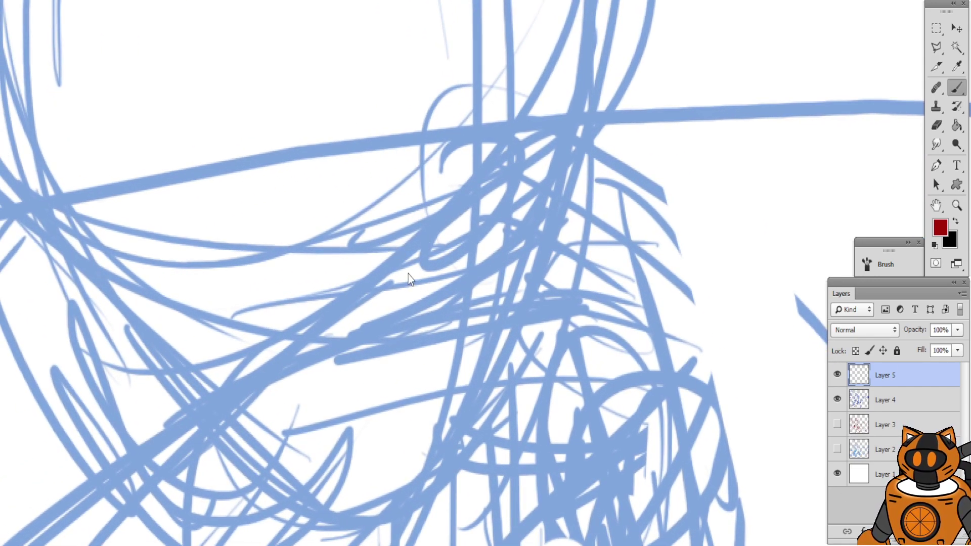
pyautogui.moveTo(350, 267)
pyautogui.mouseDown()
pyautogui.moveTo(306, 262)
pyautogui.moveTo(325, 254)
pyautogui.moveTo(427, 260)
pyautogui.moveTo(324, 259)
pyautogui.moveTo(404, 266)
pyautogui.moveTo(377, 289)
pyautogui.moveTo(372, 278)
pyautogui.moveTo(396, 290)
pyautogui.moveTo(385, 300)
pyautogui.mouseUp()
pyautogui.hotkey('ctrl', 'alt', 'z')
pyautogui.hotkey('ctrl', 'alt', 'z')
pyautogui.hotkey('ctrl', 'alt', 'z')
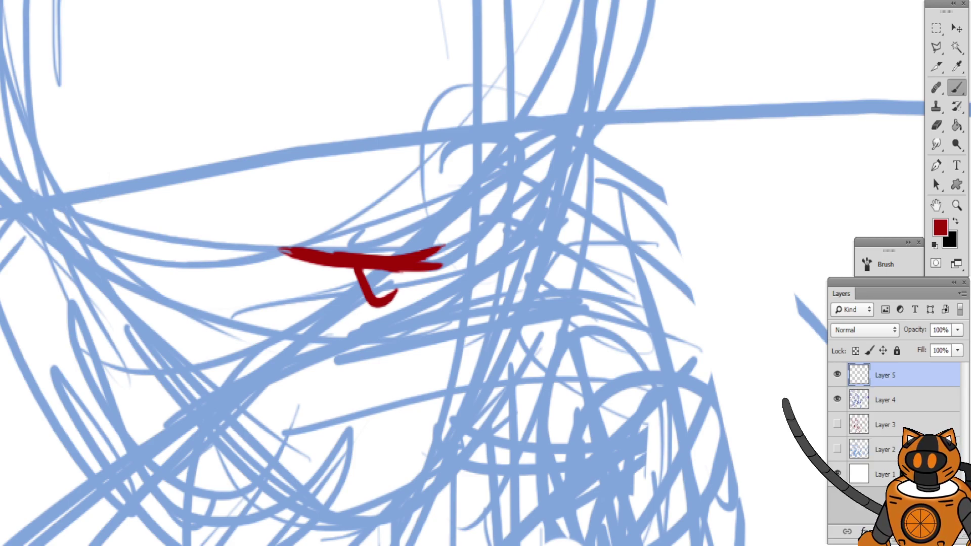
# Replace the hooked iris stroke with a curved lower lid and two short iris sides
pyautogui.hotkey('ctrl', 'z')
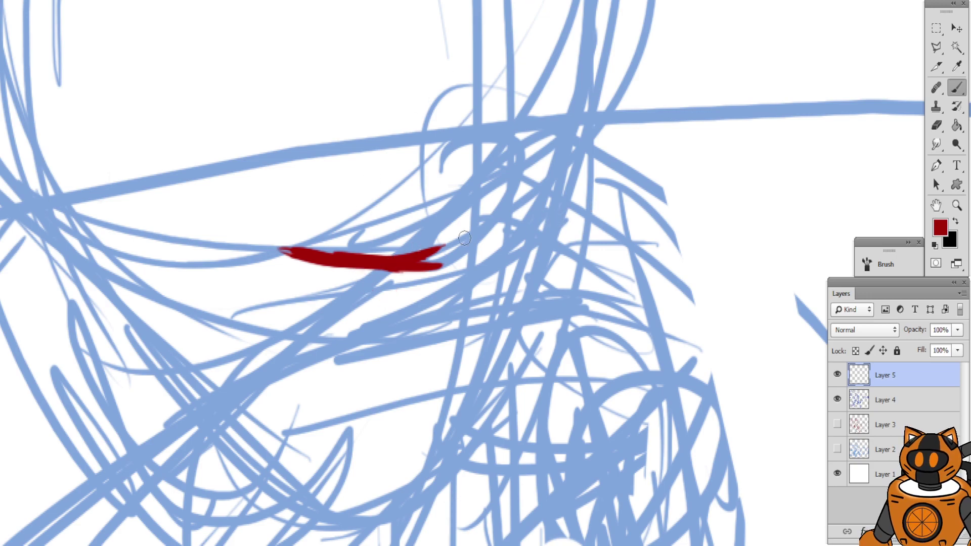
pyautogui.moveTo(323, 298)
pyautogui.mouseDown()
pyautogui.moveTo(390, 301)
pyautogui.moveTo(366, 306)
pyautogui.mouseUp()
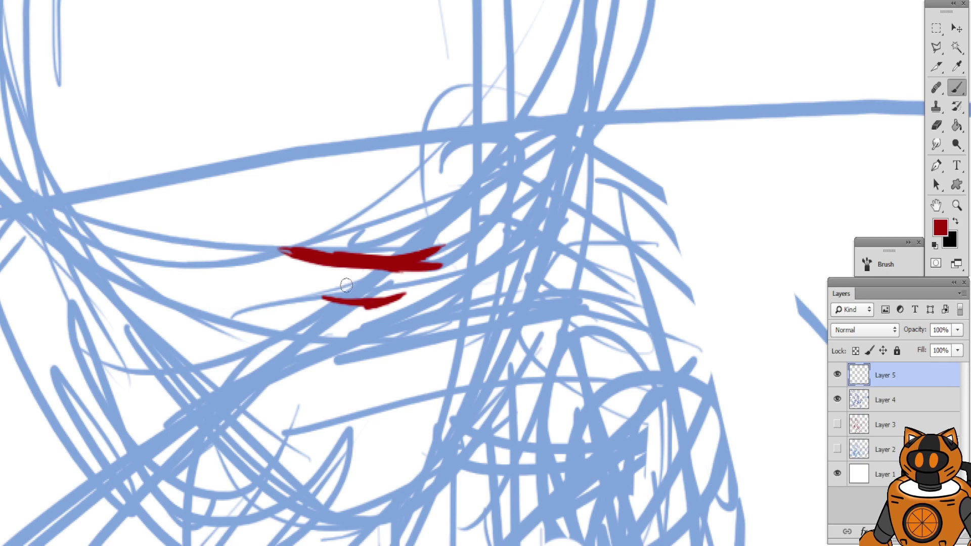
pyautogui.moveTo(362, 270); pyautogui.dragTo(354, 299)
pyautogui.moveTo(385, 270); pyautogui.dragTo(393, 293)
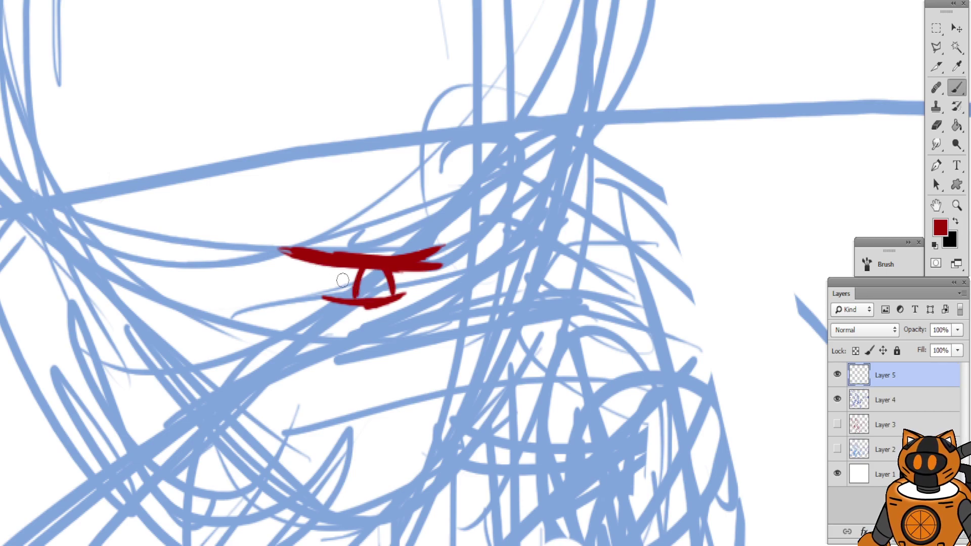
# Add short lash strokes at both ends of the upper lid, and undo the trial curve above it
pyautogui.moveTo(293, 255); pyautogui.dragTo(303, 273)
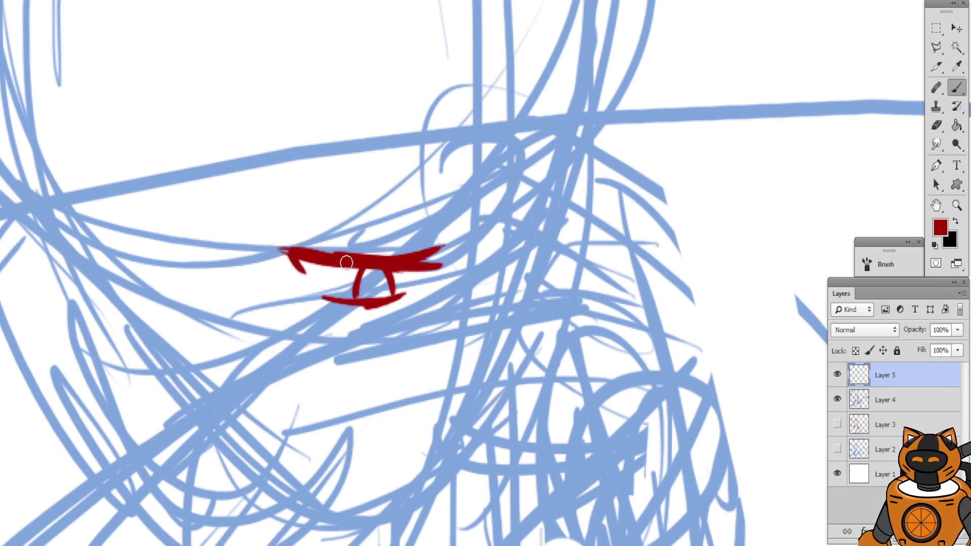
pyautogui.moveTo(410, 264); pyautogui.dragTo(424, 277)
pyautogui.moveTo(284, 220); pyautogui.dragTo(290, 215)
pyautogui.moveTo(284, 217)
pyautogui.mouseDown()
pyautogui.moveTo(362, 183)
pyautogui.moveTo(424, 205)
pyautogui.mouseUp()
pyautogui.hotkey('ctrl', 'alt', 'z')
pyautogui.hotkey('ctrl', 'alt', 'z')
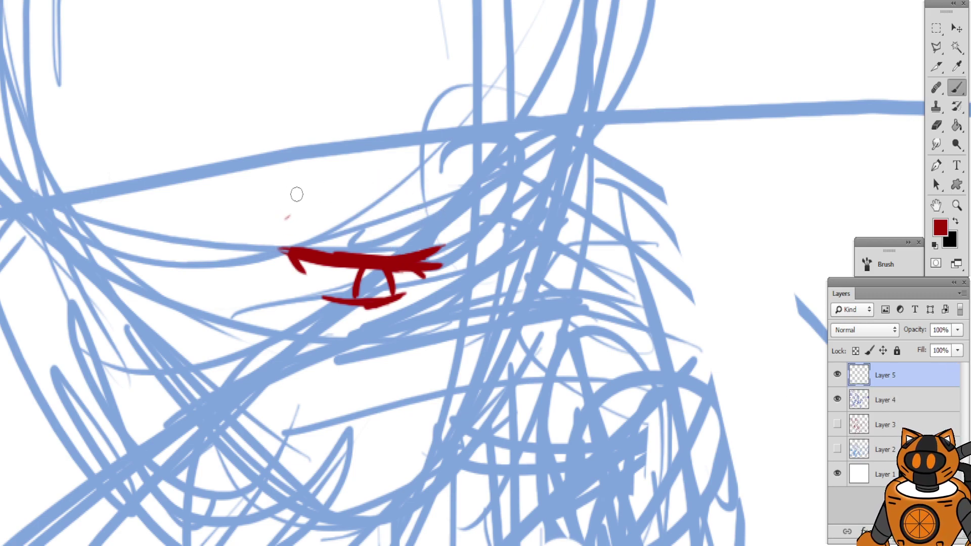
# Draw the eyebrow above the eye as two separate tapering strokes, undoing the first attempt
pyautogui.moveTo(273, 207); pyautogui.dragTo(349, 164)
pyautogui.moveTo(377, 158); pyautogui.dragTo(420, 172)
pyautogui.hotkey('ctrl', 'alt', 'z')
pyautogui.hotkey('ctrl', 'alt', 'z')
pyautogui.click(400, 152)
pyautogui.moveTo(284, 187)
pyautogui.mouseDown()
pyautogui.moveTo(385, 155)
pyautogui.moveTo(472, 204)
pyautogui.mouseUp()
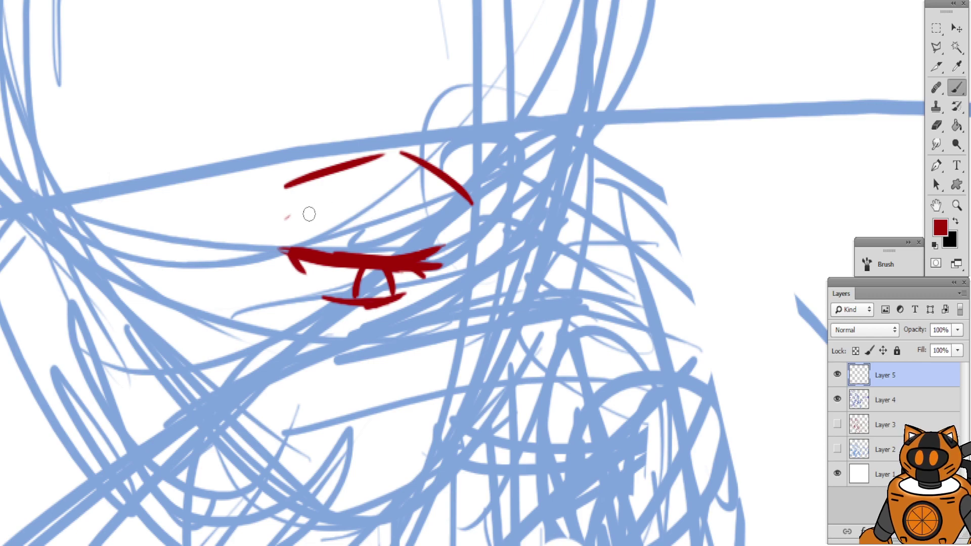
# Draw an angled fold between the eye and brow, and extend the upper lid's corner with flared lashes
pyautogui.moveTo(298, 215); pyautogui.dragTo(407, 220)
pyautogui.hotkey('ctrl', 'z')
pyautogui.moveTo(389, 186)
pyautogui.mouseDown()
pyautogui.moveTo(417, 229)
pyautogui.moveTo(404, 220)
pyautogui.mouseUp()
pyautogui.hotkey('ctrl', 'z')
pyautogui.moveTo(321, 219); pyautogui.dragTo(417, 228)
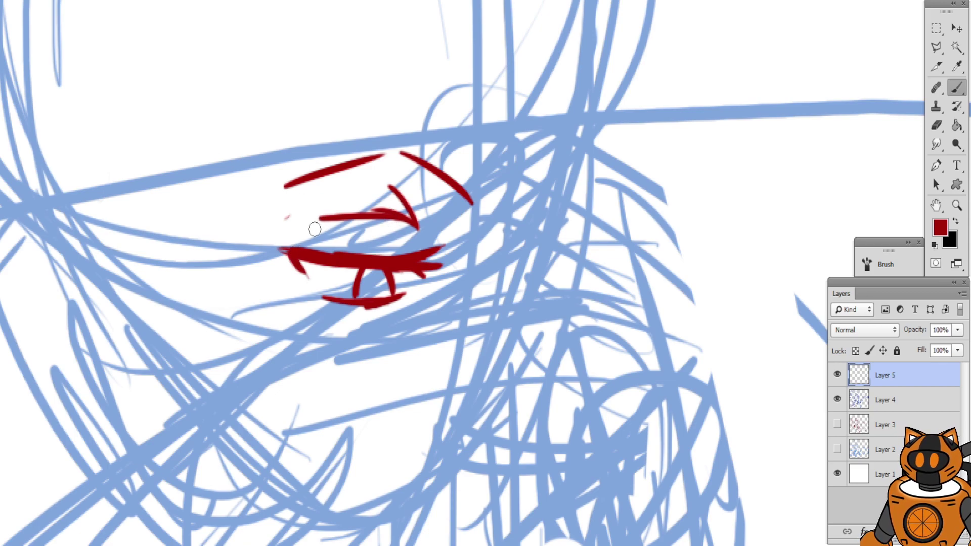
pyautogui.moveTo(262, 230); pyautogui.dragTo(301, 256)
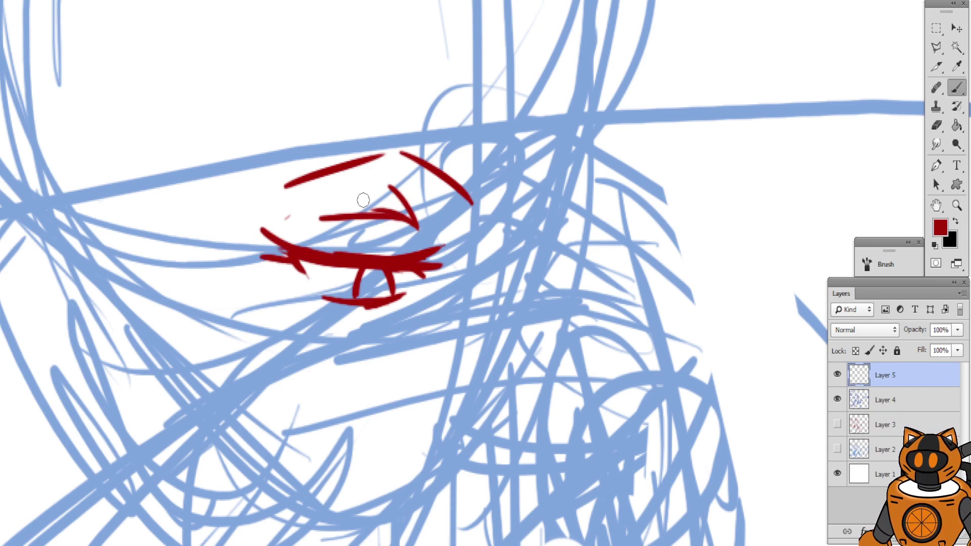
# Erase the two-piece eyebrow and redraw it as one thick arch with flared strokes at its inner end
pyautogui.press('e')
pyautogui.moveTo(474, 206)
pyautogui.mouseDown()
pyautogui.moveTo(430, 159)
pyautogui.moveTo(357, 147)
pyautogui.moveTo(263, 177)
pyautogui.moveTo(285, 155)
pyautogui.moveTo(361, 142)
pyautogui.mouseUp()
pyautogui.press('b')
pyautogui.moveTo(370, 141); pyautogui.dragTo(445, 174)
pyautogui.moveTo(337, 147); pyautogui.dragTo(374, 142)
pyautogui.moveTo(253, 170)
pyautogui.mouseDown()
pyautogui.moveTo(338, 148)
pyautogui.moveTo(450, 177)
pyautogui.mouseUp()
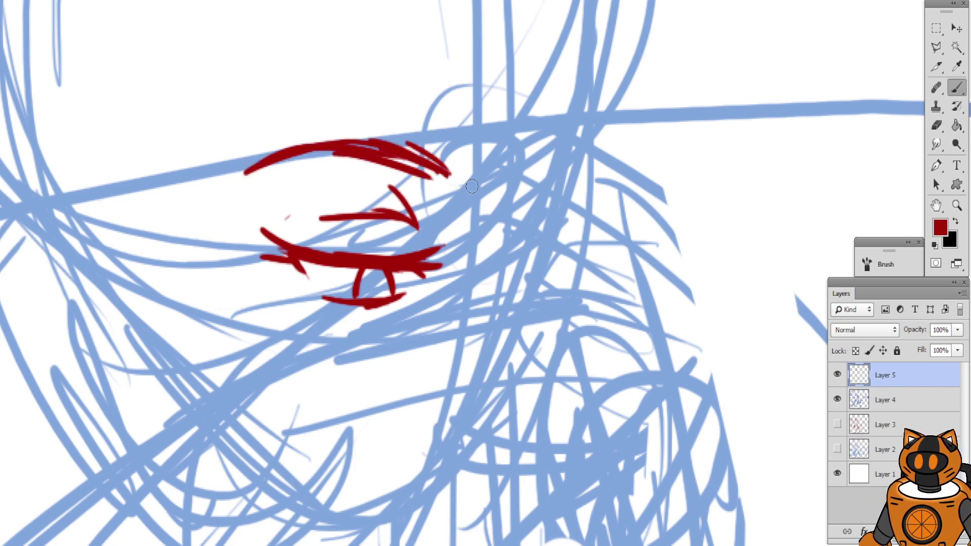
# Sketch the nose profile and the far eyebrow, redoing the brow stroke once, and add a short crease beside the eye's inner corner
pyautogui.moveTo(519, 222); pyautogui.dragTo(527, 303)
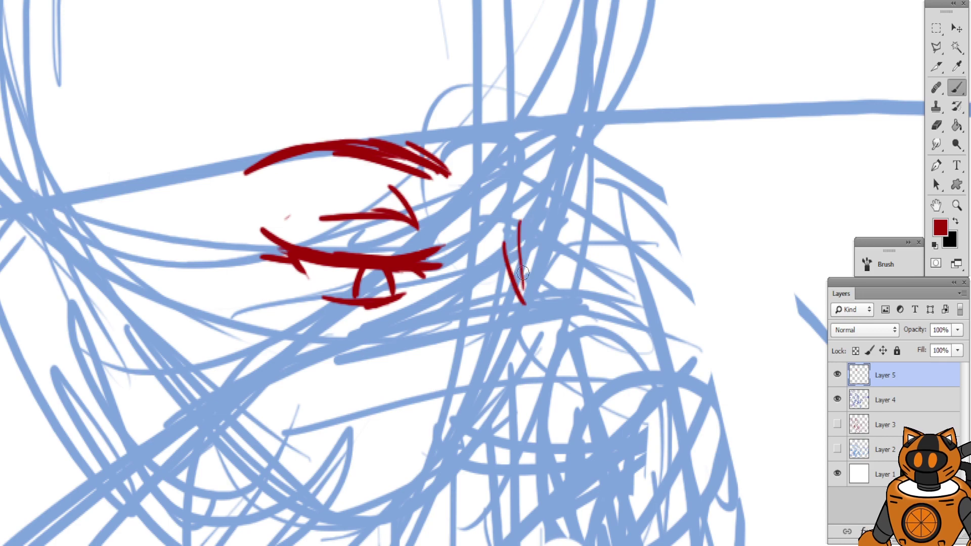
pyautogui.moveTo(505, 243)
pyautogui.mouseDown()
pyautogui.moveTo(534, 319)
pyautogui.moveTo(501, 350)
pyautogui.mouseUp()
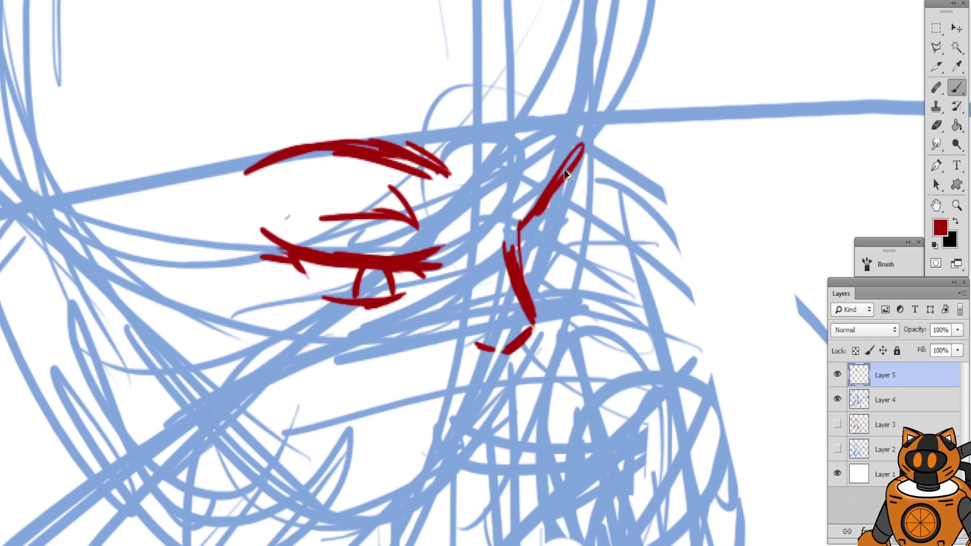
pyautogui.hotkey('ctrl', 'z')
pyautogui.moveTo(565, 155)
pyautogui.mouseDown()
pyautogui.moveTo(513, 224)
pyautogui.moveTo(569, 161)
pyautogui.mouseUp()
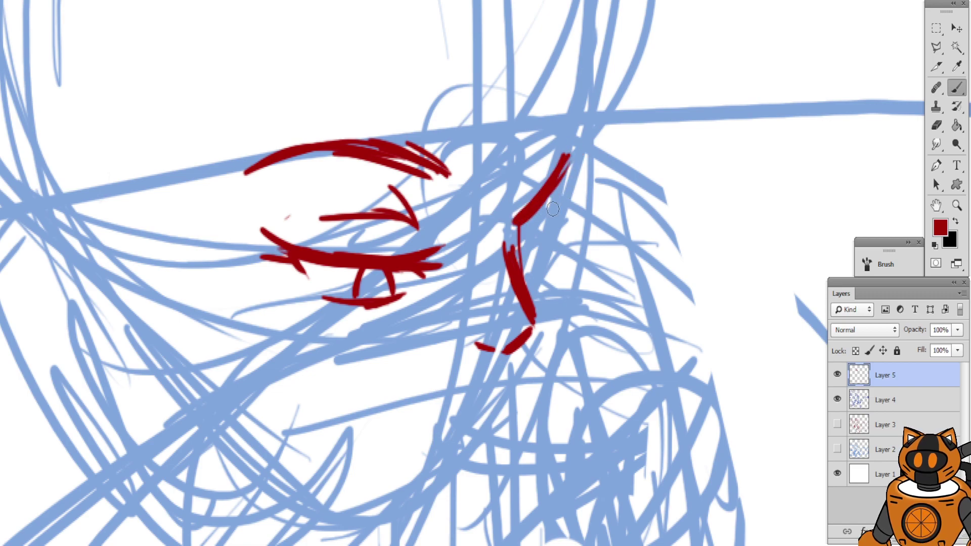
pyautogui.moveTo(430, 220)
pyautogui.mouseDown()
pyautogui.moveTo(462, 246)
pyautogui.moveTo(439, 243)
pyautogui.mouseUp()
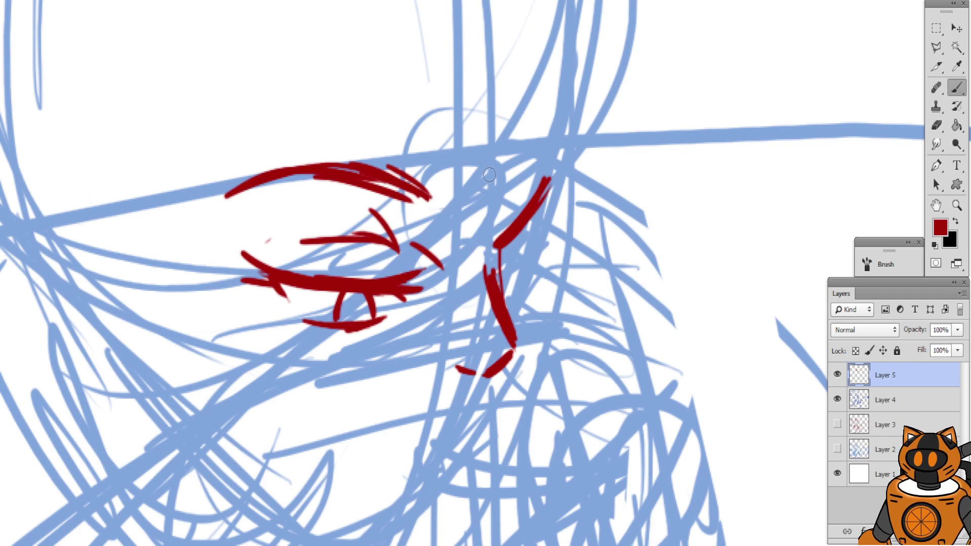
# Extend the nose bridge up to brow level and thicken the underside of the nose tip
pyautogui.moveTo(488, 144); pyautogui.dragTo(503, 313)
pyautogui.moveTo(480, 169)
pyautogui.mouseDown()
pyautogui.moveTo(516, 308)
pyautogui.moveTo(489, 235)
pyautogui.mouseUp()
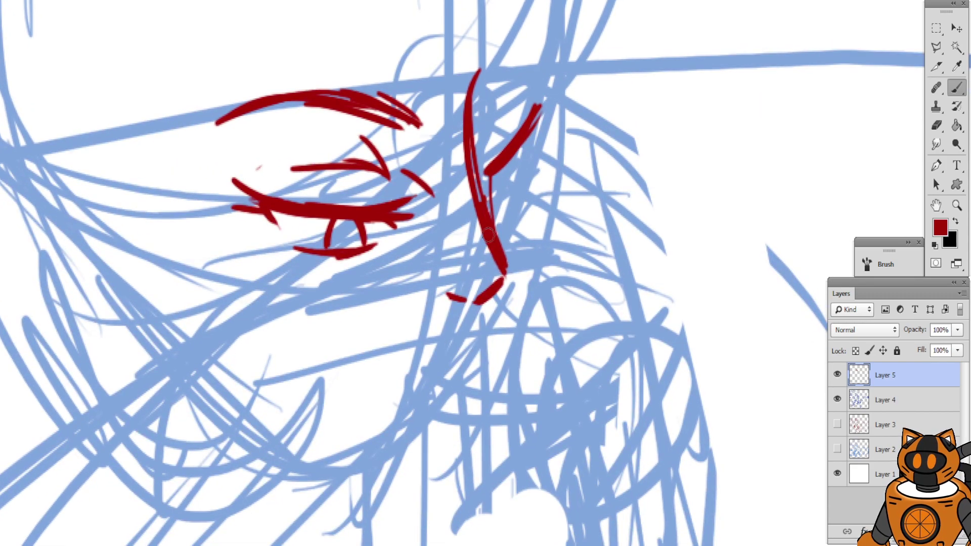
pyautogui.moveTo(504, 271); pyautogui.dragTo(465, 308)
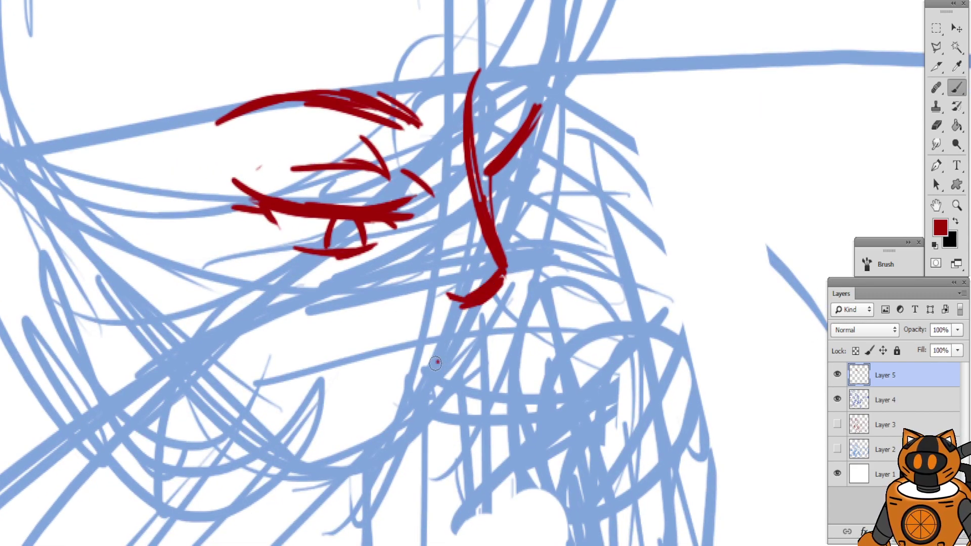
# Draw a short curved mouth line beneath the nose, undoing the flatter attempts
pyautogui.moveTo(436, 363); pyautogui.dragTo(385, 377)
pyautogui.moveTo(317, 278); pyautogui.dragTo(380, 269)
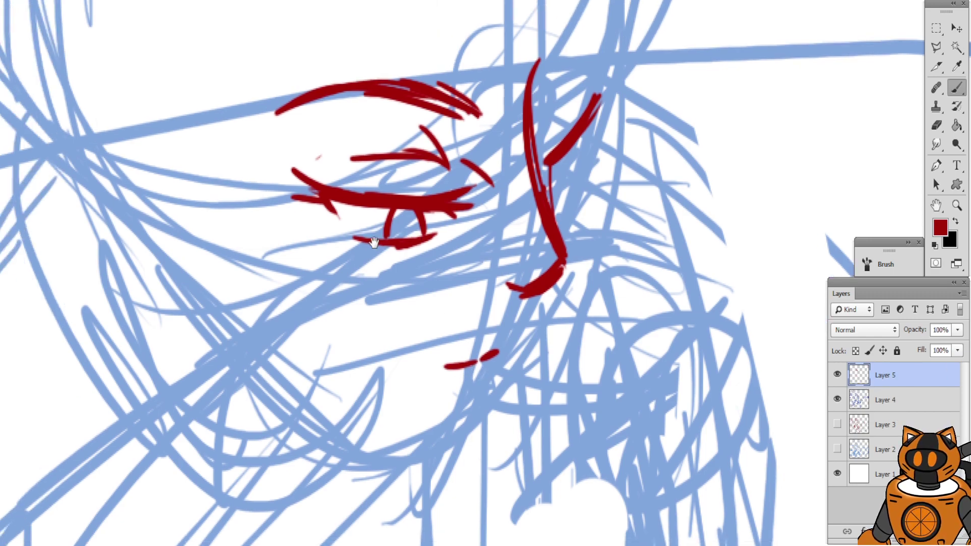
pyautogui.hotkey('ctrl', 'z')
pyautogui.moveTo(423, 365); pyautogui.dragTo(483, 363)
pyautogui.hotkey('ctrl', 'z')
pyautogui.moveTo(414, 339); pyautogui.dragTo(485, 355)
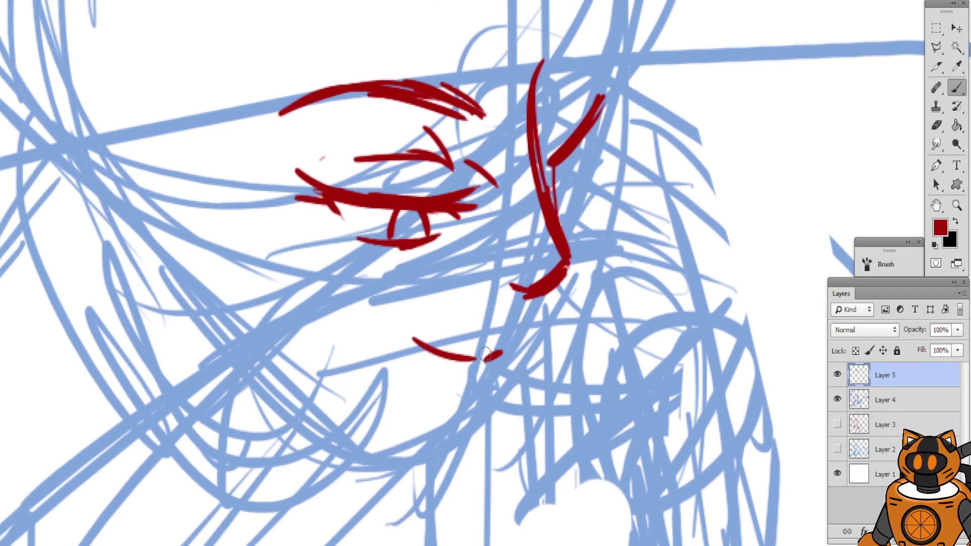
# Erase the nose and redraw it longer with a flat underside, trimming the upper end of its bridge
pyautogui.click(936, 125)
pyautogui.moveTo(547, 63)
pyautogui.mouseDown()
pyautogui.moveTo(558, 221)
pyautogui.moveTo(527, 129)
pyautogui.moveTo(526, 168)
pyautogui.mouseUp()
pyautogui.moveTo(523, 290)
pyautogui.mouseDown()
pyautogui.moveTo(567, 253)
pyautogui.moveTo(562, 235)
pyautogui.mouseUp()
pyautogui.click(956, 88)
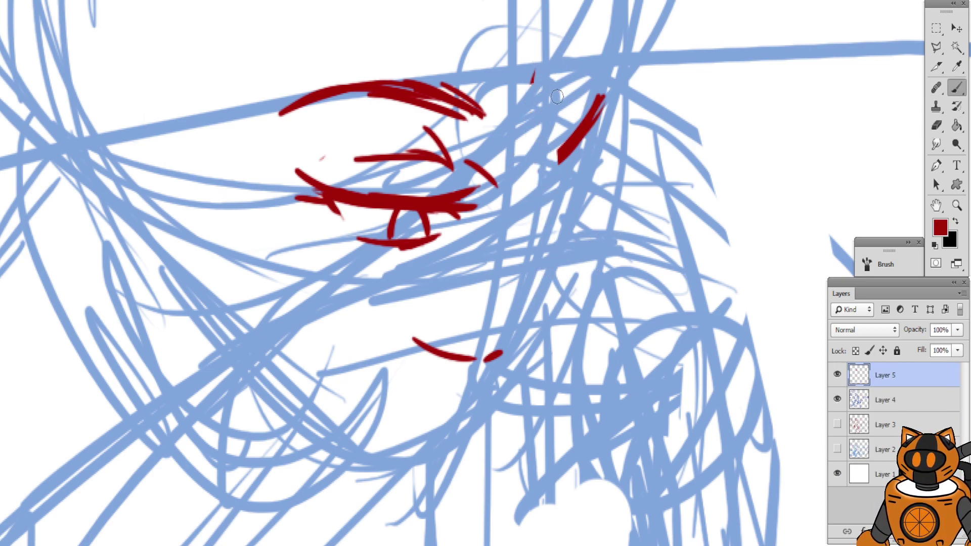
pyautogui.moveTo(557, 96)
pyautogui.mouseDown()
pyautogui.moveTo(541, 181)
pyautogui.moveTo(542, 202)
pyautogui.moveTo(551, 108)
pyautogui.moveTo(556, 297)
pyautogui.moveTo(519, 310)
pyautogui.moveTo(544, 312)
pyautogui.moveTo(497, 315)
pyautogui.mouseUp()
pyautogui.hotkey('ctrl', 'z')
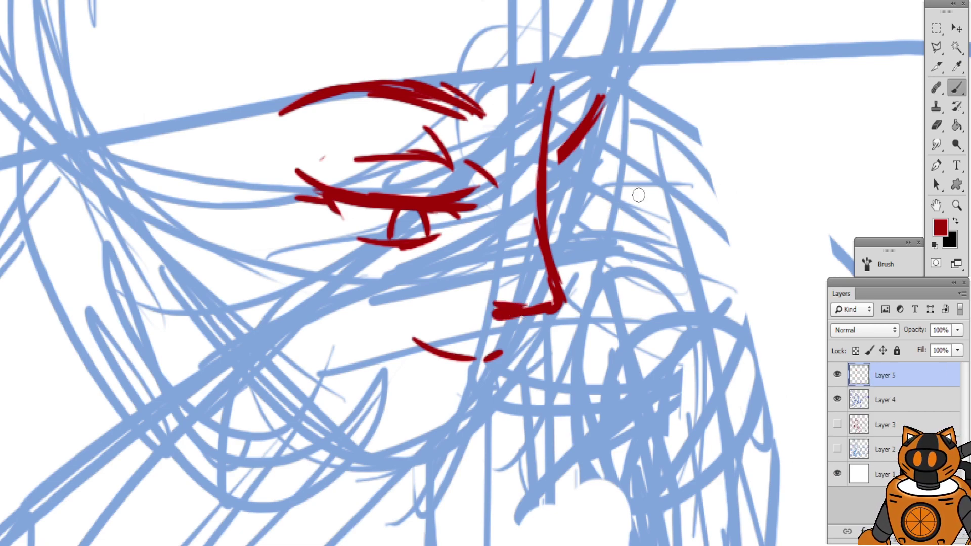
pyautogui.click(937, 126)
pyautogui.moveTo(543, 76); pyautogui.dragTo(529, 151)
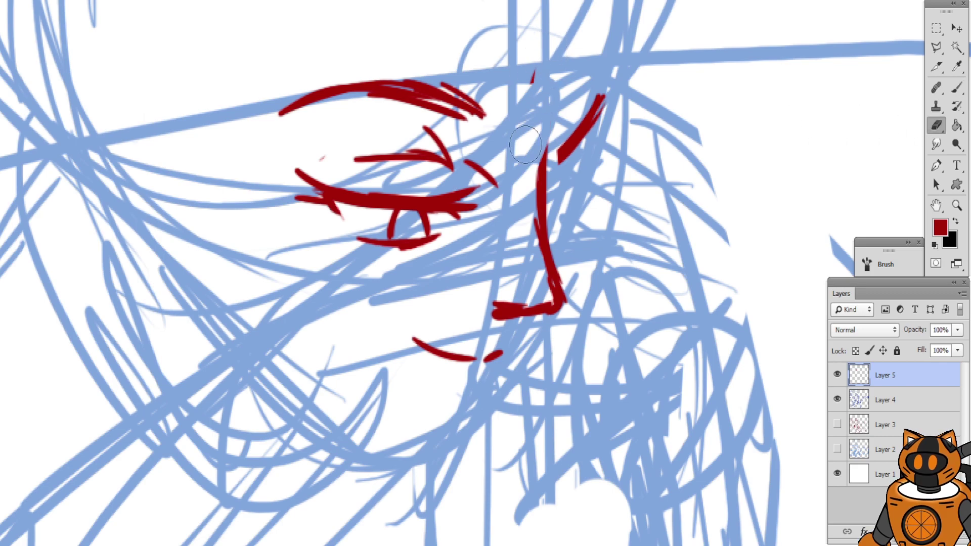
pyautogui.click(957, 87)
# Draw the ear behind the eye with an outer rim, an inner fold and a lobe, undoing the first trial stroke
pyautogui.hotkey('ctrl', '-')
pyautogui.hotkey('ctrl', '-')
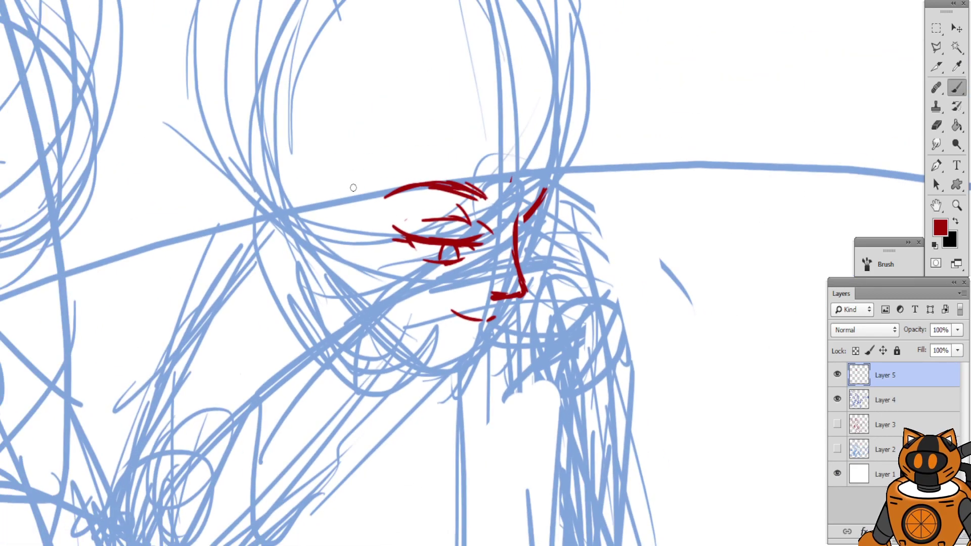
pyautogui.moveTo(329, 209)
pyautogui.mouseDown()
pyautogui.moveTo(309, 241)
pyautogui.moveTo(314, 250)
pyautogui.moveTo(333, 201)
pyautogui.moveTo(315, 234)
pyautogui.moveTo(331, 275)
pyautogui.mouseUp()
pyautogui.hotkey('ctrl', 'z')
pyautogui.hotkey('ctrl', '+')
pyautogui.hotkey('ctrl', '+')
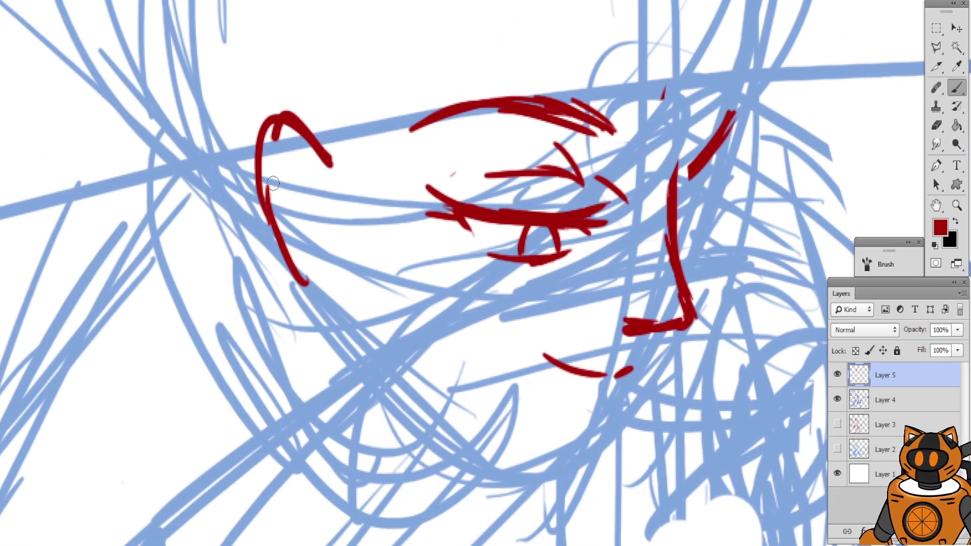
pyautogui.moveTo(273, 134)
pyautogui.mouseDown()
pyautogui.moveTo(303, 304)
pyautogui.moveTo(348, 316)
pyautogui.mouseUp()
pyautogui.moveTo(307, 94); pyautogui.dragTo(348, 192)
pyautogui.moveTo(282, 197)
pyautogui.mouseDown()
pyautogui.moveTo(295, 152)
pyautogui.moveTo(311, 261)
pyautogui.moveTo(346, 303)
pyautogui.mouseUp()
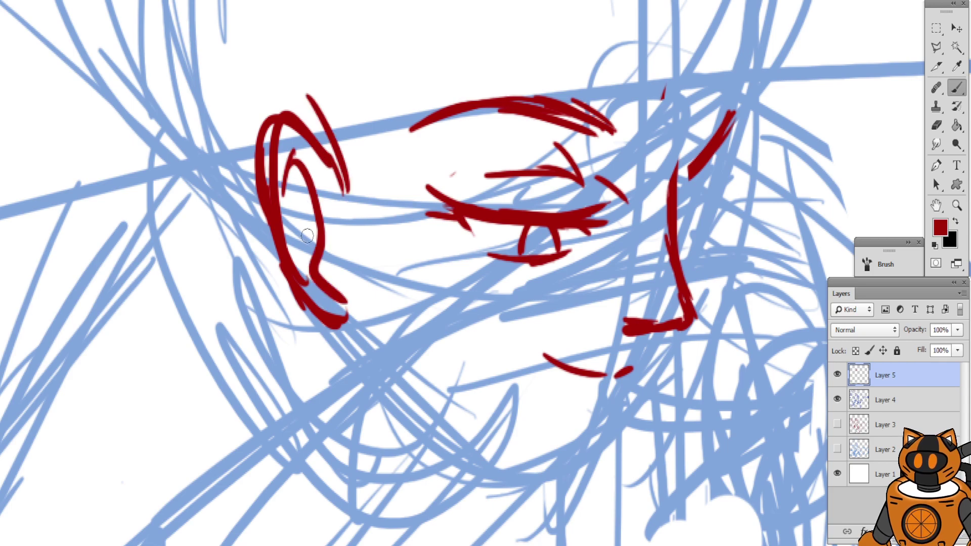
# Select the ear with a polygonal outline, move it up and toward the back of the head, and deselect it
pyautogui.click(936, 47)
pyautogui.click(362, 104)
pyautogui.click(389, 314)
pyautogui.click(305, 374)
pyautogui.click(197, 230)
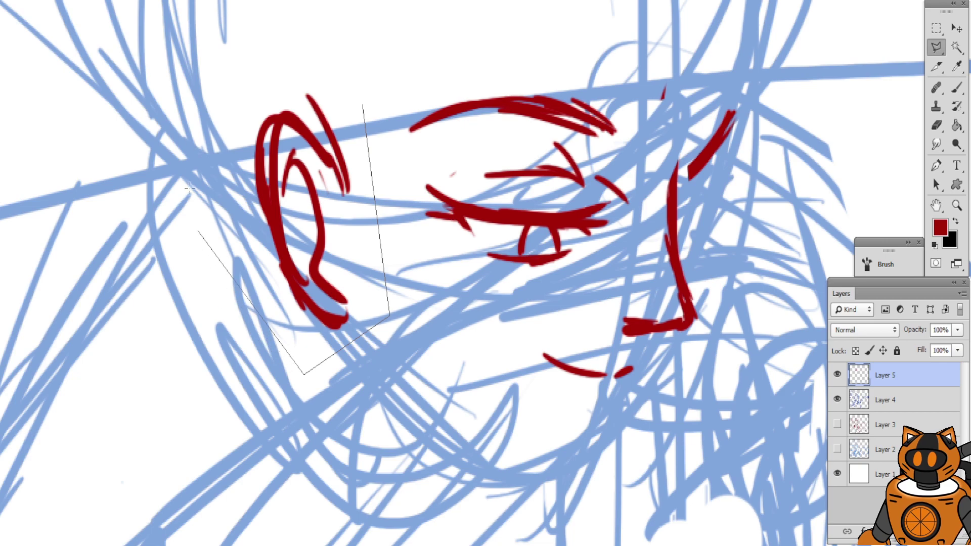
pyautogui.click(219, 64)
pyautogui.click(283, 41)
pyautogui.click(372, 79)
pyautogui.click(363, 101)
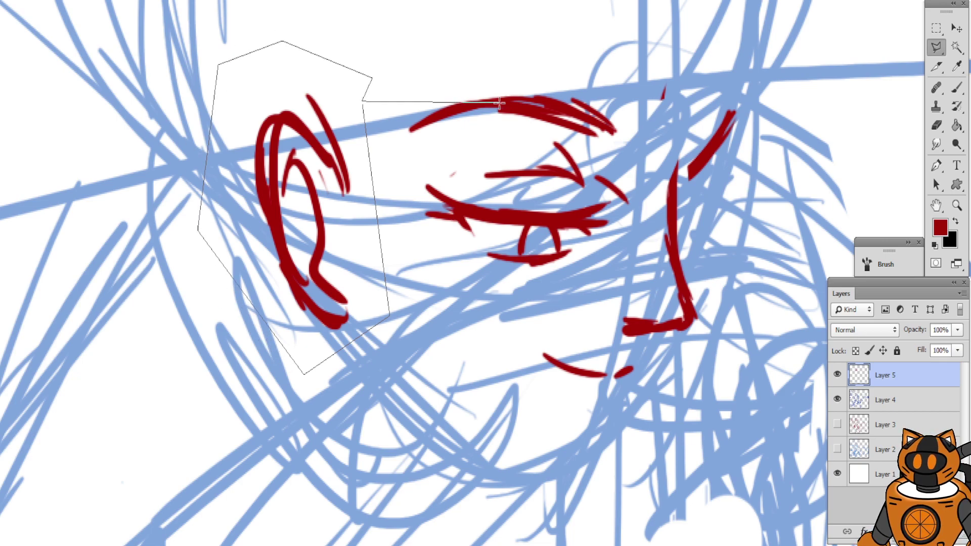
pyautogui.click(364, 105)
pyautogui.press('v')
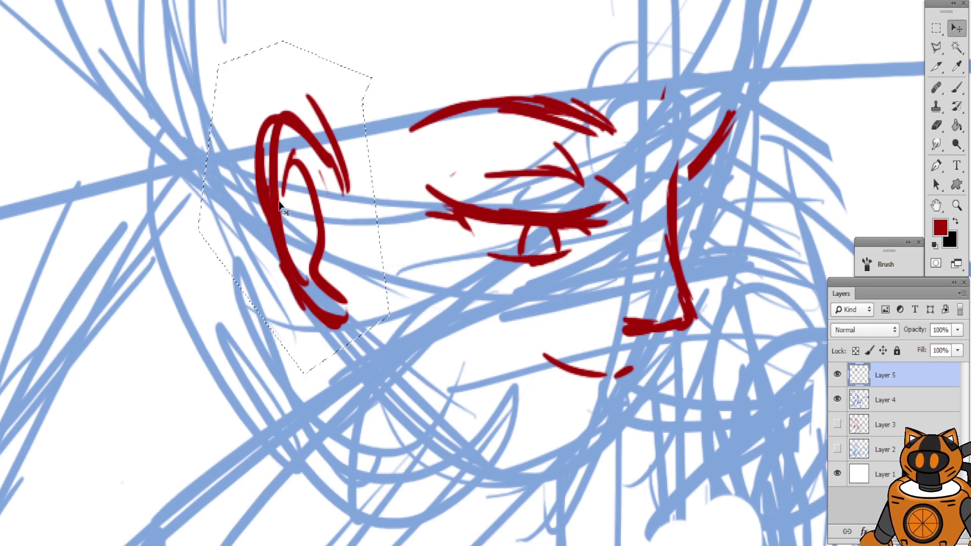
pyautogui.moveTo(306, 246); pyautogui.dragTo(264, 205)
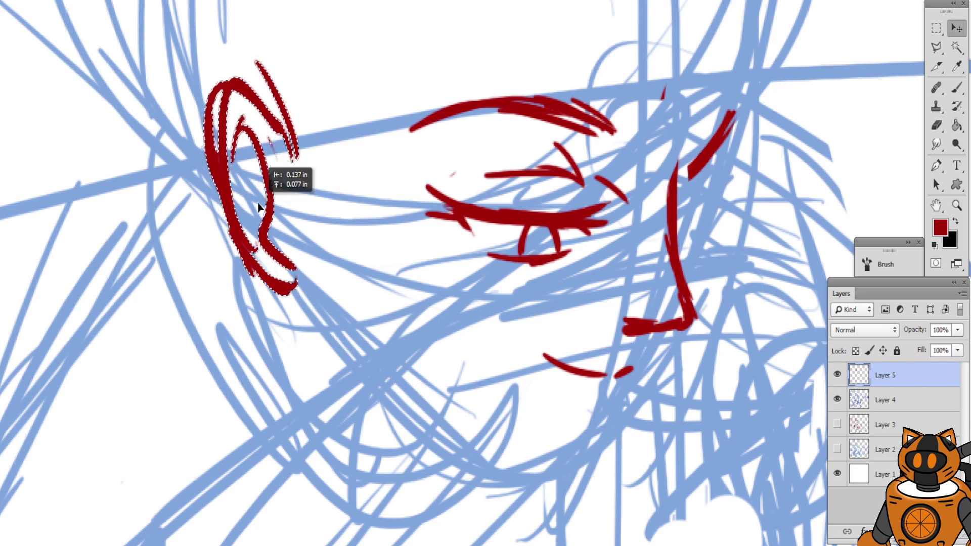
pyautogui.click(936, 47)
pyautogui.hotkey('ctrl', 'd')
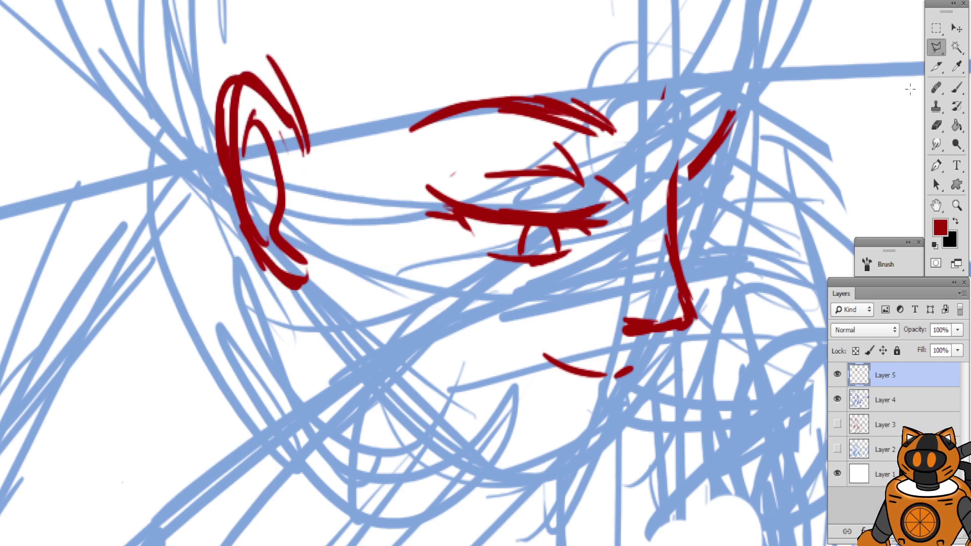
pyautogui.click(954, 91)
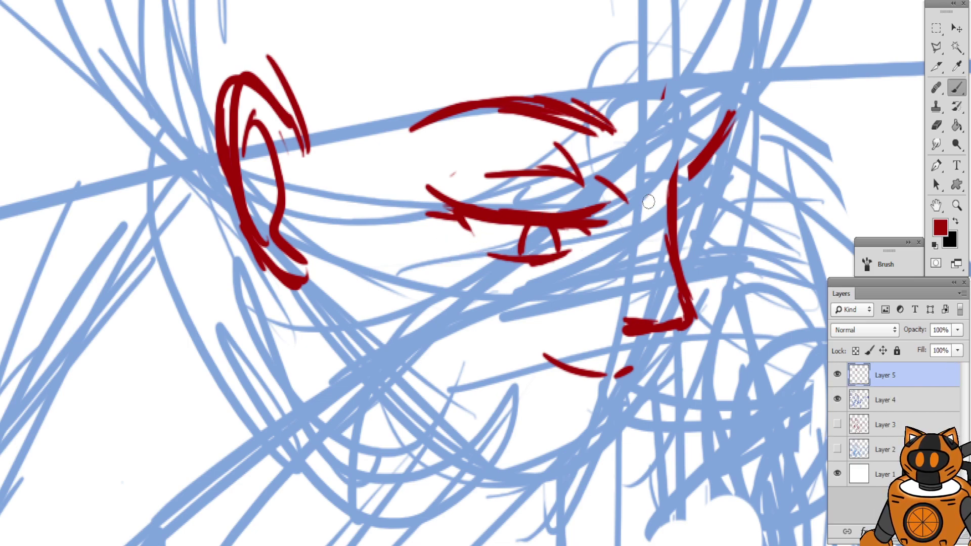
pyautogui.moveTo(630, 207)
pyautogui.mouseDown()
pyautogui.moveTo(561, 319)
pyautogui.moveTo(517, 315)
pyautogui.mouseUp()
pyautogui.hotkey('ctrl', 'alt', 'z')
pyautogui.hotkey('ctrl', 'alt', 'z')
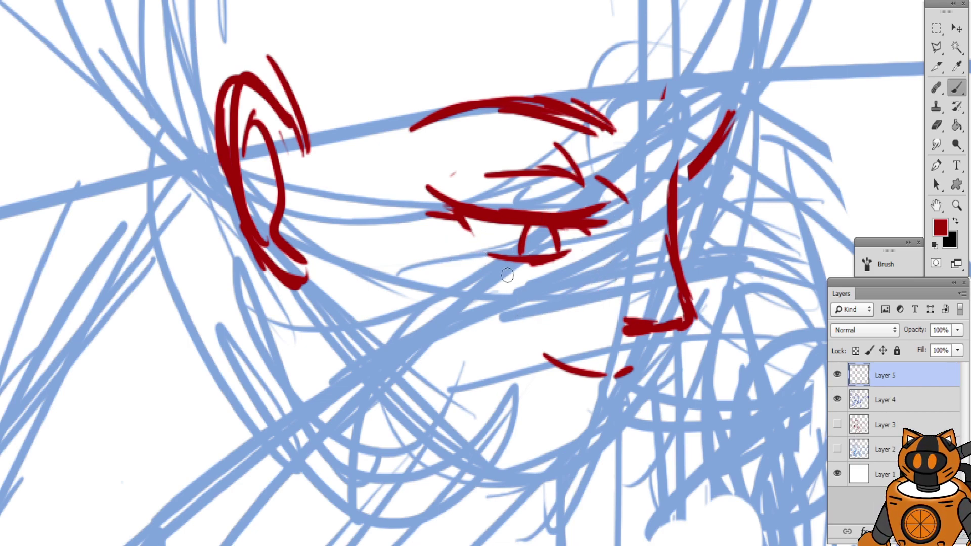
pyautogui.moveTo(460, 260); pyautogui.dragTo(649, 263)
pyautogui.moveTo(638, 220)
pyautogui.mouseDown()
pyautogui.moveTo(639, 229)
pyautogui.moveTo(497, 310)
pyautogui.mouseUp()
pyautogui.moveTo(572, 301)
pyautogui.mouseDown()
pyautogui.moveTo(610, 286)
pyautogui.moveTo(635, 227)
pyautogui.mouseUp()
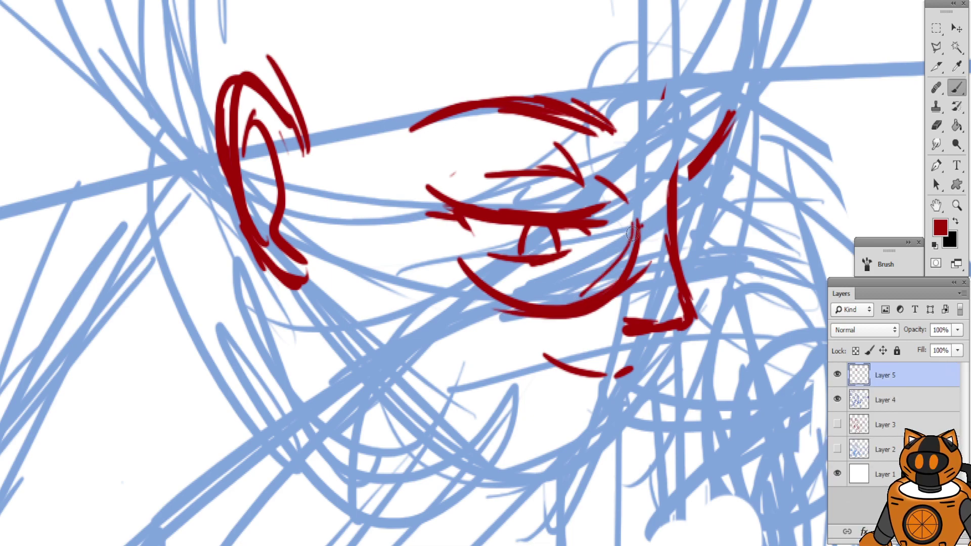
pyautogui.hotkey('ctrl', 'alt', 'z')
pyautogui.hotkey('ctrl', 'alt', 'z')
pyautogui.hotkey('ctrl', 'alt', 'z')
pyautogui.moveTo(618, 177); pyautogui.dragTo(596, 180)
pyautogui.hotkey('ctrl', 'alt', 'z')
pyautogui.hotkey('ctrl', 'alt', 'z')
# Draw the glasses' thick straight top rim above the eye and curve the near lens's outer side down from it
pyautogui.moveTo(420, 183); pyautogui.dragTo(599, 181)
pyautogui.moveTo(405, 180)
pyautogui.mouseDown()
pyautogui.moveTo(569, 177)
pyautogui.moveTo(465, 268)
pyautogui.mouseUp()
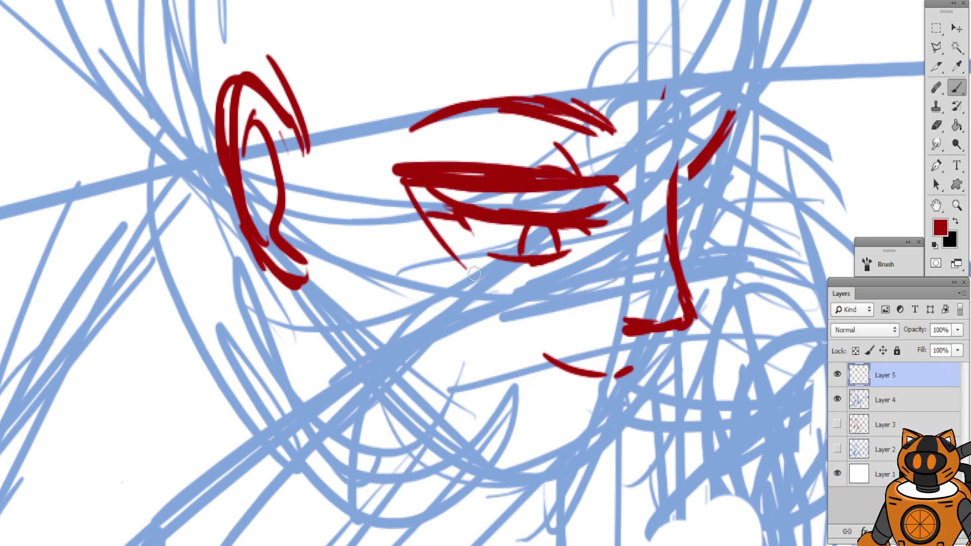
pyautogui.moveTo(398, 197); pyautogui.dragTo(529, 322)
pyautogui.moveTo(471, 282); pyautogui.dragTo(601, 306)
pyautogui.hotkey('ctrl', 'alt', 'z')
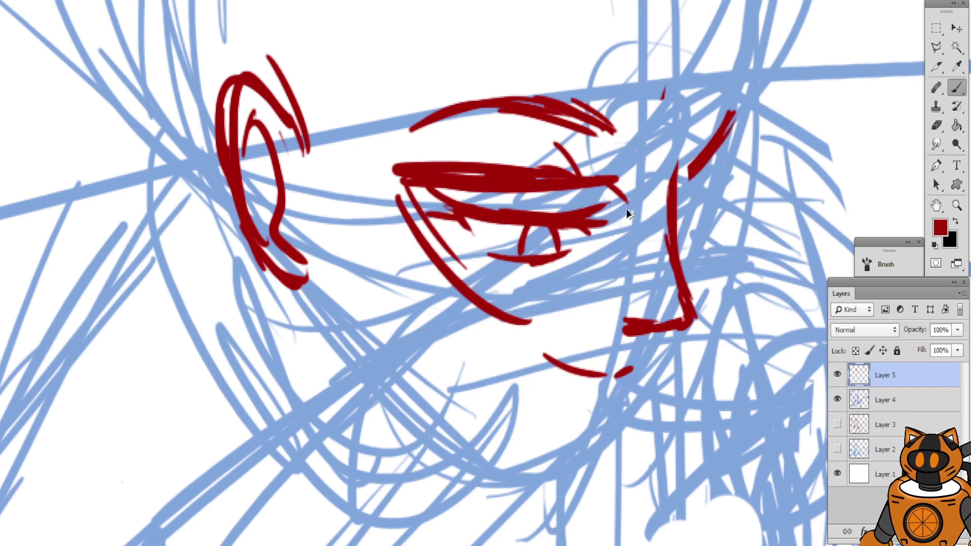
# Close the near lens with a thick inner side and a curved lower rim beneath the eye
pyautogui.moveTo(627, 188)
pyautogui.mouseDown()
pyautogui.moveTo(556, 299)
pyautogui.moveTo(582, 296)
pyautogui.mouseUp()
pyautogui.moveTo(596, 268); pyautogui.dragTo(556, 319)
pyautogui.moveTo(478, 296); pyautogui.dragTo(572, 304)
pyautogui.moveTo(473, 264); pyautogui.dragTo(581, 292)
pyautogui.moveTo(636, 193); pyautogui.dragTo(503, 306)
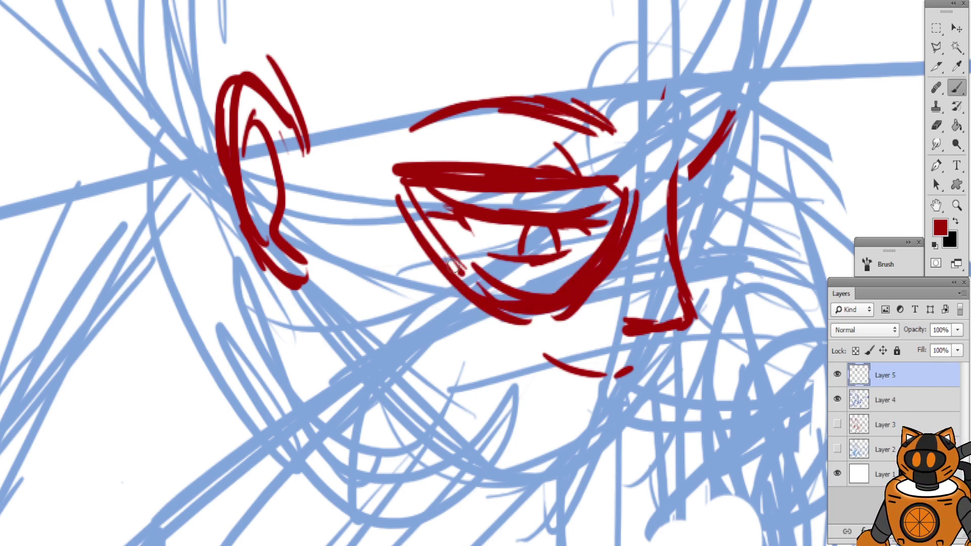
# Connect the near lens's outer corner to the ear with a thick temple arm
pyautogui.moveTo(407, 187)
pyautogui.mouseDown()
pyautogui.moveTo(498, 308)
pyautogui.moveTo(373, 165)
pyautogui.mouseUp()
pyautogui.moveTo(288, 108); pyautogui.dragTo(399, 169)
pyautogui.moveTo(303, 120); pyautogui.dragTo(389, 177)
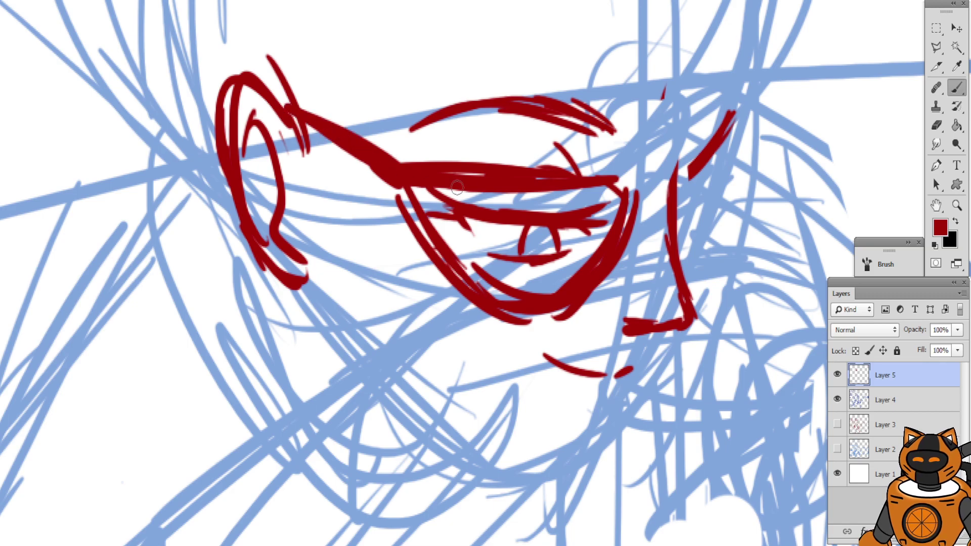
# Draw the glasses' bridge across the nose and outline the narrow far lens beyond it
pyautogui.moveTo(627, 200); pyautogui.dragTo(665, 203)
pyautogui.moveTo(678, 192); pyautogui.dragTo(749, 119)
pyautogui.moveTo(748, 121); pyautogui.dragTo(733, 190)
pyautogui.moveTo(746, 142)
pyautogui.mouseDown()
pyautogui.moveTo(708, 260)
pyautogui.moveTo(678, 265)
pyautogui.moveTo(670, 250)
pyautogui.mouseUp()
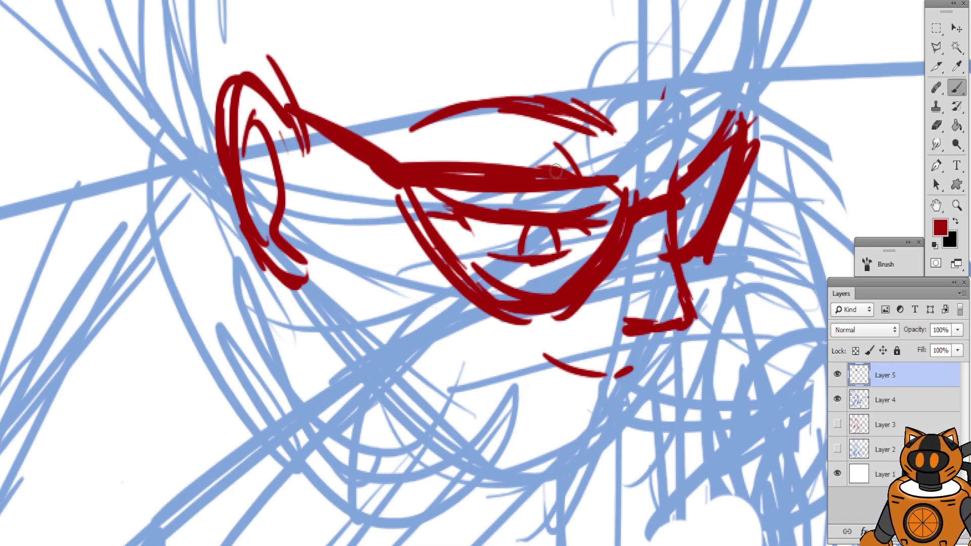
# Erase the mouth strokes beneath the nose
pyautogui.scroll(-2, 540, 221)
pyautogui.click(936, 125)
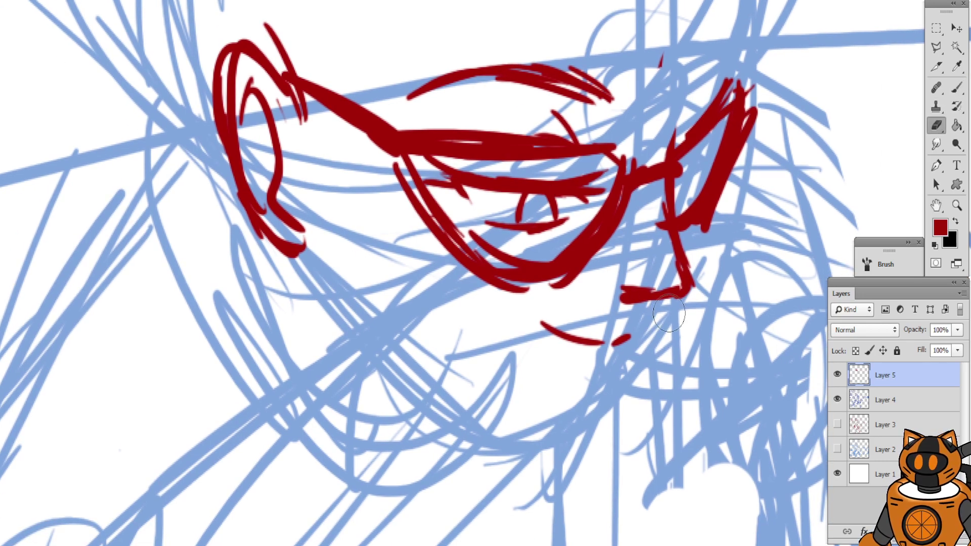
pyautogui.click(955, 87)
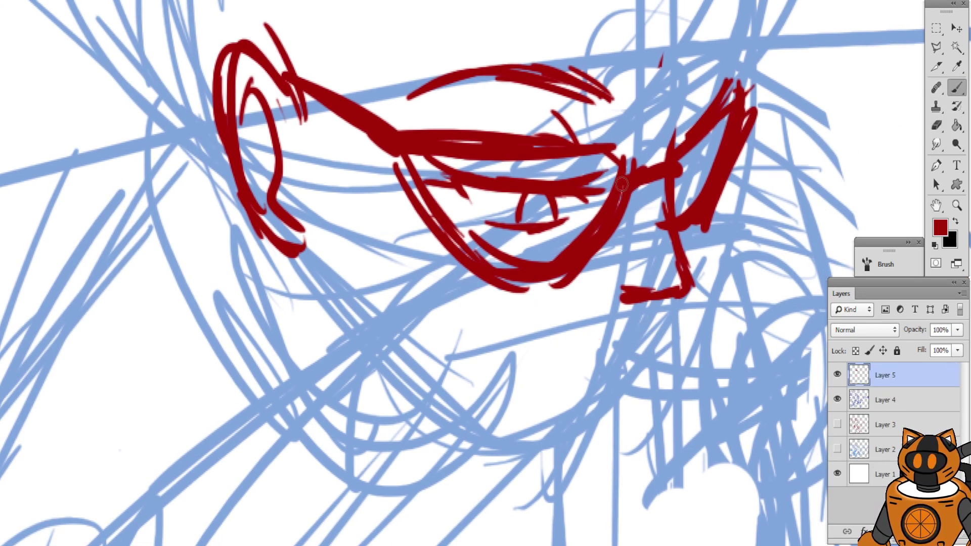
# Draw the jawline from in front of the ear down to the chin with thick layered strokes
pyautogui.moveTo(524, 159); pyautogui.dragTo(518, 150)
pyautogui.moveTo(292, 171)
pyautogui.mouseDown()
pyautogui.moveTo(295, 251)
pyautogui.moveTo(326, 298)
pyautogui.mouseUp()
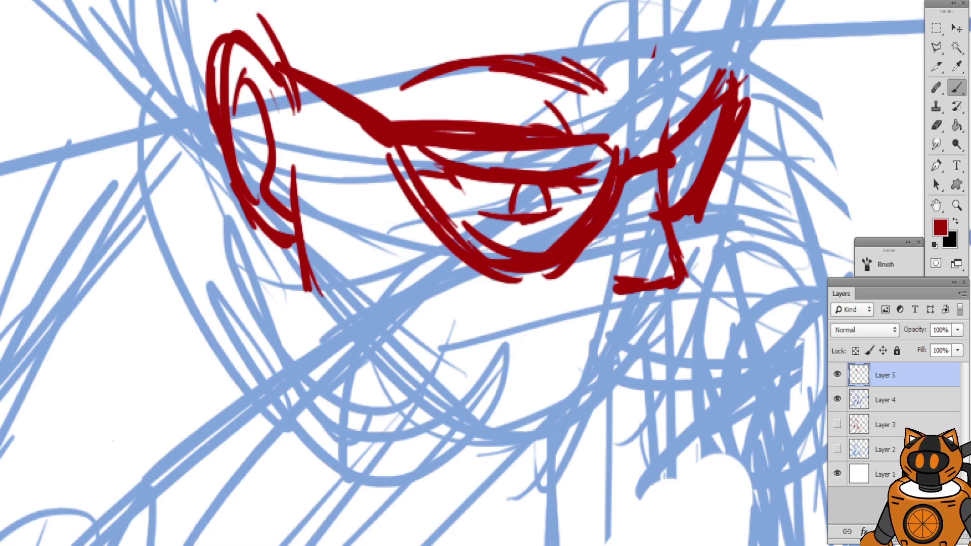
pyautogui.moveTo(299, 238)
pyautogui.mouseDown()
pyautogui.moveTo(338, 328)
pyautogui.moveTo(463, 417)
pyautogui.moveTo(503, 461)
pyautogui.mouseUp()
pyautogui.moveTo(571, 148); pyautogui.dragTo(537, 181)
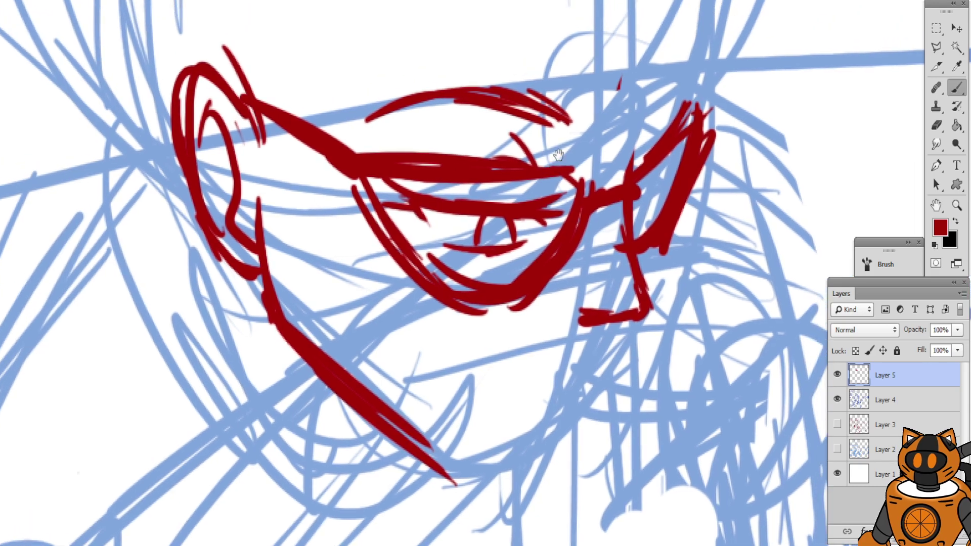
# Draw the far cheek contour from the far lens down past the nose, and join it to the jawline at the chin
pyautogui.moveTo(712, 94)
pyautogui.mouseDown()
pyautogui.moveTo(669, 215)
pyautogui.moveTo(664, 301)
pyautogui.mouseUp()
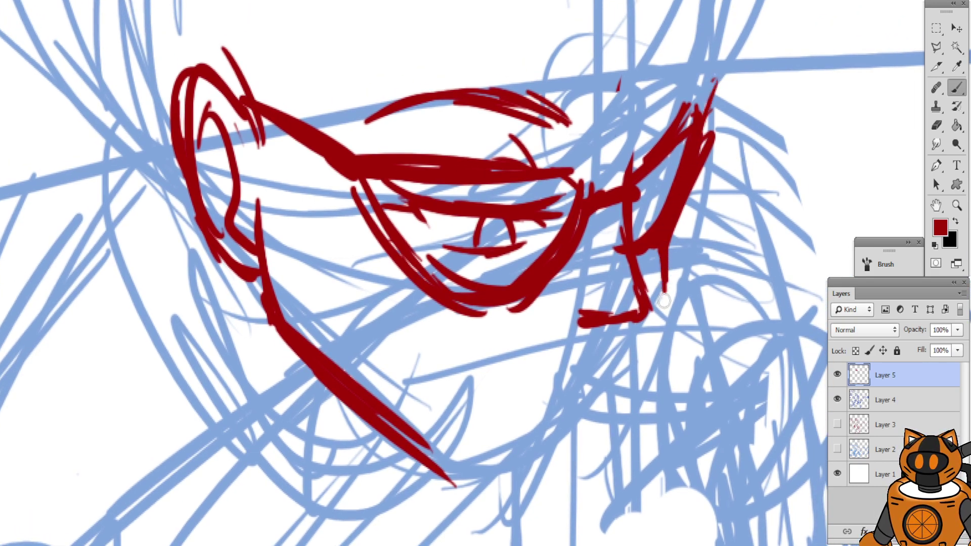
pyautogui.moveTo(659, 255); pyautogui.dragTo(599, 394)
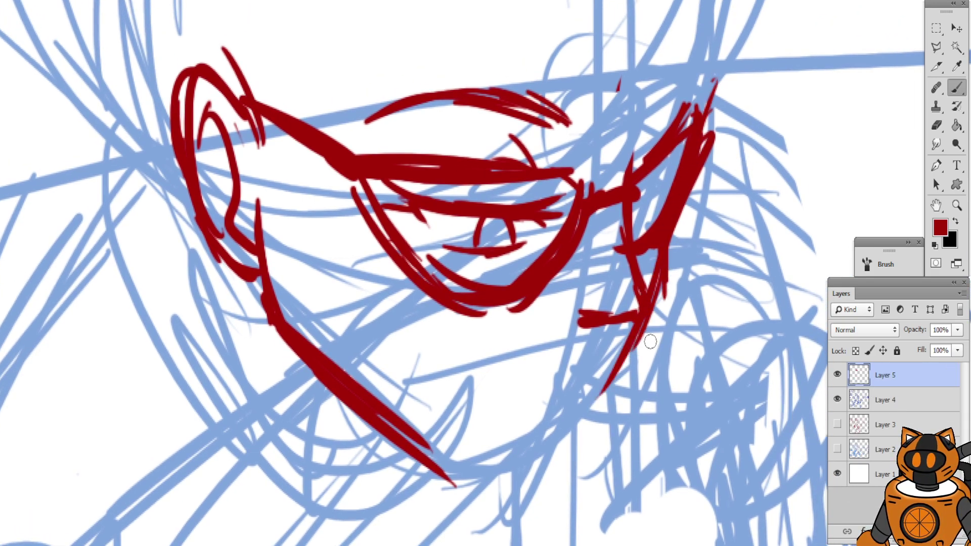
pyautogui.moveTo(626, 346)
pyautogui.mouseDown()
pyautogui.moveTo(587, 381)
pyautogui.moveTo(534, 467)
pyautogui.moveTo(588, 401)
pyautogui.moveTo(506, 480)
pyautogui.moveTo(445, 459)
pyautogui.moveTo(532, 473)
pyautogui.moveTo(508, 475)
pyautogui.mouseUp()
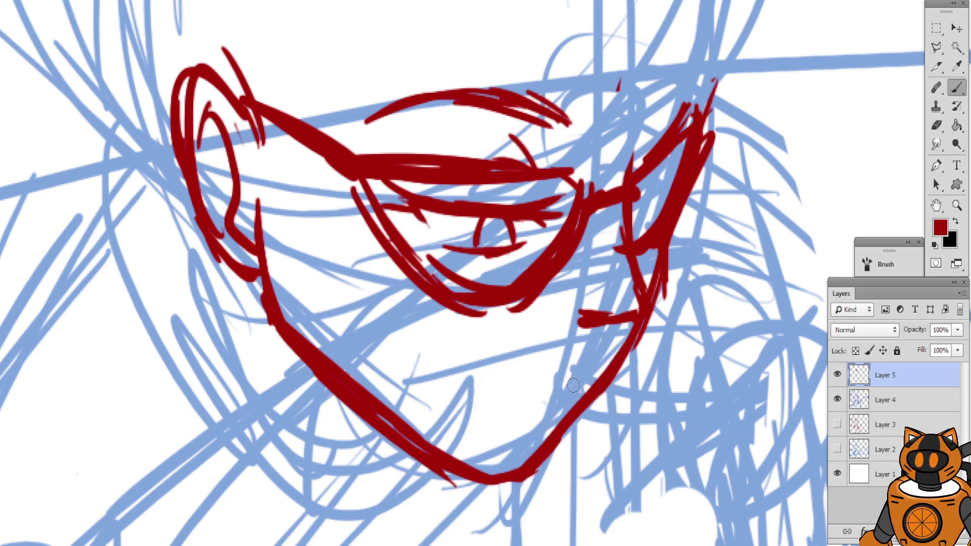
# Draw the mouth as a thin, slightly curved broken line between the nose and the chin
pyautogui.moveTo(569, 386)
pyautogui.mouseDown()
pyautogui.moveTo(523, 399)
pyautogui.moveTo(463, 392)
pyautogui.moveTo(529, 403)
pyautogui.mouseUp()
pyautogui.hotkey('ctrl', 'z')
pyautogui.hotkey('ctrl', 'z')
pyautogui.moveTo(461, 388); pyautogui.dragTo(535, 395)
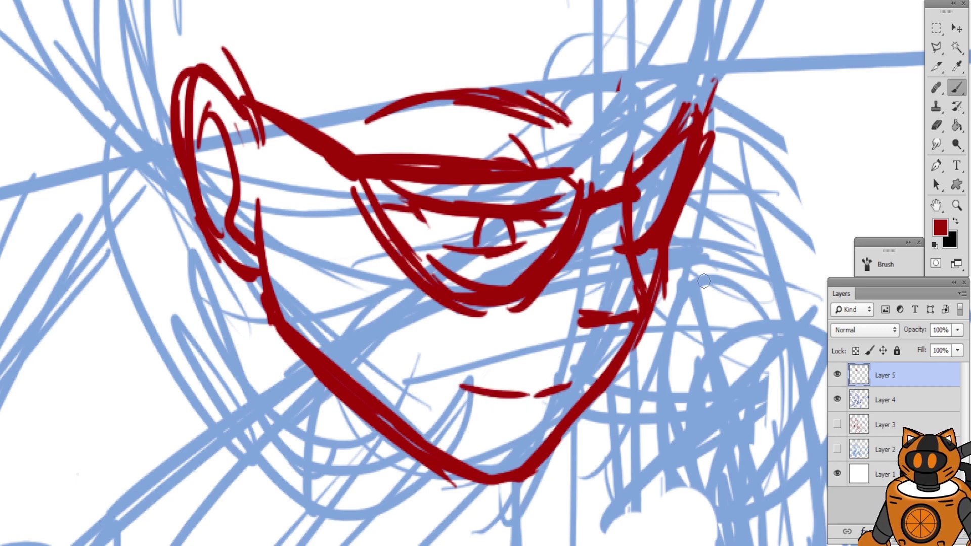
# Draw a pointed sideburn in front of the ear, tapering down from the glasses' arm toward the cheek
pyautogui.moveTo(306, 147); pyautogui.dragTo(331, 183)
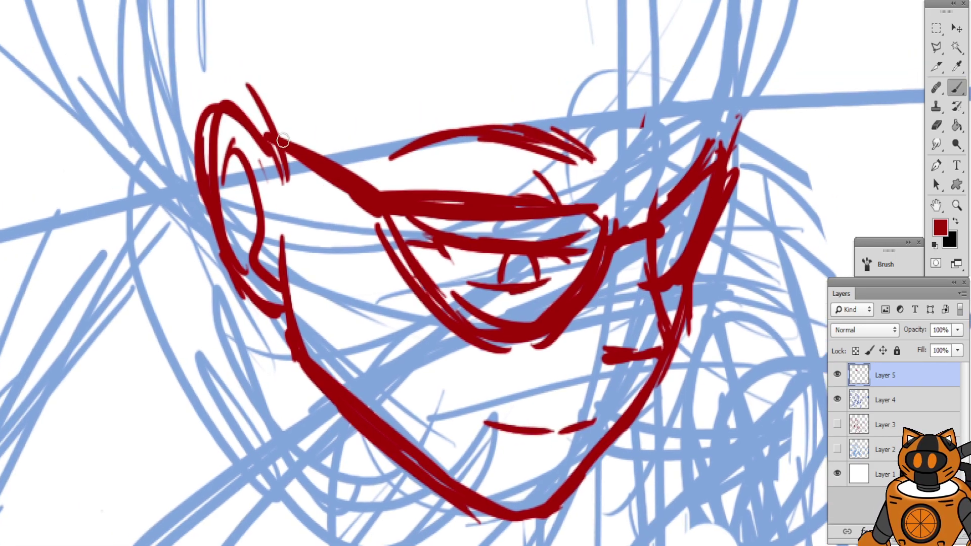
pyautogui.moveTo(277, 140); pyautogui.dragTo(346, 309)
pyautogui.moveTo(310, 98); pyautogui.dragTo(338, 303)
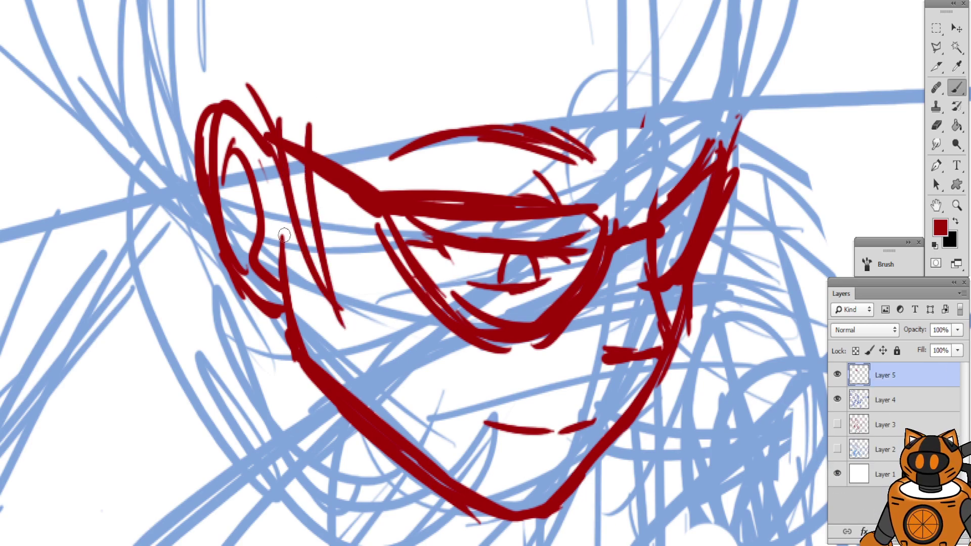
# Redraw the upper rim of the ear and add a curved band of strokes across it, extending behind the head
pyautogui.moveTo(198, 167); pyautogui.dragTo(353, 180)
pyautogui.moveTo(178, 144); pyautogui.dragTo(443, 217)
pyautogui.moveTo(366, 167); pyautogui.dragTo(284, 147)
pyautogui.moveTo(504, 203)
pyautogui.mouseDown()
pyautogui.moveTo(419, 195)
pyautogui.moveTo(429, 163)
pyautogui.moveTo(449, 171)
pyautogui.mouseUp()
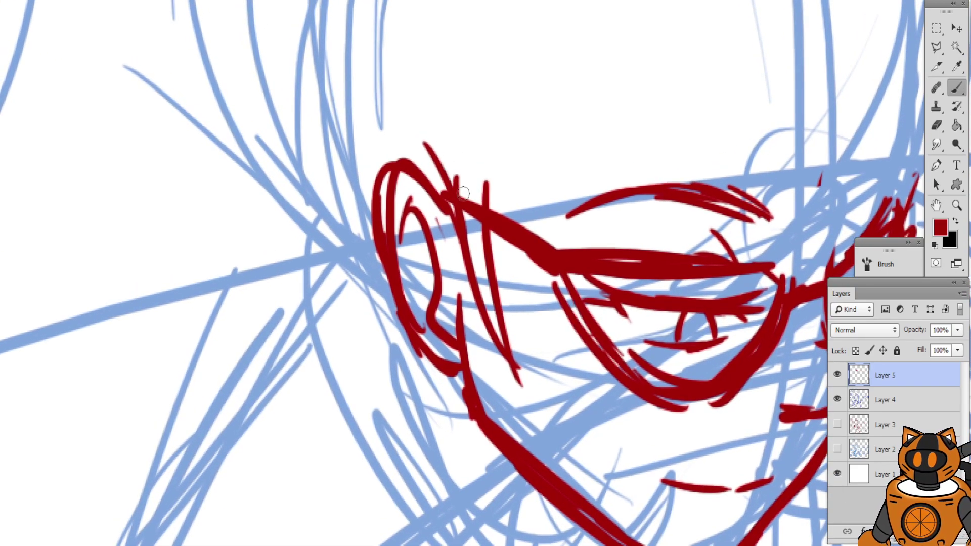
pyautogui.moveTo(447, 205)
pyautogui.mouseDown()
pyautogui.moveTo(366, 223)
pyautogui.moveTo(373, 301)
pyautogui.mouseUp()
pyautogui.moveTo(470, 160); pyautogui.dragTo(256, 178)
pyautogui.moveTo(278, 186)
pyautogui.mouseDown()
pyautogui.moveTo(334, 210)
pyautogui.moveTo(440, 206)
pyautogui.mouseUp()
pyautogui.hotkey('ctrl', 'z')
pyautogui.moveTo(467, 159)
pyautogui.mouseDown()
pyautogui.moveTo(399, 186)
pyautogui.moveTo(450, 229)
pyautogui.mouseUp()
# Outline the skull from the far temple over the crown and down to behind the ear
pyautogui.hotkey('ctrl', '-')
pyautogui.hotkey('ctrl', '-')
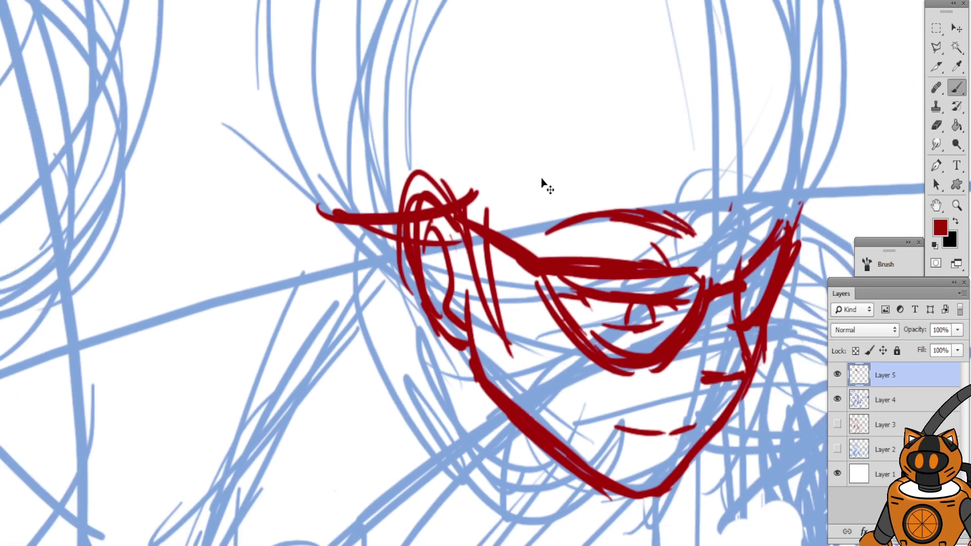
pyautogui.moveTo(496, 183); pyautogui.dragTo(396, 213)
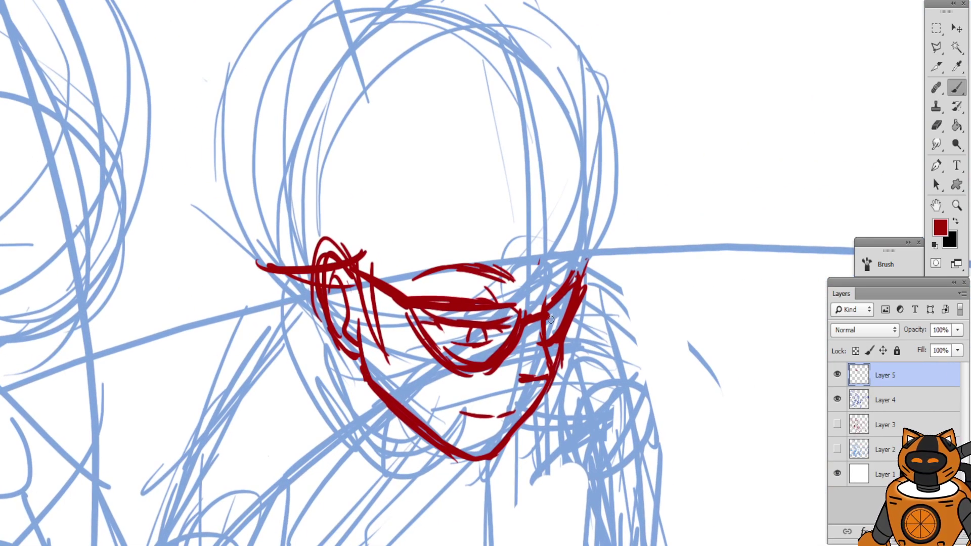
pyautogui.moveTo(583, 264)
pyautogui.mouseDown()
pyautogui.moveTo(589, 166)
pyautogui.moveTo(573, 122)
pyautogui.moveTo(520, 48)
pyautogui.mouseUp()
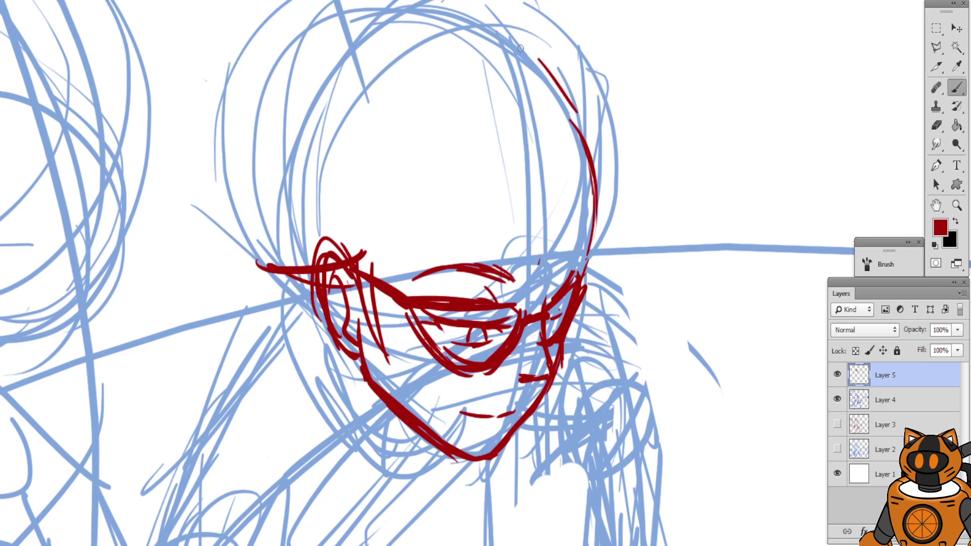
pyautogui.moveTo(572, 122)
pyautogui.mouseDown()
pyautogui.moveTo(464, 43)
pyautogui.moveTo(400, 34)
pyautogui.moveTo(334, 78)
pyautogui.moveTo(292, 227)
pyautogui.mouseUp()
pyautogui.moveTo(303, 102)
pyautogui.mouseDown()
pyautogui.moveTo(286, 162)
pyautogui.moveTo(283, 252)
pyautogui.moveTo(316, 297)
pyautogui.mouseUp()
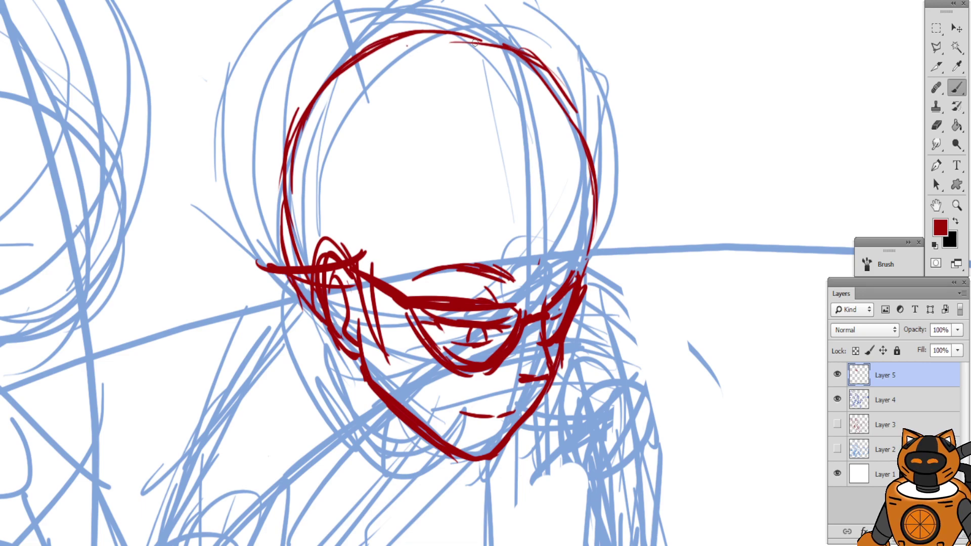
pyautogui.moveTo(476, 42); pyautogui.dragTo(503, 45)
# Draw the hairline from the near temple up across the forehead, with a zigzag notch at its middle
pyautogui.moveTo(341, 158); pyautogui.dragTo(323, 173)
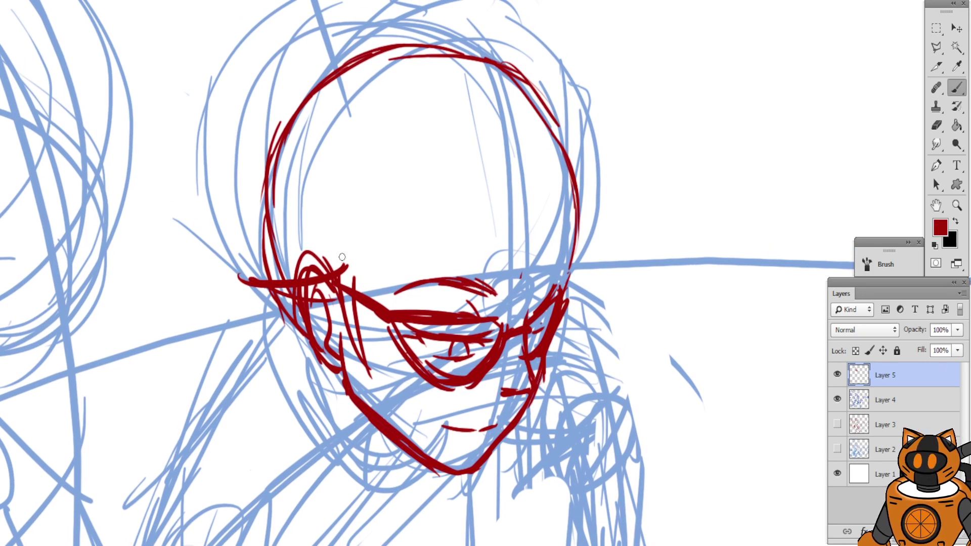
pyautogui.moveTo(359, 278)
pyautogui.mouseDown()
pyautogui.moveTo(361, 222)
pyautogui.moveTo(437, 159)
pyautogui.moveTo(465, 150)
pyautogui.mouseUp()
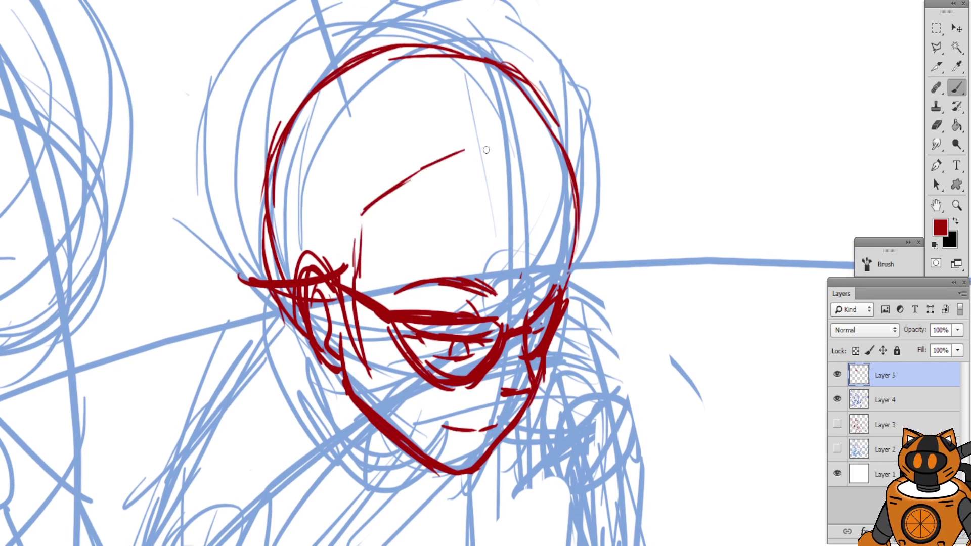
pyautogui.moveTo(426, 183); pyautogui.dragTo(507, 172)
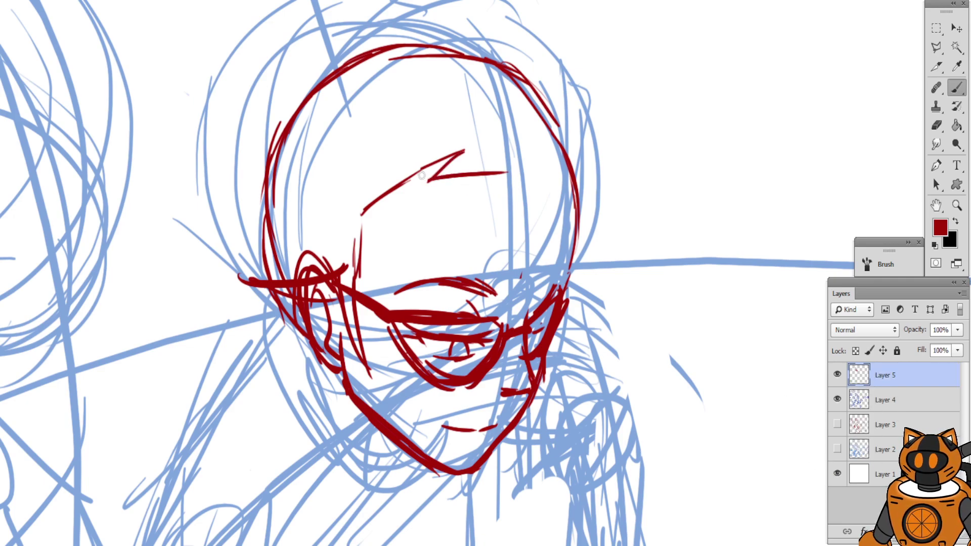
pyautogui.moveTo(422, 177); pyautogui.dragTo(452, 138)
pyautogui.hotkey('ctrl', 'z')
pyautogui.hotkey('ctrl', 'z')
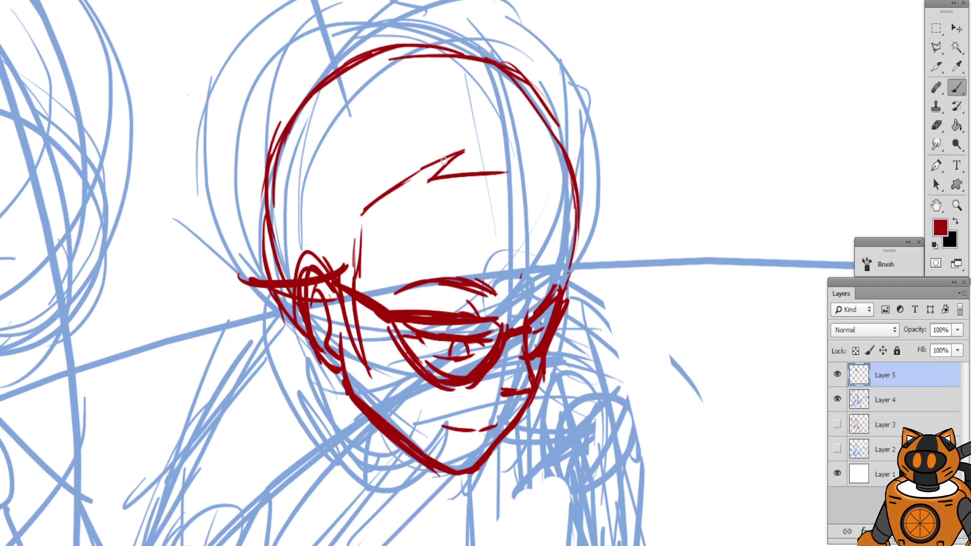
# Add a peak above the hairline notch and run the hairline down the far forehead into a strand beside the far cheek
pyautogui.moveTo(417, 171)
pyautogui.mouseDown()
pyautogui.moveTo(454, 129)
pyautogui.moveTo(475, 172)
pyautogui.mouseUp()
pyautogui.hotkey('ctrl', 'z')
pyautogui.moveTo(446, 144)
pyautogui.mouseDown()
pyautogui.moveTo(470, 148)
pyautogui.moveTo(534, 326)
pyautogui.mouseUp()
pyautogui.moveTo(527, 231)
pyautogui.mouseDown()
pyautogui.moveTo(531, 316)
pyautogui.moveTo(598, 408)
pyautogui.mouseUp()
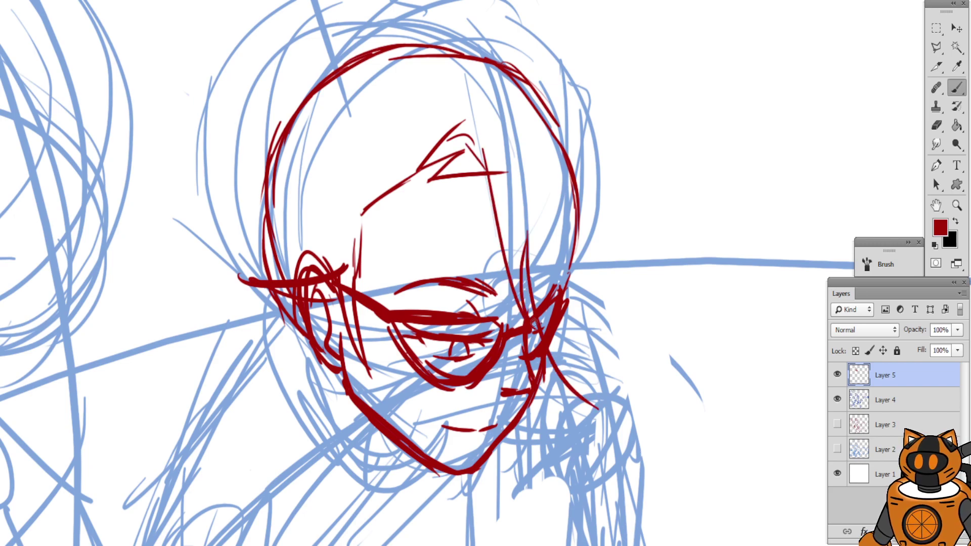
# Draw a hair lock rising from the hairline notch and sweeping over the crown to a pointed tip beyond the far side
pyautogui.moveTo(388, 122); pyautogui.dragTo(348, 186)
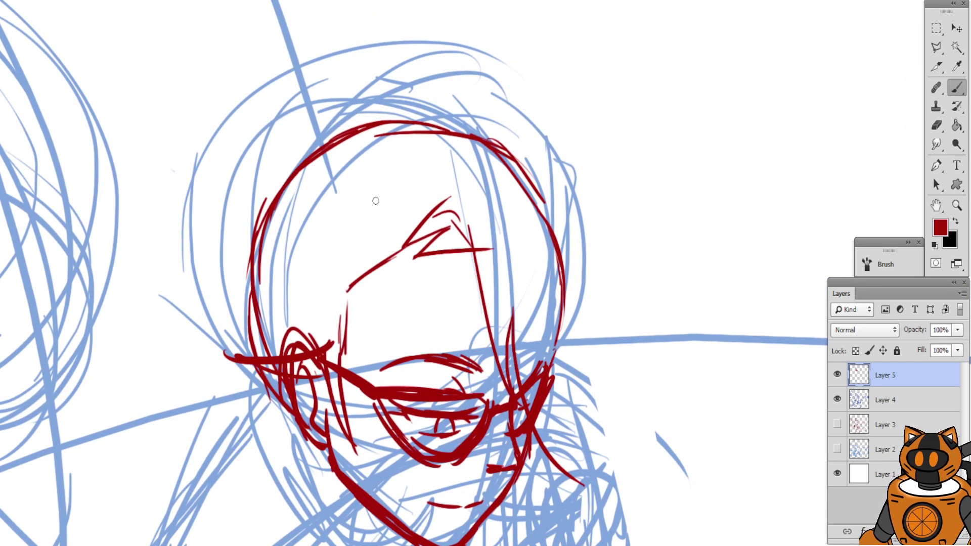
pyautogui.moveTo(396, 242)
pyautogui.mouseDown()
pyautogui.moveTo(392, 219)
pyautogui.moveTo(438, 118)
pyautogui.moveTo(596, 164)
pyautogui.mouseUp()
pyautogui.hotkey('ctrl', 'z')
pyautogui.moveTo(435, 114); pyautogui.dragTo(536, 143)
pyautogui.moveTo(487, 115); pyautogui.dragTo(596, 172)
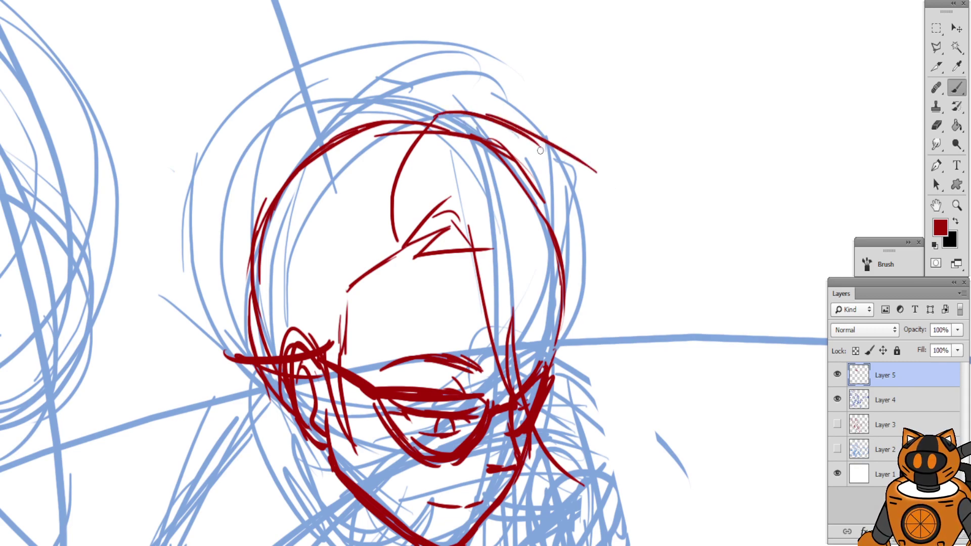
pyautogui.moveTo(547, 153)
pyautogui.mouseDown()
pyautogui.moveTo(678, 206)
pyautogui.moveTo(594, 209)
pyautogui.mouseUp()
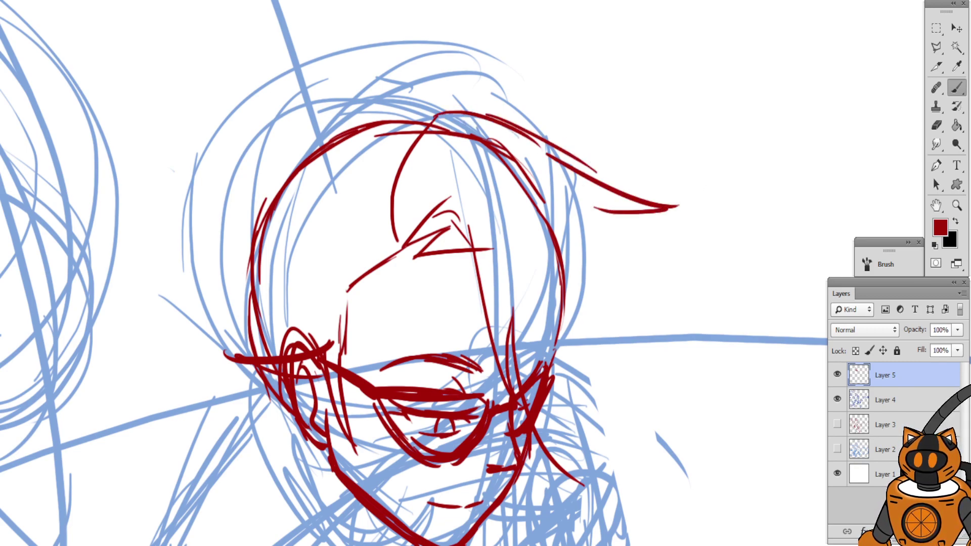
# Draw the long hair on the far side of the face, falling beneath the swept lock into pointed ends beside the cheek
pyautogui.moveTo(560, 180); pyautogui.dragTo(629, 301)
pyautogui.hotkey('ctrl', 'z')
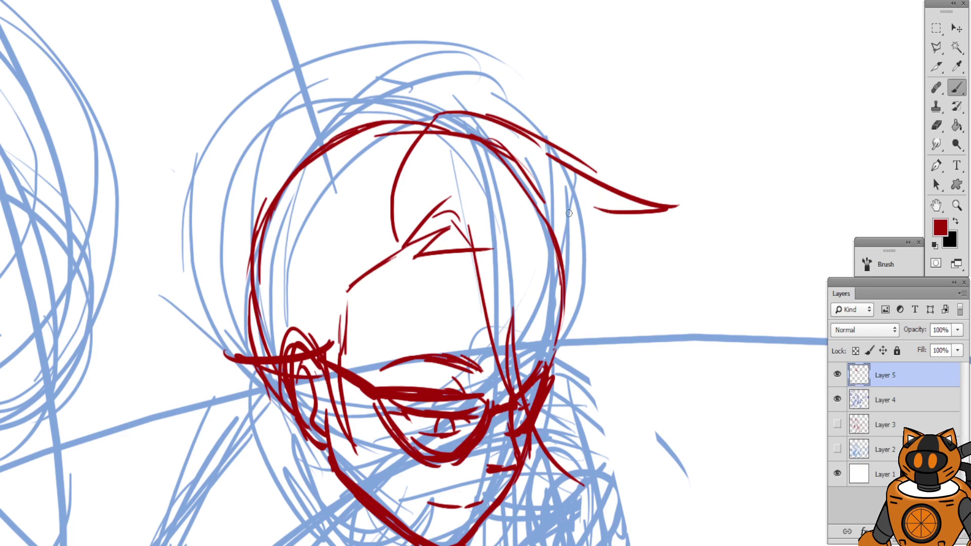
pyautogui.moveTo(567, 177)
pyautogui.mouseDown()
pyautogui.moveTo(599, 303)
pyautogui.moveTo(592, 399)
pyautogui.moveTo(662, 493)
pyautogui.mouseUp()
pyautogui.moveTo(563, 420); pyautogui.dragTo(602, 506)
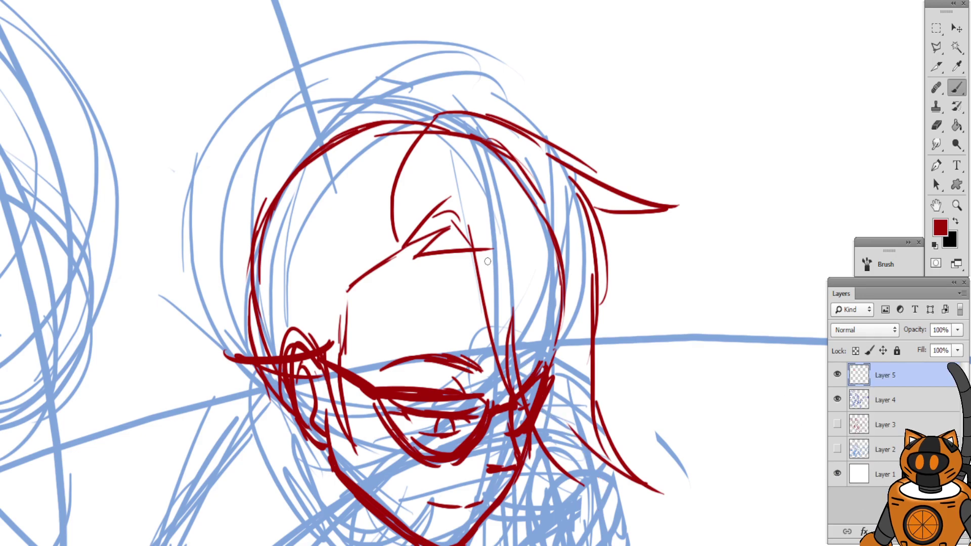
pyautogui.moveTo(527, 364); pyautogui.dragTo(517, 282)
pyautogui.moveTo(526, 346); pyautogui.dragTo(635, 439)
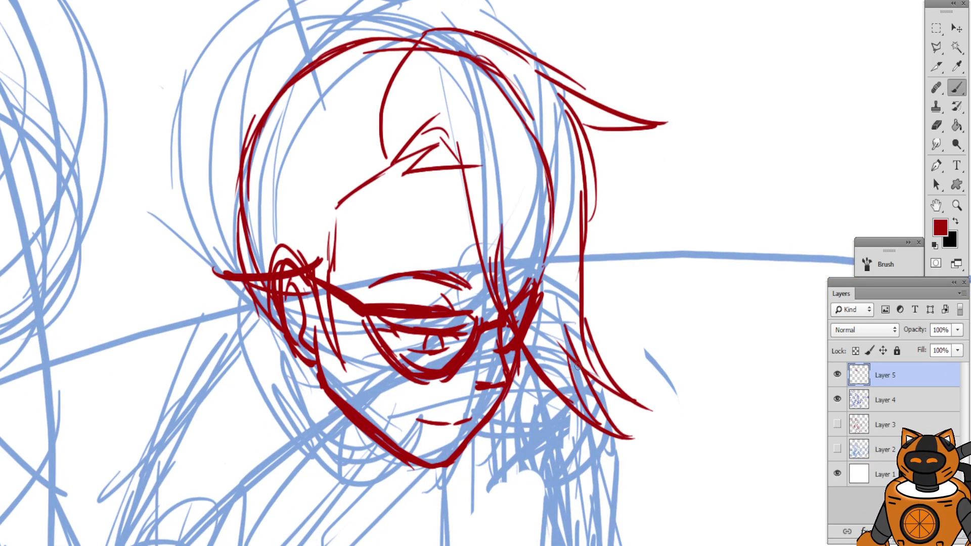
pyautogui.moveTo(370, 203)
pyautogui.mouseDown()
pyautogui.moveTo(369, 253)
pyautogui.moveTo(387, 327)
pyautogui.moveTo(379, 323)
pyautogui.mouseUp()
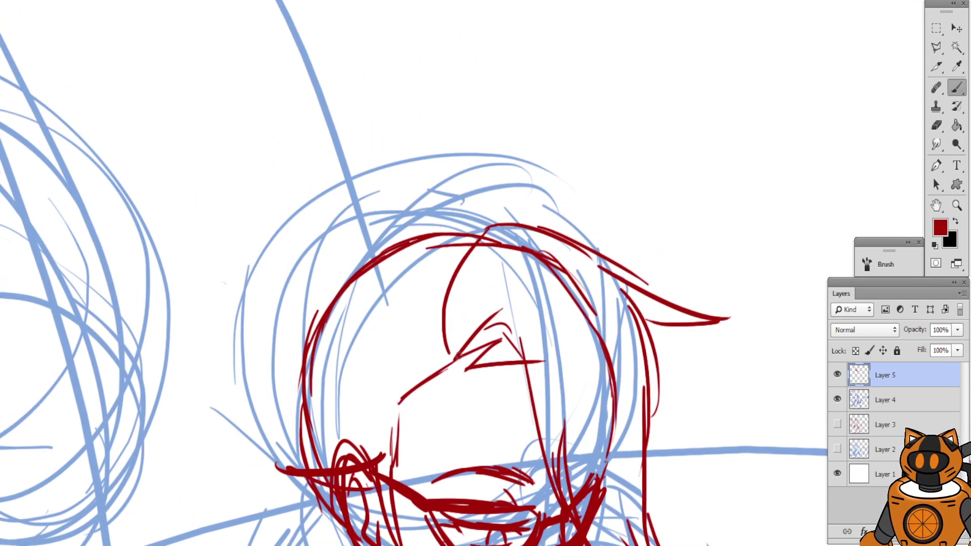
pyautogui.moveTo(449, 358)
pyautogui.mouseDown()
pyautogui.moveTo(333, 281)
pyautogui.moveTo(588, 77)
pyautogui.moveTo(443, 191)
pyautogui.mouseUp()
pyautogui.hotkey('ctrl', 'z')
pyautogui.moveTo(586, 75); pyautogui.dragTo(420, 225)
pyautogui.moveTo(499, 125); pyautogui.dragTo(407, 287)
pyautogui.hotkey('ctrl', 'z')
pyautogui.hotkey('ctrl', 'z')
pyautogui.hotkey('ctrl', 'z')
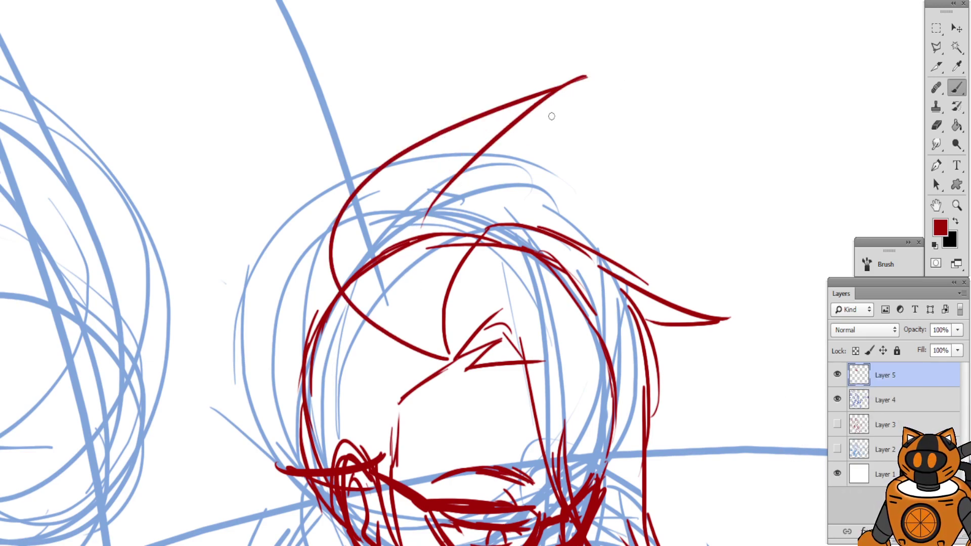
pyautogui.moveTo(449, 357)
pyautogui.mouseDown()
pyautogui.moveTo(408, 319)
pyautogui.moveTo(589, 15)
pyautogui.mouseUp()
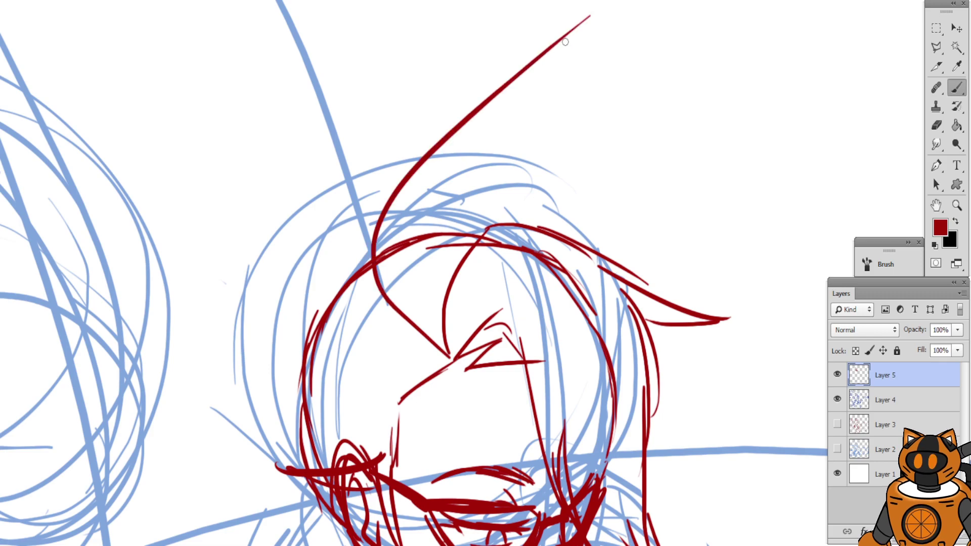
pyautogui.hotkey('ctrl', 'z')
pyautogui.hotkey('ctrl', 'z')
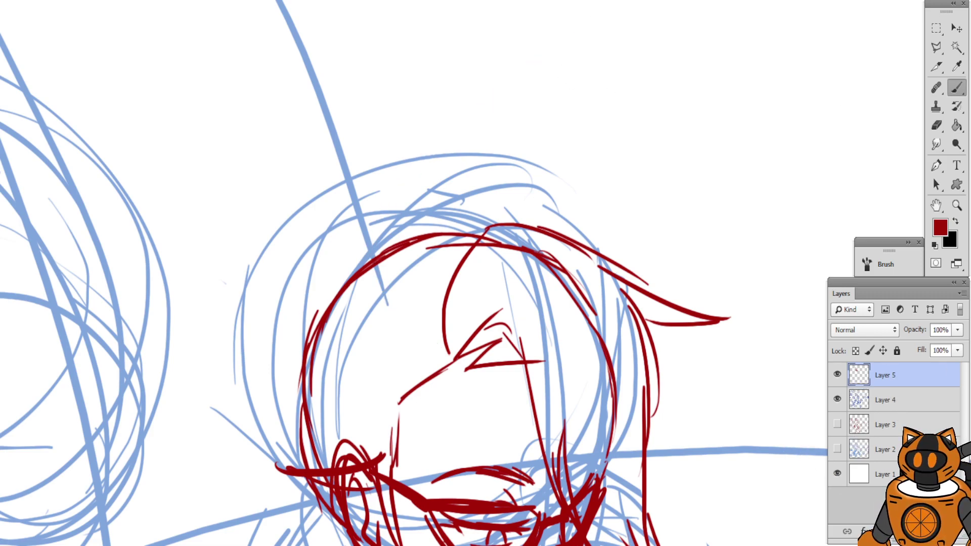
# Draw a large hair lock curving from the forehead hairline up above the crown to a pointed tip, with its underside sweeping back
pyautogui.moveTo(436, 357)
pyautogui.mouseDown()
pyautogui.moveTo(392, 328)
pyautogui.moveTo(448, 146)
pyautogui.moveTo(509, 90)
pyautogui.mouseUp()
pyautogui.moveTo(457, 116)
pyautogui.mouseDown()
pyautogui.moveTo(733, 22)
pyautogui.moveTo(574, 152)
pyautogui.mouseUp()
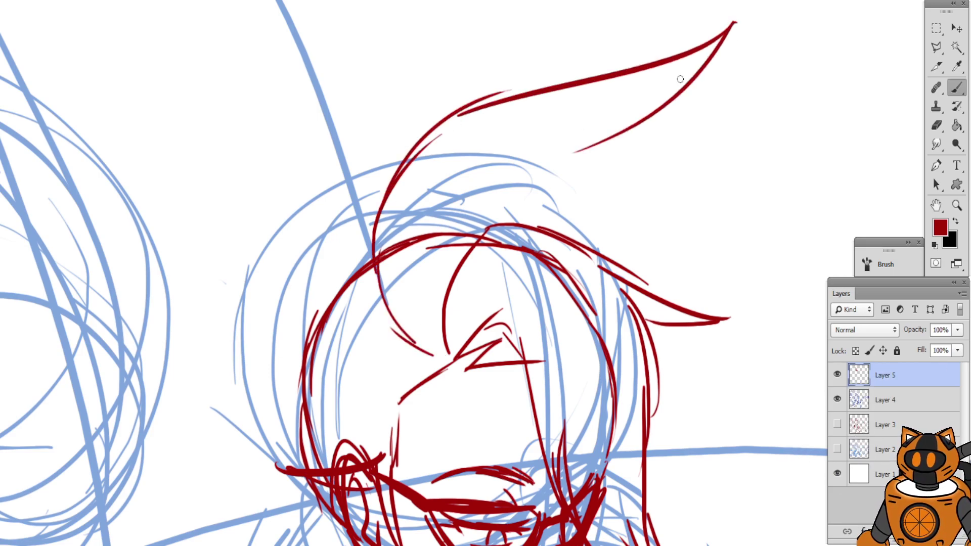
pyautogui.moveTo(675, 92); pyautogui.dragTo(475, 200)
pyautogui.moveTo(498, 178); pyautogui.dragTo(444, 264)
pyautogui.hotkey('ctrl', 'z')
pyautogui.hotkey('ctrl', 'z')
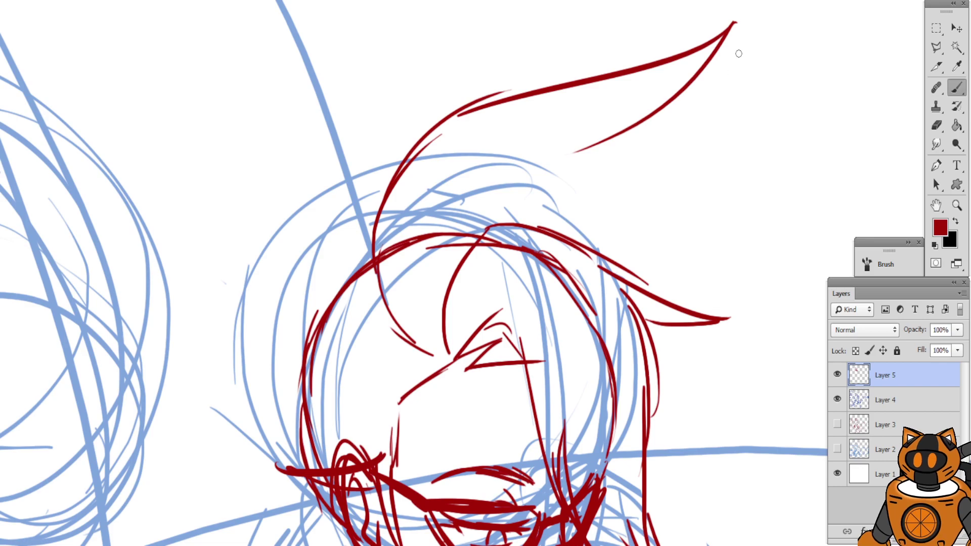
pyautogui.hotkey('ctrl', 'z')
pyautogui.moveTo(728, 26)
pyautogui.mouseDown()
pyautogui.moveTo(475, 162)
pyautogui.moveTo(444, 210)
pyautogui.mouseUp()
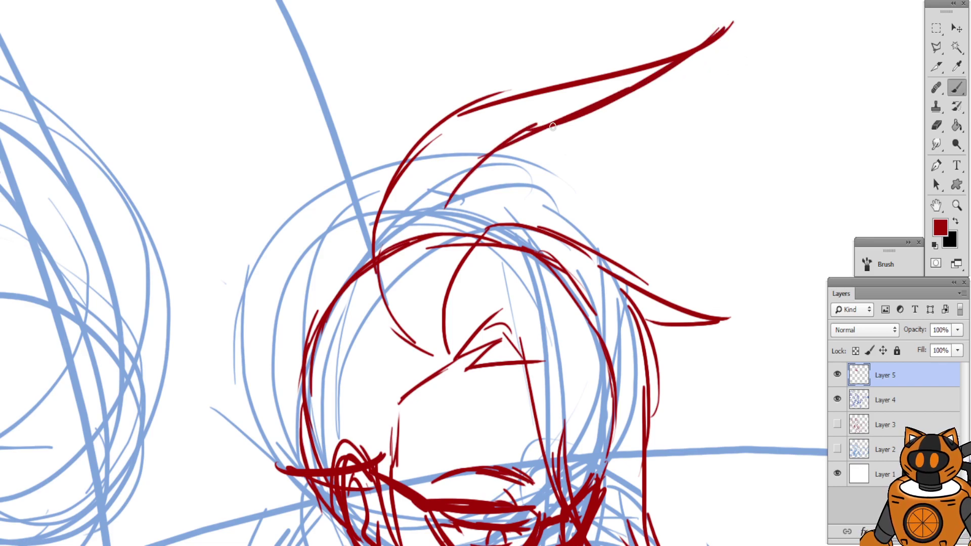
# Rework the lower underside of the tall lock so it curves back down to its root at the hairline
pyautogui.hotkey('ctrl', 'alt', 'z')
pyautogui.hotkey('ctrl', 'alt', 'z')
pyautogui.moveTo(642, 87); pyautogui.dragTo(474, 164)
pyautogui.hotkey('ctrl', 'alt', 'z')
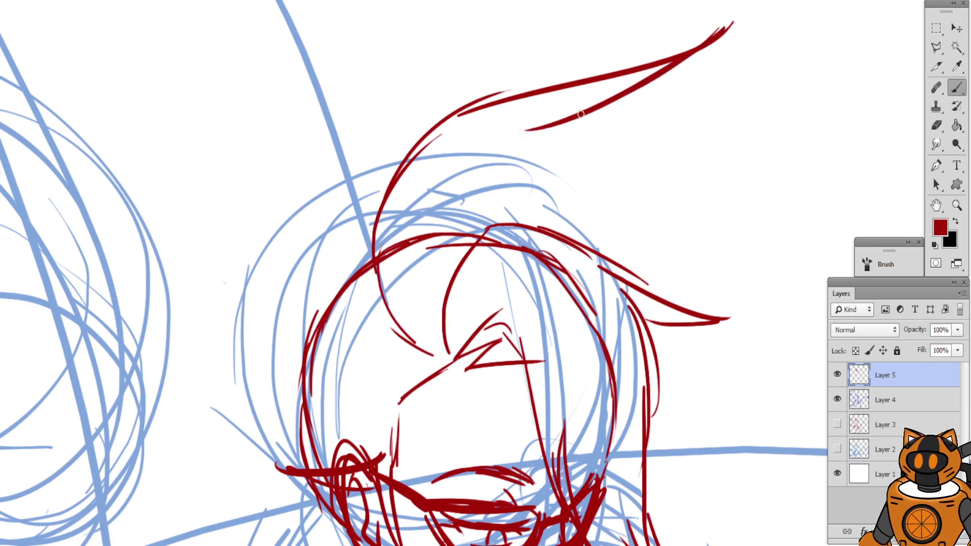
pyautogui.moveTo(582, 114)
pyautogui.mouseDown()
pyautogui.moveTo(421, 235)
pyautogui.moveTo(427, 298)
pyautogui.mouseUp()
pyautogui.moveTo(487, 160)
pyautogui.mouseDown()
pyautogui.moveTo(438, 306)
pyautogui.moveTo(443, 326)
pyautogui.mouseUp()
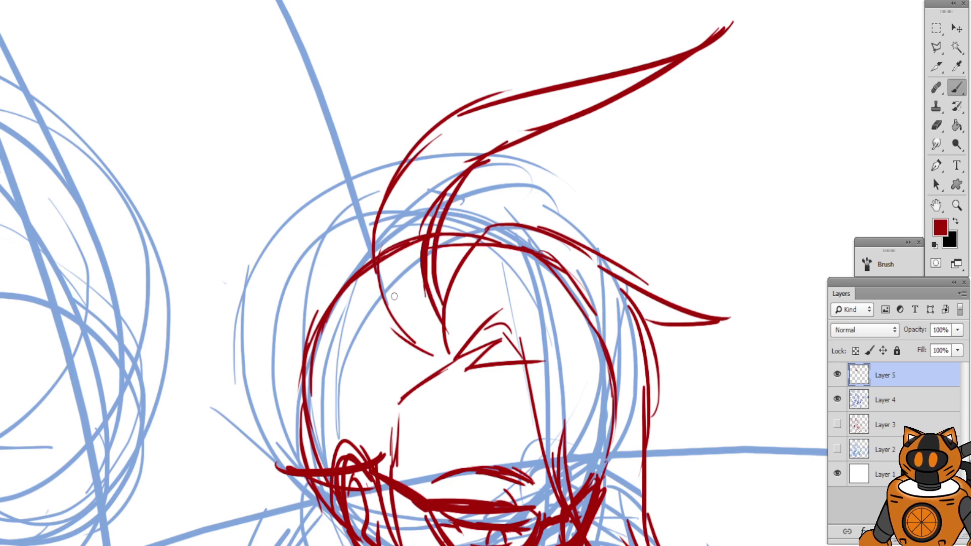
pyautogui.moveTo(381, 301); pyautogui.dragTo(447, 368)
pyautogui.moveTo(471, 113); pyautogui.dragTo(450, 101)
pyautogui.moveTo(450, 156); pyautogui.dragTo(394, 130)
pyautogui.hotkey('ctrl', 'alt', 'z')
pyautogui.hotkey('ctrl', 'alt', 'z')
pyautogui.hotkey('ctrl', 'alt', 'z')
pyautogui.hotkey('ctrl', 'alt', 'z')
# Draw layered strands along the tall lock's inner edge, converging at its root on the hairline
pyautogui.moveTo(470, 120)
pyautogui.mouseDown()
pyautogui.moveTo(363, 276)
pyautogui.moveTo(398, 344)
pyautogui.mouseUp()
pyautogui.hotkey('ctrl', 'alt', 'z')
pyautogui.moveTo(450, 142); pyautogui.dragTo(400, 344)
pyautogui.moveTo(392, 206); pyautogui.dragTo(395, 336)
pyautogui.moveTo(383, 289); pyautogui.dragTo(389, 333)
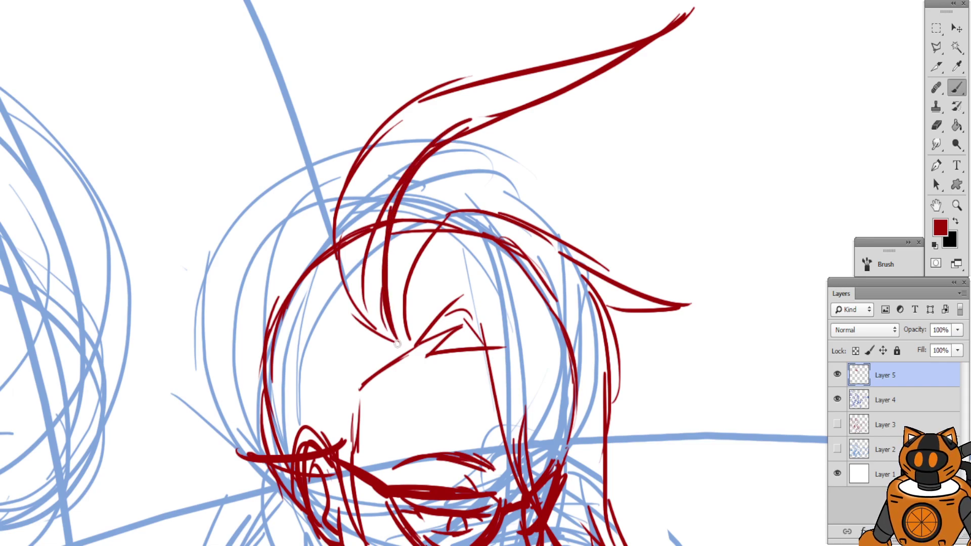
pyautogui.moveTo(384, 238); pyautogui.dragTo(414, 352)
pyautogui.moveTo(342, 219)
pyautogui.mouseDown()
pyautogui.moveTo(432, 160)
pyautogui.moveTo(390, 174)
pyautogui.moveTo(408, 168)
pyautogui.mouseUp()
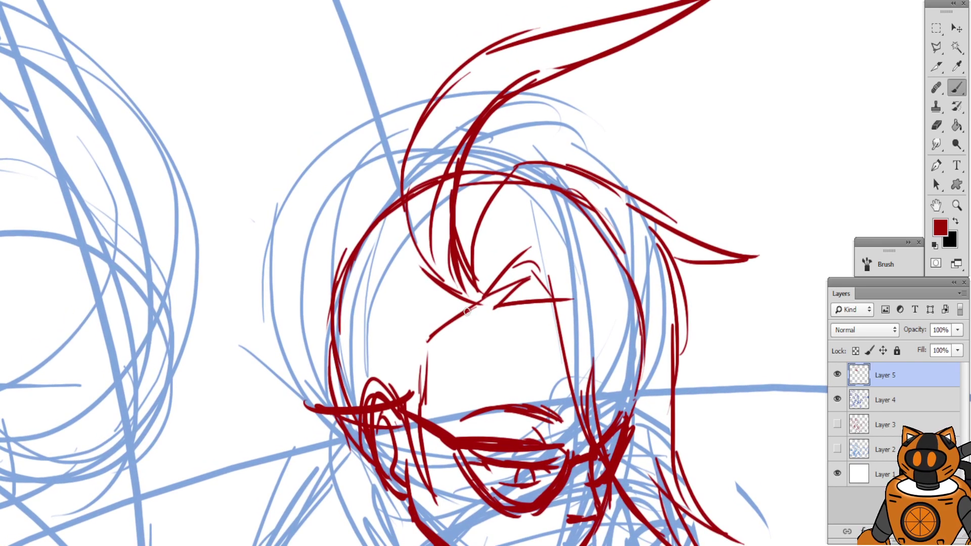
pyautogui.moveTo(371, 278); pyautogui.dragTo(462, 314)
pyautogui.moveTo(370, 277); pyautogui.dragTo(440, 328)
pyautogui.moveTo(359, 247)
pyautogui.mouseDown()
pyautogui.moveTo(344, 176)
pyautogui.moveTo(318, 272)
pyautogui.mouseUp()
pyautogui.hotkey('ctrl', 'z')
pyautogui.hotkey('ctrl', 'alt', 'z')
pyautogui.hotkey('ctrl', 'alt', 'z')
pyautogui.hotkey('ctrl', 'alt', 'z')
pyautogui.hotkey('ctrl', 'alt', 'z')
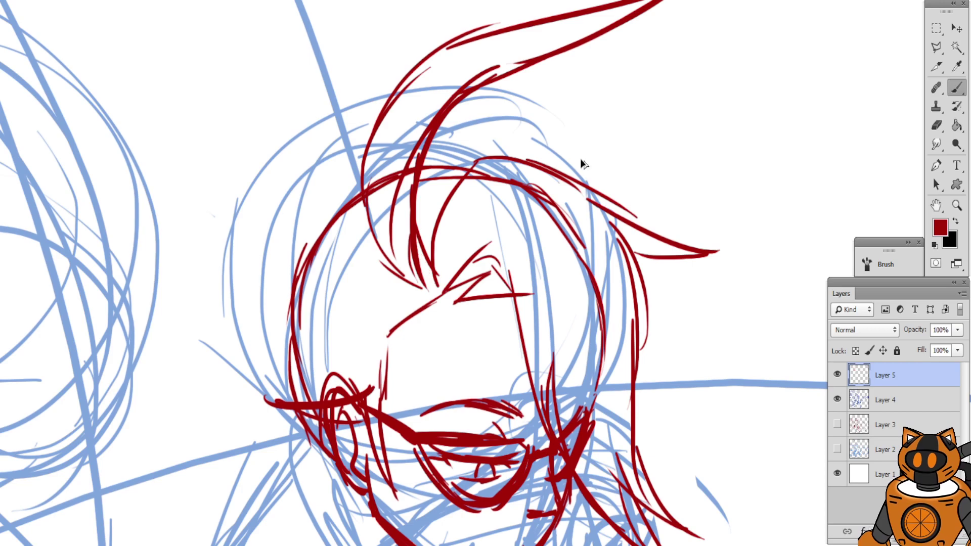
# Erase most of the tall hair lock above the crown, keeping its strands near the hairline root
pyautogui.moveTo(604, 135); pyautogui.dragTo(544, 216)
pyautogui.click(939, 127)
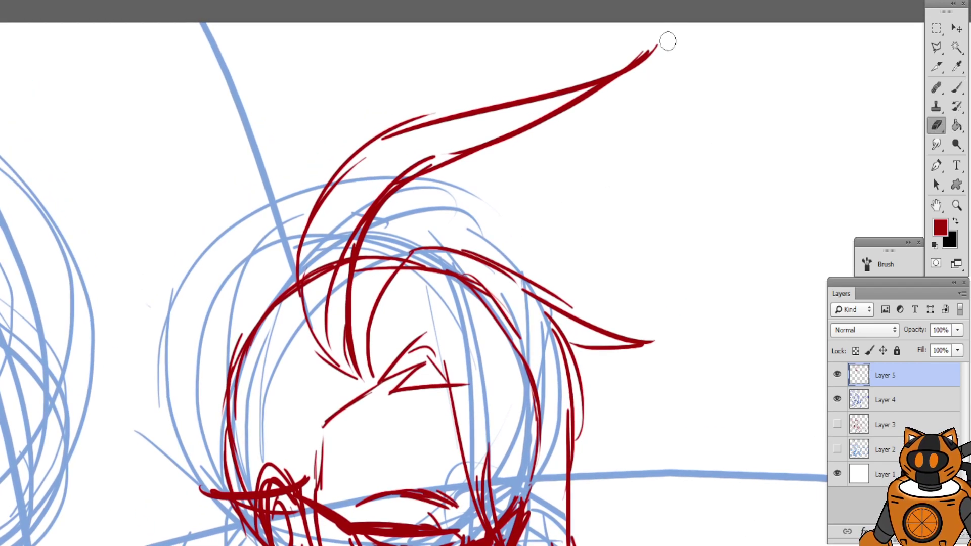
pyautogui.moveTo(665, 39)
pyautogui.mouseDown()
pyautogui.moveTo(376, 216)
pyautogui.moveTo(449, 128)
pyautogui.moveTo(291, 192)
pyautogui.moveTo(308, 209)
pyautogui.moveTo(290, 264)
pyautogui.mouseUp()
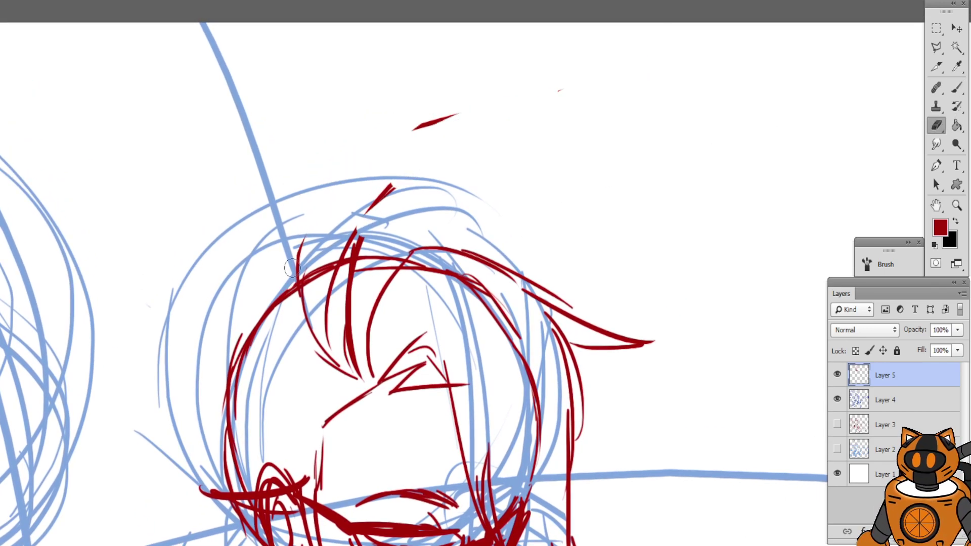
pyautogui.moveTo(495, 98); pyautogui.dragTo(372, 207)
pyautogui.moveTo(407, 138); pyautogui.dragTo(359, 264)
# Brush new short strands rising from the hairline root toward the crown
pyautogui.click(956, 88)
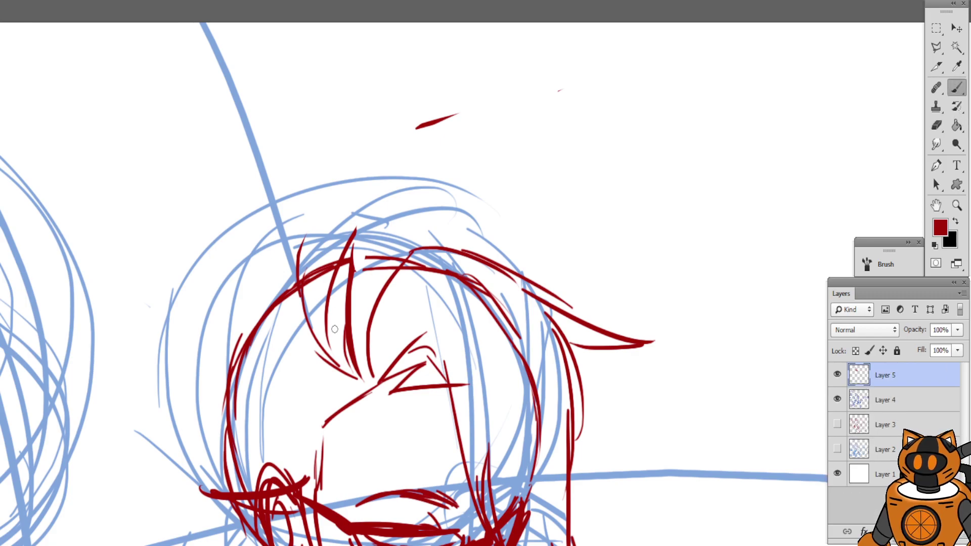
pyautogui.moveTo(350, 358); pyautogui.dragTo(311, 251)
pyautogui.moveTo(325, 305); pyautogui.dragTo(372, 181)
pyautogui.hotkey('ctrl', 'z')
pyautogui.moveTo(347, 362); pyautogui.dragTo(327, 225)
pyautogui.moveTo(325, 264)
pyautogui.mouseDown()
pyautogui.moveTo(443, 150)
pyautogui.moveTo(655, 71)
pyautogui.mouseUp()
pyautogui.hotkey('ctrl', 'z')
pyautogui.moveTo(328, 298); pyautogui.dragTo(516, 134)
pyautogui.hotkey('ctrl', 'z')
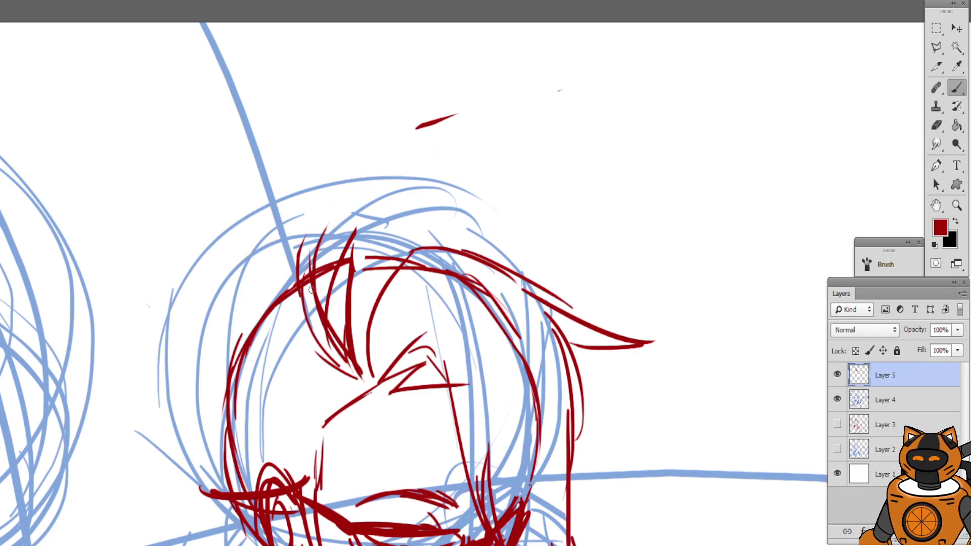
# Draw the tall hair lock's upper edge, rising from the hairline root and sweeping across to a pointed tip
pyautogui.moveTo(301, 275); pyautogui.dragTo(469, 119)
pyautogui.moveTo(450, 134); pyautogui.dragTo(601, 129)
pyautogui.moveTo(542, 126)
pyautogui.mouseDown()
pyautogui.moveTo(662, 89)
pyautogui.moveTo(568, 185)
pyautogui.mouseUp()
pyautogui.click(632, 115)
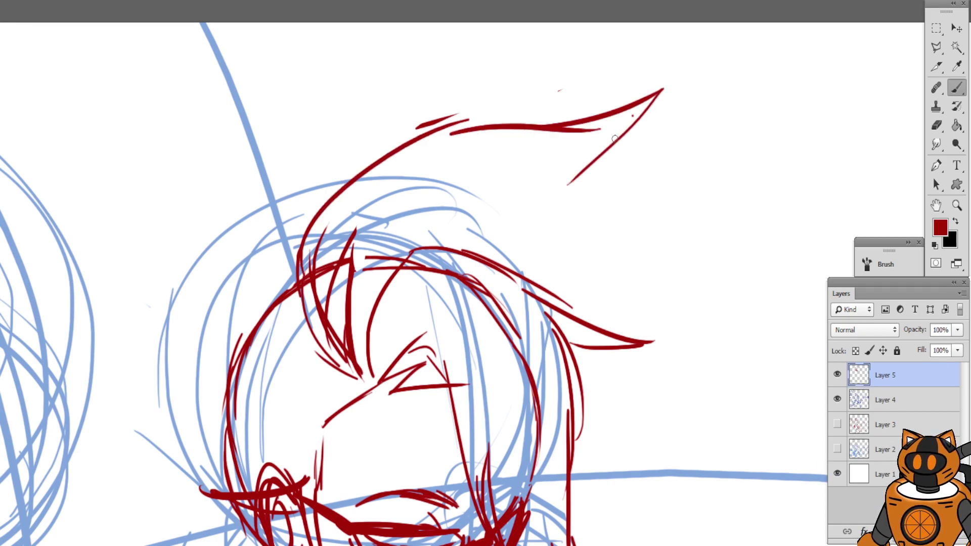
# Draw the tall lock's underside, curving from the pointed tip back above the crown
pyautogui.moveTo(615, 139); pyautogui.dragTo(480, 201)
pyautogui.hotkey('ctrl', 'z')
pyautogui.moveTo(651, 90); pyautogui.dragTo(499, 180)
pyautogui.moveTo(559, 162)
pyautogui.mouseDown()
pyautogui.moveTo(412, 181)
pyautogui.moveTo(447, 193)
pyautogui.moveTo(388, 202)
pyautogui.mouseUp()
# Draw layered strands from the lock's underside down to the hairline root and reinforce its back edge
pyautogui.moveTo(397, 192); pyautogui.dragTo(361, 298)
pyautogui.moveTo(379, 233); pyautogui.dragTo(374, 369)
pyautogui.moveTo(361, 253); pyautogui.dragTo(367, 365)
pyautogui.moveTo(393, 193); pyautogui.dragTo(347, 303)
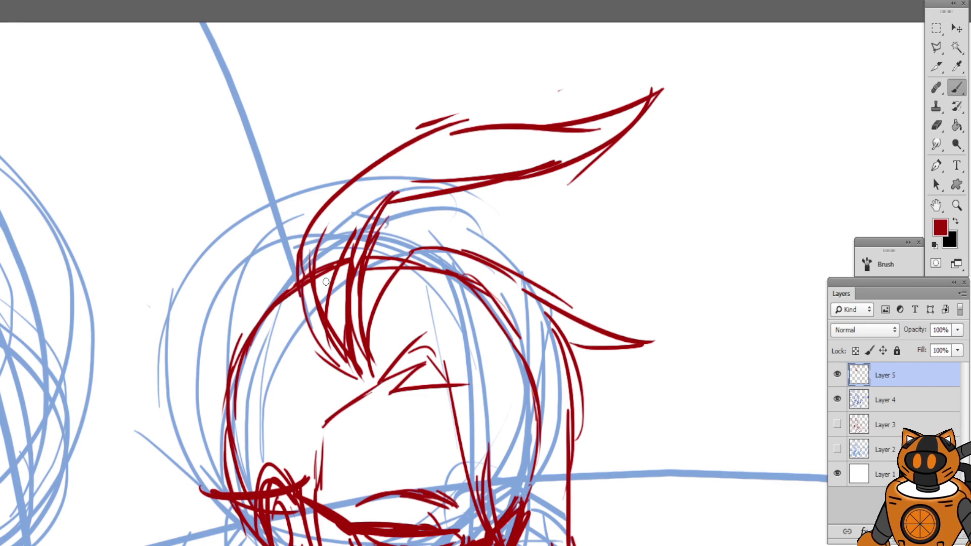
pyautogui.moveTo(342, 169); pyautogui.dragTo(304, 276)
# Erase the tall lock's back edge near the crown and redraw it curving more tightly into the hairline root
pyautogui.press('s')
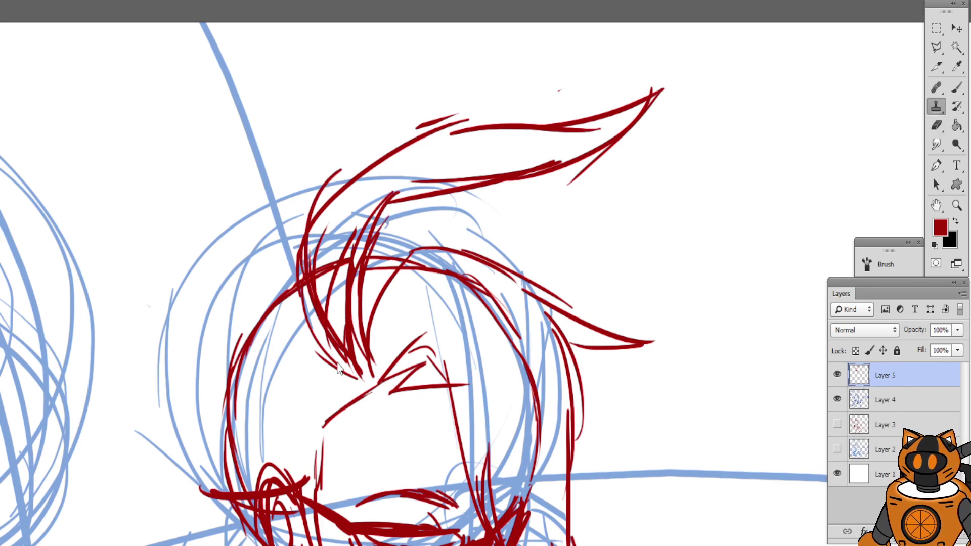
pyautogui.click(936, 125)
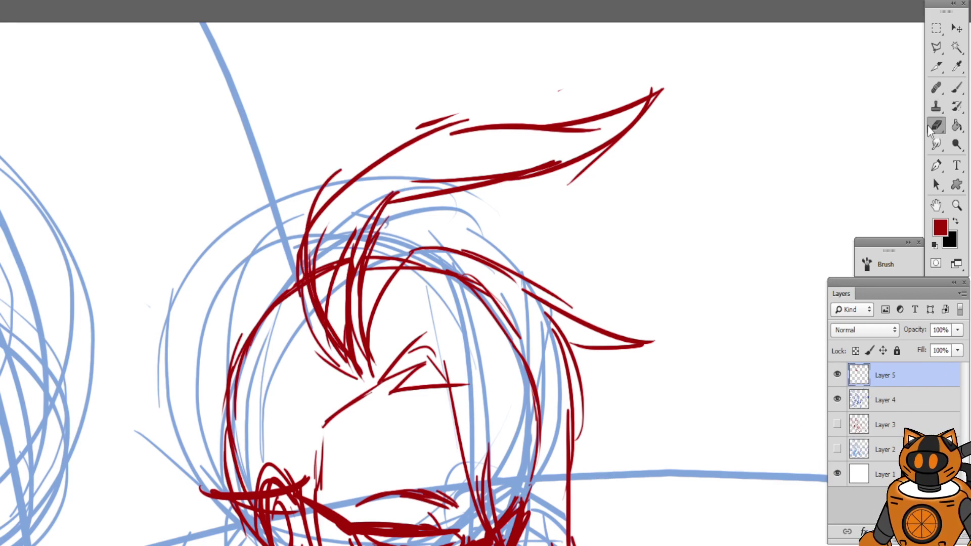
pyautogui.moveTo(360, 189)
pyautogui.mouseDown()
pyautogui.moveTo(319, 357)
pyautogui.moveTo(332, 161)
pyautogui.moveTo(308, 255)
pyautogui.moveTo(310, 332)
pyautogui.mouseUp()
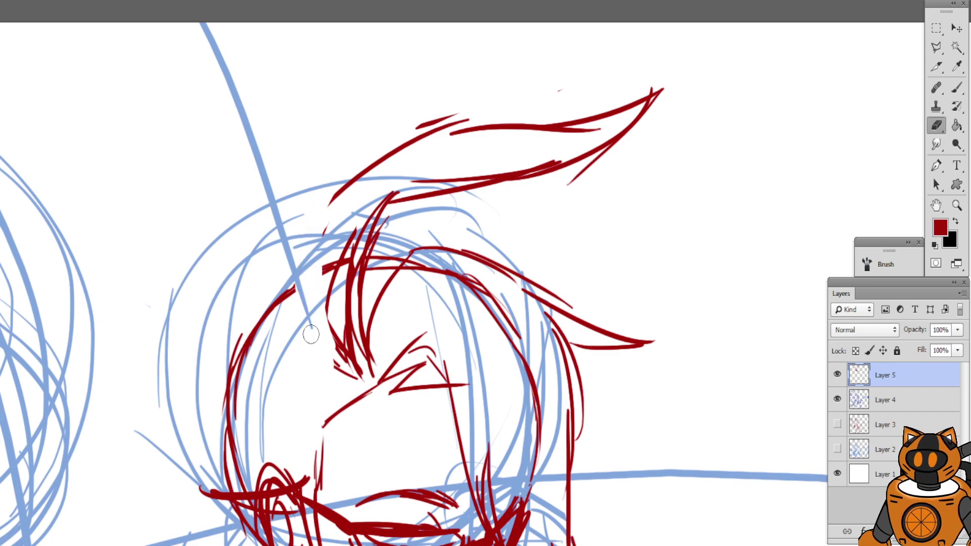
pyautogui.click(957, 87)
pyautogui.moveTo(353, 184)
pyautogui.mouseDown()
pyautogui.moveTo(323, 319)
pyautogui.moveTo(346, 359)
pyautogui.mouseUp()
pyautogui.moveTo(291, 257); pyautogui.dragTo(347, 363)
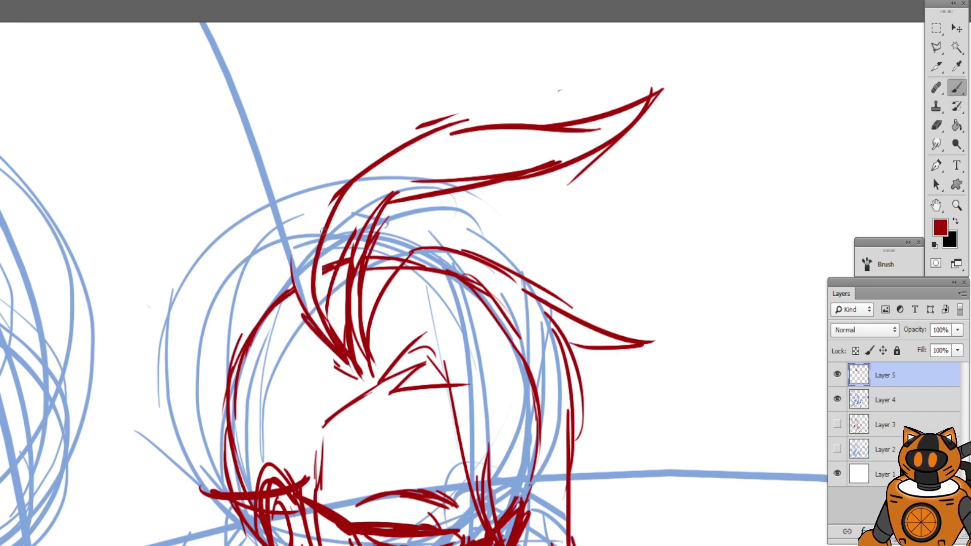
pyautogui.moveTo(359, 245); pyautogui.dragTo(357, 342)
# Add strands fanning from the hairline root over the crown into the lower swept lock
pyautogui.press('space')
pyautogui.moveTo(411, 125)
pyautogui.mouseDown()
pyautogui.moveTo(494, 66)
pyautogui.moveTo(545, 8)
pyautogui.moveTo(507, 45)
pyautogui.mouseUp()
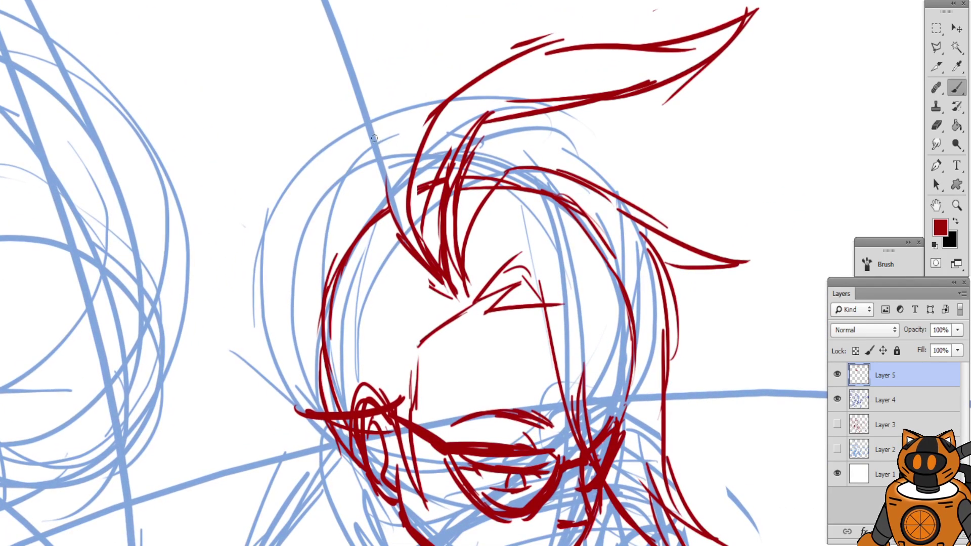
pyautogui.moveTo(450, 251)
pyautogui.mouseDown()
pyautogui.moveTo(507, 140)
pyautogui.moveTo(624, 181)
pyautogui.mouseUp()
pyautogui.hotkey('ctrl', 'z')
pyautogui.moveTo(455, 223); pyautogui.dragTo(524, 130)
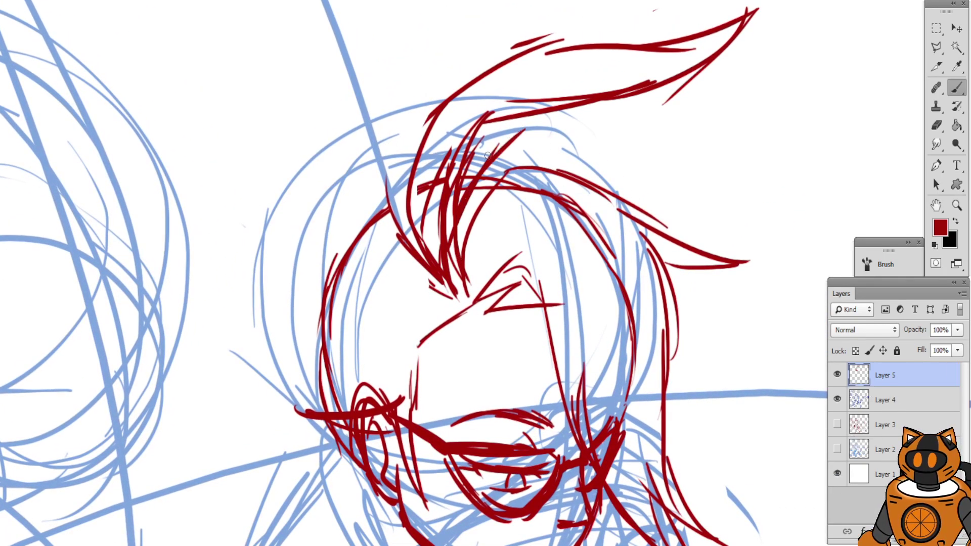
pyautogui.moveTo(471, 194); pyautogui.dragTo(665, 227)
pyautogui.moveTo(568, 167); pyautogui.dragTo(700, 243)
# Draw the hair's outer contour from the hairline root around the back of the skull toward the ear
pyautogui.press('space')
pyautogui.moveTo(469, 145)
pyautogui.mouseDown()
pyautogui.moveTo(494, 133)
pyautogui.moveTo(590, 161)
pyautogui.mouseUp()
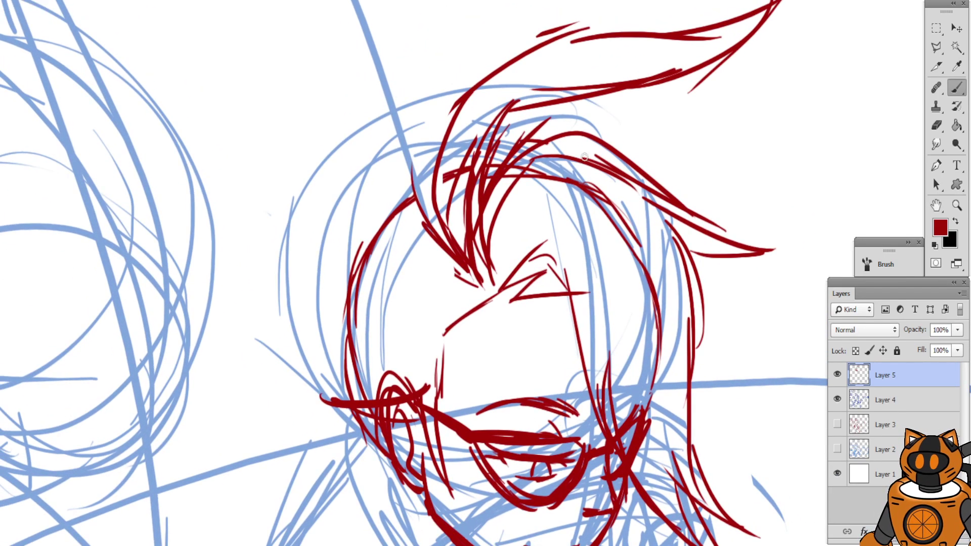
pyautogui.moveTo(365, 117); pyautogui.dragTo(388, 90)
pyautogui.moveTo(459, 149); pyautogui.dragTo(306, 290)
pyautogui.moveTo(346, 228); pyautogui.dragTo(319, 326)
pyautogui.hotkey('ctrl', 'alt', 'z')
pyautogui.hotkey('ctrl', 'alt', 'z')
pyautogui.moveTo(457, 150); pyautogui.dragTo(354, 331)
pyautogui.moveTo(374, 271); pyautogui.dragTo(399, 367)
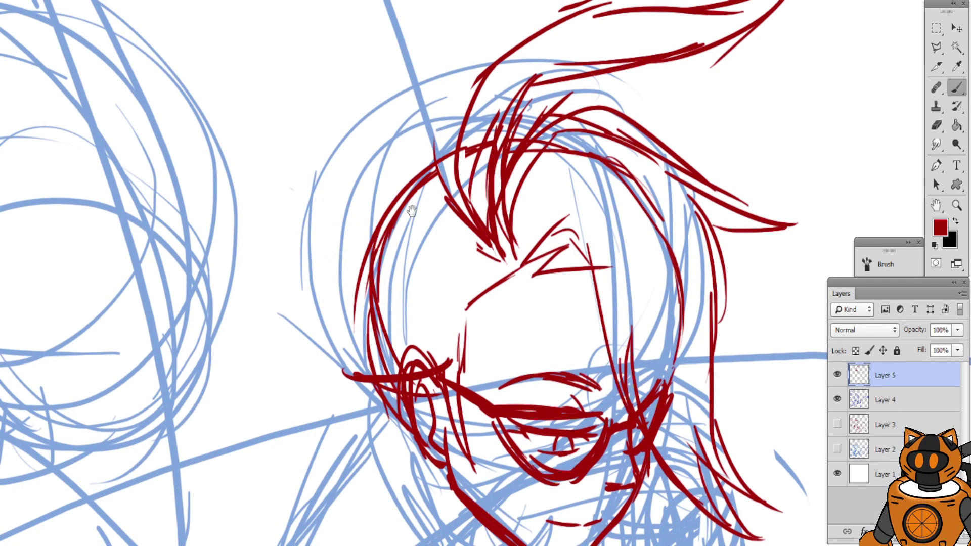
# Draw the hairline at the temple with a pointed notch and a sideburn edge running down to the ear
pyautogui.scroll(-5, 471, 178)
pyautogui.moveTo(416, 140)
pyautogui.mouseDown()
pyautogui.moveTo(475, 185)
pyautogui.moveTo(410, 231)
pyautogui.mouseUp()
pyautogui.scroll(-1, 466, 180)
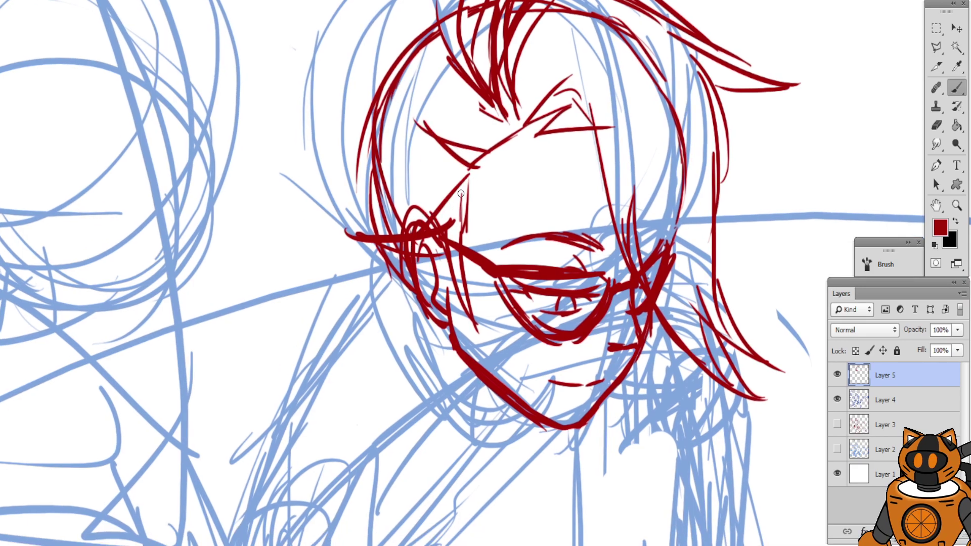
pyautogui.hotkey('ctrl', 'z')
pyautogui.moveTo(470, 170); pyautogui.dragTo(409, 231)
pyautogui.moveTo(439, 234); pyautogui.dragTo(462, 236)
pyautogui.moveTo(417, 145)
pyautogui.mouseDown()
pyautogui.moveTo(389, 117)
pyautogui.moveTo(378, 121)
pyautogui.moveTo(390, 175)
pyautogui.moveTo(495, 176)
pyautogui.mouseUp()
# Add short combed-back strands to the side hair between the temple and the back of the skull
pyautogui.hotkey('ctrl', '-')
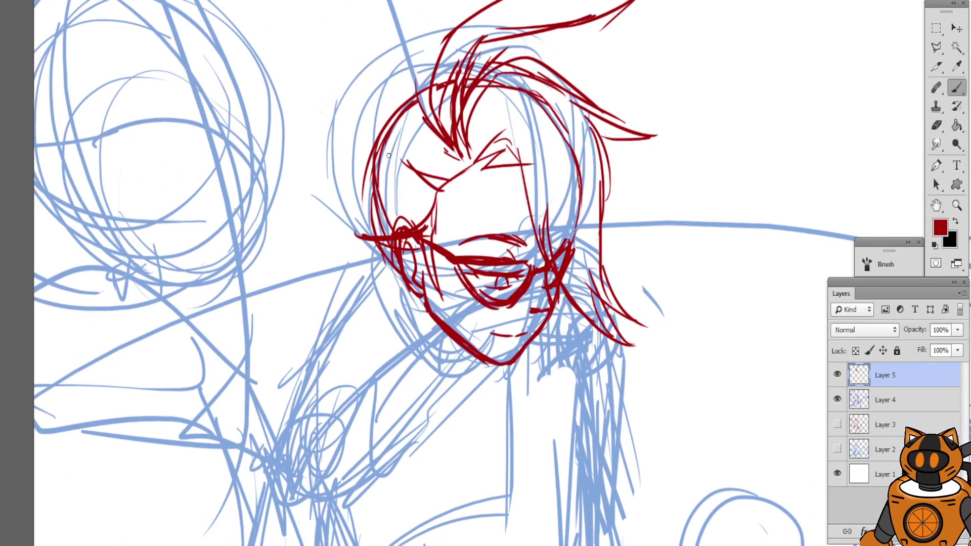
pyautogui.moveTo(400, 141); pyautogui.dragTo(434, 146)
pyautogui.moveTo(378, 180); pyautogui.dragTo(418, 208)
pyautogui.moveTo(381, 195); pyautogui.dragTo(412, 217)
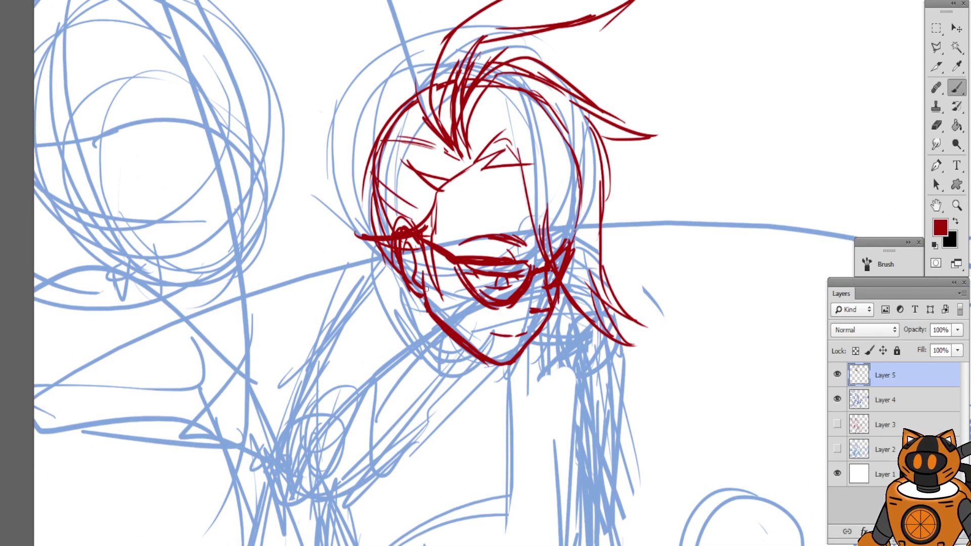
# Draw the near shirt collar's edge from behind the ear to below the chin, with a notch and front edge
pyautogui.moveTo(462, 236)
pyautogui.mouseDown()
pyautogui.moveTo(488, 143)
pyautogui.moveTo(462, 114)
pyautogui.mouseUp()
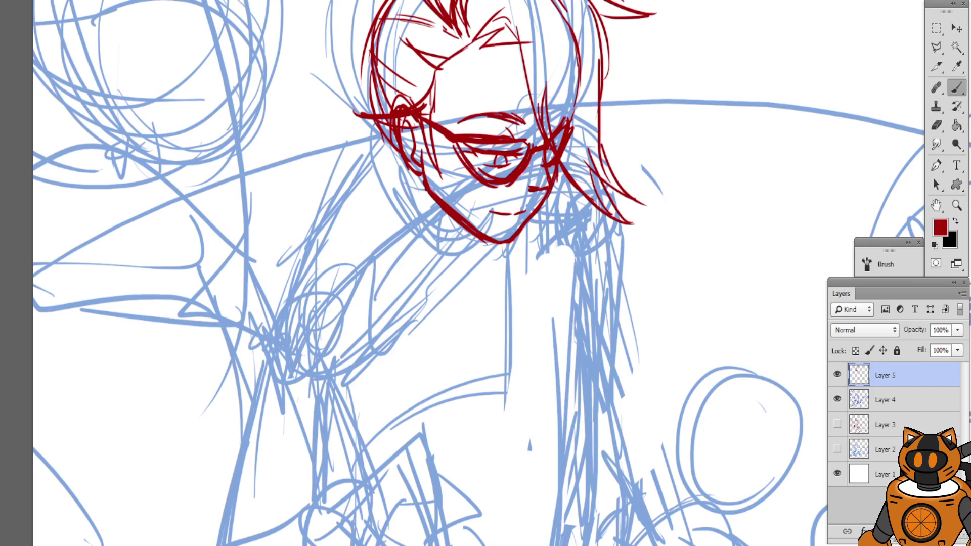
pyautogui.moveTo(434, 273); pyautogui.dragTo(462, 296)
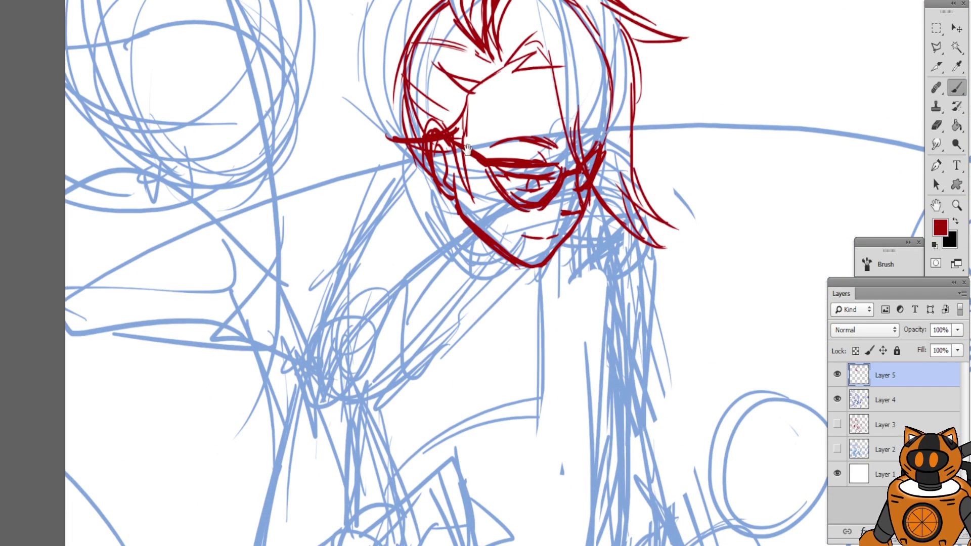
pyautogui.moveTo(467, 148)
pyautogui.mouseDown()
pyautogui.moveTo(424, 277)
pyautogui.moveTo(418, 208)
pyautogui.moveTo(418, 229)
pyautogui.moveTo(446, 184)
pyautogui.mouseUp()
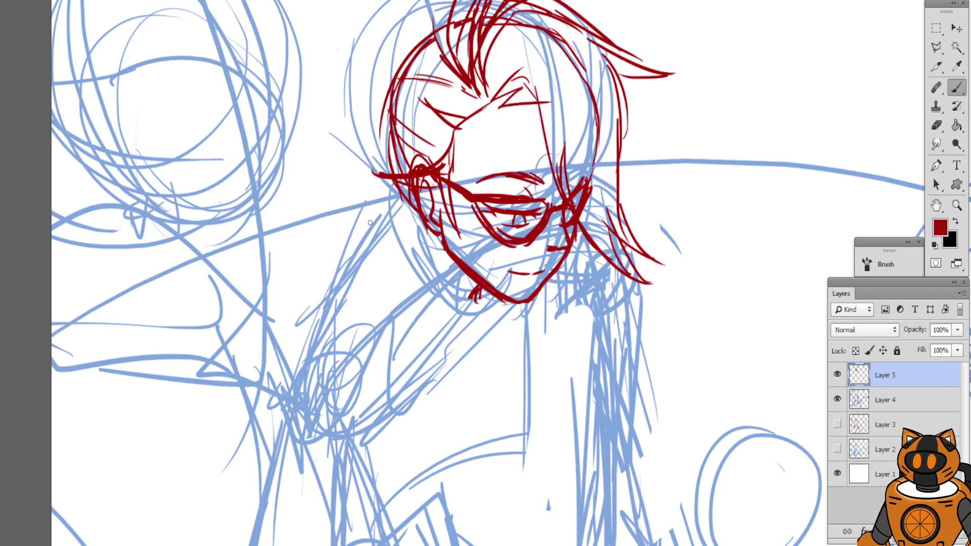
pyautogui.moveTo(379, 215)
pyautogui.mouseDown()
pyautogui.moveTo(381, 253)
pyautogui.moveTo(473, 316)
pyautogui.moveTo(502, 358)
pyautogui.mouseUp()
pyautogui.hotkey('ctrl', 'z')
pyautogui.moveTo(472, 316); pyautogui.dragTo(489, 332)
pyautogui.moveTo(458, 306)
pyautogui.mouseDown()
pyautogui.moveTo(472, 322)
pyautogui.moveTo(438, 389)
pyautogui.mouseUp()
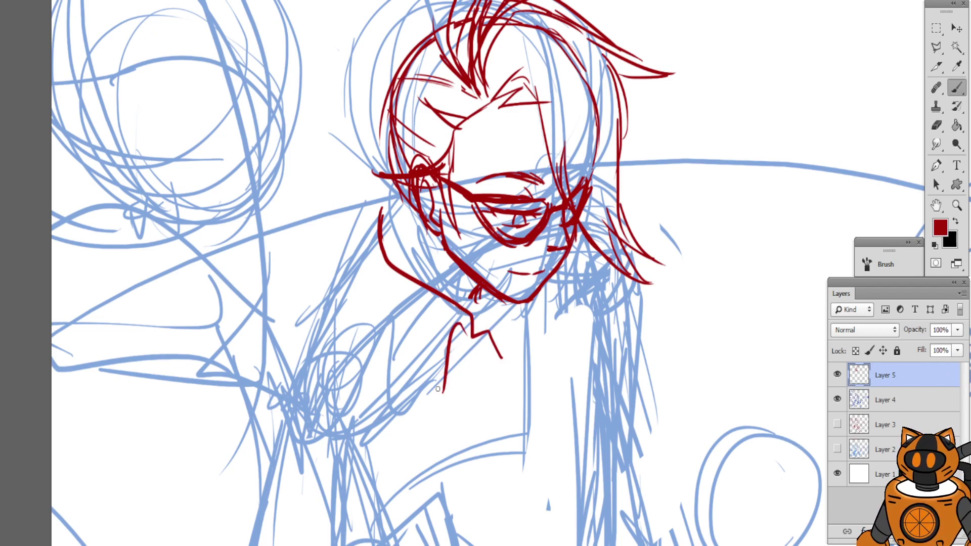
# Add a tighter inner line to the back of the collar and short strokes for its outer fold behind the neck
pyautogui.moveTo(407, 197)
pyautogui.mouseDown()
pyautogui.moveTo(384, 237)
pyautogui.moveTo(389, 247)
pyautogui.mouseUp()
pyautogui.hotkey('ctrl', 'z')
pyautogui.hotkey('ctrl', 'z')
pyautogui.moveTo(407, 198); pyautogui.dragTo(398, 268)
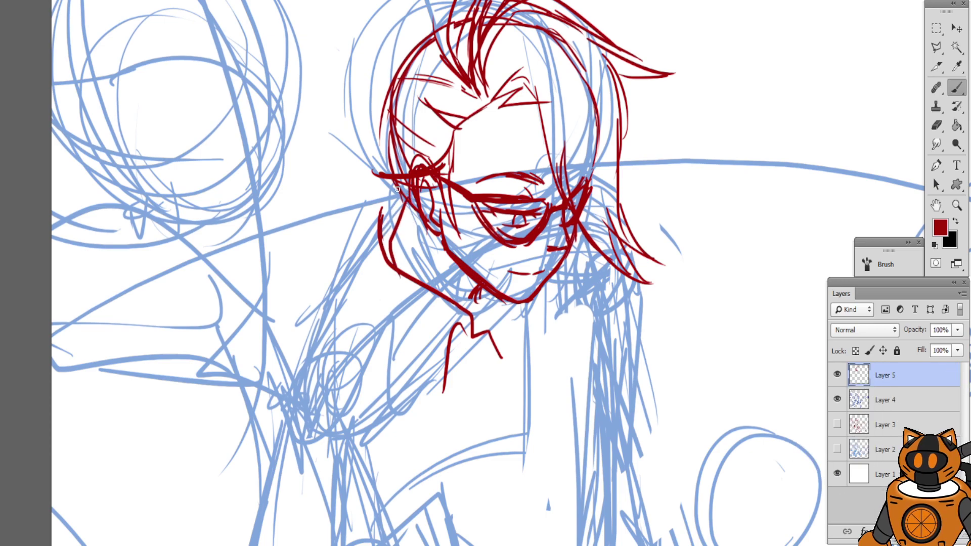
pyautogui.moveTo(398, 188); pyautogui.dragTo(361, 231)
pyautogui.moveTo(386, 193)
pyautogui.mouseDown()
pyautogui.moveTo(368, 226)
pyautogui.moveTo(382, 303)
pyautogui.mouseUp()
pyautogui.hotkey('ctrl', 'alt', 'z')
pyautogui.hotkey('ctrl', 'alt', 'z')
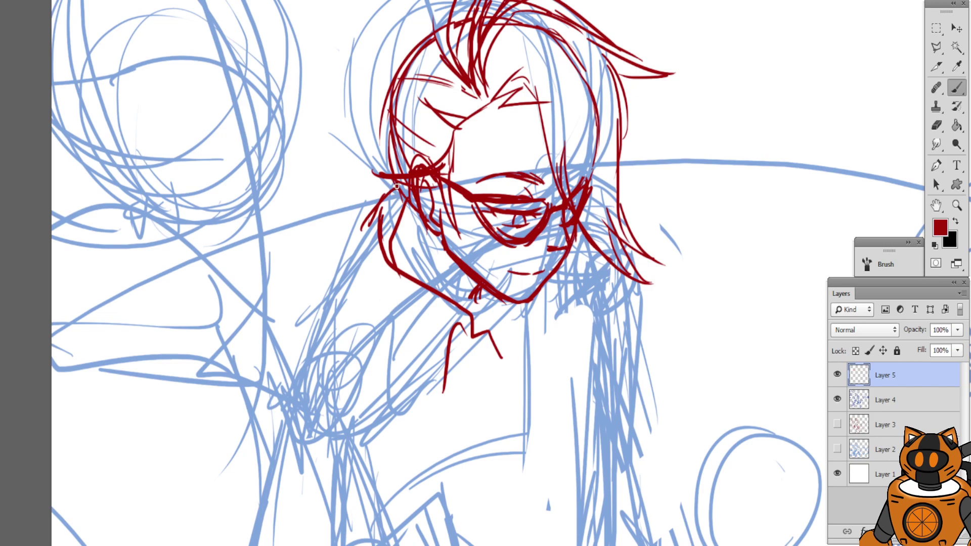
pyautogui.moveTo(397, 186); pyautogui.dragTo(374, 242)
pyautogui.hotkey('ctrl', 'z')
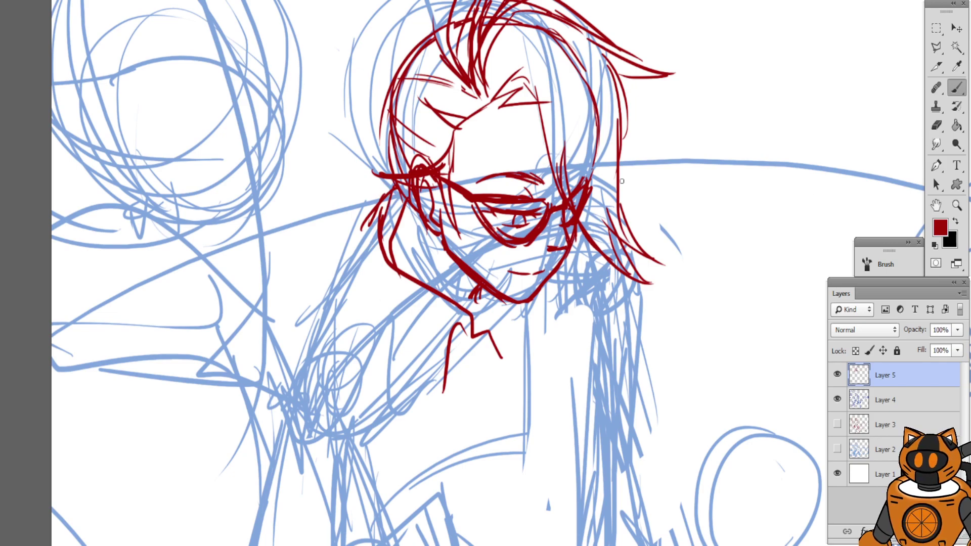
# Erase the surplus back collar line and draw the large near collar flap down to its point
pyautogui.click(936, 125)
pyautogui.moveTo(393, 196); pyautogui.dragTo(391, 265)
pyautogui.click(956, 87)
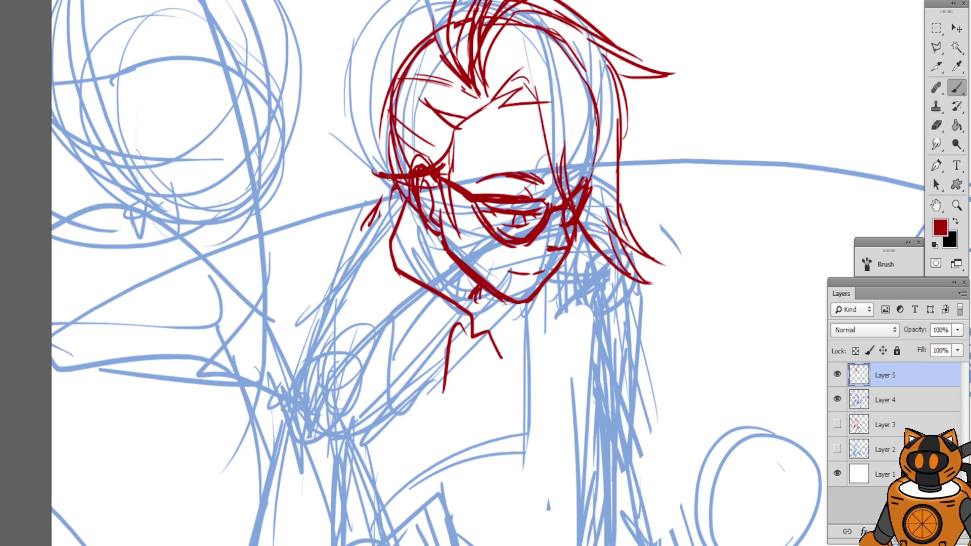
pyautogui.moveTo(397, 184)
pyautogui.mouseDown()
pyautogui.moveTo(372, 229)
pyautogui.moveTo(373, 274)
pyautogui.moveTo(404, 376)
pyautogui.moveTo(429, 414)
pyautogui.moveTo(458, 330)
pyautogui.mouseUp()
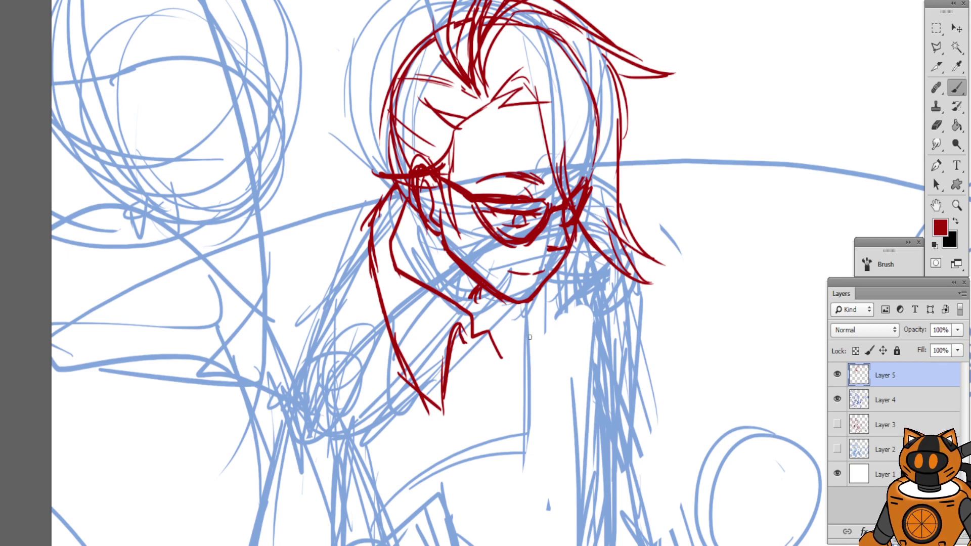
# Draw the triangular tie knot below the chin with a short line rising above it
pyautogui.moveTo(505, 388)
pyautogui.mouseDown()
pyautogui.moveTo(514, 343)
pyautogui.moveTo(555, 379)
pyautogui.moveTo(506, 398)
pyautogui.moveTo(518, 340)
pyautogui.moveTo(534, 389)
pyautogui.mouseUp()
pyautogui.hotkey('ctrl', 'alt', 'z')
pyautogui.hotkey('ctrl', 'alt', 'z')
pyautogui.hotkey('ctrl', 'z')
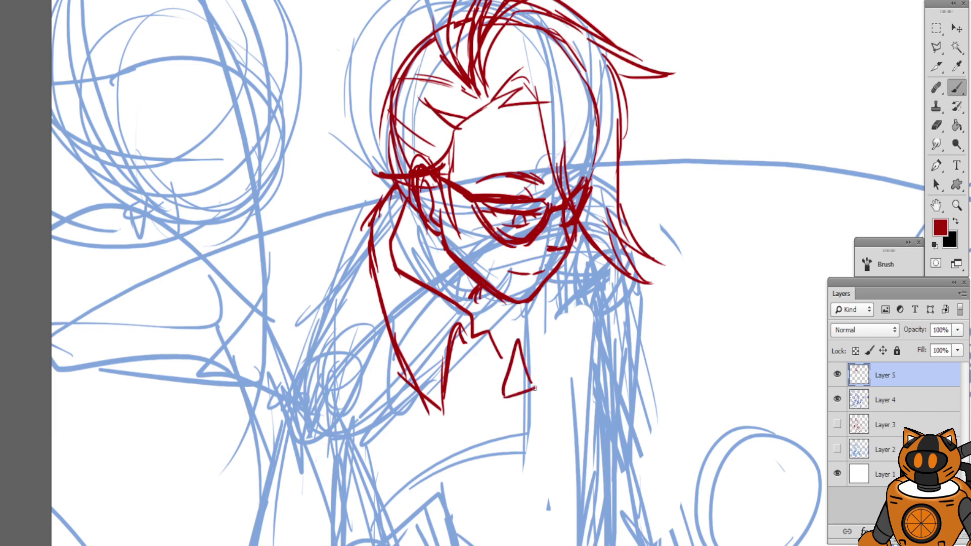
pyautogui.moveTo(515, 342); pyautogui.dragTo(514, 305)
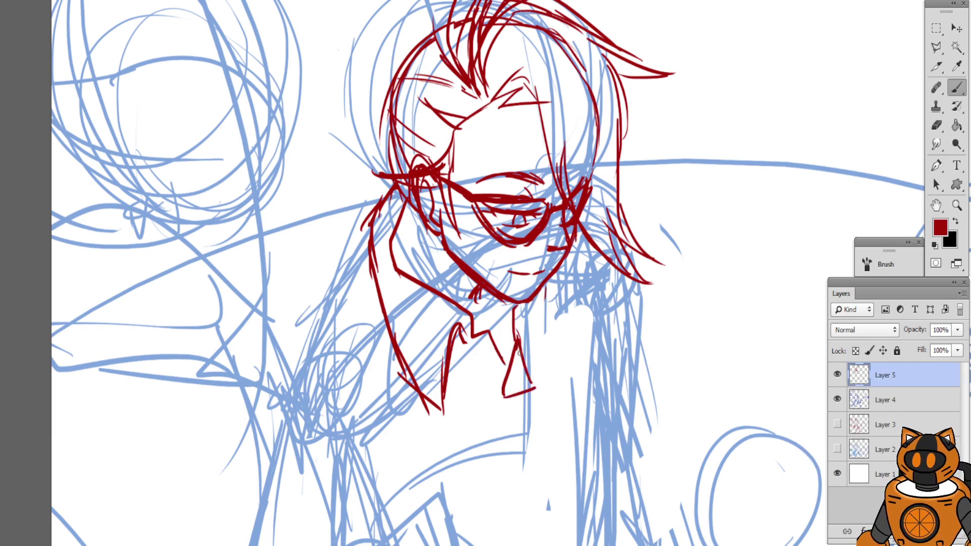
# Draw the far collar flap below the jaw and its short edge beside the tie knot
pyautogui.moveTo(549, 308)
pyautogui.mouseDown()
pyautogui.moveTo(569, 371)
pyautogui.moveTo(567, 265)
pyautogui.moveTo(578, 360)
pyautogui.mouseUp()
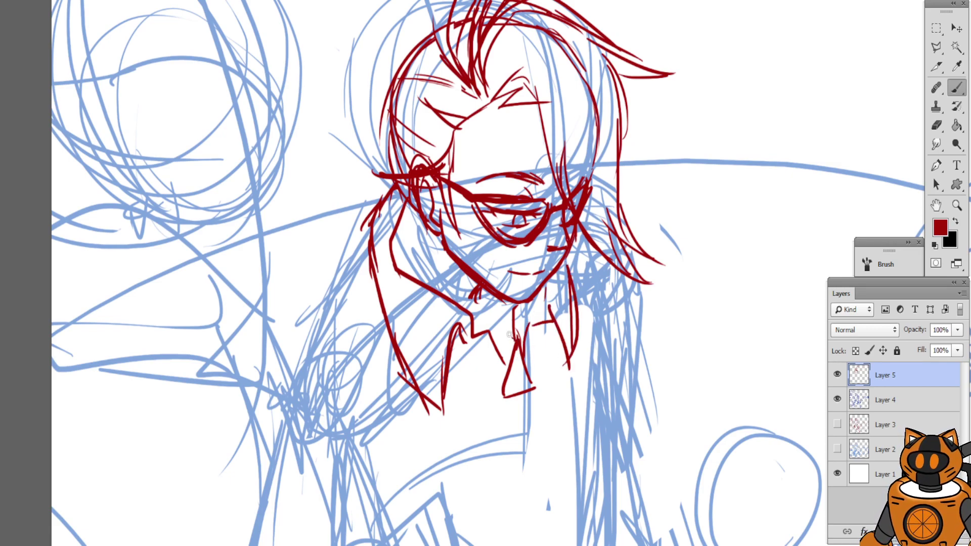
pyautogui.moveTo(515, 319); pyautogui.dragTo(538, 294)
pyautogui.hotkey('ctrl', 'z')
# Draw the near shoulder slope from the neck down to the upper arm and add an oval at the shoulder joint
pyautogui.moveTo(416, 165); pyautogui.dragTo(423, 120)
pyautogui.hotkey('ctrl', '-')
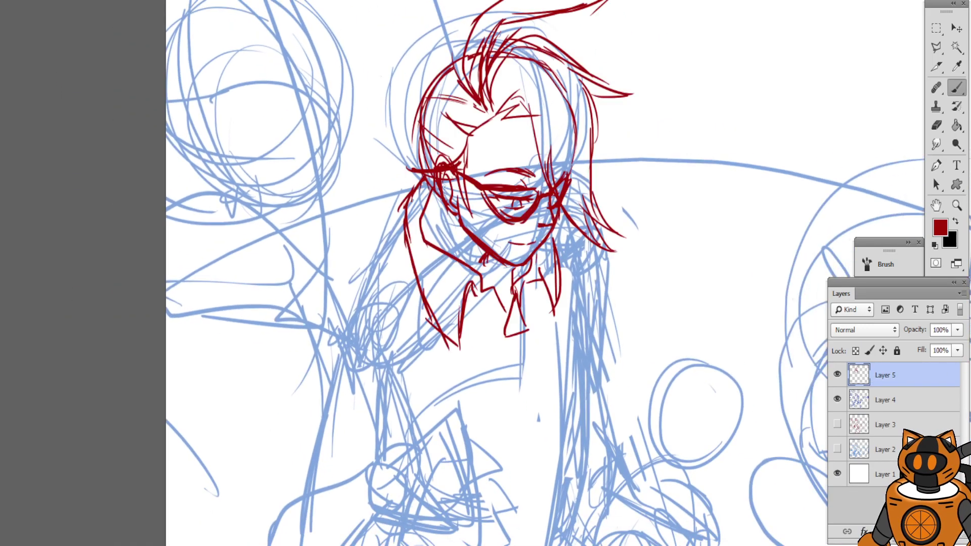
pyautogui.moveTo(429, 188)
pyautogui.mouseDown()
pyautogui.moveTo(505, 93)
pyautogui.moveTo(483, 105)
pyautogui.moveTo(488, 151)
pyautogui.moveTo(405, 266)
pyautogui.mouseUp()
pyautogui.moveTo(444, 178); pyautogui.dragTo(403, 286)
pyautogui.hotkey('ctrl', 'z')
pyautogui.moveTo(447, 183); pyautogui.dragTo(391, 290)
pyautogui.moveTo(410, 214)
pyautogui.mouseDown()
pyautogui.moveTo(404, 225)
pyautogui.moveTo(430, 266)
pyautogui.moveTo(410, 303)
pyautogui.mouseUp()
pyautogui.hotkey('ctrl', 'z')
pyautogui.moveTo(423, 256); pyautogui.dragTo(425, 334)
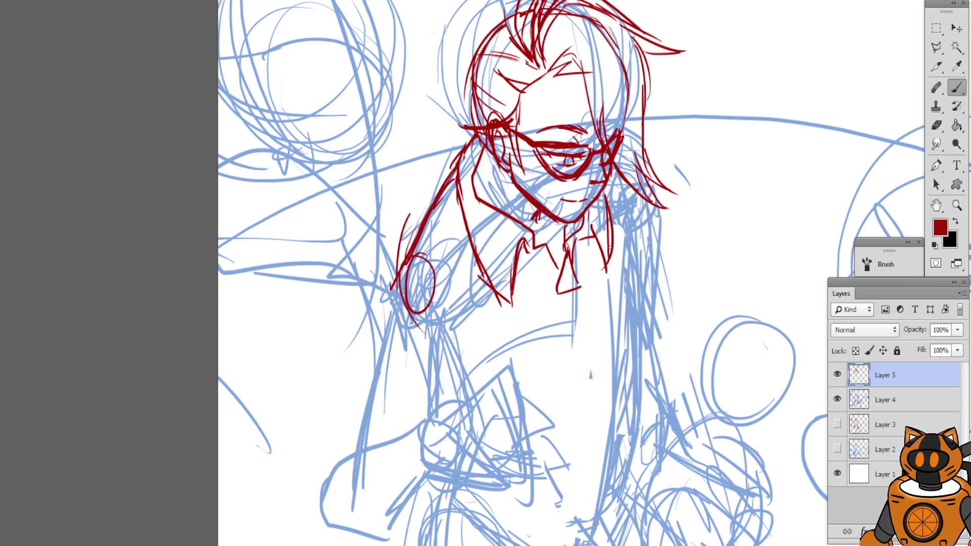
# Draw the tie's two long edges from the knot down to the waist and close its lower end
pyautogui.moveTo(572, 205); pyautogui.dragTo(533, 121)
pyautogui.moveTo(596, 173); pyautogui.dragTo(590, 207)
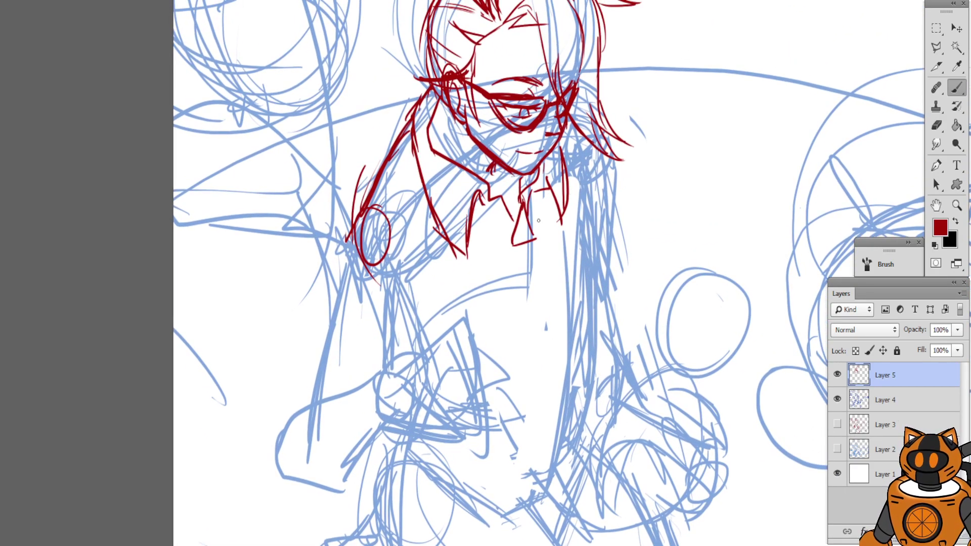
pyautogui.moveTo(515, 284); pyautogui.dragTo(492, 240)
pyautogui.moveTo(488, 201)
pyautogui.mouseDown()
pyautogui.moveTo(521, 451)
pyautogui.moveTo(486, 460)
pyautogui.mouseUp()
pyautogui.hotkey('ctrl', 'z')
pyautogui.moveTo(513, 193); pyautogui.dragTo(523, 470)
pyautogui.moveTo(492, 461); pyautogui.dragTo(520, 464)
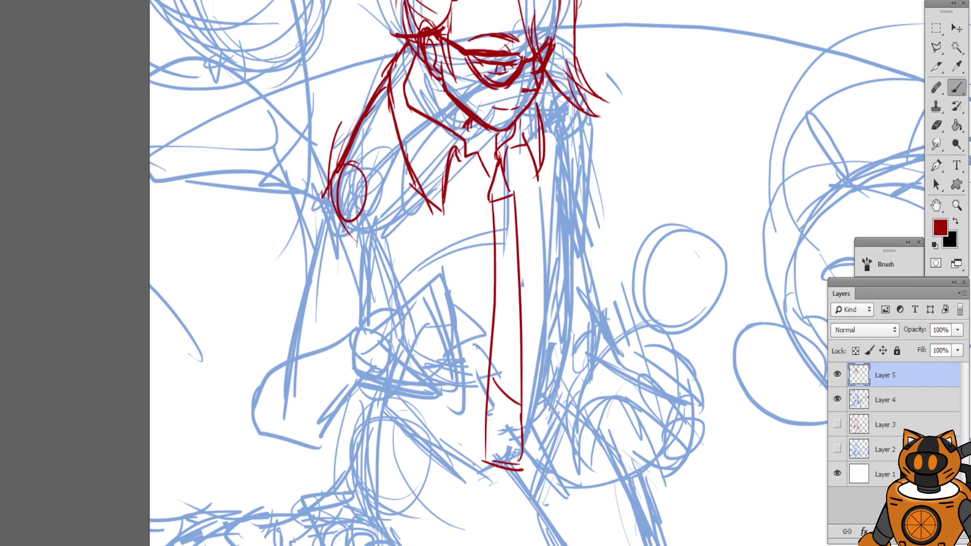
# Replace the curved mark near the tie's lower end with a diagonal line across it
pyautogui.hotkey('ctrl', 'z')
pyautogui.moveTo(492, 410)
pyautogui.mouseDown()
pyautogui.moveTo(507, 379)
pyautogui.moveTo(485, 417)
pyautogui.moveTo(526, 372)
pyautogui.mouseUp()
pyautogui.hotkey('ctrl', 'z')
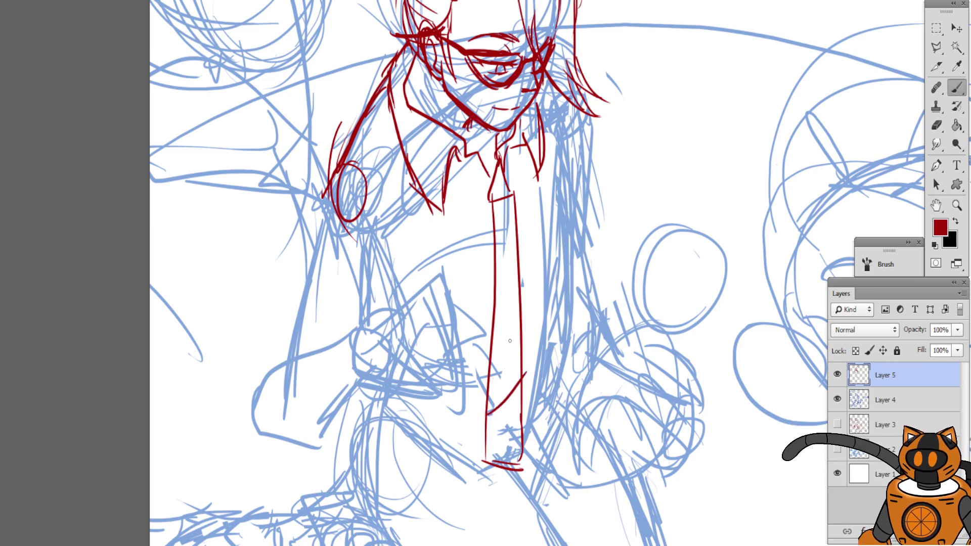
# Draw curved lines from both collar flaps to the tie knot and add the underarm line beside the shoulder oval
pyautogui.moveTo(460, 171)
pyautogui.mouseDown()
pyautogui.moveTo(439, 268)
pyautogui.moveTo(467, 291)
pyautogui.mouseUp()
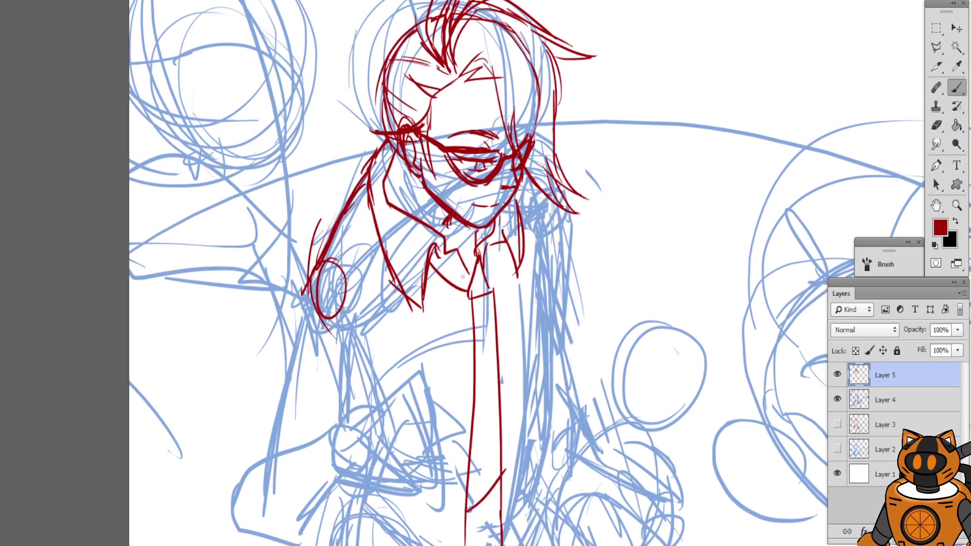
pyautogui.moveTo(488, 240)
pyautogui.mouseDown()
pyautogui.moveTo(500, 277)
pyautogui.moveTo(485, 292)
pyautogui.moveTo(498, 273)
pyautogui.moveTo(495, 297)
pyautogui.mouseUp()
pyautogui.hotkey('ctrl', 'alt', 'z')
pyautogui.hotkey('ctrl', 'alt', 'z')
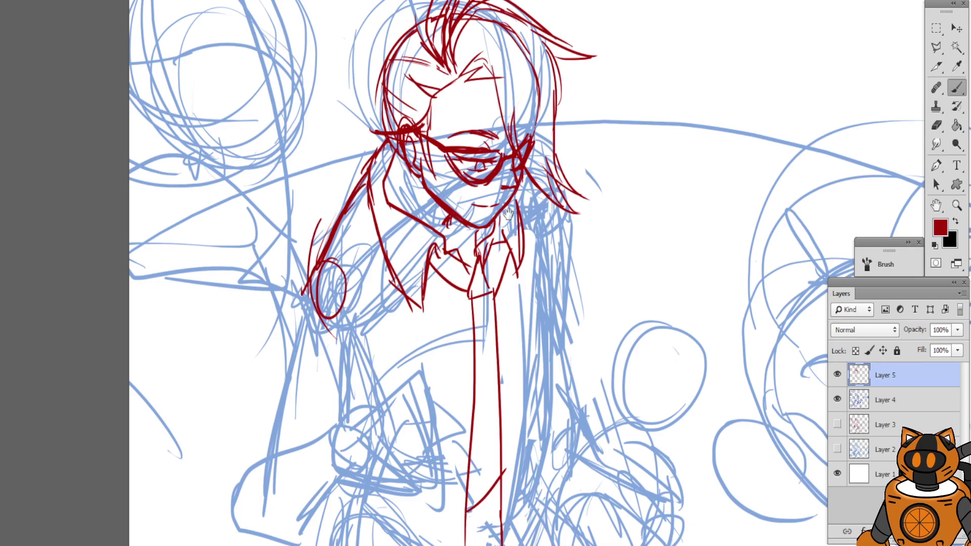
pyautogui.moveTo(508, 212); pyautogui.dragTo(503, 174)
pyautogui.moveTo(339, 277); pyautogui.dragTo(388, 265)
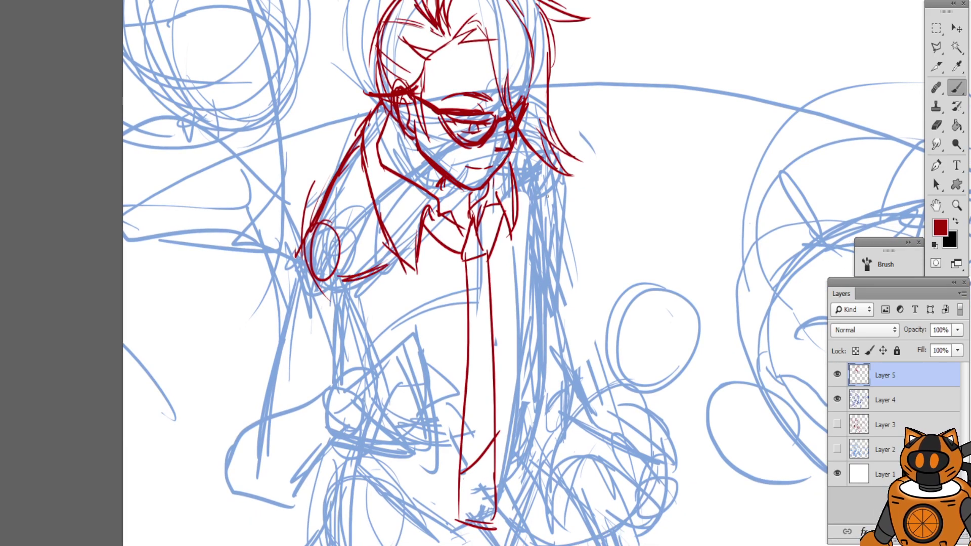
# Add short strands to the lower hair tips beside the jaw and try a far shoulder line beneath them
pyautogui.moveTo(526, 133)
pyautogui.mouseDown()
pyautogui.moveTo(563, 177)
pyautogui.moveTo(527, 197)
pyautogui.moveTo(562, 193)
pyautogui.mouseUp()
pyautogui.hotkey('ctrl', 'z')
pyautogui.hotkey('ctrl', 'alt', 'z')
pyautogui.moveTo(516, 134)
pyautogui.mouseDown()
pyautogui.moveTo(544, 182)
pyautogui.moveTo(545, 242)
pyautogui.mouseUp()
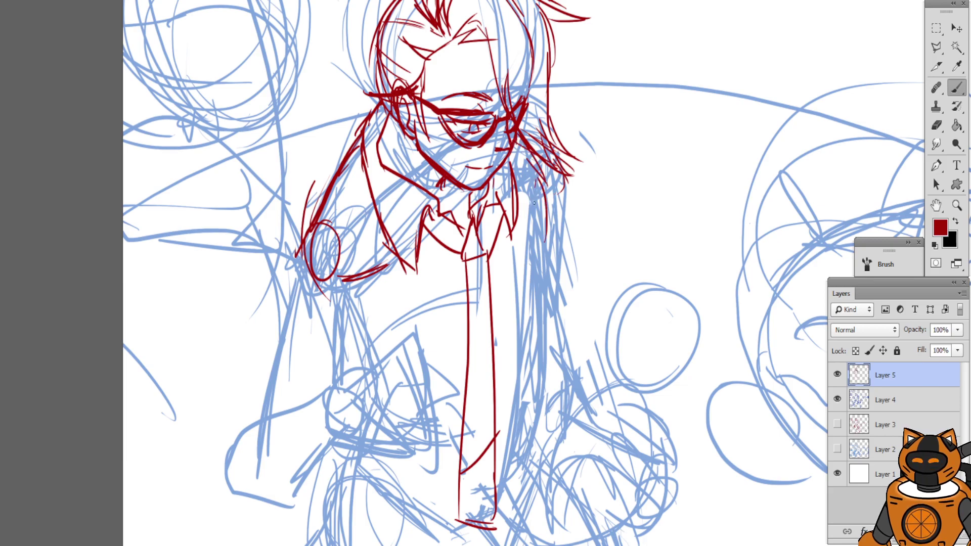
pyautogui.hotkey('ctrl', 'z')
# Draw the far edge of the torso from beneath the hair tips down alongside the tie
pyautogui.moveTo(529, 182); pyautogui.dragTo(522, 323)
pyautogui.hotkey('ctrl', 'z')
pyautogui.moveTo(534, 185)
pyautogui.mouseDown()
pyautogui.moveTo(529, 349)
pyautogui.moveTo(530, 340)
pyautogui.mouseUp()
pyautogui.hotkey('ctrl', 'z')
pyautogui.moveTo(524, 232)
pyautogui.mouseDown()
pyautogui.moveTo(516, 390)
pyautogui.moveTo(522, 357)
pyautogui.mouseUp()
pyautogui.moveTo(376, 163); pyautogui.dragTo(393, 113)
pyautogui.moveTo(396, 226); pyautogui.dragTo(394, 286)
pyautogui.moveTo(384, 228); pyautogui.dragTo(402, 315)
pyautogui.moveTo(381, 248); pyautogui.dragTo(402, 343)
pyautogui.hotkey('ctrl', 'alt', 'z')
pyautogui.hotkey('ctrl', 'alt', 'z')
pyautogui.hotkey('ctrl', 'alt', 'z')
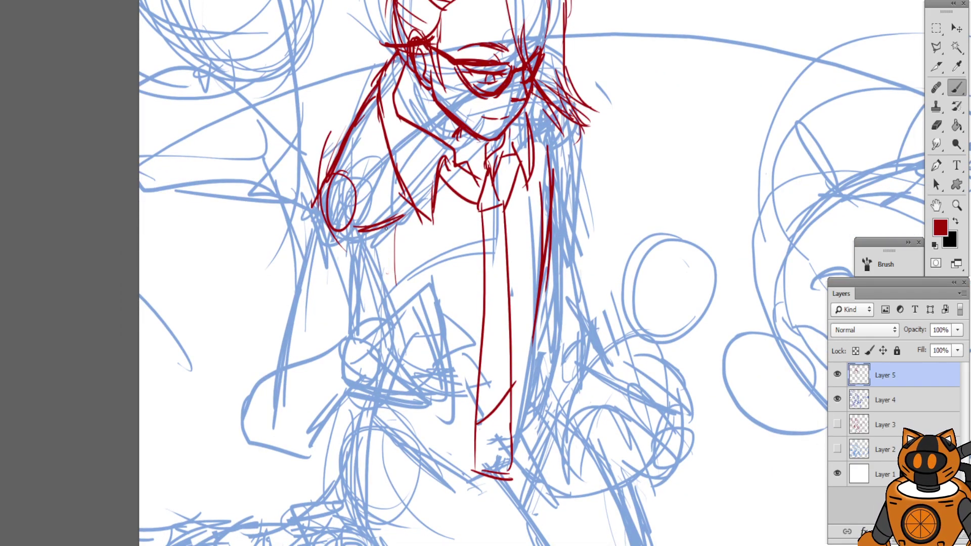
# Draw the near edge of the torso with overlapping strokes from the underarm down past the bent hand in the blue sketch
pyautogui.moveTo(376, 233); pyautogui.dragTo(388, 293)
pyautogui.moveTo(382, 231); pyautogui.dragTo(405, 339)
pyautogui.moveTo(393, 291); pyautogui.dragTo(383, 404)
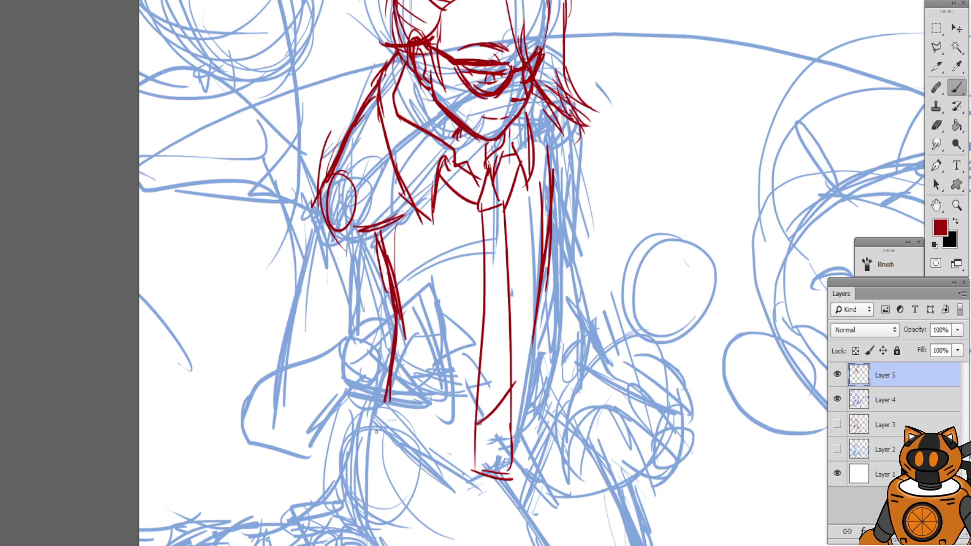
pyautogui.moveTo(393, 316); pyautogui.dragTo(371, 438)
pyautogui.moveTo(385, 344); pyautogui.dragTo(365, 431)
# Erase the underarm line, the shoulder oval and the upper end of the near torso edge
pyautogui.moveTo(389, 213); pyautogui.dragTo(430, 278)
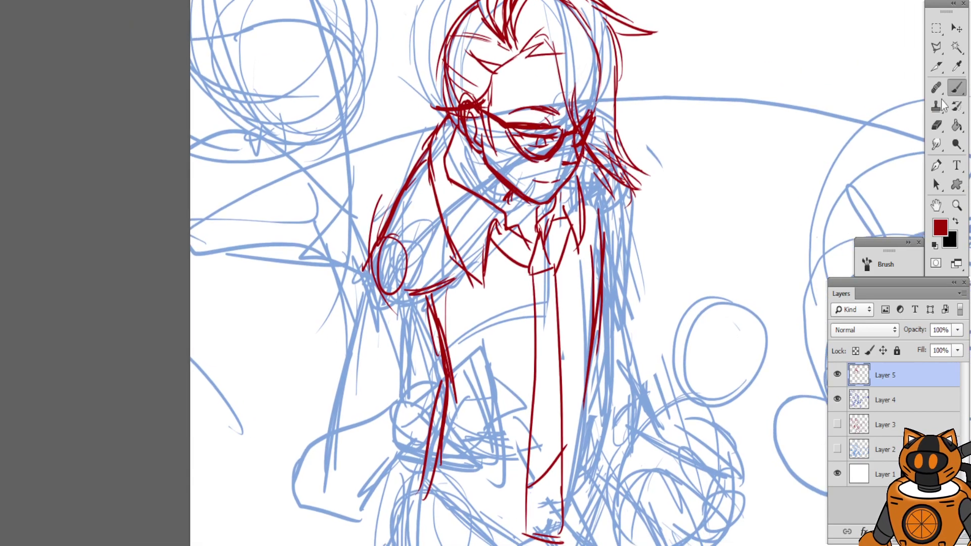
pyautogui.press('e')
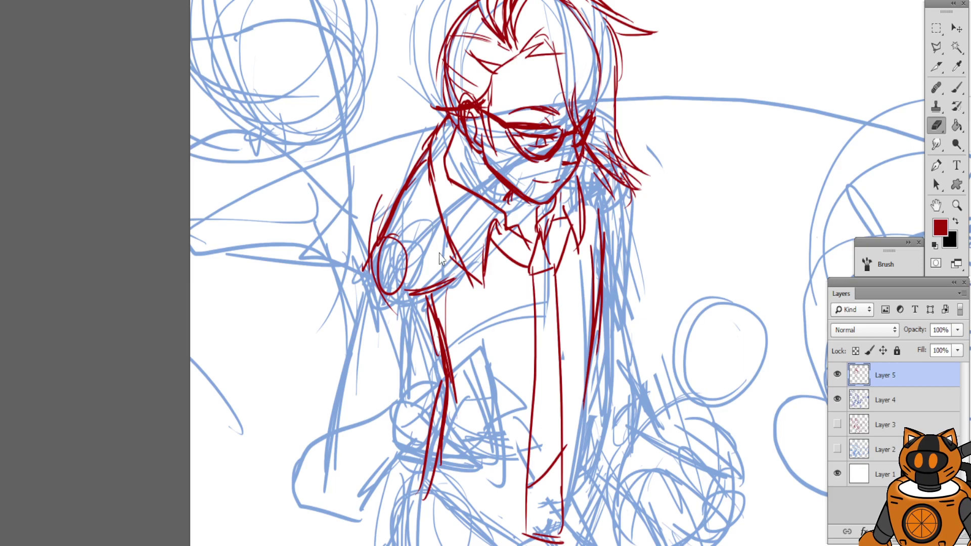
pyautogui.moveTo(444, 293)
pyautogui.mouseDown()
pyautogui.moveTo(458, 279)
pyautogui.moveTo(428, 289)
pyautogui.mouseUp()
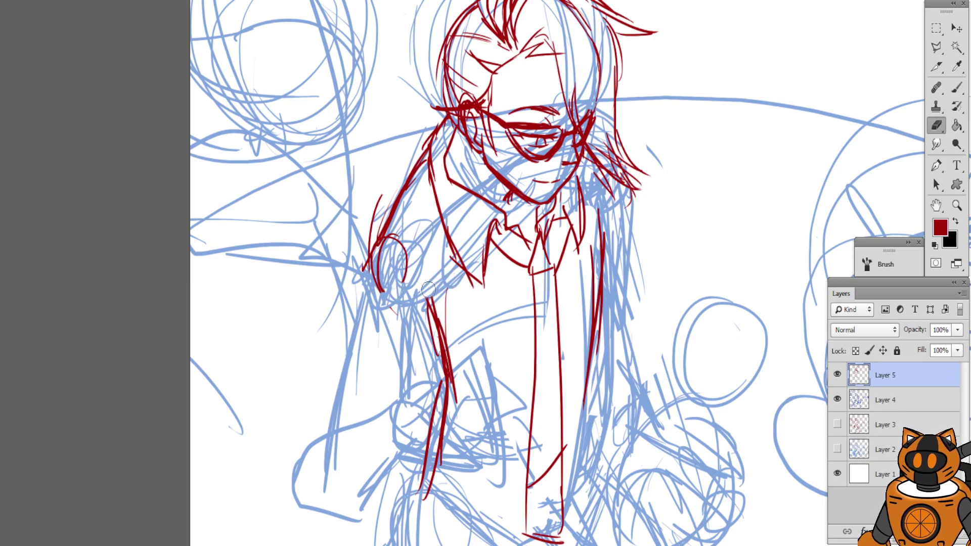
pyautogui.moveTo(409, 236)
pyautogui.mouseDown()
pyautogui.moveTo(384, 286)
pyautogui.moveTo(401, 313)
pyautogui.mouseUp()
pyautogui.click(955, 87)
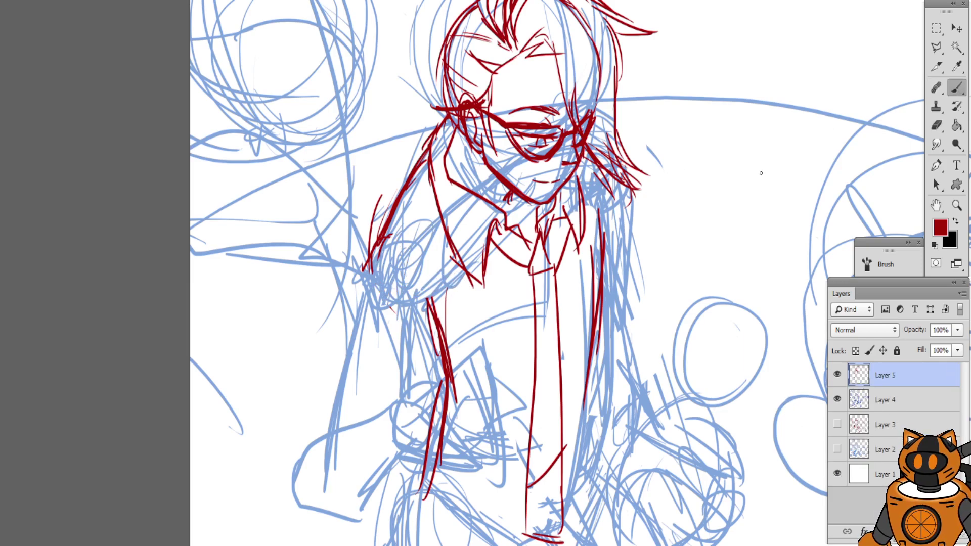
pyautogui.click(936, 125)
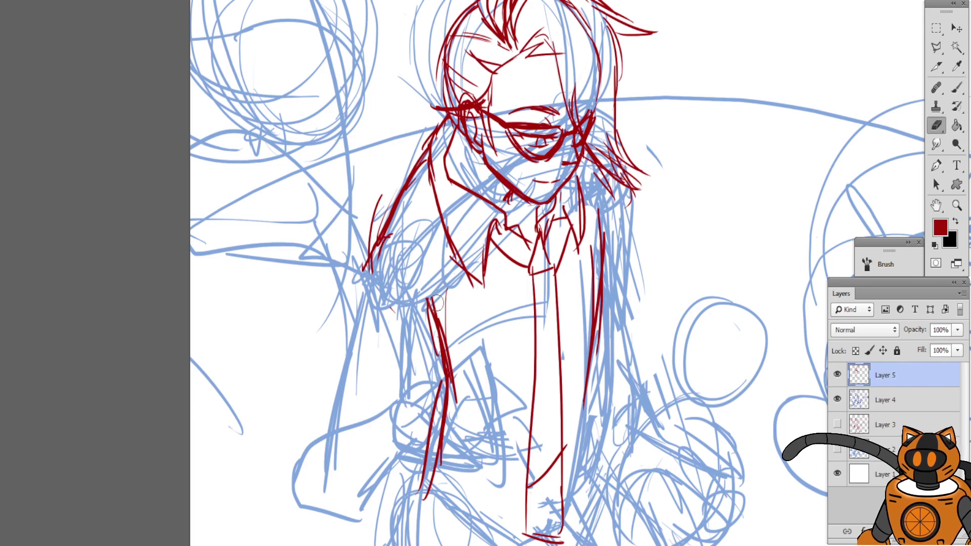
pyautogui.moveTo(430, 299); pyautogui.dragTo(436, 305)
pyautogui.click(956, 87)
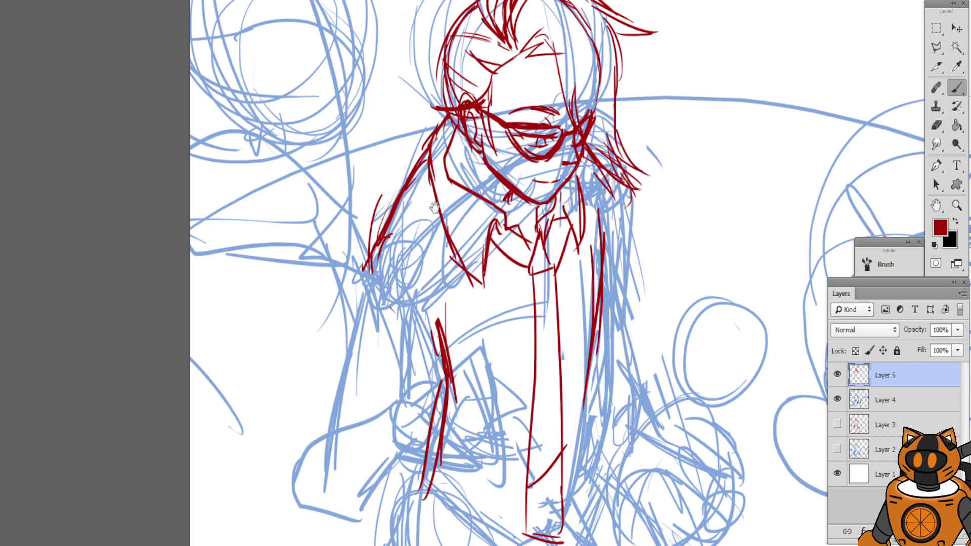
# Draw the near upper arm's outer line from the shoulder to the elbow and its inner line down from the torso edge
pyautogui.moveTo(329, 234)
pyautogui.mouseDown()
pyautogui.moveTo(402, 160)
pyautogui.moveTo(414, 324)
pyautogui.mouseUp()
pyautogui.moveTo(438, 189); pyautogui.dragTo(404, 357)
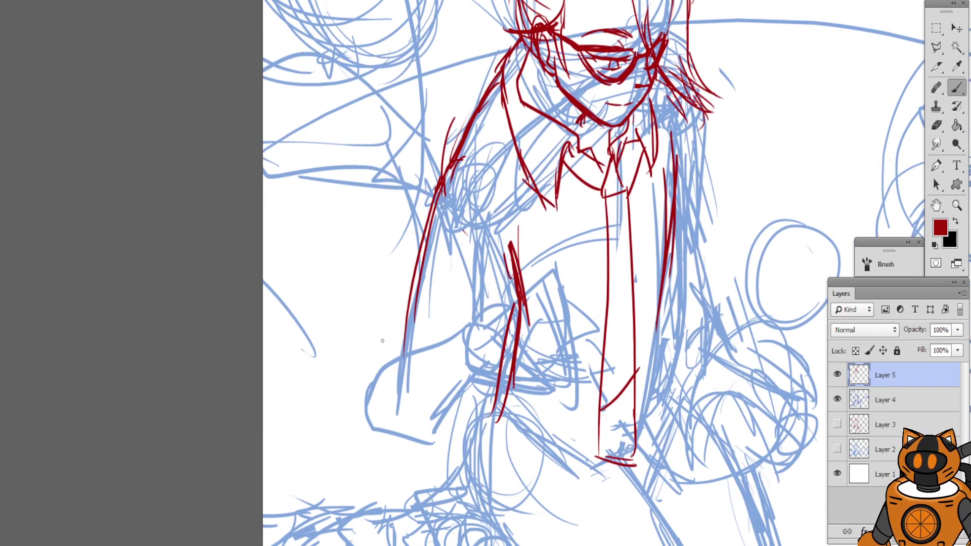
pyautogui.hotkey('ctrl', 'z')
pyautogui.hotkey('ctrl', 'z')
pyautogui.moveTo(441, 183); pyautogui.dragTo(405, 391)
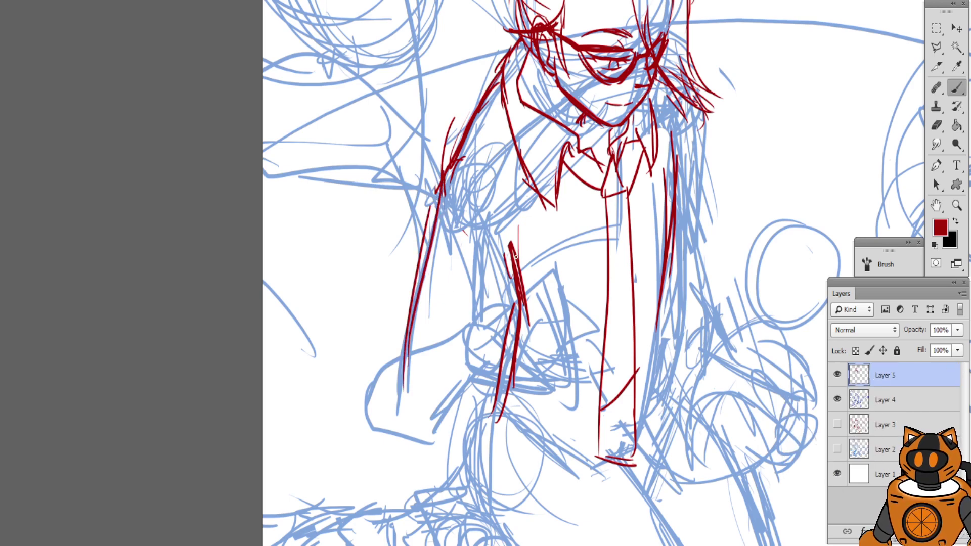
pyautogui.moveTo(508, 258); pyautogui.dragTo(484, 311)
pyautogui.moveTo(505, 249); pyautogui.dragTo(461, 357)
pyautogui.moveTo(506, 247); pyautogui.dragTo(460, 351)
# Draw a circle for the elbow at the lower end of the near upper arm
pyautogui.moveTo(402, 376); pyautogui.dragTo(445, 412)
pyautogui.hotkey('ctrl', 'z')
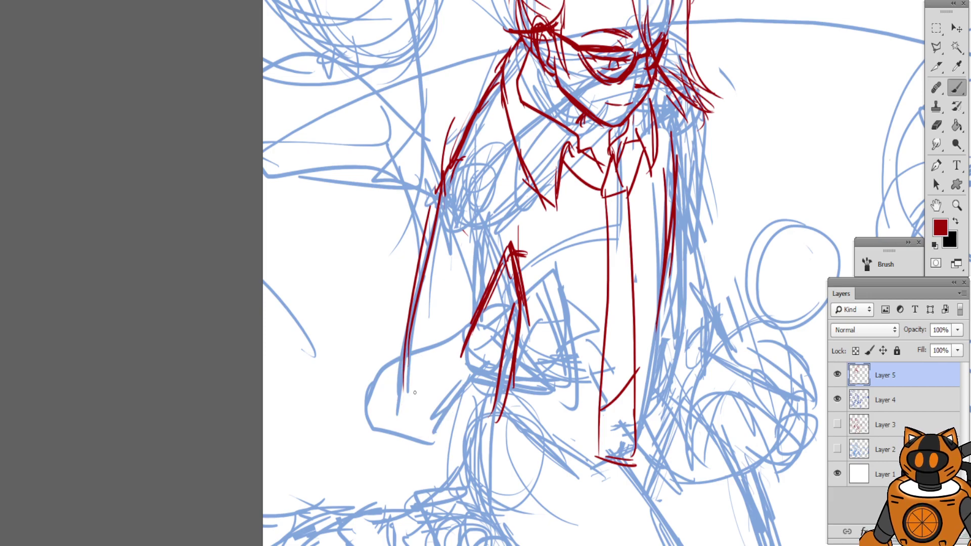
pyautogui.moveTo(399, 377); pyautogui.dragTo(404, 372)
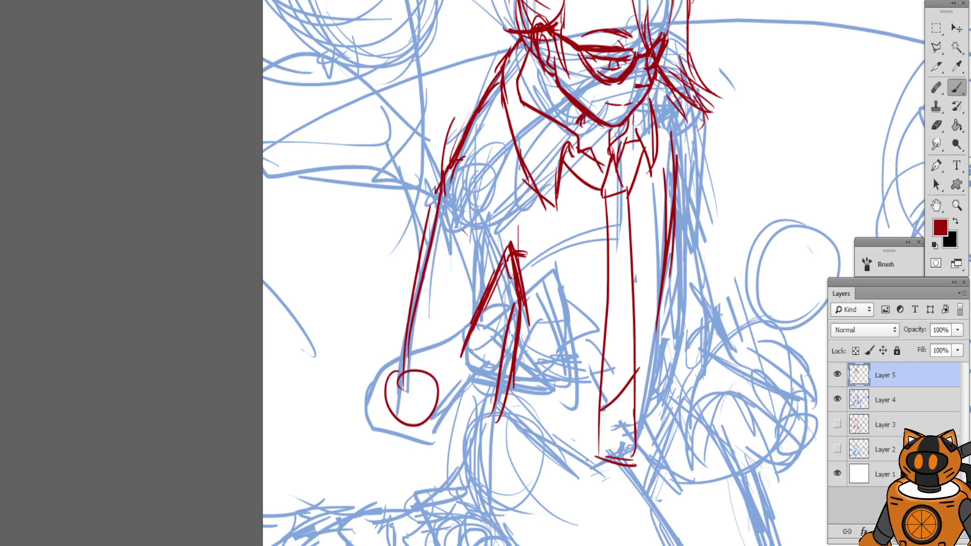
# Erase the lower part of the near torso edge where the forearm and hand overlap it
pyautogui.moveTo(388, 223); pyautogui.dragTo(367, 215)
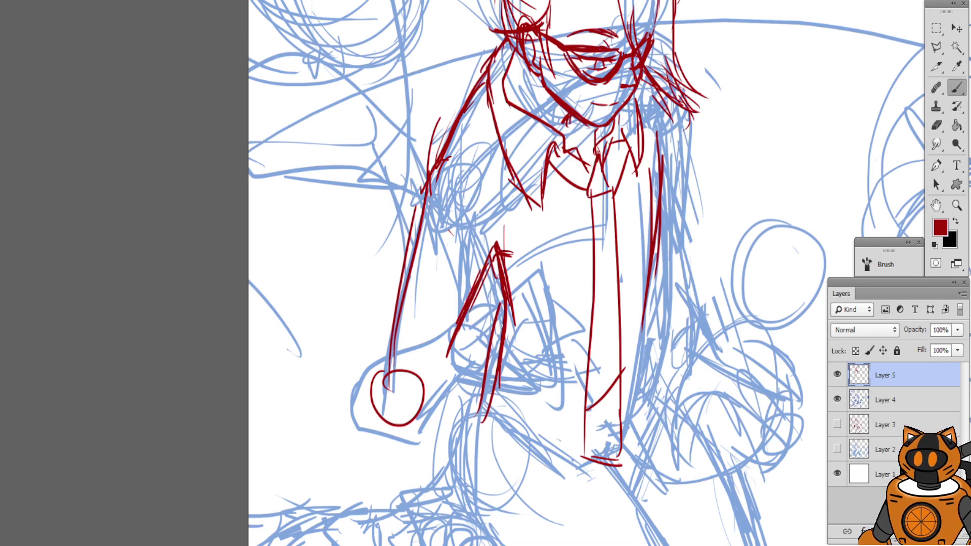
pyautogui.press('e')
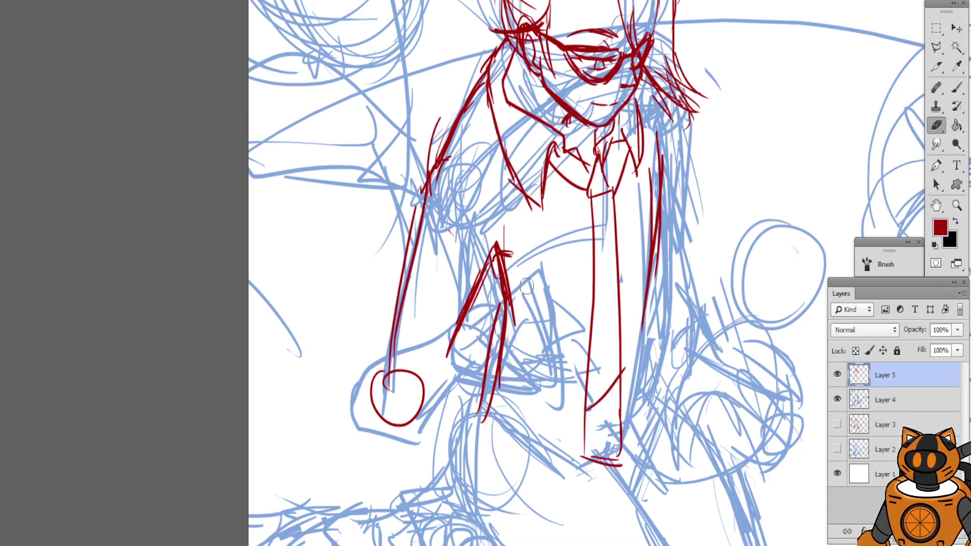
pyautogui.moveTo(508, 299)
pyautogui.mouseDown()
pyautogui.moveTo(482, 396)
pyautogui.moveTo(507, 303)
pyautogui.moveTo(493, 412)
pyautogui.mouseUp()
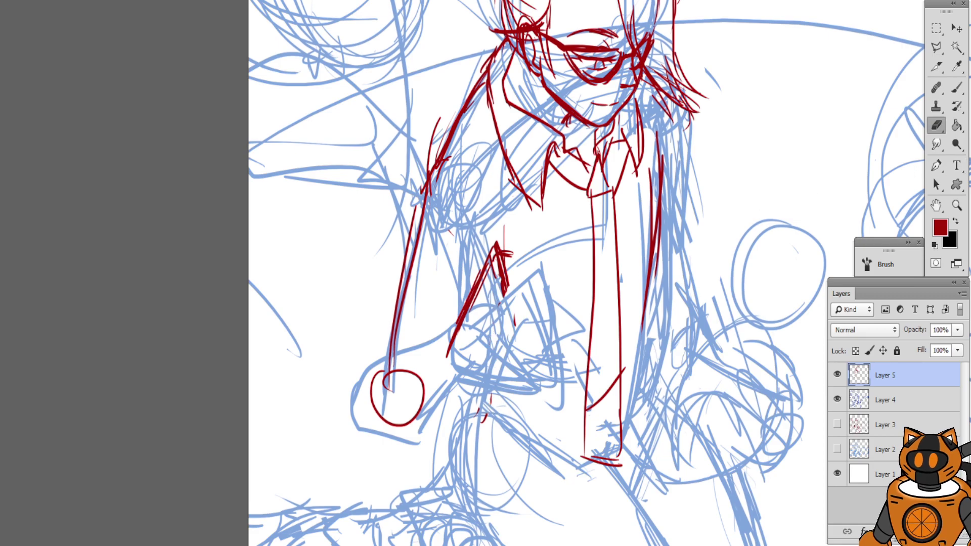
pyautogui.click(956, 88)
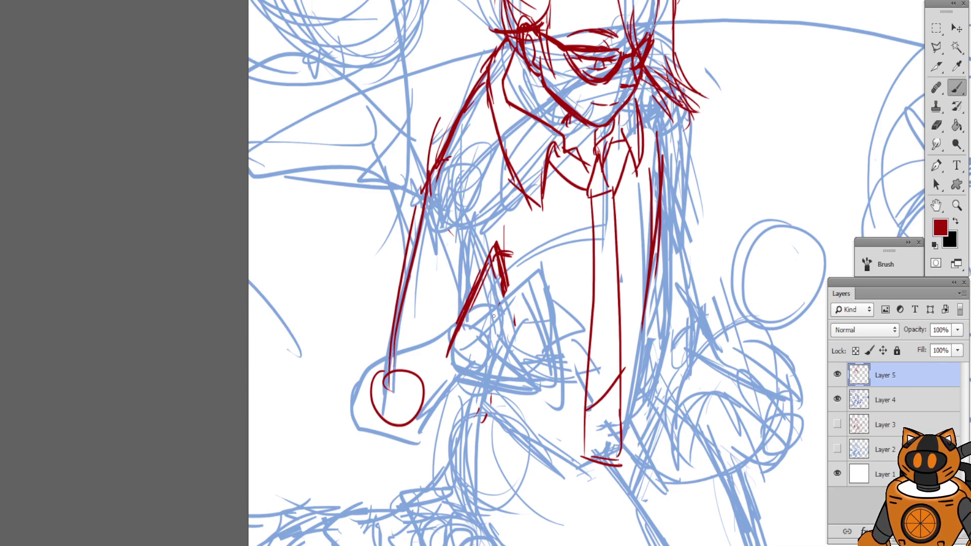
# Sketch a small wrist circle and the angular back of the near hand, with strokes marking its knuckle edge
pyautogui.moveTo(469, 325)
pyautogui.mouseDown()
pyautogui.moveTo(488, 344)
pyautogui.moveTo(544, 284)
pyautogui.mouseUp()
pyautogui.hotkey('ctrl', 'alt', 'z')
pyautogui.hotkey('ctrl', 'alt', 'z')
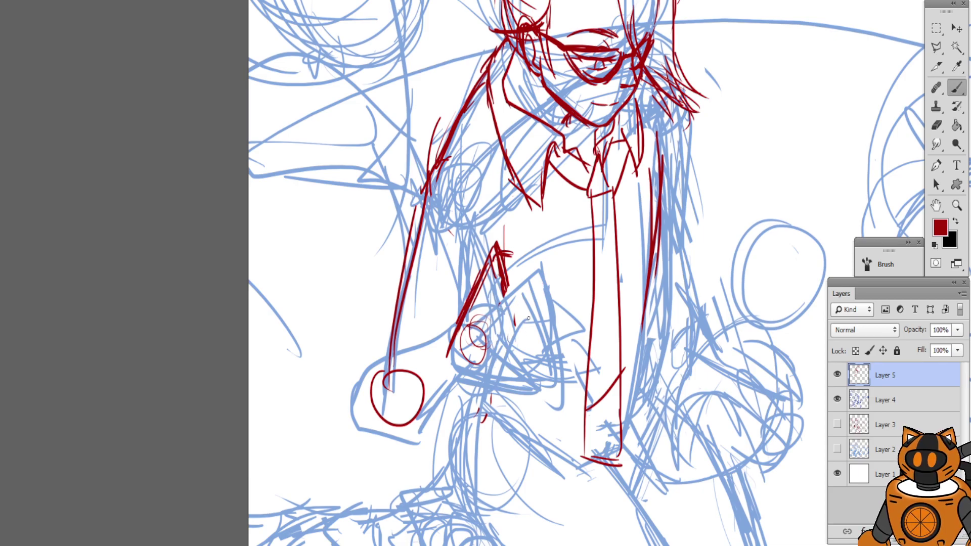
pyautogui.moveTo(480, 360); pyautogui.dragTo(517, 370)
pyautogui.moveTo(471, 317)
pyautogui.mouseDown()
pyautogui.moveTo(529, 287)
pyautogui.moveTo(529, 358)
pyautogui.mouseUp()
pyautogui.moveTo(534, 324)
pyautogui.mouseDown()
pyautogui.moveTo(520, 358)
pyautogui.moveTo(522, 306)
pyautogui.moveTo(522, 346)
pyautogui.mouseUp()
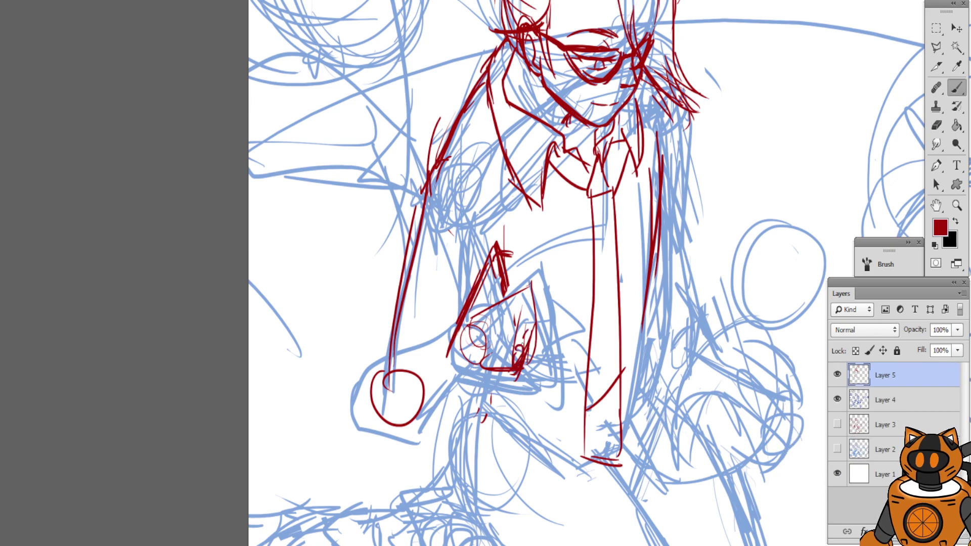
pyautogui.hotkey('ctrl', 'z')
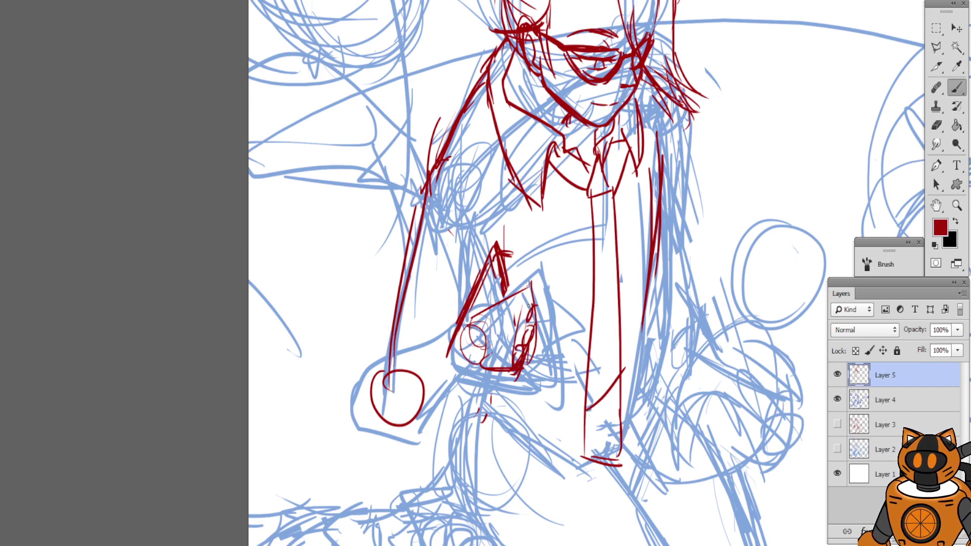
pyautogui.hotkey('ctrl', 'z')
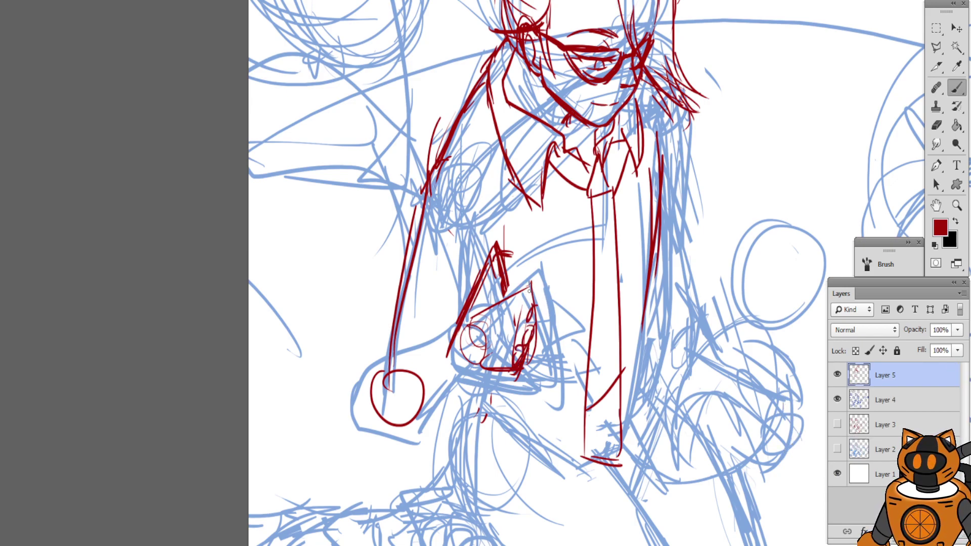
pyautogui.moveTo(521, 366)
pyautogui.mouseDown()
pyautogui.moveTo(550, 377)
pyautogui.moveTo(552, 365)
pyautogui.moveTo(531, 399)
pyautogui.mouseUp()
pyautogui.hotkey('ctrl', 'z')
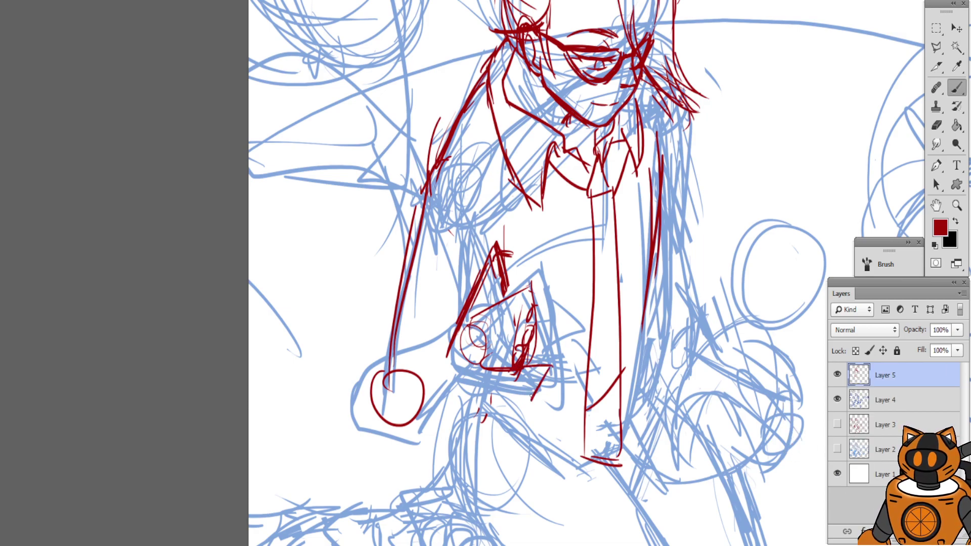
pyautogui.moveTo(528, 335)
pyautogui.mouseDown()
pyautogui.moveTo(553, 334)
pyautogui.moveTo(559, 385)
pyautogui.mouseUp()
pyautogui.hotkey('ctrl', 'alt', 'z')
pyautogui.hotkey('ctrl', 'alt', 'z')
pyautogui.hotkey('ctrl', 'alt', 'z')
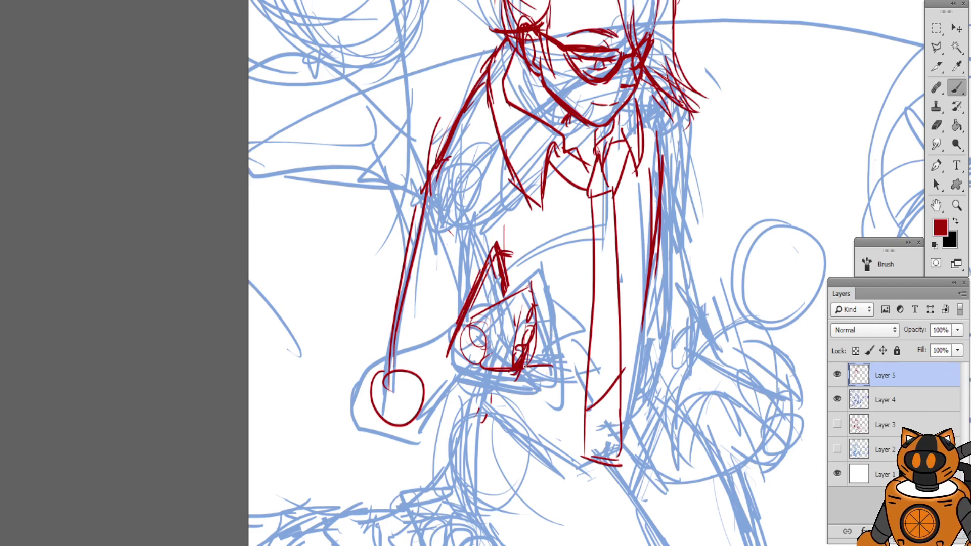
pyautogui.hotkey('ctrl', 'alt', 'z')
pyautogui.hotkey('ctrl', 'alt', 'z')
# Draw the blocky folded fingers along the hand's front edge and the underside line back to the wrist
pyautogui.moveTo(527, 352)
pyautogui.mouseDown()
pyautogui.moveTo(542, 351)
pyautogui.moveTo(553, 383)
pyautogui.mouseUp()
pyautogui.moveTo(527, 324)
pyautogui.mouseDown()
pyautogui.moveTo(550, 323)
pyautogui.moveTo(546, 373)
pyautogui.mouseUp()
pyautogui.moveTo(530, 305); pyautogui.dragTo(560, 288)
pyautogui.moveTo(560, 290); pyautogui.dragTo(551, 338)
pyautogui.moveTo(527, 278)
pyautogui.mouseDown()
pyautogui.moveTo(555, 267)
pyautogui.moveTo(561, 293)
pyautogui.mouseUp()
pyautogui.scroll(2, 471, 212)
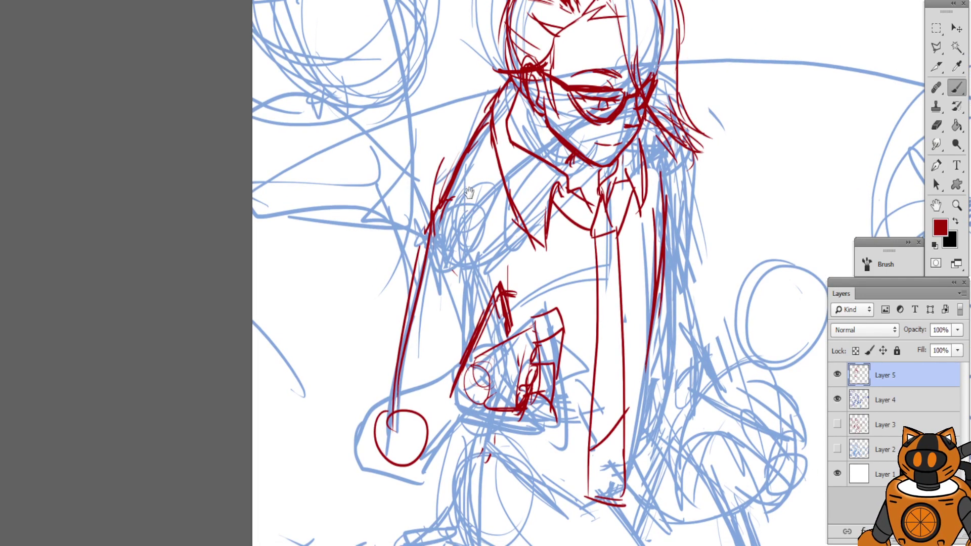
pyautogui.scroll(-2, 565, 189)
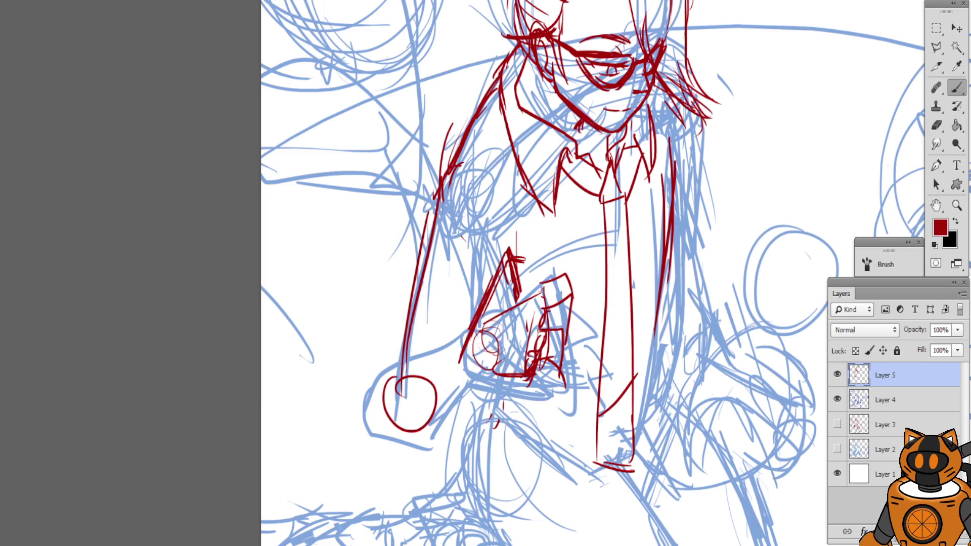
pyautogui.moveTo(535, 374); pyautogui.dragTo(569, 387)
pyautogui.moveTo(534, 387)
pyautogui.mouseDown()
pyautogui.moveTo(563, 391)
pyautogui.moveTo(579, 378)
pyautogui.moveTo(469, 377)
pyautogui.mouseUp()
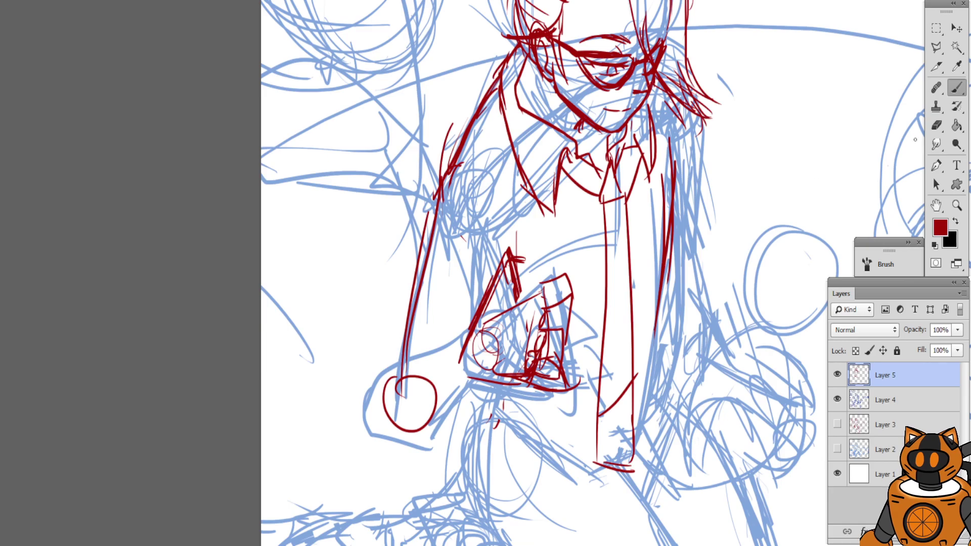
# Draw the forearm's upper and lower edges from the wrist and round off the outline around the elbow circle
pyautogui.click(936, 125)
pyautogui.moveTo(474, 343)
pyautogui.mouseDown()
pyautogui.moveTo(483, 344)
pyautogui.moveTo(461, 344)
pyautogui.moveTo(380, 400)
pyautogui.moveTo(393, 417)
pyautogui.mouseUp()
pyautogui.click(956, 87)
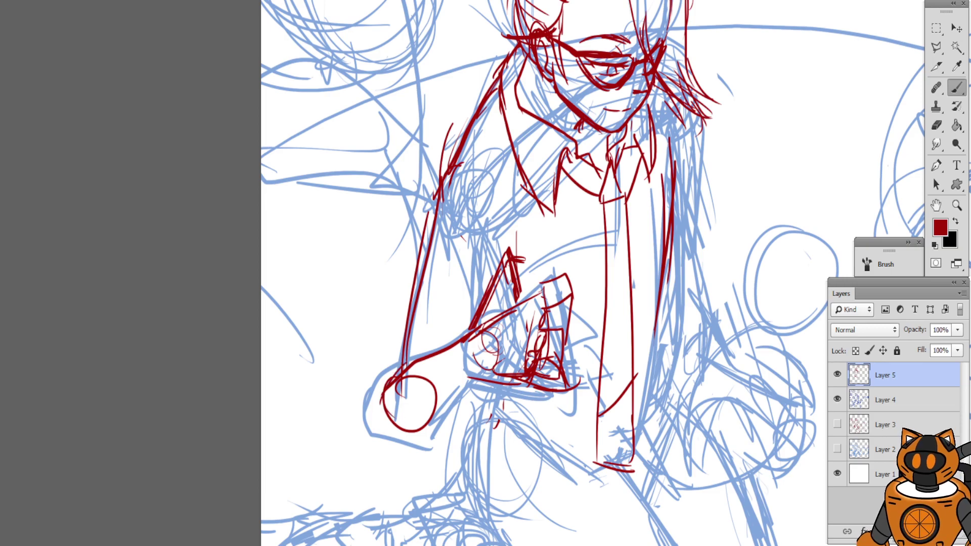
pyautogui.moveTo(474, 376); pyautogui.dragTo(407, 440)
pyautogui.moveTo(383, 392); pyautogui.dragTo(400, 433)
pyautogui.moveTo(407, 367)
pyautogui.mouseDown()
pyautogui.moveTo(387, 395)
pyautogui.moveTo(441, 426)
pyautogui.mouseUp()
# Reinforce the inner line of the near upper arm with additional strokes above the wrist
pyautogui.moveTo(490, 250); pyautogui.dragTo(481, 293)
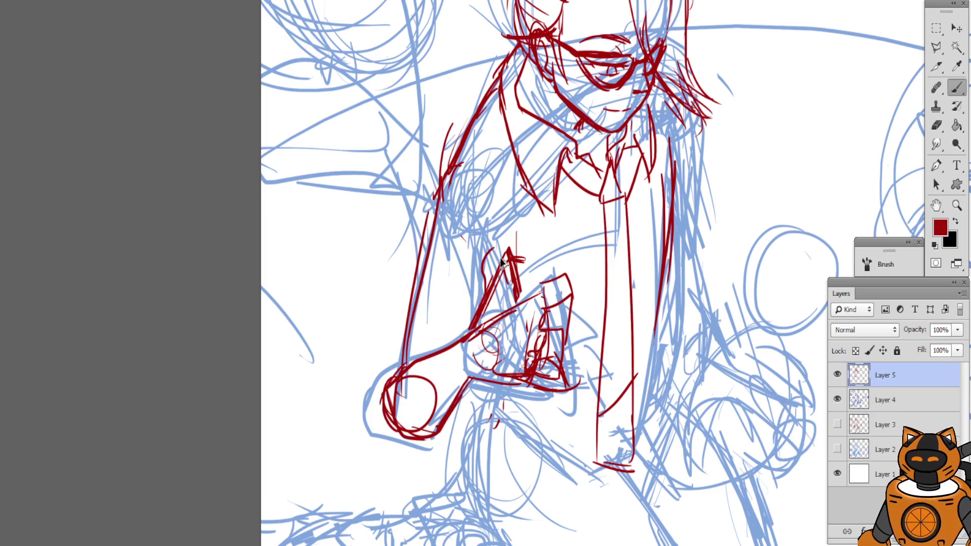
pyautogui.hotkey('ctrl', 'z')
pyautogui.moveTo(500, 243)
pyautogui.mouseDown()
pyautogui.moveTo(484, 294)
pyautogui.moveTo(498, 281)
pyautogui.moveTo(503, 299)
pyautogui.mouseUp()
pyautogui.moveTo(500, 273)
pyautogui.mouseDown()
pyautogui.moveTo(511, 322)
pyautogui.moveTo(469, 334)
pyautogui.mouseUp()
# Draw a curved line across the near upper arm from its outer edge to the top of the inner line
pyautogui.moveTo(434, 214)
pyautogui.mouseDown()
pyautogui.moveTo(450, 269)
pyautogui.moveTo(515, 313)
pyautogui.mouseUp()
pyautogui.hotkey('ctrl', 'z')
pyautogui.moveTo(458, 241); pyautogui.dragTo(500, 308)
pyautogui.hotkey('ctrl', 'z')
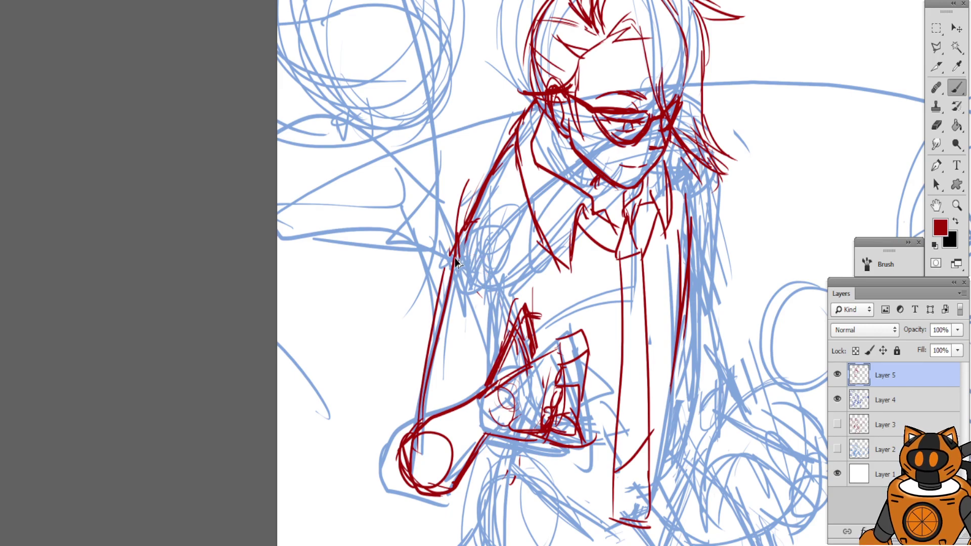
pyautogui.moveTo(451, 261); pyautogui.dragTo(504, 295)
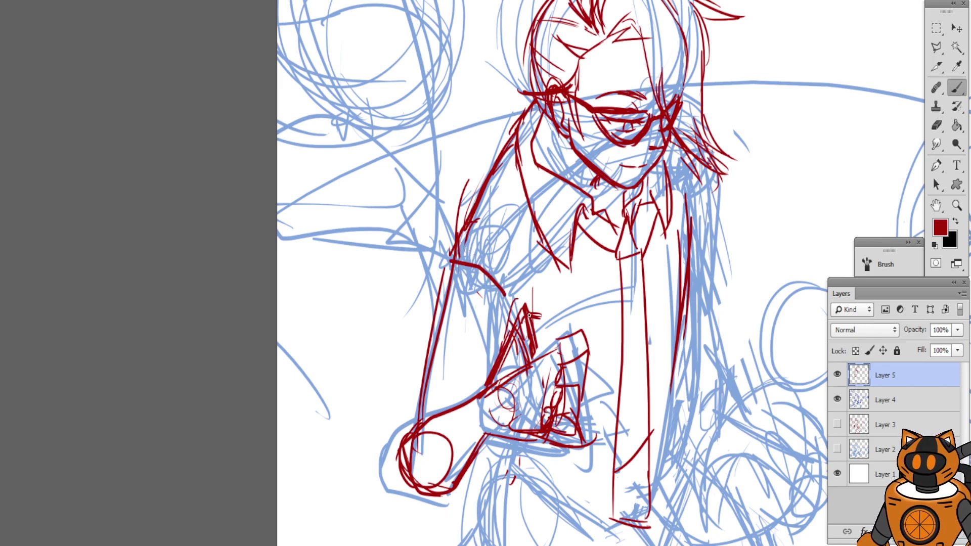
pyautogui.moveTo(448, 250)
pyautogui.mouseDown()
pyautogui.moveTo(402, 192)
pyautogui.moveTo(400, 238)
pyautogui.mouseUp()
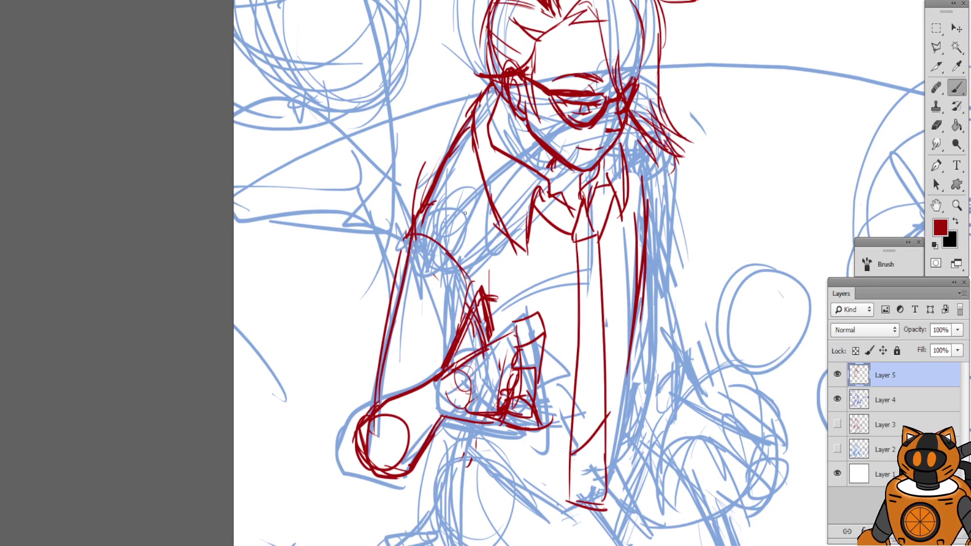
# Sketch a curve from the shoulder across the chest to the hand and a long line down from the near collar flap
pyautogui.moveTo(438, 191); pyautogui.dragTo(513, 329)
pyautogui.hotkey('ctrl', 'z')
pyautogui.moveTo(450, 189); pyautogui.dragTo(532, 327)
pyautogui.moveTo(531, 226); pyautogui.dragTo(563, 364)
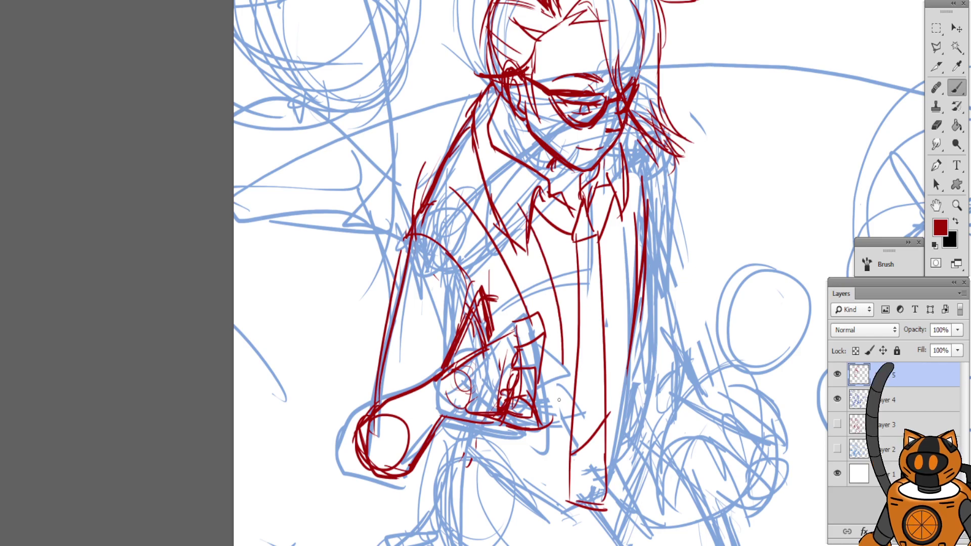
pyautogui.hotkey('ctrl', 'z')
pyautogui.moveTo(531, 232); pyautogui.dragTo(546, 478)
pyautogui.hotkey('ctrl', 'z')
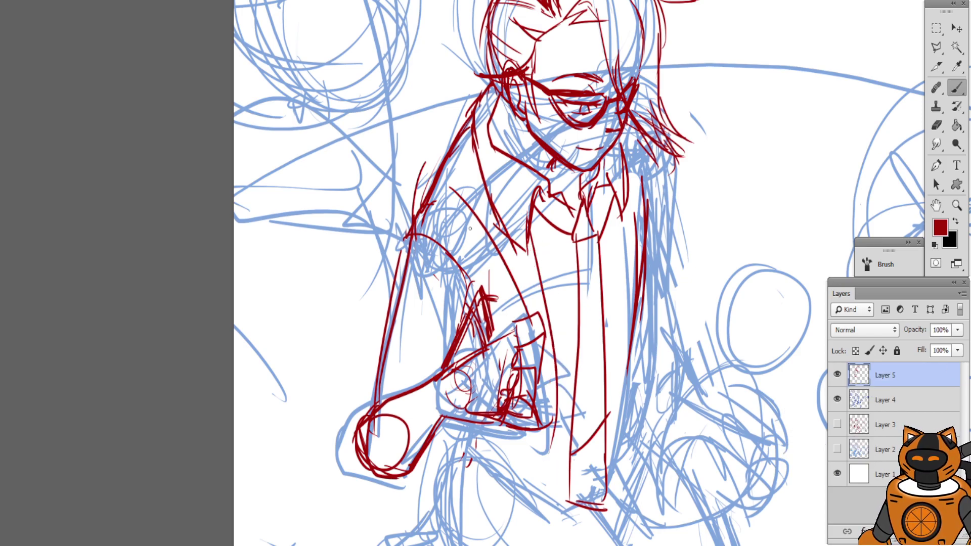
# Redraw the shoulder-to-hand curve, add two short folds beside the collar flap and double the line running down from the flap
pyautogui.moveTo(434, 207); pyautogui.dragTo(523, 345)
pyautogui.moveTo(447, 161); pyautogui.dragTo(481, 180)
pyautogui.moveTo(450, 175); pyautogui.dragTo(493, 192)
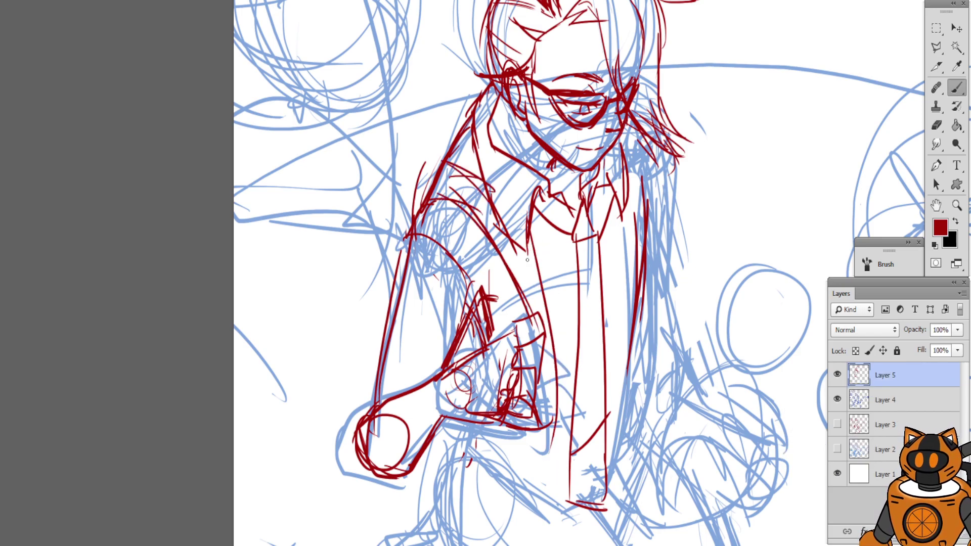
pyautogui.moveTo(532, 236); pyautogui.dragTo(567, 436)
# Reinforce the far torso edge and draw slanting lines for the far arm down from beneath the hair tips
pyautogui.moveTo(470, 233)
pyautogui.mouseDown()
pyautogui.moveTo(406, 223)
pyautogui.moveTo(348, 253)
pyautogui.mouseUp()
pyautogui.moveTo(497, 192); pyautogui.dragTo(517, 373)
pyautogui.moveTo(520, 166); pyautogui.dragTo(517, 334)
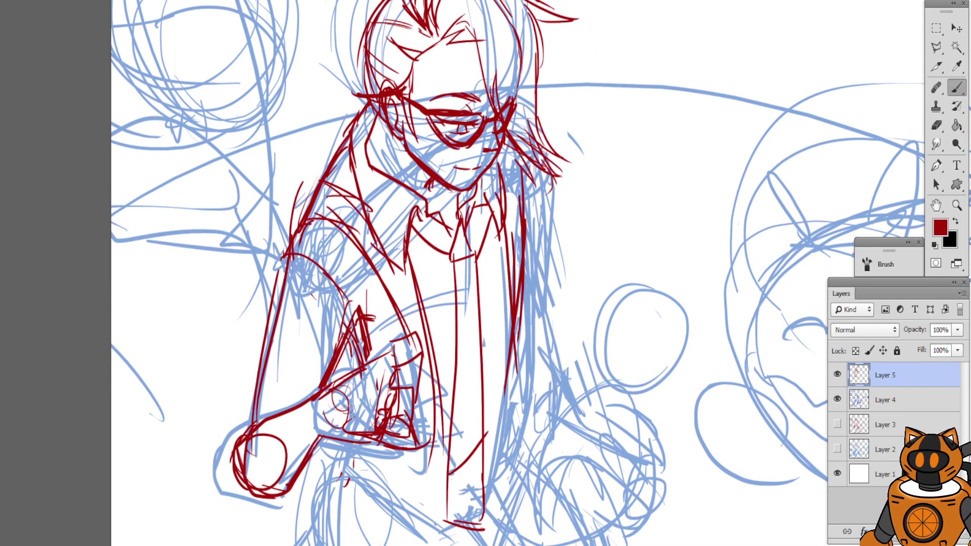
pyautogui.moveTo(518, 150); pyautogui.dragTo(548, 282)
pyautogui.moveTo(528, 191); pyautogui.dragTo(548, 304)
pyautogui.moveTo(524, 197); pyautogui.dragTo(544, 335)
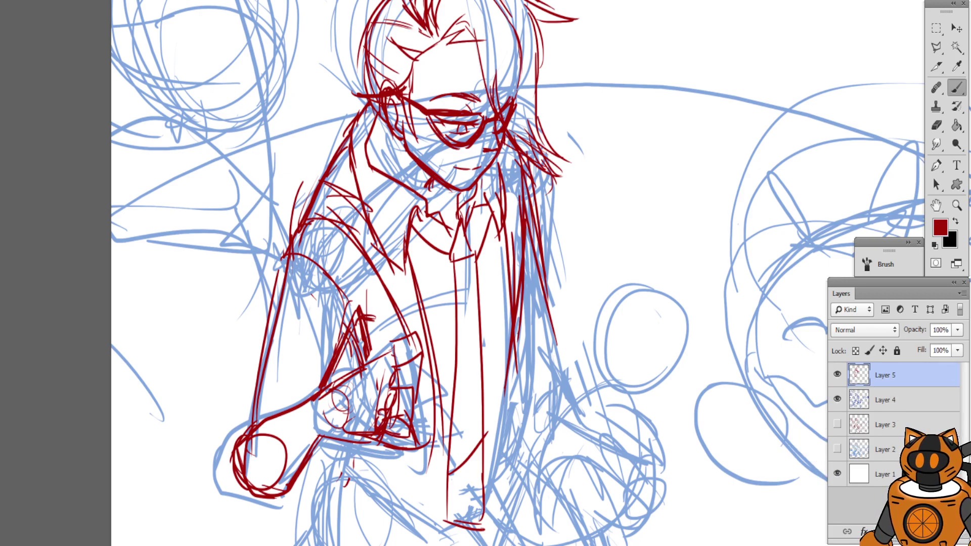
# Draw a curved fold beneath the near elbow and an angled outline along the elbow's outer side
pyautogui.moveTo(293, 345)
pyautogui.mouseDown()
pyautogui.moveTo(392, 264)
pyautogui.moveTo(357, 243)
pyautogui.mouseUp()
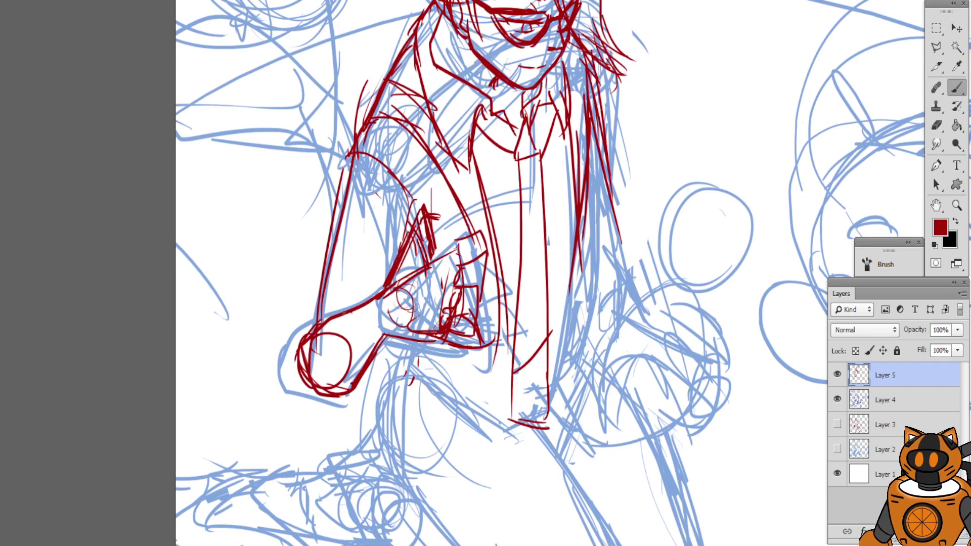
pyautogui.moveTo(336, 334)
pyautogui.mouseDown()
pyautogui.moveTo(371, 400)
pyautogui.moveTo(332, 367)
pyautogui.mouseUp()
pyautogui.hotkey('ctrl', 'z')
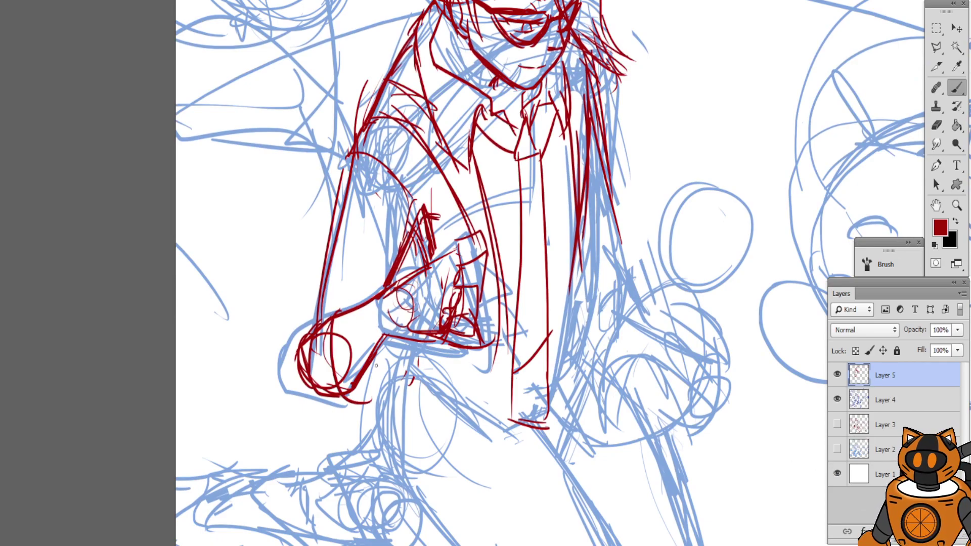
pyautogui.moveTo(339, 313)
pyautogui.mouseDown()
pyautogui.moveTo(301, 344)
pyautogui.moveTo(303, 369)
pyautogui.moveTo(389, 420)
pyautogui.mouseUp()
pyautogui.hotkey('ctrl', 'z')
pyautogui.moveTo(317, 406)
pyautogui.mouseDown()
pyautogui.moveTo(364, 413)
pyautogui.moveTo(320, 411)
pyautogui.moveTo(340, 416)
pyautogui.moveTo(319, 404)
pyautogui.moveTo(374, 415)
pyautogui.mouseUp()
pyautogui.hotkey('ctrl', 'z')
pyautogui.moveTo(372, 377); pyautogui.dragTo(370, 423)
pyautogui.moveTo(343, 311); pyautogui.dragTo(328, 307)
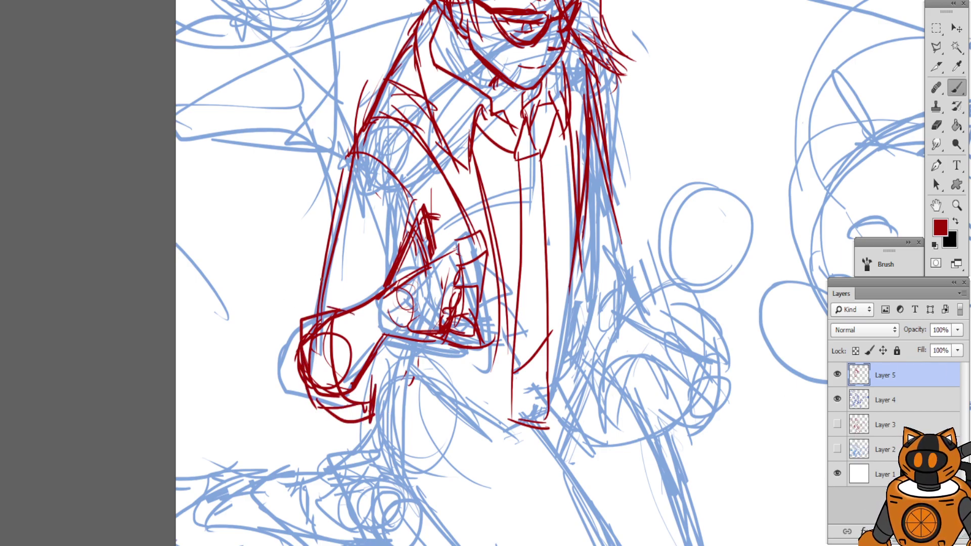
# Extend the near elbow with a pointed flap above it and a wide curved flap sweeping beneath it
pyautogui.moveTo(298, 345); pyautogui.dragTo(264, 303)
pyautogui.moveTo(265, 286)
pyautogui.mouseDown()
pyautogui.moveTo(322, 285)
pyautogui.moveTo(373, 308)
pyautogui.mouseUp()
pyautogui.hotkey('ctrl', 'z')
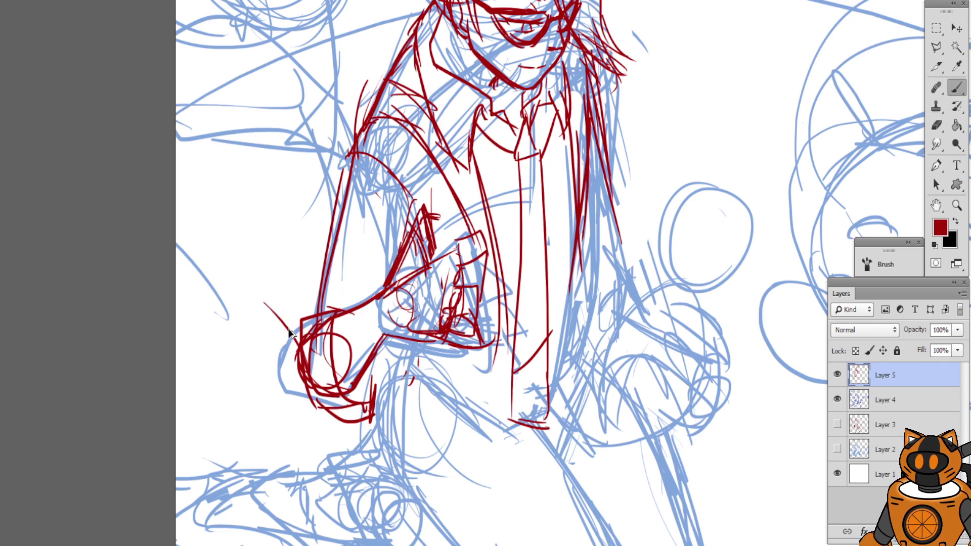
pyautogui.moveTo(297, 353)
pyautogui.mouseDown()
pyautogui.moveTo(280, 318)
pyautogui.moveTo(361, 302)
pyautogui.moveTo(356, 321)
pyautogui.mouseUp()
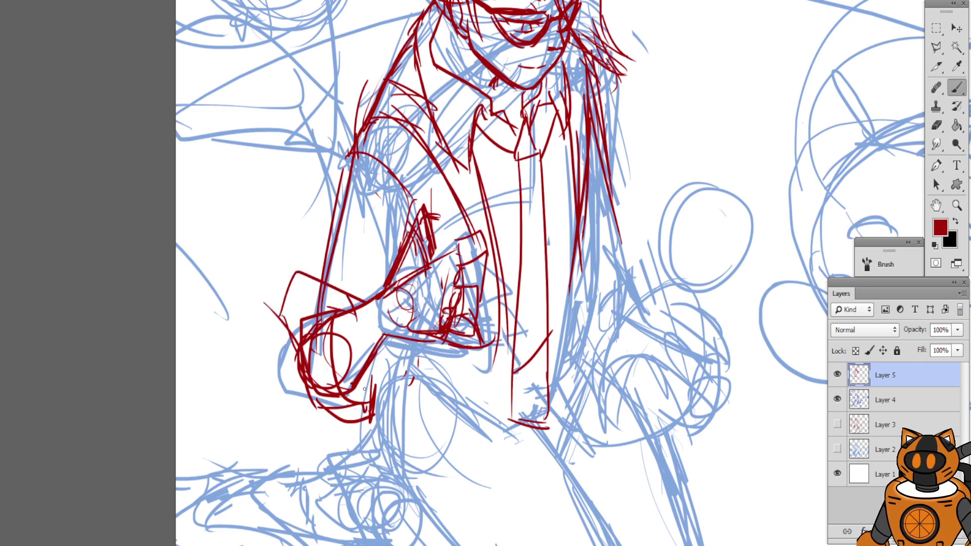
pyautogui.moveTo(381, 351)
pyautogui.mouseDown()
pyautogui.moveTo(386, 397)
pyautogui.moveTo(369, 415)
pyautogui.mouseUp()
pyautogui.moveTo(302, 369)
pyautogui.mouseDown()
pyautogui.moveTo(354, 448)
pyautogui.moveTo(329, 433)
pyautogui.mouseUp()
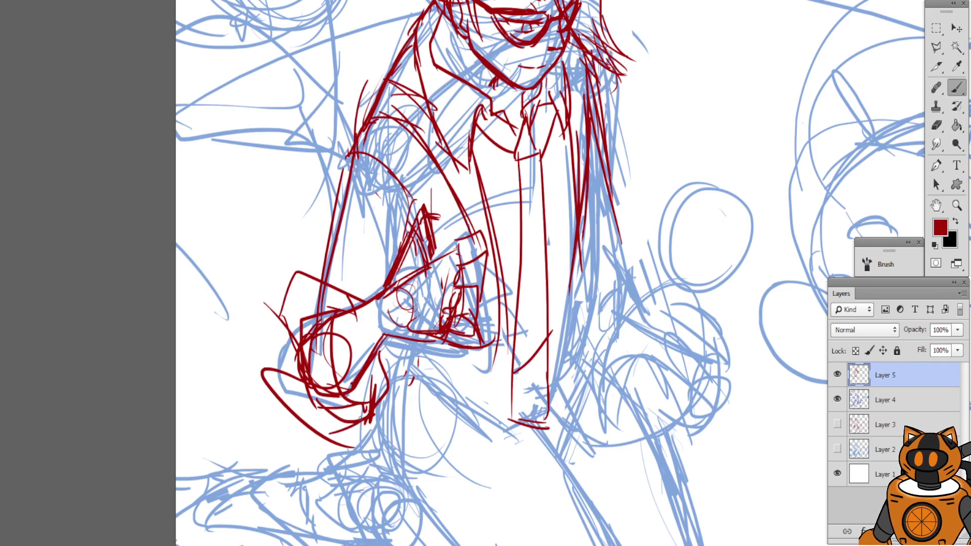
# Draw a narrow pointed fold beside the inner edge of the near arm, just above the wrist
pyautogui.moveTo(304, 263); pyautogui.dragTo(216, 275)
pyautogui.moveTo(368, 229); pyautogui.dragTo(342, 235)
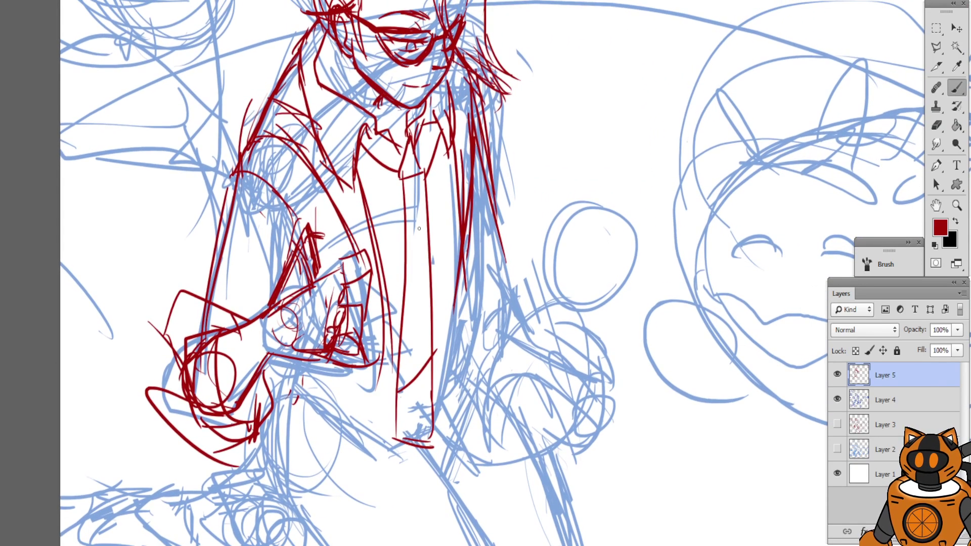
pyautogui.moveTo(409, 207); pyautogui.dragTo(413, 218)
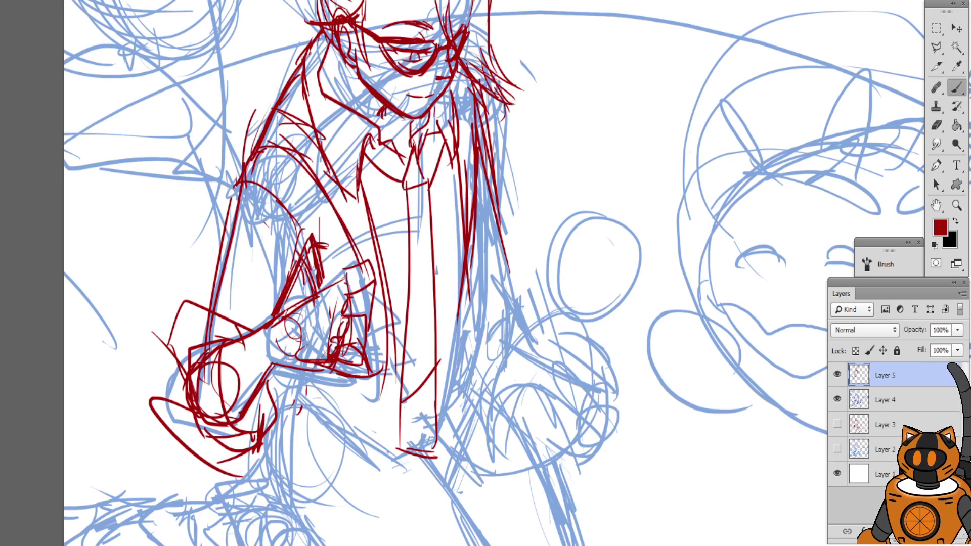
pyautogui.moveTo(260, 262); pyautogui.dragTo(359, 259)
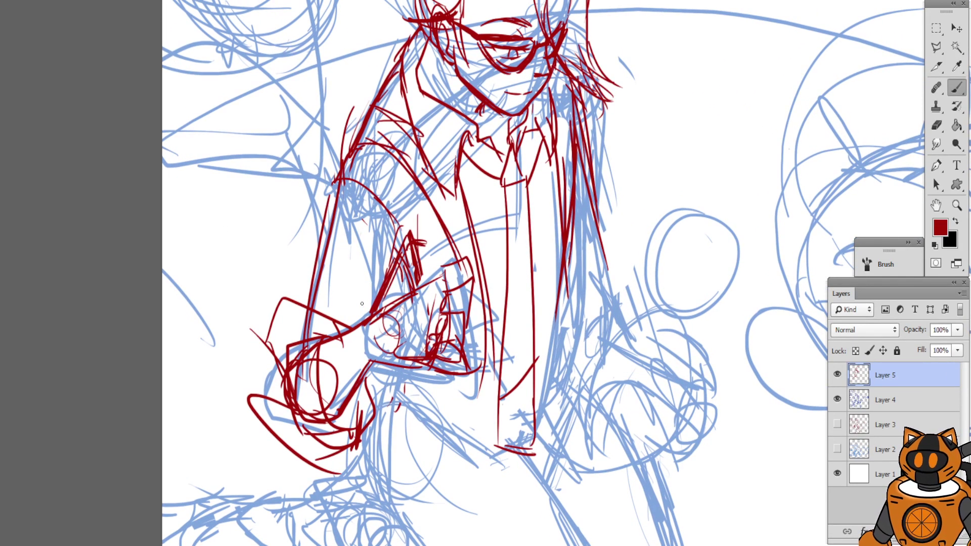
pyautogui.moveTo(368, 307); pyautogui.dragTo(377, 225)
pyautogui.moveTo(377, 226)
pyautogui.mouseDown()
pyautogui.moveTo(383, 282)
pyautogui.moveTo(362, 322)
pyautogui.mouseUp()
pyautogui.moveTo(367, 278); pyautogui.dragTo(371, 314)
pyautogui.moveTo(403, 261); pyautogui.dragTo(392, 301)
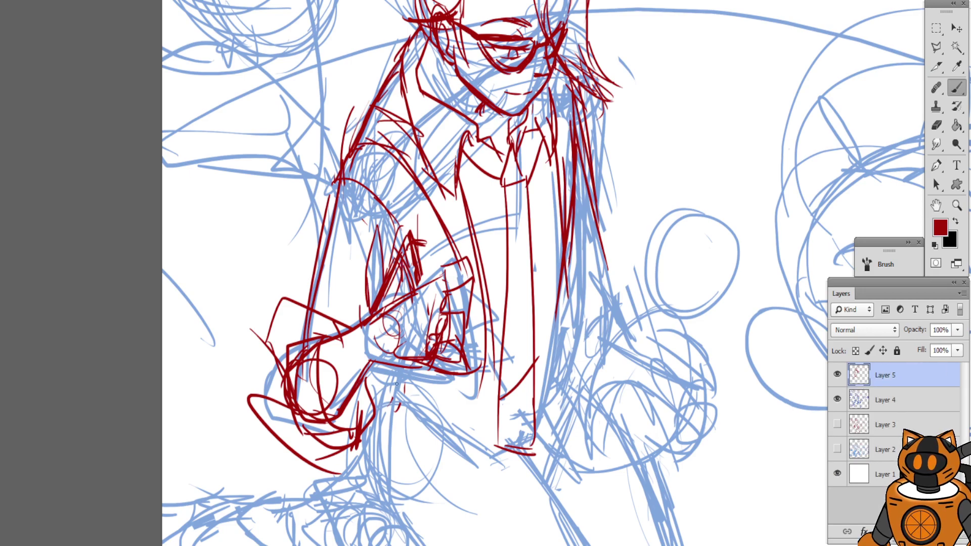
# Draw nearly vertical lines through the near wrist, ending a little below the hand
pyautogui.moveTo(400, 364)
pyautogui.mouseDown()
pyautogui.moveTo(406, 396)
pyautogui.moveTo(398, 404)
pyautogui.mouseUp()
pyautogui.hotkey('ctrl', 'z')
pyautogui.moveTo(416, 286); pyautogui.dragTo(408, 393)
pyautogui.moveTo(414, 310); pyautogui.dragTo(406, 411)
pyautogui.moveTo(504, 227); pyautogui.dragTo(475, 175)
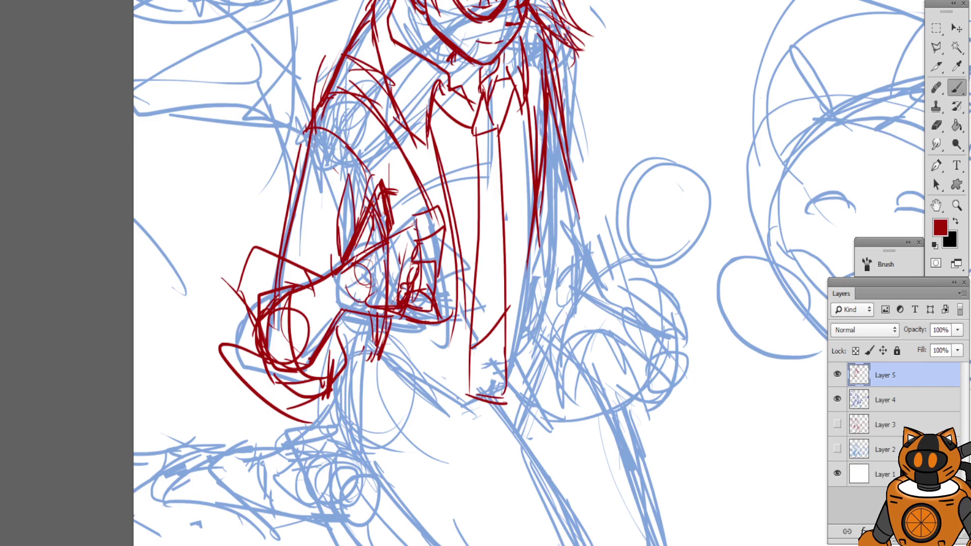
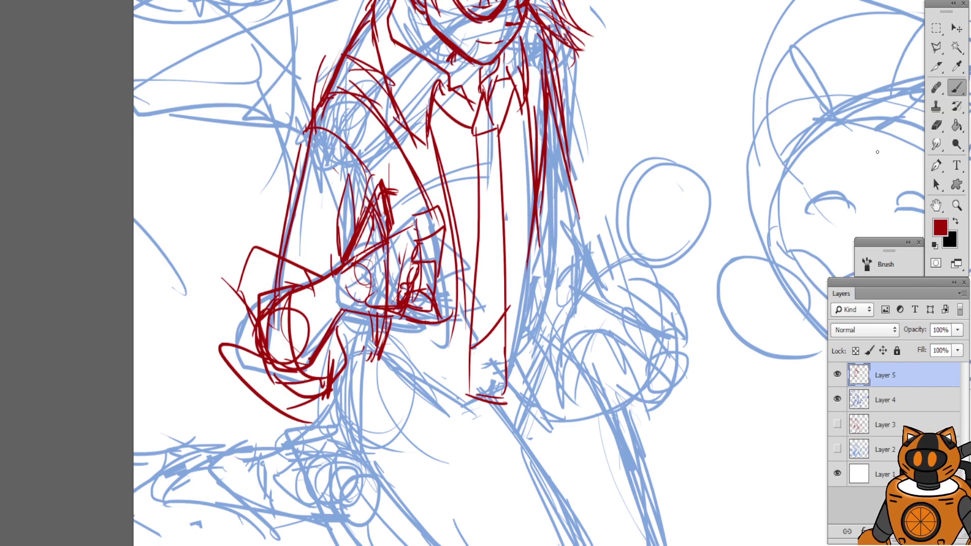
# Erase the shoulder-to-hand curve, the long line below the near collar flap and the slanting far arm lines
pyautogui.click(936, 125)
pyautogui.moveTo(340, 92); pyautogui.dragTo(433, 202)
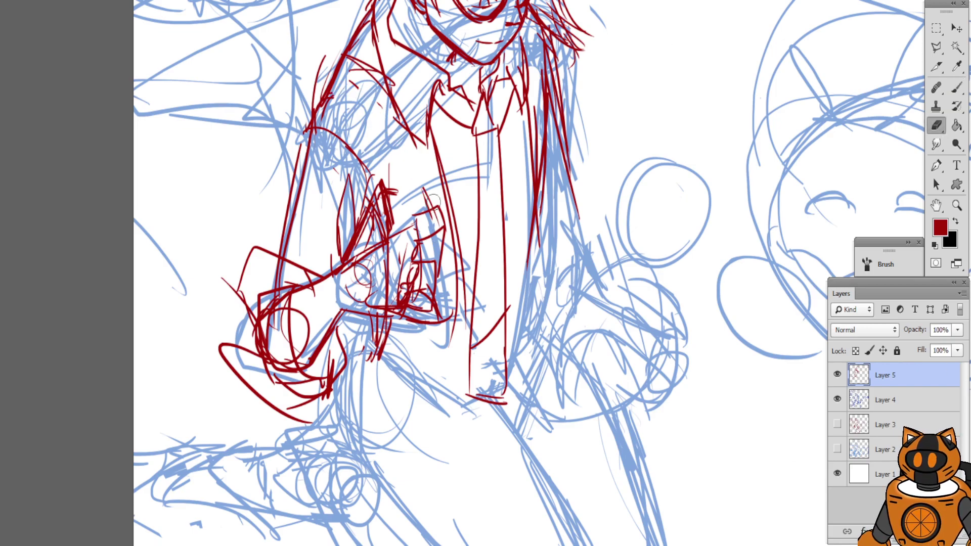
pyautogui.moveTo(439, 161); pyautogui.dragTo(451, 314)
pyautogui.moveTo(529, 132); pyautogui.dragTo(533, 228)
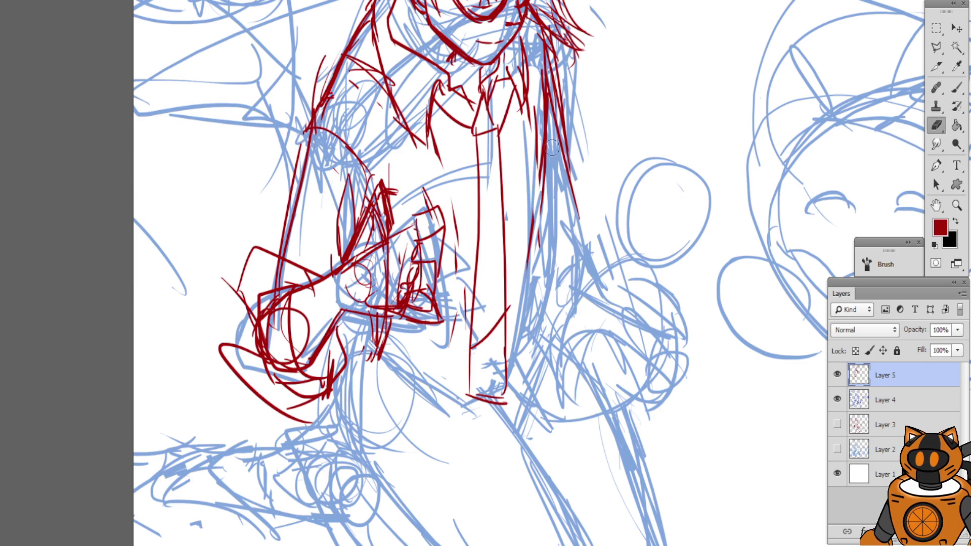
pyautogui.moveTo(556, 89); pyautogui.dragTo(577, 209)
pyautogui.moveTo(556, 116); pyautogui.dragTo(578, 255)
# Draw a new jacket edge curving from the chest beside the collar down to the near hand
pyautogui.click(955, 89)
pyautogui.moveTo(502, 87); pyautogui.dragTo(538, 133)
pyautogui.moveTo(424, 132)
pyautogui.mouseDown()
pyautogui.moveTo(465, 212)
pyautogui.moveTo(465, 240)
pyautogui.mouseUp()
pyautogui.moveTo(454, 189); pyautogui.dragTo(469, 270)
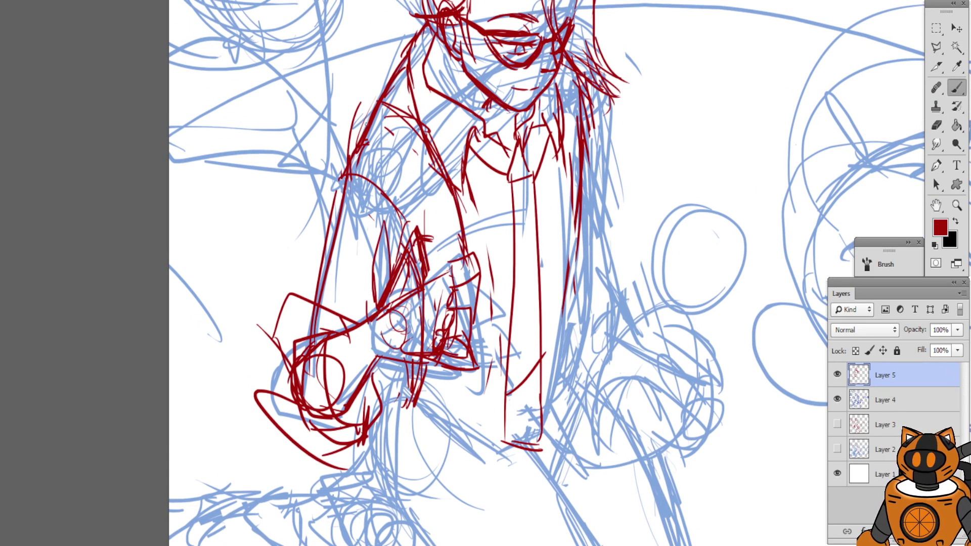
# Add curved lines from the near shoulder down toward the hand, with short folds above the wrist
pyautogui.moveTo(373, 131); pyautogui.dragTo(433, 242)
pyautogui.hotkey('ctrl', 'alt', 'z')
pyautogui.moveTo(404, 170); pyautogui.dragTo(444, 261)
pyautogui.hotkey('ctrl', 'alt', 'z')
pyautogui.hotkey('ctrl', 'alt', 'z')
pyautogui.moveTo(369, 130); pyautogui.dragTo(441, 256)
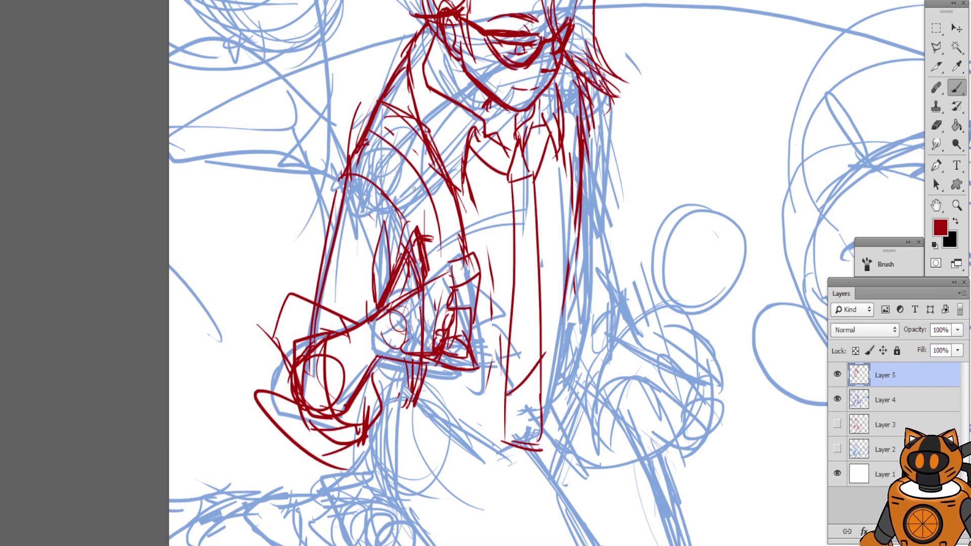
pyautogui.moveTo(381, 110); pyautogui.dragTo(458, 245)
pyautogui.moveTo(443, 206); pyautogui.dragTo(443, 272)
pyautogui.moveTo(449, 261); pyautogui.dragTo(463, 288)
# Draw the curved lower edge of the garment across the waist and turn it up at the far side
pyautogui.moveTo(428, 243)
pyautogui.mouseDown()
pyautogui.moveTo(429, 280)
pyautogui.moveTo(373, 251)
pyautogui.mouseUp()
pyautogui.moveTo(428, 354)
pyautogui.mouseDown()
pyautogui.moveTo(506, 363)
pyautogui.moveTo(566, 309)
pyautogui.mouseUp()
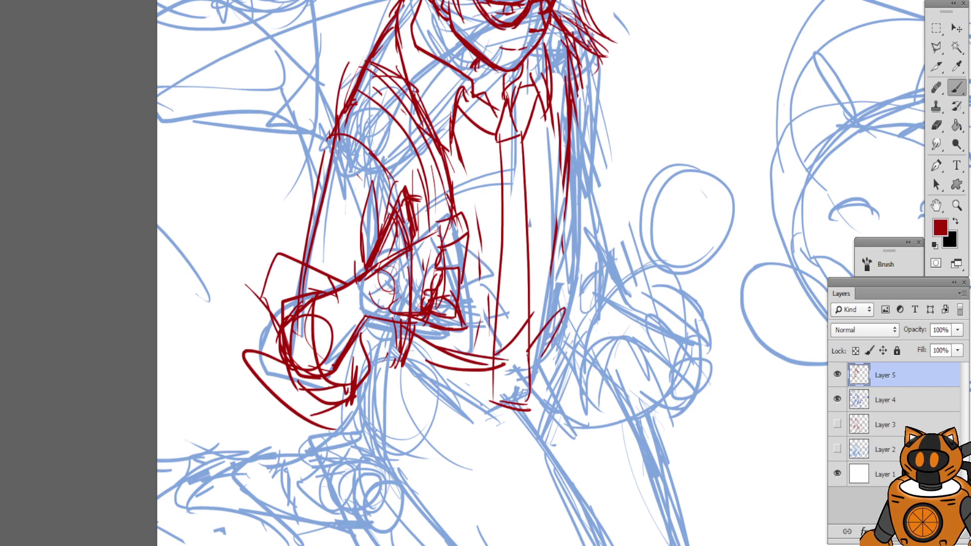
pyautogui.moveTo(526, 356); pyautogui.dragTo(549, 325)
# Redraw the far edge of the torso down to the waist and add an angled corner at its lower end
pyautogui.moveTo(566, 179); pyautogui.dragTo(546, 324)
pyautogui.moveTo(562, 236); pyautogui.dragTo(554, 309)
pyautogui.moveTo(557, 275)
pyautogui.mouseDown()
pyautogui.moveTo(555, 319)
pyautogui.moveTo(555, 291)
pyautogui.mouseUp()
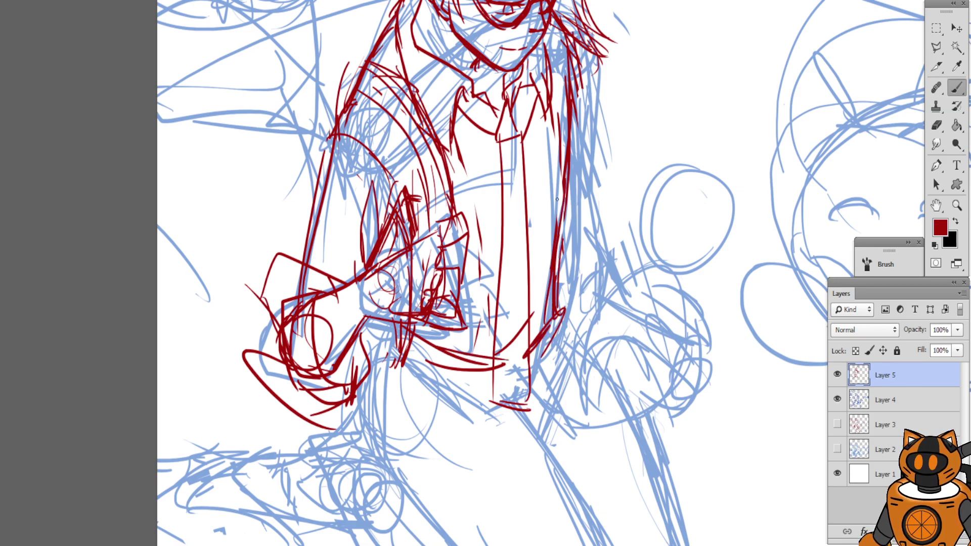
pyautogui.hotkey('ctrl', 'alt', 'z')
pyautogui.hotkey('ctrl', 'alt', 'z')
pyautogui.moveTo(567, 139); pyautogui.dragTo(562, 307)
pyautogui.moveTo(554, 241); pyautogui.dragTo(548, 266)
pyautogui.hotkey('ctrl', 'alt', 'z')
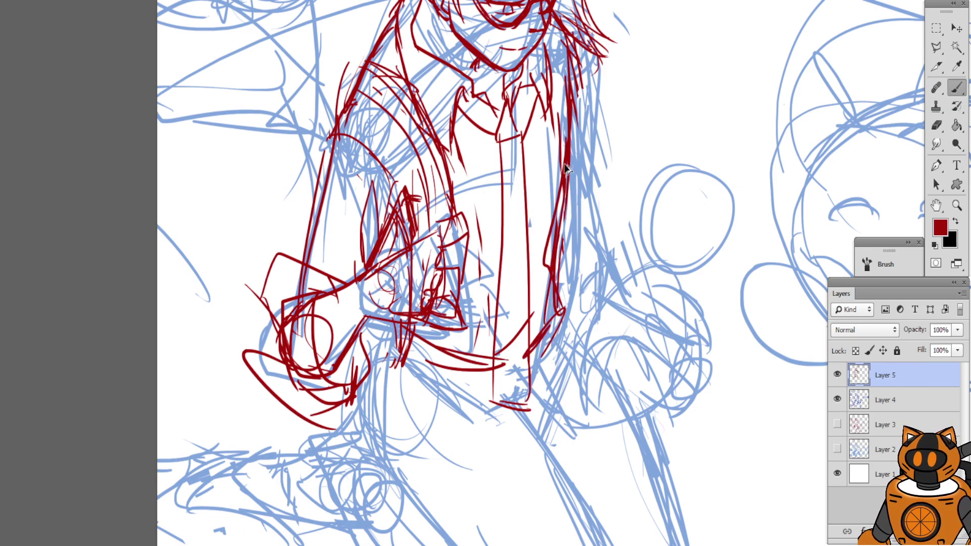
pyautogui.moveTo(566, 166); pyautogui.dragTo(557, 230)
pyautogui.moveTo(547, 264); pyautogui.dragTo(570, 296)
pyautogui.moveTo(549, 246); pyautogui.dragTo(529, 301)
# Draw horizontal waist lines from the near hand across the tie to the far edge of the torso
pyautogui.moveTo(461, 314); pyautogui.dragTo(530, 304)
pyautogui.moveTo(444, 310); pyautogui.dragTo(544, 313)
pyautogui.moveTo(482, 334); pyautogui.dragTo(545, 325)
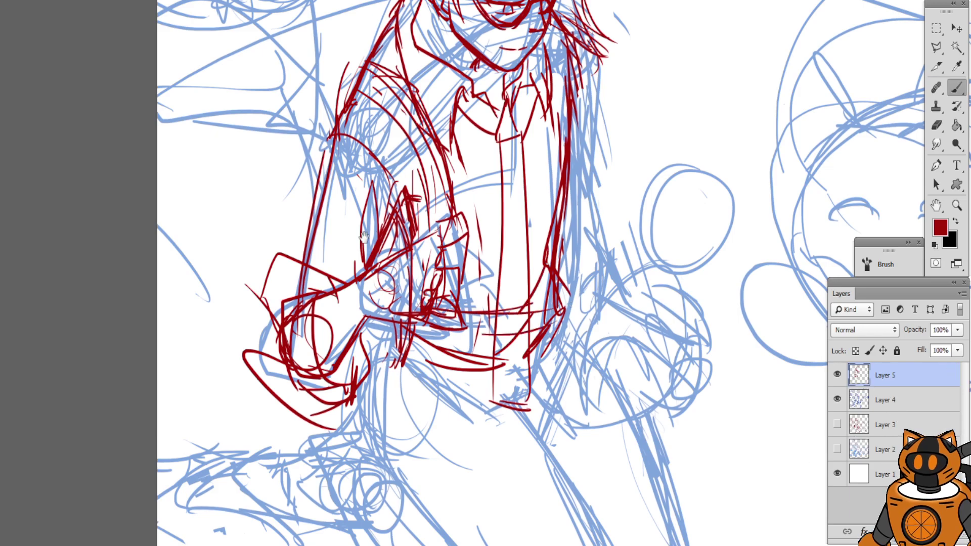
# Redraw the slanting far arm lines running down from beneath the hair tips
pyautogui.moveTo(364, 236); pyautogui.dragTo(315, 255)
pyautogui.moveTo(399, 187)
pyautogui.mouseDown()
pyautogui.moveTo(356, 278)
pyautogui.moveTo(365, 295)
pyautogui.mouseUp()
pyautogui.moveTo(377, 231)
pyautogui.mouseDown()
pyautogui.moveTo(438, 197)
pyautogui.moveTo(425, 184)
pyautogui.mouseUp()
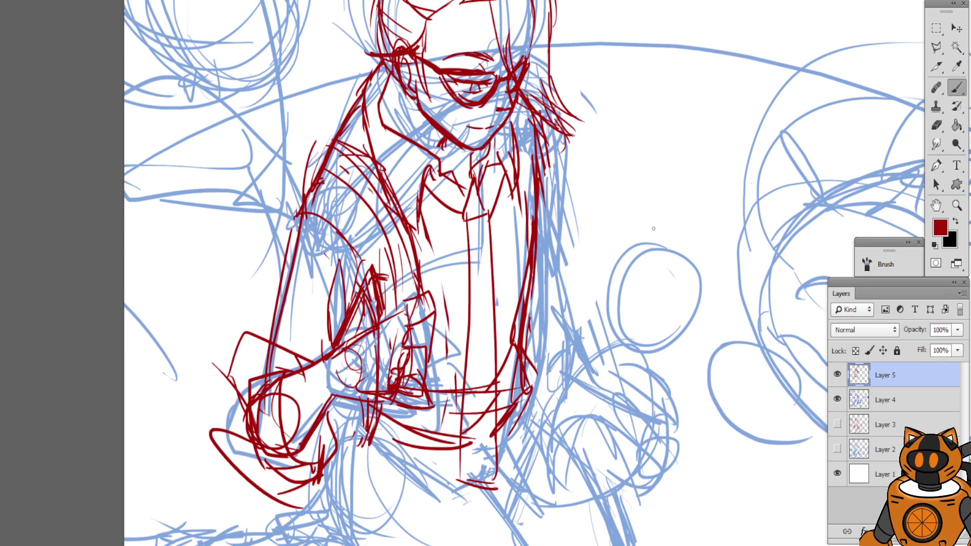
pyautogui.moveTo(603, 188); pyautogui.dragTo(560, 210)
pyautogui.moveTo(495, 164); pyautogui.dragTo(509, 246)
pyautogui.moveTo(497, 169); pyautogui.dragTo(526, 282)
pyautogui.moveTo(508, 221)
pyautogui.mouseDown()
pyautogui.moveTo(522, 291)
pyautogui.moveTo(514, 312)
pyautogui.mouseUp()
pyautogui.moveTo(498, 241)
pyautogui.mouseDown()
pyautogui.moveTo(475, 202)
pyautogui.moveTo(542, 219)
pyautogui.moveTo(606, 97)
pyautogui.mouseUp()
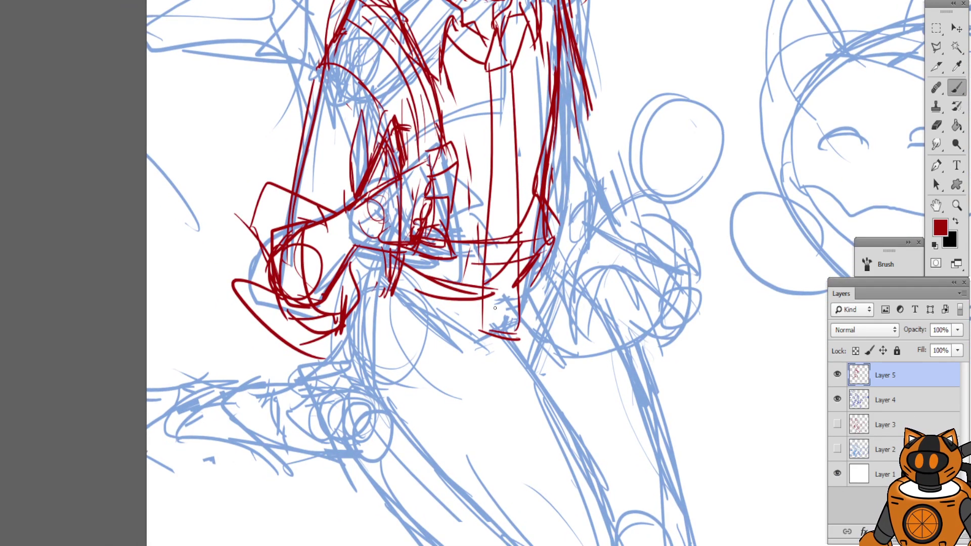
# Draw the slanting hip line below the waist and join it to the far side at the crotch
pyautogui.moveTo(367, 280)
pyautogui.mouseDown()
pyautogui.moveTo(351, 250)
pyautogui.moveTo(508, 314)
pyautogui.mouseUp()
pyautogui.moveTo(425, 305); pyautogui.dragTo(516, 329)
pyautogui.moveTo(542, 251); pyautogui.dragTo(512, 334)
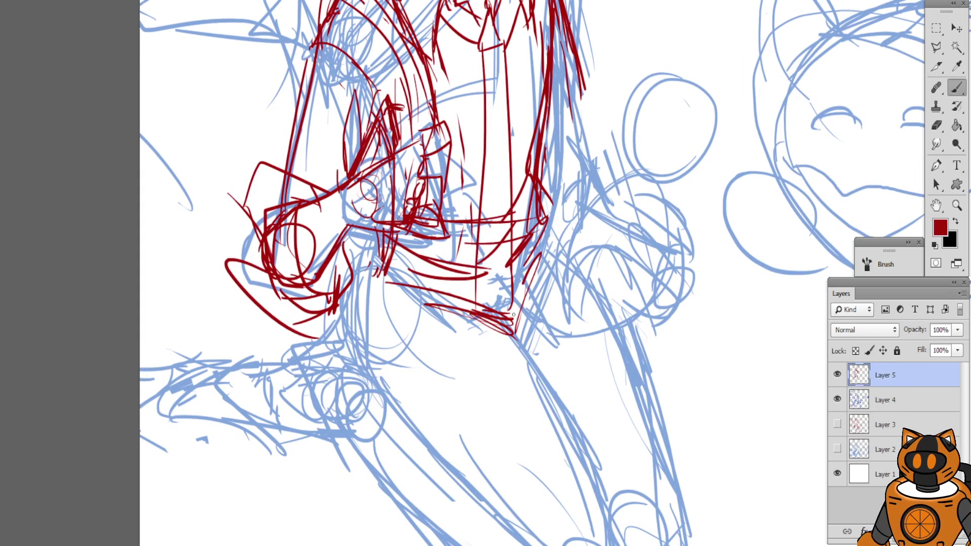
# Draw both long edges of the thigh diagonally down from the hips, reinforcing each with repeated strokes
pyautogui.moveTo(523, 285)
pyautogui.mouseDown()
pyautogui.moveTo(498, 336)
pyautogui.moveTo(589, 463)
pyautogui.mouseUp()
pyautogui.moveTo(521, 355); pyautogui.dragTo(610, 500)
pyautogui.moveTo(506, 332); pyautogui.dragTo(605, 489)
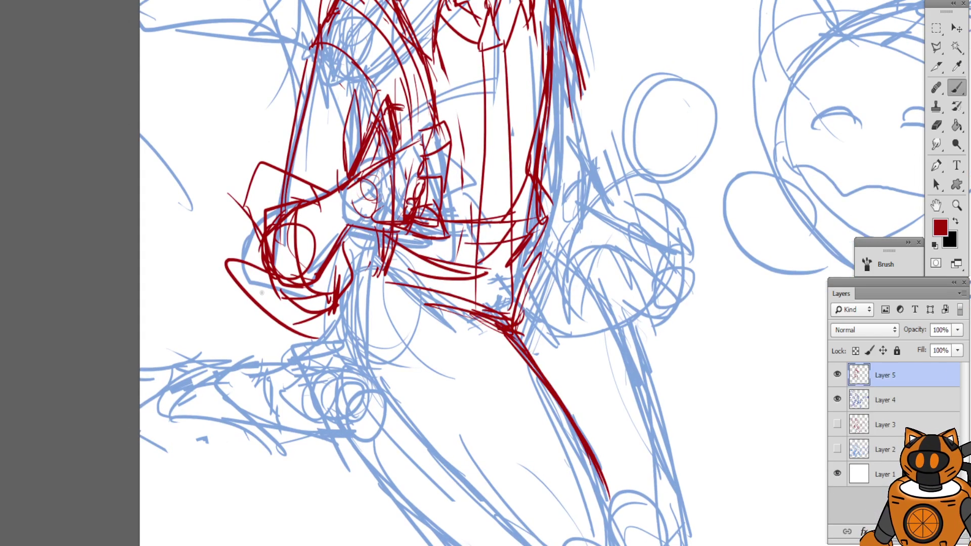
pyautogui.moveTo(314, 291)
pyautogui.mouseDown()
pyautogui.moveTo(298, 262)
pyautogui.moveTo(329, 265)
pyautogui.moveTo(376, 382)
pyautogui.mouseUp()
pyautogui.moveTo(326, 295); pyautogui.dragTo(443, 458)
pyautogui.moveTo(349, 342); pyautogui.dragTo(506, 521)
pyautogui.moveTo(380, 394); pyautogui.dragTo(531, 526)
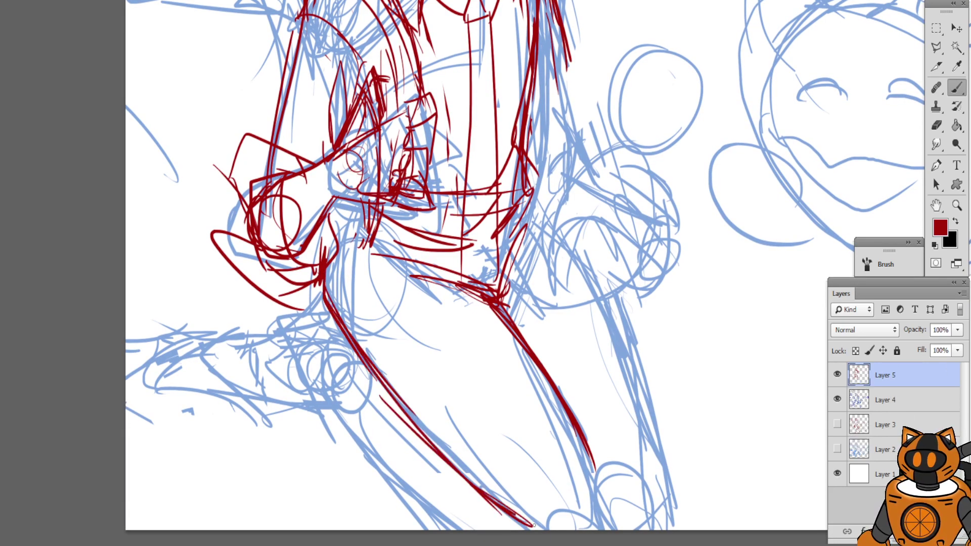
pyautogui.moveTo(463, 486); pyautogui.dragTo(533, 526)
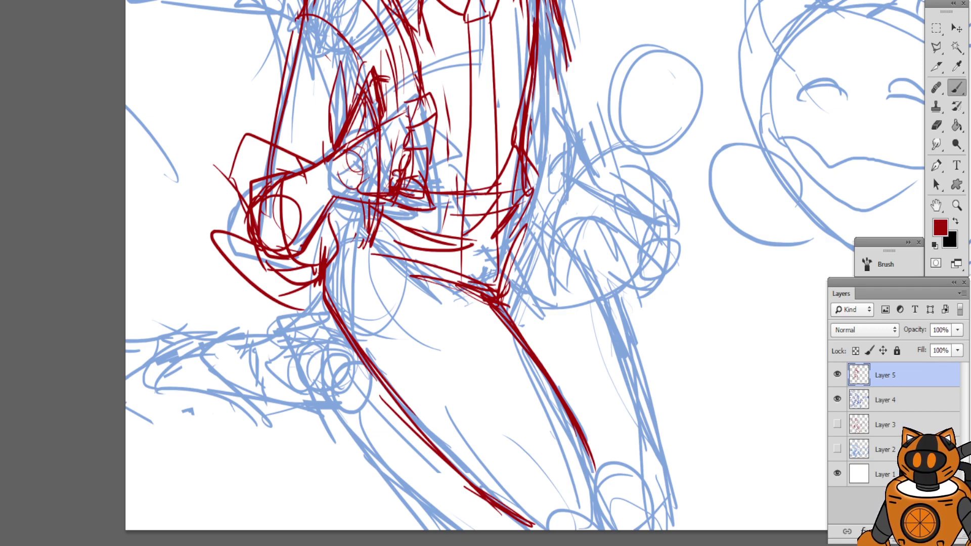
# Reinforce the outline of the near hand and the far edge of the torso with short strokes
pyautogui.moveTo(473, 161); pyautogui.dragTo(485, 240)
pyautogui.moveTo(354, 260); pyautogui.dragTo(352, 305)
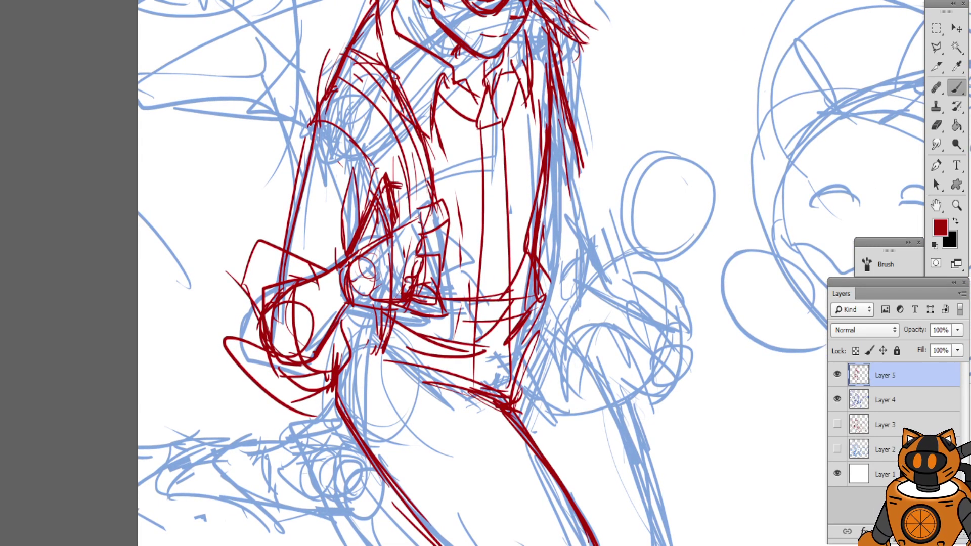
pyautogui.press('h')
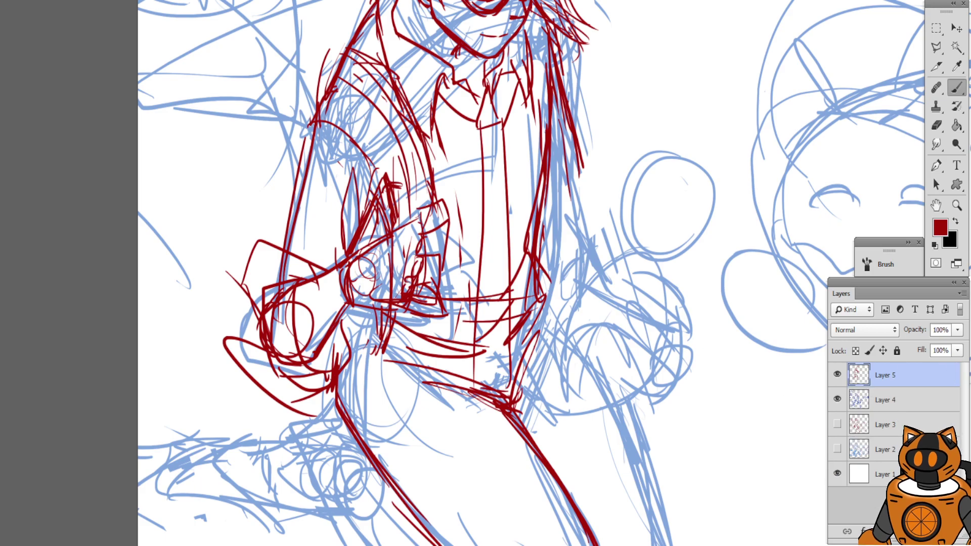
pyautogui.moveTo(465, 119); pyautogui.dragTo(475, 163)
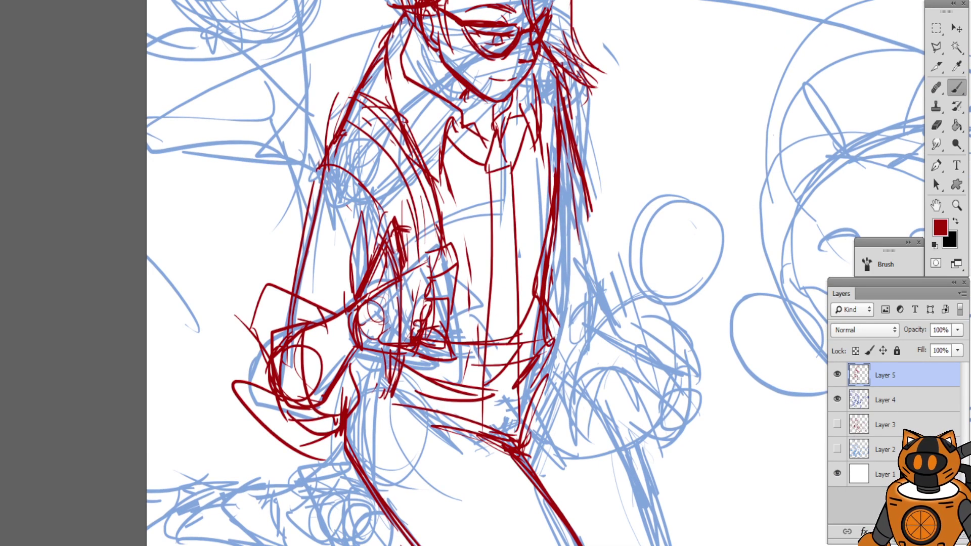
pyautogui.moveTo(438, 243); pyautogui.dragTo(419, 247)
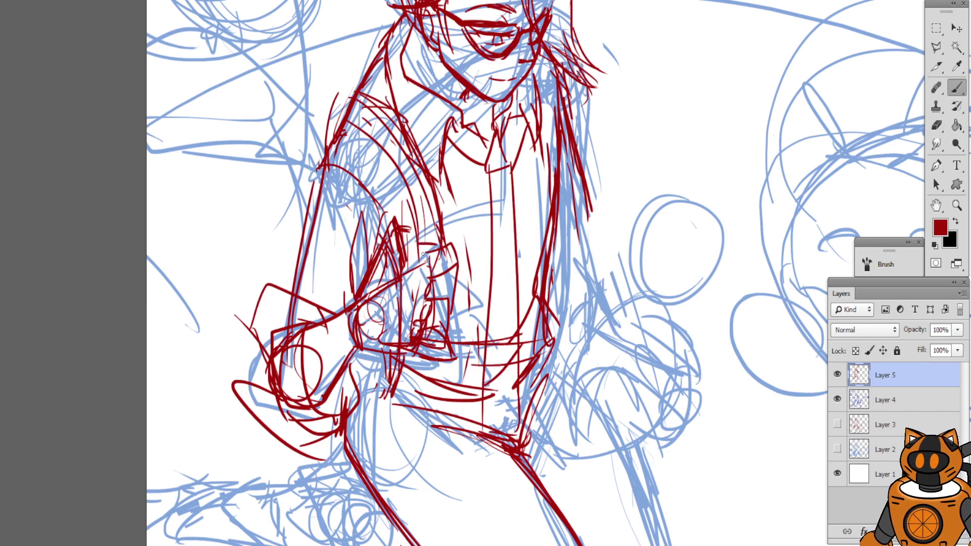
pyautogui.moveTo(554, 99); pyautogui.dragTo(540, 187)
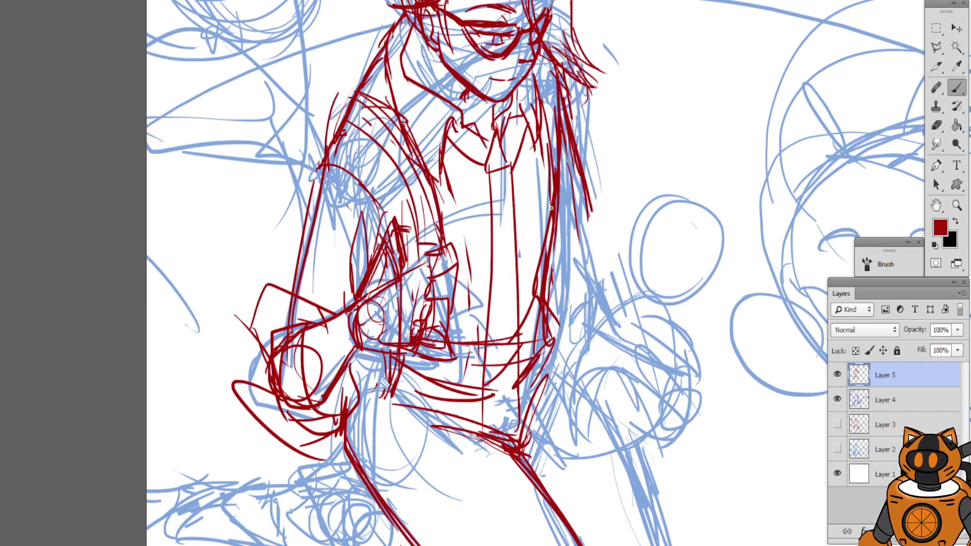
pyautogui.moveTo(504, 95)
pyautogui.mouseDown()
pyautogui.moveTo(462, 171)
pyautogui.moveTo(474, 166)
pyautogui.mouseUp()
pyautogui.moveTo(523, 201); pyautogui.dragTo(516, 364)
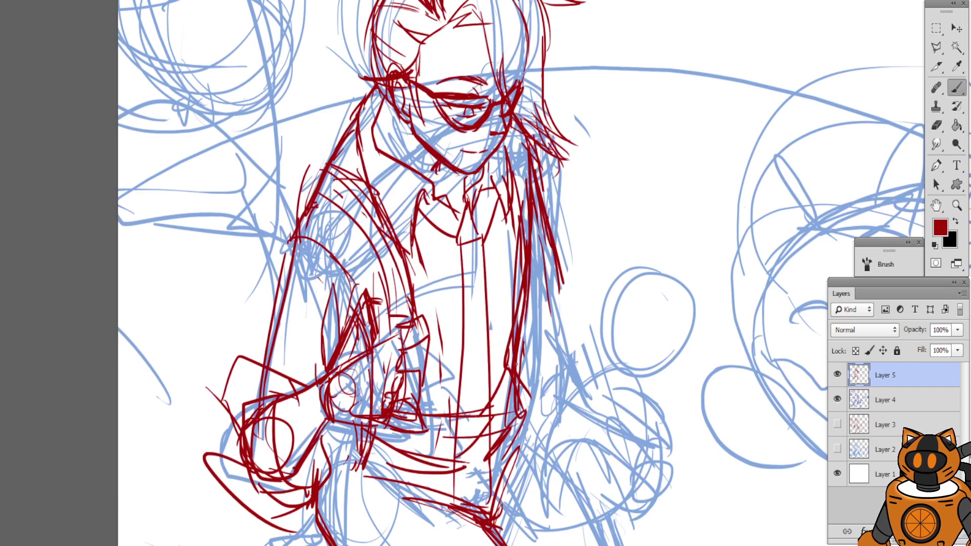
pyautogui.moveTo(502, 250)
pyautogui.mouseDown()
pyautogui.moveTo(480, 285)
pyautogui.moveTo(552, 261)
pyautogui.moveTo(524, 161)
pyautogui.moveTo(526, 106)
pyautogui.moveTo(536, 105)
pyautogui.mouseUp()
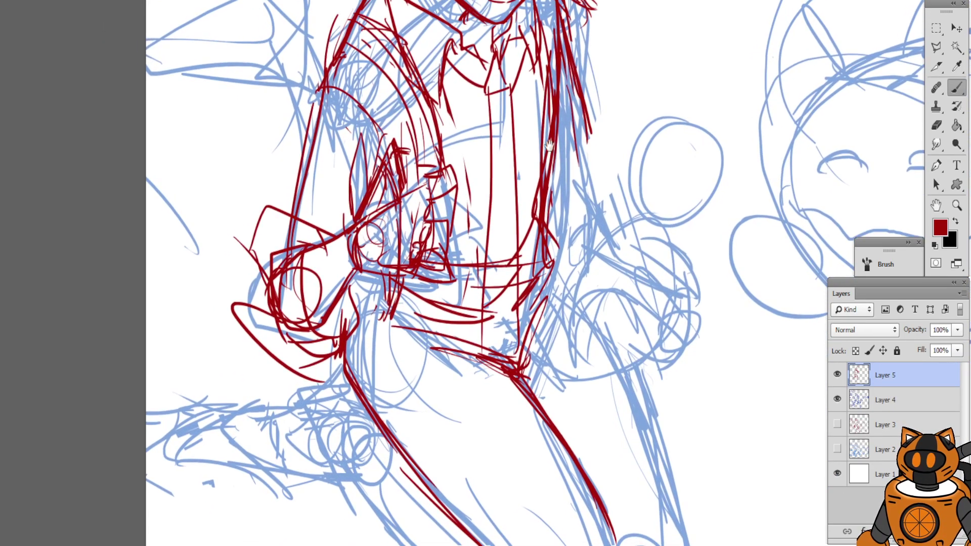
# Erase along the thigh's outer edge line below the near elbow
pyautogui.click(938, 111)
pyautogui.moveTo(512, 277)
pyautogui.mouseDown()
pyautogui.moveTo(518, 178)
pyautogui.moveTo(516, 198)
pyautogui.mouseUp()
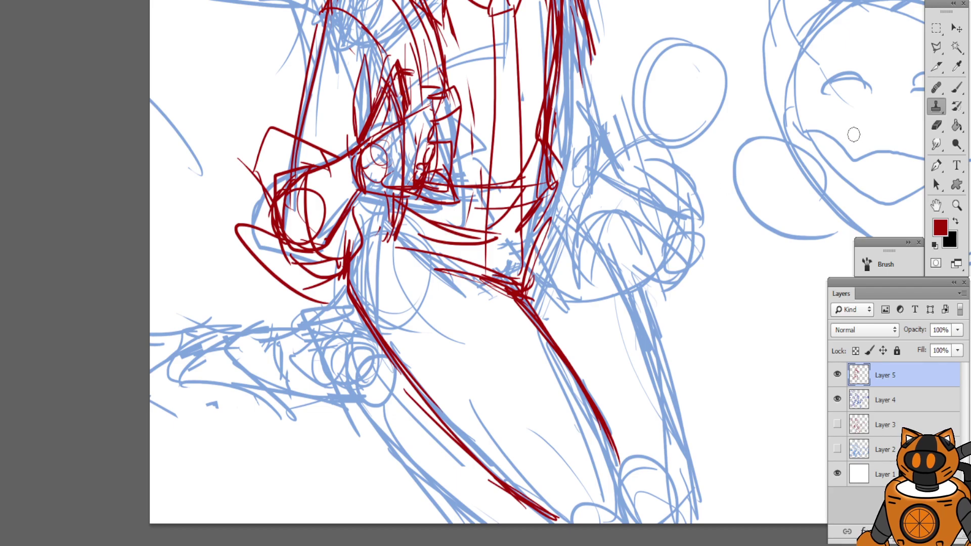
pyautogui.click(936, 125)
pyautogui.moveTo(347, 282)
pyautogui.mouseDown()
pyautogui.moveTo(469, 481)
pyautogui.moveTo(551, 516)
pyautogui.mouseUp()
pyautogui.moveTo(401, 66)
pyautogui.mouseDown()
pyautogui.moveTo(374, 104)
pyautogui.moveTo(358, 276)
pyautogui.moveTo(374, 278)
pyautogui.mouseUp()
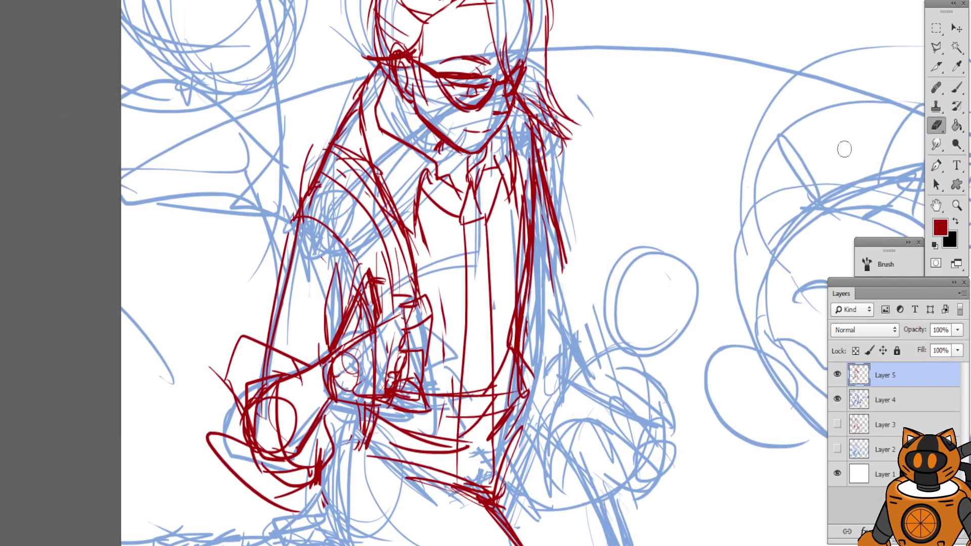
# Erase the dark red thigh line running diagonally down from the crotch
pyautogui.click(956, 88)
pyautogui.moveTo(480, 210)
pyautogui.mouseDown()
pyautogui.moveTo(488, 165)
pyautogui.moveTo(465, 163)
pyautogui.mouseUp()
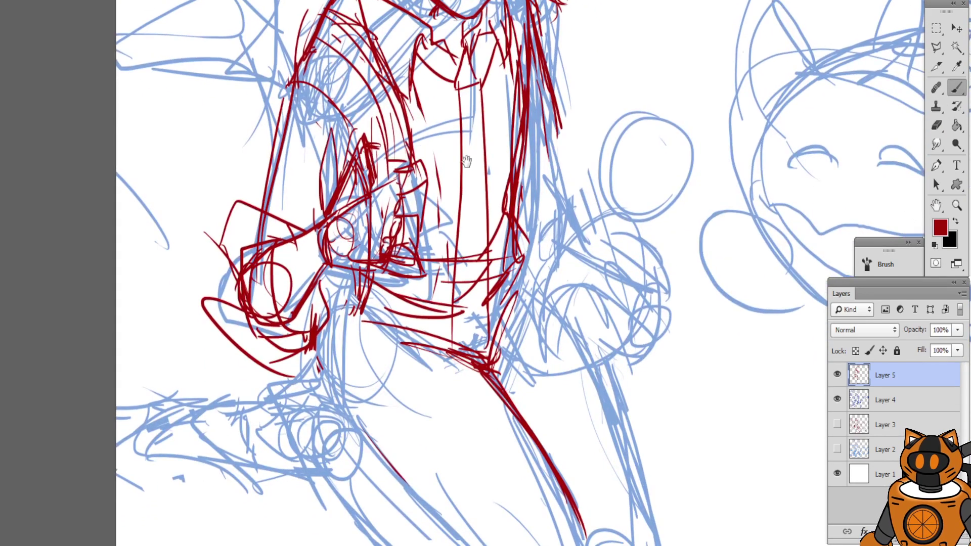
pyautogui.hotkey('ctrl', '-')
pyautogui.hotkey('ctrl', '-')
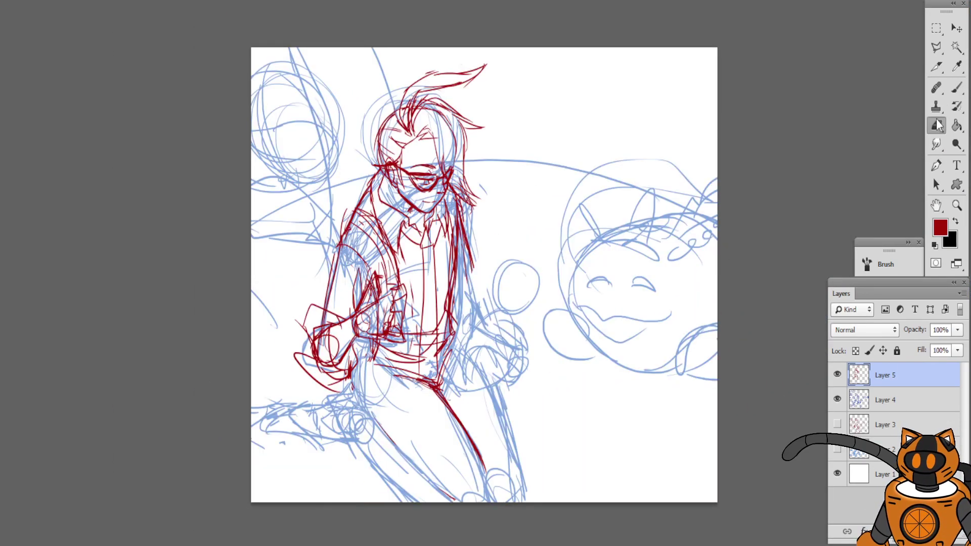
pyautogui.press('e')
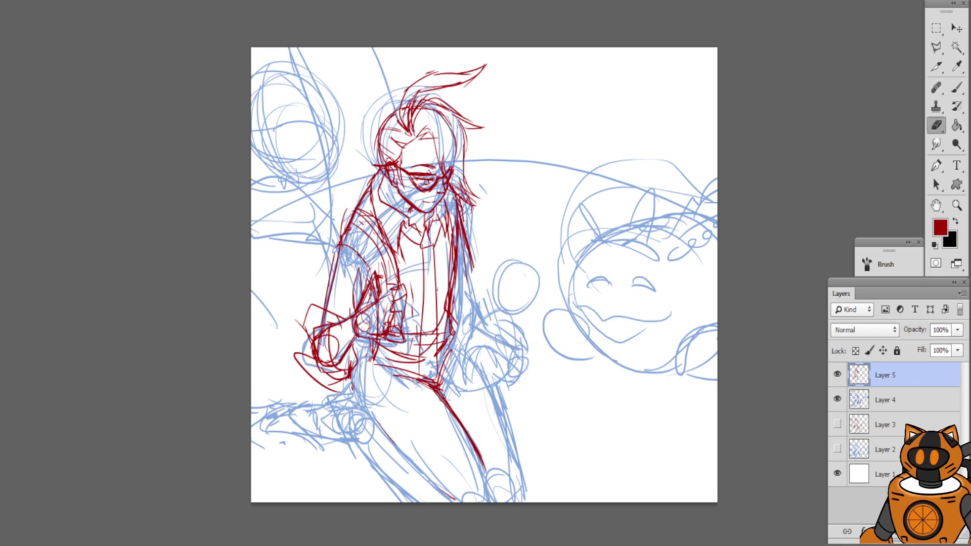
pyautogui.moveTo(439, 385); pyautogui.dragTo(484, 469)
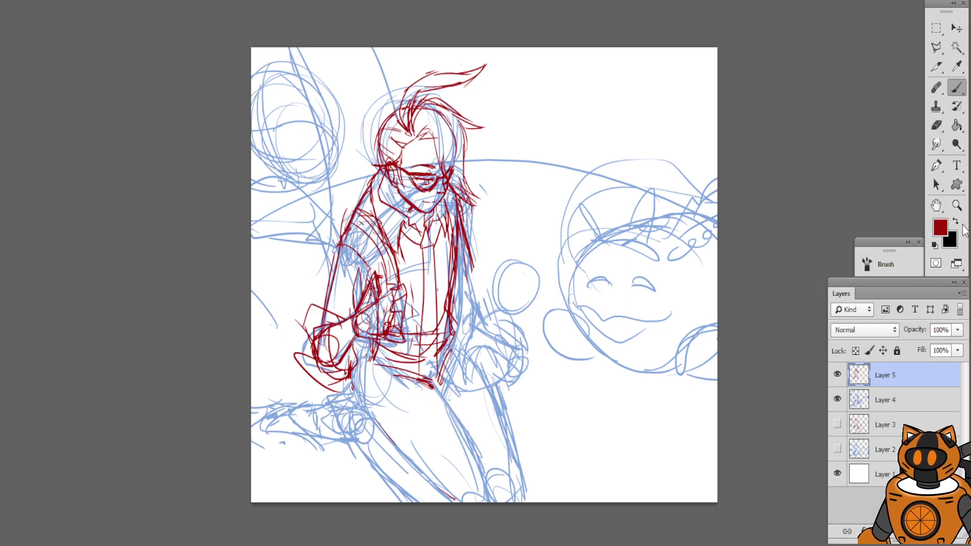
# Activate Layer 4 with the blue sketch colour and hide Layer 5
pyautogui.press('x')
pyautogui.press('i')
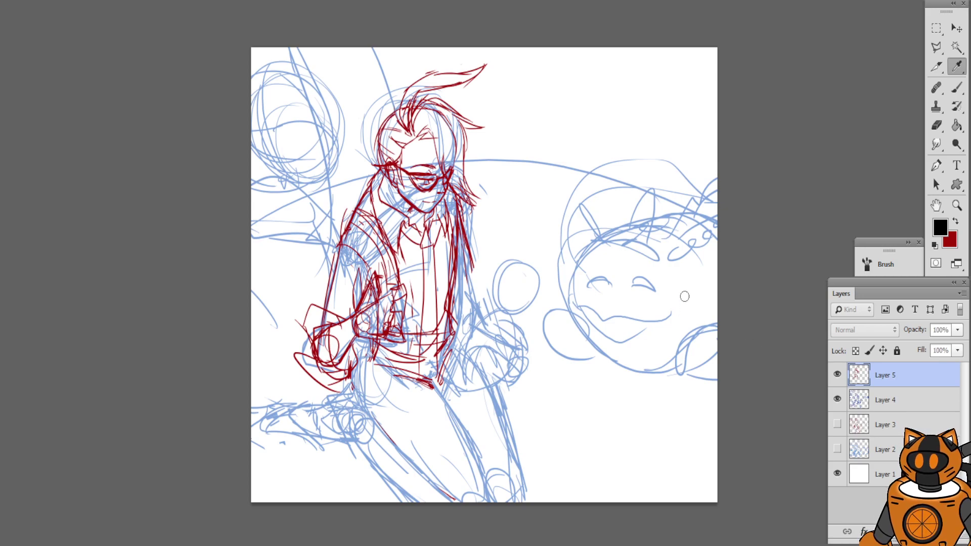
pyautogui.click(883, 264)
pyautogui.click(890, 400)
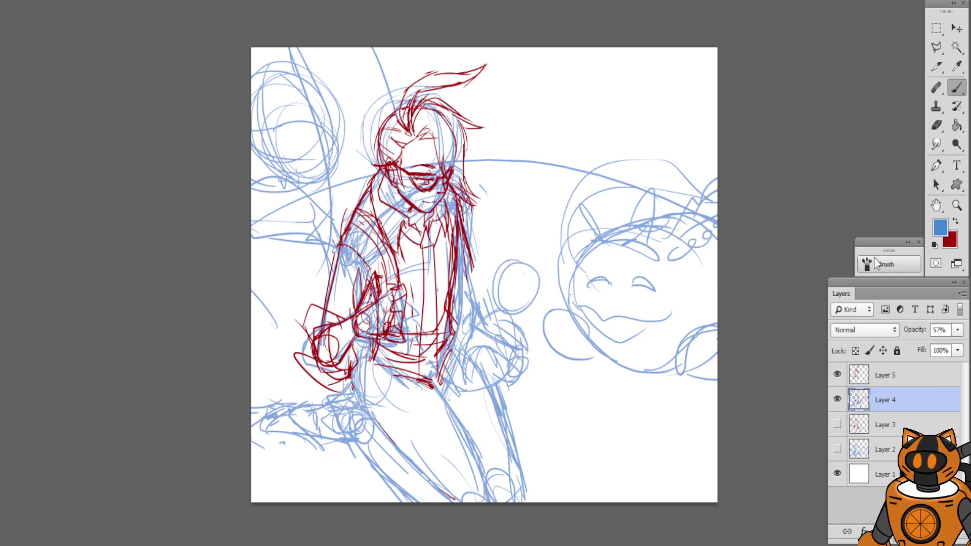
pyautogui.click(837, 374)
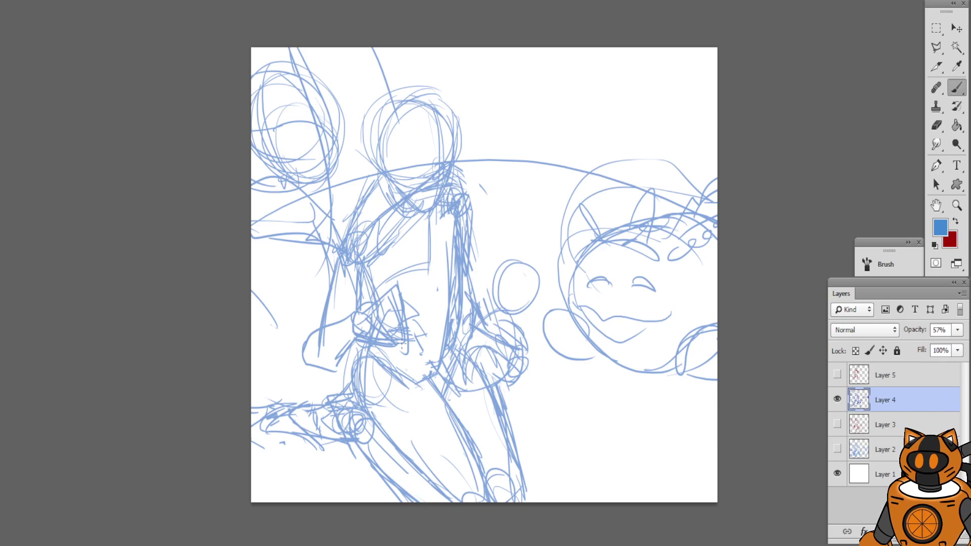
# Erase the main character's old blue leg construction lines below the hips on Layer 4
pyautogui.click(936, 125)
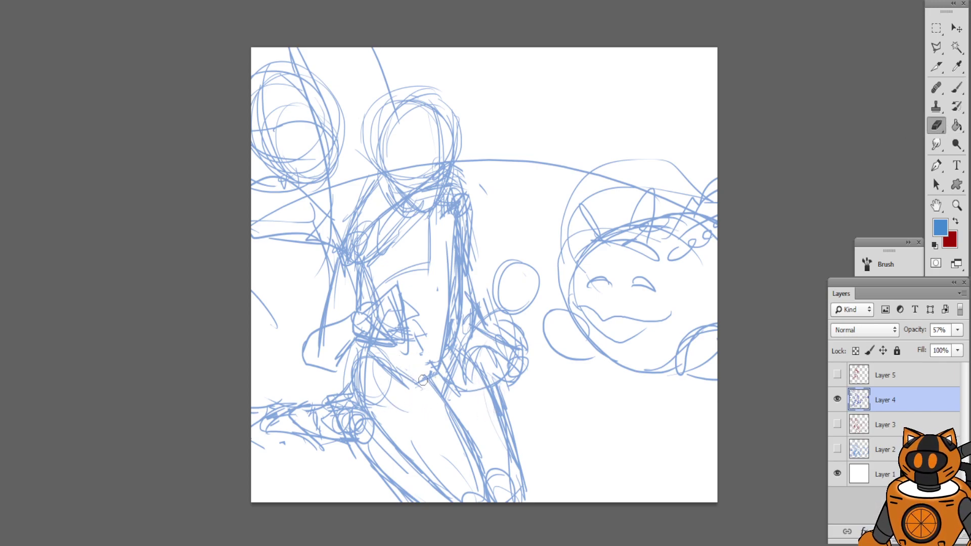
pyautogui.moveTo(422, 381)
pyautogui.mouseDown()
pyautogui.moveTo(475, 485)
pyautogui.moveTo(460, 435)
pyautogui.mouseUp()
pyautogui.moveTo(445, 395)
pyautogui.mouseDown()
pyautogui.moveTo(329, 469)
pyautogui.moveTo(293, 410)
pyautogui.moveTo(354, 395)
pyautogui.moveTo(403, 420)
pyautogui.mouseUp()
pyautogui.moveTo(496, 401)
pyautogui.mouseDown()
pyautogui.moveTo(530, 468)
pyautogui.moveTo(503, 466)
pyautogui.moveTo(552, 480)
pyautogui.moveTo(524, 495)
pyautogui.mouseUp()
pyautogui.click(957, 88)
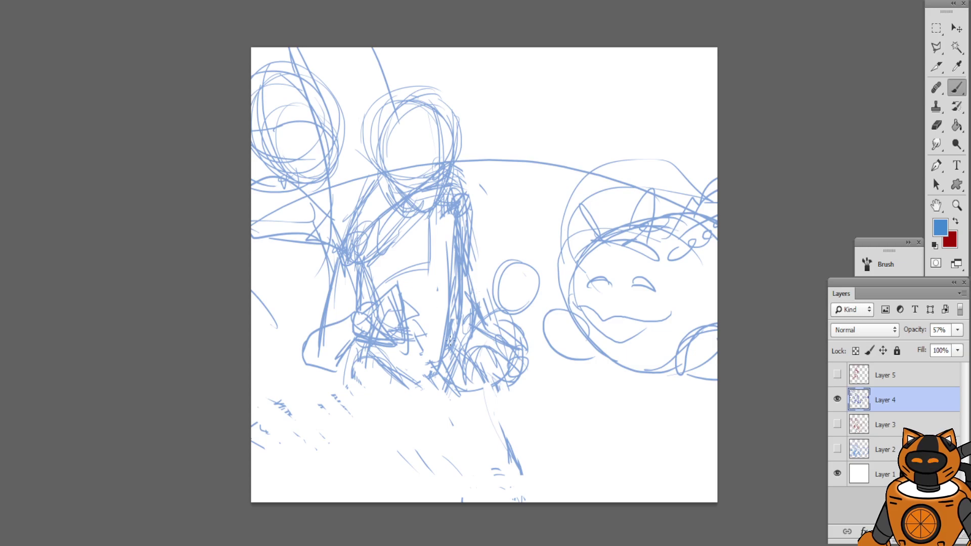
# Try sketching a V-shaped pelvis in blue below the waist
pyautogui.moveTo(443, 369); pyautogui.dragTo(425, 415)
pyautogui.moveTo(363, 360); pyautogui.dragTo(423, 415)
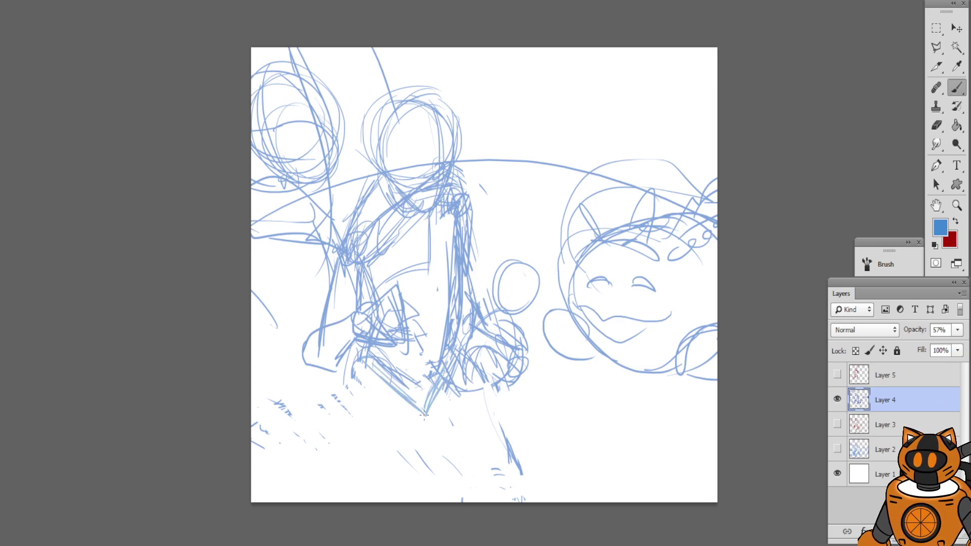
pyautogui.moveTo(363, 364); pyautogui.dragTo(414, 411)
pyautogui.hotkey('ctrl', 'alt', 'z')
pyautogui.hotkey('ctrl', 'alt', 'z')
pyautogui.hotkey('ctrl', 'alt', 'z')
# Sketch the blue pelvis lines narrowing to the crotch and add an oval hip joint below the near hand
pyautogui.moveTo(446, 306); pyautogui.dragTo(427, 395)
pyautogui.moveTo(450, 351)
pyautogui.mouseDown()
pyautogui.moveTo(438, 410)
pyautogui.moveTo(420, 420)
pyautogui.mouseUp()
pyautogui.moveTo(356, 369)
pyautogui.mouseDown()
pyautogui.moveTo(386, 396)
pyautogui.moveTo(370, 441)
pyautogui.moveTo(389, 428)
pyautogui.moveTo(373, 387)
pyautogui.moveTo(349, 383)
pyautogui.mouseUp()
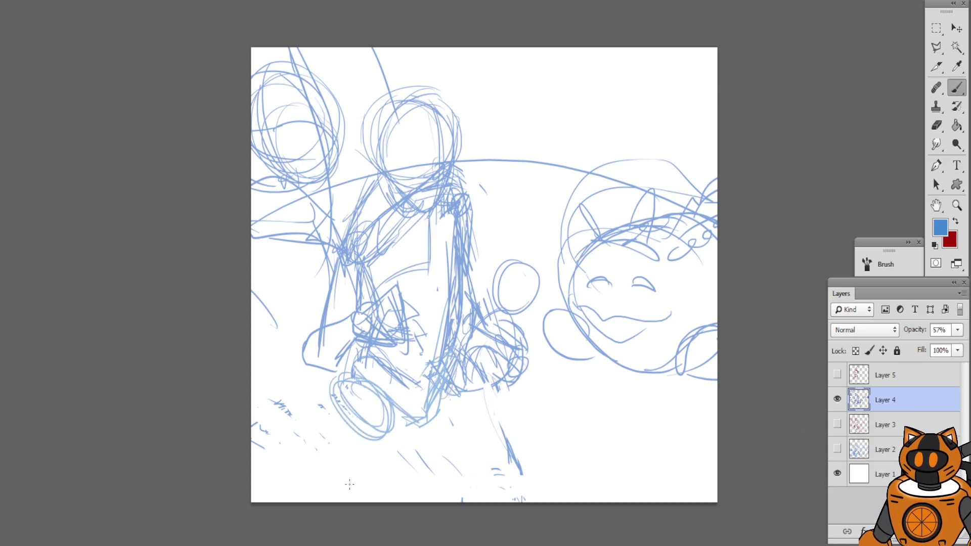
# Try sketching the near leg down from the hip oval
pyautogui.moveTo(362, 503)
pyautogui.mouseDown()
pyautogui.moveTo(356, 398)
pyautogui.moveTo(340, 476)
pyautogui.moveTo(355, 463)
pyautogui.moveTo(348, 486)
pyautogui.moveTo(360, 494)
pyautogui.moveTo(323, 464)
pyautogui.moveTo(372, 455)
pyautogui.moveTo(313, 435)
pyautogui.moveTo(323, 404)
pyautogui.moveTo(378, 423)
pyautogui.moveTo(340, 385)
pyautogui.moveTo(331, 485)
pyautogui.moveTo(360, 483)
pyautogui.mouseUp()
pyautogui.hotkey('ctrl', 'alt', 'z')
pyautogui.hotkey('ctrl', 'alt', 'z')
pyautogui.hotkey('ctrl', 'alt', 'z')
pyautogui.hotkey('ctrl', 'alt', 'z')
# Rough in the near thigh in blue, tapering from the hip oval down to the canvas's lower edge
pyautogui.moveTo(398, 419); pyautogui.dragTo(374, 499)
pyautogui.moveTo(331, 425); pyautogui.dragTo(358, 500)
pyautogui.moveTo(344, 457); pyautogui.dragTo(453, 487)
pyautogui.moveTo(387, 471); pyautogui.dragTo(459, 499)
pyautogui.hotkey('ctrl', 'alt', 'z')
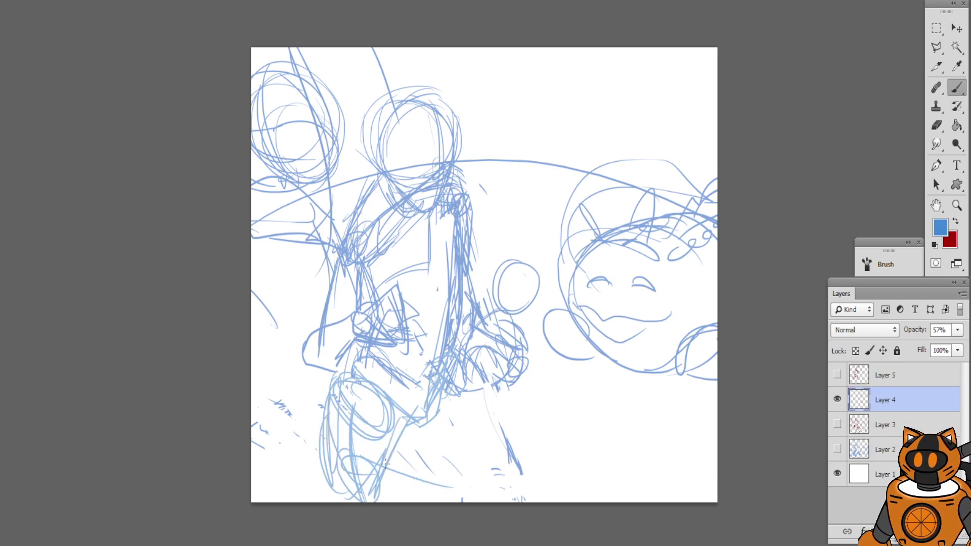
# Try sketching the near lower leg folding sideways from the knee
pyautogui.moveTo(354, 449); pyautogui.dragTo(385, 451)
pyautogui.moveTo(386, 455); pyautogui.dragTo(446, 503)
pyautogui.hotkey('ctrl', 'alt', 'z')
pyautogui.hotkey('ctrl', 'alt', 'z')
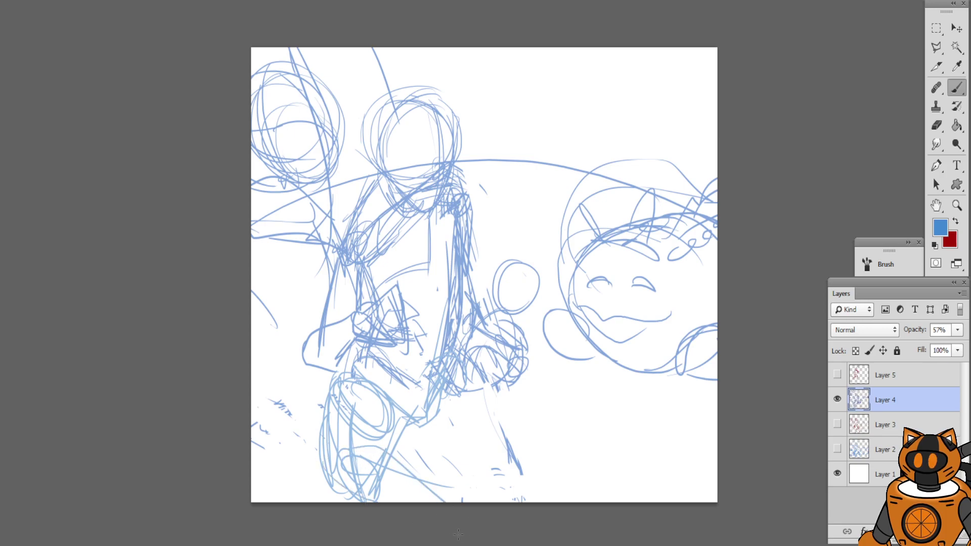
pyautogui.hotkey('ctrl', 'alt', 'z')
pyautogui.hotkey('ctrl', 'alt', 'z')
pyautogui.hotkey('ctrl', 'alt', 'z')
pyautogui.hotkey('ctrl', 'alt', 'z')
pyautogui.hotkey('ctrl', 'alt', 'z')
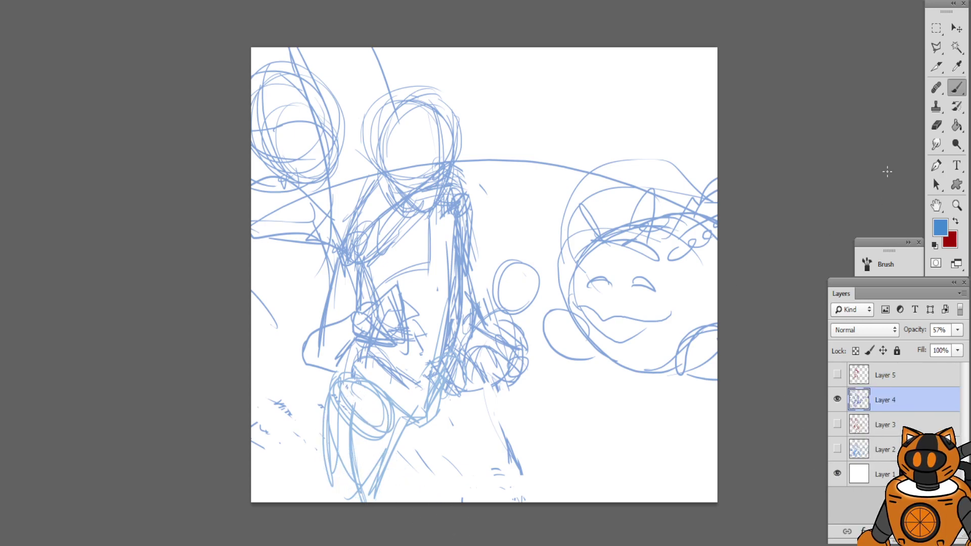
# Erase most of the near thigh's rough lines and redraw its outer edge running straight down from the hip
pyautogui.click(937, 126)
pyautogui.moveTo(369, 396)
pyautogui.mouseDown()
pyautogui.moveTo(328, 424)
pyautogui.moveTo(342, 470)
pyautogui.moveTo(364, 514)
pyautogui.moveTo(422, 520)
pyautogui.mouseUp()
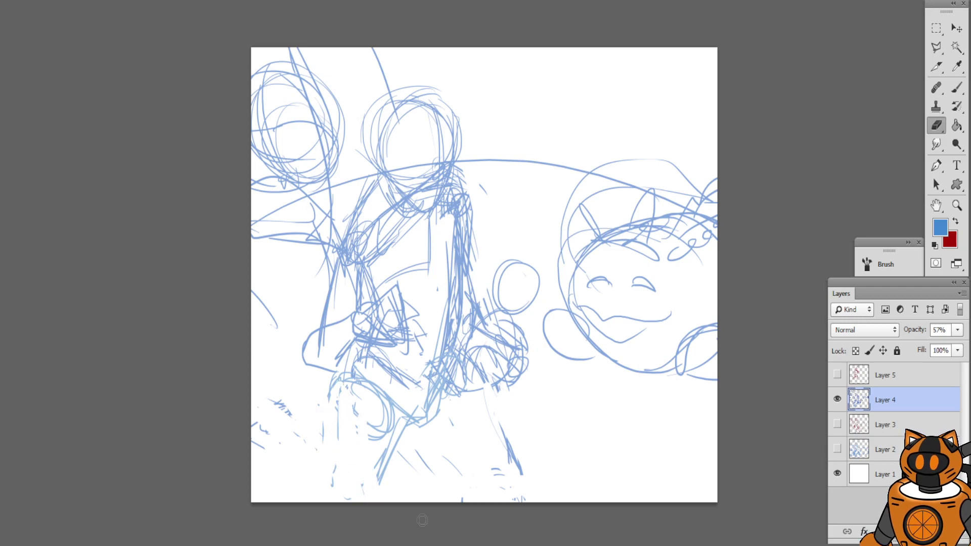
pyautogui.click(956, 87)
pyautogui.moveTo(348, 377); pyautogui.dragTo(382, 503)
pyautogui.moveTo(343, 383)
pyautogui.mouseDown()
pyautogui.moveTo(360, 432)
pyautogui.moveTo(357, 501)
pyautogui.mouseUp()
pyautogui.moveTo(365, 427); pyautogui.dragTo(384, 452)
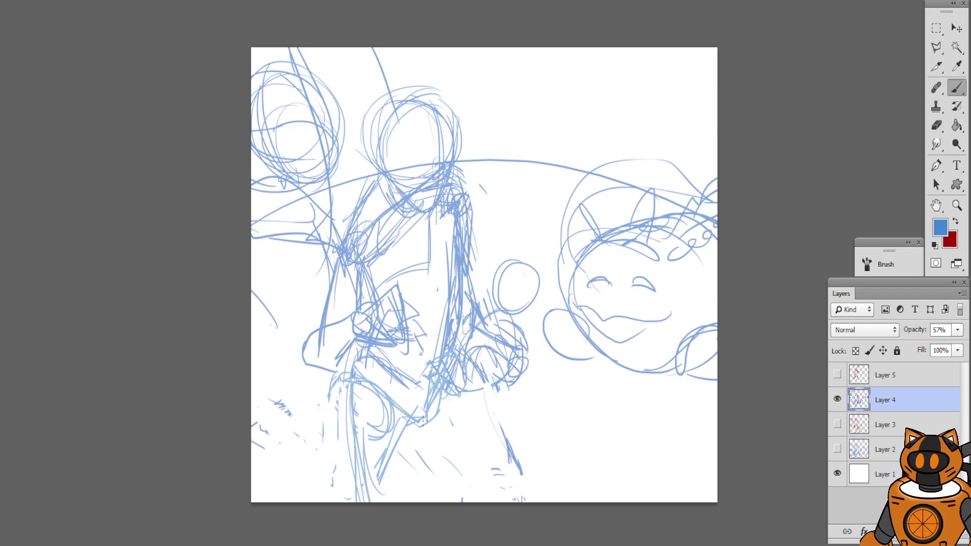
# Try drawing the near thigh's inner edge down from the crotch
pyautogui.moveTo(423, 422); pyautogui.dragTo(424, 500)
pyautogui.moveTo(405, 400); pyautogui.dragTo(420, 501)
pyautogui.moveTo(410, 427); pyautogui.dragTo(436, 502)
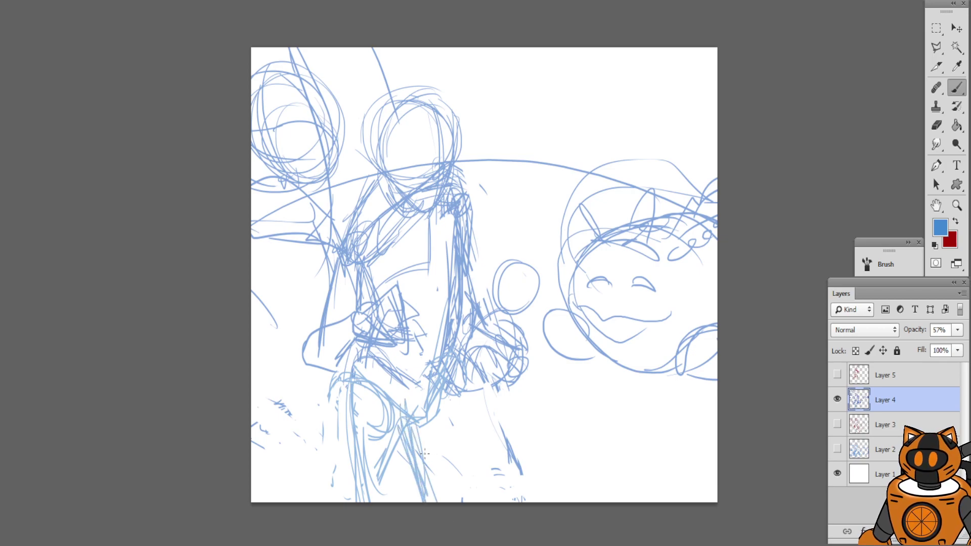
pyautogui.hotkey('ctrl', 'alt', 'z')
pyautogui.hotkey('ctrl', 'alt', 'z')
pyautogui.hotkey('ctrl', 'alt', 'z')
# Draw the near thigh's inner edge down from the crotch and rough in an oval for the far hip
pyautogui.moveTo(410, 422); pyautogui.dragTo(430, 501)
pyautogui.moveTo(411, 435); pyautogui.dragTo(422, 500)
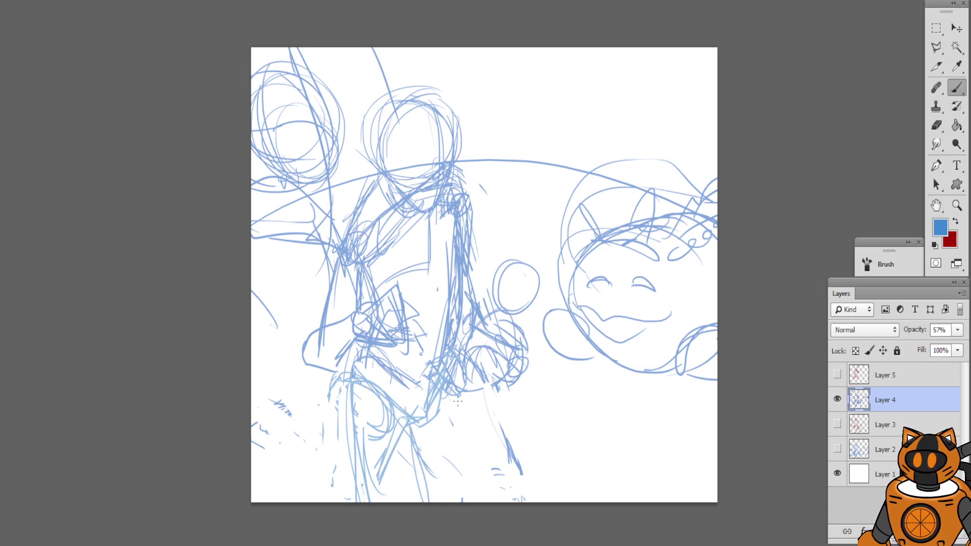
pyautogui.moveTo(552, 366); pyautogui.dragTo(480, 370)
pyautogui.moveTo(541, 360); pyautogui.dragTo(451, 373)
pyautogui.hotkey('ctrl', 'alt', 'z')
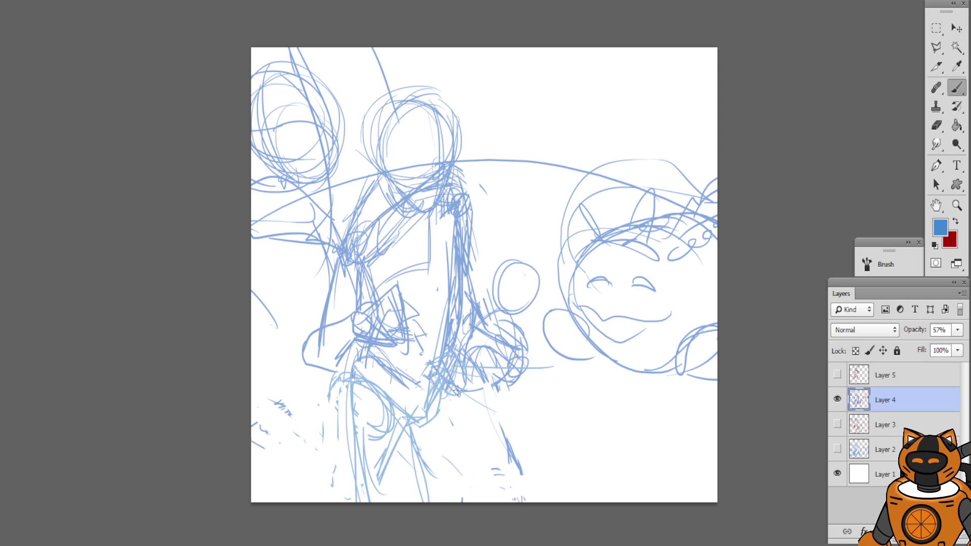
pyautogui.moveTo(450, 414); pyautogui.dragTo(409, 439)
pyautogui.moveTo(468, 440)
pyautogui.mouseDown()
pyautogui.moveTo(427, 445)
pyautogui.moveTo(458, 395)
pyautogui.mouseUp()
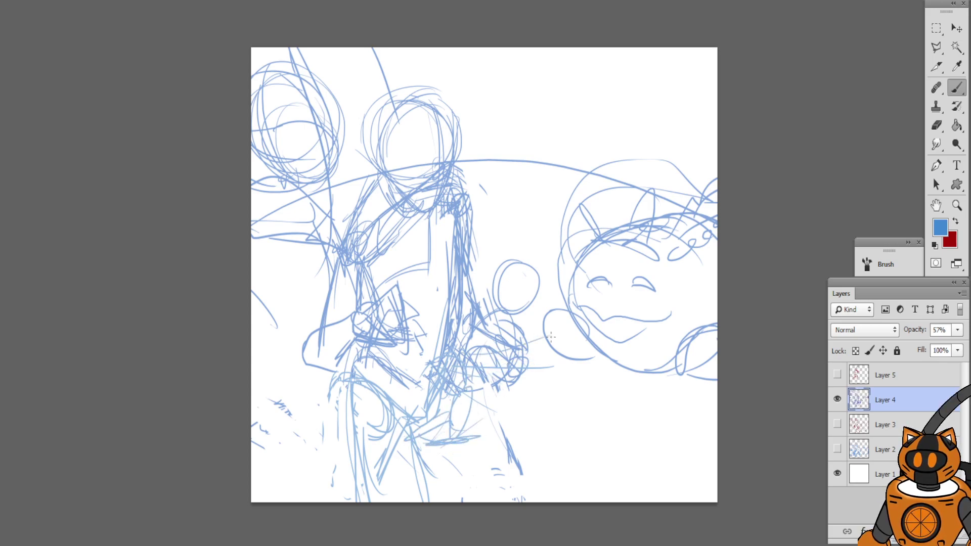
# Sketch the far thigh's upper and lower edges in blue, stretching sideways from the hip to below the cat face
pyautogui.moveTo(577, 342); pyautogui.dragTo(551, 348)
pyautogui.hotkey('ctrl', 'z')
pyautogui.moveTo(457, 365); pyautogui.dragTo(572, 335)
pyautogui.moveTo(478, 365); pyautogui.dragTo(585, 338)
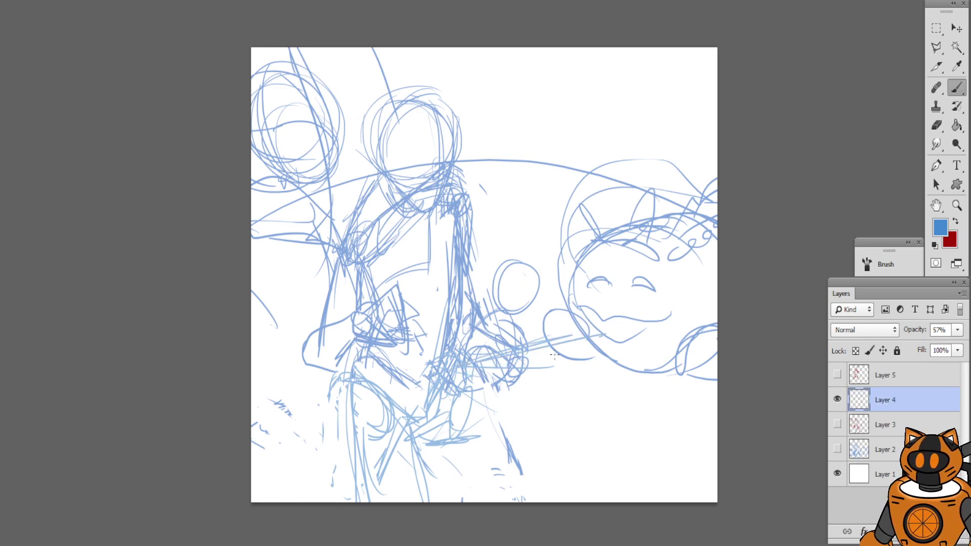
pyautogui.moveTo(511, 369); pyautogui.dragTo(601, 336)
pyautogui.moveTo(464, 428); pyautogui.dragTo(587, 377)
pyautogui.moveTo(493, 414); pyautogui.dragTo(587, 372)
# Sketch both edges of the far lower leg slanting from the knee down to the canvas's lower edge
pyautogui.moveTo(459, 436)
pyautogui.mouseDown()
pyautogui.moveTo(597, 338)
pyautogui.moveTo(578, 393)
pyautogui.moveTo(598, 367)
pyautogui.moveTo(592, 351)
pyautogui.moveTo(584, 385)
pyautogui.moveTo(585, 369)
pyautogui.moveTo(606, 406)
pyautogui.moveTo(625, 480)
pyautogui.mouseUp()
pyautogui.moveTo(589, 359); pyautogui.dragTo(627, 504)
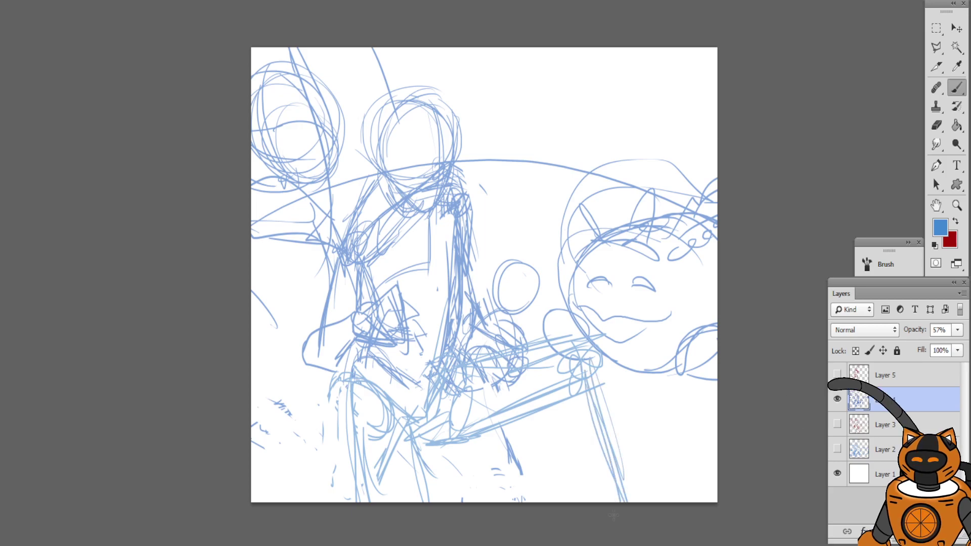
pyautogui.moveTo(551, 407)
pyautogui.mouseDown()
pyautogui.moveTo(600, 504)
pyautogui.moveTo(582, 500)
pyautogui.mouseUp()
pyautogui.moveTo(561, 443); pyautogui.dragTo(604, 504)
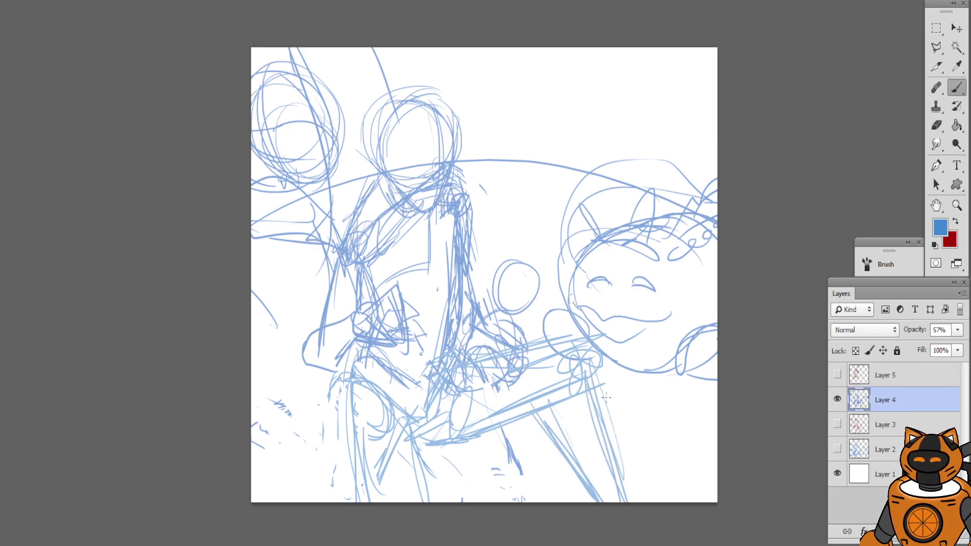
pyautogui.moveTo(599, 362); pyautogui.dragTo(627, 499)
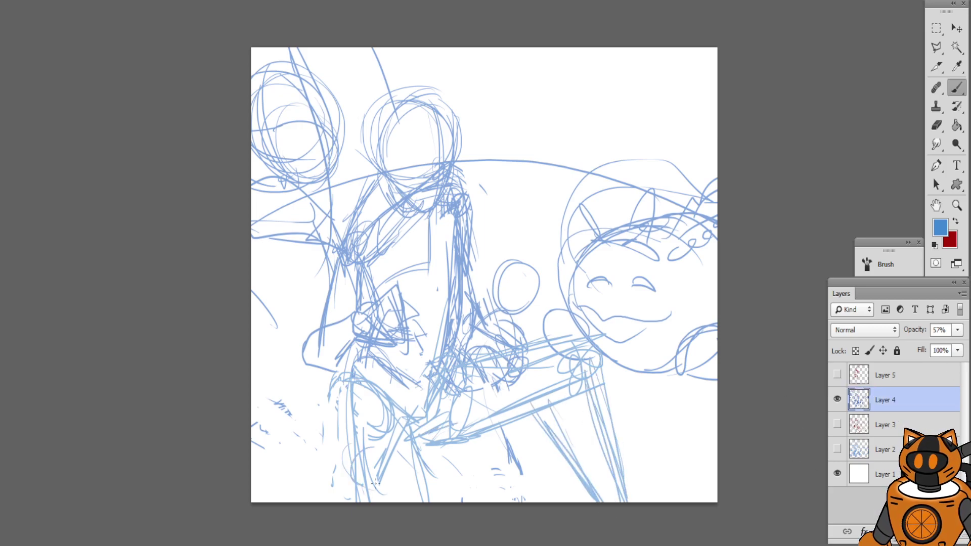
# Sketch the near knee as a circle near the canvas's lower edge and reinforce the near thigh's outer lines
pyautogui.moveTo(385, 449); pyautogui.dragTo(351, 500)
pyautogui.moveTo(420, 461); pyautogui.dragTo(386, 504)
pyautogui.moveTo(409, 441); pyautogui.dragTo(397, 469)
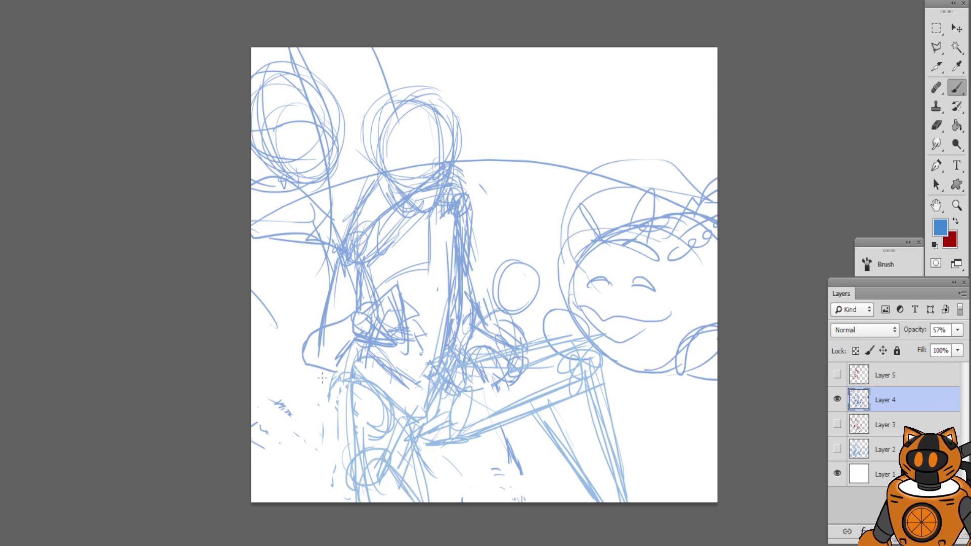
pyautogui.moveTo(329, 380); pyautogui.dragTo(349, 437)
pyautogui.moveTo(362, 384); pyautogui.dragTo(357, 451)
pyautogui.moveTo(353, 401); pyautogui.dragTo(360, 486)
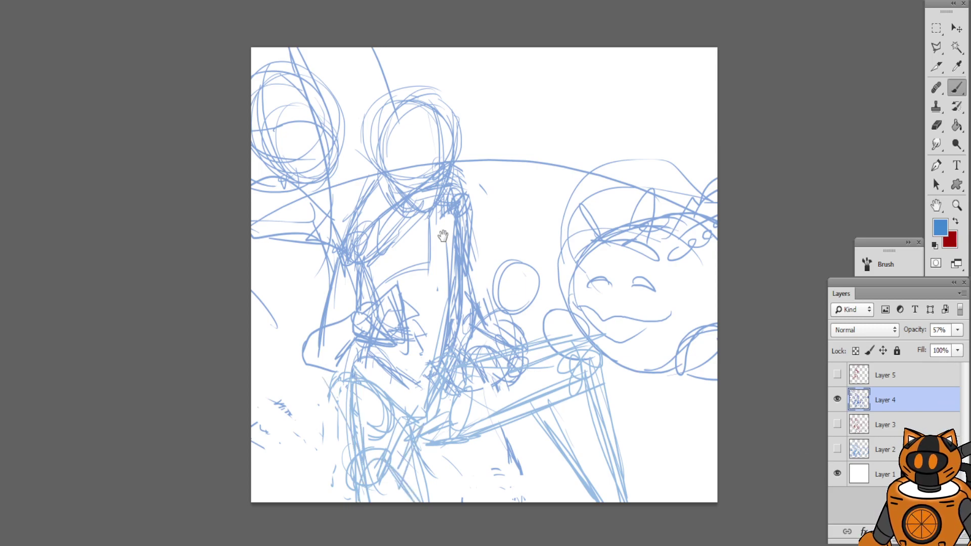
# Bring back Layer 5 as the active layer with dark red and erase its old hip and crotch lines
pyautogui.click(837, 374)
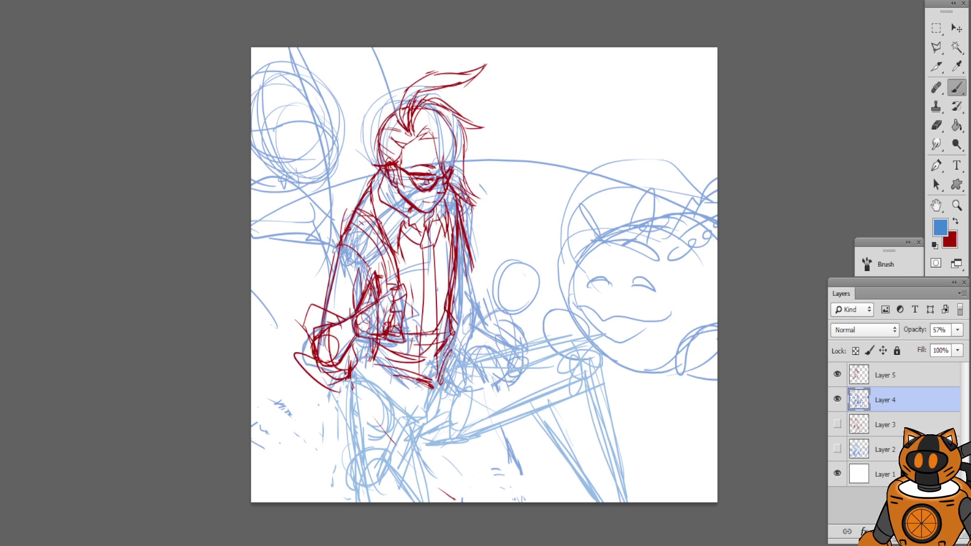
pyautogui.click(954, 224)
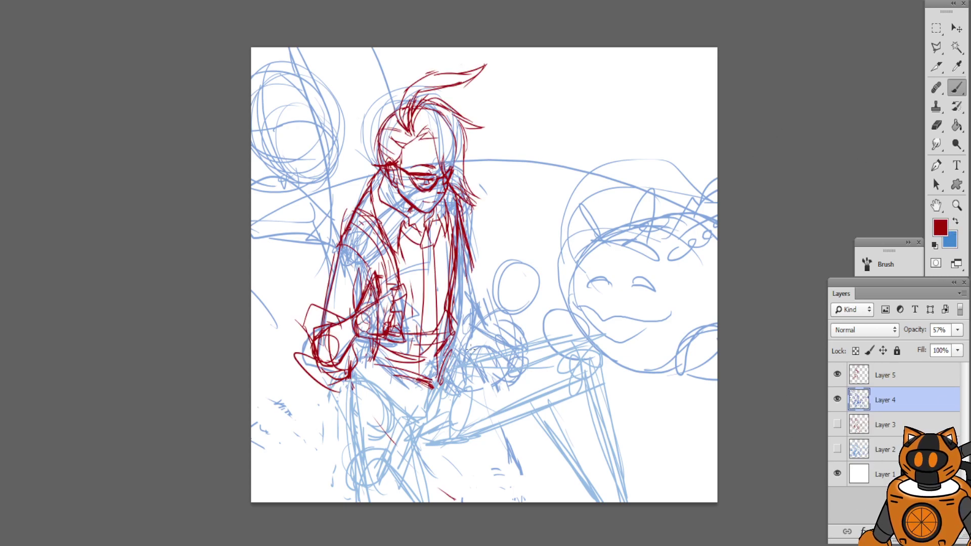
pyautogui.click(936, 125)
pyautogui.hotkey('ctrl', '+')
pyautogui.moveTo(456, 334)
pyautogui.mouseDown()
pyautogui.moveTo(483, 300)
pyautogui.moveTo(570, 250)
pyautogui.moveTo(543, 278)
pyautogui.mouseUp()
pyautogui.moveTo(514, 364)
pyautogui.mouseDown()
pyautogui.moveTo(458, 370)
pyautogui.moveTo(503, 359)
pyautogui.moveTo(435, 349)
pyautogui.moveTo(506, 361)
pyautogui.moveTo(451, 352)
pyautogui.mouseUp()
pyautogui.hotkey('alt', ']')
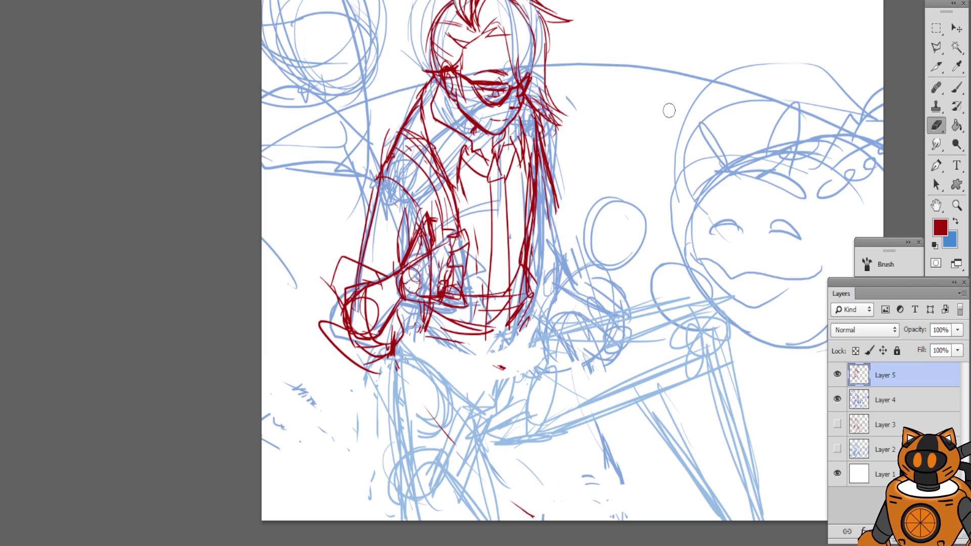
# Draw the tie's squared lower end in dark red, hanging below the waistline
pyautogui.click(961, 84)
pyautogui.moveTo(512, 290); pyautogui.dragTo(504, 243)
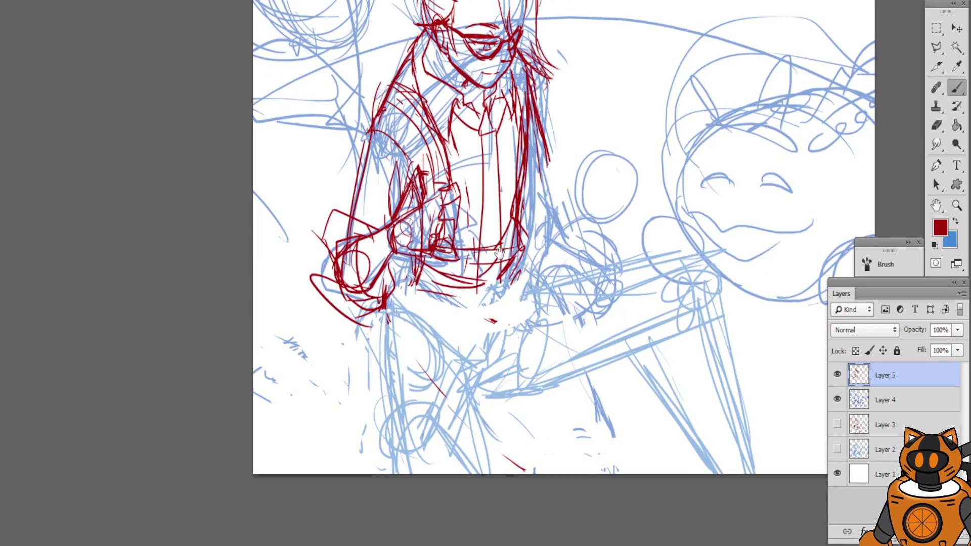
pyautogui.moveTo(483, 284); pyautogui.dragTo(483, 321)
pyautogui.moveTo(505, 251); pyautogui.dragTo(481, 322)
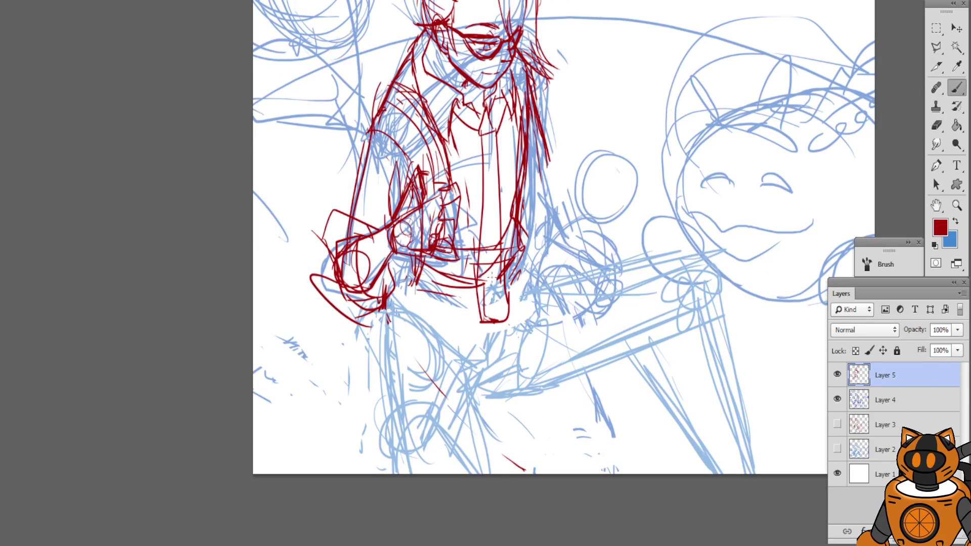
pyautogui.moveTo(508, 248); pyautogui.dragTo(480, 285)
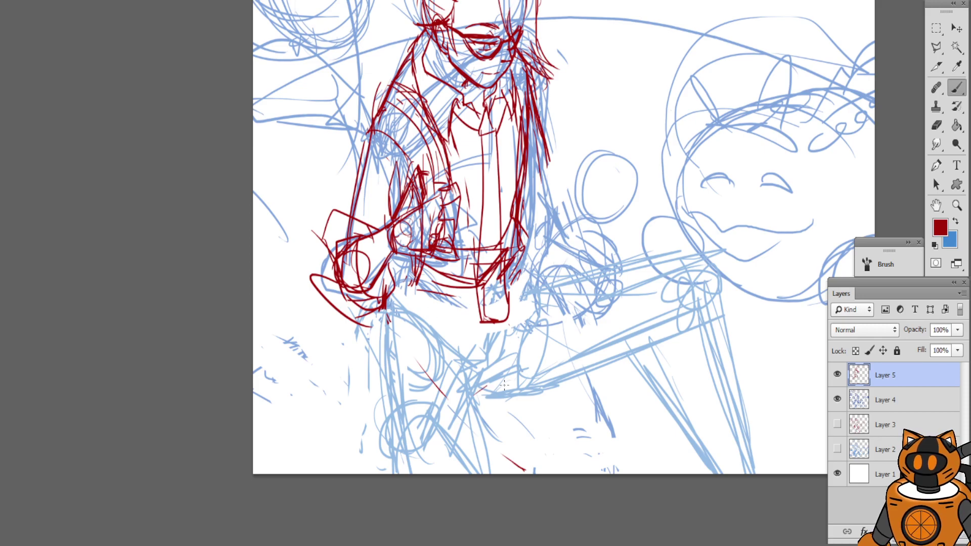
# Draw the dark red hip creases slanting down from both sides to meet at the crotch
pyautogui.moveTo(526, 316); pyautogui.dragTo(485, 384)
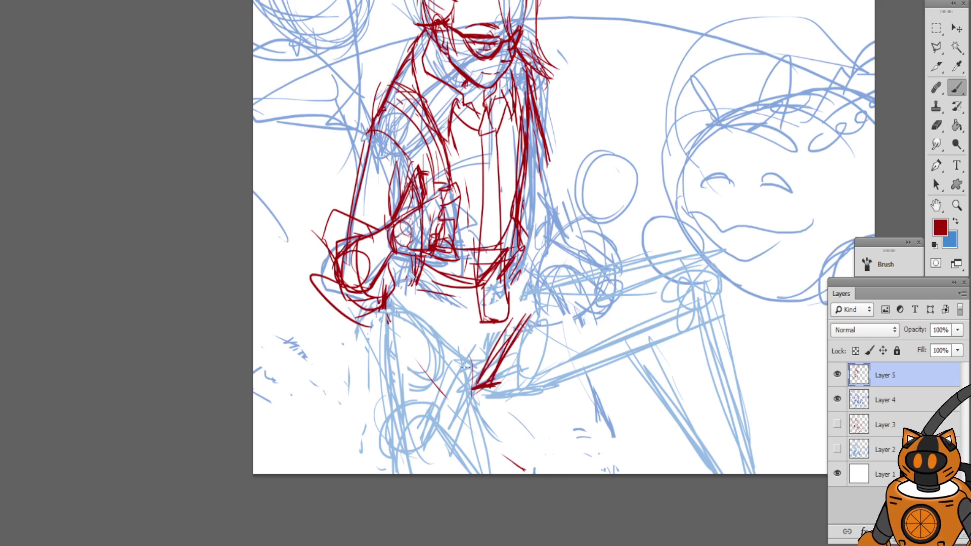
pyautogui.moveTo(389, 330)
pyautogui.mouseDown()
pyautogui.moveTo(468, 397)
pyautogui.moveTo(455, 372)
pyautogui.mouseUp()
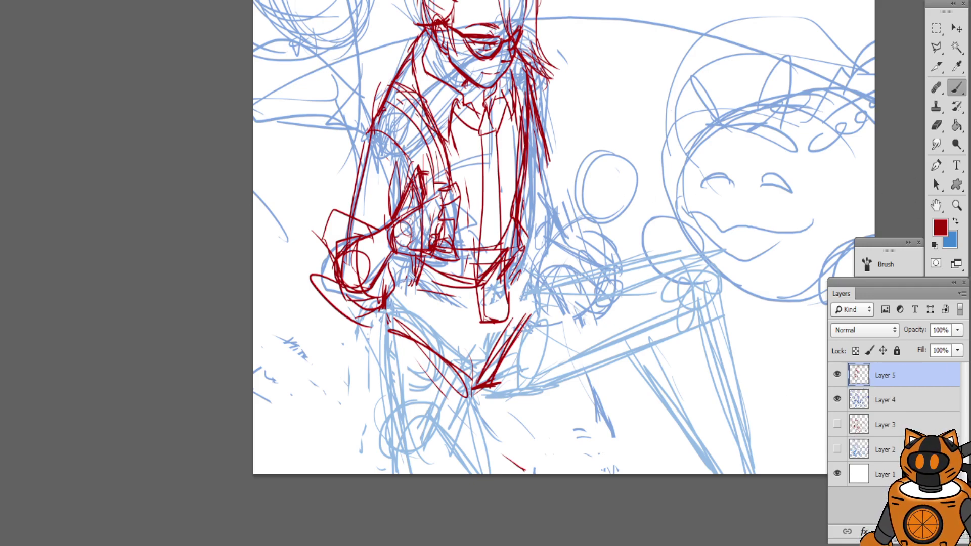
# Draw the near thigh's outer edge down from the hand and round off the knee with a curved outline
pyautogui.moveTo(387, 308); pyautogui.dragTo(390, 415)
pyautogui.moveTo(377, 328)
pyautogui.mouseDown()
pyautogui.moveTo(394, 440)
pyautogui.moveTo(450, 450)
pyautogui.mouseUp()
pyautogui.hotkey('ctrl', 'z')
pyautogui.moveTo(404, 472)
pyautogui.mouseDown()
pyautogui.moveTo(452, 456)
pyautogui.moveTo(454, 474)
pyautogui.mouseUp()
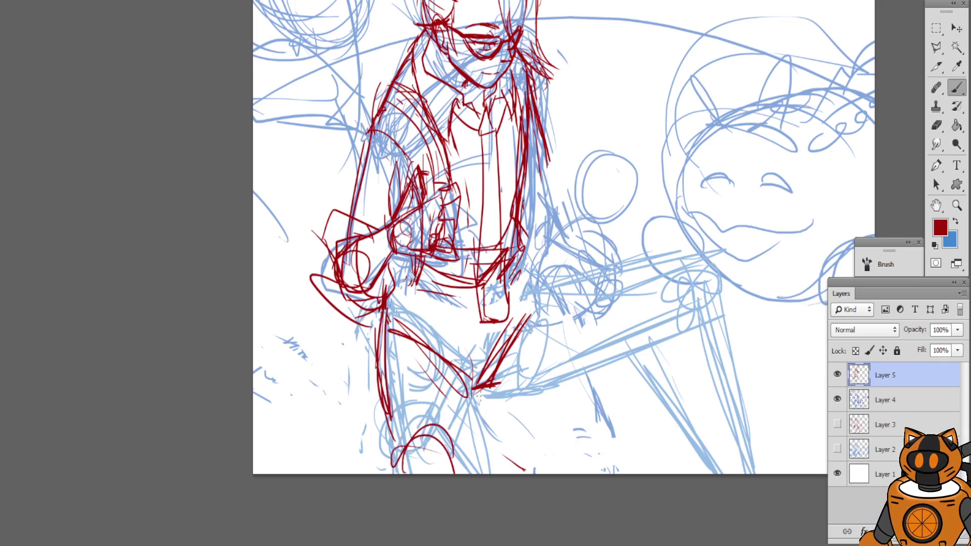
# Draw the near leg's inner edge in dark red from the crotch to the knee and continue the lower leg to the canvas edge
pyautogui.moveTo(480, 390); pyautogui.dragTo(472, 473)
pyautogui.moveTo(384, 402)
pyautogui.mouseDown()
pyautogui.moveTo(408, 473)
pyautogui.moveTo(405, 459)
pyautogui.mouseUp()
pyautogui.moveTo(399, 448); pyautogui.dragTo(416, 473)
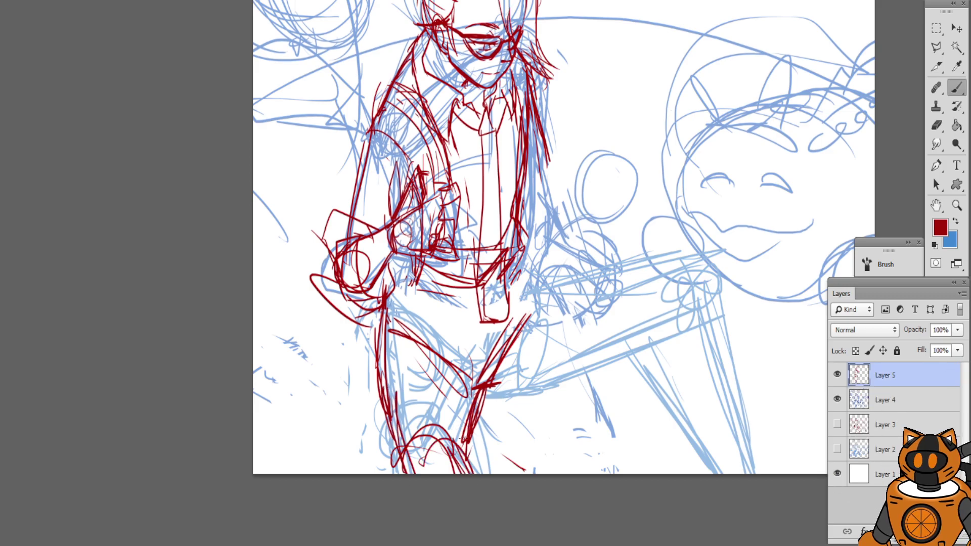
pyautogui.moveTo(439, 427); pyautogui.dragTo(483, 473)
pyautogui.moveTo(470, 435); pyautogui.dragTo(487, 473)
pyautogui.moveTo(464, 444); pyautogui.dragTo(477, 462)
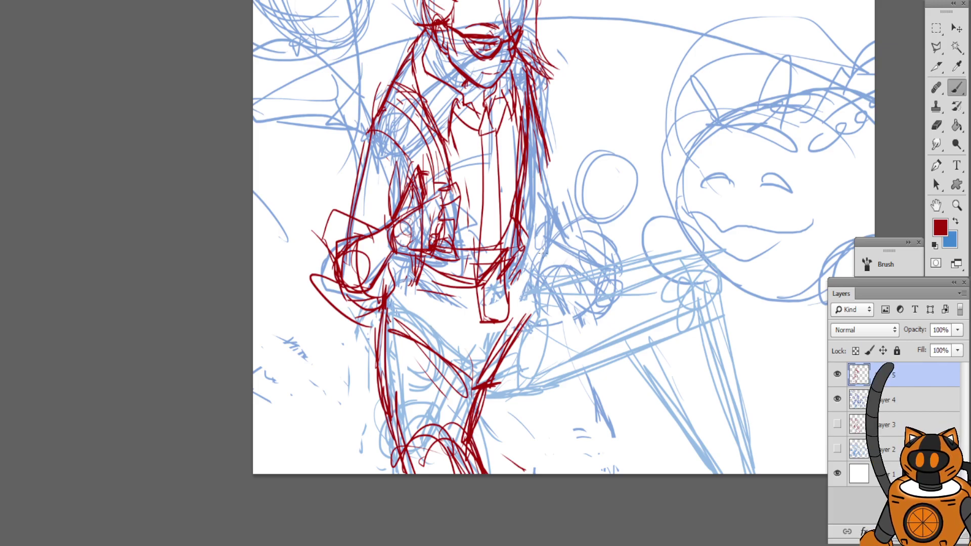
# Outline the far thigh in dark red with a straight underside from the crotch and a top edge from the waist to the knee
pyautogui.moveTo(507, 386); pyautogui.dragTo(652, 338)
pyautogui.moveTo(508, 291); pyautogui.dragTo(623, 267)
pyautogui.moveTo(514, 282); pyautogui.dragTo(661, 259)
pyautogui.hotkey('ctrl', 'z')
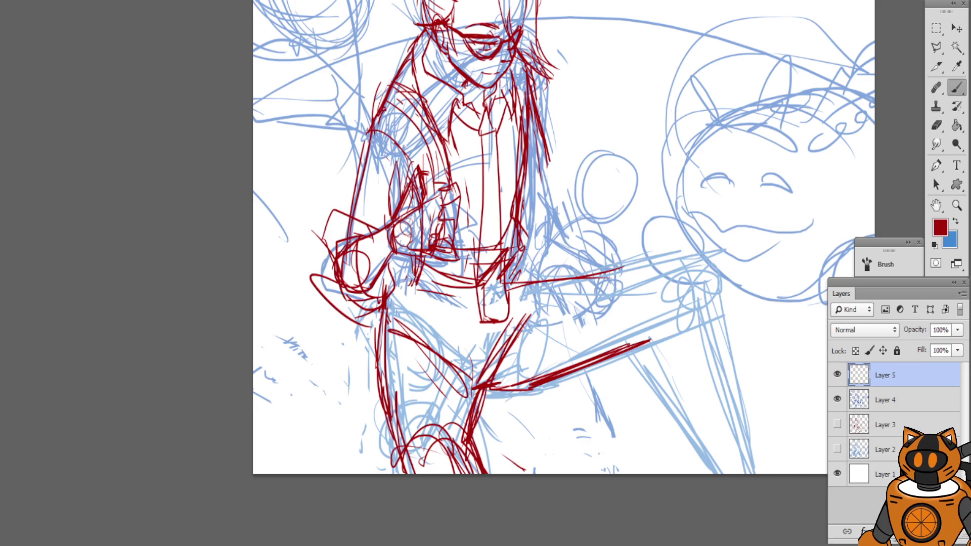
pyautogui.moveTo(522, 250)
pyautogui.mouseDown()
pyautogui.moveTo(555, 275)
pyautogui.moveTo(662, 256)
pyautogui.mouseUp()
pyautogui.moveTo(556, 277); pyautogui.dragTo(687, 258)
pyautogui.hotkey('ctrl', 'alt', 'z')
pyautogui.hotkey('ctrl', 'alt', 'z')
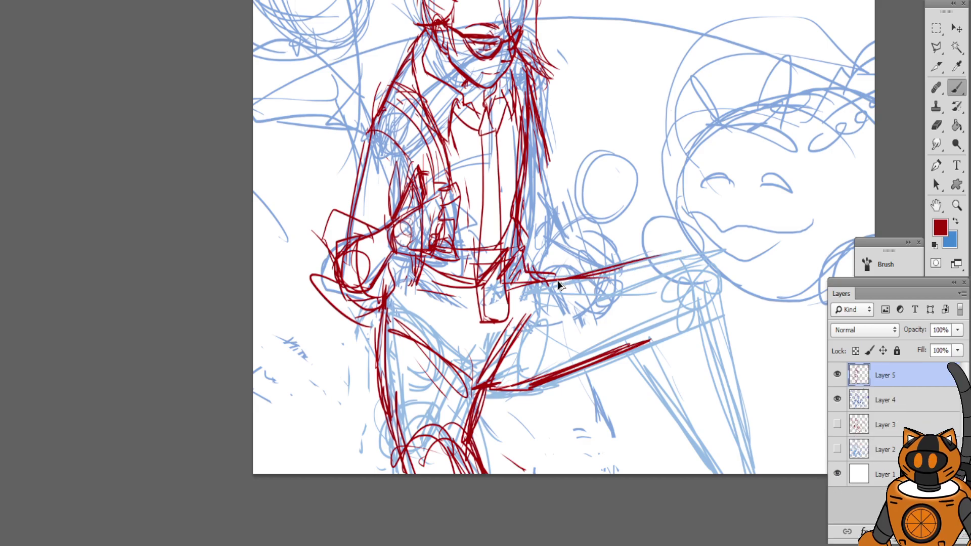
pyautogui.moveTo(526, 276); pyautogui.dragTo(638, 268)
pyautogui.moveTo(552, 275); pyautogui.dragTo(672, 264)
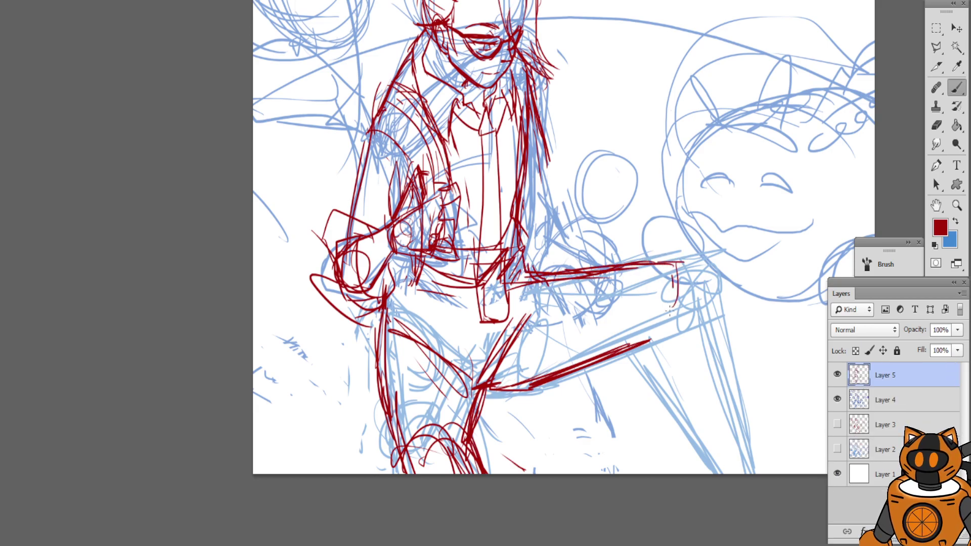
# Close the end of the far thigh with a curved dark red outline around the knee
pyautogui.moveTo(670, 311); pyautogui.dragTo(661, 324)
pyautogui.moveTo(676, 275); pyautogui.dragTo(650, 334)
pyautogui.moveTo(676, 285)
pyautogui.mouseDown()
pyautogui.moveTo(672, 303)
pyautogui.moveTo(621, 350)
pyautogui.mouseUp()
pyautogui.moveTo(678, 270)
pyautogui.mouseDown()
pyautogui.moveTo(648, 346)
pyautogui.moveTo(678, 283)
pyautogui.mouseUp()
# Add dark red lines running from the waistline down across the near hip to the crotch
pyautogui.moveTo(533, 174)
pyautogui.mouseDown()
pyautogui.moveTo(495, 161)
pyautogui.moveTo(431, 189)
pyautogui.mouseUp()
pyautogui.moveTo(286, 329); pyautogui.dragTo(357, 391)
pyautogui.moveTo(314, 340); pyautogui.dragTo(357, 380)
pyautogui.moveTo(324, 299); pyautogui.dragTo(367, 369)
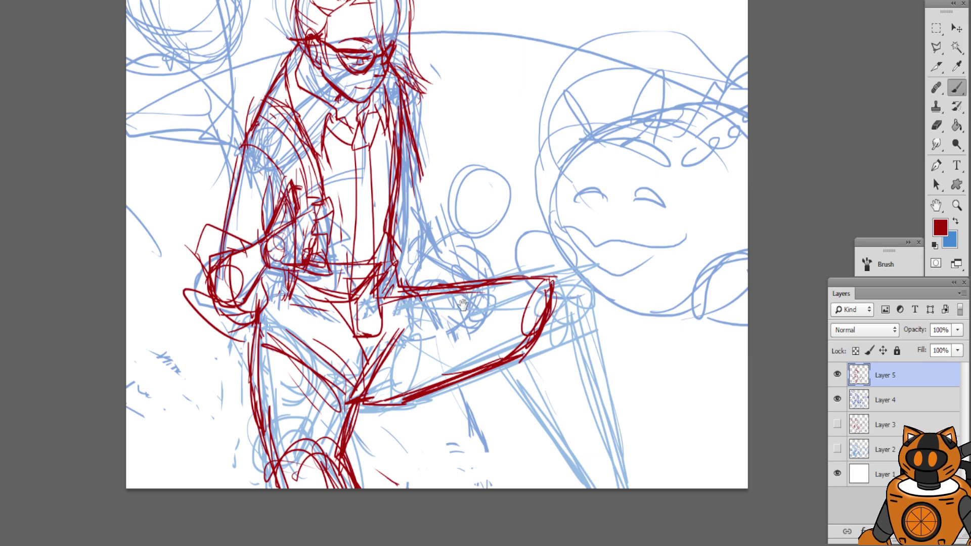
# Erase the overlapping hip crease and thigh lines beside the crotch on the far leg
pyautogui.moveTo(463, 304); pyautogui.dragTo(486, 361)
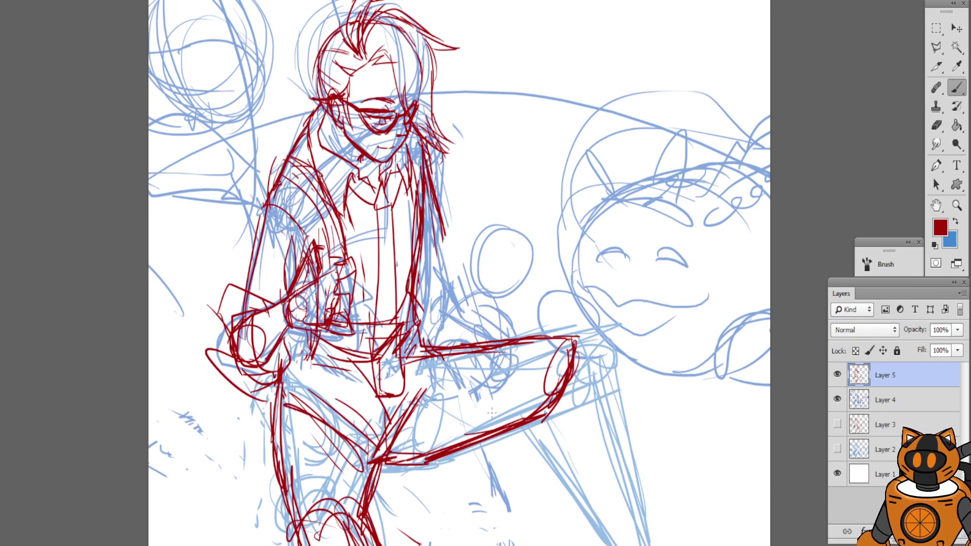
pyautogui.click(936, 126)
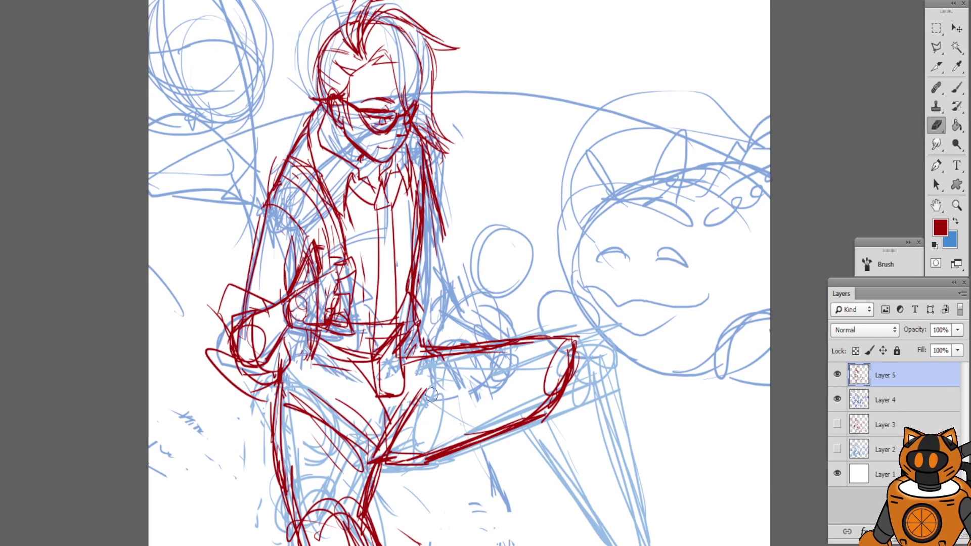
pyautogui.moveTo(420, 417)
pyautogui.mouseDown()
pyautogui.moveTo(407, 447)
pyautogui.moveTo(419, 453)
pyautogui.mouseUp()
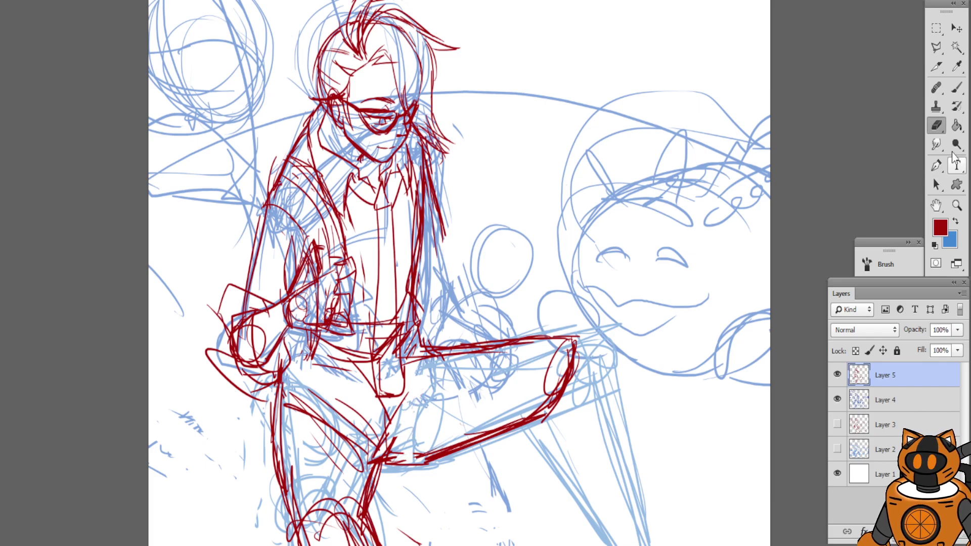
# Draw the front edge of the far shin in dark red, slanting down from the top of the knee
pyautogui.click(956, 87)
pyautogui.moveTo(570, 352)
pyautogui.mouseDown()
pyautogui.moveTo(541, 405)
pyautogui.moveTo(581, 329)
pyautogui.moveTo(600, 398)
pyautogui.moveTo(643, 476)
pyautogui.mouseUp()
pyautogui.moveTo(580, 338); pyautogui.dragTo(670, 527)
pyautogui.moveTo(609, 416); pyautogui.dragTo(678, 536)
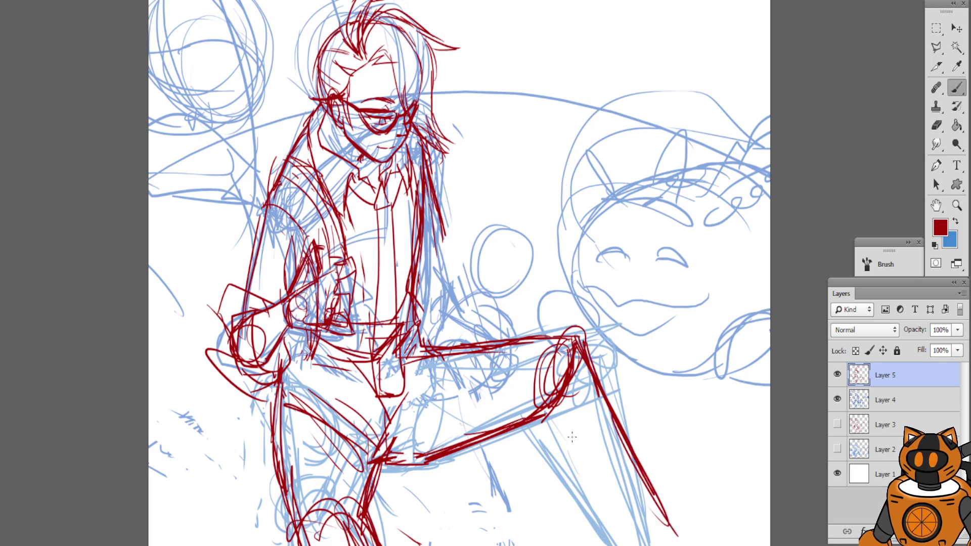
# Sketch short dark red fold strokes on the underside of the far knee
pyautogui.moveTo(480, 270); pyautogui.dragTo(464, 256)
pyautogui.moveTo(521, 402); pyautogui.dragTo(509, 363)
pyautogui.moveTo(516, 390); pyautogui.dragTo(506, 356)
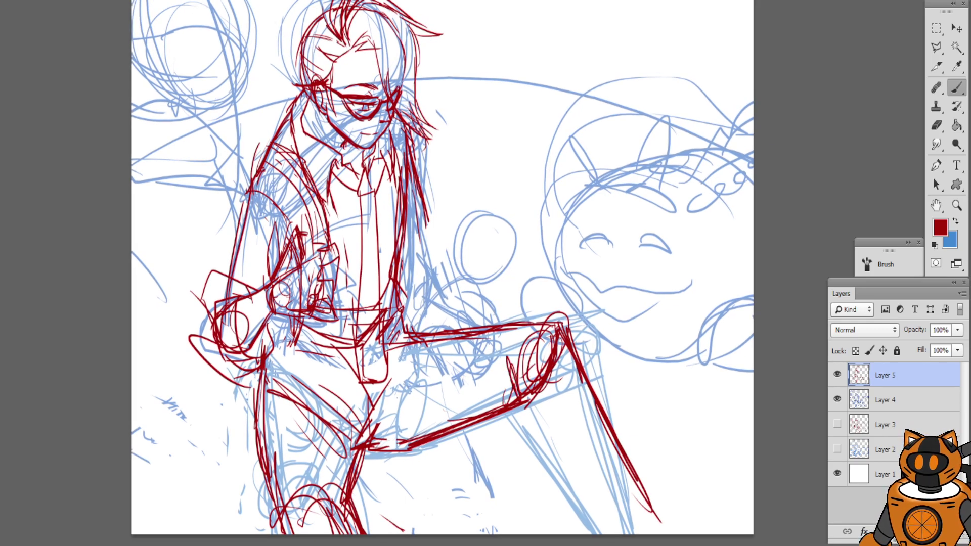
pyautogui.moveTo(521, 420)
pyautogui.mouseDown()
pyautogui.moveTo(630, 513)
pyautogui.moveTo(621, 539)
pyautogui.mouseUp()
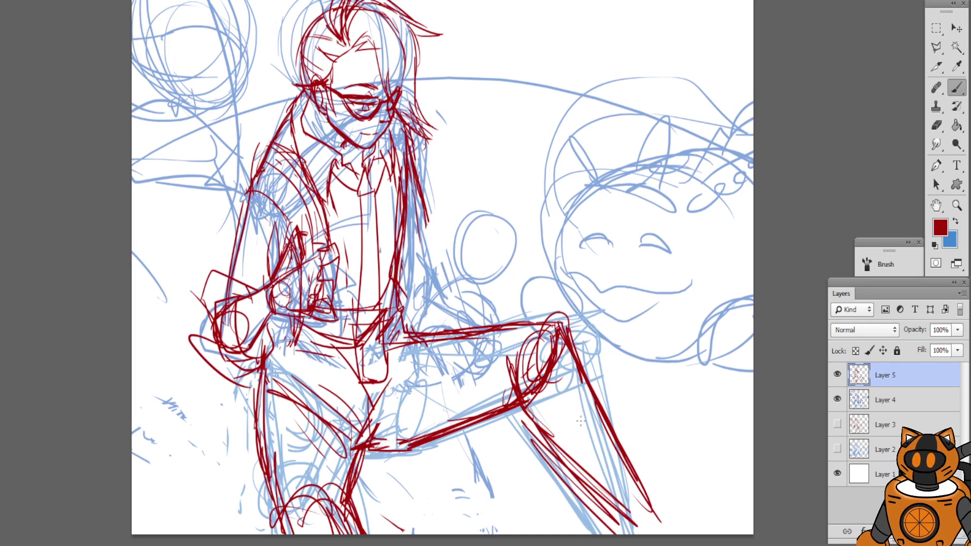
pyautogui.hotkey('ctrl', 'alt', 'z')
pyautogui.hotkey('ctrl', 'alt', 'z')
pyautogui.hotkey('ctrl', 'alt', 'z')
# Draw the far calf's back edge and extend the shin's front edge in dark red down to the canvas edge
pyautogui.moveTo(522, 411); pyautogui.dragTo(624, 534)
pyautogui.moveTo(557, 460); pyautogui.dragTo(619, 534)
pyautogui.moveTo(568, 365); pyautogui.dragTo(670, 534)
pyautogui.moveTo(602, 444); pyautogui.dragTo(677, 534)
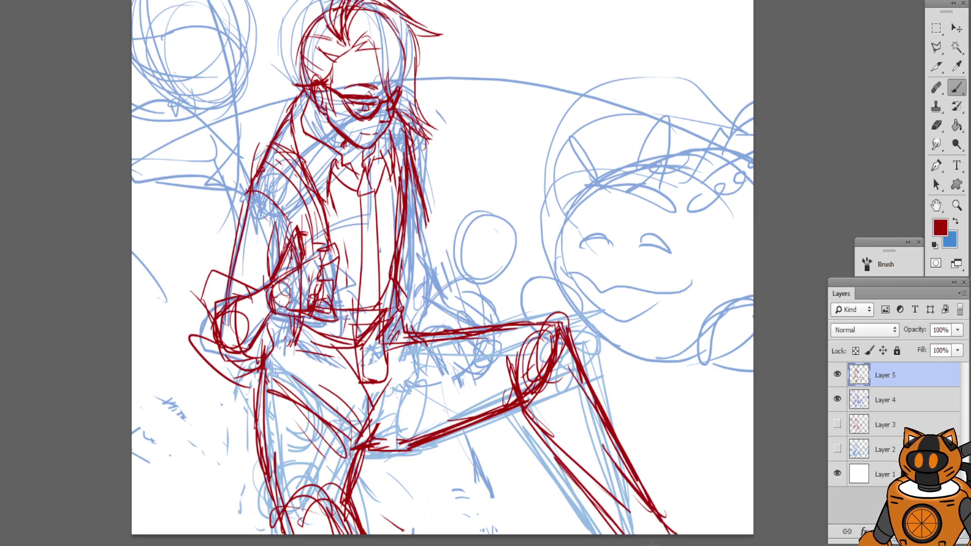
# Erase the near thigh's outer edge and the dark red hip creases between the waistline and crotch
pyautogui.moveTo(565, 287); pyautogui.dragTo(584, 247)
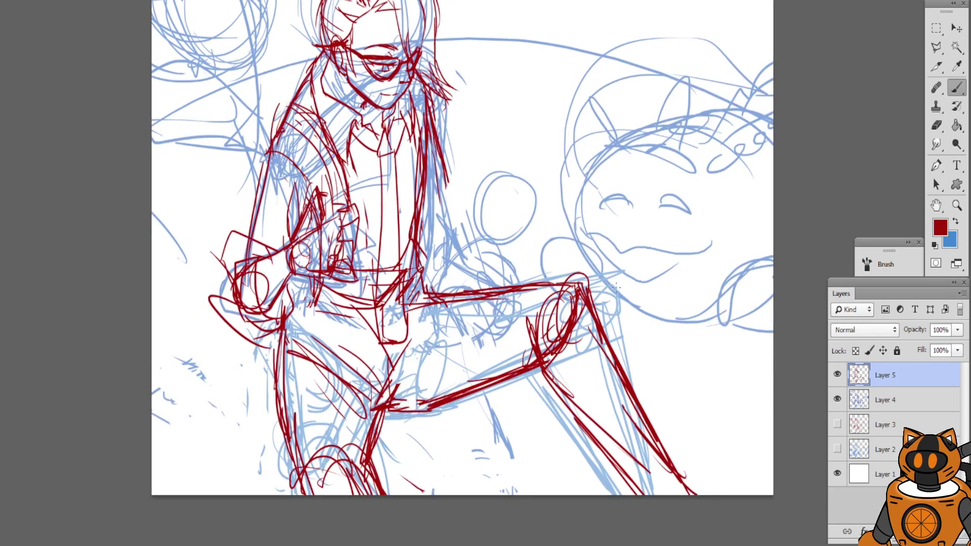
pyautogui.press('e')
pyautogui.moveTo(286, 326)
pyautogui.mouseDown()
pyautogui.moveTo(288, 443)
pyautogui.moveTo(305, 349)
pyautogui.moveTo(341, 393)
pyautogui.moveTo(361, 381)
pyautogui.mouseUp()
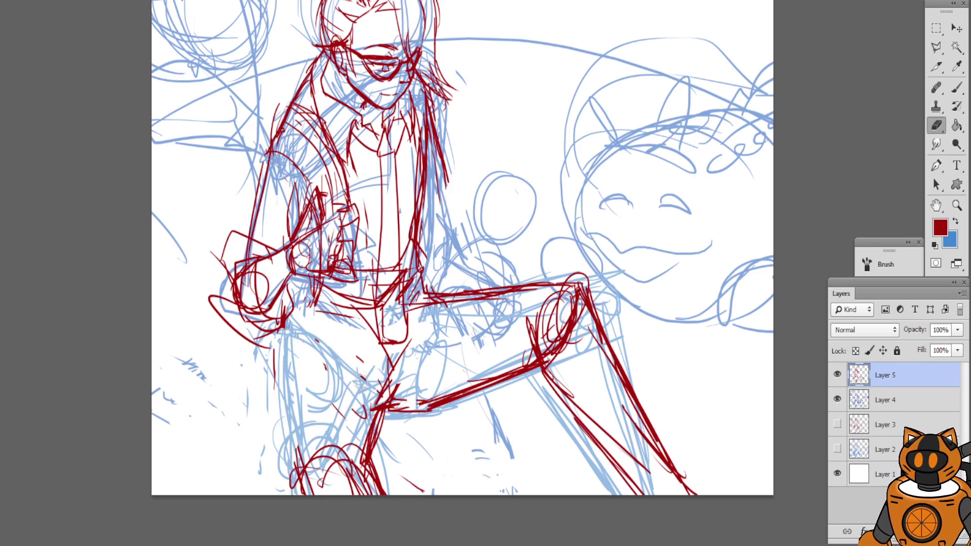
pyautogui.moveTo(436, 348); pyautogui.dragTo(379, 388)
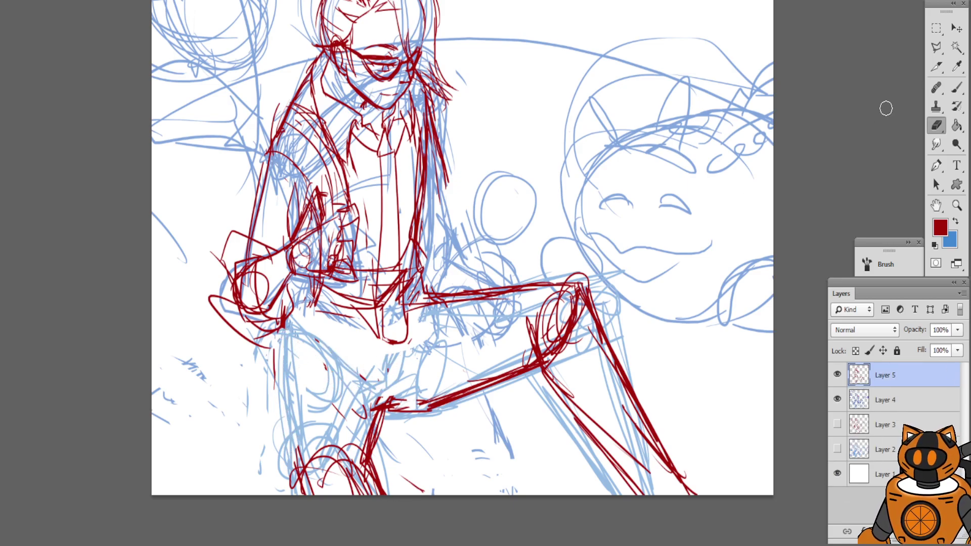
# Draw short dark red strokes below the waistline beside the near hand, undoing the last one
pyautogui.click(956, 87)
pyautogui.moveTo(353, 289)
pyautogui.mouseDown()
pyautogui.moveTo(391, 292)
pyautogui.moveTo(395, 308)
pyautogui.mouseUp()
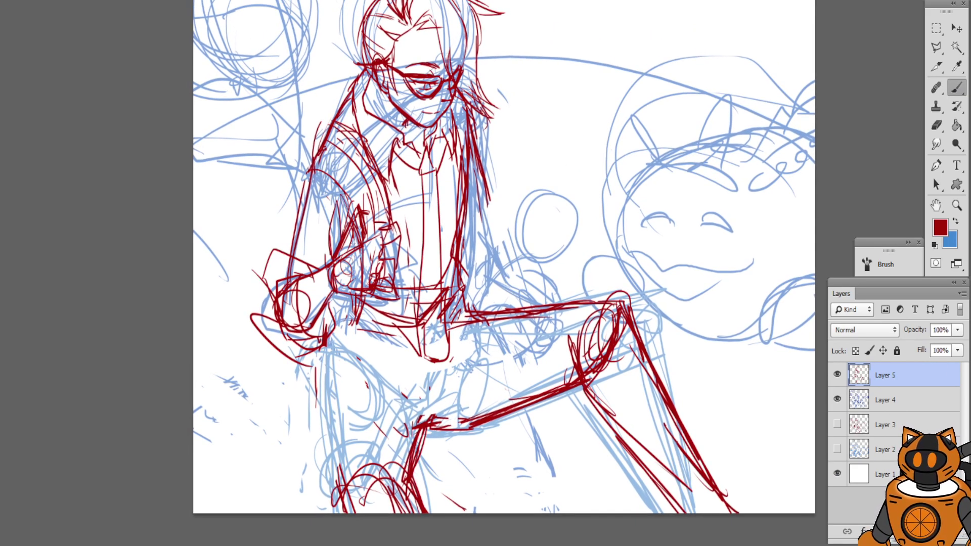
pyautogui.moveTo(354, 243); pyautogui.dragTo(366, 326)
pyautogui.moveTo(356, 291); pyautogui.dragTo(348, 361)
pyautogui.moveTo(346, 289)
pyautogui.mouseDown()
pyautogui.moveTo(324, 385)
pyautogui.moveTo(327, 375)
pyautogui.mouseUp()
pyautogui.hotkey('ctrl', 'z')
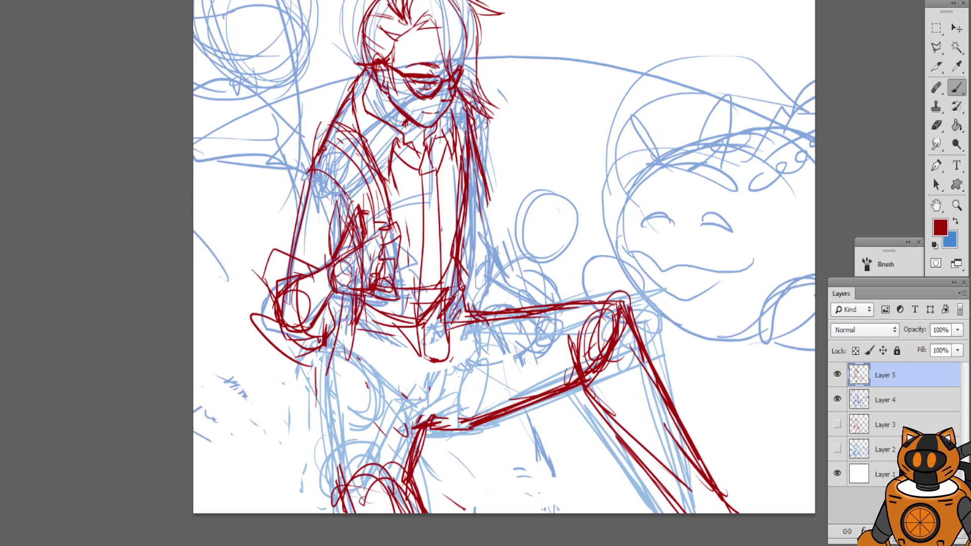
pyautogui.moveTo(347, 306); pyautogui.dragTo(326, 375)
pyautogui.moveTo(343, 323); pyautogui.dragTo(320, 412)
pyautogui.moveTo(329, 367); pyautogui.dragTo(338, 483)
pyautogui.moveTo(330, 369); pyautogui.dragTo(341, 486)
pyautogui.moveTo(331, 422); pyautogui.dragTo(344, 488)
pyautogui.hotkey('ctrl', 'alt', 'z')
pyautogui.hotkey('ctrl', 'alt', 'z')
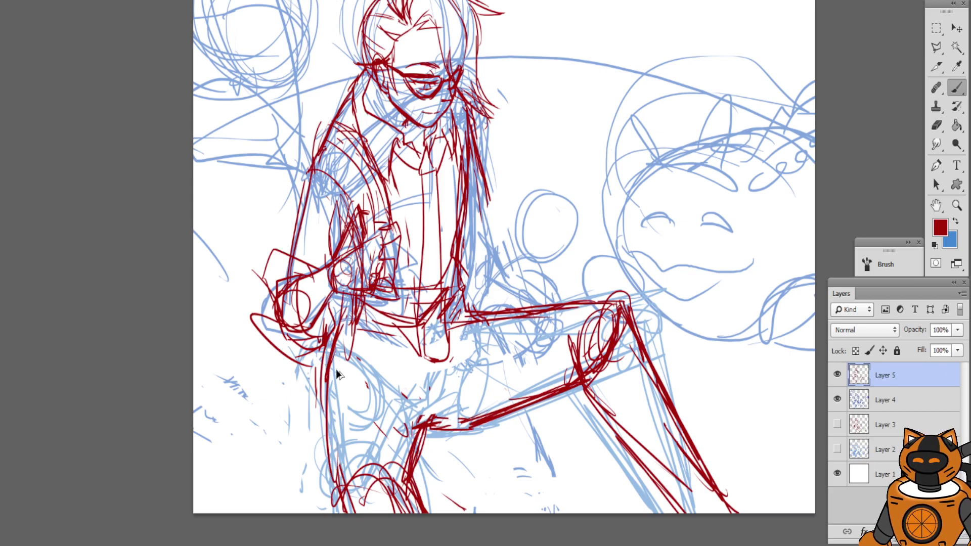
pyautogui.hotkey('ctrl', 'alt', 'z')
pyautogui.hotkey('ctrl', 'alt', 'z')
# Redraw the straight leg's outer edge with long vertical red strokes and erase the old knee and shin lines beside it
pyautogui.moveTo(339, 335); pyautogui.dragTo(339, 483)
pyautogui.moveTo(336, 390); pyautogui.dragTo(334, 490)
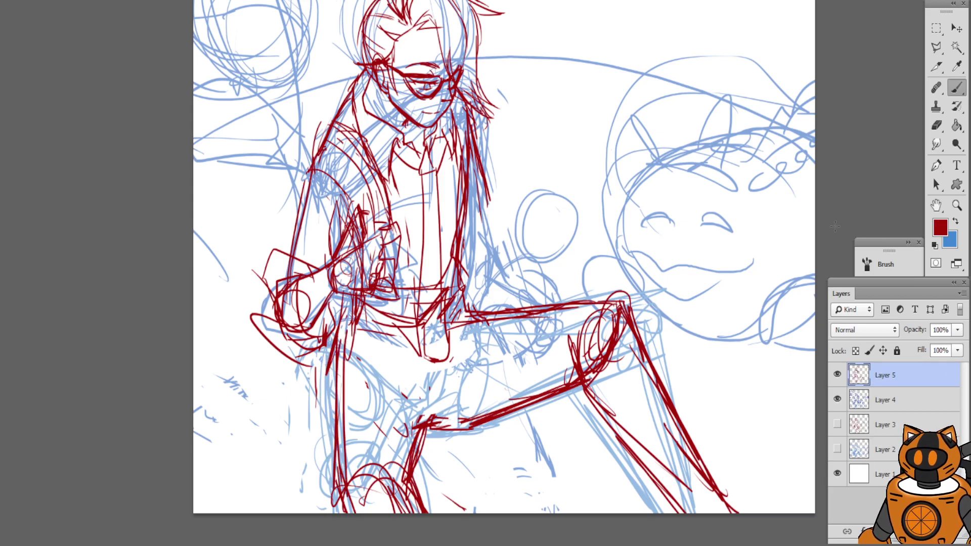
pyautogui.click(936, 124)
pyautogui.moveTo(354, 468)
pyautogui.mouseDown()
pyautogui.moveTo(350, 488)
pyautogui.moveTo(386, 532)
pyautogui.moveTo(414, 513)
pyautogui.moveTo(394, 445)
pyautogui.moveTo(440, 524)
pyautogui.moveTo(545, 333)
pyautogui.moveTo(541, 346)
pyautogui.moveTo(494, 356)
pyautogui.moveTo(458, 414)
pyautogui.moveTo(420, 425)
pyautogui.moveTo(435, 395)
pyautogui.moveTo(419, 422)
pyautogui.mouseUp()
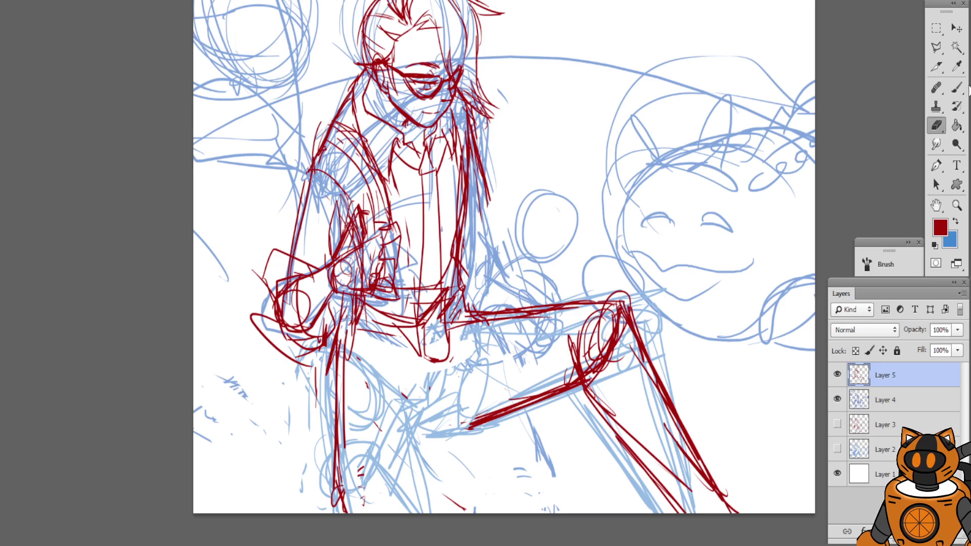
# Sketch short red crease strokes where the seated figure's two thighs meet
pyautogui.click(956, 88)
pyautogui.moveTo(457, 377); pyautogui.dragTo(434, 411)
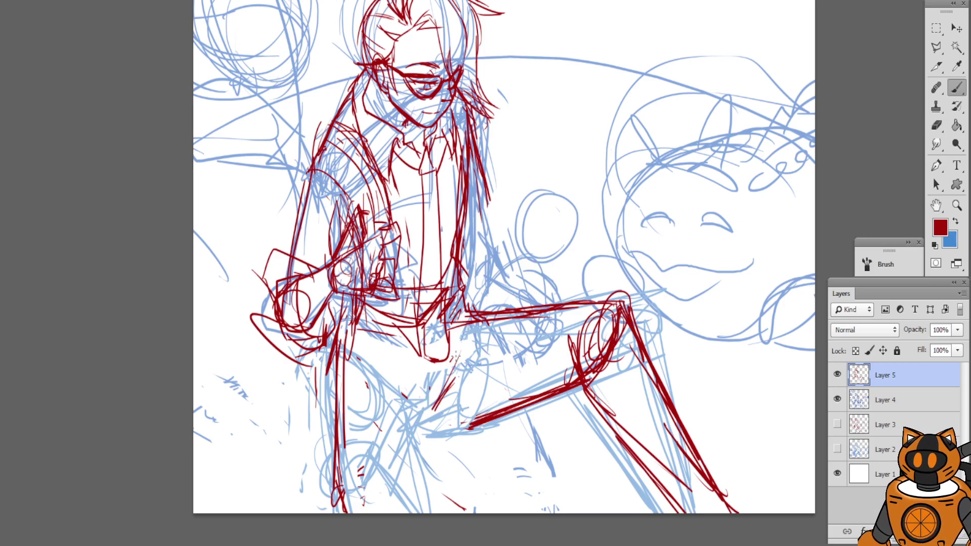
pyautogui.moveTo(460, 349)
pyautogui.mouseDown()
pyautogui.moveTo(428, 434)
pyautogui.moveTo(438, 420)
pyautogui.mouseUp()
pyautogui.moveTo(377, 357); pyautogui.dragTo(412, 415)
pyautogui.moveTo(412, 412)
pyautogui.mouseDown()
pyautogui.moveTo(359, 375)
pyautogui.moveTo(425, 414)
pyautogui.mouseUp()
pyautogui.hotkey('ctrl', 'alt', 'z')
pyautogui.hotkey('ctrl', 'alt', 'z')
pyautogui.hotkey('ctrl', 'alt', 'z')
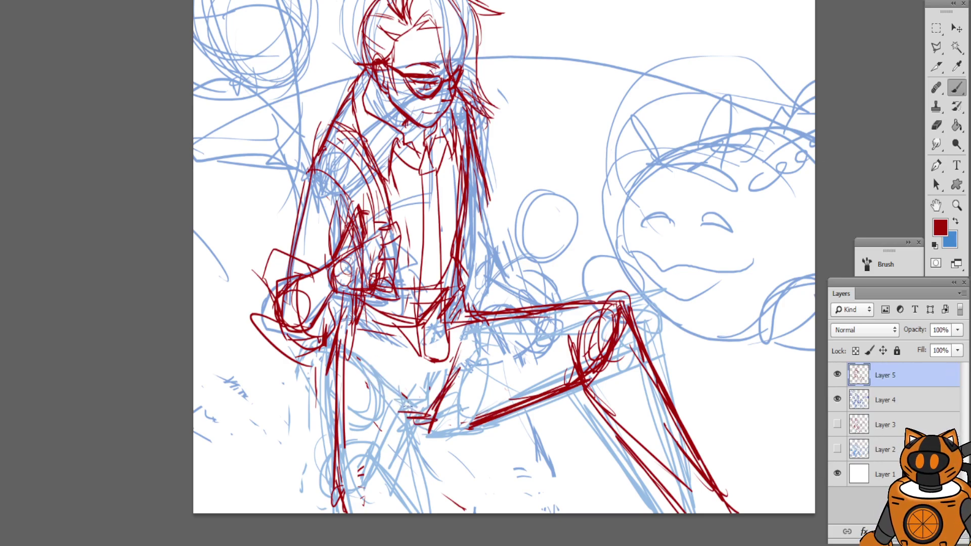
# Draw the straight leg's inner thigh as a layered red curve from the hip down to the crease between the thighs
pyautogui.moveTo(367, 385); pyautogui.dragTo(421, 423)
pyautogui.hotkey('ctrl', 'alt', 'z')
pyautogui.hotkey('ctrl', 'alt', 'z')
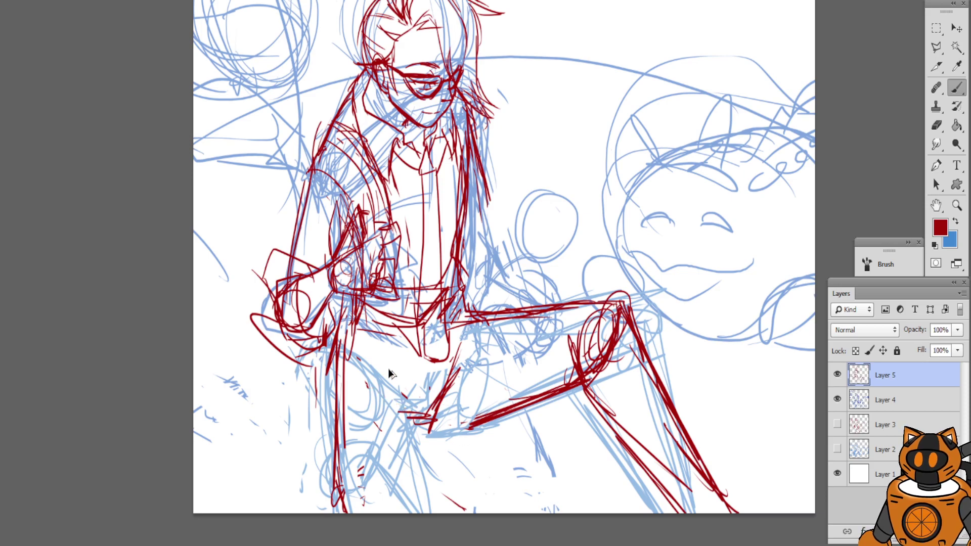
pyautogui.moveTo(344, 329)
pyautogui.mouseDown()
pyautogui.moveTo(398, 388)
pyautogui.moveTo(408, 430)
pyautogui.mouseUp()
pyautogui.moveTo(350, 334); pyautogui.dragTo(418, 416)
pyautogui.moveTo(392, 378); pyautogui.dragTo(408, 428)
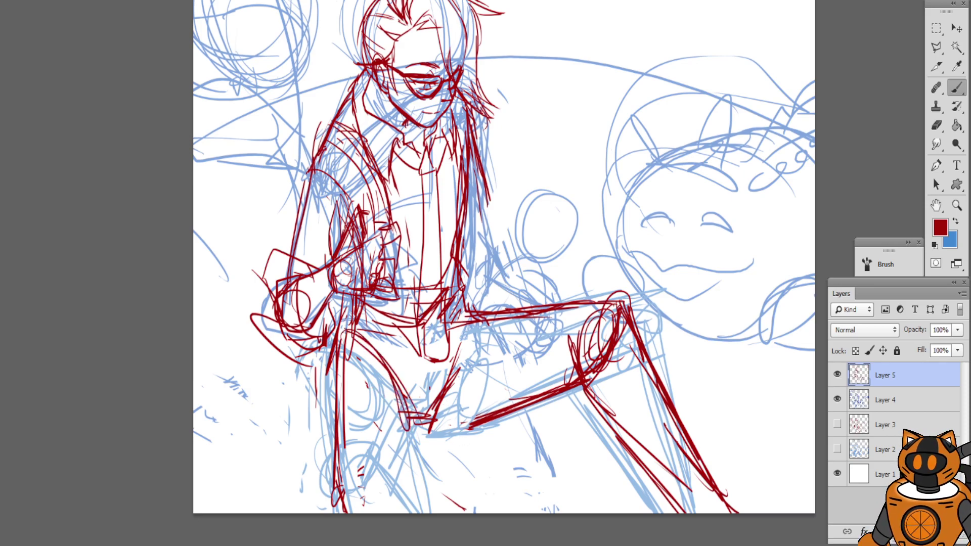
# Sketch both sides of the straight leg in red from the thigh down to the canvas's lower edge
pyautogui.moveTo(336, 346); pyautogui.dragTo(333, 388)
pyautogui.moveTo(354, 449); pyautogui.dragTo(362, 513)
pyautogui.moveTo(336, 375); pyautogui.dragTo(369, 513)
pyautogui.moveTo(339, 442); pyautogui.dragTo(363, 513)
pyautogui.moveTo(409, 392); pyautogui.dragTo(436, 500)
pyautogui.moveTo(420, 422); pyautogui.dragTo(420, 513)
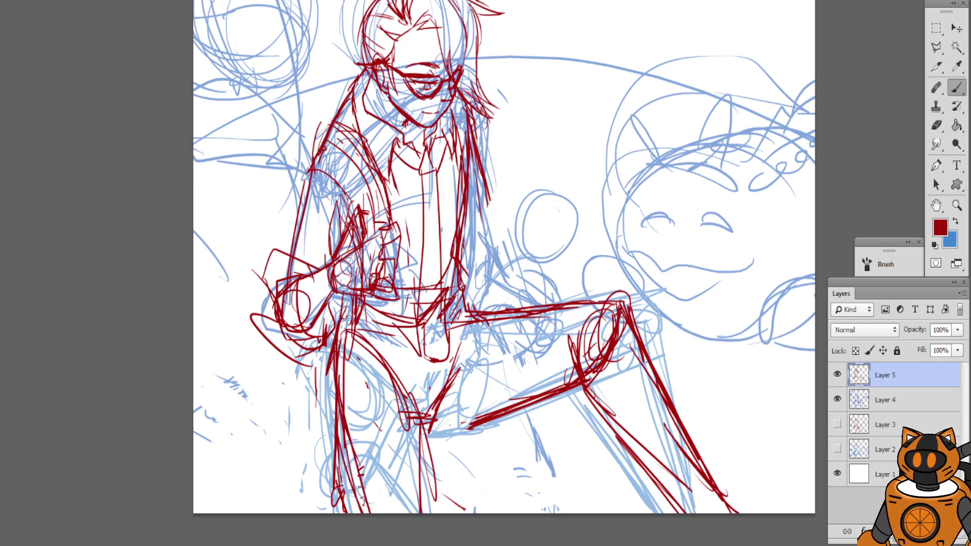
# Reinforce the straight leg's contours and extend the raised thigh's underside in red until it meets the inner leg line
pyautogui.moveTo(405, 388); pyautogui.dragTo(414, 514)
pyautogui.moveTo(411, 405); pyautogui.dragTo(427, 513)
pyautogui.moveTo(421, 449); pyautogui.dragTo(430, 513)
pyautogui.moveTo(449, 431)
pyautogui.mouseDown()
pyautogui.moveTo(510, 411)
pyautogui.moveTo(472, 417)
pyautogui.mouseUp()
pyautogui.moveTo(327, 359); pyautogui.dragTo(332, 472)
pyautogui.moveTo(335, 479); pyautogui.dragTo(360, 512)
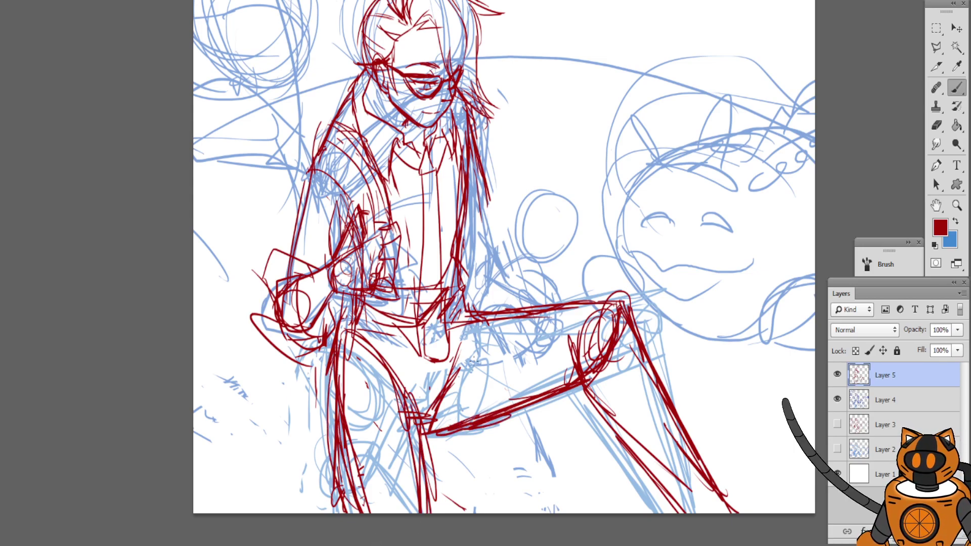
# Thicken the raised leg's shin contours below the knee with additional red strokes
pyautogui.moveTo(577, 400)
pyautogui.mouseDown()
pyautogui.moveTo(660, 506)
pyautogui.moveTo(682, 524)
pyautogui.mouseUp()
pyautogui.moveTo(635, 340); pyautogui.dragTo(694, 454)
pyautogui.moveTo(569, 332)
pyautogui.mouseDown()
pyautogui.moveTo(582, 361)
pyautogui.moveTo(577, 354)
pyautogui.mouseUp()
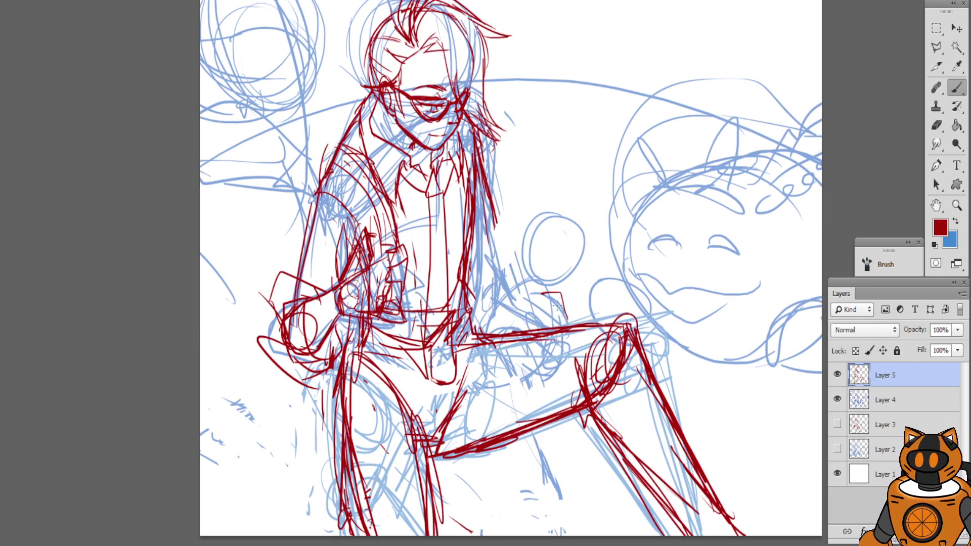
# Sketch the hand resting on the raised thigh in red, replacing the rejected finger strokes with a rounded outline
pyautogui.moveTo(559, 316)
pyautogui.mouseDown()
pyautogui.moveTo(531, 308)
pyautogui.moveTo(561, 354)
pyautogui.mouseUp()
pyautogui.moveTo(522, 326); pyautogui.dragTo(551, 367)
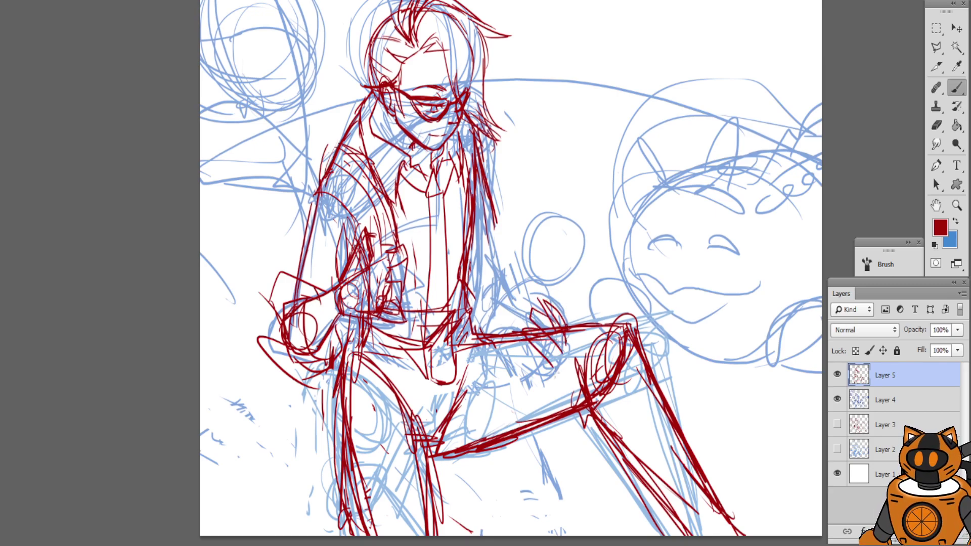
pyautogui.hotkey('ctrl', 'alt', 'z')
pyautogui.moveTo(564, 332); pyautogui.dragTo(545, 381)
pyautogui.moveTo(530, 330)
pyautogui.mouseDown()
pyautogui.moveTo(556, 367)
pyautogui.moveTo(549, 385)
pyautogui.mouseUp()
pyautogui.moveTo(514, 368)
pyautogui.mouseDown()
pyautogui.moveTo(530, 378)
pyautogui.moveTo(557, 374)
pyautogui.mouseUp()
# Add a new empty layer above the red sketch and make Layer 5 active again
pyautogui.moveTo(482, 271); pyautogui.dragTo(515, 306)
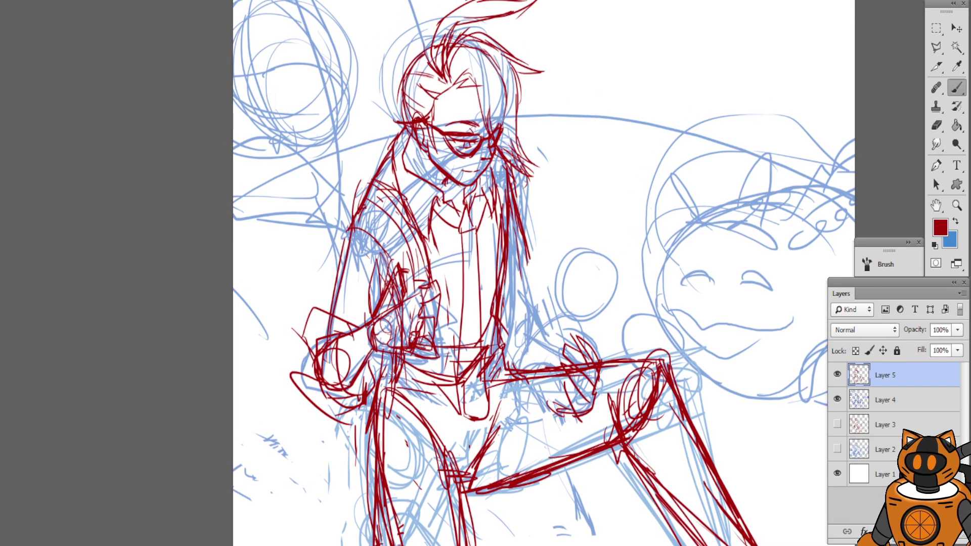
pyautogui.click(936, 531)
pyautogui.click(886, 393)
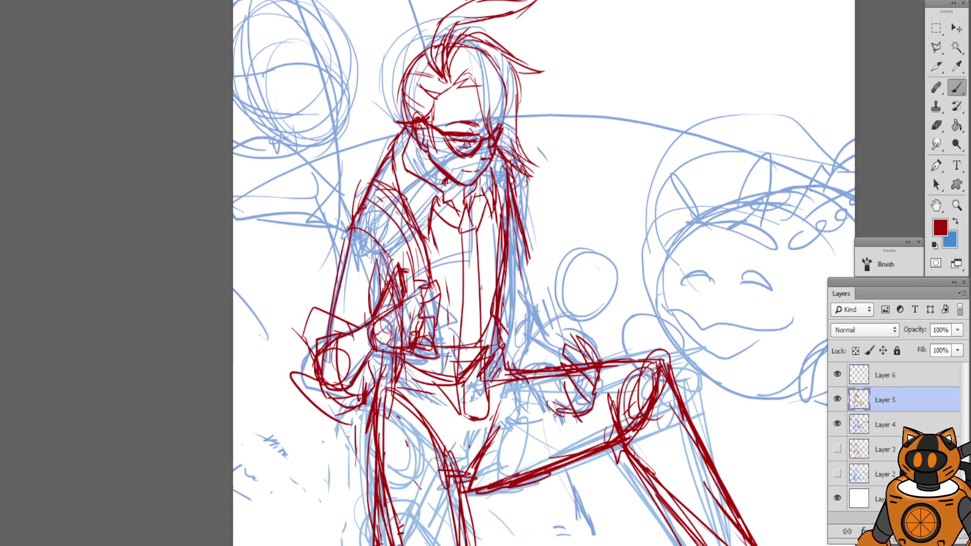
# Sketch a looser outer contour in red from the figure's neck over the shoulder to the upper arm, undoing the extra strokes
pyautogui.moveTo(407, 114); pyautogui.dragTo(334, 273)
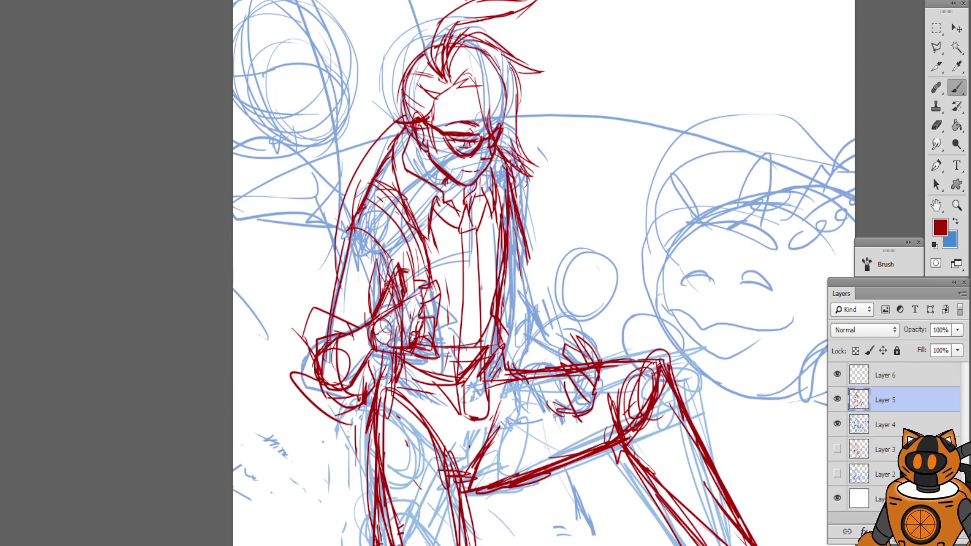
pyautogui.moveTo(456, 89); pyautogui.dragTo(491, 75)
pyautogui.moveTo(398, 118)
pyautogui.mouseDown()
pyautogui.moveTo(370, 207)
pyautogui.moveTo(376, 264)
pyautogui.moveTo(326, 532)
pyautogui.mouseUp()
pyautogui.moveTo(343, 224); pyautogui.dragTo(360, 161)
pyautogui.hotkey('ctrl', 'alt', 'z')
pyautogui.hotkey('ctrl', 'alt', 'z')
pyautogui.moveTo(450, 40); pyautogui.dragTo(396, 152)
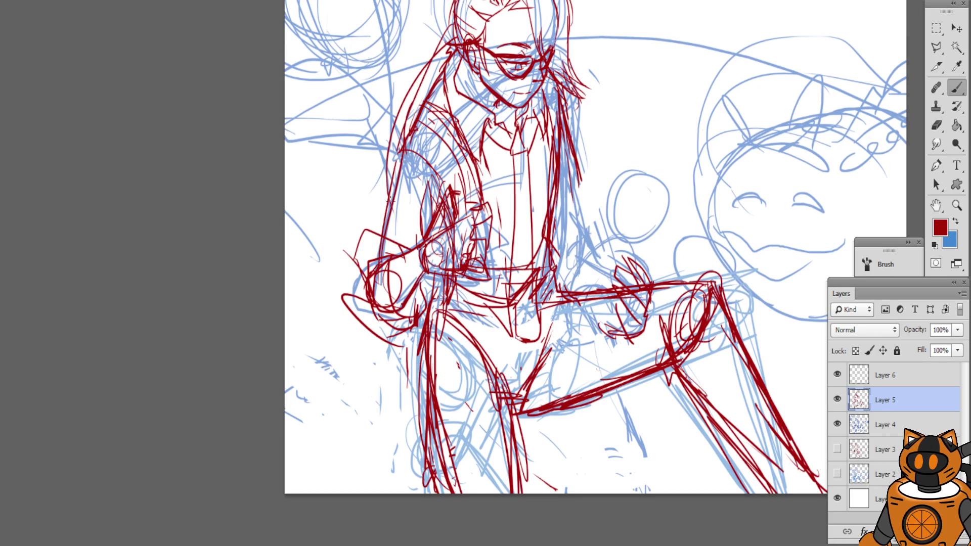
# Sketch a large rounded shape with overlapping inner curves in red beneath the figure's lowered hand
pyautogui.moveTo(417, 96)
pyautogui.mouseDown()
pyautogui.moveTo(386, 258)
pyautogui.moveTo(343, 377)
pyautogui.mouseUp()
pyautogui.moveTo(385, 318); pyautogui.dragTo(396, 423)
pyautogui.moveTo(359, 344)
pyautogui.mouseDown()
pyautogui.moveTo(354, 432)
pyautogui.moveTo(418, 442)
pyautogui.mouseUp()
pyautogui.moveTo(374, 325)
pyautogui.mouseDown()
pyautogui.moveTo(351, 420)
pyautogui.moveTo(426, 429)
pyautogui.mouseUp()
pyautogui.moveTo(373, 394); pyautogui.dragTo(396, 432)
pyautogui.moveTo(411, 345); pyautogui.dragTo(373, 393)
pyautogui.moveTo(390, 298); pyautogui.dragTo(383, 348)
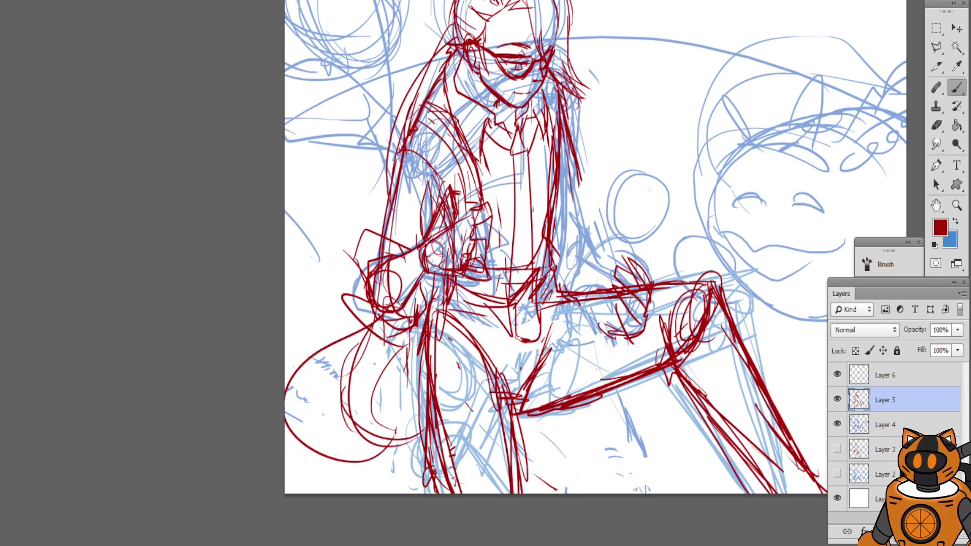
# Reinforce the outer arm contour and draw a red line from the lowered hand to the canvas's side edge
pyautogui.moveTo(341, 203); pyautogui.dragTo(338, 215)
pyautogui.moveTo(410, 101); pyautogui.dragTo(392, 263)
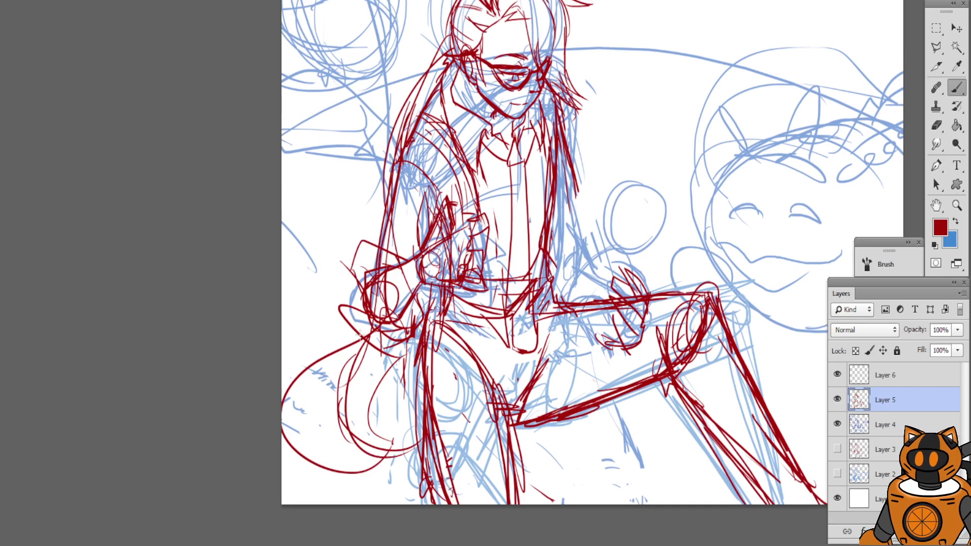
pyautogui.moveTo(375, 332); pyautogui.dragTo(281, 324)
pyautogui.moveTo(506, 253)
pyautogui.mouseDown()
pyautogui.moveTo(386, 313)
pyautogui.moveTo(429, 300)
pyautogui.moveTo(404, 291)
pyautogui.mouseUp()
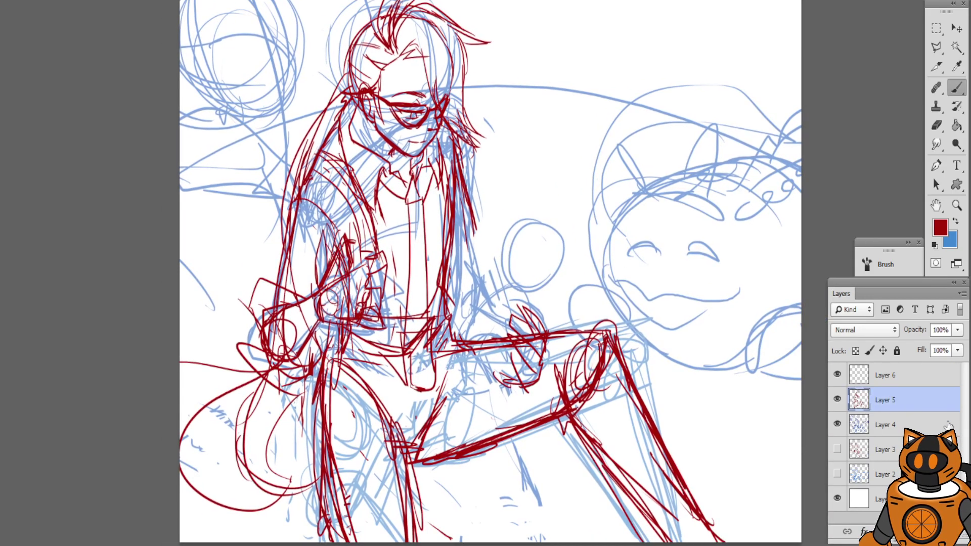
# Make Layer 6 active and change the brush's foreground colour to green
pyautogui.click(905, 385)
pyautogui.press('x')
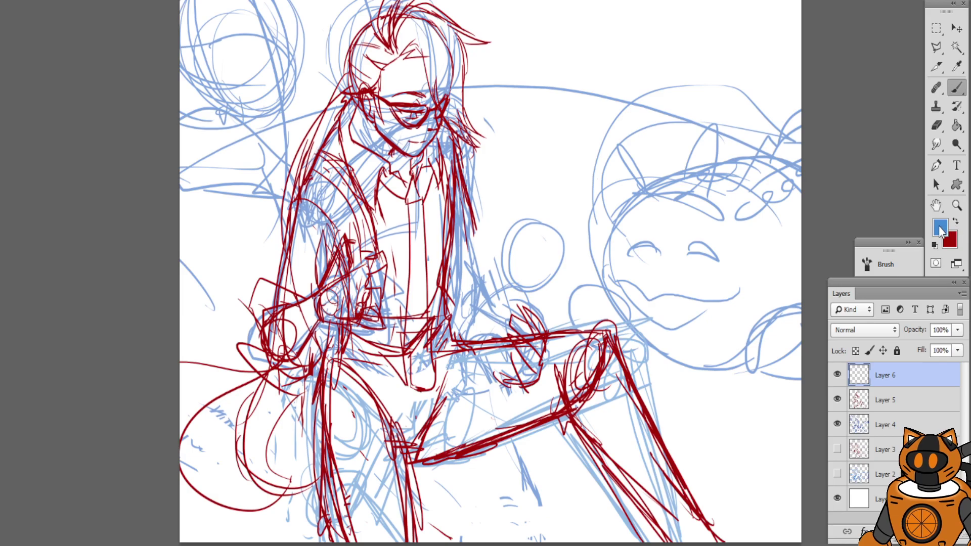
pyautogui.press('i')
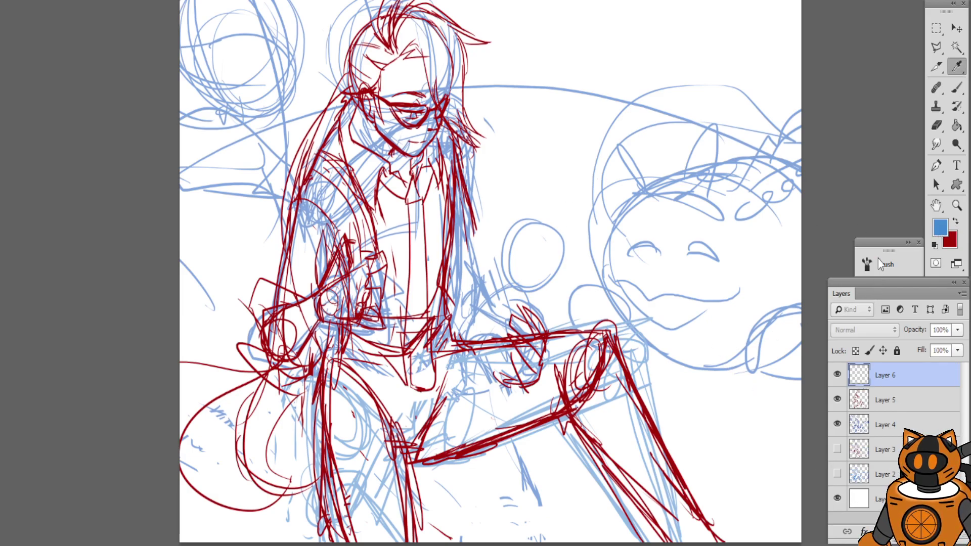
pyautogui.click(866, 263)
# Sketch a green head contour over the small blue oval beside the figure, adding a spiky zigzag at its lower side
pyautogui.hotkey('ctrl', '+')
pyautogui.hotkey('ctrl', '+')
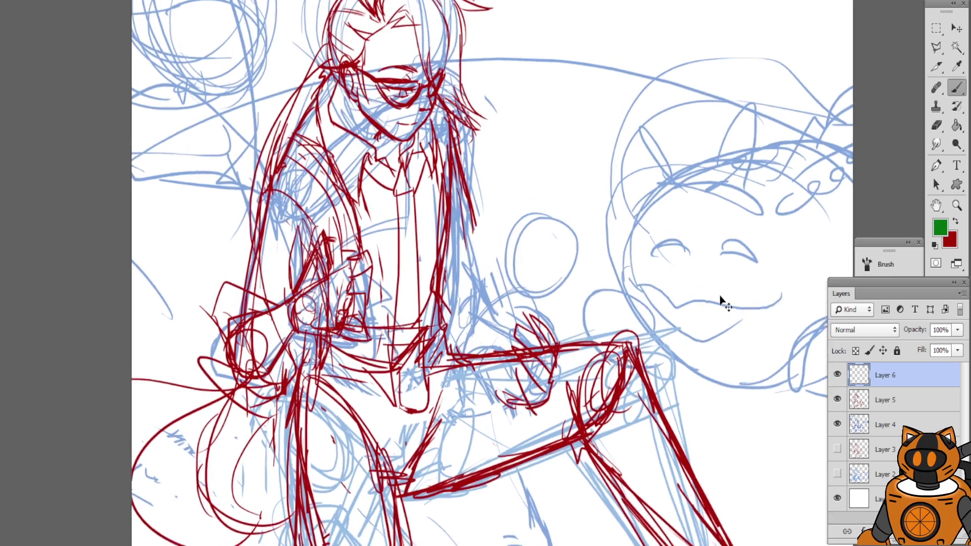
pyautogui.moveTo(514, 354)
pyautogui.mouseDown()
pyautogui.moveTo(521, 218)
pyautogui.moveTo(498, 280)
pyautogui.mouseUp()
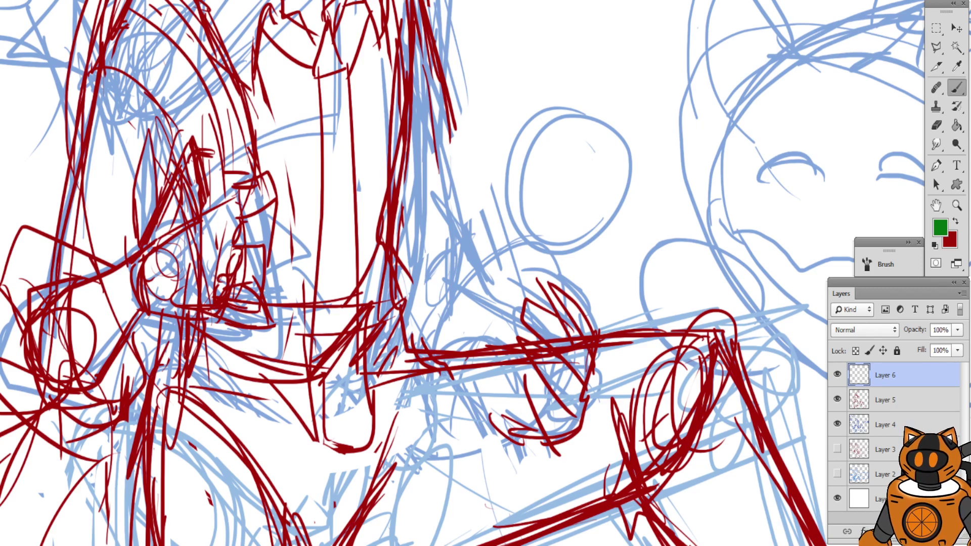
pyautogui.moveTo(539, 156); pyautogui.dragTo(513, 231)
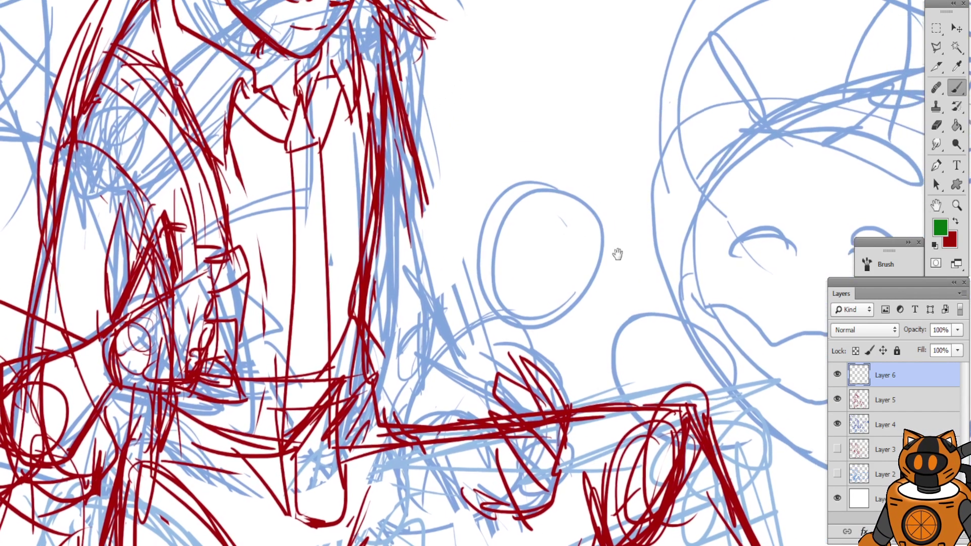
pyautogui.hotkey('ctrl', '+')
pyautogui.moveTo(515, 192)
pyautogui.mouseDown()
pyautogui.moveTo(459, 211)
pyautogui.moveTo(455, 227)
pyautogui.mouseUp()
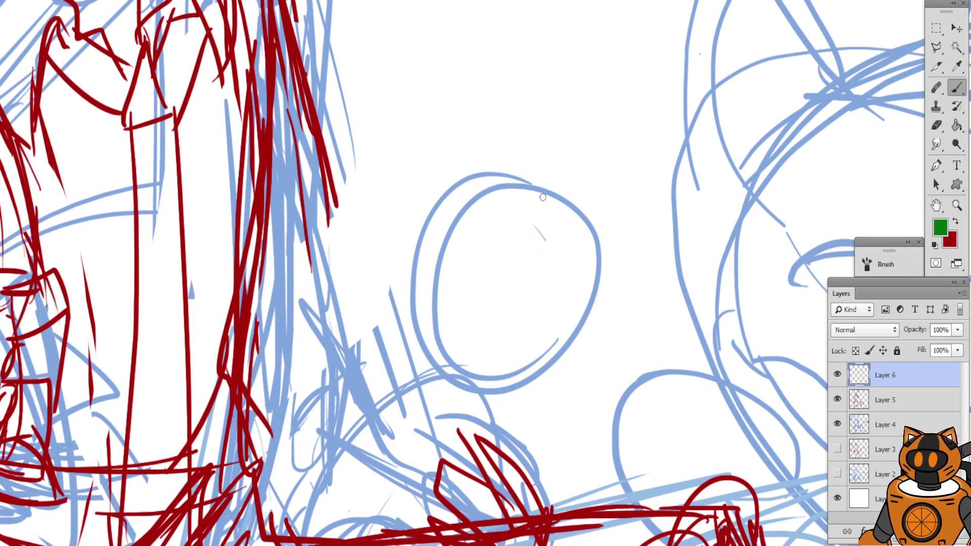
pyautogui.moveTo(551, 189)
pyautogui.mouseDown()
pyautogui.moveTo(559, 271)
pyautogui.moveTo(581, 322)
pyautogui.mouseUp()
pyautogui.moveTo(566, 230); pyautogui.dragTo(562, 357)
pyautogui.moveTo(569, 200)
pyautogui.mouseDown()
pyautogui.moveTo(536, 182)
pyautogui.moveTo(427, 190)
pyautogui.moveTo(405, 245)
pyautogui.mouseUp()
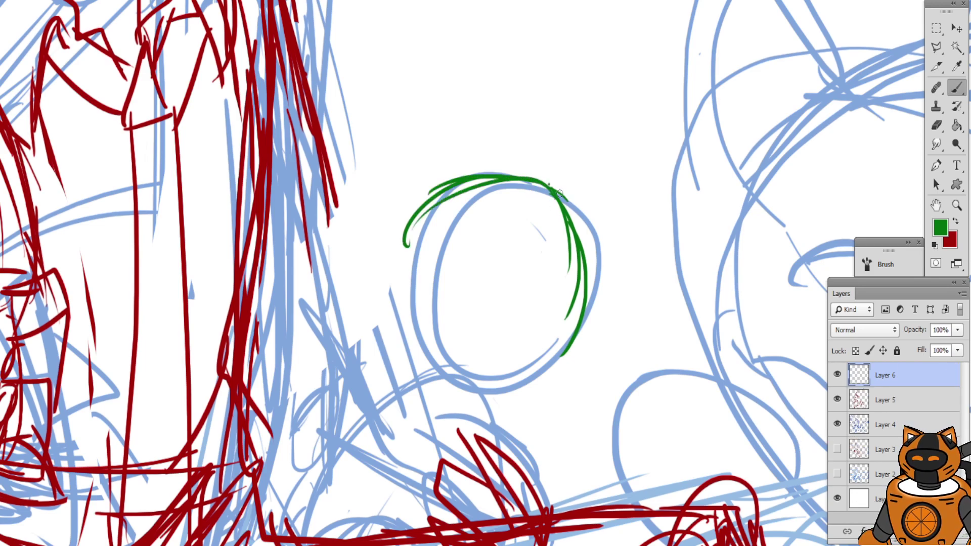
pyautogui.moveTo(551, 186)
pyautogui.mouseDown()
pyautogui.moveTo(567, 327)
pyautogui.moveTo(539, 371)
pyautogui.mouseUp()
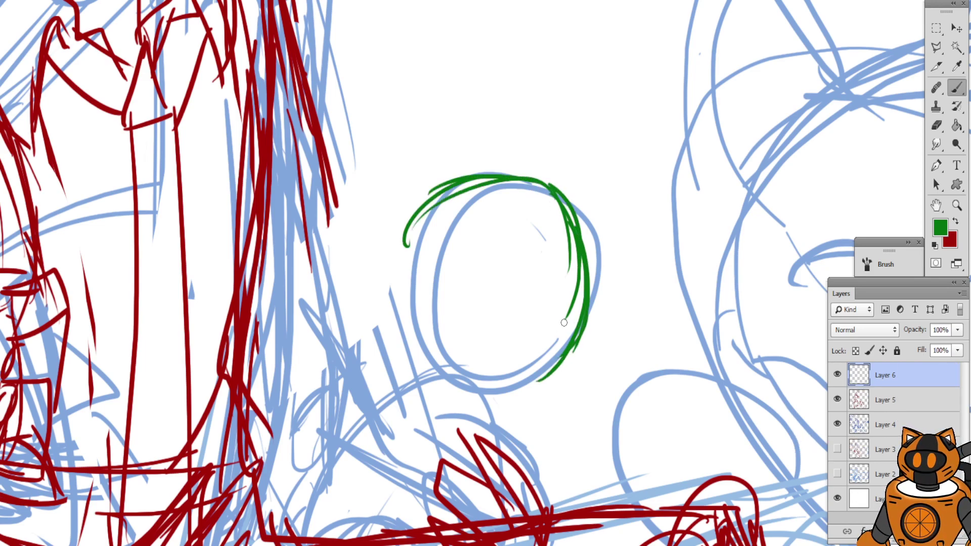
pyautogui.moveTo(547, 322)
pyautogui.mouseDown()
pyautogui.moveTo(583, 318)
pyautogui.moveTo(532, 359)
pyautogui.mouseUp()
pyautogui.hotkey('ctrl', 'z')
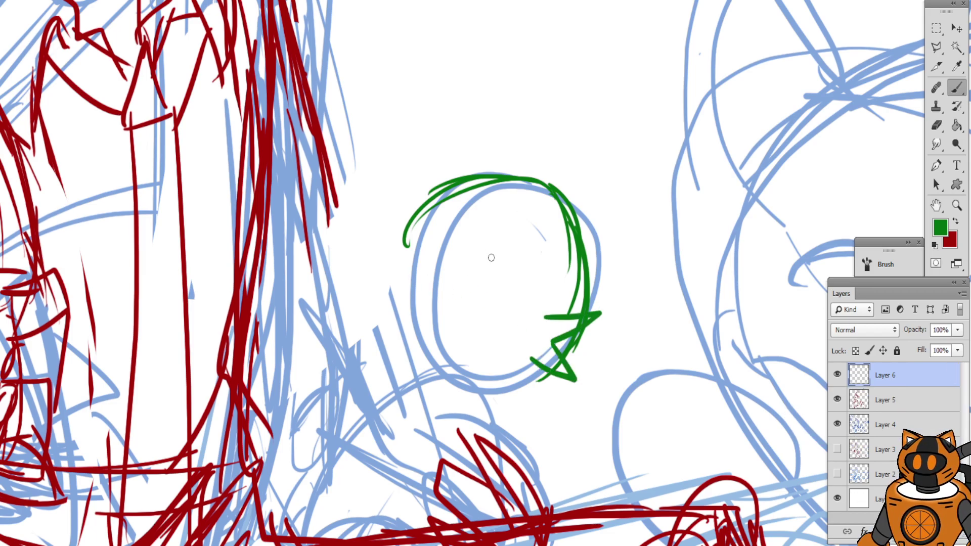
# Draw the outline of the small creature's larger eye in green inside the head, redoing its lower curve
pyautogui.moveTo(488, 245)
pyautogui.mouseDown()
pyautogui.moveTo(539, 225)
pyautogui.moveTo(509, 301)
pyautogui.moveTo(477, 289)
pyautogui.moveTo(516, 299)
pyautogui.mouseUp()
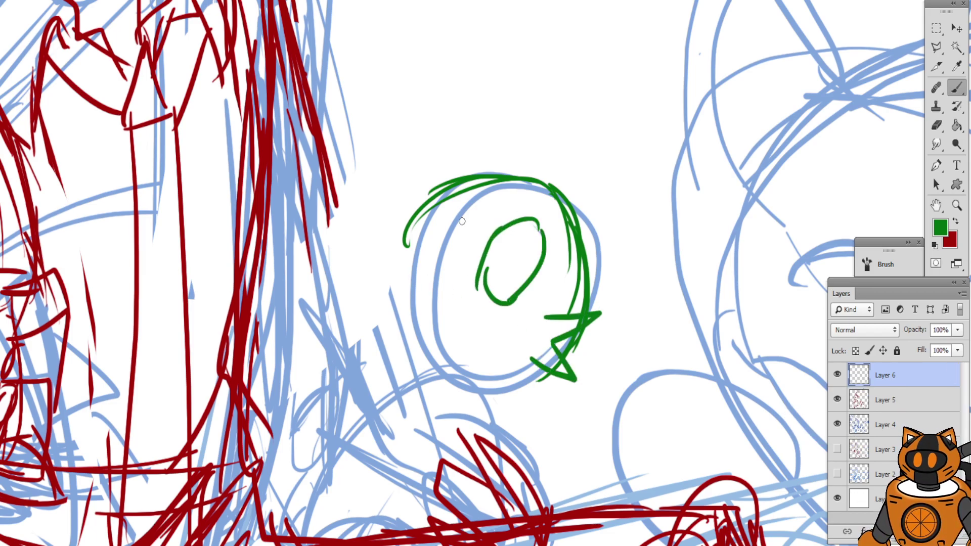
pyautogui.hotkey('ctrl', 'z')
pyautogui.moveTo(475, 264); pyautogui.dragTo(512, 286)
# Outline the creature's second eye near the head's edge and fill dark green pupils in both eyes
pyautogui.moveTo(476, 188); pyautogui.dragTo(465, 228)
pyautogui.moveTo(442, 194); pyautogui.dragTo(419, 244)
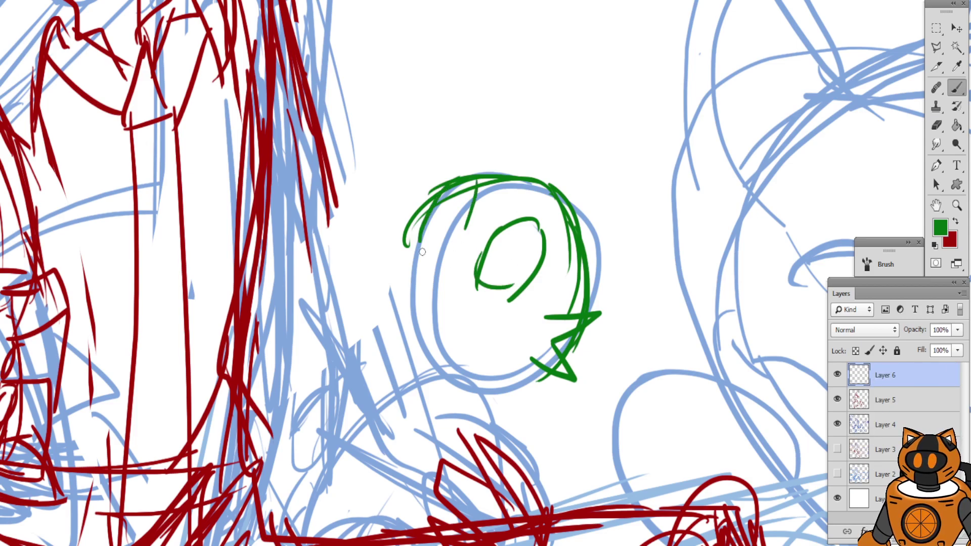
pyautogui.hotkey('ctrl', 'z')
pyautogui.moveTo(467, 224)
pyautogui.mouseDown()
pyautogui.moveTo(421, 244)
pyautogui.moveTo(434, 269)
pyautogui.mouseUp()
pyautogui.moveTo(438, 209); pyautogui.dragTo(457, 197)
pyautogui.moveTo(472, 205)
pyautogui.mouseDown()
pyautogui.moveTo(446, 268)
pyautogui.moveTo(429, 271)
pyautogui.moveTo(456, 200)
pyautogui.moveTo(457, 245)
pyautogui.moveTo(457, 216)
pyautogui.mouseUp()
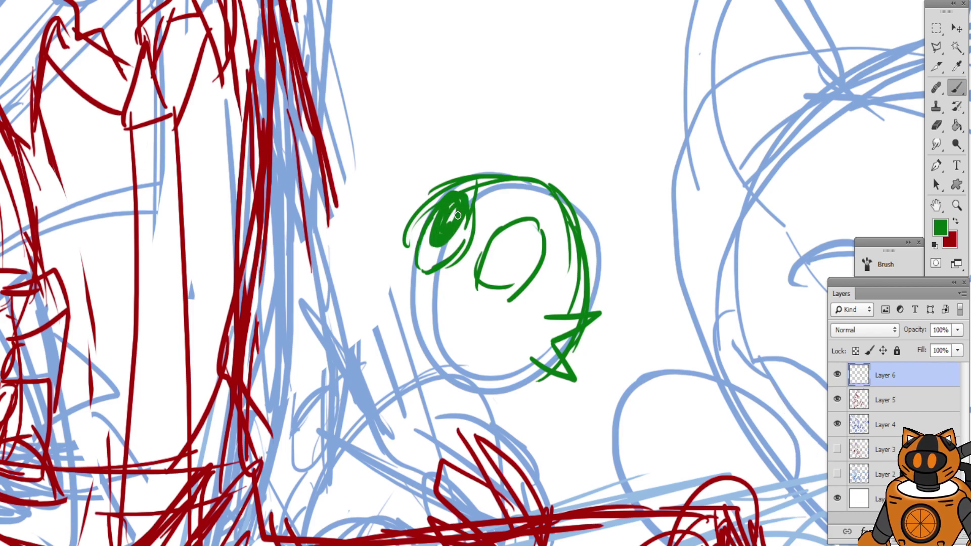
pyautogui.moveTo(526, 242)
pyautogui.mouseDown()
pyautogui.moveTo(501, 248)
pyautogui.moveTo(510, 231)
pyautogui.mouseUp()
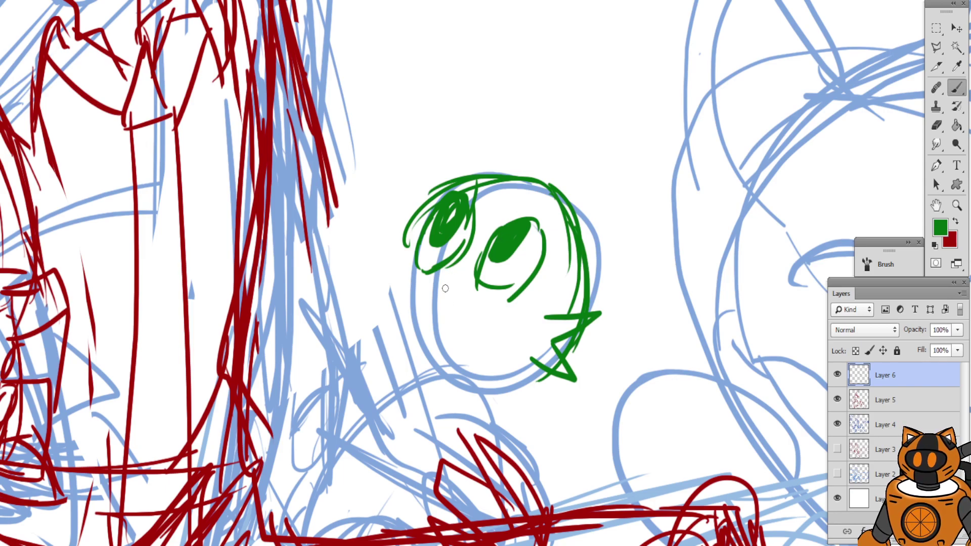
# Draw a small nose below the eyes and a curved green cheek line running from it to the zigzag
pyautogui.moveTo(445, 288)
pyautogui.mouseDown()
pyautogui.moveTo(464, 283)
pyautogui.moveTo(448, 292)
pyautogui.moveTo(492, 381)
pyautogui.mouseUp()
pyautogui.hotkey('ctrl', 'z')
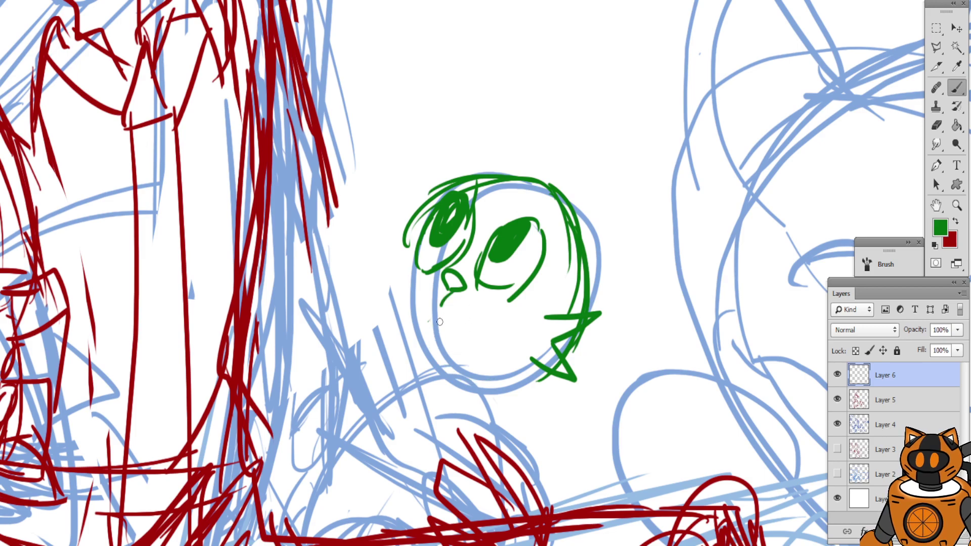
pyautogui.moveTo(451, 293); pyautogui.dragTo(448, 356)
pyautogui.moveTo(437, 310)
pyautogui.mouseDown()
pyautogui.moveTo(506, 372)
pyautogui.moveTo(531, 360)
pyautogui.mouseUp()
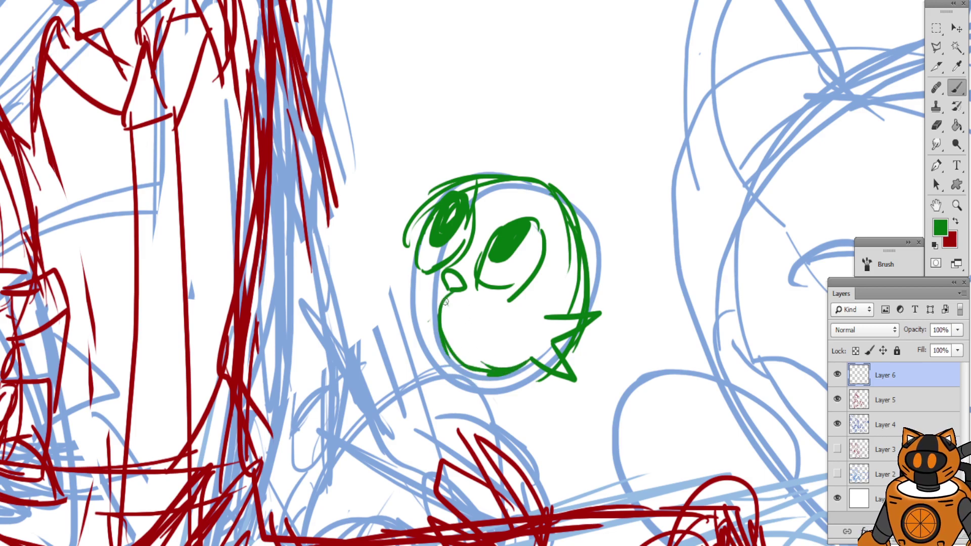
# Draw the creature's far cheek in green beyond the nose and a small pointed open mouth between the two cheeks
pyautogui.moveTo(407, 246)
pyautogui.mouseDown()
pyautogui.moveTo(371, 274)
pyautogui.moveTo(404, 344)
pyautogui.mouseUp()
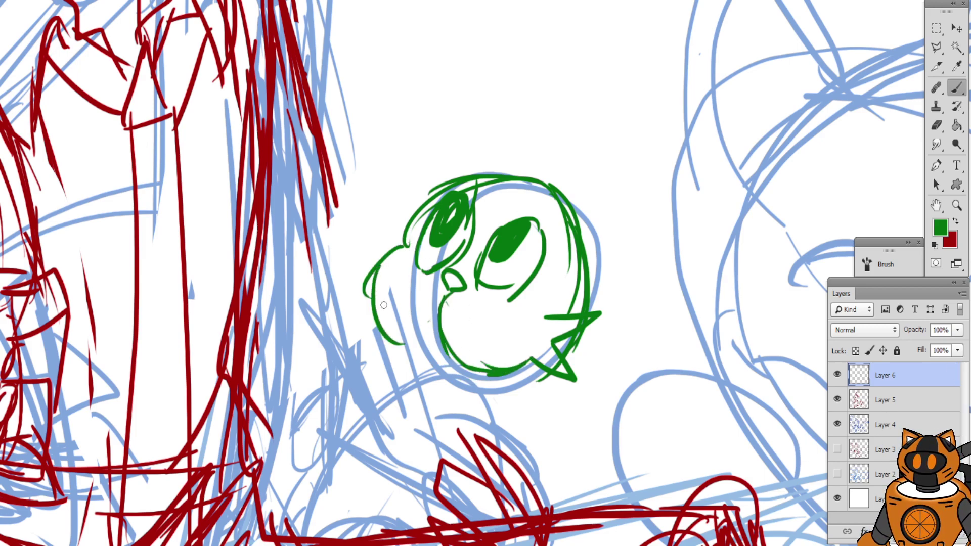
pyautogui.moveTo(384, 305)
pyautogui.mouseDown()
pyautogui.moveTo(428, 326)
pyautogui.moveTo(420, 369)
pyautogui.mouseUp()
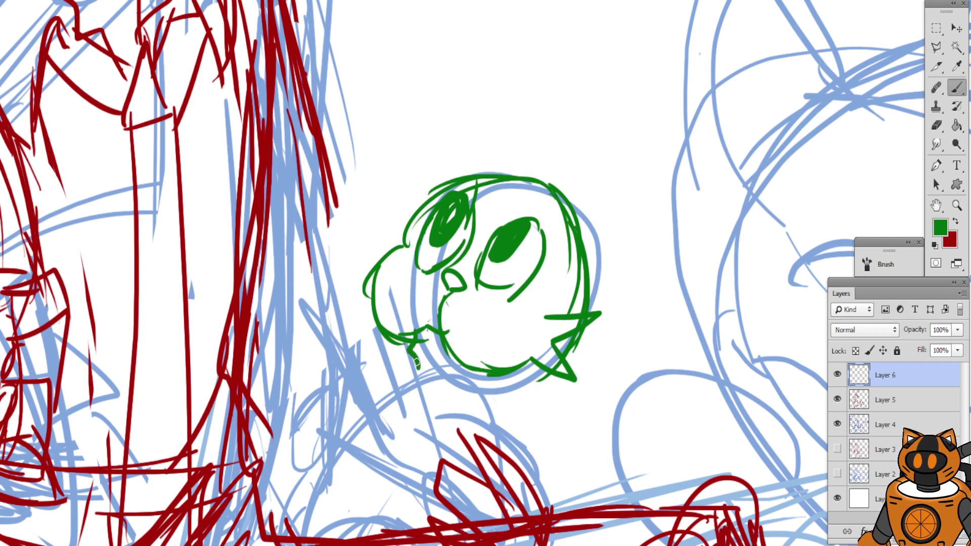
pyautogui.hotkey('ctrl', 'z')
pyautogui.moveTo(420, 323)
pyautogui.mouseDown()
pyautogui.moveTo(423, 372)
pyautogui.moveTo(452, 346)
pyautogui.moveTo(425, 355)
pyautogui.mouseUp()
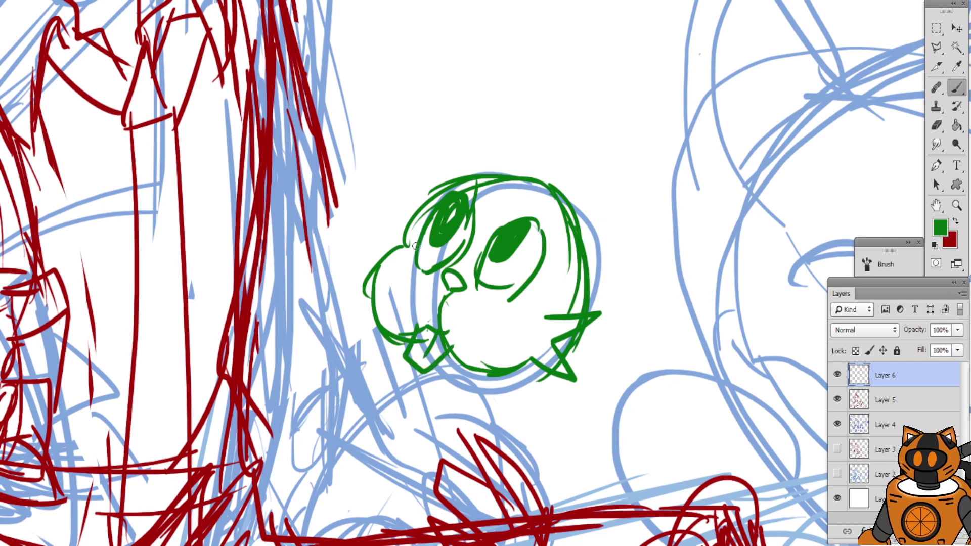
# Add a spiky tuft and contour line to the far cheek and short marks beneath the larger eye
pyautogui.moveTo(368, 219); pyautogui.dragTo(389, 251)
pyautogui.moveTo(363, 261); pyautogui.dragTo(382, 270)
pyautogui.moveTo(361, 148)
pyautogui.mouseDown()
pyautogui.moveTo(349, 209)
pyautogui.moveTo(324, 197)
pyautogui.mouseUp()
pyautogui.moveTo(529, 255); pyautogui.dragTo(537, 281)
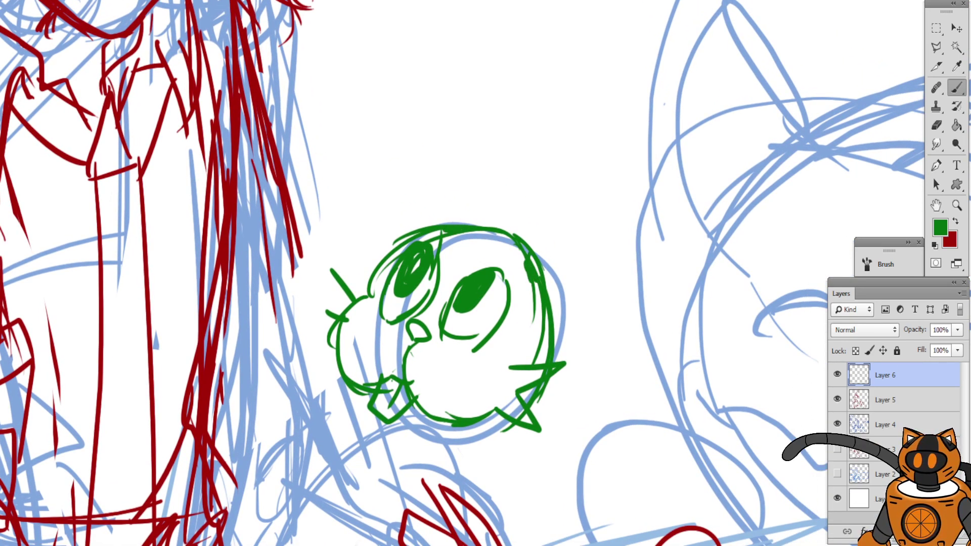
pyautogui.moveTo(577, 195); pyautogui.dragTo(578, 205)
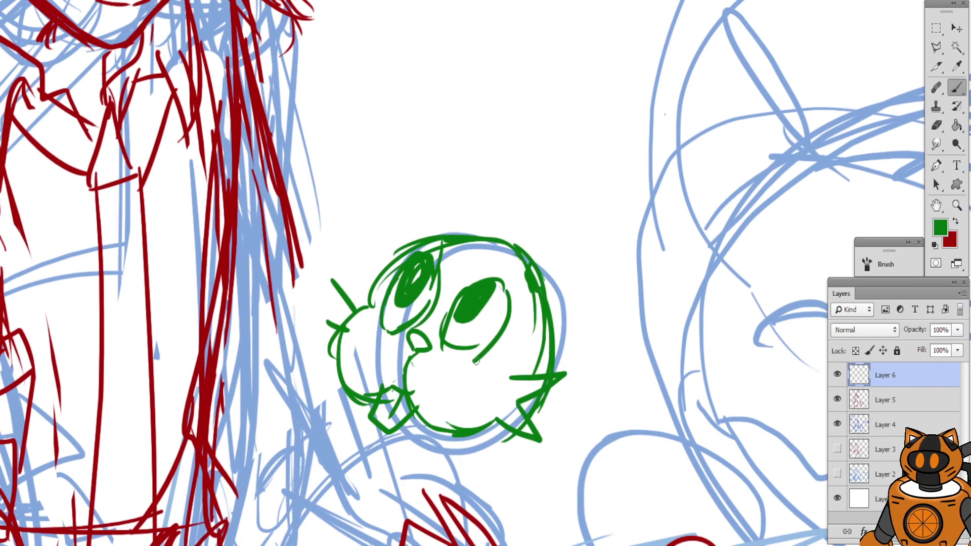
pyautogui.moveTo(452, 360); pyautogui.dragTo(496, 370)
pyautogui.moveTo(390, 332)
pyautogui.mouseDown()
pyautogui.moveTo(366, 310)
pyautogui.moveTo(371, 322)
pyautogui.mouseUp()
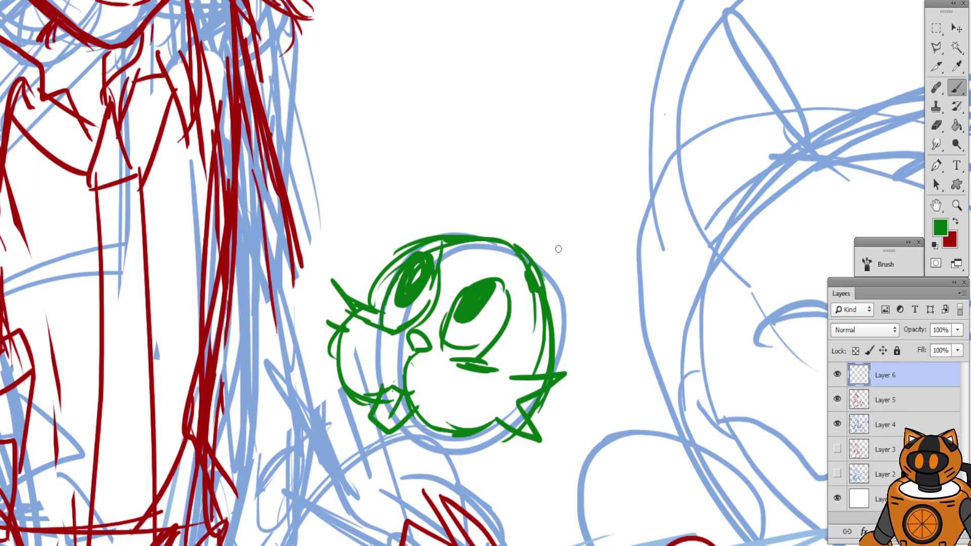
pyautogui.moveTo(490, 238); pyautogui.dragTo(448, 273)
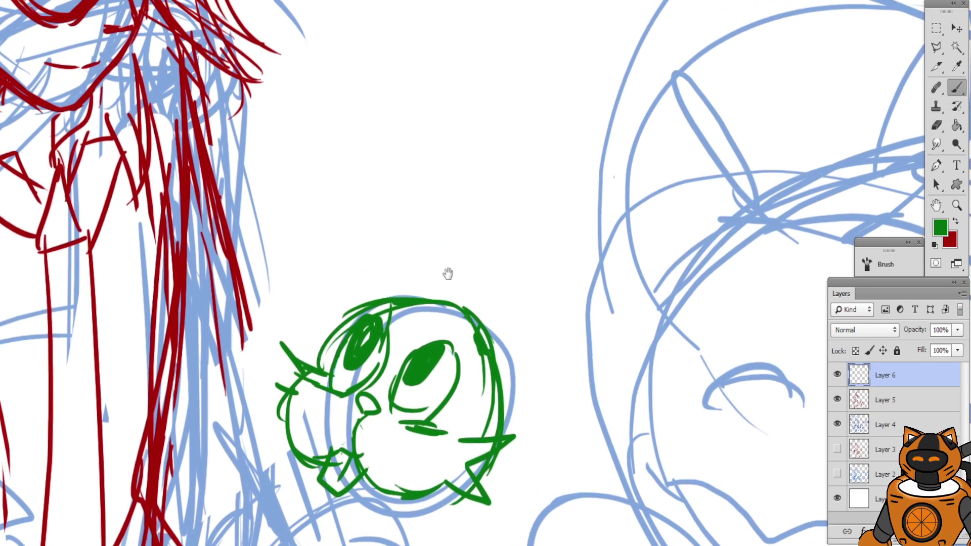
pyautogui.moveTo(356, 125); pyautogui.dragTo(409, 291)
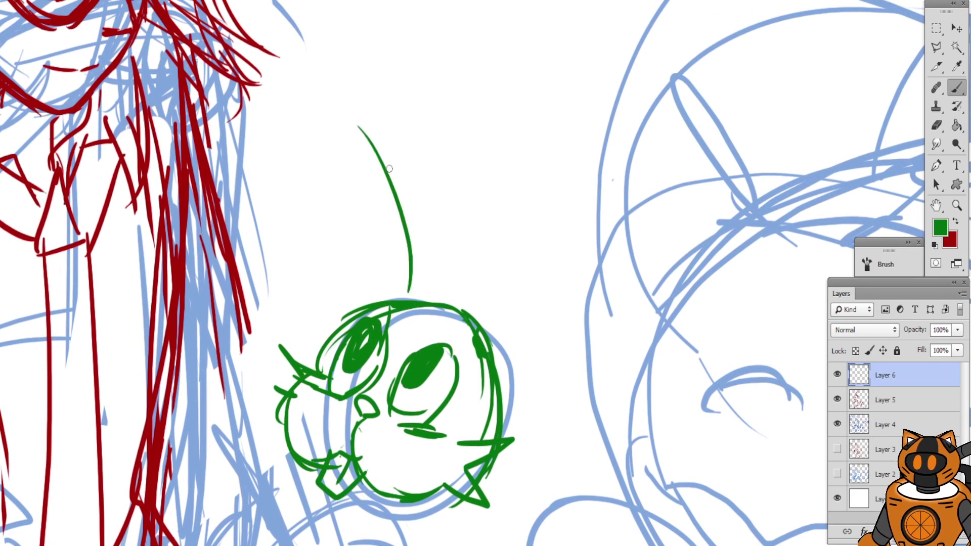
pyautogui.hotkey('ctrl', 'z')
pyautogui.moveTo(366, 66); pyautogui.dragTo(417, 295)
pyautogui.hotkey('ctrl', 'z')
pyautogui.moveTo(338, 70)
pyautogui.mouseDown()
pyautogui.moveTo(430, 254)
pyautogui.moveTo(439, 303)
pyautogui.mouseUp()
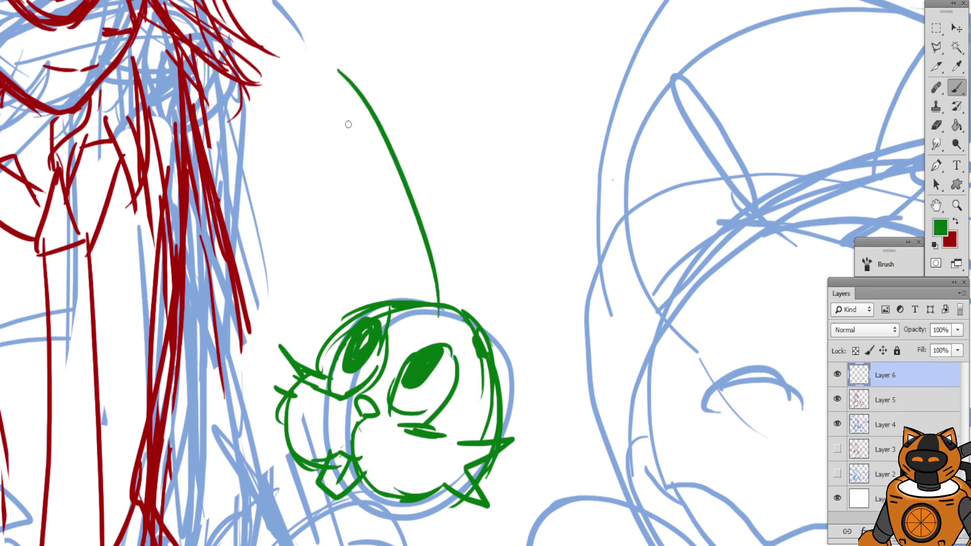
pyautogui.hotkey('ctrl', 'z')
# Draw a long upright rabbit ear above the far eye with a jagged furry tip and an inner fold at its base
pyautogui.moveTo(361, 62)
pyautogui.mouseDown()
pyautogui.moveTo(433, 297)
pyautogui.moveTo(299, 143)
pyautogui.mouseUp()
pyautogui.moveTo(351, 49)
pyautogui.mouseDown()
pyautogui.moveTo(315, 65)
pyautogui.moveTo(296, 96)
pyautogui.moveTo(285, 142)
pyautogui.moveTo(298, 152)
pyautogui.mouseUp()
pyautogui.moveTo(415, 300); pyautogui.dragTo(372, 221)
pyautogui.moveTo(420, 298)
pyautogui.mouseDown()
pyautogui.moveTo(368, 205)
pyautogui.moveTo(401, 241)
pyautogui.moveTo(329, 257)
pyautogui.mouseUp()
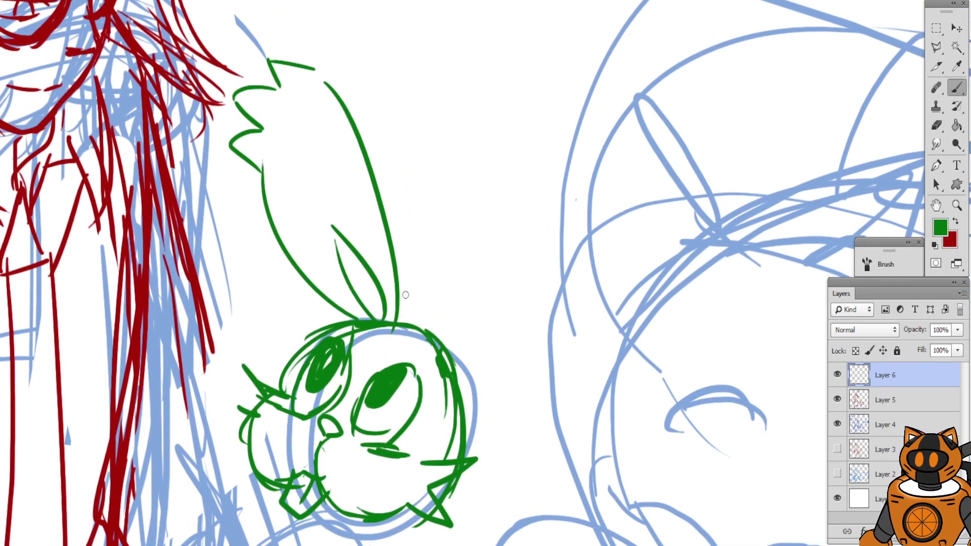
# Outline the second long ear on the near side of the head, redoing its first curves, and add inner fold lines
pyautogui.moveTo(426, 316); pyautogui.dragTo(434, 76)
pyautogui.hotkey('ctrl', 'z')
pyautogui.moveTo(445, 332)
pyautogui.mouseDown()
pyautogui.moveTo(508, 76)
pyautogui.moveTo(531, 131)
pyautogui.moveTo(567, 124)
pyautogui.mouseUp()
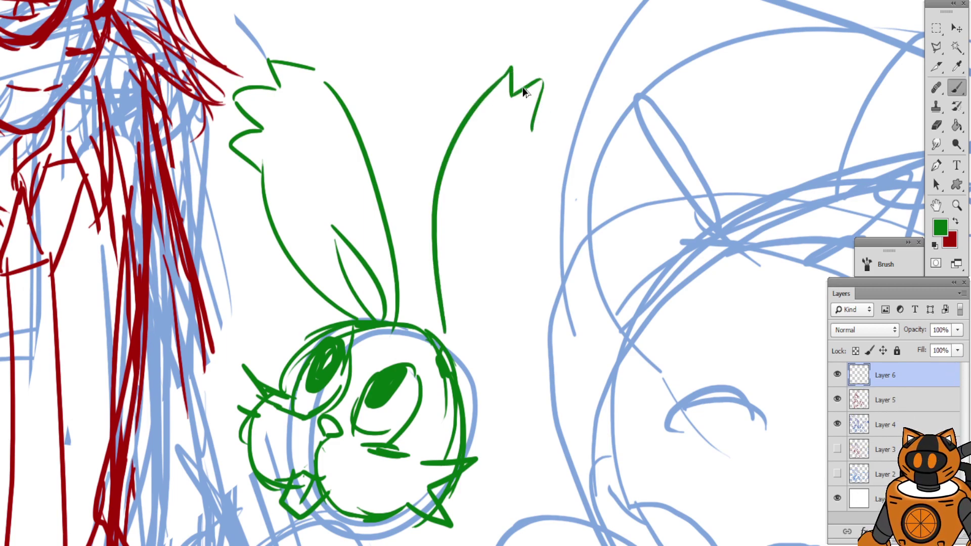
pyautogui.hotkey('ctrl', 'alt', 'z')
pyautogui.moveTo(500, 82)
pyautogui.mouseDown()
pyautogui.moveTo(535, 73)
pyautogui.moveTo(550, 144)
pyautogui.moveTo(546, 283)
pyautogui.mouseUp()
pyautogui.moveTo(545, 198); pyautogui.dragTo(470, 383)
pyautogui.moveTo(518, 312)
pyautogui.mouseDown()
pyautogui.moveTo(467, 363)
pyautogui.moveTo(483, 238)
pyautogui.mouseUp()
pyautogui.moveTo(462, 341); pyautogui.dragTo(472, 251)
# Add pointed fur tufts around the tip of the second ear
pyautogui.moveTo(391, 121); pyautogui.dragTo(356, 173)
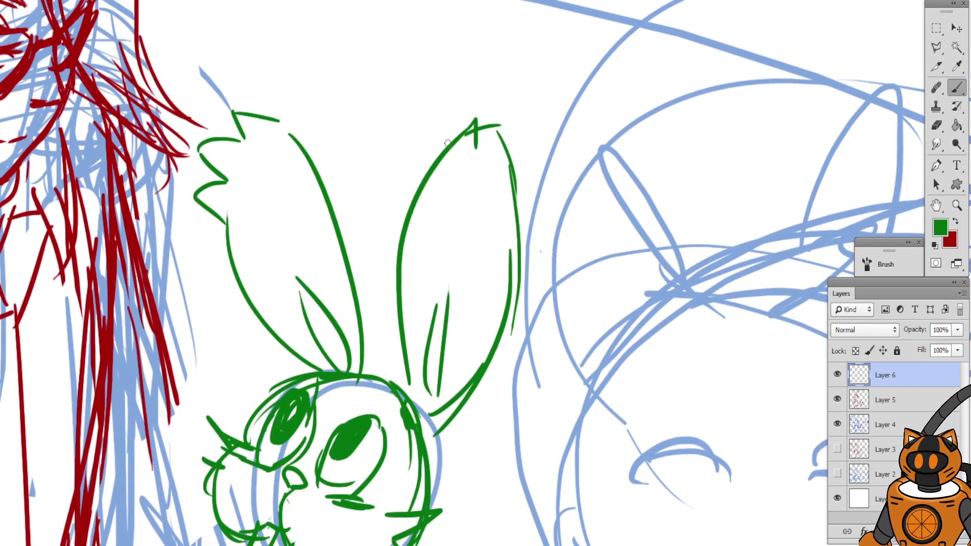
pyautogui.moveTo(455, 145)
pyautogui.mouseDown()
pyautogui.moveTo(475, 84)
pyautogui.moveTo(488, 129)
pyautogui.mouseUp()
pyautogui.moveTo(490, 122)
pyautogui.mouseDown()
pyautogui.moveTo(523, 113)
pyautogui.moveTo(510, 162)
pyautogui.mouseUp()
pyautogui.moveTo(530, 165)
pyautogui.mouseDown()
pyautogui.moveTo(559, 183)
pyautogui.moveTo(521, 212)
pyautogui.mouseUp()
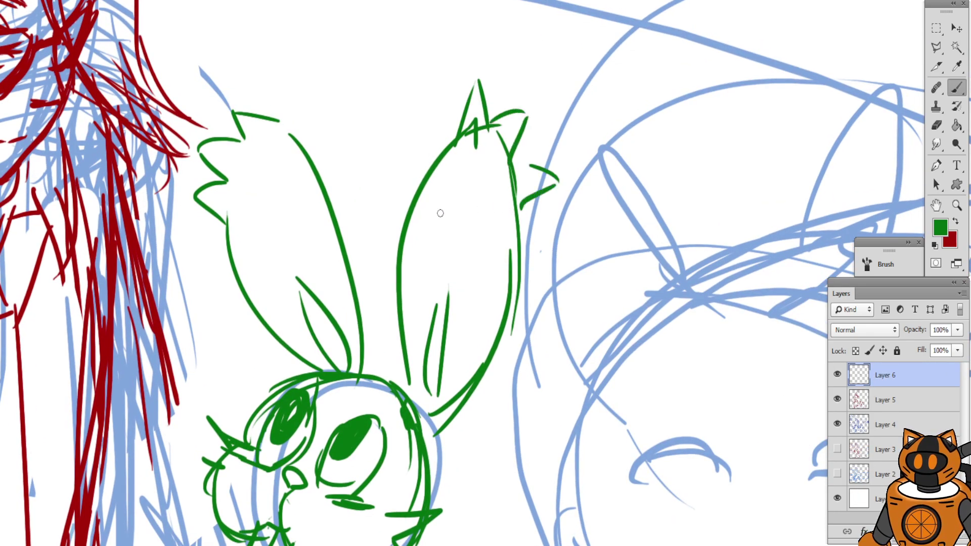
# Draw a curved ruffled collar with zigzag points beneath the rabbit's head
pyautogui.moveTo(259, 303); pyautogui.dragTo(463, 113)
pyautogui.moveTo(408, 193)
pyautogui.mouseDown()
pyautogui.moveTo(462, 104)
pyautogui.moveTo(444, 44)
pyautogui.mouseUp()
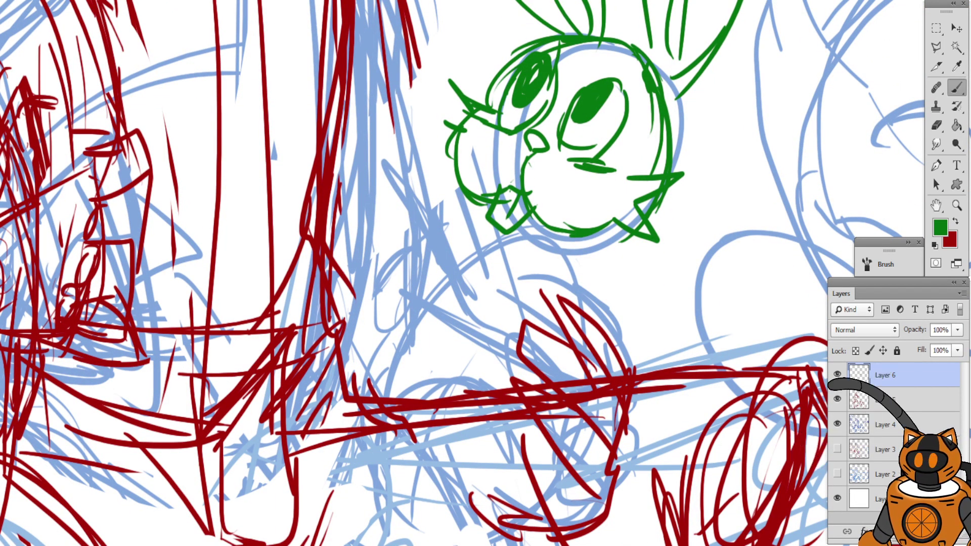
pyautogui.moveTo(490, 184)
pyautogui.mouseDown()
pyautogui.moveTo(465, 128)
pyautogui.moveTo(409, 162)
pyautogui.mouseUp()
pyautogui.moveTo(481, 165); pyautogui.dragTo(420, 200)
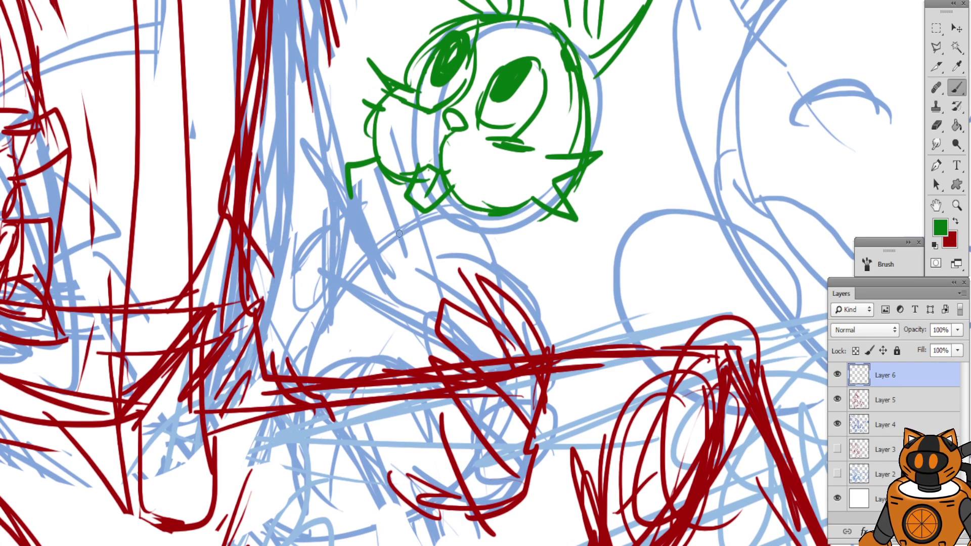
pyautogui.moveTo(353, 183)
pyautogui.mouseDown()
pyautogui.moveTo(455, 250)
pyautogui.moveTo(491, 249)
pyautogui.mouseUp()
pyautogui.moveTo(520, 210)
pyautogui.mouseDown()
pyautogui.moveTo(539, 230)
pyautogui.moveTo(498, 242)
pyautogui.mouseUp()
pyautogui.moveTo(470, 243)
pyautogui.mouseDown()
pyautogui.moveTo(469, 226)
pyautogui.moveTo(495, 245)
pyautogui.mouseUp()
pyautogui.moveTo(366, 198); pyautogui.dragTo(408, 233)
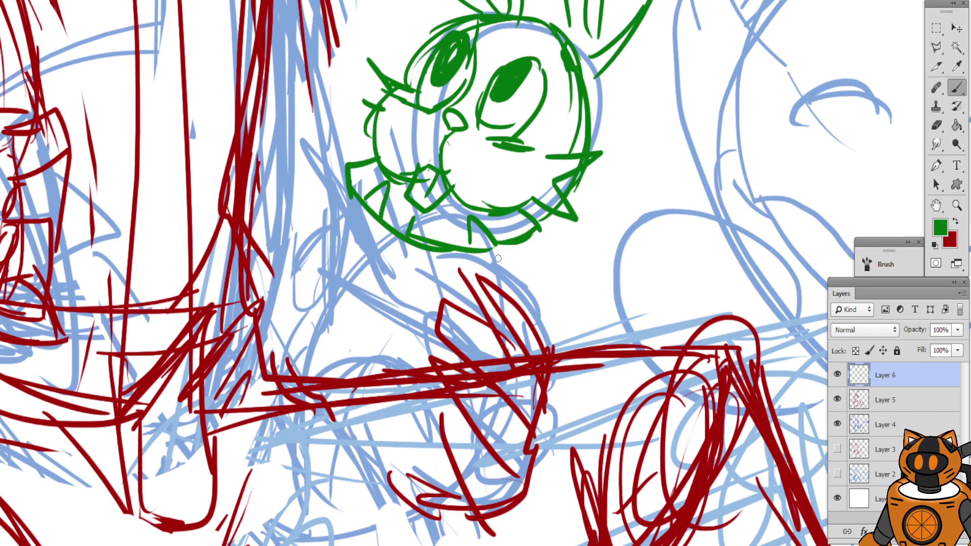
# Draw the near arm below the collar as a tapered shape with a rounded hand
pyautogui.moveTo(498, 258); pyautogui.dragTo(501, 243)
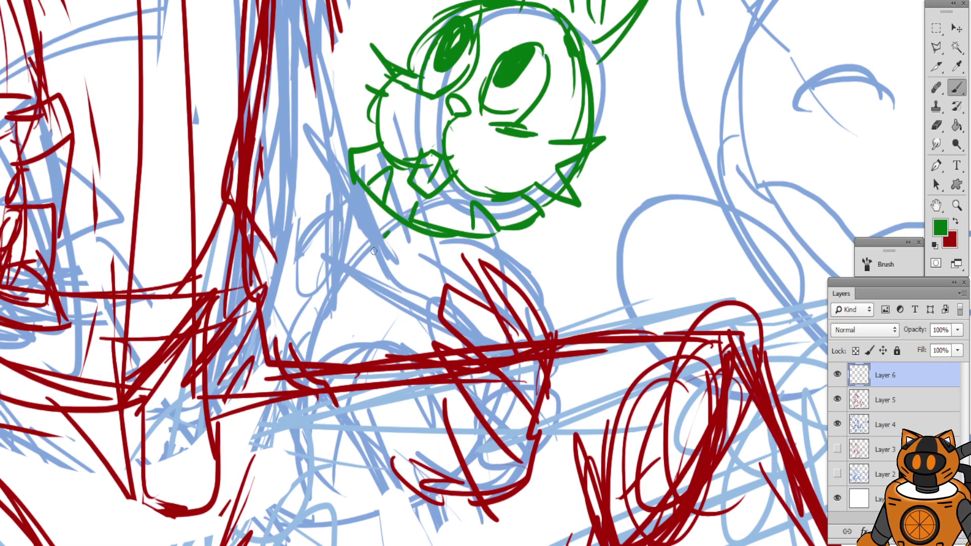
pyautogui.moveTo(386, 233); pyautogui.dragTo(357, 269)
pyautogui.moveTo(458, 245)
pyautogui.mouseDown()
pyautogui.moveTo(422, 284)
pyautogui.moveTo(356, 310)
pyautogui.moveTo(354, 271)
pyautogui.moveTo(363, 304)
pyautogui.mouseUp()
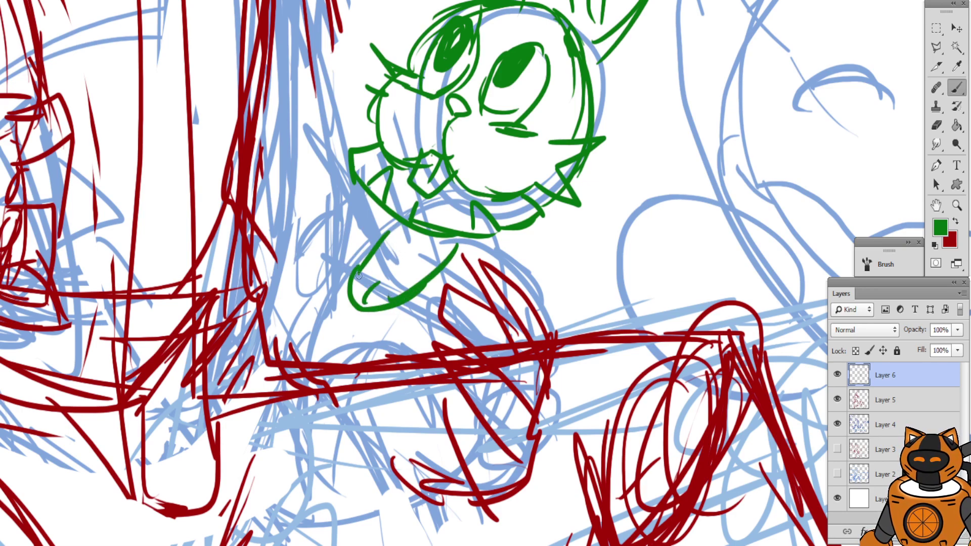
# Draw the curve of the back from the collar down around the rump and an arc for the top of the thigh
pyautogui.moveTo(513, 230); pyautogui.dragTo(506, 267)
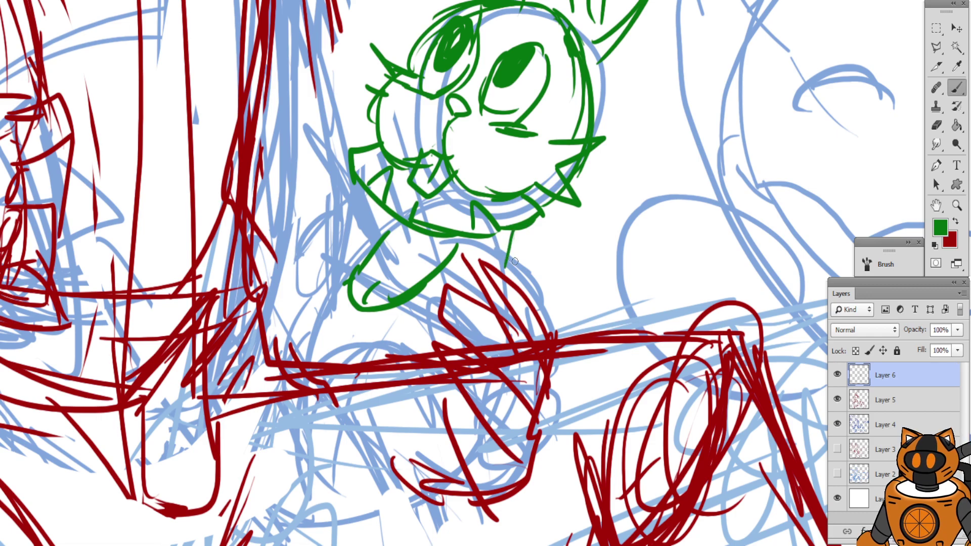
pyautogui.hotkey('ctrl', 'z')
pyautogui.moveTo(510, 229)
pyautogui.mouseDown()
pyautogui.moveTo(522, 324)
pyautogui.moveTo(422, 457)
pyautogui.mouseUp()
pyautogui.moveTo(510, 332); pyautogui.dragTo(362, 485)
pyautogui.moveTo(442, 332); pyautogui.dragTo(342, 348)
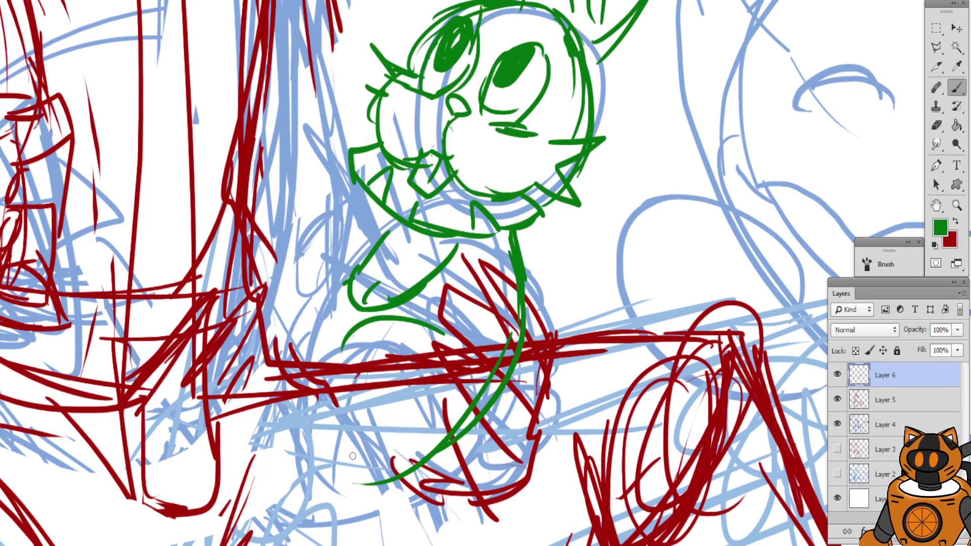
# Close the underside of the body and draw the near leg's long raised foot with a rounded tip
pyautogui.moveTo(397, 478); pyautogui.dragTo(321, 443)
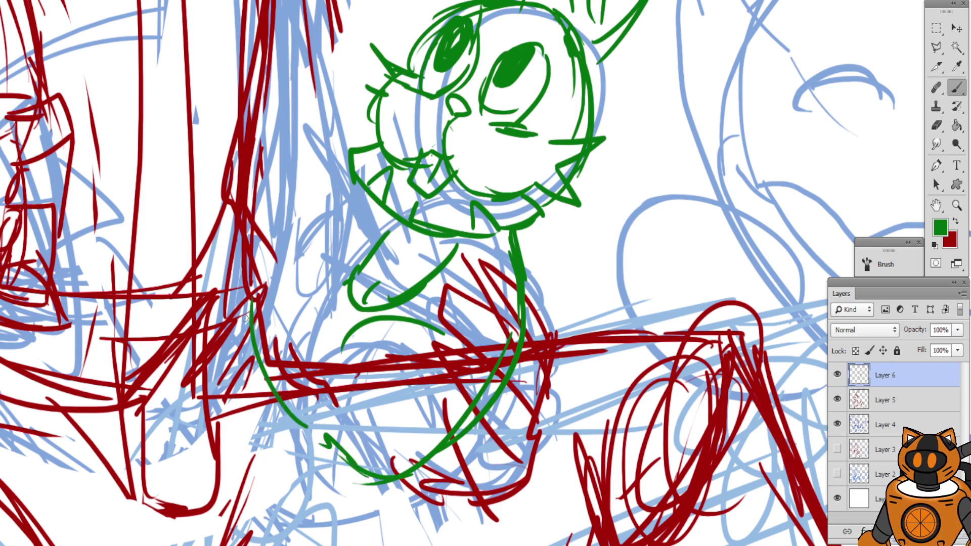
pyautogui.moveTo(338, 352)
pyautogui.mouseDown()
pyautogui.moveTo(298, 249)
pyautogui.moveTo(245, 195)
pyautogui.moveTo(232, 278)
pyautogui.moveTo(321, 414)
pyautogui.mouseUp()
pyautogui.moveTo(325, 449); pyautogui.dragTo(278, 369)
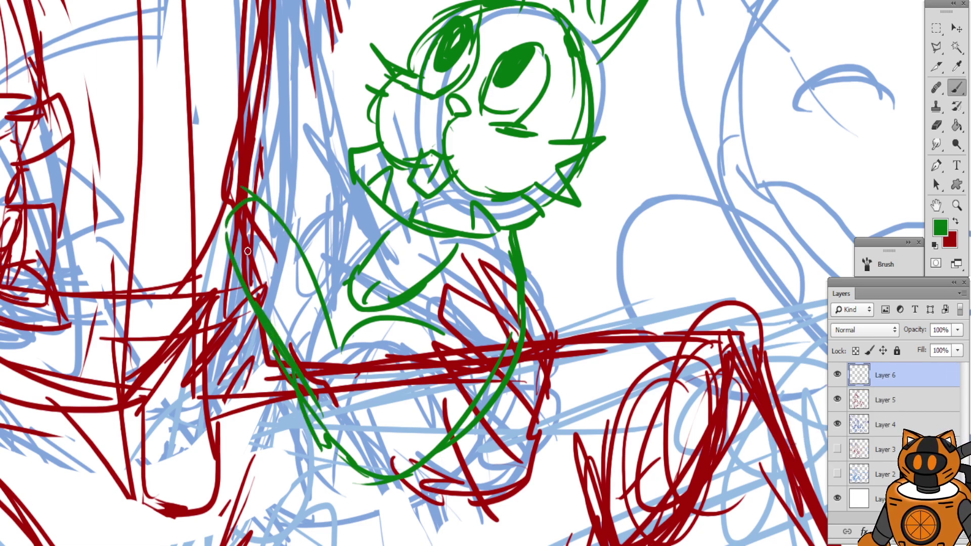
pyautogui.moveTo(271, 216); pyautogui.dragTo(241, 256)
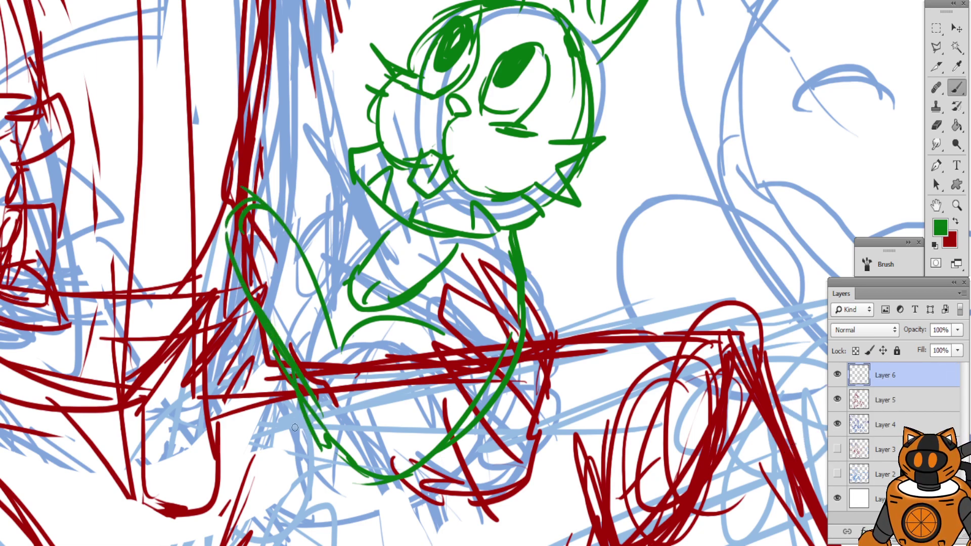
# Draw a small tail with a zigzag edge hanging below the rabbit's body
pyautogui.moveTo(368, 302); pyautogui.dragTo(362, 276)
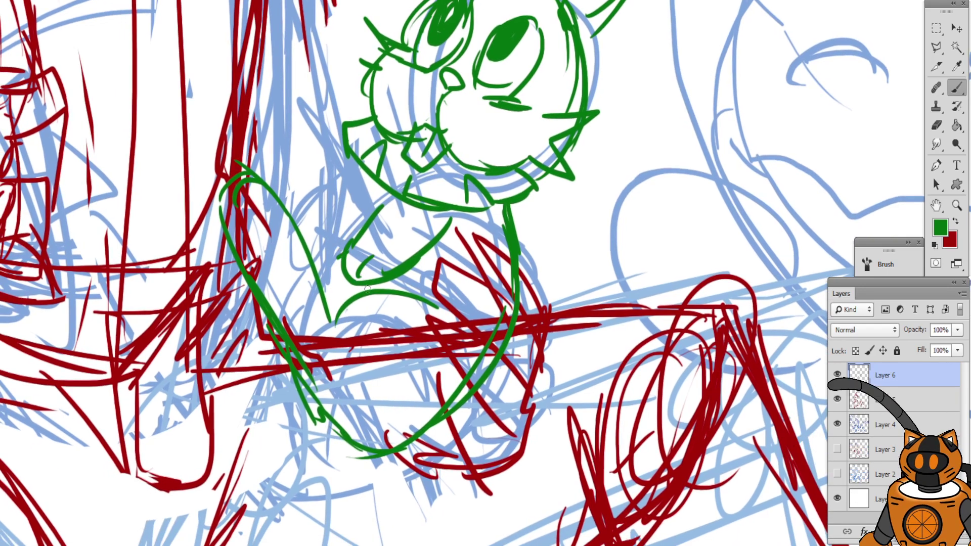
pyautogui.moveTo(389, 456); pyautogui.dragTo(400, 509)
pyautogui.moveTo(316, 405); pyautogui.dragTo(327, 493)
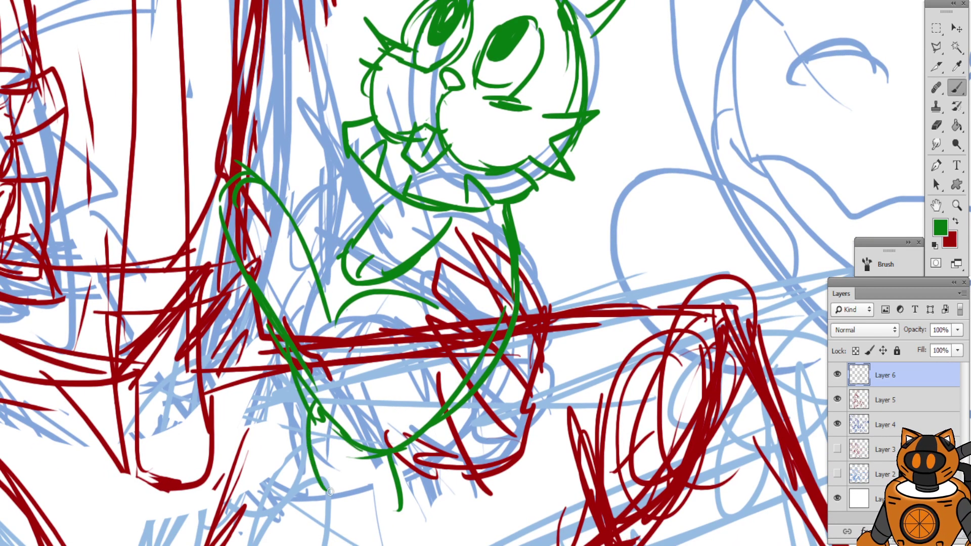
pyautogui.moveTo(336, 457)
pyautogui.mouseDown()
pyautogui.moveTo(412, 525)
pyautogui.moveTo(415, 512)
pyautogui.mouseUp()
# Draw the second long foot behind the first one, with its heel and an inner line at the tip
pyautogui.moveTo(278, 378)
pyautogui.mouseDown()
pyautogui.moveTo(297, 430)
pyautogui.moveTo(274, 394)
pyautogui.mouseUp()
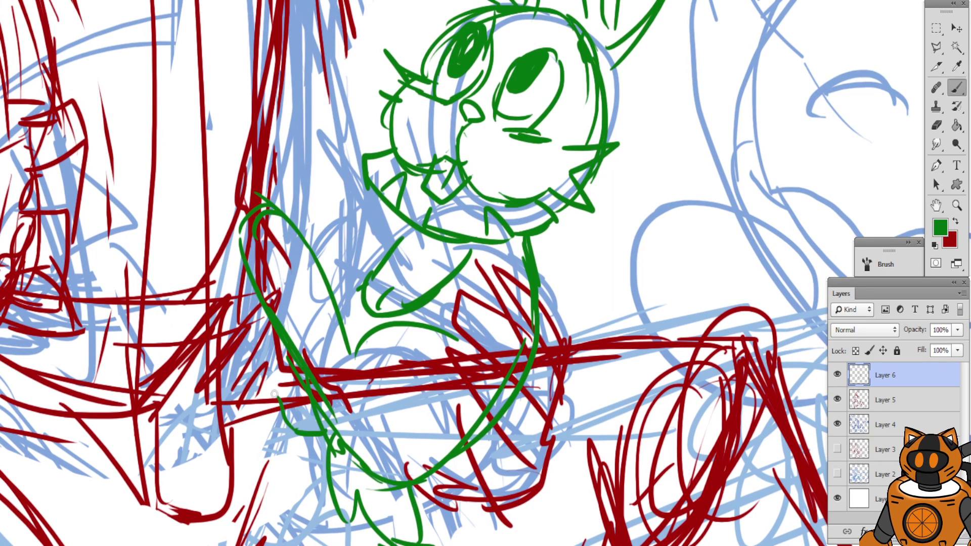
pyautogui.moveTo(234, 217)
pyautogui.mouseDown()
pyautogui.moveTo(242, 356)
pyautogui.moveTo(279, 403)
pyautogui.mouseUp()
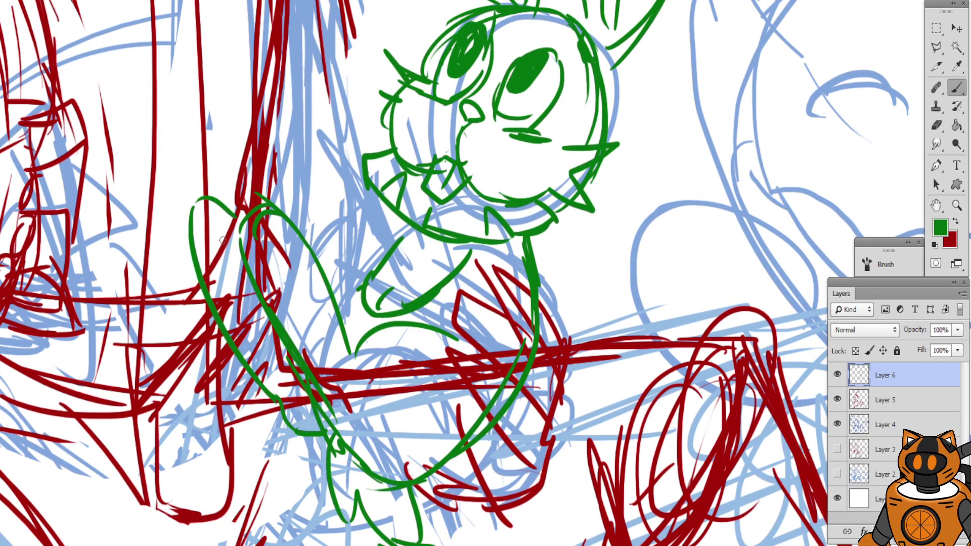
pyautogui.moveTo(203, 218)
pyautogui.mouseDown()
pyautogui.moveTo(207, 255)
pyautogui.moveTo(221, 258)
pyautogui.mouseUp()
pyautogui.moveTo(265, 266); pyautogui.dragTo(260, 264)
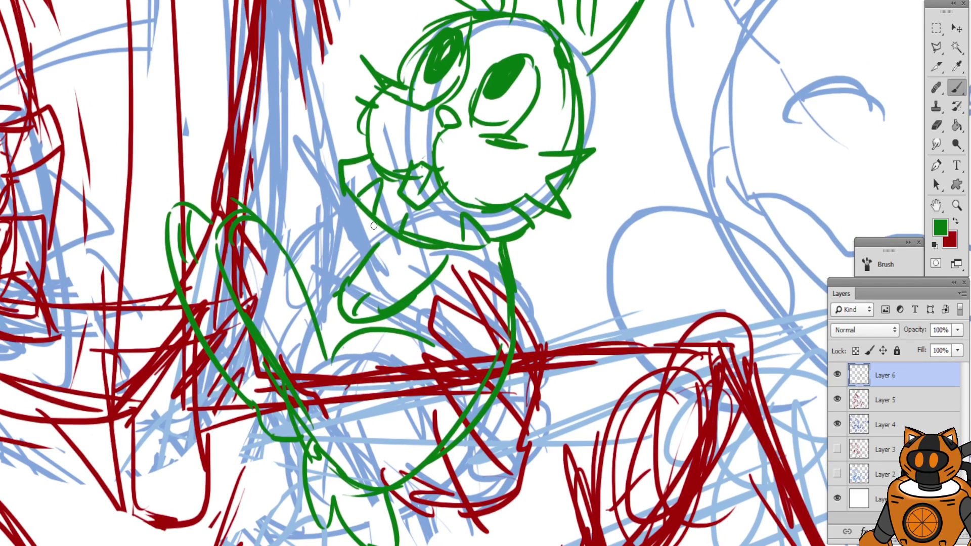
# Draw the far arm beside the near arm below the collar, redoing its first stroke and adding short dark strokes
pyautogui.moveTo(353, 203)
pyautogui.mouseDown()
pyautogui.moveTo(335, 295)
pyautogui.moveTo(346, 297)
pyautogui.mouseUp()
pyautogui.hotkey('ctrl', 'z')
pyautogui.moveTo(363, 213)
pyautogui.mouseDown()
pyautogui.moveTo(339, 294)
pyautogui.moveTo(348, 298)
pyautogui.mouseUp()
pyautogui.moveTo(327, 245)
pyautogui.mouseDown()
pyautogui.moveTo(306, 288)
pyautogui.moveTo(339, 237)
pyautogui.mouseUp()
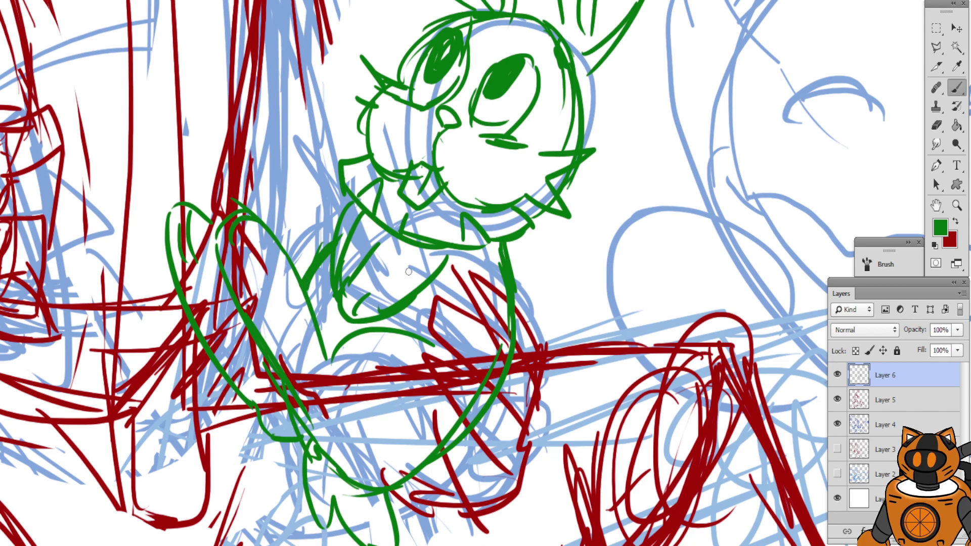
# Erase small heart-shaped highlights into the dark green pupils of both rabbit eyes
pyautogui.scroll(5, 415, 253)
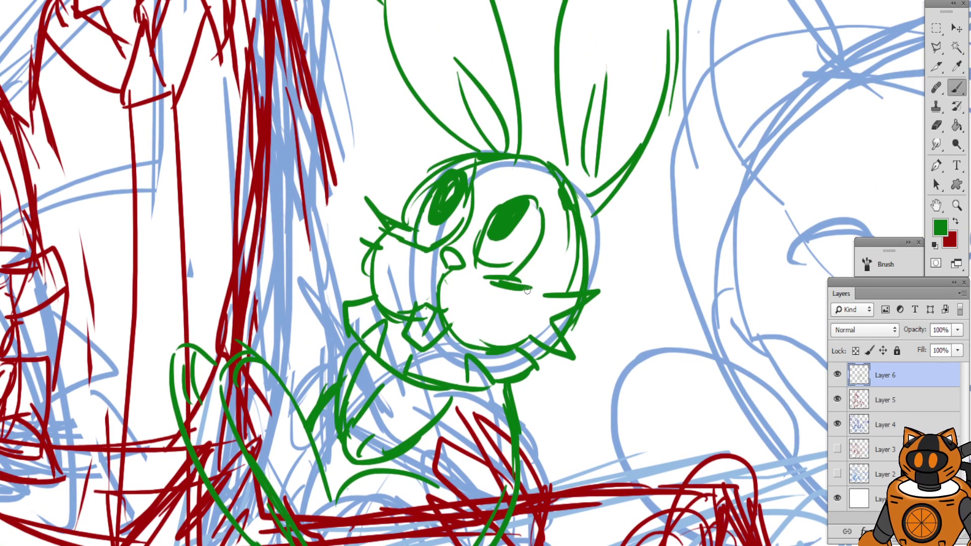
pyautogui.hotkey('ctrl', '-')
pyautogui.hotkey('ctrl', '-')
pyautogui.hotkey('ctrl', '+')
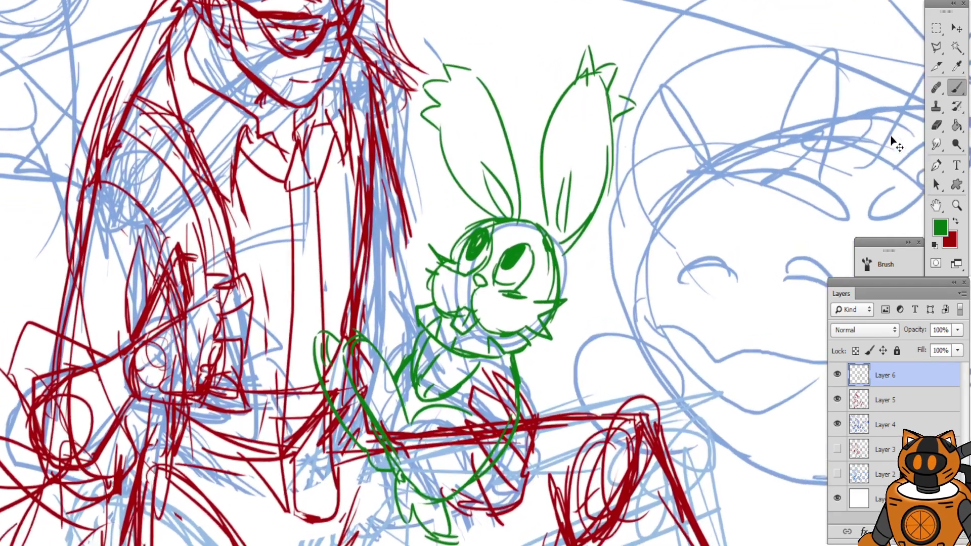
pyautogui.press('e')
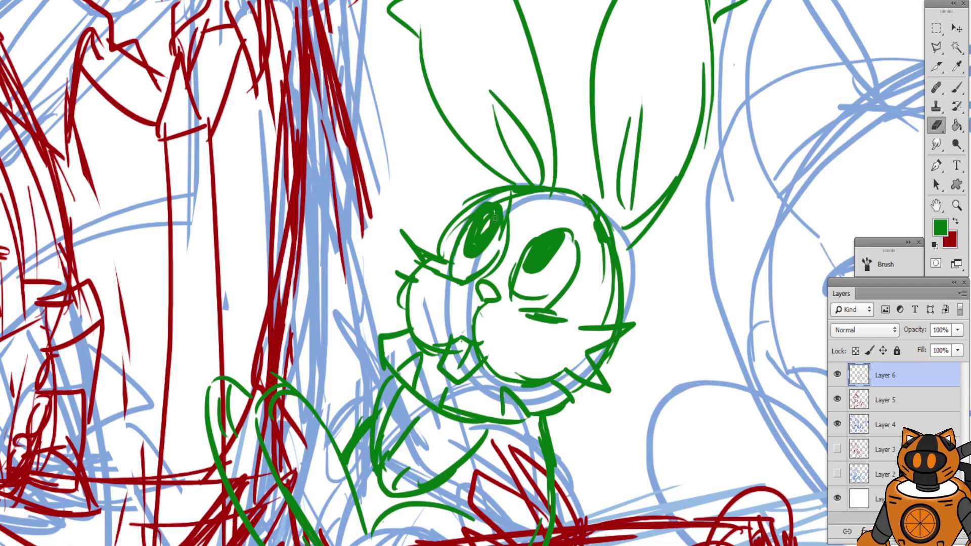
pyautogui.moveTo(540, 250); pyautogui.dragTo(537, 251)
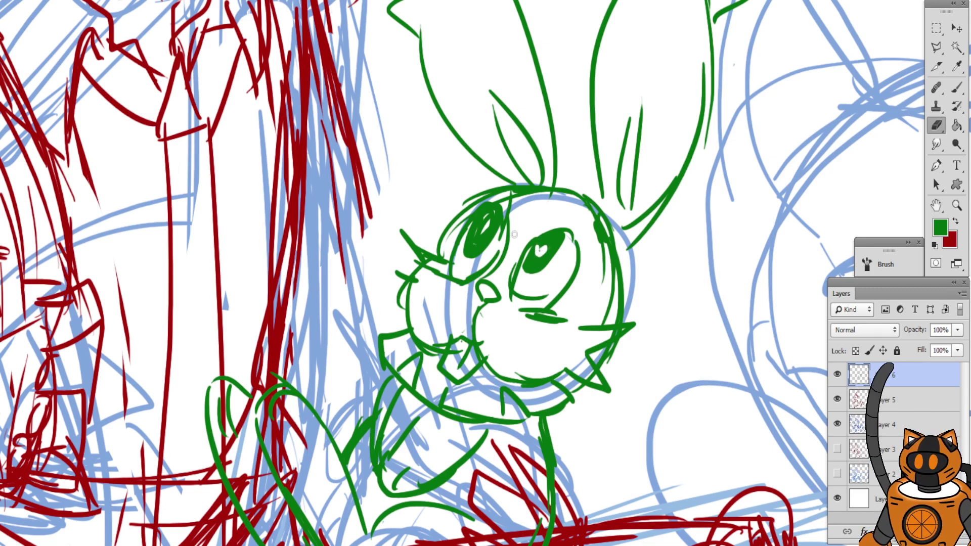
pyautogui.moveTo(479, 227); pyautogui.dragTo(483, 237)
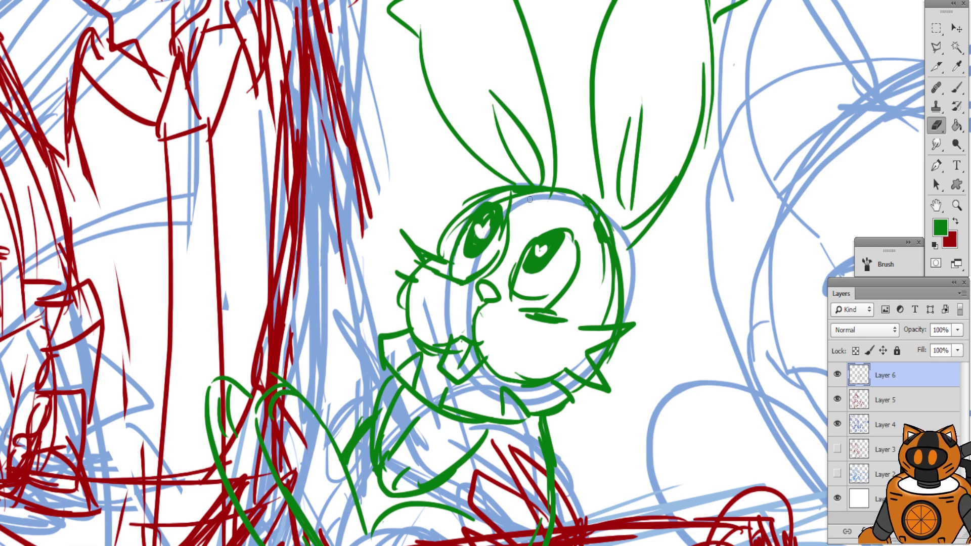
pyautogui.hotkey('ctrl', '-')
pyautogui.hotkey('ctrl', '-')
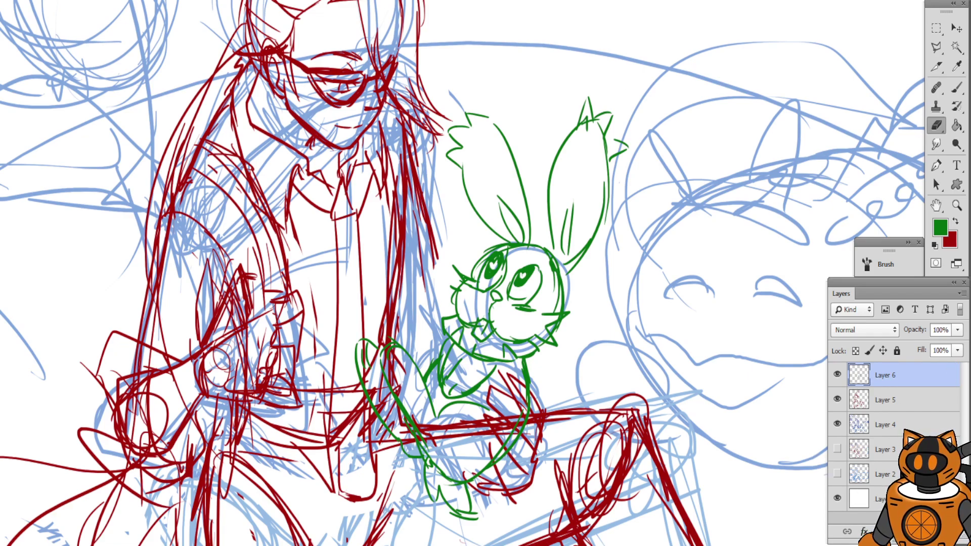
# Draw zigzag marking lines across both rabbit ears and small ovals on the lower body with the Brush
pyautogui.click(957, 87)
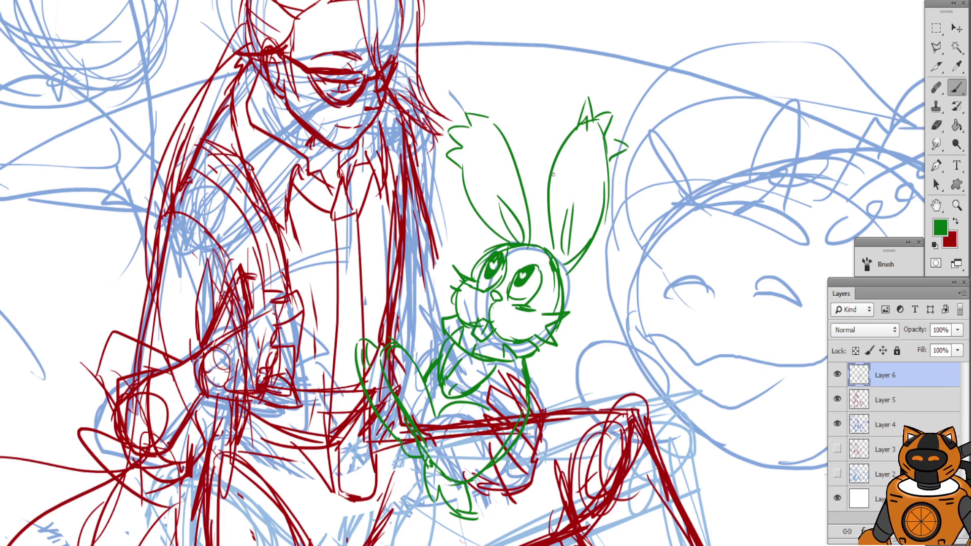
pyautogui.moveTo(562, 164); pyautogui.dragTo(606, 185)
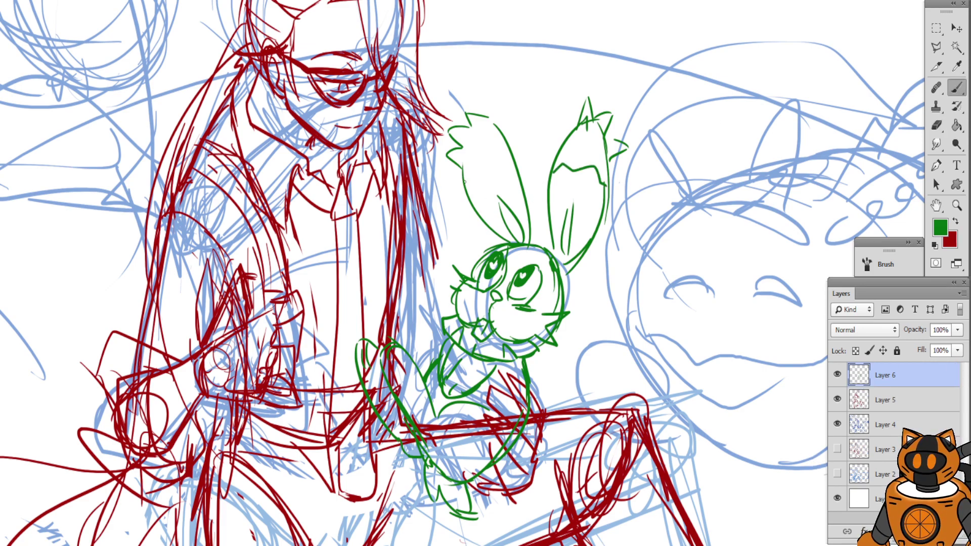
pyautogui.moveTo(465, 182); pyautogui.dragTo(518, 166)
pyautogui.moveTo(446, 206); pyautogui.dragTo(431, 141)
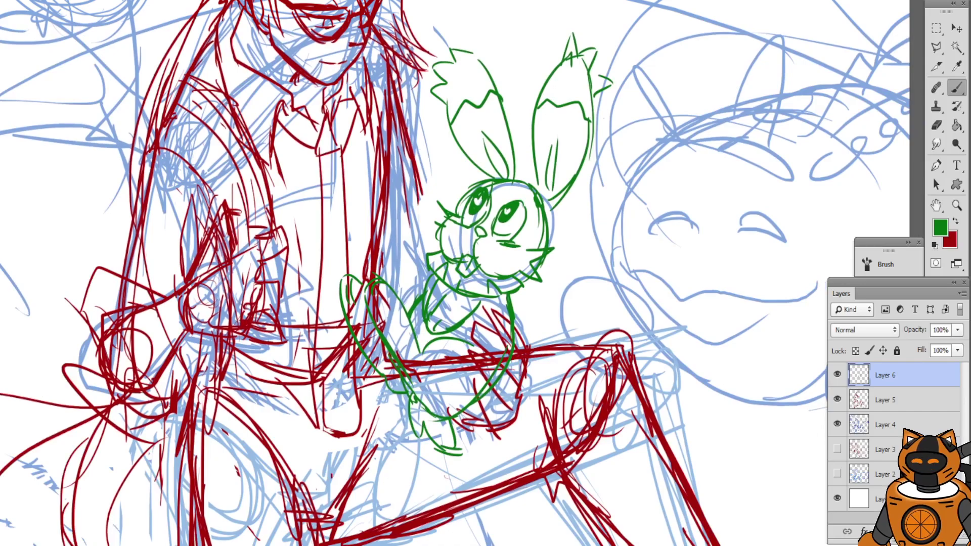
pyautogui.moveTo(441, 381)
pyautogui.mouseDown()
pyautogui.moveTo(458, 379)
pyautogui.moveTo(452, 358)
pyautogui.mouseUp()
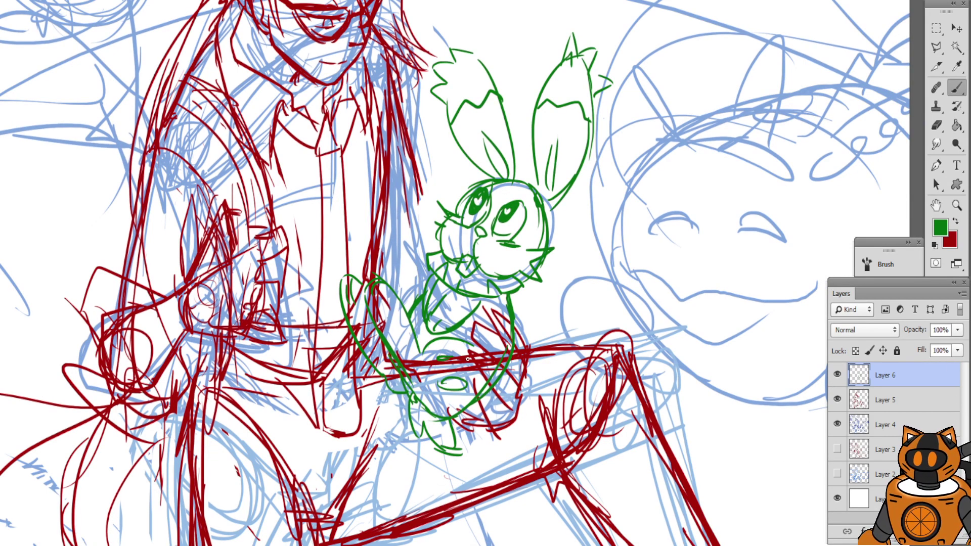
# Add short red fold strokes between the seated figure's legs on Layer 5
pyautogui.hotkey('ctrl', '-')
pyautogui.hotkey('ctrl', '-')
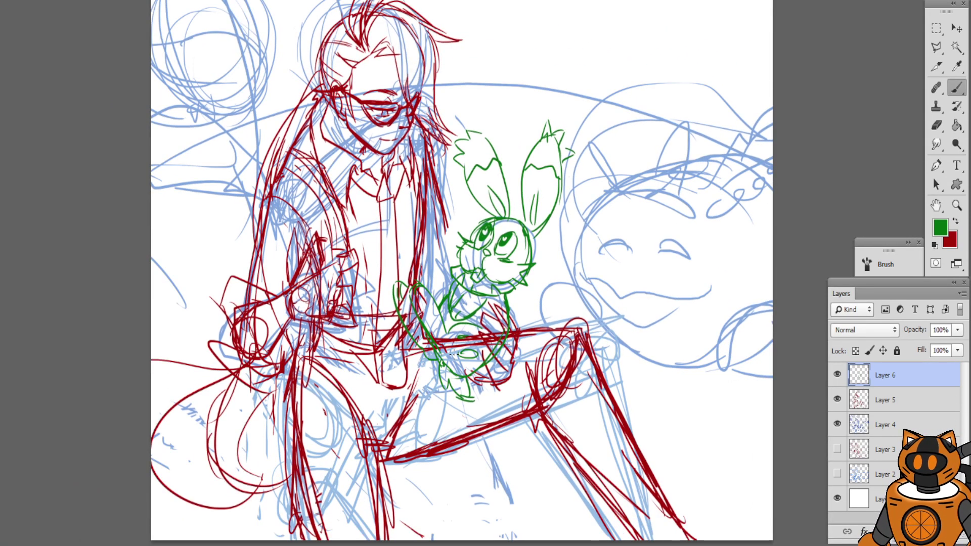
pyautogui.moveTo(462, 273); pyautogui.dragTo(507, 276)
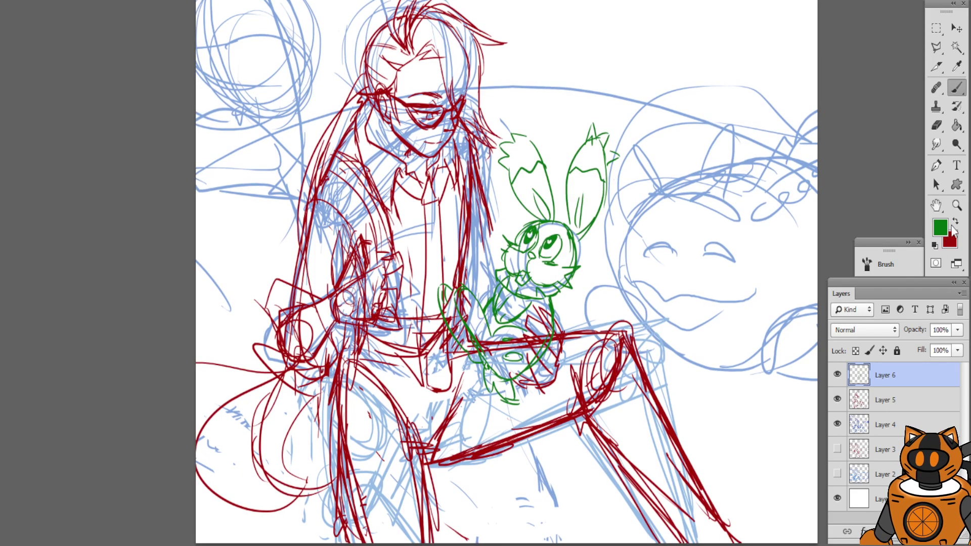
pyautogui.hotkey('alt', '[')
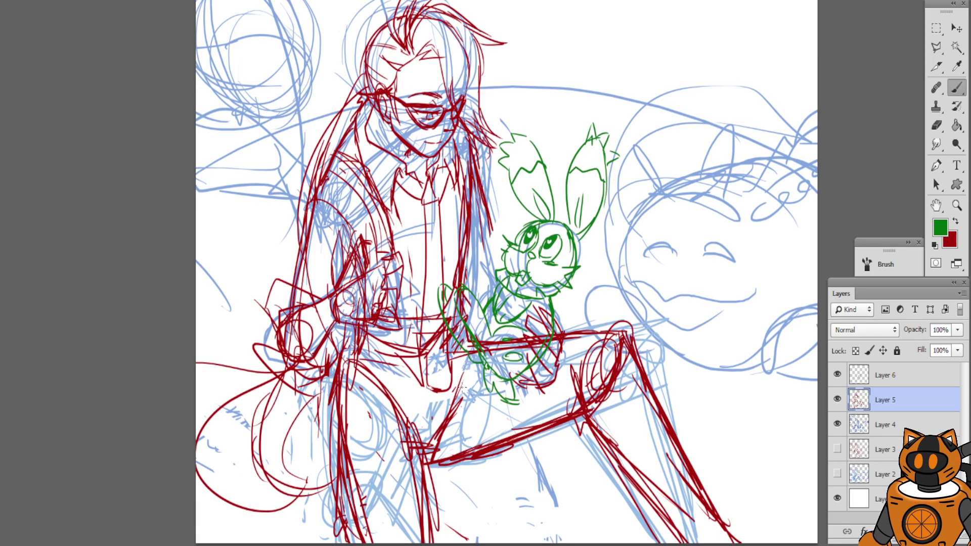
pyautogui.click(937, 126)
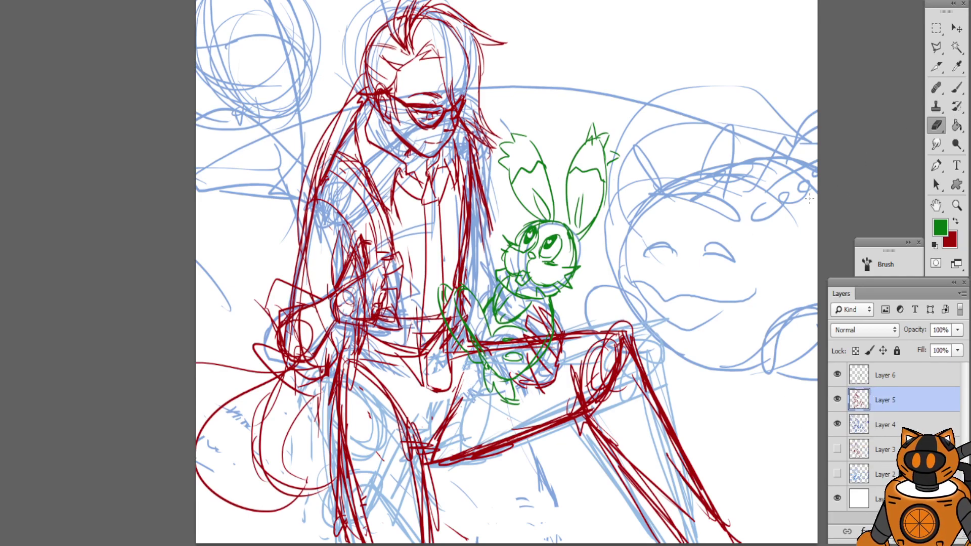
pyautogui.click(958, 89)
pyautogui.press('x')
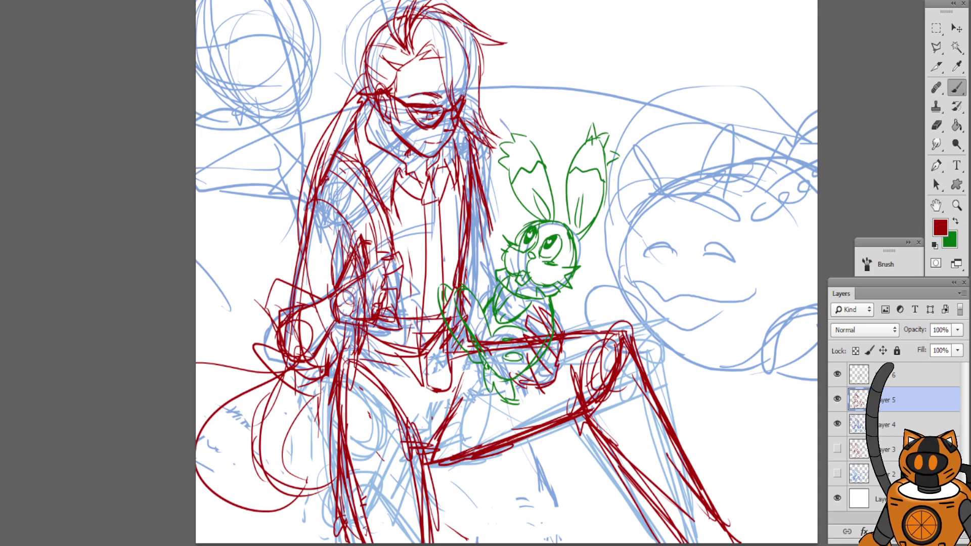
pyautogui.moveTo(428, 387); pyautogui.dragTo(428, 454)
pyautogui.moveTo(453, 394); pyautogui.dragTo(423, 441)
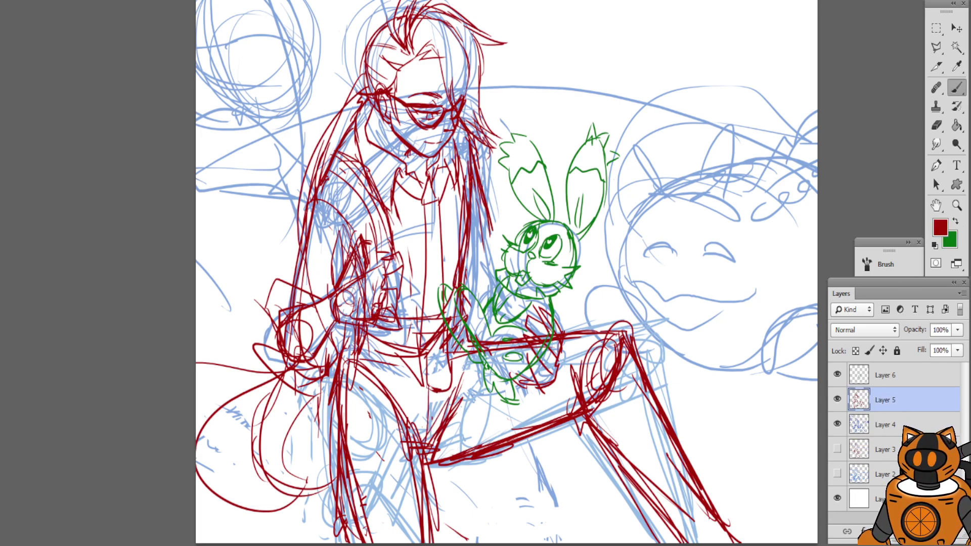
# Start the large round creature's side outline in green on Layer 6, undoing the longer curves that follow the first stroke
pyautogui.moveTo(469, 180); pyautogui.dragTo(439, 243)
pyautogui.click(898, 376)
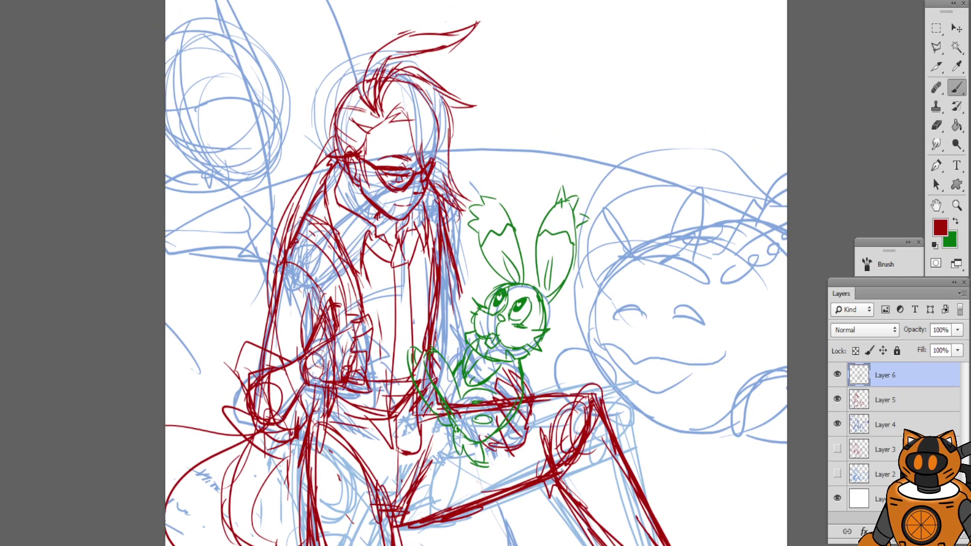
pyautogui.click(955, 221)
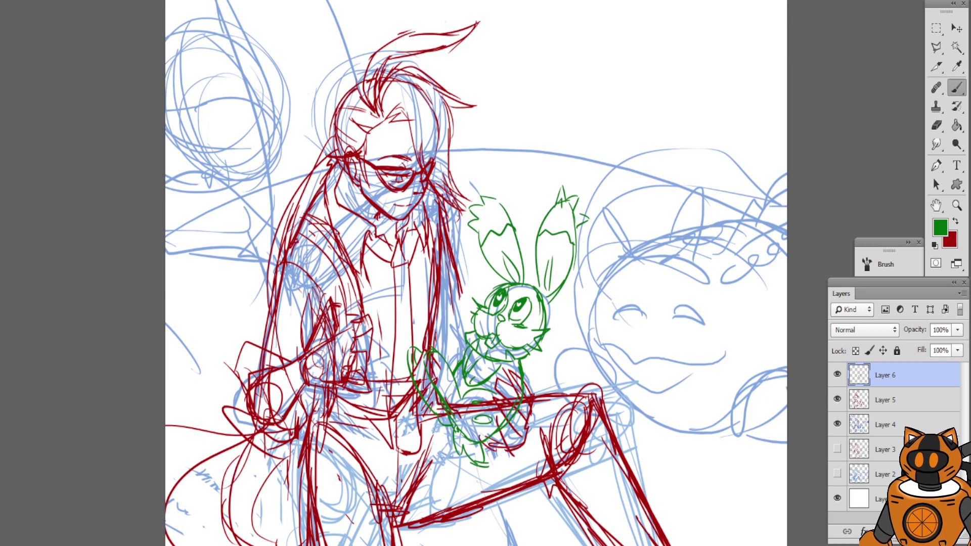
pyautogui.moveTo(602, 236); pyautogui.dragTo(454, 200)
pyautogui.hotkey('ctrl', '+')
pyautogui.hotkey('ctrl', '+')
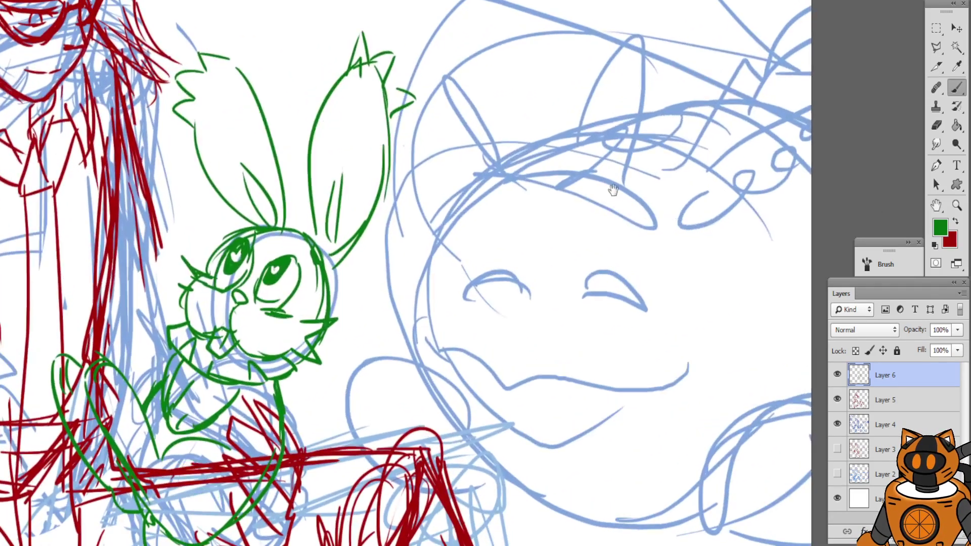
pyautogui.moveTo(613, 191); pyautogui.dragTo(502, 220)
pyautogui.moveTo(365, 460); pyautogui.dragTo(375, 261)
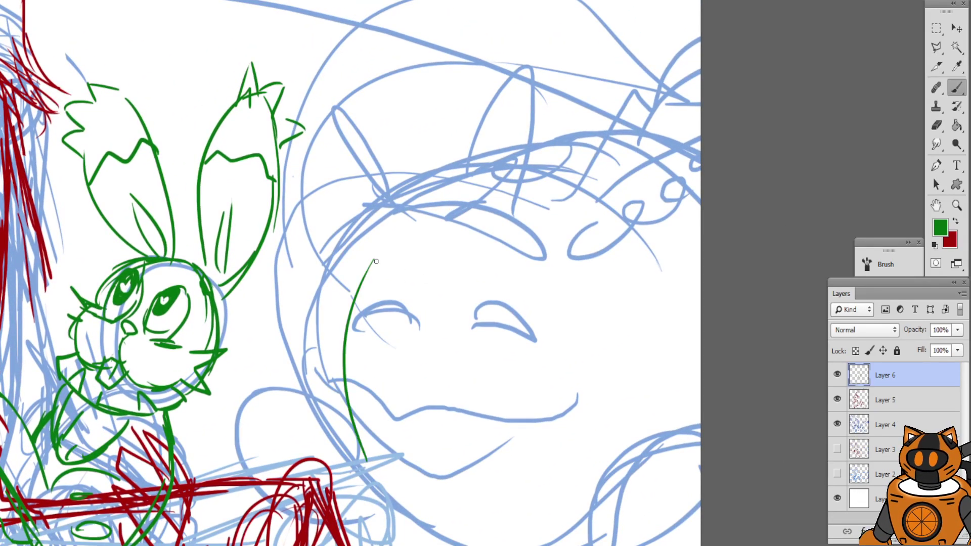
pyautogui.moveTo(483, 176); pyautogui.dragTo(354, 405)
pyautogui.moveTo(354, 297); pyautogui.dragTo(589, 126)
pyautogui.hotkey('ctrl', 'alt', 'z')
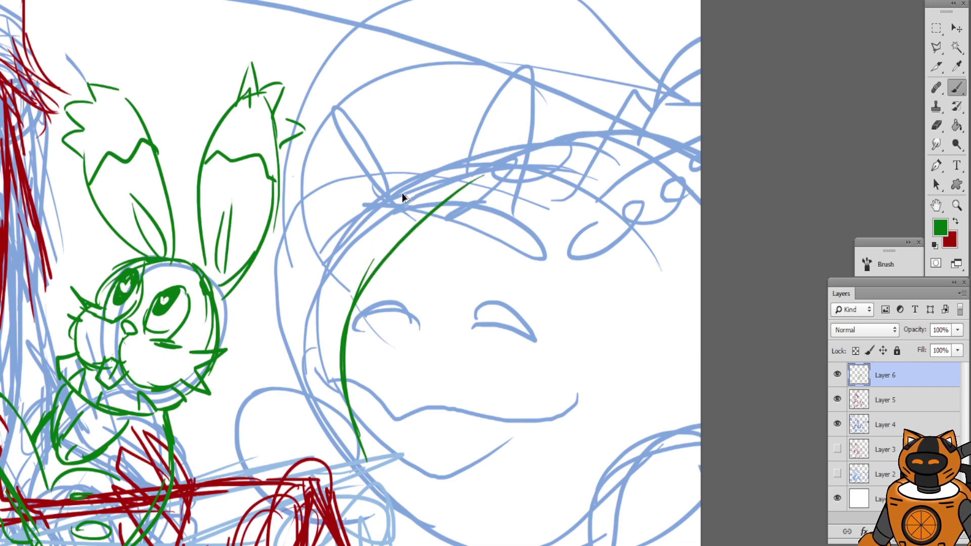
pyautogui.hotkey('ctrl', 'alt', 'z')
# Draw the large creature's side and continue its outline in long overlapping curves over the top of the head
pyautogui.moveTo(366, 367)
pyautogui.mouseDown()
pyautogui.moveTo(388, 369)
pyautogui.moveTo(376, 366)
pyautogui.mouseUp()
pyautogui.moveTo(359, 434); pyautogui.dragTo(428, 182)
pyautogui.moveTo(349, 288); pyautogui.dragTo(562, 116)
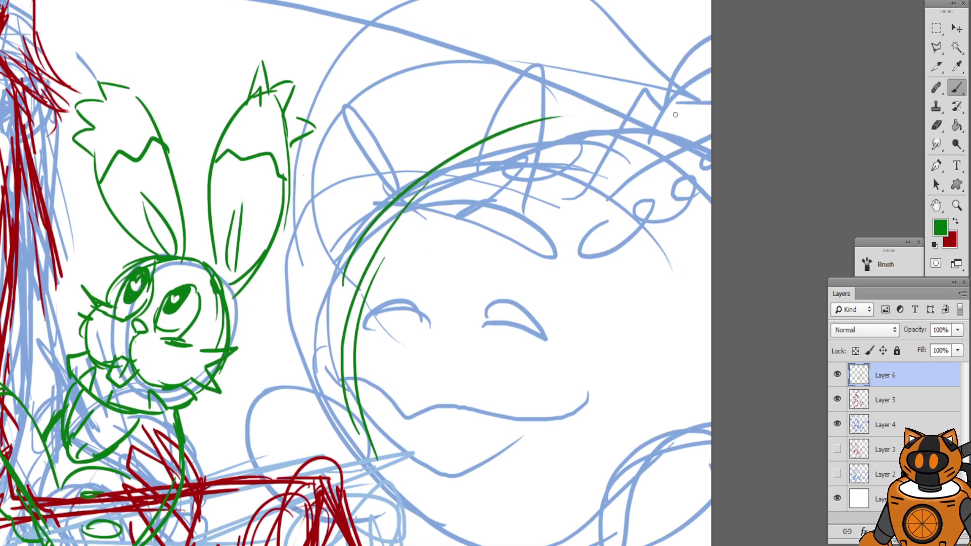
pyautogui.moveTo(683, 114); pyautogui.dragTo(350, 355)
pyautogui.moveTo(676, 151)
pyautogui.mouseDown()
pyautogui.moveTo(566, 129)
pyautogui.moveTo(457, 180)
pyautogui.moveTo(361, 428)
pyautogui.mouseUp()
# Draw the large creature's lower outline with overlapping strokes curving from its side along the underside
pyautogui.scroll(-3, 419, 266)
pyautogui.hscroll(2, 419, 266)
pyautogui.moveTo(318, 359); pyautogui.dragTo(371, 416)
pyautogui.moveTo(329, 385); pyautogui.dragTo(395, 428)
pyautogui.moveTo(326, 394)
pyautogui.mouseDown()
pyautogui.moveTo(345, 410)
pyautogui.moveTo(478, 445)
pyautogui.mouseUp()
pyautogui.moveTo(380, 423); pyautogui.dragTo(517, 436)
pyautogui.moveTo(472, 441); pyautogui.dragTo(548, 443)
pyautogui.moveTo(443, 432)
pyautogui.mouseDown()
pyautogui.moveTo(545, 428)
pyautogui.moveTo(596, 406)
pyautogui.mouseUp()
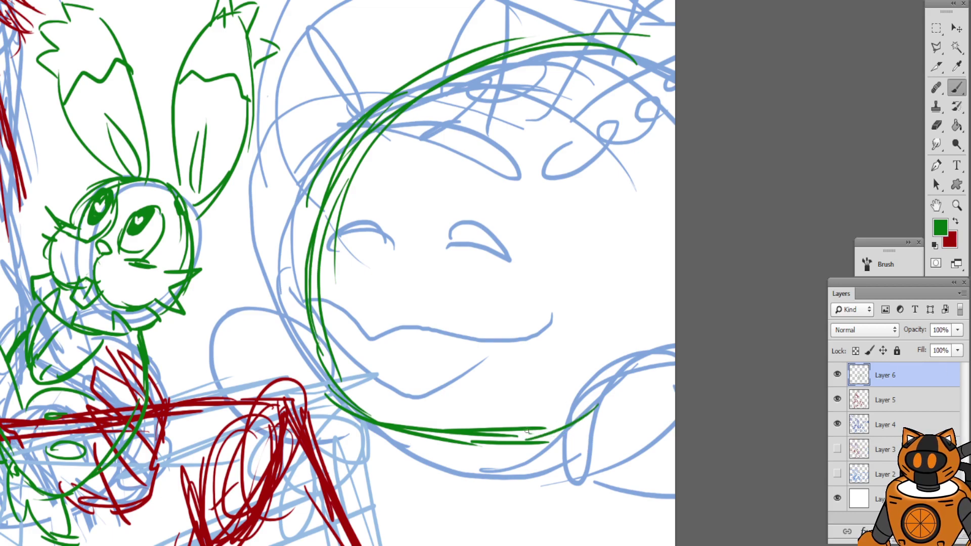
# Draw the round limb at the canvas edge with short inner strokes, and a rounded bulge on the creature's opposite side
pyautogui.moveTo(503, 435)
pyautogui.mouseDown()
pyautogui.moveTo(579, 429)
pyautogui.moveTo(675, 356)
pyautogui.moveTo(581, 473)
pyautogui.mouseUp()
pyautogui.moveTo(675, 336); pyautogui.dragTo(571, 397)
pyautogui.moveTo(620, 377); pyautogui.dragTo(564, 425)
pyautogui.moveTo(554, 462); pyautogui.dragTo(639, 498)
pyautogui.moveTo(568, 436); pyautogui.dragTo(674, 474)
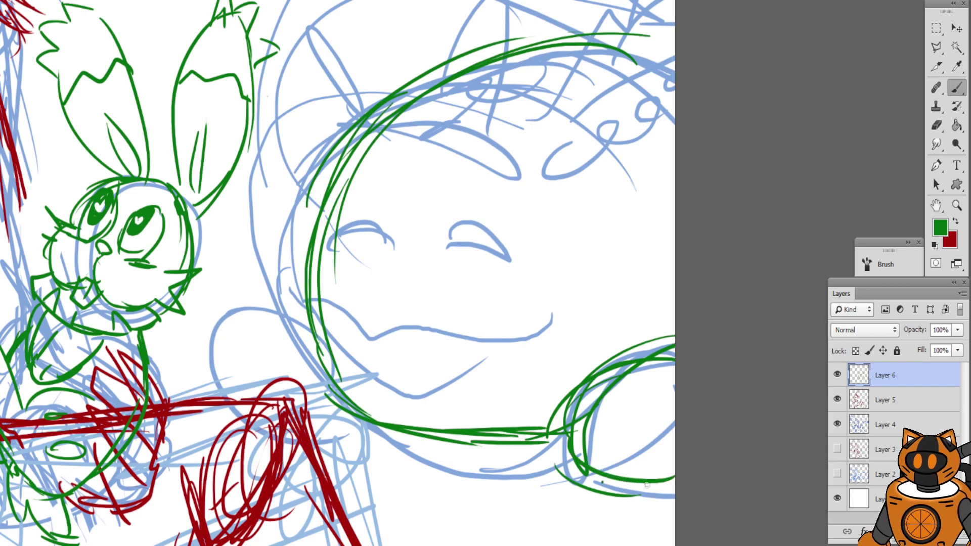
pyautogui.moveTo(603, 482); pyautogui.dragTo(674, 478)
pyautogui.moveTo(618, 420)
pyautogui.mouseDown()
pyautogui.moveTo(616, 441)
pyautogui.moveTo(646, 479)
pyautogui.mouseUp()
pyautogui.moveTo(663, 439); pyautogui.dragTo(663, 458)
pyautogui.moveTo(329, 269)
pyautogui.mouseDown()
pyautogui.moveTo(372, 273)
pyautogui.moveTo(360, 395)
pyautogui.moveTo(388, 399)
pyautogui.mouseUp()
pyautogui.moveTo(320, 296)
pyautogui.mouseDown()
pyautogui.moveTo(327, 374)
pyautogui.moveTo(385, 402)
pyautogui.mouseUp()
# Draw the large creature's wavy mouth line across the face and a curved lower lip beneath it, redoing the lip's first stroke
pyautogui.moveTo(340, 247); pyautogui.dragTo(289, 260)
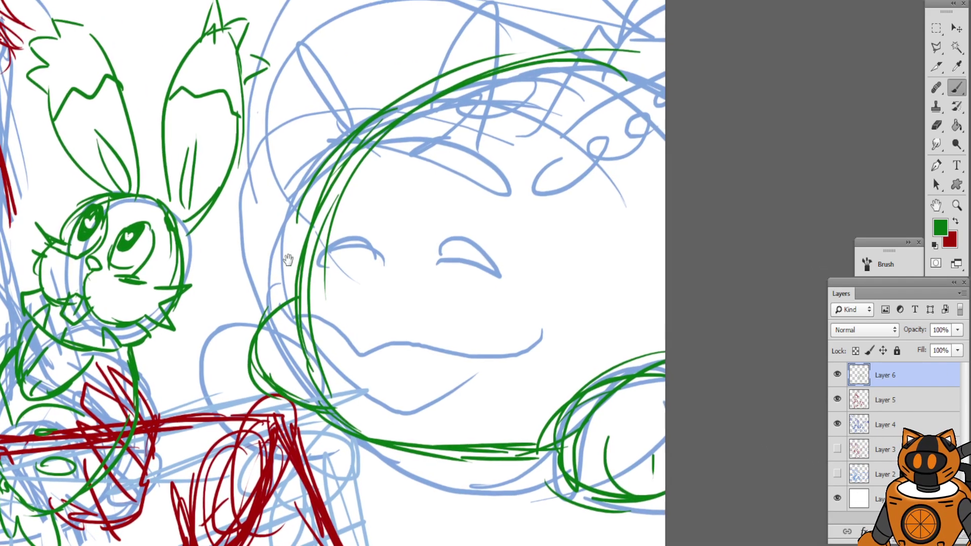
pyautogui.moveTo(315, 316)
pyautogui.mouseDown()
pyautogui.moveTo(405, 309)
pyautogui.moveTo(665, 248)
pyautogui.mouseUp()
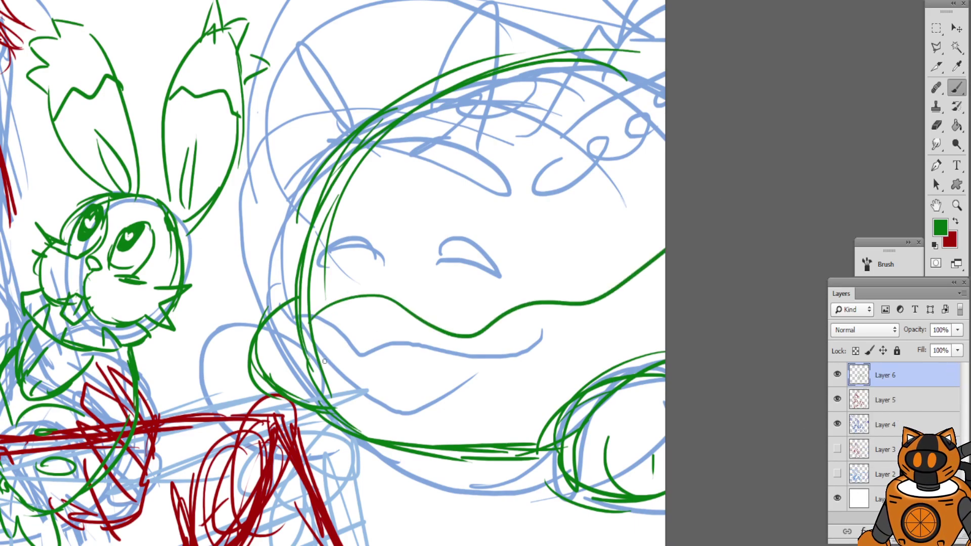
pyautogui.moveTo(331, 354)
pyautogui.mouseDown()
pyautogui.moveTo(362, 367)
pyautogui.moveTo(493, 354)
pyautogui.mouseUp()
pyautogui.hotkey('ctrl', 'z')
pyautogui.moveTo(313, 345)
pyautogui.mouseDown()
pyautogui.moveTo(330, 358)
pyautogui.moveTo(445, 377)
pyautogui.moveTo(468, 355)
pyautogui.mouseUp()
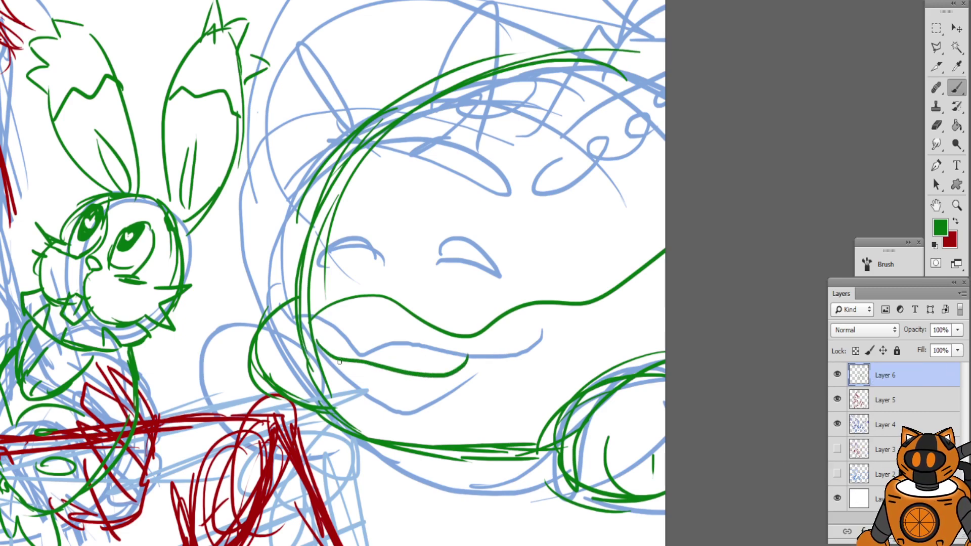
pyautogui.moveTo(339, 361)
pyautogui.mouseDown()
pyautogui.moveTo(414, 387)
pyautogui.moveTo(396, 388)
pyautogui.mouseUp()
# Draw two short thick dashes as the large creature's eyes above the wavy mouth line
pyautogui.moveTo(353, 253); pyautogui.dragTo(342, 275)
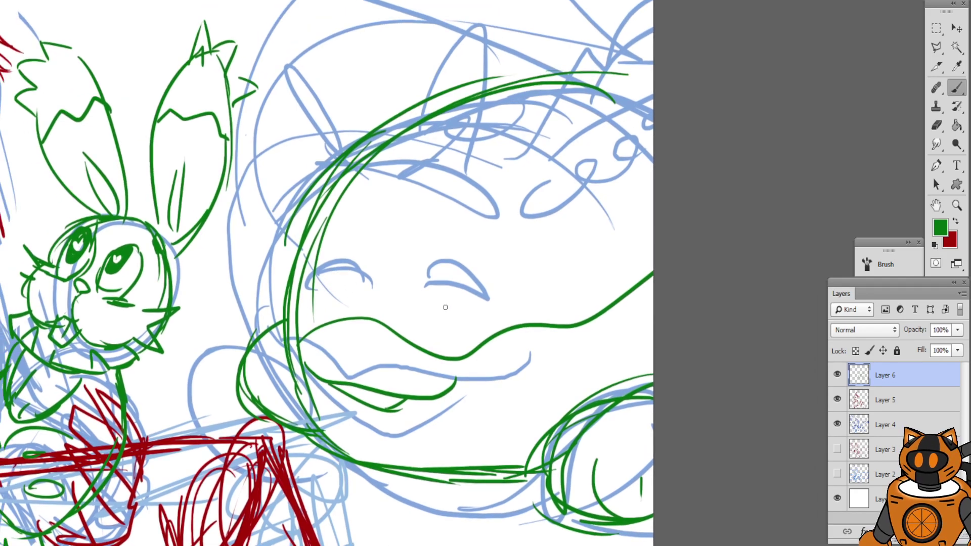
pyautogui.moveTo(439, 310)
pyautogui.mouseDown()
pyautogui.moveTo(472, 309)
pyautogui.moveTo(455, 309)
pyautogui.mouseUp()
pyautogui.moveTo(310, 281); pyautogui.dragTo(331, 291)
# Extend the top outline of the large creature's head to the canvas edge and add a small dark scribble there
pyautogui.moveTo(352, 191); pyautogui.dragTo(235, 267)
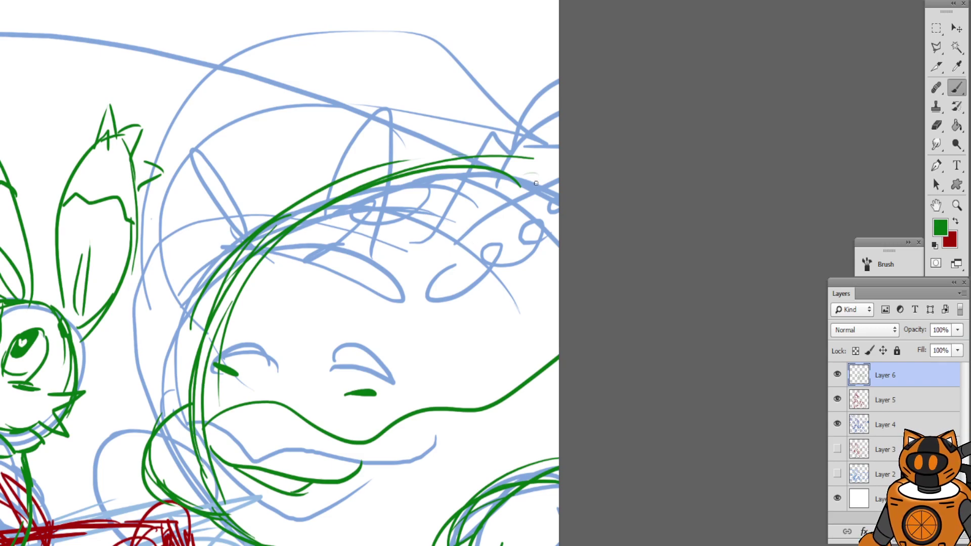
pyautogui.moveTo(433, 190); pyautogui.dragTo(558, 171)
pyautogui.moveTo(478, 166)
pyautogui.mouseDown()
pyautogui.moveTo(556, 159)
pyautogui.moveTo(553, 135)
pyautogui.moveTo(538, 163)
pyautogui.mouseUp()
pyautogui.moveTo(541, 161)
pyautogui.mouseDown()
pyautogui.moveTo(559, 134)
pyautogui.moveTo(531, 169)
pyautogui.mouseUp()
# Draw small oval spots across the large creature's forehead and along its top edge, redoing the one nearest the side
pyautogui.moveTo(420, 195); pyautogui.dragTo(442, 154)
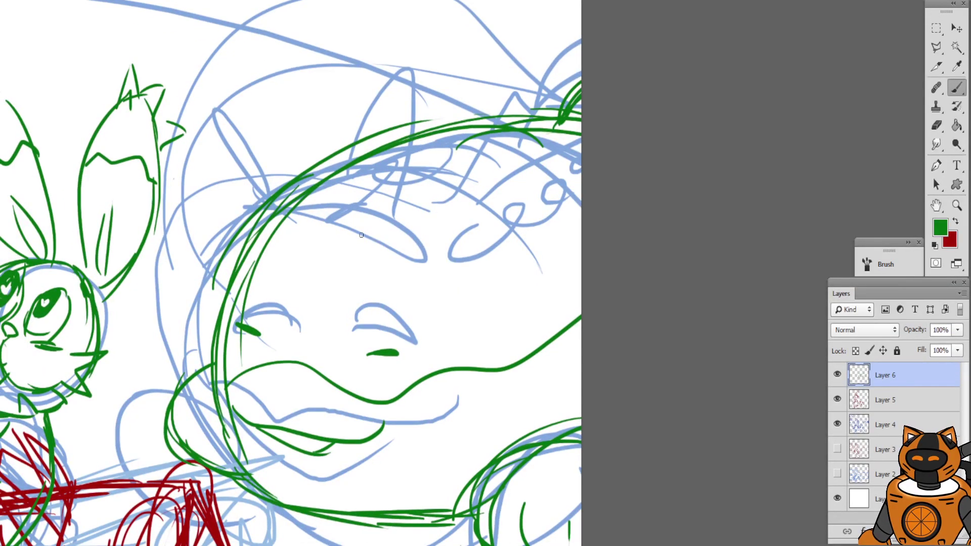
pyautogui.moveTo(461, 223)
pyautogui.mouseDown()
pyautogui.moveTo(440, 244)
pyautogui.moveTo(470, 246)
pyautogui.mouseUp()
pyautogui.moveTo(511, 196)
pyautogui.mouseDown()
pyautogui.moveTo(507, 213)
pyautogui.moveTo(526, 191)
pyautogui.mouseUp()
pyautogui.moveTo(570, 163)
pyautogui.mouseDown()
pyautogui.moveTo(561, 182)
pyautogui.moveTo(559, 151)
pyautogui.mouseUp()
pyautogui.moveTo(361, 191)
pyautogui.mouseDown()
pyautogui.moveTo(310, 199)
pyautogui.moveTo(359, 177)
pyautogui.moveTo(326, 193)
pyautogui.moveTo(353, 182)
pyautogui.mouseUp()
pyautogui.hotkey('ctrl', 'z')
pyautogui.moveTo(429, 140); pyautogui.dragTo(399, 157)
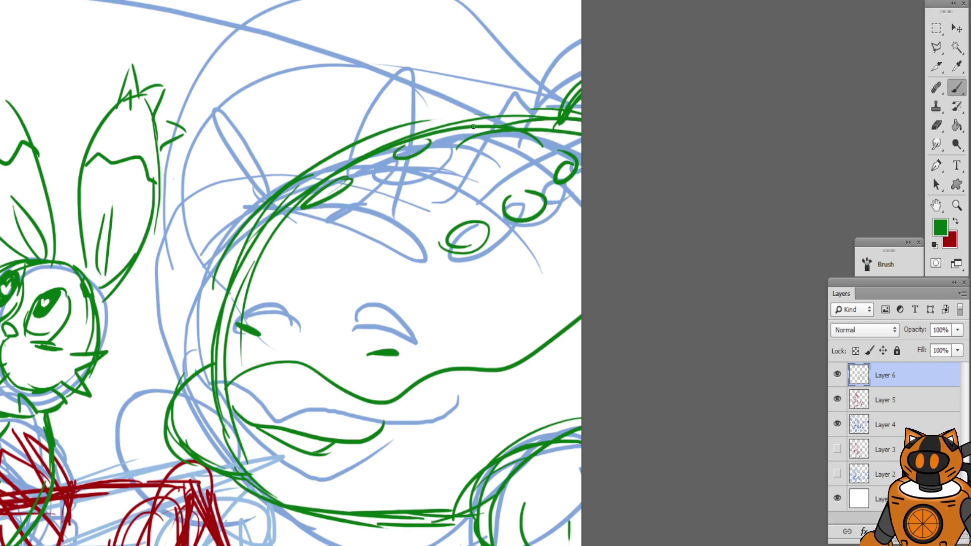
pyautogui.moveTo(474, 127); pyautogui.dragTo(455, 134)
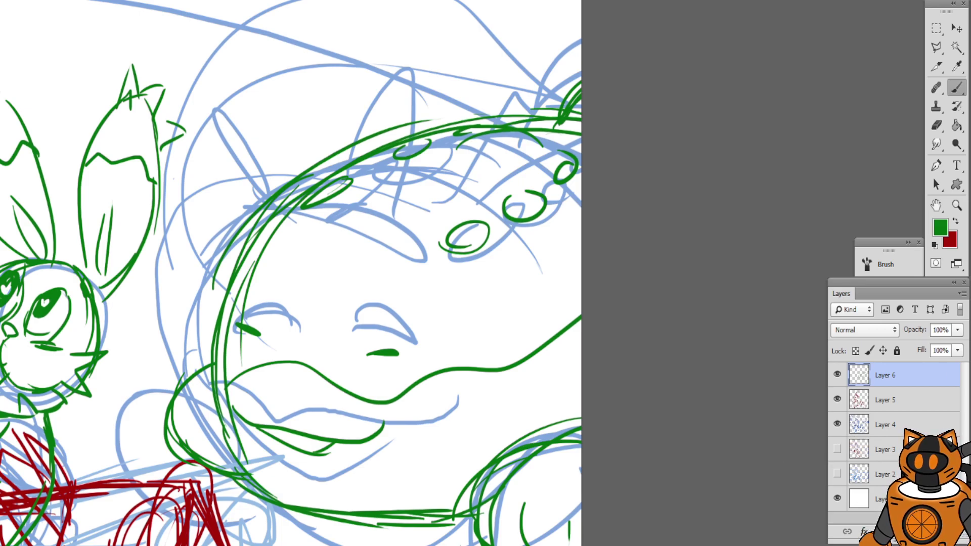
# Look over the large creature, the rabbit and the seated figure up to the rough circle beside the figure's head
pyautogui.moveTo(344, 284); pyautogui.dragTo(657, 206)
pyautogui.hotkey('ctrl', '-')
pyautogui.moveTo(393, 242)
pyautogui.mouseDown()
pyautogui.moveTo(407, 250)
pyautogui.moveTo(394, 254)
pyautogui.mouseUp()
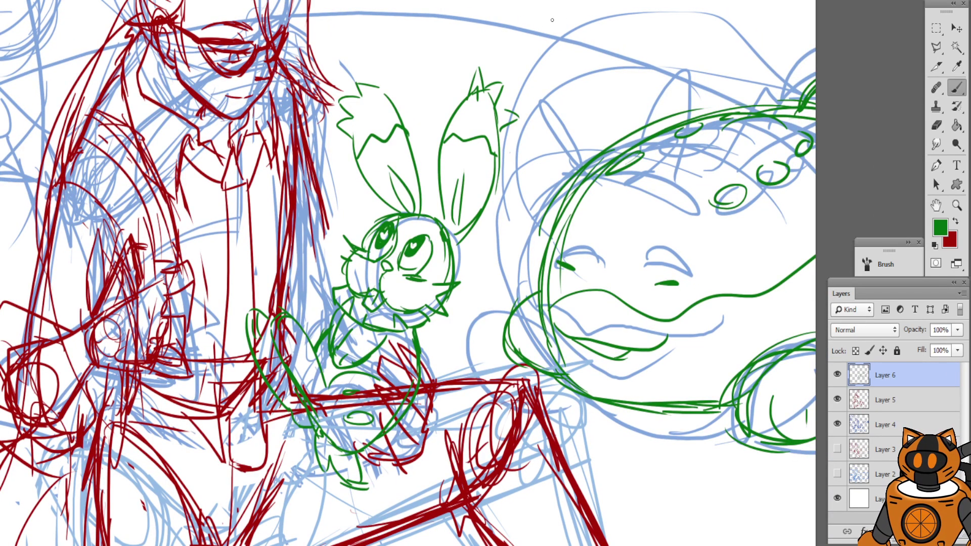
pyautogui.moveTo(443, 158)
pyautogui.mouseDown()
pyautogui.moveTo(405, 228)
pyautogui.moveTo(348, 233)
pyautogui.moveTo(362, 251)
pyautogui.moveTo(341, 284)
pyautogui.moveTo(366, 296)
pyautogui.moveTo(410, 275)
pyautogui.moveTo(450, 276)
pyautogui.mouseUp()
pyautogui.moveTo(486, 168); pyautogui.dragTo(388, 164)
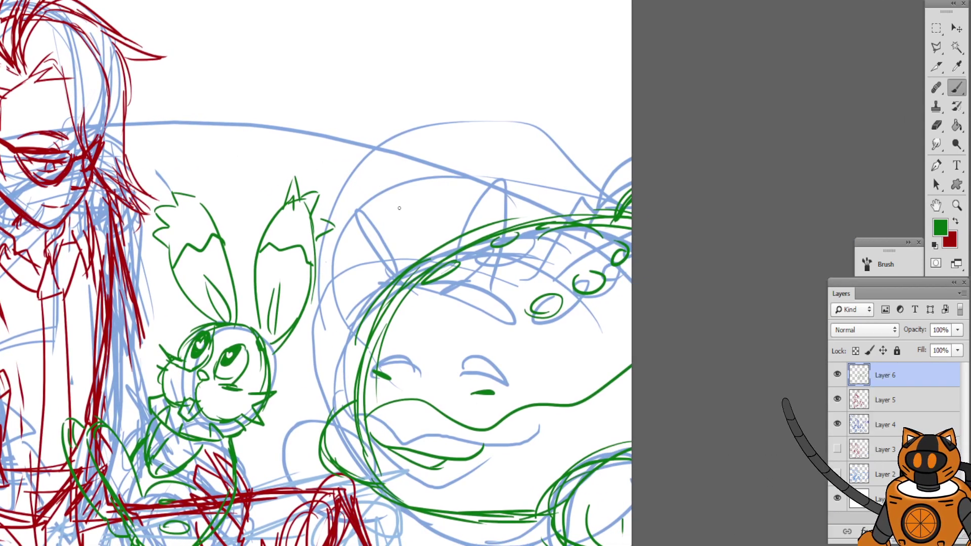
pyautogui.moveTo(396, 209)
pyautogui.mouseDown()
pyautogui.moveTo(490, 179)
pyautogui.moveTo(529, 126)
pyautogui.moveTo(506, 152)
pyautogui.moveTo(398, 209)
pyautogui.moveTo(409, 172)
pyautogui.moveTo(386, 205)
pyautogui.mouseUp()
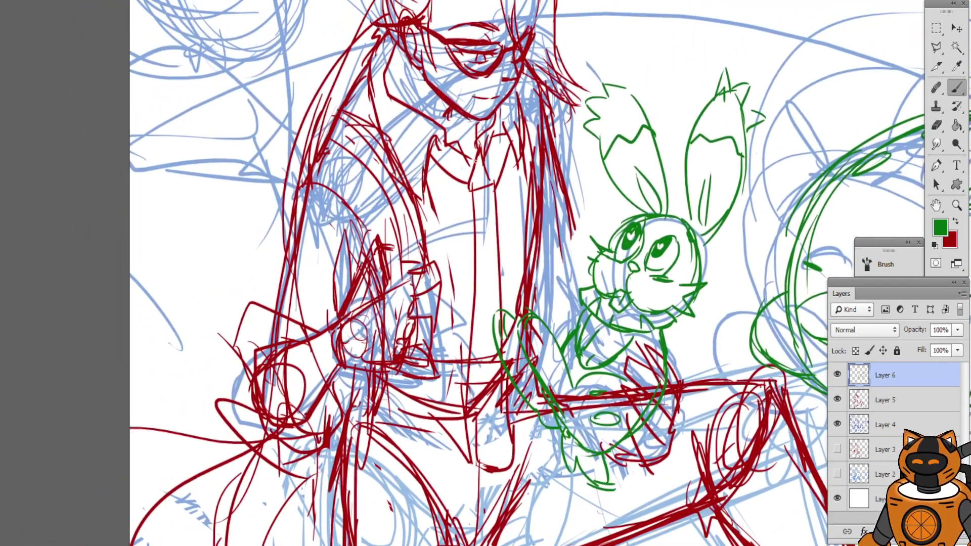
pyautogui.moveTo(419, 169); pyautogui.dragTo(276, 263)
pyautogui.moveTo(225, 101); pyautogui.dragTo(485, 249)
pyautogui.moveTo(506, 150); pyautogui.dragTo(501, 107)
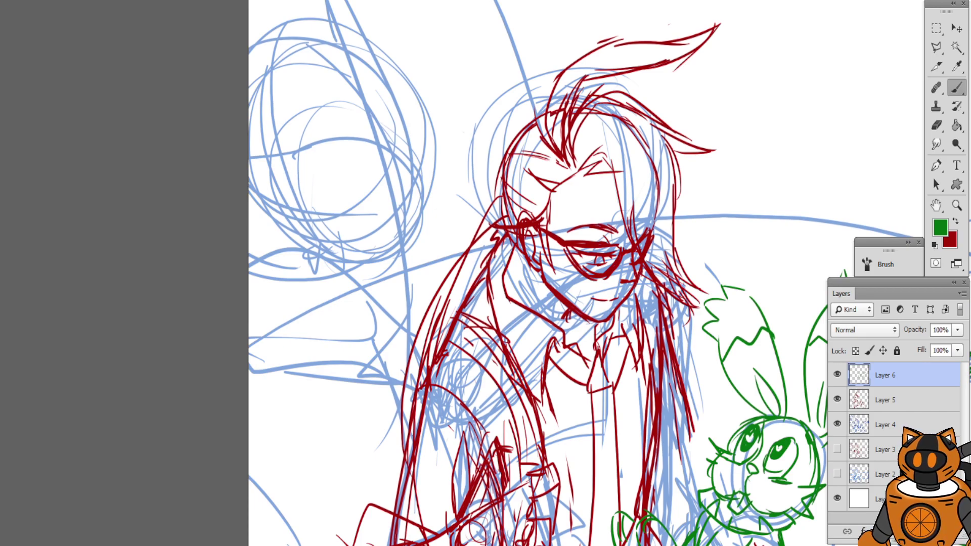
# Draw the curved upper outline of the round head in the blue circle beside the seated figure with overlapping green strokes
pyautogui.moveTo(347, 132); pyautogui.dragTo(323, 165)
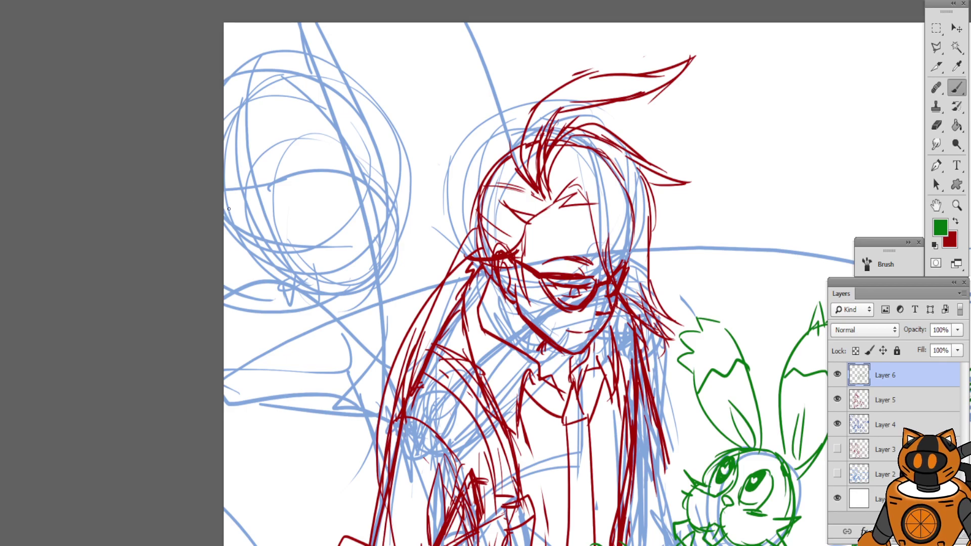
pyautogui.moveTo(256, 73)
pyautogui.mouseDown()
pyautogui.moveTo(318, 58)
pyautogui.moveTo(403, 142)
pyautogui.mouseUp()
pyautogui.moveTo(291, 46); pyautogui.dragTo(391, 112)
pyautogui.moveTo(306, 44)
pyautogui.mouseDown()
pyautogui.moveTo(347, 65)
pyautogui.moveTo(388, 175)
pyautogui.mouseUp()
pyautogui.moveTo(233, 63)
pyautogui.mouseDown()
pyautogui.moveTo(397, 132)
pyautogui.moveTo(347, 60)
pyautogui.mouseUp()
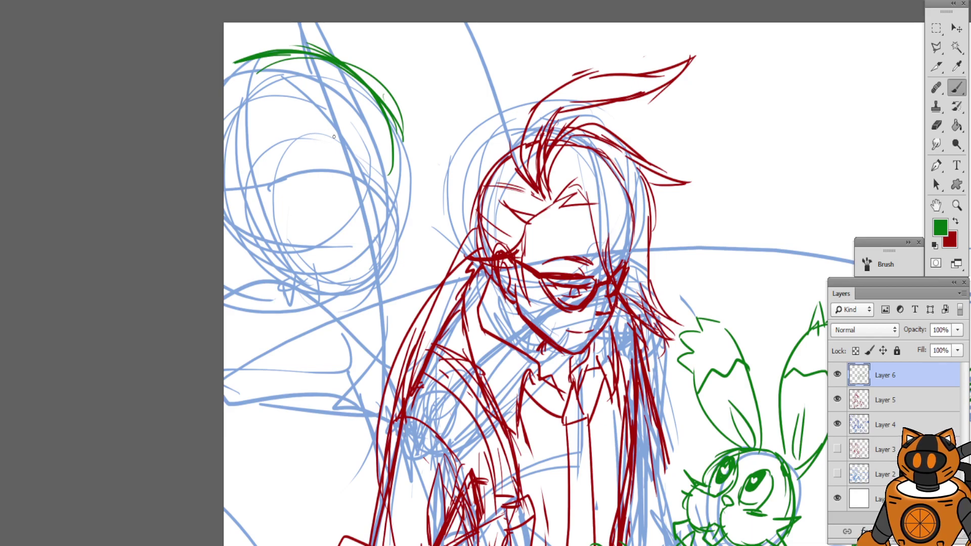
# Draw two slanted thick dashes for the eyes inside the round head, with a curved brow above each
pyautogui.moveTo(333, 136); pyautogui.dragTo(302, 113)
pyautogui.moveTo(224, 119); pyautogui.dragTo(248, 105)
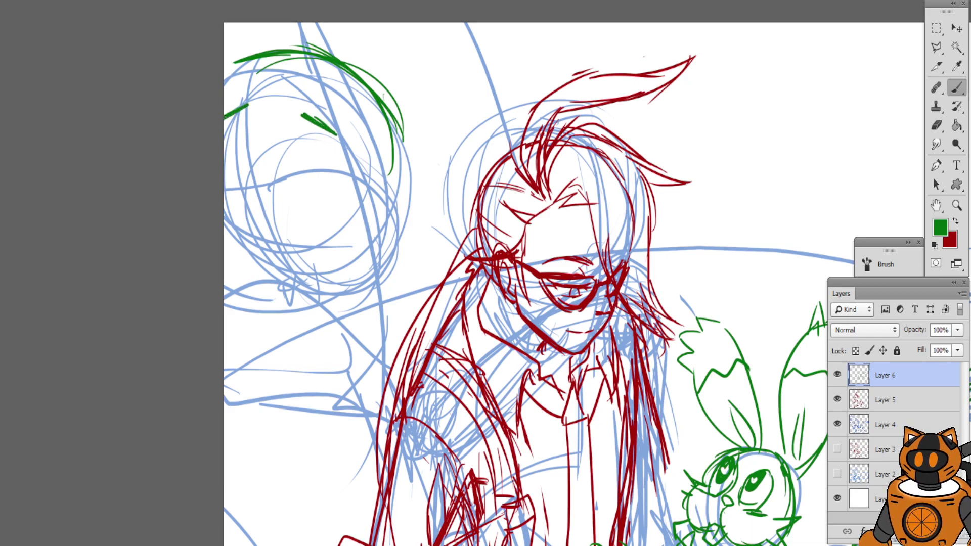
pyautogui.moveTo(299, 83); pyautogui.dragTo(343, 100)
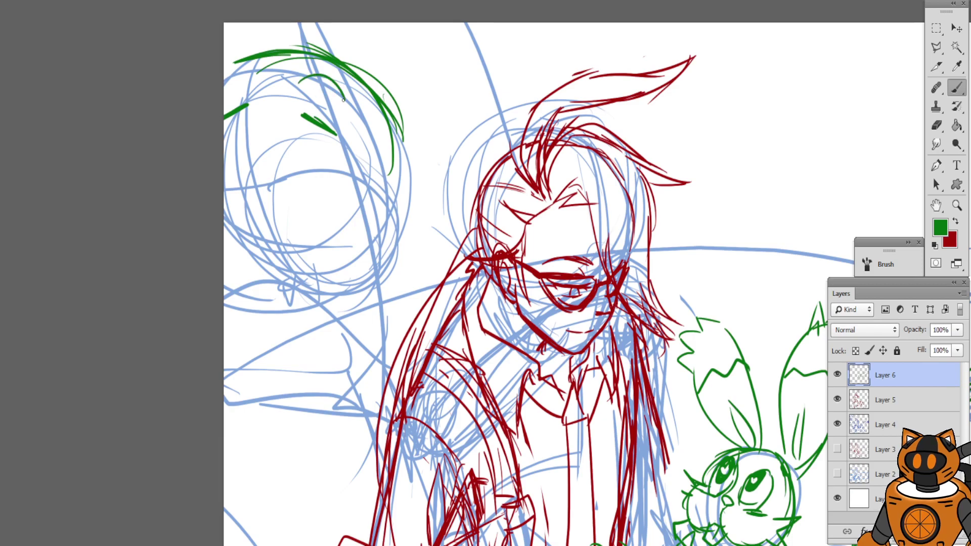
pyautogui.moveTo(244, 79); pyautogui.dragTo(224, 71)
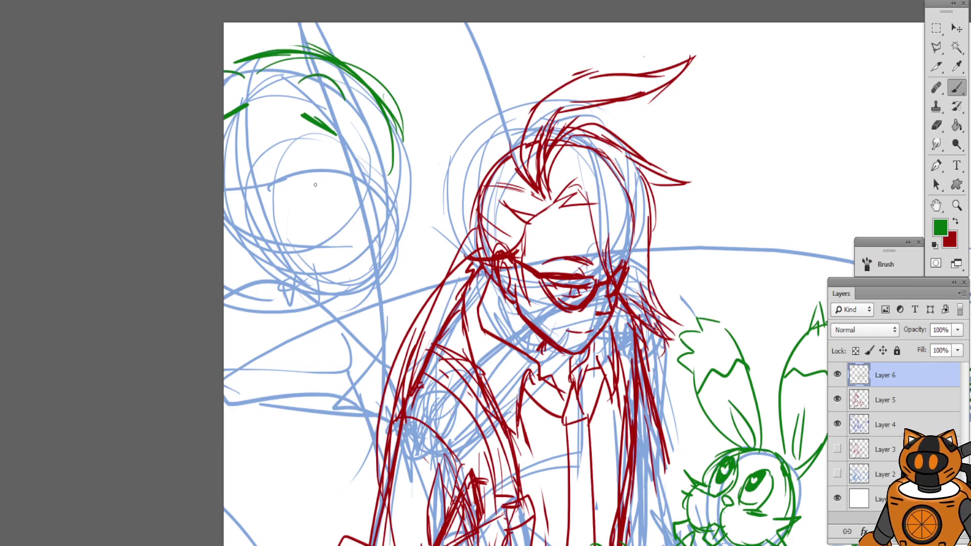
# Draw a small nose, a curved cheek line and three short whisker strokes crossing the side of the round head
pyautogui.moveTo(261, 147)
pyautogui.mouseDown()
pyautogui.moveTo(242, 143)
pyautogui.moveTo(396, 211)
pyautogui.mouseUp()
pyautogui.moveTo(380, 172); pyautogui.dragTo(385, 259)
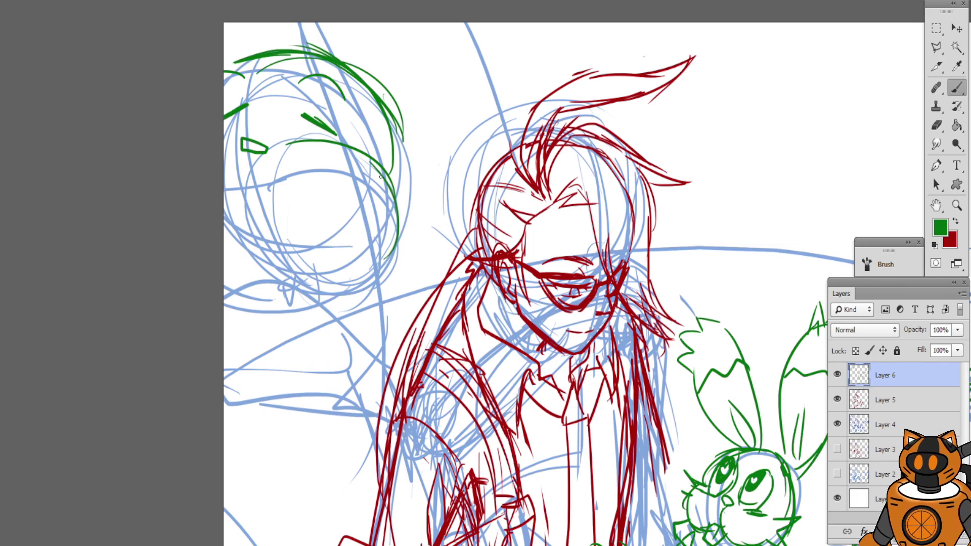
pyautogui.moveTo(371, 177); pyautogui.dragTo(424, 153)
pyautogui.moveTo(372, 194); pyautogui.dragTo(440, 202)
pyautogui.moveTo(400, 233); pyautogui.dragTo(440, 249)
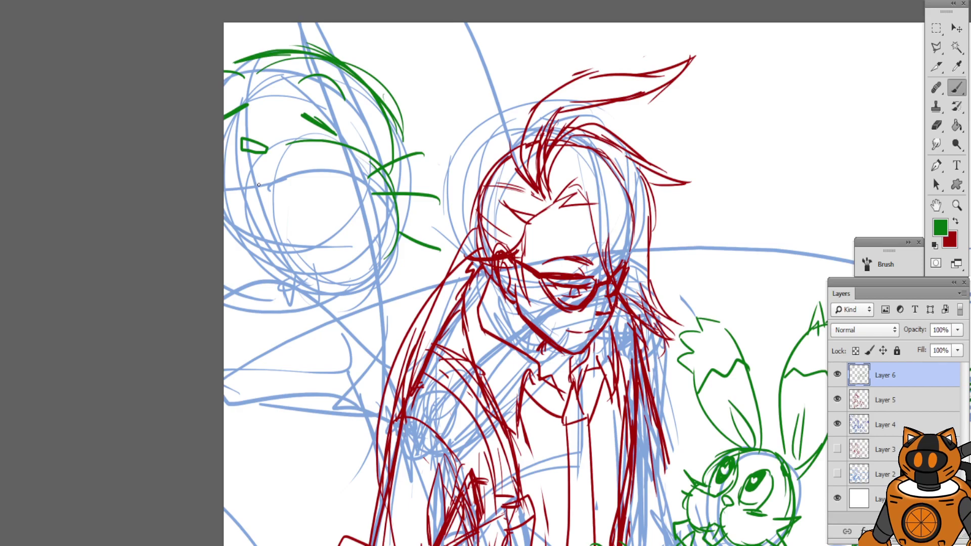
# Sketch an open toothed mouth and small chin detail on the round head, and extend the cheek lines beside the nose
pyautogui.moveTo(225, 185); pyautogui.dragTo(309, 192)
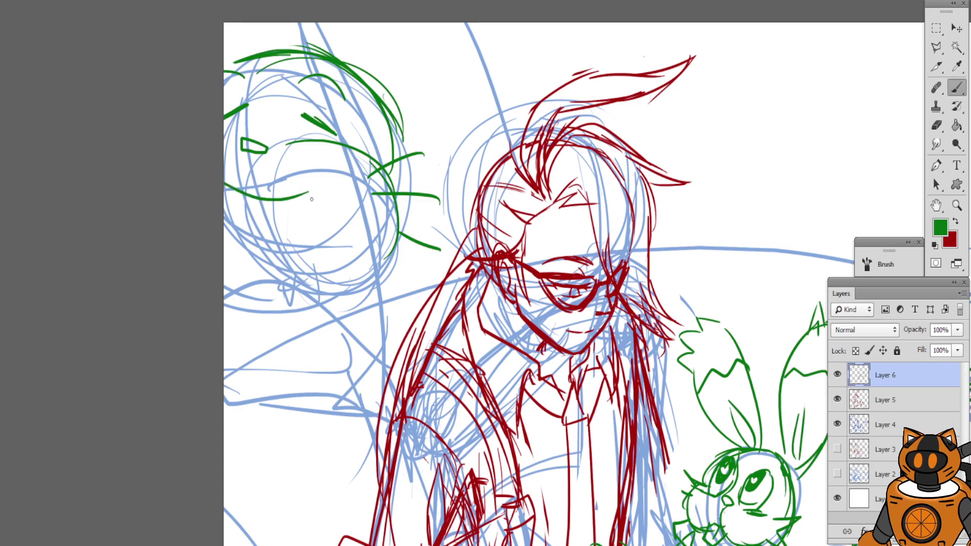
pyautogui.hotkey('ctrl', 'z')
pyautogui.moveTo(224, 191)
pyautogui.mouseDown()
pyautogui.moveTo(304, 207)
pyautogui.moveTo(224, 215)
pyautogui.moveTo(224, 207)
pyautogui.mouseUp()
pyautogui.hotkey('ctrl', 'z')
pyautogui.moveTo(298, 205)
pyautogui.mouseDown()
pyautogui.moveTo(261, 251)
pyautogui.moveTo(225, 237)
pyautogui.moveTo(265, 245)
pyautogui.moveTo(297, 204)
pyautogui.moveTo(268, 242)
pyautogui.mouseUp()
pyautogui.hotkey('ctrl', 'alt', 'z')
pyautogui.hotkey('ctrl', 'alt', 'z')
pyautogui.moveTo(270, 151); pyautogui.dragTo(307, 145)
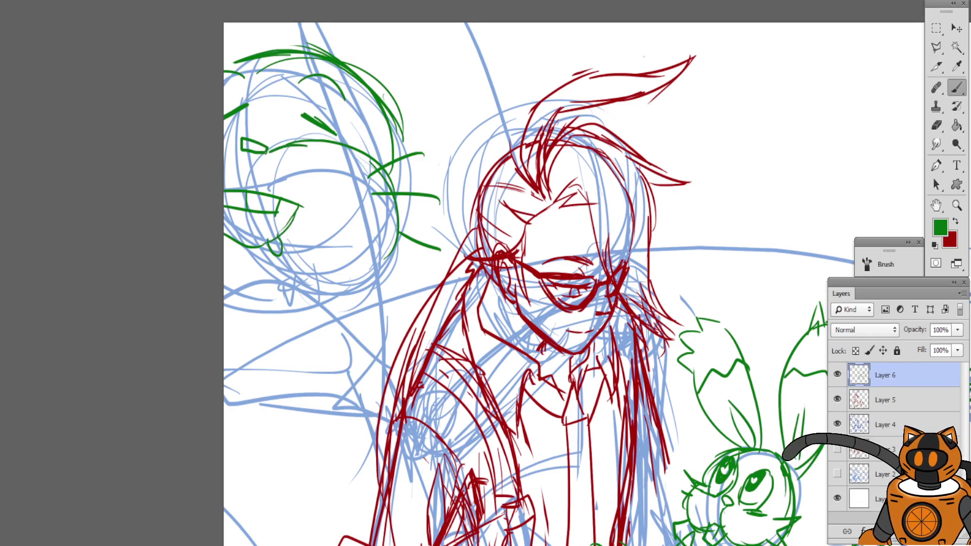
pyautogui.moveTo(241, 146); pyautogui.dragTo(223, 142)
# Draw pointed ear-like spikes rising from the round head's upper outline to the canvas edge
pyautogui.moveTo(152, 113)
pyautogui.mouseDown()
pyautogui.moveTo(155, 134)
pyautogui.moveTo(142, 142)
pyautogui.mouseUp()
pyautogui.moveTo(273, 110)
pyautogui.mouseDown()
pyautogui.moveTo(314, 195)
pyautogui.moveTo(380, 138)
pyautogui.mouseUp()
pyautogui.moveTo(354, 169); pyautogui.dragTo(374, 139)
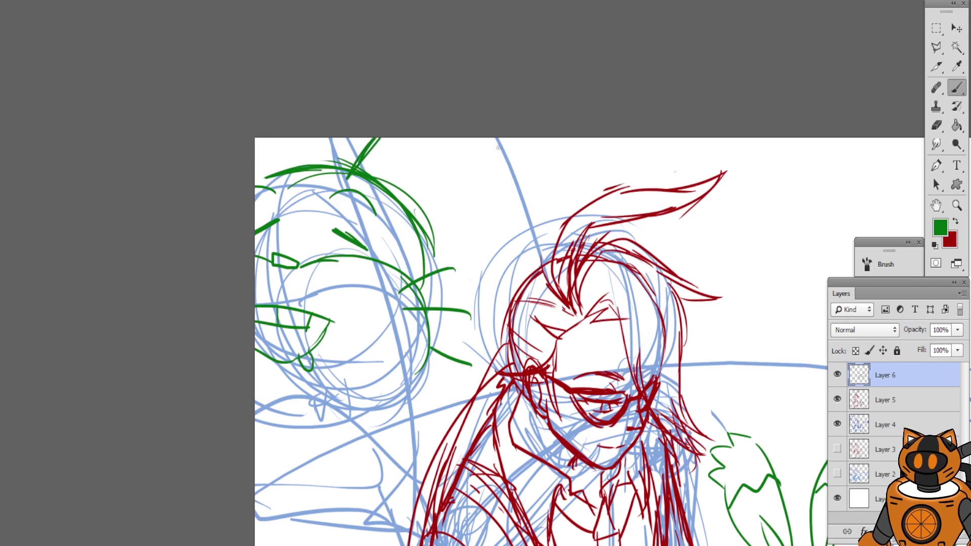
pyautogui.moveTo(356, 173); pyautogui.dragTo(382, 138)
pyautogui.moveTo(459, 100); pyautogui.dragTo(445, 59)
pyautogui.hotkey('ctrl', '-')
pyautogui.moveTo(368, 139); pyautogui.dragTo(365, 130)
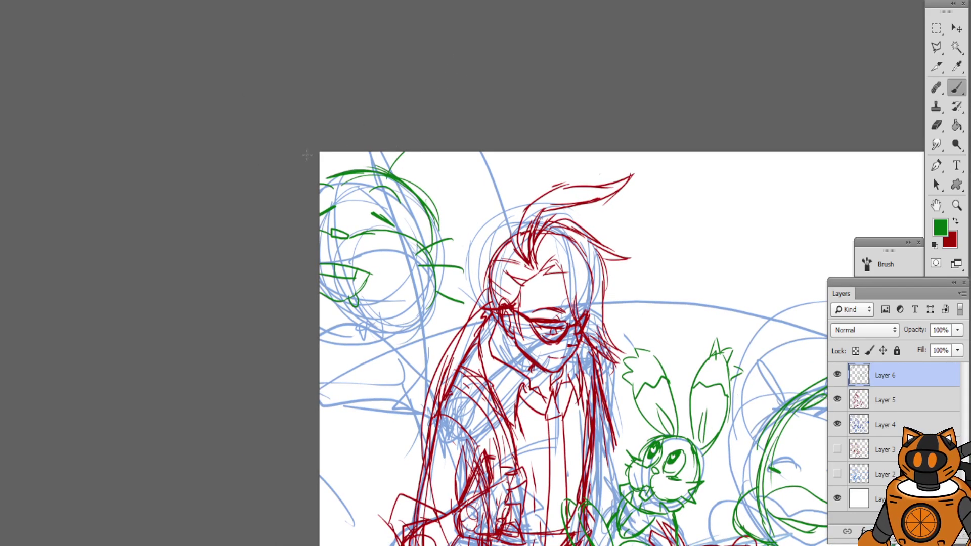
pyautogui.moveTo(334, 174); pyautogui.dragTo(320, 148)
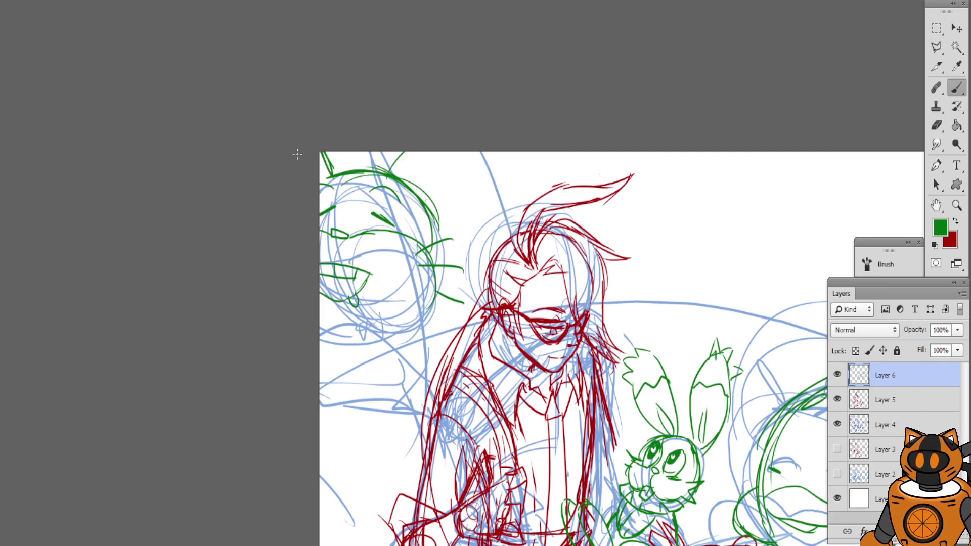
# Sketch a rounded form with inner circles beneath the round head and close the head's lower outline, redoing the first stroke
pyautogui.scroll(-5, 496, 191)
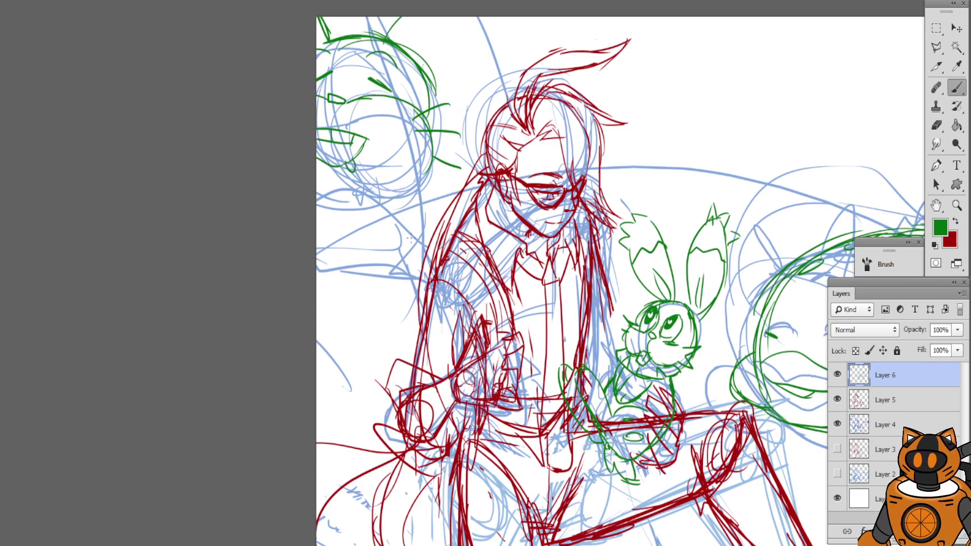
pyautogui.moveTo(322, 204); pyautogui.dragTo(415, 246)
pyautogui.hotkey('ctrl', 'z')
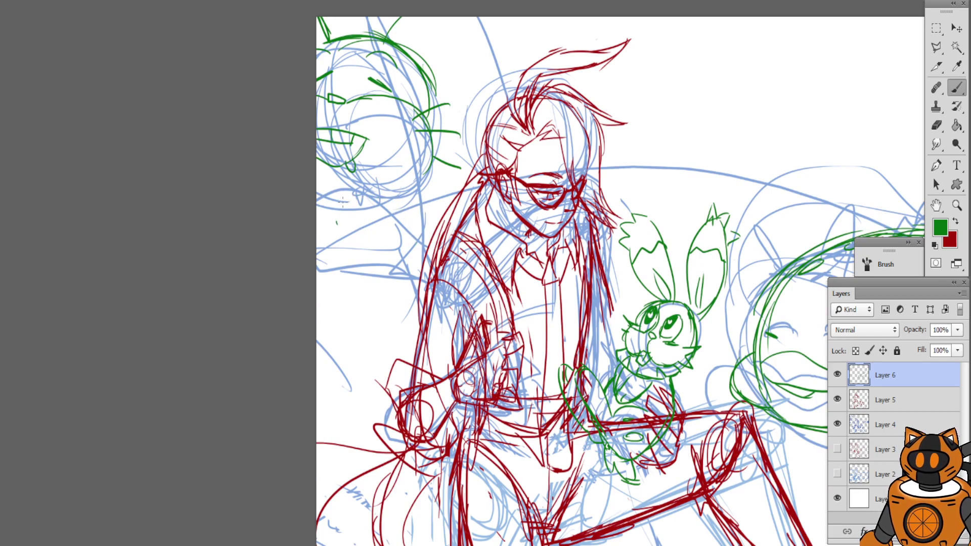
pyautogui.moveTo(337, 223); pyautogui.dragTo(426, 227)
pyautogui.moveTo(343, 193)
pyautogui.mouseDown()
pyautogui.moveTo(420, 222)
pyautogui.moveTo(328, 218)
pyautogui.moveTo(371, 238)
pyautogui.moveTo(366, 244)
pyautogui.mouseUp()
pyautogui.moveTo(344, 212); pyautogui.dragTo(333, 241)
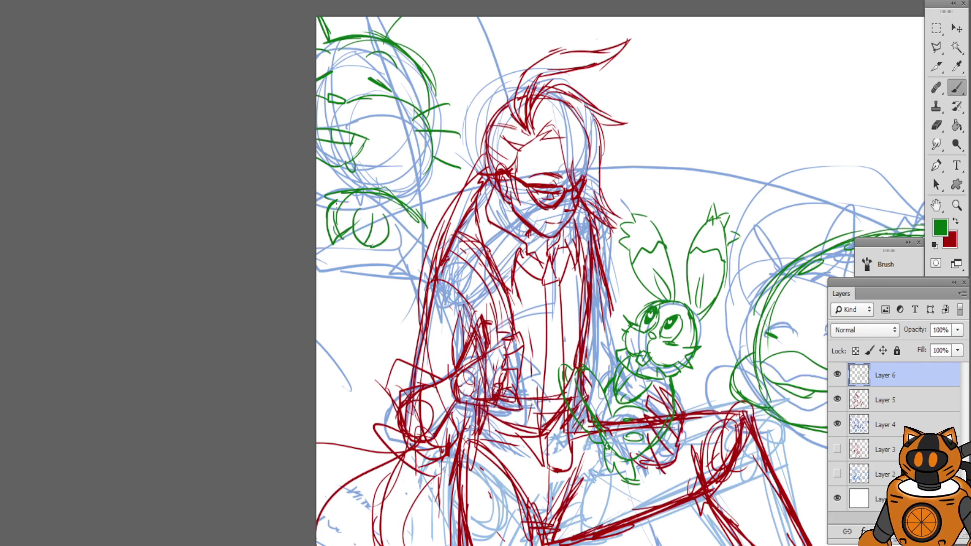
pyautogui.moveTo(325, 180)
pyautogui.mouseDown()
pyautogui.moveTo(314, 195)
pyautogui.moveTo(336, 198)
pyautogui.mouseUp()
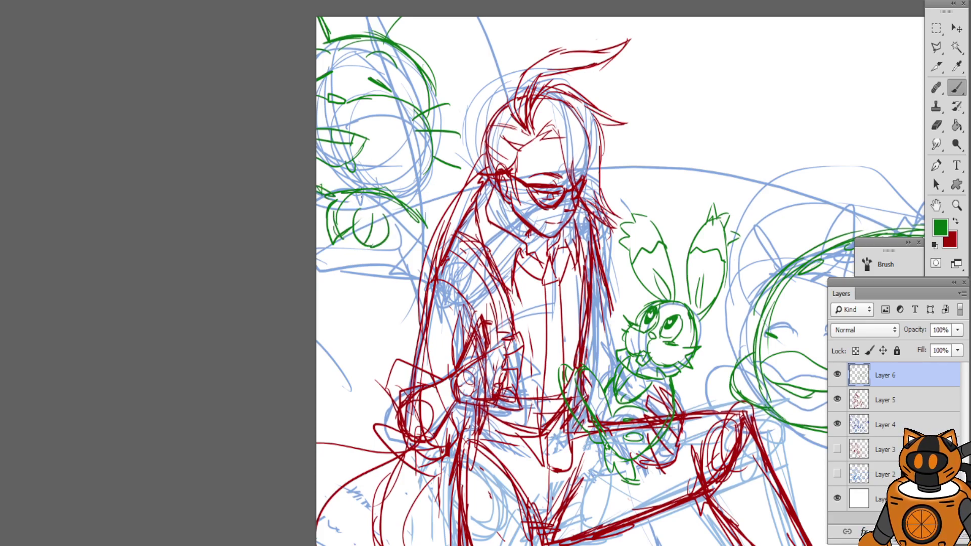
pyautogui.moveTo(430, 165)
pyautogui.mouseDown()
pyautogui.moveTo(394, 189)
pyautogui.moveTo(340, 190)
pyautogui.mouseUp()
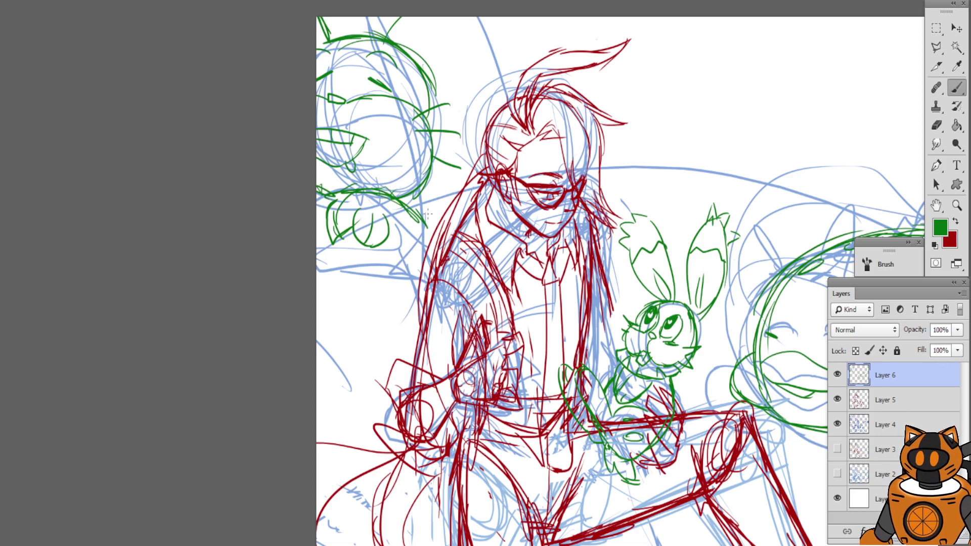
# Draw the creature's sloping shoulder lines and a scalloped edge across its chest, redoing the scallops as separate arcs
pyautogui.moveTo(423, 181); pyautogui.dragTo(458, 253)
pyautogui.moveTo(438, 202); pyautogui.dragTo(461, 264)
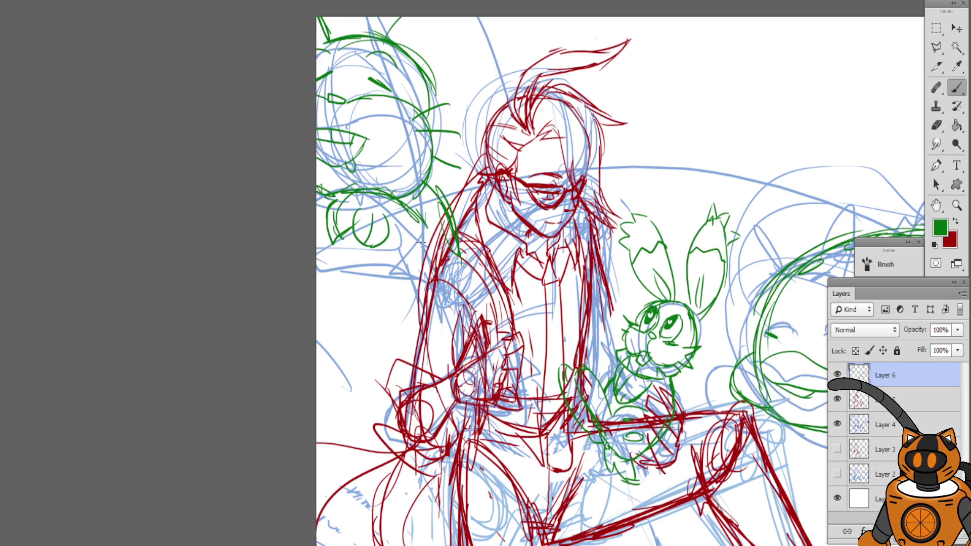
pyautogui.moveTo(316, 236)
pyautogui.mouseDown()
pyautogui.moveTo(432, 268)
pyautogui.moveTo(448, 284)
pyautogui.mouseUp()
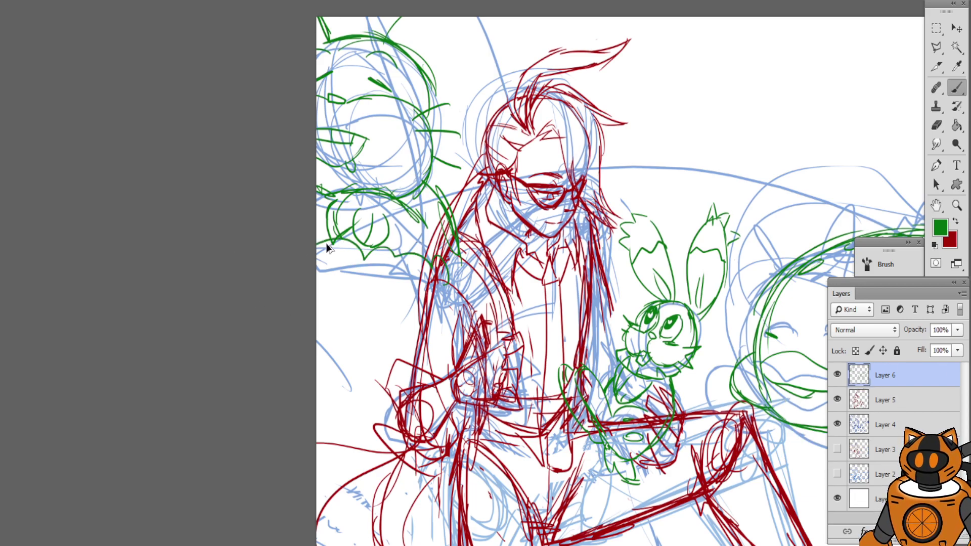
pyautogui.hotkey('ctrl', 'z')
pyautogui.moveTo(391, 256); pyautogui.dragTo(428, 277)
pyautogui.moveTo(353, 265); pyautogui.dragTo(396, 263)
pyautogui.moveTo(317, 248); pyautogui.dragTo(352, 265)
pyautogui.moveTo(419, 212); pyautogui.dragTo(444, 255)
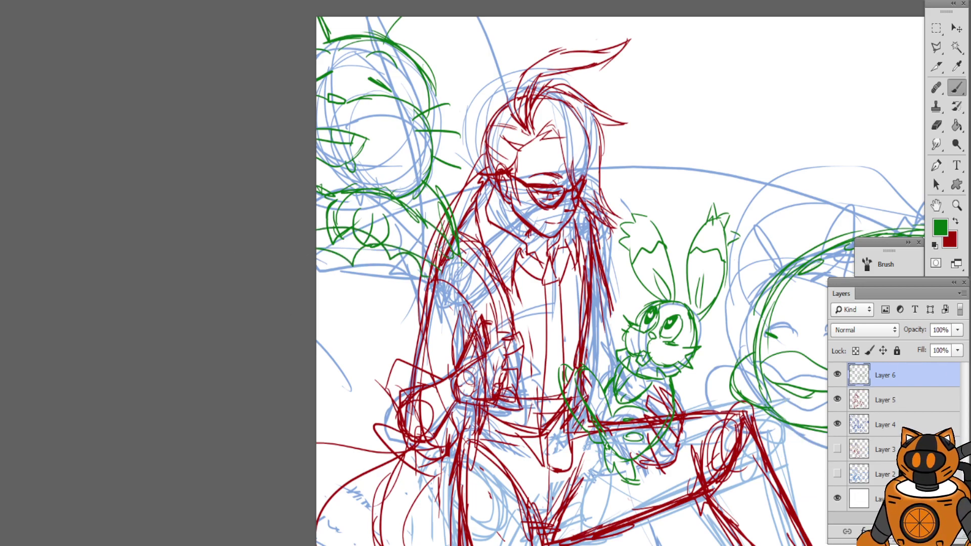
# Draw the long curved side of the creature's body behind the seated figure's arm down to its base
pyautogui.moveTo(452, 302)
pyautogui.mouseDown()
pyautogui.moveTo(491, 262)
pyautogui.moveTo(515, 174)
pyautogui.mouseUp()
pyautogui.moveTo(536, 106)
pyautogui.mouseDown()
pyautogui.moveTo(526, 263)
pyautogui.moveTo(474, 348)
pyautogui.mouseUp()
pyautogui.moveTo(512, 286); pyautogui.dragTo(454, 319)
pyautogui.moveTo(513, 300); pyautogui.dragTo(423, 339)
pyautogui.moveTo(477, 315); pyautogui.dragTo(435, 329)
pyautogui.moveTo(344, 204)
pyautogui.mouseDown()
pyautogui.moveTo(291, 288)
pyautogui.moveTo(280, 282)
pyautogui.mouseUp()
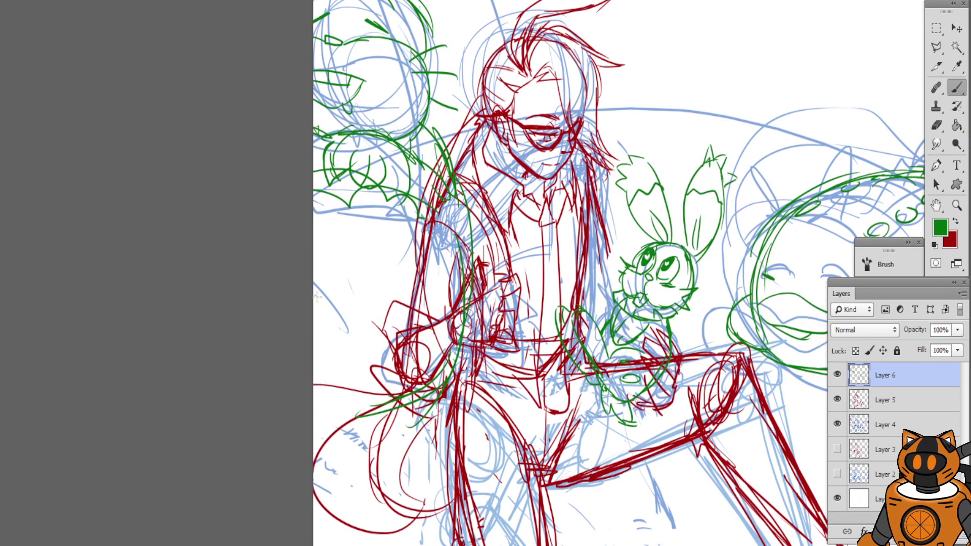
# Outline the arched limb at the creature's lower body with long curved strokes on both sides, redoing one stroke
pyautogui.moveTo(325, 203); pyautogui.dragTo(317, 296)
pyautogui.moveTo(363, 210); pyautogui.dragTo(353, 294)
pyautogui.hotkey('ctrl', 'z')
pyautogui.moveTo(363, 252)
pyautogui.mouseDown()
pyautogui.moveTo(315, 218)
pyautogui.moveTo(383, 367)
pyautogui.mouseUp()
pyautogui.moveTo(360, 276); pyautogui.dragTo(394, 394)
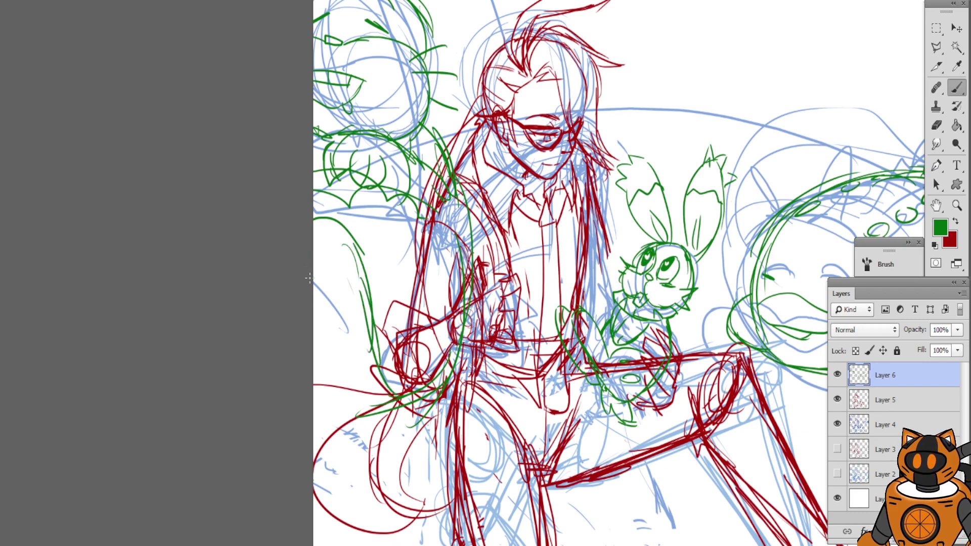
pyautogui.moveTo(309, 278)
pyautogui.mouseDown()
pyautogui.moveTo(327, 377)
pyautogui.moveTo(374, 407)
pyautogui.moveTo(380, 392)
pyautogui.mouseUp()
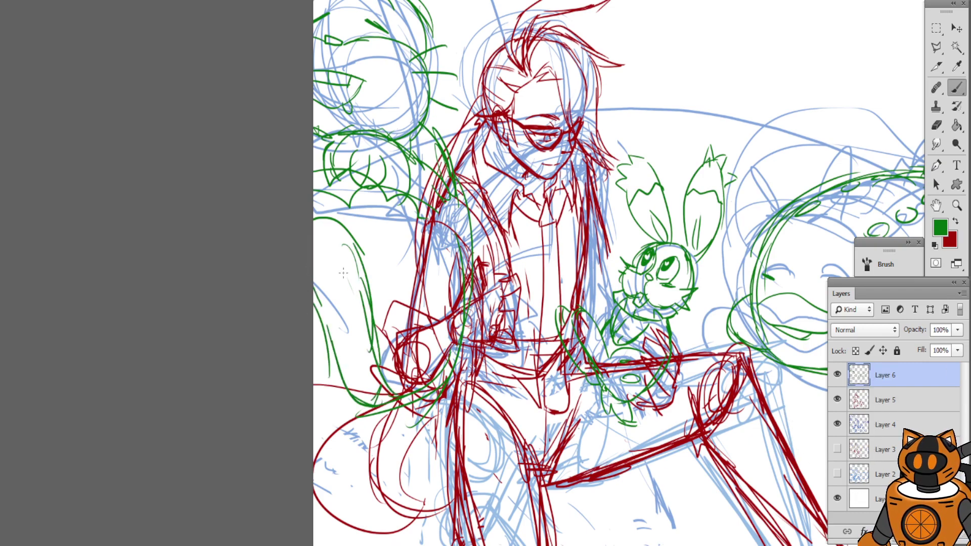
# Add a small oval and base lines to the lower limb, with short curved strokes hanging below the scalloped edge
pyautogui.moveTo(339, 272); pyautogui.dragTo(338, 277)
pyautogui.moveTo(335, 221); pyautogui.dragTo(322, 247)
pyautogui.moveTo(345, 400); pyautogui.dragTo(314, 400)
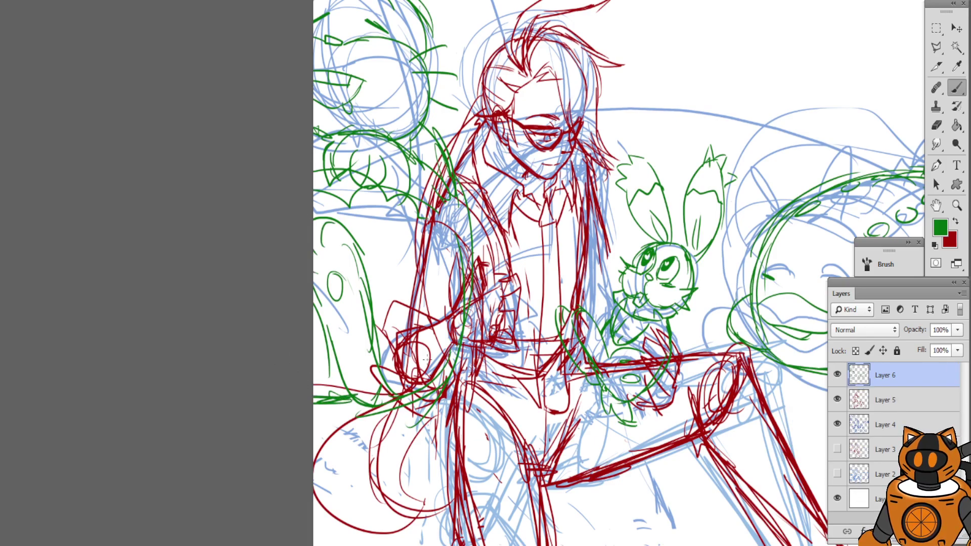
pyautogui.moveTo(398, 196); pyautogui.dragTo(354, 258)
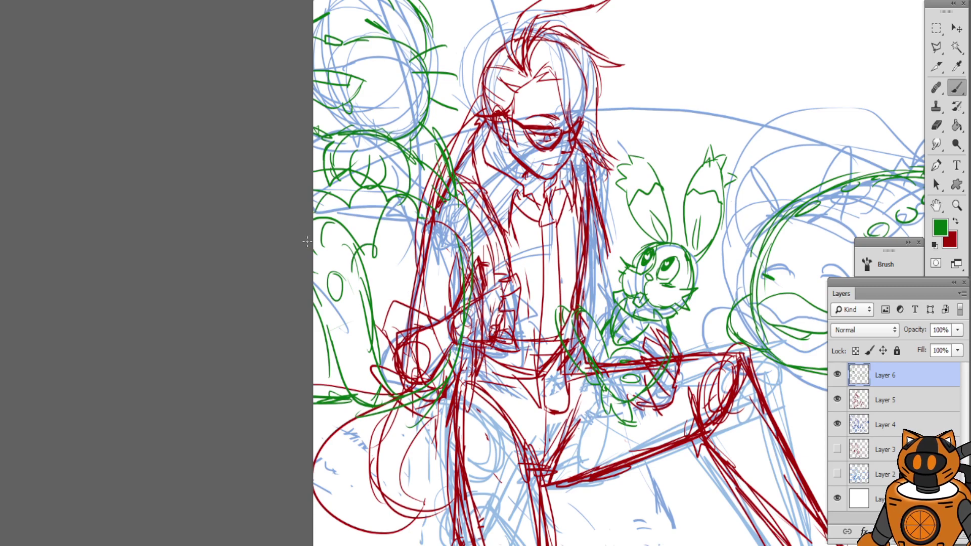
# Add more pointed spikes along the upper side of the creature's round head
pyautogui.scroll(5, 307, 242)
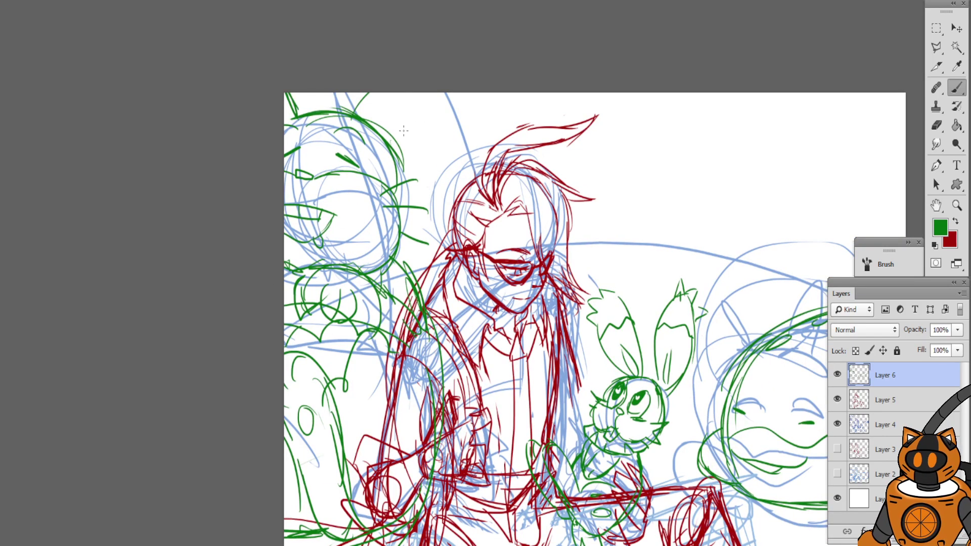
pyautogui.moveTo(399, 94)
pyautogui.mouseDown()
pyautogui.moveTo(389, 250)
pyautogui.moveTo(410, 296)
pyautogui.mouseUp()
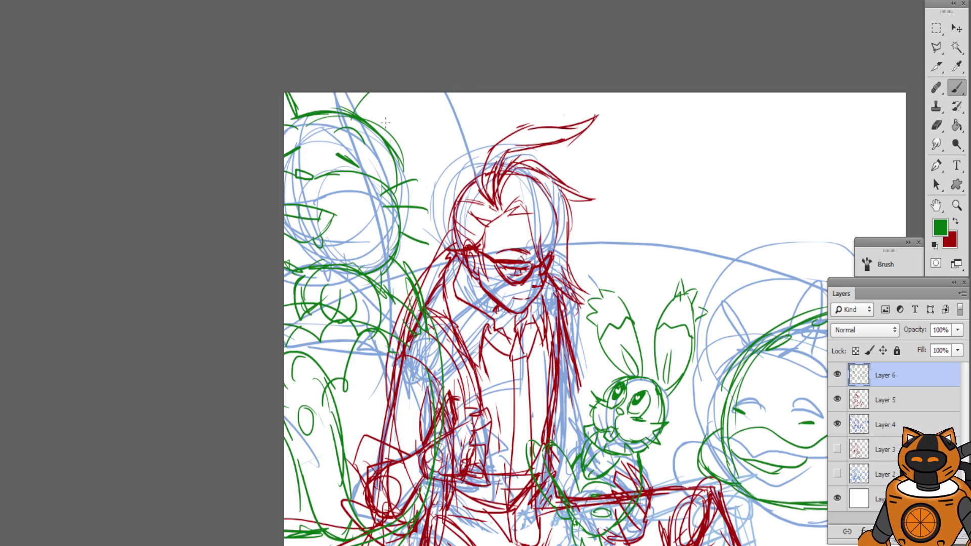
pyautogui.moveTo(409, 108); pyautogui.dragTo(377, 143)
pyautogui.moveTo(368, 92); pyautogui.dragTo(360, 116)
# Draw long tapering spike outlines from the canvas edge down between the round head and the seated figure's hair
pyautogui.moveTo(458, 93)
pyautogui.mouseDown()
pyautogui.moveTo(493, 200)
pyautogui.moveTo(485, 182)
pyautogui.mouseUp()
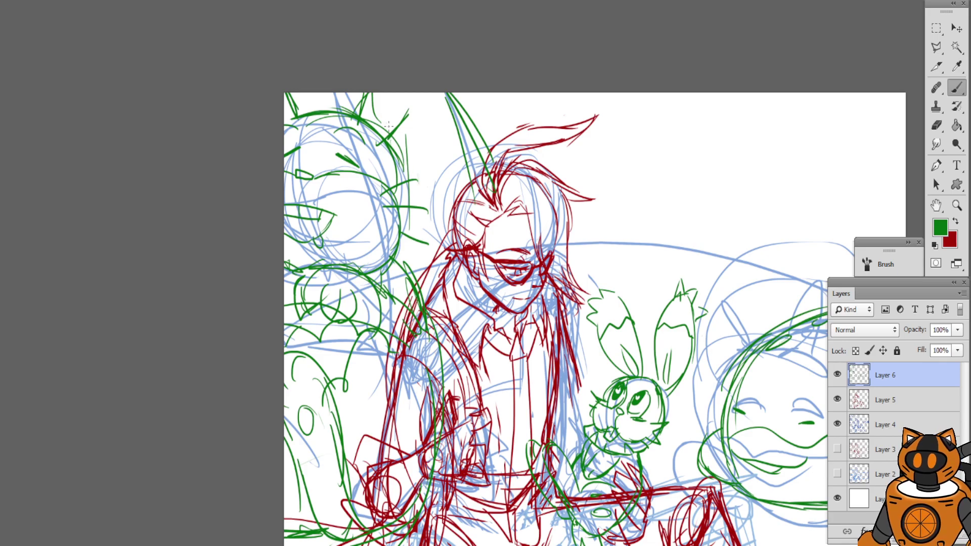
pyautogui.moveTo(414, 97)
pyautogui.mouseDown()
pyautogui.moveTo(406, 248)
pyautogui.moveTo(419, 313)
pyautogui.mouseUp()
pyautogui.moveTo(459, 130); pyautogui.dragTo(486, 251)
pyautogui.moveTo(392, 94); pyautogui.dragTo(427, 260)
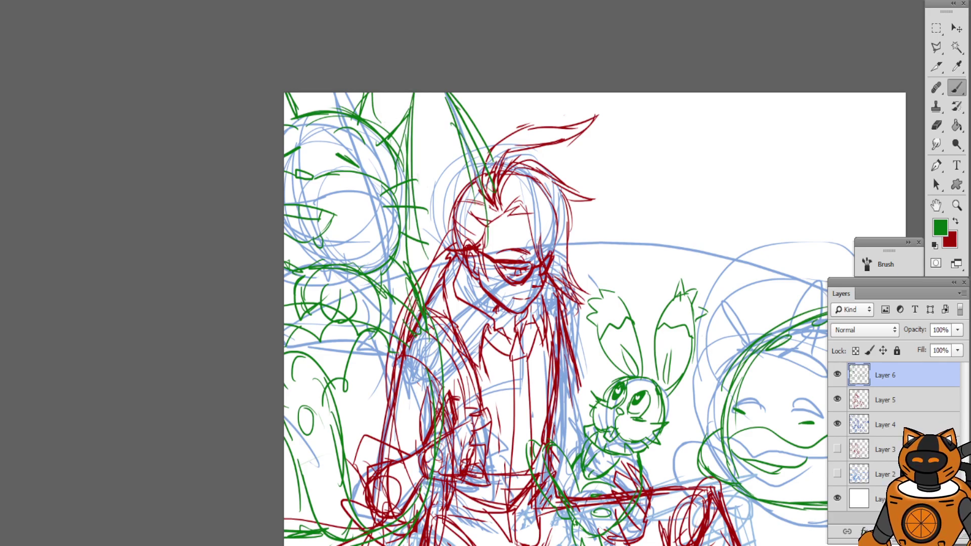
pyautogui.moveTo(461, 110); pyautogui.dragTo(523, 303)
pyautogui.moveTo(438, 301)
pyautogui.mouseDown()
pyautogui.moveTo(444, 258)
pyautogui.moveTo(373, 160)
pyautogui.mouseUp()
pyautogui.hotkey('ctrl', '-')
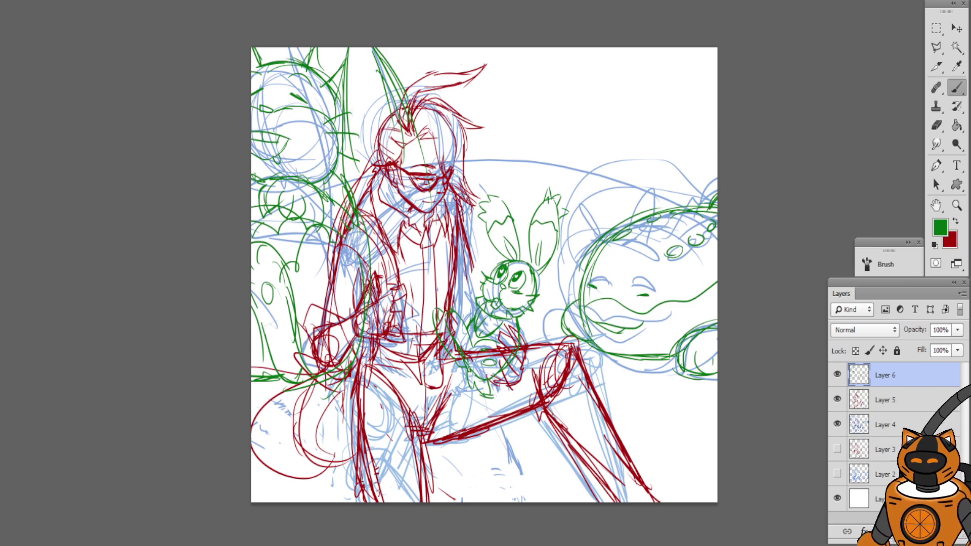
# Set up a new layer inside a new group for black line work, and hide the blue sketch on Layer 4
pyautogui.click(914, 531)
pyautogui.click(932, 532)
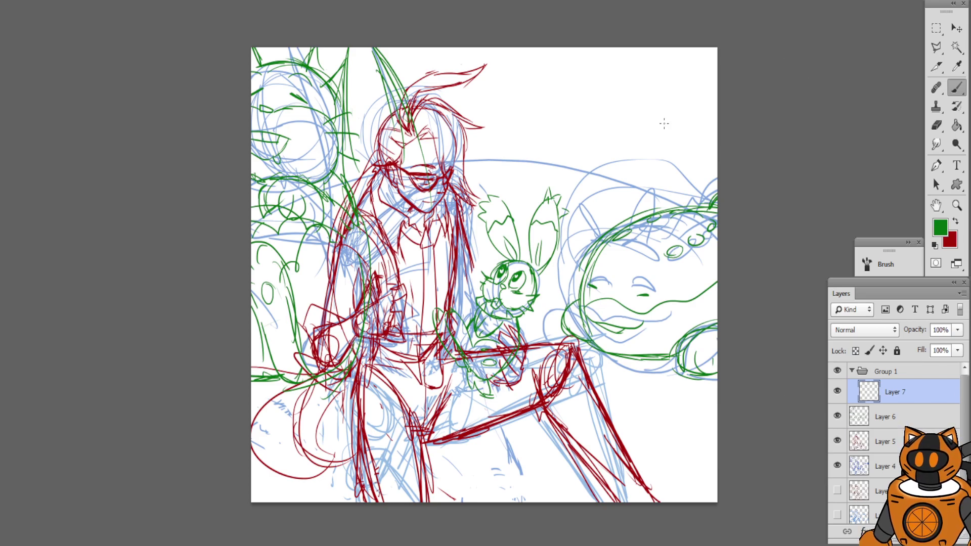
pyautogui.hotkey('ctrl', '+')
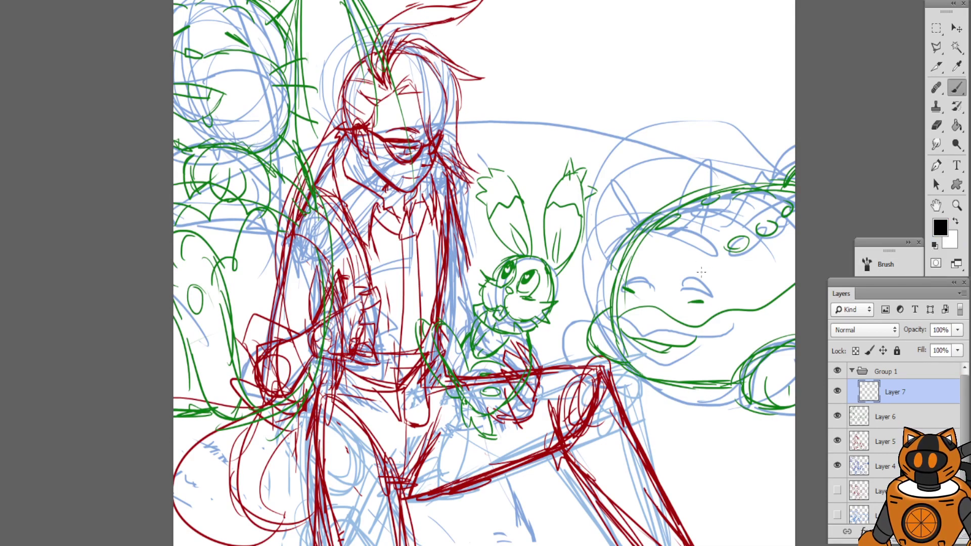
pyautogui.click(837, 465)
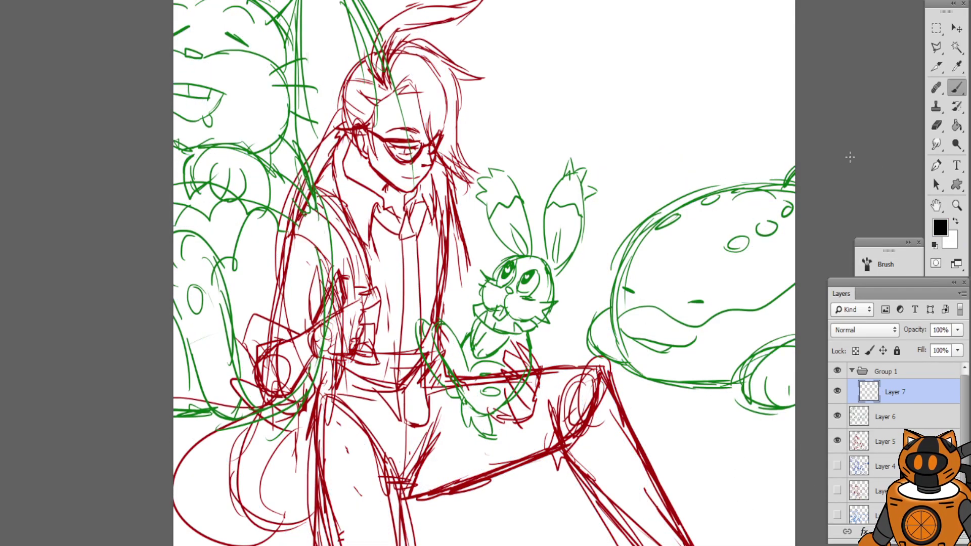
# Ink the upper eyelid line inside the seated figure's glasses lens in black on Layer 7, redoing the stroke
pyautogui.hotkey('ctrl', '+')
pyautogui.hotkey('ctrl', '+')
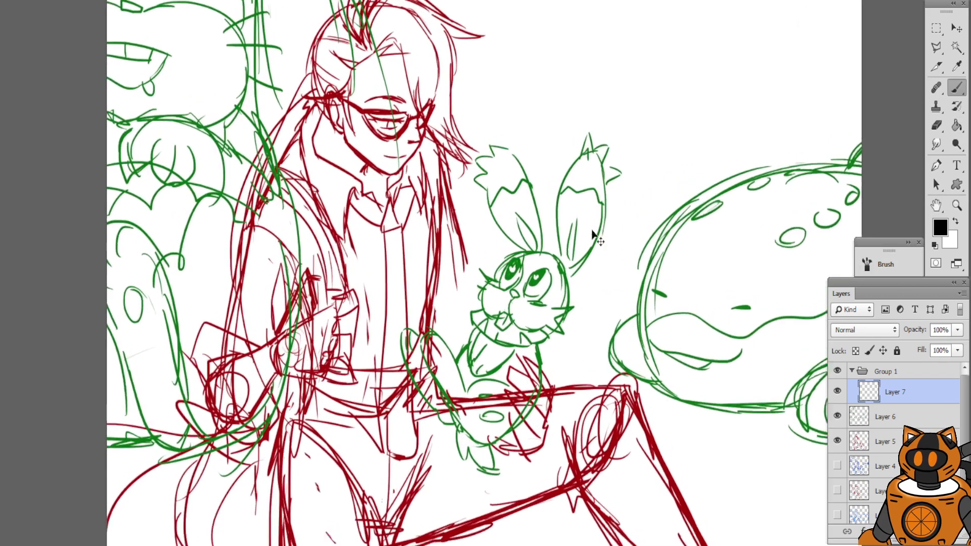
pyautogui.moveTo(536, 250)
pyautogui.mouseDown()
pyautogui.moveTo(620, 292)
pyautogui.moveTo(710, 319)
pyautogui.moveTo(658, 401)
pyautogui.mouseUp()
pyautogui.moveTo(580, 250); pyautogui.dragTo(545, 293)
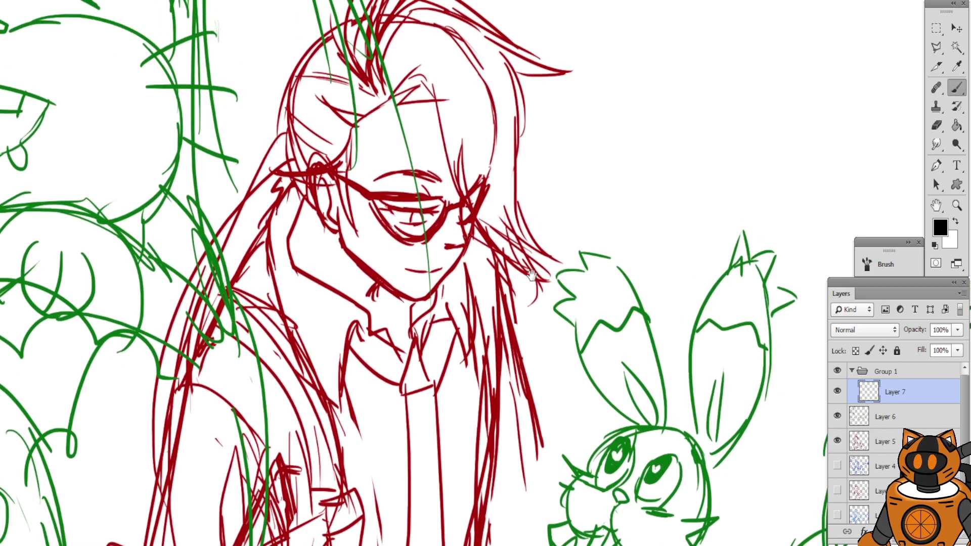
pyautogui.hotkey('ctrl', '+')
pyautogui.moveTo(622, 191); pyautogui.dragTo(642, 248)
pyautogui.hotkey('ctrl', '+')
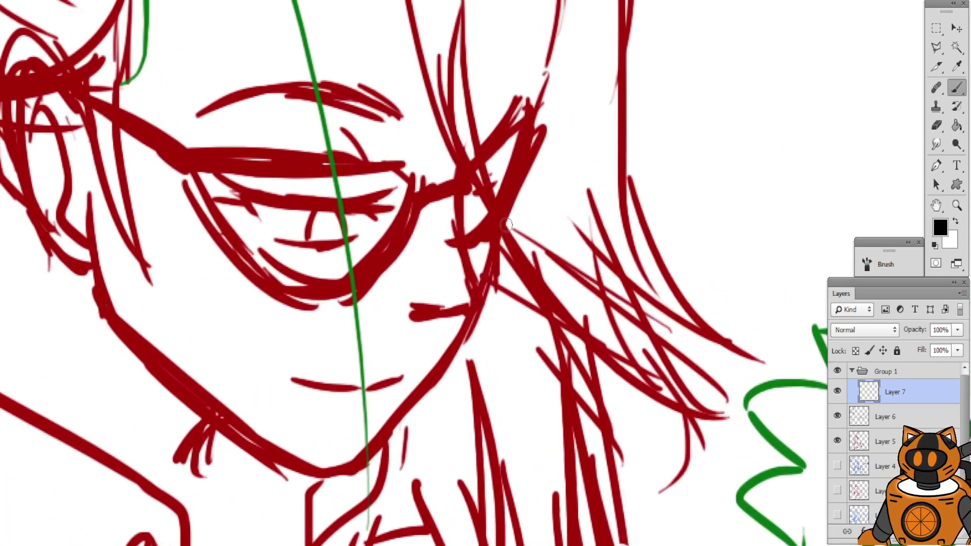
pyautogui.moveTo(498, 223); pyautogui.dragTo(596, 285)
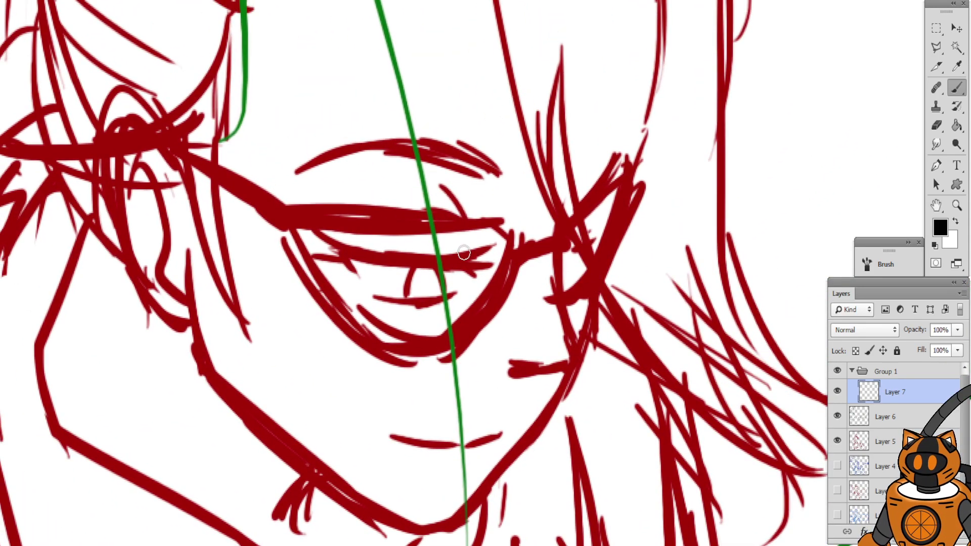
pyautogui.scroll(2, 475, 241)
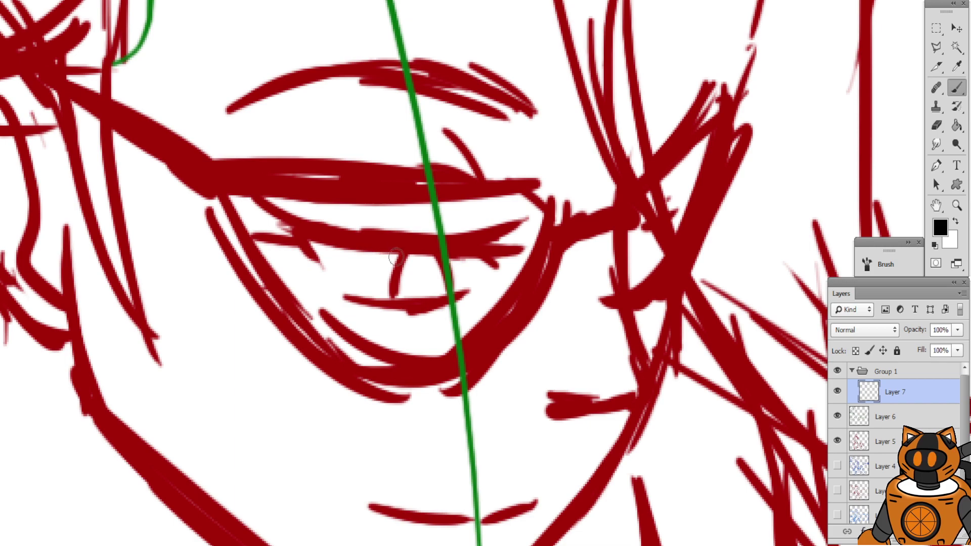
pyautogui.moveTo(336, 242)
pyautogui.mouseDown()
pyautogui.moveTo(495, 244)
pyautogui.moveTo(352, 240)
pyautogui.moveTo(477, 245)
pyautogui.mouseUp()
pyautogui.hotkey('ctrl', 'z')
pyautogui.hotkey('ctrl', 'z')
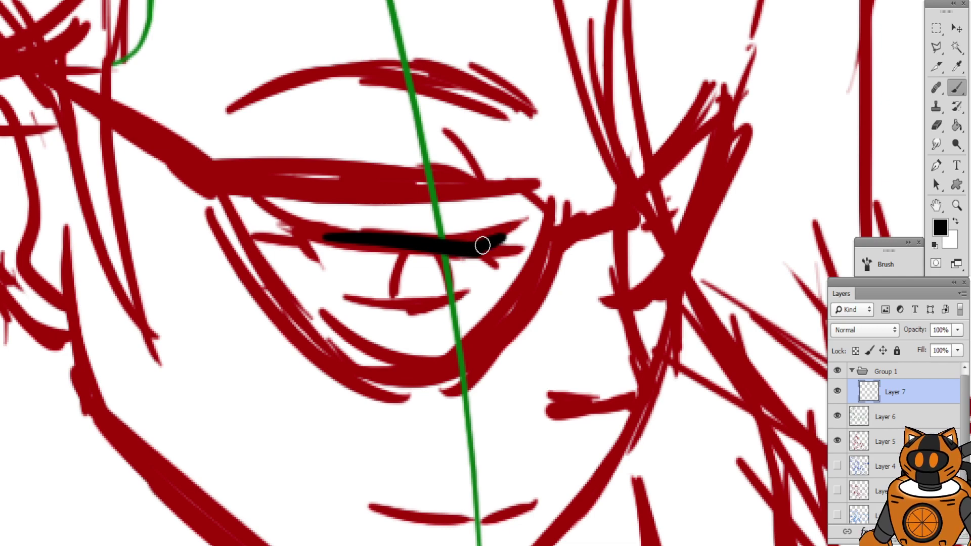
# Ink the short forked lash at the nose-side end of the upper eyelid in black on Layer 7, redoing the stroke
pyautogui.moveTo(509, 248)
pyautogui.mouseDown()
pyautogui.moveTo(469, 253)
pyautogui.moveTo(482, 248)
pyautogui.moveTo(468, 233)
pyautogui.moveTo(367, 240)
pyautogui.moveTo(513, 242)
pyautogui.moveTo(463, 237)
pyautogui.moveTo(453, 250)
pyautogui.moveTo(496, 271)
pyautogui.moveTo(465, 249)
pyautogui.mouseUp()
pyautogui.hotkey('ctrl', 'z')
pyautogui.hotkey('ctrl', 'z')
pyautogui.hotkey('ctrl', 'z')
pyautogui.hotkey('ctrl', 'z')
pyautogui.hotkey('ctrl', 'z')
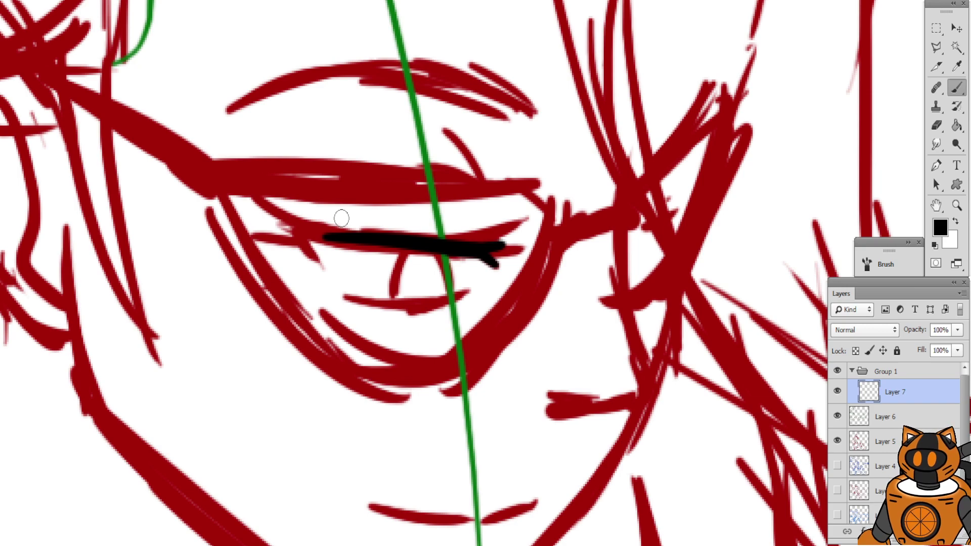
# Thicken the ear-side end of the upper eyelid line and ink its outer corner with a small downward lash
pyautogui.moveTo(392, 245); pyautogui.dragTo(333, 239)
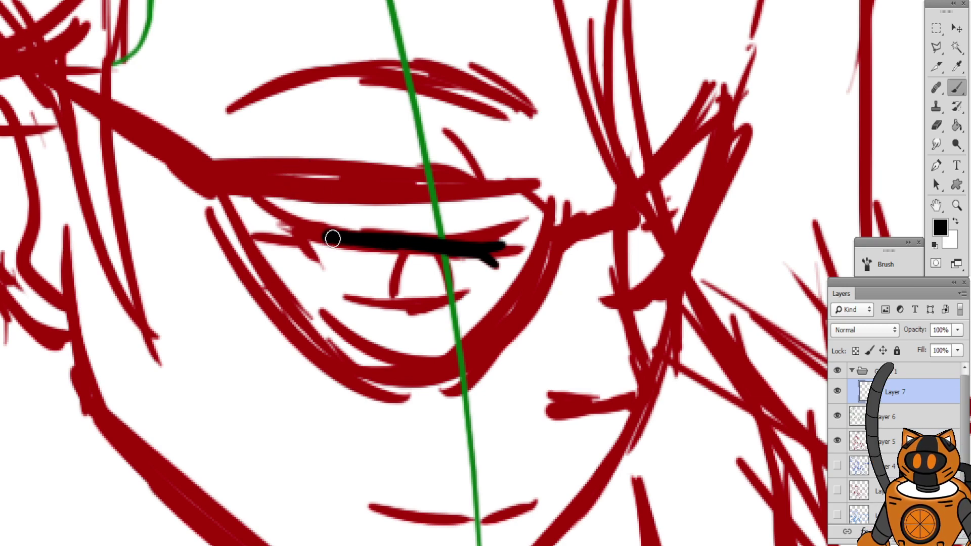
pyautogui.moveTo(395, 238)
pyautogui.mouseDown()
pyautogui.moveTo(310, 234)
pyautogui.moveTo(339, 287)
pyautogui.moveTo(309, 241)
pyautogui.moveTo(353, 251)
pyautogui.moveTo(291, 230)
pyautogui.moveTo(340, 245)
pyautogui.mouseUp()
pyautogui.hotkey('ctrl', 'z')
pyautogui.hotkey('ctrl', 'z')
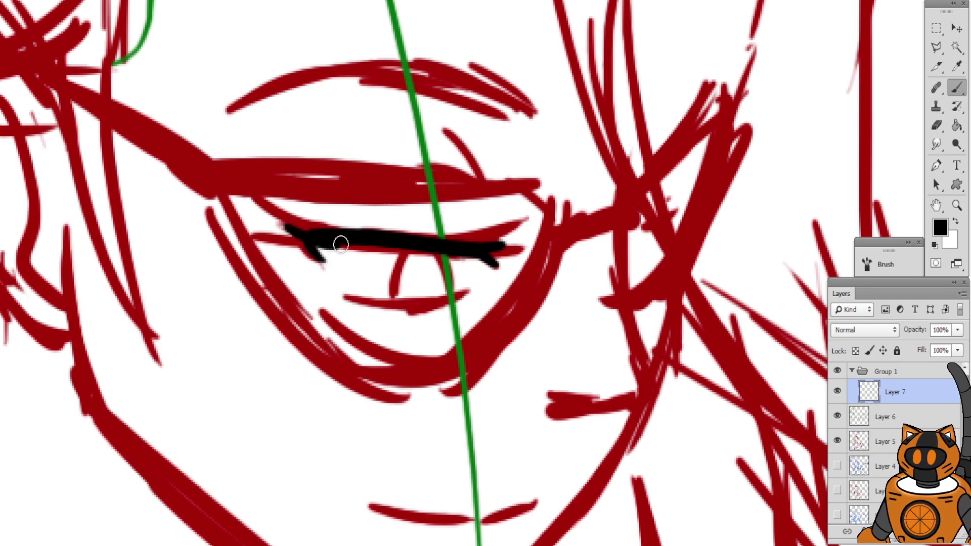
pyautogui.hotkey('ctrl', 'z')
pyautogui.moveTo(266, 218); pyautogui.dragTo(343, 237)
pyautogui.hotkey('ctrl', 'z')
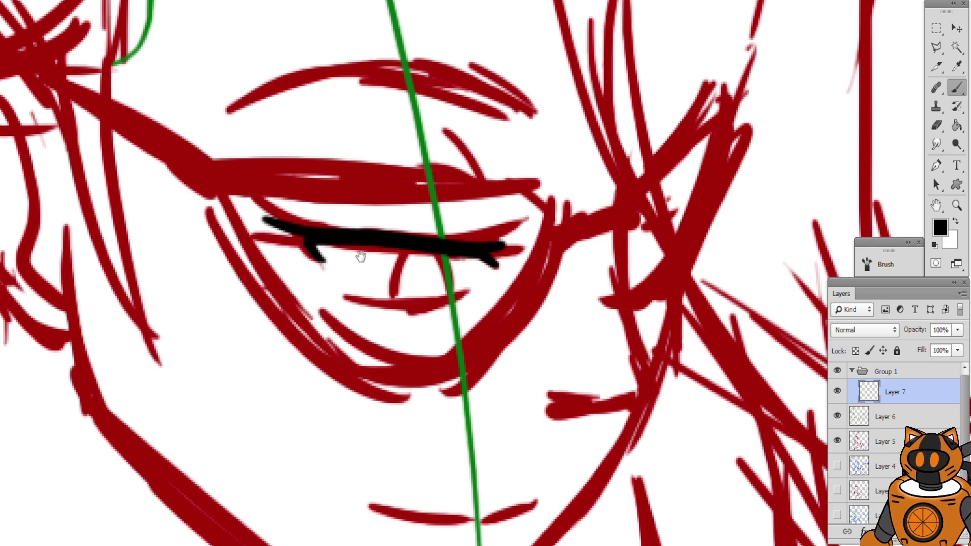
# Ink the curved lower eyelid line and the arched iris between the two eyelids
pyautogui.moveTo(360, 257); pyautogui.dragTo(352, 247)
pyautogui.moveTo(335, 289)
pyautogui.mouseDown()
pyautogui.moveTo(447, 289)
pyautogui.moveTo(438, 291)
pyautogui.mouseUp()
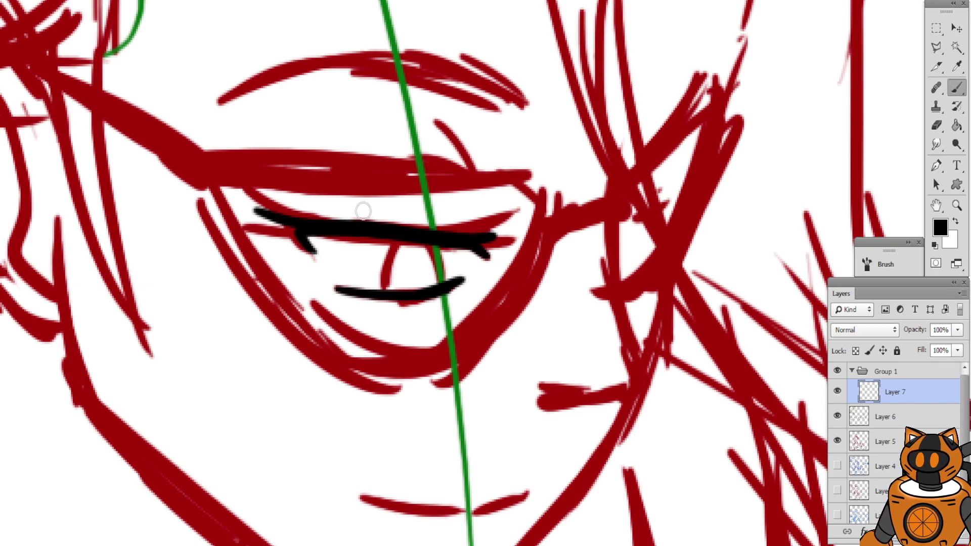
pyautogui.moveTo(383, 291); pyautogui.dragTo(424, 247)
pyautogui.hotkey('ctrl', 'z')
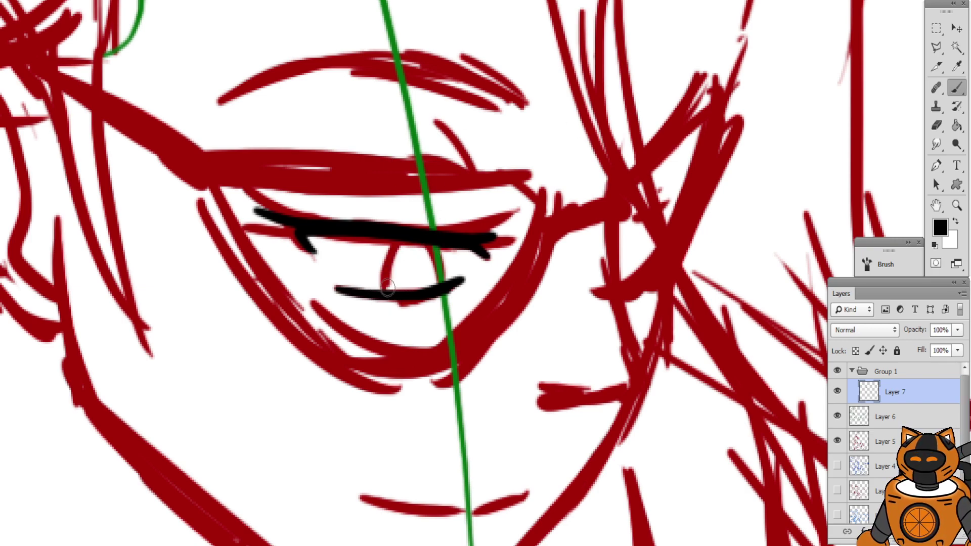
pyautogui.moveTo(385, 289)
pyautogui.mouseDown()
pyautogui.moveTo(425, 245)
pyautogui.moveTo(415, 248)
pyautogui.moveTo(439, 296)
pyautogui.moveTo(438, 273)
pyautogui.moveTo(412, 248)
pyautogui.moveTo(449, 278)
pyautogui.moveTo(416, 242)
pyautogui.moveTo(442, 274)
pyautogui.mouseUp()
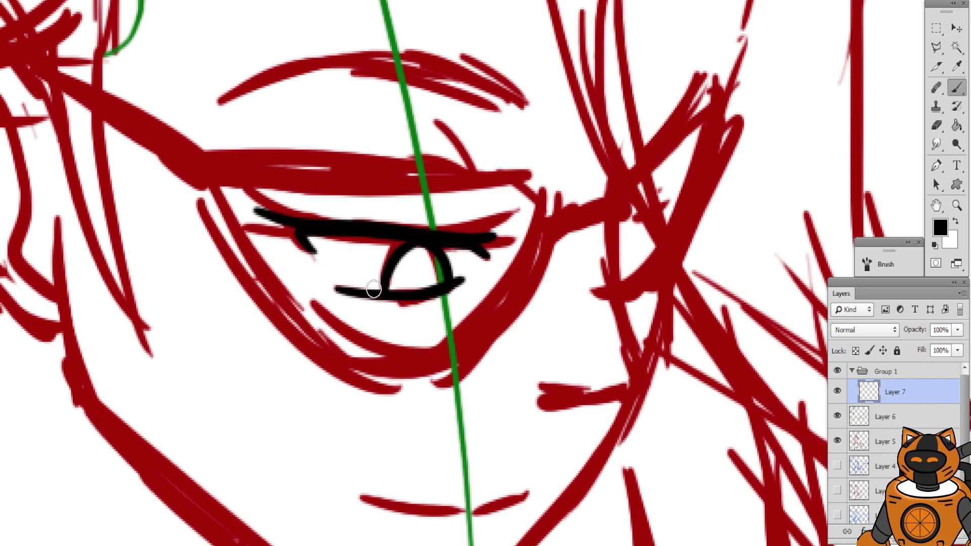
# Ink the eyebrow above the glasses as a tapering shape with an arched upper edge and a flatter lower edge
pyautogui.moveTo(416, 203); pyautogui.dragTo(371, 290)
pyautogui.moveTo(163, 182)
pyautogui.mouseDown()
pyautogui.moveTo(264, 143)
pyautogui.moveTo(402, 160)
pyautogui.moveTo(217, 158)
pyautogui.moveTo(484, 191)
pyautogui.mouseUp()
pyautogui.hotkey('ctrl', 'z')
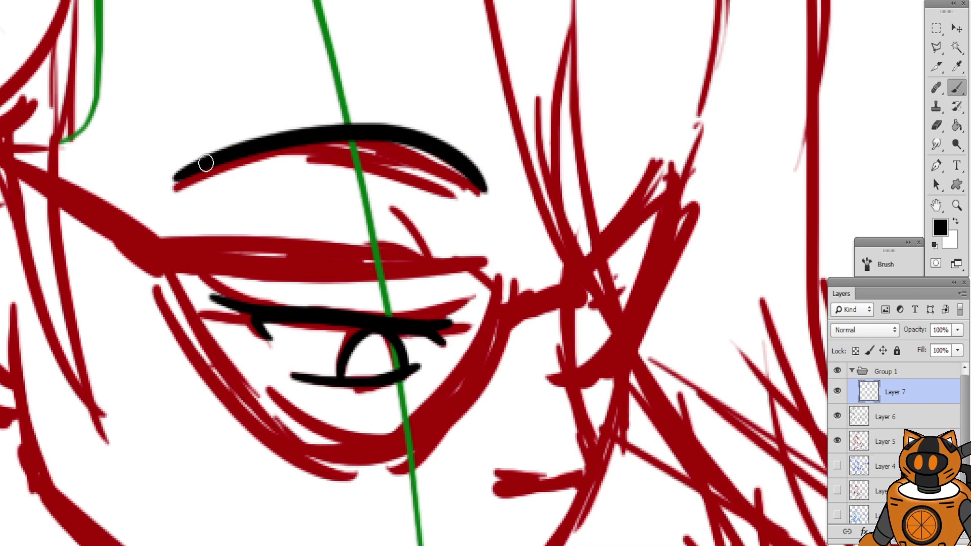
pyautogui.moveTo(307, 149); pyautogui.dragTo(455, 186)
pyautogui.hotkey('ctrl', 'z')
pyautogui.moveTo(224, 164)
pyautogui.mouseDown()
pyautogui.moveTo(439, 175)
pyautogui.moveTo(481, 188)
pyautogui.mouseUp()
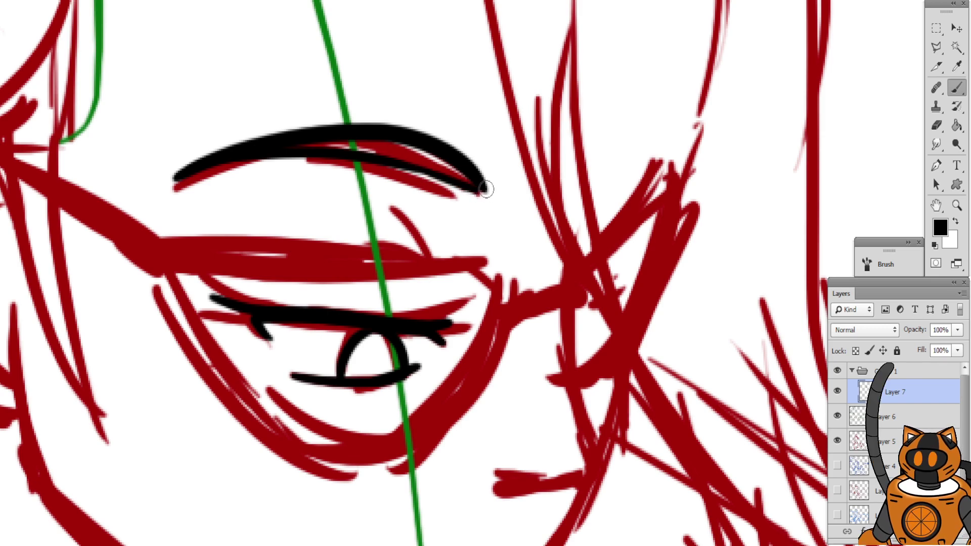
# Ink the short curved crease between the eyebrow and the upper rim of the glasses
pyautogui.moveTo(407, 164); pyautogui.dragTo(414, 164)
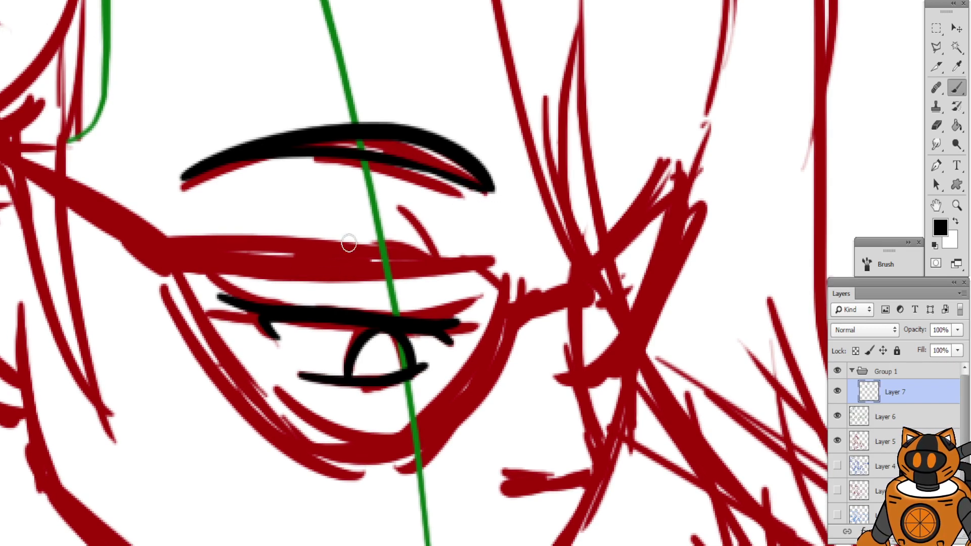
pyautogui.moveTo(410, 206); pyautogui.dragTo(441, 248)
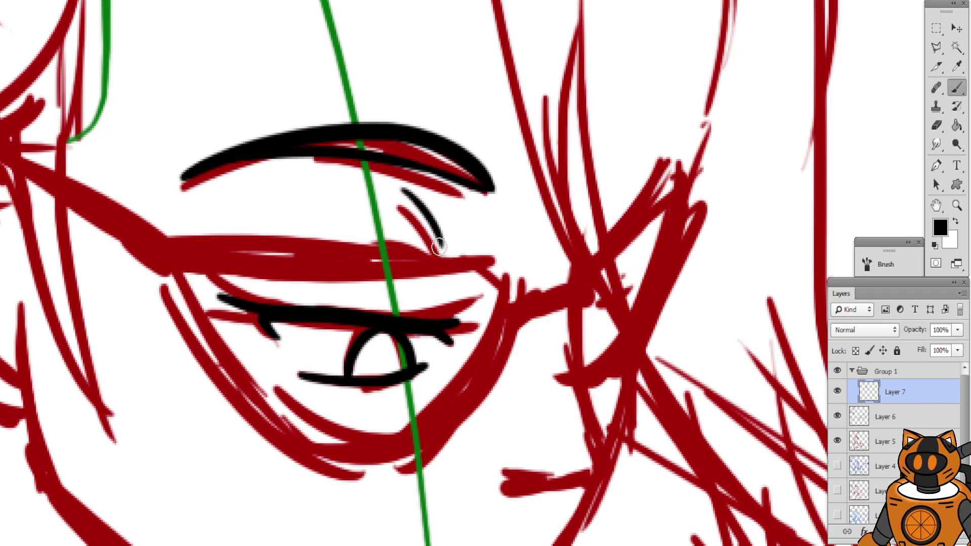
pyautogui.moveTo(284, 223)
pyautogui.mouseDown()
pyautogui.moveTo(344, 187)
pyautogui.moveTo(287, 176)
pyautogui.mouseUp()
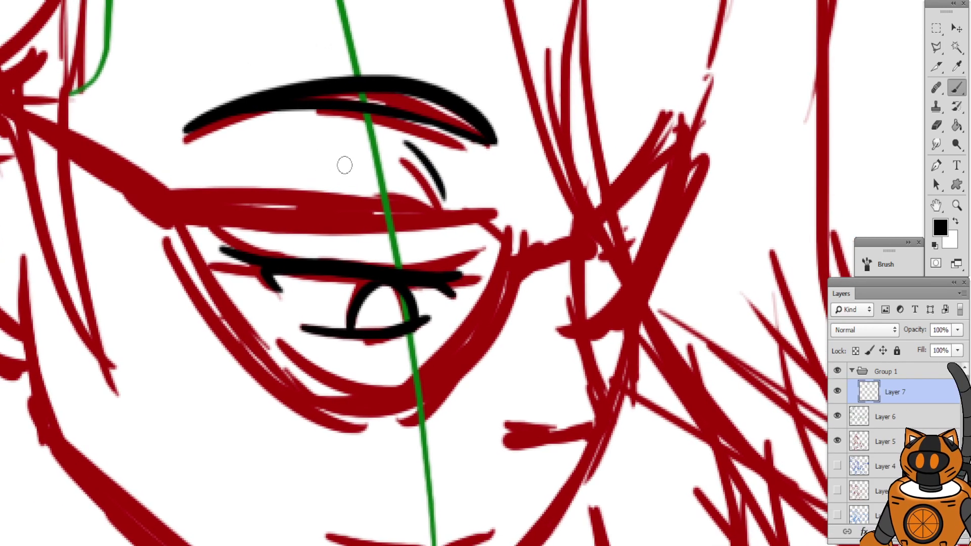
pyautogui.moveTo(205, 261); pyautogui.dragTo(182, 269)
pyautogui.hotkey('ctrl', 'z')
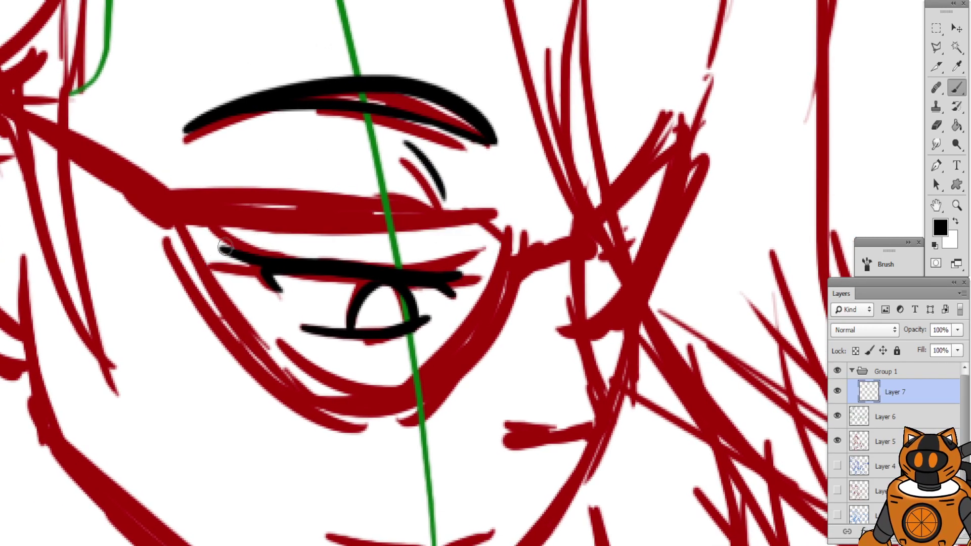
pyautogui.moveTo(444, 227); pyautogui.dragTo(456, 221)
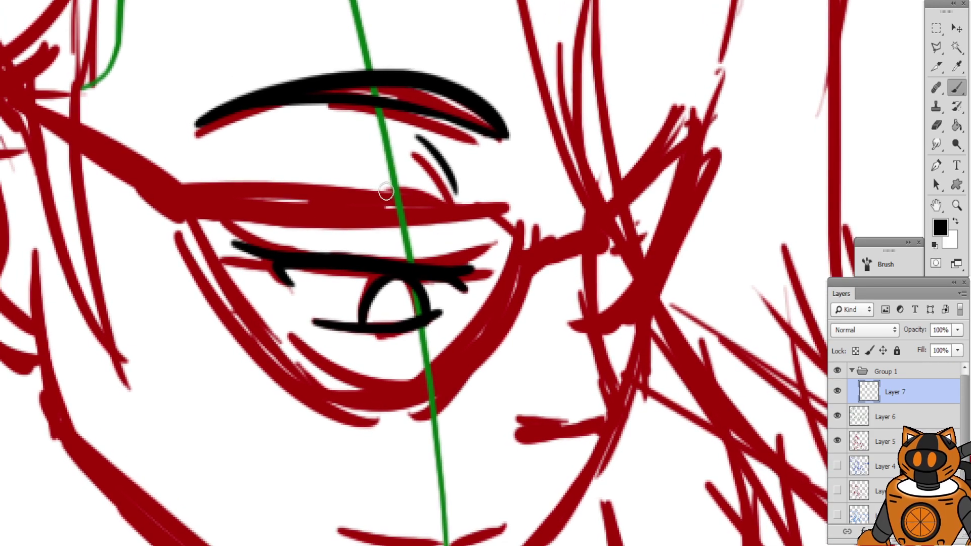
# Ink the rounded top and back edge of the ear in black, redoing the curve until it fits the sketch
pyautogui.moveTo(395, 189)
pyautogui.mouseDown()
pyautogui.moveTo(427, 234)
pyautogui.moveTo(460, 243)
pyautogui.mouseUp()
pyautogui.moveTo(189, 98)
pyautogui.mouseDown()
pyautogui.moveTo(416, 201)
pyautogui.moveTo(471, 172)
pyautogui.mouseUp()
pyautogui.hotkey('ctrl', '-')
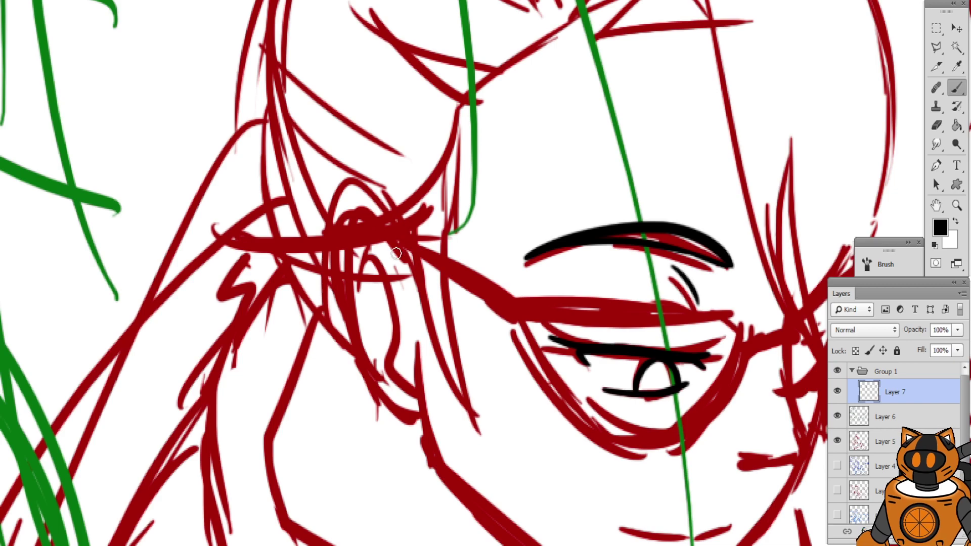
pyautogui.moveTo(396, 253); pyautogui.dragTo(324, 352)
pyautogui.hotkey('ctrl', 'z')
pyautogui.moveTo(407, 253)
pyautogui.mouseDown()
pyautogui.moveTo(348, 177)
pyautogui.moveTo(332, 354)
pyautogui.mouseUp()
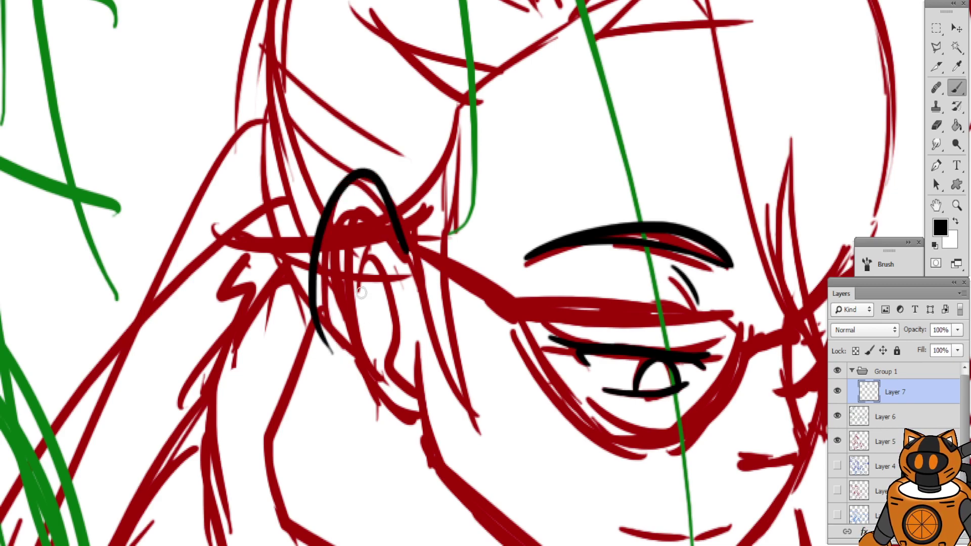
pyautogui.hotkey('ctrl', 'z')
pyautogui.moveTo(399, 242); pyautogui.dragTo(324, 349)
pyautogui.hotkey('ctrl', 'z')
pyautogui.moveTo(407, 249)
pyautogui.mouseDown()
pyautogui.moveTo(328, 216)
pyautogui.moveTo(343, 355)
pyautogui.mouseUp()
# Extend the ear outline down the back edge and around the earlobe to the jaw
pyautogui.scroll(-2, 349, 349)
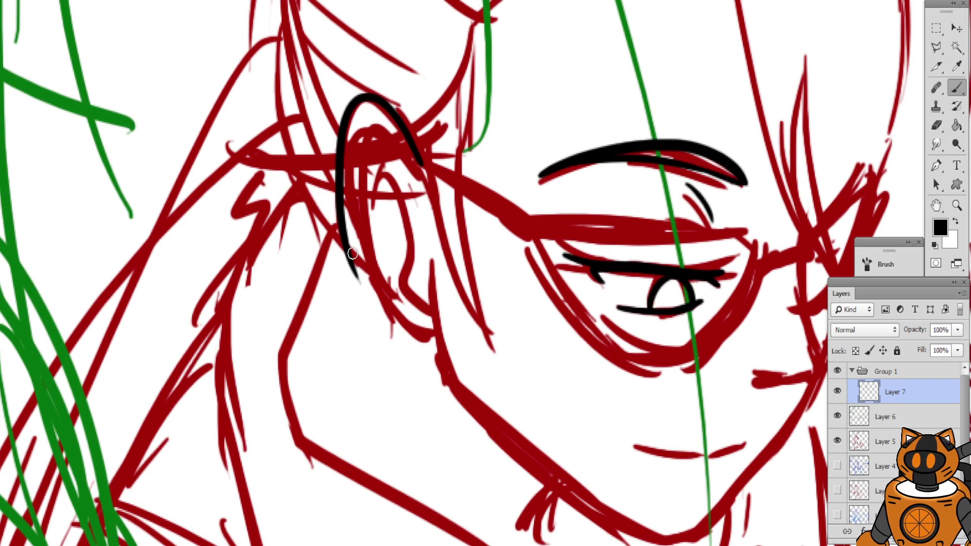
pyautogui.moveTo(352, 254); pyautogui.dragTo(380, 326)
pyautogui.hotkey('ctrl', 'z')
pyautogui.moveTo(348, 258)
pyautogui.mouseDown()
pyautogui.moveTo(386, 325)
pyautogui.moveTo(425, 347)
pyautogui.moveTo(440, 341)
pyautogui.mouseUp()
pyautogui.hotkey('ctrl', 'z')
# Ink the short line in front of the ear, running down past the earlobe to the corner of the jaw
pyautogui.moveTo(426, 224); pyautogui.dragTo(303, 162)
pyautogui.moveTo(312, 199); pyautogui.dragTo(334, 364)
pyautogui.hotkey('ctrl', 'z')
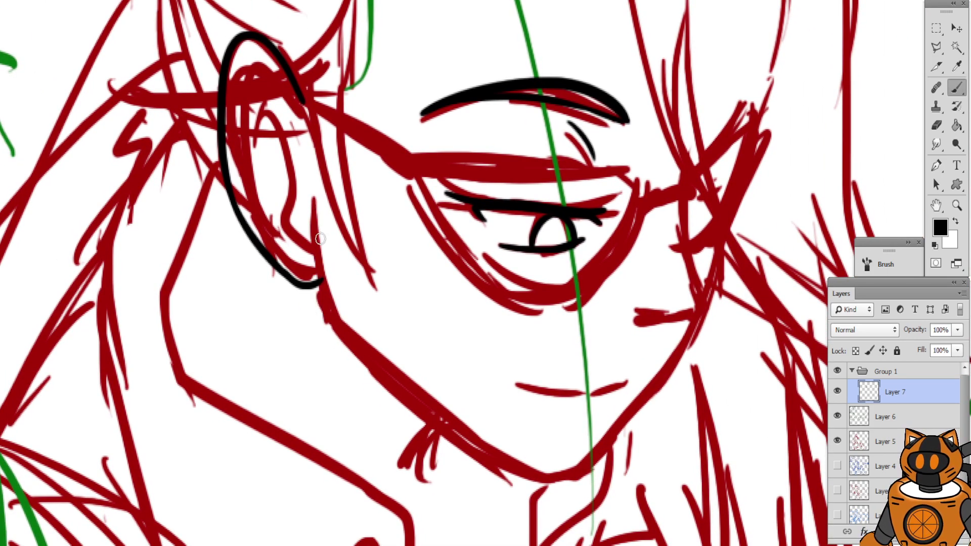
pyautogui.moveTo(311, 202)
pyautogui.mouseDown()
pyautogui.moveTo(354, 337)
pyautogui.moveTo(334, 314)
pyautogui.mouseUp()
pyautogui.hotkey('ctrl', 'z')
pyautogui.hotkey('ctrl', 'z')
pyautogui.moveTo(312, 200)
pyautogui.mouseDown()
pyautogui.moveTo(330, 316)
pyautogui.moveTo(495, 410)
pyautogui.mouseUp()
pyautogui.hotkey('ctrl', 'z')
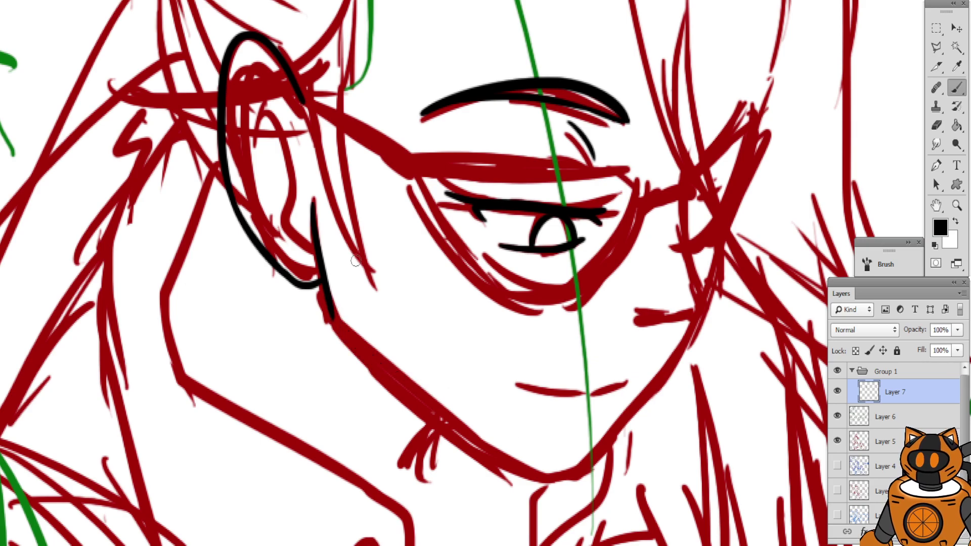
# Try to ink the long jawline from below the earlobe toward the chin
pyautogui.hotkey('ctrl', '+')
pyautogui.moveTo(344, 311)
pyautogui.mouseDown()
pyautogui.moveTo(327, 169)
pyautogui.moveTo(320, 176)
pyautogui.mouseUp()
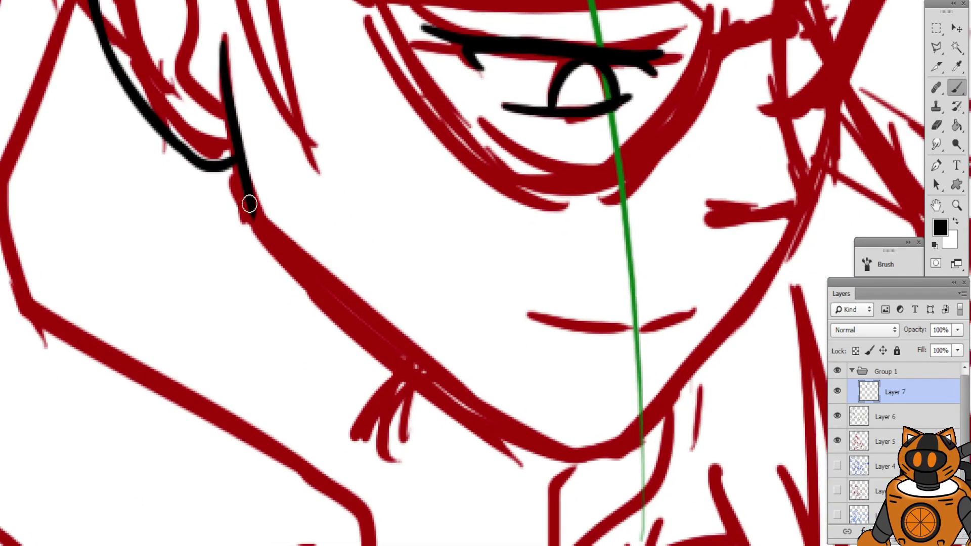
pyautogui.moveTo(246, 187)
pyautogui.mouseDown()
pyautogui.moveTo(383, 329)
pyautogui.moveTo(483, 407)
pyautogui.mouseUp()
pyautogui.hotkey('ctrl', 'z')
pyautogui.moveTo(253, 192); pyautogui.dragTo(470, 425)
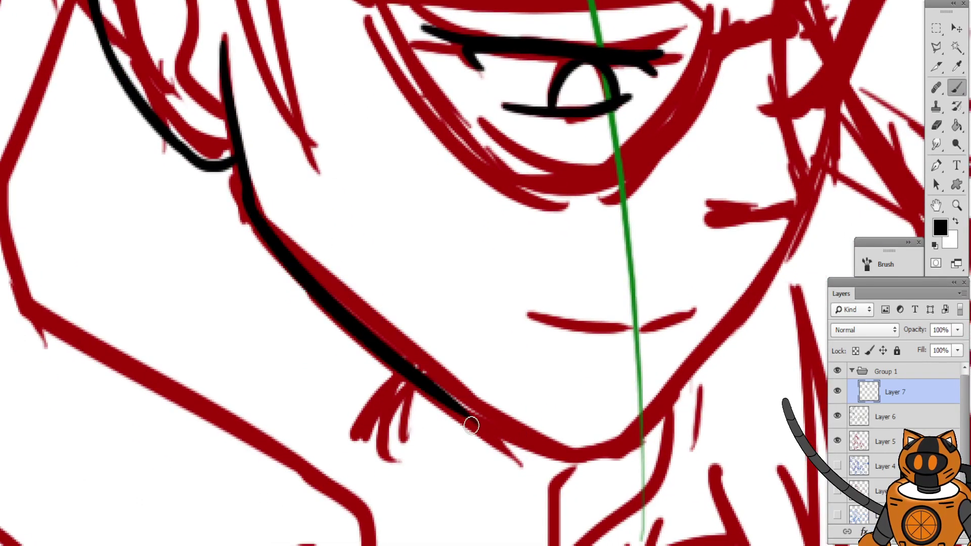
pyautogui.hotkey('ctrl', 'z')
pyautogui.moveTo(248, 205); pyautogui.dragTo(557, 445)
pyautogui.hotkey('ctrl', 'z')
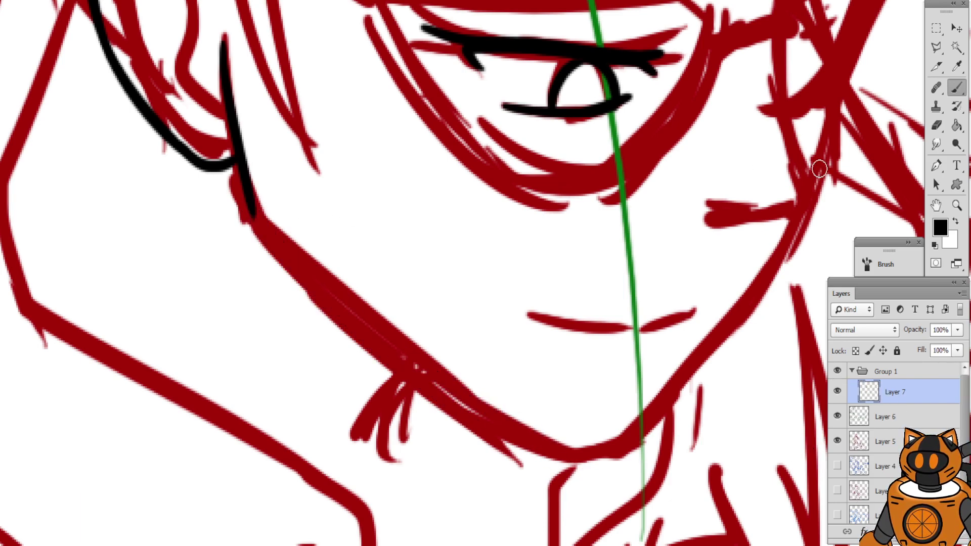
# Trim the end of the line in front of the ear and ink the jawline from there to the chin
pyautogui.click(937, 125)
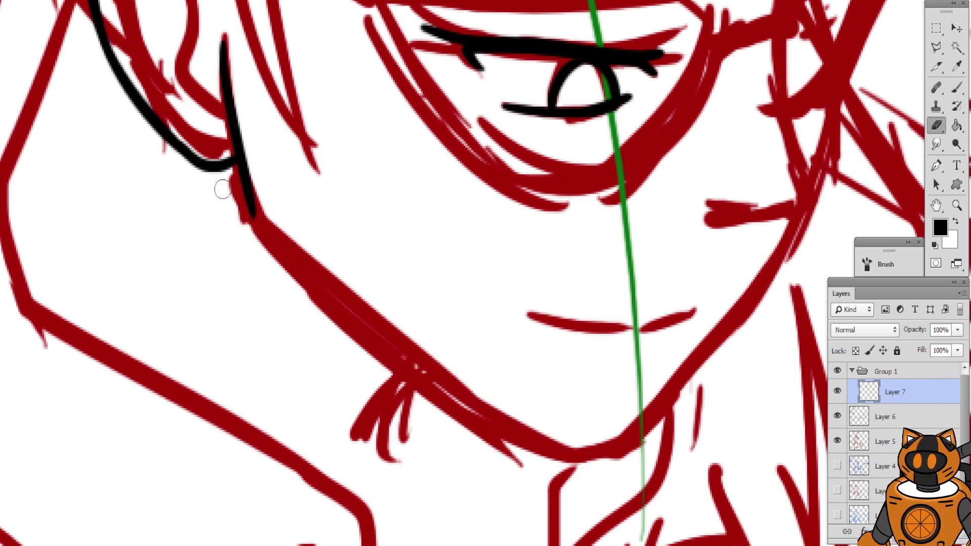
pyautogui.click(957, 87)
pyautogui.moveTo(242, 192); pyautogui.dragTo(445, 387)
pyautogui.hotkey('ctrl', 'z')
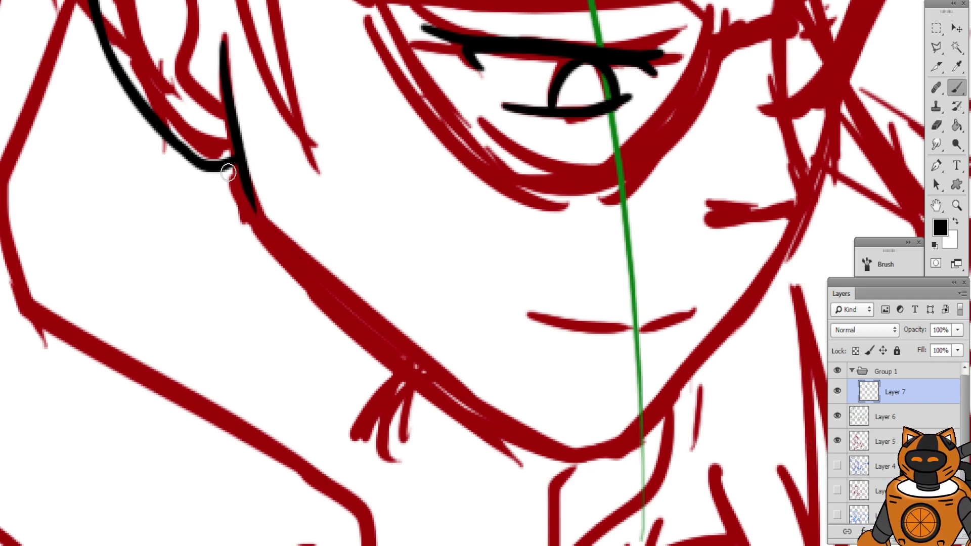
pyautogui.moveTo(247, 192); pyautogui.dragTo(492, 418)
pyautogui.moveTo(384, 292); pyautogui.dragTo(273, 277)
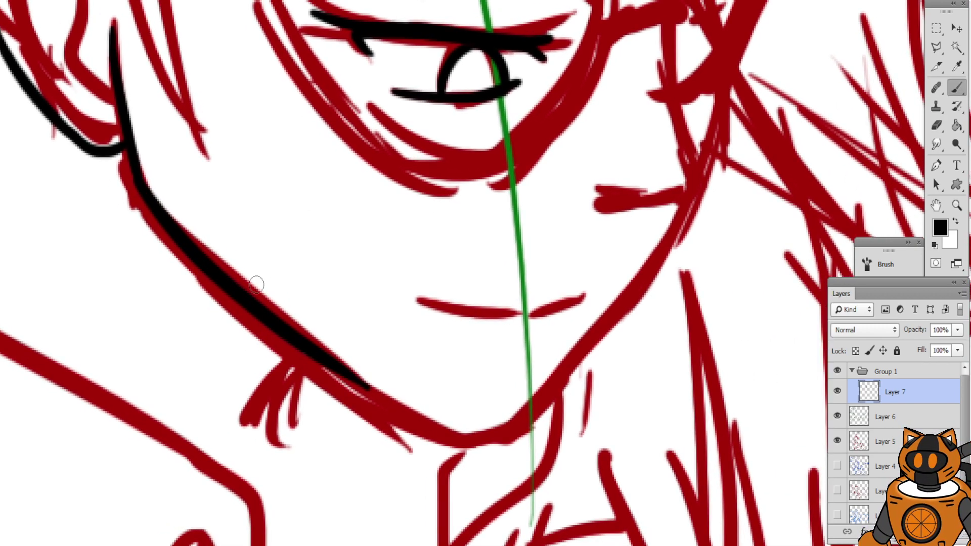
pyautogui.moveTo(345, 367); pyautogui.dragTo(449, 430)
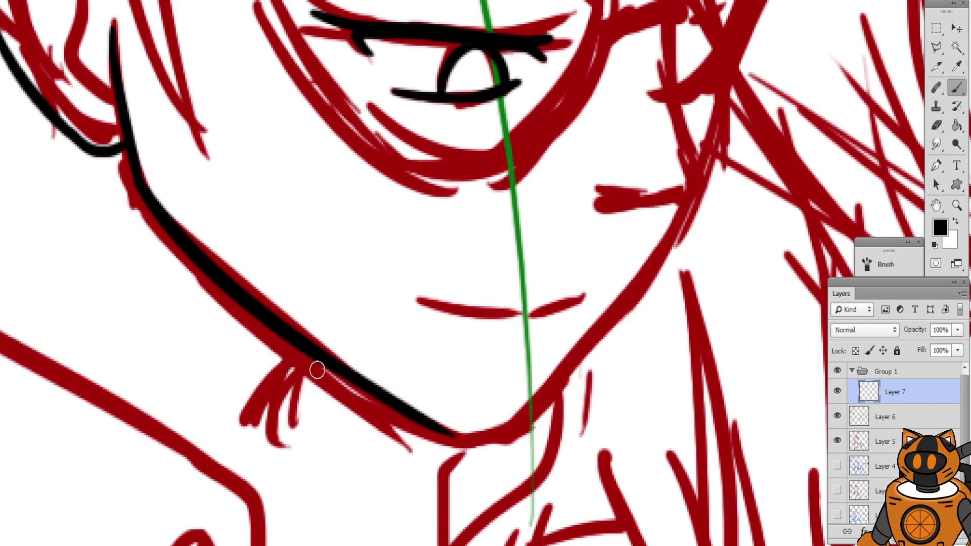
# Ink the profile line from the brow down the bridge of the nose, redoing the stroke
pyautogui.moveTo(317, 264); pyautogui.dragTo(151, 331)
pyautogui.moveTo(367, 127)
pyautogui.mouseDown()
pyautogui.moveTo(344, 277)
pyautogui.moveTo(344, 269)
pyautogui.mouseUp()
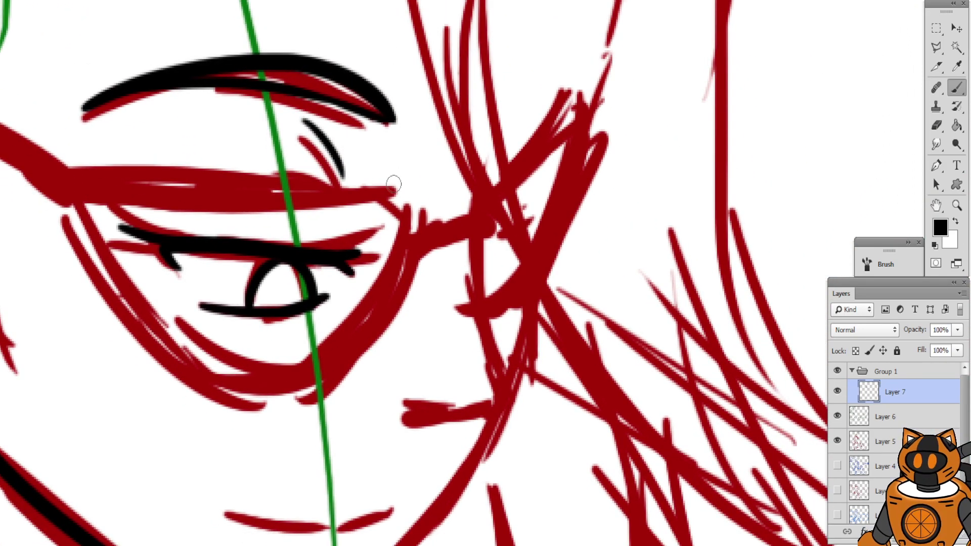
pyautogui.moveTo(485, 154); pyautogui.dragTo(473, 331)
pyautogui.moveTo(477, 384); pyautogui.dragTo(475, 388)
pyautogui.hotkey('ctrl', 'z')
pyautogui.moveTo(482, 137); pyautogui.dragTo(497, 377)
pyautogui.moveTo(483, 325); pyautogui.dragTo(500, 404)
pyautogui.hotkey('ctrl', 'z')
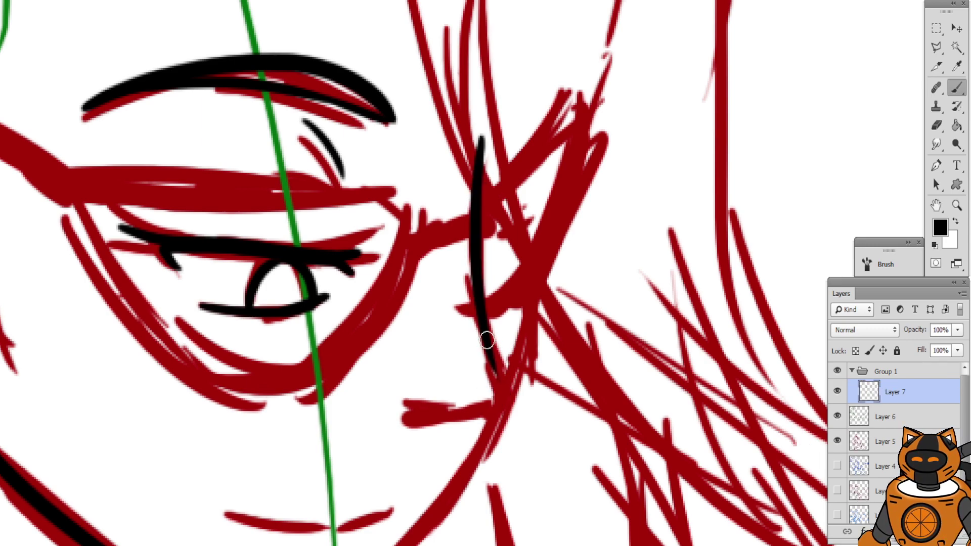
# Extend the nose bridge line to the tip of the nose and ink the short underside of the nose
pyautogui.moveTo(485, 338)
pyautogui.mouseDown()
pyautogui.moveTo(505, 395)
pyautogui.moveTo(498, 368)
pyautogui.moveTo(505, 385)
pyautogui.moveTo(501, 409)
pyautogui.moveTo(432, 404)
pyautogui.mouseUp()
pyautogui.hotkey('ctrl', 'alt', 'z')
pyautogui.hotkey('ctrl', 'alt', 'z')
pyautogui.hotkey('ctrl', 'alt', 'z')
pyautogui.moveTo(486, 317)
pyautogui.mouseDown()
pyautogui.moveTo(498, 411)
pyautogui.moveTo(504, 402)
pyautogui.mouseUp()
pyautogui.hotkey('ctrl', 'z')
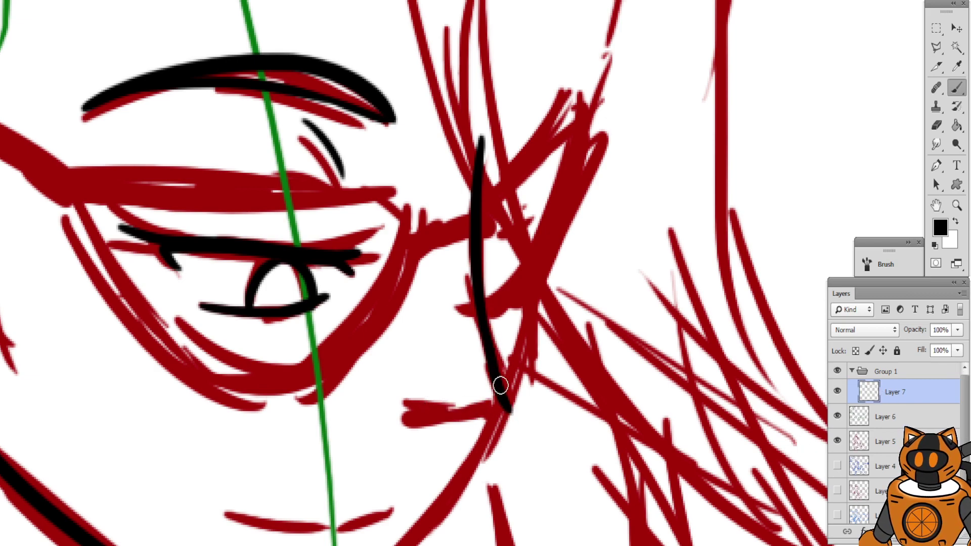
pyautogui.hotkey('ctrl', 'z')
pyautogui.moveTo(479, 317)
pyautogui.mouseDown()
pyautogui.moveTo(500, 394)
pyautogui.moveTo(427, 413)
pyautogui.mouseUp()
pyautogui.hotkey('ctrl', 'z')
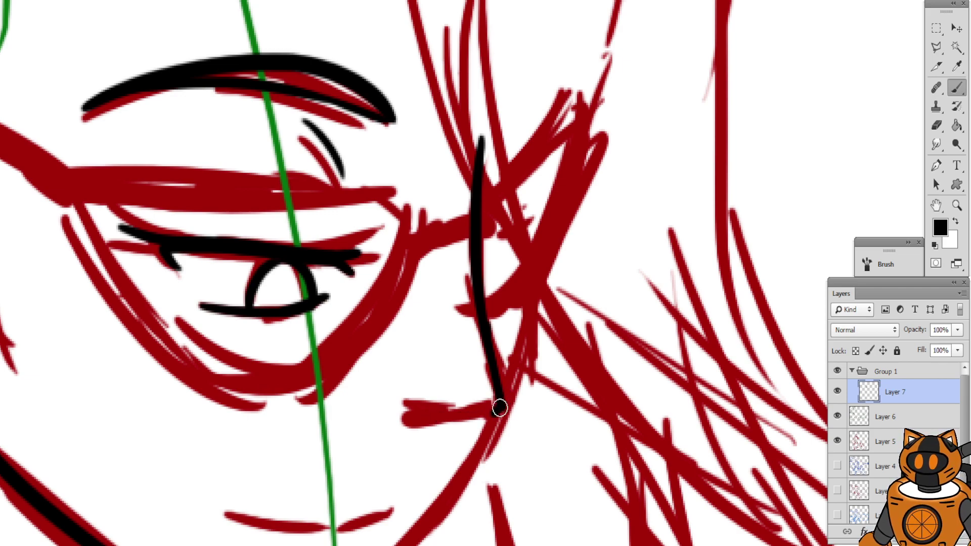
pyautogui.moveTo(500, 408)
pyautogui.mouseDown()
pyautogui.moveTo(433, 420)
pyautogui.moveTo(417, 393)
pyautogui.mouseUp()
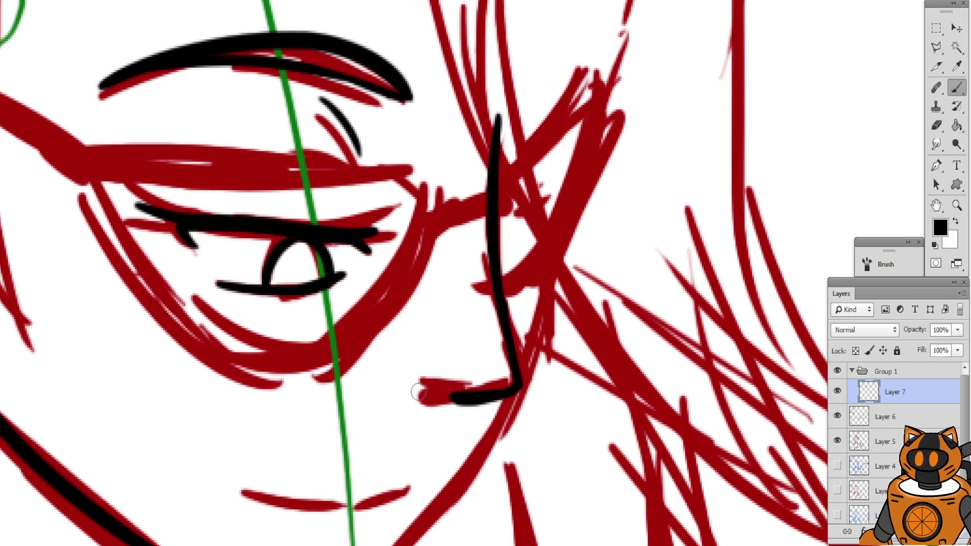
# Ink the mouth as a gently curved line over the red sketch, with a small gap near the green guideline
pyautogui.moveTo(342, 314); pyautogui.dragTo(365, 231)
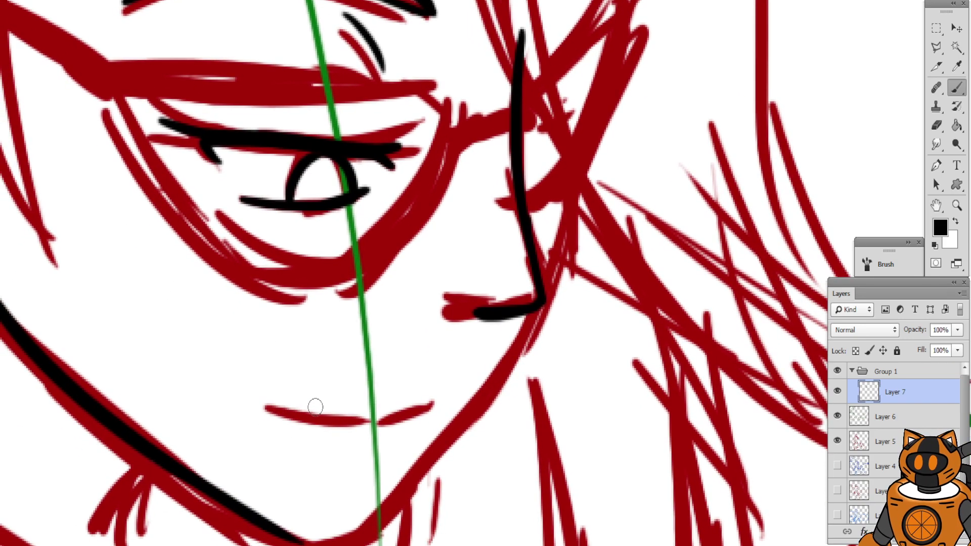
pyautogui.moveTo(264, 412)
pyautogui.mouseDown()
pyautogui.moveTo(375, 433)
pyautogui.moveTo(387, 420)
pyautogui.mouseUp()
pyautogui.hotkey('ctrl', 'z')
pyautogui.hotkey('ctrl', 'z')
pyautogui.moveTo(258, 393)
pyautogui.mouseDown()
pyautogui.moveTo(370, 419)
pyautogui.moveTo(435, 407)
pyautogui.mouseUp()
# Ink the far contour of the face from beside the glasses down past the nose tip toward the chin
pyautogui.moveTo(403, 71); pyautogui.dragTo(286, 291)
pyautogui.moveTo(450, 292); pyautogui.dragTo(464, 225)
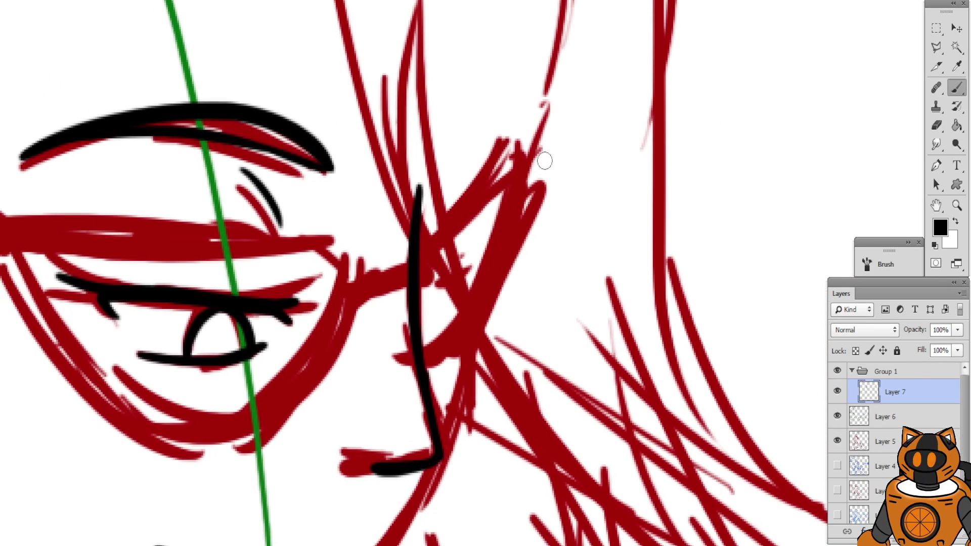
pyautogui.moveTo(544, 159); pyautogui.dragTo(453, 387)
pyautogui.hotkey('ctrl', 'z')
pyautogui.moveTo(532, 169)
pyautogui.mouseDown()
pyautogui.moveTo(469, 368)
pyautogui.moveTo(496, 248)
pyautogui.mouseUp()
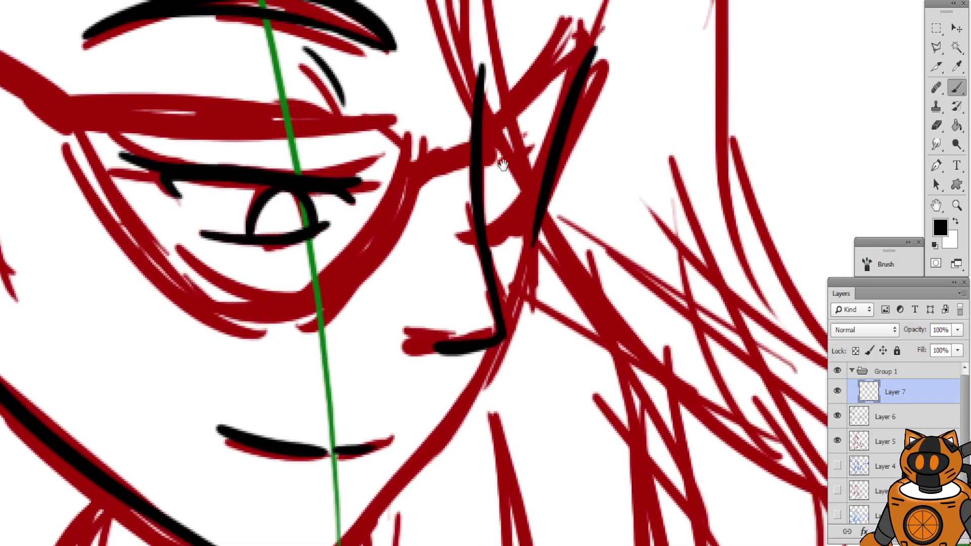
pyautogui.moveTo(547, 202); pyautogui.dragTo(448, 419)
pyautogui.moveTo(424, 305); pyautogui.dragTo(525, 176)
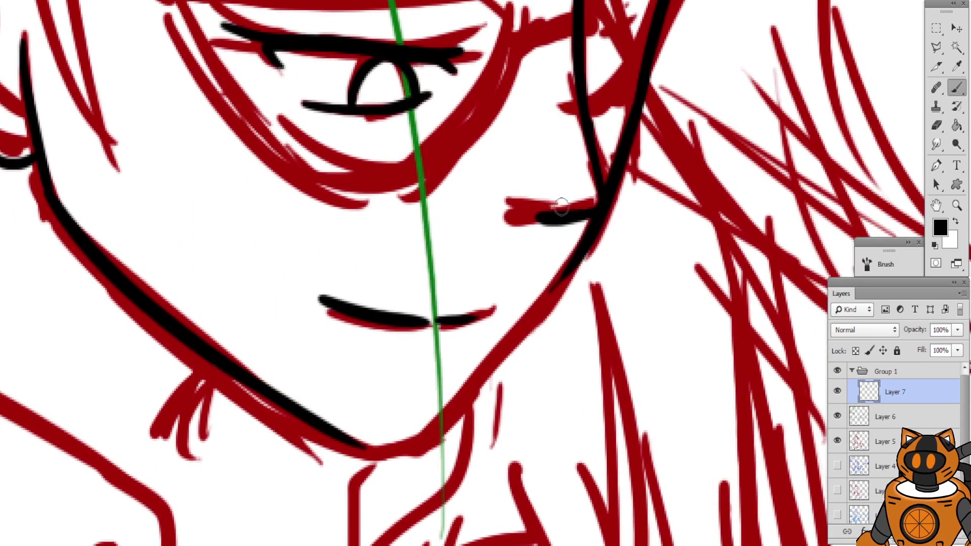
# Ink the far jawline from below the nose tip down to the chin, redoing the stroke to follow the red sketch
pyautogui.moveTo(591, 258); pyautogui.dragTo(405, 422)
pyautogui.hotkey('ctrl', 'z')
pyautogui.moveTo(581, 255); pyautogui.dragTo(396, 444)
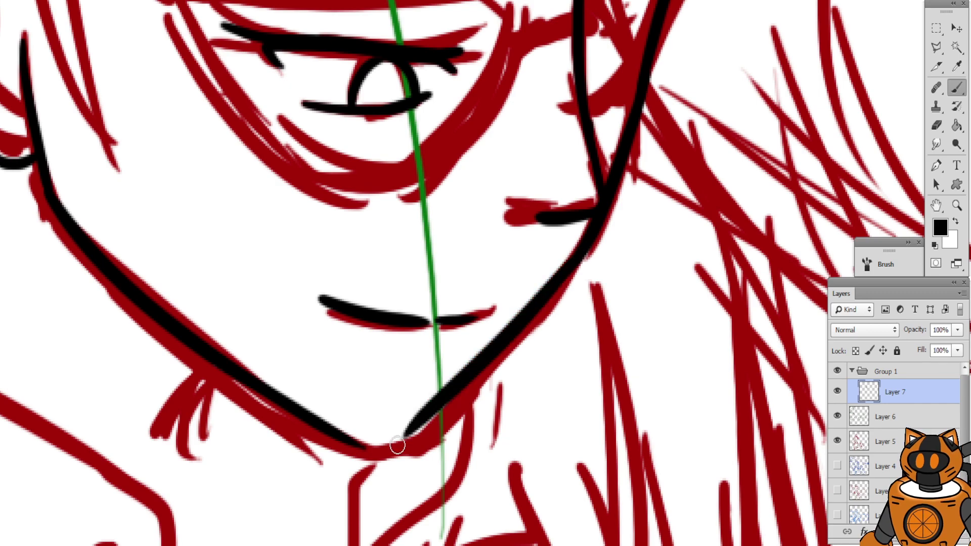
pyautogui.hotkey('ctrl', 'z')
pyautogui.moveTo(581, 257); pyautogui.dragTo(388, 462)
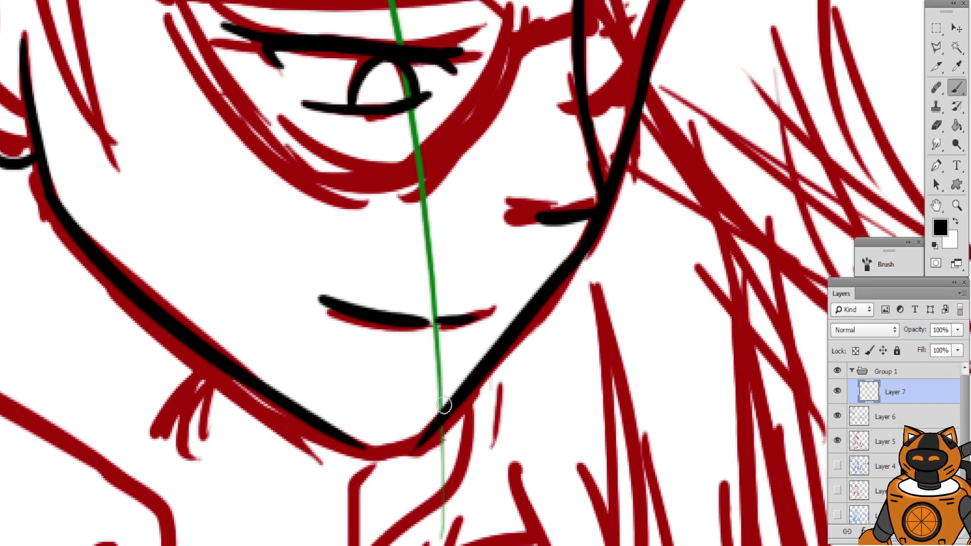
pyautogui.hotkey('ctrl', 'z')
pyautogui.moveTo(584, 250)
pyautogui.mouseDown()
pyautogui.moveTo(393, 447)
pyautogui.moveTo(412, 433)
pyautogui.mouseUp()
# Ink the wavy inner contour of the ear from its upper fold down to the small hook above the lobe
pyautogui.press('space')
pyautogui.moveTo(296, 220)
pyautogui.mouseDown()
pyautogui.moveTo(326, 231)
pyautogui.moveTo(354, 357)
pyautogui.moveTo(434, 492)
pyautogui.mouseUp()
pyautogui.press('space')
pyautogui.moveTo(278, 127); pyautogui.dragTo(350, 175)
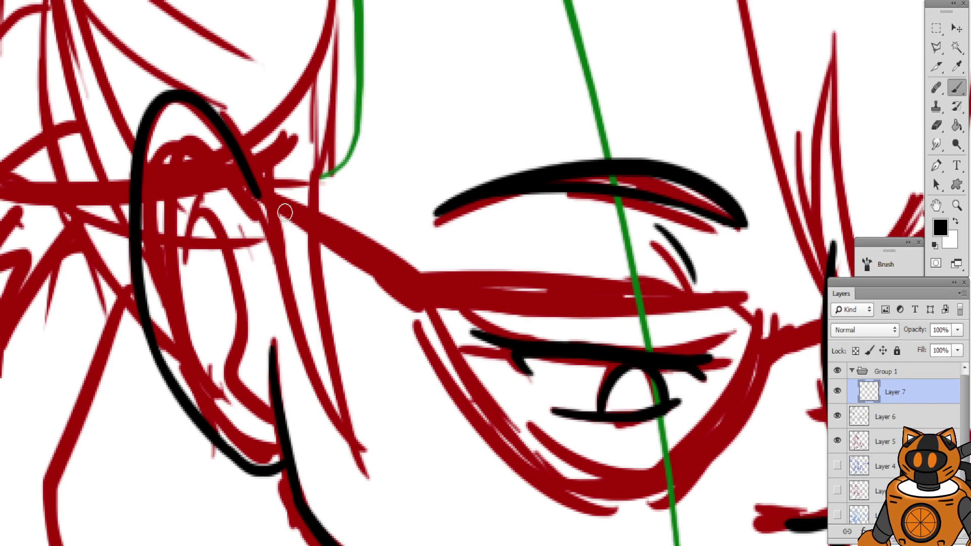
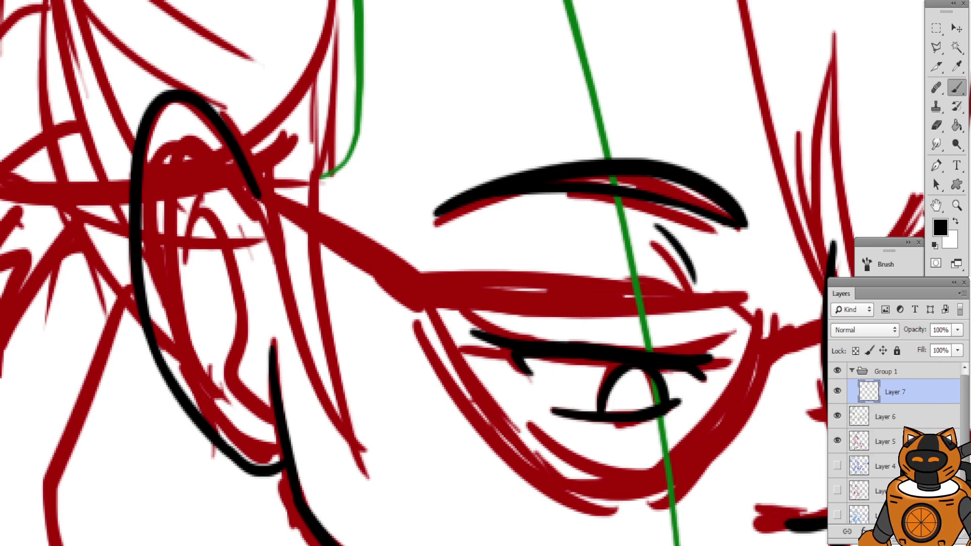
pyautogui.moveTo(253, 217)
pyautogui.mouseDown()
pyautogui.moveTo(321, 230)
pyautogui.moveTo(312, 229)
pyautogui.mouseUp()
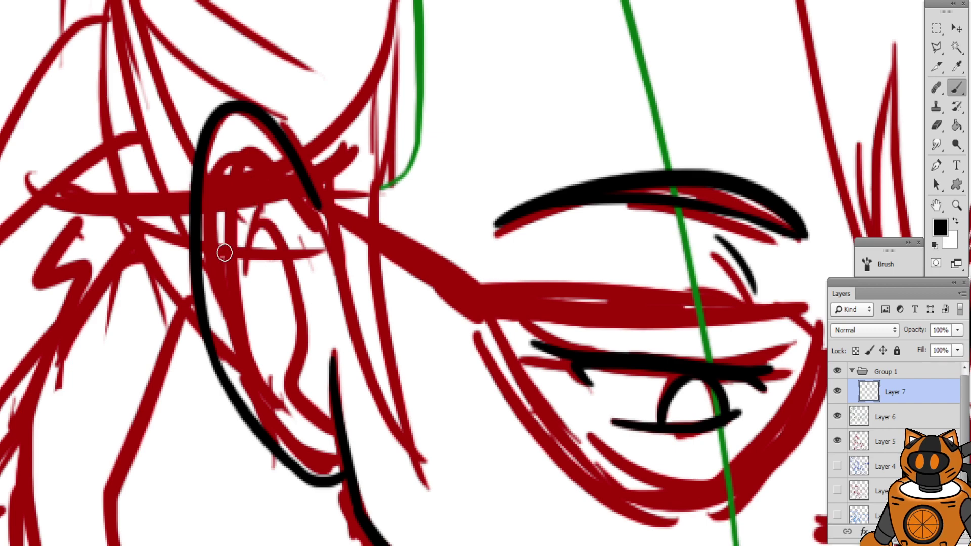
pyautogui.moveTo(225, 253)
pyautogui.mouseDown()
pyautogui.moveTo(267, 197)
pyautogui.moveTo(293, 282)
pyautogui.moveTo(277, 307)
pyautogui.moveTo(306, 377)
pyautogui.moveTo(304, 411)
pyautogui.moveTo(271, 391)
pyautogui.moveTo(282, 365)
pyautogui.mouseUp()
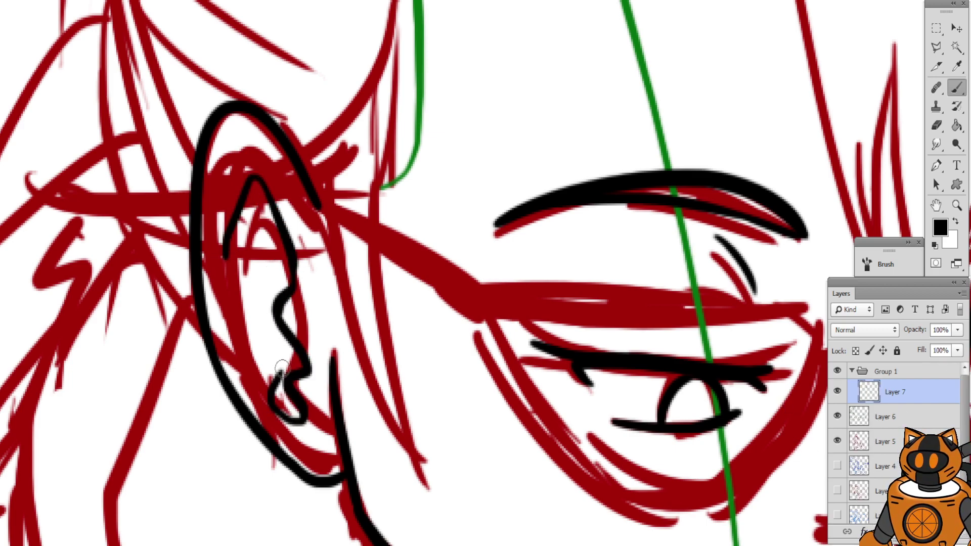
pyautogui.hotkey('ctrl', 'z')
pyautogui.moveTo(278, 310)
pyautogui.mouseDown()
pyautogui.moveTo(307, 385)
pyautogui.moveTo(297, 423)
pyautogui.moveTo(262, 382)
pyautogui.moveTo(273, 344)
pyautogui.mouseUp()
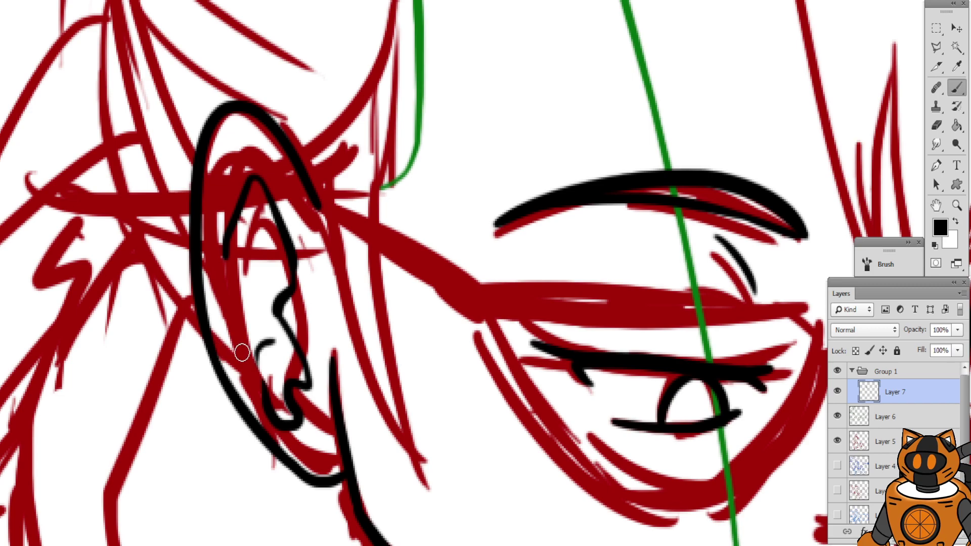
# Add short fold strokes inside the upper ear and two small round studs along its outer rim
pyautogui.moveTo(256, 288); pyautogui.dragTo(283, 256)
pyautogui.hotkey('ctrl', 'z')
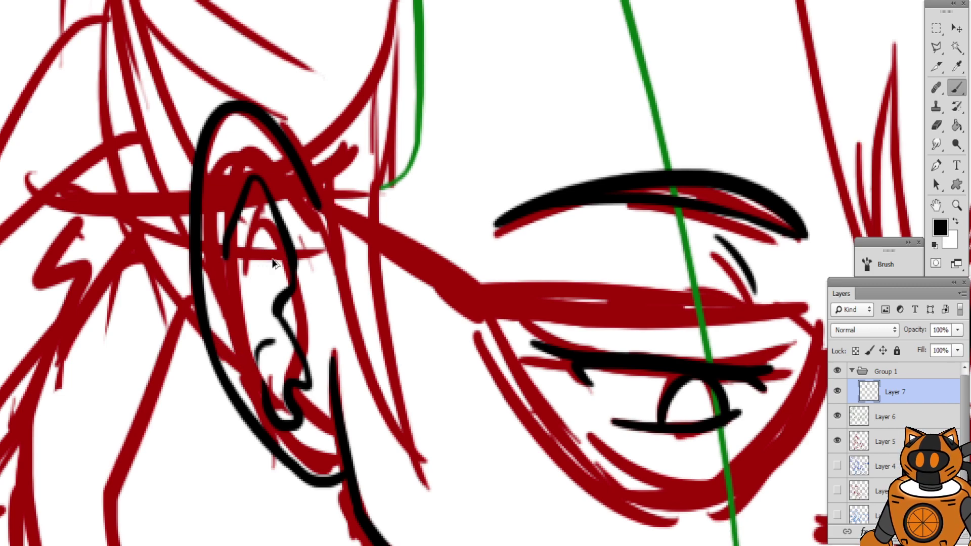
pyautogui.moveTo(256, 288)
pyautogui.mouseDown()
pyautogui.moveTo(290, 254)
pyautogui.moveTo(287, 208)
pyautogui.mouseUp()
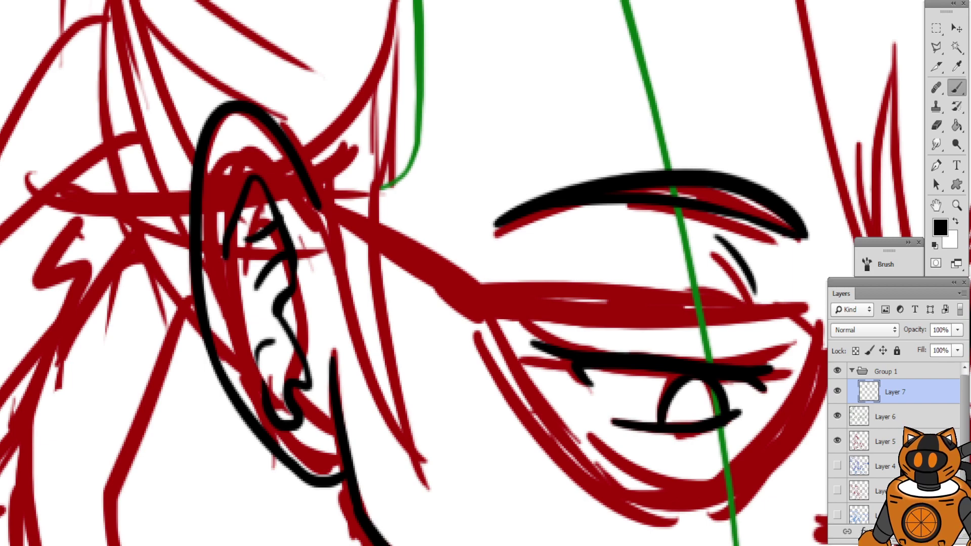
pyautogui.moveTo(236, 331); pyautogui.dragTo(238, 331)
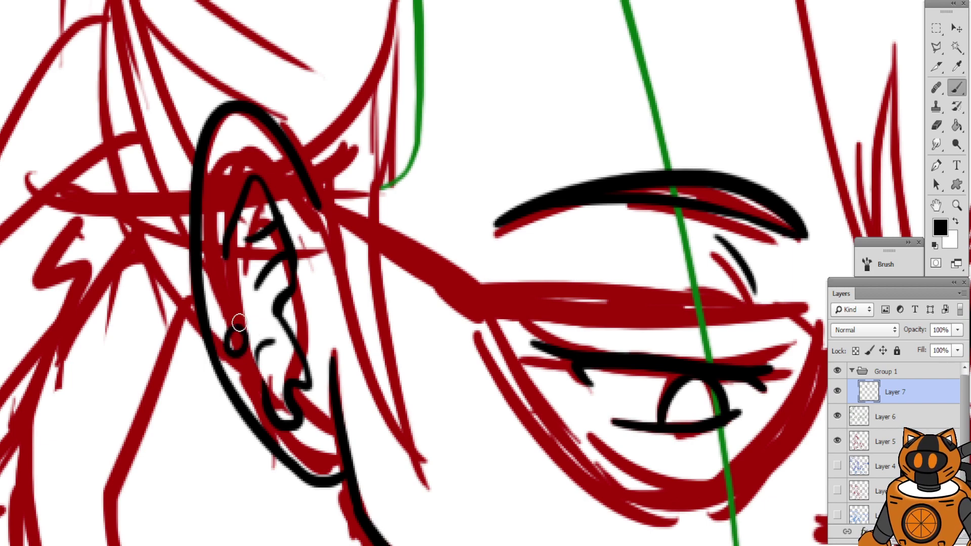
pyautogui.moveTo(225, 275); pyautogui.dragTo(227, 188)
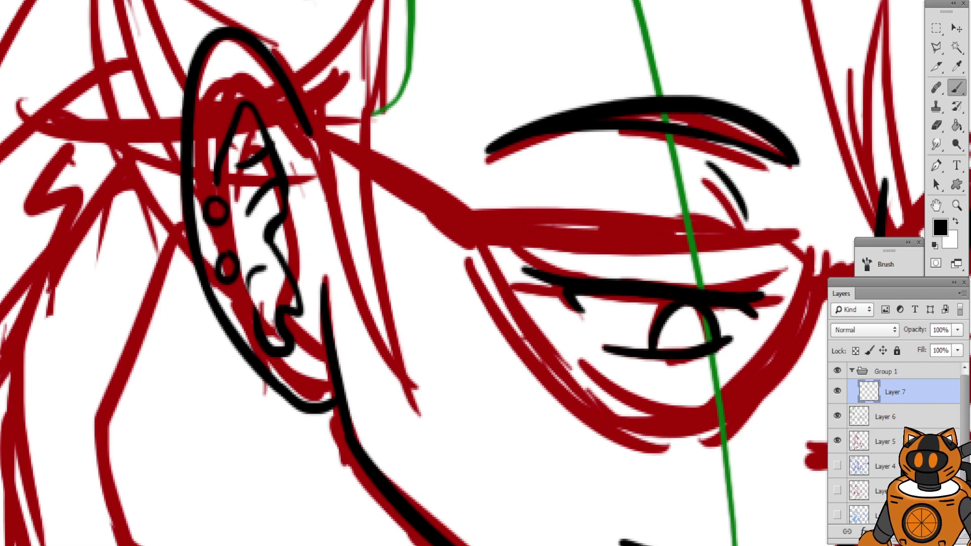
# Erase a small gap in the outline at the bottom of the earlobe
pyautogui.moveTo(436, 231); pyautogui.dragTo(534, 188)
pyautogui.moveTo(459, 204); pyautogui.dragTo(492, 145)
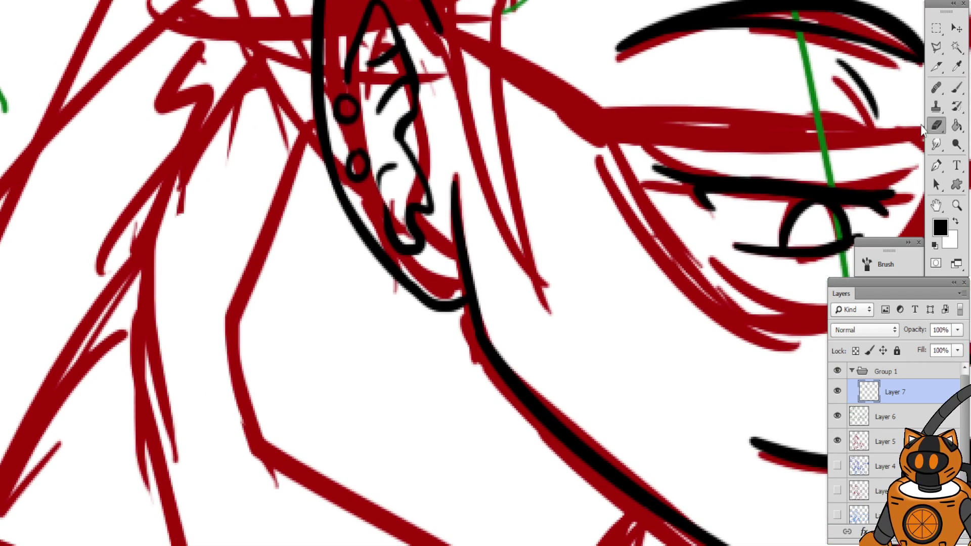
pyautogui.click(444, 305)
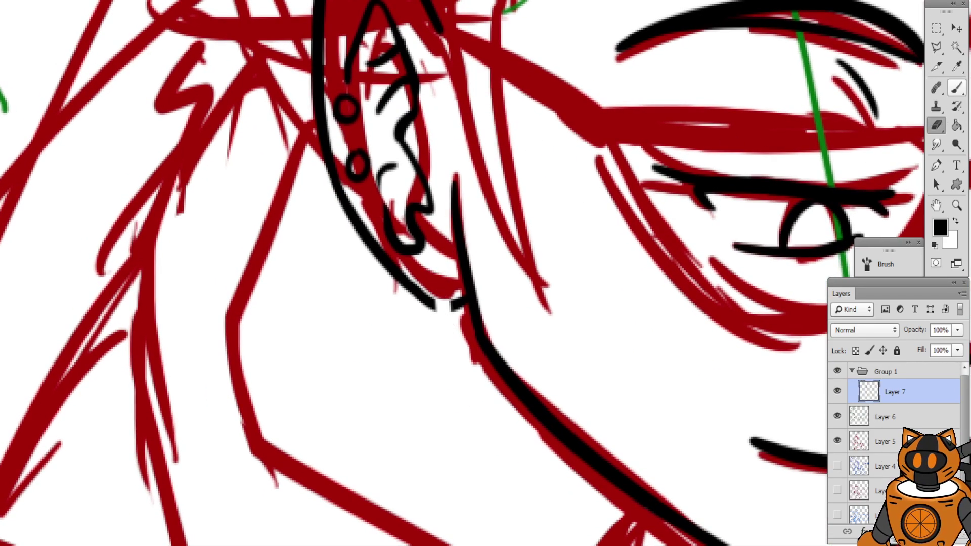
# Ink a narrow earring hanging through the gap in the earlobe, reworking its sides and closing its rounded lower end
pyautogui.press('b')
pyautogui.moveTo(432, 264)
pyautogui.mouseDown()
pyautogui.moveTo(444, 259)
pyautogui.moveTo(451, 330)
pyautogui.mouseUp()
pyautogui.hotkey('ctrl', 'z')
pyautogui.moveTo(443, 257); pyautogui.dragTo(455, 342)
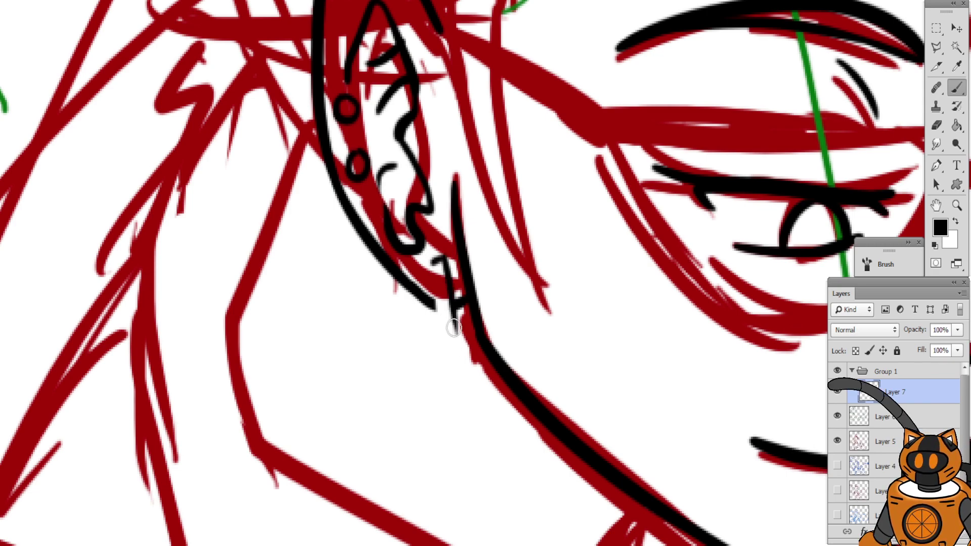
pyautogui.hotkey('ctrl', 'z')
pyautogui.moveTo(441, 256); pyautogui.dragTo(454, 352)
pyautogui.hotkey('ctrl', 'z')
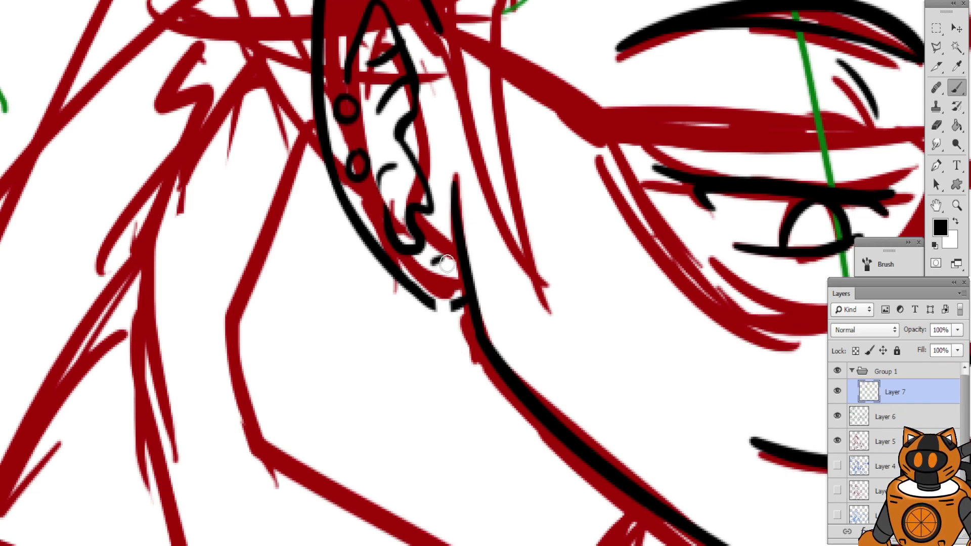
pyautogui.moveTo(436, 252); pyautogui.dragTo(459, 339)
pyautogui.moveTo(431, 261); pyautogui.dragTo(438, 329)
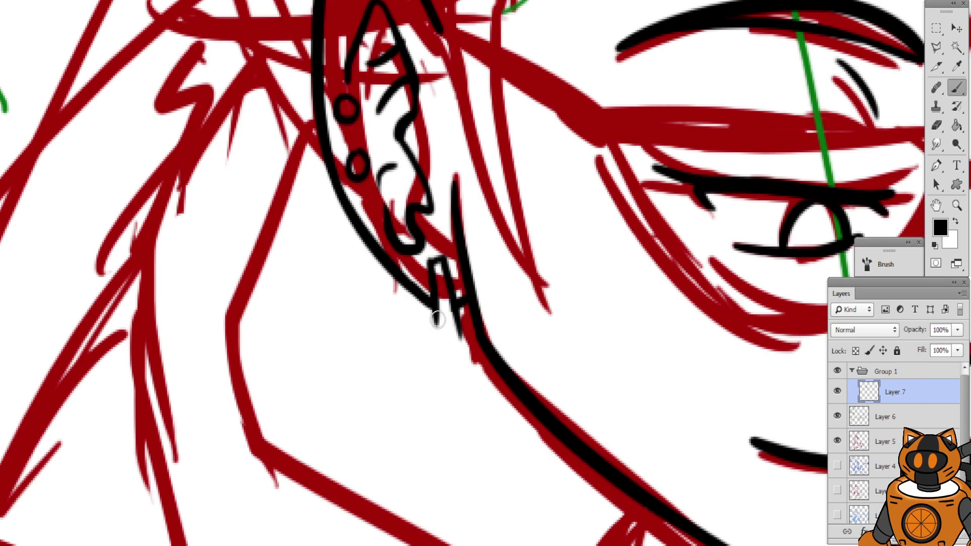
pyautogui.hotkey('ctrl', 'z')
pyautogui.moveTo(435, 260)
pyautogui.mouseDown()
pyautogui.moveTo(440, 329)
pyautogui.moveTo(455, 346)
pyautogui.mouseUp()
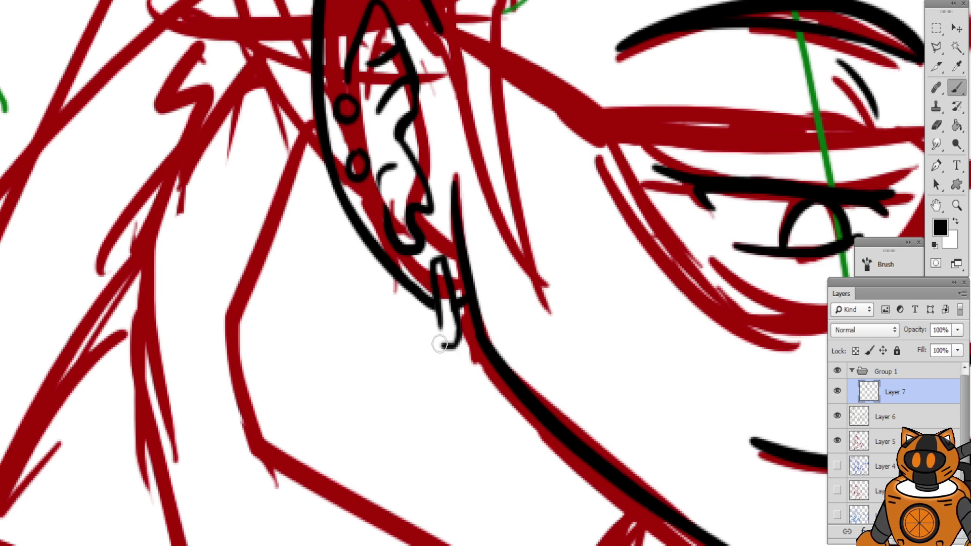
pyautogui.moveTo(457, 337)
pyautogui.mouseDown()
pyautogui.moveTo(448, 347)
pyautogui.moveTo(428, 338)
pyautogui.mouseUp()
pyautogui.moveTo(405, 284); pyautogui.dragTo(432, 343)
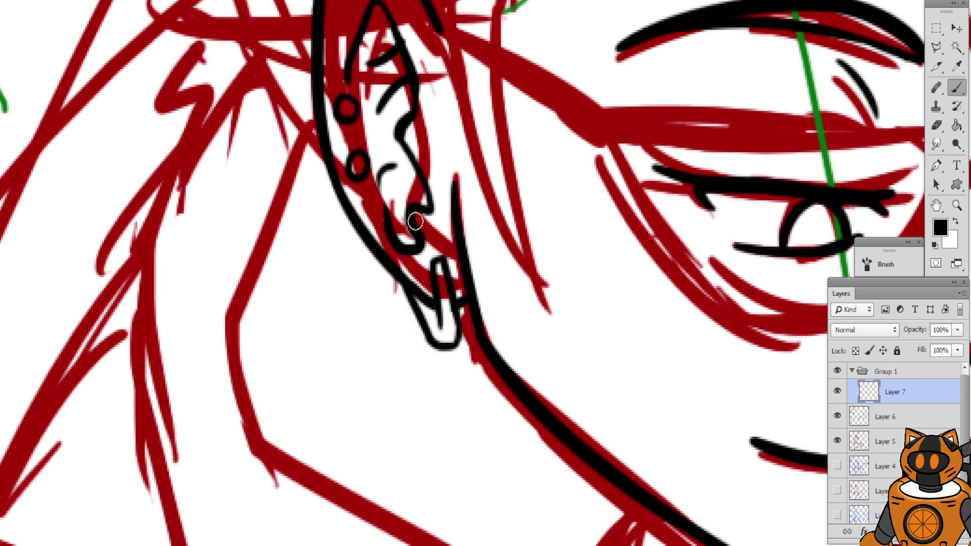
# Undo the trial hair stroke in front of the ear and create a new layer above Layer 7
pyautogui.hotkey('ctrl', '-')
pyautogui.moveTo(561, 141); pyautogui.dragTo(422, 202)
pyautogui.moveTo(300, 155); pyautogui.dragTo(346, 178)
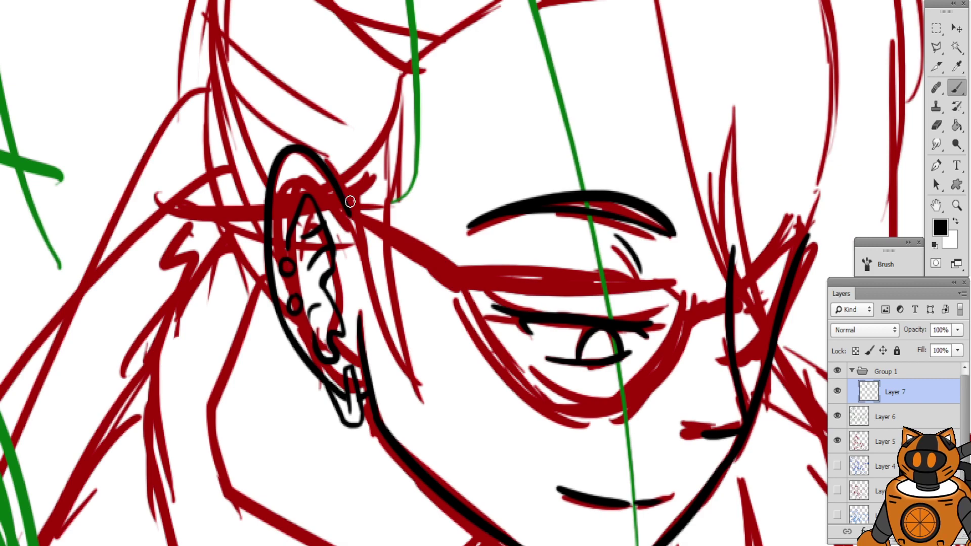
pyautogui.moveTo(348, 212); pyautogui.dragTo(416, 388)
pyautogui.hotkey('ctrl', 'z')
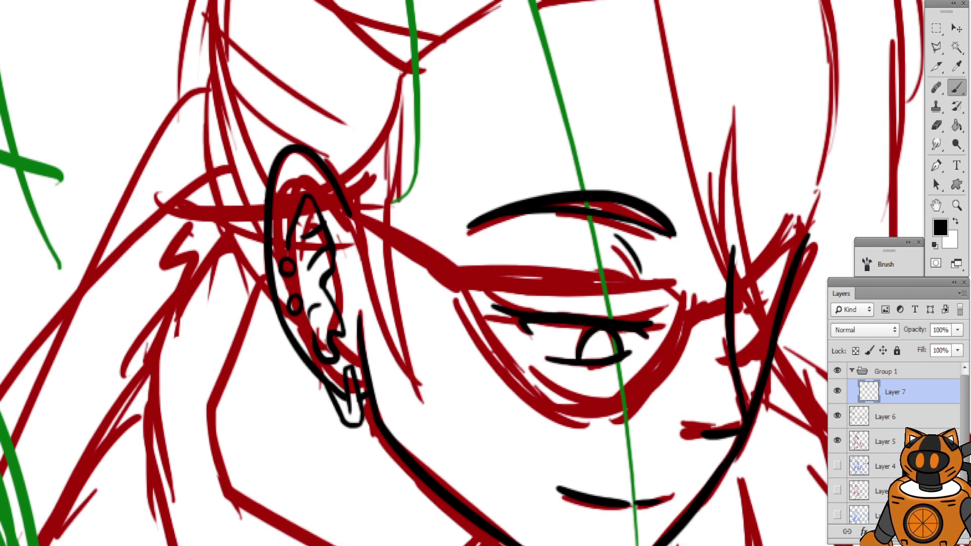
pyautogui.hotkey('ctrl', 'shift', 'alt', 'n')
# Ink both edges of the pointed hair lock hanging in front of the ear, redoing the strokes that miss the sketch
pyautogui.moveTo(349, 209); pyautogui.dragTo(407, 344)
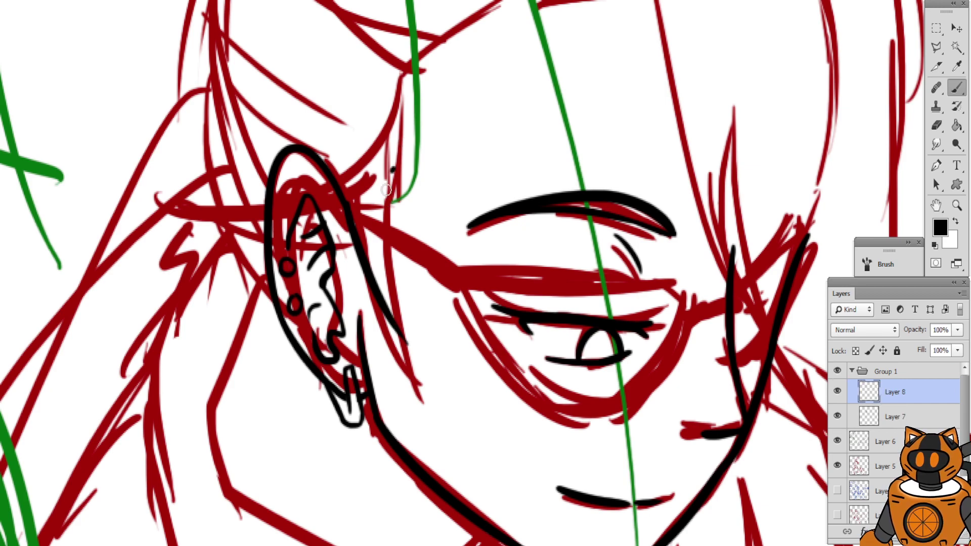
pyautogui.moveTo(386, 190)
pyautogui.mouseDown()
pyautogui.moveTo(402, 356)
pyautogui.moveTo(410, 152)
pyautogui.mouseUp()
pyautogui.hotkey('ctrl', 'z')
pyautogui.hotkey('ctrl', 'z')
pyautogui.moveTo(405, 342)
pyautogui.mouseDown()
pyautogui.moveTo(412, 120)
pyautogui.moveTo(393, 290)
pyautogui.moveTo(409, 360)
pyautogui.mouseUp()
pyautogui.hotkey('ctrl', 'z')
pyautogui.hotkey('ctrl', 'z')
pyautogui.moveTo(389, 162); pyautogui.dragTo(422, 383)
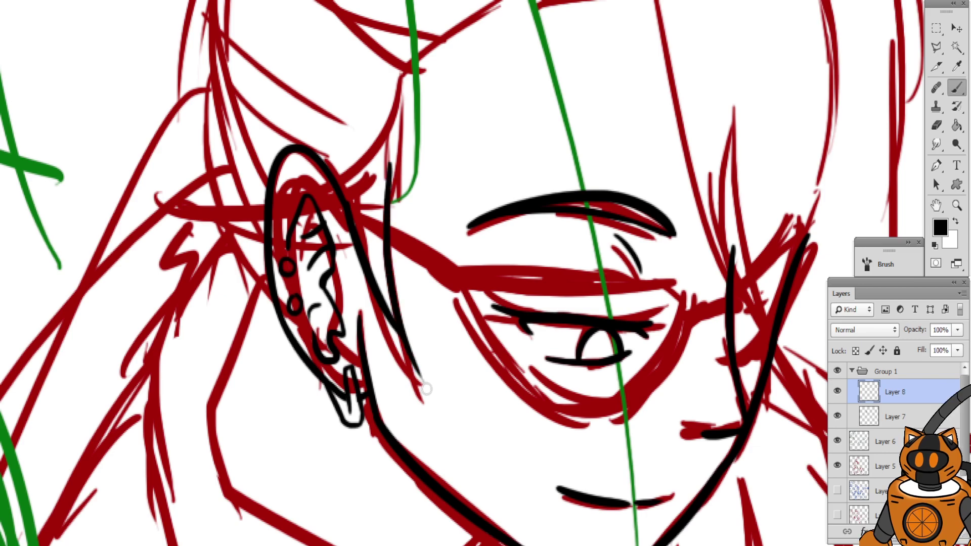
# Erase the overlapping line ends at the tip of the front hair lock to leave a clean point
pyautogui.moveTo(346, 167); pyautogui.dragTo(359, 243)
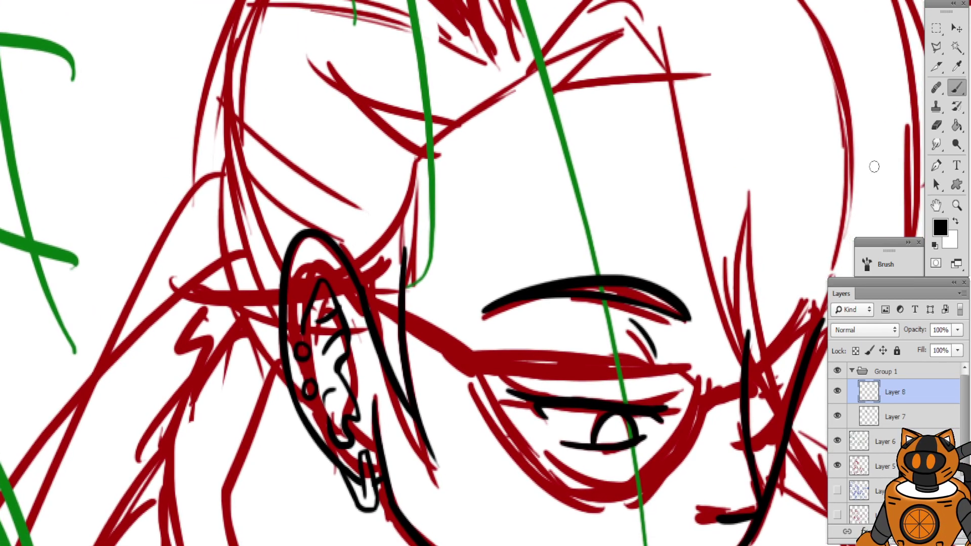
pyautogui.click(936, 125)
pyautogui.moveTo(394, 409); pyautogui.dragTo(442, 466)
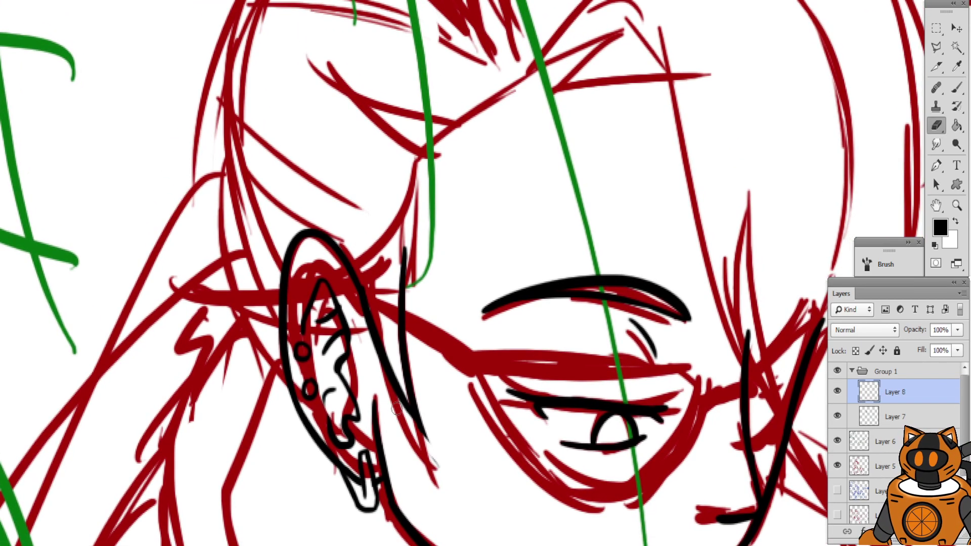
pyautogui.moveTo(403, 414); pyautogui.dragTo(456, 472)
pyautogui.click(956, 89)
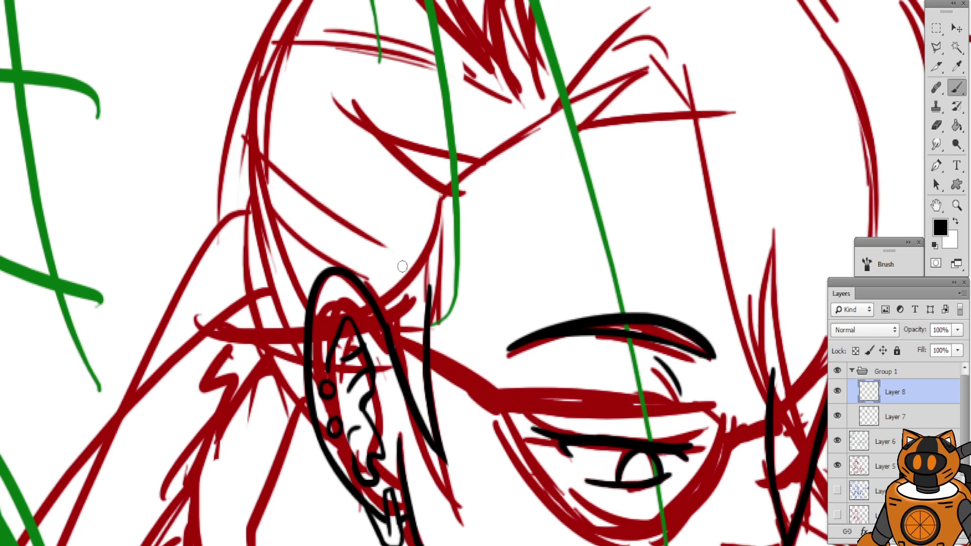
# Ink the crescent-shaped hair lock sweeping from the temple across the top of the ear to a point behind it
pyautogui.moveTo(435, 201)
pyautogui.mouseDown()
pyautogui.moveTo(191, 314)
pyautogui.moveTo(353, 366)
pyautogui.moveTo(374, 360)
pyautogui.mouseUp()
pyautogui.hotkey('ctrl', 'z')
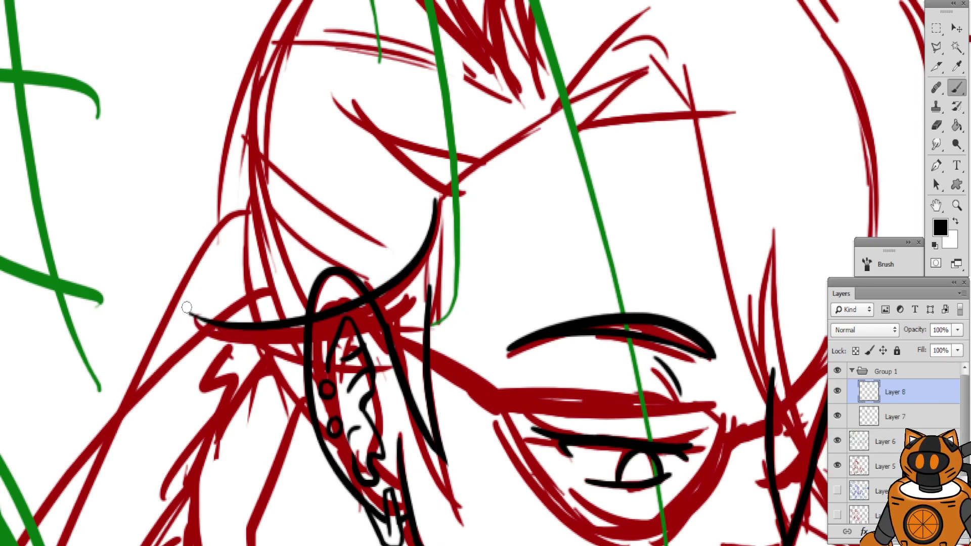
pyautogui.moveTo(187, 308); pyautogui.dragTo(396, 321)
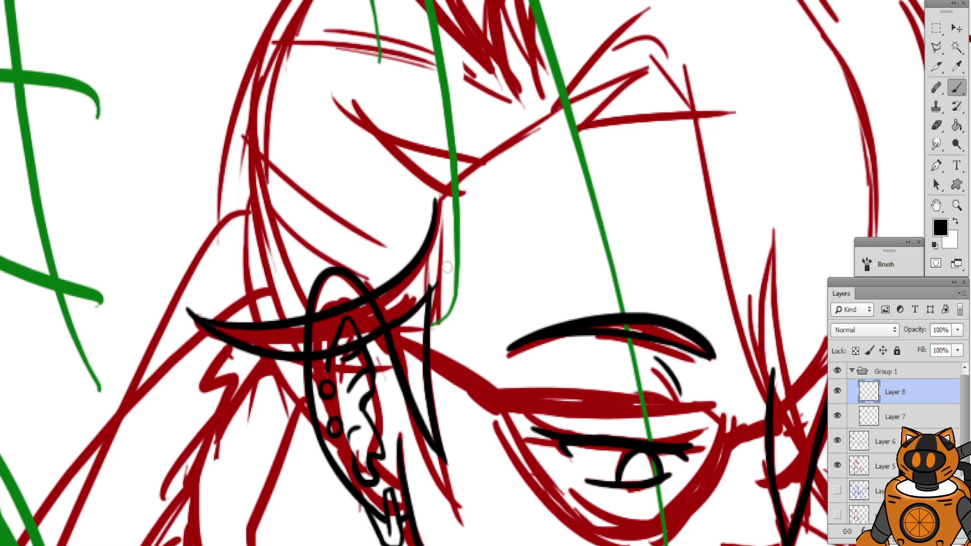
pyautogui.moveTo(434, 259); pyautogui.dragTo(375, 329)
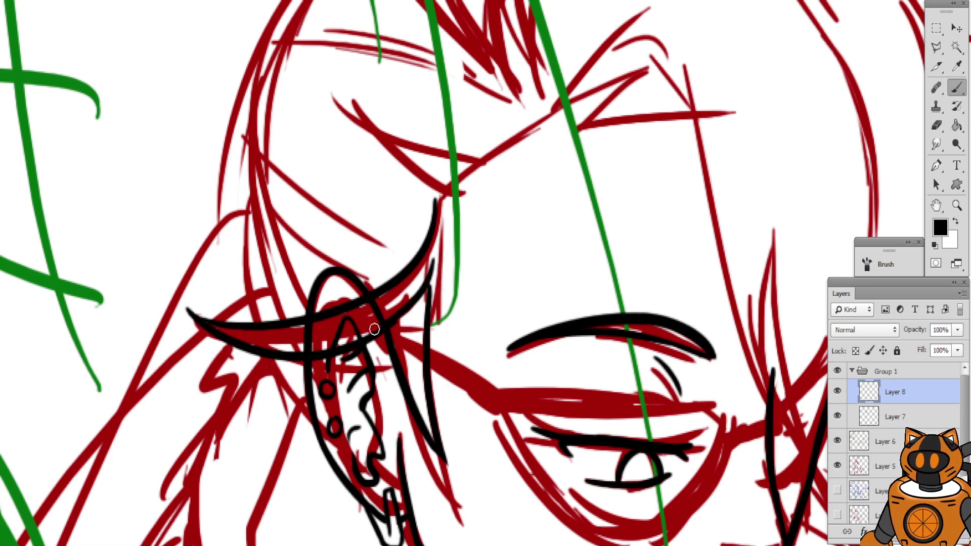
pyautogui.moveTo(443, 203); pyautogui.dragTo(423, 280)
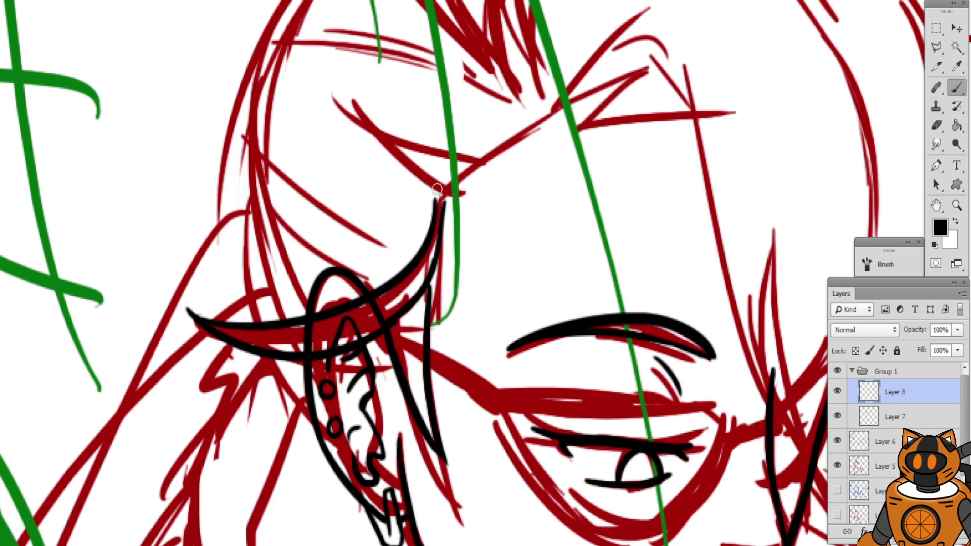
# Erase the upper end of the crescent hair lock's inner edge near the temple
pyautogui.moveTo(316, 131); pyautogui.dragTo(281, 158)
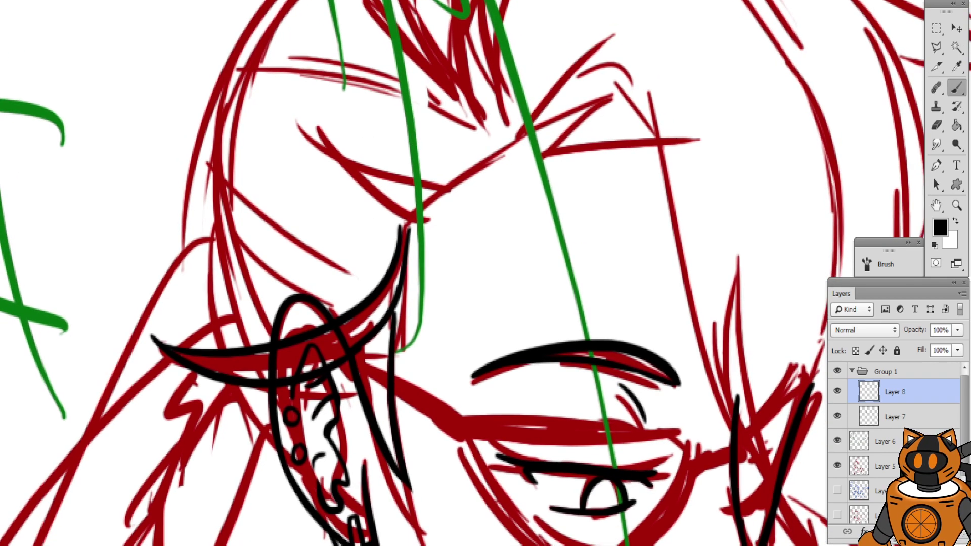
pyautogui.click(935, 126)
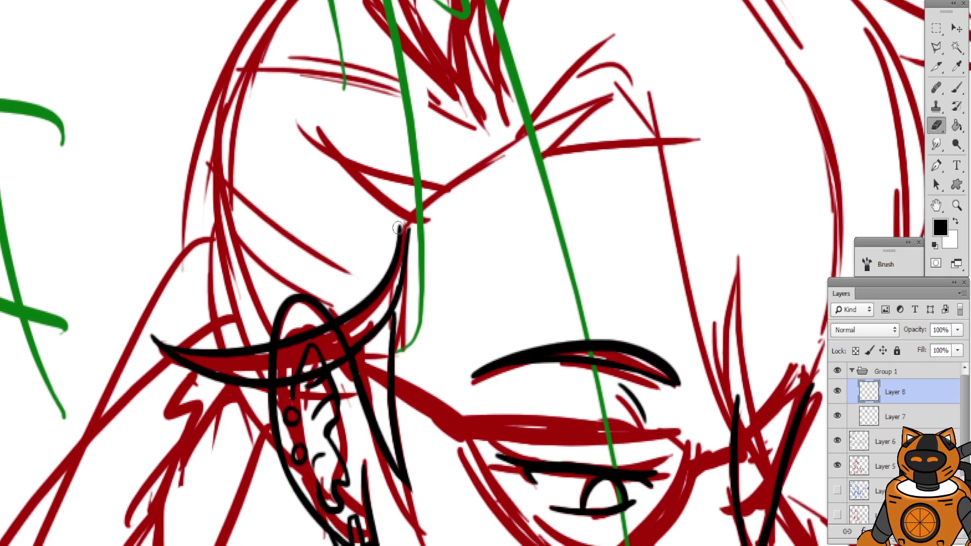
pyautogui.moveTo(396, 222); pyautogui.dragTo(386, 288)
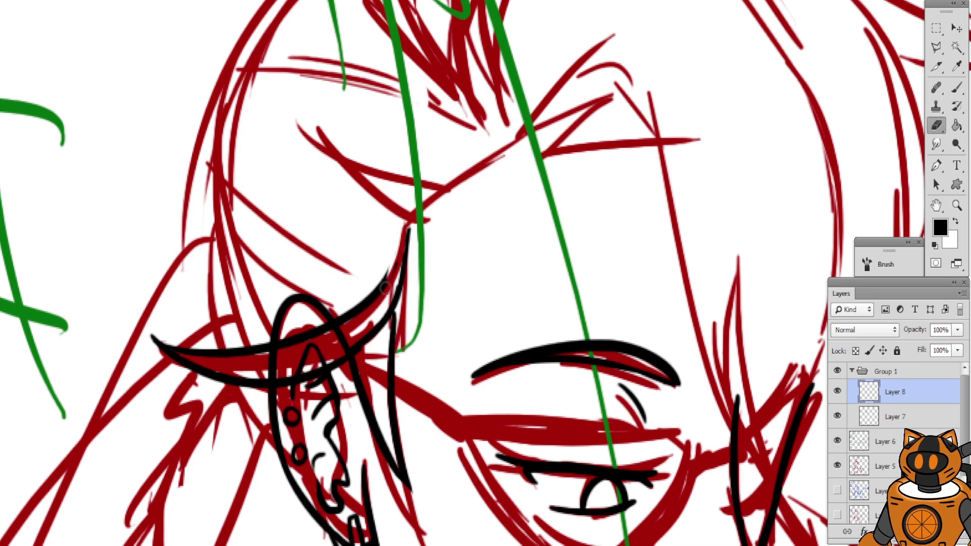
pyautogui.moveTo(394, 218); pyautogui.dragTo(393, 289)
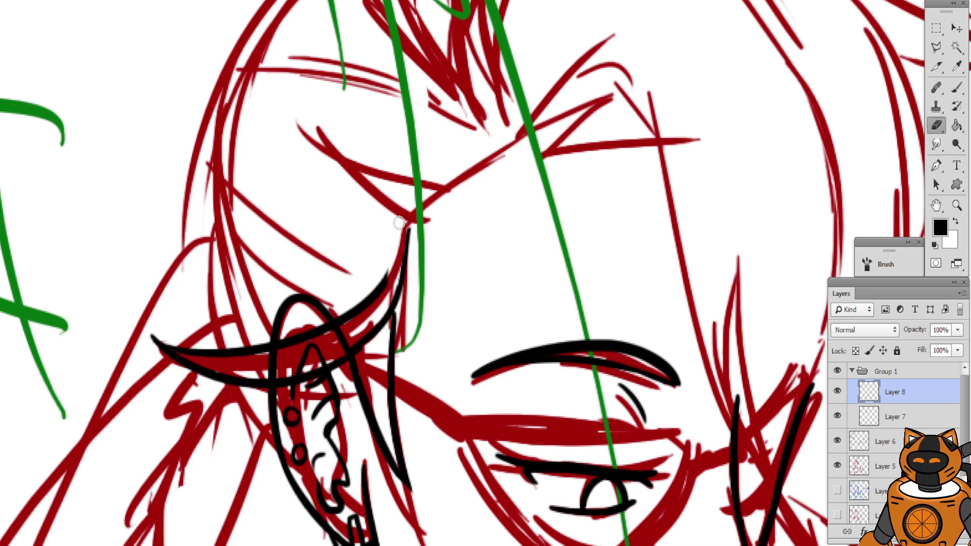
# Re-ink the temple end of the crescent hair lock with a tapered extension of its inner edge
pyautogui.click(956, 87)
pyautogui.scroll(3, 457, 119)
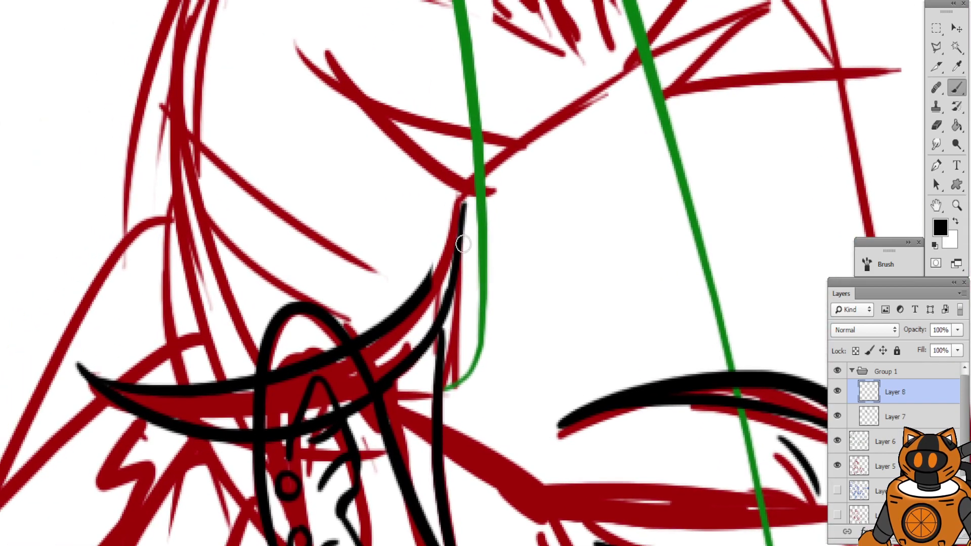
pyautogui.moveTo(463, 207)
pyautogui.mouseDown()
pyautogui.moveTo(452, 286)
pyautogui.moveTo(463, 217)
pyautogui.moveTo(425, 342)
pyautogui.mouseUp()
pyautogui.hotkey('ctrl', 'z')
pyautogui.moveTo(441, 234); pyautogui.dragTo(410, 307)
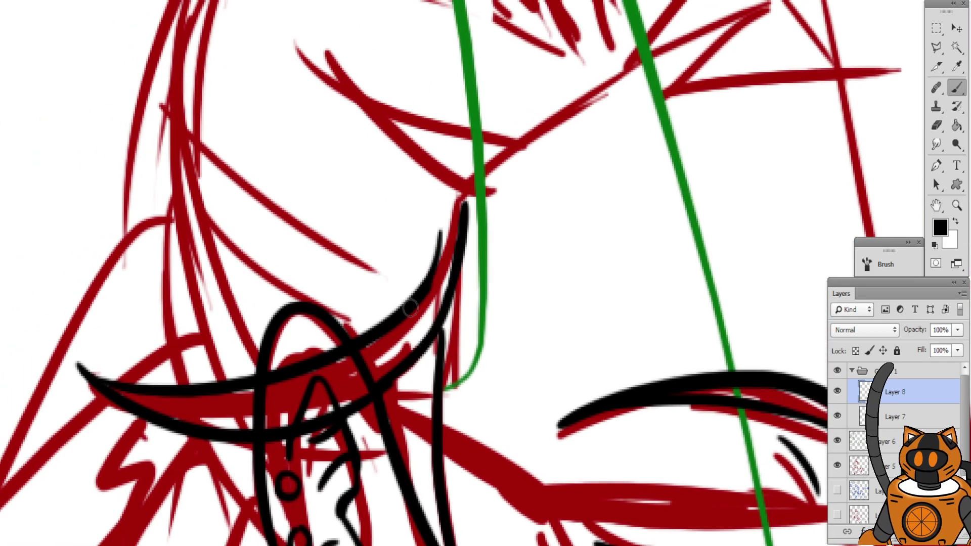
# Redraw the tapered temple end of the crescent hair lock and ink the pointed hairline notch rising from it
pyautogui.hotkey('ctrl', 'z')
pyautogui.moveTo(442, 233); pyautogui.dragTo(412, 301)
pyautogui.press('space')
pyautogui.moveTo(416, 74)
pyautogui.mouseDown()
pyautogui.moveTo(378, 91)
pyautogui.moveTo(251, 245)
pyautogui.mouseUp()
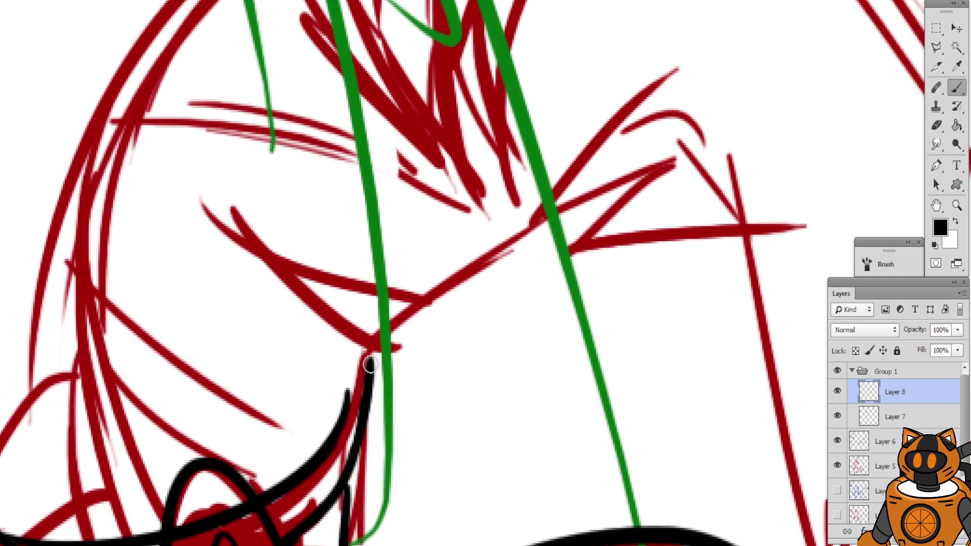
pyautogui.moveTo(370, 364); pyautogui.dragTo(268, 248)
pyautogui.hotkey('ctrl', 'z')
pyautogui.moveTo(368, 364)
pyautogui.mouseDown()
pyautogui.moveTo(255, 246)
pyautogui.moveTo(386, 321)
pyautogui.mouseUp()
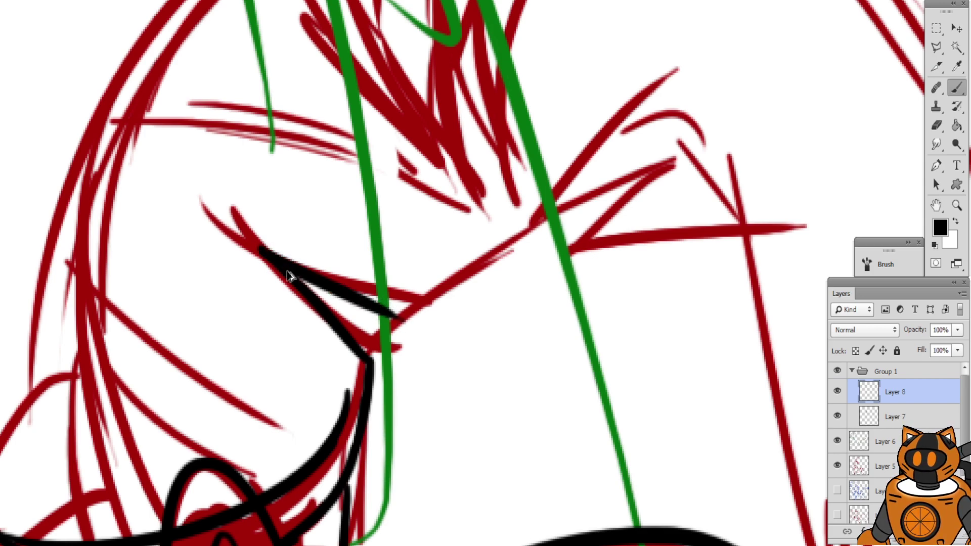
pyautogui.hotkey('ctrl', 'z')
pyautogui.moveTo(260, 250)
pyautogui.mouseDown()
pyautogui.moveTo(436, 311)
pyautogui.moveTo(407, 294)
pyautogui.moveTo(433, 298)
pyautogui.moveTo(491, 266)
pyautogui.moveTo(530, 227)
pyautogui.moveTo(522, 240)
pyautogui.moveTo(638, 173)
pyautogui.moveTo(551, 254)
pyautogui.mouseUp()
# Ink the front hairline up across the forehead to a sharp point and back in a zigzag to the sketched vertical line
pyautogui.moveTo(496, 179)
pyautogui.mouseDown()
pyautogui.moveTo(387, 205)
pyautogui.moveTo(398, 206)
pyautogui.mouseUp()
pyautogui.hotkey('ctrl', 'z')
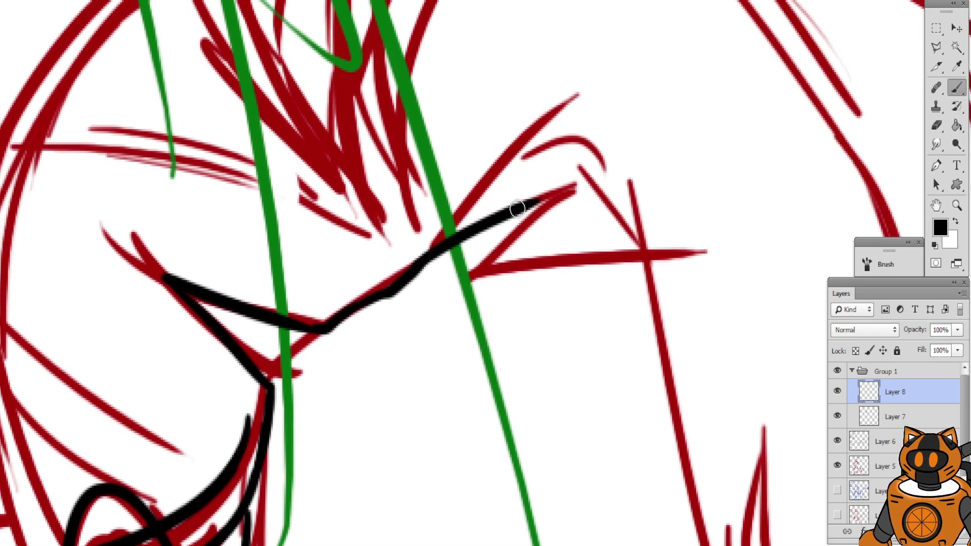
pyautogui.moveTo(517, 208)
pyautogui.mouseDown()
pyautogui.moveTo(589, 187)
pyautogui.moveTo(474, 277)
pyautogui.mouseUp()
pyautogui.hotkey('ctrl', 'z')
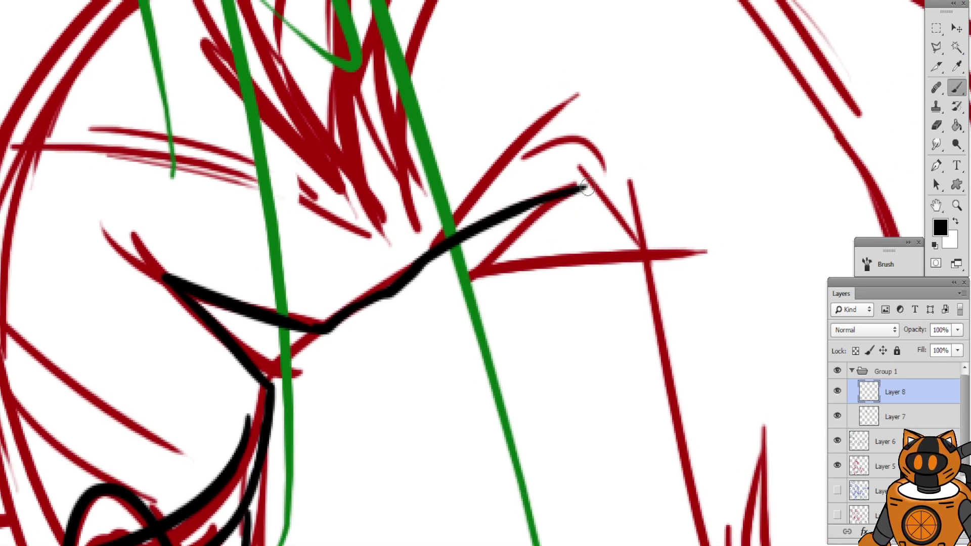
pyautogui.moveTo(586, 188); pyautogui.dragTo(466, 278)
pyautogui.hotkey('ctrl', 'z')
pyautogui.moveTo(582, 189)
pyautogui.mouseDown()
pyautogui.moveTo(480, 276)
pyautogui.moveTo(542, 260)
pyautogui.moveTo(642, 256)
pyautogui.mouseUp()
pyautogui.moveTo(515, 141); pyautogui.dragTo(349, 237)
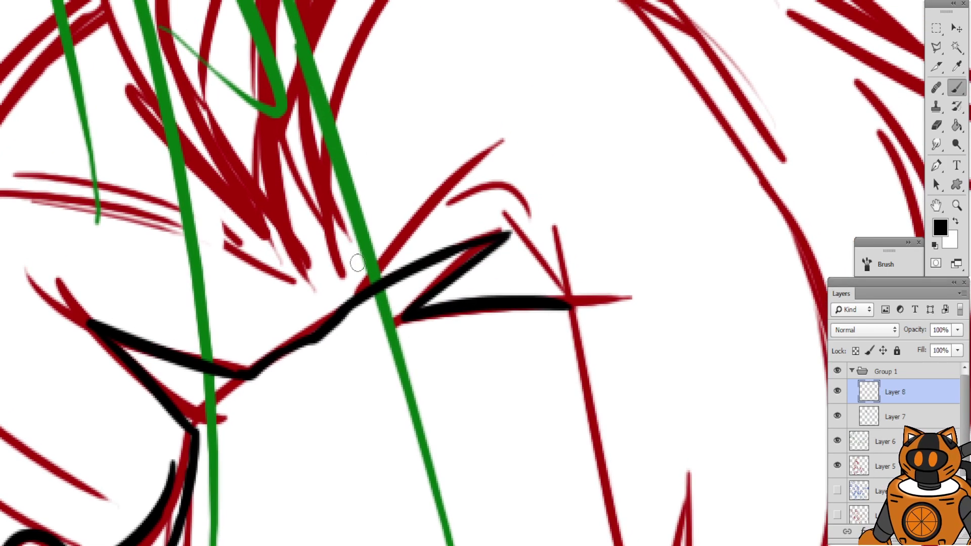
pyautogui.moveTo(371, 278)
pyautogui.mouseDown()
pyautogui.moveTo(413, 232)
pyautogui.moveTo(530, 147)
pyautogui.mouseUp()
pyautogui.hotkey('ctrl', '-')
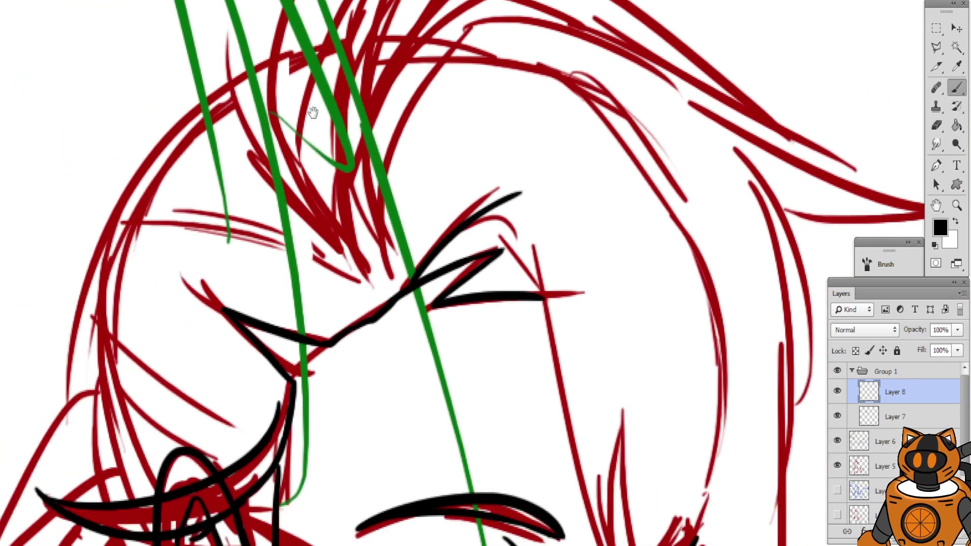
pyautogui.moveTo(451, 256); pyautogui.dragTo(395, 198)
pyautogui.moveTo(419, 258)
pyautogui.mouseDown()
pyautogui.moveTo(459, 212)
pyautogui.moveTo(448, 182)
pyautogui.mouseUp()
pyautogui.moveTo(417, 276)
pyautogui.mouseDown()
pyautogui.moveTo(421, 165)
pyautogui.moveTo(440, 290)
pyautogui.moveTo(473, 331)
pyautogui.mouseUp()
pyautogui.moveTo(369, 163); pyautogui.dragTo(430, 264)
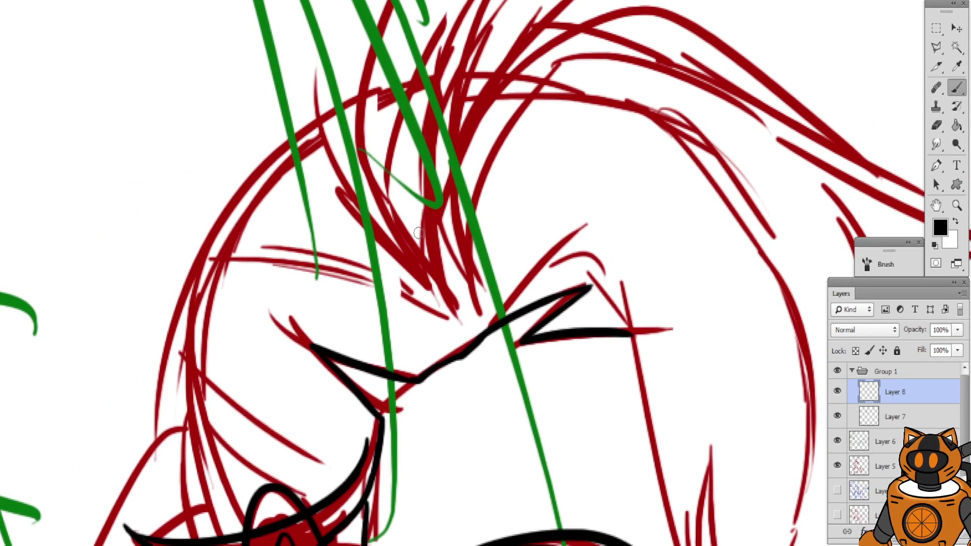
# Ink the upper edge of the tall hair tuft from its forehead root to its swept tip, plus the inner line rising from the root
pyautogui.moveTo(377, 200)
pyautogui.mouseDown()
pyautogui.moveTo(286, 303)
pyautogui.moveTo(274, 334)
pyautogui.moveTo(242, 354)
pyautogui.mouseUp()
pyautogui.hotkey('ctrl', '-')
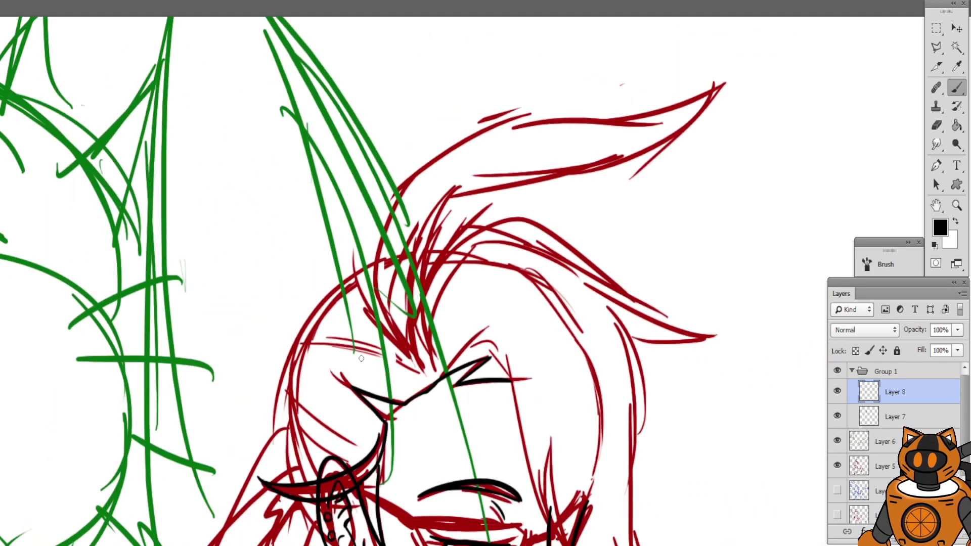
pyautogui.moveTo(419, 369)
pyautogui.mouseDown()
pyautogui.moveTo(608, 142)
pyautogui.moveTo(700, 105)
pyautogui.mouseUp()
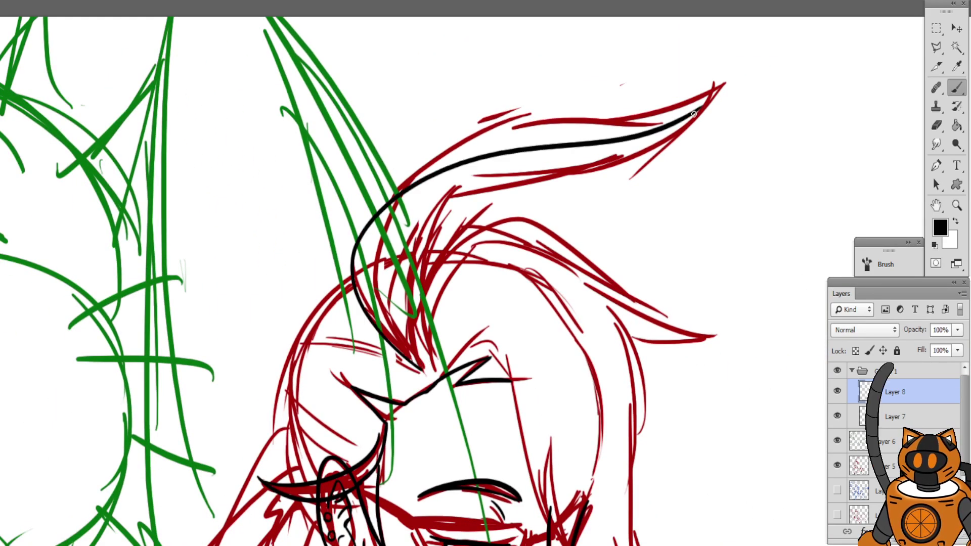
pyautogui.hotkey('ctrl', '+')
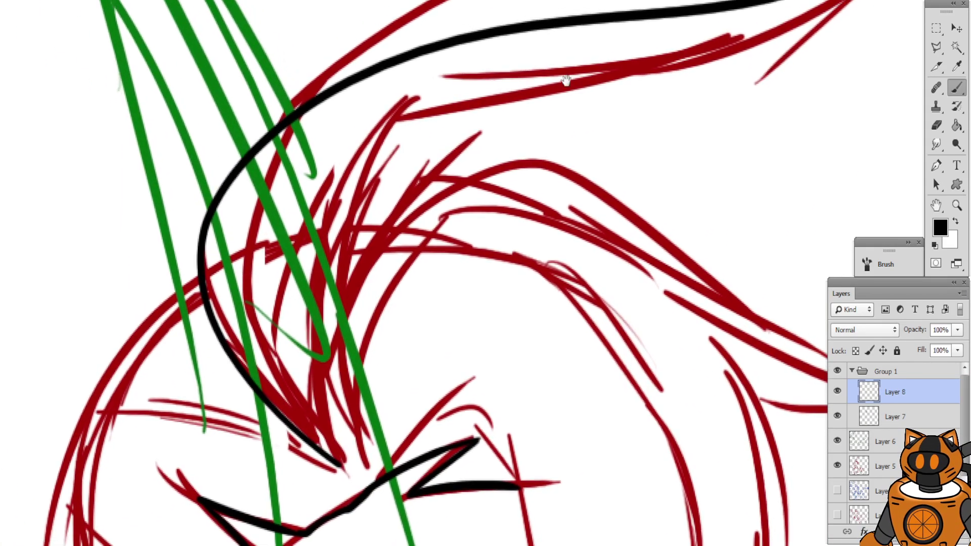
pyautogui.moveTo(344, 458); pyautogui.dragTo(285, 222)
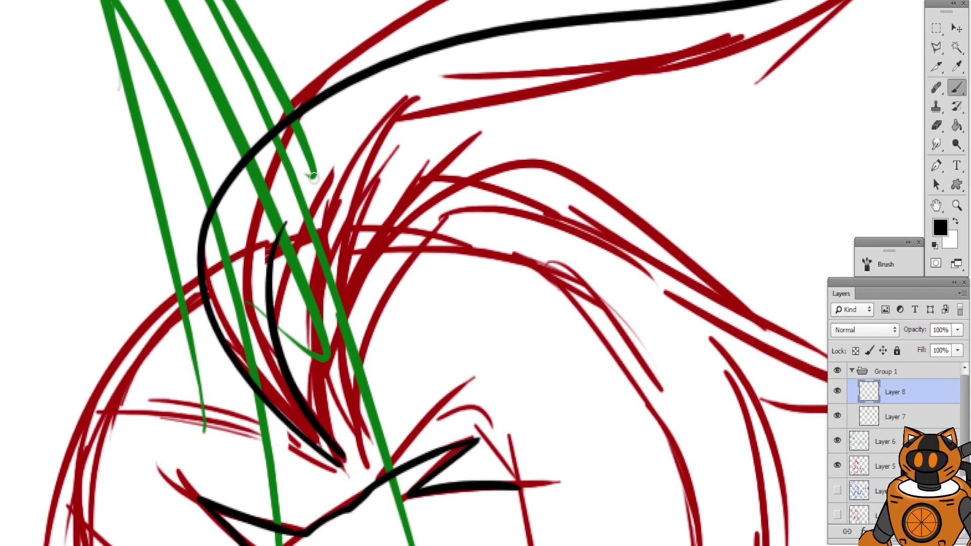
# Ink the tall tuft's lower edge from its tip back to the inner line above the root
pyautogui.moveTo(320, 287); pyautogui.dragTo(251, 352)
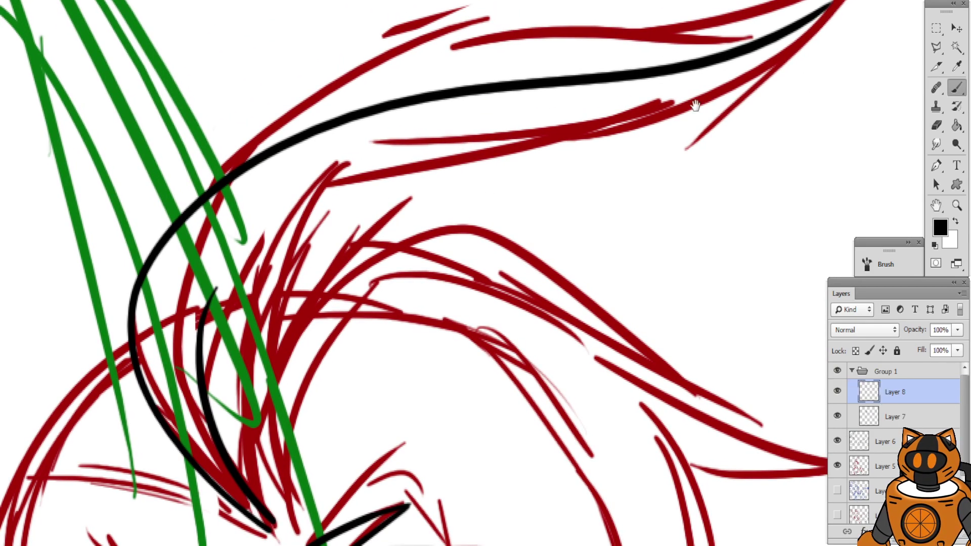
pyautogui.moveTo(695, 105); pyautogui.dragTo(663, 135)
pyautogui.moveTo(804, 32); pyautogui.dragTo(352, 231)
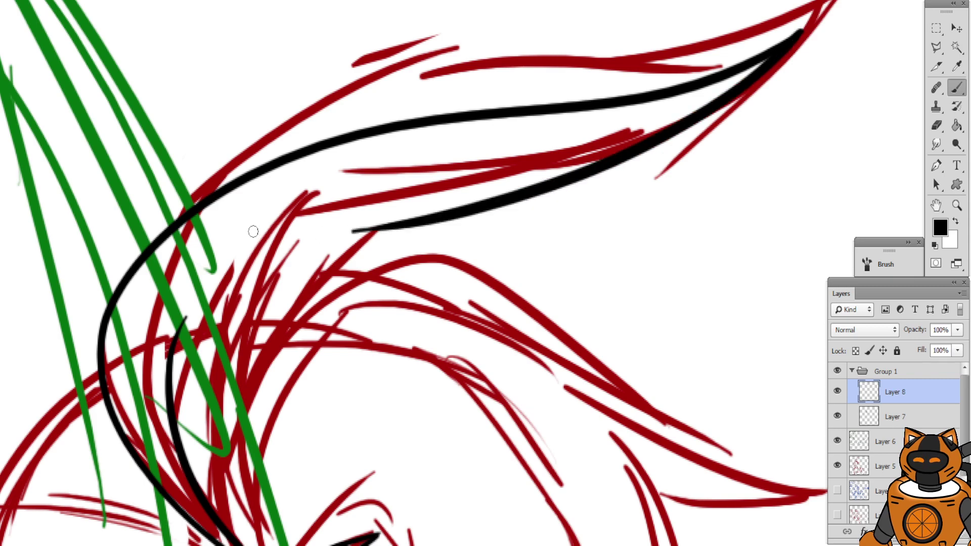
pyautogui.moveTo(354, 179); pyautogui.dragTo(458, 152)
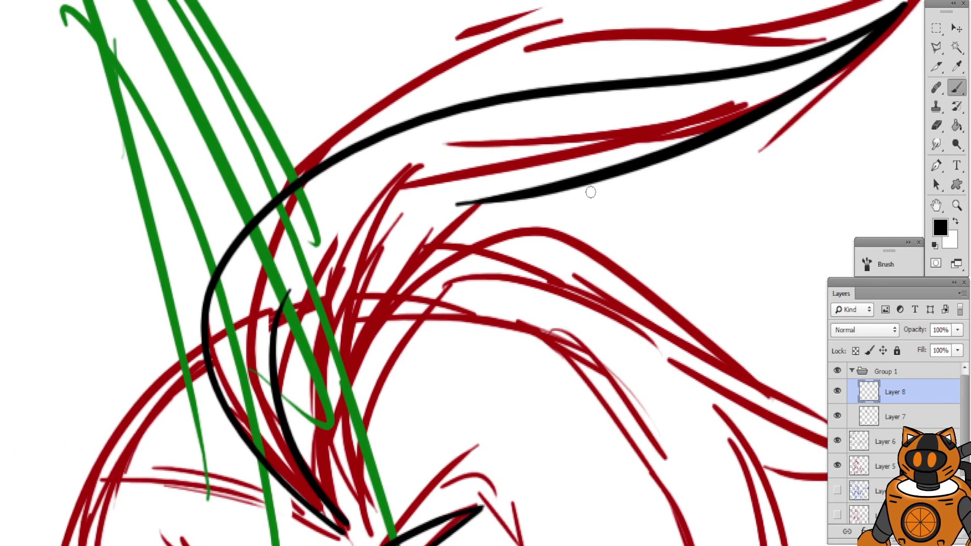
pyautogui.moveTo(505, 198); pyautogui.dragTo(278, 294)
pyautogui.hotkey('ctrl', 'z')
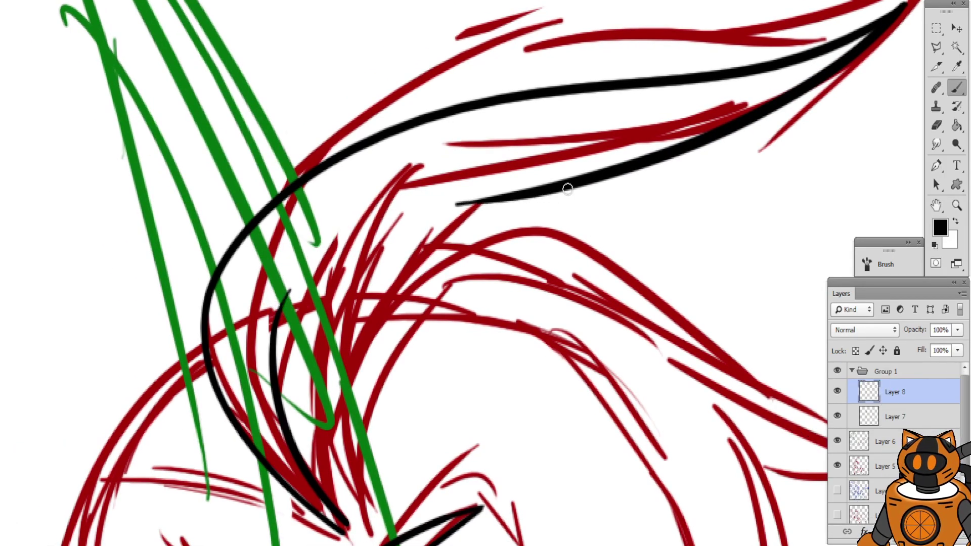
pyautogui.moveTo(567, 187); pyautogui.dragTo(289, 324)
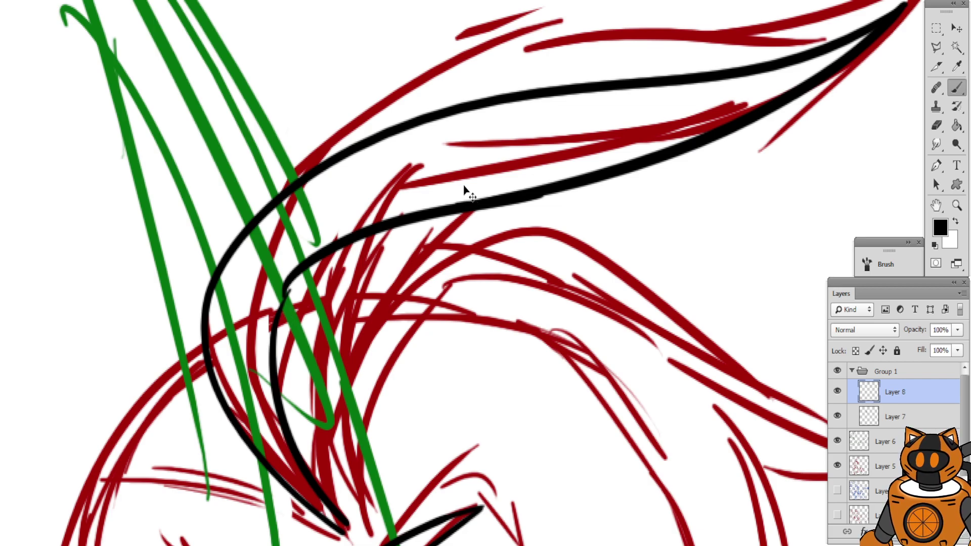
# Erase the overlapping line ends at the bend of the tall tuft's lower edge and hide the green sketch on Layer 6
pyautogui.hotkey('ctrl', '+')
pyautogui.moveTo(464, 187); pyautogui.dragTo(667, 166)
pyautogui.click(936, 125)
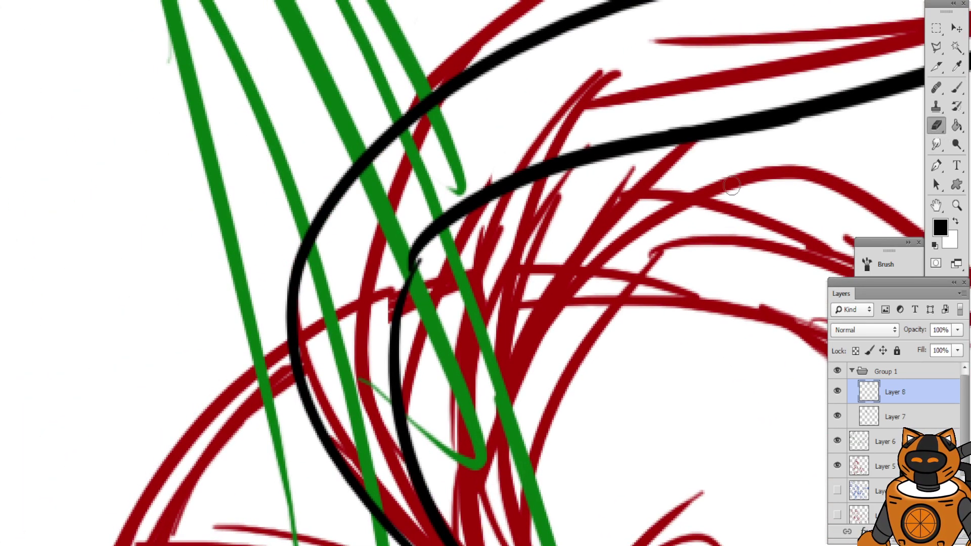
pyautogui.moveTo(412, 255); pyautogui.dragTo(402, 294)
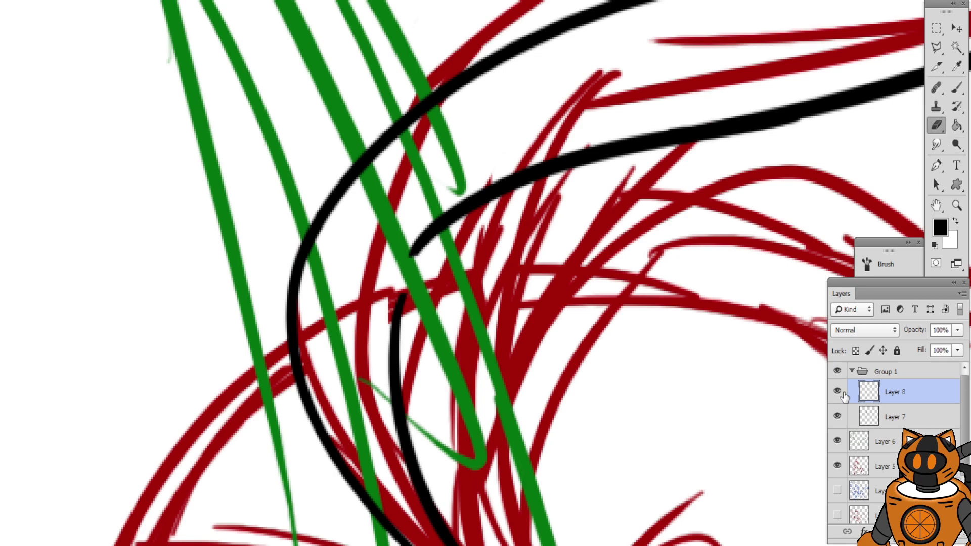
pyautogui.click(839, 441)
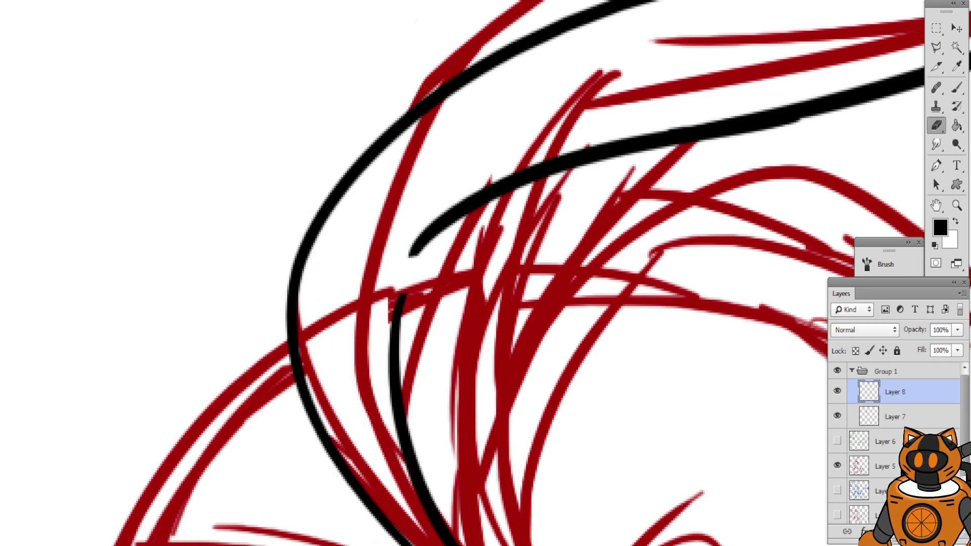
# Re-ink the gap at the bend so the tall tuft's lower edge joins its inner root line
pyautogui.click(956, 87)
pyautogui.moveTo(393, 240)
pyautogui.mouseDown()
pyautogui.moveTo(413, 177)
pyautogui.moveTo(416, 260)
pyautogui.mouseUp()
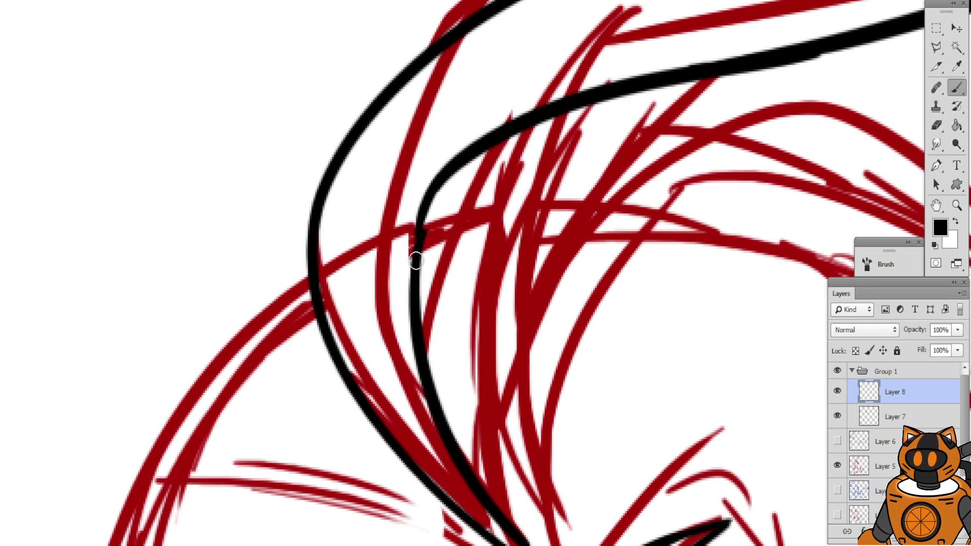
pyautogui.moveTo(446, 173); pyautogui.dragTo(416, 260)
pyautogui.hotkey('ctrl', 'alt', 'z')
pyautogui.hotkey('ctrl', 'alt', 'z')
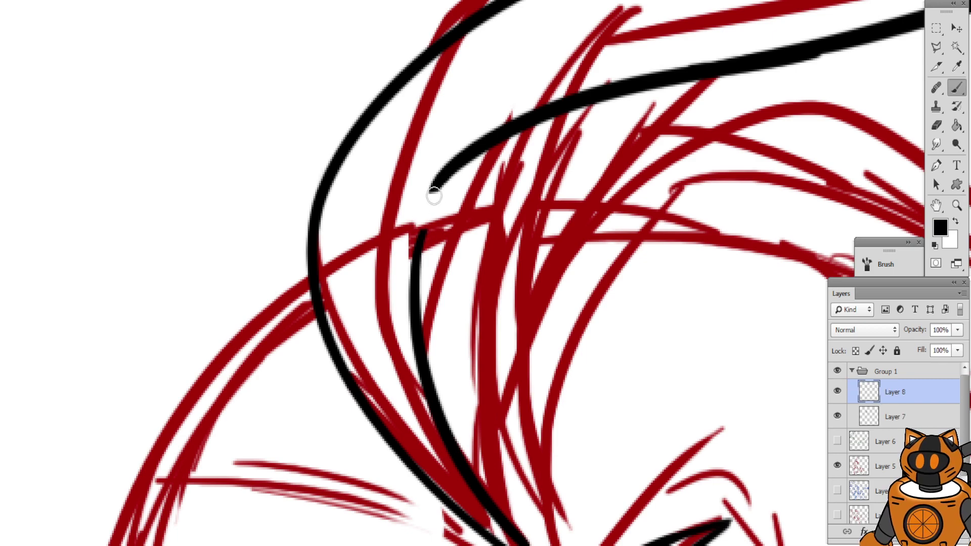
pyautogui.moveTo(436, 188); pyautogui.dragTo(419, 255)
pyautogui.hotkey('ctrl', 'alt', 'z')
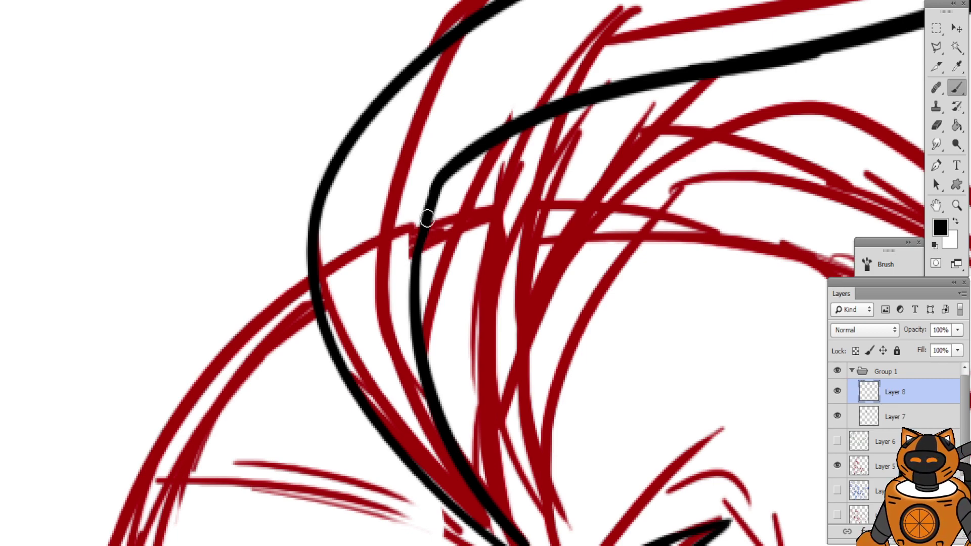
# Extend the tuft's root line toward the hairline and ink the rising curve of a second tuft beneath the first
pyautogui.moveTo(459, 173)
pyautogui.mouseDown()
pyautogui.moveTo(381, 216)
pyautogui.moveTo(364, 172)
pyautogui.moveTo(226, 73)
pyautogui.mouseUp()
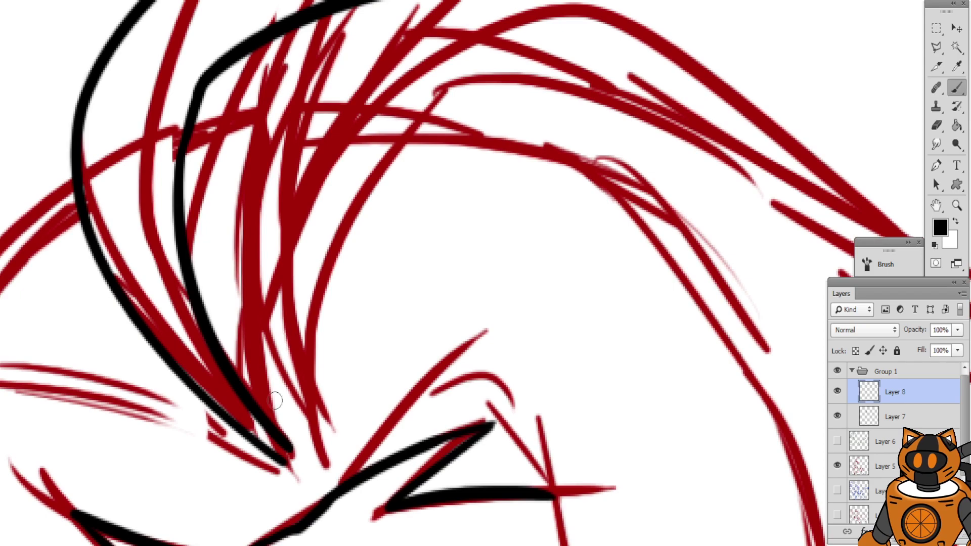
pyautogui.moveTo(268, 417); pyautogui.dragTo(326, 471)
pyautogui.hotkey('ctrl', 'z')
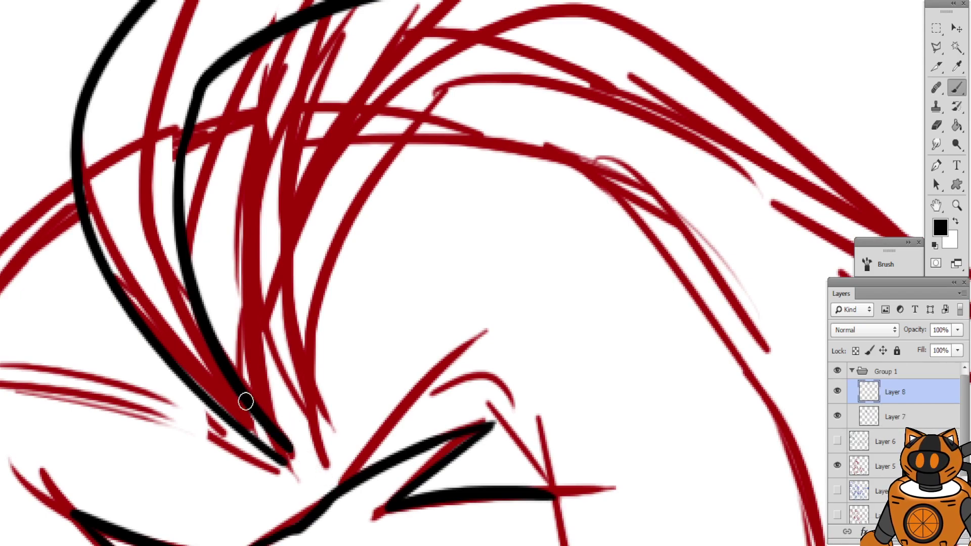
pyautogui.moveTo(245, 401); pyautogui.dragTo(317, 469)
pyautogui.moveTo(285, 428)
pyautogui.mouseDown()
pyautogui.moveTo(258, 443)
pyautogui.moveTo(505, 37)
pyautogui.mouseUp()
pyautogui.moveTo(357, 237); pyautogui.dragTo(297, 401)
# Ink the second tuft's upper edge over its crest and out to an upturned tip
pyautogui.moveTo(483, 266)
pyautogui.mouseDown()
pyautogui.moveTo(356, 225)
pyautogui.moveTo(279, 231)
pyautogui.moveTo(722, 339)
pyautogui.mouseUp()
pyautogui.hotkey('ctrl', '-')
pyautogui.hotkey('ctrl', 'z')
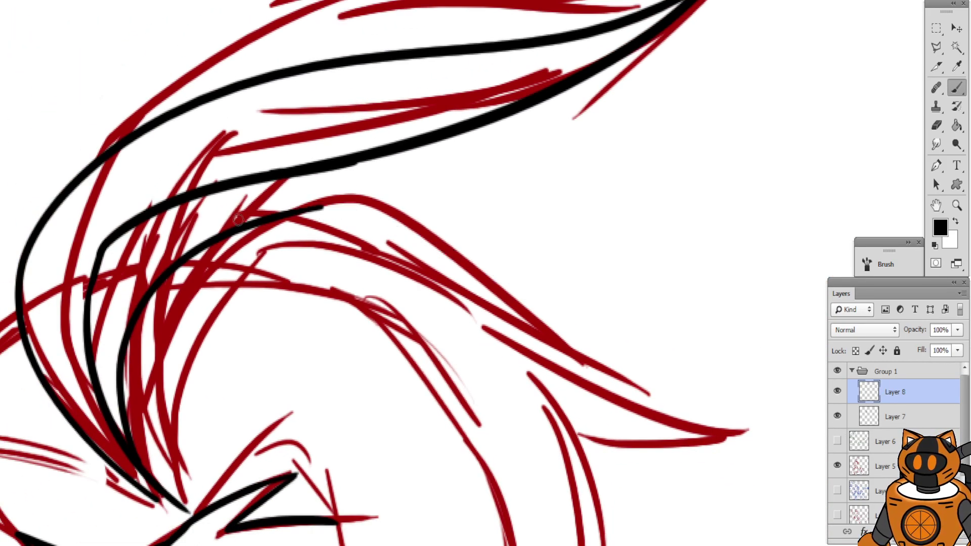
pyautogui.moveTo(301, 215); pyautogui.dragTo(763, 340)
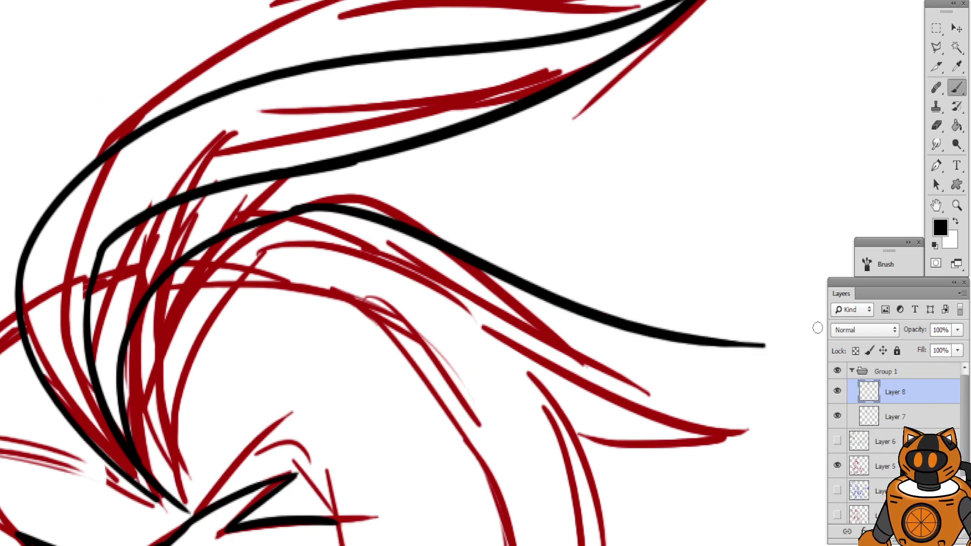
pyautogui.hotkey('ctrl', 'z')
pyautogui.moveTo(304, 213); pyautogui.dragTo(802, 324)
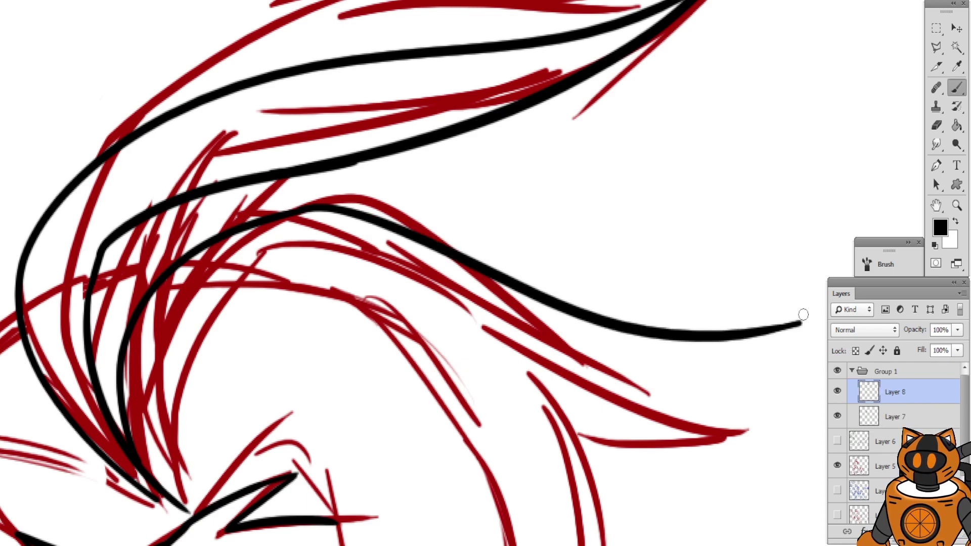
# Ink the second tuft's lower edge from its tip curving back toward the head, ending in a thin taper
pyautogui.moveTo(516, 265)
pyautogui.mouseDown()
pyautogui.moveTo(506, 187)
pyautogui.moveTo(430, 152)
pyautogui.mouseUp()
pyautogui.moveTo(658, 206); pyautogui.dragTo(453, 270)
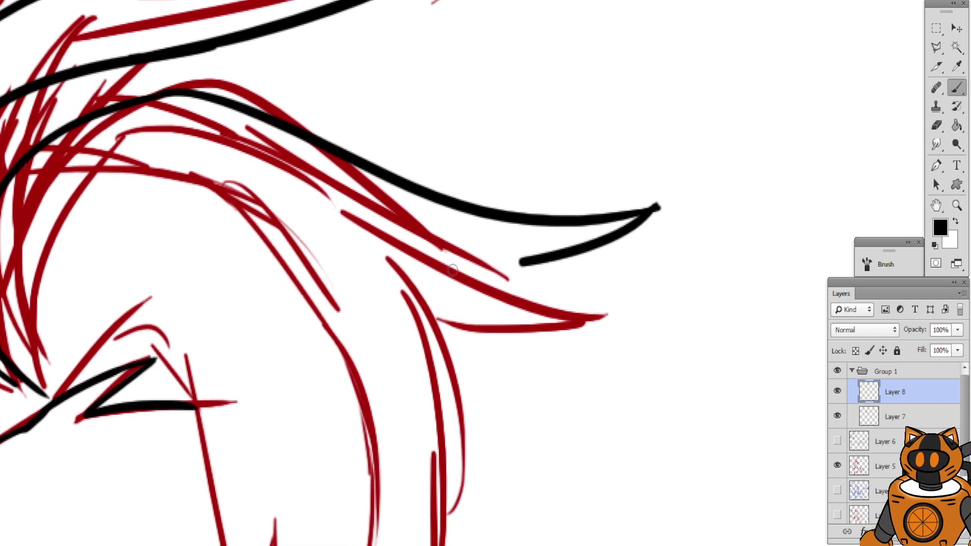
pyautogui.hotkey('ctrl', 'z')
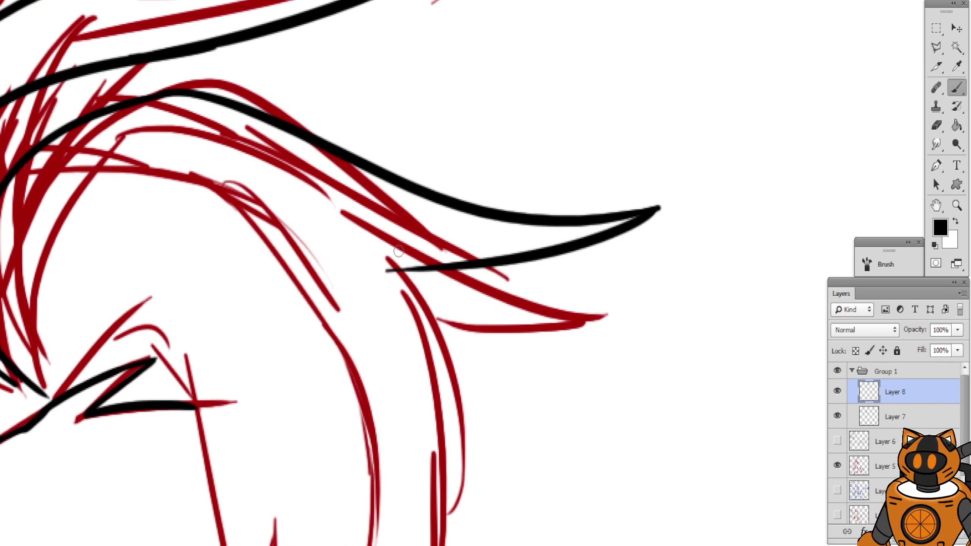
# Ink a short curved hair line rising from the forehead hairline above the zigzag point
pyautogui.scroll(-3, 399, 251)
pyautogui.hscroll(-3, 399, 251)
pyautogui.moveTo(244, 233); pyautogui.dragTo(334, 130)
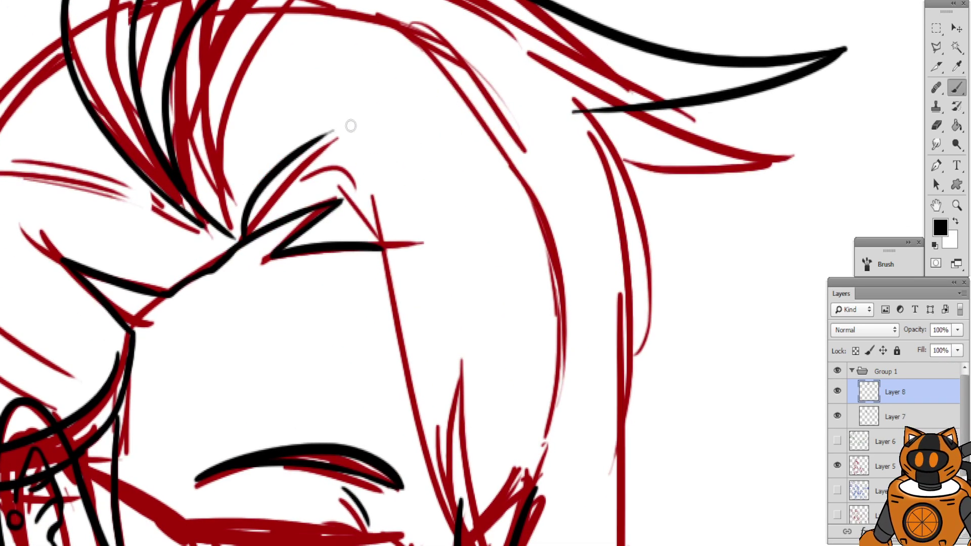
pyautogui.hotkey('ctrl', 'z')
pyautogui.moveTo(248, 228); pyautogui.dragTo(345, 164)
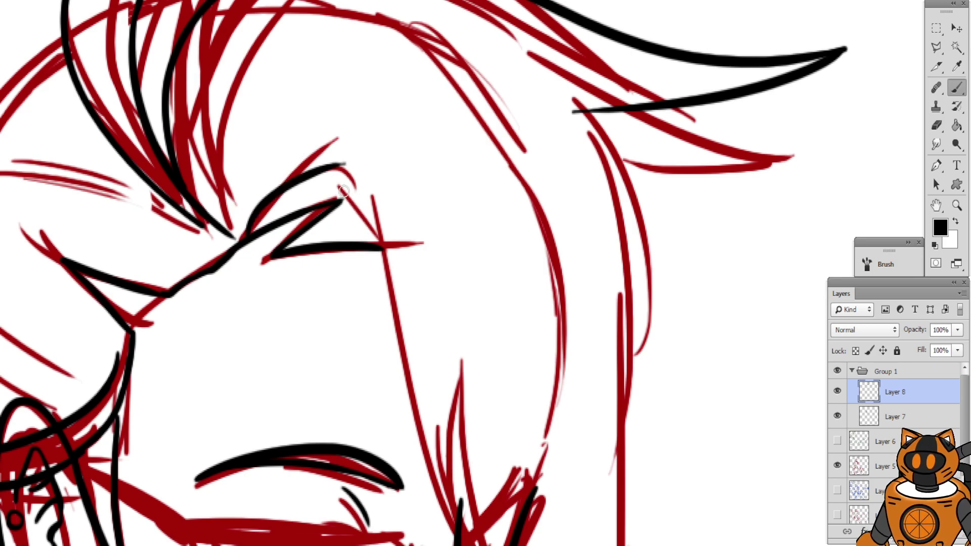
pyautogui.moveTo(369, 209); pyautogui.dragTo(435, 431)
pyautogui.moveTo(355, 273); pyautogui.dragTo(376, 150)
pyautogui.hotkey('ctrl', '-')
pyautogui.hotkey('ctrl', '-')
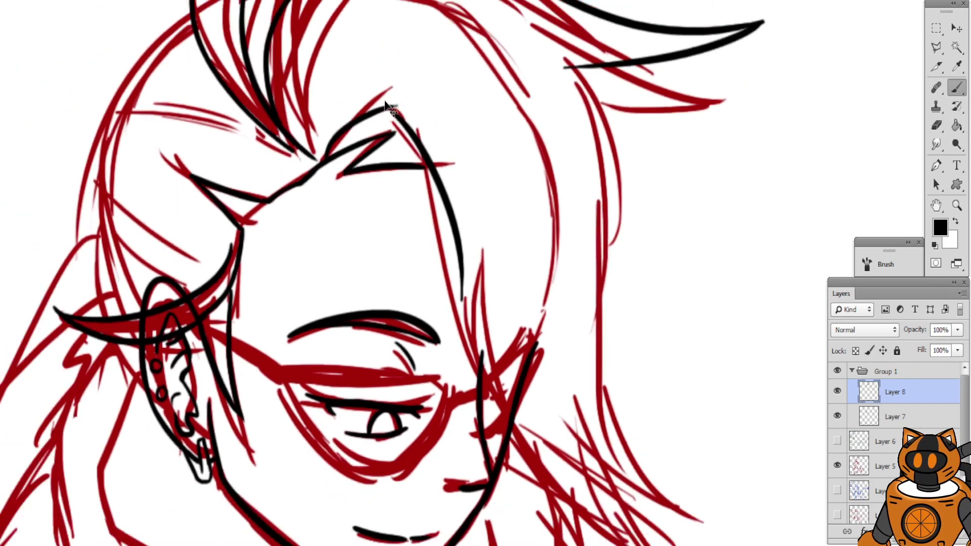
pyautogui.hotkey('ctrl', '+')
pyautogui.hotkey('ctrl', '+')
pyautogui.moveTo(467, 168)
pyautogui.mouseDown()
pyautogui.moveTo(453, 134)
pyautogui.moveTo(473, 324)
pyautogui.moveTo(551, 440)
pyautogui.mouseUp()
pyautogui.hotkey('ctrl', '-')
pyautogui.hotkey('ctrl', '-')
pyautogui.hotkey('ctrl', 'z')
pyautogui.hotkey('ctrl', 'z')
# Ink the long hair edge down past the zigzag's end and erase the excess tips of it and the short curved line
pyautogui.moveTo(441, 156)
pyautogui.mouseDown()
pyautogui.moveTo(444, 213)
pyautogui.moveTo(505, 368)
pyautogui.mouseUp()
pyautogui.scroll(6, 465, 247)
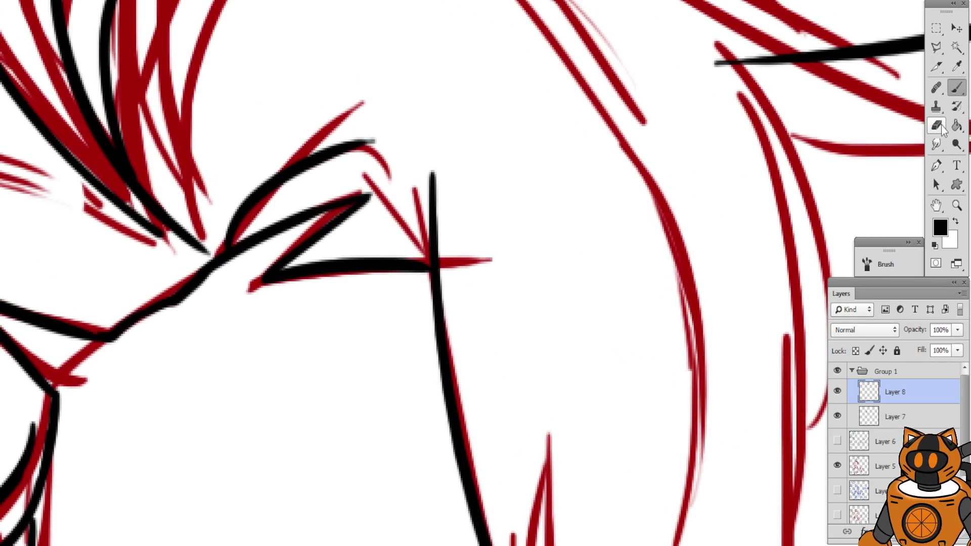
pyautogui.click(937, 125)
pyautogui.click(433, 176)
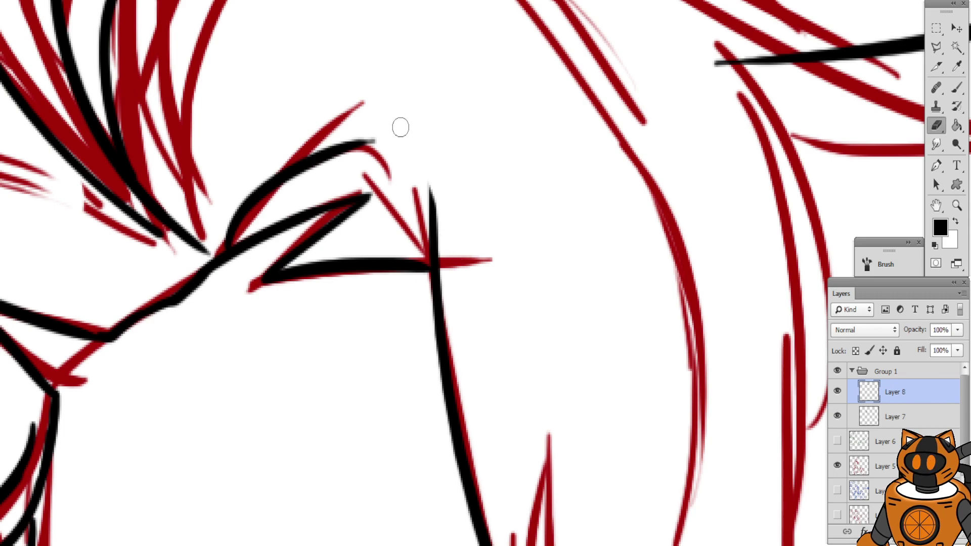
pyautogui.moveTo(377, 141); pyautogui.dragTo(356, 144)
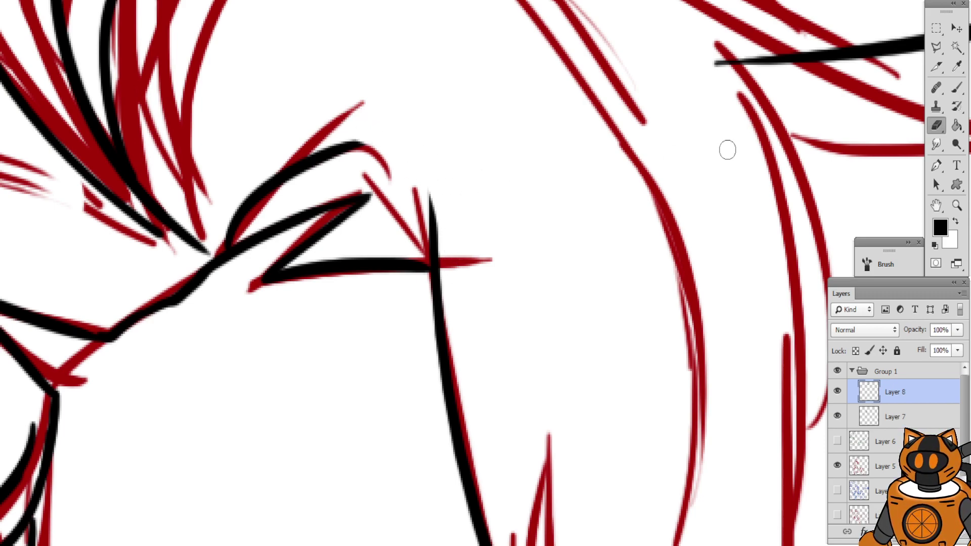
# Ink a short curved tip extending the long hair edge upward past the zigzag's end
pyautogui.click(956, 88)
pyautogui.moveTo(418, 175); pyautogui.dragTo(427, 229)
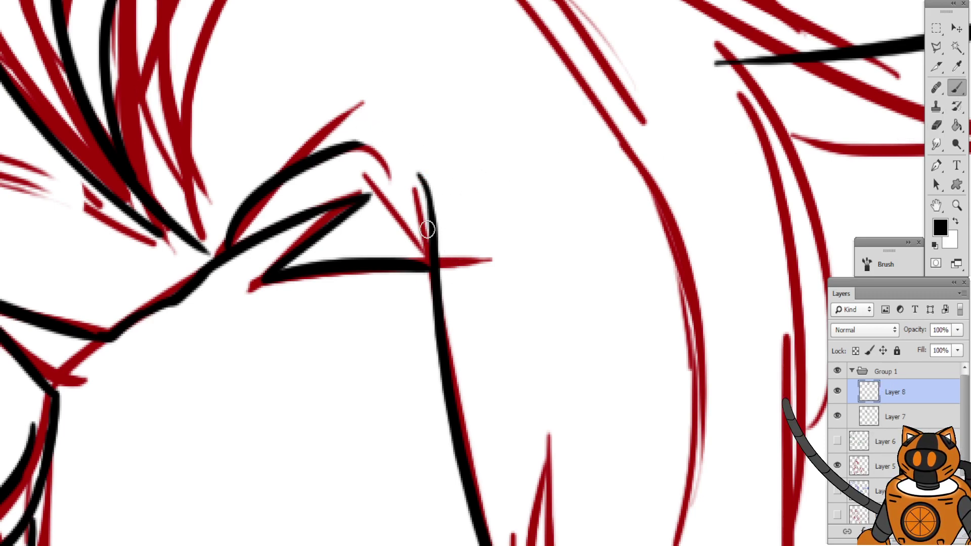
pyautogui.hotkey('ctrl', 'z')
pyautogui.moveTo(428, 186); pyautogui.dragTo(433, 234)
pyautogui.hotkey('ctrl', 'z')
pyautogui.moveTo(412, 170); pyautogui.dragTo(431, 245)
# Thicken the lower tip of the long hair edge where it crosses the face contour
pyautogui.hotkey('ctrl', '-')
pyautogui.moveTo(579, 319); pyautogui.dragTo(516, 121)
pyautogui.moveTo(458, 198)
pyautogui.mouseDown()
pyautogui.moveTo(442, 134)
pyautogui.moveTo(378, 52)
pyautogui.mouseUp()
pyautogui.moveTo(460, 329); pyautogui.dragTo(414, 196)
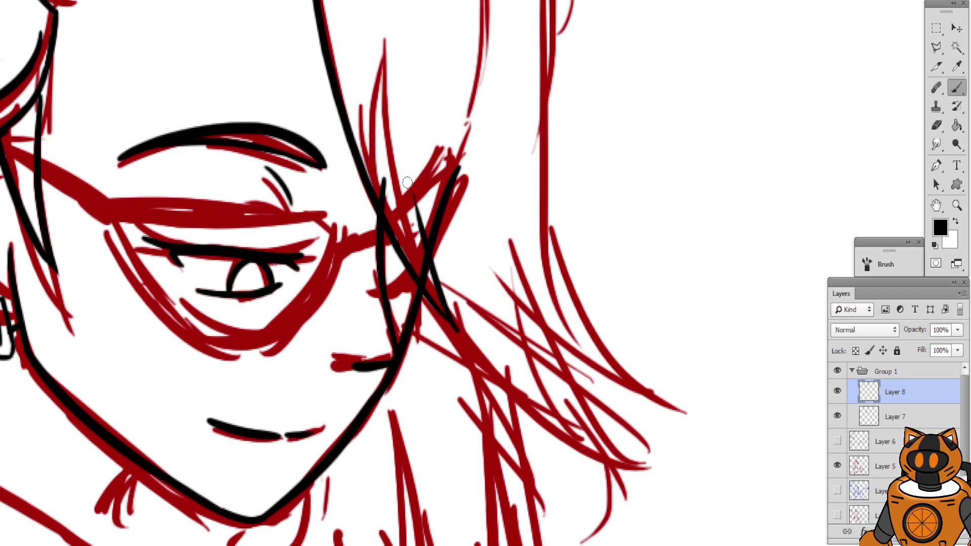
pyautogui.hotkey('ctrl', 'z')
pyautogui.hotkey('ctrl', '+')
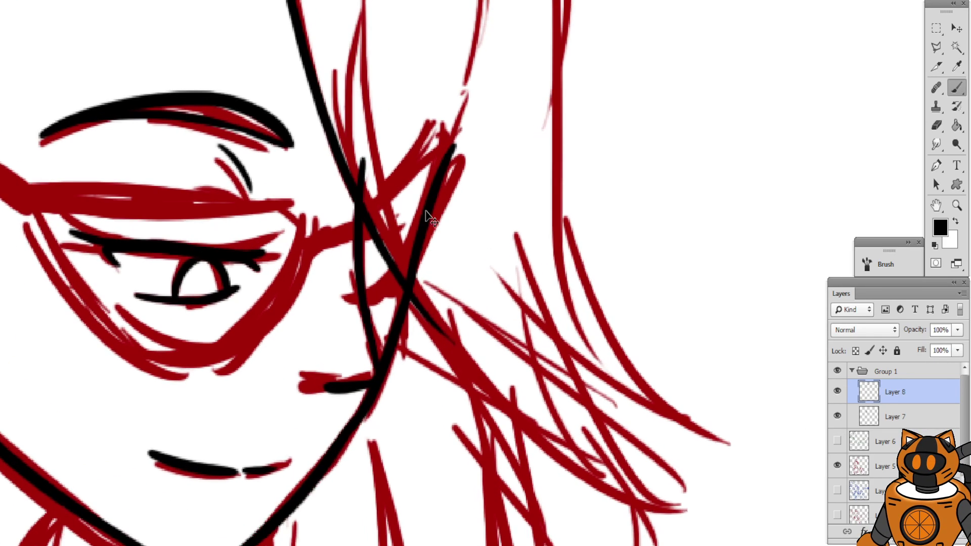
pyautogui.moveTo(412, 259); pyautogui.dragTo(395, 280)
pyautogui.moveTo(401, 360); pyautogui.dragTo(422, 373)
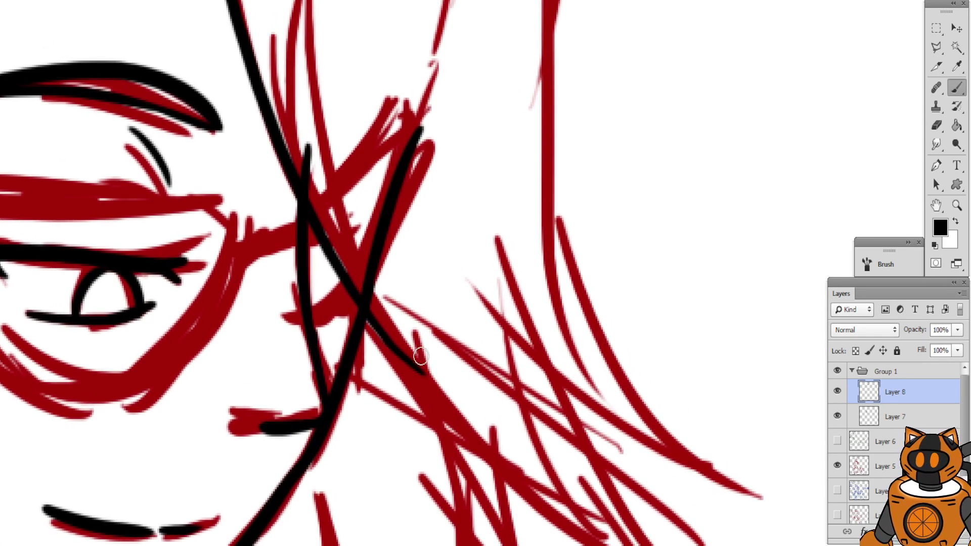
# Ink a short hair line running down to meet the long edge's lower tip in a point
pyautogui.moveTo(354, 205); pyautogui.dragTo(412, 358)
pyautogui.hotkey('ctrl', 'z')
pyautogui.moveTo(355, 202)
pyautogui.mouseDown()
pyautogui.moveTo(425, 372)
pyautogui.moveTo(364, 217)
pyautogui.mouseUp()
pyautogui.hotkey('ctrl', 'z')
pyautogui.hotkey('ctrl', '-')
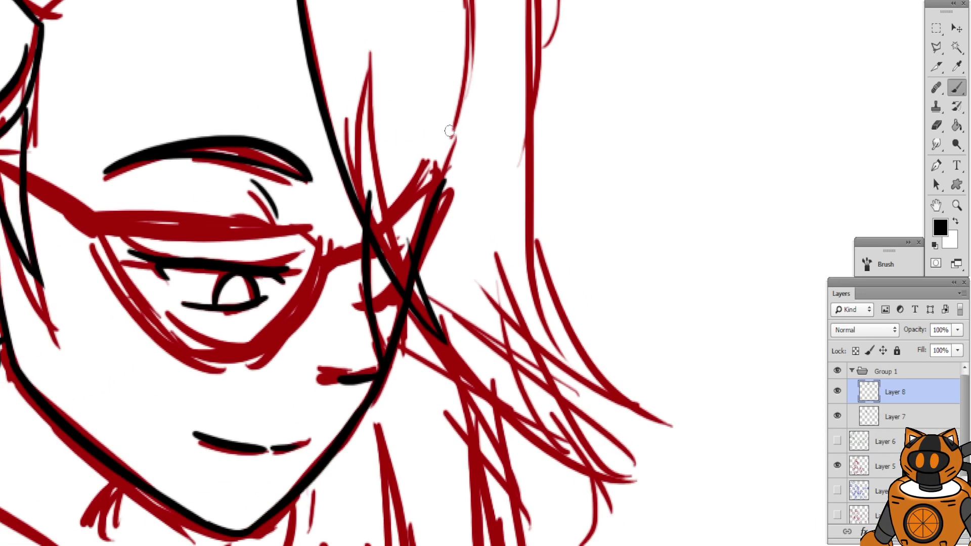
# Erase the thin excess end of the second tuft's lower edge near the head
pyautogui.moveTo(451, 130); pyautogui.dragTo(365, 435)
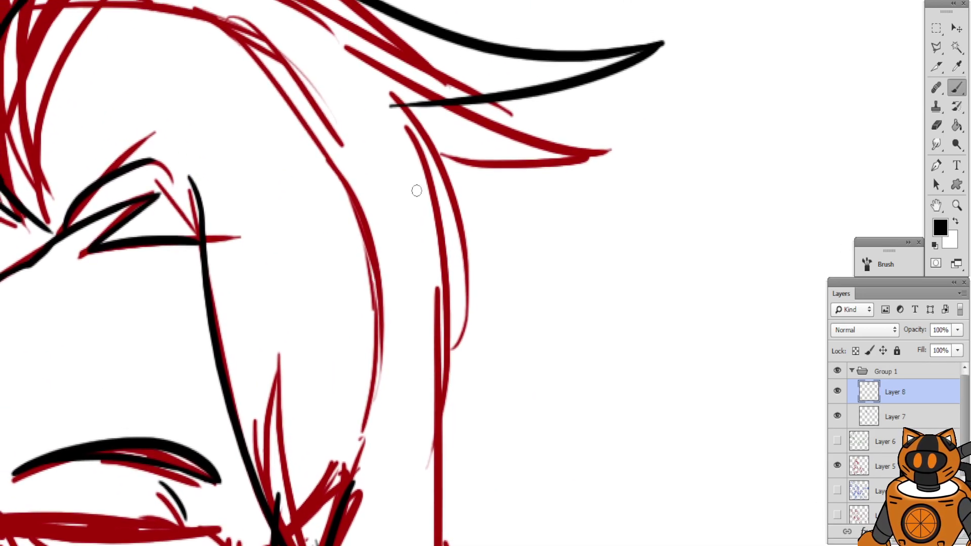
pyautogui.click(936, 125)
pyautogui.moveTo(369, 91); pyautogui.dragTo(403, 104)
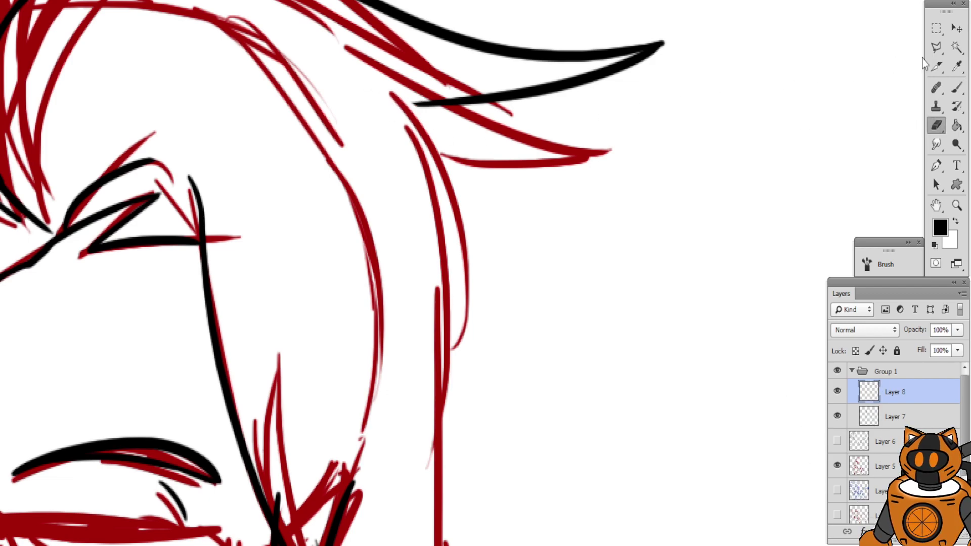
# Ink the outer hair contour curving from beneath the second tuft down beside the face
pyautogui.click(957, 87)
pyautogui.scroll(-3, 427, 183)
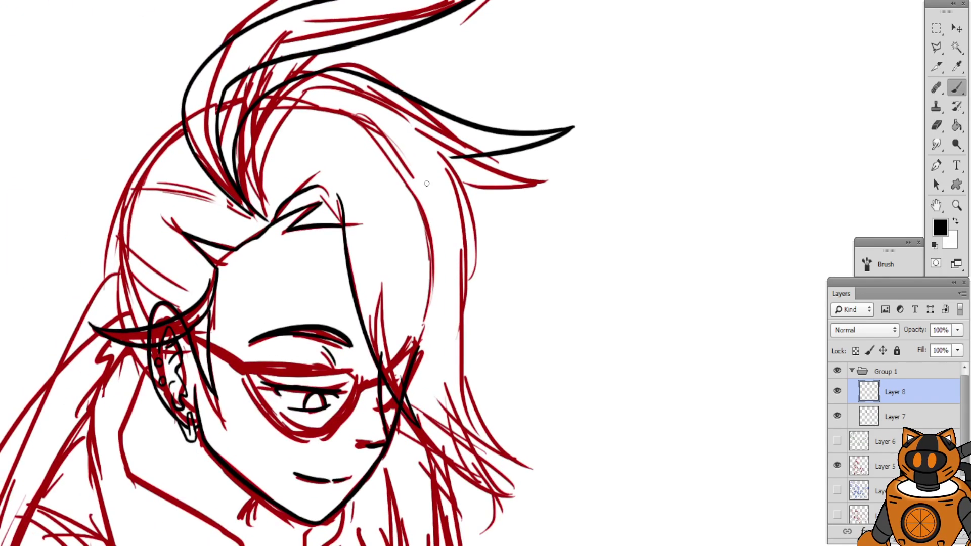
pyautogui.moveTo(427, 134)
pyautogui.mouseDown()
pyautogui.moveTo(482, 309)
pyautogui.moveTo(465, 359)
pyautogui.mouseUp()
pyautogui.hotkey('ctrl', 'z')
pyautogui.moveTo(407, 121); pyautogui.dragTo(465, 359)
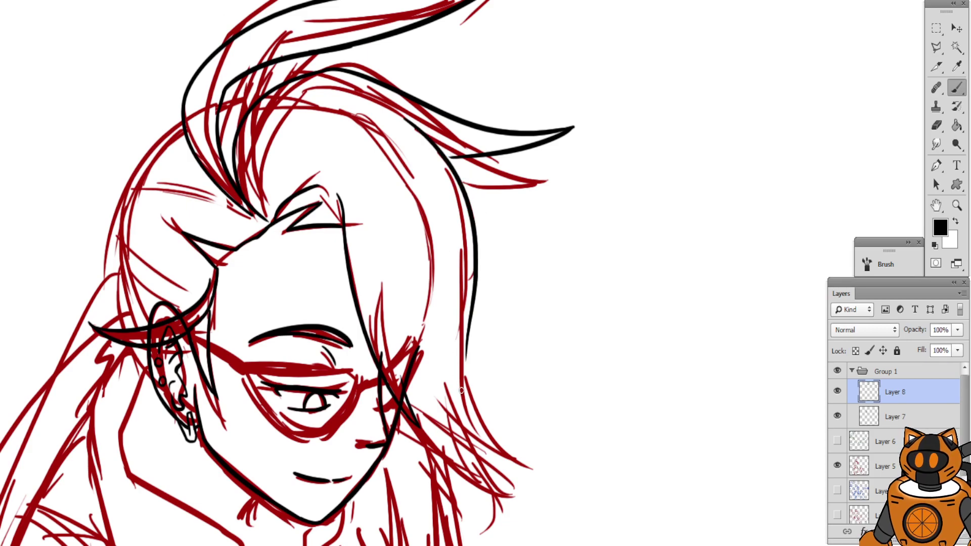
# Ink a long hair line inside the outer contour, sweeping down past the face to a tip below mouth level
pyautogui.moveTo(407, 217); pyautogui.dragTo(412, 119)
pyautogui.scroll(3, 465, 221)
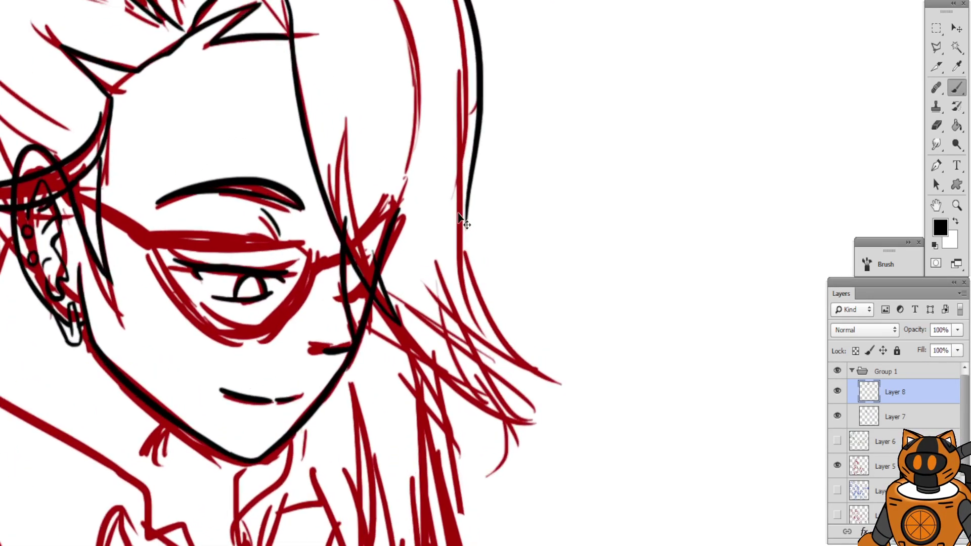
pyautogui.moveTo(454, 203); pyautogui.dragTo(454, 160)
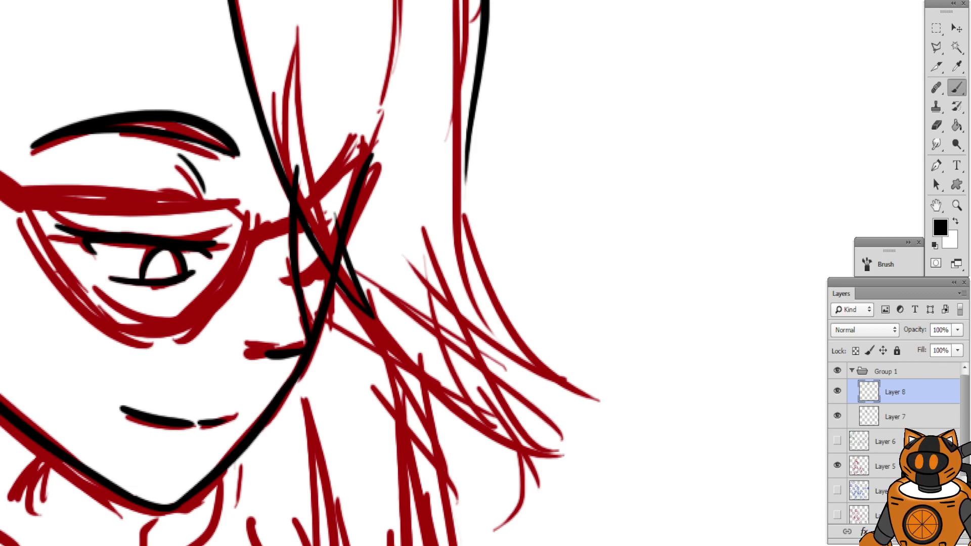
pyautogui.scroll(-5, 392, 195)
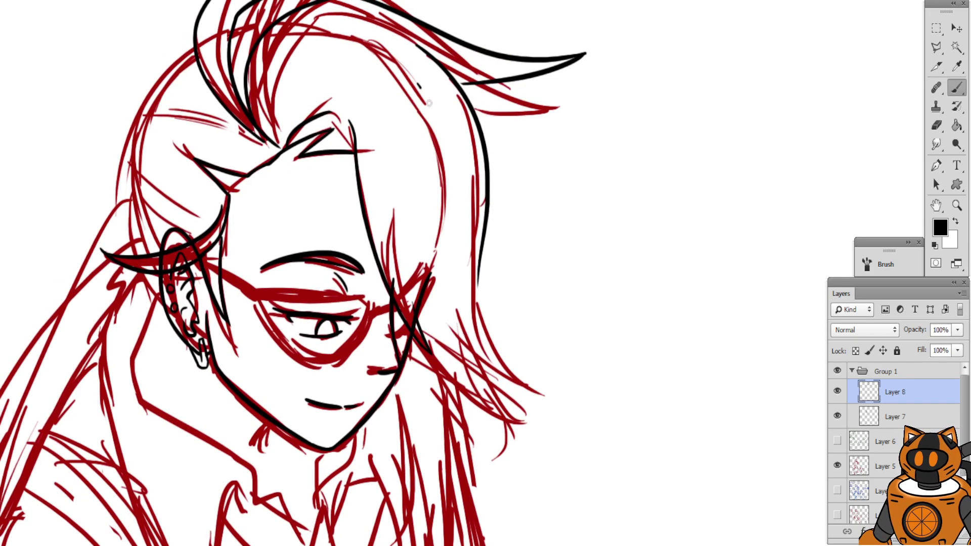
pyautogui.moveTo(420, 86); pyautogui.dragTo(537, 457)
pyautogui.hotkey('ctrl', 'z')
pyautogui.moveTo(427, 77); pyautogui.dragTo(516, 459)
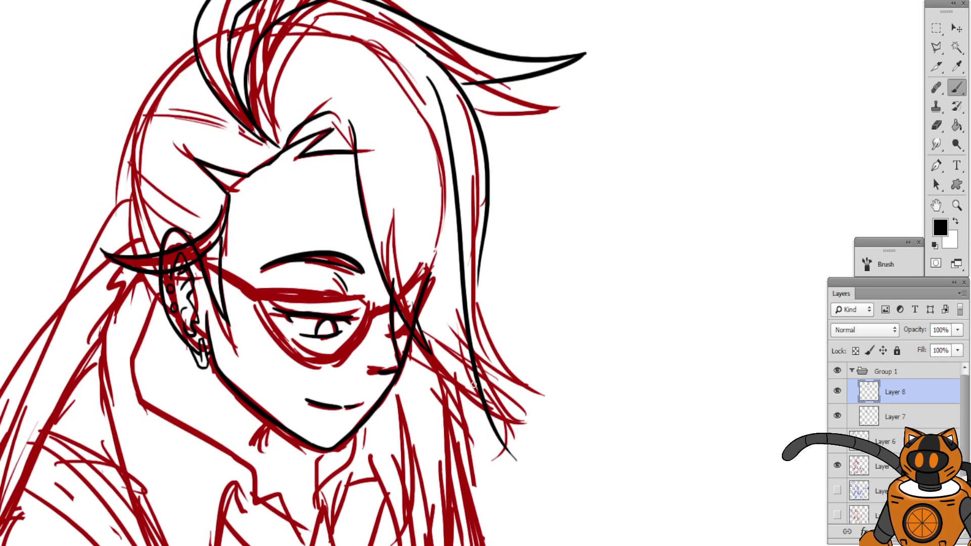
# Ink the lower edge of the long lock from the cheek down to meet the lock's tip
pyautogui.scroll(5, 474, 385)
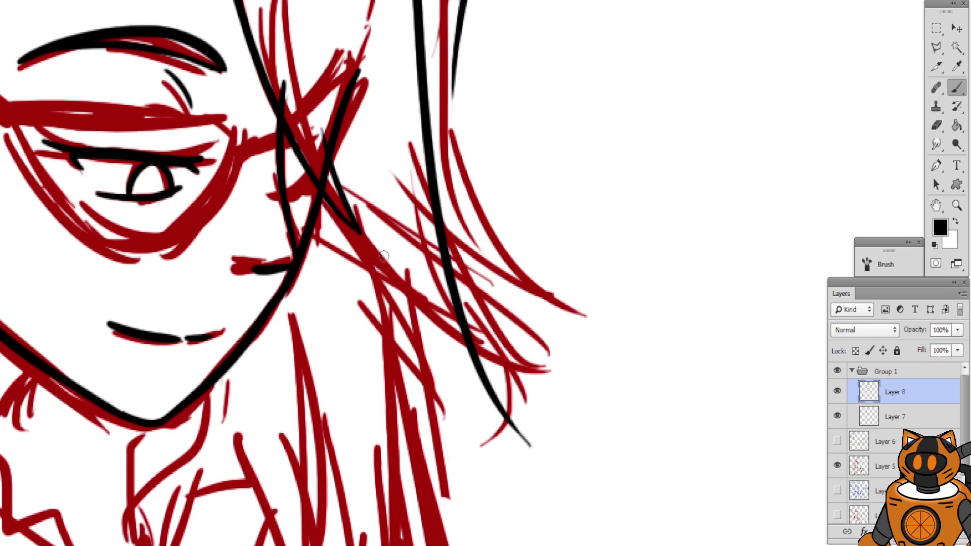
pyautogui.moveTo(347, 223)
pyautogui.mouseDown()
pyautogui.moveTo(398, 329)
pyautogui.moveTo(533, 442)
pyautogui.mouseUp()
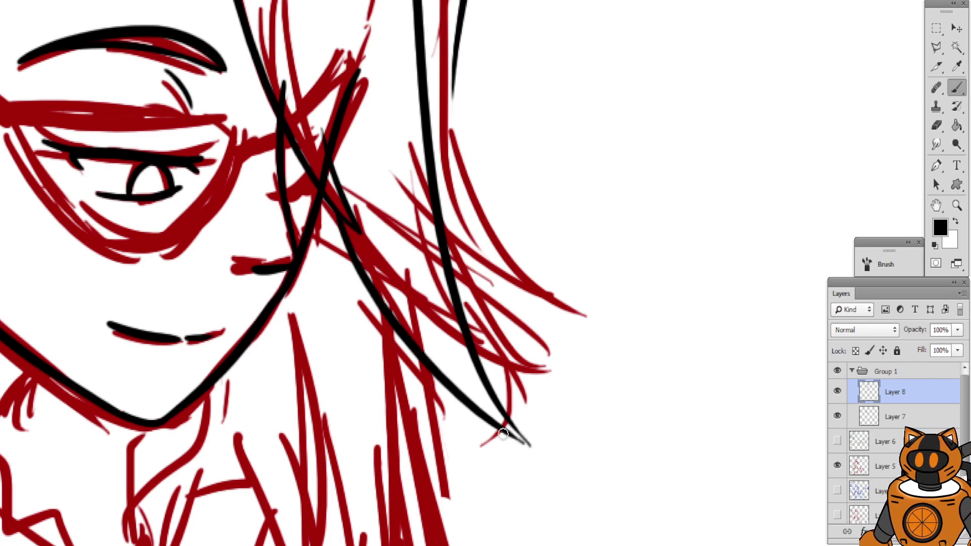
pyautogui.moveTo(487, 423); pyautogui.dragTo(536, 446)
pyautogui.hotkey('ctrl', 'z')
# Clean up the long lock's tip by erasing the stray ends and thickening both edges into a sharp point
pyautogui.hotkey('ctrl', '+')
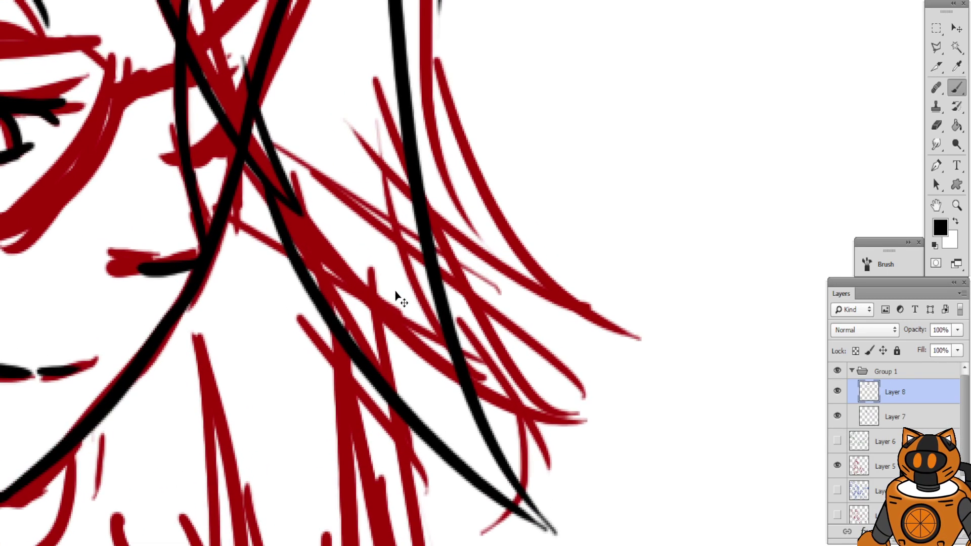
pyautogui.moveTo(389, 279); pyautogui.dragTo(349, 194)
pyautogui.moveTo(462, 422); pyautogui.dragTo(511, 445)
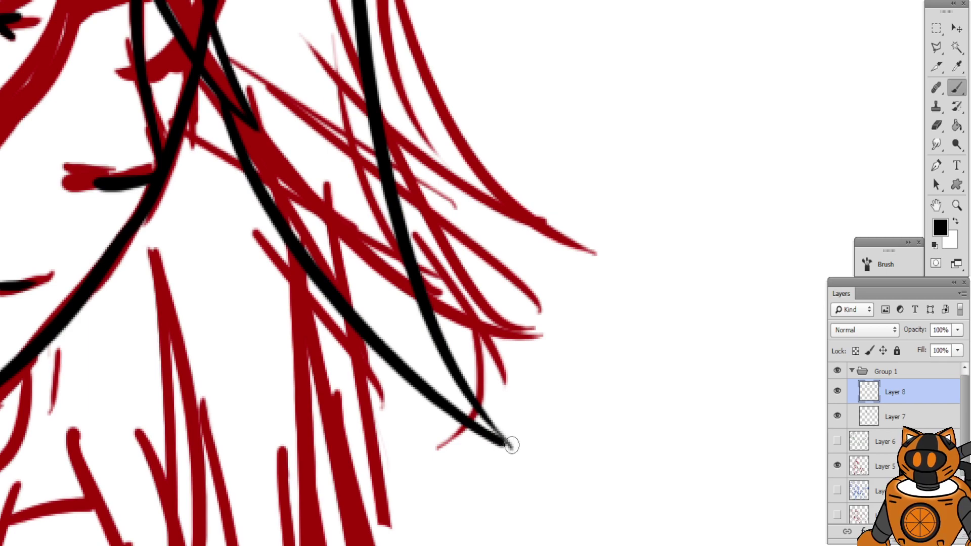
pyautogui.press('e')
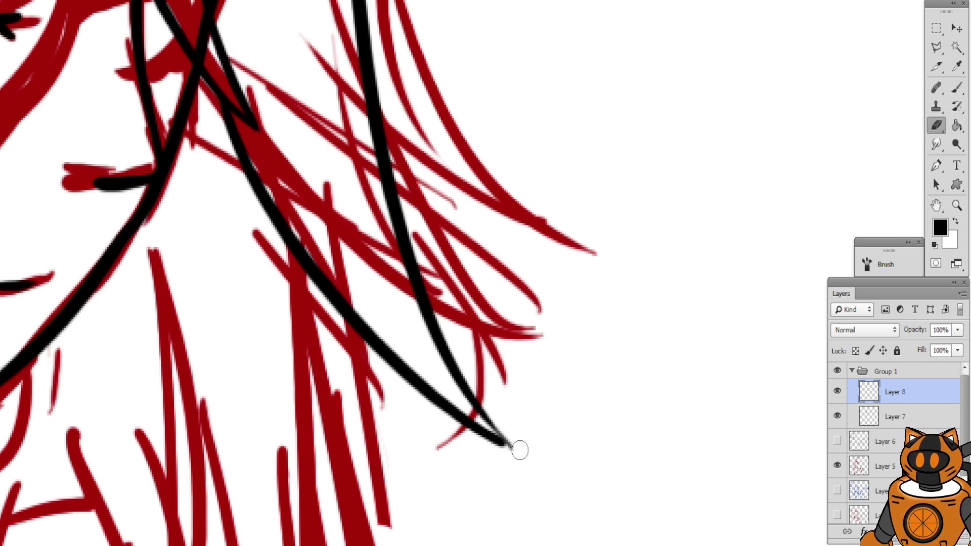
pyautogui.click(957, 86)
pyautogui.moveTo(475, 399); pyautogui.dragTo(493, 425)
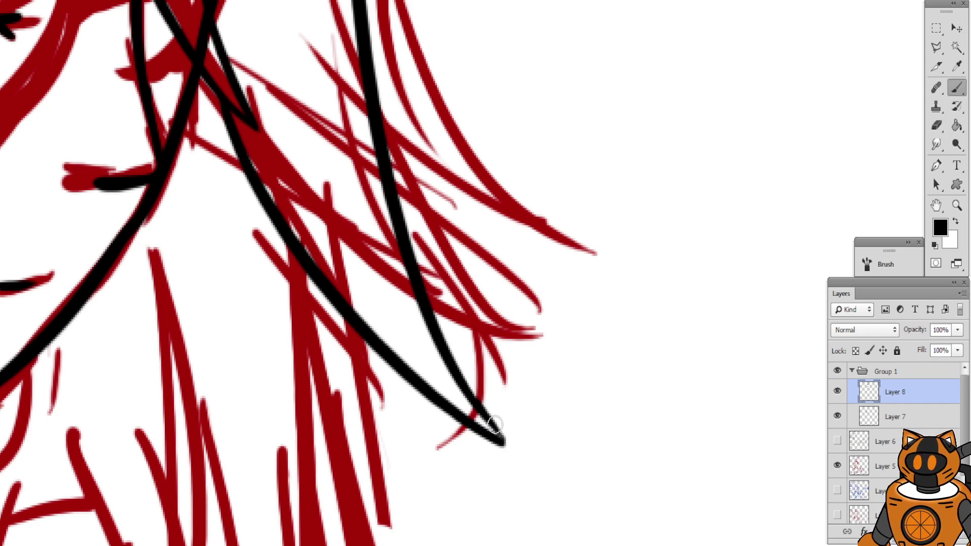
pyautogui.hotkey('ctrl', 'z')
pyautogui.moveTo(463, 389); pyautogui.dragTo(504, 440)
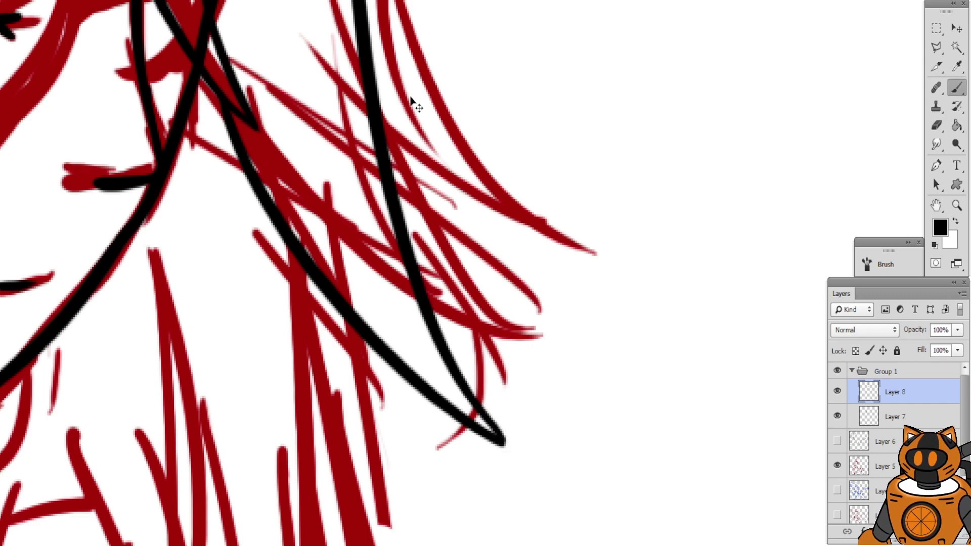
# Try to extend the outer hair contour downward with an outward flick along the sketch
pyautogui.hotkey('ctrl', '-')
pyautogui.moveTo(470, 46); pyautogui.dragTo(473, 252)
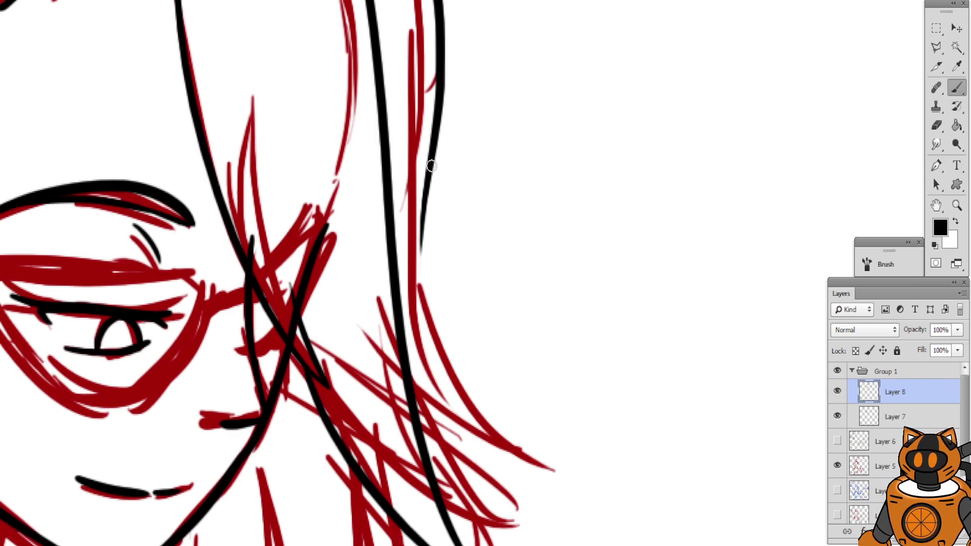
pyautogui.moveTo(444, 172); pyautogui.dragTo(482, 105)
pyautogui.hotkey('ctrl', '+')
pyautogui.moveTo(492, 137); pyautogui.dragTo(492, 115)
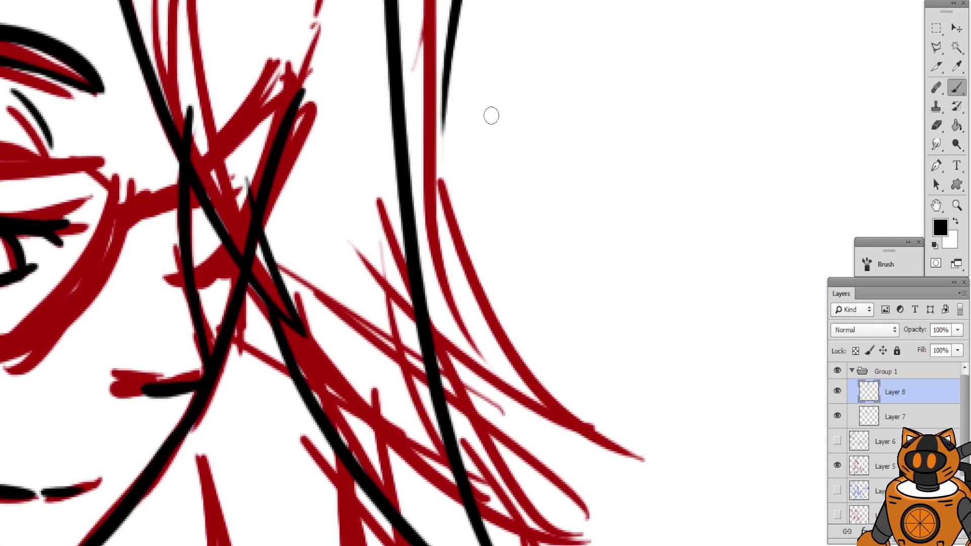
pyautogui.moveTo(455, 22); pyautogui.dragTo(474, 288)
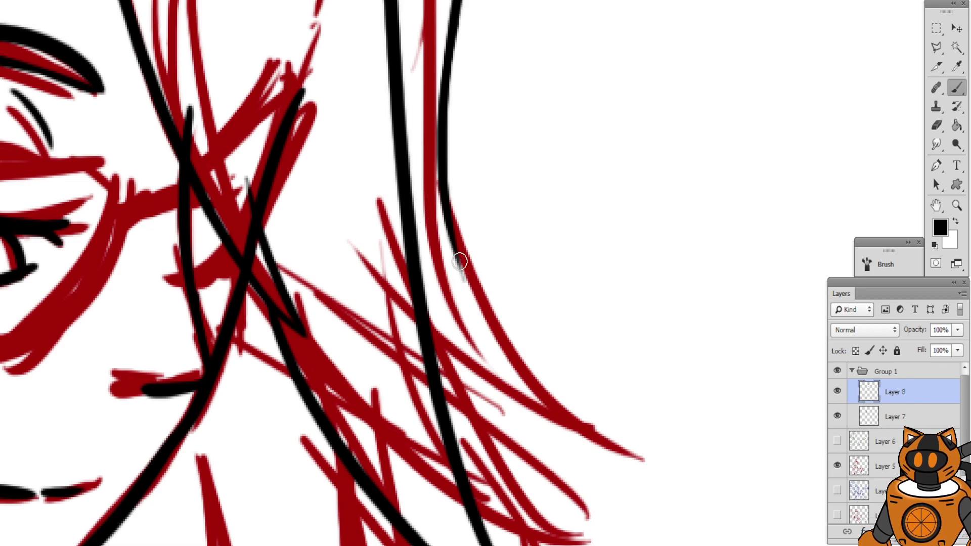
pyautogui.moveTo(464, 279)
pyautogui.mouseDown()
pyautogui.moveTo(411, 202)
pyautogui.moveTo(466, 270)
pyautogui.mouseUp()
pyautogui.hotkey('ctrl', 'alt', 'z')
pyautogui.hotkey('ctrl', 'alt', 'z')
pyautogui.hotkey('ctrl', 'alt', 'z')
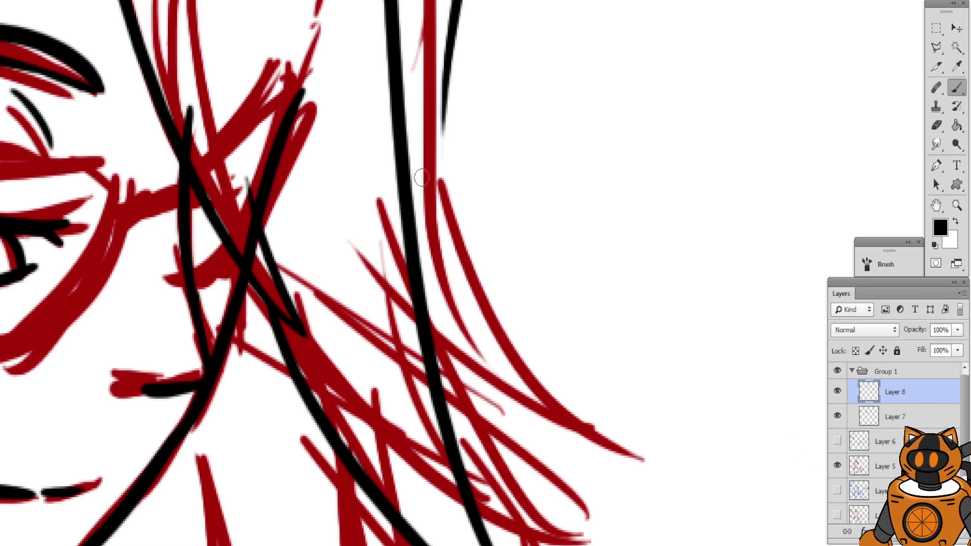
# Extend the outer hair contour's lower end inward until it meets the long lock's edge
pyautogui.moveTo(443, 95); pyautogui.dragTo(423, 165)
pyautogui.hotkey('ctrl', '-')
pyautogui.hotkey('ctrl', '-')
pyautogui.hotkey('ctrl', '-')
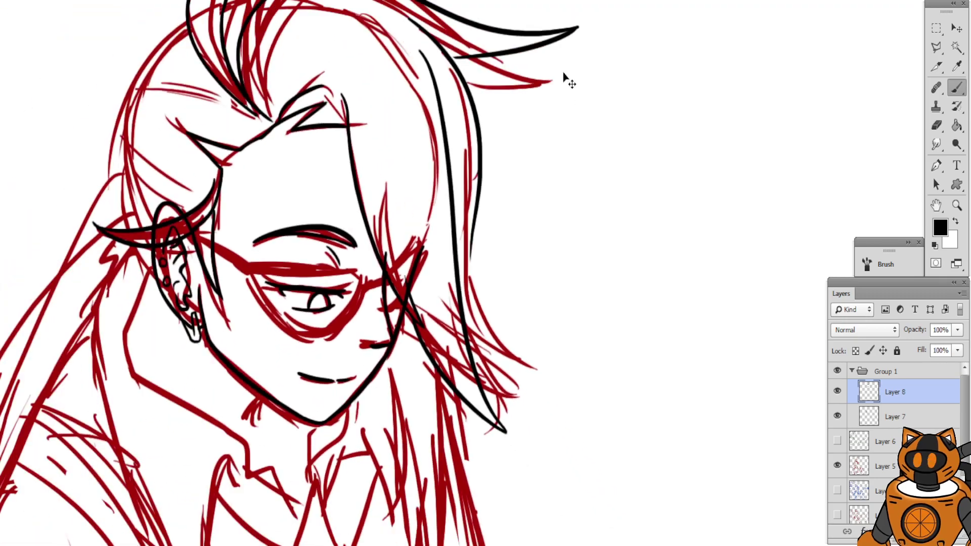
pyautogui.scroll(8, 627, 106)
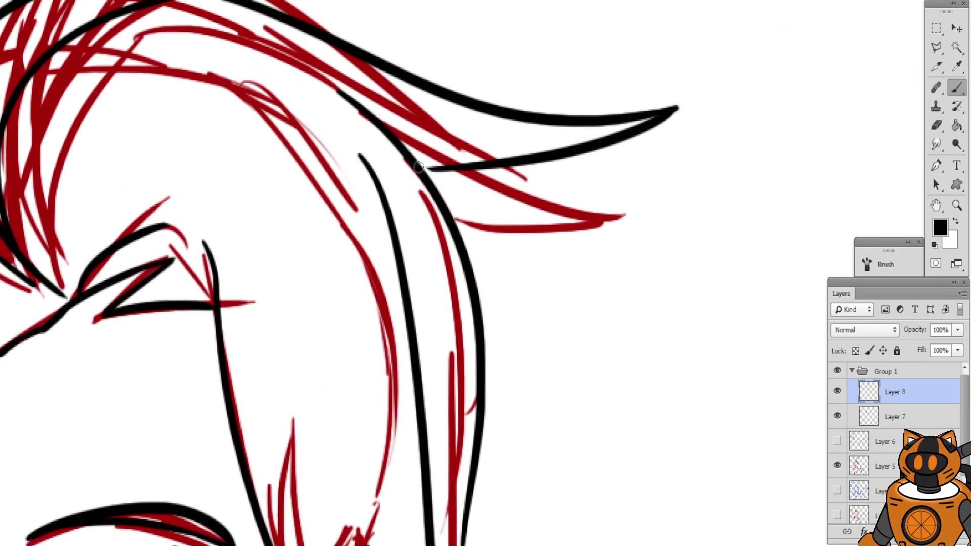
pyautogui.scroll(-10, 477, 167)
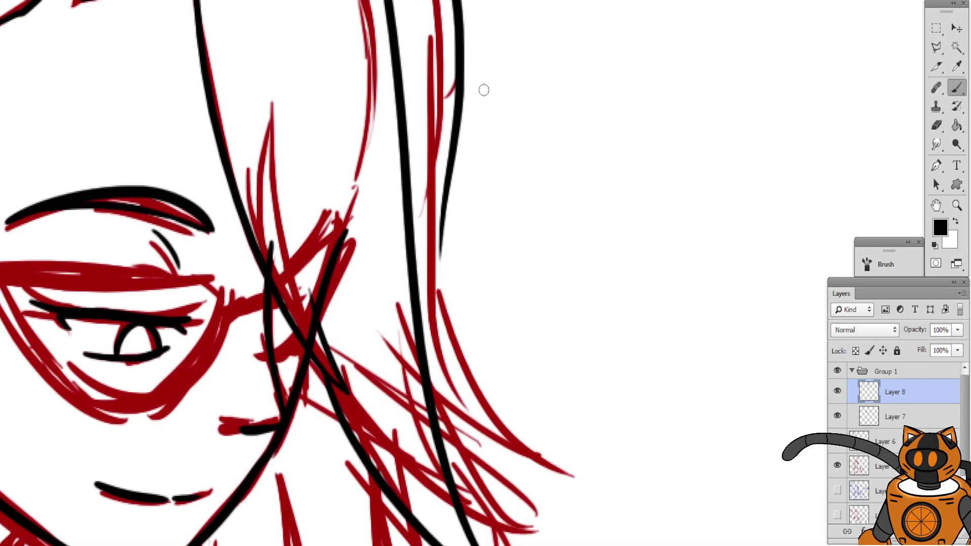
pyautogui.moveTo(438, 162); pyautogui.dragTo(391, 345)
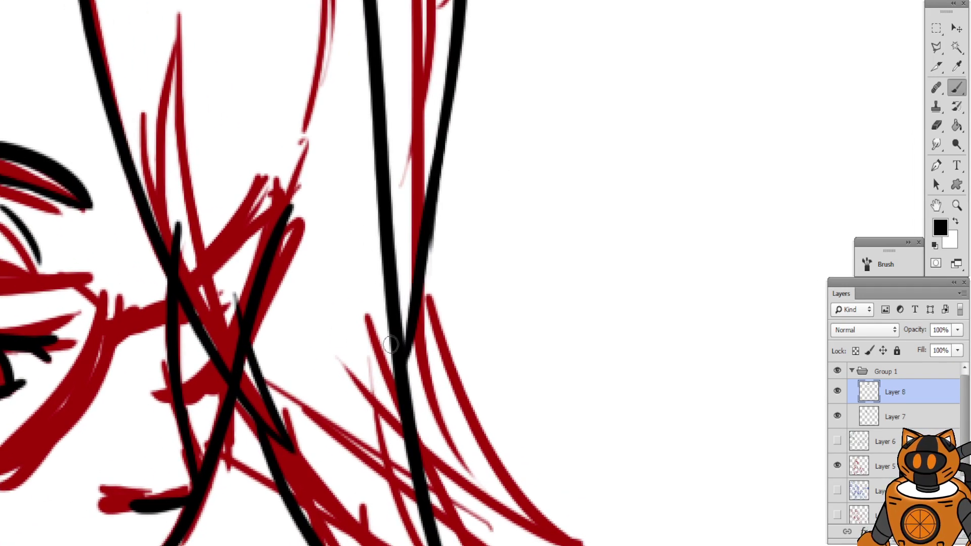
pyautogui.moveTo(404, 239); pyautogui.dragTo(498, 58)
pyautogui.moveTo(356, 226); pyautogui.dragTo(401, 93)
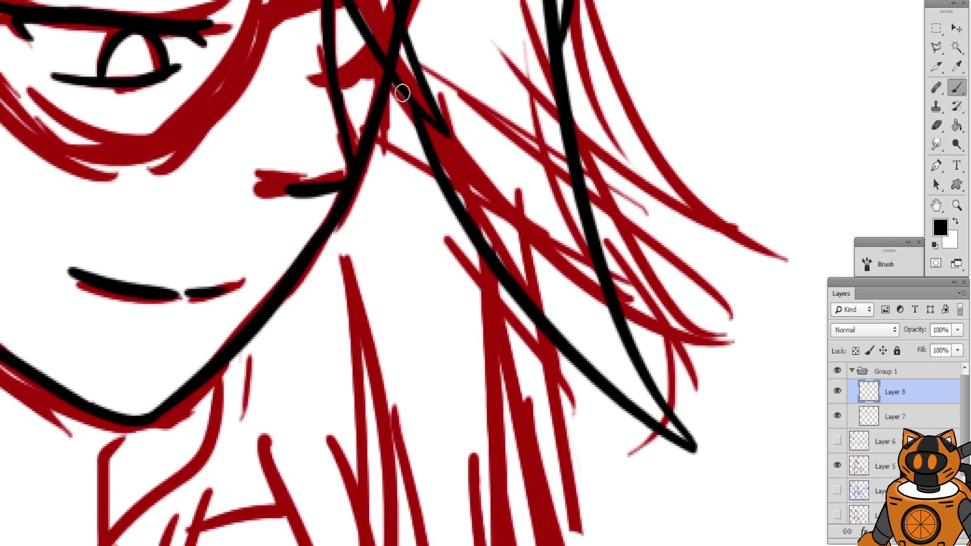
# Ink a short curved line joining the first tuft's lower edge to the second tuft's upper edge
pyautogui.hotkey('ctrl', '-')
pyautogui.hotkey('ctrl', '-')
pyautogui.hotkey('ctrl', '-')
pyautogui.moveTo(569, 34); pyautogui.dragTo(561, 93)
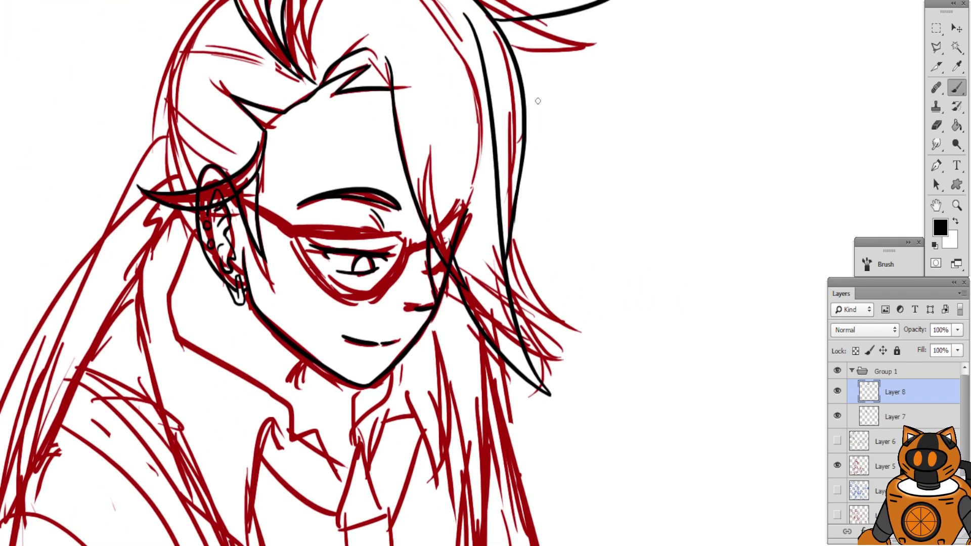
pyautogui.moveTo(502, 105)
pyautogui.mouseDown()
pyautogui.moveTo(528, 114)
pyautogui.moveTo(546, 169)
pyautogui.moveTo(567, 190)
pyautogui.moveTo(599, 198)
pyautogui.moveTo(617, 222)
pyautogui.mouseUp()
pyautogui.hotkey('ctrl', '+')
pyautogui.moveTo(385, 105); pyautogui.dragTo(445, 205)
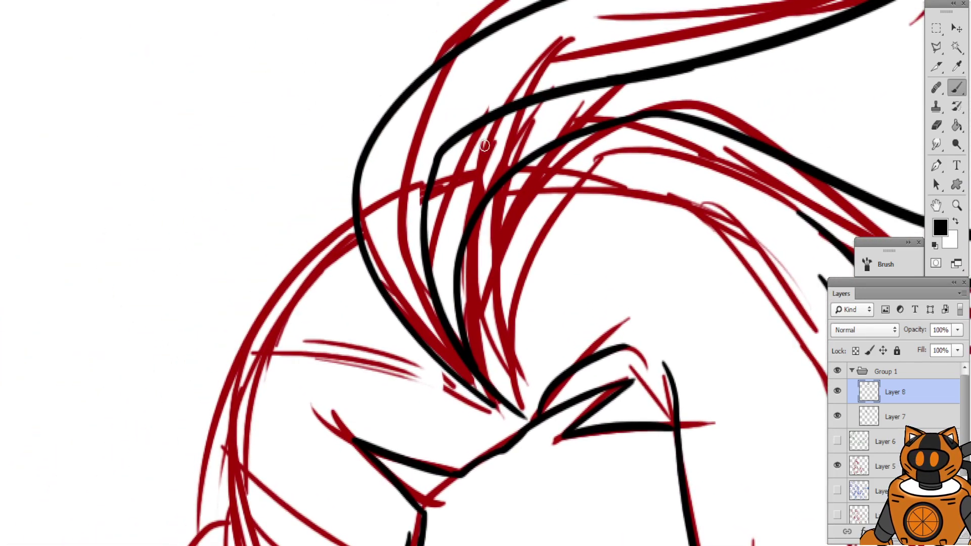
pyautogui.moveTo(535, 155); pyautogui.dragTo(442, 172)
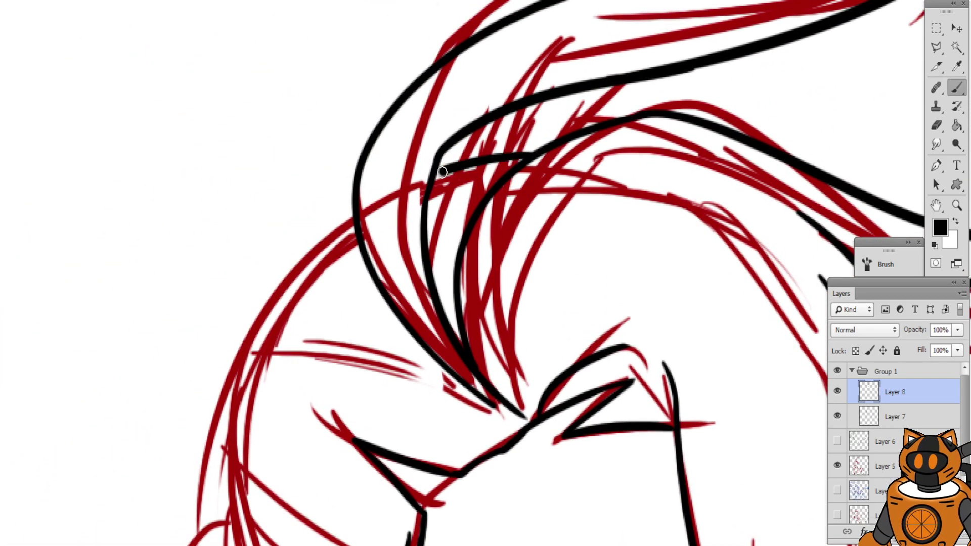
# Ink the back of the head's contour from the first tuft's outer edge curving down toward the ear
pyautogui.moveTo(322, 273); pyautogui.dragTo(516, 76)
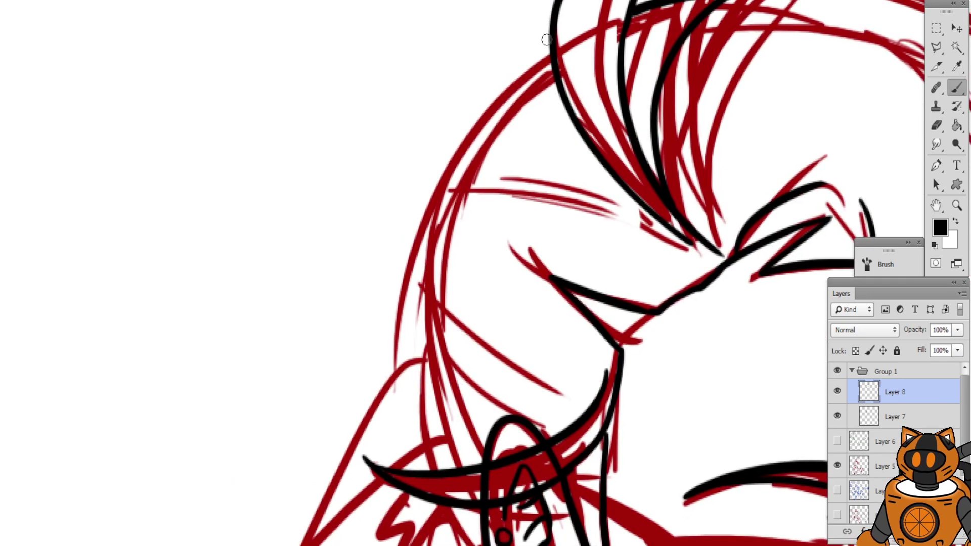
pyautogui.moveTo(553, 49); pyautogui.dragTo(410, 404)
pyautogui.hotkey('ctrl', 'z')
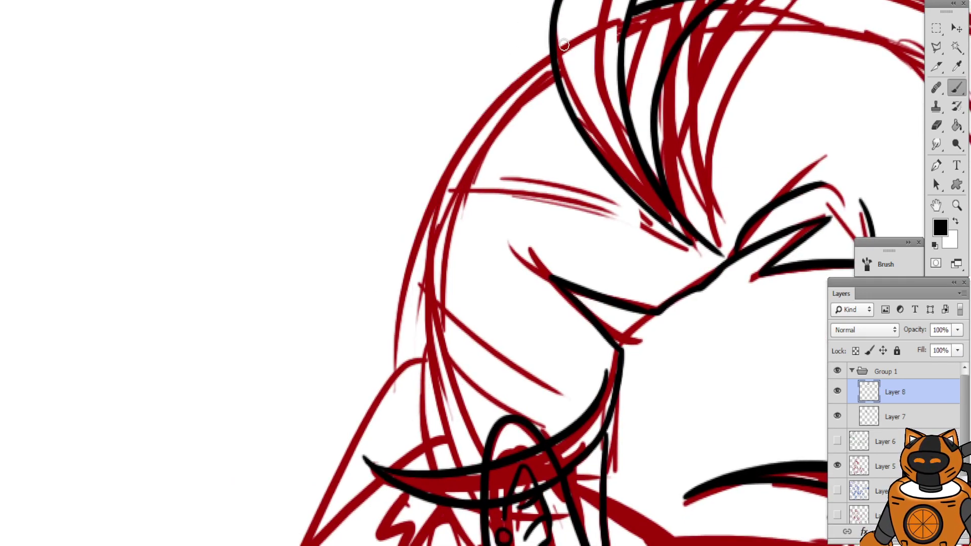
pyautogui.moveTo(555, 46)
pyautogui.mouseDown()
pyautogui.moveTo(432, 306)
pyautogui.moveTo(438, 401)
pyautogui.mouseUp()
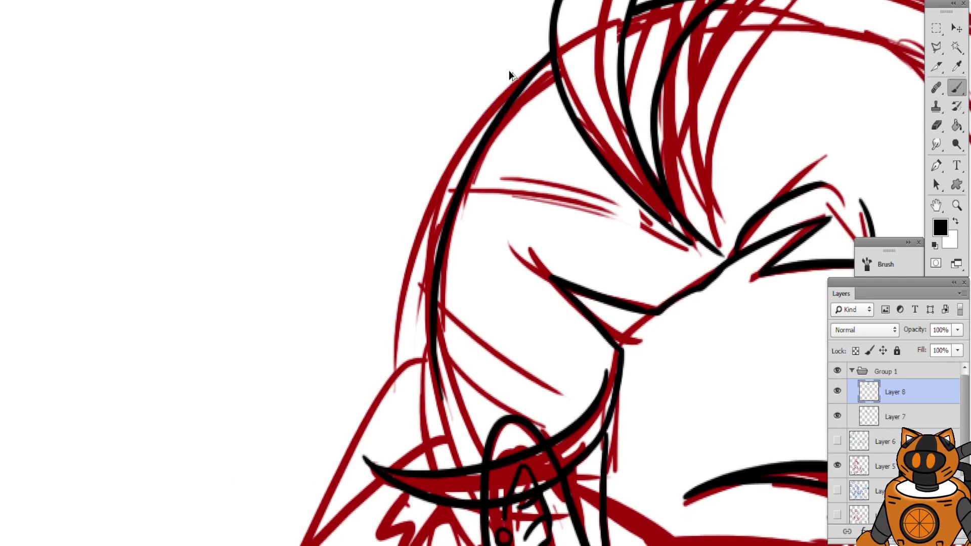
# Redraw the back of the head's contour farther outward along the sketch and join its upper end to the first tuft
pyautogui.hotkey('ctrl', 'z')
pyautogui.moveTo(551, 57); pyautogui.dragTo(429, 390)
pyautogui.moveTo(384, 210); pyautogui.dragTo(366, 349)
pyautogui.hotkey('ctrl', '+')
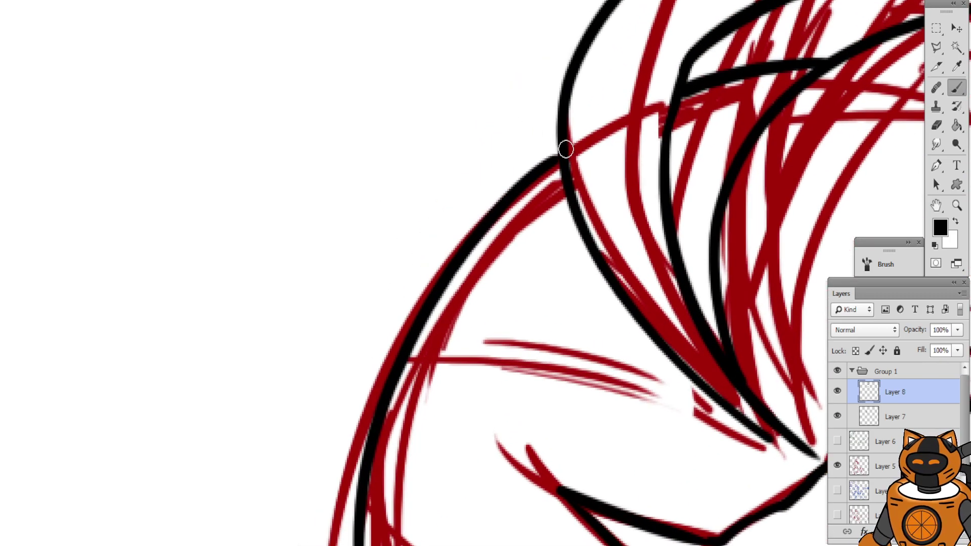
pyautogui.moveTo(565, 149); pyautogui.dragTo(541, 165)
# Extend the back of the head's contour down along the sketch to the pointed lock behind the ear
pyautogui.hotkey('ctrl', '-')
pyautogui.moveTo(397, 360)
pyautogui.mouseDown()
pyautogui.moveTo(389, 177)
pyautogui.moveTo(403, 150)
pyautogui.mouseUp()
pyautogui.moveTo(407, 264); pyautogui.dragTo(451, 372)
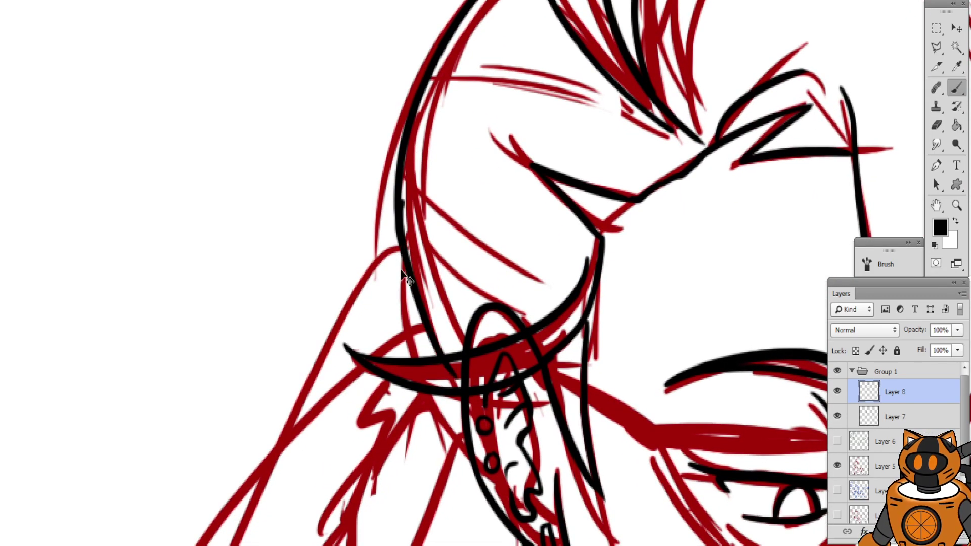
pyautogui.hotkey('ctrl', 'z')
pyautogui.moveTo(398, 219); pyautogui.dragTo(438, 359)
pyautogui.hotkey('ctrl', 'z')
pyautogui.moveTo(399, 212); pyautogui.dragTo(450, 360)
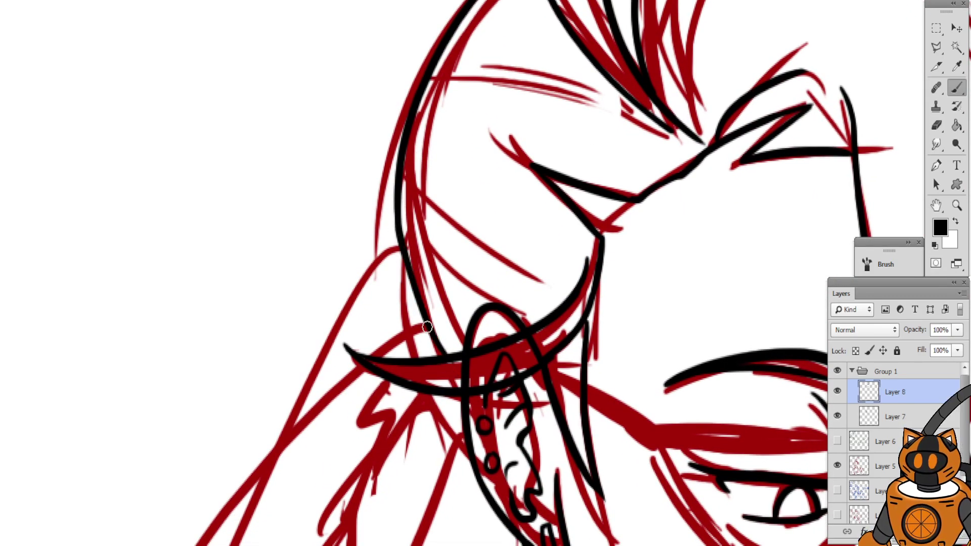
pyautogui.moveTo(380, 320)
pyautogui.mouseDown()
pyautogui.moveTo(335, 169)
pyautogui.moveTo(370, 176)
pyautogui.mouseUp()
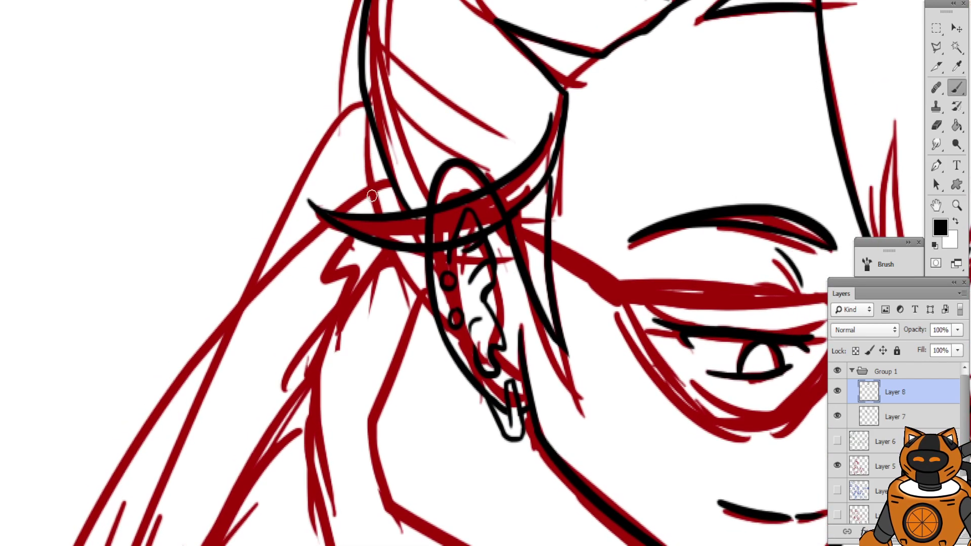
# Ink the short hair strokes above and below the pointed lock's tip behind the ear
pyautogui.hotkey('ctrl', '-')
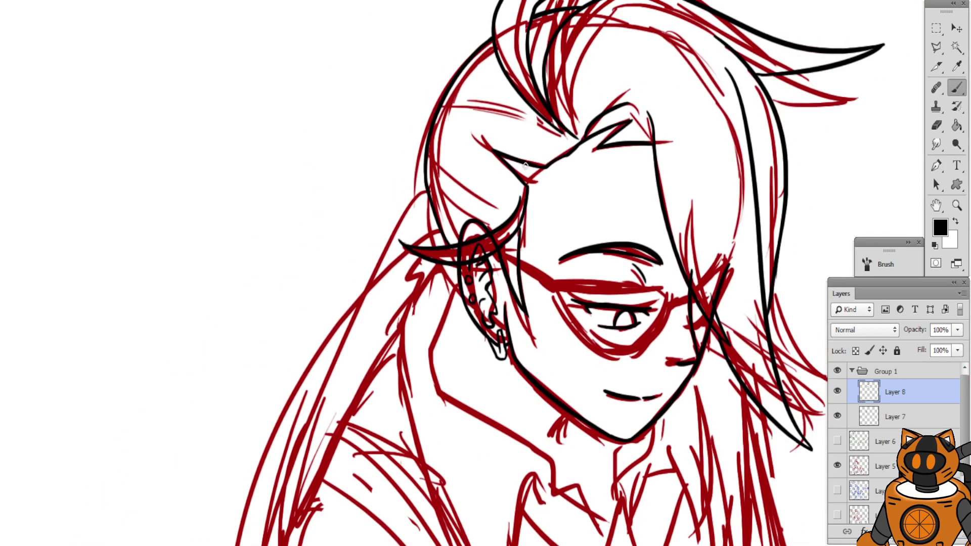
pyautogui.moveTo(542, 146); pyautogui.dragTo(418, 190)
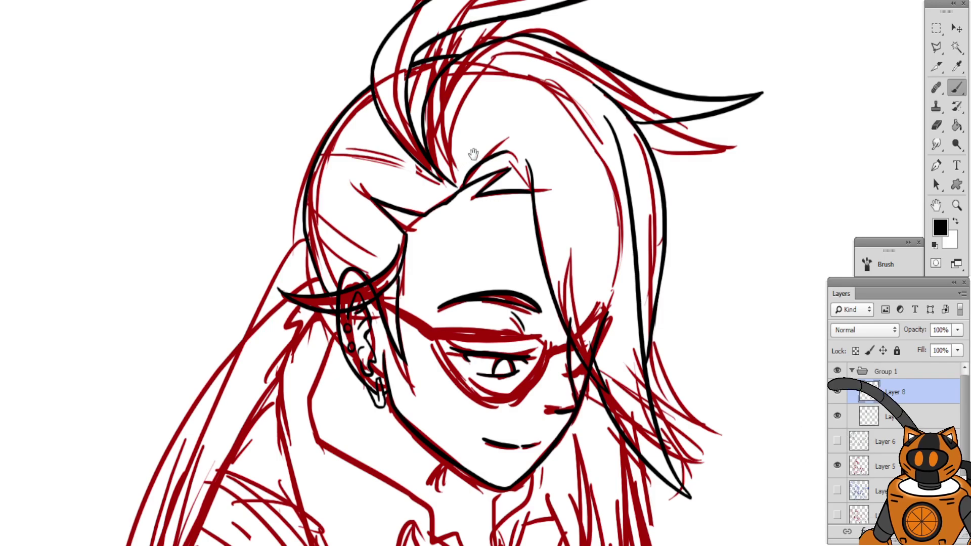
pyautogui.moveTo(472, 156); pyautogui.dragTo(632, 144)
pyautogui.moveTo(510, 172); pyautogui.dragTo(531, 104)
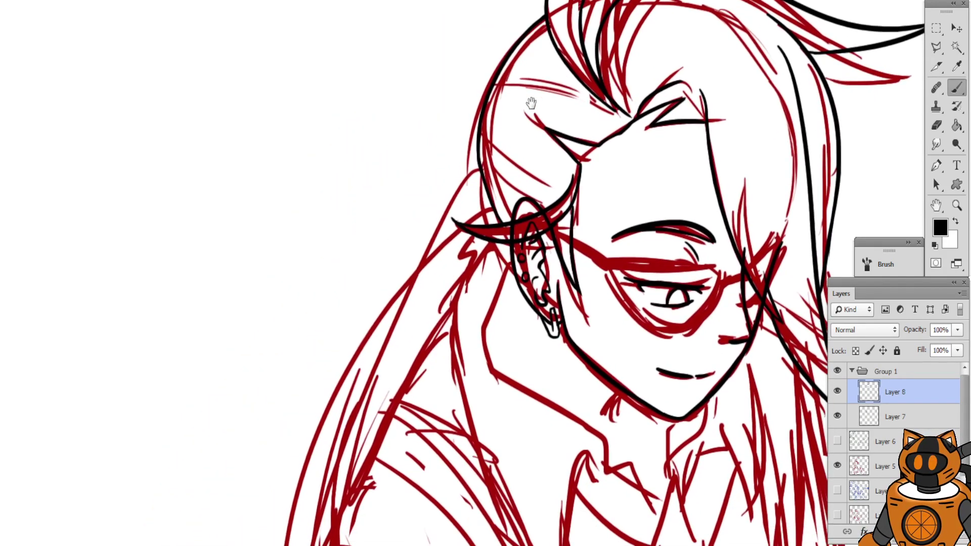
pyautogui.hotkey('ctrl', '+')
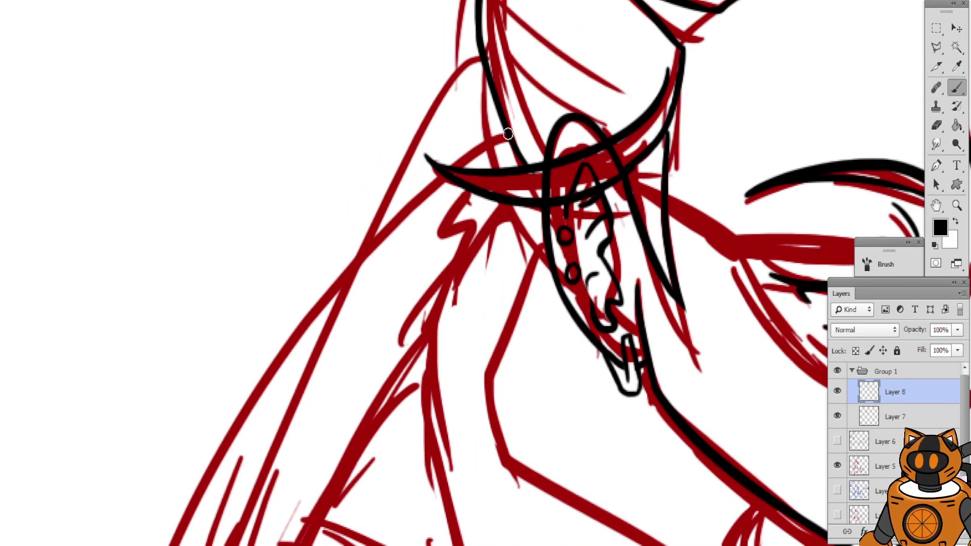
pyautogui.moveTo(509, 136)
pyautogui.mouseDown()
pyautogui.moveTo(454, 205)
pyautogui.moveTo(473, 230)
pyautogui.mouseUp()
pyautogui.hotkey('ctrl', '-')
pyautogui.moveTo(589, 182); pyautogui.dragTo(440, 160)
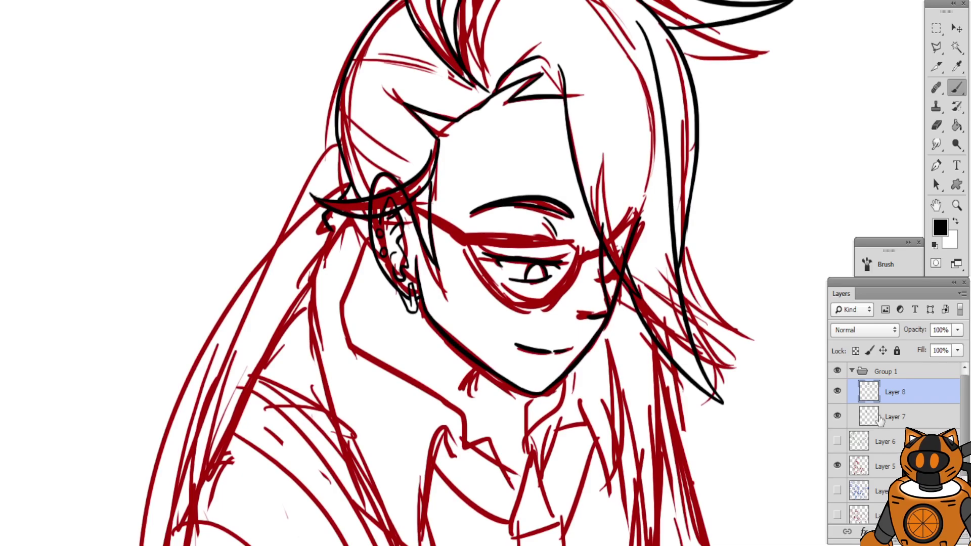
# Add a new layer directly above Layer 7 and ink the glasses' thick bridge and the far lens's short lower rim
pyautogui.click(911, 417)
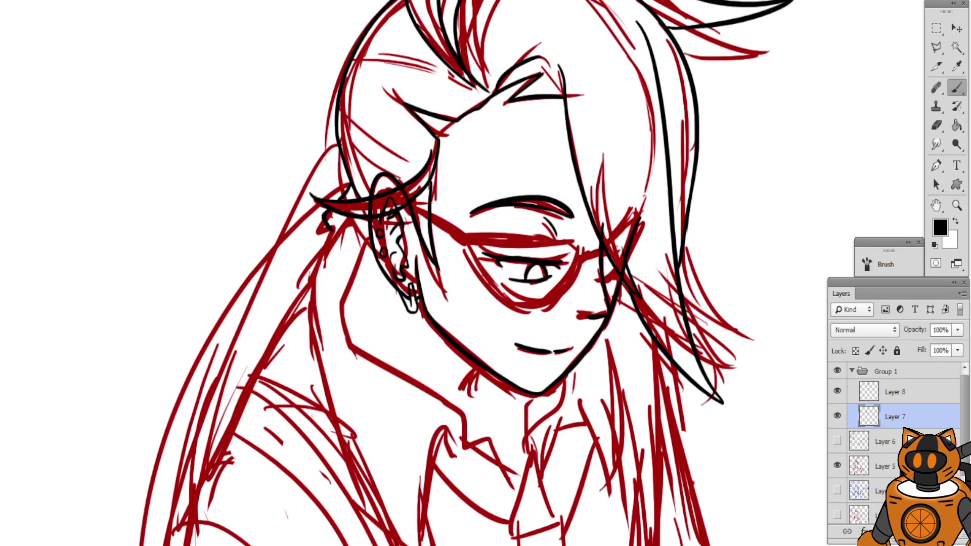
pyautogui.click(935, 531)
pyautogui.hotkey('ctrl', '+')
pyautogui.moveTo(492, 196)
pyautogui.mouseDown()
pyautogui.moveTo(405, 166)
pyautogui.moveTo(339, 209)
pyautogui.mouseUp()
pyautogui.moveTo(554, 256)
pyautogui.mouseDown()
pyautogui.moveTo(574, 268)
pyautogui.moveTo(563, 251)
pyautogui.moveTo(521, 265)
pyautogui.mouseUp()
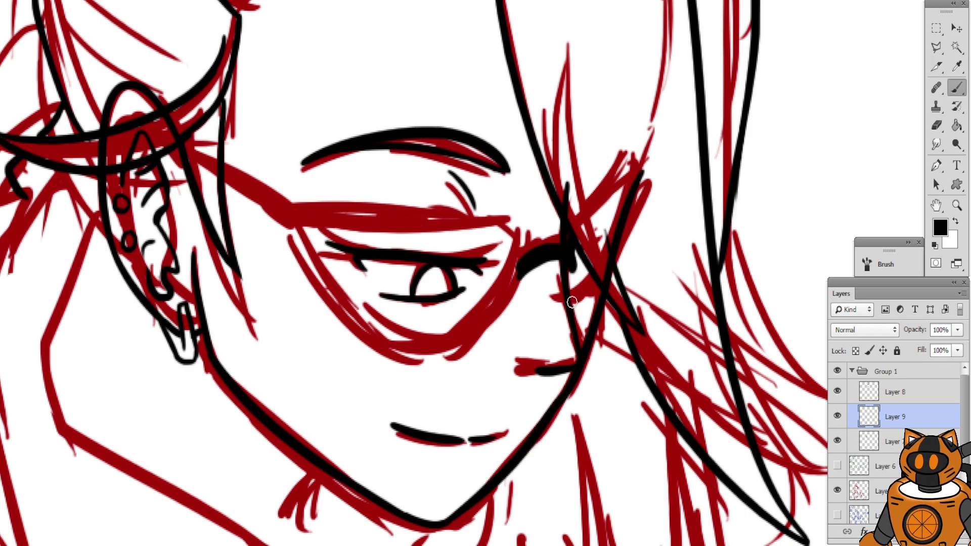
pyautogui.moveTo(602, 278); pyautogui.dragTo(564, 305)
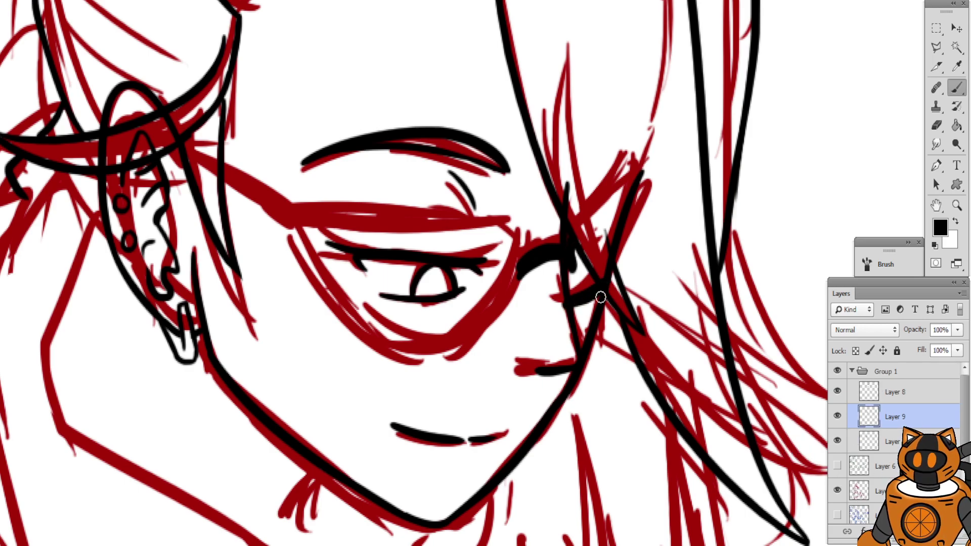
pyautogui.click(936, 125)
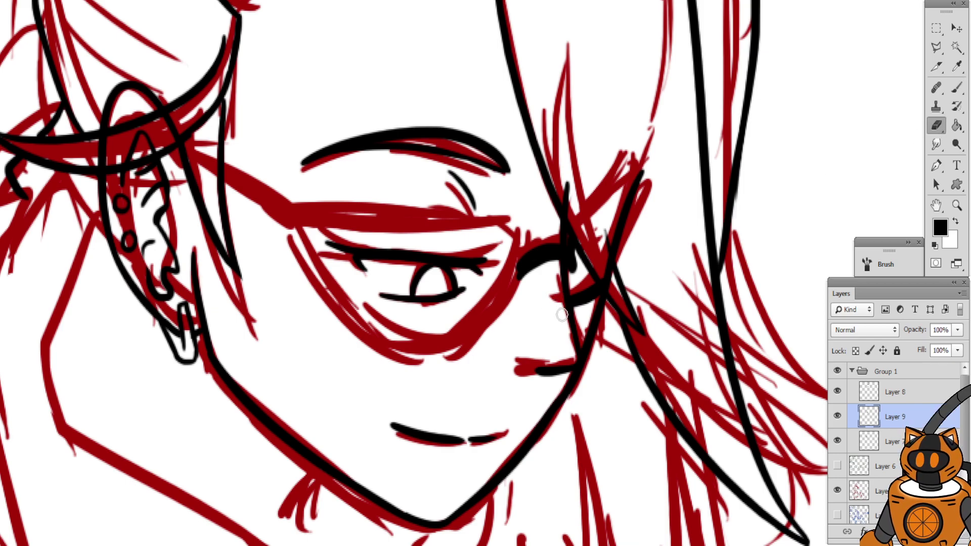
pyautogui.click(956, 87)
# Ink the glasses' thick temple arm from the top of the ear to the near lens's outer corner
pyautogui.moveTo(490, 194); pyautogui.dragTo(499, 199)
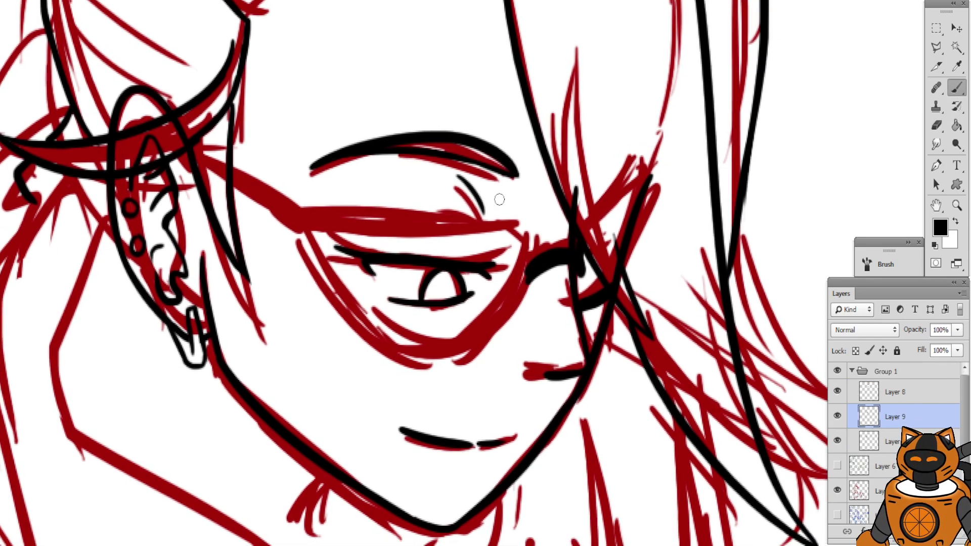
pyautogui.moveTo(427, 194); pyautogui.dragTo(417, 187)
pyautogui.moveTo(177, 167); pyautogui.dragTo(201, 197)
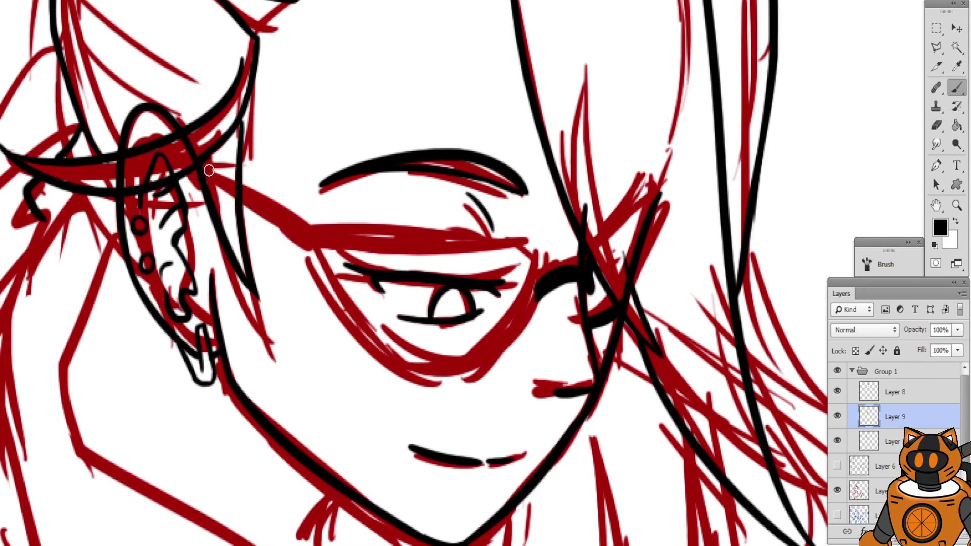
pyautogui.moveTo(192, 160); pyautogui.dragTo(317, 241)
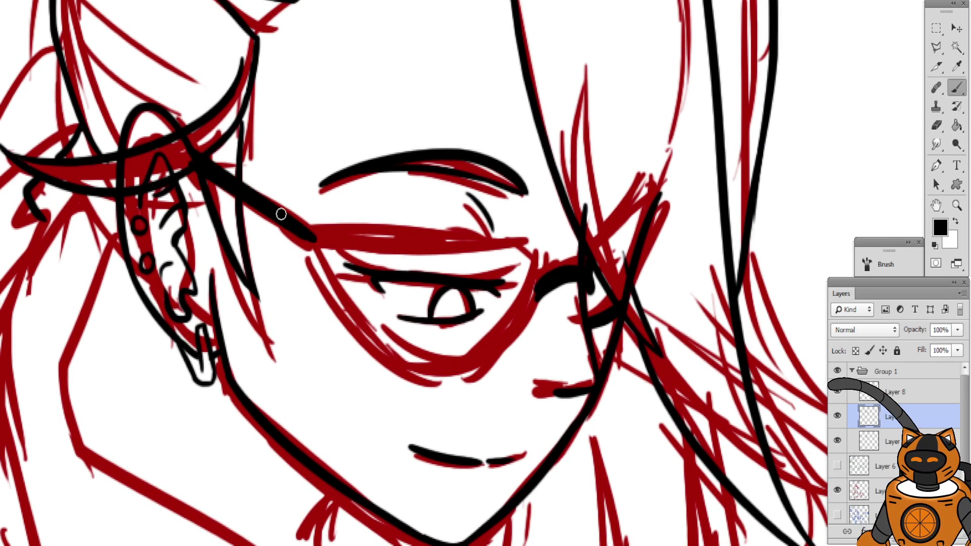
pyautogui.moveTo(198, 158); pyautogui.dragTo(308, 232)
pyautogui.moveTo(226, 172); pyautogui.dragTo(311, 232)
pyautogui.hotkey('ctrl', 'z')
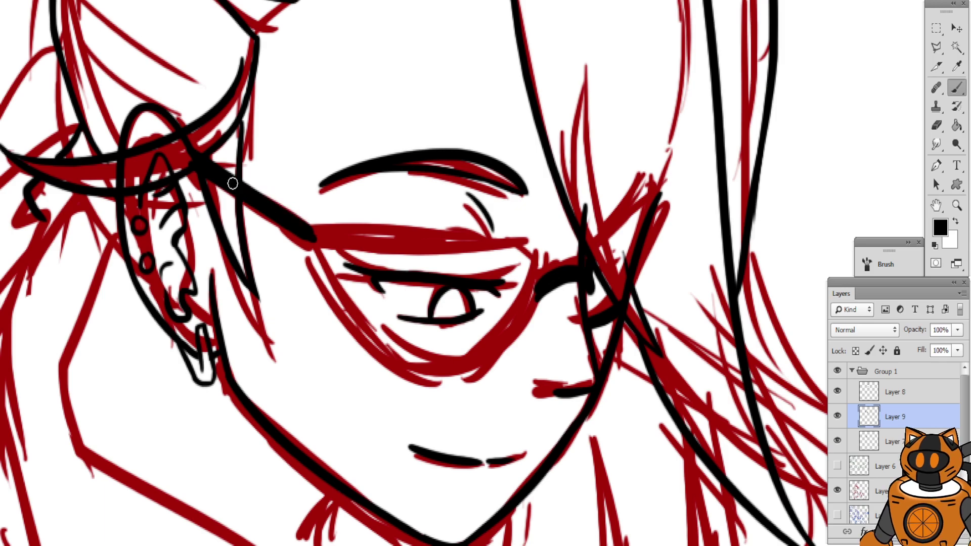
pyautogui.moveTo(262, 208); pyautogui.dragTo(309, 240)
pyautogui.moveTo(252, 228); pyautogui.dragTo(342, 267)
# Ink the near lens's thick, curved upper rim to the bridge and erase the overhang below its outer corner
pyautogui.moveTo(310, 233)
pyautogui.mouseDown()
pyautogui.moveTo(337, 254)
pyautogui.moveTo(546, 271)
pyautogui.mouseUp()
pyautogui.hotkey('ctrl', 'z')
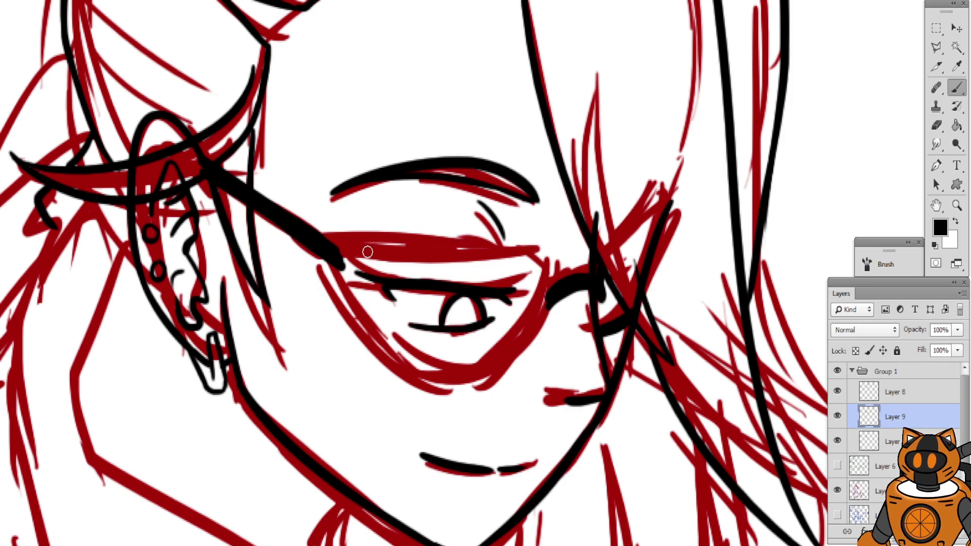
pyautogui.moveTo(333, 250)
pyautogui.mouseDown()
pyautogui.moveTo(560, 291)
pyautogui.moveTo(556, 299)
pyautogui.moveTo(477, 249)
pyautogui.moveTo(352, 231)
pyautogui.moveTo(548, 310)
pyautogui.moveTo(330, 249)
pyautogui.moveTo(552, 306)
pyautogui.mouseUp()
pyautogui.hotkey('ctrl', 'z')
pyautogui.hotkey('ctrl', 'z')
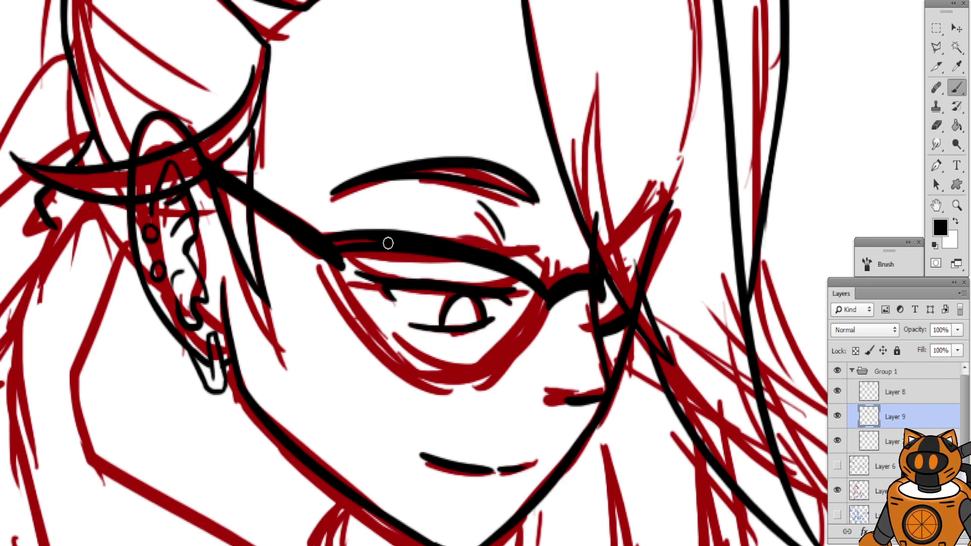
pyautogui.moveTo(513, 267); pyautogui.dragTo(529, 284)
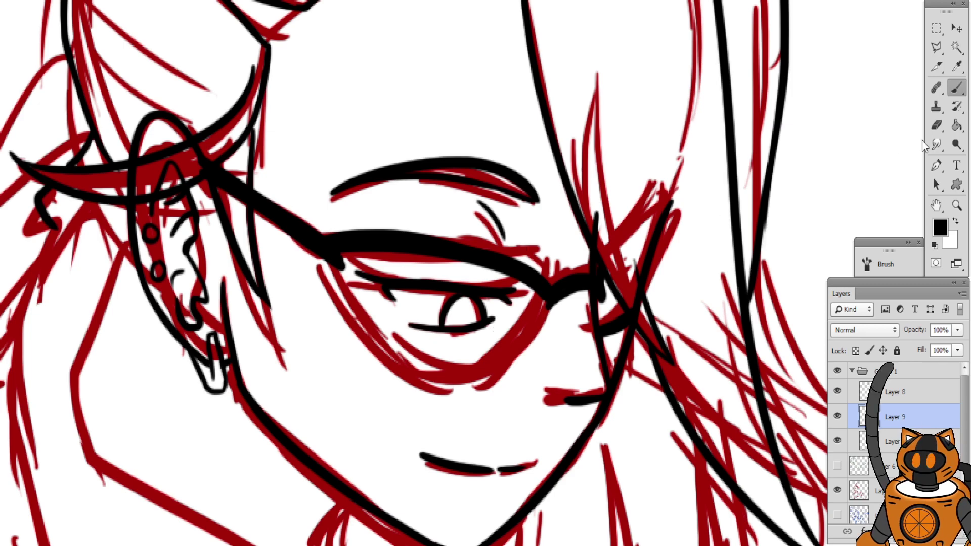
pyautogui.click(939, 125)
pyautogui.moveTo(344, 259); pyautogui.dragTo(346, 258)
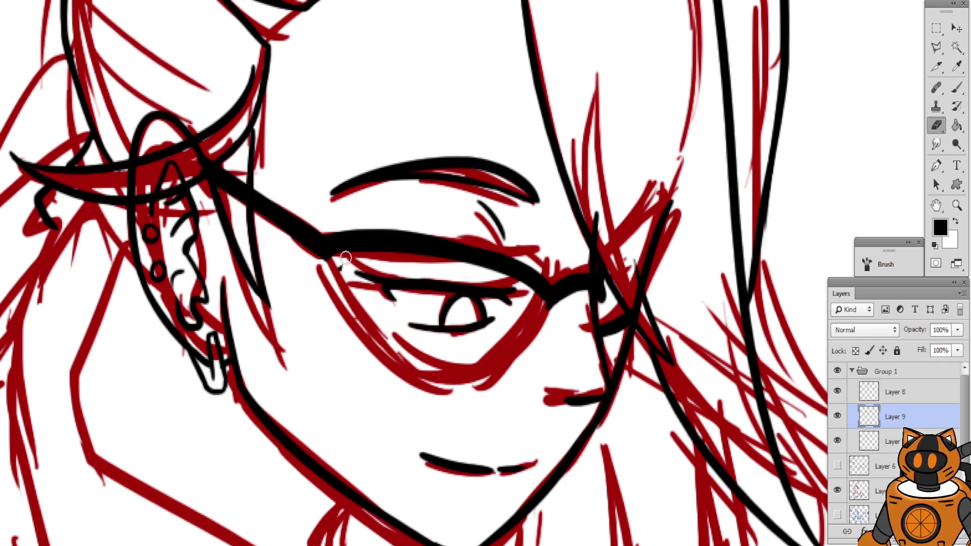
# Ink the near lens's lower rim from the outer corner and from the bridge down toward the bottom of the lens
pyautogui.click(956, 88)
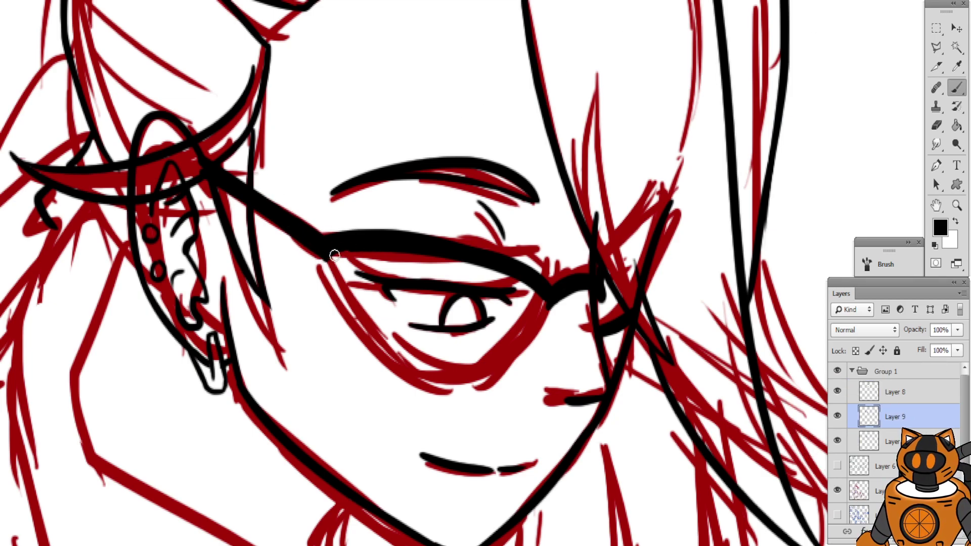
pyautogui.moveTo(341, 257)
pyautogui.mouseDown()
pyautogui.moveTo(390, 331)
pyautogui.moveTo(430, 365)
pyautogui.mouseUp()
pyautogui.hotkey('ctrl', 'z')
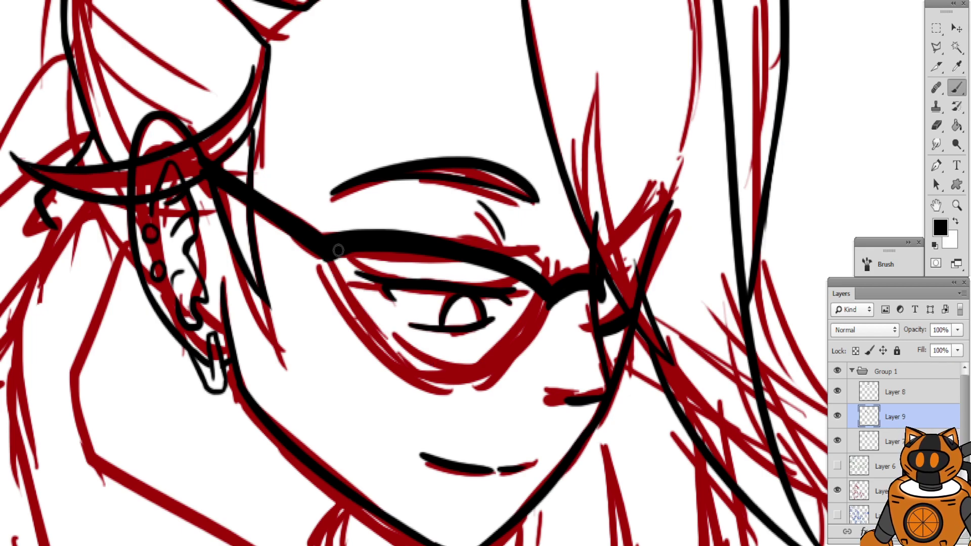
pyautogui.moveTo(341, 257); pyautogui.dragTo(441, 395)
pyautogui.hotkey('ctrl', 'z')
pyautogui.moveTo(342, 268); pyautogui.dragTo(453, 369)
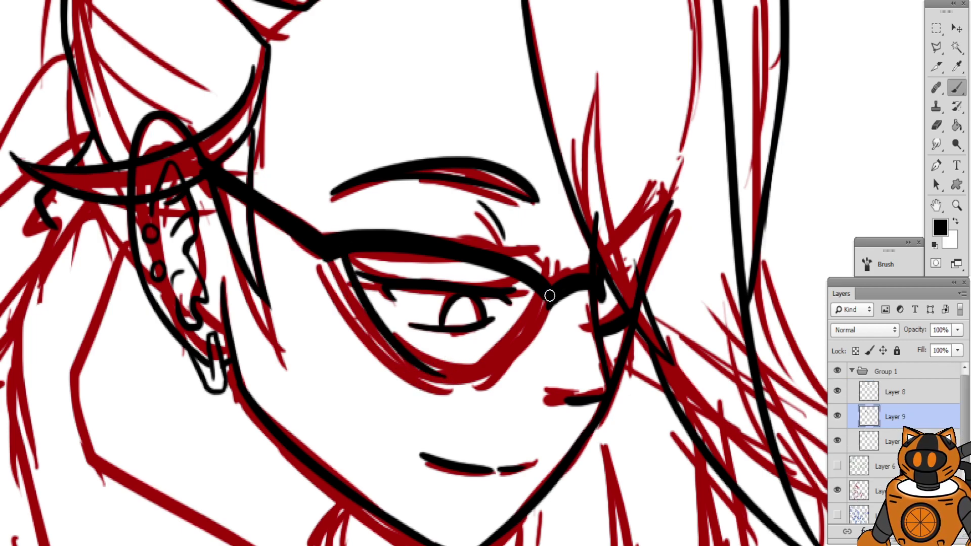
pyautogui.moveTo(548, 293); pyautogui.dragTo(459, 372)
pyautogui.moveTo(556, 297)
pyautogui.mouseDown()
pyautogui.moveTo(503, 351)
pyautogui.moveTo(455, 377)
pyautogui.mouseUp()
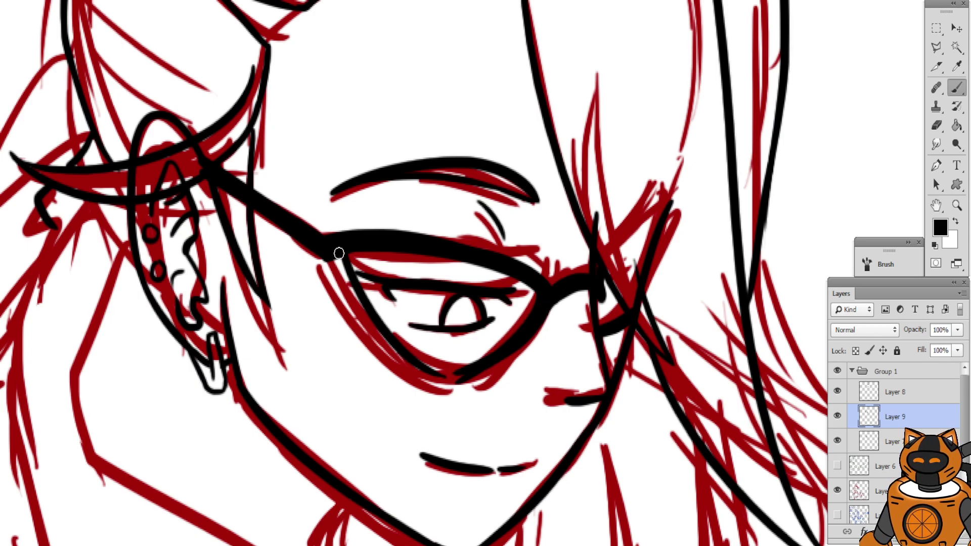
# Thicken the lower rim's outer side up to the frame corner and close the gap at the lens's bottom
pyautogui.hotkey('ctrl', '+')
pyautogui.moveTo(287, 223)
pyautogui.mouseDown()
pyautogui.moveTo(256, 204)
pyautogui.moveTo(328, 349)
pyautogui.mouseUp()
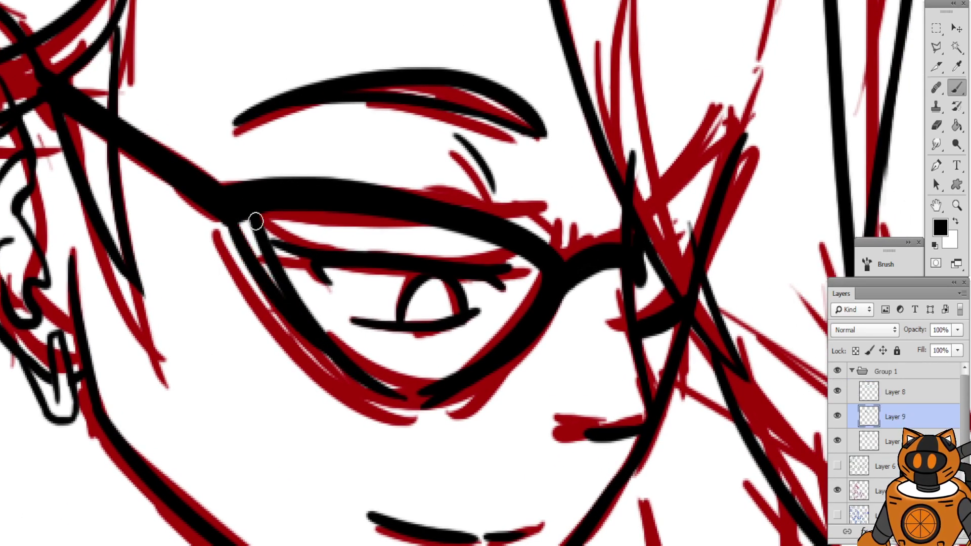
pyautogui.moveTo(256, 221)
pyautogui.mouseDown()
pyautogui.moveTo(243, 219)
pyautogui.moveTo(247, 209)
pyautogui.mouseUp()
pyautogui.moveTo(295, 305)
pyautogui.mouseDown()
pyautogui.moveTo(420, 386)
pyautogui.moveTo(472, 379)
pyautogui.mouseUp()
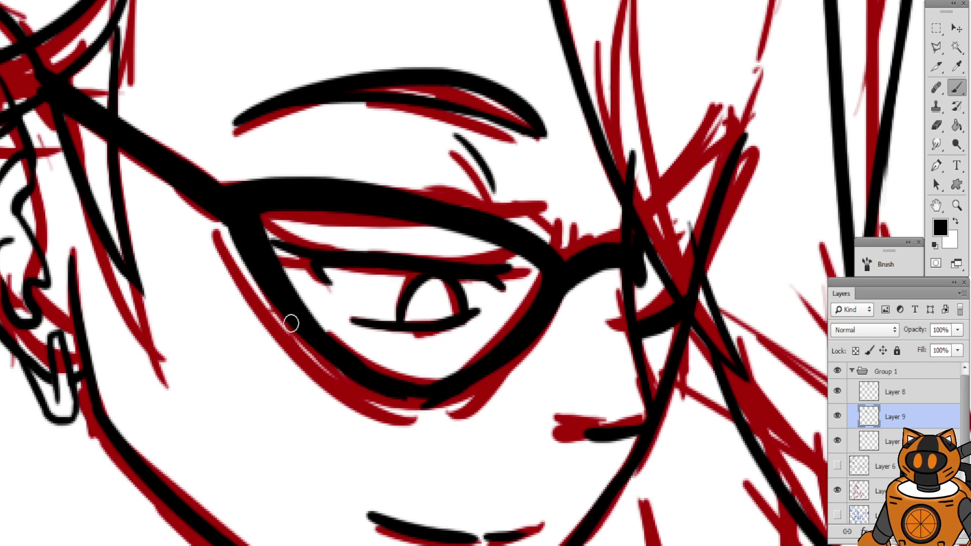
# Even out the curve and thickness of the near lens's rim along its bottom
pyautogui.click(936, 124)
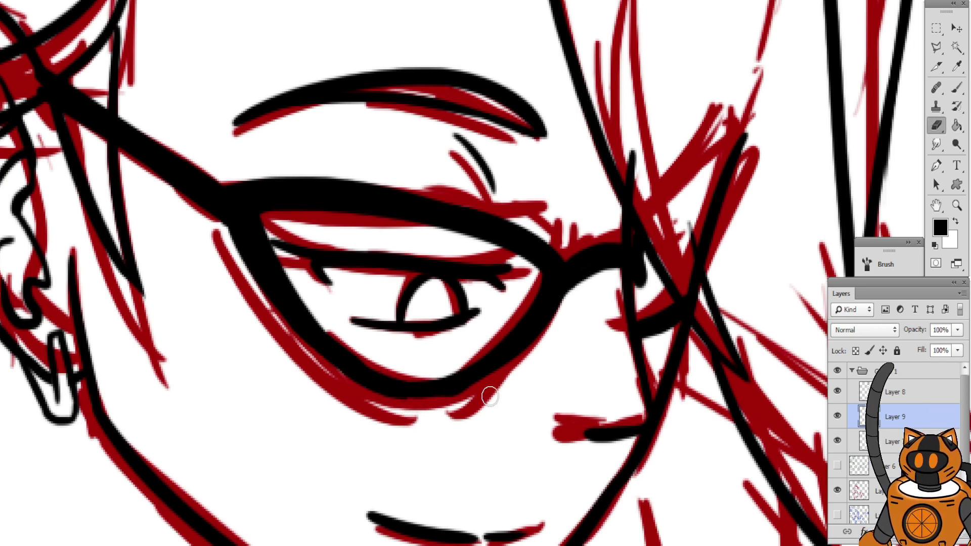
pyautogui.click(952, 89)
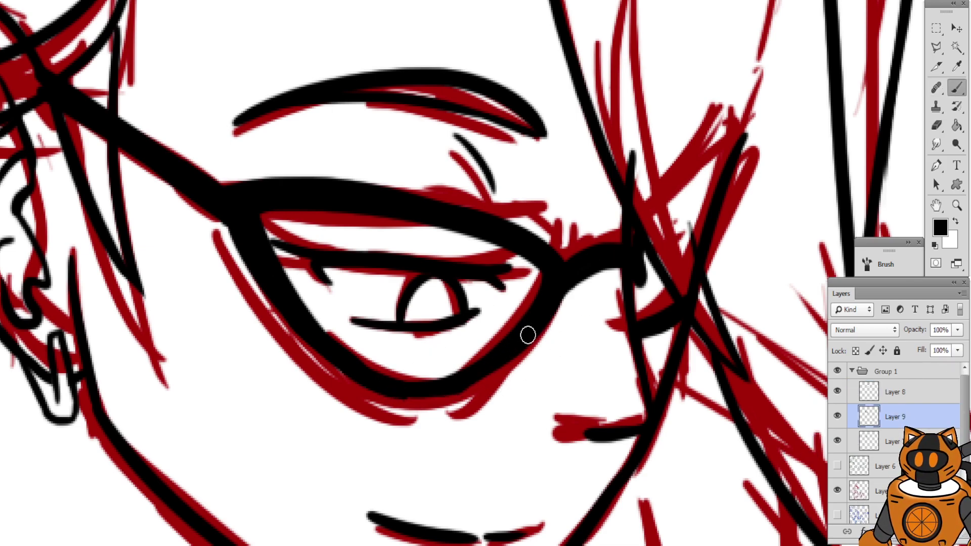
pyautogui.moveTo(528, 335)
pyautogui.mouseDown()
pyautogui.moveTo(475, 379)
pyautogui.moveTo(409, 391)
pyautogui.moveTo(486, 376)
pyautogui.moveTo(492, 363)
pyautogui.mouseUp()
pyautogui.hotkey('ctrl', 'z')
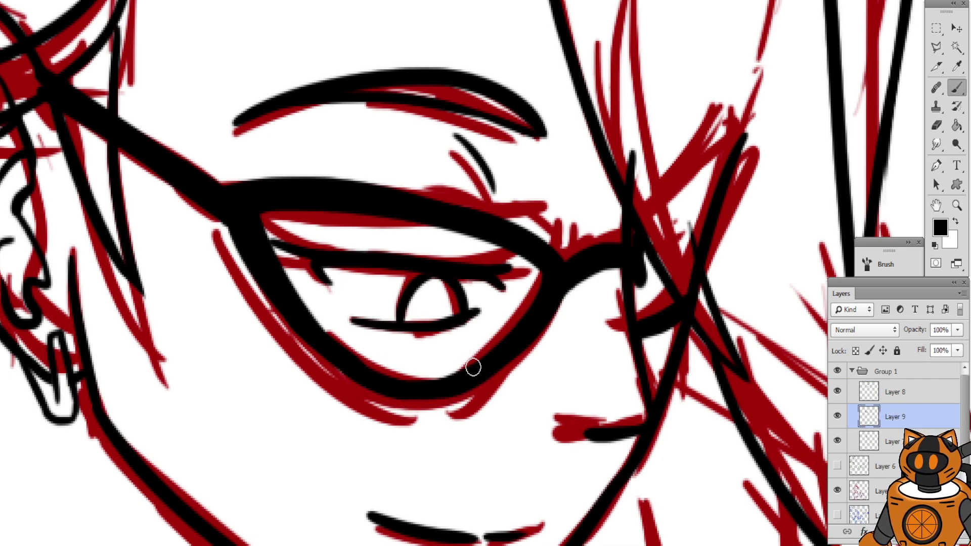
pyautogui.moveTo(377, 381); pyautogui.dragTo(462, 373)
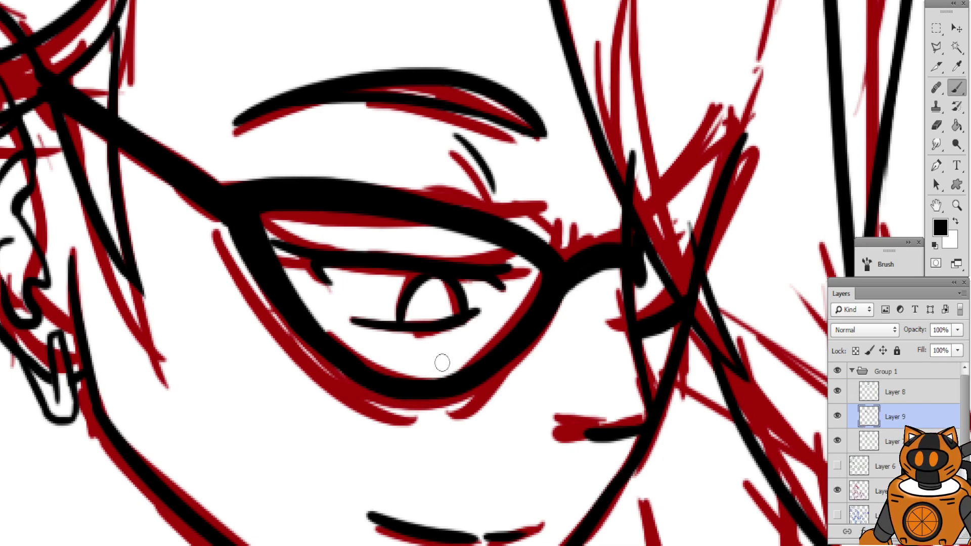
pyautogui.moveTo(298, 320)
pyautogui.mouseDown()
pyautogui.moveTo(325, 347)
pyautogui.moveTo(477, 372)
pyautogui.mouseUp()
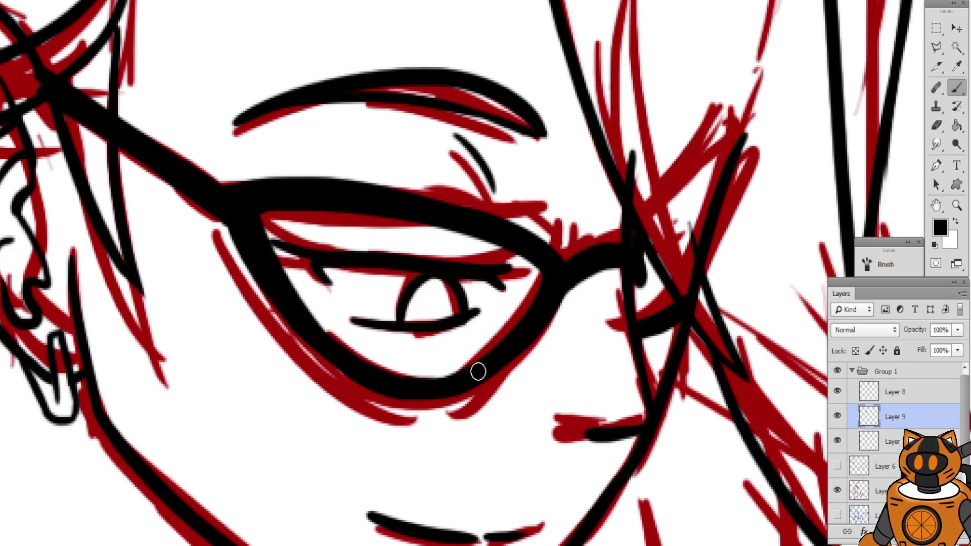
# Erase the uneven outer edge of the near lens's rim between its bottom and the bridge
pyautogui.click(937, 125)
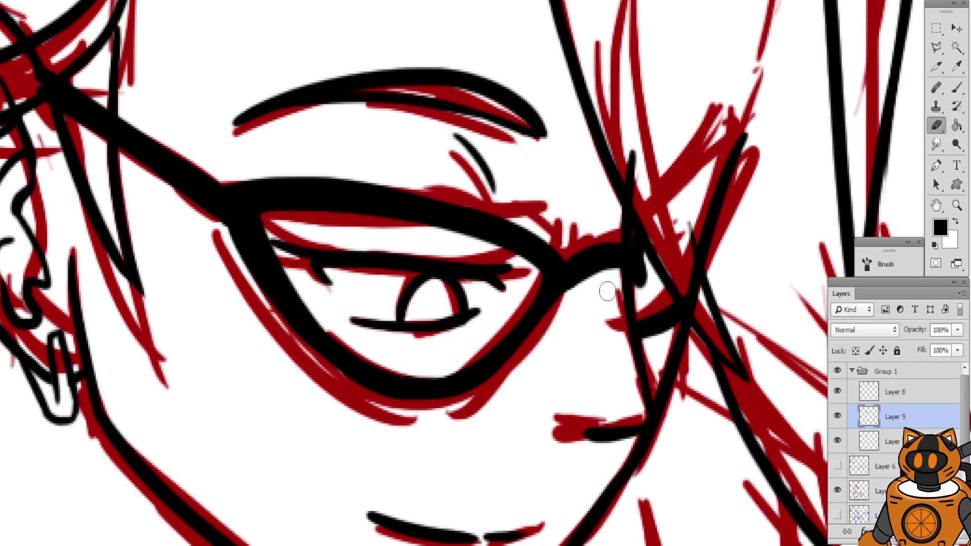
pyautogui.moveTo(459, 202); pyautogui.dragTo(529, 193)
pyautogui.moveTo(397, 104); pyautogui.dragTo(418, 146)
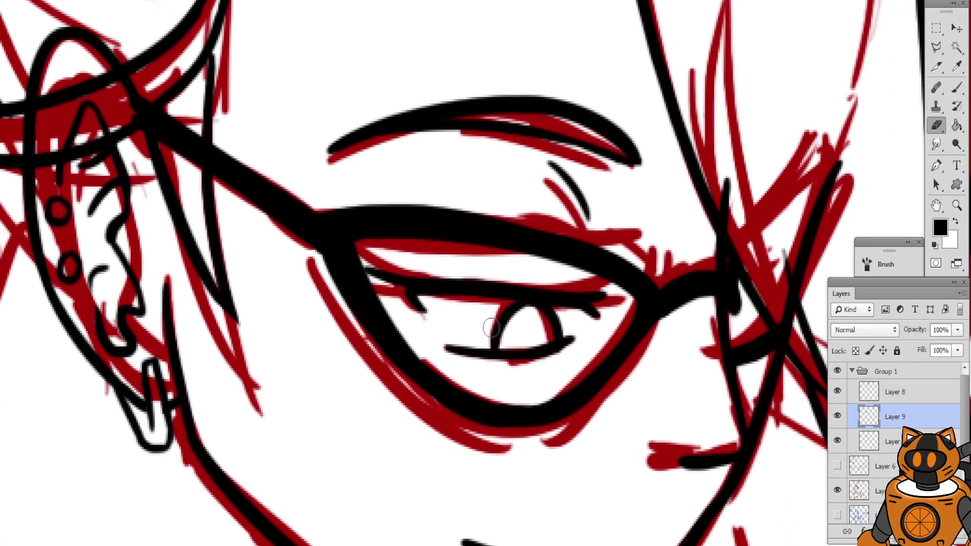
pyautogui.moveTo(570, 245); pyautogui.dragTo(412, 234)
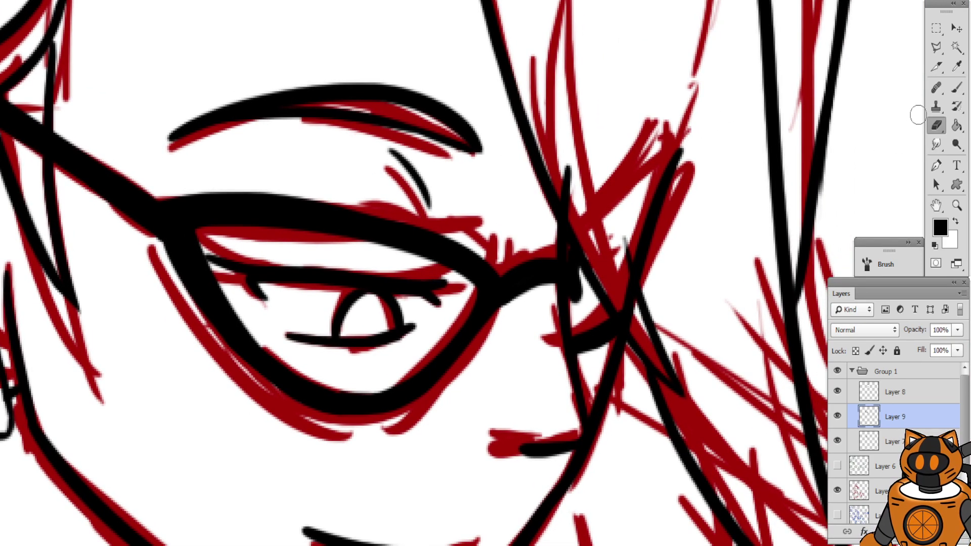
# Touch up the inked frame edge where the glasses' bridge meets the far lens, undoing the last stroke
pyautogui.click(956, 87)
pyautogui.moveTo(451, 187); pyautogui.dragTo(305, 179)
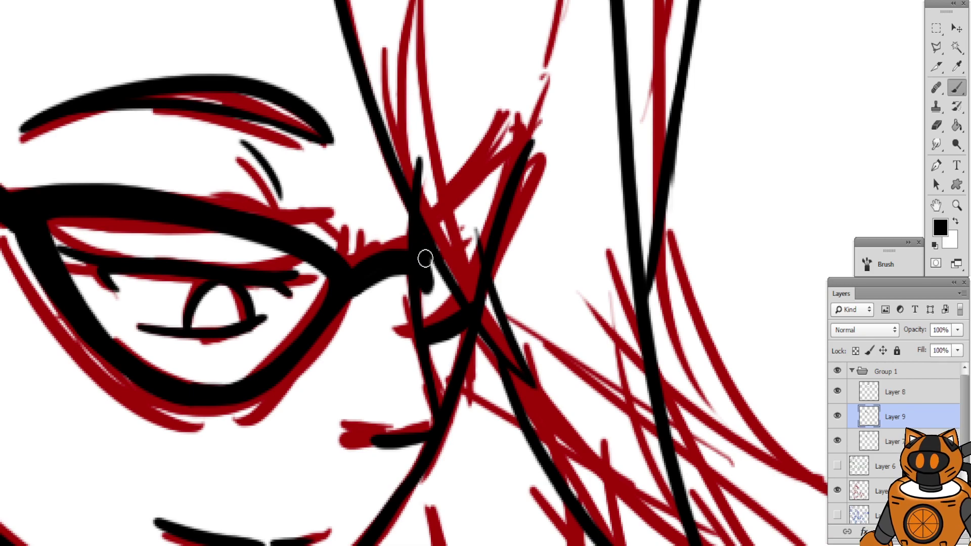
pyautogui.moveTo(419, 212)
pyautogui.mouseDown()
pyautogui.moveTo(431, 180)
pyautogui.moveTo(396, 143)
pyautogui.mouseUp()
pyautogui.moveTo(401, 215); pyautogui.dragTo(400, 242)
pyautogui.hotkey('ctrl', 'z')
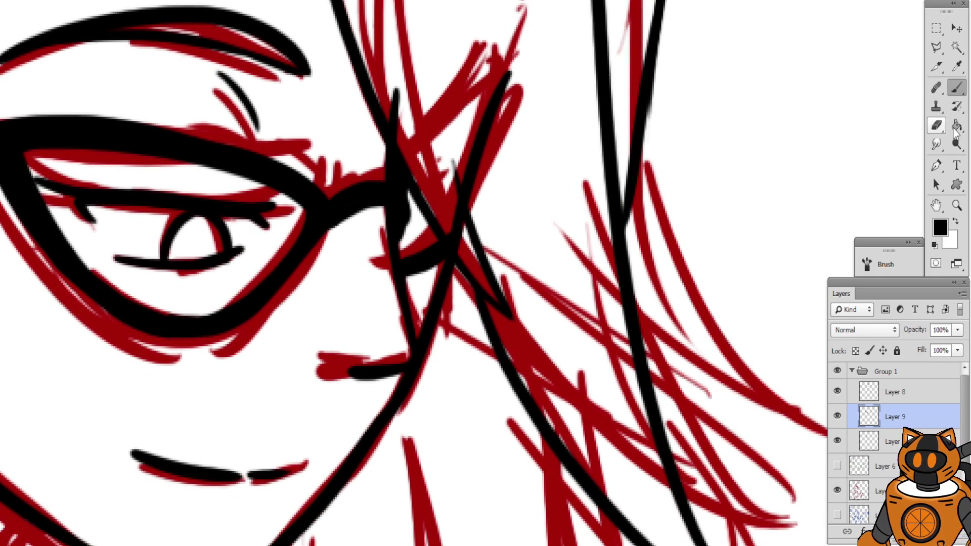
pyautogui.click(936, 125)
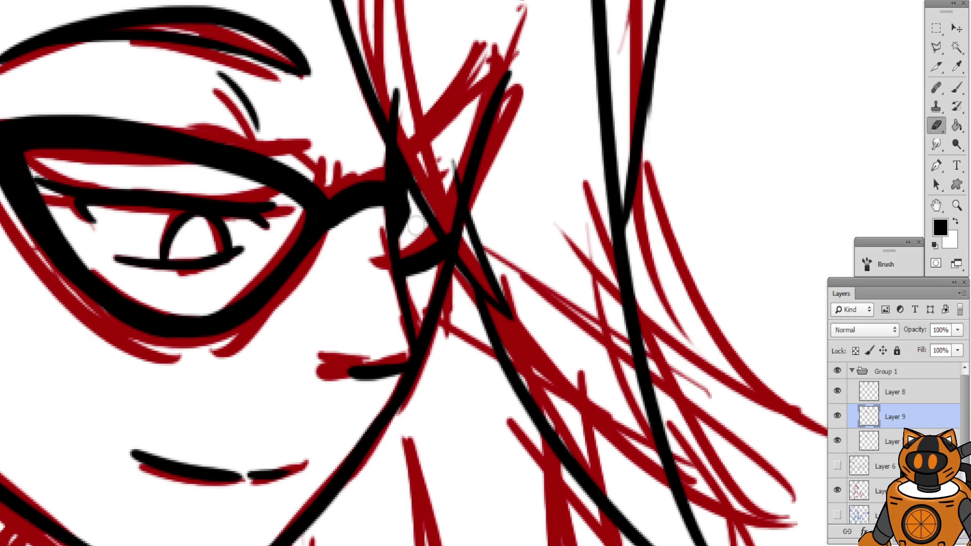
# Lower the red sketch layer's opacity to 61%
pyautogui.scroll(-6, 405, 235)
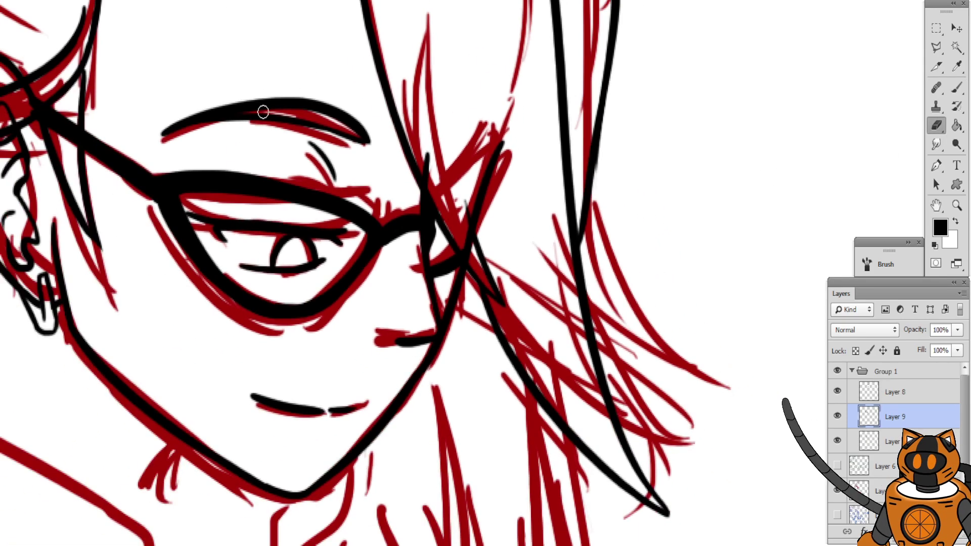
pyautogui.moveTo(417, 274)
pyautogui.mouseDown()
pyautogui.moveTo(466, 230)
pyautogui.moveTo(474, 255)
pyautogui.mouseUp()
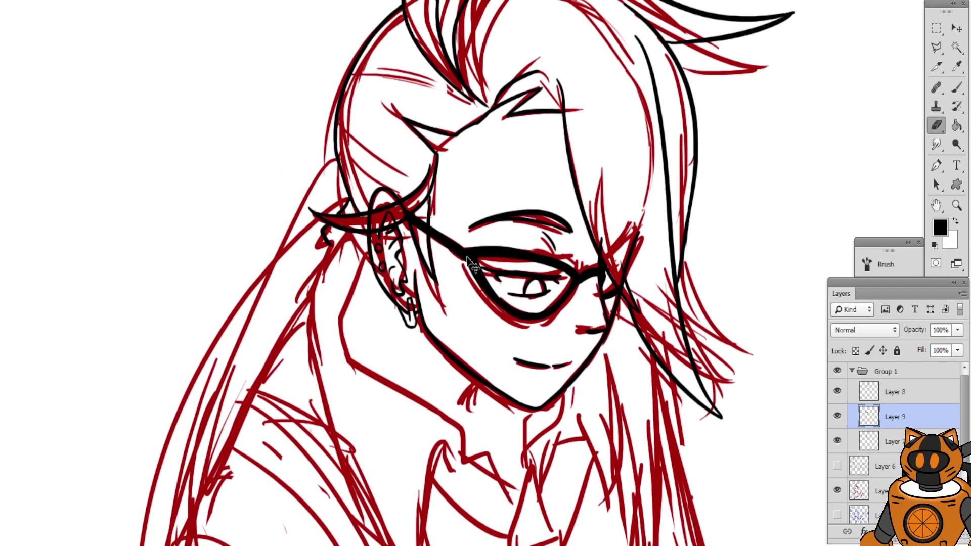
pyautogui.scroll(4, 474, 254)
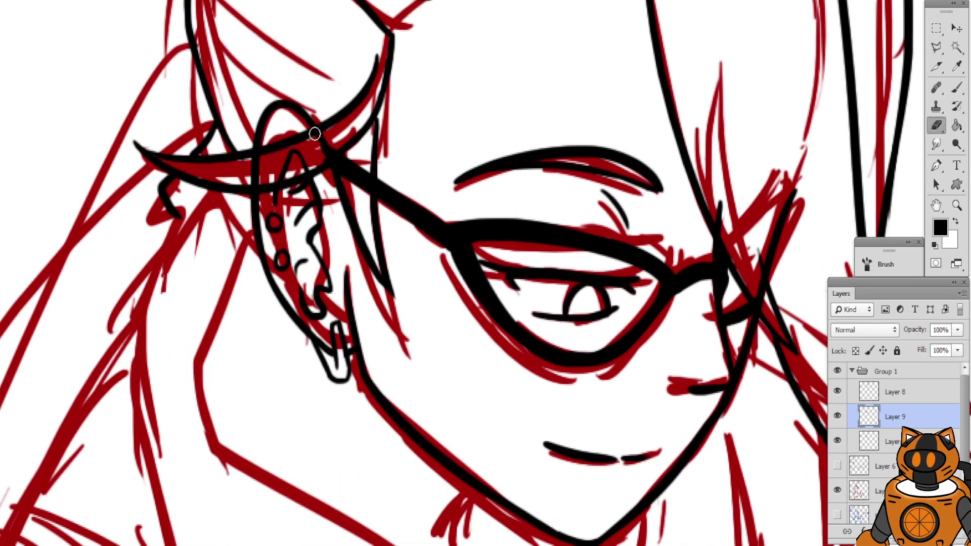
pyautogui.moveTo(345, 143); pyautogui.dragTo(363, 207)
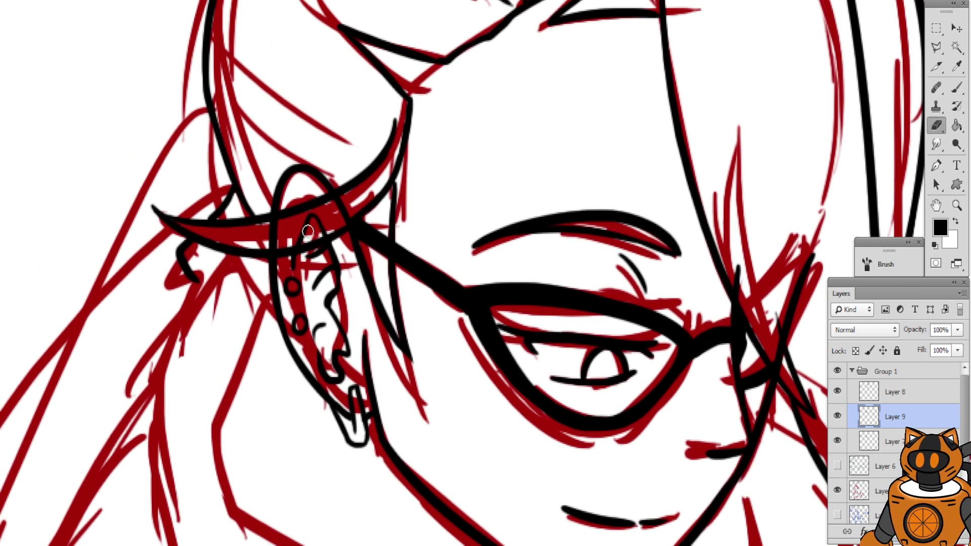
pyautogui.scroll(-4, 323, 213)
pyautogui.moveTo(332, 156)
pyautogui.mouseDown()
pyautogui.moveTo(310, 135)
pyautogui.moveTo(310, 119)
pyautogui.mouseUp()
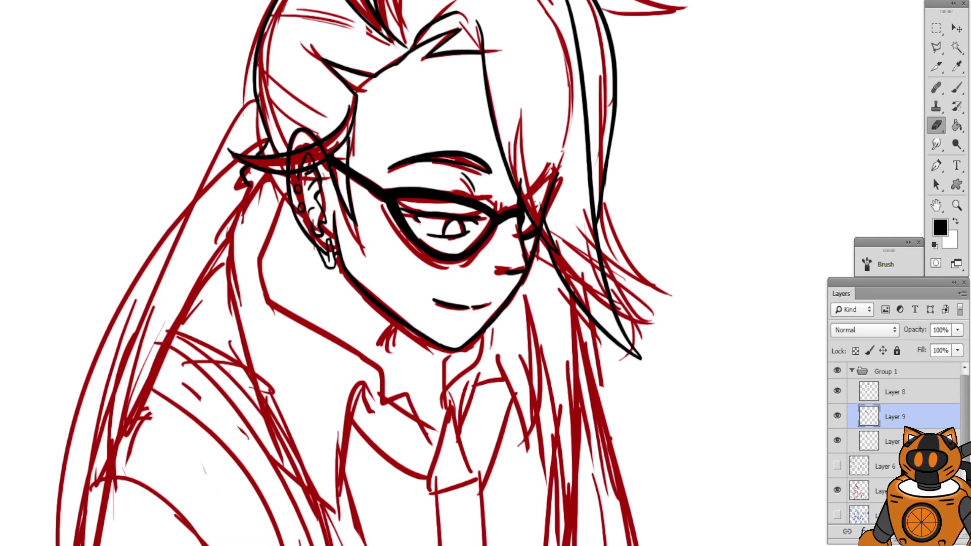
pyautogui.click(921, 492)
pyautogui.click(933, 342)
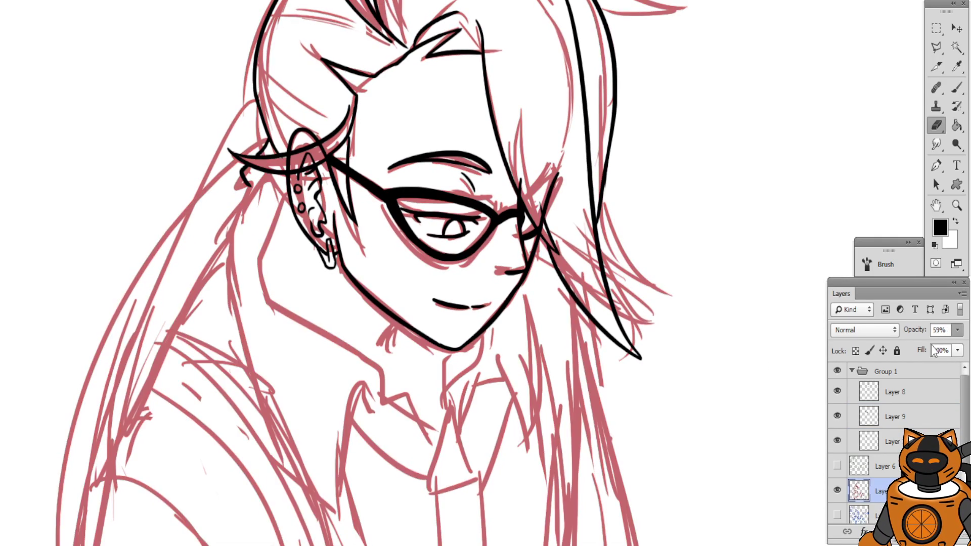
pyautogui.moveTo(932, 346); pyautogui.dragTo(933, 345)
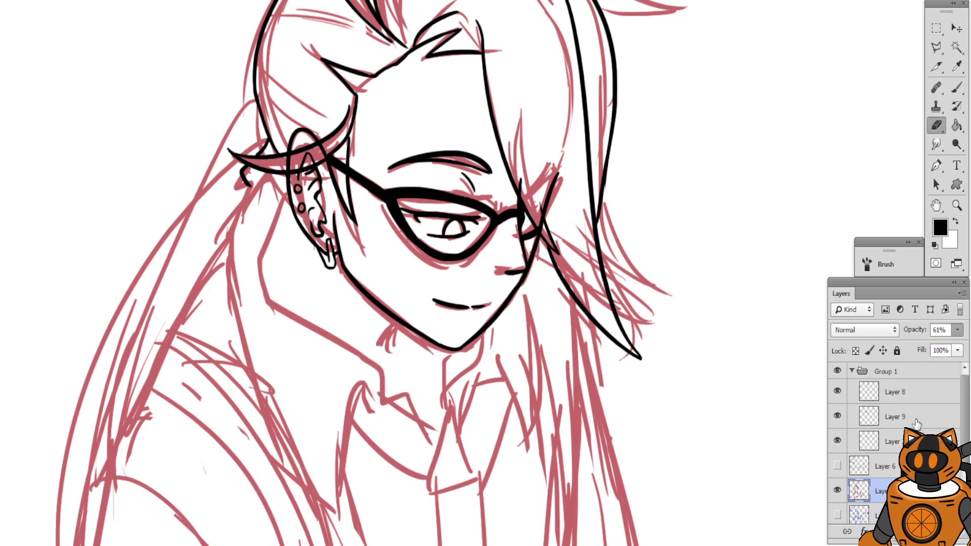
# Erase the ear lines that overlap the pointed hair lock on the face and ear layer
pyautogui.click(895, 441)
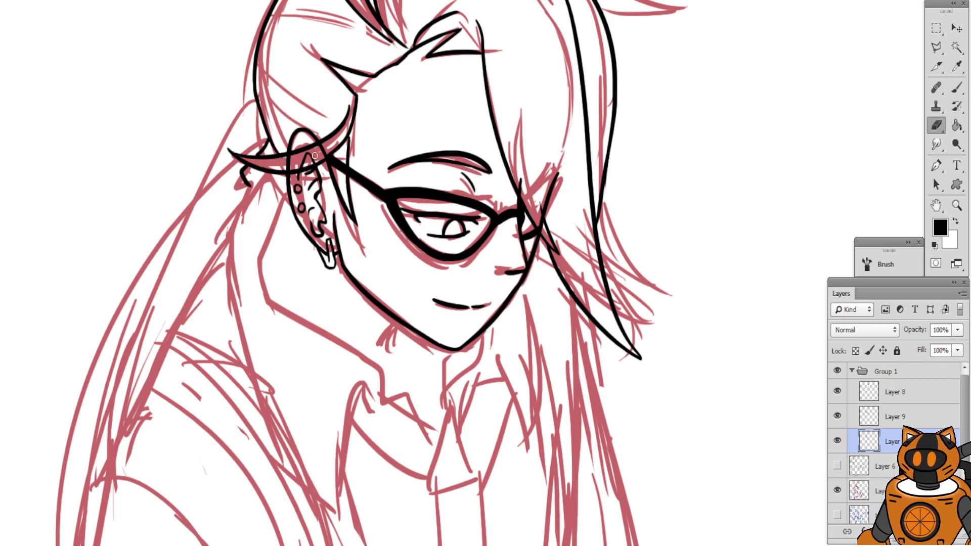
pyautogui.hotkey('ctrl', '+')
pyautogui.moveTo(335, 115); pyautogui.dragTo(513, 294)
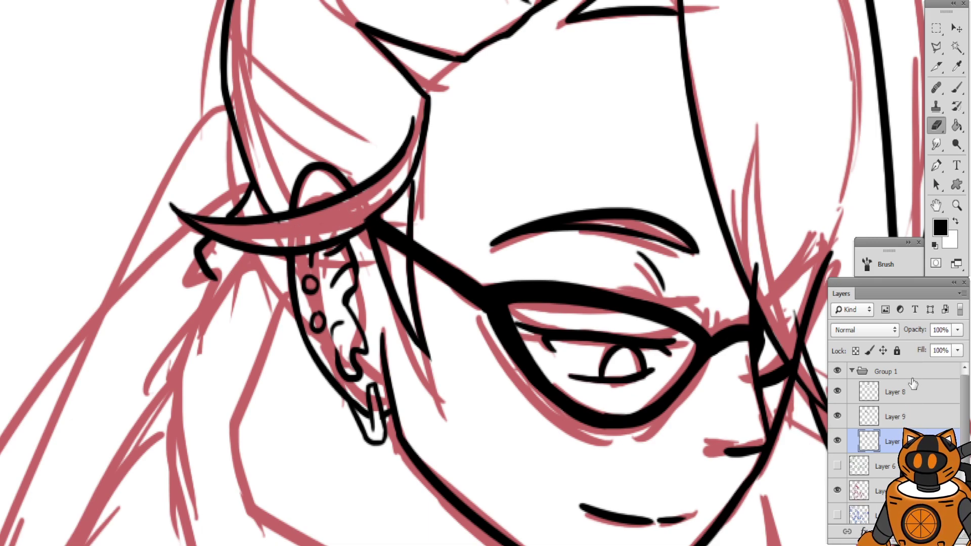
# Examine the inked hair on Layer 8 from the lock over the ear up to the swept crest
pyautogui.click(904, 393)
pyautogui.click(948, 94)
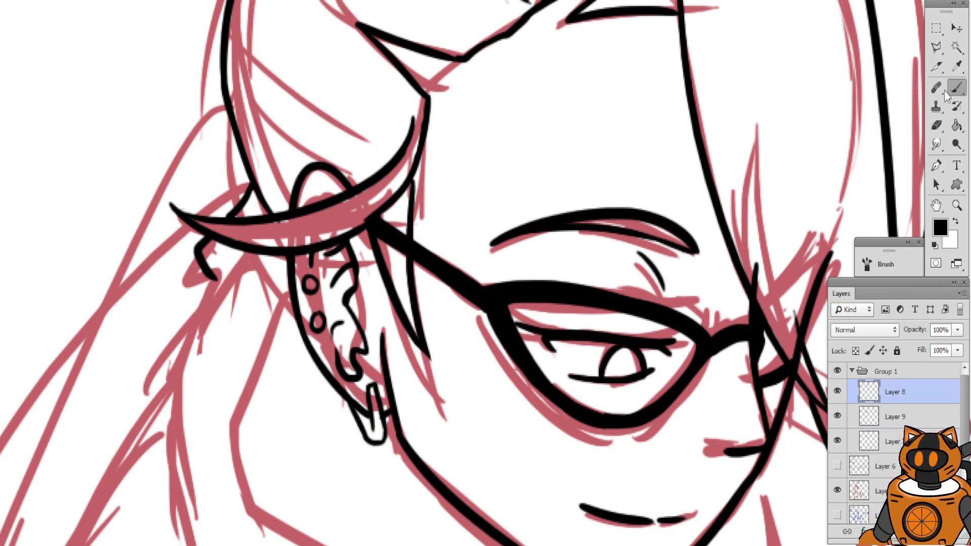
pyautogui.scroll(3, 357, 232)
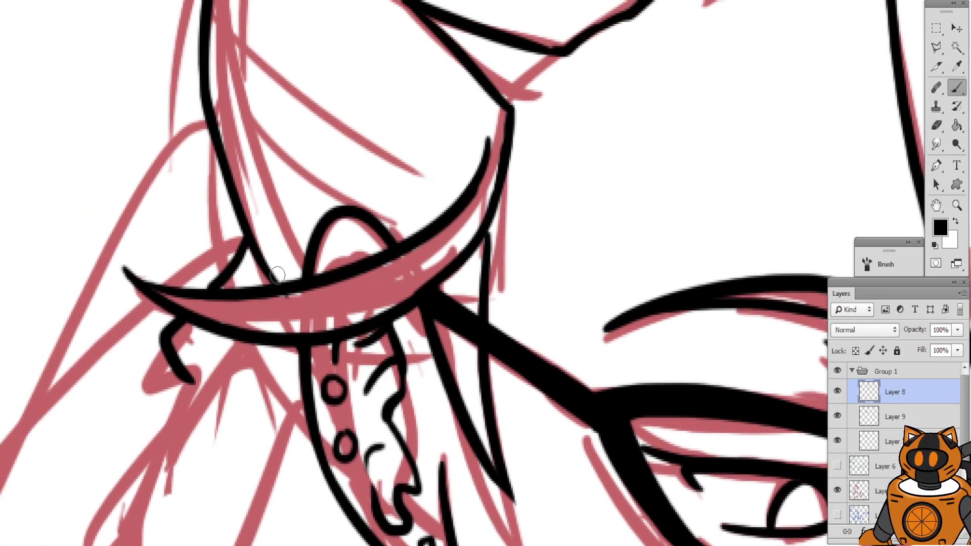
pyautogui.moveTo(337, 92); pyautogui.dragTo(300, 213)
pyautogui.moveTo(467, 85); pyautogui.dragTo(290, 165)
pyautogui.hotkey('ctrl', '-')
pyautogui.hotkey('ctrl', '+')
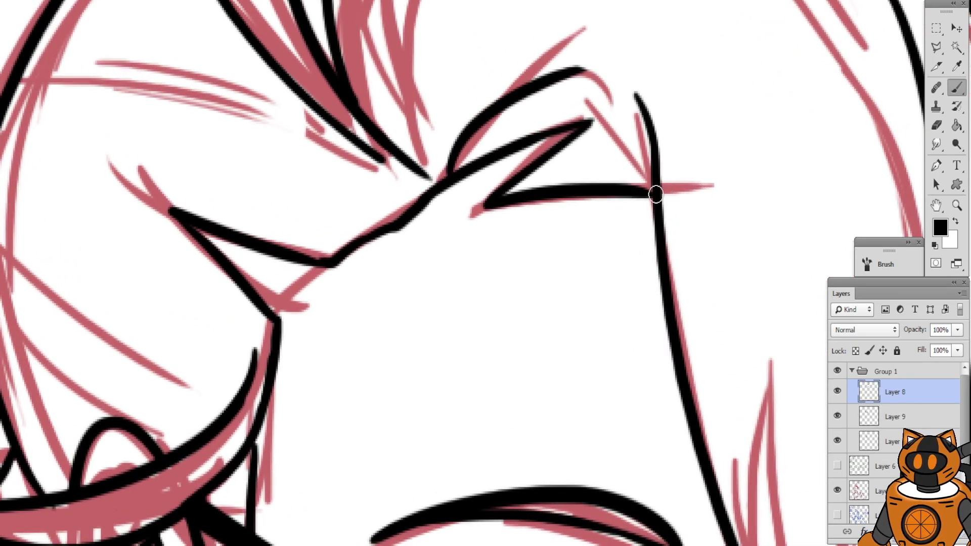
pyautogui.scroll(-2, 607, 163)
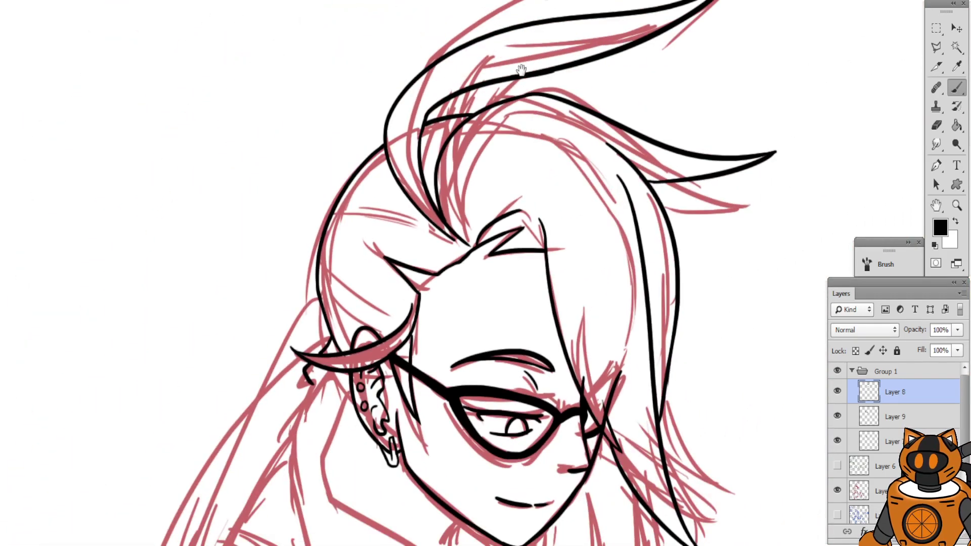
pyautogui.moveTo(516, 72); pyautogui.dragTo(468, 132)
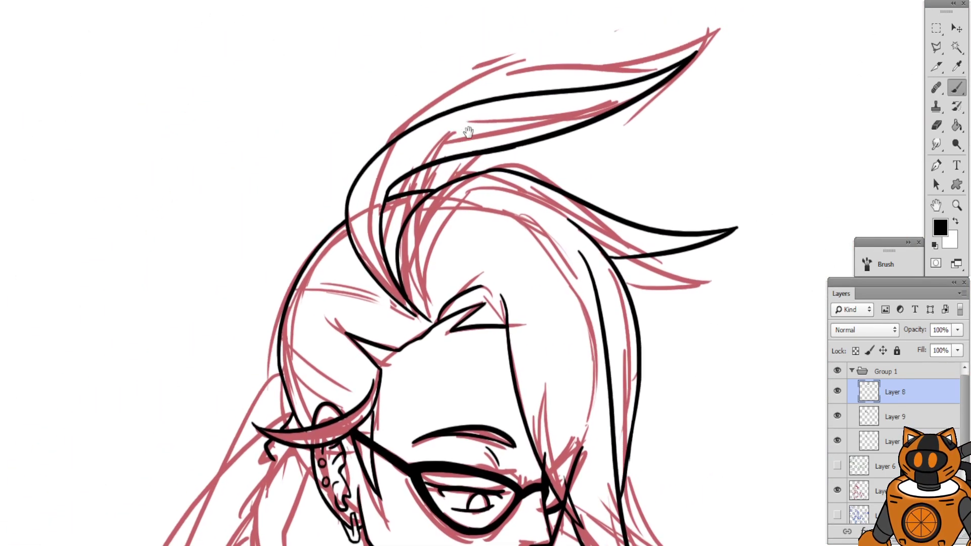
pyautogui.moveTo(449, 261); pyautogui.dragTo(437, 70)
pyautogui.moveTo(432, 116); pyautogui.dragTo(415, 78)
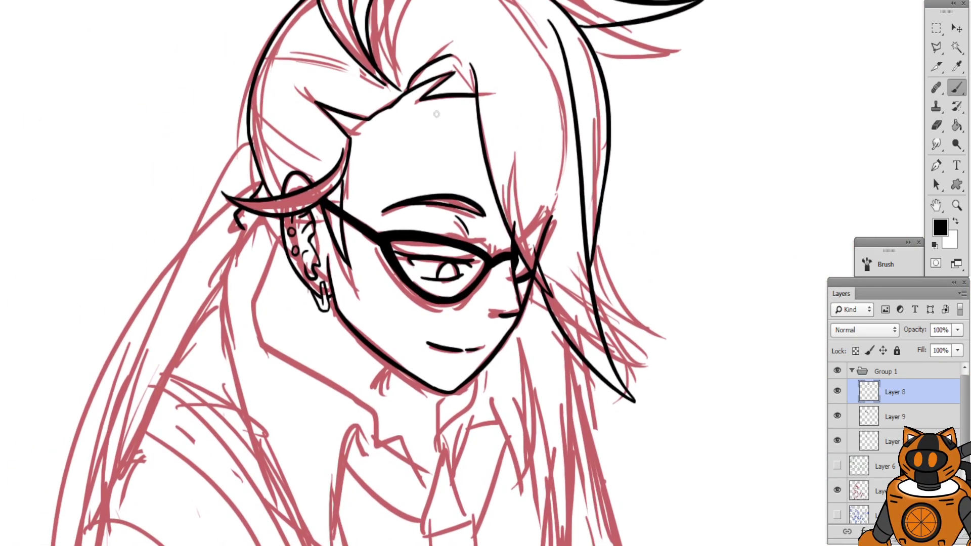
# Erase the ends of the face outline that stick out over the hair strand beside the far lens
pyautogui.hotkey('ctrl', '+')
pyautogui.hotkey('ctrl', '+')
pyautogui.click(885, 441)
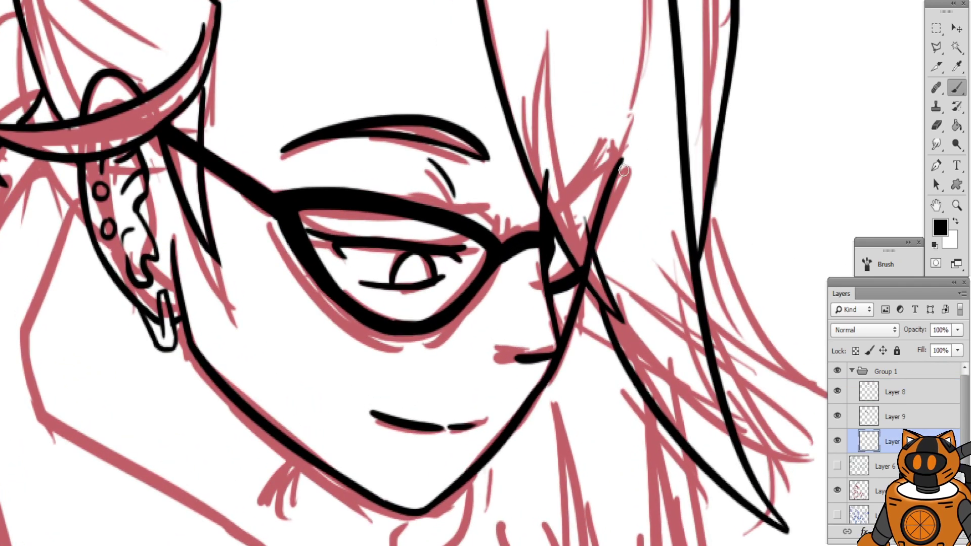
pyautogui.click(936, 125)
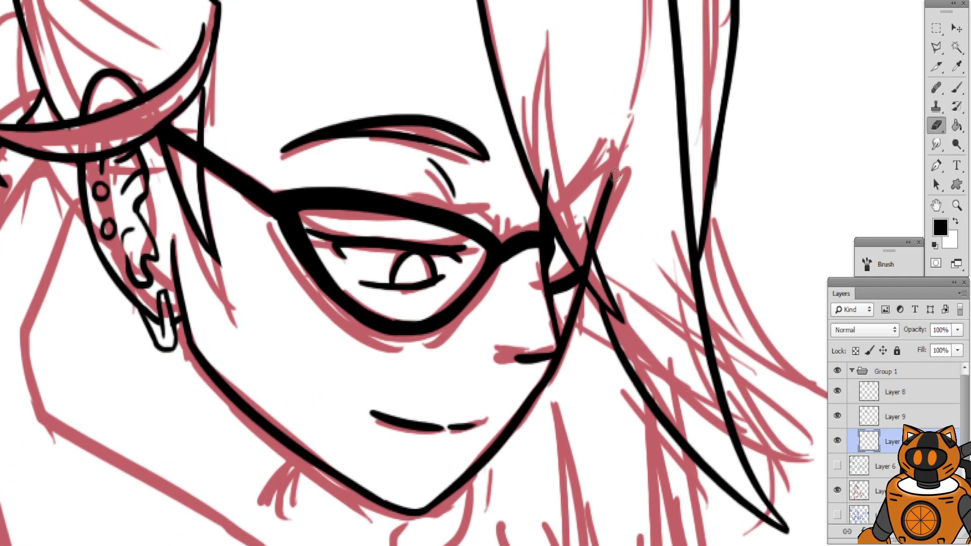
pyautogui.moveTo(599, 220); pyautogui.dragTo(593, 251)
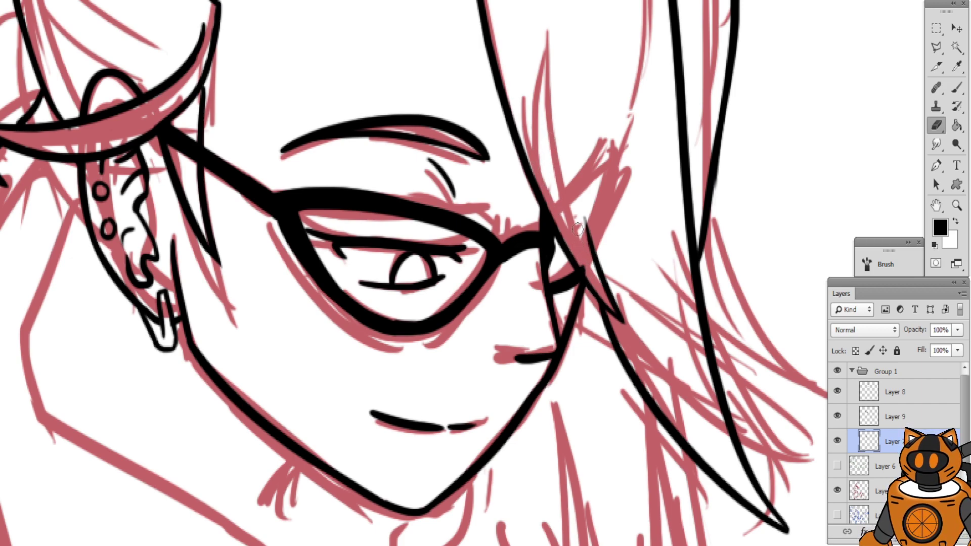
pyautogui.hscroll(5, 577, 229)
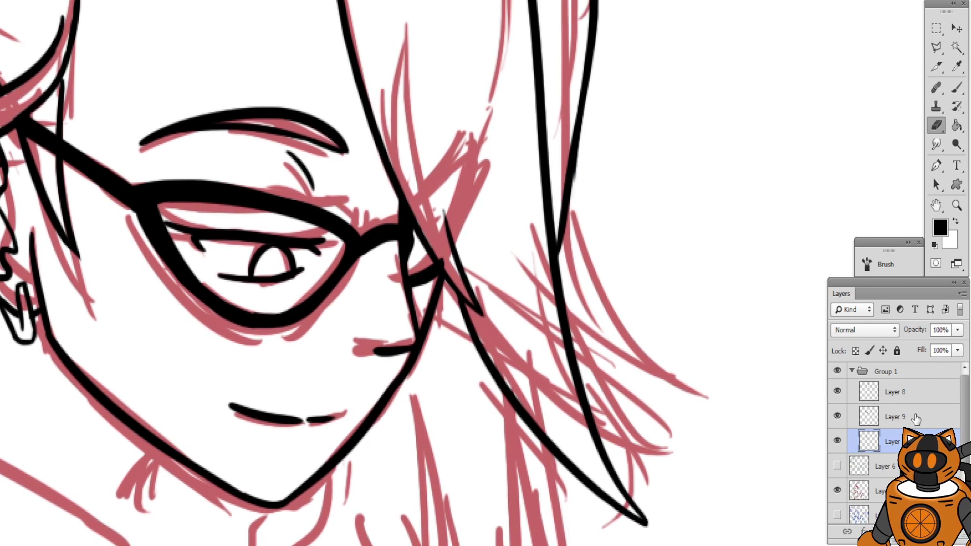
pyautogui.click(916, 419)
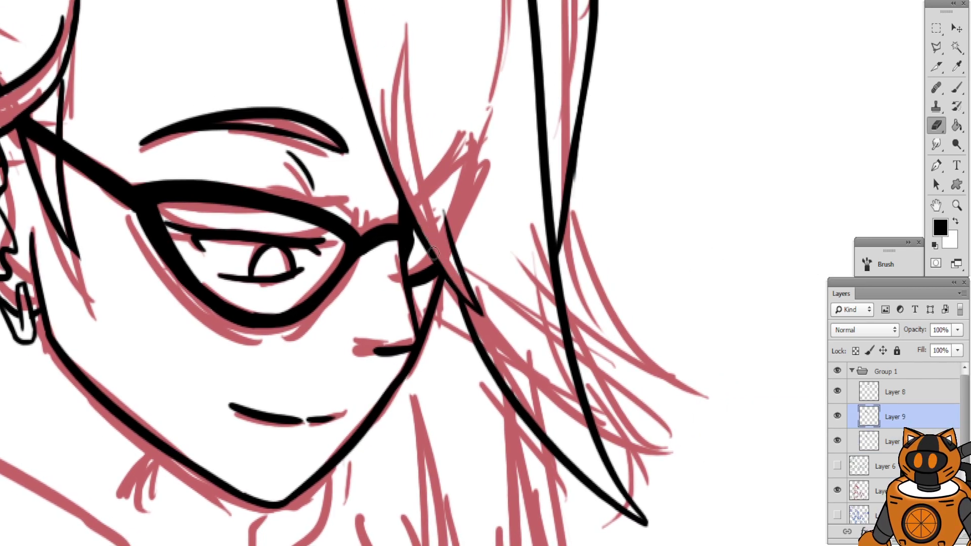
pyautogui.hotkey('ctrl', '-')
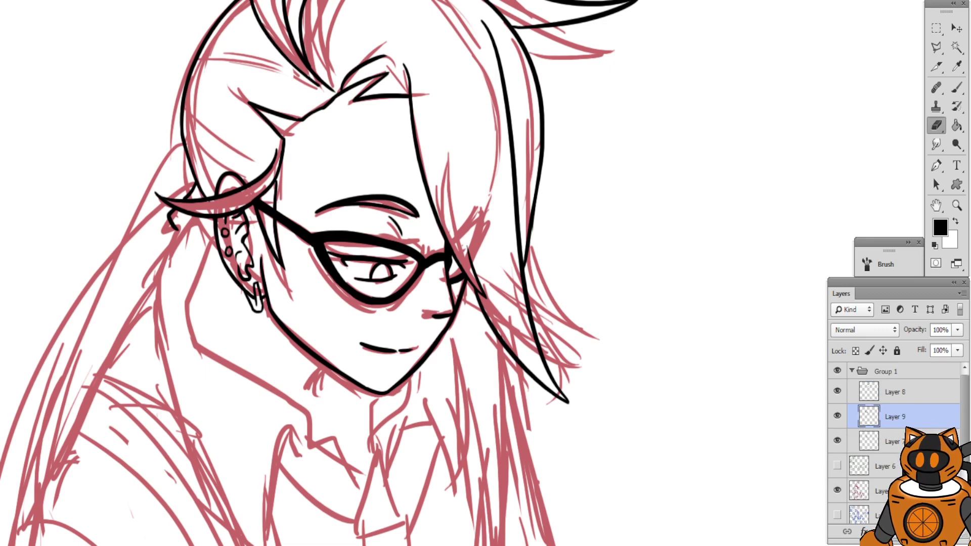
# Ink a short curved neck line beneath the jaw on the face and ear layer
pyautogui.click(956, 88)
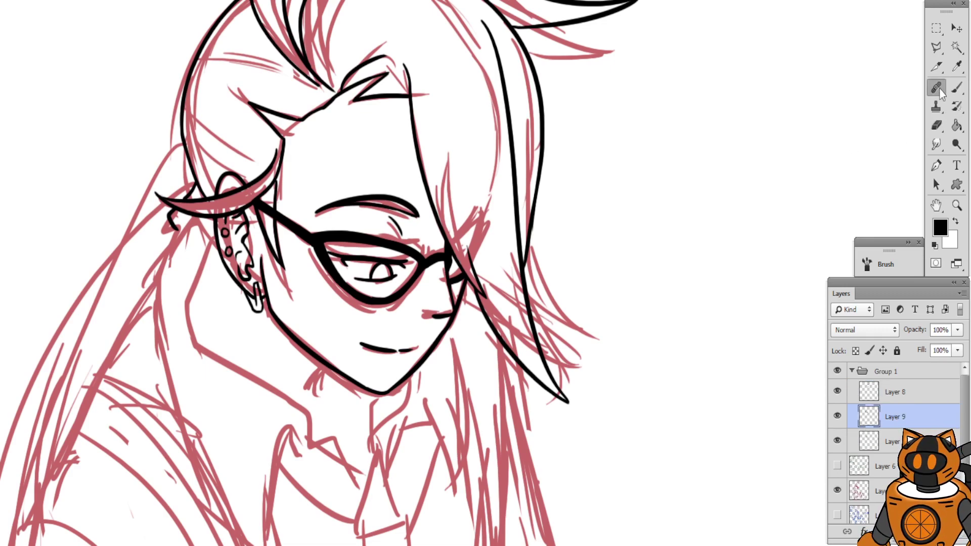
pyautogui.click(892, 443)
pyautogui.hotkey('ctrl', '-')
pyautogui.moveTo(399, 258)
pyautogui.mouseDown()
pyautogui.moveTo(459, 233)
pyautogui.moveTo(491, 162)
pyautogui.moveTo(507, 167)
pyautogui.mouseUp()
pyautogui.hotkey('ctrl', '+')
pyautogui.hotkey('ctrl', '+')
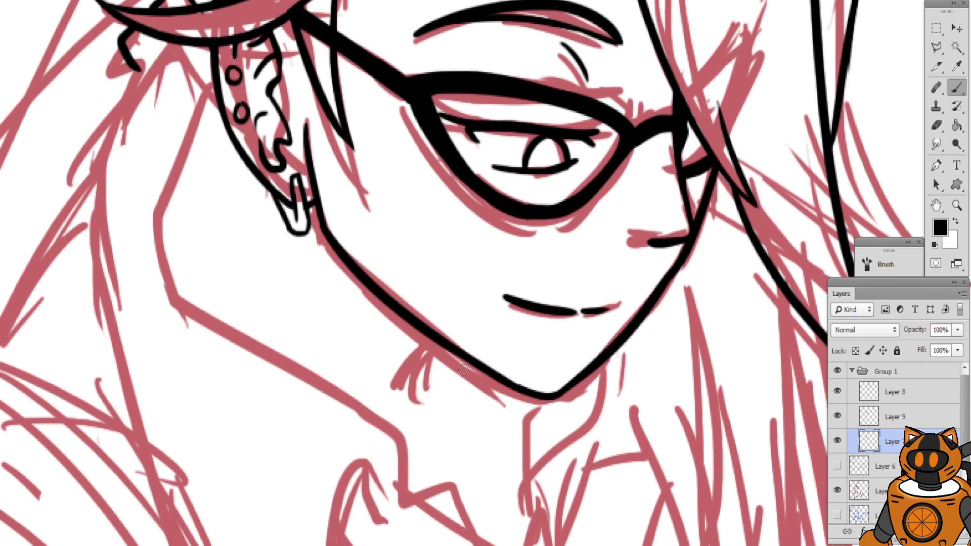
pyautogui.hotkey('alt', ']')
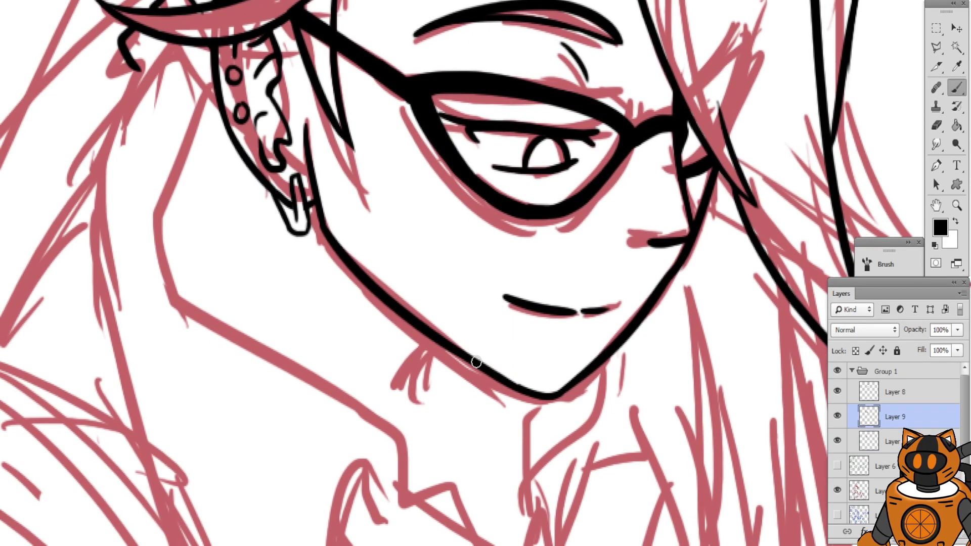
pyautogui.click(894, 445)
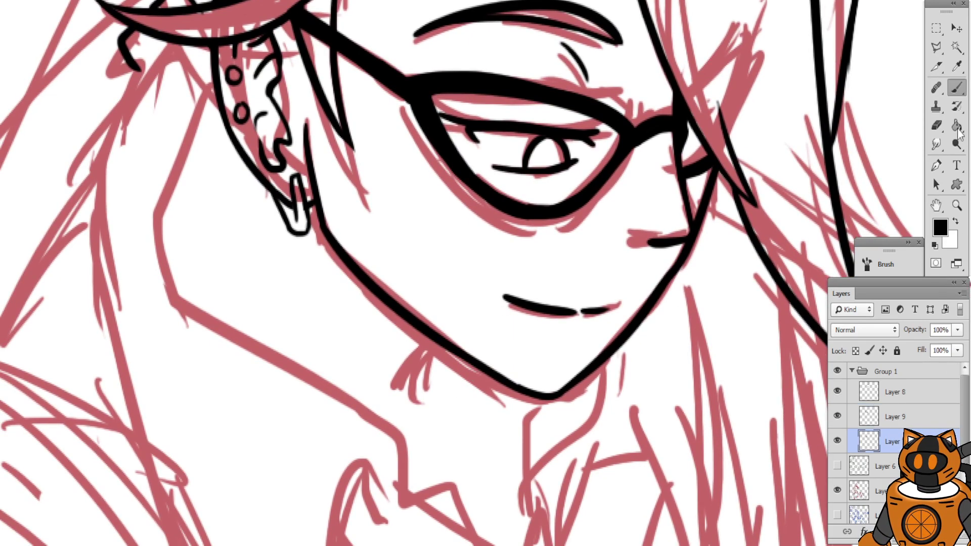
pyautogui.press('e')
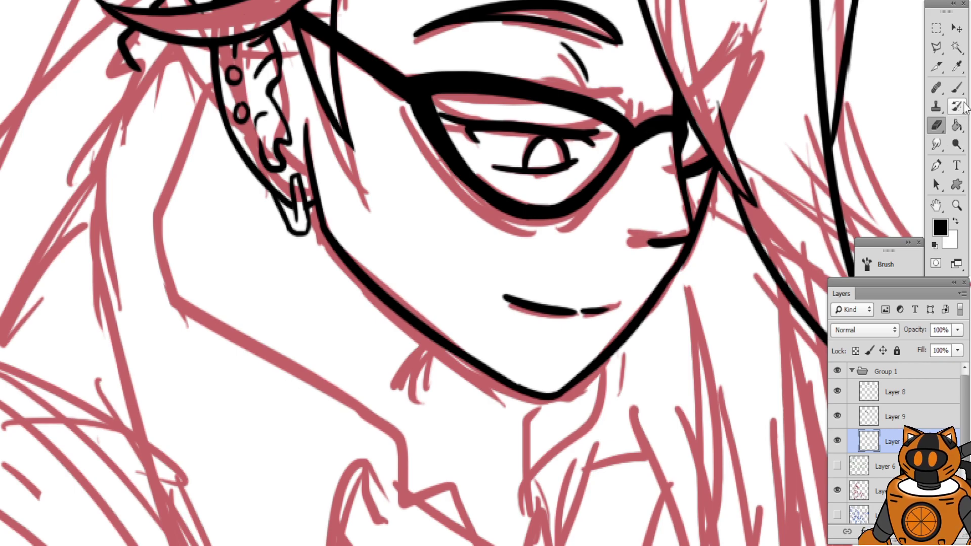
pyautogui.click(956, 87)
pyautogui.moveTo(462, 355); pyautogui.dragTo(441, 397)
# Ink a short line down from the ear's lower back edge and undo its extensions toward the collar
pyautogui.moveTo(369, 259)
pyautogui.mouseDown()
pyautogui.moveTo(420, 289)
pyautogui.moveTo(455, 337)
pyautogui.mouseUp()
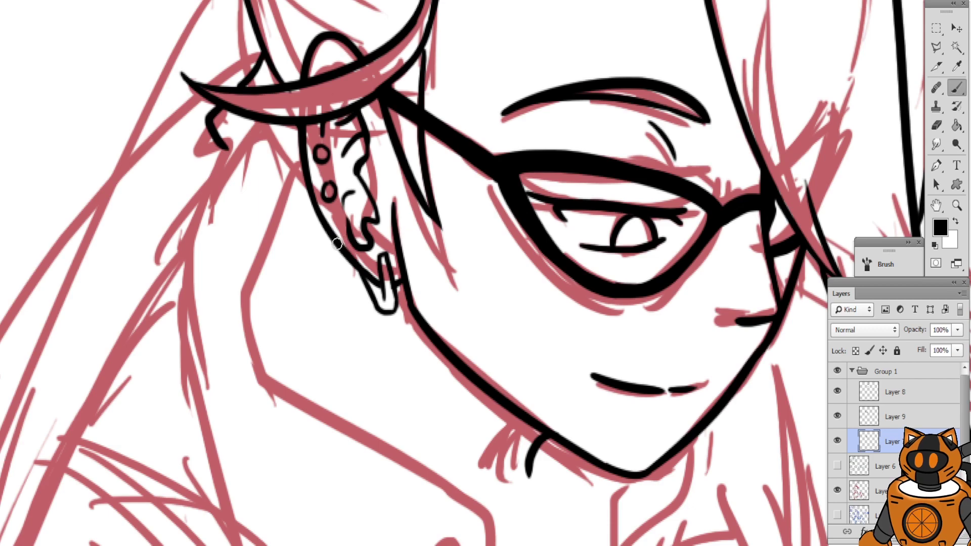
pyautogui.moveTo(336, 243)
pyautogui.mouseDown()
pyautogui.moveTo(308, 308)
pyautogui.moveTo(316, 284)
pyautogui.moveTo(257, 342)
pyautogui.mouseUp()
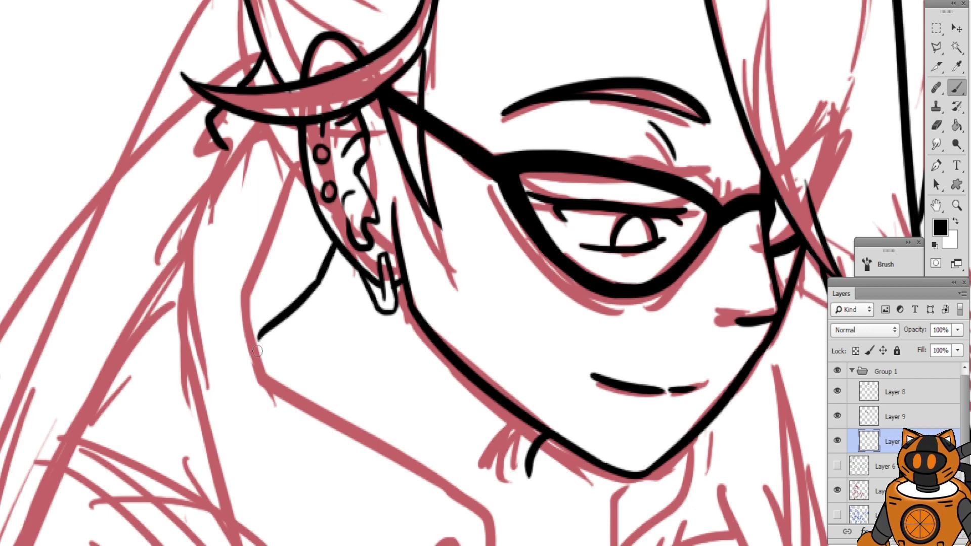
pyautogui.hotkey('ctrl', 'z')
pyautogui.moveTo(318, 282); pyautogui.dragTo(250, 331)
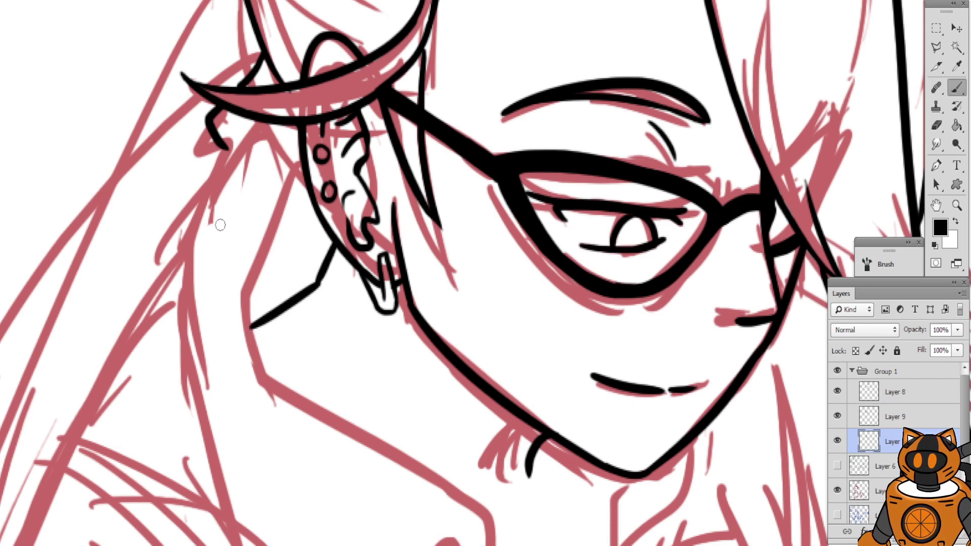
pyautogui.hotkey('ctrl', 'z')
# Ink the back of the neck from the ear's rear edge down to the sketched collar, redoing the first stroke
pyautogui.moveTo(460, 182)
pyautogui.mouseDown()
pyautogui.moveTo(475, 205)
pyautogui.moveTo(406, 204)
pyautogui.moveTo(409, 160)
pyautogui.moveTo(451, 228)
pyautogui.mouseUp()
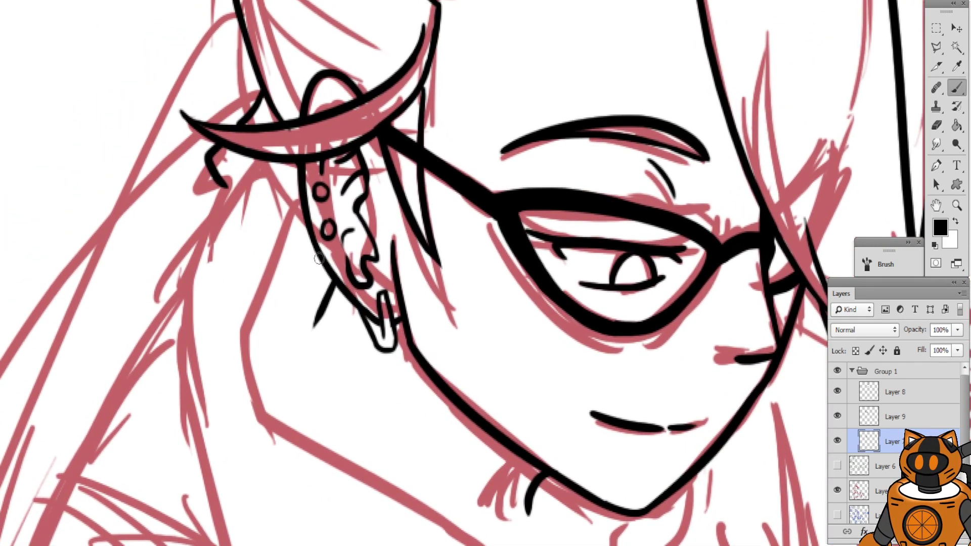
pyautogui.moveTo(311, 245); pyautogui.dragTo(258, 332)
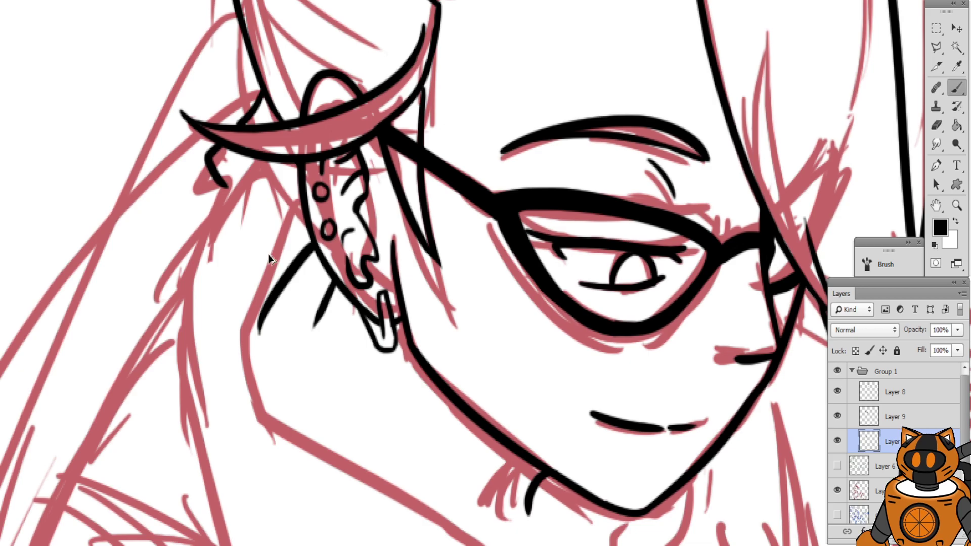
pyautogui.hotkey('ctrl', 'z')
pyautogui.moveTo(316, 246); pyautogui.dragTo(253, 338)
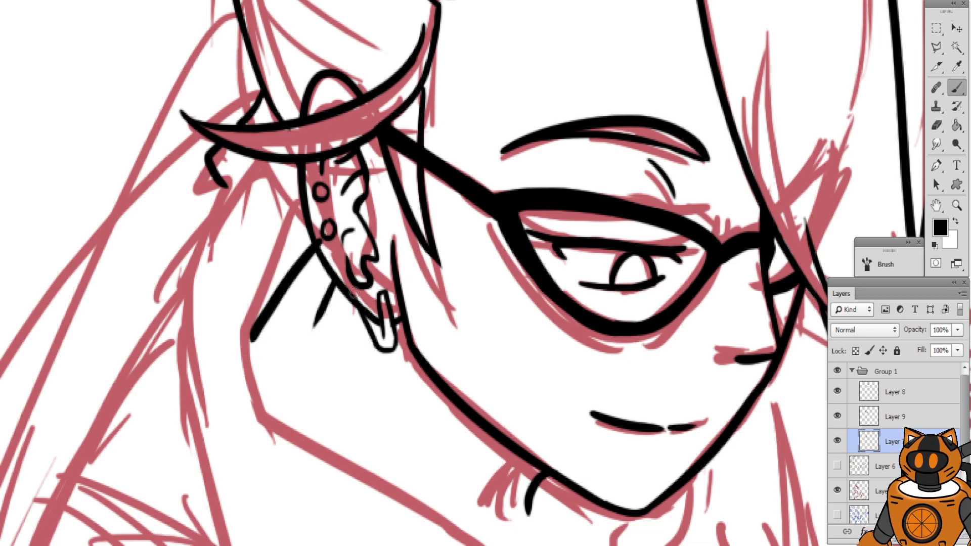
# Undo the back-of-neck stroke, then ink a cleaner line from the ear's rear edge along the inner collar edge to its front tip
pyautogui.moveTo(354, 294); pyautogui.dragTo(325, 179)
pyautogui.hotkey('ctrl', 'z')
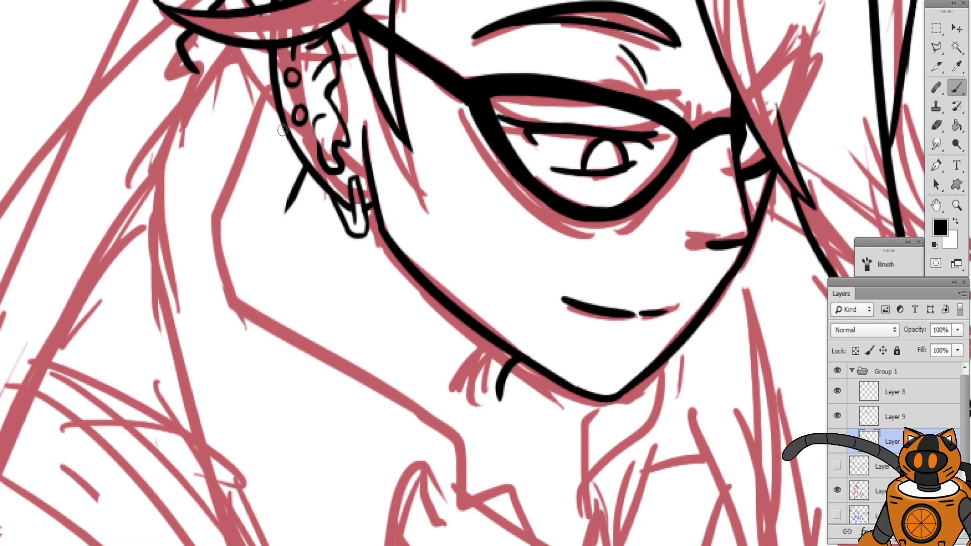
pyautogui.moveTo(282, 130); pyautogui.dragTo(237, 208)
pyautogui.hotkey('ctrl', 'z')
pyautogui.moveTo(282, 131)
pyautogui.mouseDown()
pyautogui.moveTo(250, 184)
pyautogui.moveTo(261, 229)
pyautogui.mouseUp()
pyautogui.moveTo(281, 297); pyautogui.dragTo(287, 316)
pyautogui.hotkey('ctrl', 'z')
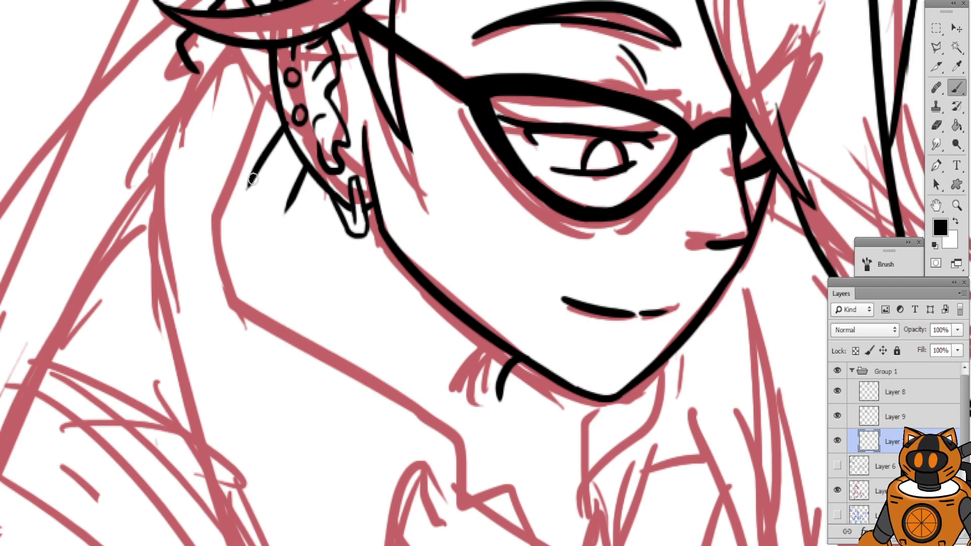
pyautogui.moveTo(252, 177)
pyautogui.mouseDown()
pyautogui.moveTo(283, 318)
pyautogui.moveTo(241, 230)
pyautogui.moveTo(150, 204)
pyautogui.moveTo(303, 326)
pyautogui.moveTo(432, 455)
pyautogui.mouseUp()
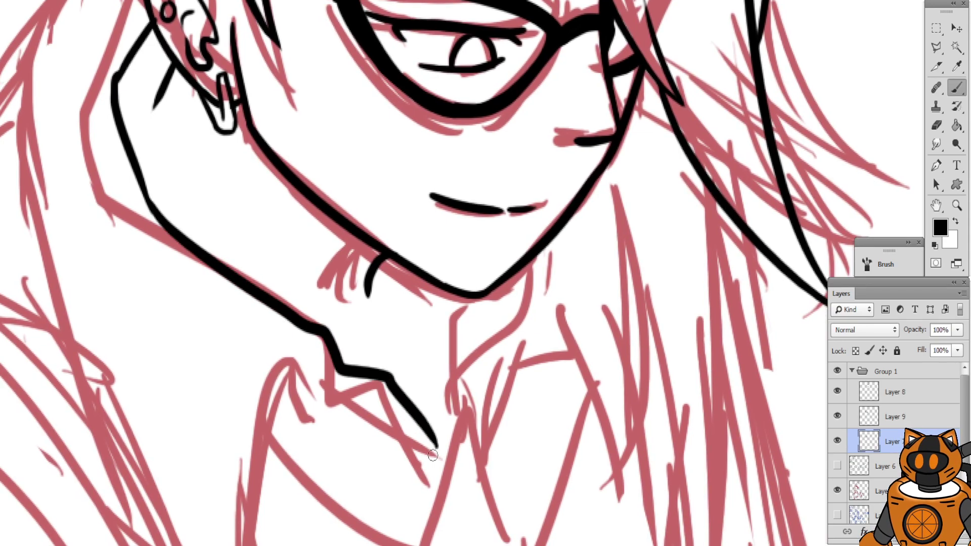
# Ink the upper stretch of the outer collar edge downward from beneath the hair behind the ear, retrying the stroke
pyautogui.moveTo(376, 187); pyautogui.dragTo(487, 213)
pyautogui.moveTo(401, 203); pyautogui.dragTo(545, 360)
pyautogui.moveTo(431, 160); pyautogui.dragTo(435, 147)
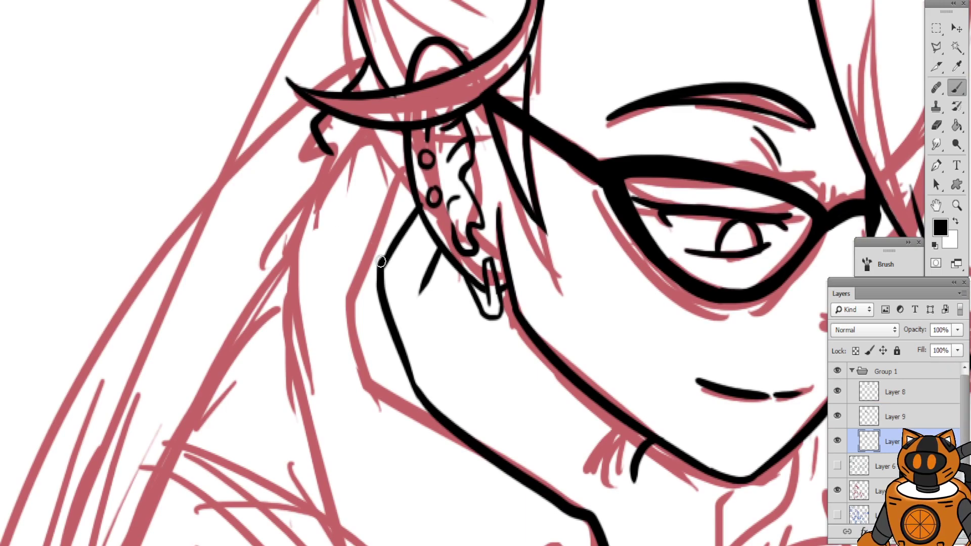
pyautogui.moveTo(368, 150); pyautogui.dragTo(306, 312)
pyautogui.hotkey('ctrl', 'z')
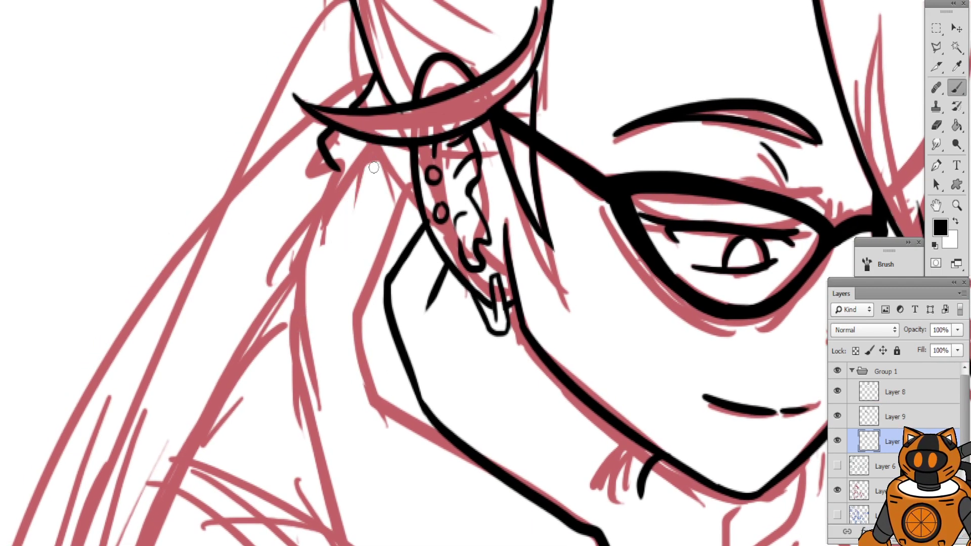
pyautogui.moveTo(388, 147); pyautogui.dragTo(309, 290)
pyautogui.hotkey('ctrl', 'z')
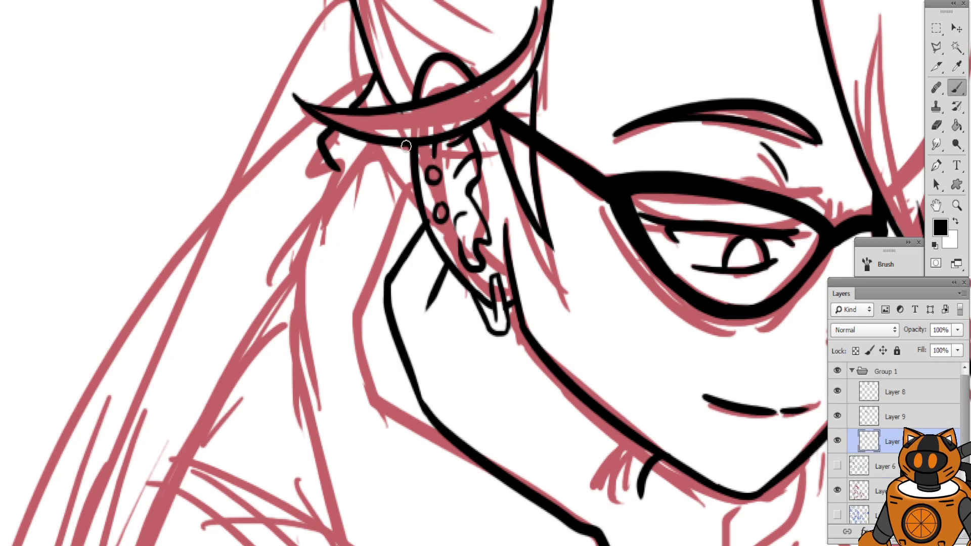
pyautogui.moveTo(406, 145)
pyautogui.mouseDown()
pyautogui.moveTo(307, 290)
pyautogui.moveTo(339, 149)
pyautogui.moveTo(359, 383)
pyautogui.mouseUp()
pyautogui.moveTo(329, 256); pyautogui.dragTo(294, 92)
# Undo a trial extension of the outer collar line and erase the line's pointed lower end
pyautogui.moveTo(310, 156); pyautogui.dragTo(282, 303)
pyautogui.hotkey('ctrl', 'z')
pyautogui.click(936, 125)
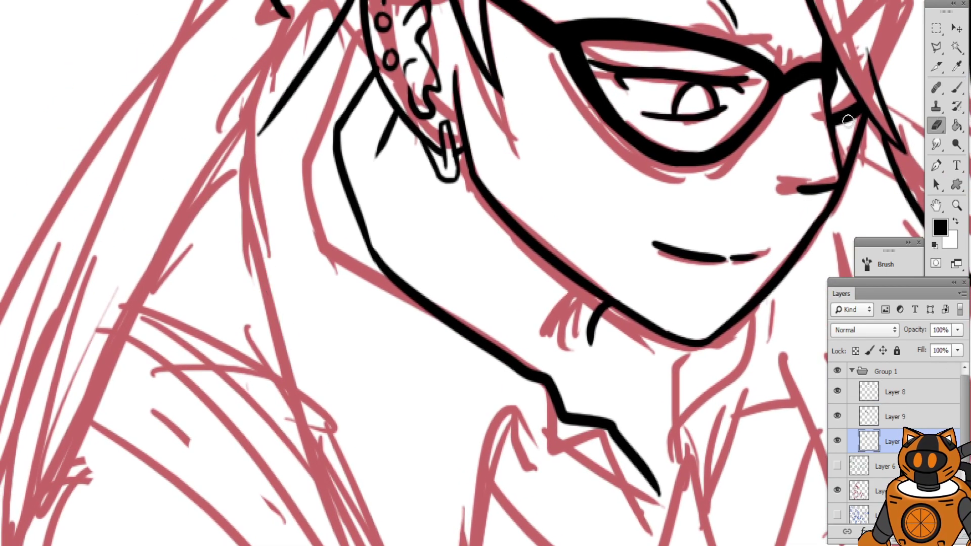
pyautogui.moveTo(258, 135); pyautogui.dragTo(291, 76)
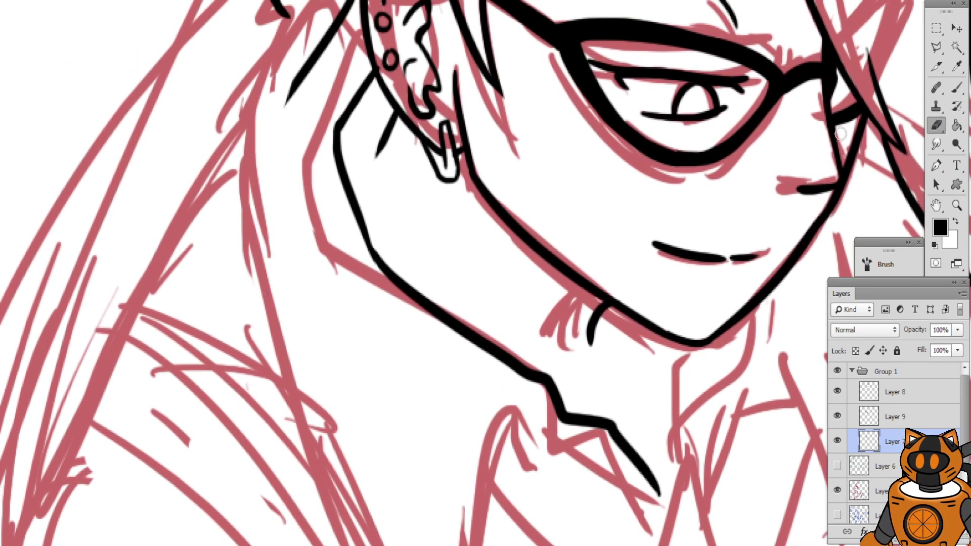
# Ink the outer collar edge onward from its bend toward the shoulder, undo further extensions, and tidy its lower end with the eraser
pyautogui.click(957, 87)
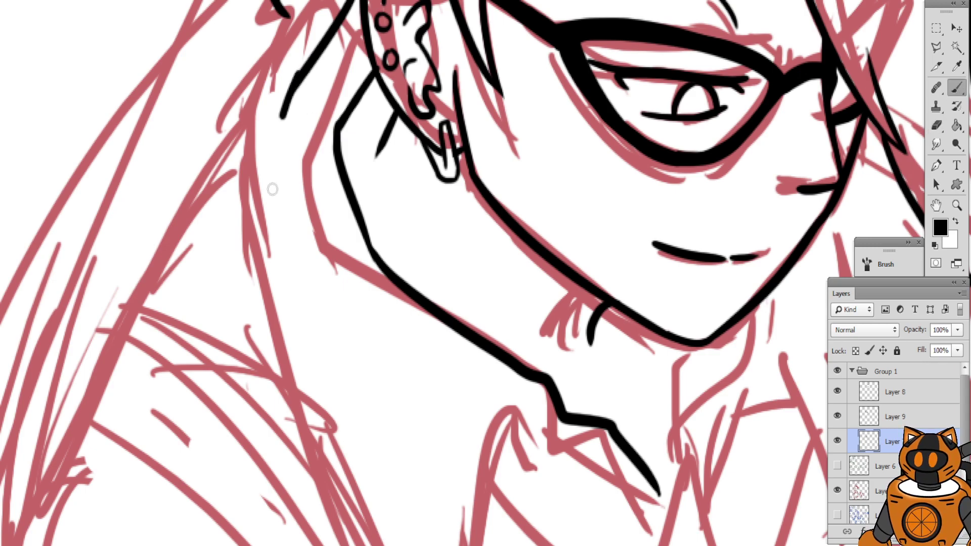
pyautogui.moveTo(301, 78)
pyautogui.mouseDown()
pyautogui.moveTo(275, 109)
pyautogui.moveTo(307, 351)
pyautogui.mouseUp()
pyautogui.hotkey('ctrl', 'z')
pyautogui.moveTo(286, 109); pyautogui.dragTo(308, 348)
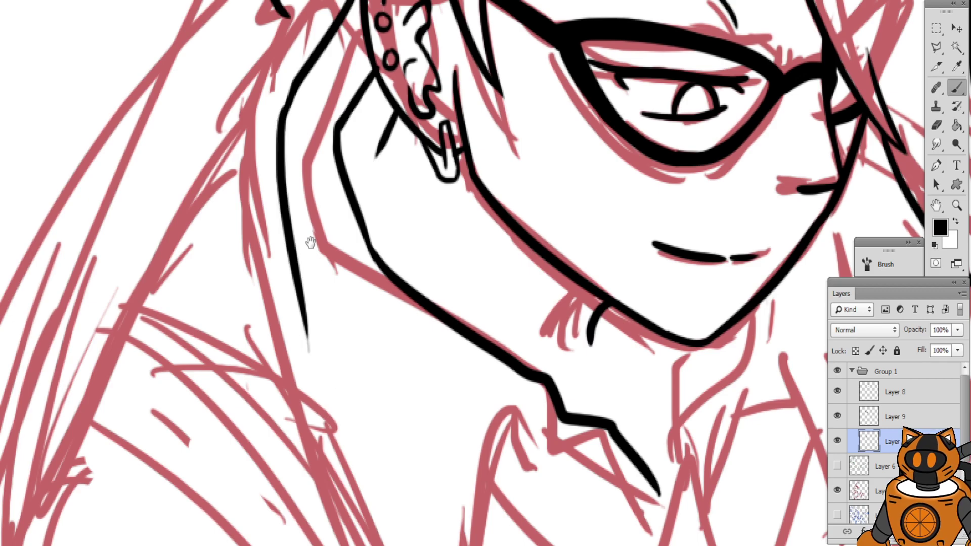
pyautogui.moveTo(309, 242)
pyautogui.mouseDown()
pyautogui.moveTo(314, 173)
pyautogui.moveTo(299, 167)
pyautogui.moveTo(420, 531)
pyautogui.mouseUp()
pyautogui.hotkey('ctrl', 'z')
pyautogui.moveTo(309, 175); pyautogui.dragTo(400, 485)
pyautogui.moveTo(308, 299); pyautogui.dragTo(250, 179)
pyautogui.moveTo(325, 193); pyautogui.dragTo(371, 343)
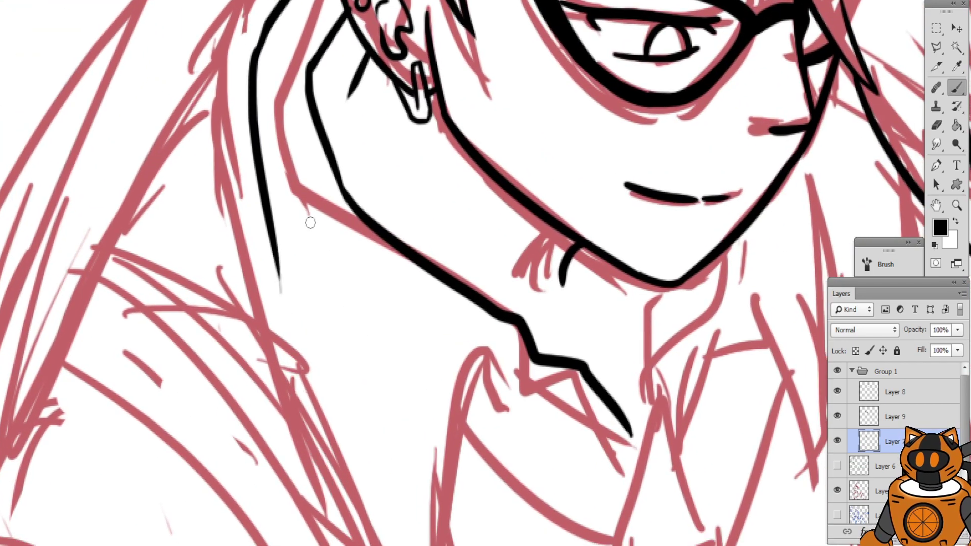
pyautogui.click(935, 125)
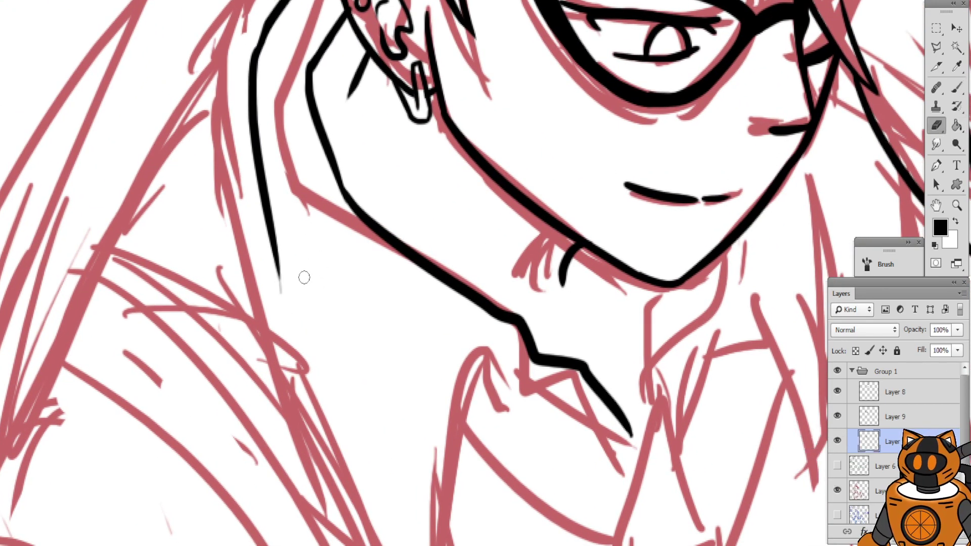
pyautogui.moveTo(267, 200); pyautogui.dragTo(288, 266)
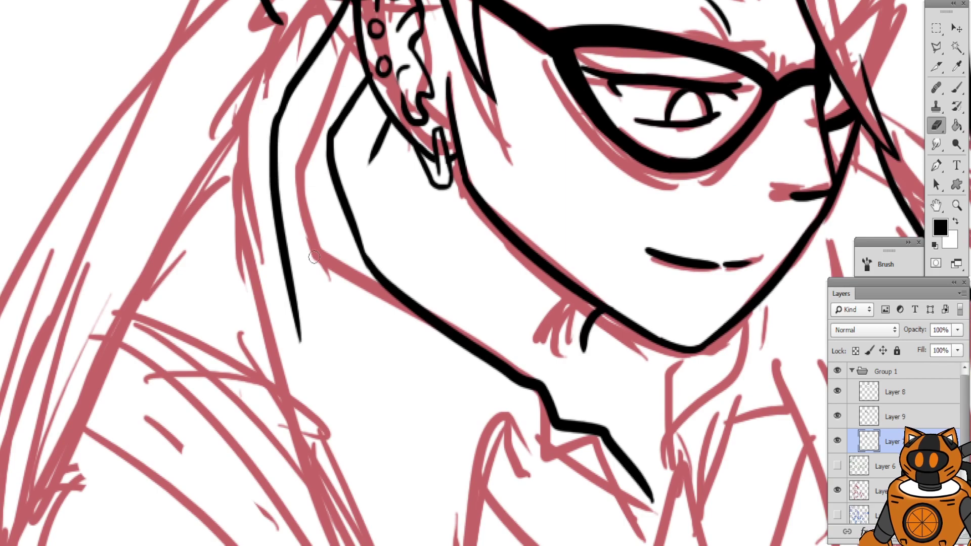
# Erase the lower stretch of the outer collar edge below the bend behind the ear
pyautogui.scroll(-3, 314, 257)
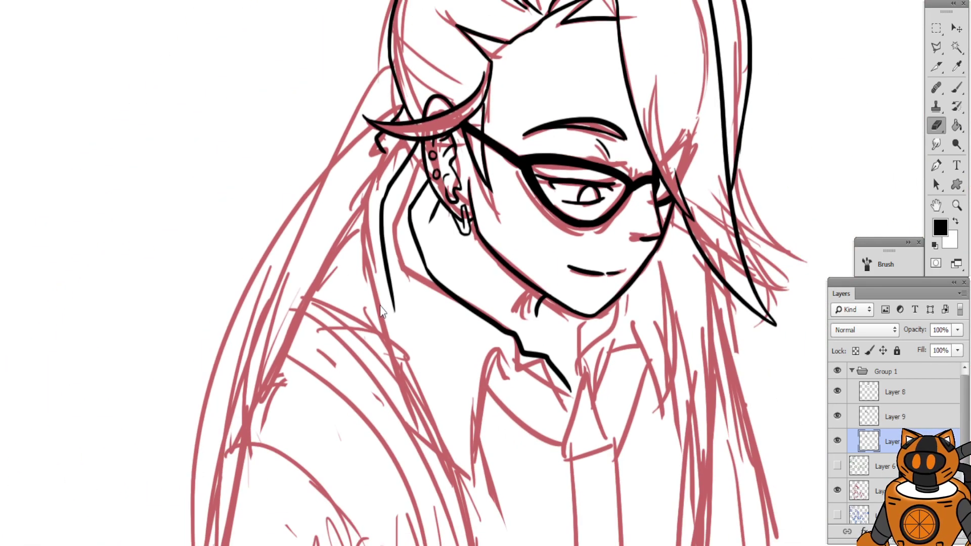
pyautogui.scroll(4, 332, 261)
pyautogui.moveTo(298, 81)
pyautogui.mouseDown()
pyautogui.moveTo(281, 180)
pyautogui.moveTo(303, 306)
pyautogui.mouseUp()
pyautogui.moveTo(294, 124)
pyautogui.mouseDown()
pyautogui.moveTo(279, 211)
pyautogui.moveTo(313, 385)
pyautogui.moveTo(288, 300)
pyautogui.moveTo(309, 331)
pyautogui.mouseUp()
pyautogui.moveTo(292, 108)
pyautogui.mouseDown()
pyautogui.moveTo(312, 75)
pyautogui.moveTo(301, 223)
pyautogui.mouseUp()
# Ink the outer collar edge in one long curve from behind the ear down to the collar's lower point, retrying the stroke
pyautogui.click(956, 87)
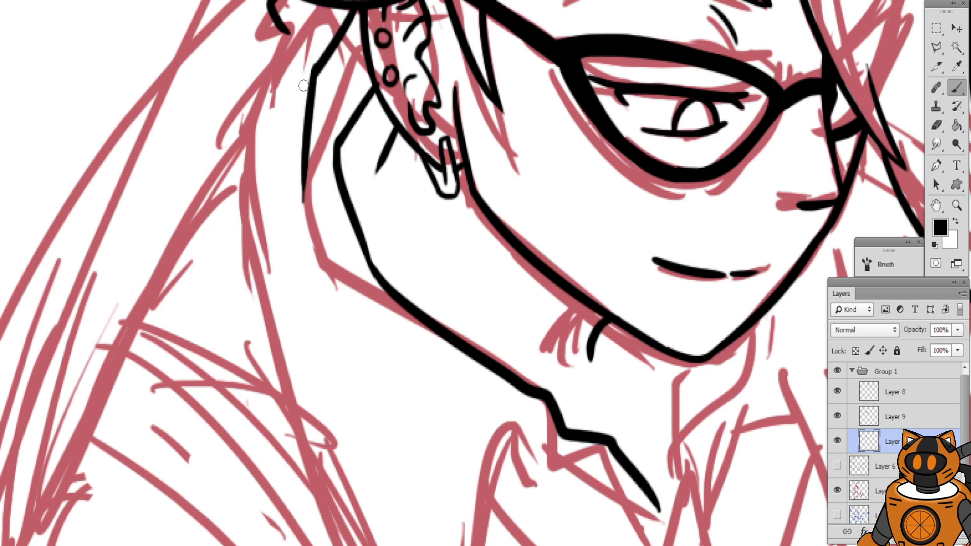
pyautogui.hotkey('ctrl', 'z')
pyautogui.moveTo(318, 68); pyautogui.dragTo(296, 155)
pyautogui.hotkey('ctrl', 'z')
pyautogui.moveTo(318, 67)
pyautogui.mouseDown()
pyautogui.moveTo(292, 143)
pyautogui.moveTo(313, 126)
pyautogui.moveTo(318, 137)
pyautogui.mouseUp()
pyautogui.hotkey('ctrl', 'z')
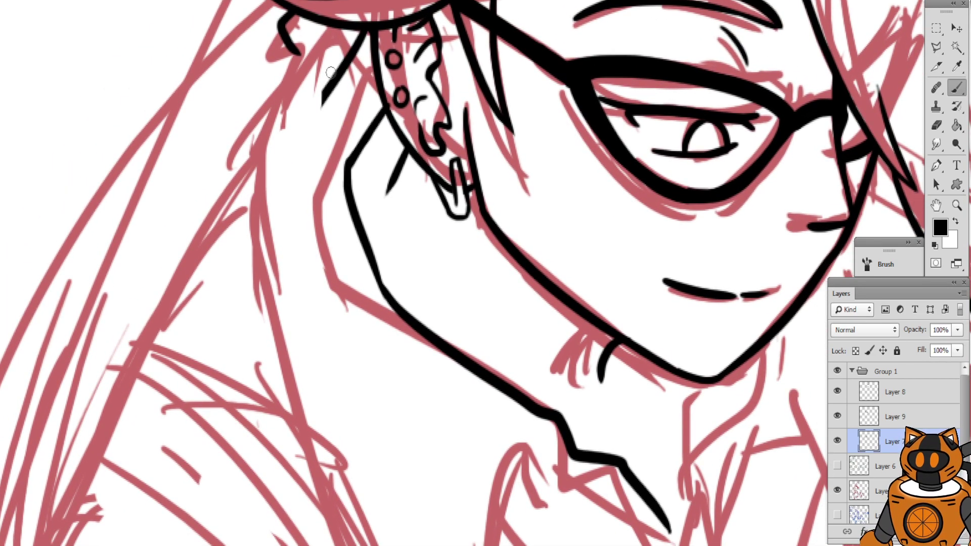
pyautogui.moveTo(266, 164)
pyautogui.mouseDown()
pyautogui.moveTo(305, 61)
pyautogui.moveTo(427, 473)
pyautogui.mouseUp()
pyautogui.hotkey('ctrl', 'z')
pyautogui.moveTo(334, 62)
pyautogui.mouseDown()
pyautogui.moveTo(390, 381)
pyautogui.moveTo(465, 534)
pyautogui.mouseUp()
pyautogui.hotkey('ctrl', 'z')
pyautogui.moveTo(335, 61); pyautogui.dragTo(439, 496)
pyautogui.hotkey('ctrl', 'z')
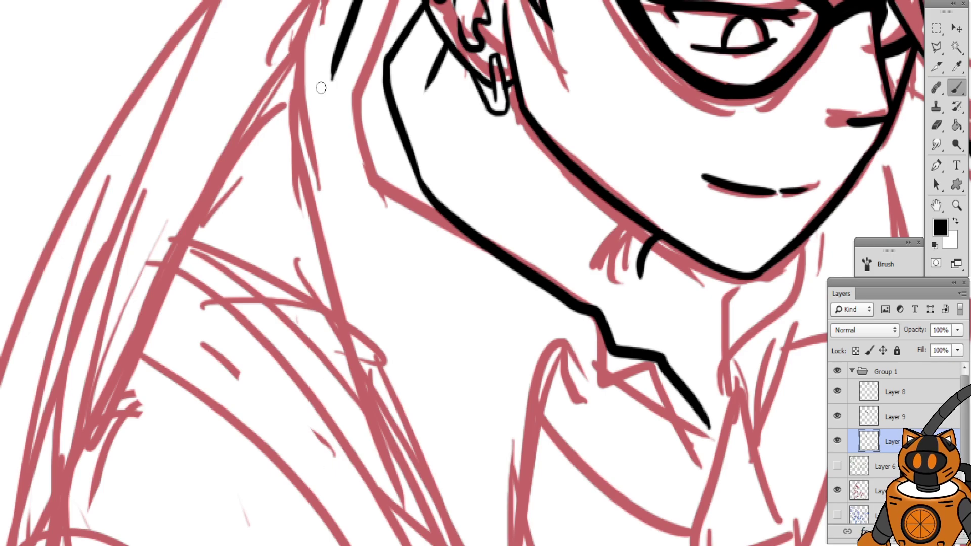
pyautogui.moveTo(333, 60); pyautogui.dragTo(443, 512)
pyautogui.moveTo(402, 392); pyautogui.dragTo(297, 192)
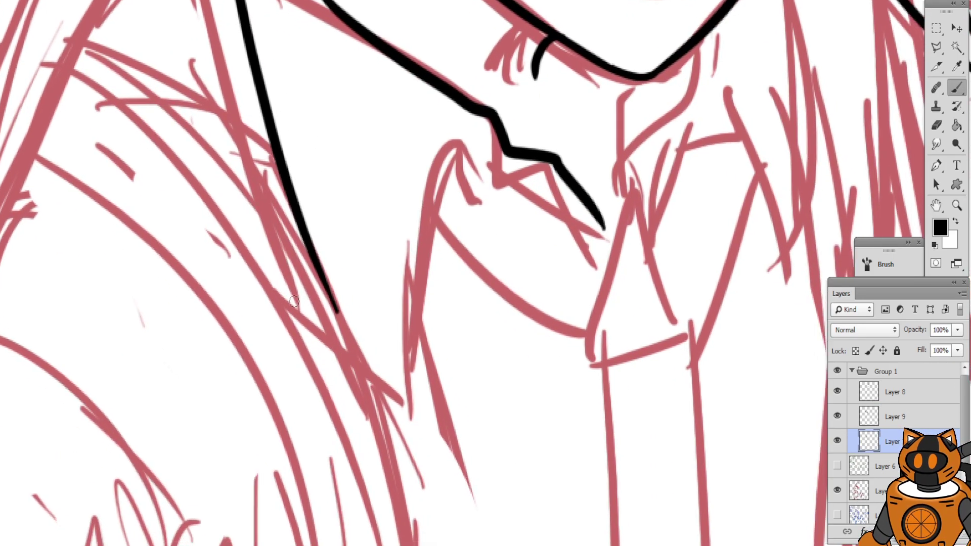
# Ink the collar's front edge up from its lower point, through the notch and across to the tip near the throat
pyautogui.moveTo(322, 282)
pyautogui.mouseDown()
pyautogui.moveTo(393, 380)
pyautogui.moveTo(421, 234)
pyautogui.moveTo(437, 206)
pyautogui.mouseUp()
pyautogui.hotkey('ctrl', 'z')
pyautogui.moveTo(385, 372)
pyautogui.mouseDown()
pyautogui.moveTo(467, 162)
pyautogui.moveTo(498, 228)
pyautogui.moveTo(546, 199)
pyautogui.moveTo(576, 211)
pyautogui.mouseUp()
pyautogui.moveTo(432, 104); pyautogui.dragTo(281, 167)
pyautogui.moveTo(424, 275); pyautogui.dragTo(463, 293)
pyautogui.hotkey('ctrl', 'z')
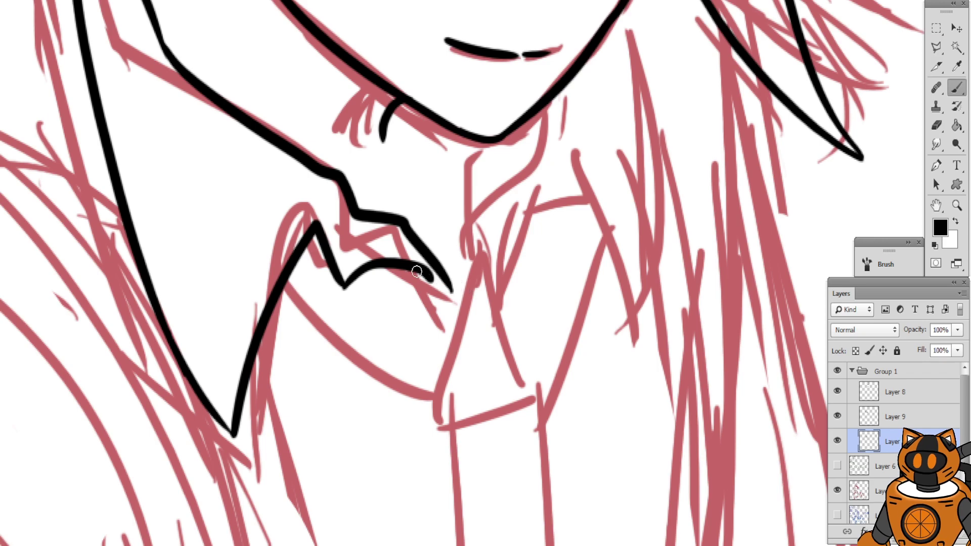
pyautogui.moveTo(414, 266); pyautogui.dragTo(461, 300)
pyautogui.moveTo(529, 270); pyautogui.dragTo(479, 219)
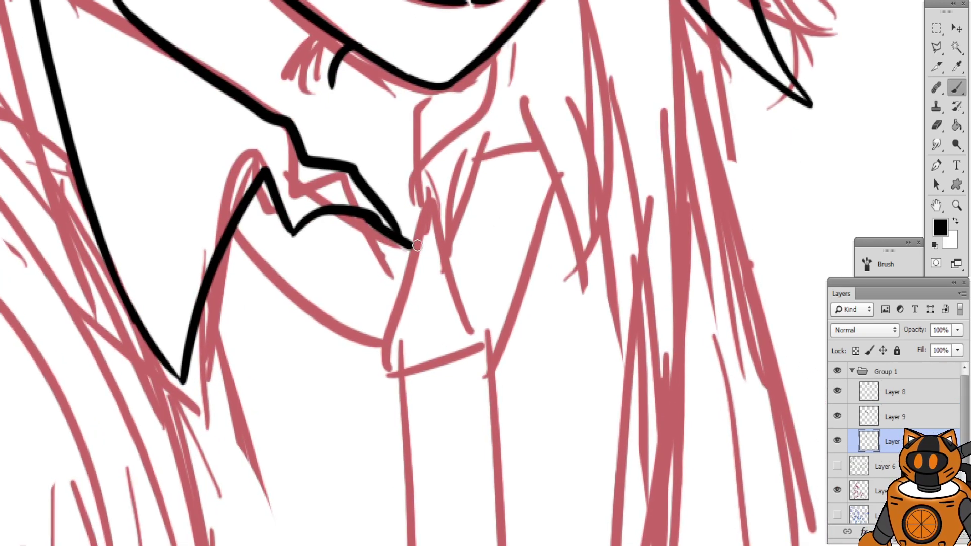
# Ink the front of the neck as a curved line from beneath the chin down into the collar opening, redoing one stroke
pyautogui.moveTo(467, 95)
pyautogui.mouseDown()
pyautogui.moveTo(423, 138)
pyautogui.moveTo(414, 222)
pyautogui.mouseUp()
pyautogui.moveTo(437, 175)
pyautogui.mouseDown()
pyautogui.moveTo(428, 238)
pyautogui.moveTo(411, 280)
pyautogui.moveTo(385, 299)
pyautogui.moveTo(365, 349)
pyautogui.mouseUp()
pyautogui.hotkey('ctrl', 'z')
pyautogui.moveTo(436, 178); pyautogui.dragTo(377, 342)
pyautogui.press('space')
pyautogui.moveTo(328, 209)
pyautogui.mouseDown()
pyautogui.moveTo(398, 286)
pyautogui.moveTo(408, 278)
pyautogui.moveTo(386, 320)
pyautogui.moveTo(447, 345)
pyautogui.mouseUp()
pyautogui.hotkey('ctrl', '-')
pyautogui.press('space')
pyautogui.moveTo(406, 132); pyautogui.dragTo(373, 77)
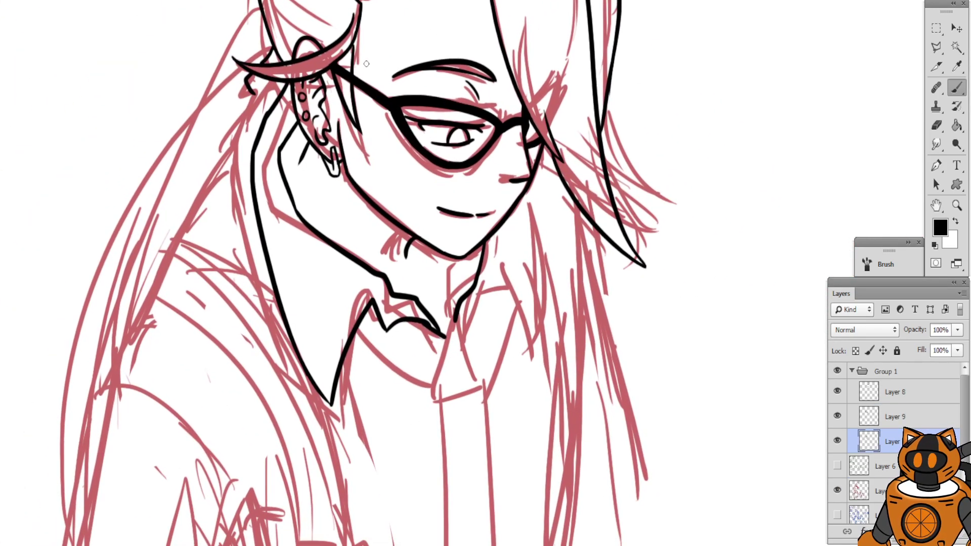
# Ink a triangular tie knot with a flat base in black at the collar opening, following the red sketch
pyautogui.hotkey('ctrl', '+')
pyautogui.press('space')
pyautogui.moveTo(483, 250); pyautogui.dragTo(469, 126)
pyautogui.hotkey('ctrl', 'z')
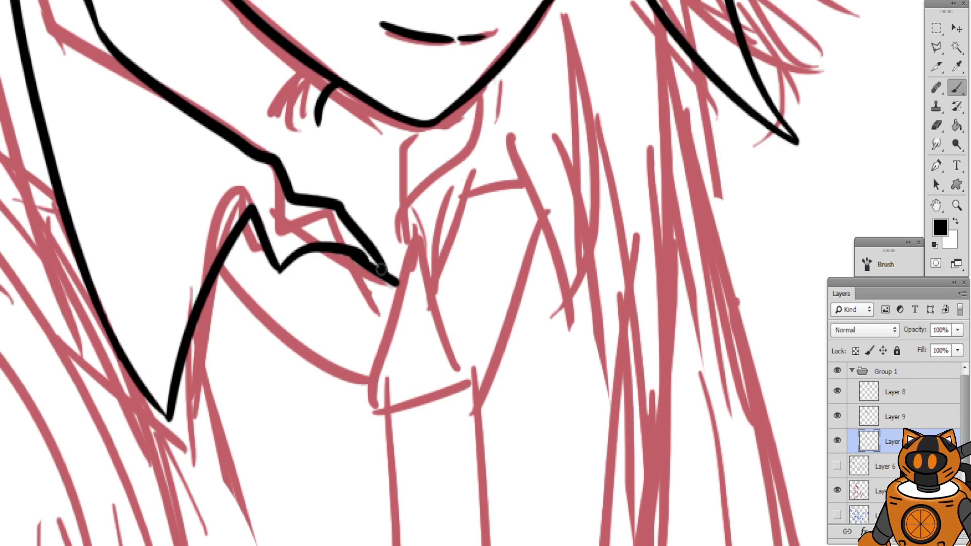
pyautogui.moveTo(408, 229)
pyautogui.mouseDown()
pyautogui.moveTo(465, 355)
pyautogui.moveTo(468, 384)
pyautogui.moveTo(453, 296)
pyautogui.moveTo(476, 354)
pyautogui.mouseUp()
pyautogui.hotkey('ctrl', 'z')
pyautogui.hotkey('ctrl', 'z')
pyautogui.moveTo(416, 226); pyautogui.dragTo(387, 390)
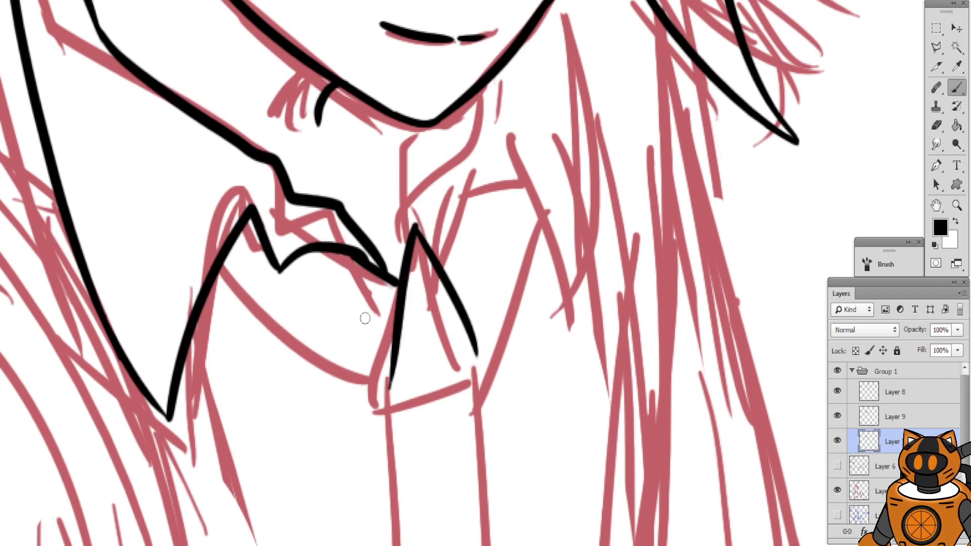
pyautogui.hotkey('ctrl', 'z')
pyautogui.moveTo(414, 223)
pyautogui.mouseDown()
pyautogui.moveTo(444, 361)
pyautogui.moveTo(474, 356)
pyautogui.mouseUp()
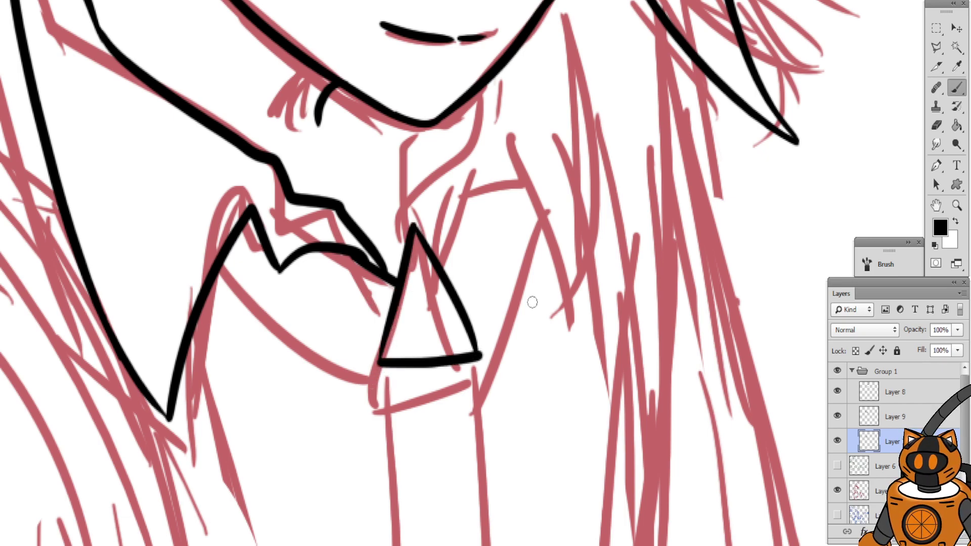
# Erase the collar line's overshoot beside the tie knot and clean up the knot's lower right corner
pyautogui.click(936, 126)
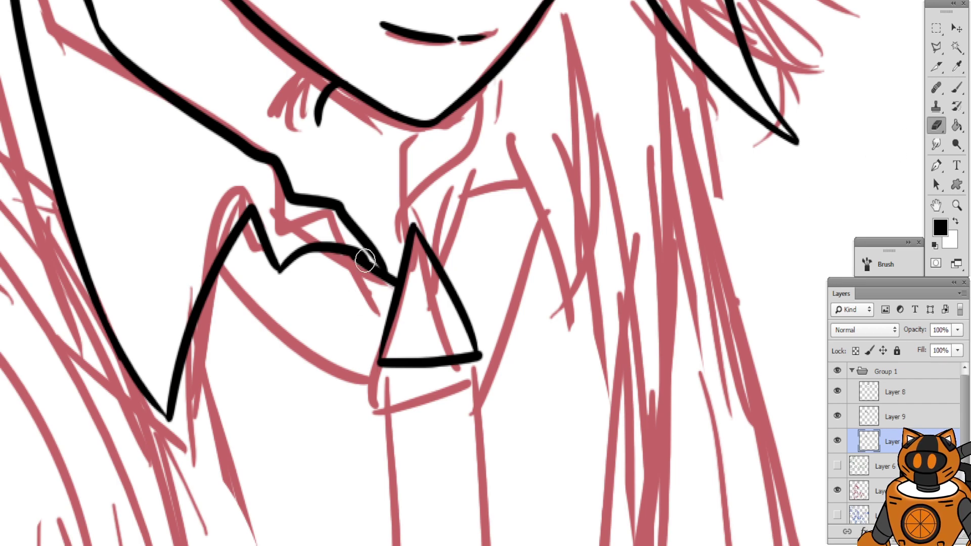
pyautogui.moveTo(387, 260); pyautogui.dragTo(390, 272)
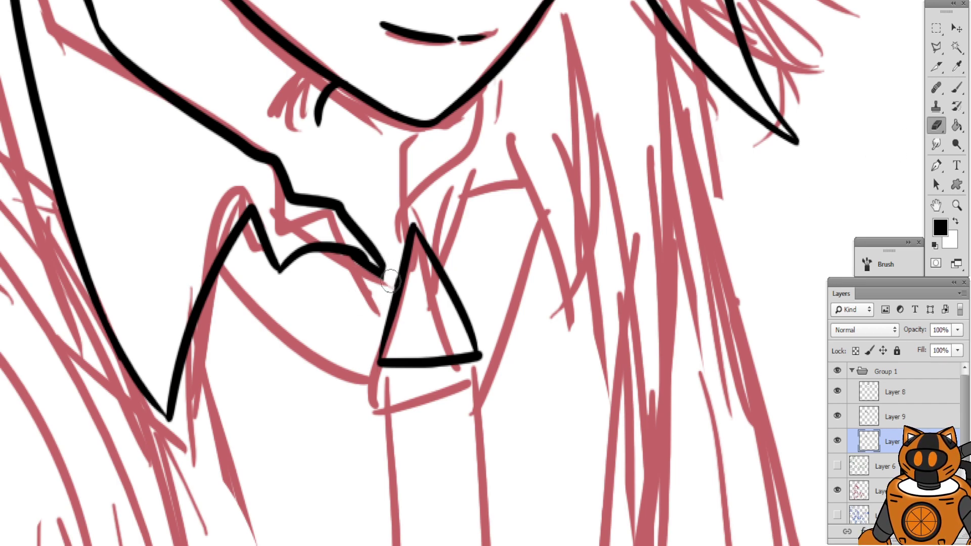
pyautogui.moveTo(487, 331); pyautogui.dragTo(488, 354)
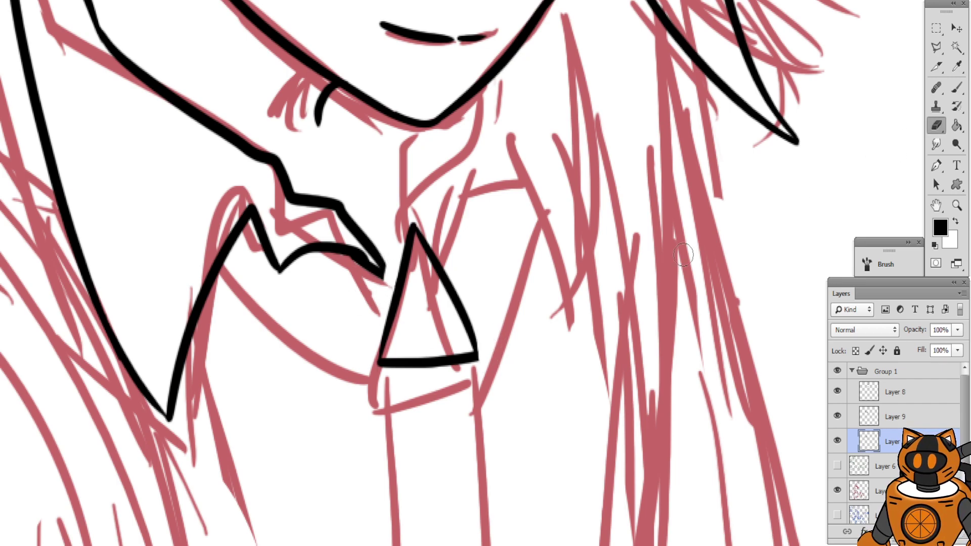
# Ink a narrow strip along the left edge of the tie knot with the Brush
pyautogui.click(955, 89)
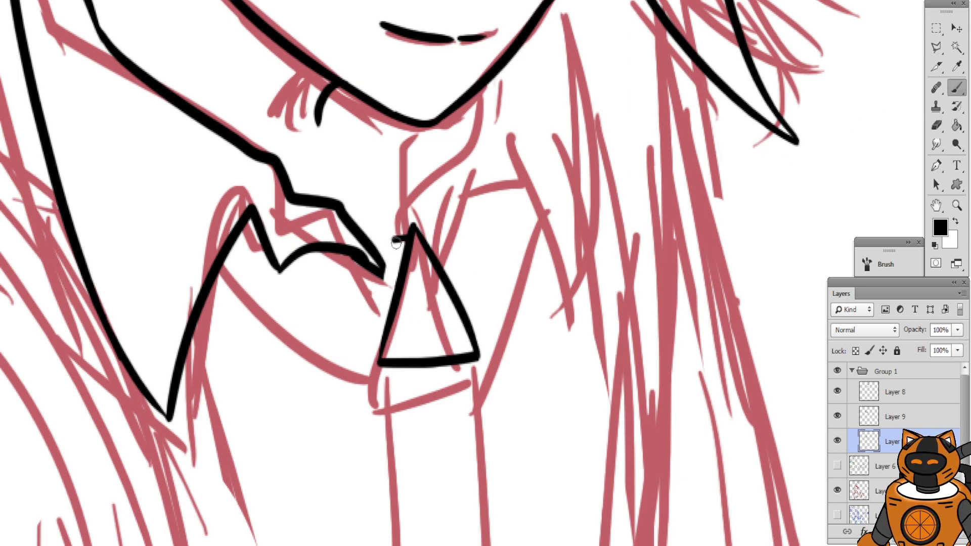
pyautogui.moveTo(395, 239); pyautogui.dragTo(362, 343)
pyautogui.hotkey('ctrl', 'z')
pyautogui.moveTo(393, 237); pyautogui.dragTo(374, 340)
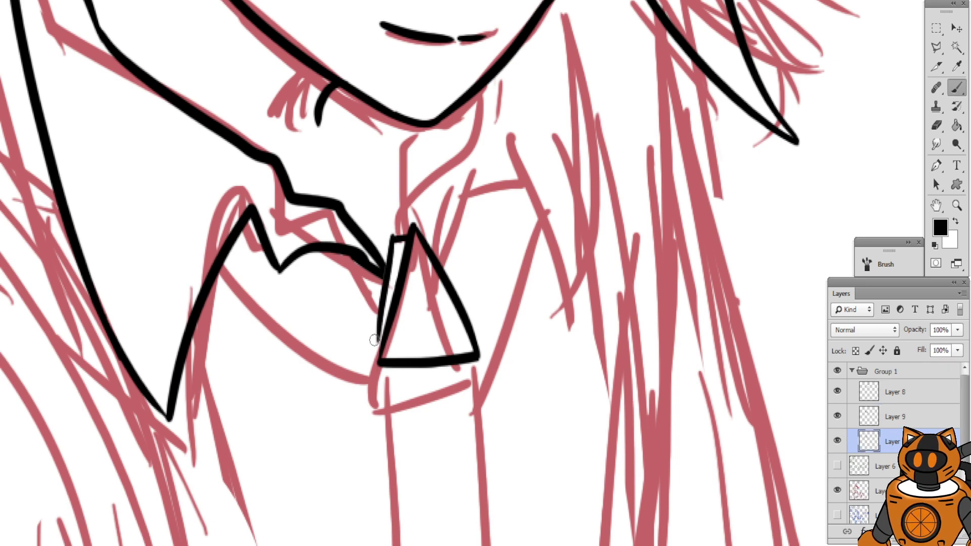
pyautogui.hotkey('ctrl', 'z')
pyautogui.moveTo(389, 264)
pyautogui.mouseDown()
pyautogui.moveTo(370, 338)
pyautogui.moveTo(392, 391)
pyautogui.moveTo(390, 383)
pyautogui.moveTo(469, 388)
pyautogui.mouseUp()
pyautogui.hotkey('ctrl', 'z')
pyautogui.hotkey('ctrl', 'alt', 'z')
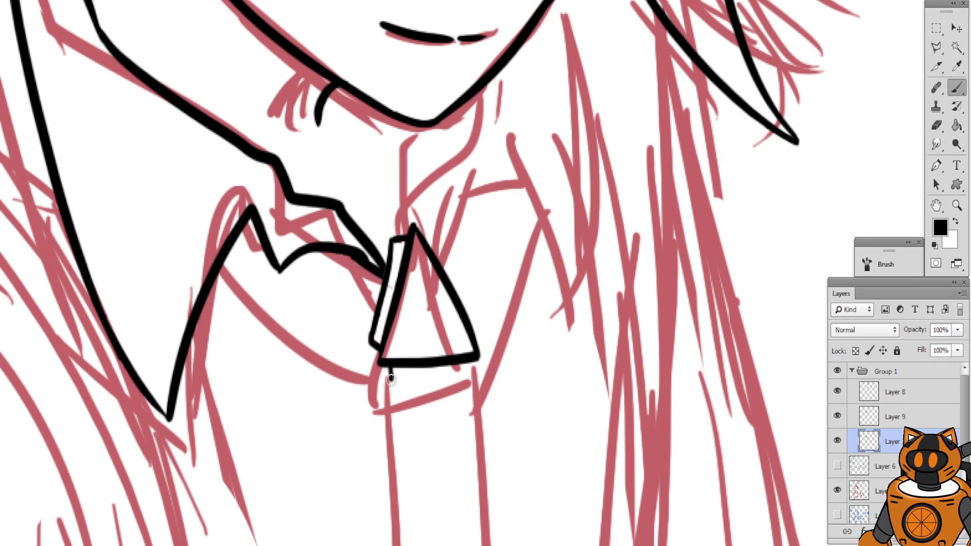
# Ink a thin band beneath the tie knot and a narrow strip along its right edge
pyautogui.moveTo(406, 383); pyautogui.dragTo(476, 379)
pyautogui.hotkey('ctrl', 'z')
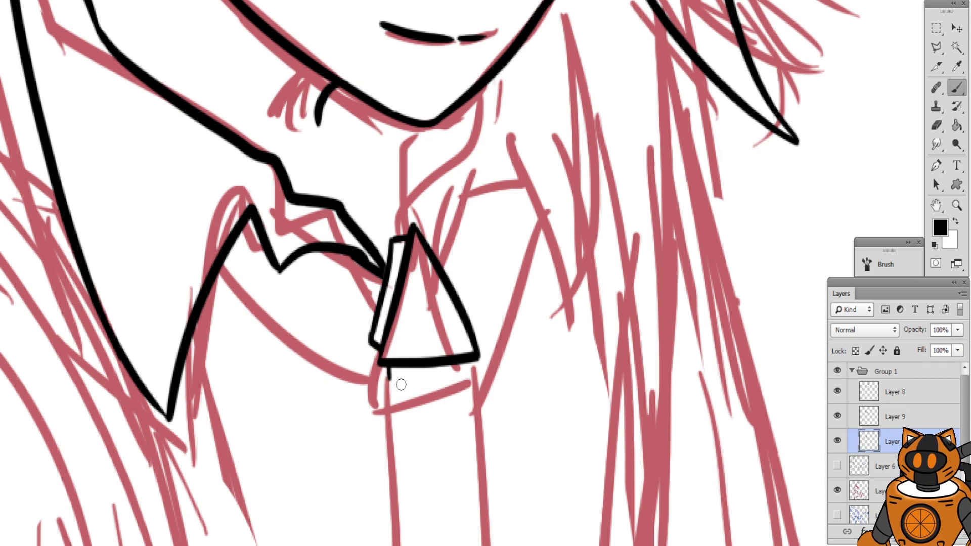
pyautogui.moveTo(393, 381); pyautogui.dragTo(466, 383)
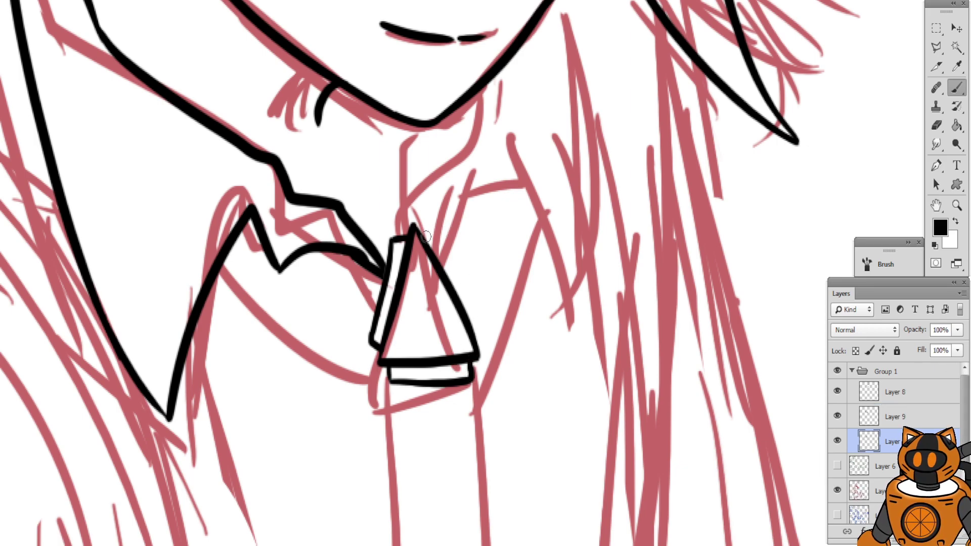
pyautogui.moveTo(434, 230); pyautogui.dragTo(481, 323)
pyautogui.hotkey('ctrl', 'z')
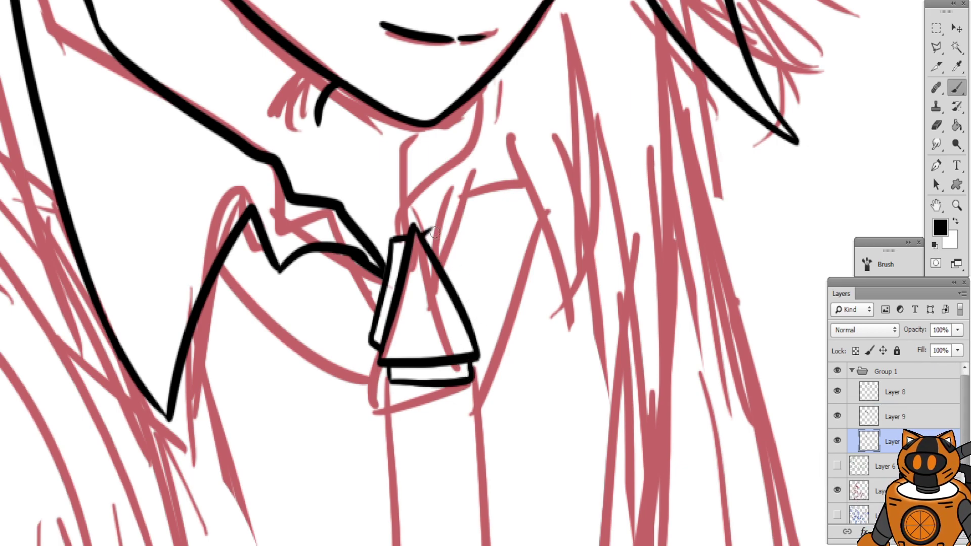
pyautogui.moveTo(430, 230); pyautogui.dragTo(481, 340)
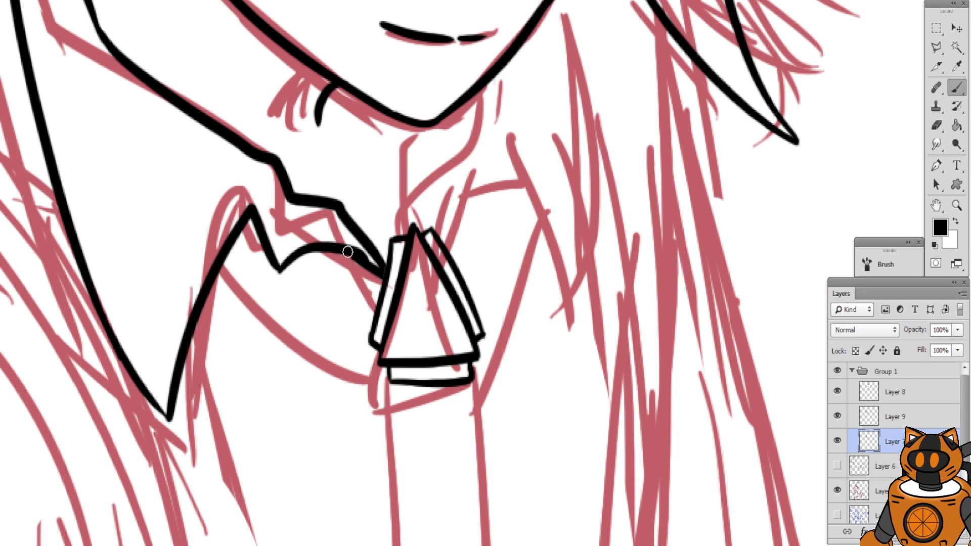
# Erase the inked collar lines between the left collar flap and the tie knot
pyautogui.moveTo(347, 252)
pyautogui.mouseDown()
pyautogui.moveTo(366, 282)
pyautogui.moveTo(386, 270)
pyautogui.mouseUp()
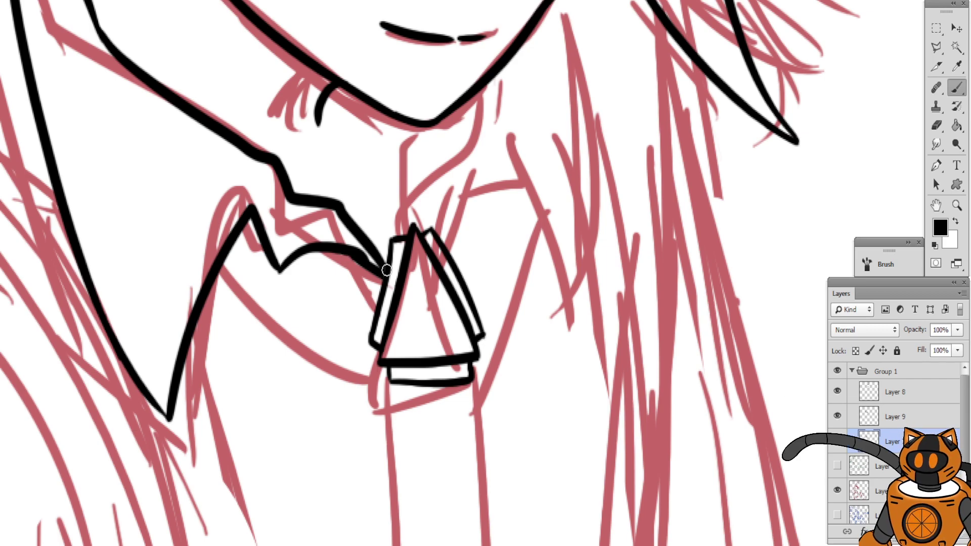
pyautogui.click(936, 126)
pyautogui.moveTo(355, 198); pyautogui.dragTo(405, 245)
pyautogui.moveTo(343, 225)
pyautogui.mouseDown()
pyautogui.moveTo(345, 283)
pyautogui.moveTo(339, 251)
pyautogui.moveTo(346, 240)
pyautogui.moveTo(371, 243)
pyautogui.moveTo(396, 303)
pyautogui.moveTo(415, 307)
pyautogui.moveTo(424, 279)
pyautogui.moveTo(425, 314)
pyautogui.moveTo(421, 280)
pyautogui.moveTo(382, 268)
pyautogui.mouseUp()
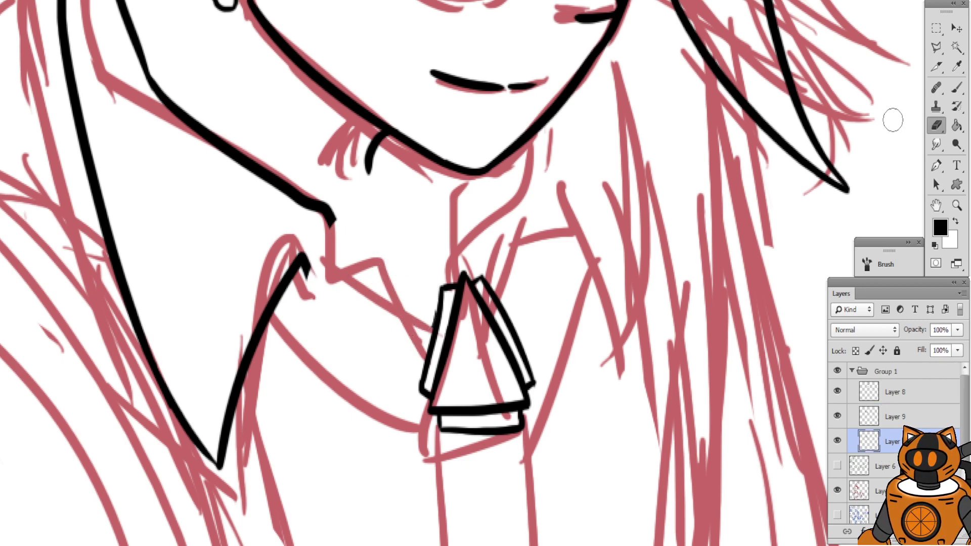
# Redraw the left collar's upper edge as a curved line running to the top of the tie knot
pyautogui.click(956, 87)
pyautogui.moveTo(330, 219)
pyautogui.mouseDown()
pyautogui.moveTo(355, 244)
pyautogui.moveTo(414, 249)
pyautogui.moveTo(452, 284)
pyautogui.mouseUp()
pyautogui.hotkey('ctrl', 'z')
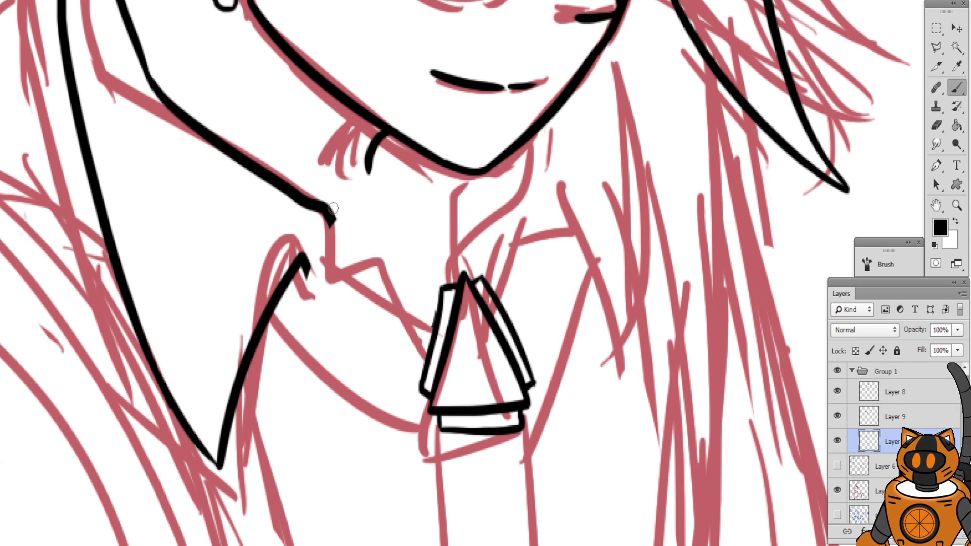
pyautogui.moveTo(330, 221)
pyautogui.mouseDown()
pyautogui.moveTo(345, 242)
pyautogui.moveTo(368, 261)
pyautogui.moveTo(427, 259)
pyautogui.moveTo(448, 289)
pyautogui.mouseUp()
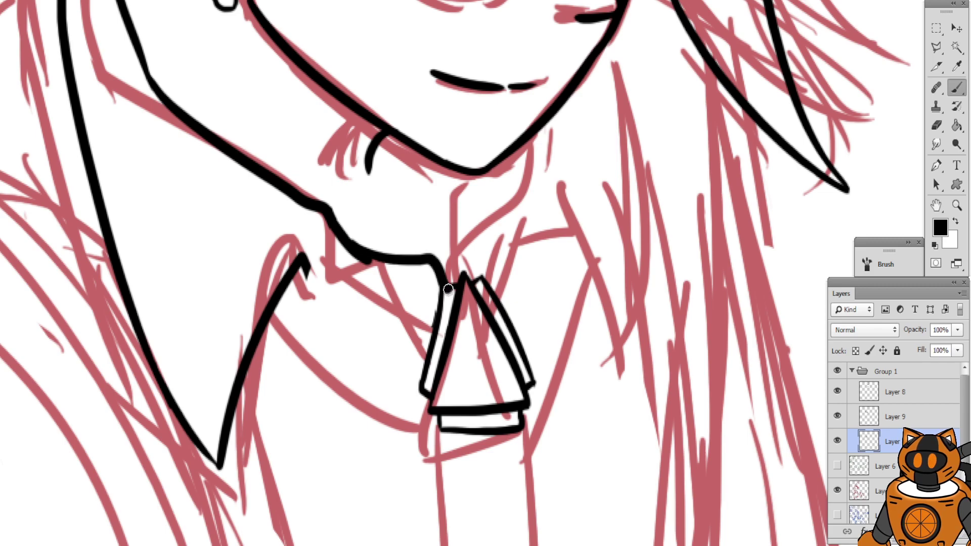
# Trim the ink overlapping the knot's left strip, and ink the left collar's lower edge with the diagonal tie band beneath it
pyautogui.click(936, 126)
pyautogui.moveTo(449, 294); pyautogui.dragTo(441, 294)
pyautogui.moveTo(385, 275)
pyautogui.mouseDown()
pyautogui.moveTo(295, 241)
pyautogui.moveTo(413, 253)
pyautogui.moveTo(307, 256)
pyautogui.moveTo(294, 244)
pyautogui.moveTo(507, 275)
pyautogui.moveTo(318, 272)
pyautogui.moveTo(433, 300)
pyautogui.mouseUp()
pyautogui.click(954, 88)
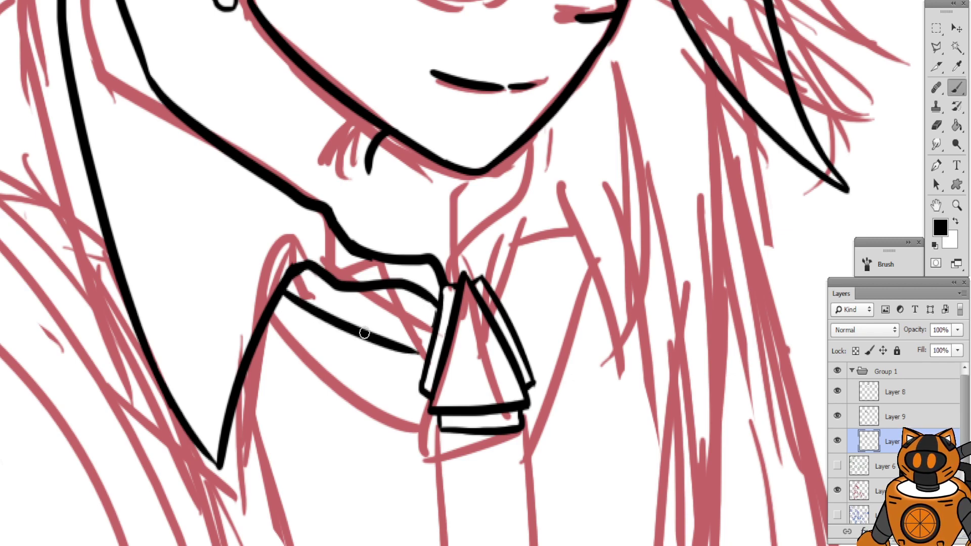
pyautogui.moveTo(283, 296); pyautogui.dragTo(413, 382)
pyautogui.moveTo(393, 233); pyautogui.dragTo(334, 251)
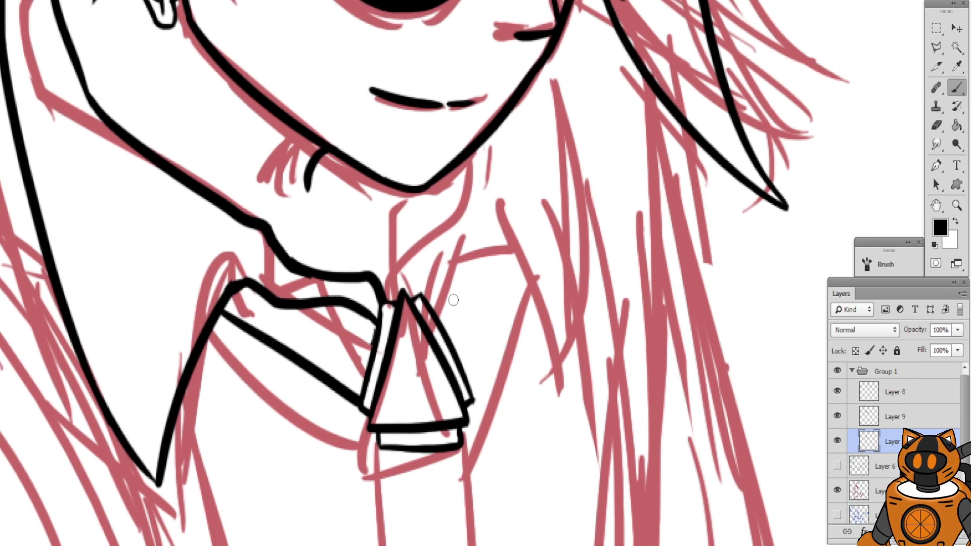
# Ink a curved line rising from the lower right corner of the tie knot toward the right collar
pyautogui.moveTo(468, 396)
pyautogui.mouseDown()
pyautogui.moveTo(496, 270)
pyautogui.moveTo(469, 386)
pyautogui.mouseUp()
pyautogui.hotkey('ctrl', 'z')
pyautogui.hotkey('ctrl', 'z')
pyautogui.moveTo(498, 276)
pyautogui.mouseDown()
pyautogui.moveTo(465, 400)
pyautogui.moveTo(496, 276)
pyautogui.mouseUp()
pyautogui.hotkey('ctrl', 'z')
pyautogui.scroll(1, 403, 244)
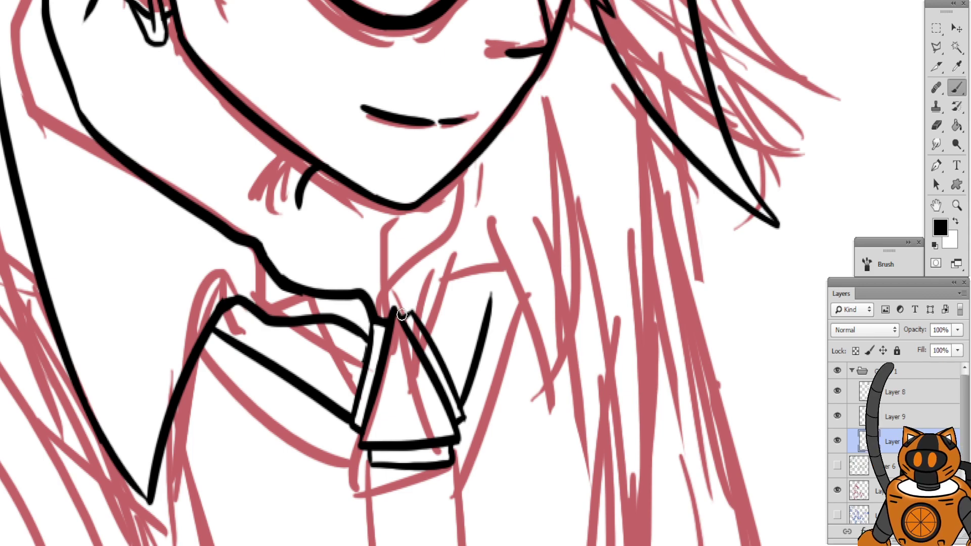
# Ink the neck line from the jaw to the tie knot and the right collar's stepped upper edge
pyautogui.moveTo(400, 317)
pyautogui.mouseDown()
pyautogui.moveTo(401, 283)
pyautogui.moveTo(490, 150)
pyautogui.moveTo(465, 223)
pyautogui.mouseUp()
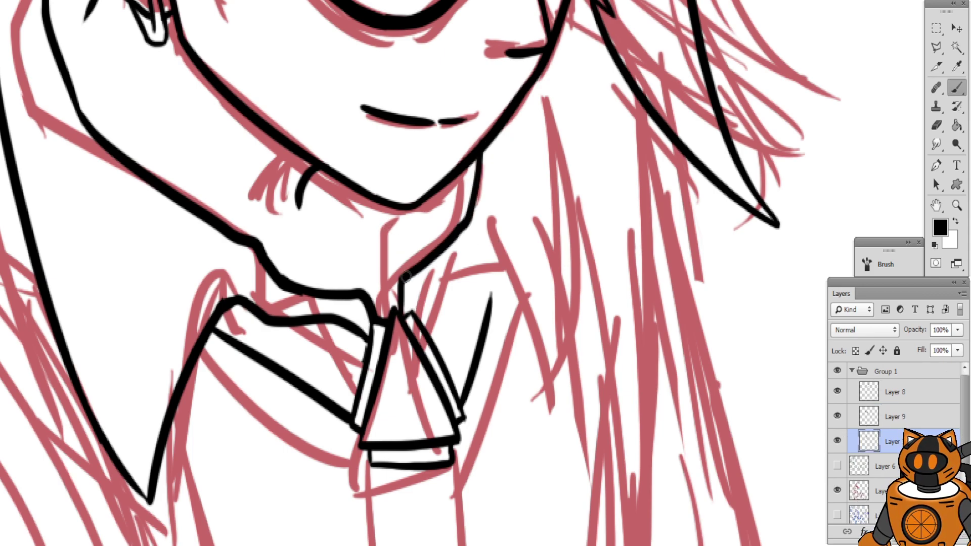
pyautogui.moveTo(413, 316); pyautogui.dragTo(468, 266)
pyautogui.hotkey('ctrl', 'z')
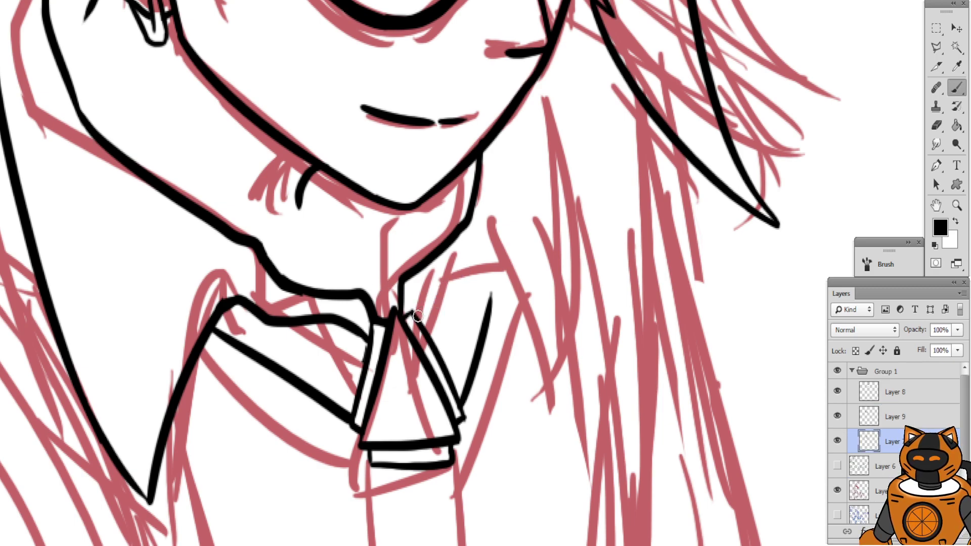
pyautogui.moveTo(413, 314); pyautogui.dragTo(447, 278)
pyautogui.hotkey('ctrl', 'z')
pyautogui.moveTo(409, 314)
pyautogui.mouseDown()
pyautogui.moveTo(461, 302)
pyautogui.moveTo(470, 262)
pyautogui.moveTo(493, 248)
pyautogui.moveTo(549, 382)
pyautogui.mouseUp()
pyautogui.hotkey('ctrl', 'z')
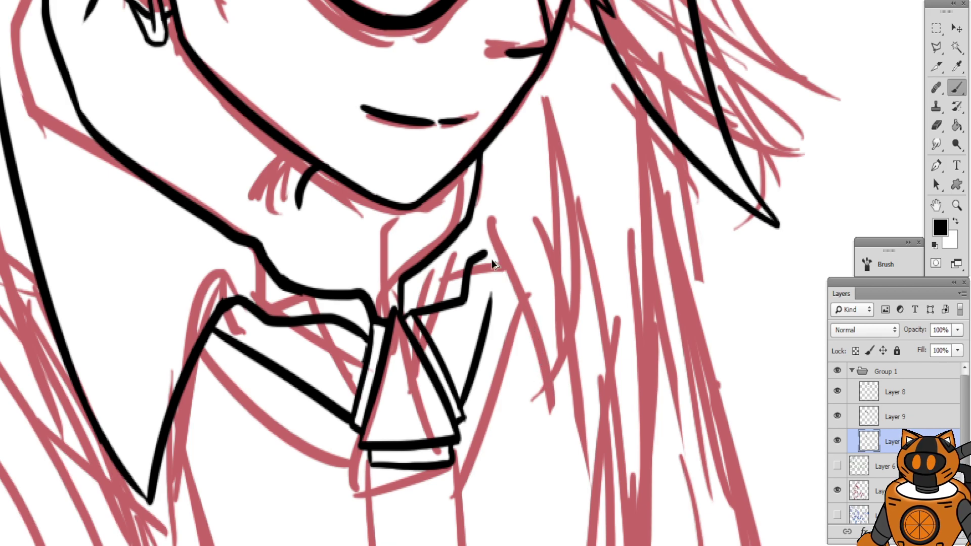
# Ink the right collar flap's inner and outer edges, erasing and redrawing the outer edge's end so both meet in a sharp point
pyautogui.moveTo(478, 240); pyautogui.dragTo(549, 404)
pyautogui.moveTo(538, 76)
pyautogui.mouseDown()
pyautogui.moveTo(570, 363)
pyautogui.moveTo(509, 262)
pyautogui.mouseUp()
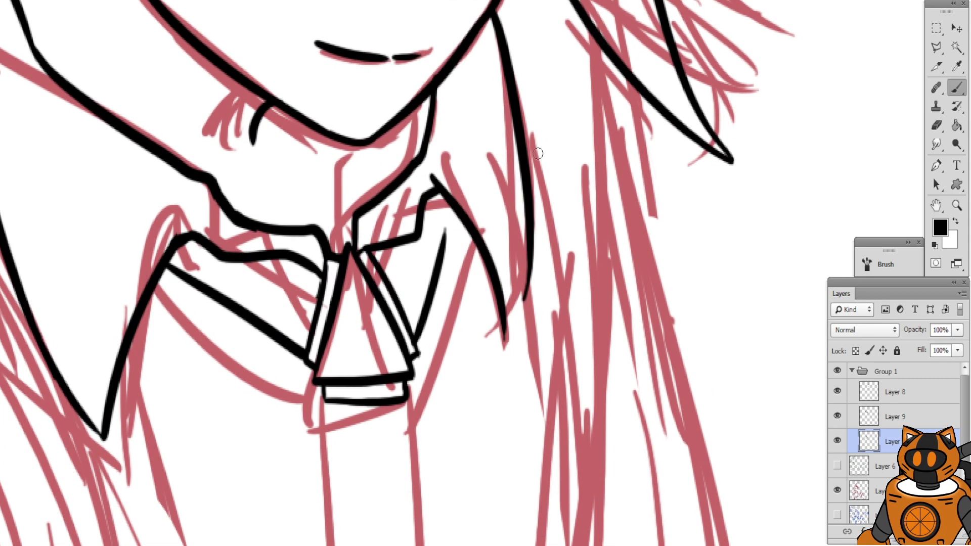
pyautogui.moveTo(533, 202); pyautogui.dragTo(478, 190)
pyautogui.hotkey('ctrl', '+')
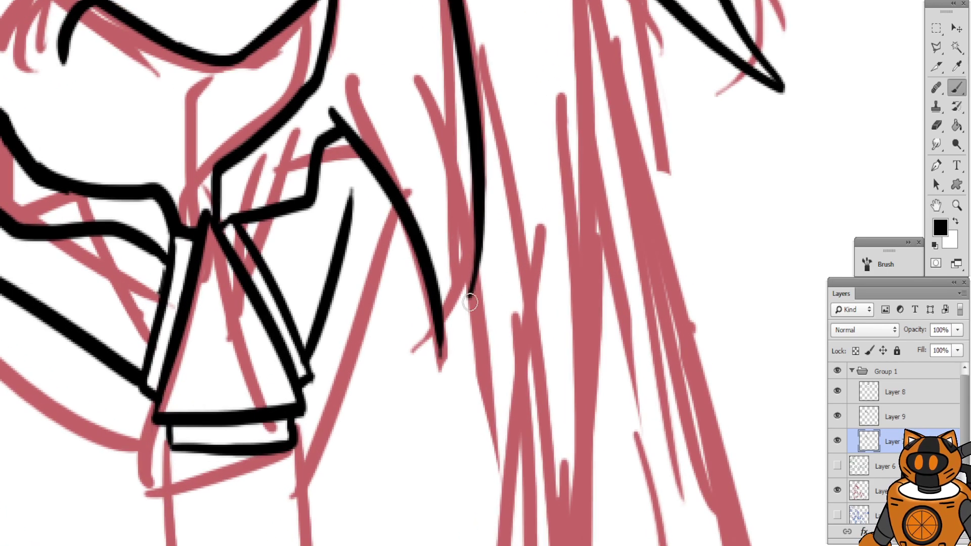
pyautogui.click(937, 127)
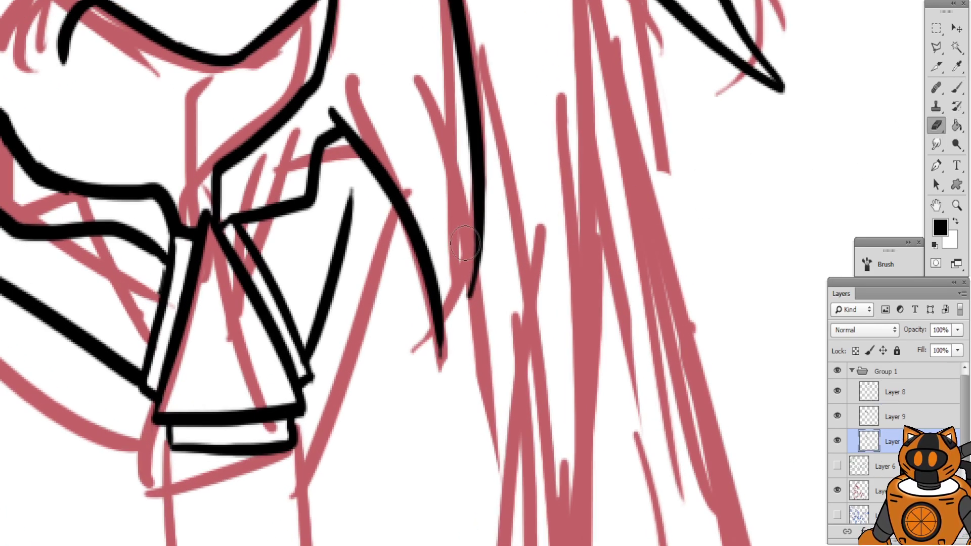
pyautogui.moveTo(464, 242); pyautogui.dragTo(458, 354)
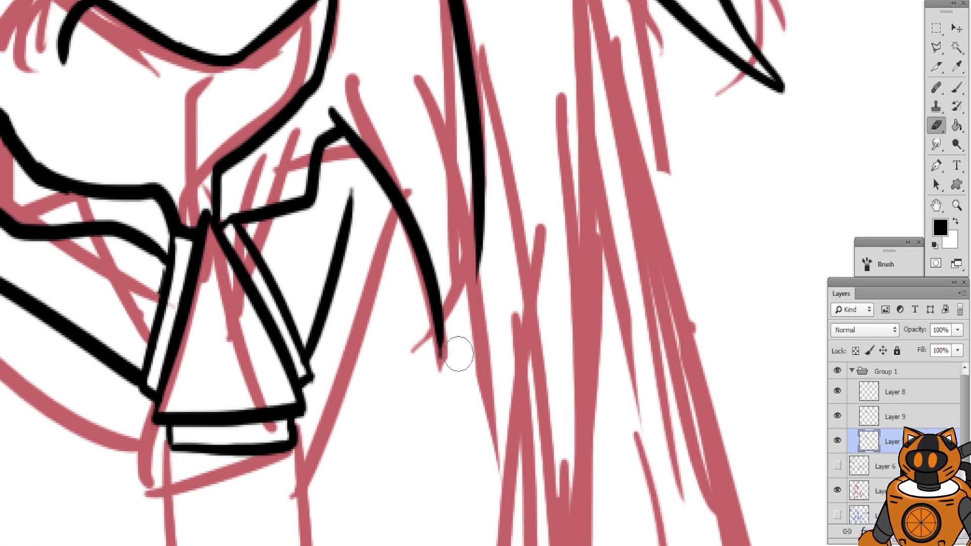
pyautogui.click(956, 91)
pyautogui.moveTo(479, 239)
pyautogui.mouseDown()
pyautogui.moveTo(440, 392)
pyautogui.moveTo(434, 309)
pyautogui.moveTo(439, 388)
pyautogui.mouseUp()
pyautogui.hotkey('ctrl', 'z')
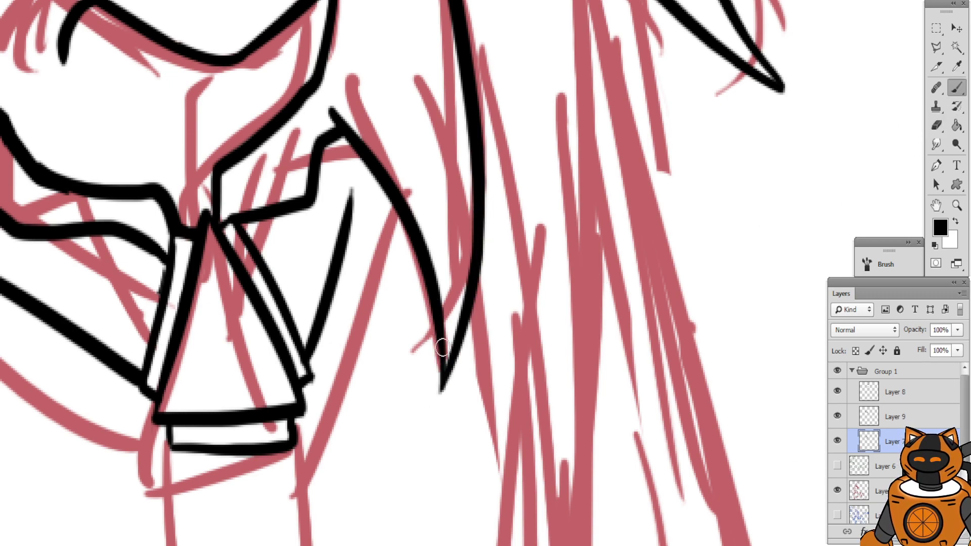
# Extend the curved line on the right of the tie knot up to the right collar's edge
pyautogui.moveTo(331, 212)
pyautogui.mouseDown()
pyautogui.moveTo(327, 248)
pyautogui.moveTo(348, 273)
pyautogui.mouseUp()
pyautogui.moveTo(385, 216); pyautogui.dragTo(371, 280)
pyautogui.hotkey('ctrl', 'z')
pyautogui.hotkey('ctrl', '-')
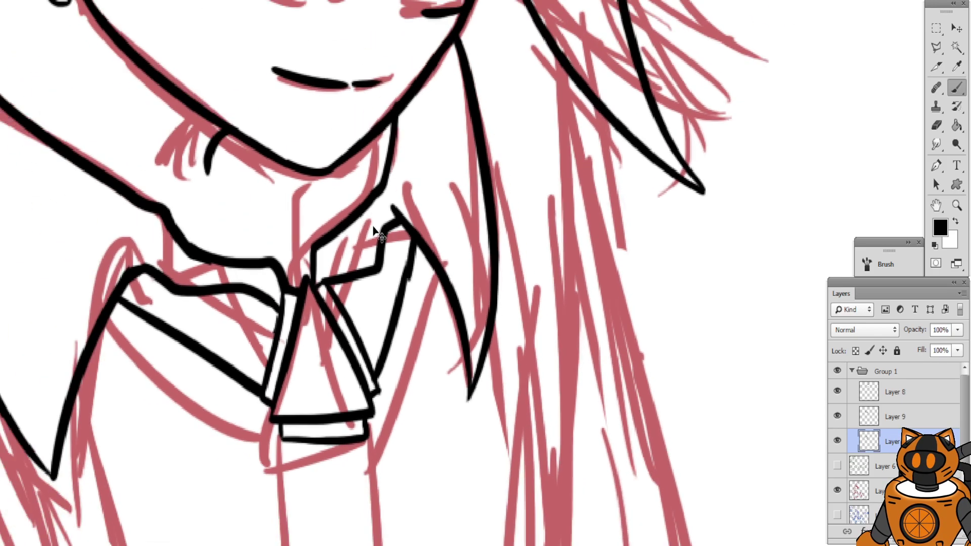
pyautogui.moveTo(410, 233); pyautogui.dragTo(406, 273)
pyautogui.hotkey('ctrl', 'z')
pyautogui.moveTo(411, 233); pyautogui.dragTo(407, 281)
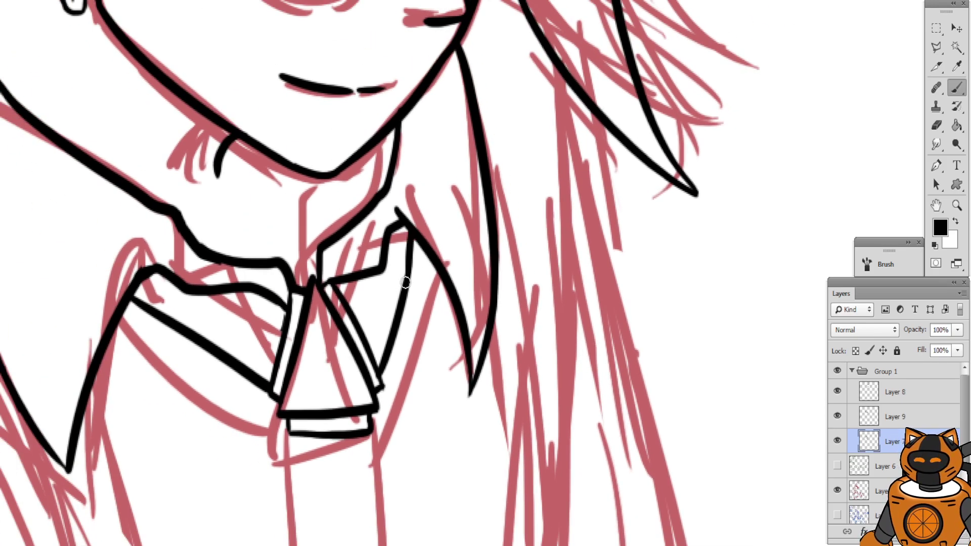
# Ink the inner edge of the long hair strand sweeping down from behind the ear to the shoulder
pyautogui.hotkey('ctrl', '-')
pyautogui.hotkey('ctrl', '-')
pyautogui.hotkey('ctrl', '-')
pyautogui.moveTo(551, 141); pyautogui.dragTo(581, 198)
pyautogui.moveTo(551, 158)
pyautogui.mouseDown()
pyautogui.moveTo(564, 150)
pyautogui.moveTo(546, 73)
pyautogui.moveTo(580, 200)
pyautogui.mouseUp()
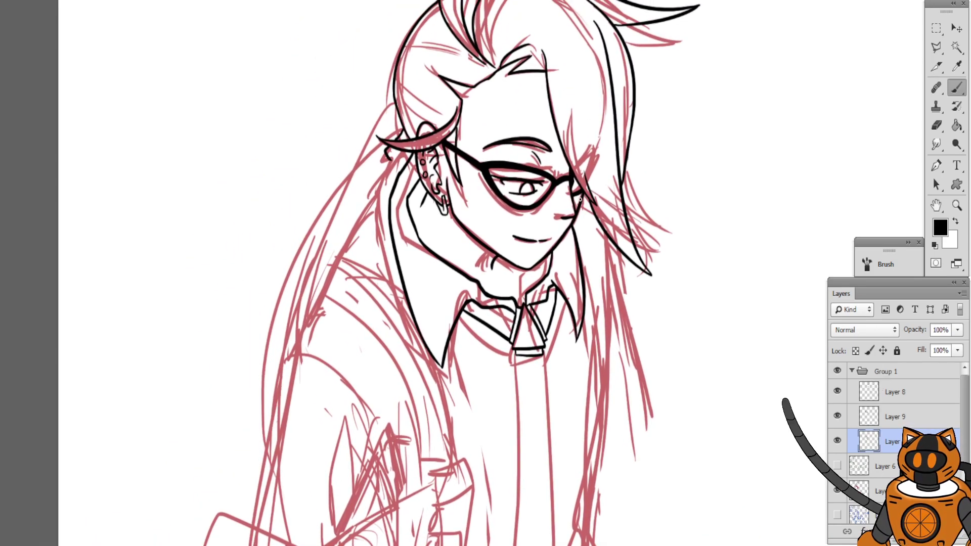
pyautogui.hotkey('ctrl', '+')
pyautogui.hotkey('ctrl', '+')
pyautogui.hotkey('ctrl', '+')
pyautogui.moveTo(494, 159); pyautogui.dragTo(562, 212)
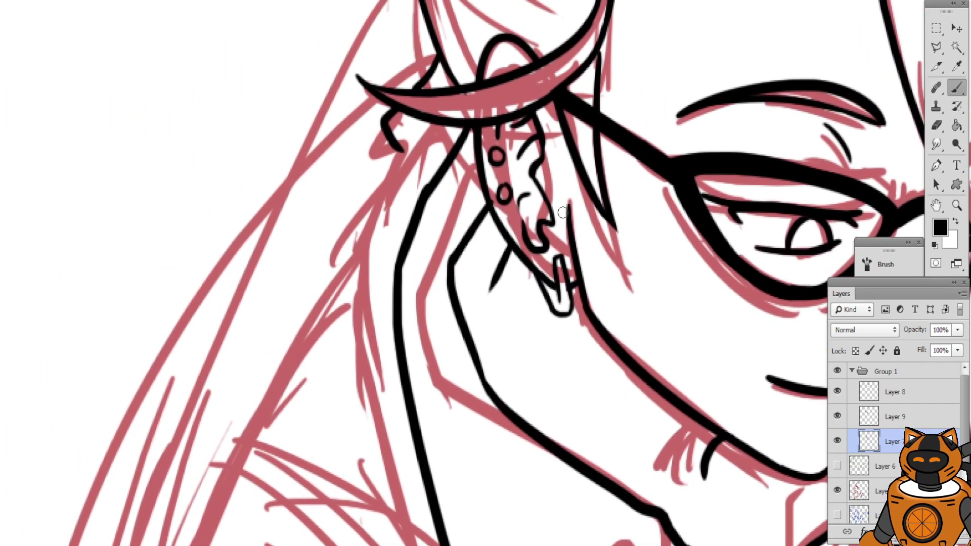
pyautogui.moveTo(441, 171); pyautogui.dragTo(276, 443)
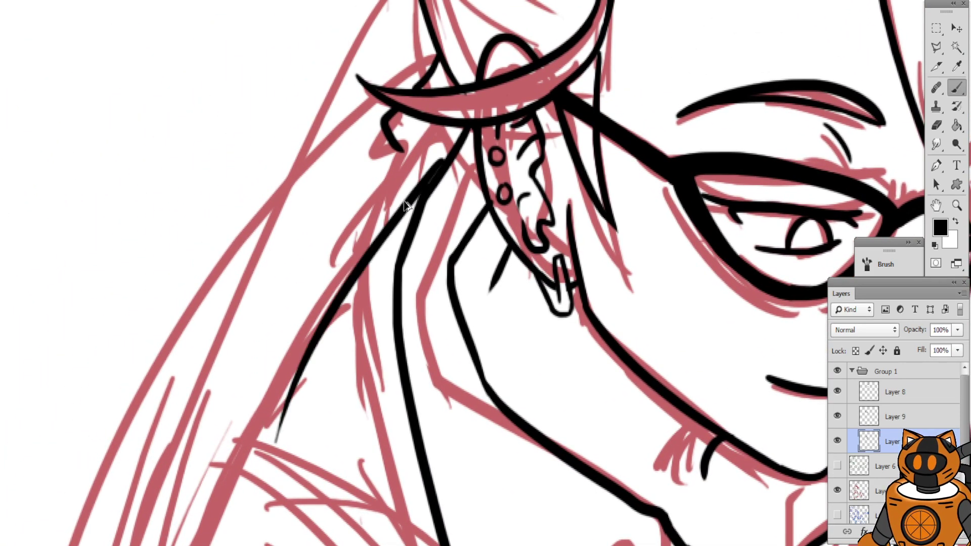
pyautogui.hotkey('ctrl', 'z')
pyautogui.moveTo(460, 149); pyautogui.dragTo(248, 469)
pyautogui.scroll(3, 354, 187)
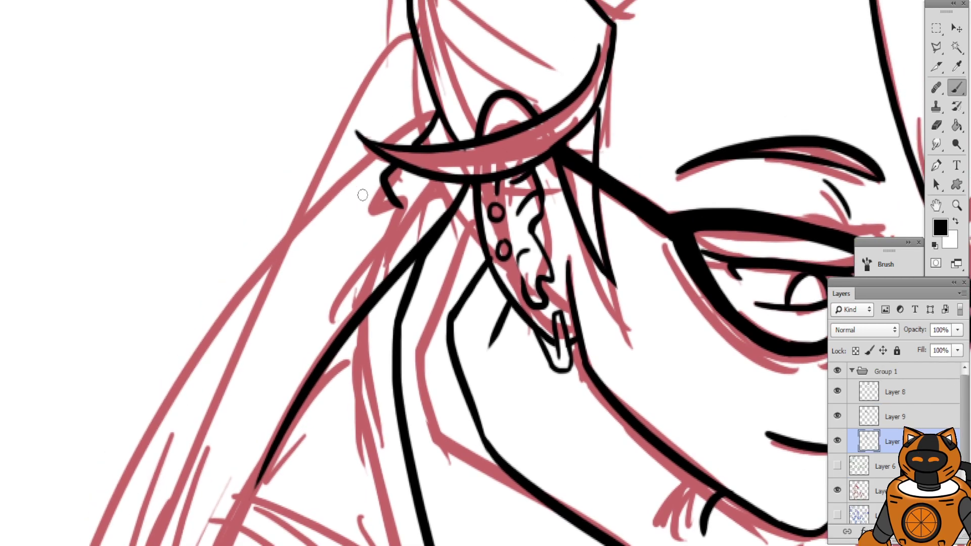
# Ink a short line joining the small hook behind the ear to the long hair strand
pyautogui.hotkey('ctrl', 'z')
pyautogui.moveTo(384, 171); pyautogui.dragTo(427, 231)
pyautogui.hotkey('ctrl', '-')
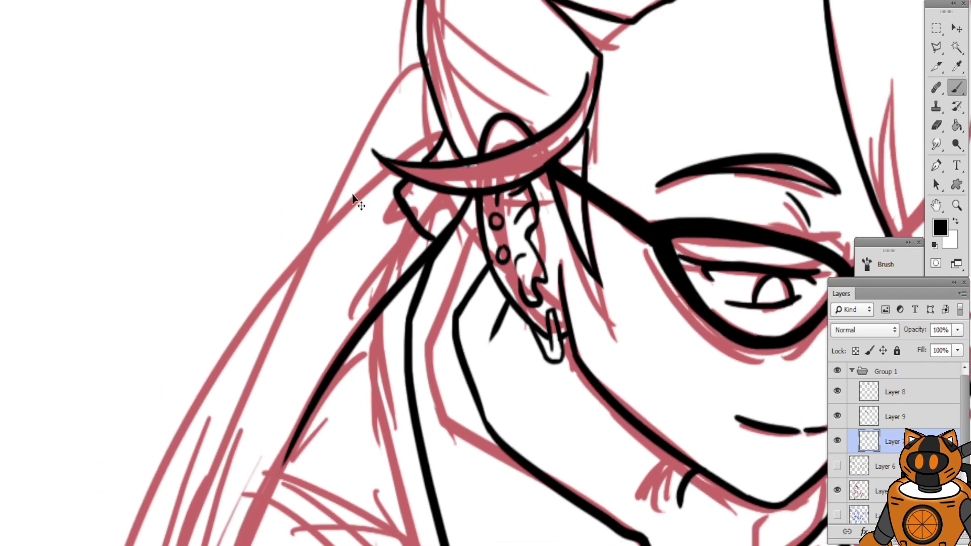
# Trim the tapered end of the long hair strand and extend the strand in black down past the shoulder
pyautogui.moveTo(354, 317)
pyautogui.mouseDown()
pyautogui.moveTo(332, 189)
pyautogui.moveTo(303, 221)
pyautogui.moveTo(347, 126)
pyautogui.moveTo(340, 50)
pyautogui.moveTo(433, 211)
pyautogui.moveTo(477, 227)
pyautogui.mouseUp()
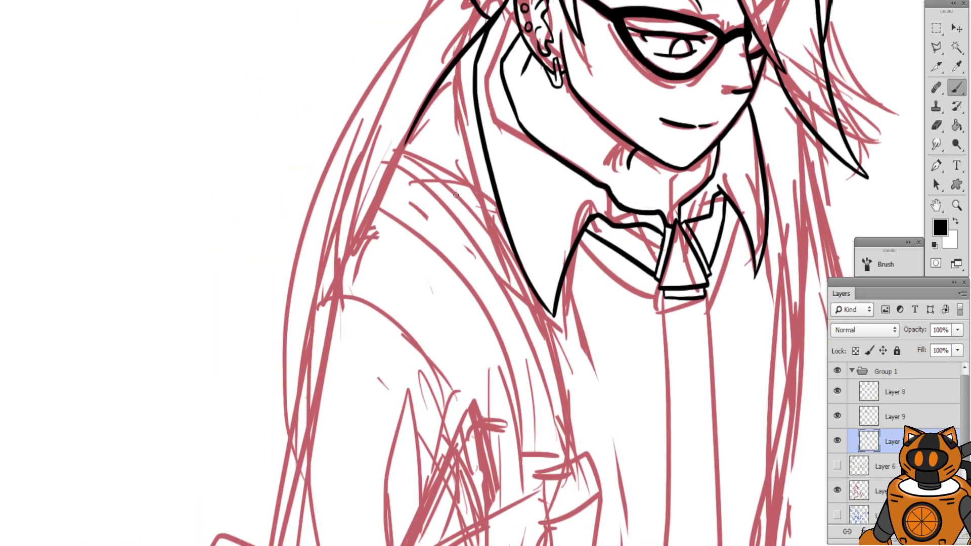
pyautogui.hotkey('ctrl', '+')
pyautogui.hotkey('ctrl', '+')
pyautogui.moveTo(459, 145); pyautogui.dragTo(498, 301)
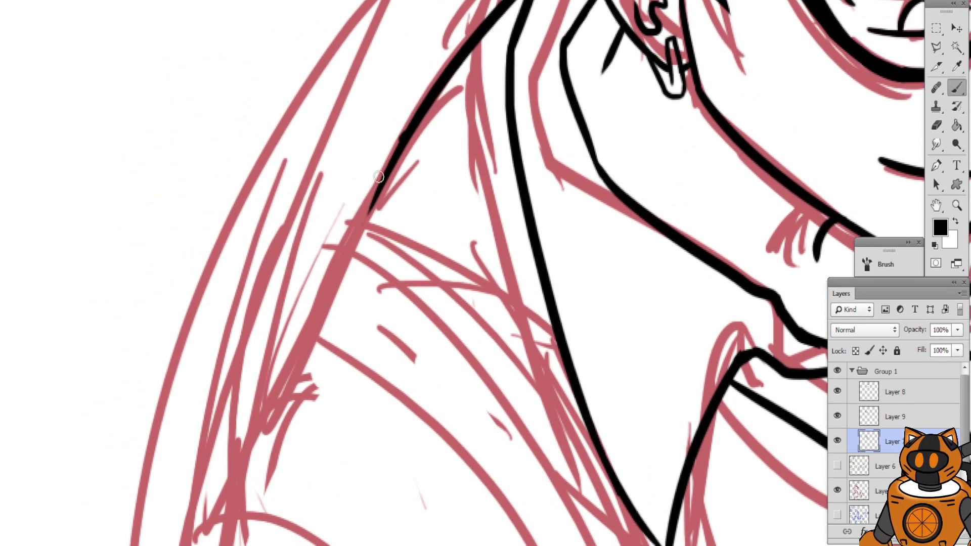
pyautogui.click(936, 125)
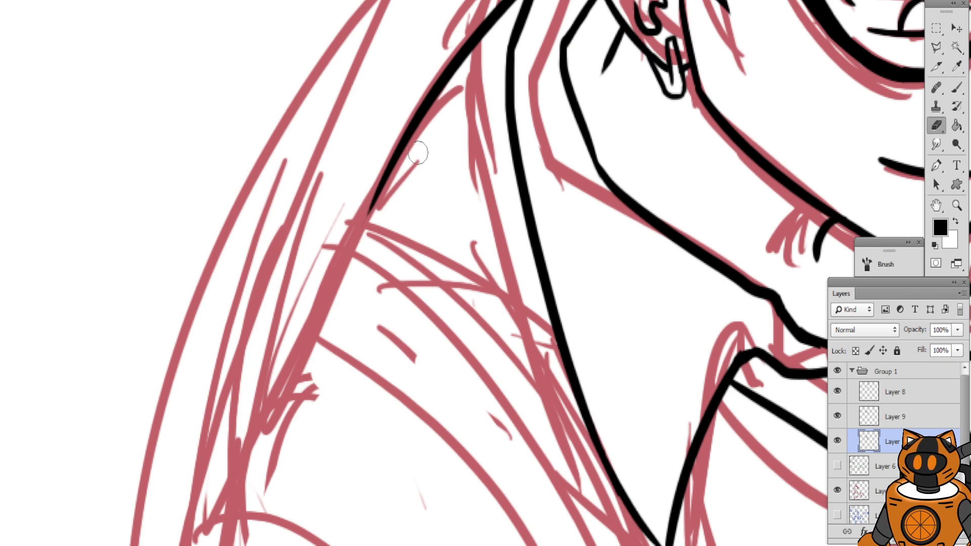
pyautogui.click(957, 87)
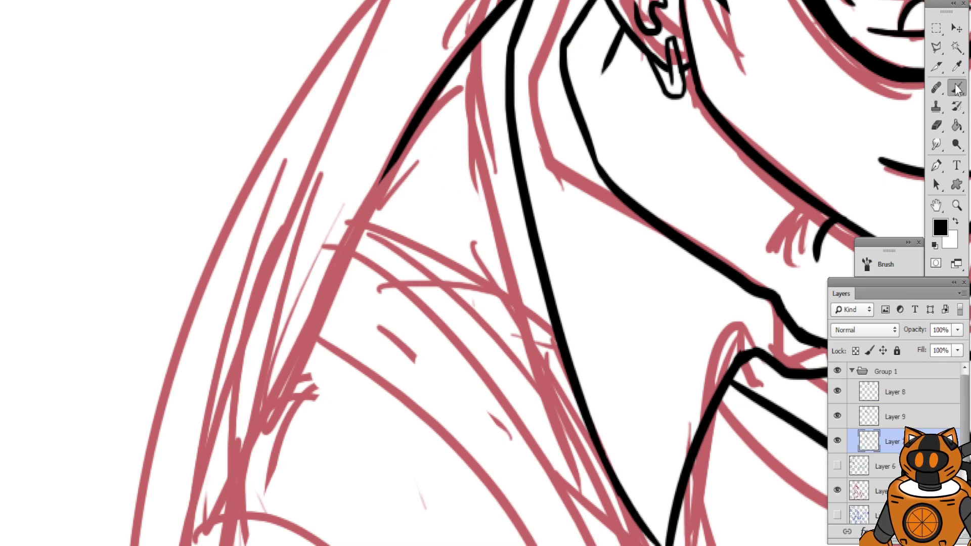
pyautogui.moveTo(407, 131); pyautogui.dragTo(259, 480)
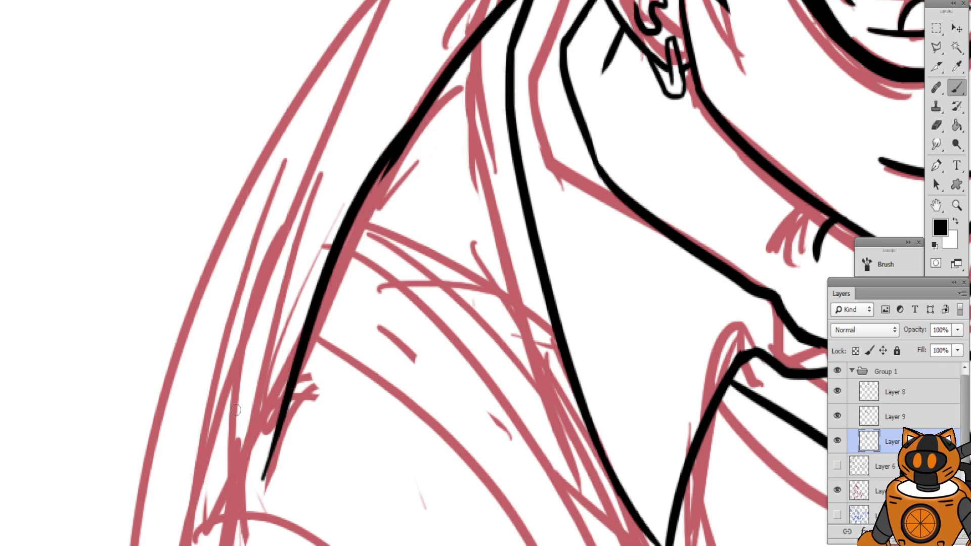
pyautogui.hotkey('ctrl', 'z')
pyautogui.moveTo(427, 97); pyautogui.dragTo(234, 544)
# Ink the torso's right side as one long smooth line from beside the right collar flap toward the waist, undoing and redrawing unsatisfactory strokes
pyautogui.moveTo(278, 274); pyautogui.dragTo(303, 25)
pyautogui.hotkey('ctrl', '-')
pyautogui.hotkey('ctrl', '-')
pyautogui.hotkey('ctrl', '-')
pyautogui.moveTo(496, 259)
pyautogui.mouseDown()
pyautogui.moveTo(501, 251)
pyautogui.moveTo(428, 277)
pyautogui.mouseUp()
pyautogui.moveTo(544, 325)
pyautogui.mouseDown()
pyautogui.moveTo(551, 230)
pyautogui.moveTo(566, 199)
pyautogui.moveTo(555, 159)
pyautogui.moveTo(546, 190)
pyautogui.moveTo(505, 212)
pyautogui.mouseUp()
pyautogui.hotkey('ctrl', '+')
pyautogui.moveTo(623, 98); pyautogui.dragTo(527, 214)
pyautogui.hotkey('ctrl', '+')
pyautogui.hotkey('ctrl', '-')
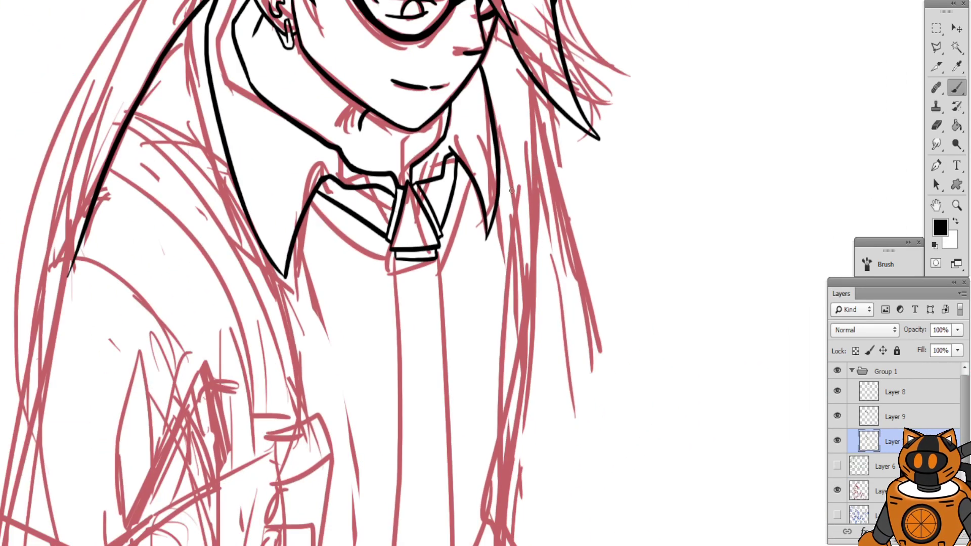
pyautogui.moveTo(560, 260); pyautogui.dragTo(511, 120)
pyautogui.moveTo(554, 312); pyautogui.dragTo(533, 380)
pyautogui.moveTo(497, 73)
pyautogui.mouseDown()
pyautogui.moveTo(537, 219)
pyautogui.moveTo(460, 488)
pyautogui.mouseUp()
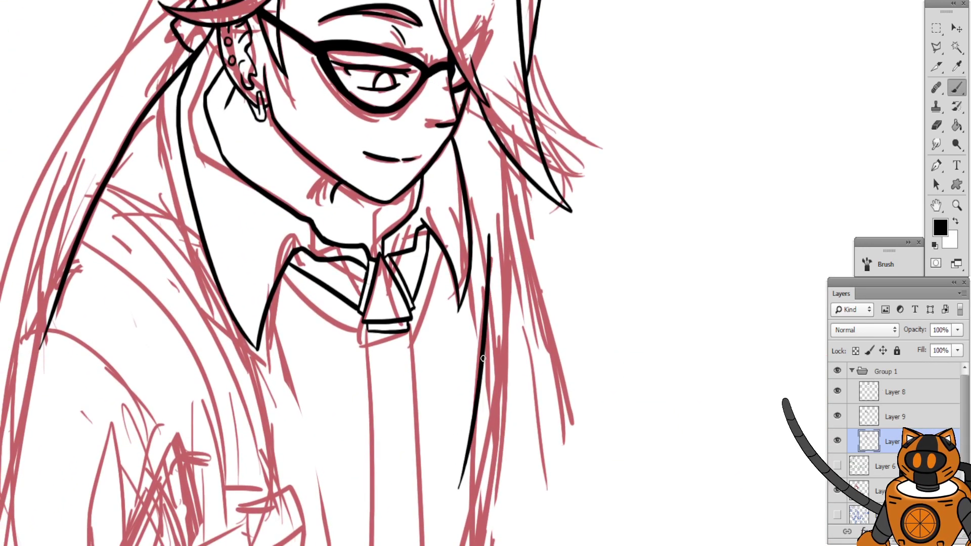
pyautogui.hotkey('ctrl', 'z')
pyautogui.moveTo(495, 221)
pyautogui.mouseDown()
pyautogui.moveTo(489, 423)
pyautogui.moveTo(473, 520)
pyautogui.mouseUp()
pyautogui.hotkey('ctrl', 'z')
pyautogui.moveTo(488, 245); pyautogui.dragTo(450, 544)
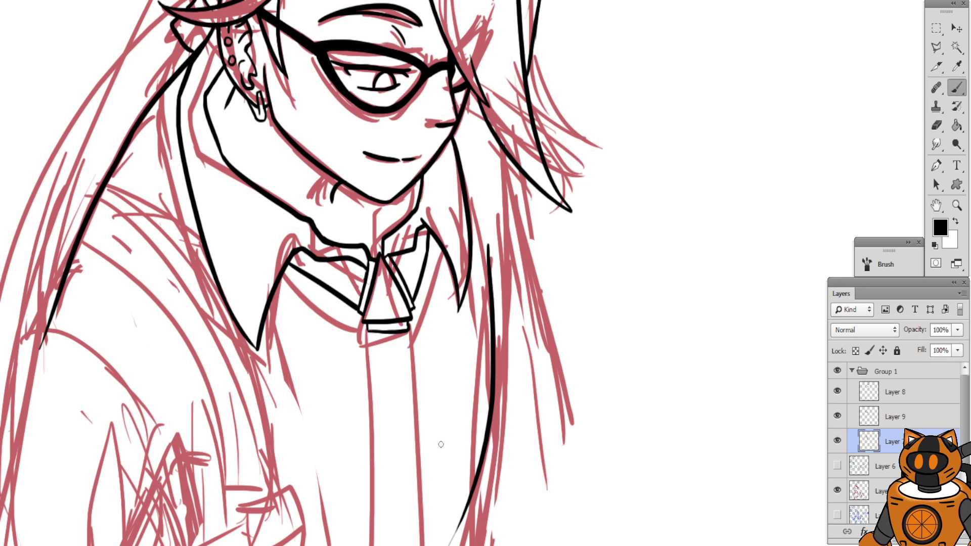
pyautogui.hotkey('ctrl', 'z')
pyautogui.moveTo(484, 213); pyautogui.dragTo(470, 526)
pyautogui.moveTo(492, 294)
pyautogui.mouseDown()
pyautogui.moveTo(500, 244)
pyautogui.moveTo(491, 195)
pyautogui.mouseUp()
pyautogui.hotkey('ctrl', 'z')
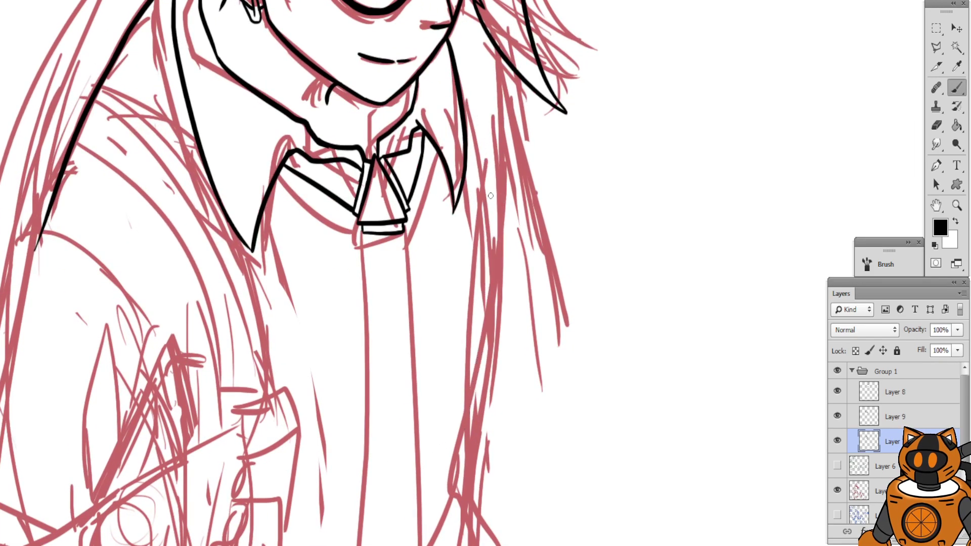
pyautogui.moveTo(479, 145); pyautogui.dragTo(458, 513)
# Extend the torso's right side line down to the waist, ending it in a slightly wavy fold
pyautogui.moveTo(433, 294); pyautogui.dragTo(455, 174)
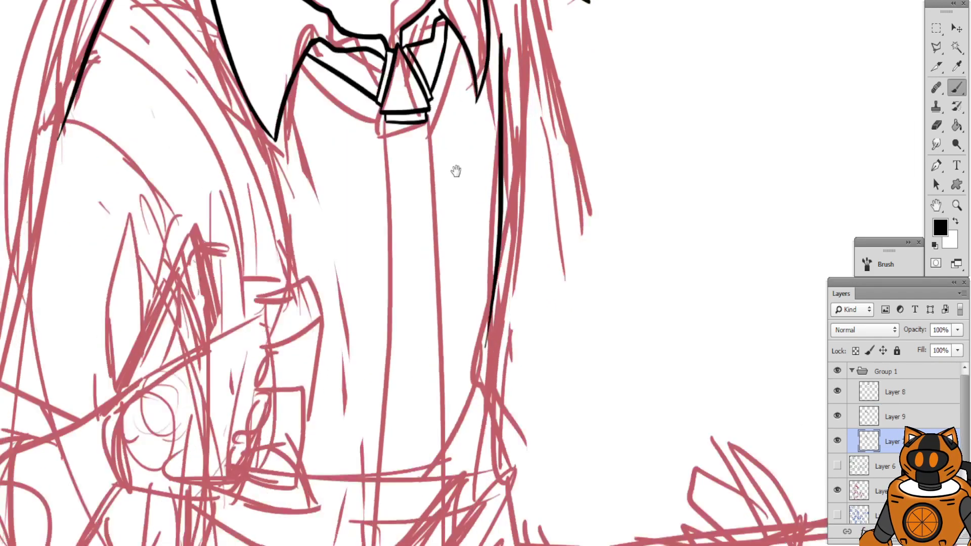
pyautogui.moveTo(482, 307); pyautogui.dragTo(477, 238)
pyautogui.hotkey('ctrl', '+')
pyautogui.hotkey('ctrl', '+')
pyautogui.moveTo(494, 154)
pyautogui.mouseDown()
pyautogui.moveTo(493, 80)
pyautogui.moveTo(487, 194)
pyautogui.mouseUp()
pyautogui.click(942, 126)
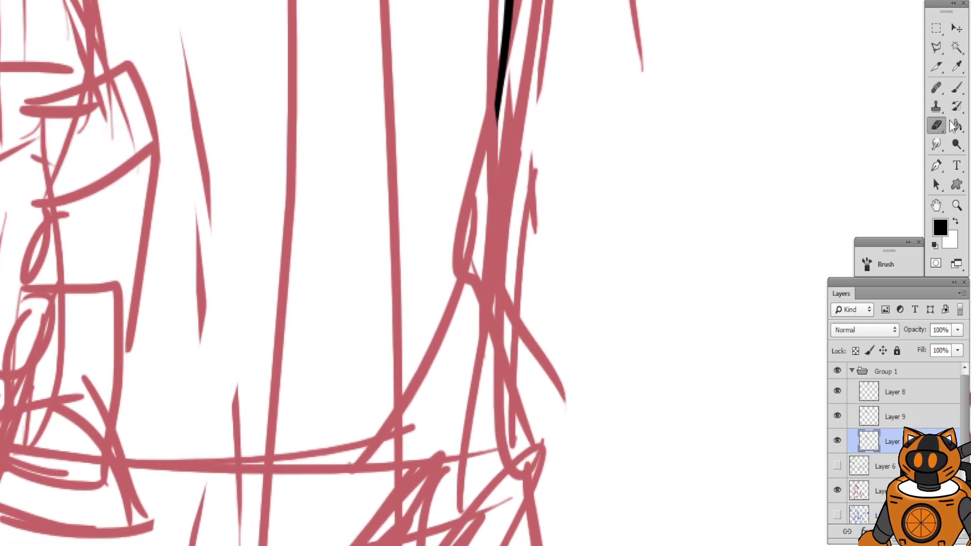
pyautogui.click(957, 87)
pyautogui.moveTo(503, 60)
pyautogui.mouseDown()
pyautogui.moveTo(486, 232)
pyautogui.moveTo(496, 326)
pyautogui.moveTo(542, 449)
pyautogui.mouseUp()
pyautogui.hotkey('ctrl', '-')
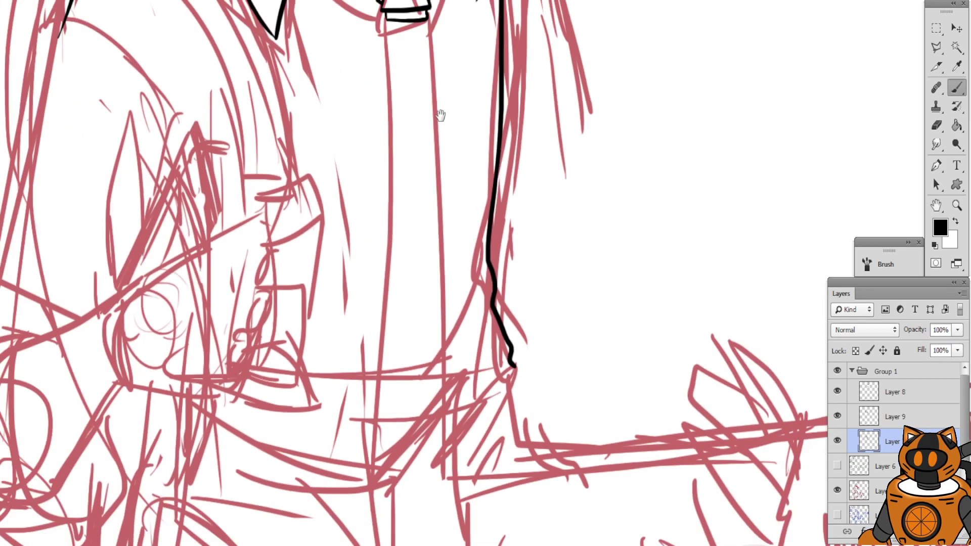
# Ink the upper part of the tie's two long edges, running down the chest from the knot, redrawing each stroke until it is clean
pyautogui.moveTo(440, 115); pyautogui.dragTo(435, 332)
pyautogui.moveTo(439, 159); pyautogui.dragTo(483, 285)
pyautogui.scroll(-5, 505, 162)
pyautogui.hotkey('ctrl', '-')
pyautogui.hotkey('ctrl', '+')
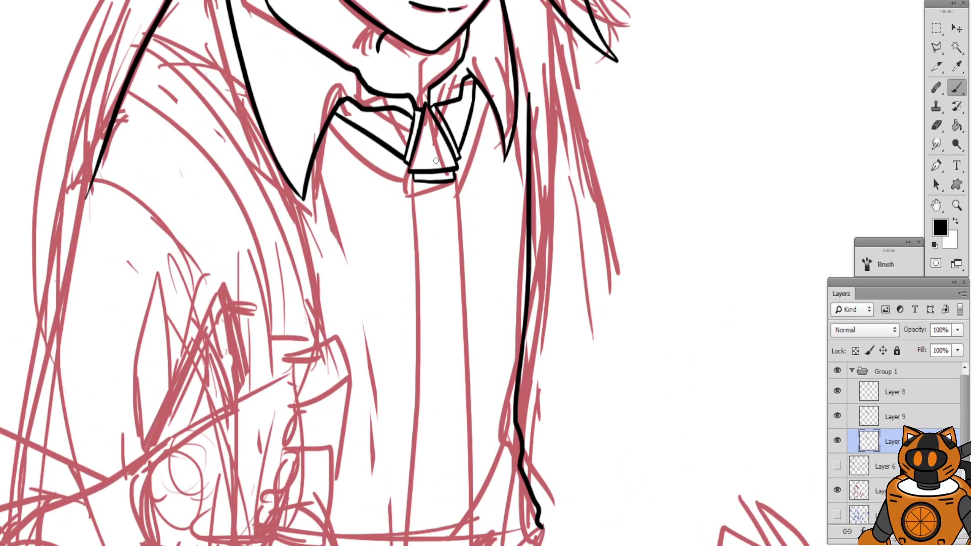
pyautogui.scroll(3, 423, 182)
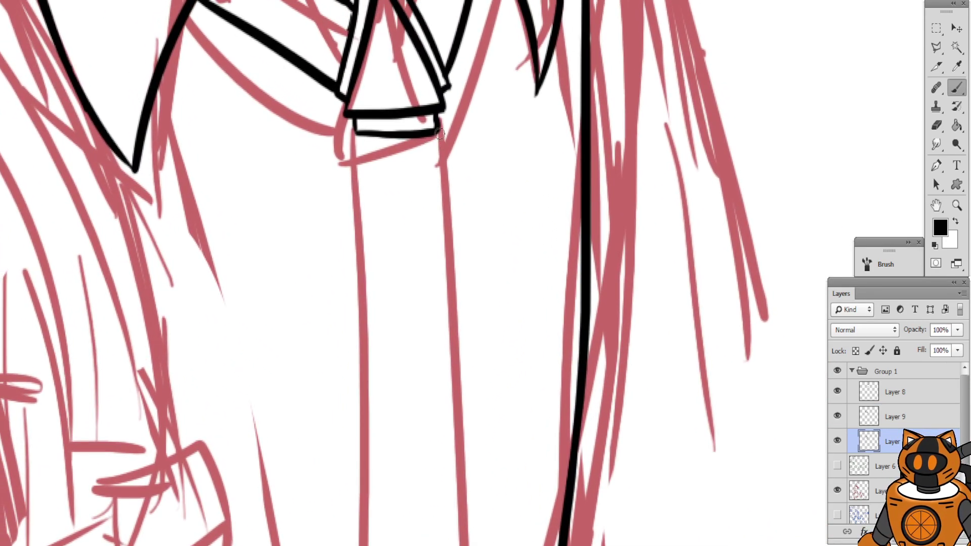
pyautogui.moveTo(440, 133); pyautogui.dragTo(426, 543)
pyautogui.hotkey('ctrl', 'z')
pyautogui.moveTo(435, 130); pyautogui.dragTo(459, 545)
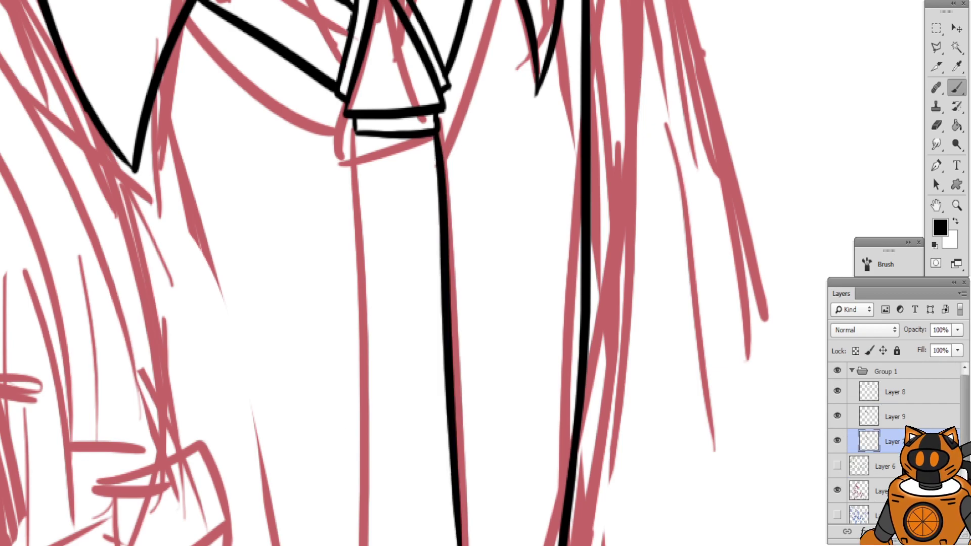
pyautogui.moveTo(357, 143); pyautogui.dragTo(360, 545)
pyautogui.hotkey('ctrl', 'z')
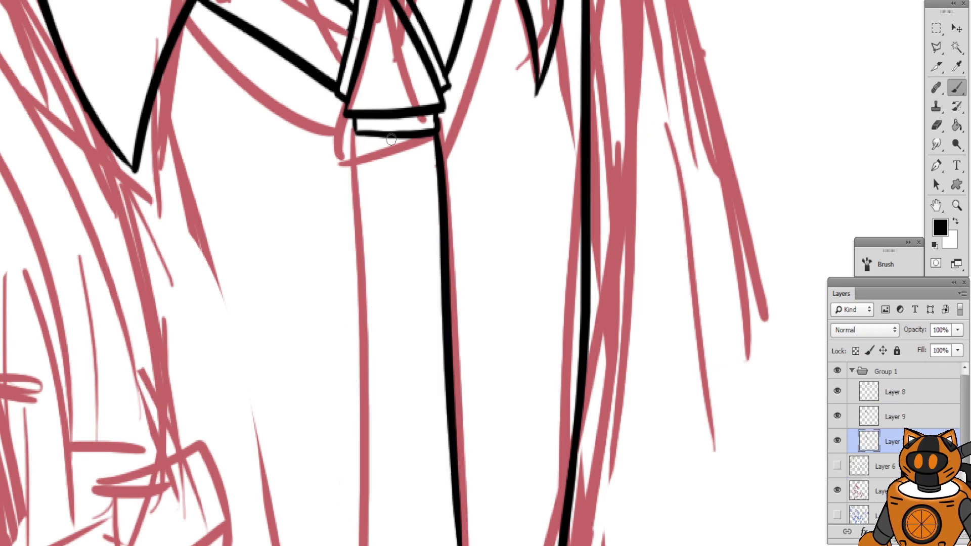
pyautogui.moveTo(358, 131); pyautogui.dragTo(360, 545)
# Extend the tie's right edge down past the waist along the sketch, undoing and repeating the stroke until it joins smoothly
pyautogui.scroll(-10, 504, 208)
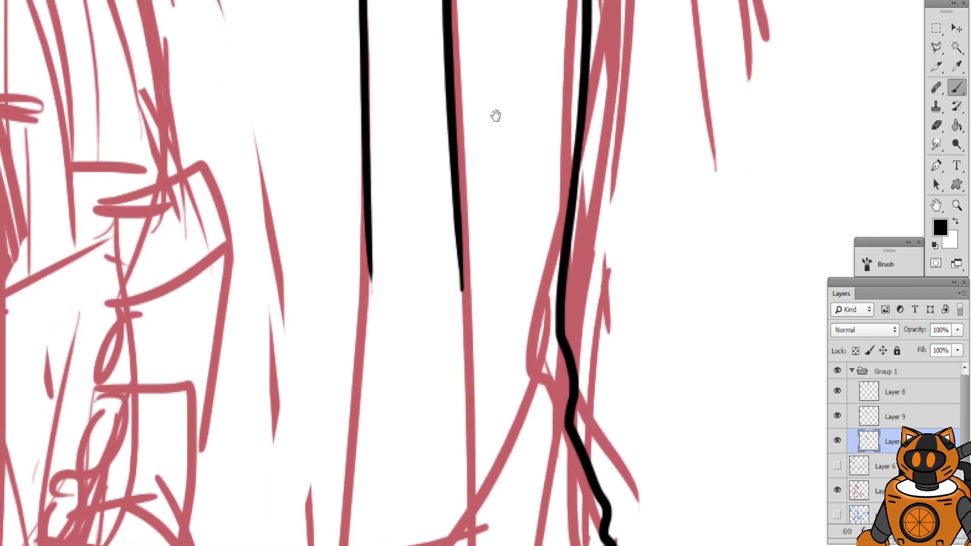
pyautogui.scroll(-4, 473, 244)
pyautogui.moveTo(479, 57); pyautogui.dragTo(490, 545)
pyautogui.hotkey('ctrl', 'z')
pyautogui.hotkey('ctrl', '-')
pyautogui.hotkey('ctrl', '-')
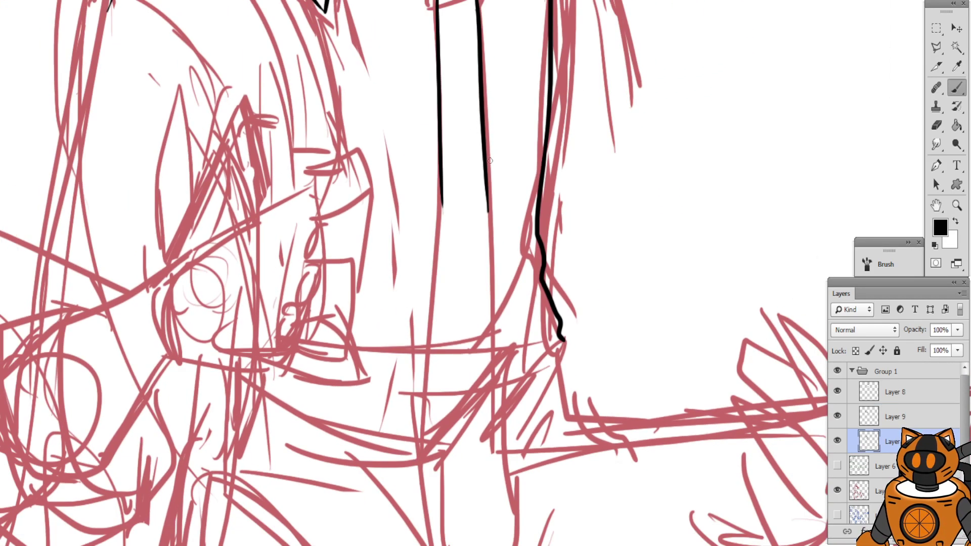
pyautogui.moveTo(485, 206); pyautogui.dragTo(509, 545)
pyautogui.hotkey('ctrl', 'z')
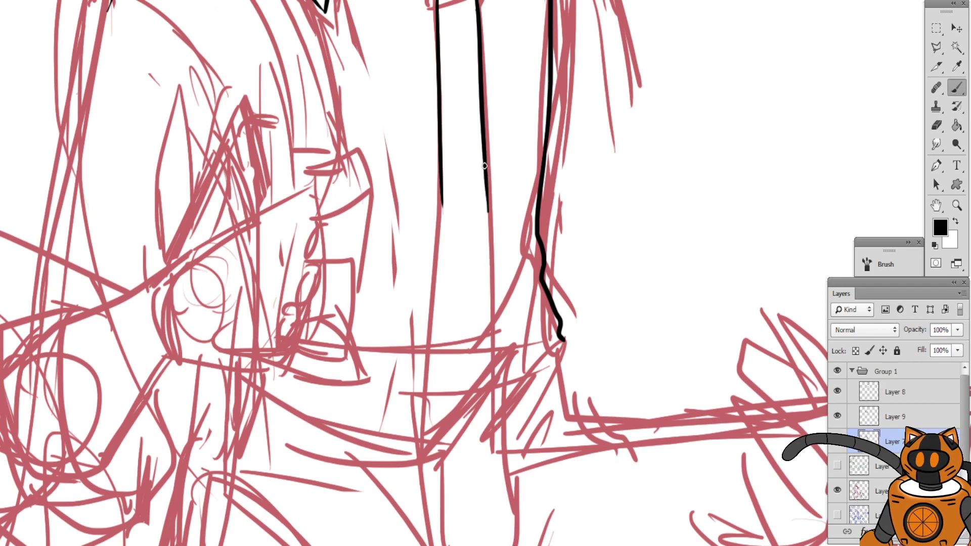
pyautogui.moveTo(484, 175); pyautogui.dragTo(491, 491)
pyautogui.hotkey('ctrl', 'z')
pyautogui.moveTo(484, 172); pyautogui.dragTo(496, 481)
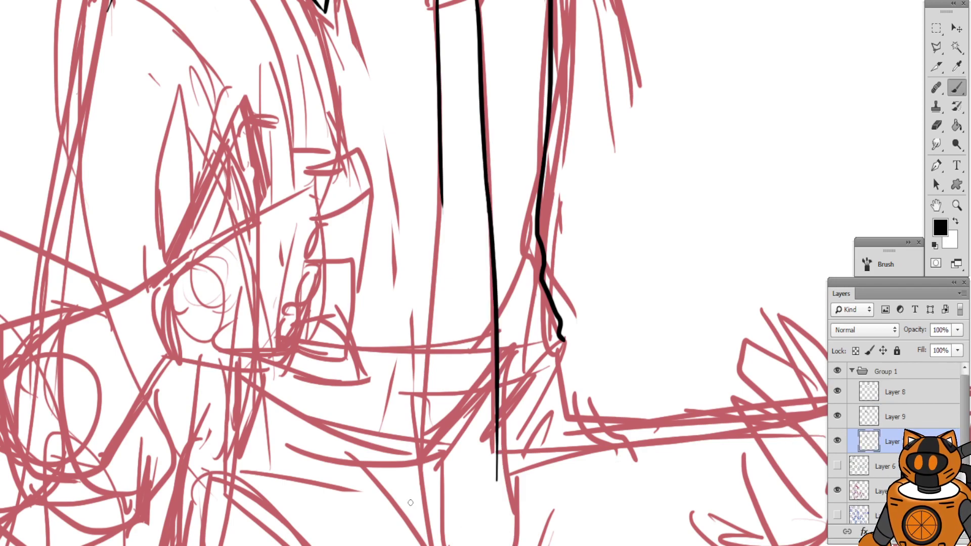
# Extend the tie's left edge down to the waist, undoing and repeating the stroke until it runs straight from the existing line
pyautogui.moveTo(438, 178); pyautogui.dragTo(440, 493)
pyautogui.hotkey('ctrl', 'z')
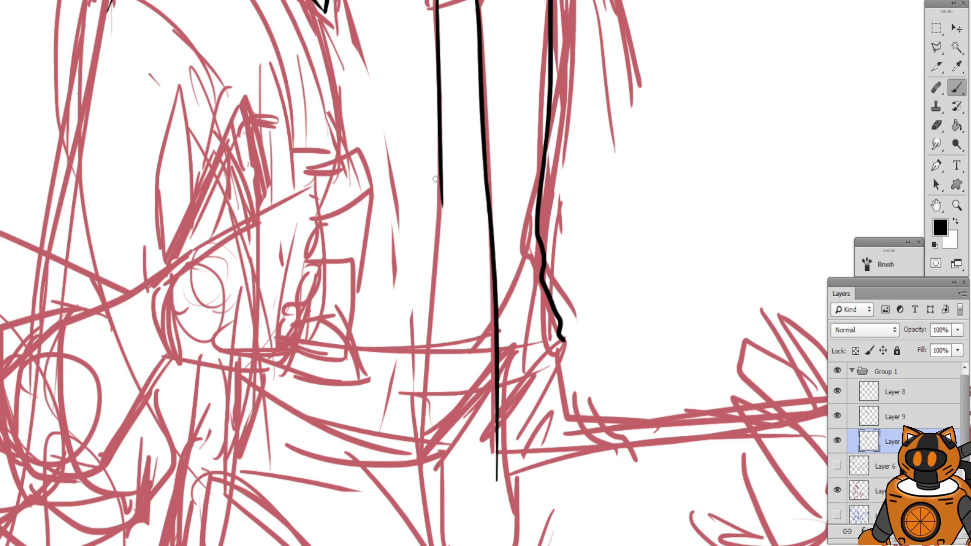
pyautogui.moveTo(443, 177); pyautogui.dragTo(455, 507)
pyautogui.hotkey('ctrl', 'z')
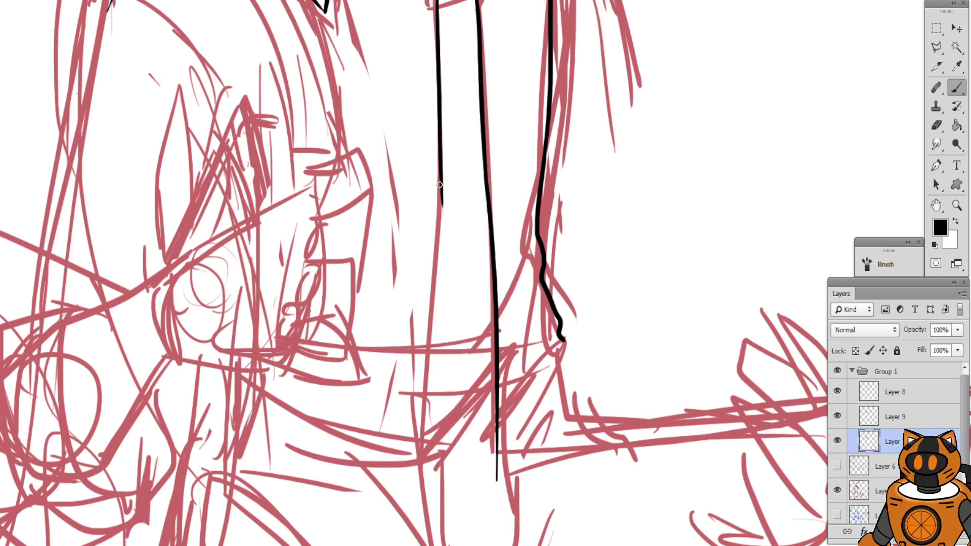
pyautogui.moveTo(438, 183); pyautogui.dragTo(442, 489)
pyautogui.hotkey('ctrl', 'z')
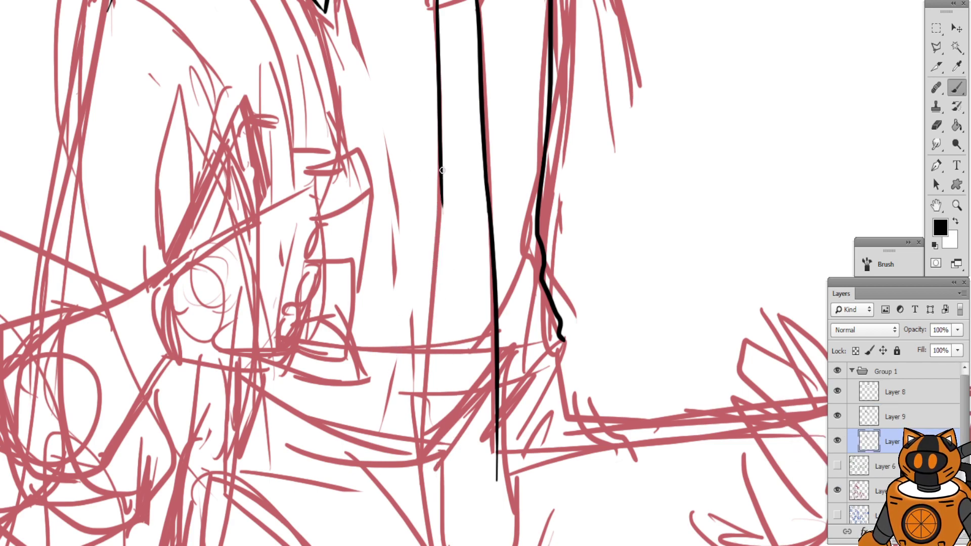
pyautogui.moveTo(441, 170); pyautogui.dragTo(443, 441)
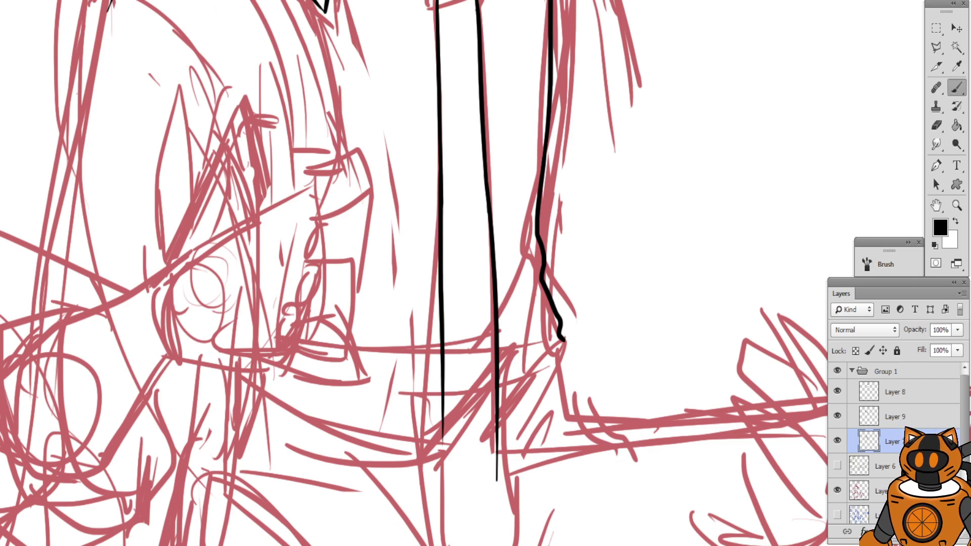
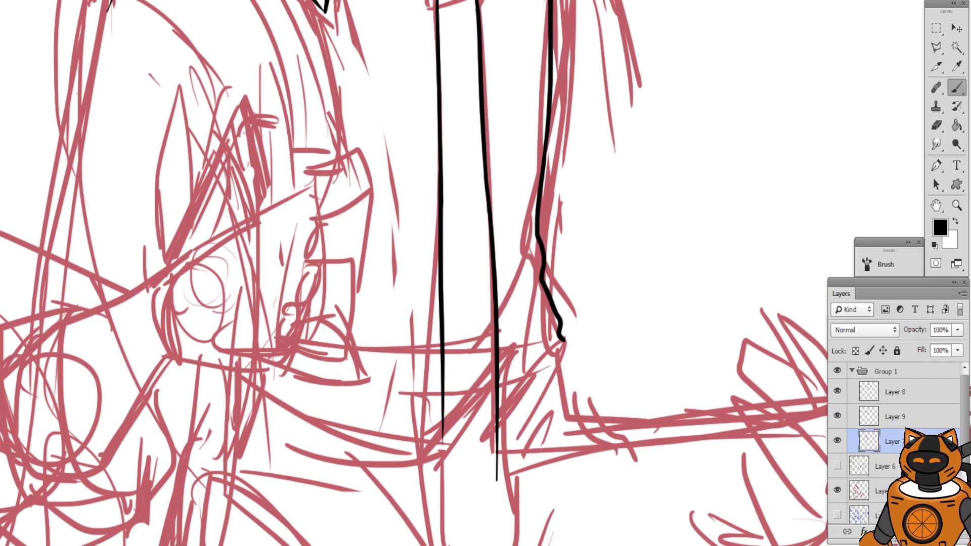
# Lengthen the tie's left edge below the waist and turn it into a shallow curved bottom edge, above the sketched end
pyautogui.moveTo(465, 362); pyautogui.dragTo(493, 184)
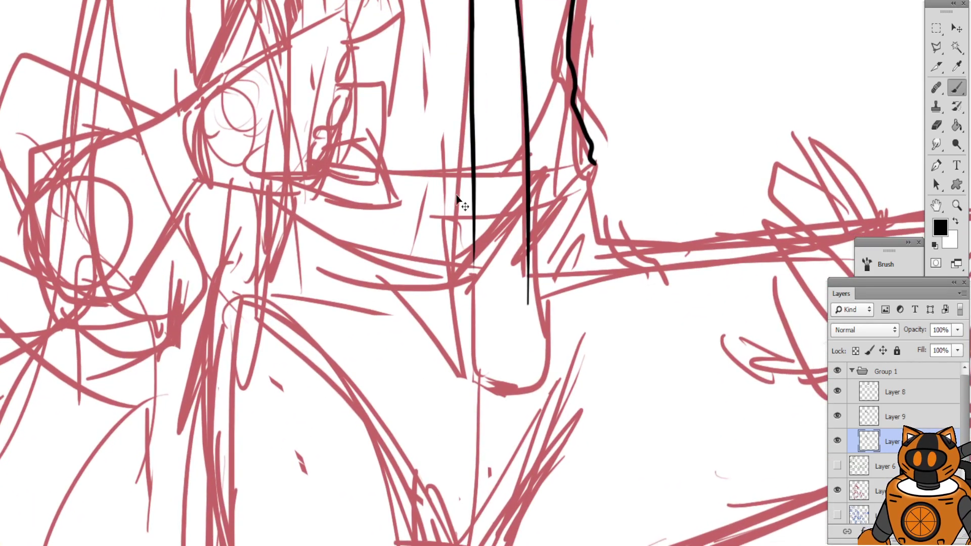
pyautogui.hotkey('ctrl', '+')
pyautogui.moveTo(527, 147); pyautogui.dragTo(520, 105)
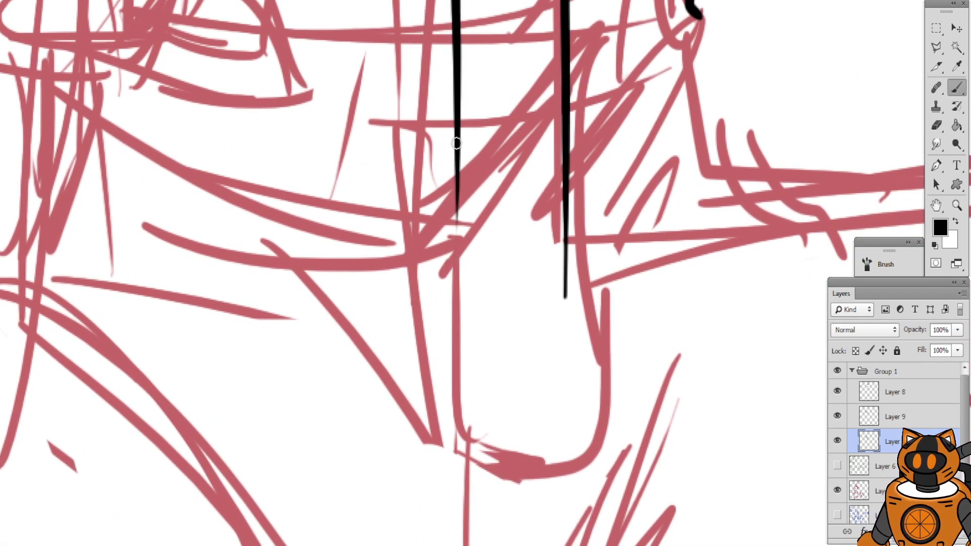
pyautogui.moveTo(457, 144); pyautogui.dragTo(444, 348)
pyautogui.hotkey('ctrl', 'z')
pyautogui.moveTo(458, 117)
pyautogui.mouseDown()
pyautogui.moveTo(446, 370)
pyautogui.moveTo(456, 354)
pyautogui.moveTo(449, 343)
pyautogui.moveTo(516, 368)
pyautogui.moveTo(587, 349)
pyautogui.moveTo(569, 365)
pyautogui.mouseUp()
pyautogui.hotkey('ctrl', 'z')
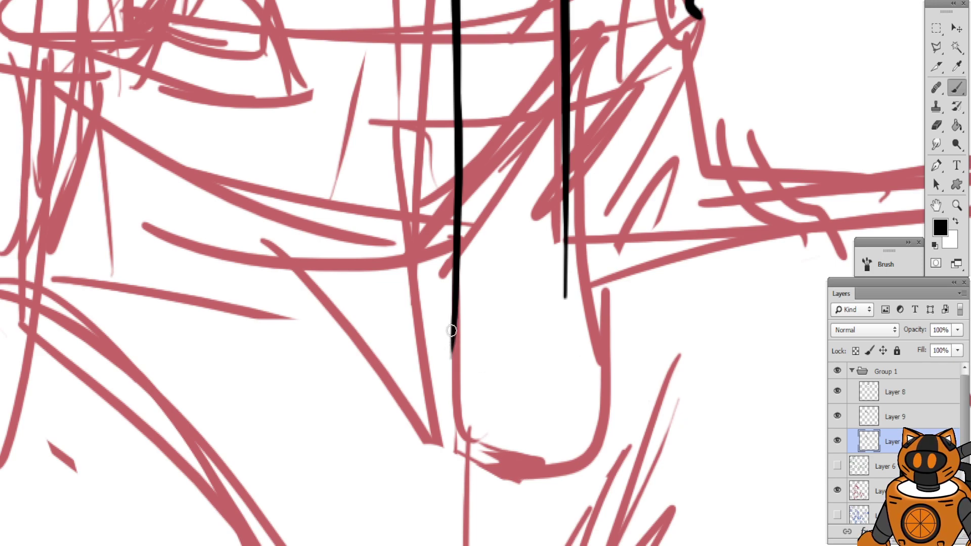
pyautogui.moveTo(452, 330)
pyautogui.mouseDown()
pyautogui.moveTo(451, 351)
pyautogui.moveTo(502, 369)
pyautogui.moveTo(579, 356)
pyautogui.mouseUp()
# Erase the thin lower end of the tie's right edge and redraw it down toward the bottom edge, repeating the stroke until it fits
pyautogui.moveTo(880, 113); pyautogui.dragTo(846, 162)
pyautogui.click(937, 126)
pyautogui.moveTo(532, 284); pyautogui.dragTo(512, 332)
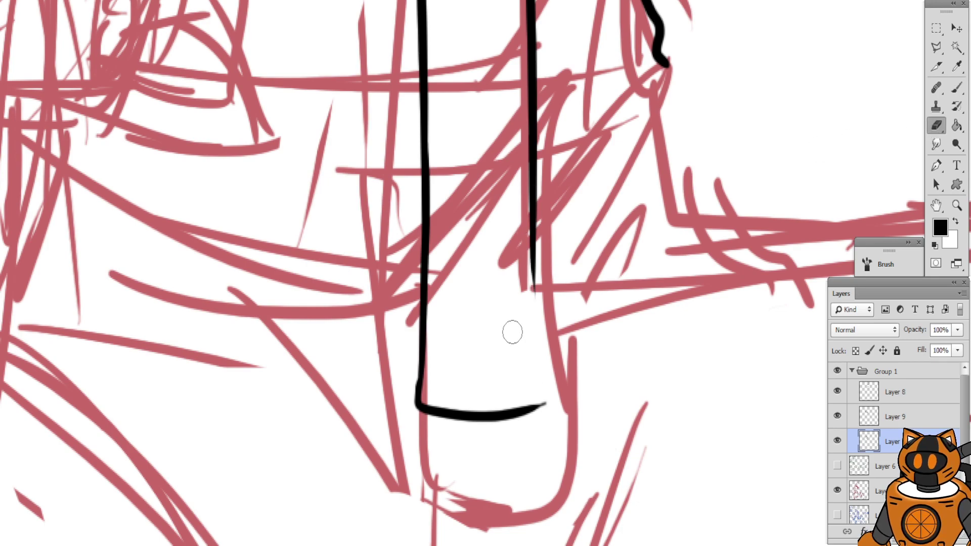
pyautogui.moveTo(510, 204)
pyautogui.mouseDown()
pyautogui.moveTo(534, 354)
pyautogui.moveTo(512, 212)
pyautogui.moveTo(530, 245)
pyautogui.moveTo(538, 382)
pyautogui.mouseUp()
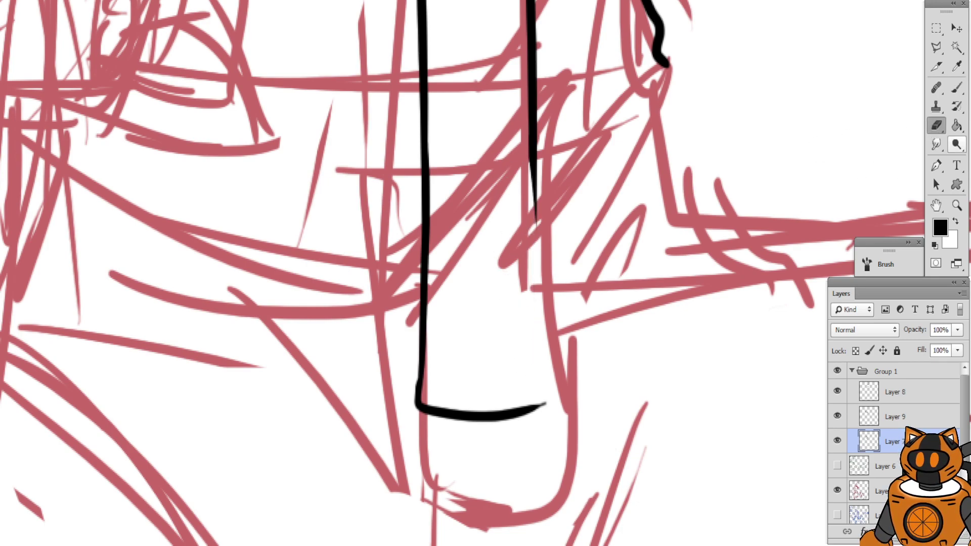
pyautogui.click(956, 88)
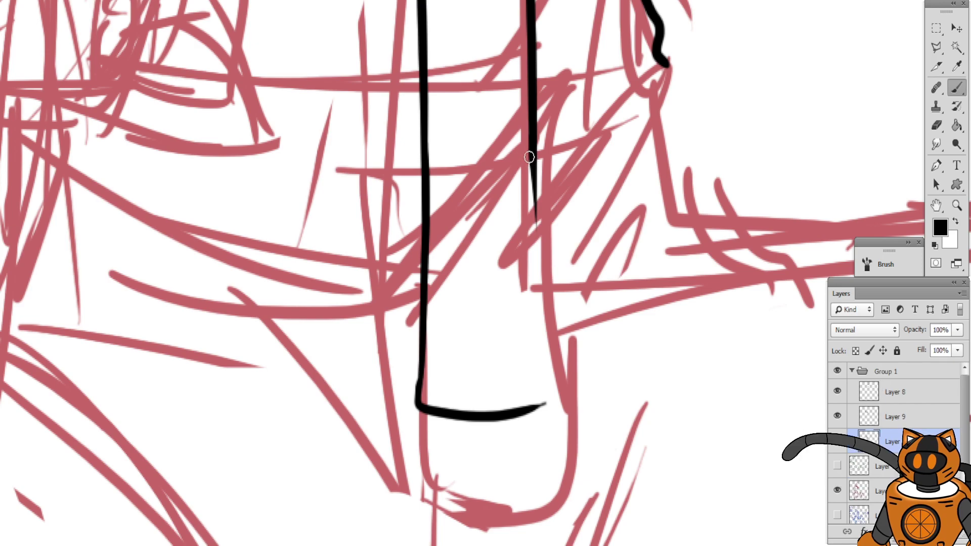
pyautogui.moveTo(531, 146); pyautogui.dragTo(540, 387)
pyautogui.hotkey('ctrl', 'z')
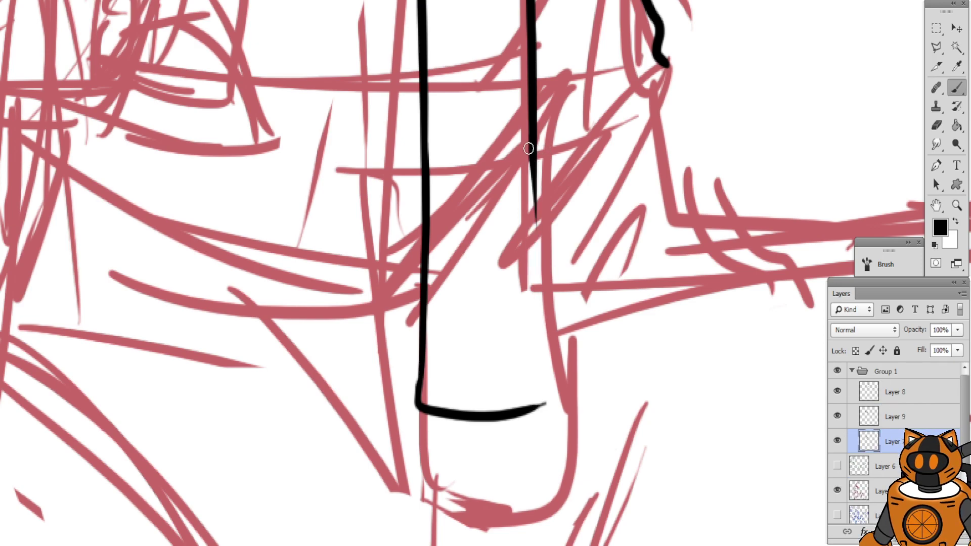
pyautogui.moveTo(528, 148); pyautogui.dragTo(537, 387)
pyautogui.hotkey('ctrl', 'z')
pyautogui.moveTo(534, 139); pyautogui.dragTo(546, 407)
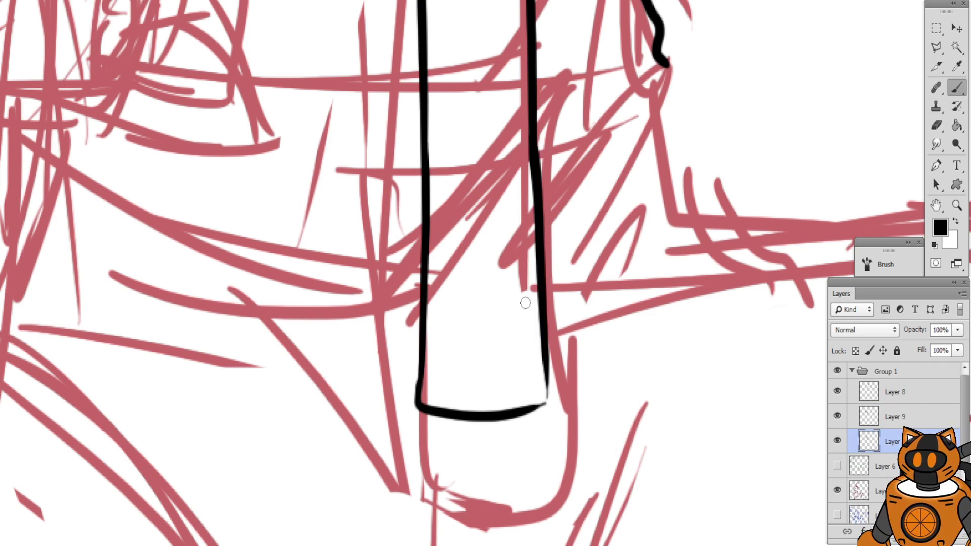
pyautogui.hotkey('ctrl', 'z')
pyautogui.moveTo(532, 145); pyautogui.dragTo(550, 396)
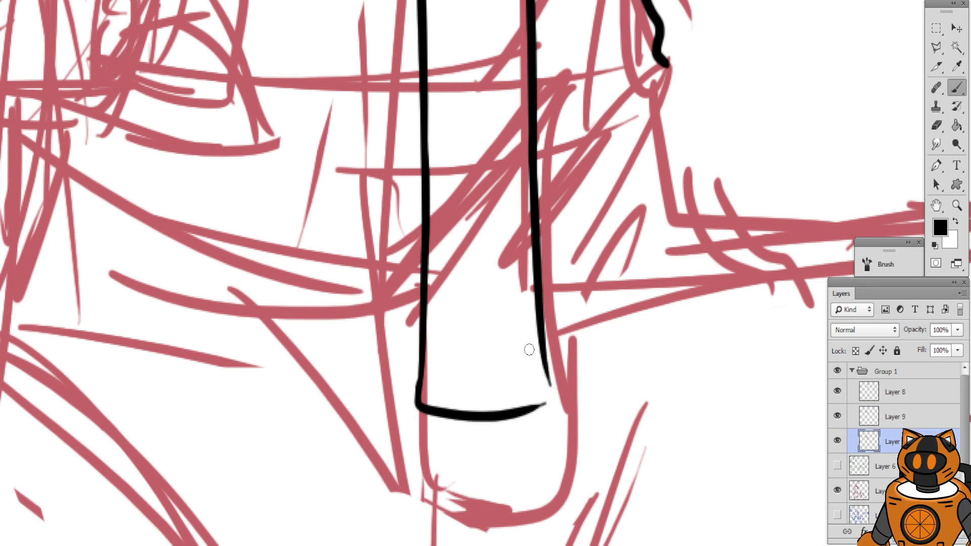
# Erase the thin ends at the tie's lower right corner and redraw the strokes so the side and bottom edges meet
pyautogui.click(938, 124)
pyautogui.moveTo(555, 374); pyautogui.dragTo(544, 408)
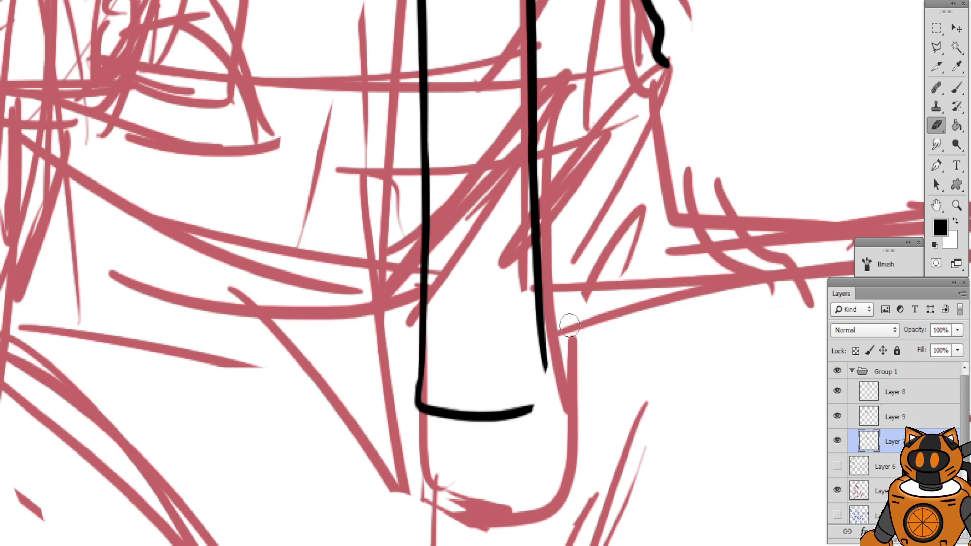
pyautogui.click(956, 88)
pyautogui.hotkey('ctrl', '+')
pyautogui.moveTo(557, 373)
pyautogui.mouseDown()
pyautogui.moveTo(460, 202)
pyautogui.moveTo(474, 305)
pyautogui.moveTo(436, 327)
pyautogui.moveTo(481, 295)
pyautogui.moveTo(481, 278)
pyautogui.mouseUp()
pyautogui.hotkey('ctrl', 'z')
pyautogui.hotkey('ctrl', '-')
pyautogui.hotkey('ctrl', '-')
pyautogui.moveTo(434, 101); pyautogui.dragTo(426, 199)
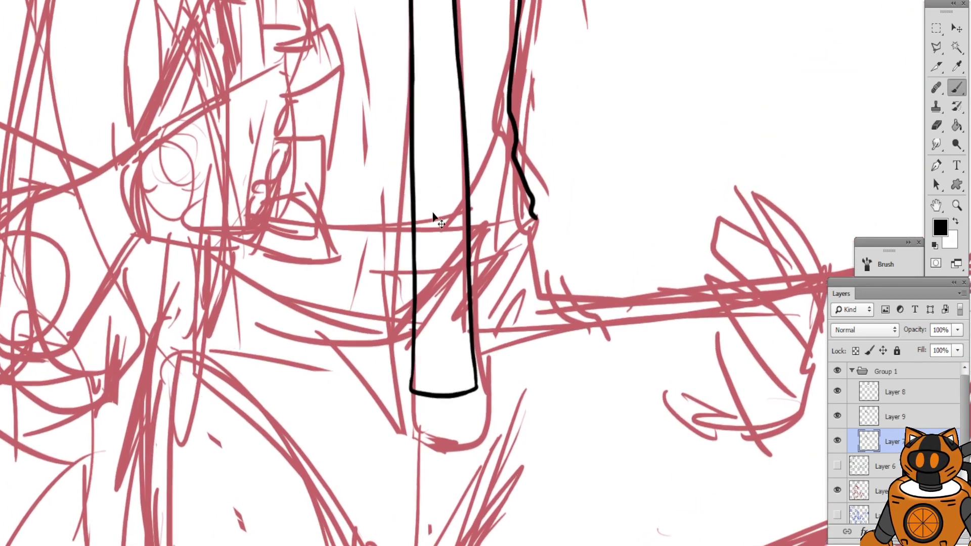
# Ink a slightly curved diagonal line across the tie at waist height, rising from its left edge to its right edge
pyautogui.hotkey('ctrl', '+')
pyautogui.moveTo(351, 289); pyautogui.dragTo(444, 213)
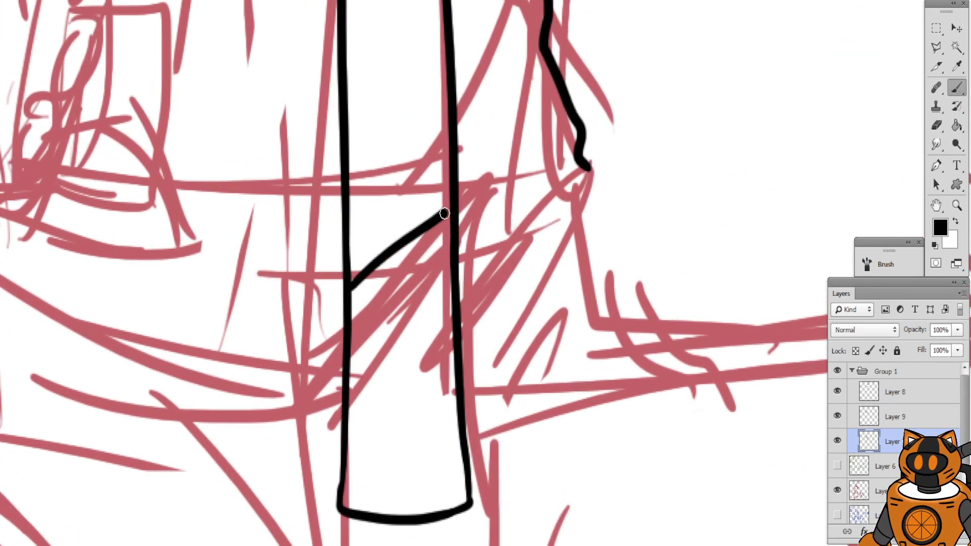
pyautogui.hotkey('ctrl', '-')
pyautogui.hotkey('ctrl', '-')
# Ink a hair line from the cheek down behind the pointed fringe, undoing and repeating the stroke to follow the sketch
pyautogui.moveTo(447, 63); pyautogui.dragTo(442, 323)
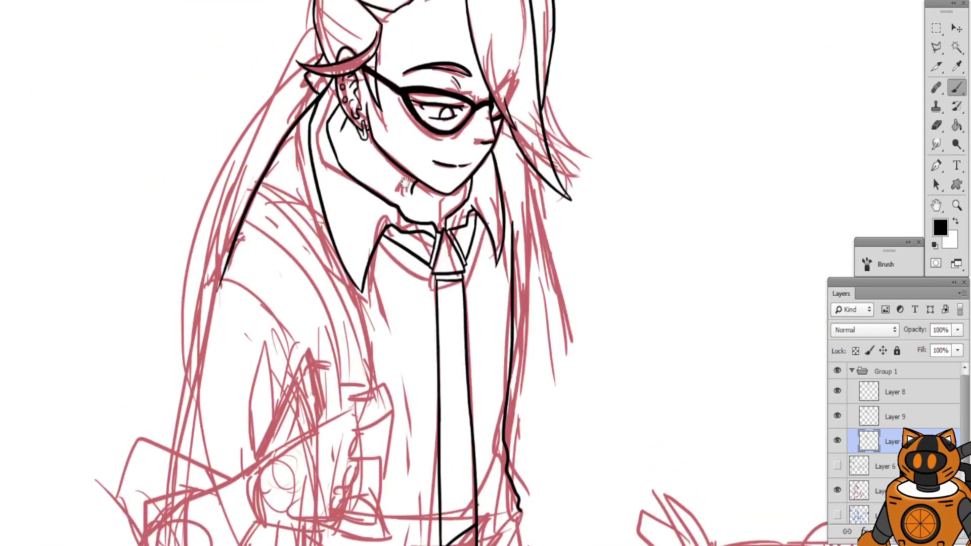
pyautogui.moveTo(358, 49); pyautogui.dragTo(352, 201)
pyautogui.scroll(-10, 351, 199)
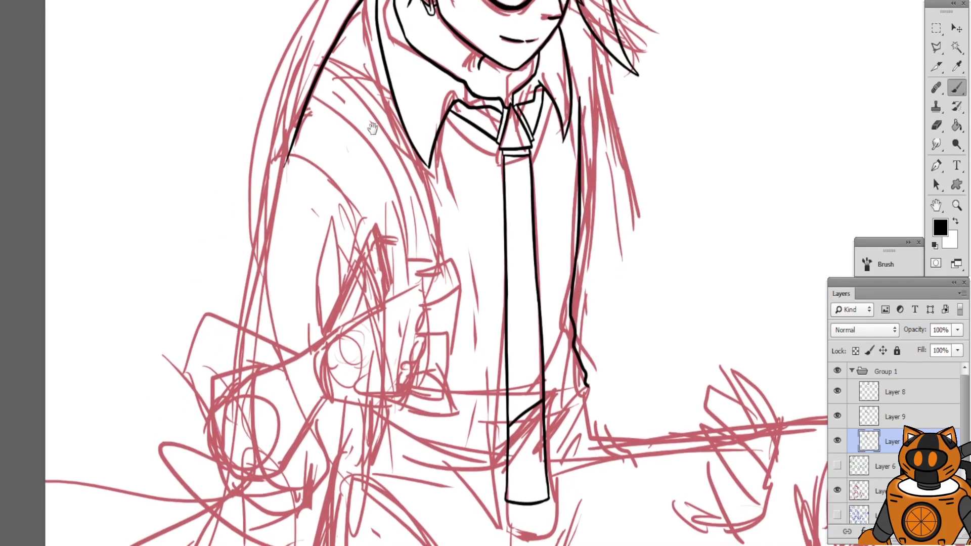
pyautogui.moveTo(372, 93); pyautogui.dragTo(362, 89)
pyautogui.moveTo(421, 174); pyautogui.dragTo(334, 169)
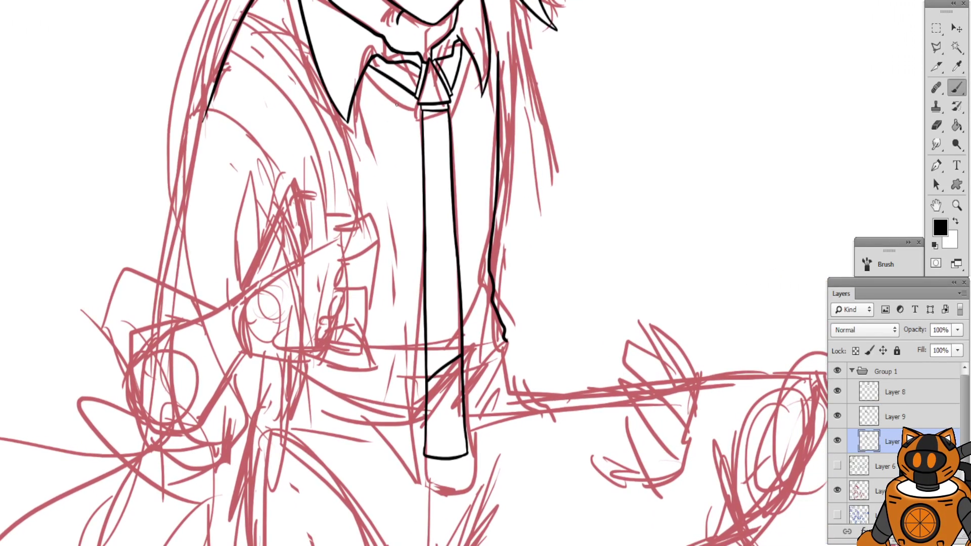
pyautogui.moveTo(387, 34); pyautogui.dragTo(387, 219)
pyautogui.moveTo(390, 156); pyautogui.dragTo(349, 214)
pyautogui.hotkey('ctrl', '+')
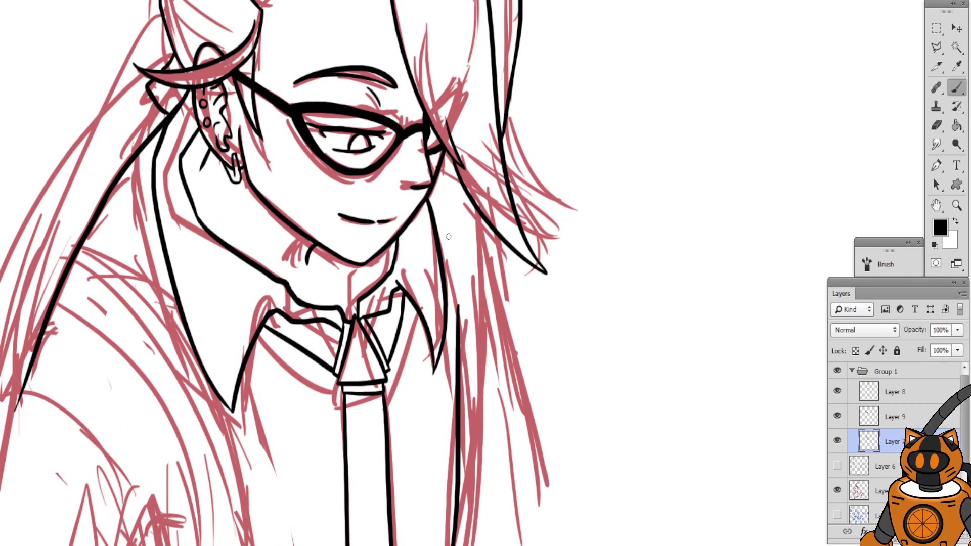
pyautogui.moveTo(436, 183); pyautogui.dragTo(511, 272)
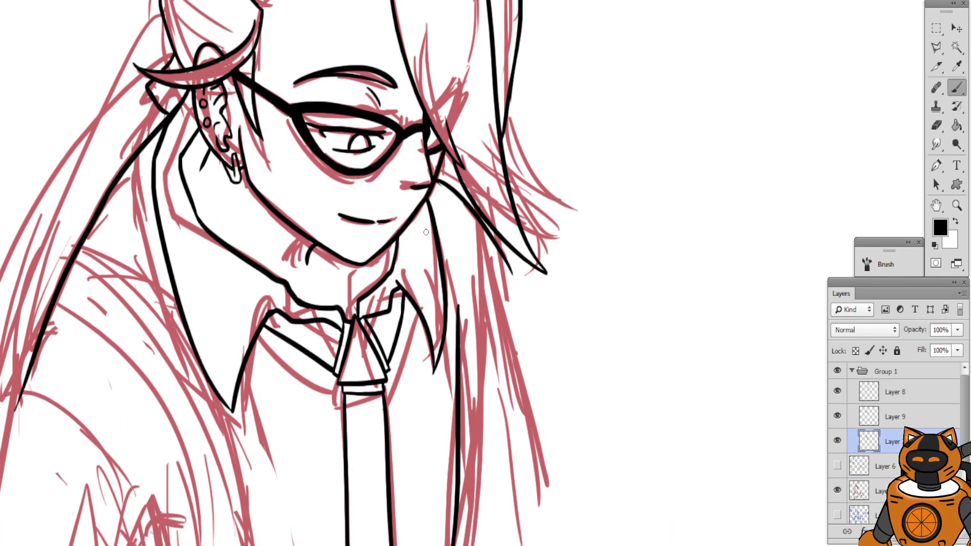
pyautogui.hotkey('ctrl', 'z')
pyautogui.moveTo(440, 177); pyautogui.dragTo(501, 289)
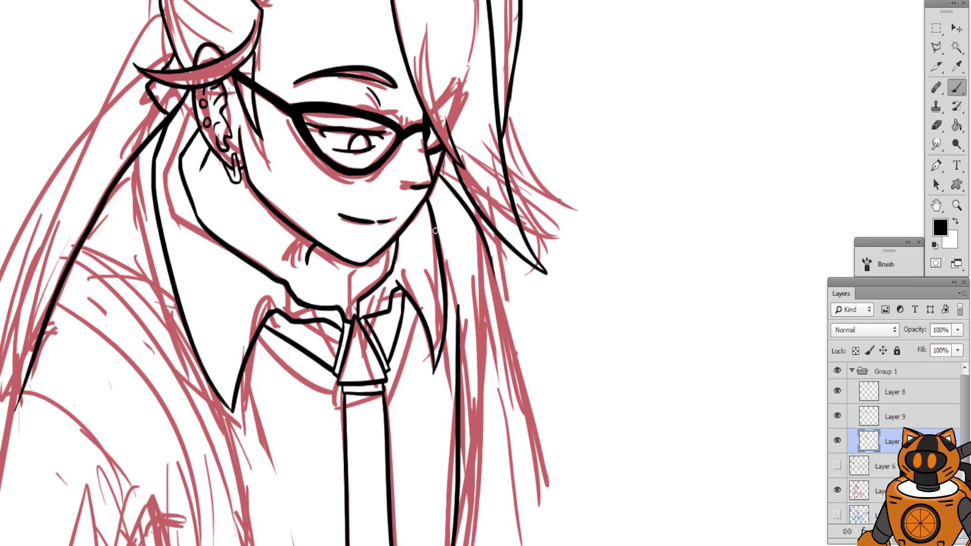
# Ink a second hair line from the cheek down to the top of the torso's right edge, repeating the stroke until it joins smoothly
pyautogui.scroll(-3, 435, 231)
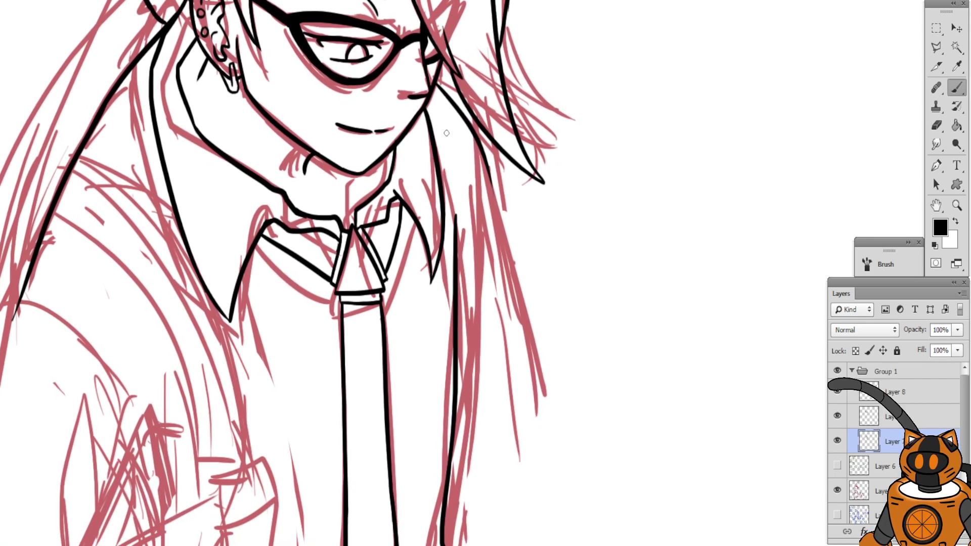
pyautogui.moveTo(382, 118)
pyautogui.mouseDown()
pyautogui.moveTo(367, 180)
pyautogui.moveTo(393, 312)
pyautogui.mouseUp()
pyautogui.scroll(2, 394, 162)
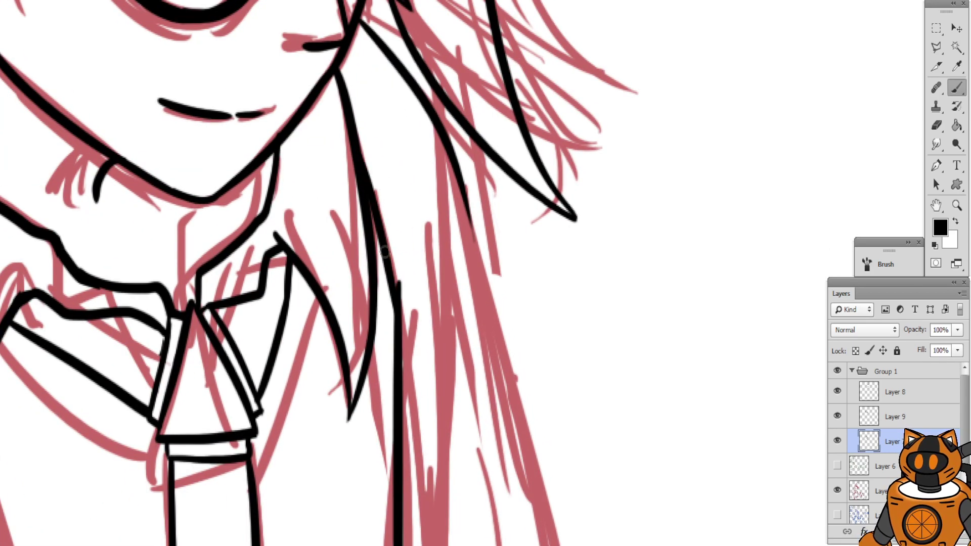
pyautogui.hotkey('ctrl', 'z')
pyautogui.moveTo(357, 147); pyautogui.dragTo(392, 311)
pyautogui.hotkey('ctrl', 'z')
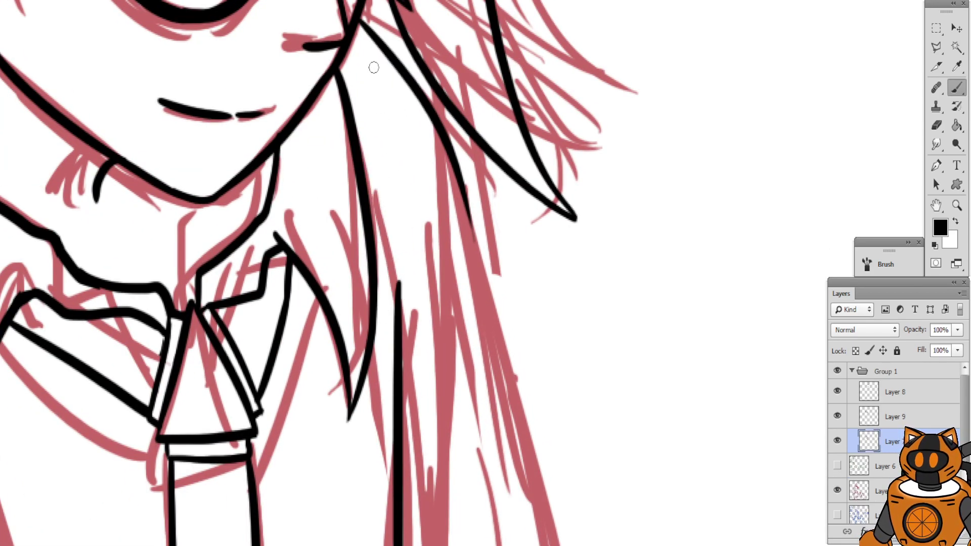
pyautogui.moveTo(360, 29); pyautogui.dragTo(404, 329)
pyautogui.hotkey('ctrl', 'z')
pyautogui.moveTo(357, 26); pyautogui.dragTo(403, 349)
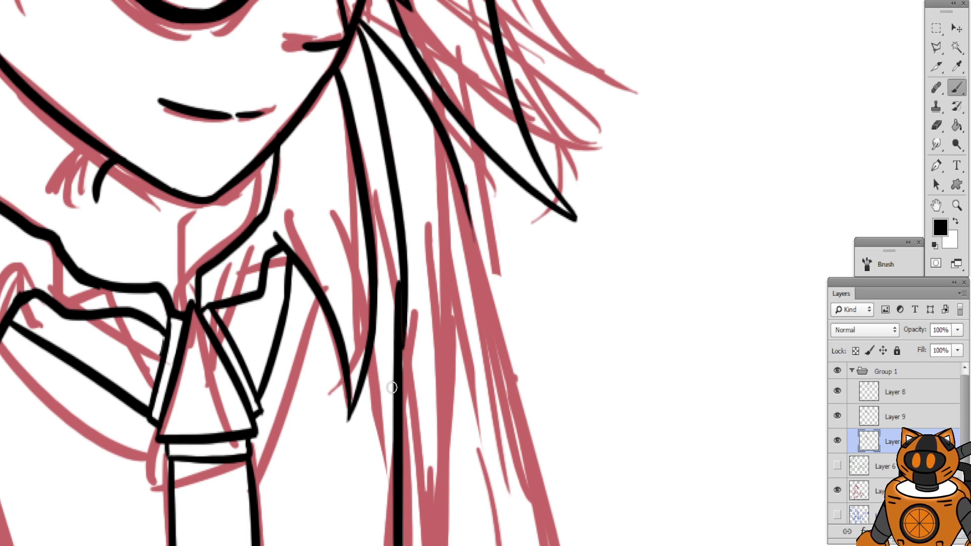
pyautogui.hotkey('ctrl', 'z')
pyautogui.moveTo(360, 28); pyautogui.dragTo(399, 304)
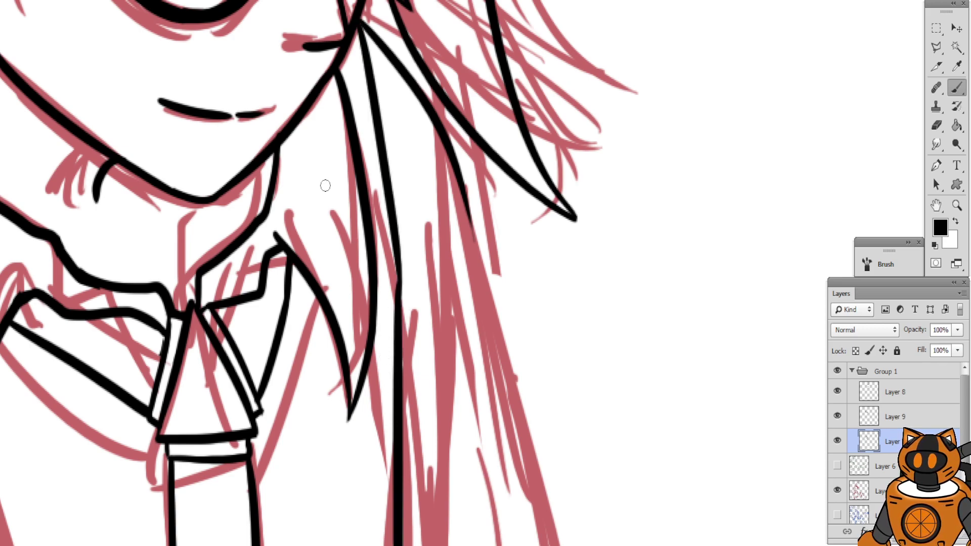
# Erase the upper part of the torso's right edge and redraw it as a curve starting from the hair lock over the collar
pyautogui.scroll(2, 325, 186)
pyautogui.scroll(-10, 372, 323)
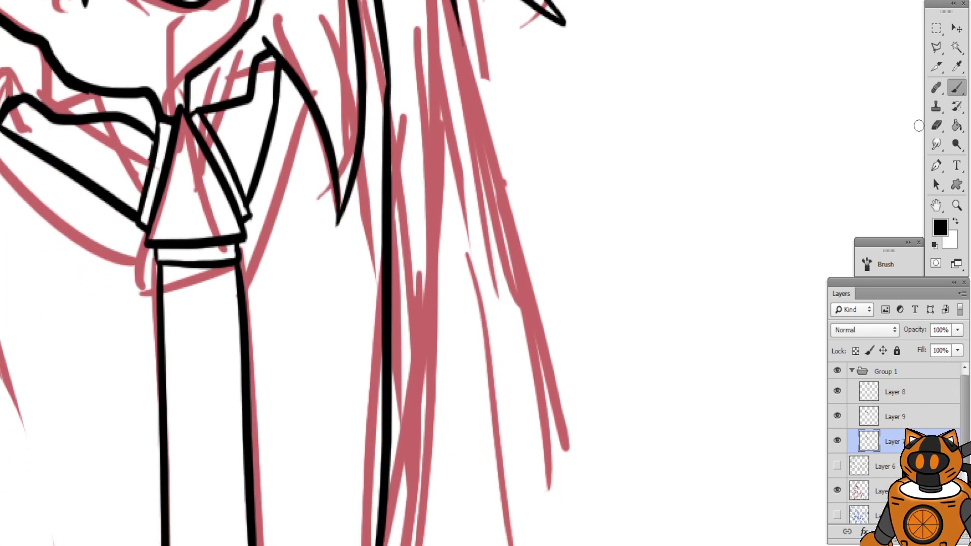
pyautogui.click(936, 125)
pyautogui.moveTo(386, 89)
pyautogui.mouseDown()
pyautogui.moveTo(384, 155)
pyautogui.moveTo(376, 63)
pyautogui.moveTo(399, 245)
pyautogui.mouseUp()
pyautogui.moveTo(375, 123); pyautogui.dragTo(369, 417)
pyautogui.hotkey('ctrl', 'z')
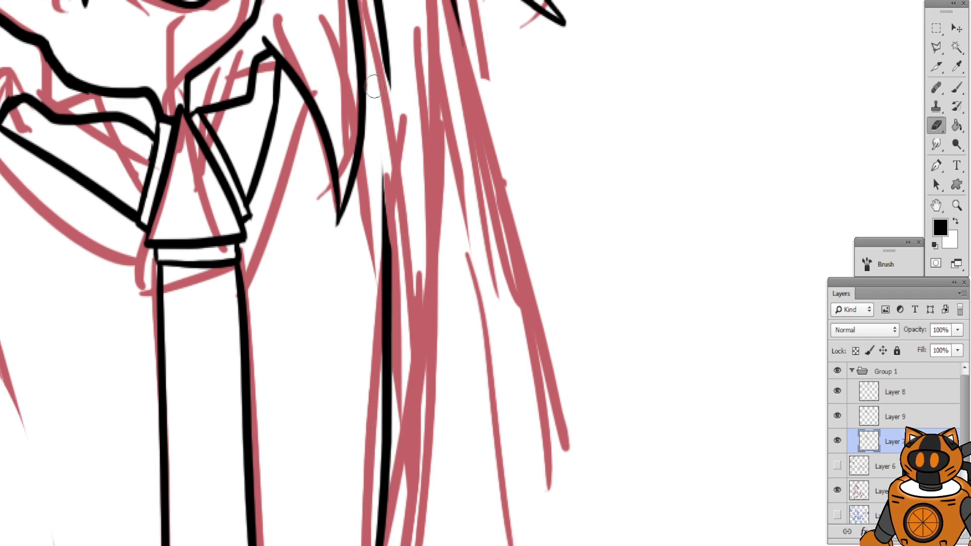
pyautogui.moveTo(387, 162); pyautogui.dragTo(386, 397)
pyautogui.hotkey('ctrl', 'z')
pyautogui.moveTo(380, 147); pyautogui.dragTo(386, 222)
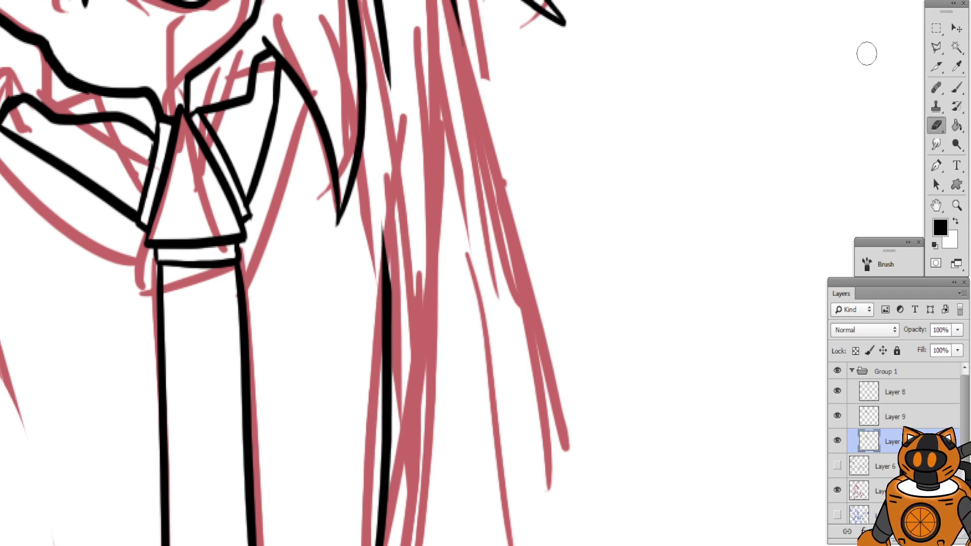
pyautogui.click(957, 87)
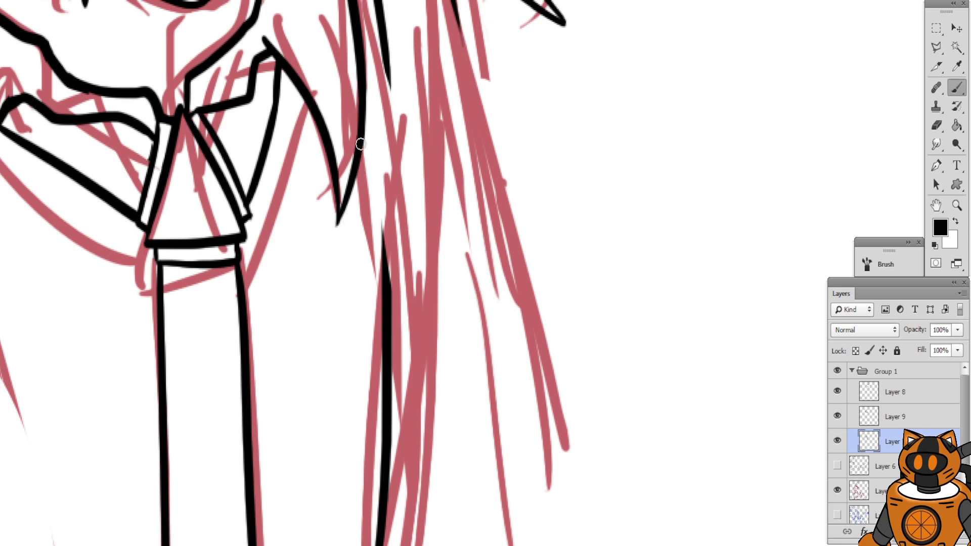
pyautogui.moveTo(360, 144); pyautogui.dragTo(385, 273)
# Extend the second hair line down beside the torso's right edge, undoing and repeating the stroke until it continues smoothly
pyautogui.moveTo(387, 51); pyautogui.dragTo(399, 326)
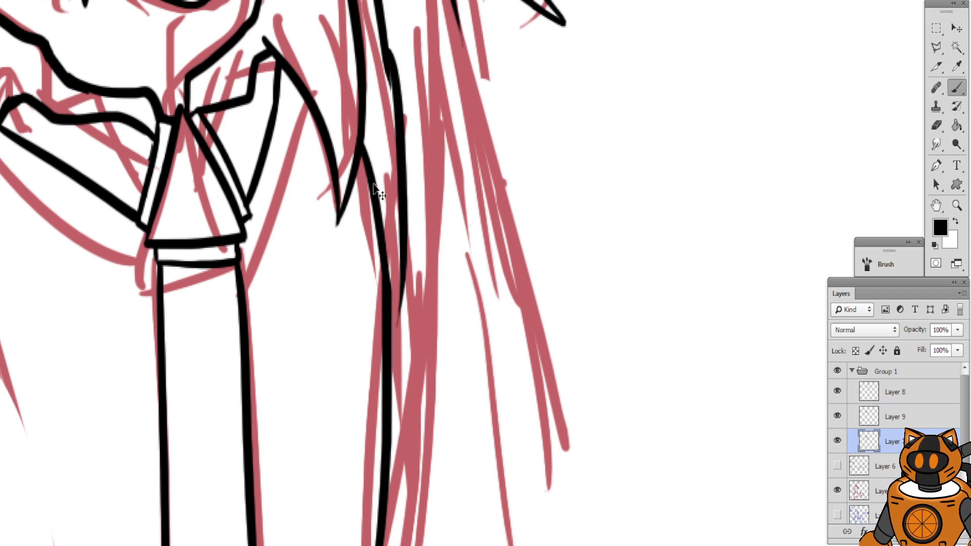
pyautogui.hotkey('ctrl', 'z')
pyautogui.moveTo(387, 48); pyautogui.dragTo(412, 311)
pyautogui.hotkey('ctrl', 'z')
pyautogui.moveTo(380, 56); pyautogui.dragTo(405, 310)
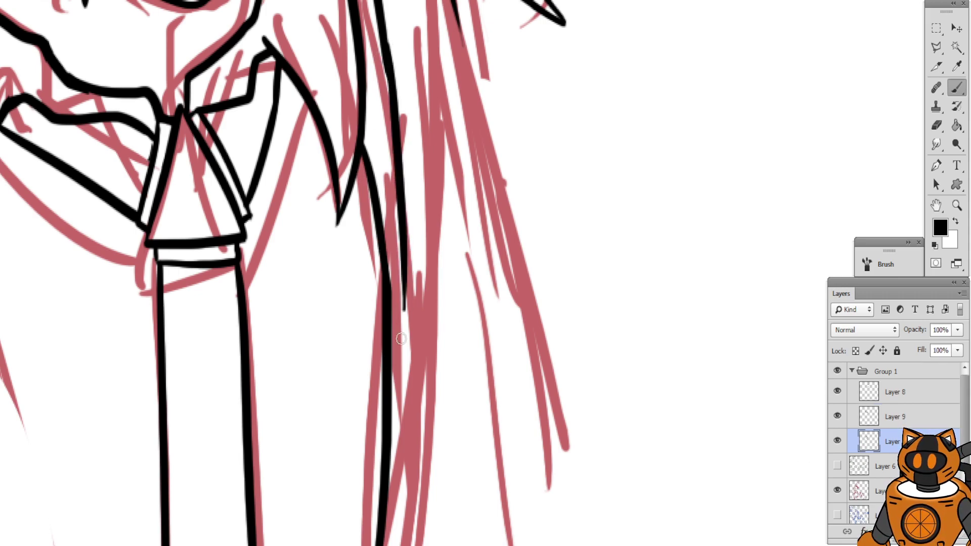
# Erase the thin lower end of that hair line and redraw it curving inward to meet the torso's right edge
pyautogui.click(937, 126)
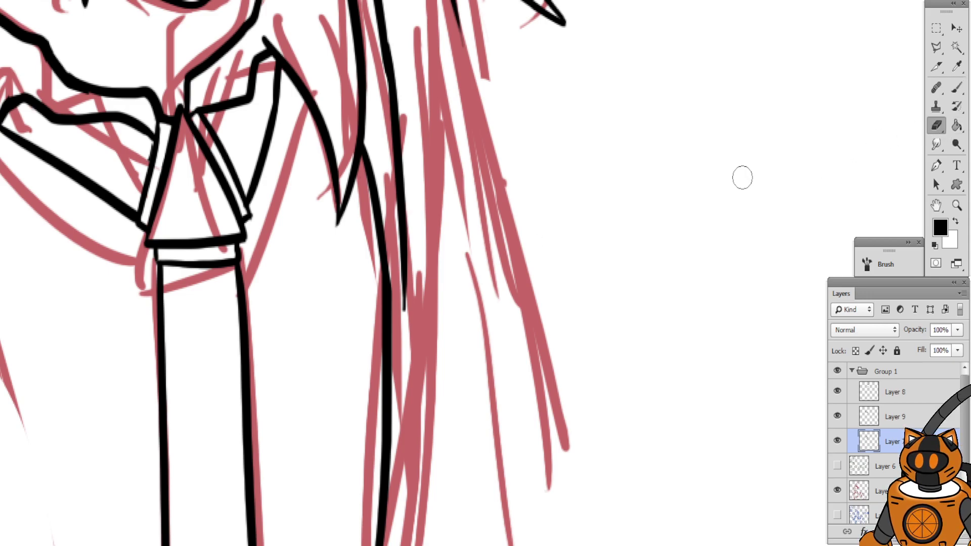
pyautogui.moveTo(405, 310)
pyautogui.mouseDown()
pyautogui.moveTo(419, 163)
pyautogui.moveTo(404, 284)
pyautogui.mouseUp()
pyautogui.click(957, 67)
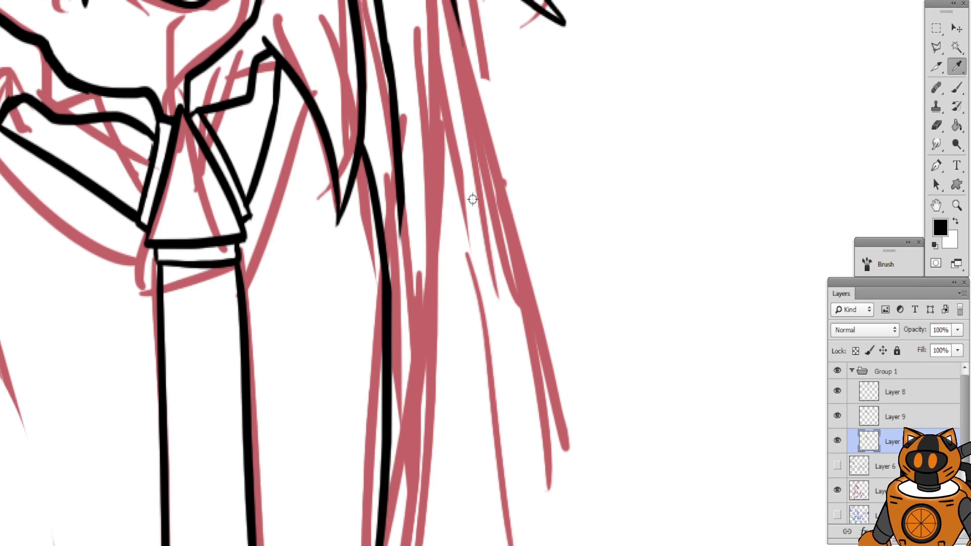
pyautogui.click(957, 87)
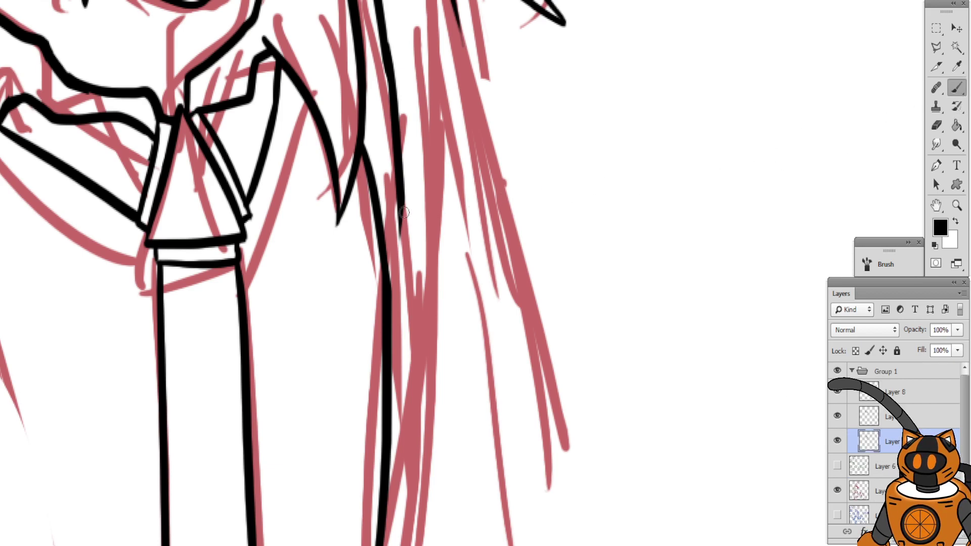
pyautogui.moveTo(402, 195); pyautogui.dragTo(396, 299)
pyautogui.hotkey('ctrl', 'z')
pyautogui.moveTo(400, 194); pyautogui.dragTo(398, 322)
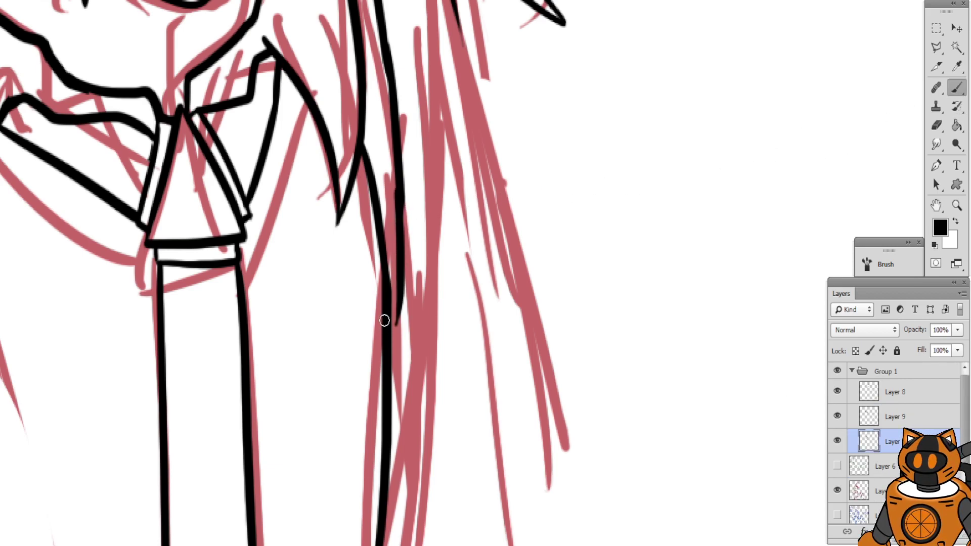
pyautogui.hotkey('ctrl', 'z')
pyautogui.moveTo(402, 200); pyautogui.dragTo(386, 349)
# Review the inked face, hair, torso and tie as a whole, and examine the sketched arm beside the waist
pyautogui.hotkey('ctrl', '-')
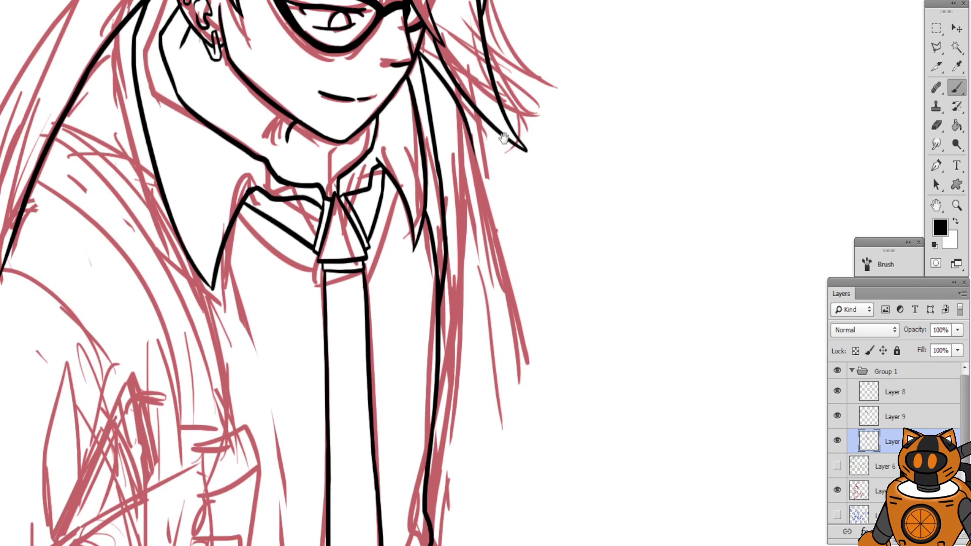
pyautogui.moveTo(506, 96)
pyautogui.mouseDown()
pyautogui.moveTo(511, 219)
pyautogui.moveTo(474, 175)
pyautogui.moveTo(482, 165)
pyautogui.moveTo(728, 140)
pyautogui.mouseUp()
pyautogui.moveTo(501, 422)
pyautogui.mouseDown()
pyautogui.moveTo(535, 261)
pyautogui.moveTo(581, 145)
pyautogui.moveTo(511, 178)
pyautogui.mouseUp()
pyautogui.hotkey('ctrl', '-')
pyautogui.hotkey('ctrl', '-')
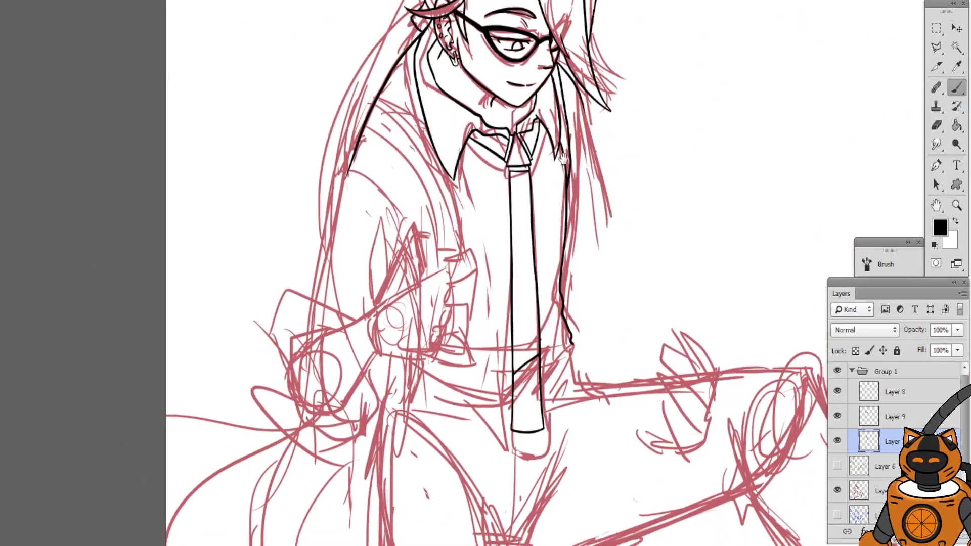
pyautogui.moveTo(626, 165)
pyautogui.mouseDown()
pyautogui.moveTo(625, 56)
pyautogui.moveTo(487, 166)
pyautogui.moveTo(522, 193)
pyautogui.moveTo(632, 187)
pyautogui.moveTo(632, 175)
pyautogui.mouseUp()
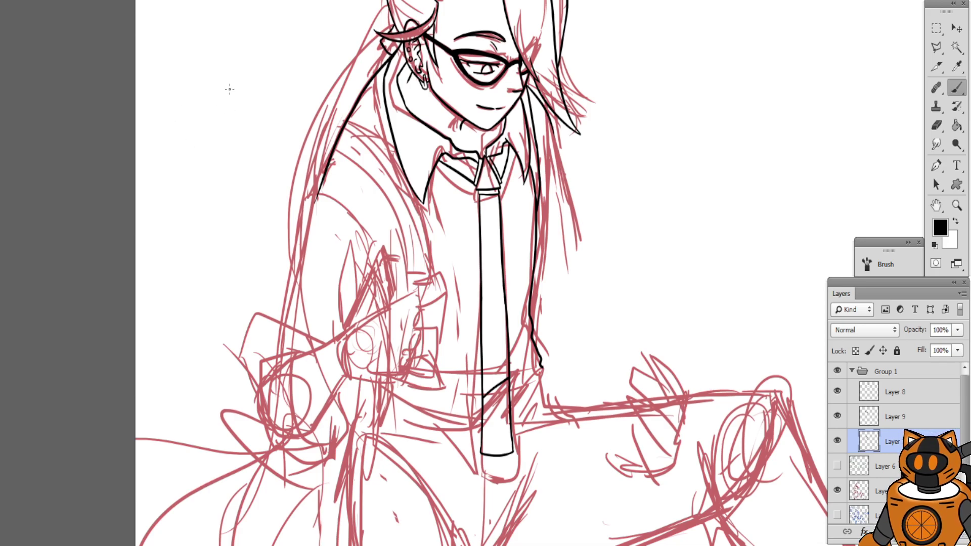
pyautogui.hotkey('ctrl', '+')
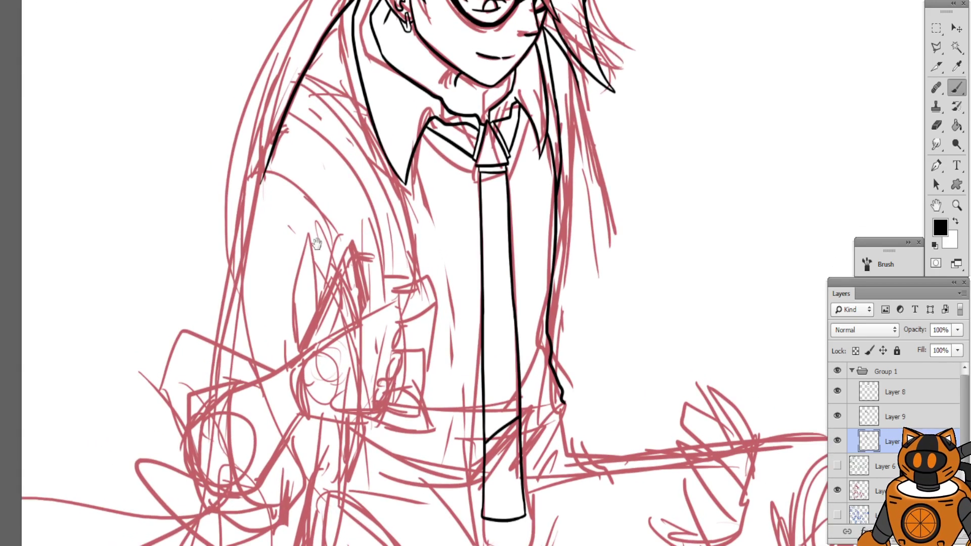
pyautogui.moveTo(384, 221)
pyautogui.mouseDown()
pyautogui.moveTo(404, 137)
pyautogui.moveTo(390, 208)
pyautogui.mouseUp()
pyautogui.hotkey('ctrl', '+')
pyautogui.moveTo(337, 342)
pyautogui.mouseDown()
pyautogui.moveTo(394, 171)
pyautogui.moveTo(373, 200)
pyautogui.mouseUp()
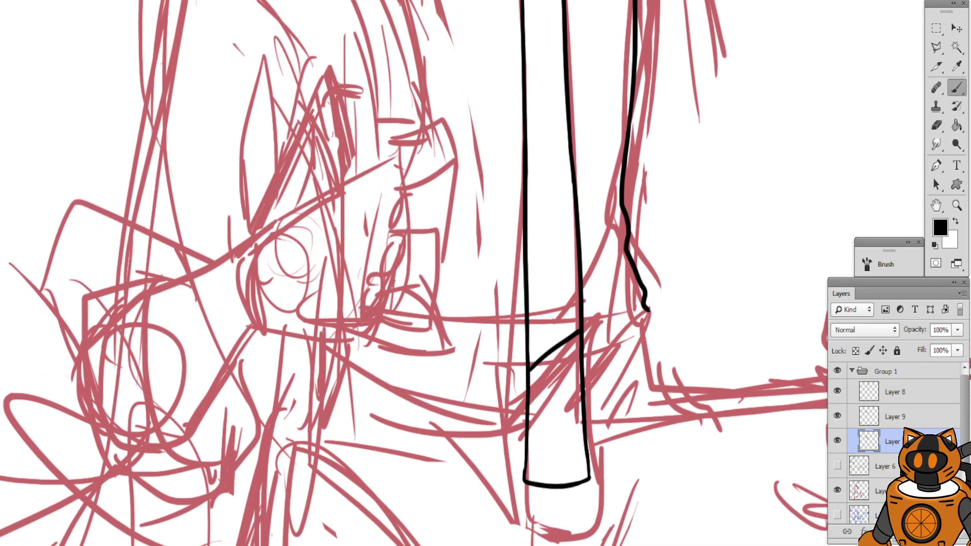
# Add a new layer above Layer 6, outside the line art group, and set the brush colour to purple
pyautogui.click(885, 466)
pyautogui.hotkey('ctrl', 'shift', 'alt', 'n')
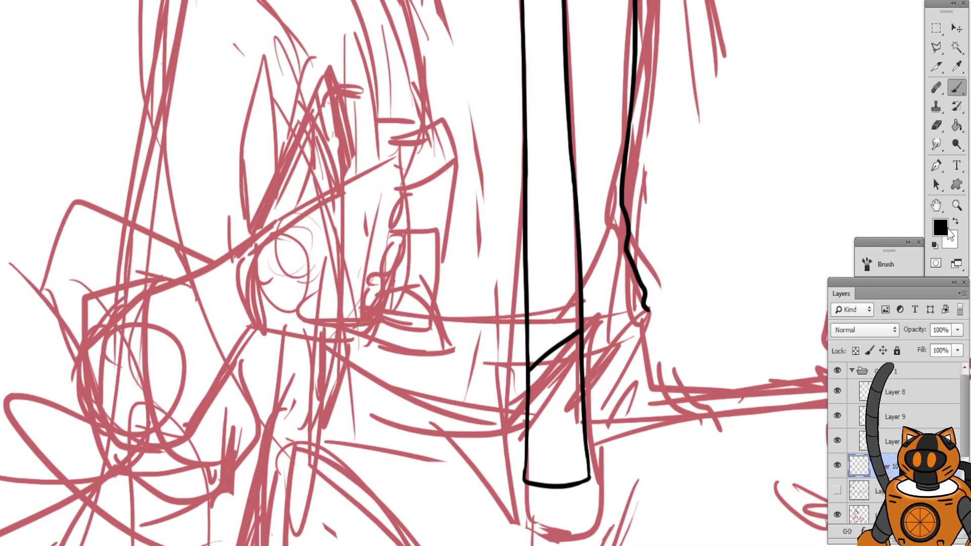
pyautogui.press('x')
pyautogui.press('i')
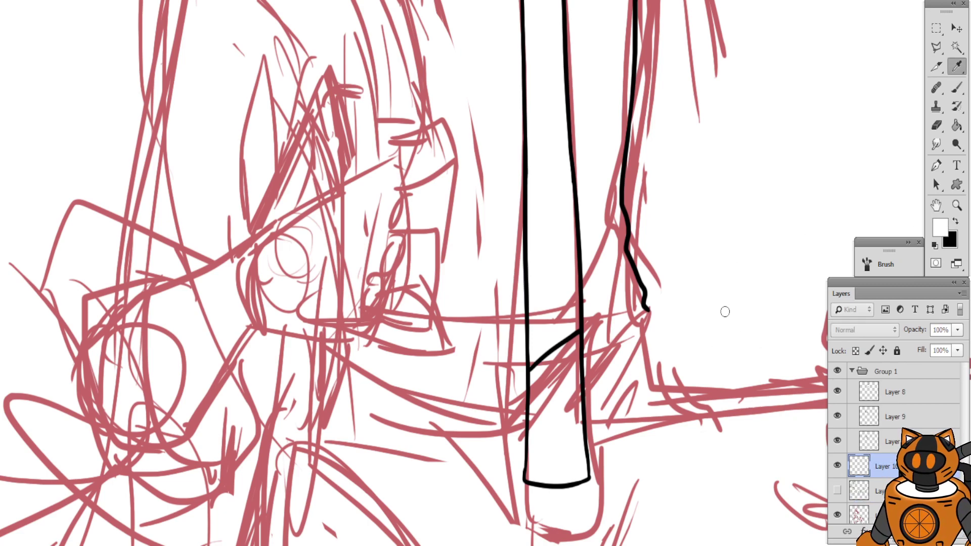
pyautogui.click(885, 268)
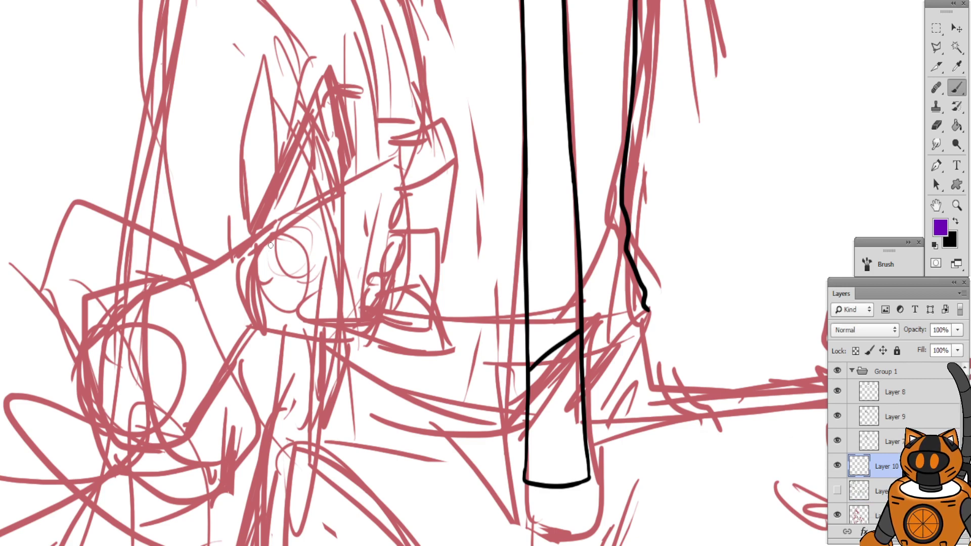
# Sketch in purple the curved left side of a rounded shape around the small circle beside the waist, redoing the stroke
pyautogui.moveTo(261, 289)
pyautogui.mouseDown()
pyautogui.moveTo(261, 249)
pyautogui.moveTo(281, 328)
pyautogui.mouseUp()
pyautogui.moveTo(258, 235)
pyautogui.mouseDown()
pyautogui.moveTo(282, 337)
pyautogui.moveTo(290, 327)
pyautogui.mouseUp()
pyautogui.hotkey('ctrl', 'z')
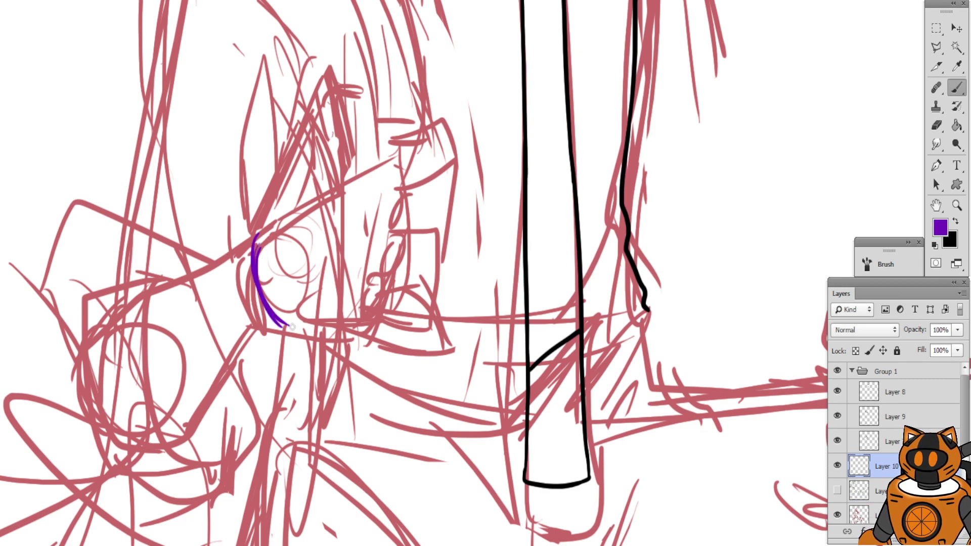
pyautogui.hotkey('ctrl', 'alt', 'z')
pyautogui.moveTo(271, 223); pyautogui.dragTo(287, 328)
# Sketch the slanted top, right side and curved bottom of the purple rounded shape to close its outline
pyautogui.moveTo(269, 232)
pyautogui.mouseDown()
pyautogui.moveTo(349, 198)
pyautogui.moveTo(371, 173)
pyautogui.mouseUp()
pyautogui.moveTo(294, 220)
pyautogui.mouseDown()
pyautogui.moveTo(369, 173)
pyautogui.moveTo(384, 295)
pyautogui.mouseUp()
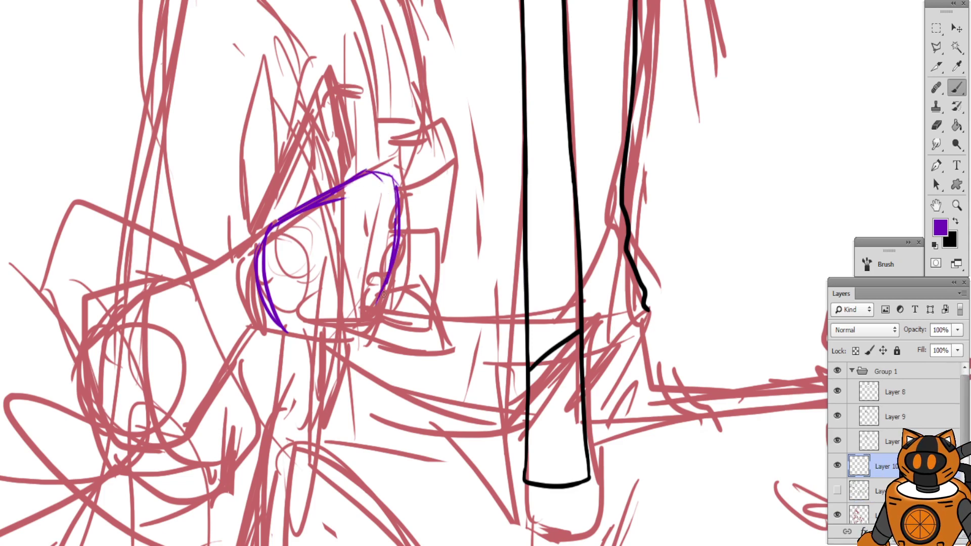
pyautogui.moveTo(331, 329); pyautogui.dragTo(371, 312)
pyautogui.moveTo(301, 329); pyautogui.dragTo(386, 306)
pyautogui.hotkey('ctrl', 'alt', 'z')
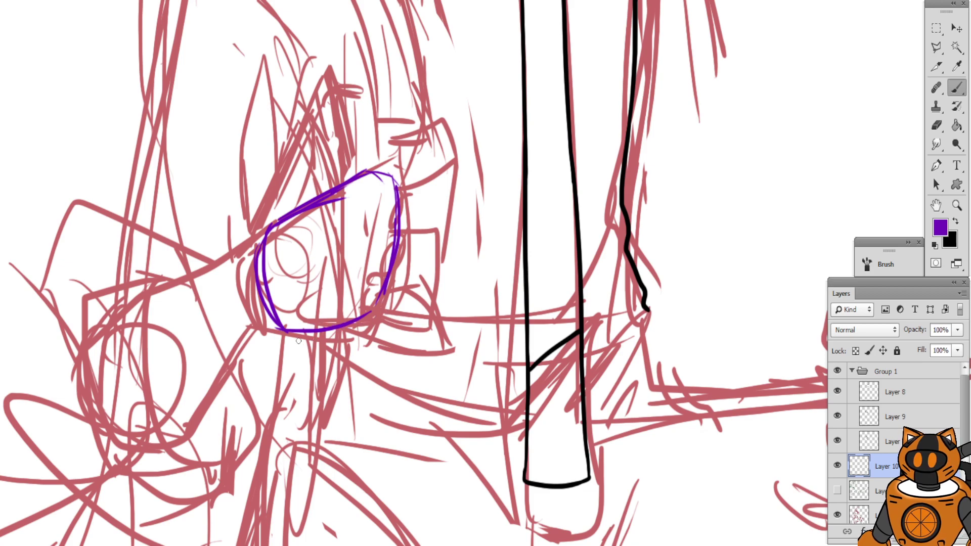
# Redraw the purple rounded shape's bottom curve and its lower corner nearest the waist
pyautogui.hotkey('ctrl', 'alt', 'z')
pyautogui.moveTo(284, 333)
pyautogui.mouseDown()
pyautogui.moveTo(382, 316)
pyautogui.moveTo(349, 320)
pyautogui.mouseUp()
pyautogui.moveTo(392, 281); pyautogui.dragTo(359, 321)
pyautogui.moveTo(280, 275); pyautogui.dragTo(352, 261)
pyautogui.hotkey('ctrl', 'alt', 'z')
pyautogui.hotkey('ctrl', 'alt', 'z')
pyautogui.moveTo(268, 237); pyautogui.dragTo(354, 254)
pyautogui.moveTo(320, 207); pyautogui.dragTo(361, 243)
pyautogui.hotkey('ctrl', 'alt', 'z')
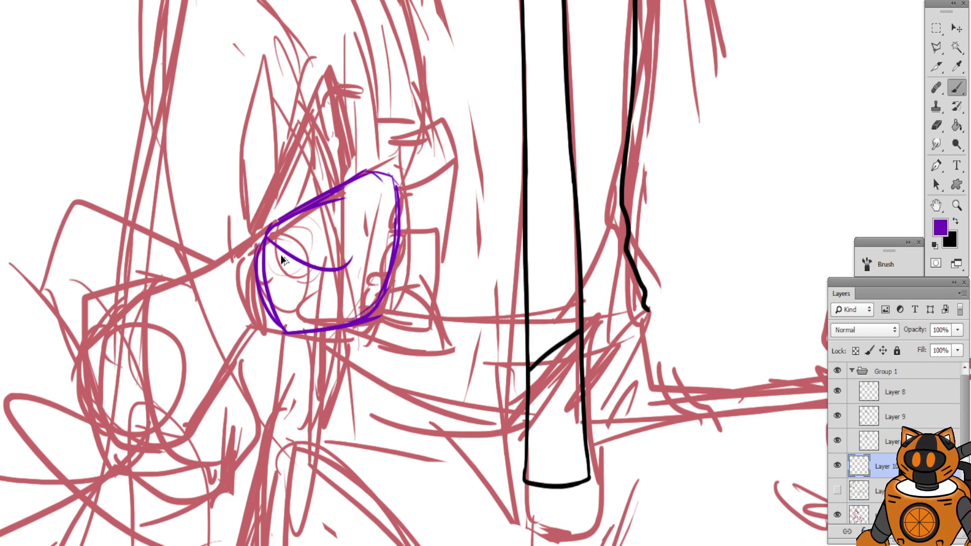
pyautogui.hotkey('ctrl', 'alt', 'z')
# Sketch purple guide lines inside the rounded shape, converging into a small rounded loop that crosses its edge on the waist side
pyautogui.moveTo(303, 213); pyautogui.dragTo(352, 242)
pyautogui.moveTo(282, 258); pyautogui.dragTo(366, 259)
pyautogui.moveTo(345, 226); pyautogui.dragTo(409, 255)
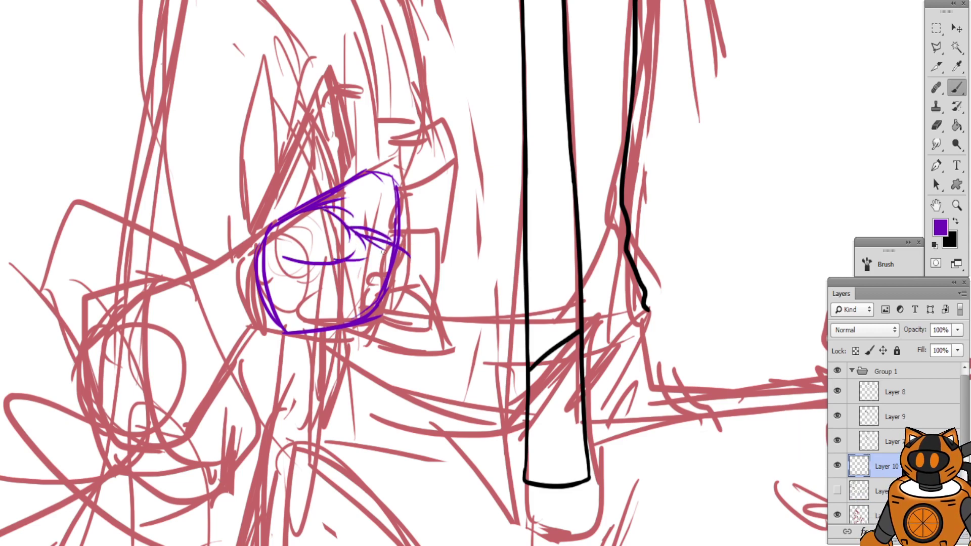
pyautogui.hotkey('ctrl', 'alt', 'z')
pyautogui.moveTo(337, 262); pyautogui.dragTo(379, 274)
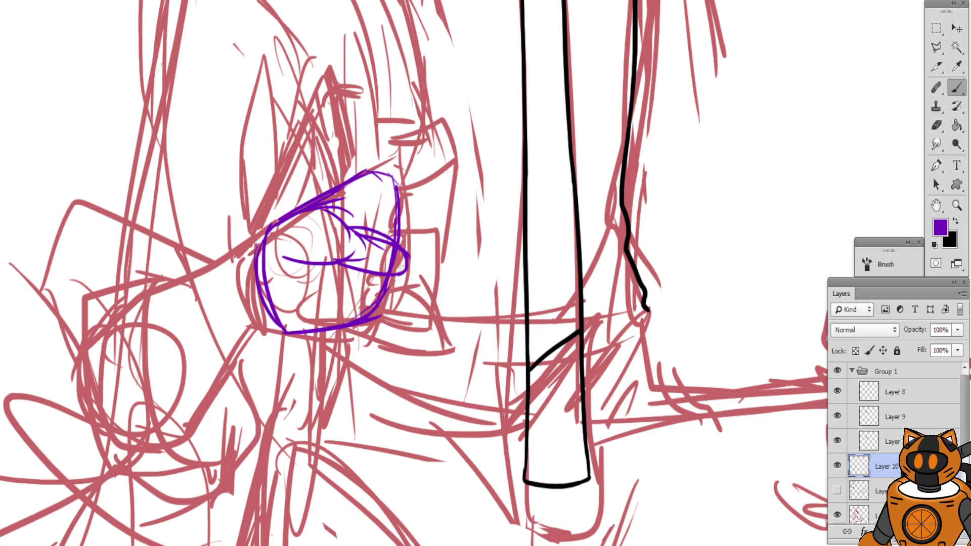
pyautogui.press('space')
pyautogui.moveTo(273, 203); pyautogui.dragTo(275, 220)
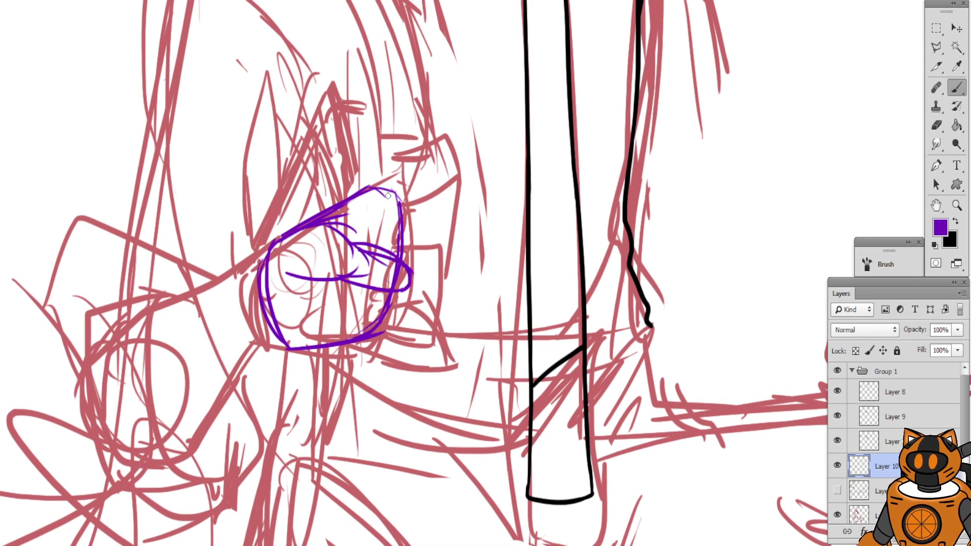
pyautogui.moveTo(404, 248); pyautogui.dragTo(430, 281)
pyautogui.moveTo(405, 253); pyautogui.dragTo(426, 295)
pyautogui.hotkey('ctrl', 'z')
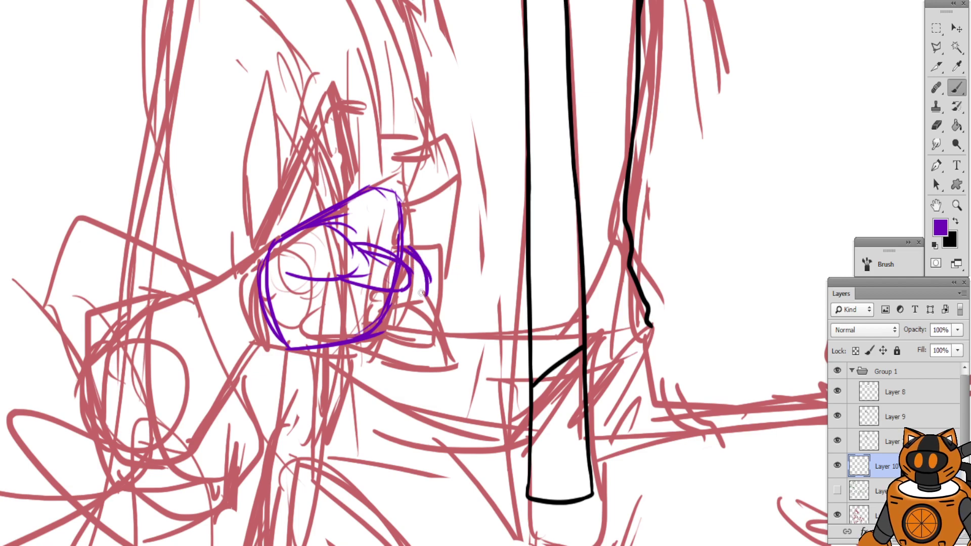
pyautogui.hotkey('ctrl', 'alt', 'z')
pyautogui.hotkey('ctrl', 'alt', 'z')
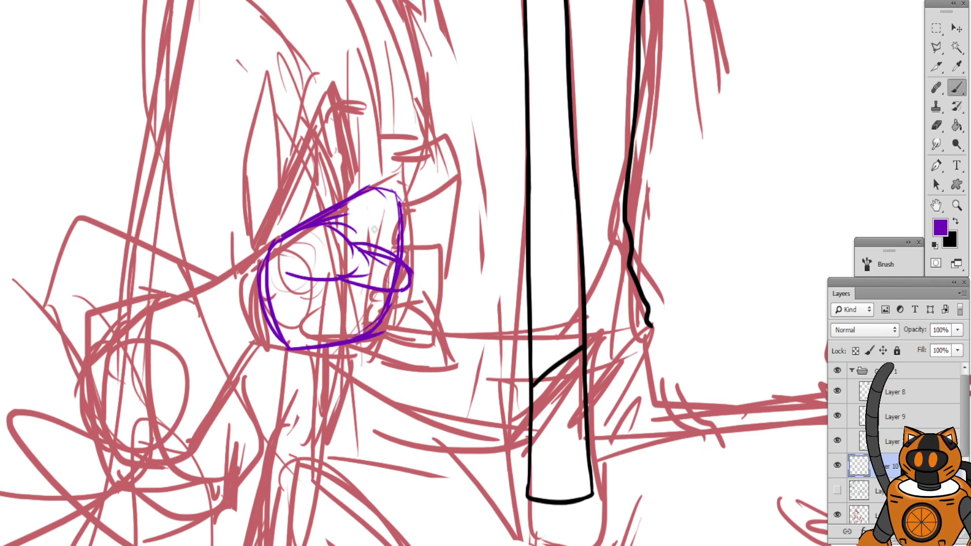
# Try to sketch a large purple circle overlapping the waist-side end of the rounded shape
pyautogui.moveTo(404, 323); pyautogui.dragTo(483, 273)
pyautogui.moveTo(375, 255)
pyautogui.mouseDown()
pyautogui.moveTo(455, 329)
pyautogui.moveTo(440, 352)
pyautogui.moveTo(454, 226)
pyautogui.moveTo(500, 296)
pyautogui.mouseUp()
pyautogui.hotkey('ctrl', 'alt', 'z')
pyautogui.moveTo(429, 231)
pyautogui.mouseDown()
pyautogui.moveTo(476, 351)
pyautogui.moveTo(487, 327)
pyautogui.mouseUp()
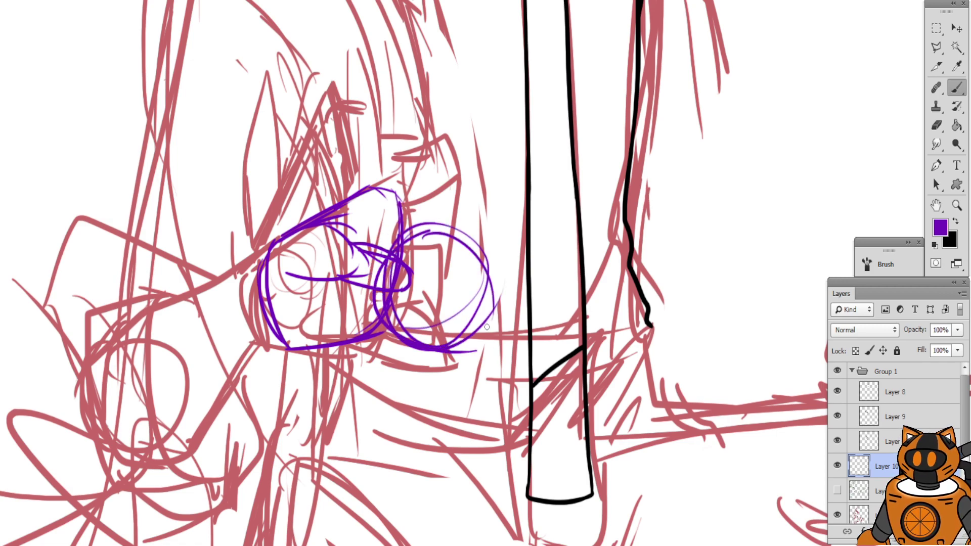
pyautogui.moveTo(486, 273); pyautogui.dragTo(453, 345)
pyautogui.moveTo(454, 222); pyautogui.dragTo(428, 356)
pyautogui.moveTo(486, 328); pyautogui.dragTo(438, 352)
pyautogui.moveTo(459, 238); pyautogui.dragTo(385, 278)
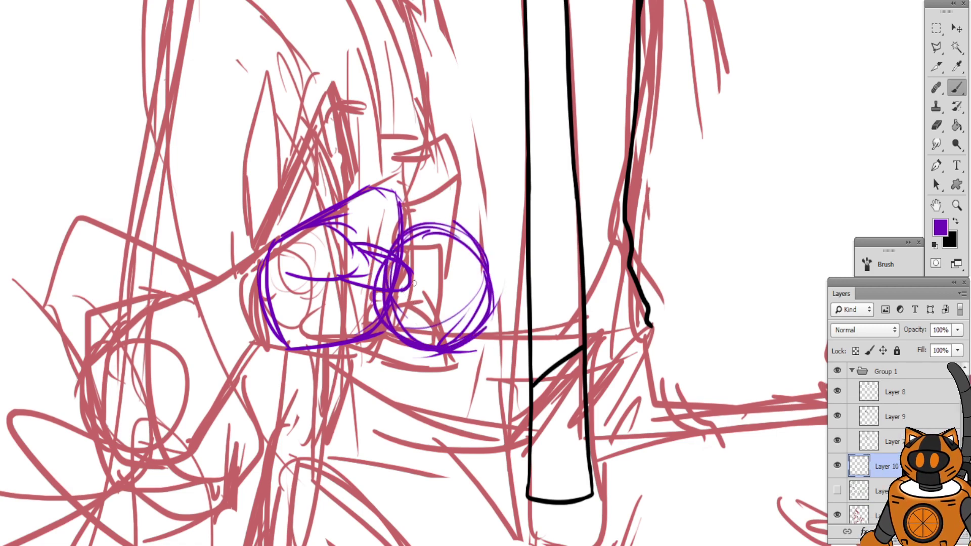
pyautogui.hotkey('ctrl', 'alt', 'z')
pyautogui.hotkey('ctrl', 'alt', 'z')
pyautogui.hotkey('ctrl', 'alt', 'z')
pyautogui.hotkey('ctrl', 'alt', 'z')
pyautogui.hotkey('ctrl', 'alt', 'z')
pyautogui.hotkey('ctrl', 'alt', 'z')
pyautogui.hotkey('ctrl', 'alt', 'z')
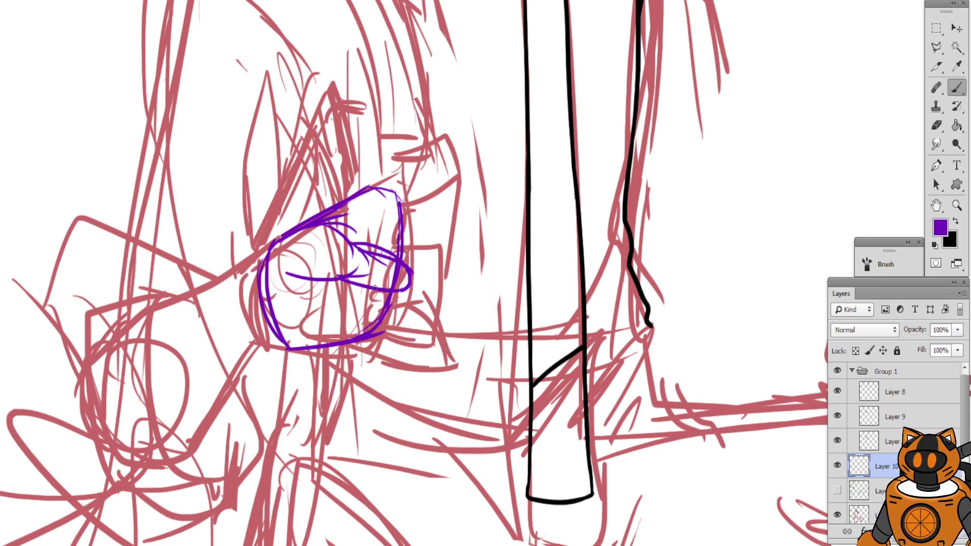
# Sketch a large purple oval for the hand, overlapping the waist-side end of the rounded shape with several loose curves
pyautogui.moveTo(392, 255); pyautogui.dragTo(431, 335)
pyautogui.moveTo(379, 245)
pyautogui.mouseDown()
pyautogui.moveTo(443, 235)
pyautogui.moveTo(376, 320)
pyautogui.moveTo(446, 236)
pyautogui.mouseUp()
pyautogui.moveTo(456, 233)
pyautogui.mouseDown()
pyautogui.moveTo(475, 313)
pyautogui.moveTo(433, 354)
pyautogui.moveTo(395, 238)
pyautogui.moveTo(455, 366)
pyautogui.moveTo(384, 328)
pyautogui.mouseUp()
pyautogui.moveTo(476, 324); pyautogui.dragTo(394, 355)
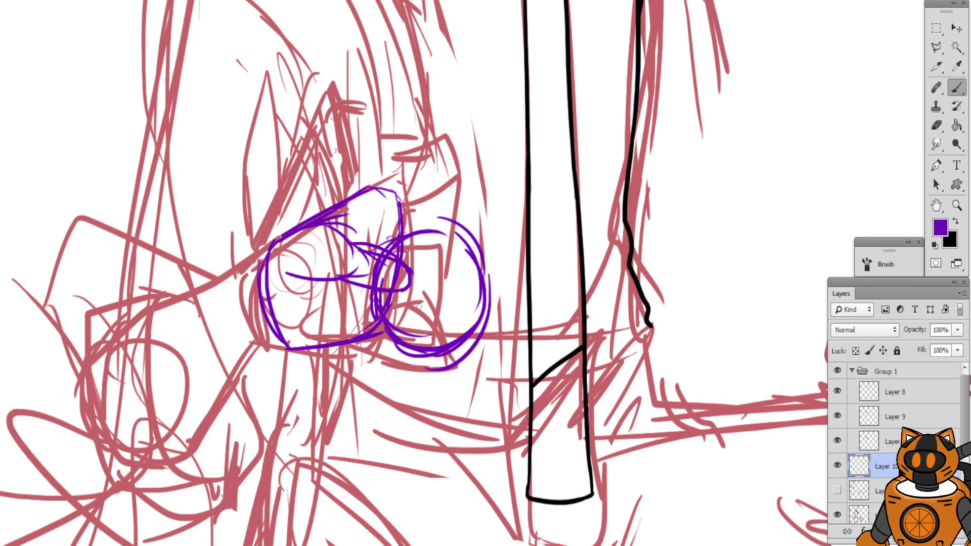
pyautogui.moveTo(463, 222); pyautogui.dragTo(380, 253)
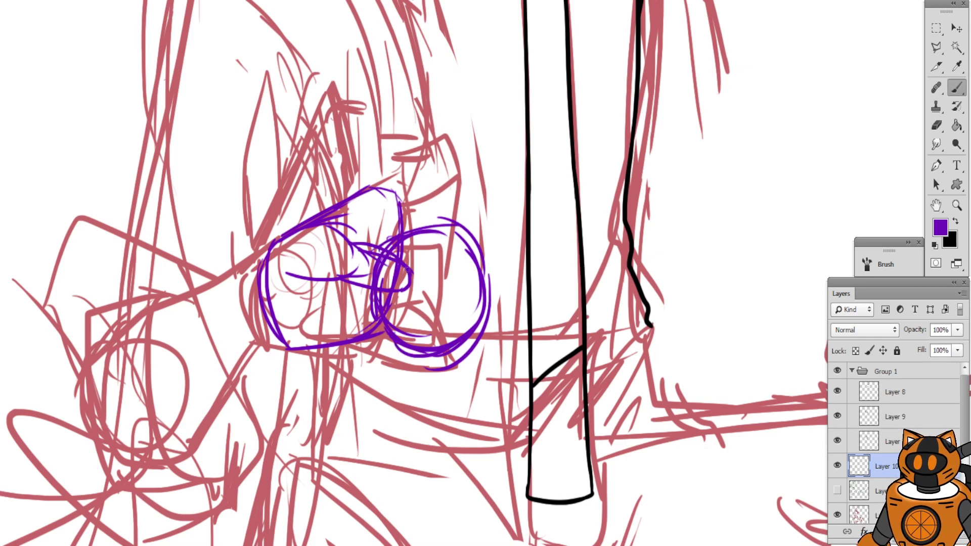
# Sketch small purple circles along the overlap of the rounded shape and the hand oval, plus one near the upper corner
pyautogui.moveTo(358, 314); pyautogui.dragTo(374, 310)
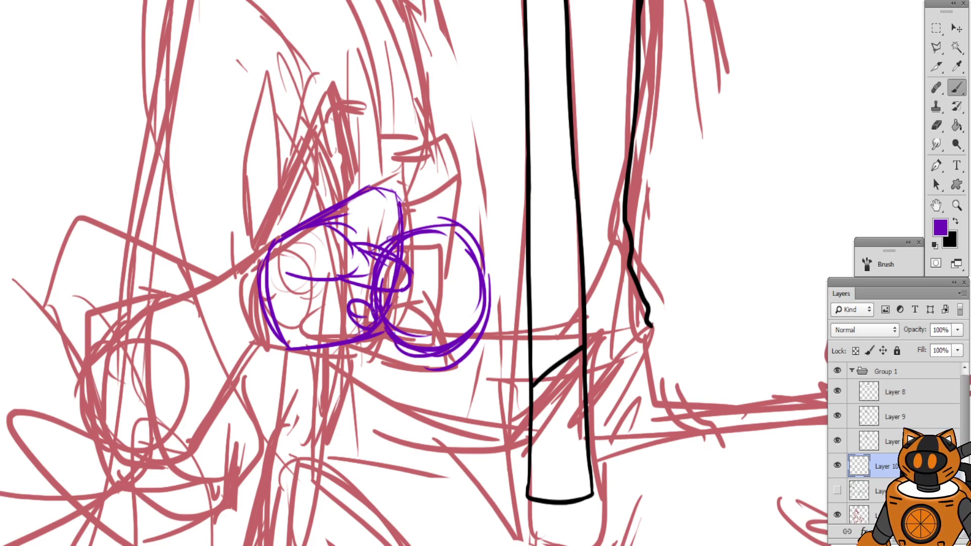
pyautogui.moveTo(369, 264); pyautogui.dragTo(372, 288)
pyautogui.moveTo(380, 212); pyautogui.dragTo(388, 216)
pyautogui.hotkey('ctrl', 'z')
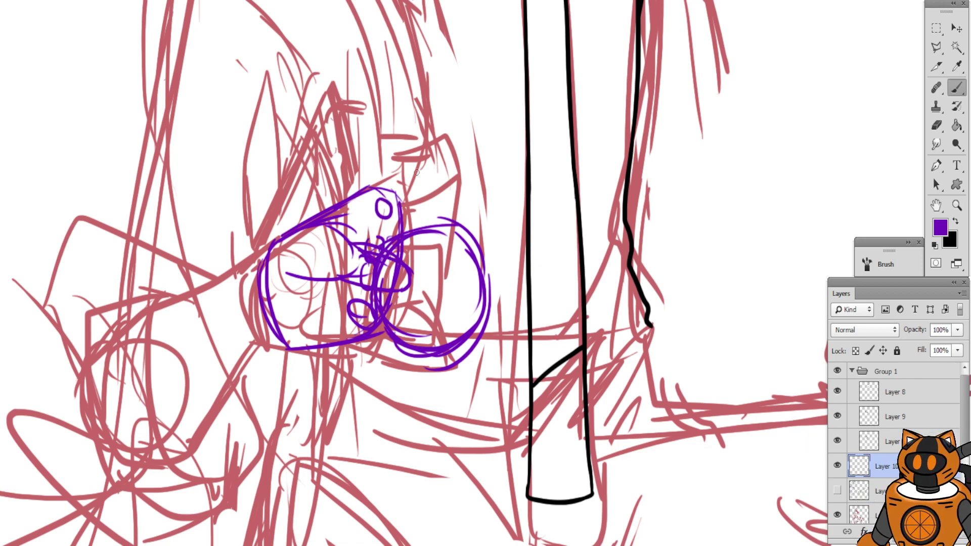
# Sketch the finger lines inside the hand oval, with a curved finger along its bottom and angled strokes across its middle
pyautogui.moveTo(367, 323); pyautogui.dragTo(414, 334)
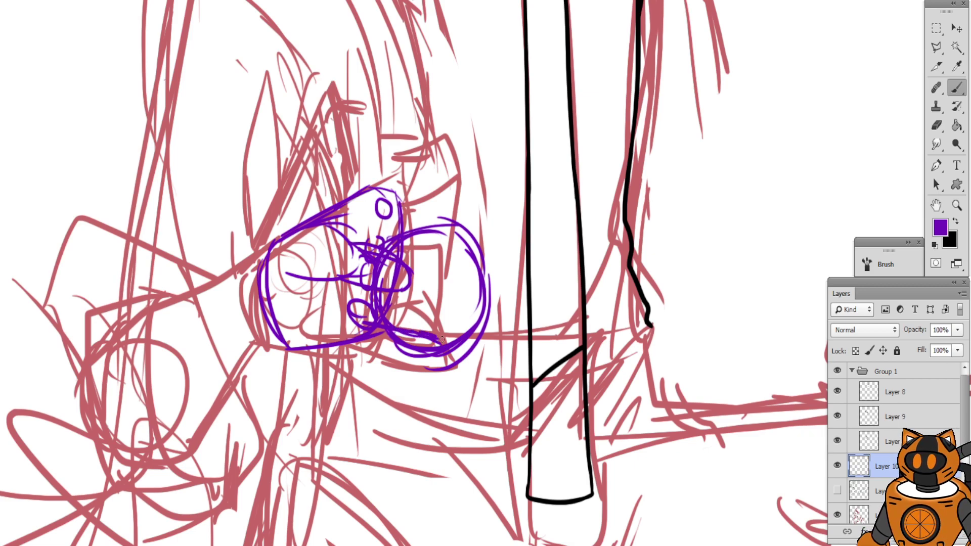
pyautogui.moveTo(380, 277)
pyautogui.mouseDown()
pyautogui.moveTo(434, 246)
pyautogui.moveTo(450, 291)
pyautogui.mouseUp()
pyautogui.moveTo(430, 256); pyautogui.dragTo(473, 312)
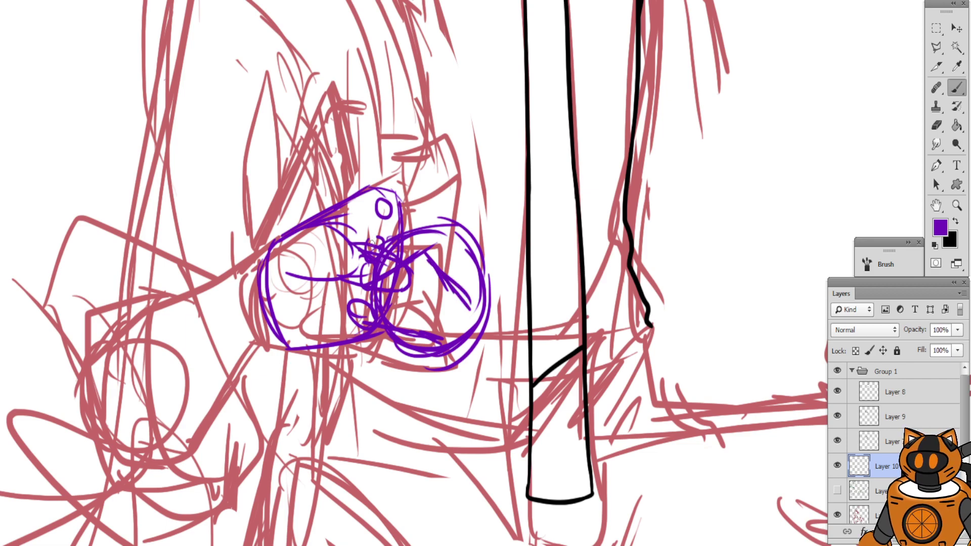
pyautogui.moveTo(373, 244)
pyautogui.mouseDown()
pyautogui.moveTo(438, 207)
pyautogui.moveTo(466, 285)
pyautogui.mouseUp()
# Sketch the hand's top edge from the small upper circle to a pointed corner above the oval, redoing the stroke
pyautogui.moveTo(401, 204)
pyautogui.mouseDown()
pyautogui.moveTo(441, 221)
pyautogui.moveTo(453, 191)
pyautogui.mouseUp()
pyautogui.hotkey('ctrl', 'alt', 'z')
pyautogui.hotkey('ctrl', 'alt', 'z')
pyautogui.moveTo(407, 193); pyautogui.dragTo(447, 188)
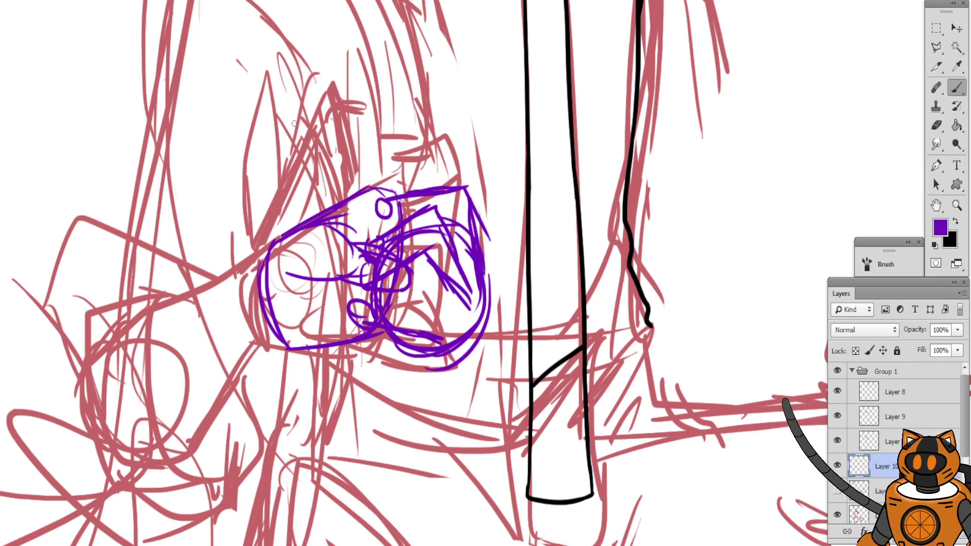
# Erase the stray purple guide lines inside the rounded forearm shape
pyautogui.moveTo(307, 131); pyautogui.dragTo(379, 137)
pyautogui.click(937, 126)
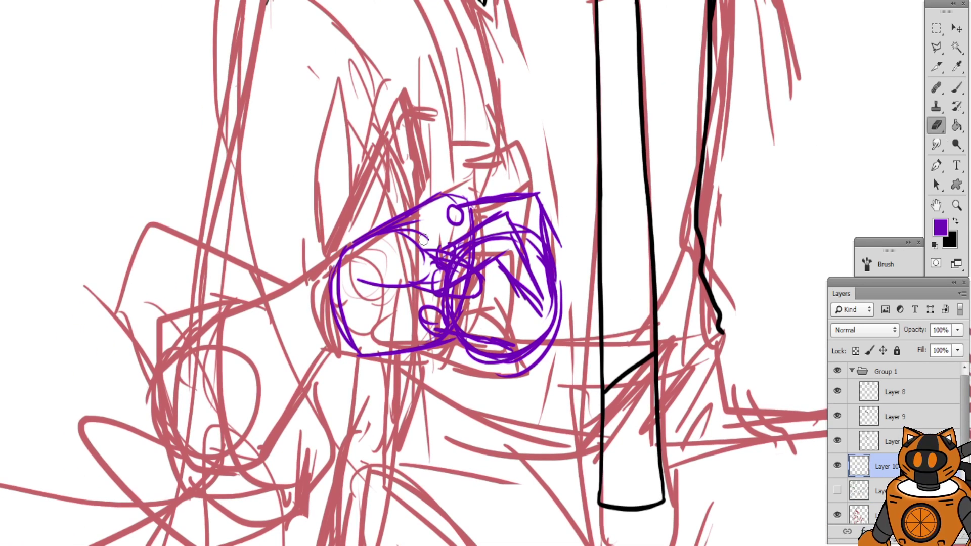
pyautogui.moveTo(424, 274); pyautogui.dragTo(369, 280)
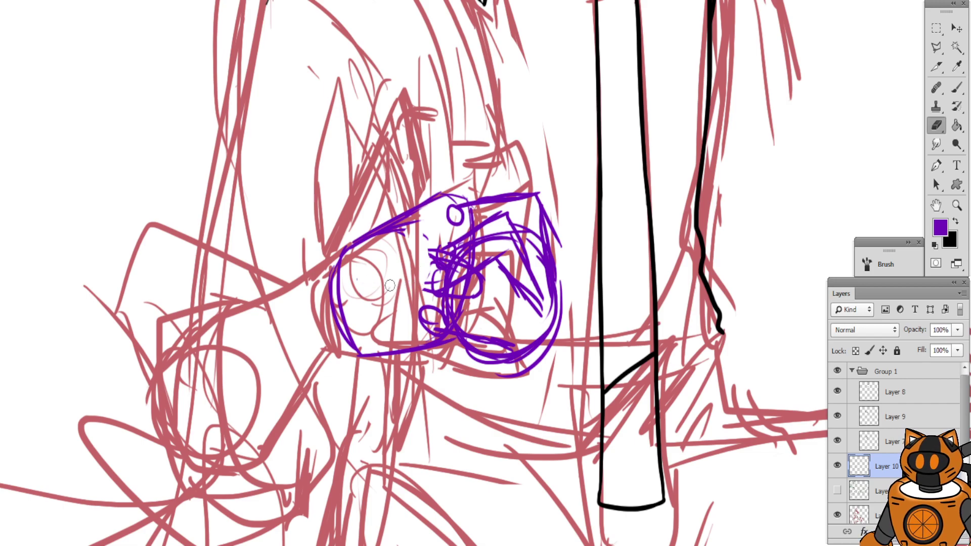
# Sketch the purple lowest finger more clearly along the bottom of the hand oval with the brush
pyautogui.hotkey('ctrl', '-')
pyautogui.scroll(2, 483, 173)
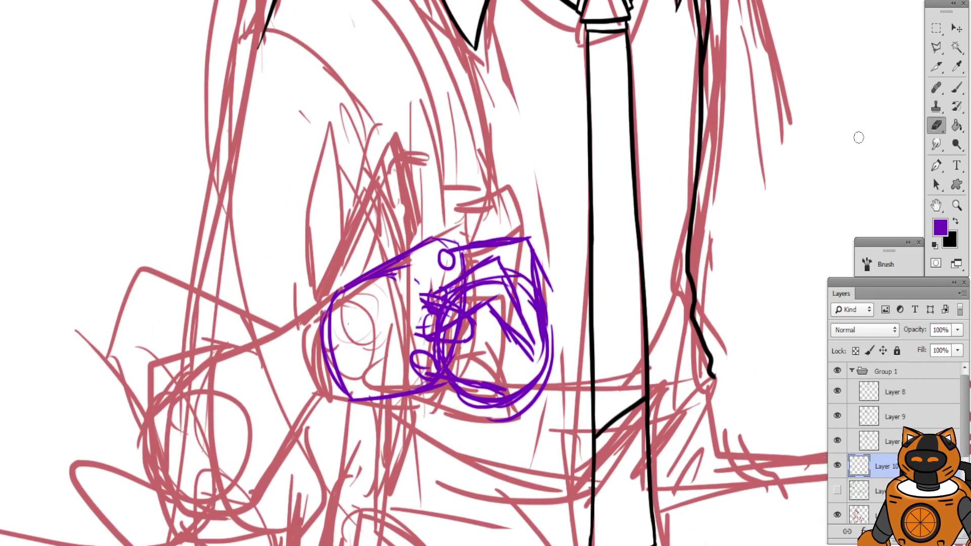
pyautogui.click(957, 89)
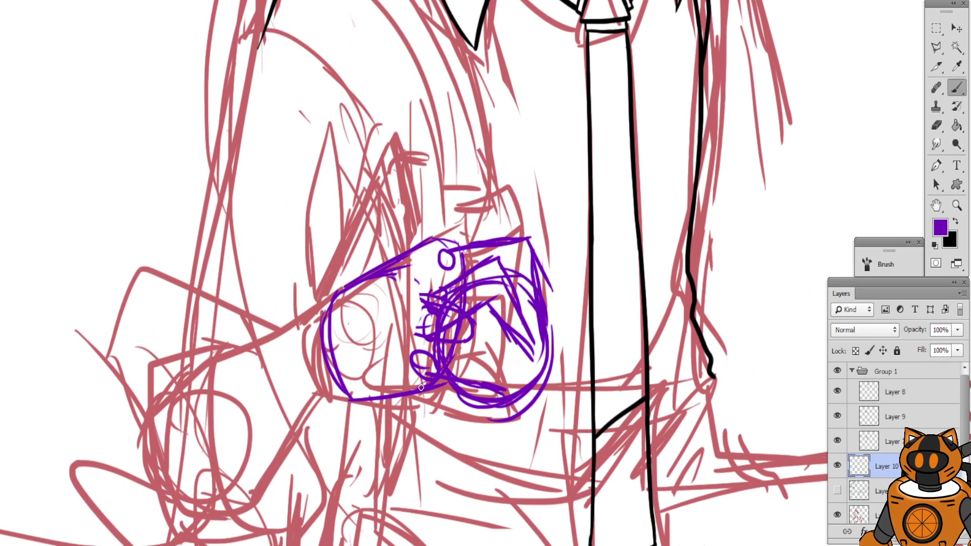
pyautogui.moveTo(429, 355)
pyautogui.mouseDown()
pyautogui.moveTo(470, 369)
pyautogui.moveTo(512, 406)
pyautogui.mouseUp()
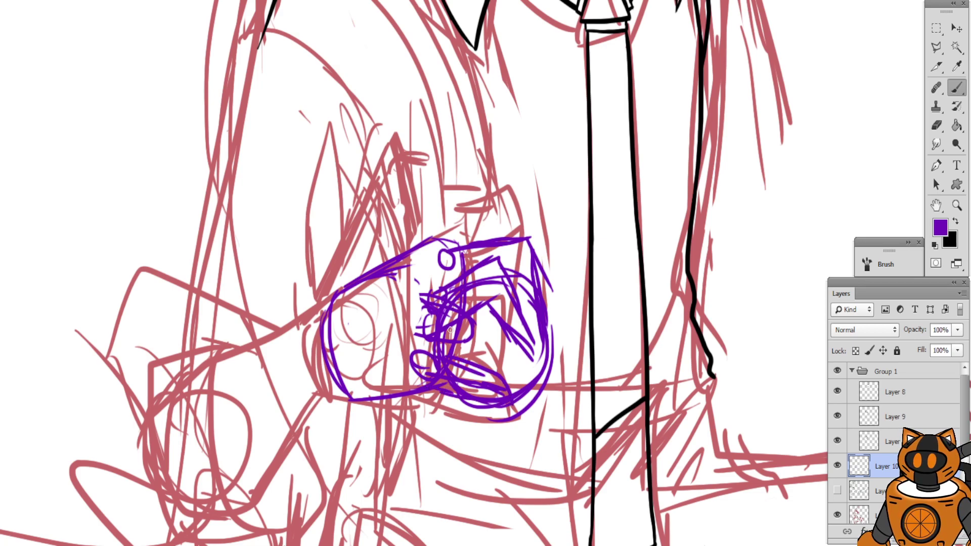
pyautogui.moveTo(435, 348)
pyautogui.mouseDown()
pyautogui.moveTo(485, 332)
pyautogui.moveTo(535, 357)
pyautogui.moveTo(449, 345)
pyautogui.mouseUp()
pyautogui.hotkey('ctrl', 'z')
# Check the purple hand against the whole figure, switch the colour to black and add a layer below Layer 9 in Group 1
pyautogui.hotkey('ctrl', '-')
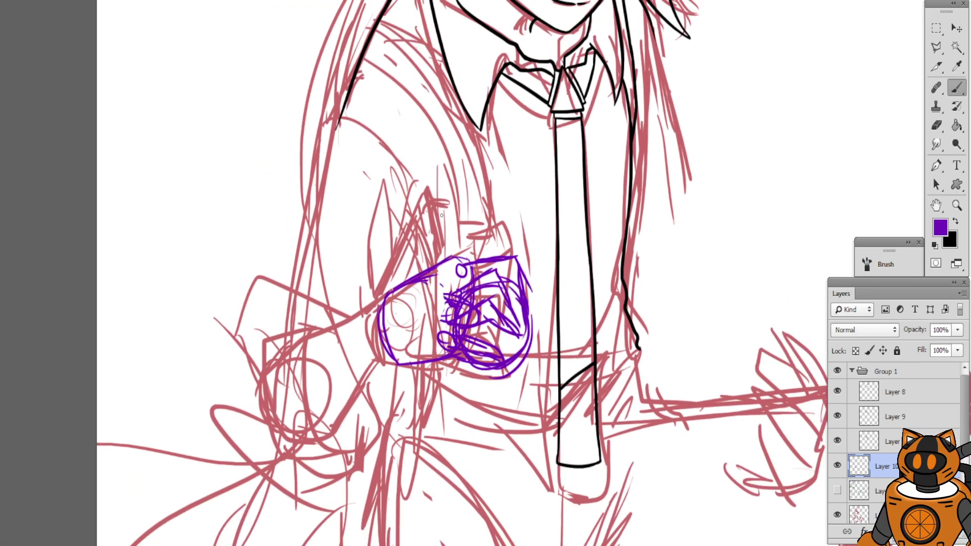
pyautogui.moveTo(419, 214); pyautogui.dragTo(433, 231)
pyautogui.hotkey('ctrl', '-')
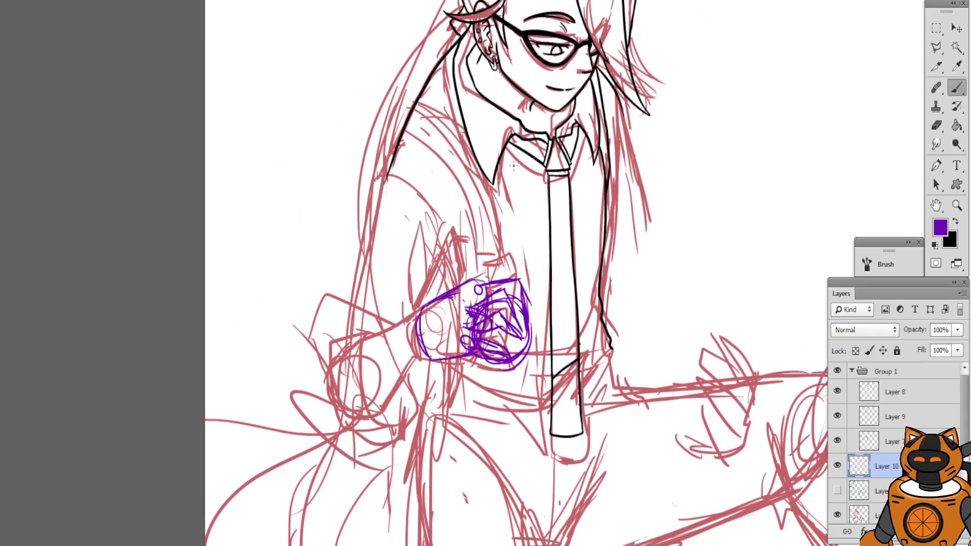
pyautogui.moveTo(526, 48); pyautogui.dragTo(479, 127)
pyautogui.moveTo(440, 198)
pyautogui.mouseDown()
pyautogui.moveTo(444, 215)
pyautogui.moveTo(445, 180)
pyautogui.mouseUp()
pyautogui.scroll(-2, 508, 188)
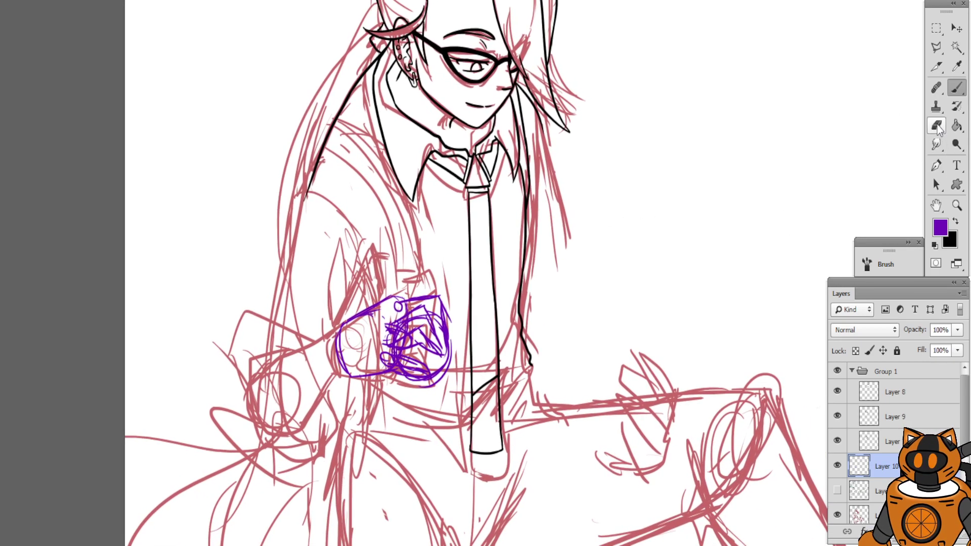
pyautogui.click(936, 125)
pyautogui.click(956, 221)
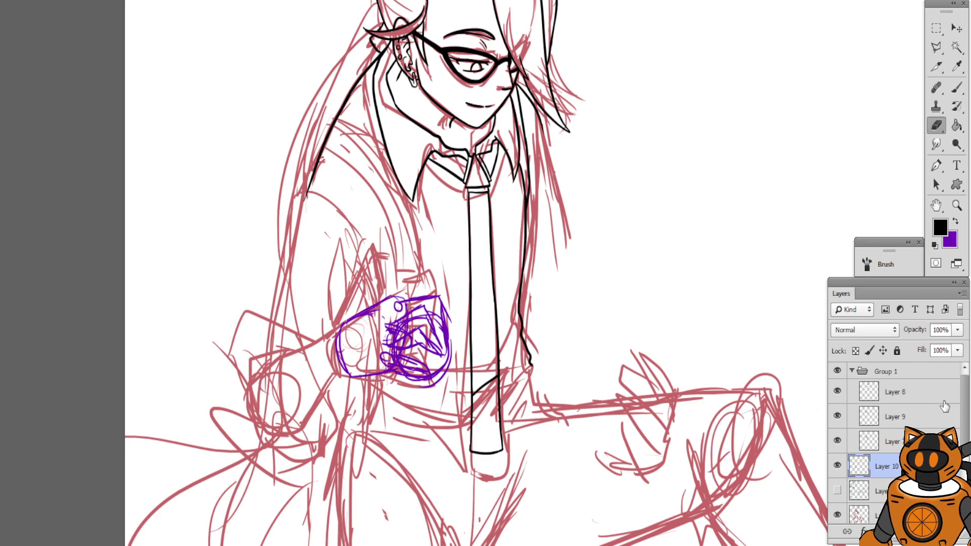
pyautogui.hotkey('alt', ']')
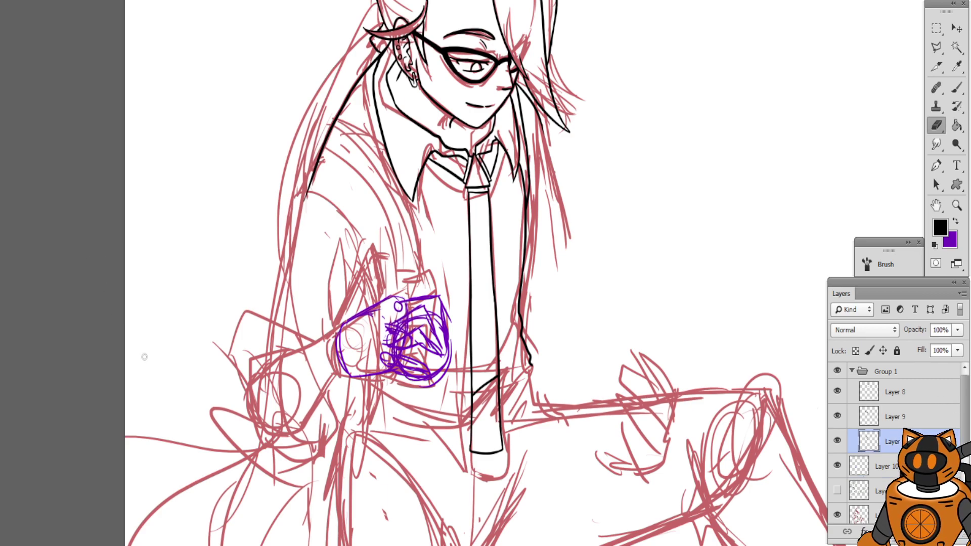
pyautogui.scroll(-3, 396, 216)
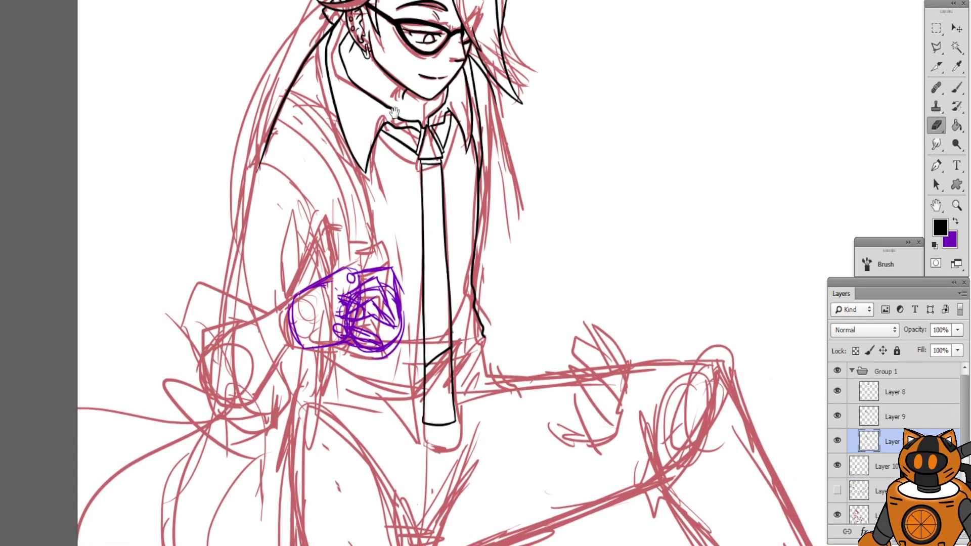
pyautogui.scroll(4, 486, 218)
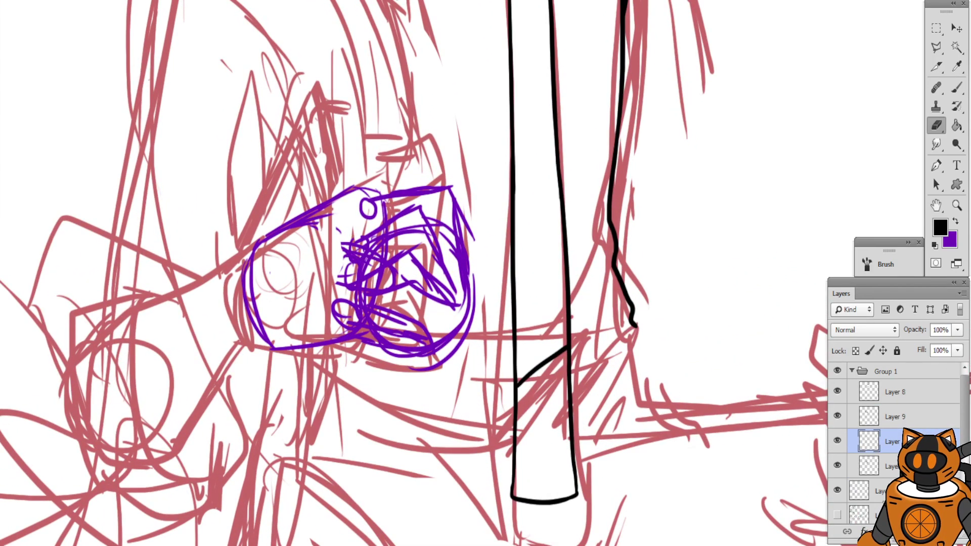
# Ink the slanted upper edge of the purple forearm shape with a straight black brush line
pyautogui.moveTo(331, 199); pyautogui.dragTo(407, 218)
pyautogui.hotkey('ctrl', '+')
pyautogui.hotkey('ctrl', '+')
pyautogui.moveTo(335, 190); pyautogui.dragTo(480, 187)
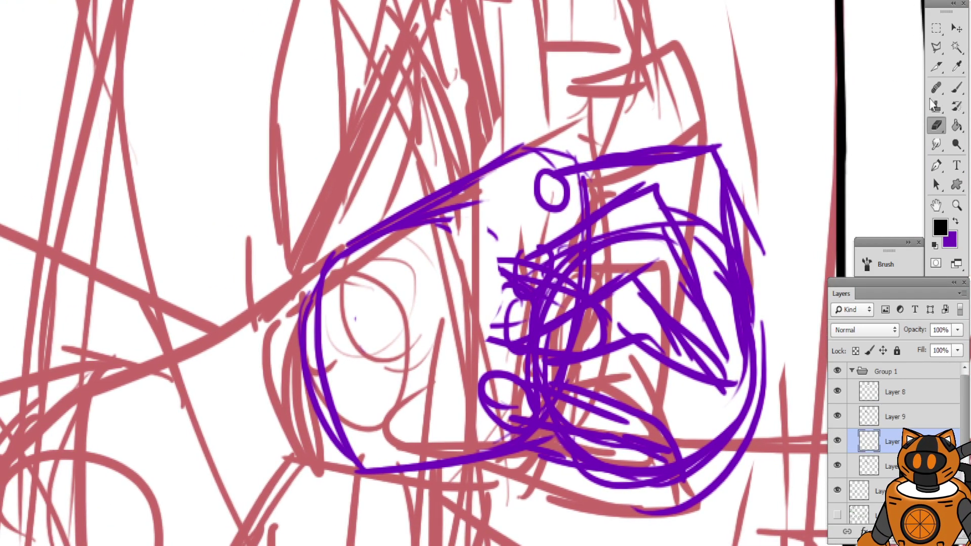
pyautogui.click(955, 89)
pyautogui.moveTo(519, 151); pyautogui.dragTo(302, 269)
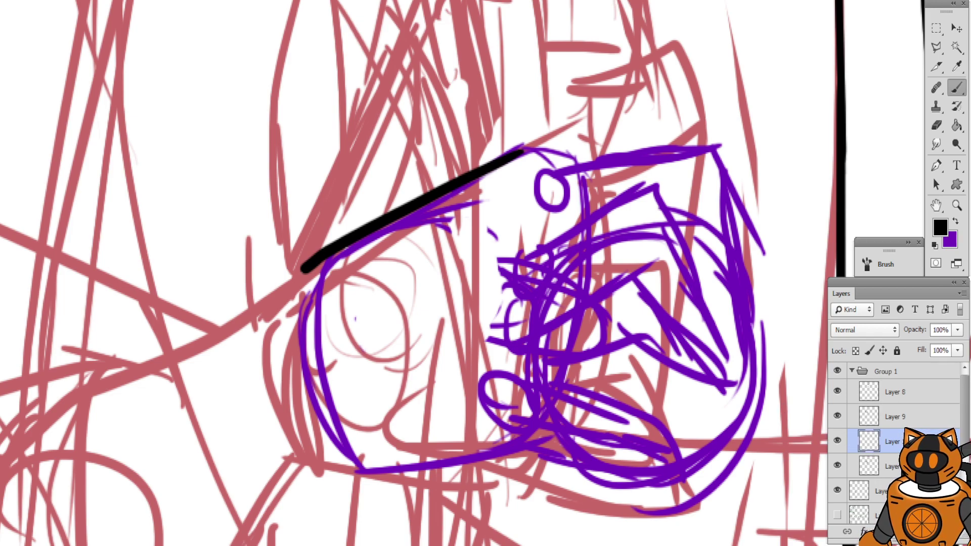
# Extend the black upper line with a short corner segment and ink the curved outer end of the sleeve
pyautogui.moveTo(264, 165); pyautogui.dragTo(317, 112)
pyautogui.moveTo(285, 221); pyautogui.dragTo(266, 140)
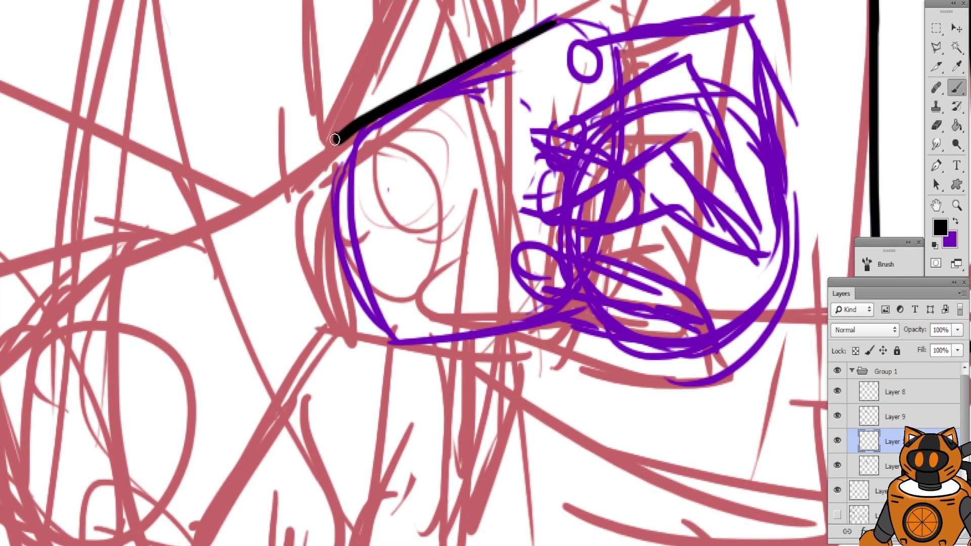
pyautogui.moveTo(292, 108); pyautogui.dragTo(303, 128)
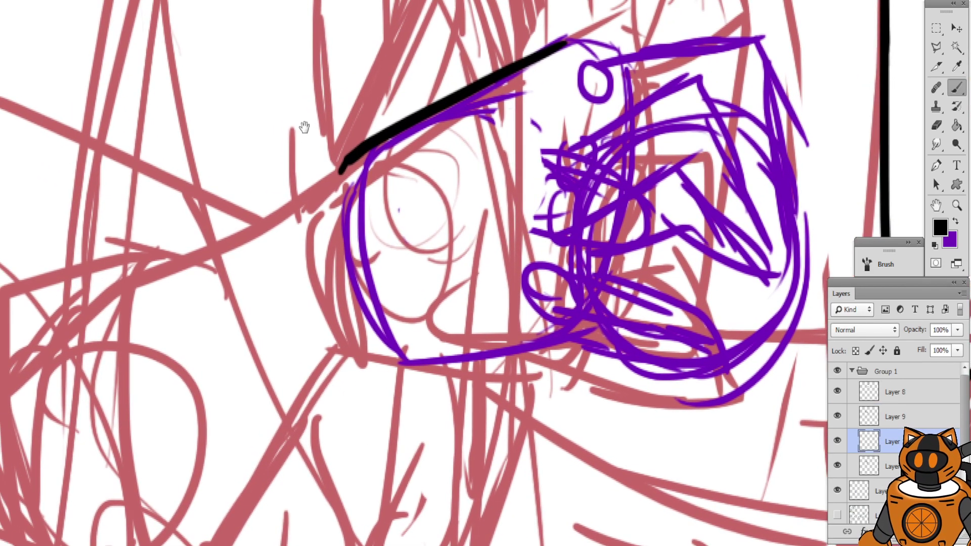
pyautogui.moveTo(339, 170)
pyautogui.mouseDown()
pyautogui.moveTo(297, 202)
pyautogui.moveTo(361, 384)
pyautogui.mouseUp()
# Ink the sleeve's curved lower edge in black up to the hand, redoing the stroke, and join it to the outer end's corner
pyautogui.moveTo(408, 336)
pyautogui.mouseDown()
pyautogui.moveTo(371, 301)
pyautogui.moveTo(483, 316)
pyautogui.mouseUp()
pyautogui.hotkey('ctrl', 'z')
pyautogui.moveTo(338, 313)
pyautogui.mouseDown()
pyautogui.moveTo(373, 325)
pyautogui.moveTo(548, 288)
pyautogui.moveTo(399, 327)
pyautogui.moveTo(571, 294)
pyautogui.mouseUp()
pyautogui.hotkey('ctrl', 'z')
pyautogui.hotkey('ctrl', 'z')
pyautogui.moveTo(336, 311); pyautogui.dragTo(508, 307)
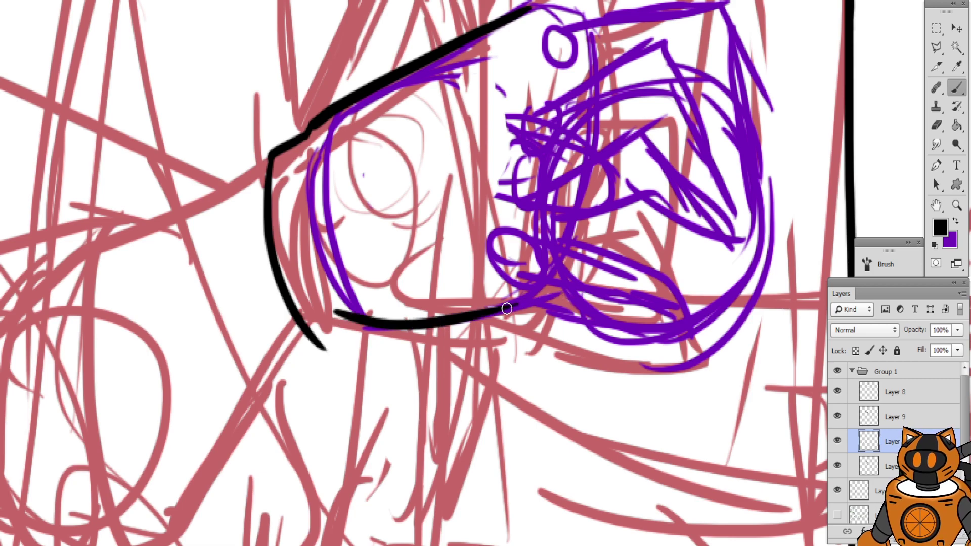
pyautogui.hotkey('ctrl', 'z')
pyautogui.moveTo(348, 316)
pyautogui.mouseDown()
pyautogui.moveTo(558, 289)
pyautogui.moveTo(319, 342)
pyautogui.mouseUp()
pyautogui.hotkey('ctrl', 'z')
pyautogui.click(936, 125)
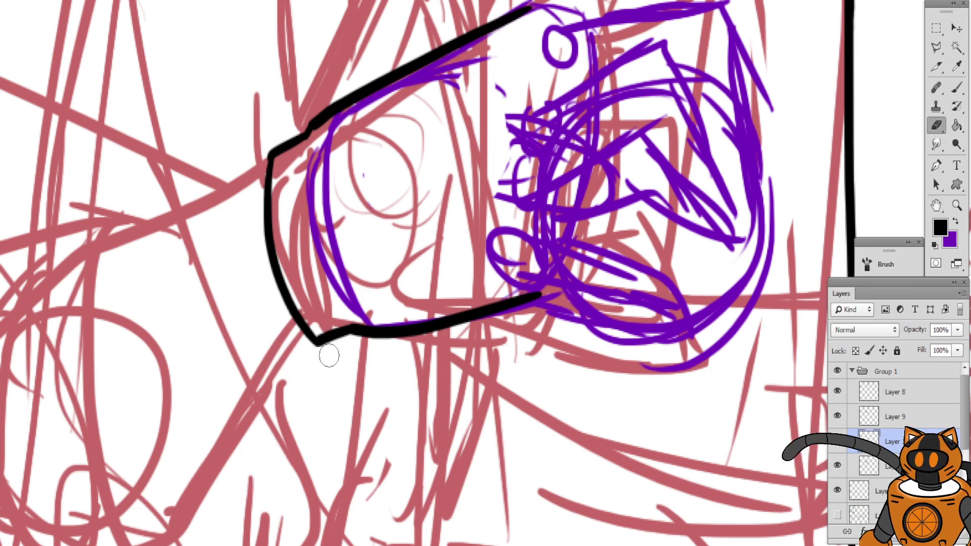
pyautogui.moveTo(416, 112)
pyautogui.mouseDown()
pyautogui.moveTo(301, 196)
pyautogui.moveTo(238, 256)
pyautogui.mouseUp()
pyautogui.press('b')
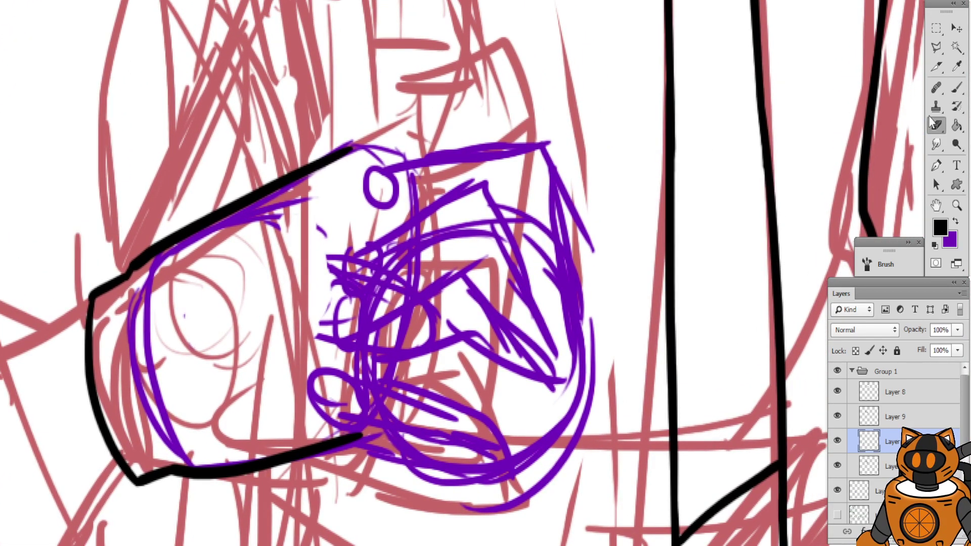
# Ink the outer arc of the purple circle in black on a new layer above the sleeve's layer, redoing the stroke
pyautogui.moveTo(417, 218); pyautogui.dragTo(434, 177)
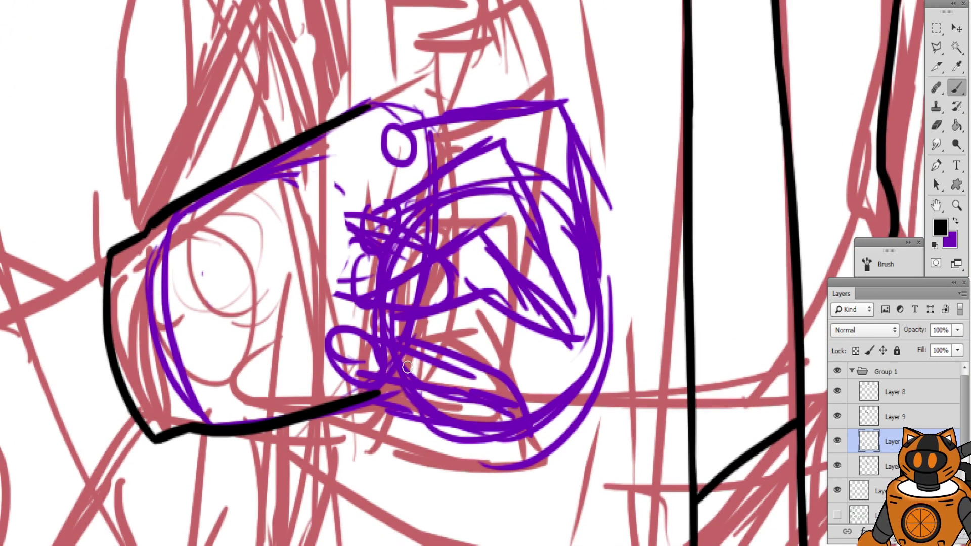
pyautogui.moveTo(354, 263); pyautogui.dragTo(305, 222)
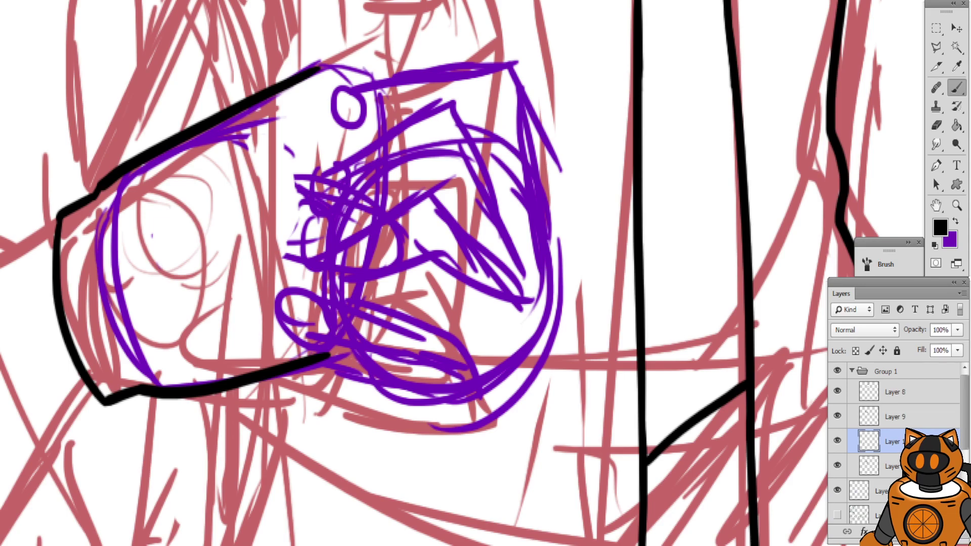
pyautogui.moveTo(497, 189)
pyautogui.mouseDown()
pyautogui.moveTo(495, 224)
pyautogui.moveTo(505, 230)
pyautogui.mouseUp()
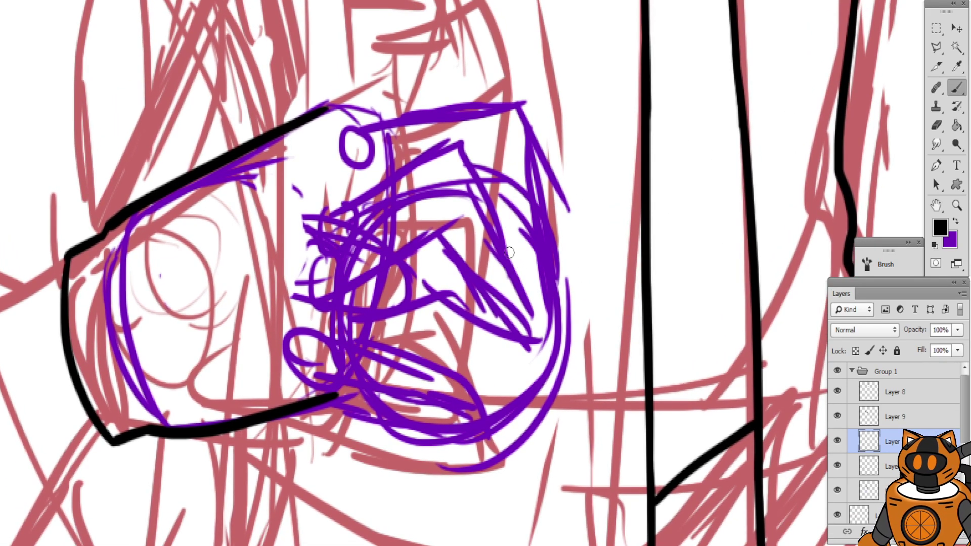
pyautogui.moveTo(477, 165); pyautogui.dragTo(561, 355)
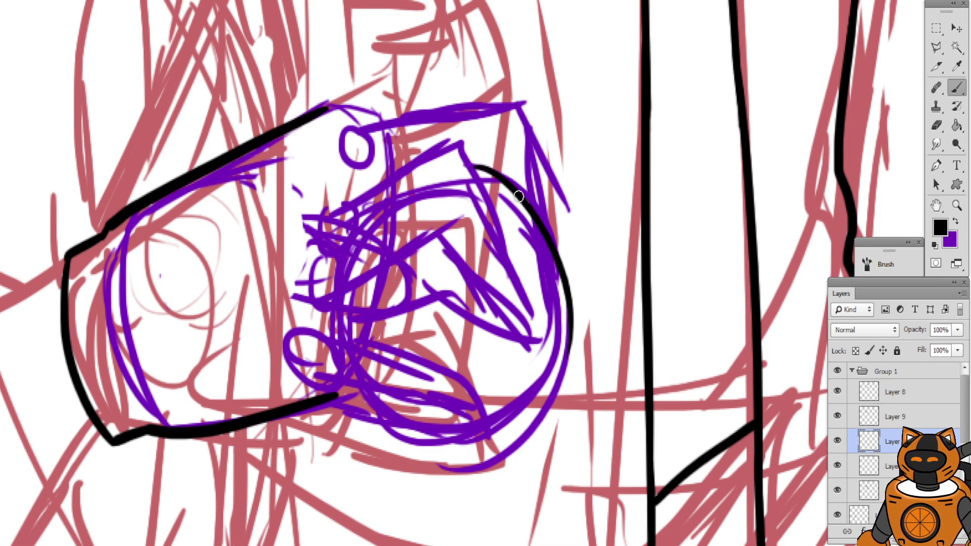
pyautogui.hotkey('ctrl', 'z')
pyautogui.moveTo(479, 167)
pyautogui.mouseDown()
pyautogui.moveTo(563, 296)
pyautogui.moveTo(544, 385)
pyautogui.mouseUp()
pyautogui.hotkey('ctrl', 'z')
pyautogui.moveTo(470, 181)
pyautogui.mouseDown()
pyautogui.moveTo(555, 365)
pyautogui.moveTo(493, 424)
pyautogui.mouseUp()
pyautogui.hotkey('ctrl', 'z')
# Ink the lower curve of the circle in black, from its outer side round to the end of the sleeve's lower line
pyautogui.moveTo(554, 353); pyautogui.dragTo(486, 415)
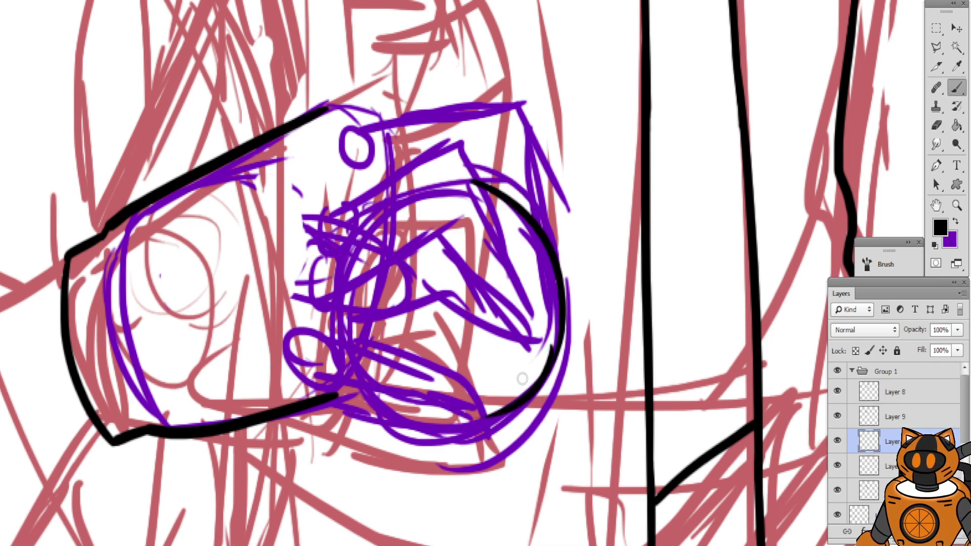
pyautogui.hotkey('ctrl', 'z')
pyautogui.moveTo(559, 354)
pyautogui.mouseDown()
pyautogui.moveTo(483, 426)
pyautogui.moveTo(453, 419)
pyautogui.mouseUp()
pyautogui.moveTo(341, 346)
pyautogui.mouseDown()
pyautogui.moveTo(344, 360)
pyautogui.moveTo(472, 416)
pyautogui.mouseUp()
pyautogui.hotkey('ctrl', 'z')
pyautogui.moveTo(346, 381)
pyautogui.mouseDown()
pyautogui.moveTo(427, 432)
pyautogui.moveTo(476, 422)
pyautogui.moveTo(418, 426)
pyautogui.moveTo(483, 416)
pyautogui.mouseUp()
pyautogui.hotkey('ctrl', 'z')
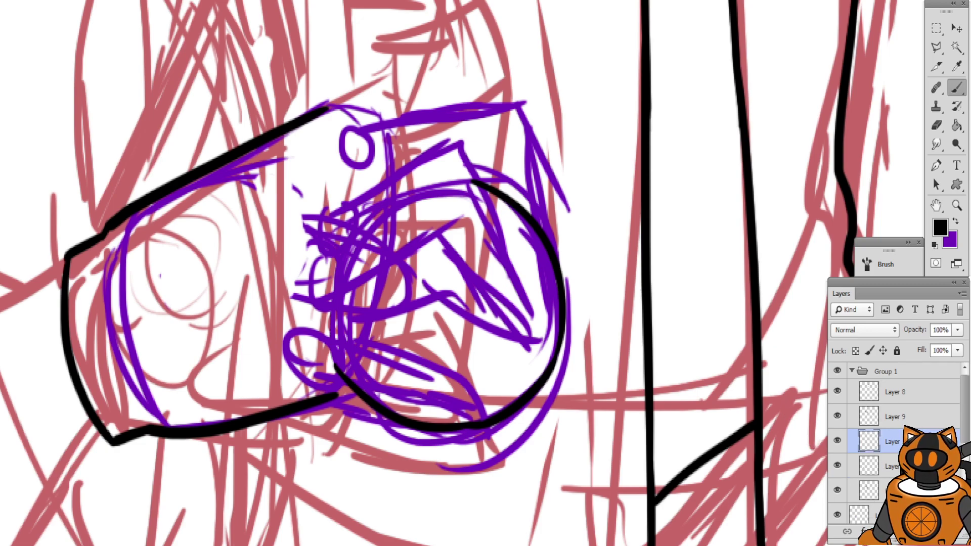
# Switch to the sleeve's layer, extend its lower line over the circle and ink a short horizontal finger line above it
pyautogui.moveTo(296, 107); pyautogui.dragTo(335, 174)
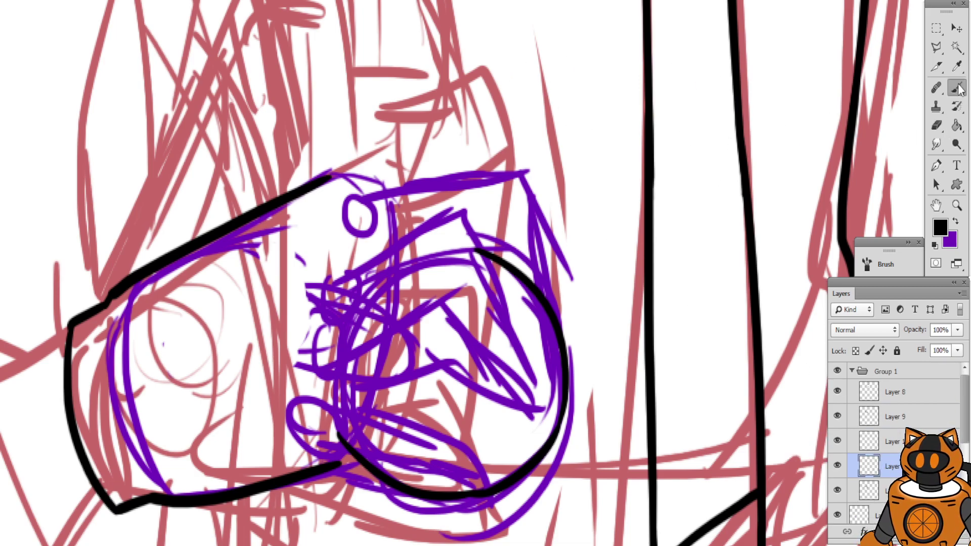
pyautogui.moveTo(335, 237); pyautogui.dragTo(372, 209)
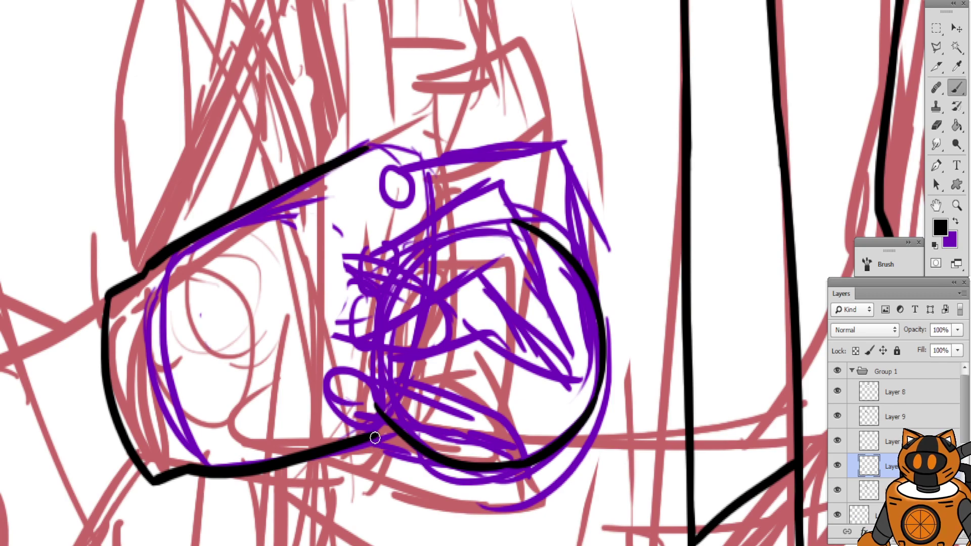
pyautogui.moveTo(374, 438); pyautogui.dragTo(428, 426)
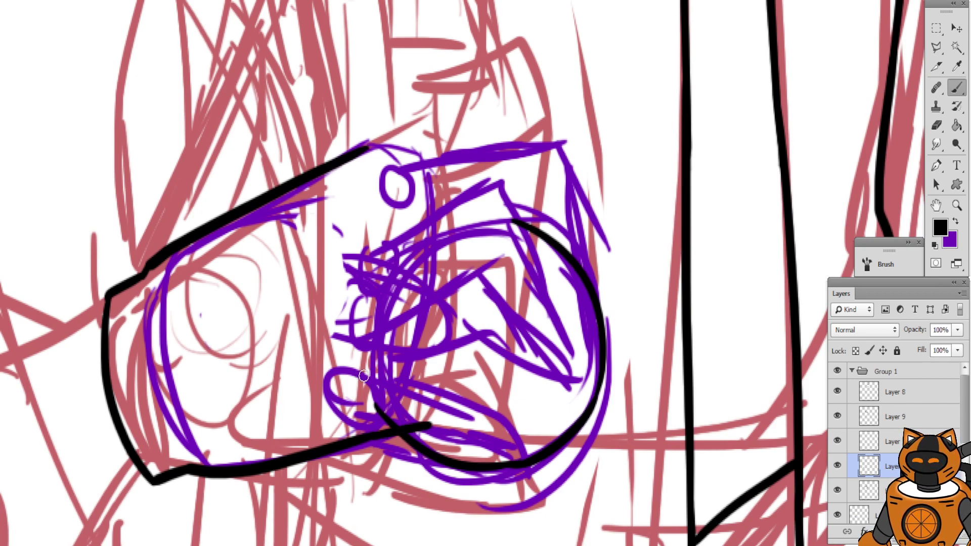
pyautogui.moveTo(364, 376); pyautogui.dragTo(435, 374)
pyautogui.hotkey('ctrl', 'z')
pyautogui.moveTo(362, 375); pyautogui.dragTo(424, 374)
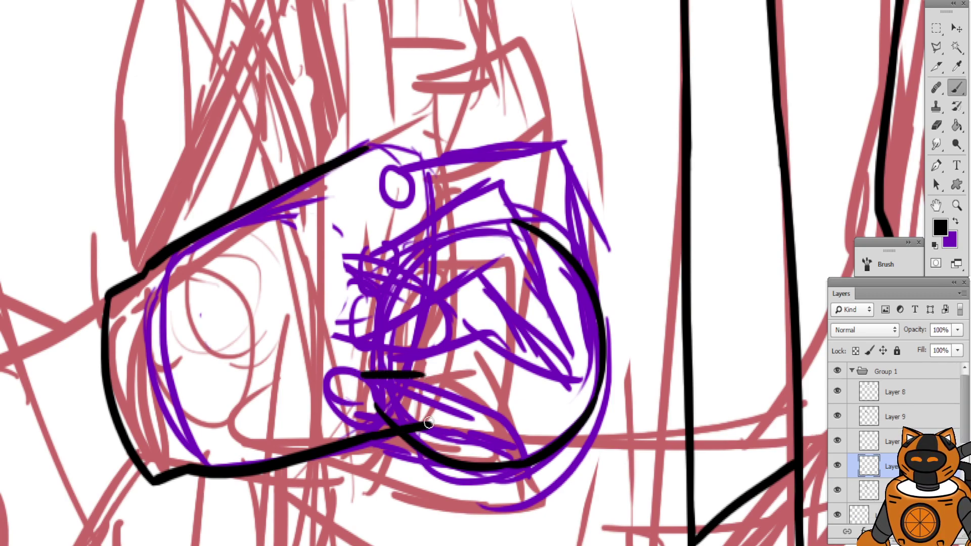
# Ink the lowest finger's slanted lower and upper edges in black and join them with a rounded fingertip
pyautogui.moveTo(429, 423); pyautogui.dragTo(494, 438)
pyautogui.hotkey('ctrl', 'z')
pyautogui.moveTo(425, 425); pyautogui.dragTo(518, 448)
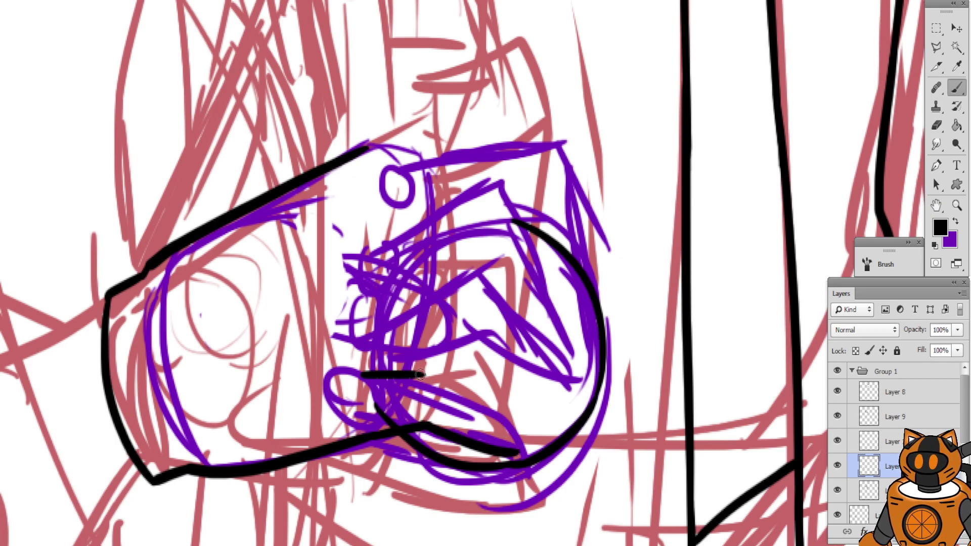
pyautogui.moveTo(423, 374); pyautogui.dragTo(515, 434)
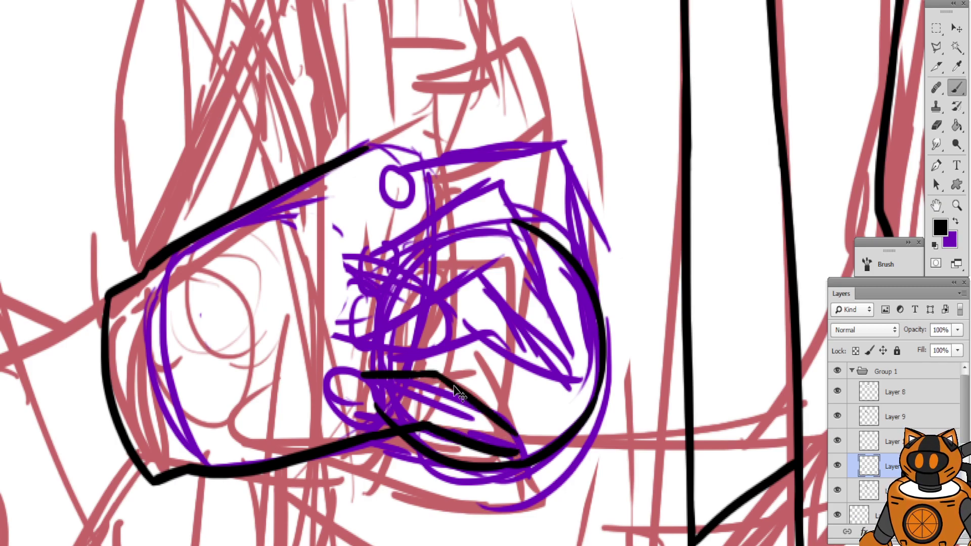
pyautogui.hotkey('ctrl', 'z')
pyautogui.moveTo(430, 374); pyautogui.dragTo(518, 431)
pyautogui.hotkey('ctrl', 'z')
pyautogui.moveTo(436, 374)
pyautogui.mouseDown()
pyautogui.moveTo(521, 426)
pyautogui.moveTo(531, 439)
pyautogui.moveTo(512, 448)
pyautogui.mouseUp()
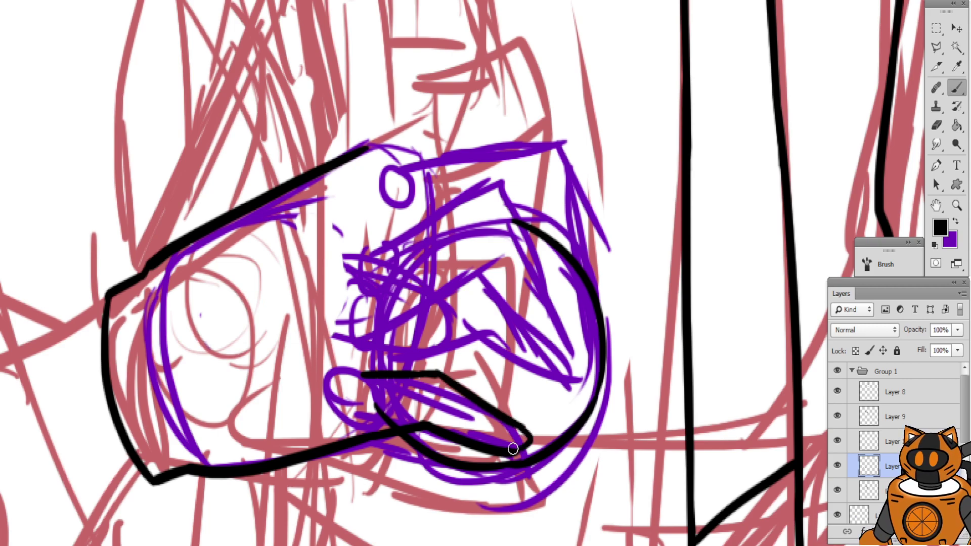
# Ink the next finger's lower edge in black, curving up to the bent knuckle and slanting down towards the fingertip
pyautogui.moveTo(372, 300); pyautogui.dragTo(375, 311)
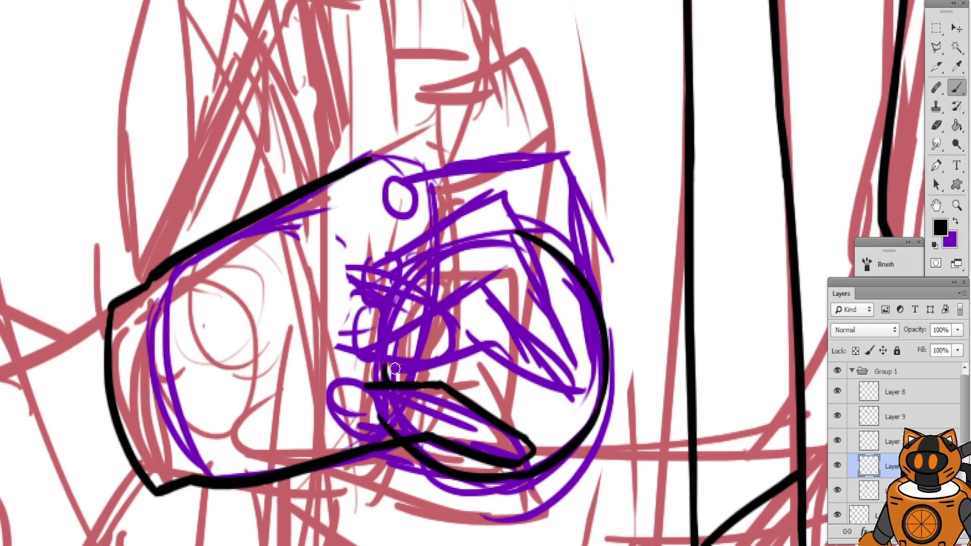
pyautogui.moveTo(387, 364); pyautogui.dragTo(457, 330)
pyautogui.hotkey('ctrl', 'z')
pyautogui.moveTo(387, 366)
pyautogui.mouseDown()
pyautogui.moveTo(457, 330)
pyautogui.moveTo(523, 333)
pyautogui.moveTo(589, 373)
pyautogui.mouseUp()
pyautogui.hotkey('ctrl', 'z')
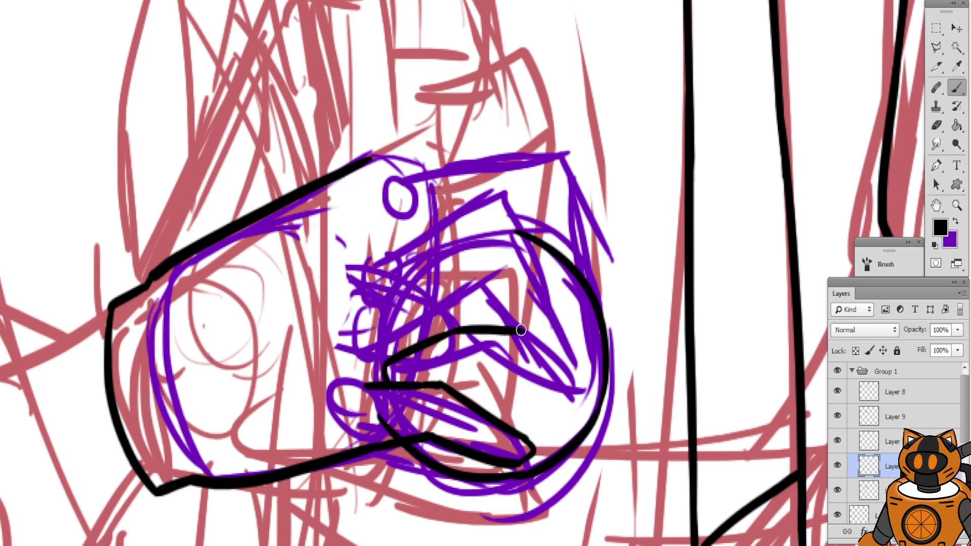
pyautogui.moveTo(524, 332); pyautogui.dragTo(570, 369)
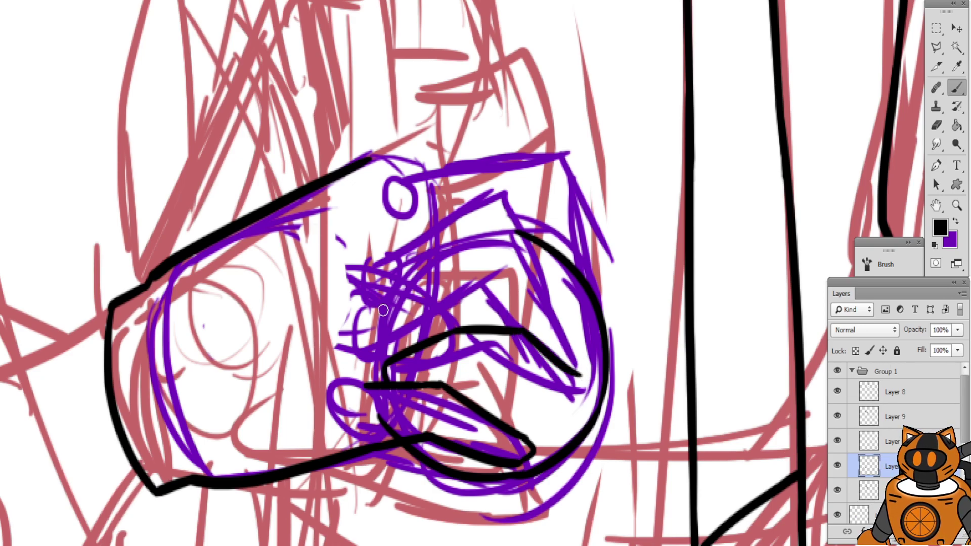
# Ink that finger's upper edge over the knuckle and down to a closed, rounded fingertip, redoing the strokes
pyautogui.moveTo(356, 323); pyautogui.dragTo(450, 276)
pyautogui.hotkey('ctrl', 'z')
pyautogui.moveTo(370, 305); pyautogui.dragTo(475, 273)
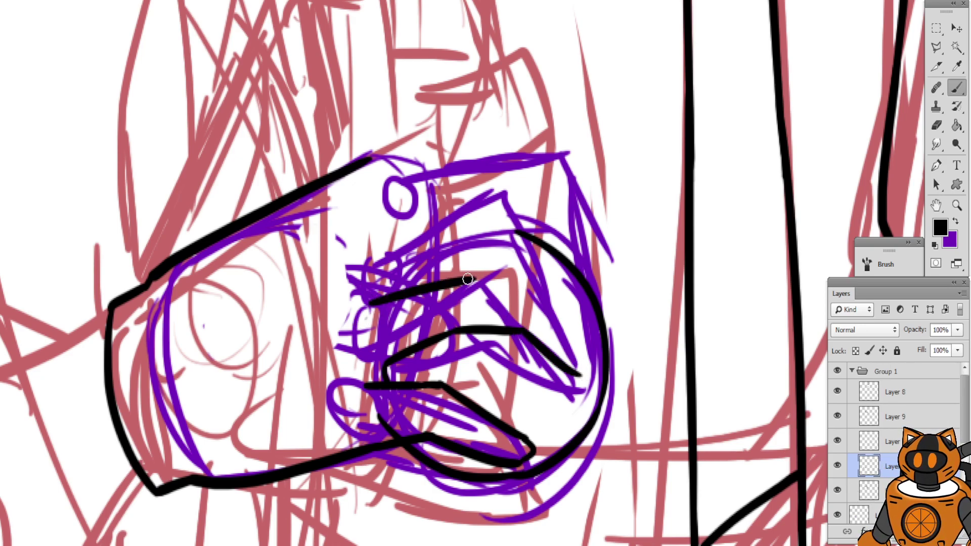
pyautogui.hotkey('ctrl', 'z')
pyautogui.moveTo(349, 297)
pyautogui.mouseDown()
pyautogui.moveTo(441, 274)
pyautogui.moveTo(453, 280)
pyautogui.moveTo(438, 282)
pyautogui.moveTo(498, 272)
pyautogui.mouseUp()
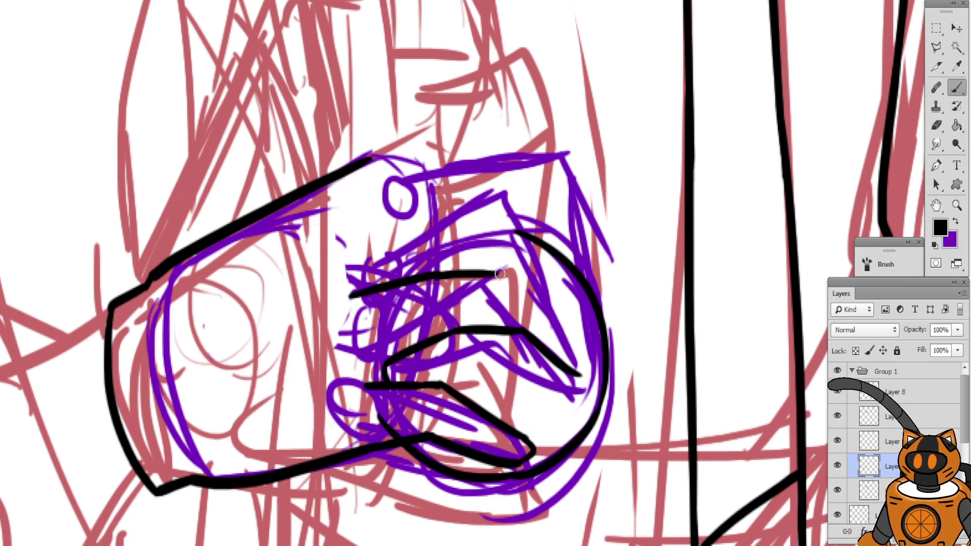
pyautogui.hotkey('ctrl', 'z')
pyautogui.moveTo(439, 275)
pyautogui.mouseDown()
pyautogui.moveTo(530, 274)
pyautogui.moveTo(572, 351)
pyautogui.mouseUp()
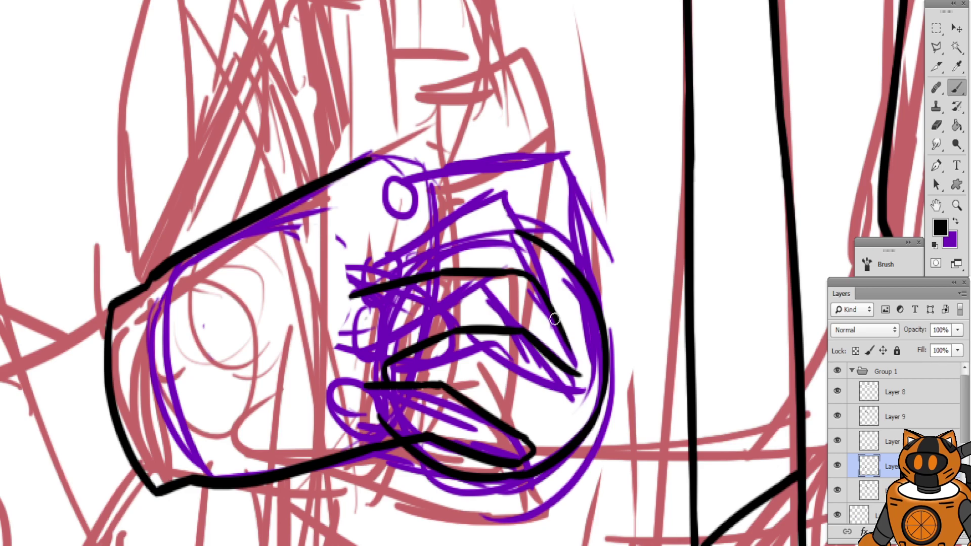
pyautogui.hotkey('ctrl', 'z')
pyautogui.moveTo(529, 277); pyautogui.dragTo(600, 355)
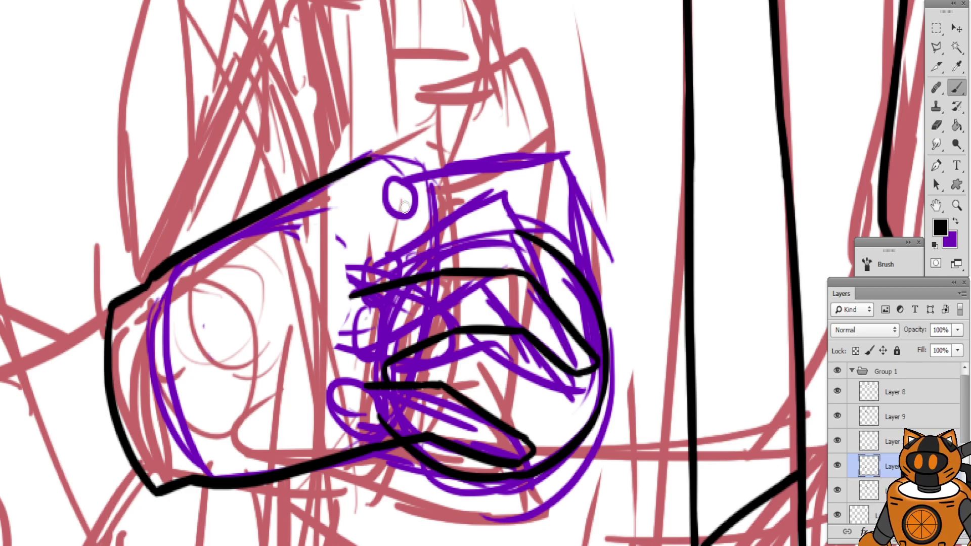
# Try to ink the uppermost finger's top edge as a line rising to a pointed knuckle and slanting down beyond it
pyautogui.moveTo(407, 211); pyautogui.dragTo(422, 244)
pyautogui.moveTo(330, 267)
pyautogui.mouseDown()
pyautogui.moveTo(385, 249)
pyautogui.moveTo(524, 247)
pyautogui.mouseUp()
pyautogui.hotkey('ctrl', 'z')
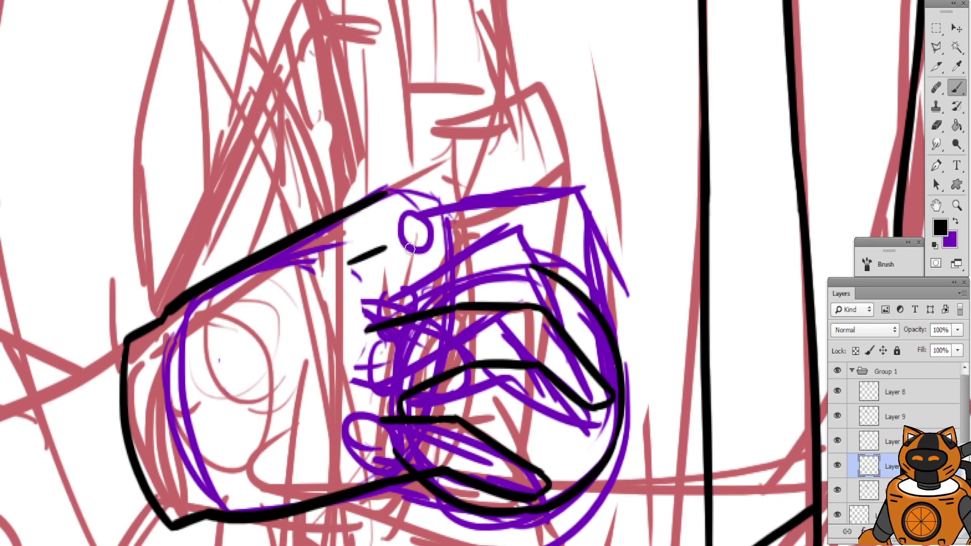
pyautogui.hotkey('ctrl', 'z')
pyautogui.moveTo(367, 255); pyautogui.dragTo(488, 208)
pyautogui.hotkey('ctrl', 'z')
pyautogui.hotkey('ctrl', 'z')
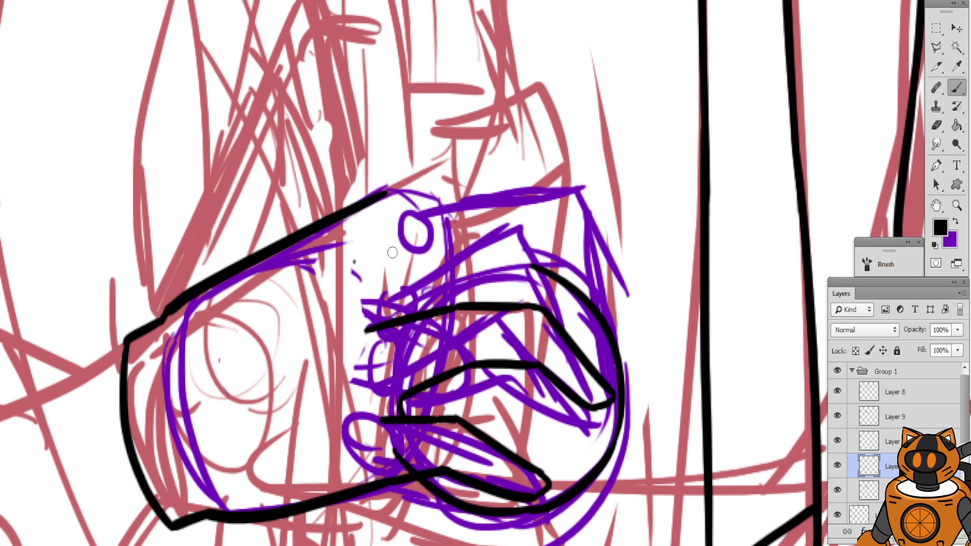
pyautogui.moveTo(364, 259)
pyautogui.mouseDown()
pyautogui.moveTo(532, 219)
pyautogui.moveTo(612, 278)
pyautogui.mouseUp()
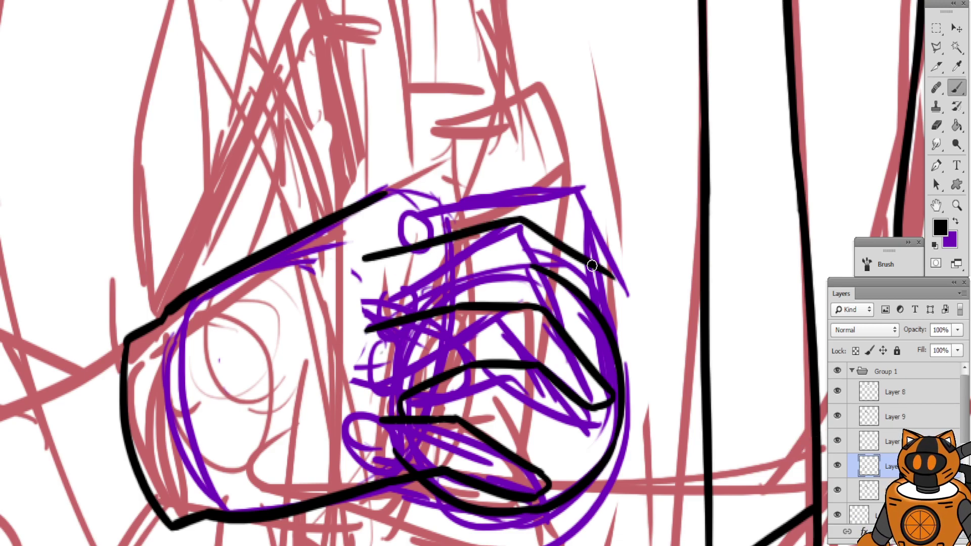
# Try several black strokes for the uppermost finger's outer segment and fingertip along the circle's edge
pyautogui.hotkey('ctrl', 'z')
pyautogui.moveTo(521, 226)
pyautogui.mouseDown()
pyautogui.moveTo(595, 280)
pyautogui.moveTo(618, 369)
pyautogui.mouseUp()
pyautogui.hotkey('ctrl', 'z')
pyautogui.moveTo(599, 279); pyautogui.dragTo(631, 391)
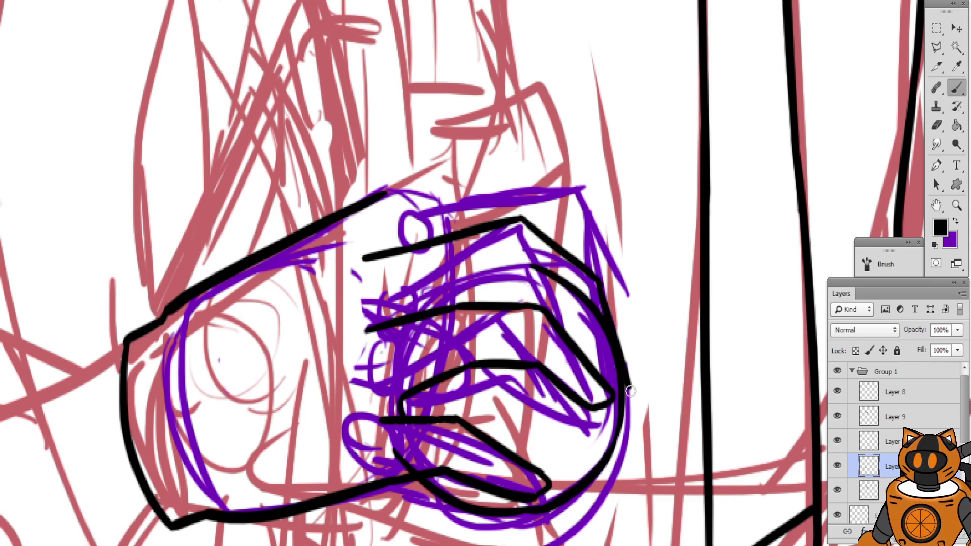
pyautogui.hotkey('ctrl', 'z')
pyautogui.moveTo(596, 275); pyautogui.dragTo(648, 376)
pyautogui.hotkey('ctrl', 'z')
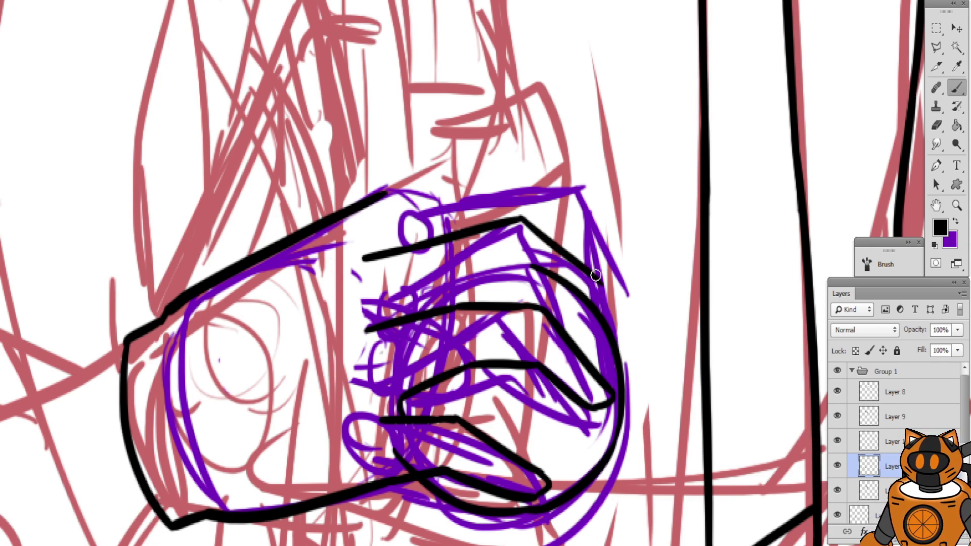
pyautogui.moveTo(595, 275); pyautogui.dragTo(640, 387)
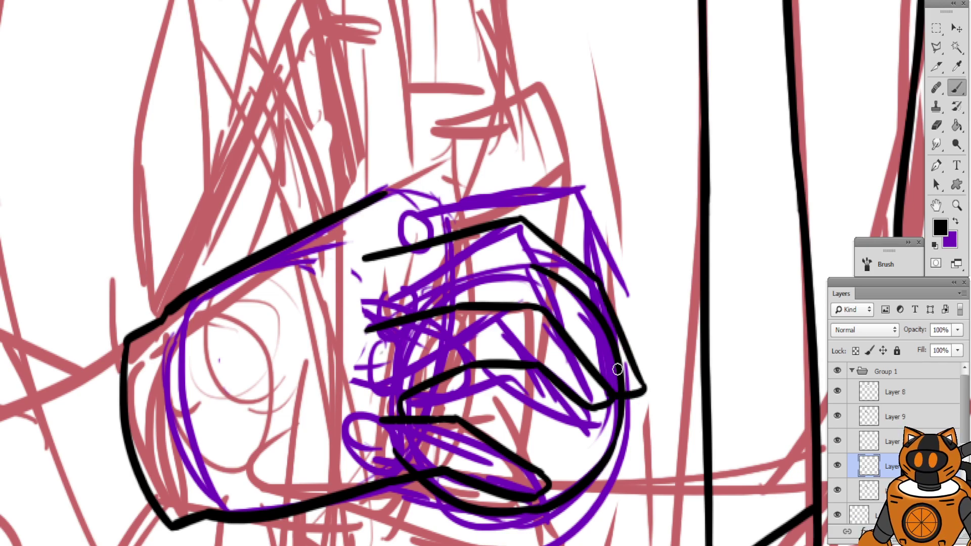
pyautogui.hotkey('ctrl', 'z')
pyautogui.moveTo(598, 289); pyautogui.dragTo(632, 389)
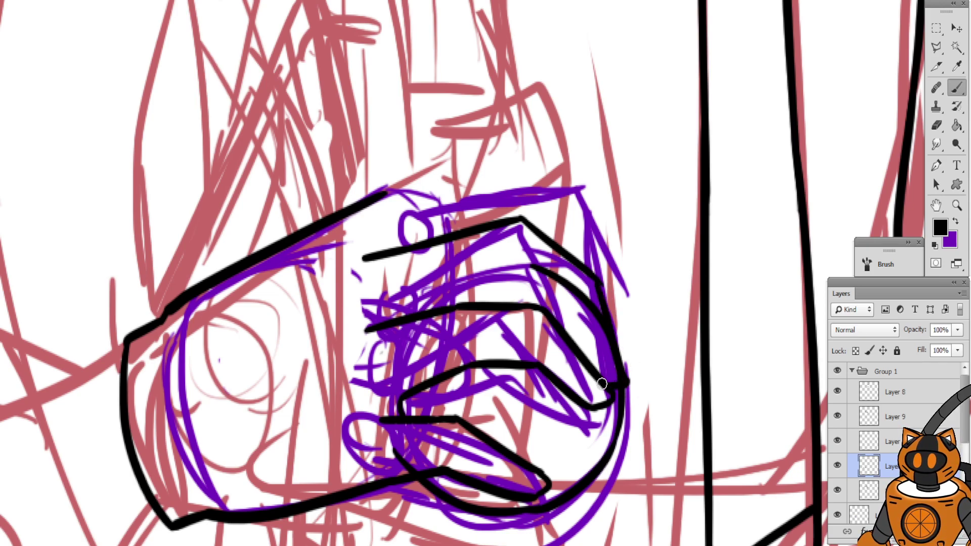
# Undo all the black strokes of the uppermost finger
pyautogui.moveTo(477, 230); pyautogui.dragTo(485, 247)
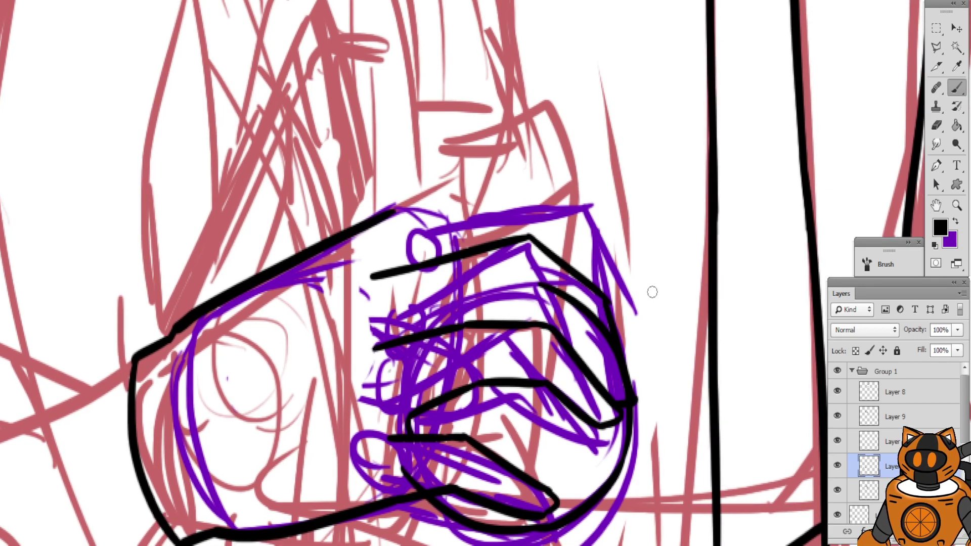
pyautogui.hotkey('ctrl', 'alt', 'z')
pyautogui.hotkey('ctrl', 'alt', 'z')
pyautogui.hotkey('ctrl', 'alt', 'z')
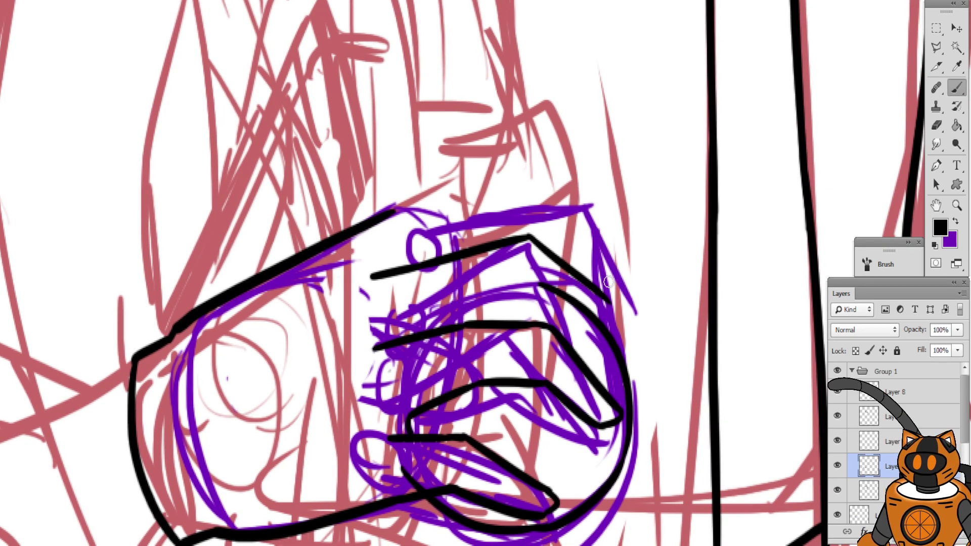
pyautogui.hotkey('ctrl', 'alt', 'z')
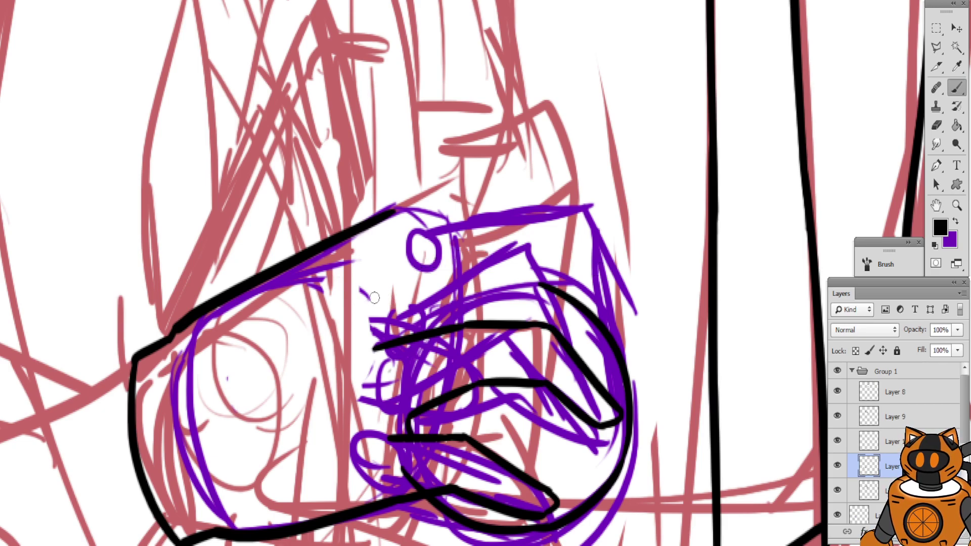
# Ink the uppermost finger's top edge again as a flatter, almost horizontal black line ending at the knuckle
pyautogui.moveTo(373, 298); pyautogui.dragTo(500, 270)
pyautogui.hotkey('ctrl', 'alt', 'z')
pyautogui.click(365, 294)
pyautogui.moveTo(369, 296); pyautogui.dragTo(500, 256)
pyautogui.hotkey('ctrl', 'alt', 'z')
pyautogui.hotkey('ctrl', 'alt', 'z')
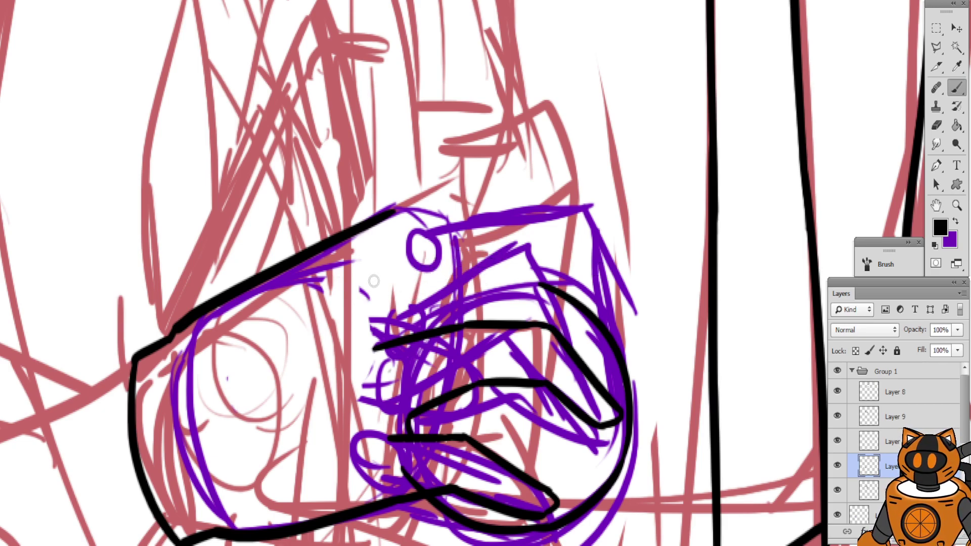
pyautogui.moveTo(370, 279); pyautogui.dragTo(535, 257)
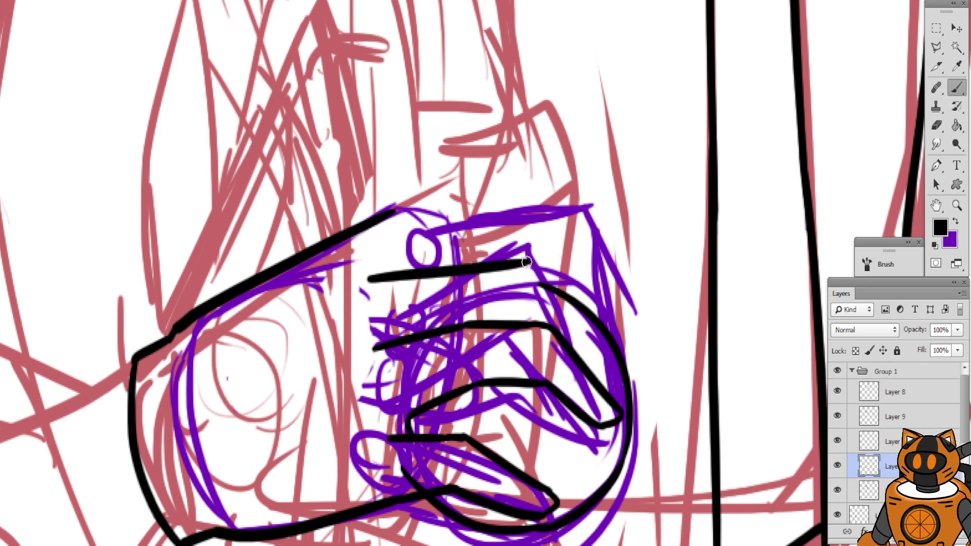
# Ink the uppermost finger's outer segment in black from the knuckle down past the circle's edge, ending in a rounded fingertip
pyautogui.moveTo(528, 260); pyautogui.dragTo(605, 306)
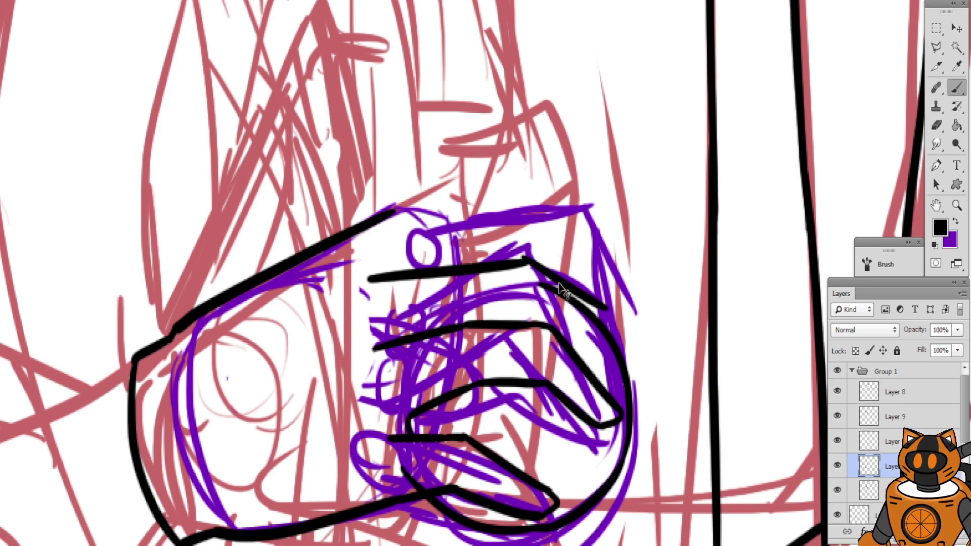
pyautogui.hotkey('ctrl', 'alt', 'z')
pyautogui.moveTo(520, 262)
pyautogui.mouseDown()
pyautogui.moveTo(542, 267)
pyautogui.moveTo(640, 362)
pyautogui.mouseUp()
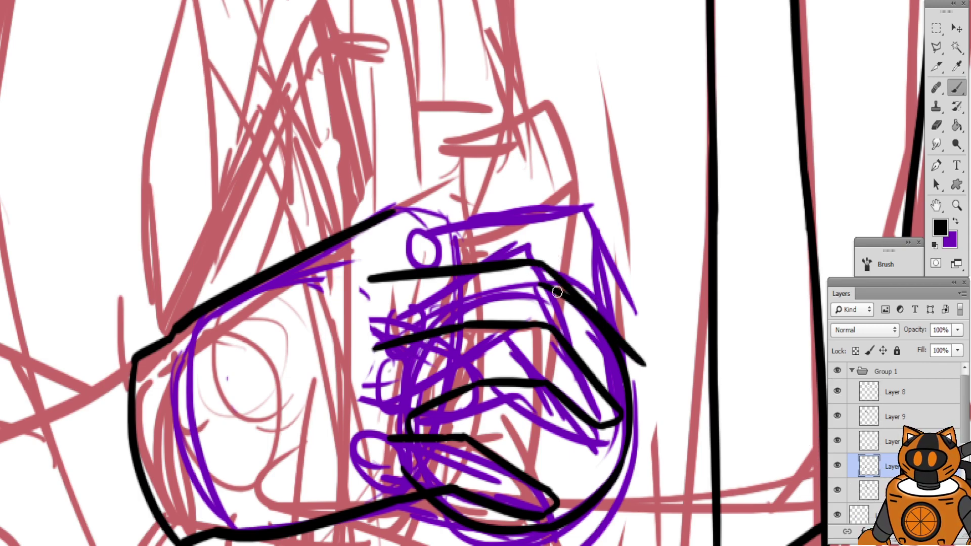
pyautogui.hotkey('ctrl', 'alt', 'z')
pyautogui.moveTo(537, 261); pyautogui.dragTo(598, 300)
pyautogui.hotkey('ctrl', 'alt', 'z')
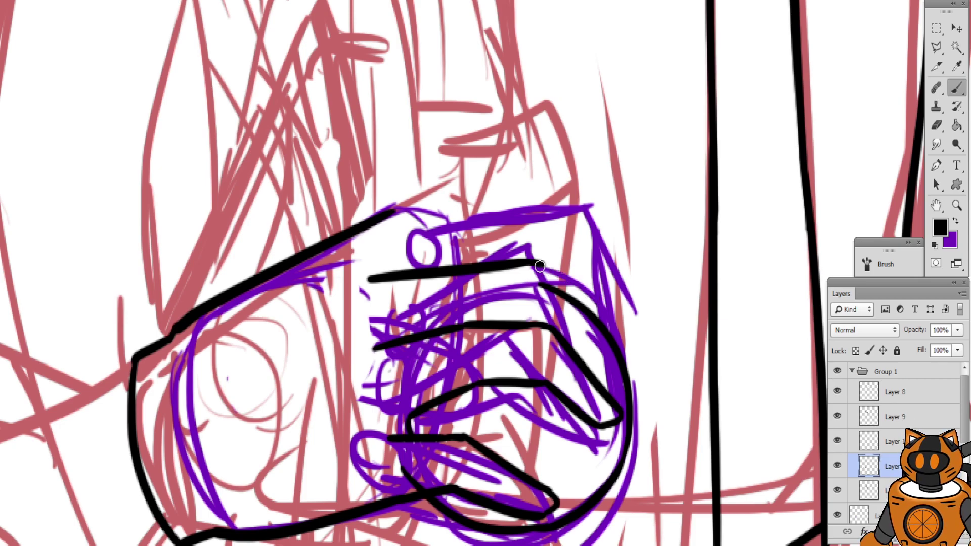
pyautogui.moveTo(536, 262)
pyautogui.mouseDown()
pyautogui.moveTo(625, 324)
pyautogui.moveTo(644, 409)
pyautogui.moveTo(628, 425)
pyautogui.mouseUp()
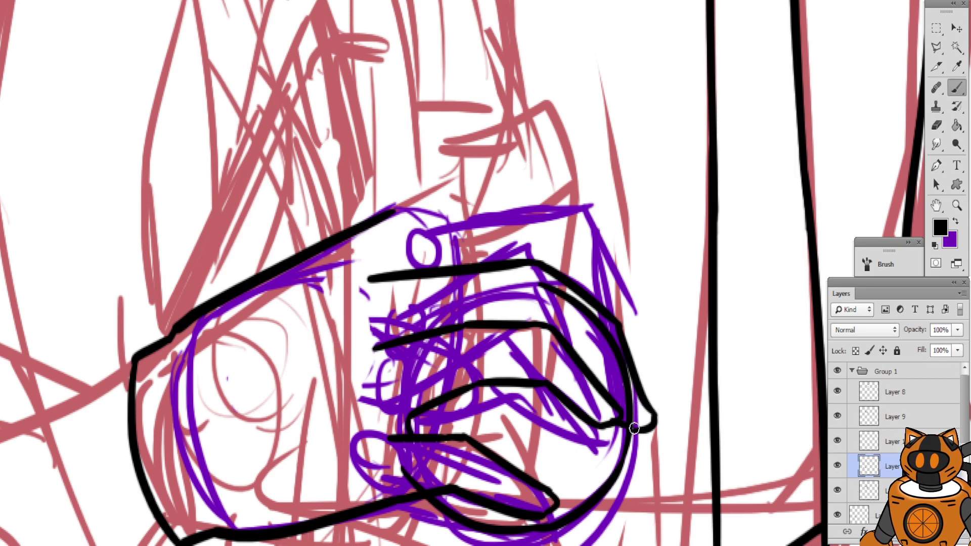
# Erase the far end of the black line along the wrist's upper edge
pyautogui.moveTo(493, 265); pyautogui.dragTo(512, 301)
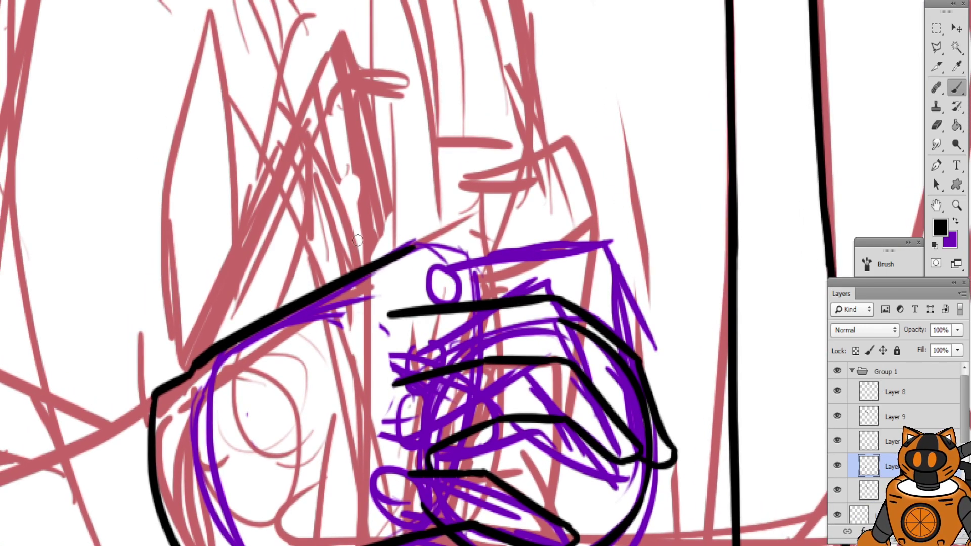
pyautogui.moveTo(357, 226); pyautogui.dragTo(394, 181)
pyautogui.click(936, 124)
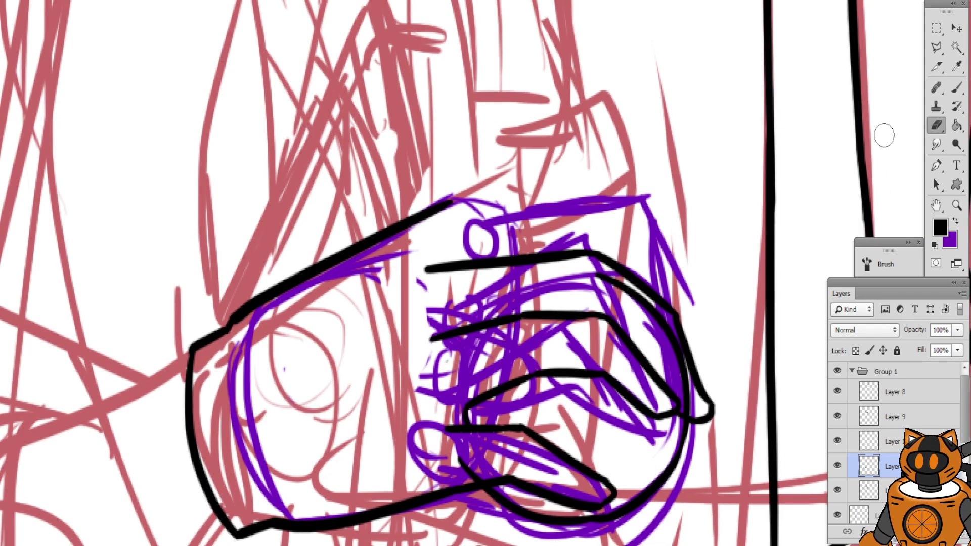
pyautogui.moveTo(450, 201); pyautogui.dragTo(400, 231)
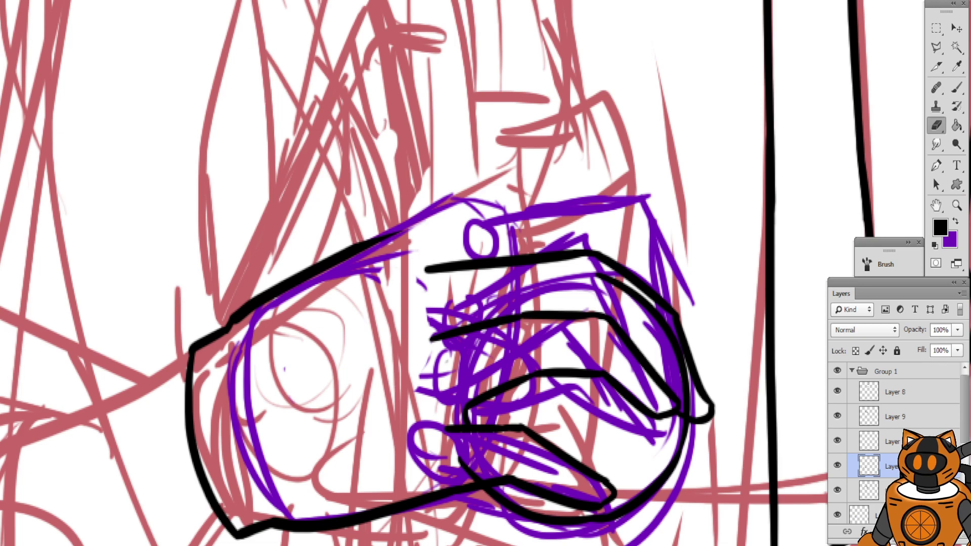
# Fade the purple sketch layer to 38% opacity and make the hand's ink layer active again
pyautogui.click(880, 514)
pyautogui.click(957, 330)
pyautogui.click(922, 347)
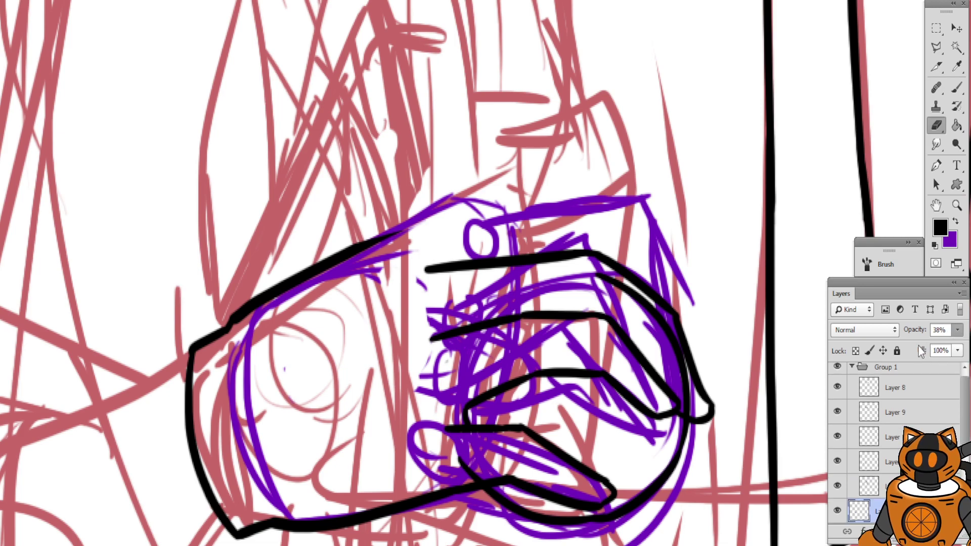
pyautogui.click(917, 391)
pyautogui.click(895, 462)
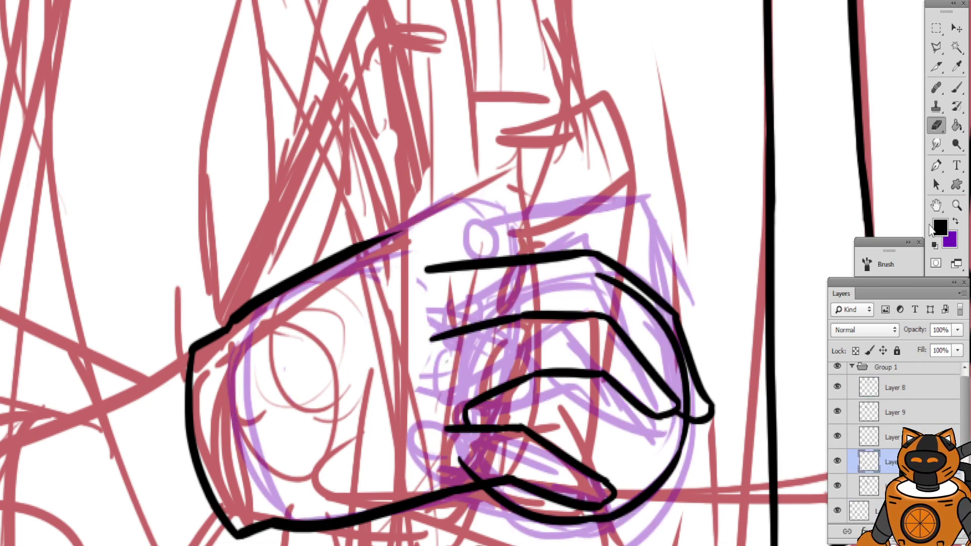
# Try several black strokes extending the wrist's upper line over the back of the hand
pyautogui.click(958, 88)
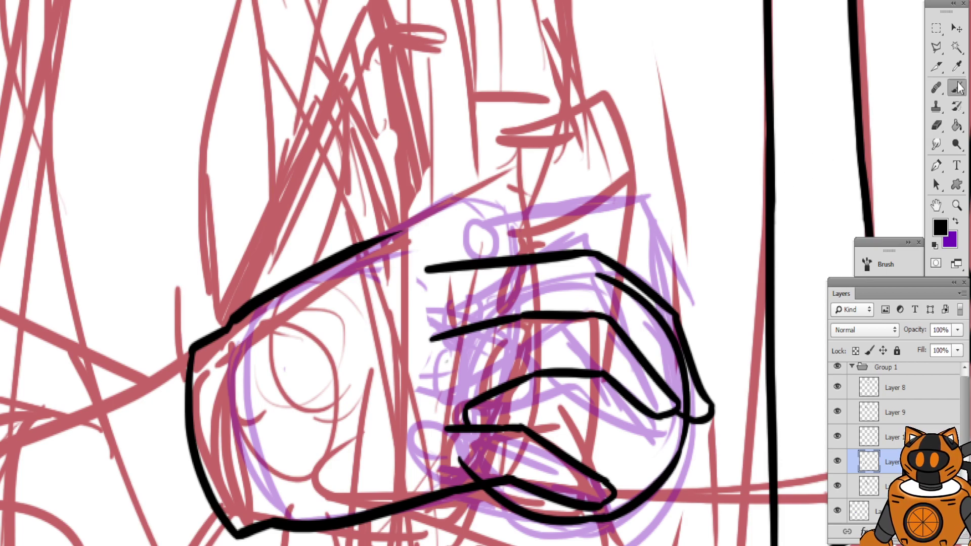
pyautogui.moveTo(375, 237); pyautogui.dragTo(576, 206)
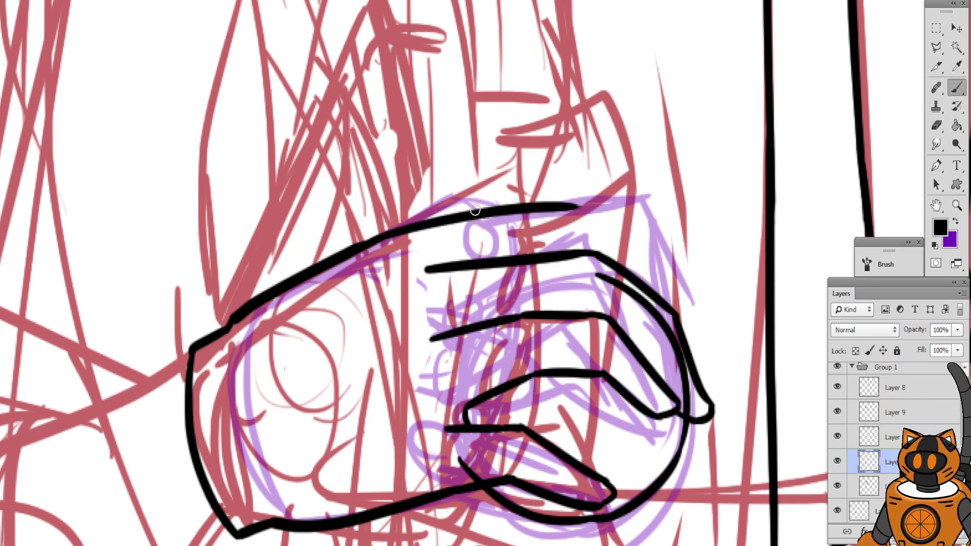
pyautogui.hotkey('ctrl', 'z')
pyautogui.moveTo(371, 240); pyautogui.dragTo(546, 177)
pyautogui.hotkey('ctrl', 'z')
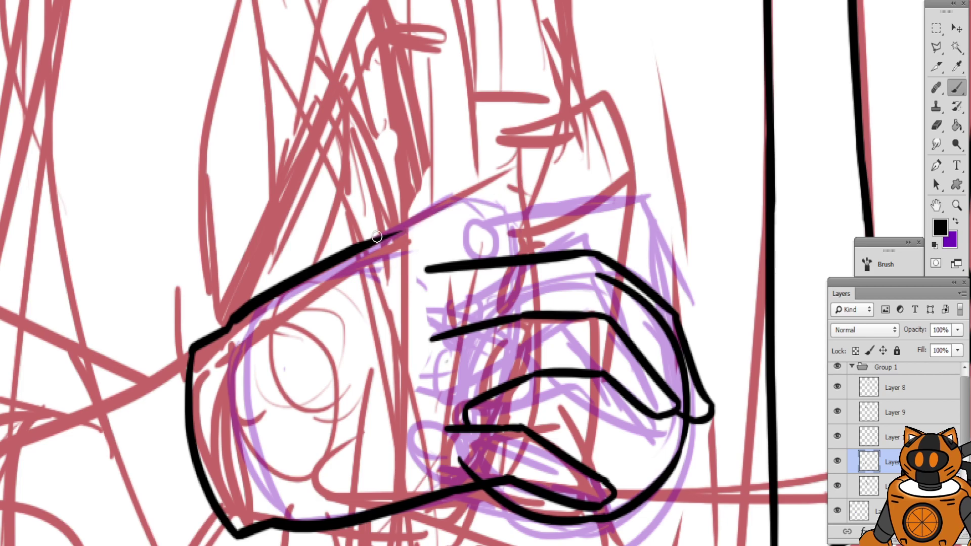
pyautogui.moveTo(372, 241); pyautogui.dragTo(490, 205)
pyautogui.hotkey('ctrl', 'z')
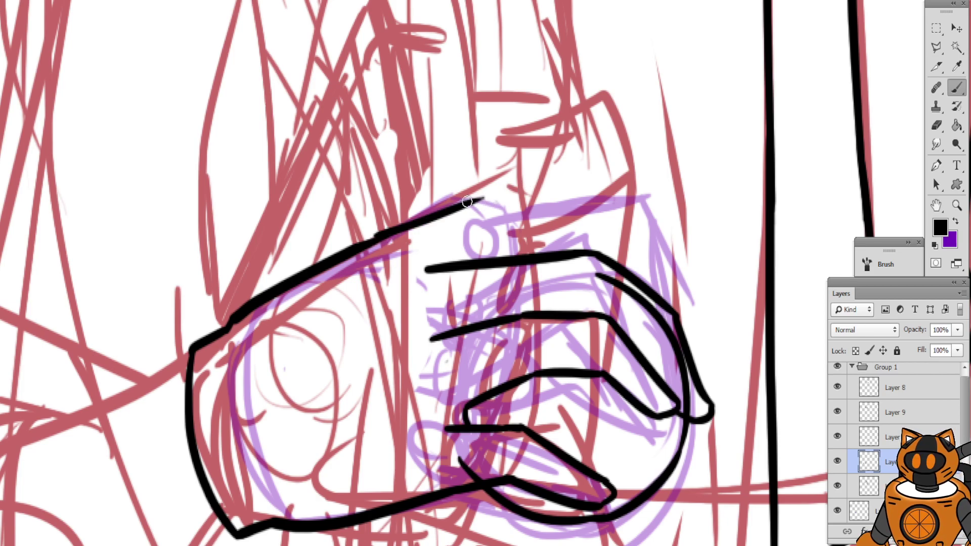
pyautogui.hotkey('ctrl', 'z')
pyautogui.moveTo(387, 232)
pyautogui.mouseDown()
pyautogui.moveTo(491, 197)
pyautogui.moveTo(605, 120)
pyautogui.mouseUp()
pyautogui.hotkey('ctrl', 'z')
pyautogui.hotkey('ctrl', 'z')
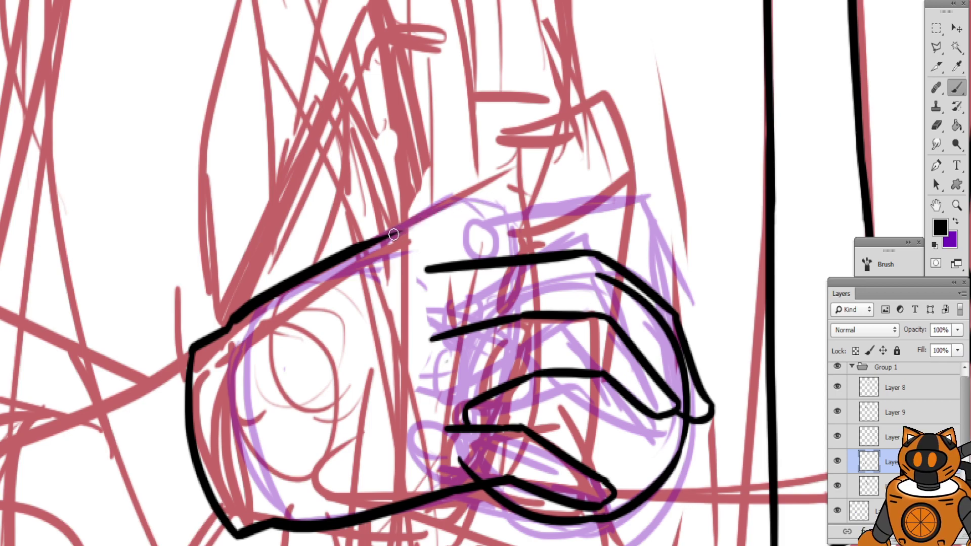
# Ink the wrist's upper line onward along the purple sketch, finishing in a small rounded bump on the hand
pyautogui.moveTo(375, 240); pyautogui.dragTo(460, 192)
pyautogui.hotkey('ctrl', 'z')
pyautogui.moveTo(351, 246); pyautogui.dragTo(443, 200)
pyautogui.hotkey('ctrl', 'z')
pyautogui.moveTo(438, 205)
pyautogui.mouseDown()
pyautogui.moveTo(483, 200)
pyautogui.moveTo(597, 134)
pyautogui.mouseUp()
pyautogui.hotkey('ctrl', 'z')
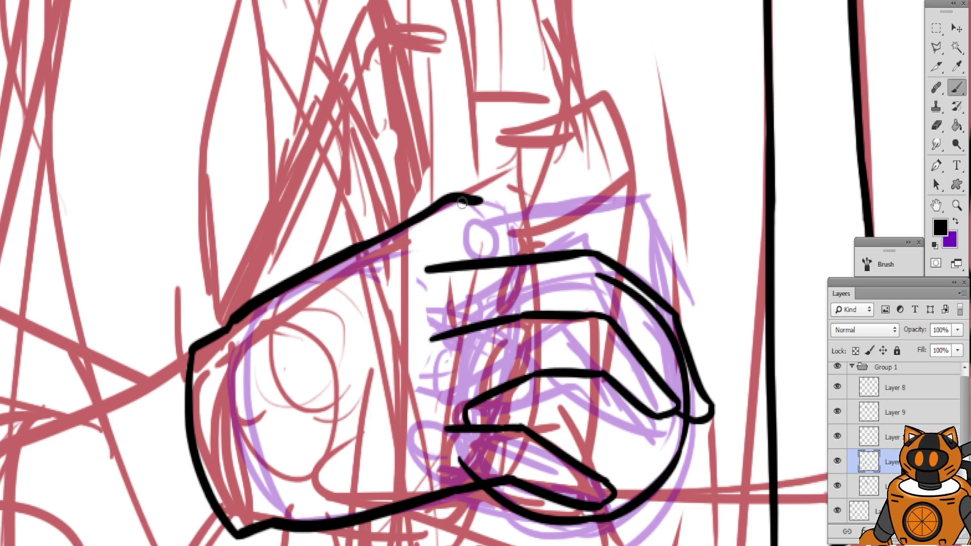
# Ink the hand's upper outline from the small bump up to an angular knuckle and down its outer slant
pyautogui.moveTo(475, 203); pyautogui.dragTo(583, 145)
pyautogui.hotkey('ctrl', 'z')
pyautogui.moveTo(476, 202); pyautogui.dragTo(627, 147)
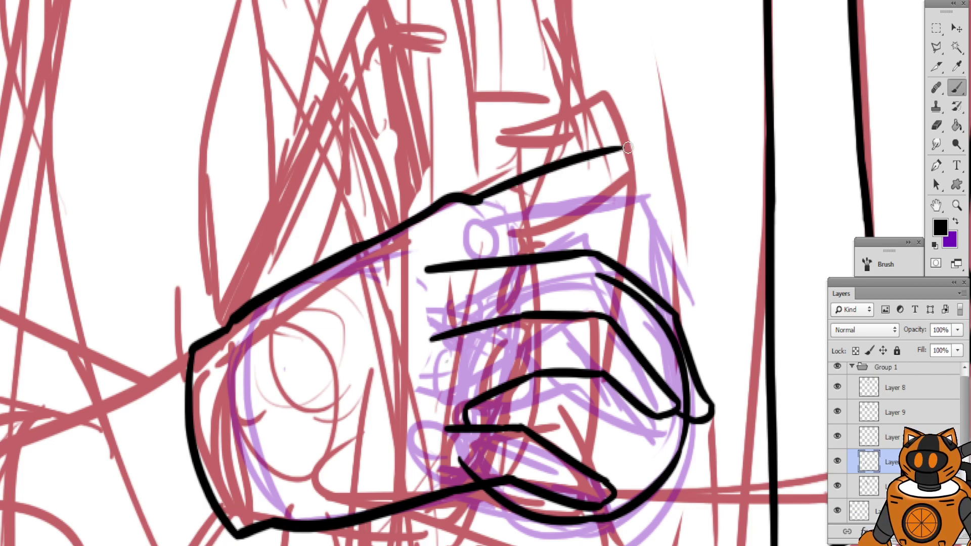
pyautogui.hotkey('ctrl', 'z')
pyautogui.moveTo(473, 201)
pyautogui.mouseDown()
pyautogui.moveTo(598, 148)
pyautogui.moveTo(671, 242)
pyautogui.mouseUp()
pyautogui.hotkey('ctrl', 'z')
pyautogui.moveTo(589, 153)
pyautogui.mouseDown()
pyautogui.moveTo(609, 165)
pyautogui.moveTo(670, 253)
pyautogui.moveTo(691, 338)
pyautogui.mouseUp()
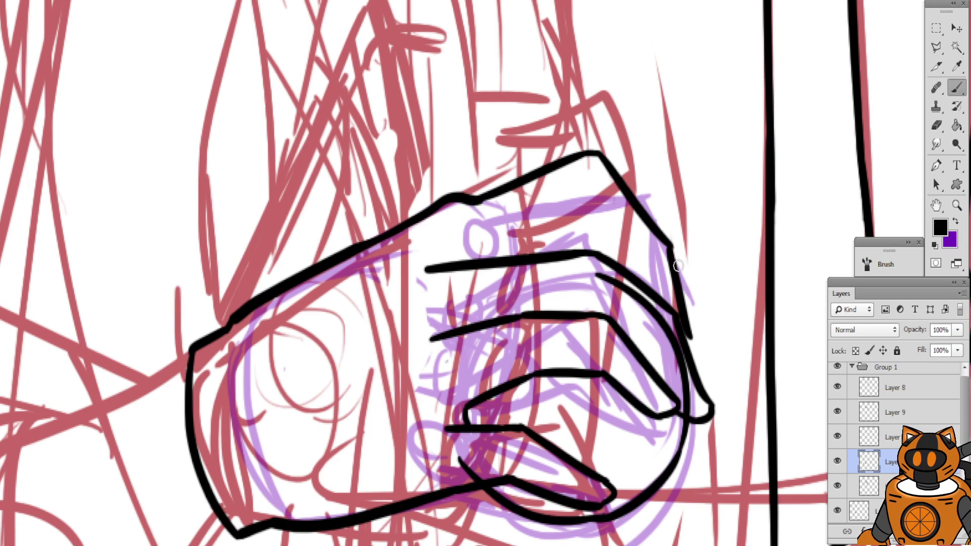
# Redraw the outline's last, steeper segment from the second bend down to the uppermost inked fingertip
pyautogui.hotkey('ctrl', 'z')
pyautogui.moveTo(669, 247); pyautogui.dragTo(689, 316)
pyautogui.hotkey('ctrl', 'z')
pyautogui.moveTo(666, 240); pyautogui.dragTo(700, 365)
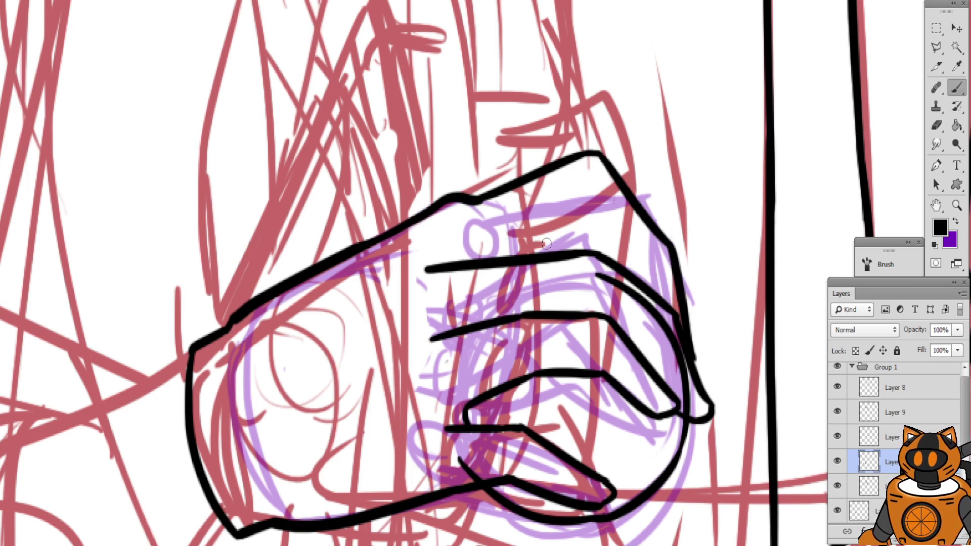
# Try several black strokes for the index finger's inner edge just above the uppermost inked finger line
pyautogui.moveTo(498, 254); pyautogui.dragTo(598, 238)
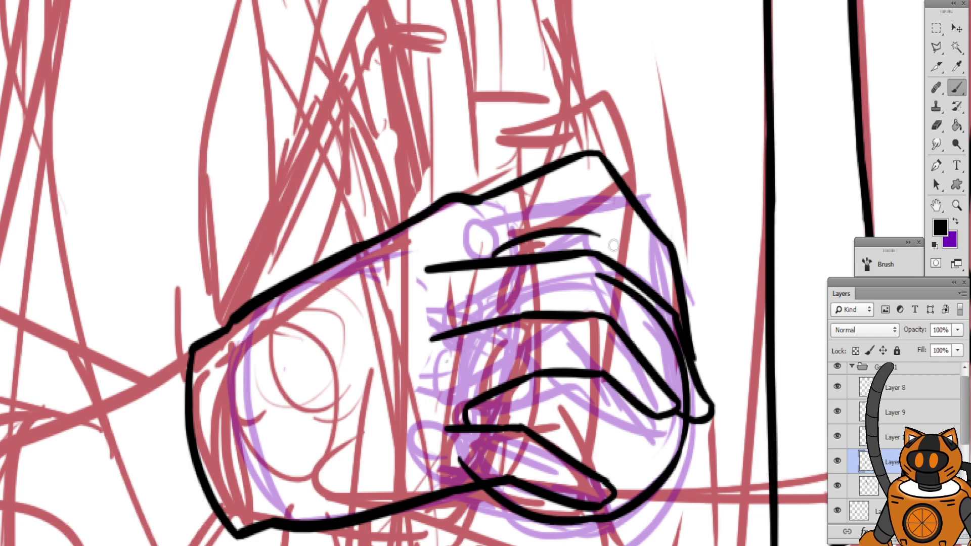
pyautogui.hotkey('ctrl', 'z')
pyautogui.moveTo(524, 251); pyautogui.dragTo(619, 233)
pyautogui.hotkey('ctrl', 'z')
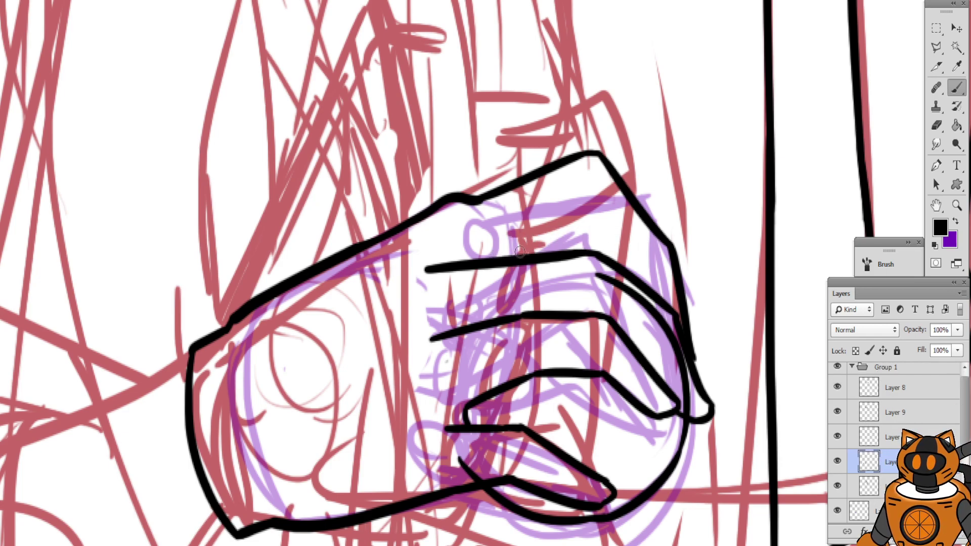
pyautogui.moveTo(516, 260)
pyautogui.mouseDown()
pyautogui.moveTo(603, 227)
pyautogui.moveTo(631, 262)
pyautogui.mouseUp()
pyautogui.hotkey('ctrl', 'z')
pyautogui.hotkey('ctrl', 'z')
pyautogui.moveTo(588, 222)
pyautogui.mouseDown()
pyautogui.moveTo(621, 260)
pyautogui.moveTo(602, 240)
pyautogui.moveTo(635, 260)
pyautogui.mouseUp()
pyautogui.hotkey('ctrl', 'z')
pyautogui.hotkey('ctrl', 'z')
# Ink the index finger's inner edge as a short outer slant and a nearly horizontal line hooking down at its inner end
pyautogui.moveTo(591, 228); pyautogui.dragTo(634, 268)
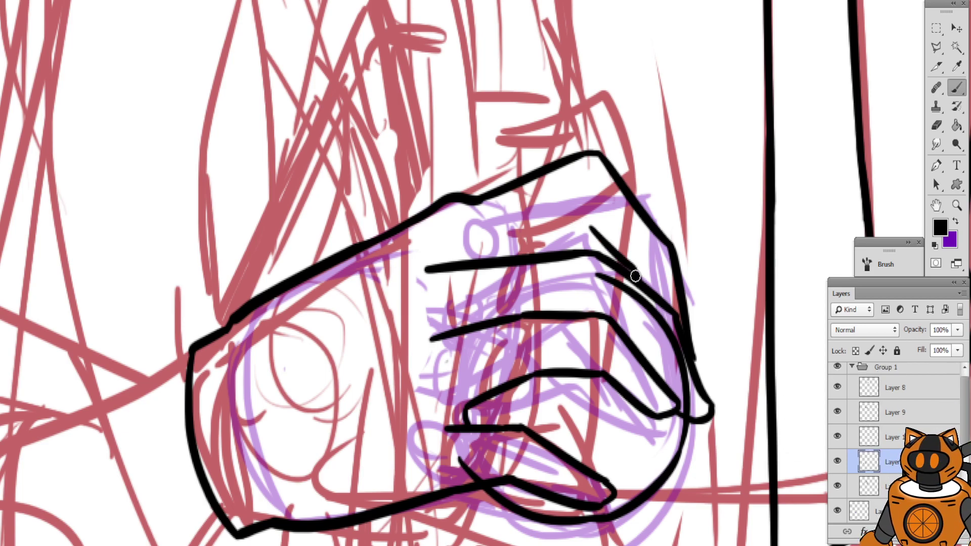
pyautogui.moveTo(588, 230); pyautogui.dragTo(515, 250)
pyautogui.hotkey('ctrl', 'z')
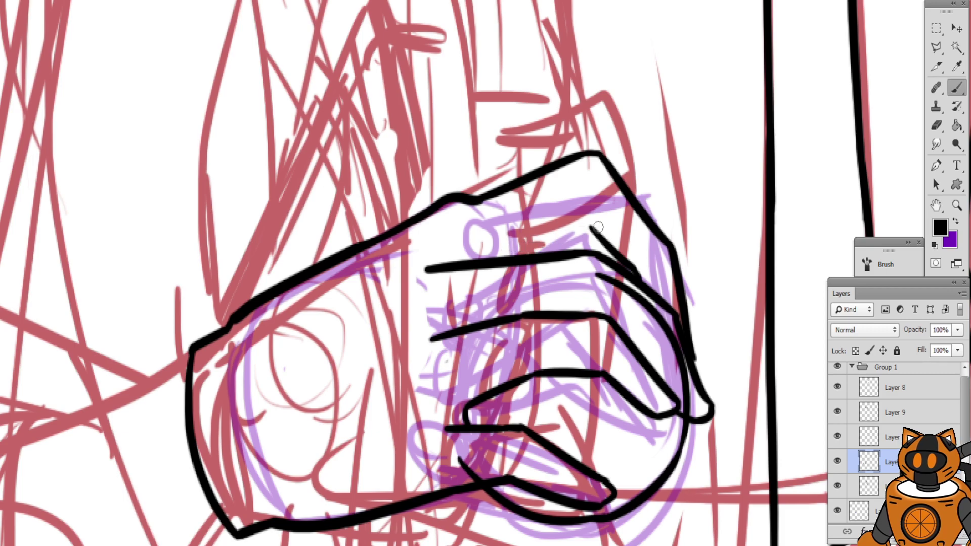
pyautogui.moveTo(596, 228); pyautogui.dragTo(510, 246)
pyautogui.hotkey('ctrl', 'z')
pyautogui.moveTo(589, 226)
pyautogui.mouseDown()
pyautogui.moveTo(506, 244)
pyautogui.moveTo(498, 264)
pyautogui.mouseUp()
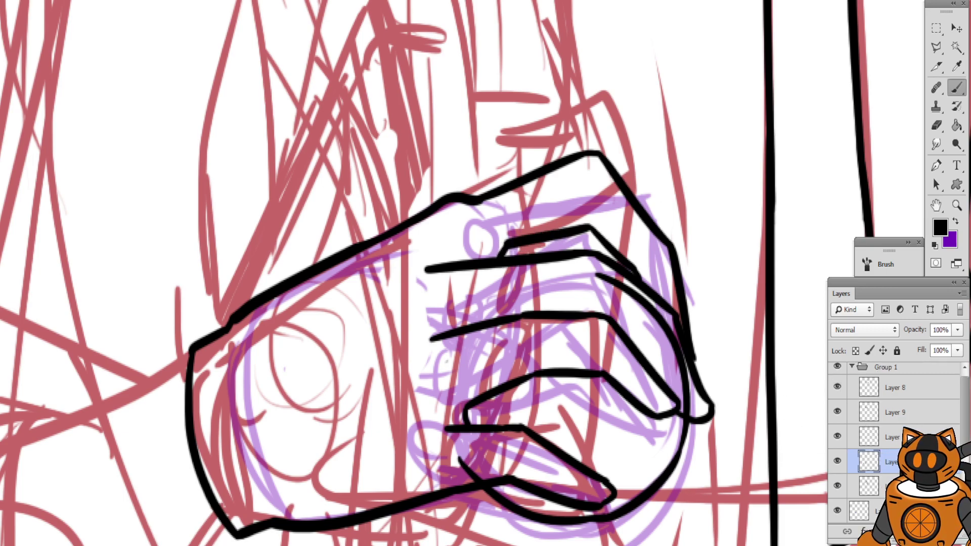
# Erase the overlong inner ends of the two upper finger lines on the back of the hand
pyautogui.click(936, 125)
pyautogui.moveTo(398, 269)
pyautogui.mouseDown()
pyautogui.moveTo(503, 278)
pyautogui.moveTo(459, 316)
pyautogui.mouseUp()
pyautogui.moveTo(456, 254); pyautogui.dragTo(461, 301)
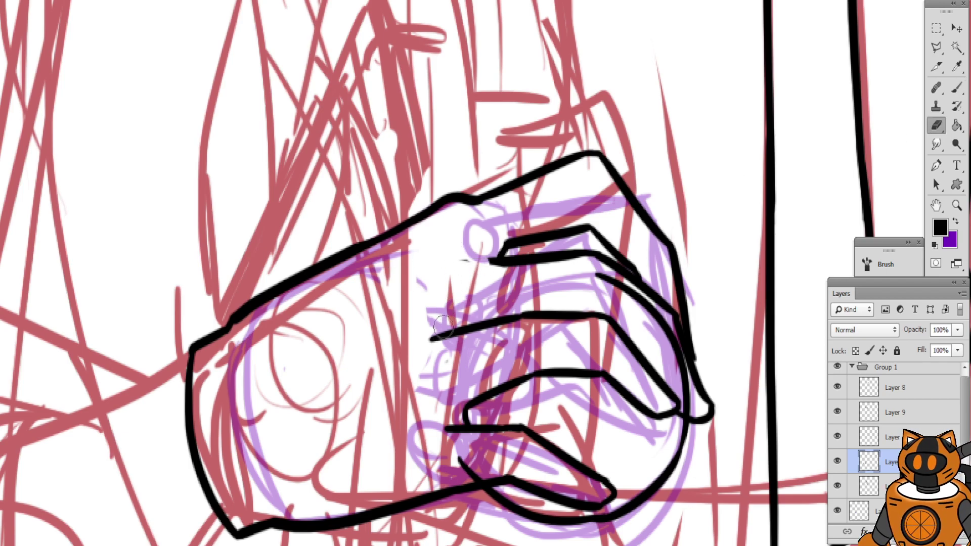
pyautogui.moveTo(415, 326)
pyautogui.mouseDown()
pyautogui.moveTo(404, 292)
pyautogui.moveTo(451, 310)
pyautogui.mouseUp()
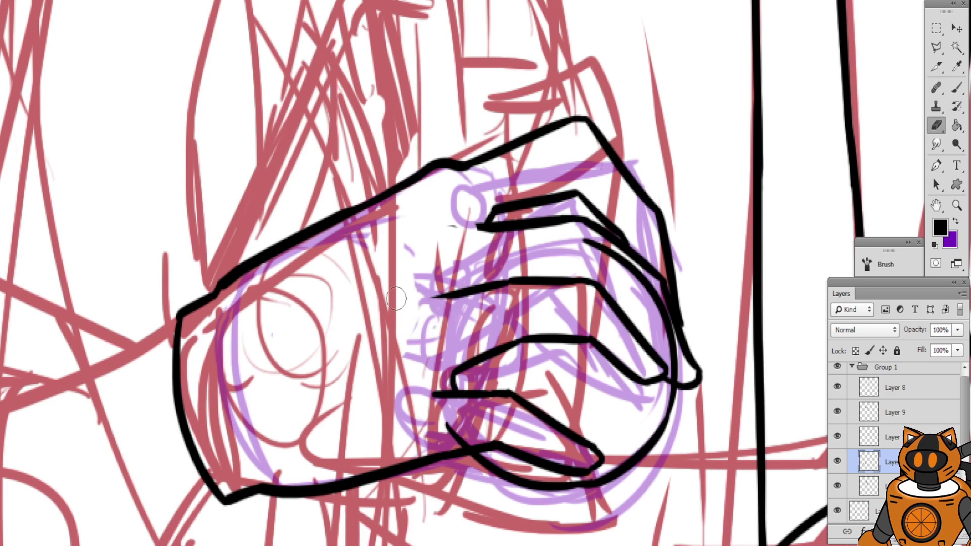
pyautogui.moveTo(396, 299); pyautogui.dragTo(452, 300)
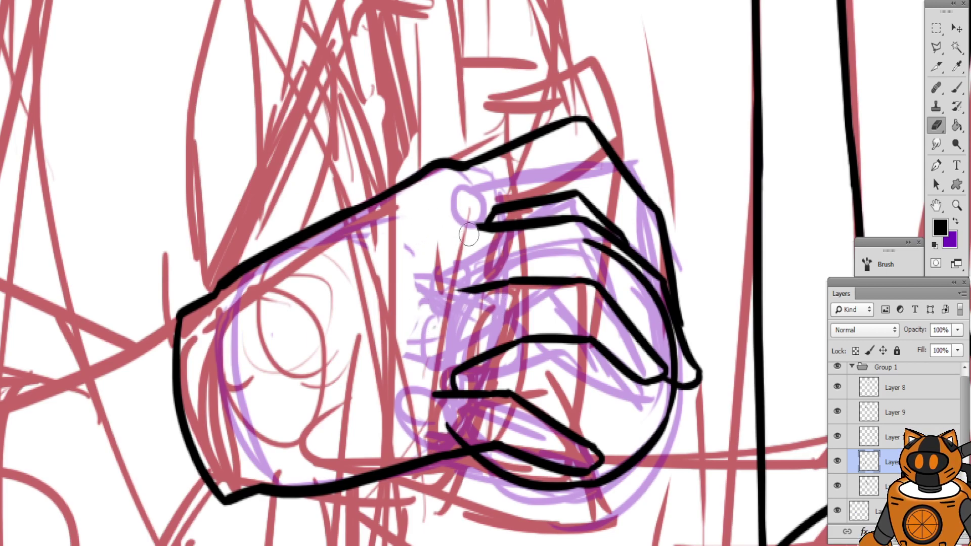
# Ink three short curved knuckle lines on the back of the hand beside the inner ends of the finger lines
pyautogui.click(955, 88)
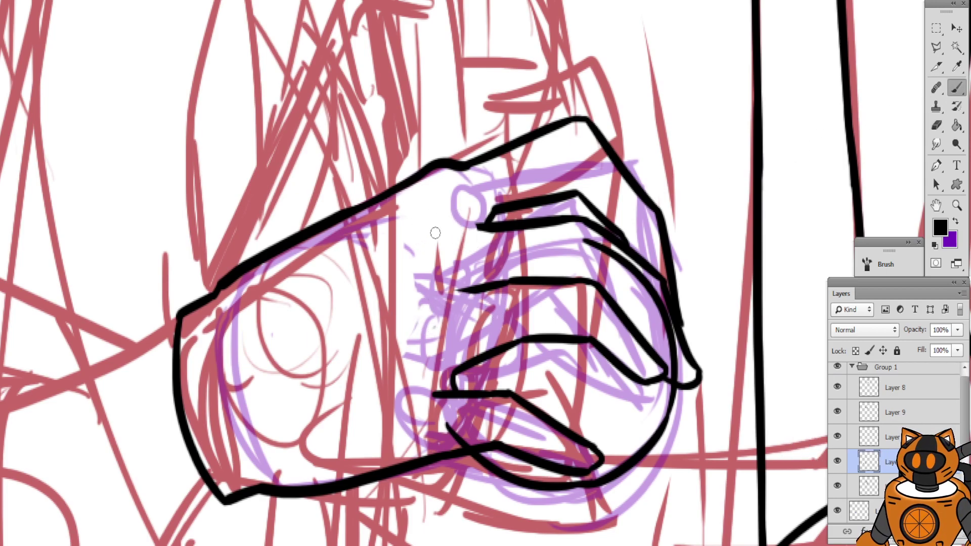
pyautogui.moveTo(410, 237); pyautogui.dragTo(451, 217)
pyautogui.hotkey('ctrl', 'z')
pyautogui.moveTo(392, 244); pyautogui.dragTo(465, 218)
pyautogui.moveTo(412, 297); pyautogui.dragTo(453, 286)
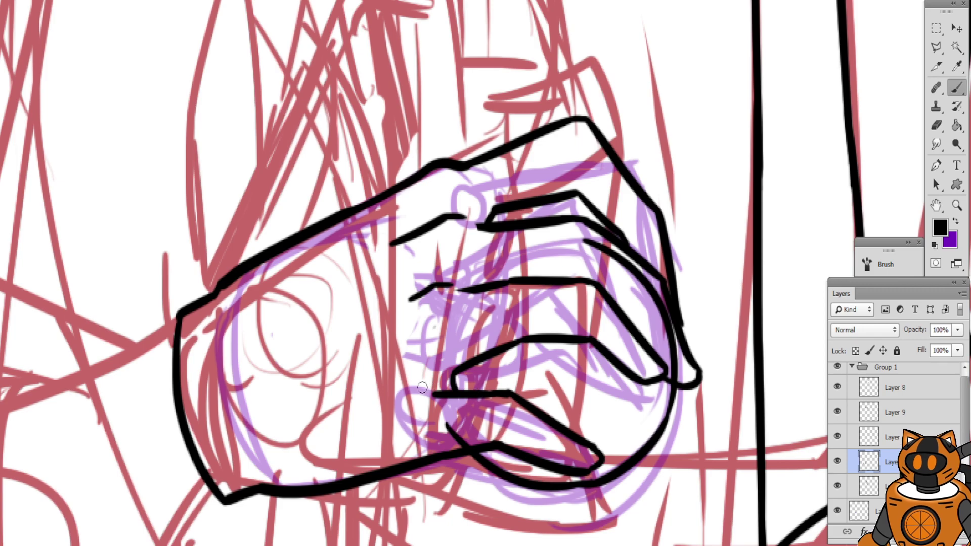
pyautogui.moveTo(399, 388)
pyautogui.mouseDown()
pyautogui.moveTo(373, 407)
pyautogui.moveTo(383, 404)
pyautogui.mouseUp()
pyautogui.hotkey('ctrl', 'z')
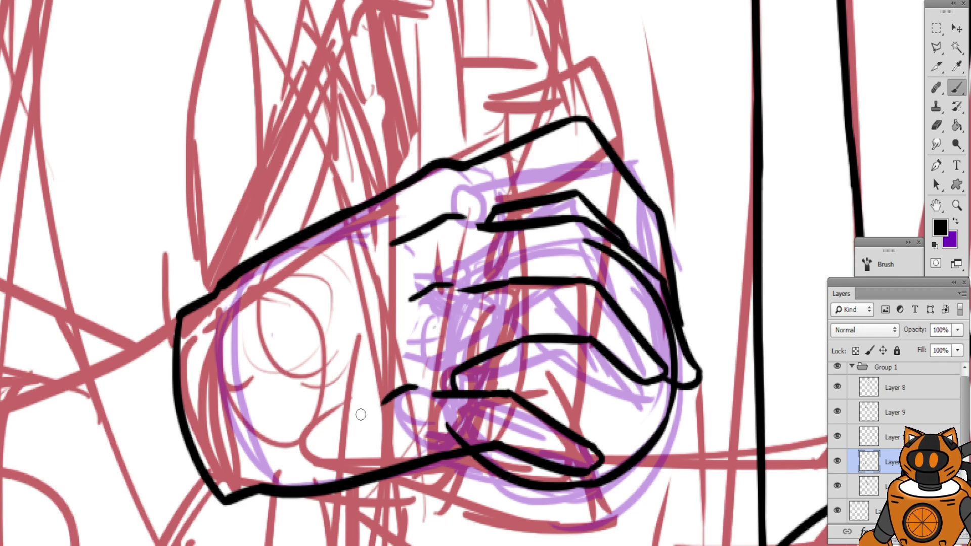
# Erase the section of the black circle that crosses the upper fingers, working on the layer above the hand's ink
pyautogui.moveTo(442, 220)
pyautogui.mouseDown()
pyautogui.moveTo(440, 194)
pyautogui.moveTo(435, 210)
pyautogui.mouseUp()
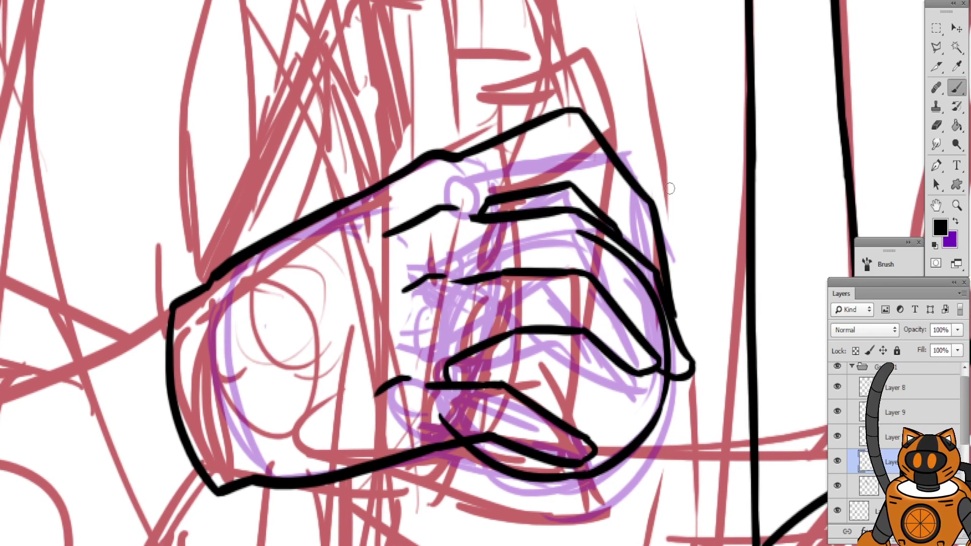
pyautogui.moveTo(521, 231)
pyautogui.mouseDown()
pyautogui.moveTo(481, 176)
pyautogui.moveTo(483, 154)
pyautogui.mouseUp()
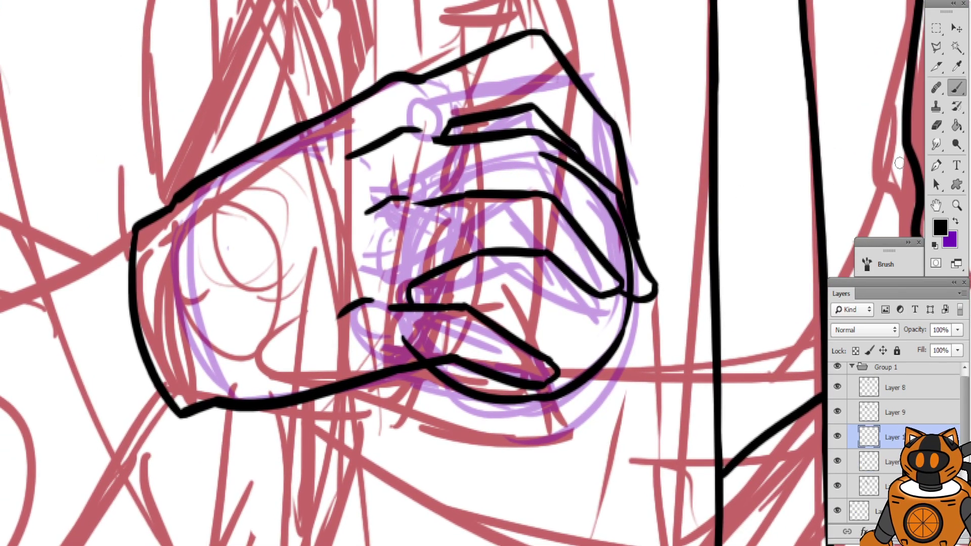
pyautogui.click(937, 125)
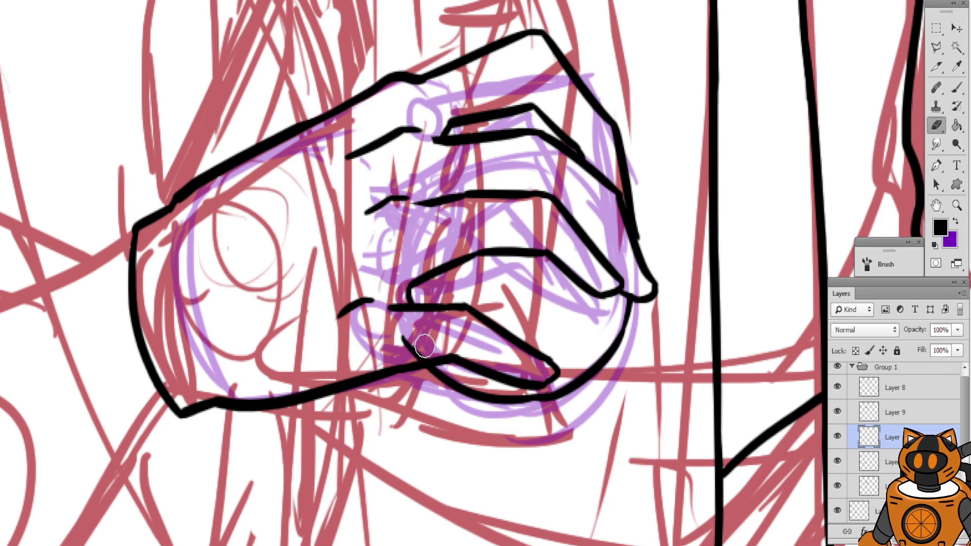
# Activate the layer directly below the current ink layer and ready the Brush for inking the forearm beside the wrist
pyautogui.hotkey('ctrl', '-')
pyautogui.hotkey('ctrl', '-')
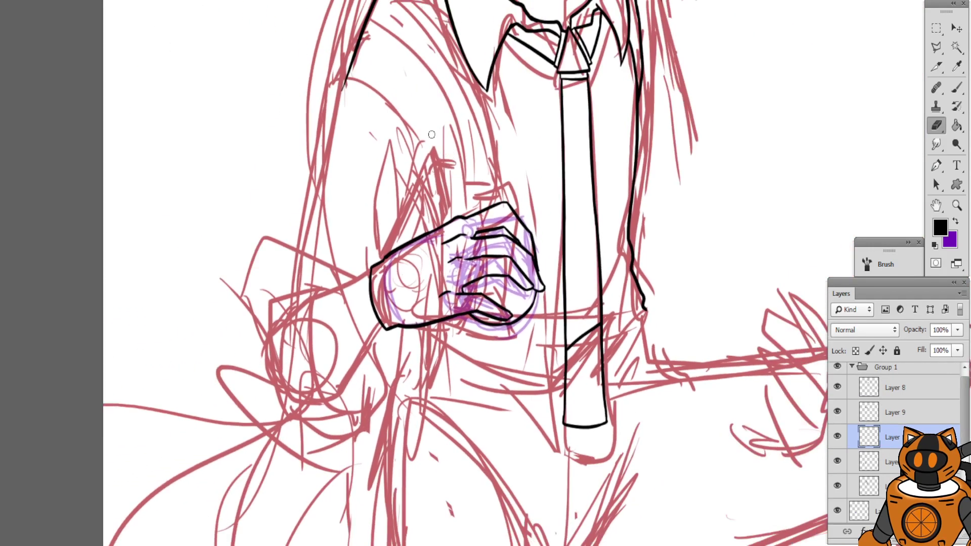
pyautogui.scroll(3, 405, 160)
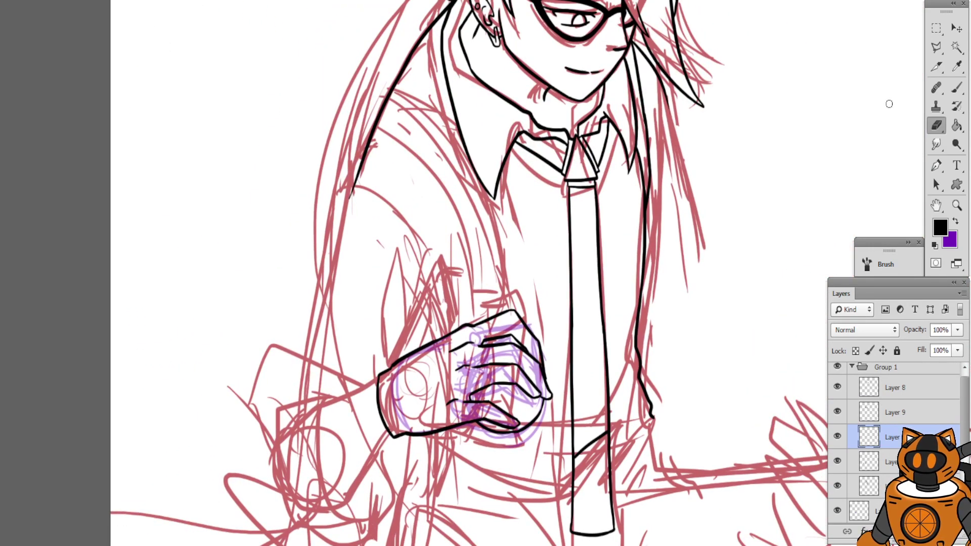
pyautogui.click(957, 87)
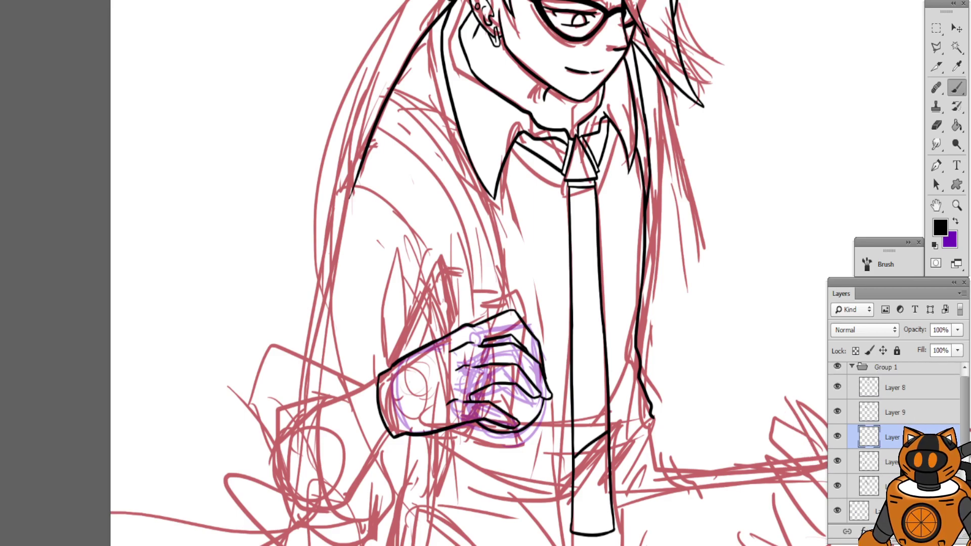
pyautogui.hotkey('ctrl', '+')
pyautogui.moveTo(511, 257); pyautogui.dragTo(617, 101)
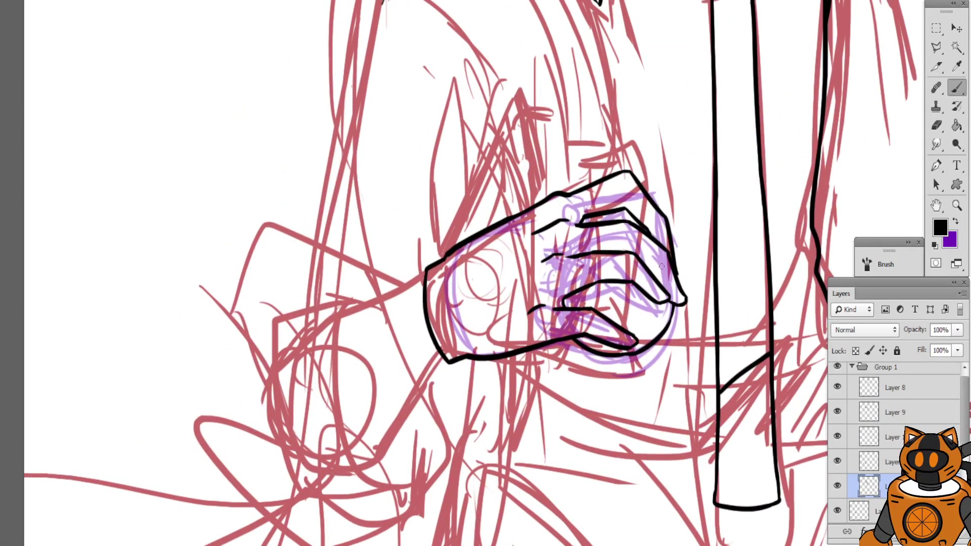
pyautogui.click(937, 125)
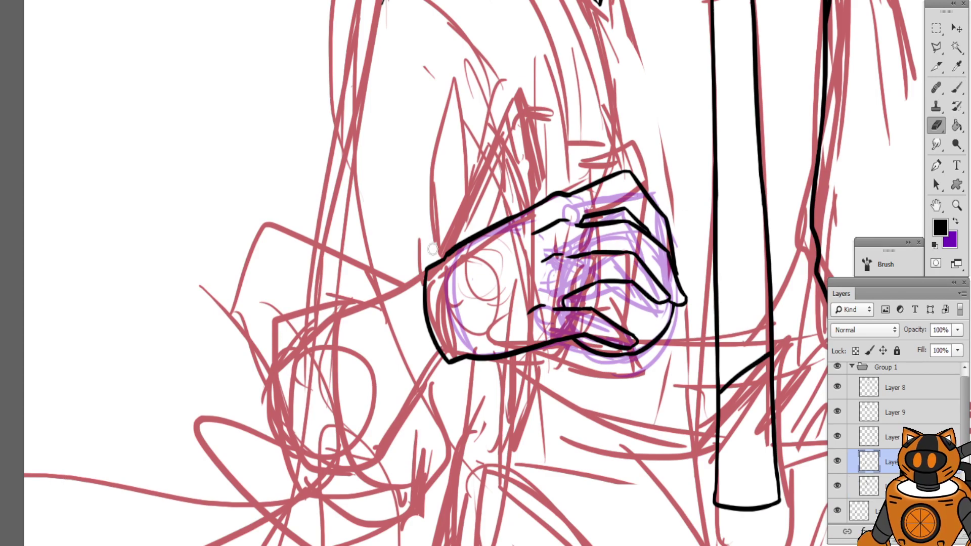
pyautogui.click(956, 88)
pyautogui.hotkey('ctrl', '+')
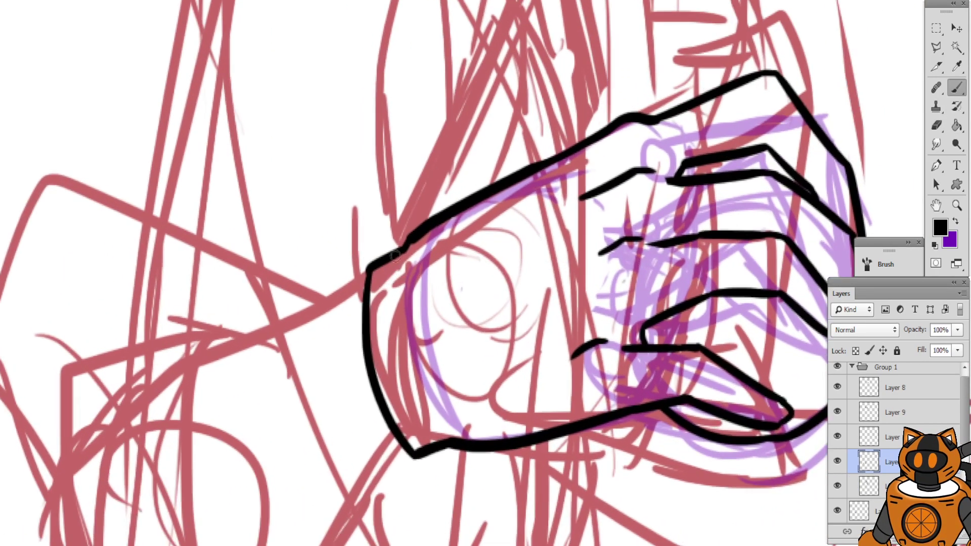
pyautogui.moveTo(394, 249); pyautogui.dragTo(539, 118)
# Ink the forearm's upper edge as a gentle arc from the wrist opening's upper corner down to the sketched elbow circle
pyautogui.moveTo(472, 172)
pyautogui.mouseDown()
pyautogui.moveTo(560, 95)
pyautogui.moveTo(290, 255)
pyautogui.mouseUp()
pyautogui.hotkey('ctrl', 'z')
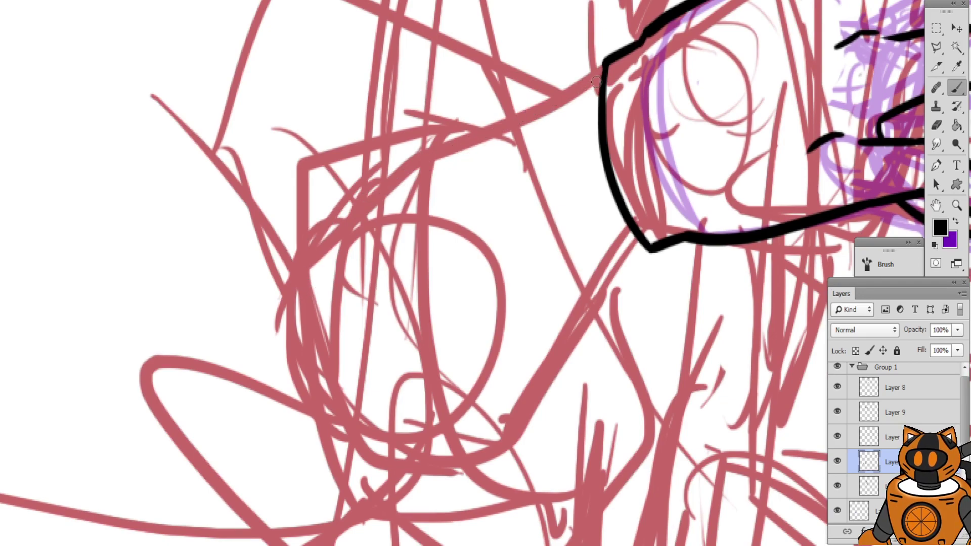
pyautogui.moveTo(600, 76); pyautogui.dragTo(304, 221)
pyautogui.hotkey('ctrl', 'z')
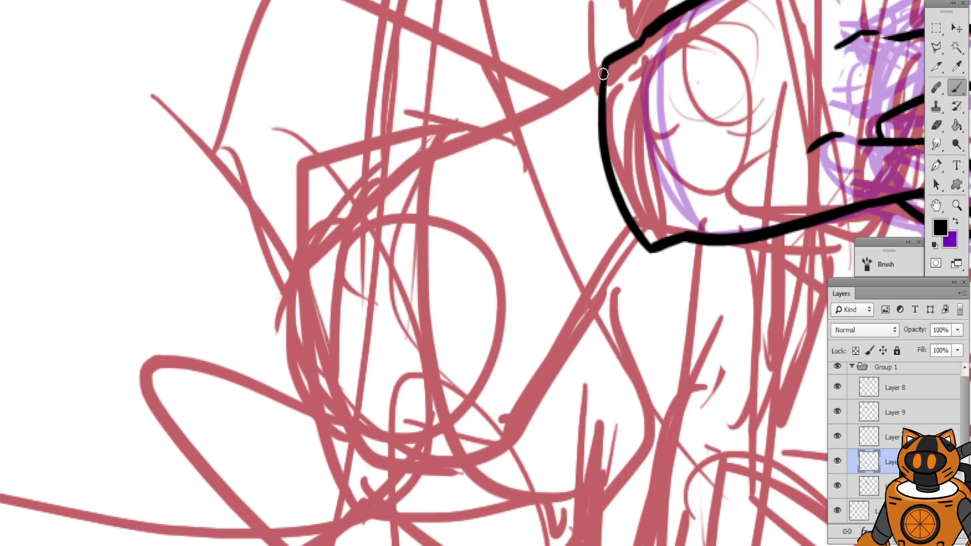
pyautogui.moveTo(604, 74); pyautogui.dragTo(382, 230)
pyautogui.hotkey('ctrl', 'z')
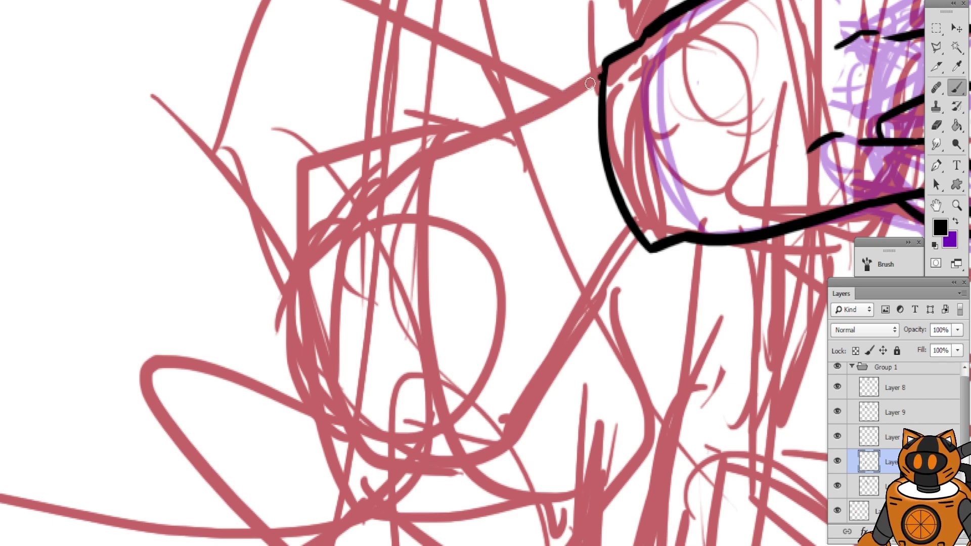
pyautogui.moveTo(590, 83)
pyautogui.mouseDown()
pyautogui.moveTo(342, 202)
pyautogui.moveTo(322, 258)
pyautogui.mouseUp()
# Ink the forearm's lower edge as a long S-curve from the wrist opening's lower corner to the bottom of the sketched elbow circle
pyautogui.moveTo(626, 226)
pyautogui.mouseDown()
pyautogui.moveTo(469, 430)
pyautogui.moveTo(387, 483)
pyautogui.mouseUp()
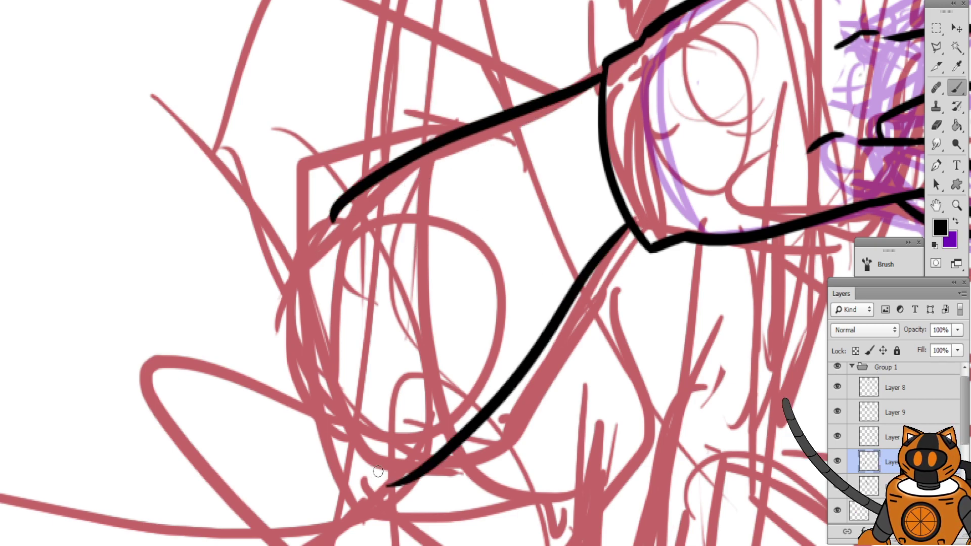
pyautogui.hotkey('ctrl', 'z')
pyautogui.moveTo(640, 243)
pyautogui.mouseDown()
pyautogui.moveTo(540, 340)
pyautogui.moveTo(378, 447)
pyautogui.mouseUp()
pyautogui.hotkey('ctrl', 'z')
pyautogui.moveTo(635, 234)
pyautogui.mouseDown()
pyautogui.moveTo(523, 371)
pyautogui.moveTo(350, 489)
pyautogui.mouseUp()
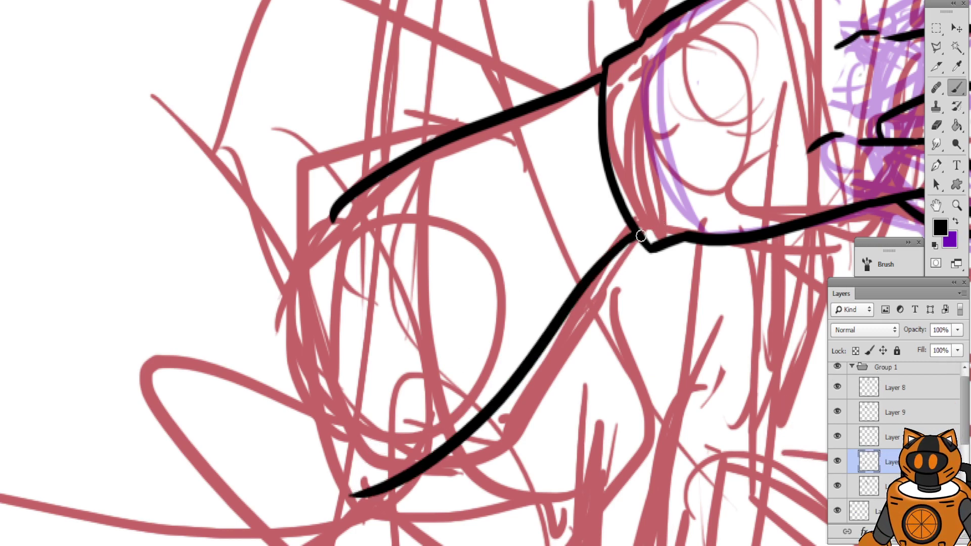
# Ink the sleeve opening's inner edge as a long bowed line across both forearm lines, ending in a sharp upward hook below them
pyautogui.moveTo(483, 127); pyautogui.dragTo(543, 145)
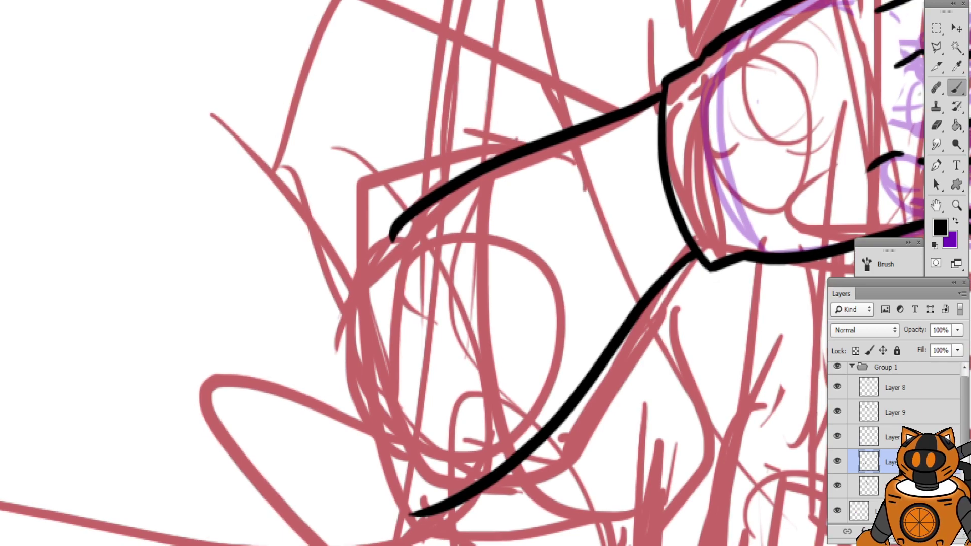
pyautogui.moveTo(498, 171); pyautogui.dragTo(465, 197)
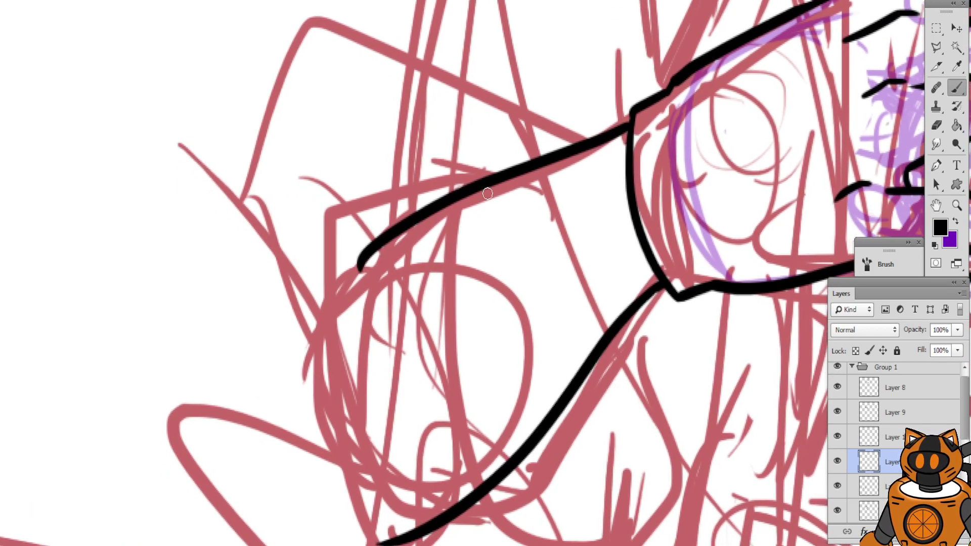
pyautogui.moveTo(421, 173); pyautogui.dragTo(429, 81)
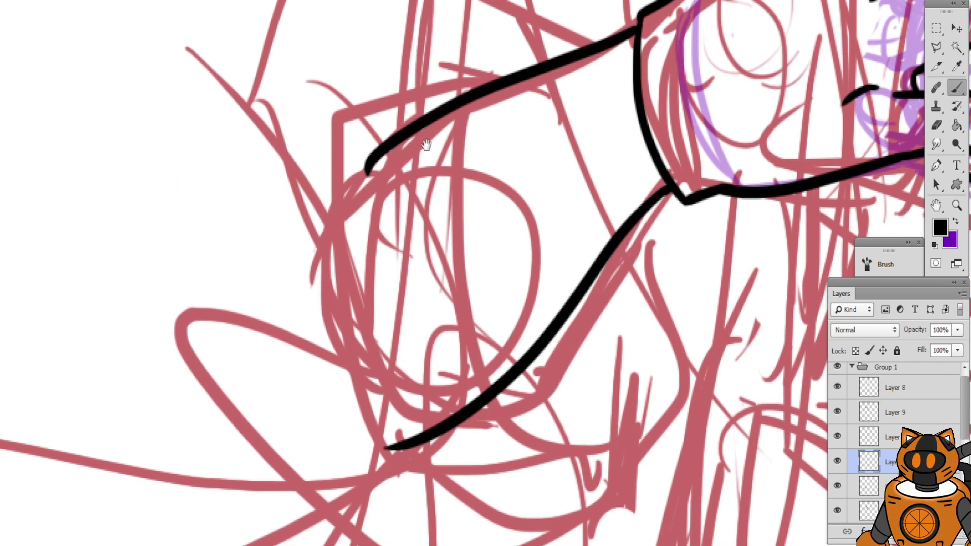
pyautogui.hotkey('ctrl', '-')
pyautogui.hotkey('ctrl', '+')
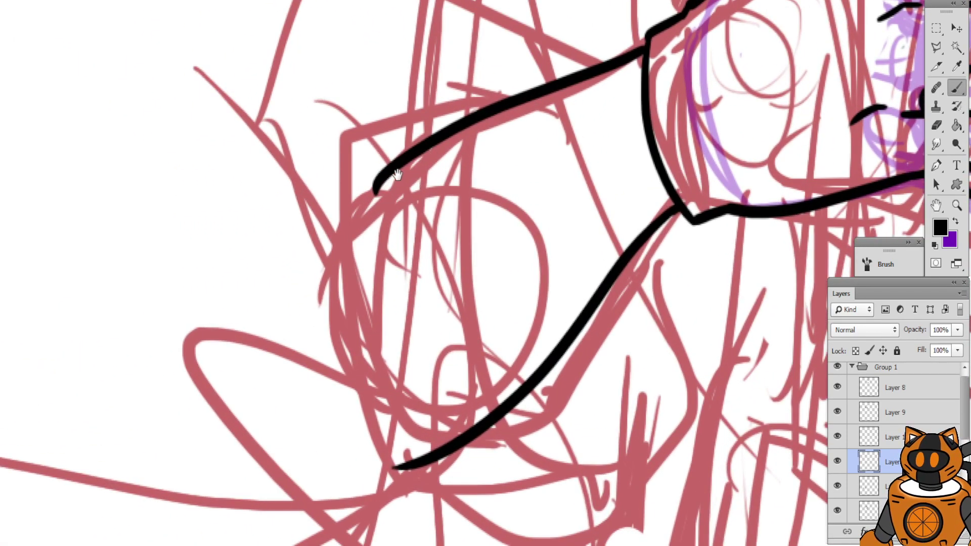
pyautogui.moveTo(398, 175); pyautogui.dragTo(398, 190)
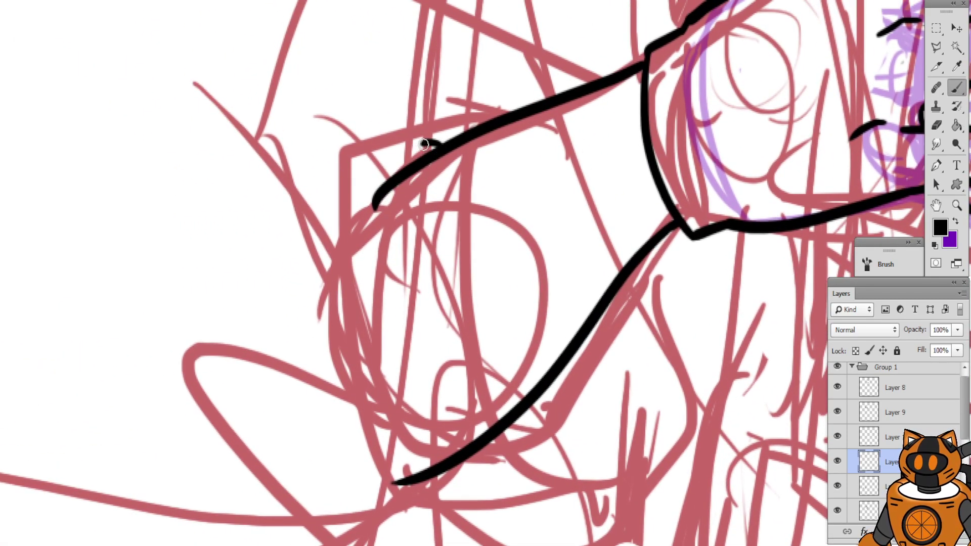
pyautogui.moveTo(436, 146)
pyautogui.mouseDown()
pyautogui.moveTo(409, 402)
pyautogui.moveTo(444, 493)
pyautogui.mouseUp()
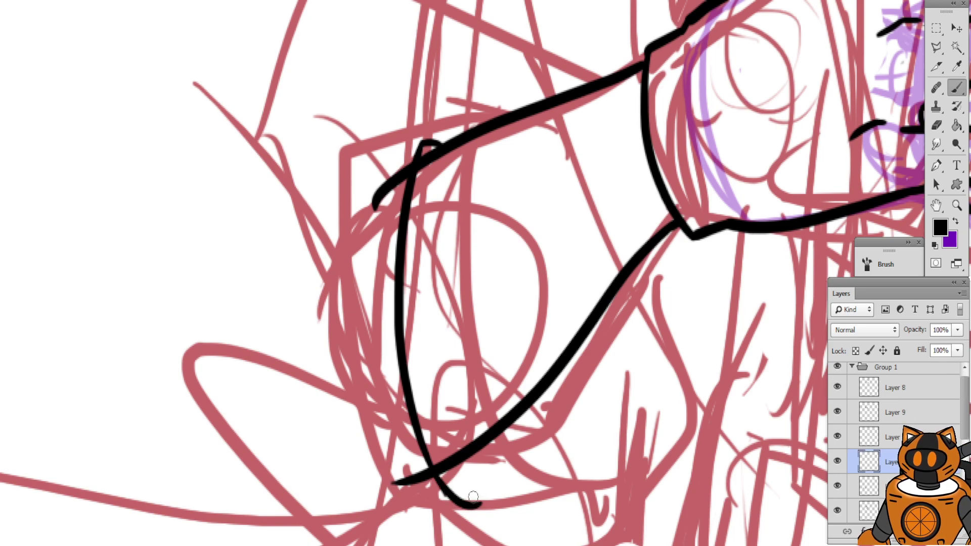
pyautogui.moveTo(438, 483)
pyautogui.mouseDown()
pyautogui.moveTo(454, 500)
pyautogui.moveTo(491, 448)
pyautogui.mouseUp()
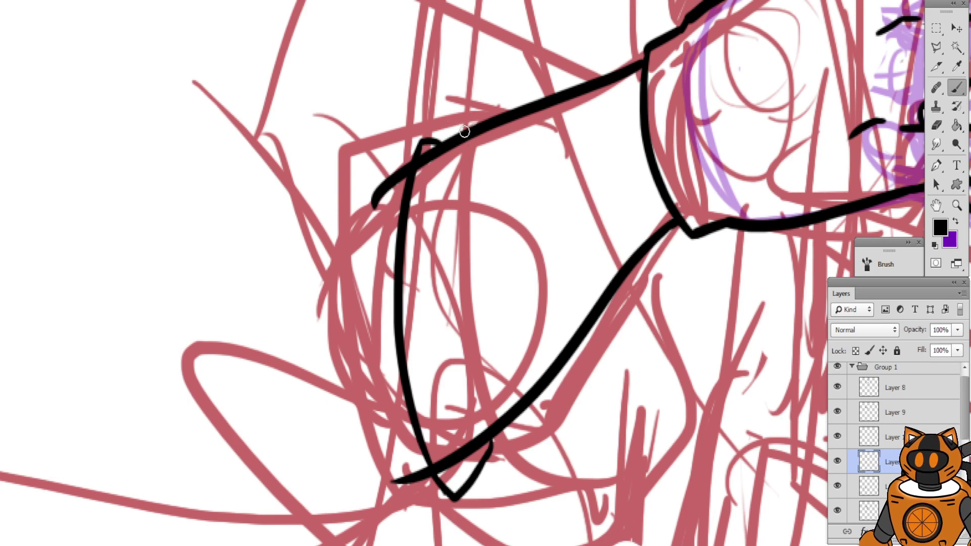
# Ink a short flat arc above the forearm's upper line as the top of the sleeve opening's outer rim
pyautogui.moveTo(452, 137)
pyautogui.mouseDown()
pyautogui.moveTo(412, 118)
pyautogui.moveTo(440, 127)
pyautogui.moveTo(393, 131)
pyautogui.moveTo(401, 125)
pyautogui.moveTo(383, 137)
pyautogui.mouseUp()
pyautogui.hotkey('ctrl', 'z')
pyautogui.hotkey('ctrl', 'z')
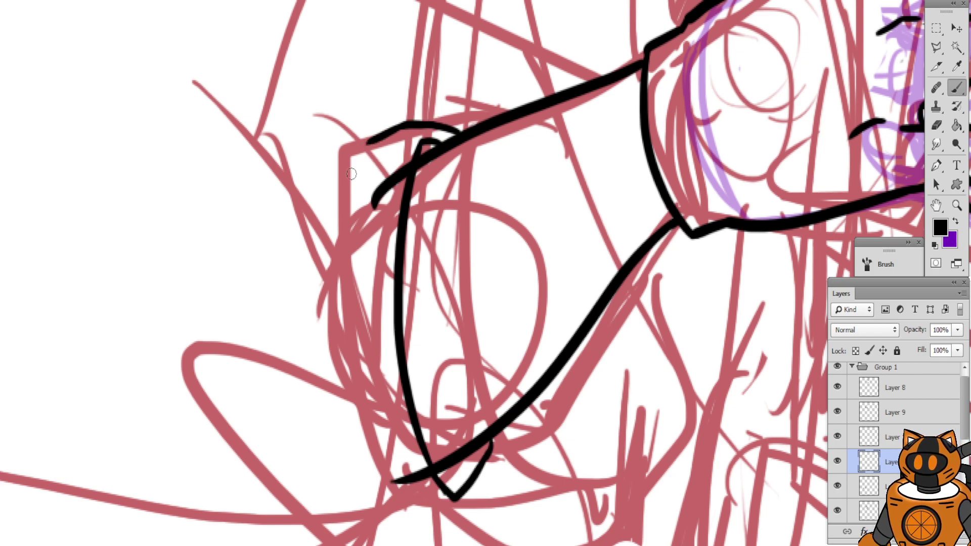
# Ink the sleeve opening's outer rim as a long bowed line from the top arc's outer end down past the forearm
pyautogui.moveTo(351, 174); pyautogui.dragTo(381, 156)
pyautogui.hotkey('ctrl', 'z')
pyautogui.moveTo(447, 107)
pyautogui.mouseDown()
pyautogui.moveTo(408, 115)
pyautogui.moveTo(420, 453)
pyautogui.mouseUp()
pyautogui.moveTo(380, 236); pyautogui.dragTo(408, 156)
pyautogui.hotkey('ctrl', 'z')
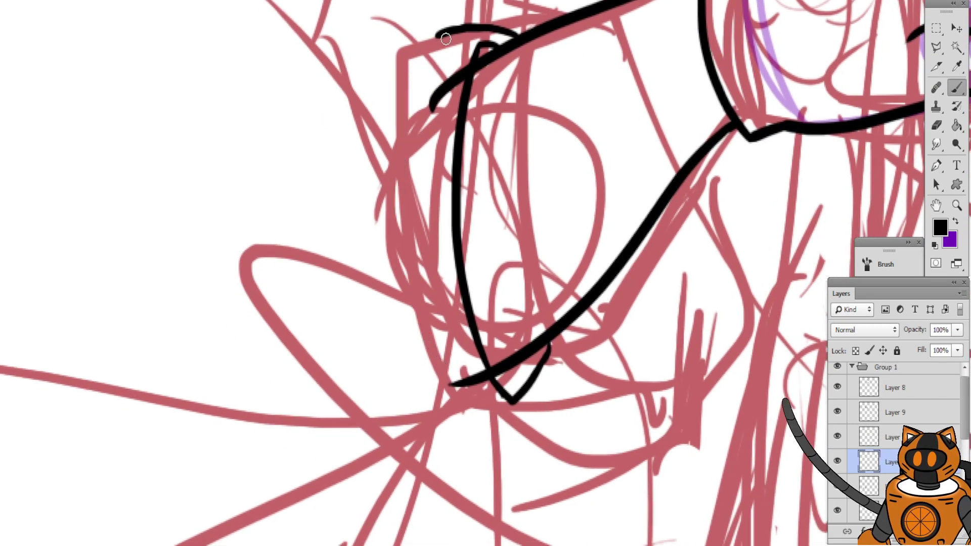
pyautogui.moveTo(438, 34); pyautogui.dragTo(432, 420)
pyautogui.hotkey('ctrl', 'z')
pyautogui.moveTo(438, 33); pyautogui.dragTo(479, 409)
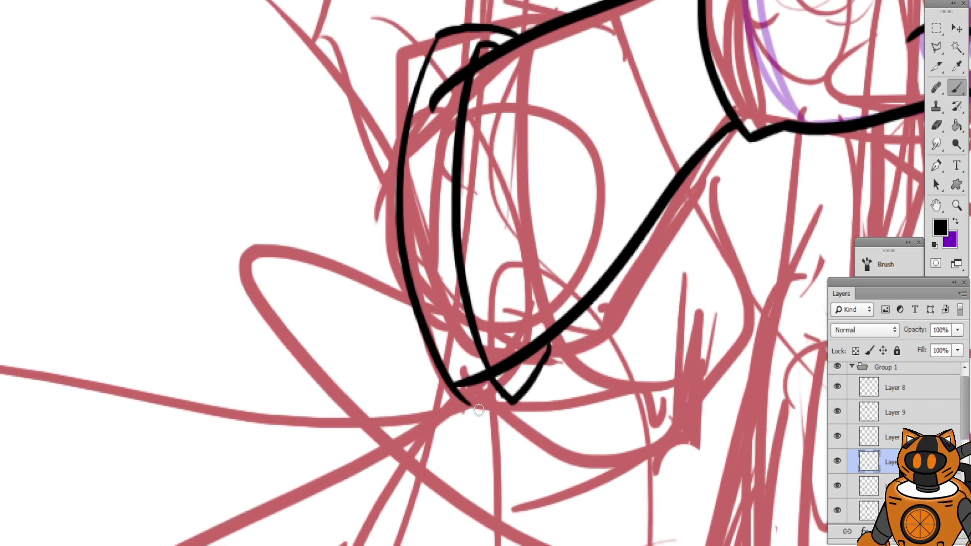
pyautogui.hotkey('ctrl', 'z')
pyautogui.moveTo(443, 32); pyautogui.dragTo(449, 431)
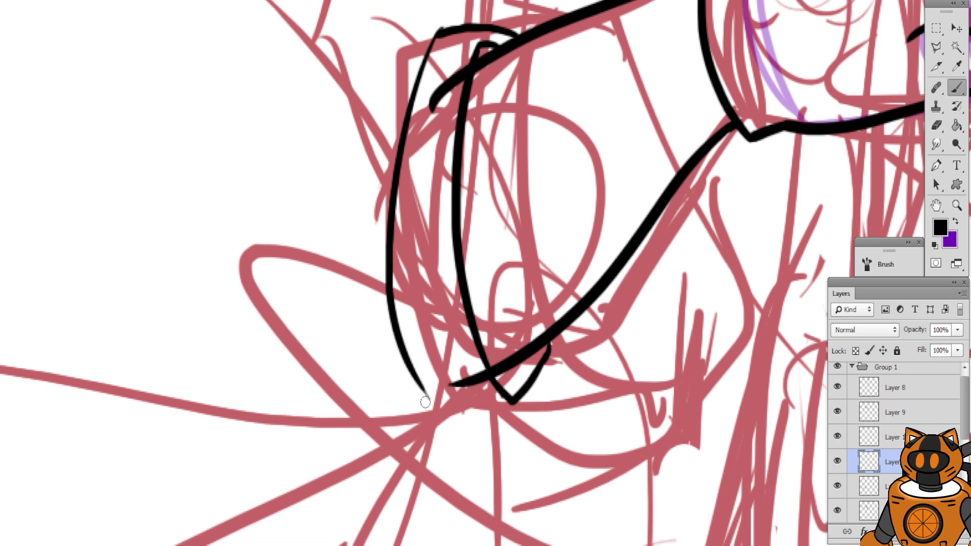
# Close the bottom of the sleeve opening's outer rim with a short flat line curving up to the forearm's lower edge
pyautogui.moveTo(424, 393); pyautogui.dragTo(483, 426)
pyautogui.hotkey('ctrl', 'z')
pyautogui.moveTo(423, 390)
pyautogui.mouseDown()
pyautogui.moveTo(430, 401)
pyautogui.moveTo(491, 408)
pyautogui.mouseUp()
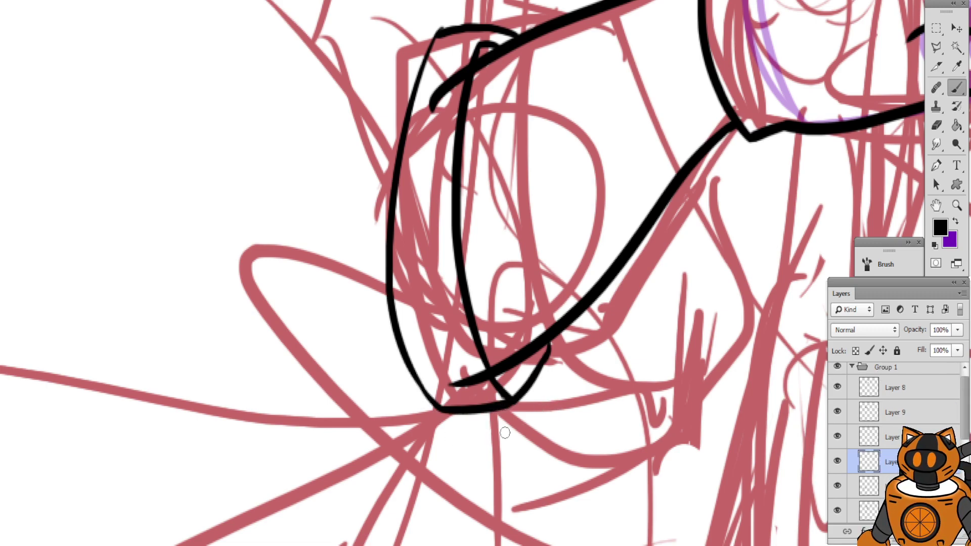
pyautogui.hotkey('ctrl', 'z')
pyautogui.moveTo(424, 394)
pyautogui.mouseDown()
pyautogui.moveTo(485, 419)
pyautogui.moveTo(521, 413)
pyautogui.moveTo(546, 381)
pyautogui.mouseUp()
pyautogui.hotkey('ctrl', 'z')
pyautogui.moveTo(517, 415)
pyautogui.mouseDown()
pyautogui.moveTo(558, 349)
pyautogui.moveTo(549, 368)
pyautogui.mouseUp()
# Ink a pointed fabric flap extending outward from the lower half of the sleeve rim, with its curved underside meeting the rim's bottom
pyautogui.moveTo(468, 162)
pyautogui.mouseDown()
pyautogui.moveTo(440, 223)
pyautogui.moveTo(474, 303)
pyautogui.mouseUp()
pyautogui.hotkey('ctrl', '-')
pyautogui.moveTo(477, 217); pyautogui.dragTo(506, 249)
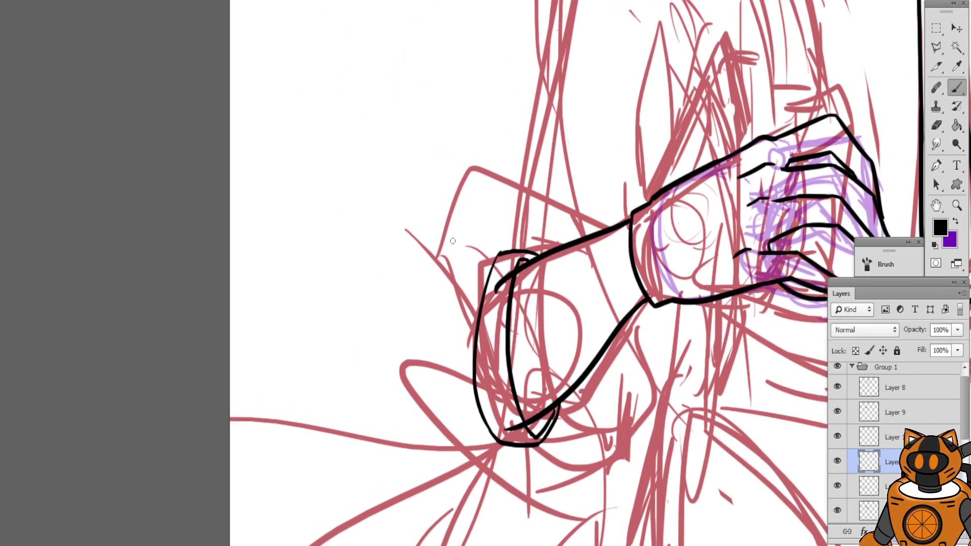
pyautogui.hotkey('ctrl', '+')
pyautogui.moveTo(453, 278); pyautogui.dragTo(451, 152)
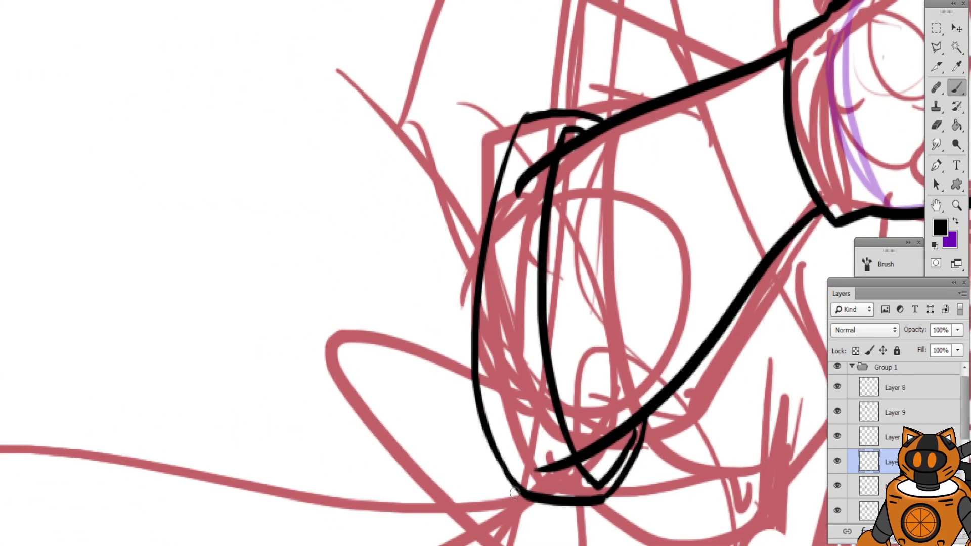
pyautogui.moveTo(473, 304); pyautogui.dragTo(309, 289)
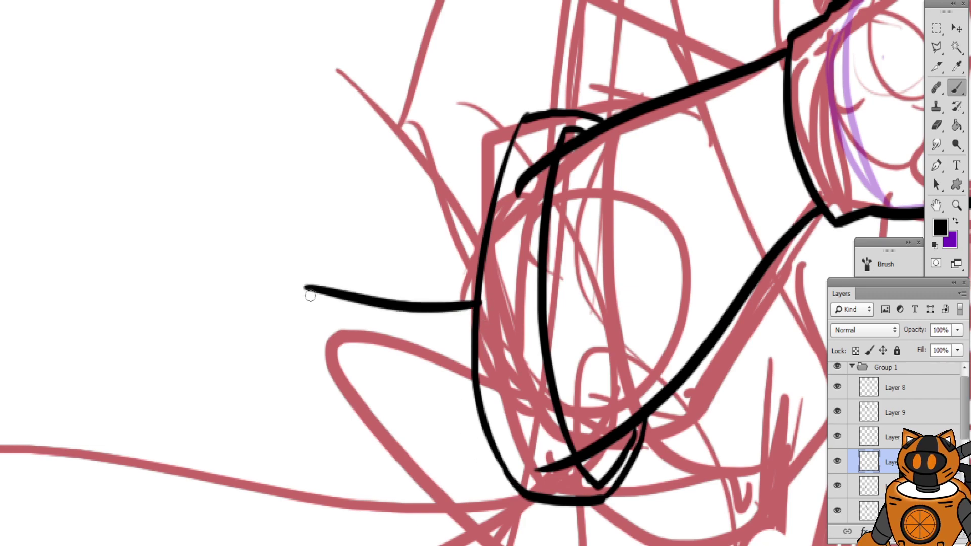
pyautogui.hotkey('ctrl', 'z')
pyautogui.moveTo(470, 314)
pyautogui.mouseDown()
pyautogui.moveTo(292, 342)
pyautogui.moveTo(336, 233)
pyautogui.mouseUp()
pyautogui.hotkey('ctrl', 'z')
pyautogui.moveTo(487, 231)
pyautogui.mouseDown()
pyautogui.moveTo(433, 234)
pyautogui.moveTo(297, 278)
pyautogui.moveTo(346, 180)
pyautogui.moveTo(339, 173)
pyautogui.moveTo(475, 318)
pyautogui.moveTo(536, 316)
pyautogui.mouseUp()
pyautogui.hotkey('ctrl', 'z')
pyautogui.moveTo(452, 309); pyautogui.dragTo(534, 315)
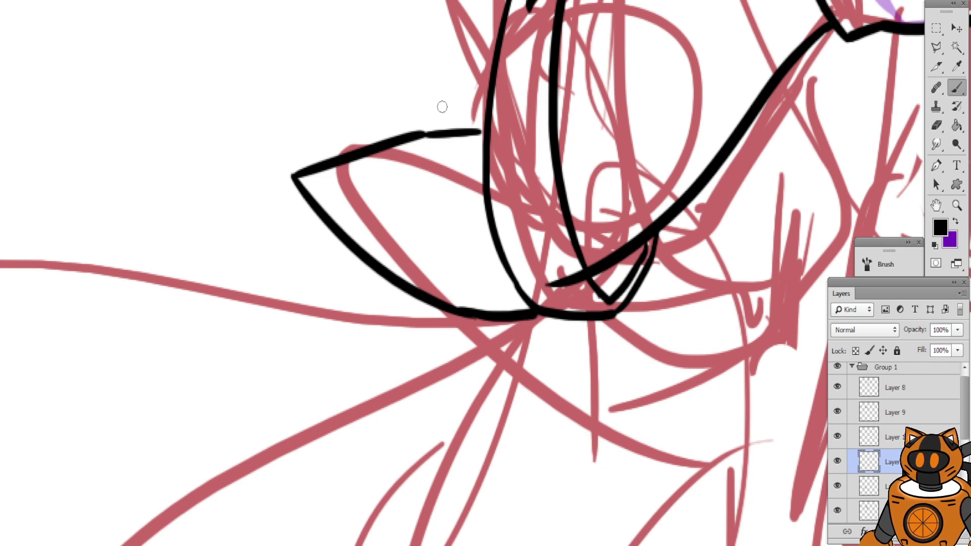
# Ink a straight slanted line rising outward from the sleeve rim above the pointed flap
pyautogui.moveTo(420, 77)
pyautogui.mouseDown()
pyautogui.moveTo(405, 238)
pyautogui.moveTo(466, 292)
pyautogui.mouseUp()
pyautogui.hotkey('ctrl', '-')
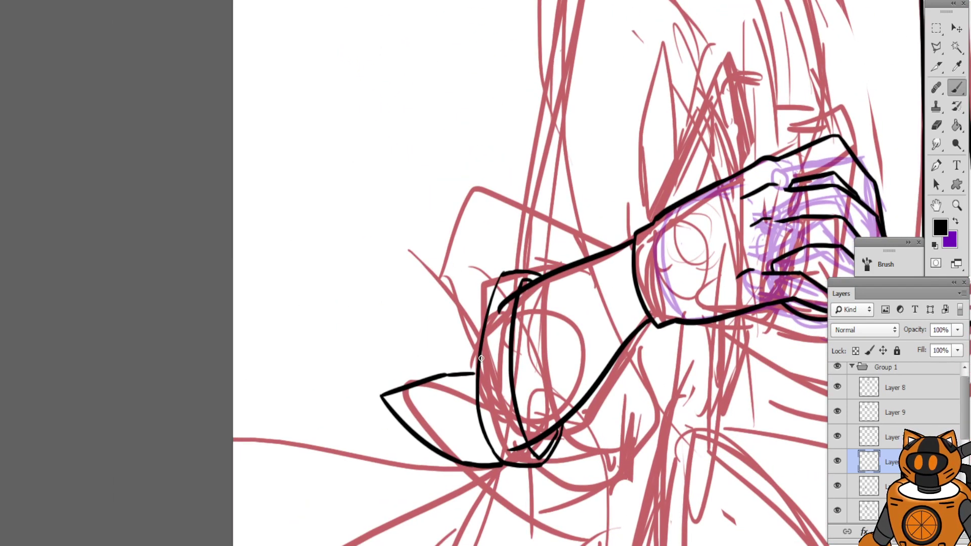
pyautogui.moveTo(413, 217)
pyautogui.mouseDown()
pyautogui.moveTo(312, 268)
pyautogui.moveTo(345, 257)
pyautogui.mouseUp()
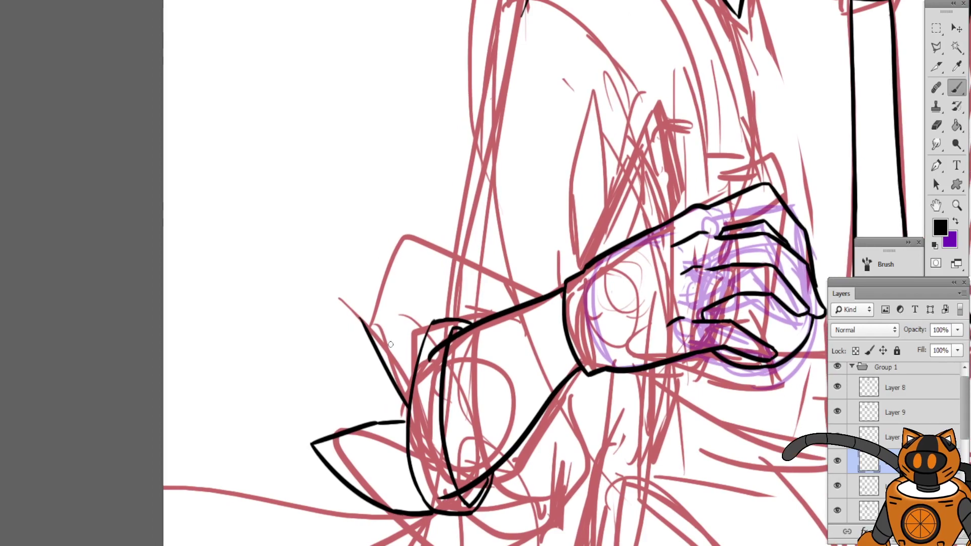
pyautogui.hotkey('ctrl', 'z')
pyautogui.moveTo(404, 403); pyautogui.dragTo(364, 308)
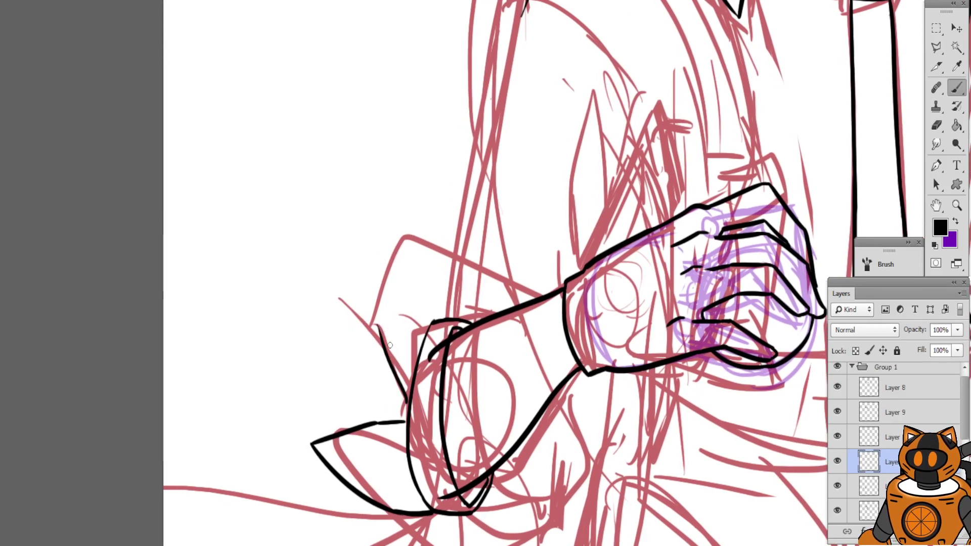
pyautogui.hotkey('ctrl', '+')
pyautogui.hotkey('ctrl', 'z')
# Trim the upper tip of the slanted line above the flap with the Eraser
pyautogui.moveTo(313, 260)
pyautogui.mouseDown()
pyautogui.moveTo(385, 450)
pyautogui.moveTo(314, 258)
pyautogui.moveTo(394, 98)
pyautogui.mouseUp()
pyautogui.hotkey('ctrl', 'z')
pyautogui.hotkey('ctrl', 'z')
pyautogui.press('e')
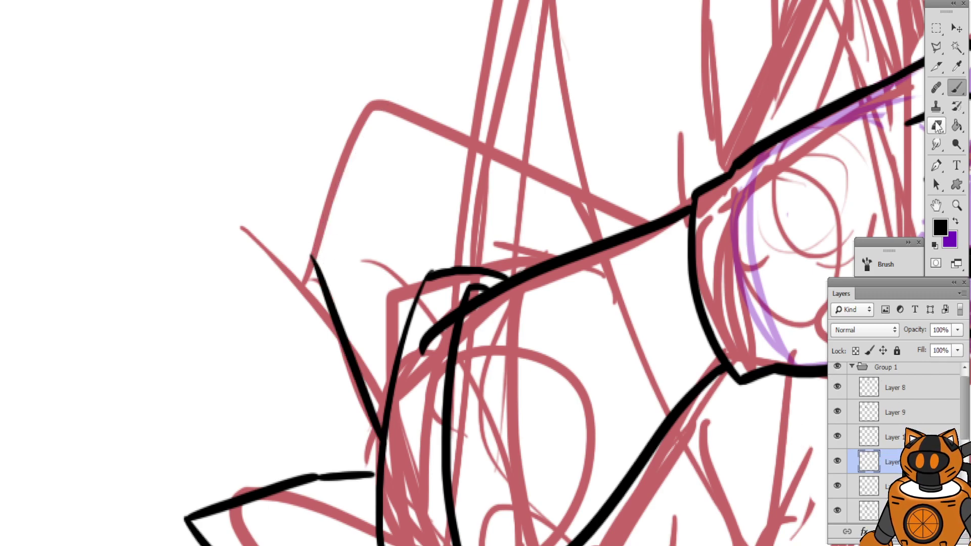
pyautogui.moveTo(327, 242)
pyautogui.mouseDown()
pyautogui.moveTo(304, 267)
pyautogui.moveTo(366, 146)
pyautogui.mouseUp()
pyautogui.press('b')
pyautogui.hotkey('ctrl', 'z')
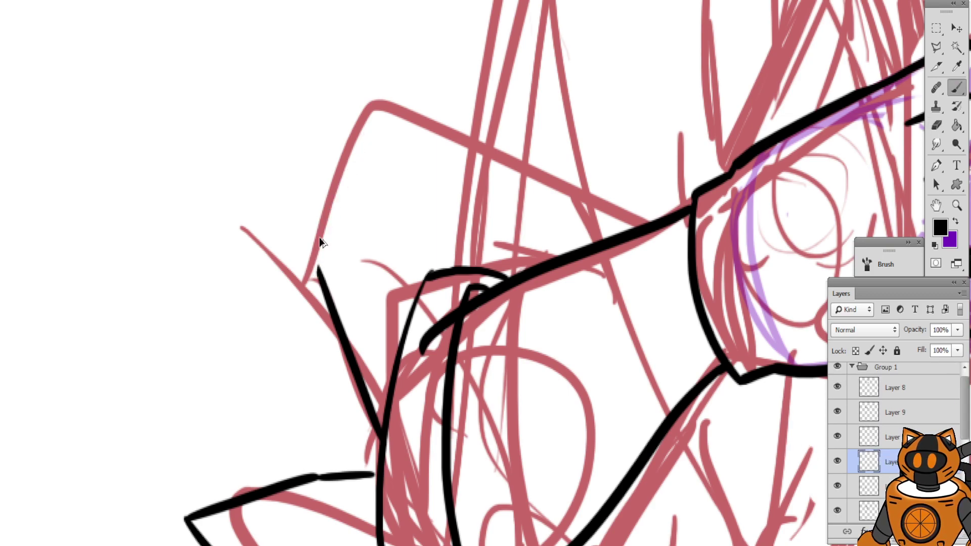
# Ink the upper fabric flap with an outer edge curving up from the slanted line's tip and a bent top edge sloping down to the forearm
pyautogui.moveTo(319, 273)
pyautogui.mouseDown()
pyautogui.moveTo(334, 217)
pyautogui.moveTo(388, 131)
pyautogui.mouseUp()
pyautogui.hotkey('ctrl', 'z')
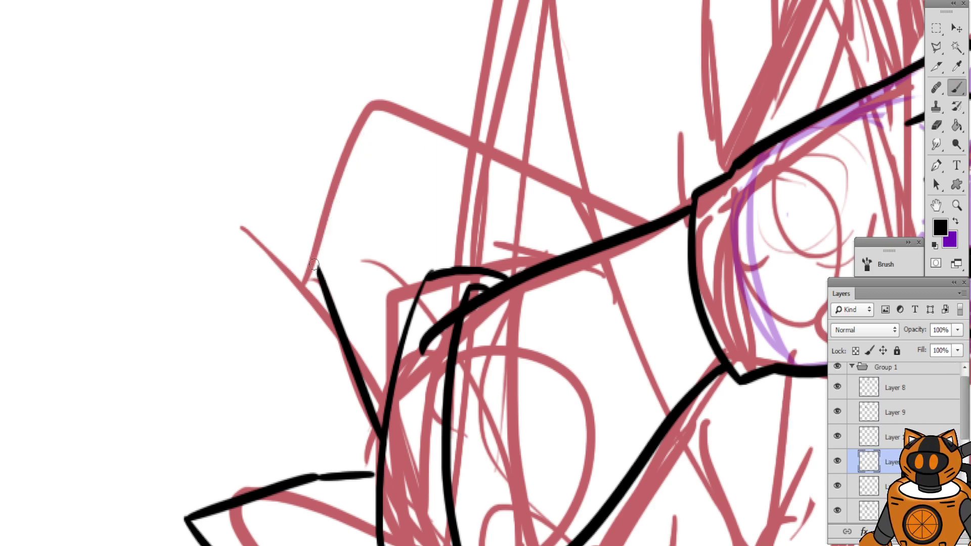
pyautogui.moveTo(318, 273)
pyautogui.mouseDown()
pyautogui.moveTo(401, 96)
pyautogui.moveTo(420, 83)
pyautogui.mouseUp()
pyautogui.hotkey('ctrl', 'z')
pyautogui.moveTo(325, 278); pyautogui.dragTo(397, 120)
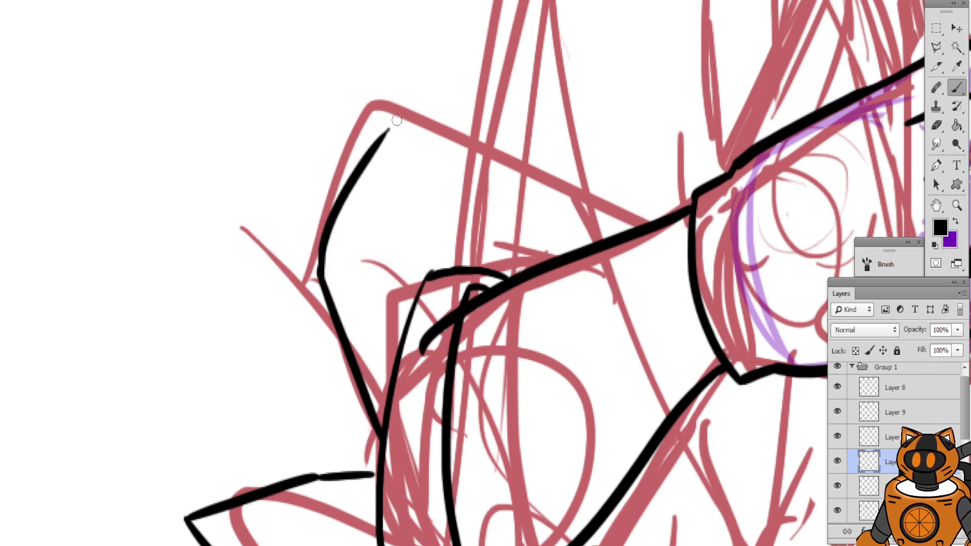
pyautogui.hotkey('ctrl', 'z')
pyautogui.moveTo(319, 273); pyautogui.dragTo(410, 99)
pyautogui.hotkey('ctrl', 'z')
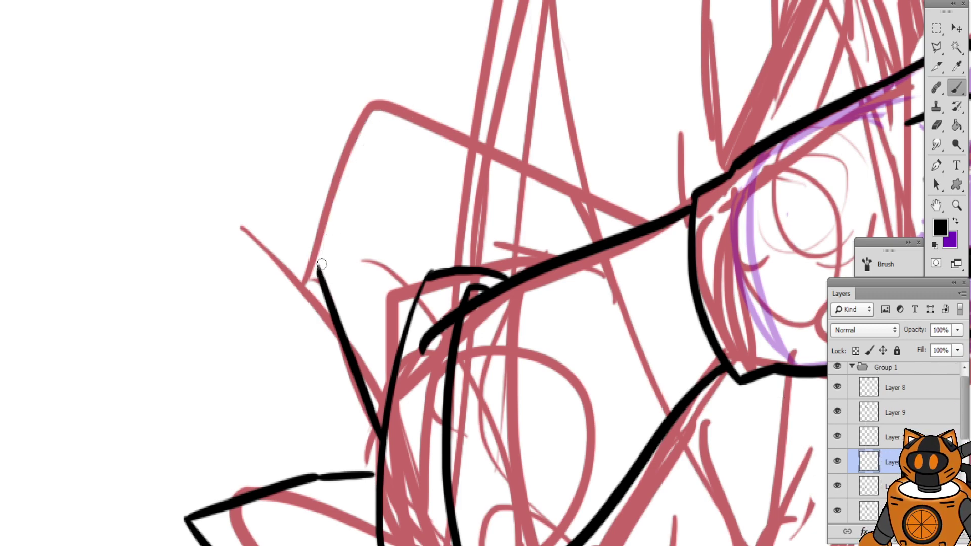
pyautogui.moveTo(318, 273); pyautogui.dragTo(427, 66)
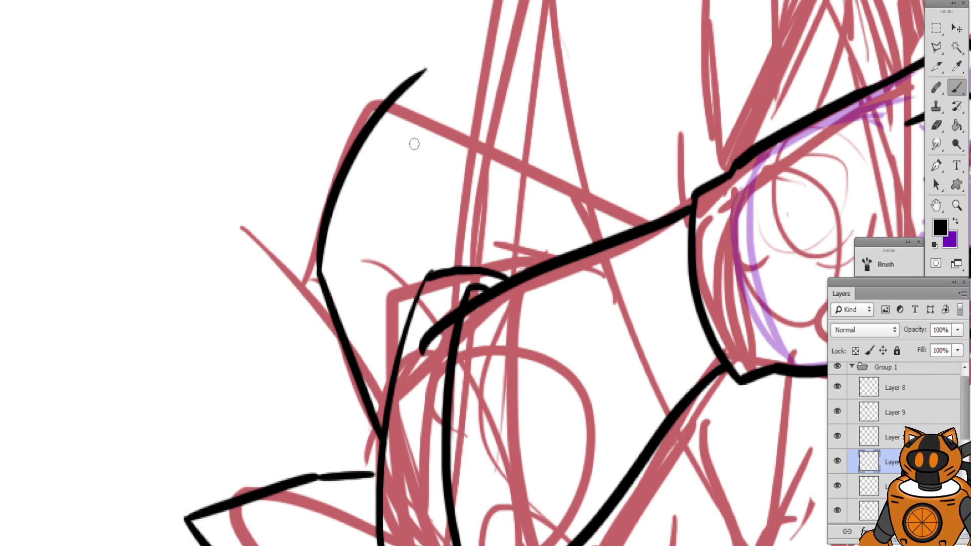
pyautogui.moveTo(394, 100); pyautogui.dragTo(599, 250)
# Ink a short bent fold line joining the upper flap's outer edge to the top edge of the pointed lower flap
pyautogui.moveTo(549, 271)
pyautogui.mouseDown()
pyautogui.moveTo(539, 215)
pyautogui.moveTo(472, 55)
pyautogui.mouseUp()
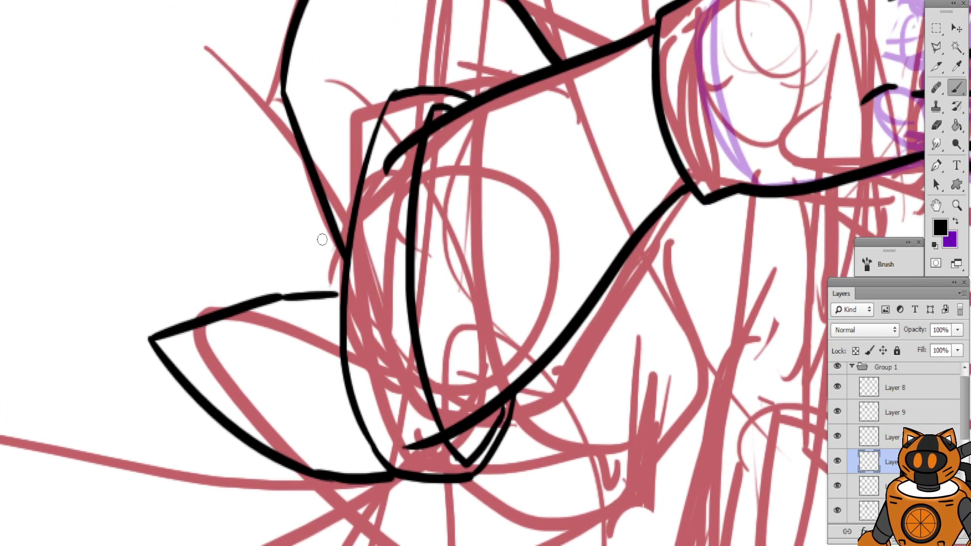
pyautogui.moveTo(323, 200)
pyautogui.mouseDown()
pyautogui.moveTo(295, 243)
pyautogui.moveTo(301, 289)
pyautogui.mouseUp()
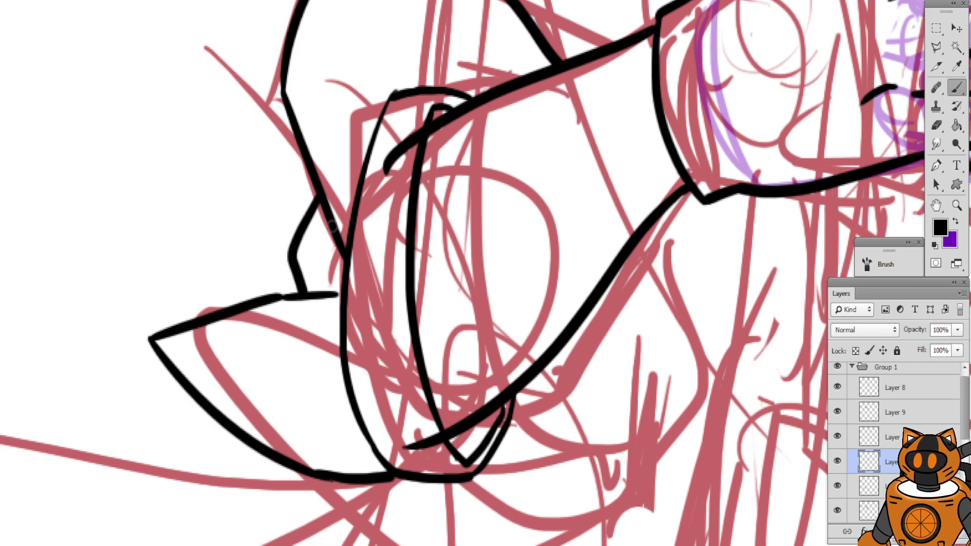
pyautogui.hotkey('ctrl', '-')
pyautogui.moveTo(485, 104); pyautogui.dragTo(455, 130)
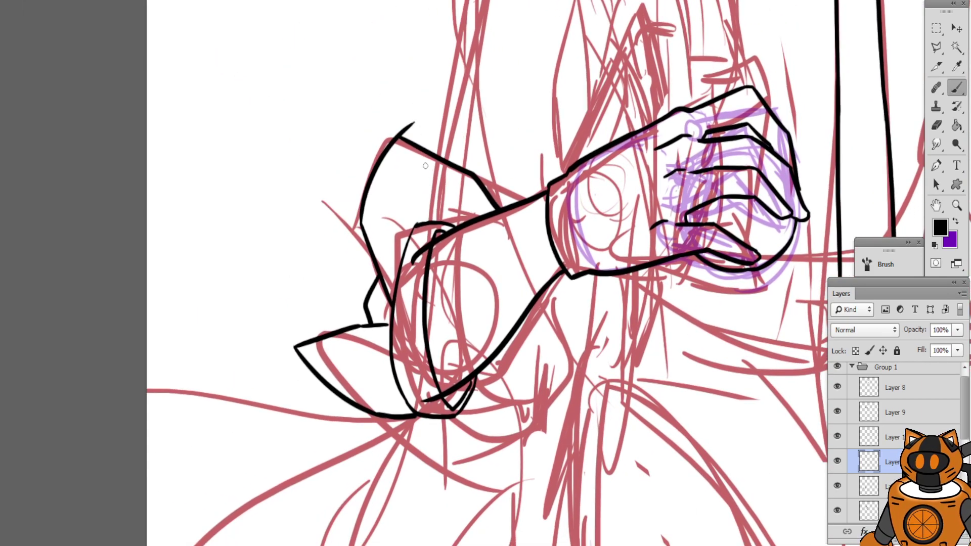
pyautogui.scroll(3, 413, 223)
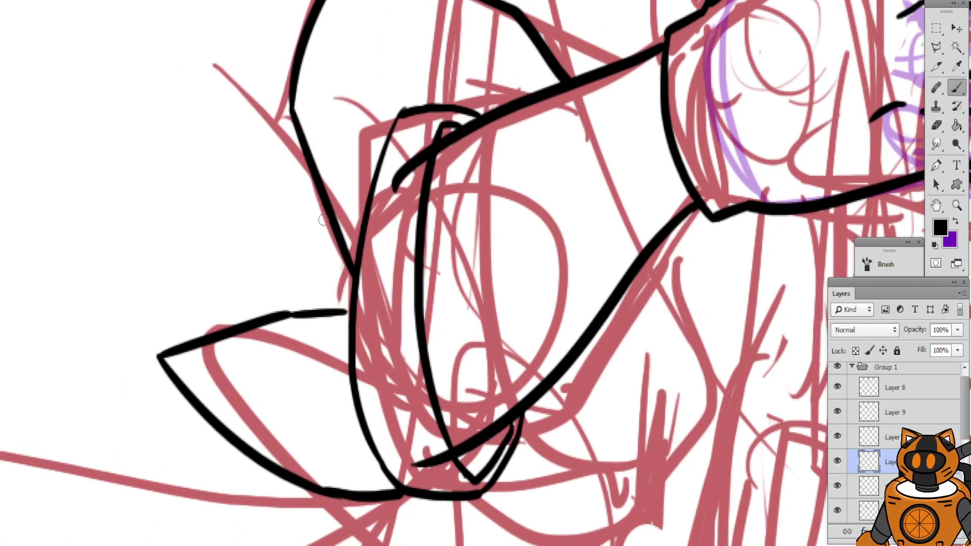
pyautogui.moveTo(329, 219); pyautogui.dragTo(324, 313)
# Erase the line overshooting the peak of the upper flap with the Eraser
pyautogui.moveTo(400, 155); pyautogui.dragTo(375, 407)
pyautogui.moveTo(454, 209); pyautogui.dragTo(482, 235)
pyautogui.press('e')
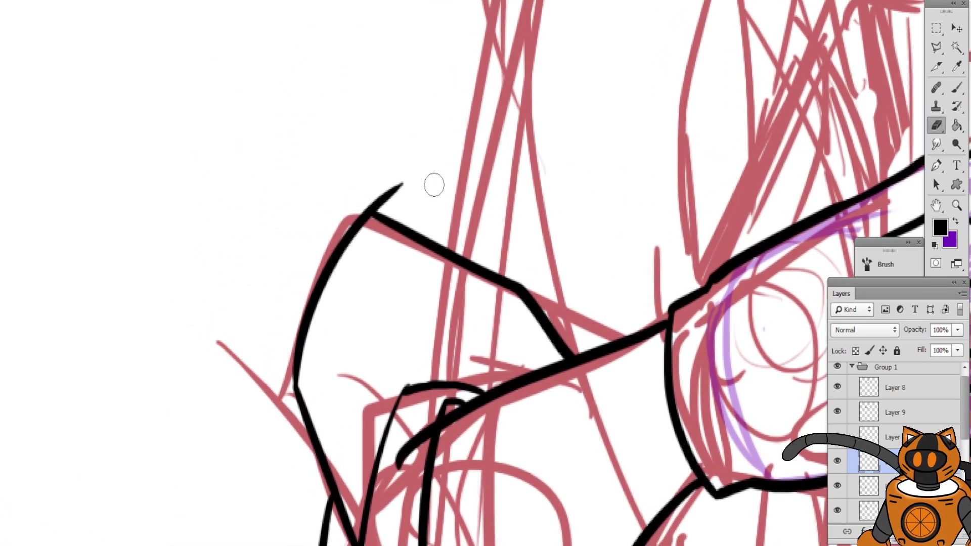
pyautogui.moveTo(380, 199)
pyautogui.mouseDown()
pyautogui.moveTo(394, 201)
pyautogui.moveTo(363, 196)
pyautogui.mouseUp()
# On the layer holding the outer arm outline, erase the thin tapered lower end of the line below the shoulder
pyautogui.hotkey('ctrl', '-')
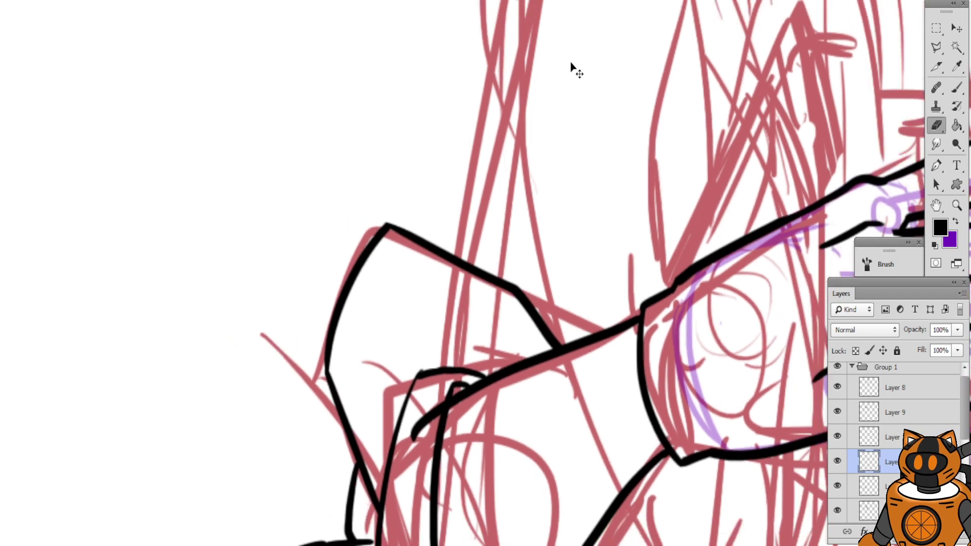
pyautogui.moveTo(629, 85)
pyautogui.mouseDown()
pyautogui.moveTo(597, 123)
pyautogui.moveTo(568, 123)
pyautogui.mouseUp()
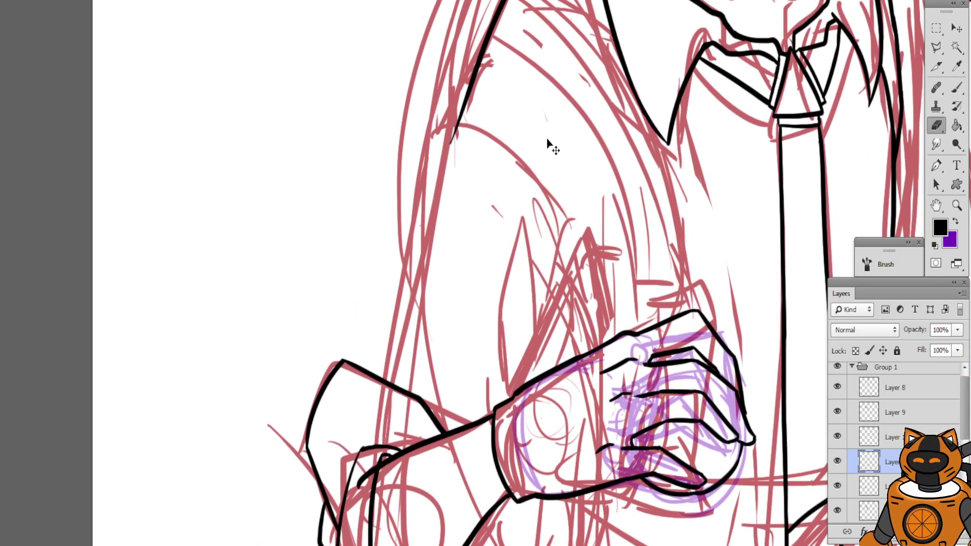
pyautogui.hotkey('ctrl', '+')
pyautogui.moveTo(485, 142)
pyautogui.mouseDown()
pyautogui.moveTo(507, 192)
pyautogui.moveTo(522, 286)
pyautogui.mouseUp()
pyautogui.click(868, 511)
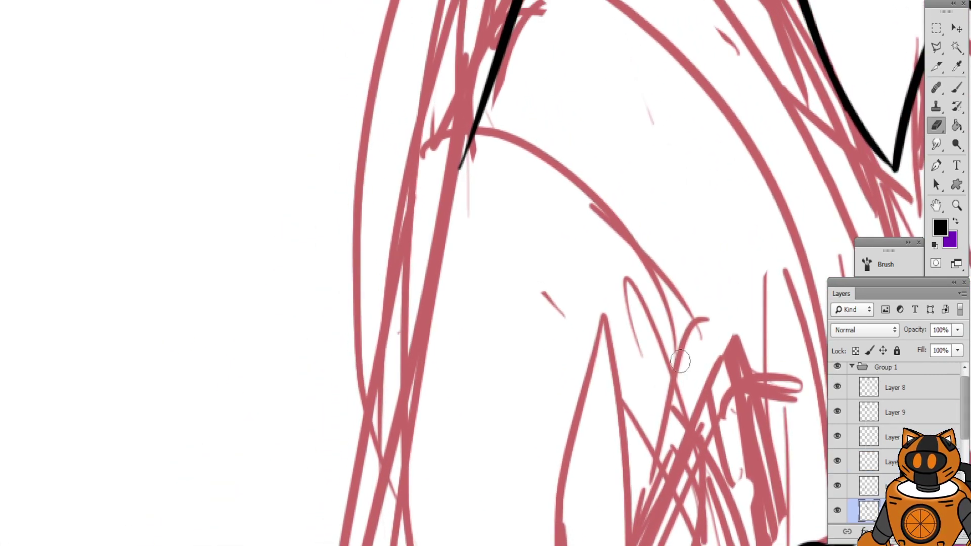
pyautogui.moveTo(463, 175); pyautogui.dragTo(468, 165)
pyautogui.hotkey('ctrl', '-')
pyautogui.moveTo(566, 132)
pyautogui.mouseDown()
pyautogui.moveTo(427, 260)
pyautogui.moveTo(439, 173)
pyautogui.moveTo(466, 110)
pyautogui.mouseUp()
pyautogui.moveTo(520, 195); pyautogui.dragTo(502, 68)
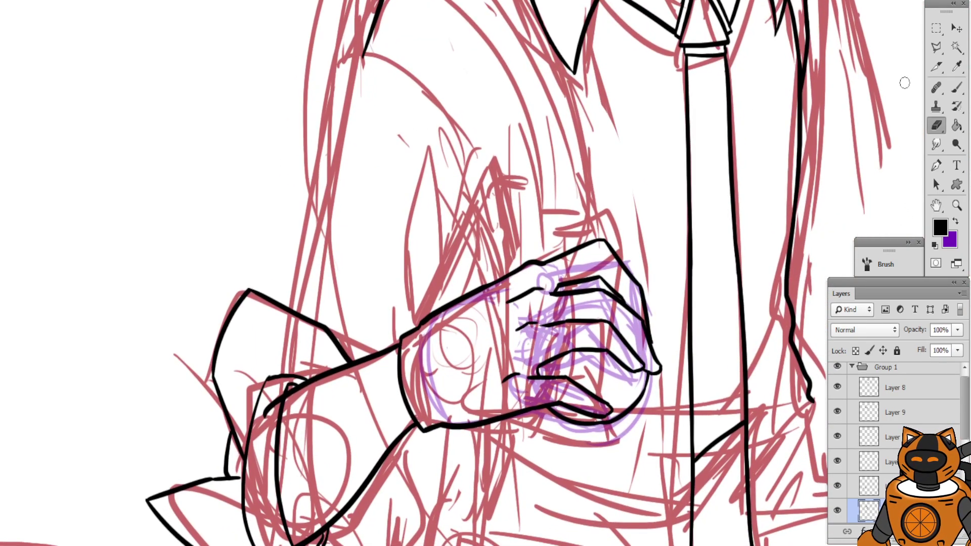
pyautogui.click(956, 87)
pyautogui.scroll(4, 408, 152)
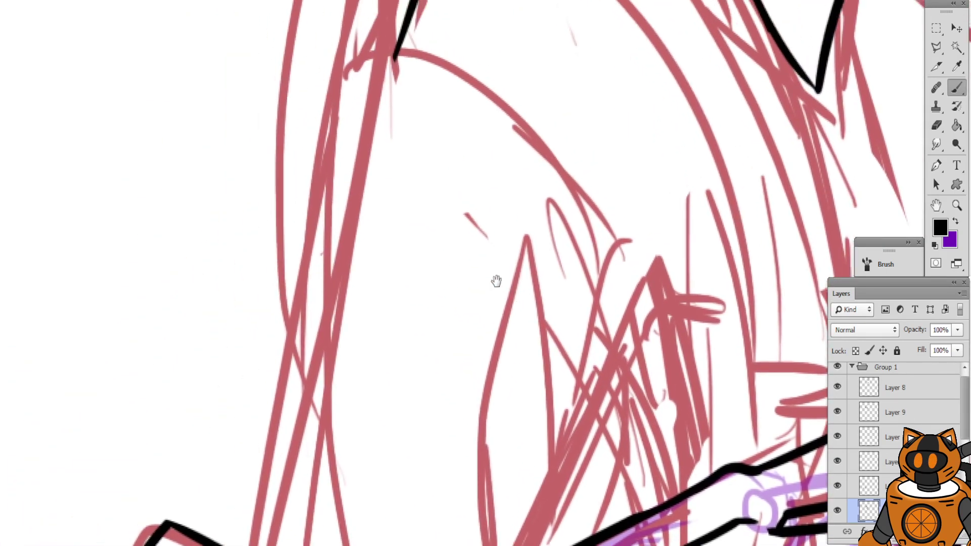
pyautogui.moveTo(495, 281); pyautogui.dragTo(548, 347)
pyautogui.moveTo(335, 282); pyautogui.dragTo(334, 251)
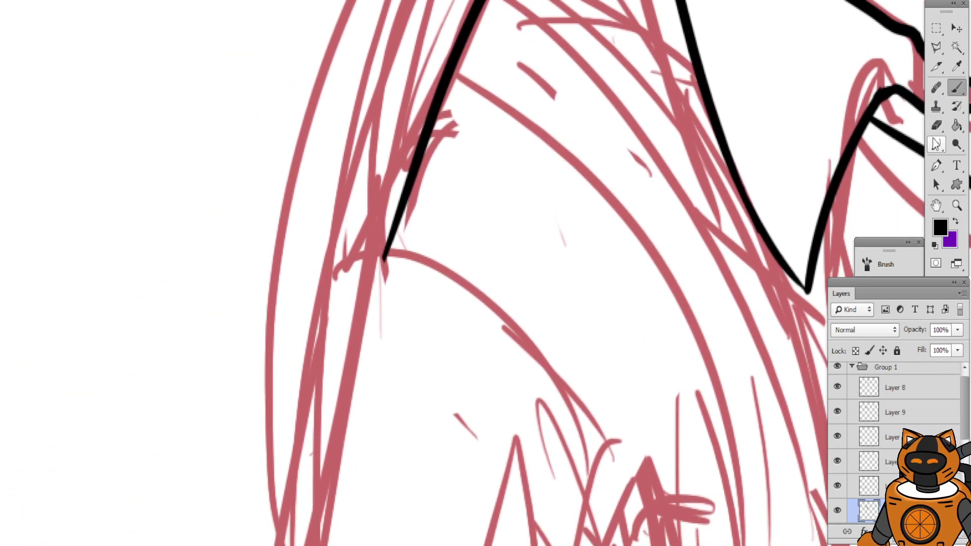
pyautogui.moveTo(455, 114)
pyautogui.mouseDown()
pyautogui.moveTo(404, 215)
pyautogui.moveTo(455, 111)
pyautogui.moveTo(399, 205)
pyautogui.mouseUp()
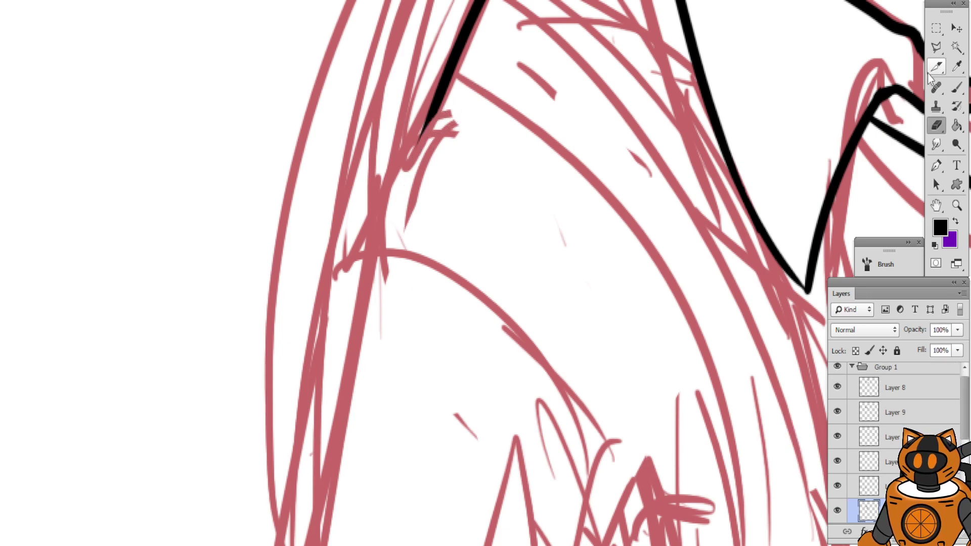
# Redraw the outer arm outline with the Brush, continuing the trimmed shoulder line down past the red sleeve arc
pyautogui.click(957, 87)
pyautogui.moveTo(442, 86); pyautogui.dragTo(349, 394)
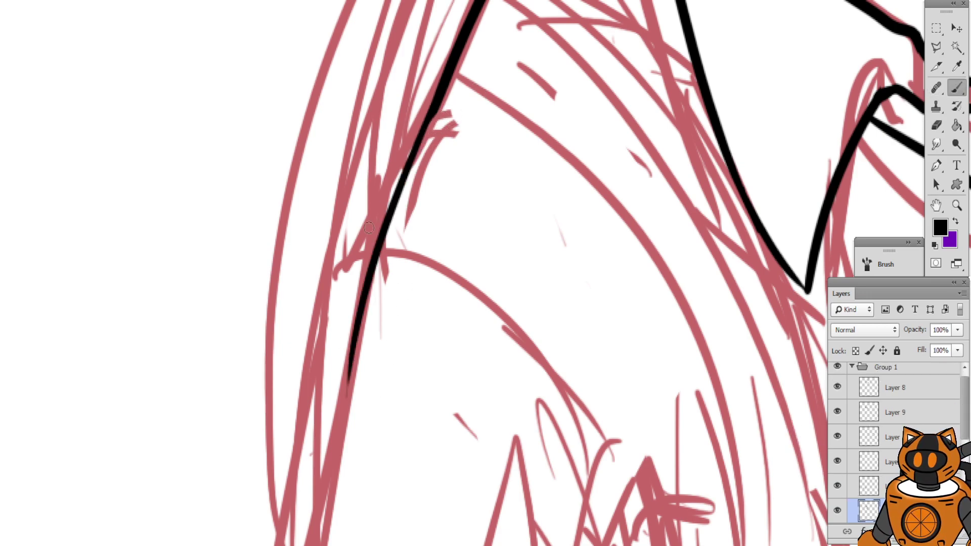
pyautogui.hotkey('ctrl', 'z')
pyautogui.moveTo(444, 74); pyautogui.dragTo(372, 311)
pyautogui.hotkey('ctrl', 'z')
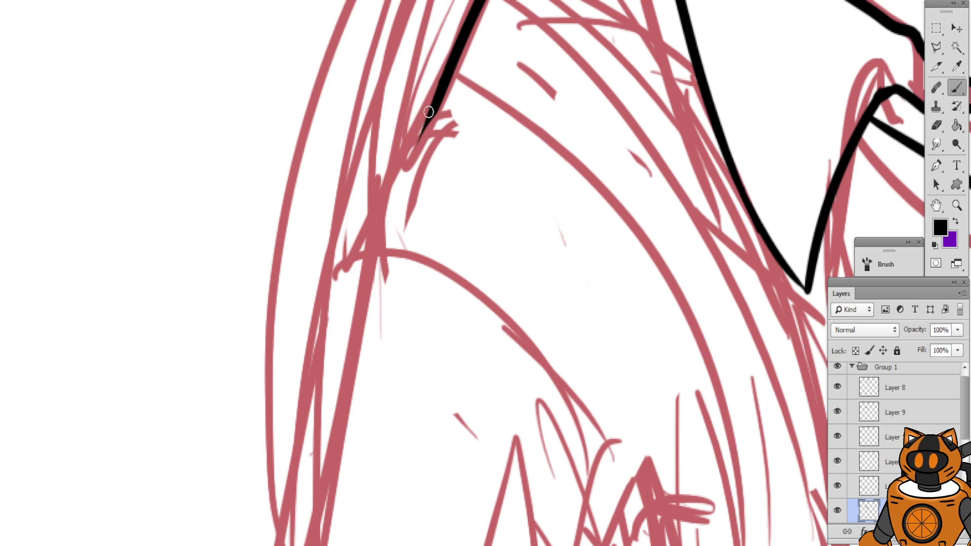
pyautogui.moveTo(435, 88); pyautogui.dragTo(365, 316)
# Extend the outer arm outline with a small wavy crease and a long straight stretch, ending in a wavy kink at the upper flap
pyautogui.moveTo(340, 202); pyautogui.dragTo(348, 64)
pyautogui.moveTo(355, 187)
pyautogui.mouseDown()
pyautogui.moveTo(338, 126)
pyautogui.moveTo(333, 180)
pyautogui.mouseUp()
pyautogui.moveTo(319, 206)
pyautogui.mouseDown()
pyautogui.moveTo(336, 122)
pyautogui.moveTo(377, 78)
pyautogui.moveTo(318, 162)
pyautogui.mouseUp()
pyautogui.moveTo(402, 96); pyautogui.dragTo(333, 399)
pyautogui.moveTo(353, 236); pyautogui.dragTo(375, 85)
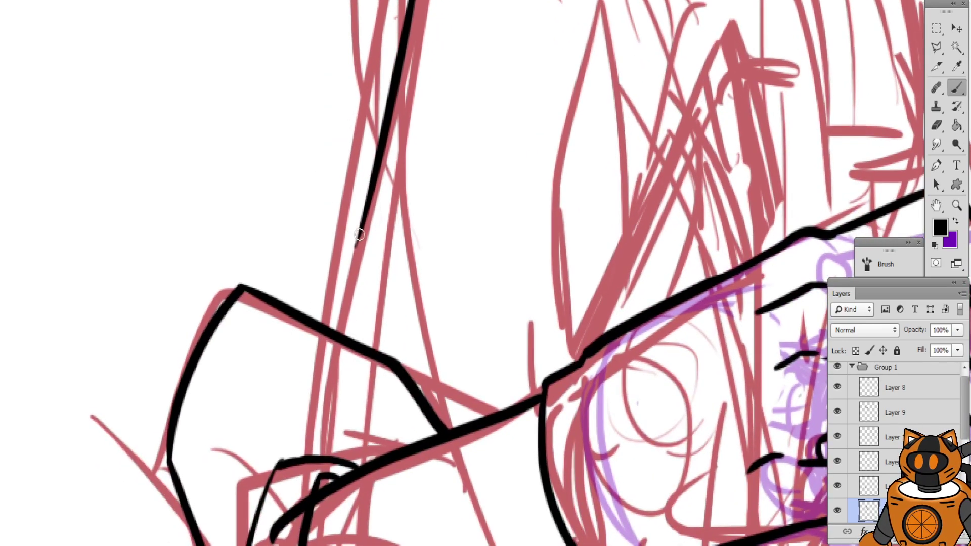
pyautogui.moveTo(358, 236); pyautogui.dragTo(335, 300)
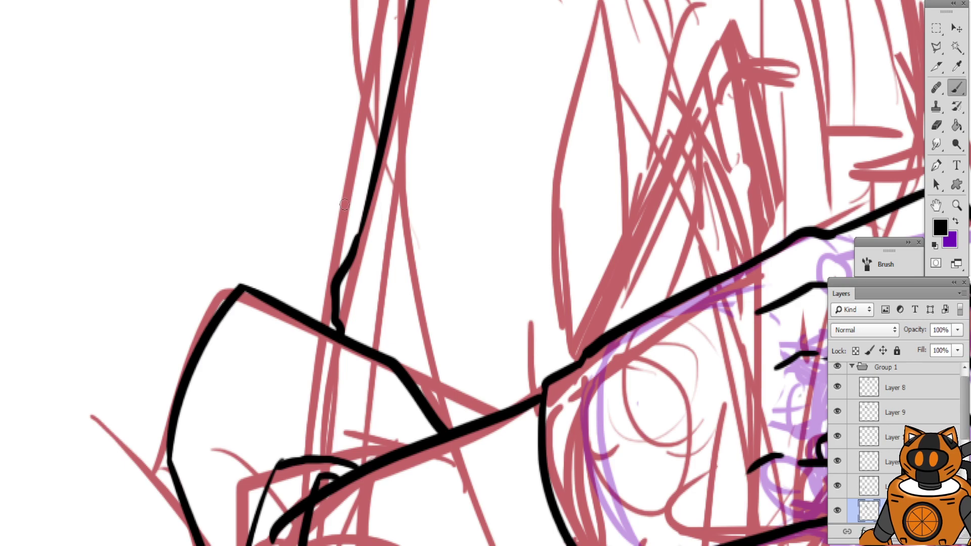
pyautogui.hotkey('ctrl', 'z')
pyautogui.moveTo(362, 227); pyautogui.dragTo(322, 356)
# Try to move the hand, forearm and sleeve line art sideways toward the tie
pyautogui.hotkey('ctrl', '-')
pyautogui.moveTo(450, 154)
pyautogui.mouseDown()
pyautogui.moveTo(342, 151)
pyautogui.moveTo(293, 189)
pyautogui.moveTo(324, 111)
pyautogui.moveTo(321, 66)
pyautogui.mouseUp()
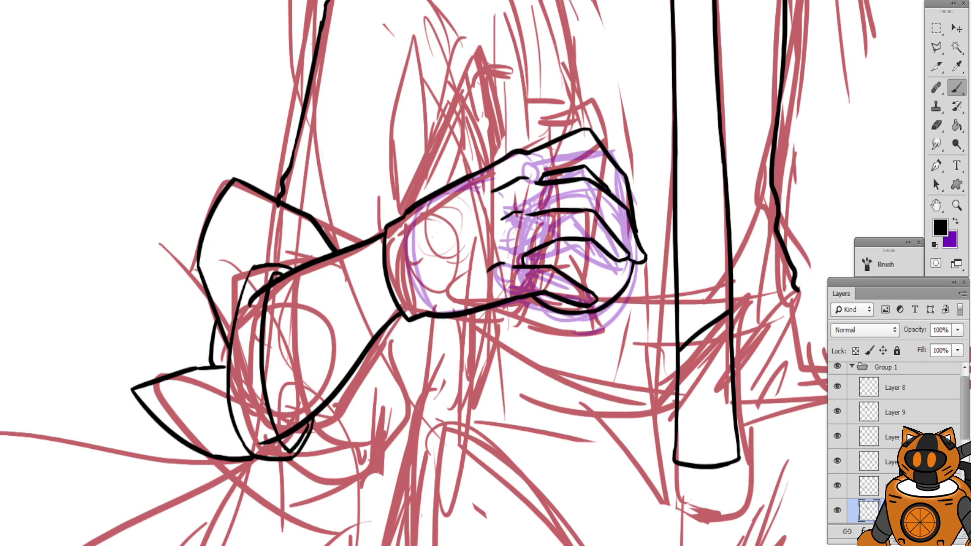
pyautogui.press('v')
pyautogui.moveTo(464, 276); pyautogui.dragTo(493, 277)
pyautogui.hotkey('ctrl', 'z')
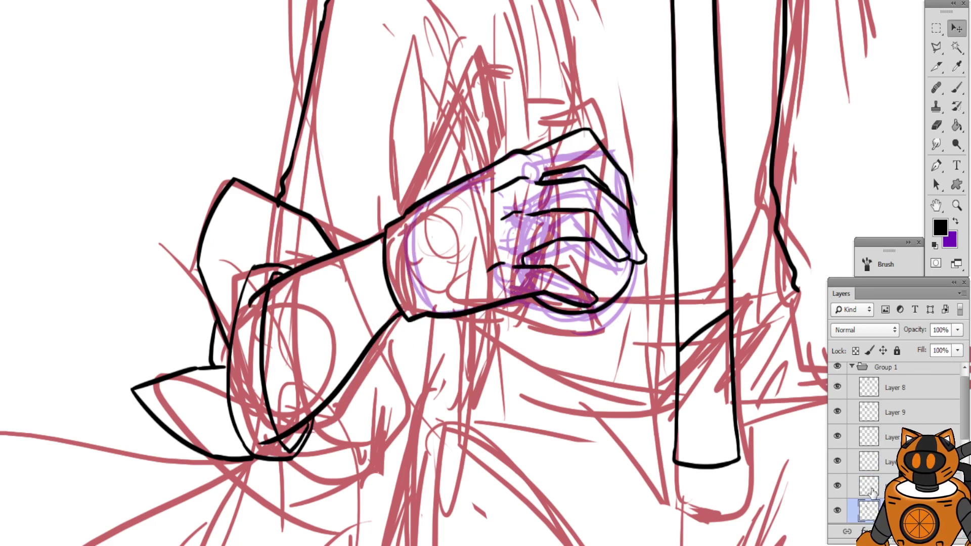
pyautogui.click(838, 483)
pyautogui.click(838, 482)
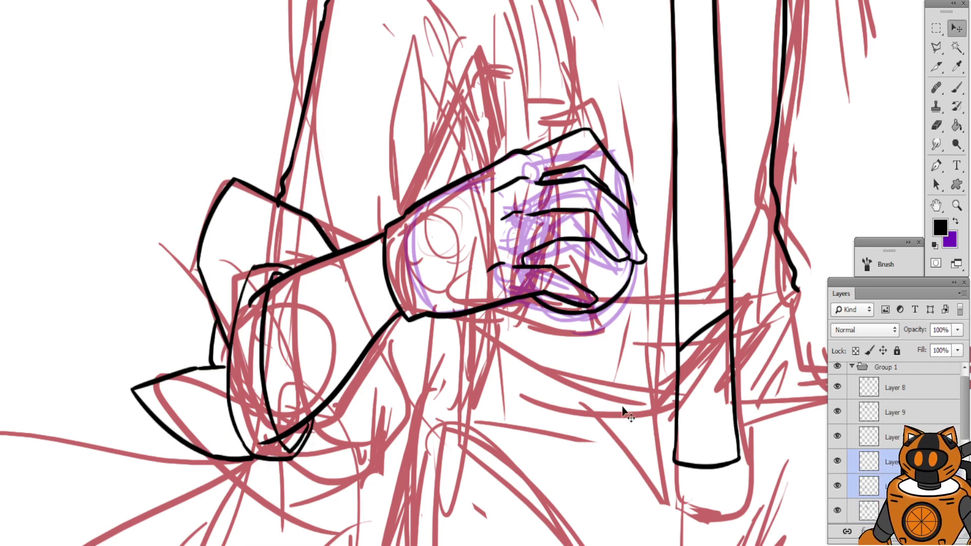
pyautogui.moveTo(439, 348); pyautogui.dragTo(485, 342)
pyautogui.scroll(-1, 493, 303)
pyautogui.moveTo(557, 159)
pyautogui.mouseDown()
pyautogui.moveTo(565, 213)
pyautogui.moveTo(564, 205)
pyautogui.mouseUp()
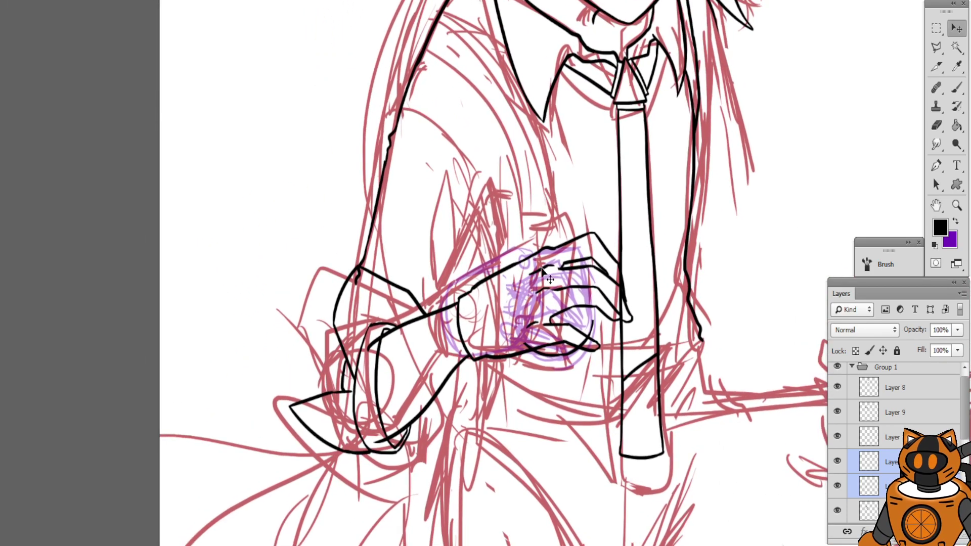
pyautogui.hotkey('ctrl', 'z')
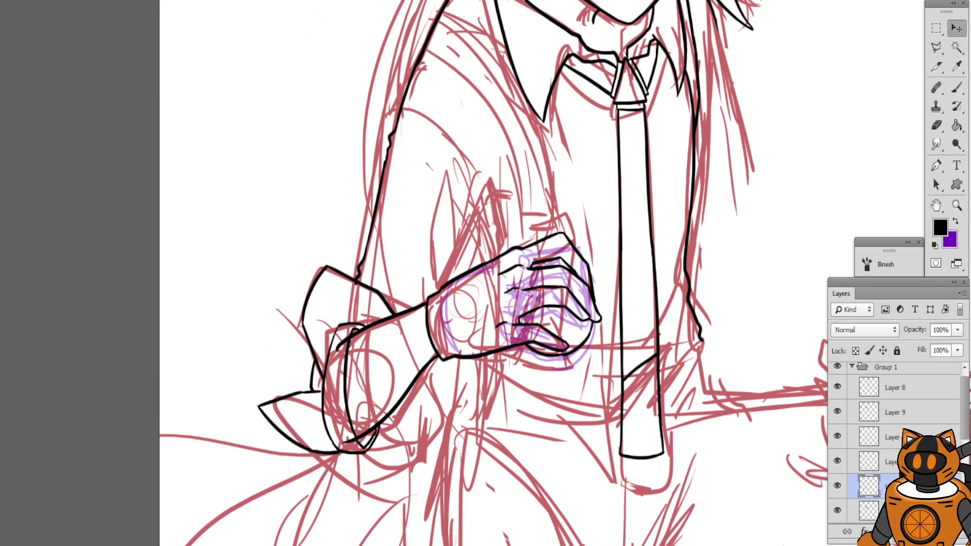
# Select the three hand and sleeve layers together and move them toward the tie so the fingertips overlap its edge
pyautogui.keyDown('shift'); pyautogui.click(870, 437); pyautogui.keyUp('shift')
pyautogui.moveTo(476, 389); pyautogui.dragTo(513, 371)
pyautogui.moveTo(631, 152)
pyautogui.mouseDown()
pyautogui.moveTo(637, 209)
pyautogui.moveTo(594, 222)
pyautogui.moveTo(581, 212)
pyautogui.moveTo(567, 124)
pyautogui.moveTo(581, 113)
pyautogui.mouseUp()
pyautogui.moveTo(443, 331); pyautogui.dragTo(444, 336)
# On the arm outline layer, ink the inner sleeve fold with a short hooked top and a long slanted line down to the forearm
pyautogui.hotkey('ctrl', '+')
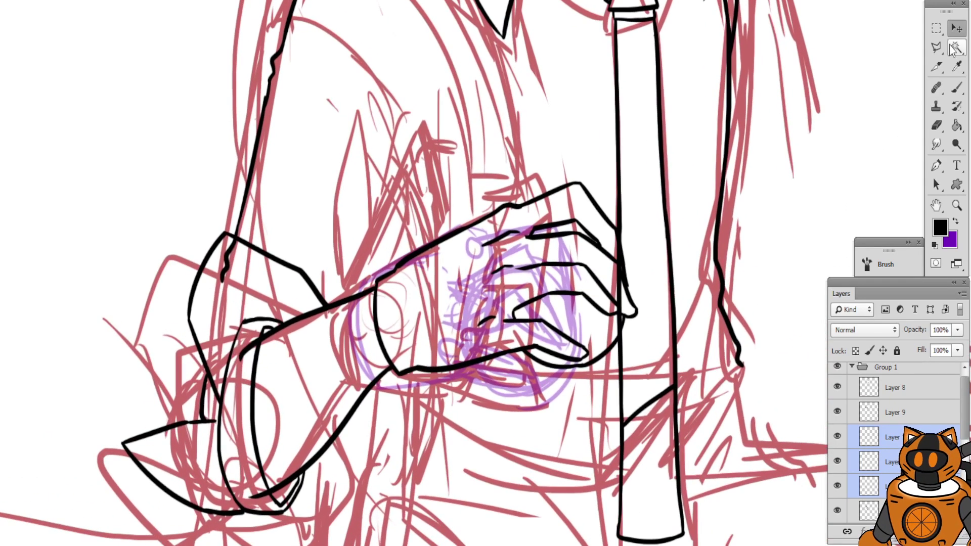
pyautogui.click(936, 47)
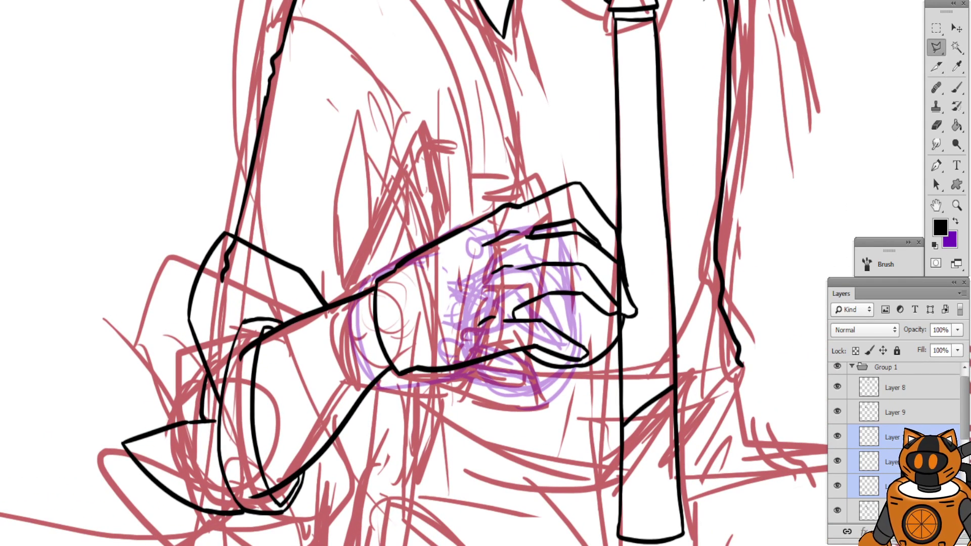
pyautogui.click(852, 511)
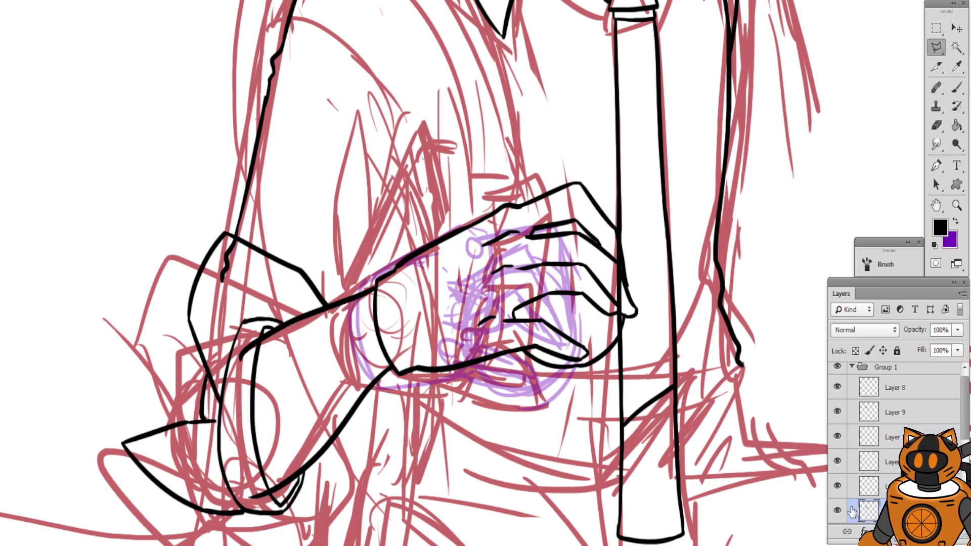
pyautogui.click(837, 511)
pyautogui.click(837, 511)
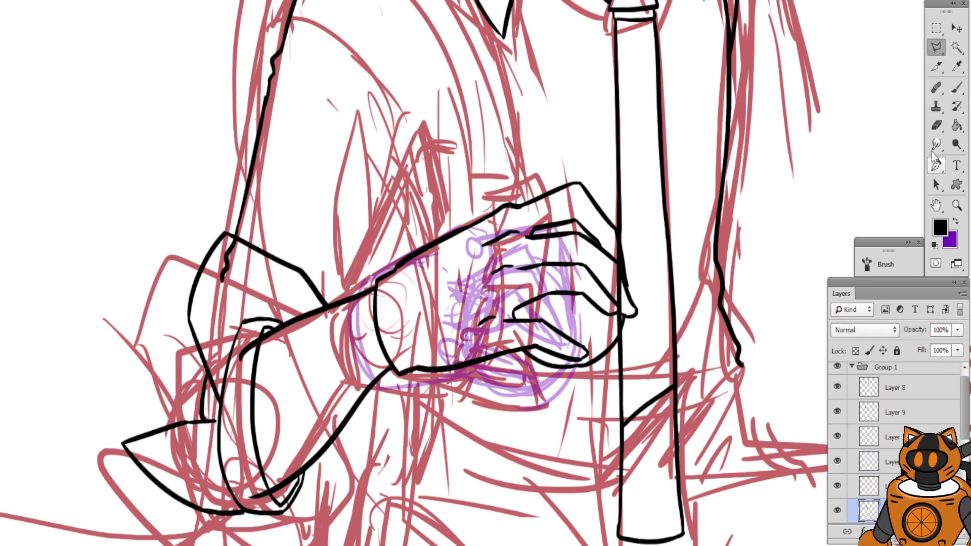
pyautogui.click(957, 89)
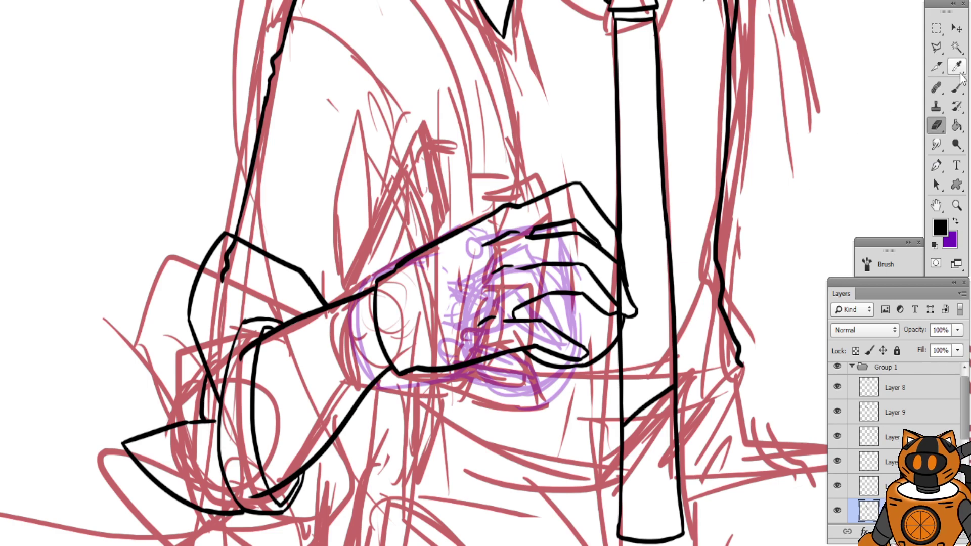
pyautogui.hotkey('ctrl', '+')
pyautogui.moveTo(435, 128); pyautogui.dragTo(455, 158)
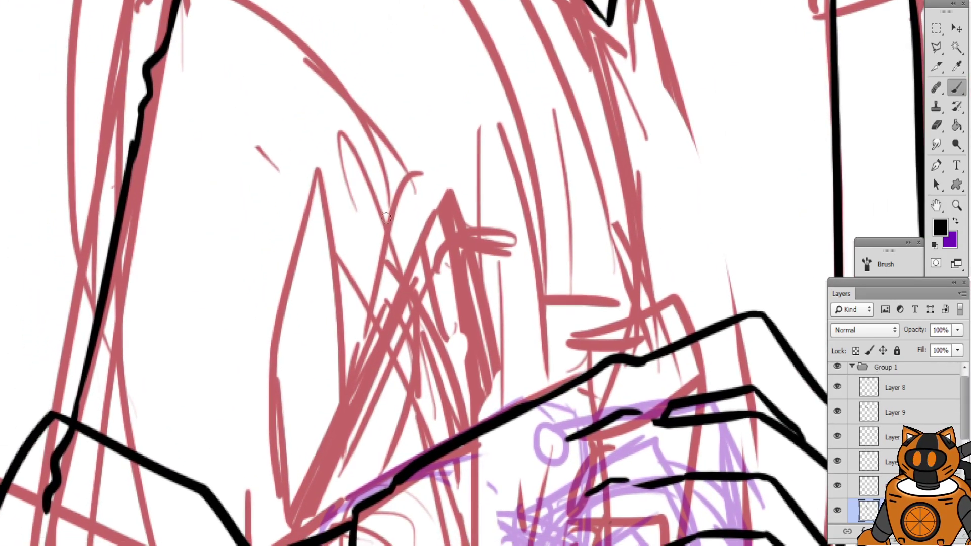
pyautogui.moveTo(474, 240)
pyautogui.mouseDown()
pyautogui.moveTo(453, 242)
pyautogui.moveTo(553, 182)
pyautogui.moveTo(613, 164)
pyautogui.moveTo(650, 168)
pyautogui.moveTo(595, 214)
pyautogui.moveTo(557, 271)
pyautogui.moveTo(471, 447)
pyautogui.mouseUp()
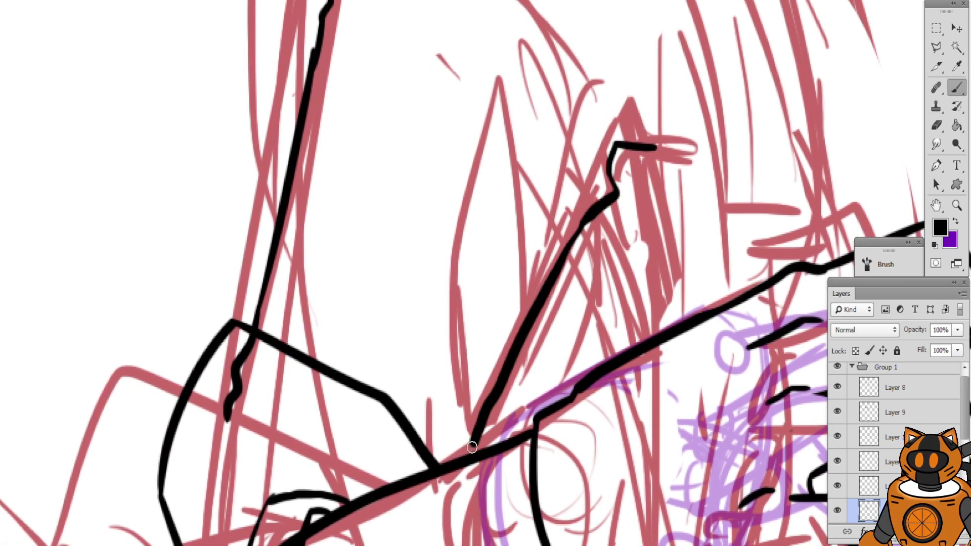
# Erase the wavy end of the outer arm outline where it runs inside the upper flap
pyautogui.moveTo(447, 375); pyautogui.dragTo(504, 381)
pyautogui.press('e')
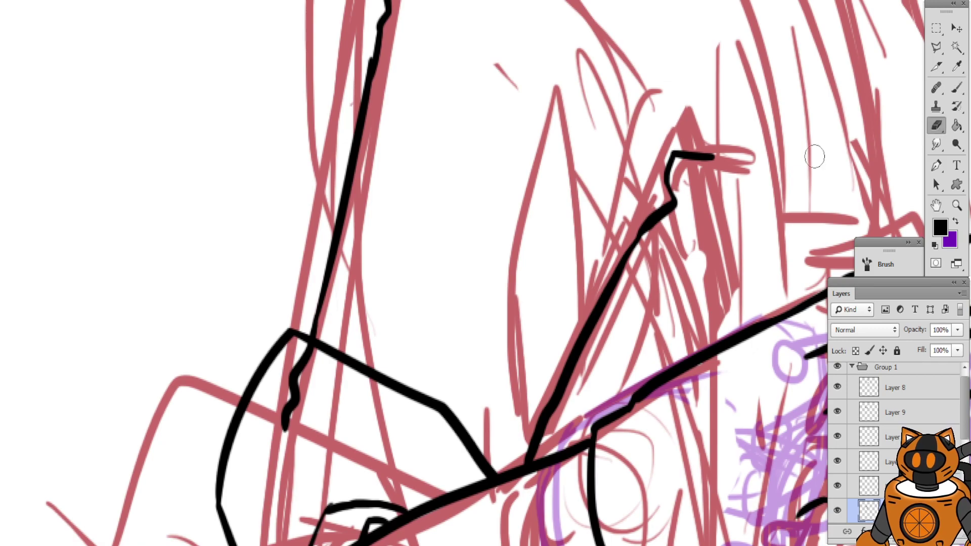
pyautogui.moveTo(326, 346)
pyautogui.mouseDown()
pyautogui.moveTo(312, 360)
pyautogui.moveTo(303, 352)
pyautogui.moveTo(292, 440)
pyautogui.moveTo(286, 382)
pyautogui.moveTo(326, 412)
pyautogui.mouseUp()
pyautogui.hotkey('ctrl', '-')
pyautogui.hotkey('ctrl', '-')
# Ink a short slanted line from the middle of the inner sleeve fold down to the forearm outline
pyautogui.moveTo(463, 172); pyautogui.dragTo(407, 203)
pyautogui.moveTo(475, 152); pyautogui.dragTo(308, 297)
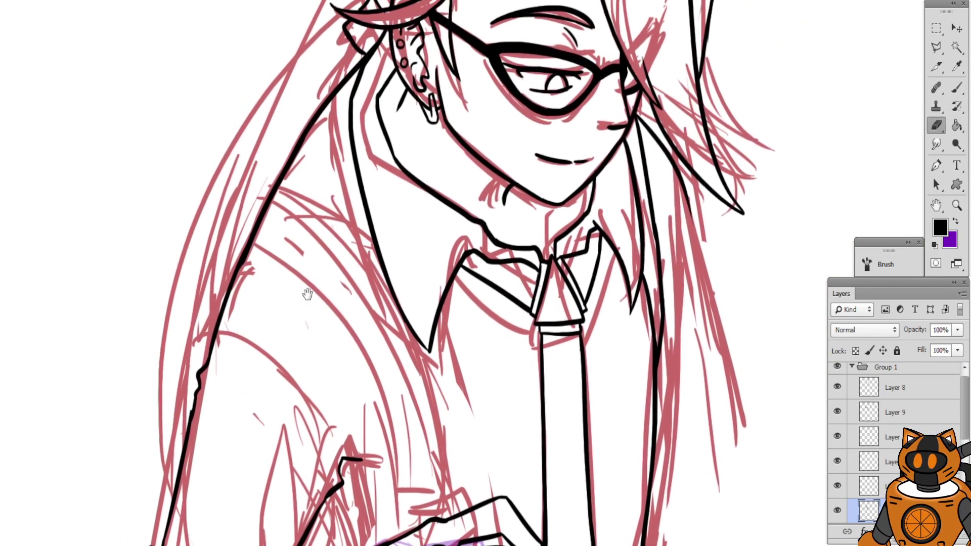
pyautogui.moveTo(346, 238)
pyautogui.mouseDown()
pyautogui.moveTo(365, 226)
pyautogui.moveTo(363, 205)
pyautogui.mouseUp()
pyautogui.click(957, 87)
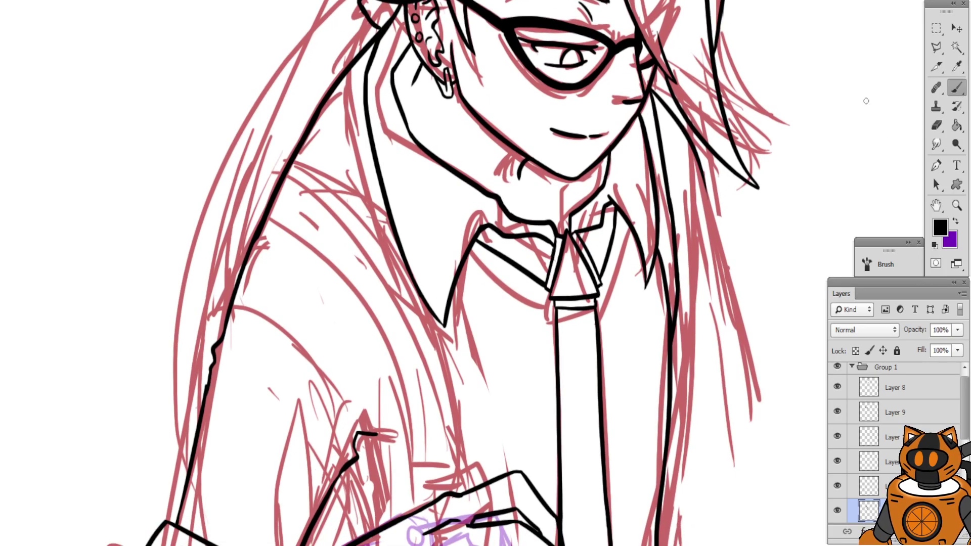
pyautogui.moveTo(436, 392)
pyautogui.mouseDown()
pyautogui.moveTo(535, 111)
pyautogui.moveTo(588, 36)
pyautogui.moveTo(575, 68)
pyautogui.mouseUp()
pyautogui.hotkey('ctrl', '+')
pyautogui.hotkey('ctrl', '+')
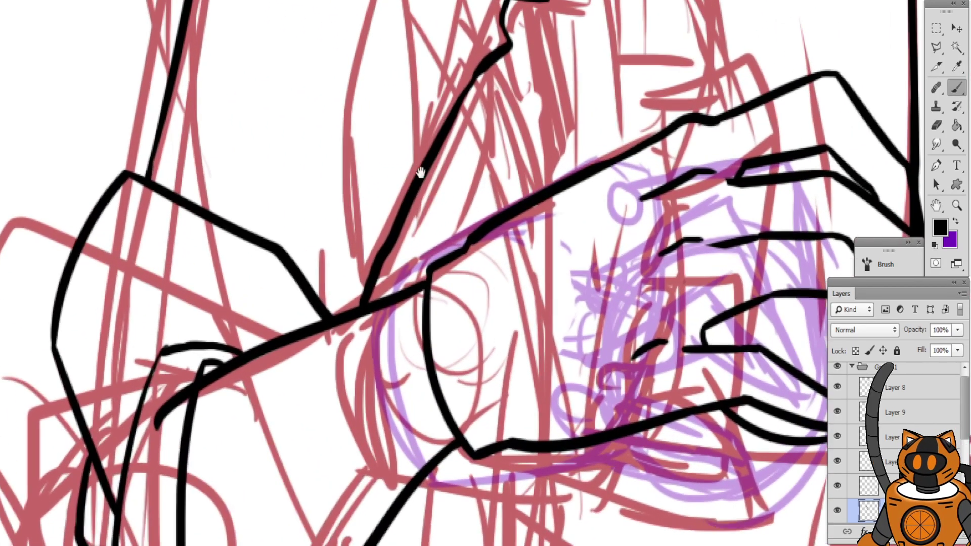
pyautogui.moveTo(491, 104)
pyautogui.mouseDown()
pyautogui.moveTo(440, 186)
pyautogui.moveTo(467, 259)
pyautogui.mouseUp()
pyautogui.hotkey('ctrl', 'z')
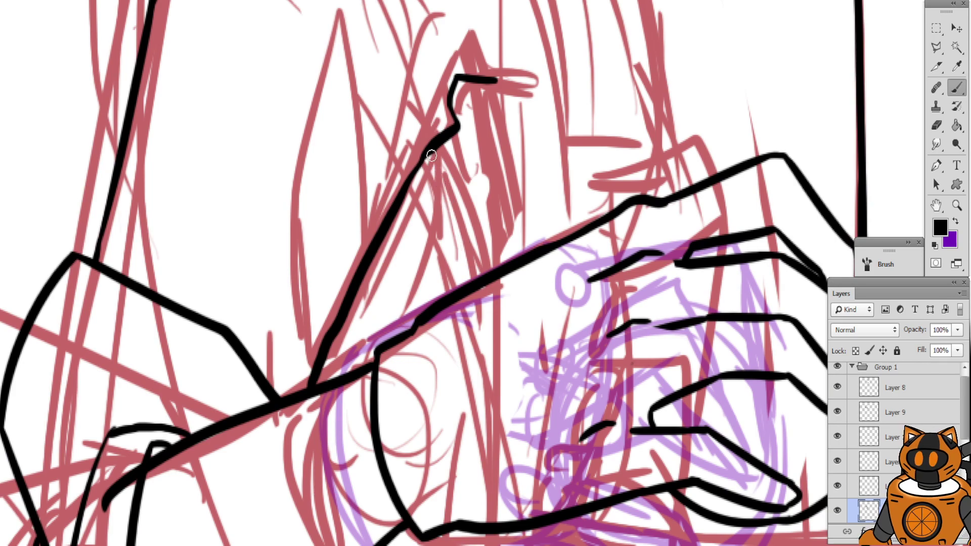
pyautogui.moveTo(430, 154); pyautogui.dragTo(472, 282)
pyautogui.hotkey('ctrl', '-')
pyautogui.hotkey('ctrl', '-')
pyautogui.hotkey('ctrl', '-')
pyautogui.moveTo(504, 89); pyautogui.dragTo(462, 195)
pyautogui.moveTo(445, 230)
pyautogui.mouseDown()
pyautogui.moveTo(479, 177)
pyautogui.moveTo(460, 158)
pyautogui.mouseUp()
pyautogui.hotkey('ctrl', 'z')
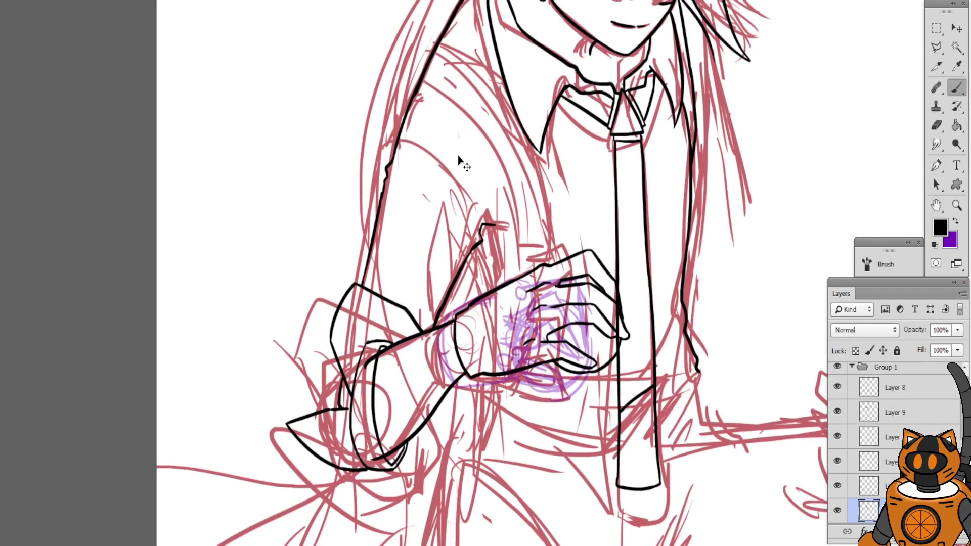
pyautogui.hotkey('ctrl', '+')
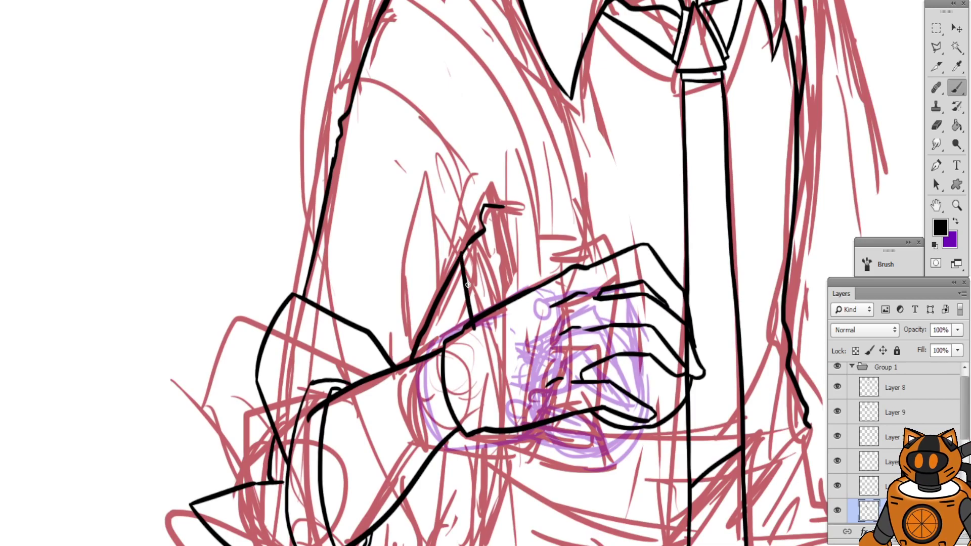
pyautogui.hotkey('ctrl', '-')
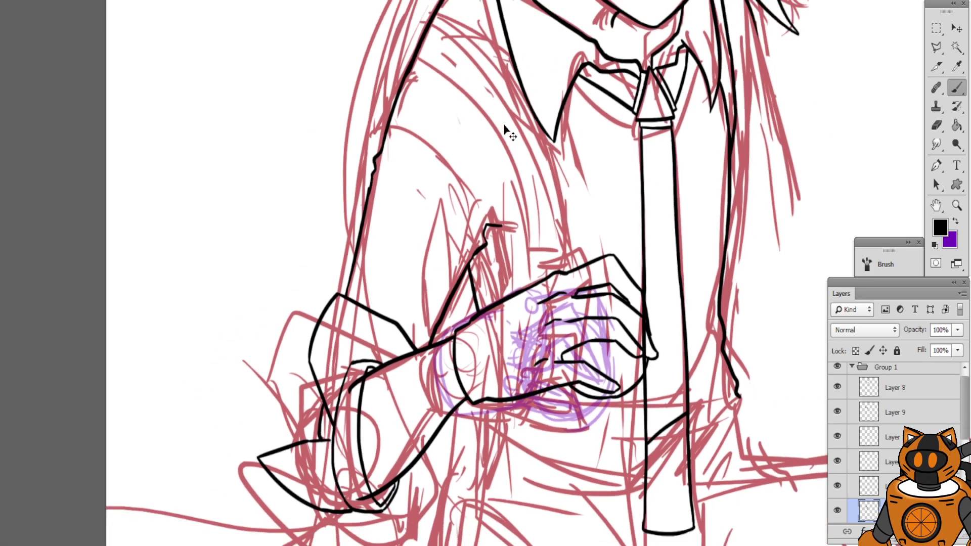
# Ink a thin line from the outer arm outline across the upper arm, bending down to the inner sleeve fold
pyautogui.moveTo(487, 112); pyautogui.dragTo(462, 165)
pyautogui.hotkey('ctrl', '+')
pyautogui.moveTo(375, 182); pyautogui.dragTo(385, 167)
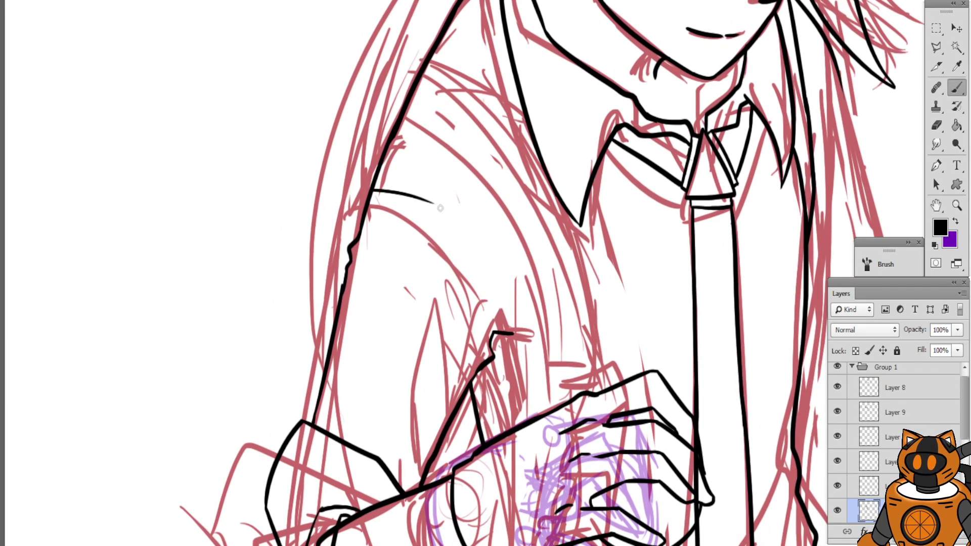
pyautogui.hotkey('ctrl', '-')
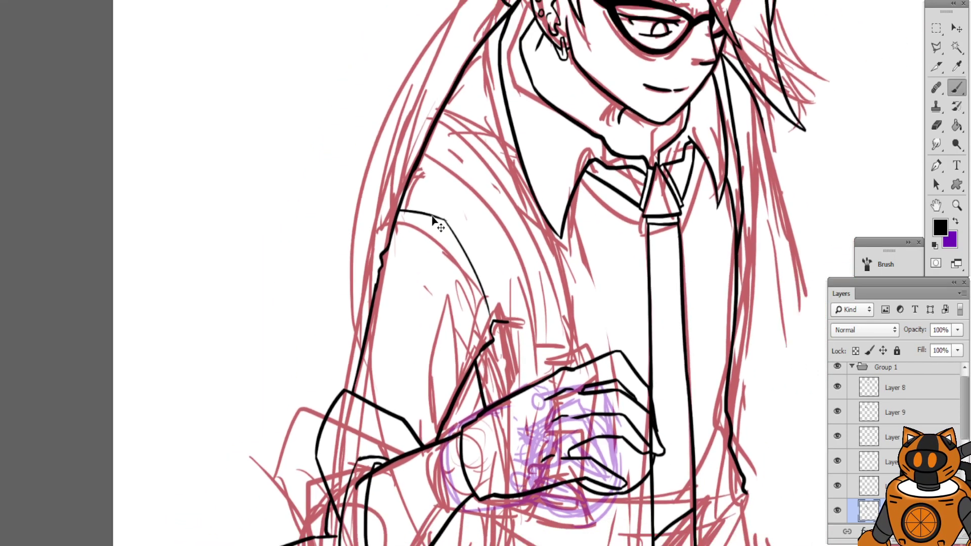
pyautogui.moveTo(526, 325)
pyautogui.mouseDown()
pyautogui.moveTo(415, 237)
pyautogui.moveTo(347, 209)
pyautogui.moveTo(433, 5)
pyautogui.moveTo(438, 47)
pyautogui.moveTo(329, 225)
pyautogui.moveTo(356, 240)
pyautogui.moveTo(364, 263)
pyautogui.mouseUp()
pyautogui.moveTo(469, 144); pyautogui.dragTo(462, 134)
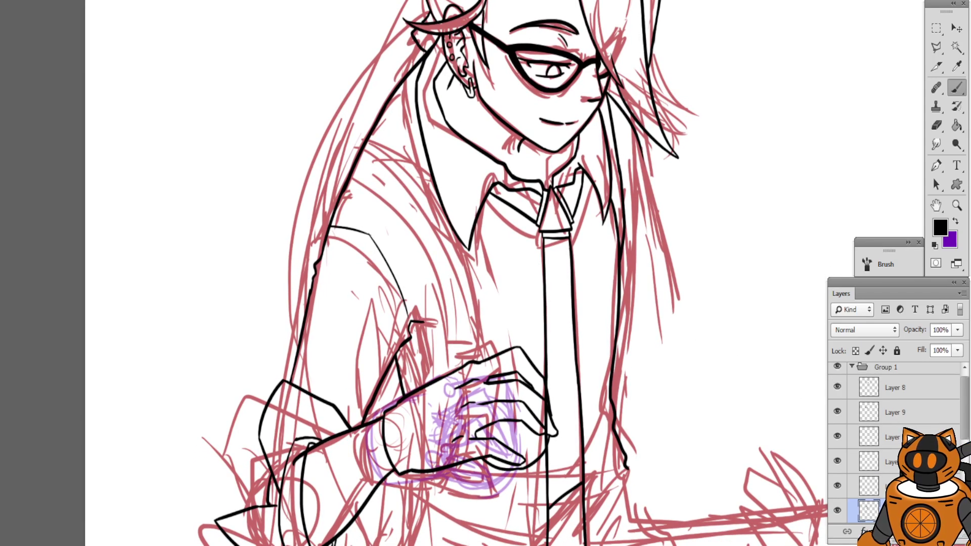
# Try to ink two long curves from the shoulder outline down the chest, one below and one crossing the collar
pyautogui.hotkey('ctrl', '-')
pyautogui.hotkey('ctrl', '+')
pyautogui.hotkey('ctrl', '+')
pyautogui.hotkey('ctrl', '-')
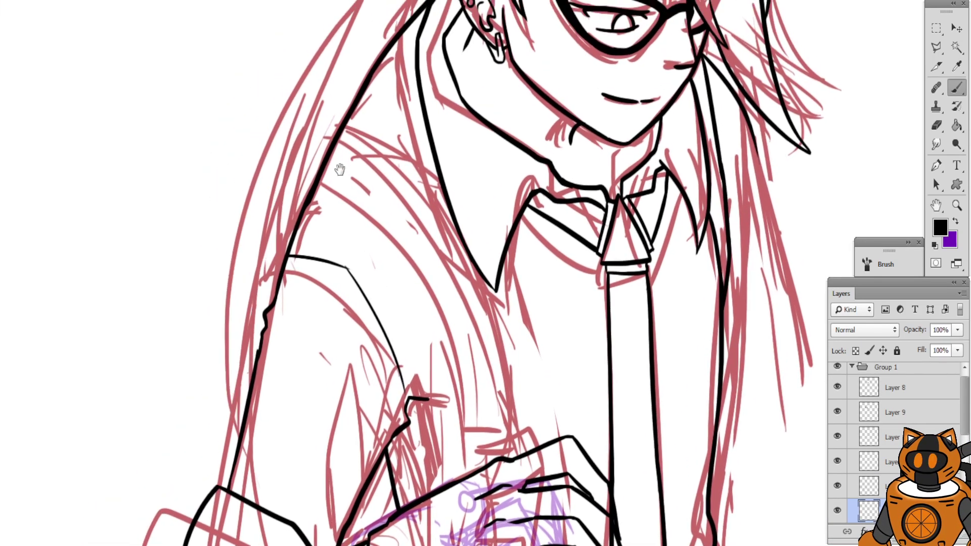
pyautogui.hotkey('ctrl', '+')
pyautogui.hotkey('ctrl', '-')
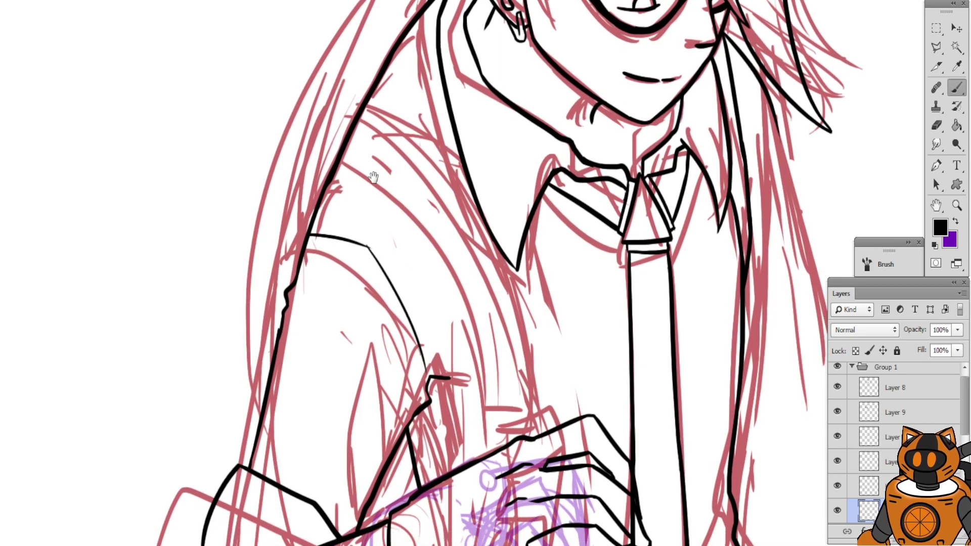
pyautogui.hotkey('ctrl', '+')
pyautogui.scroll(1, 350, 164)
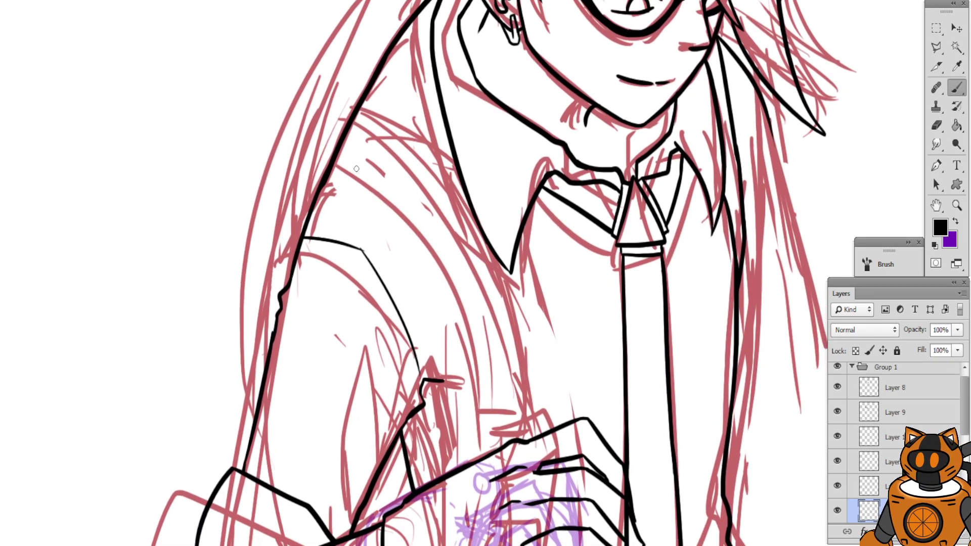
pyautogui.moveTo(339, 173); pyautogui.dragTo(487, 390)
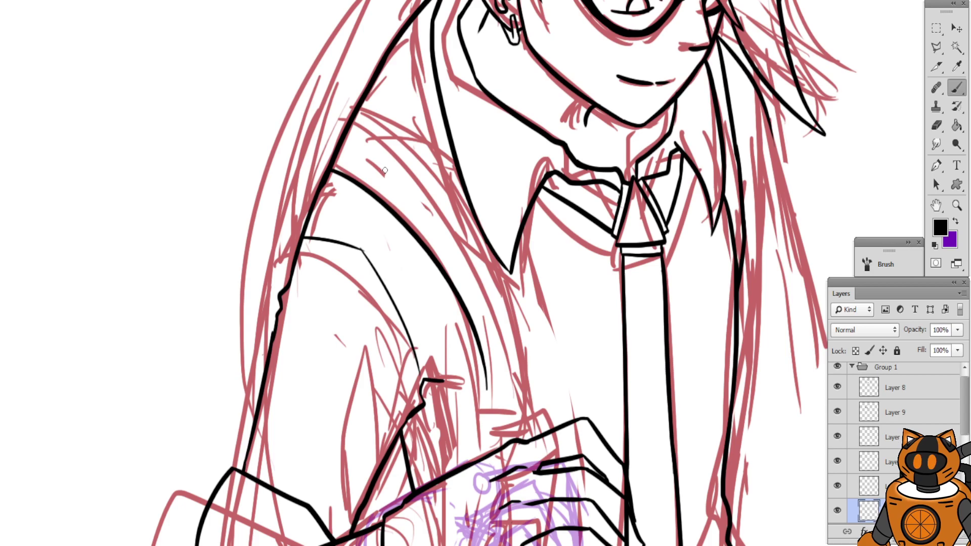
pyautogui.moveTo(356, 104); pyautogui.dragTo(514, 256)
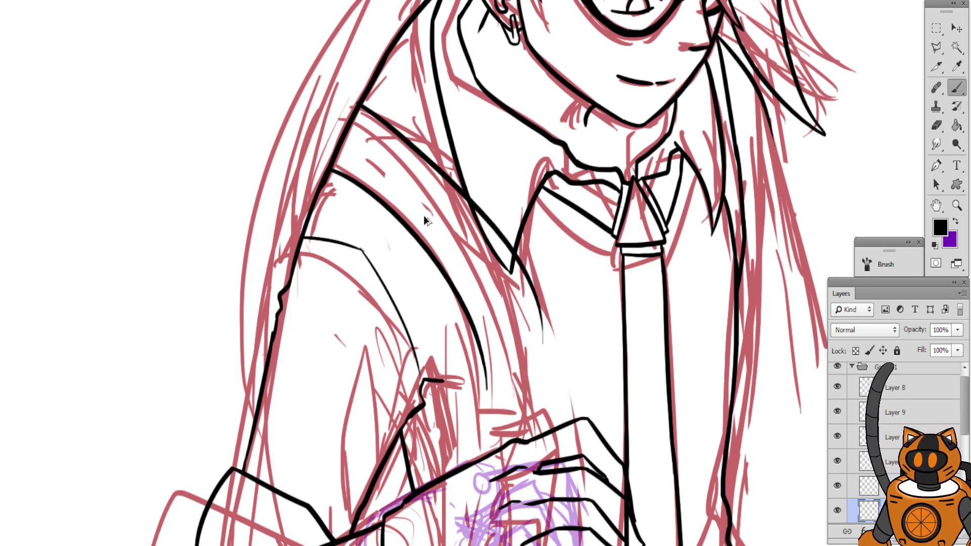
pyautogui.hotkey('ctrl', 'alt', 'z')
pyautogui.hotkey('ctrl', 'alt', 'z')
# Try different starts at the shoulder for the clothing curve that passes beside the collar tip
pyautogui.moveTo(332, 96); pyautogui.dragTo(547, 408)
pyautogui.hotkey('ctrl', 'alt', 'z')
pyautogui.moveTo(360, 108); pyautogui.dragTo(514, 298)
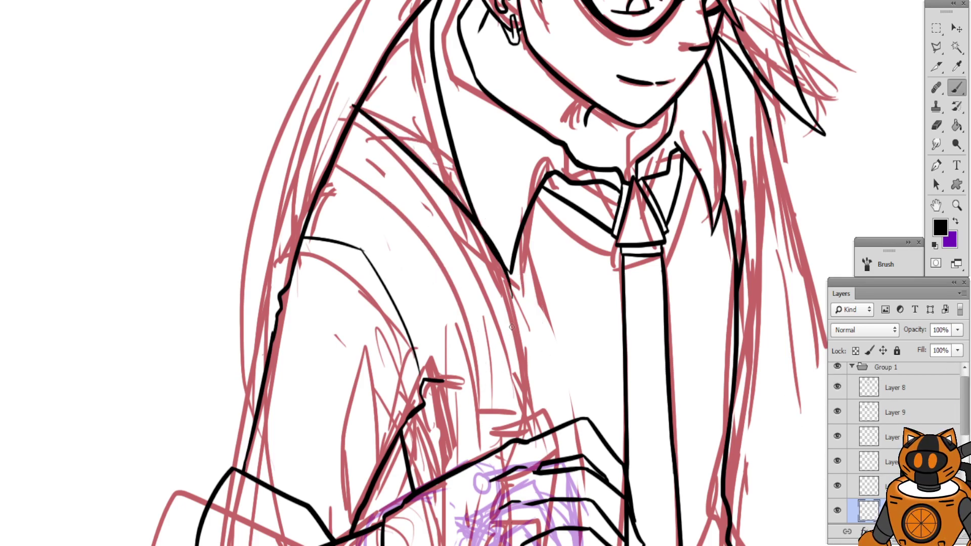
pyautogui.hotkey('ctrl', 'alt', 'z')
pyautogui.moveTo(323, 108); pyautogui.dragTo(427, 163)
pyautogui.hotkey('ctrl', 'alt', 'z')
pyautogui.moveTo(333, 138)
pyautogui.mouseDown()
pyautogui.moveTo(419, 142)
pyautogui.moveTo(400, 128)
pyautogui.moveTo(507, 422)
pyautogui.mouseUp()
pyautogui.hotkey('ctrl', 'alt', 'z')
pyautogui.hotkey('ctrl', 'alt', 'z')
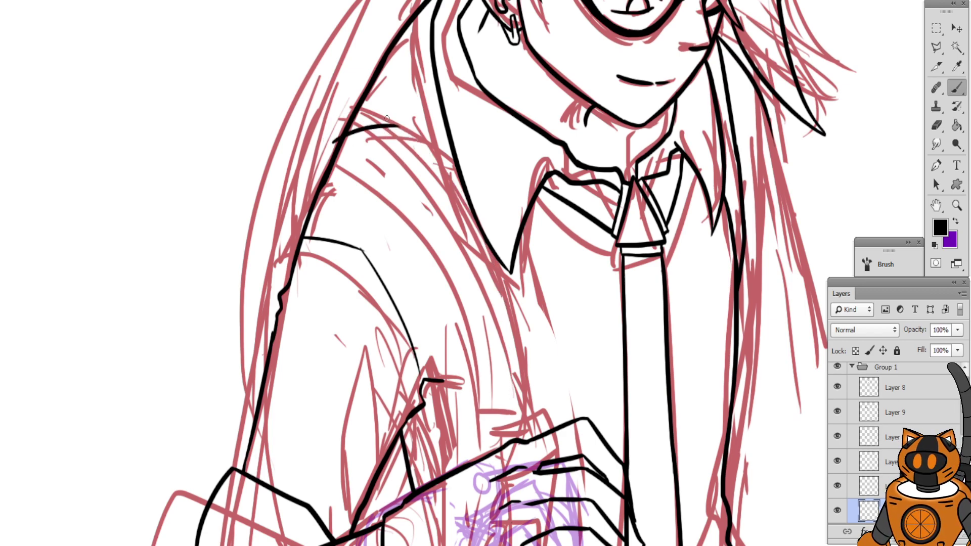
pyautogui.moveTo(387, 126); pyautogui.dragTo(513, 442)
pyautogui.hotkey('ctrl', 'alt', 'z')
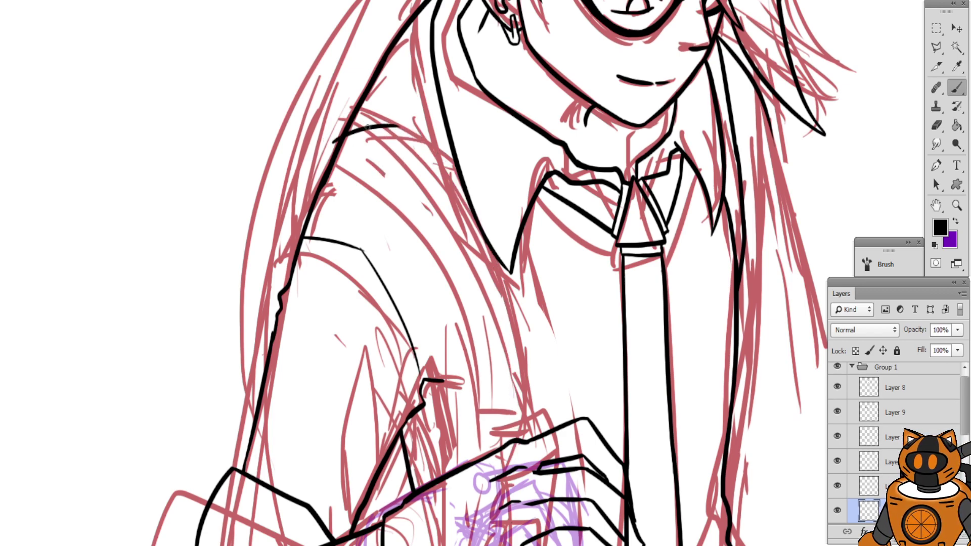
# Try to ink a pair of long curves from the shoulder past the collar tip to behind the hand
pyautogui.moveTo(389, 125); pyautogui.dragTo(531, 445)
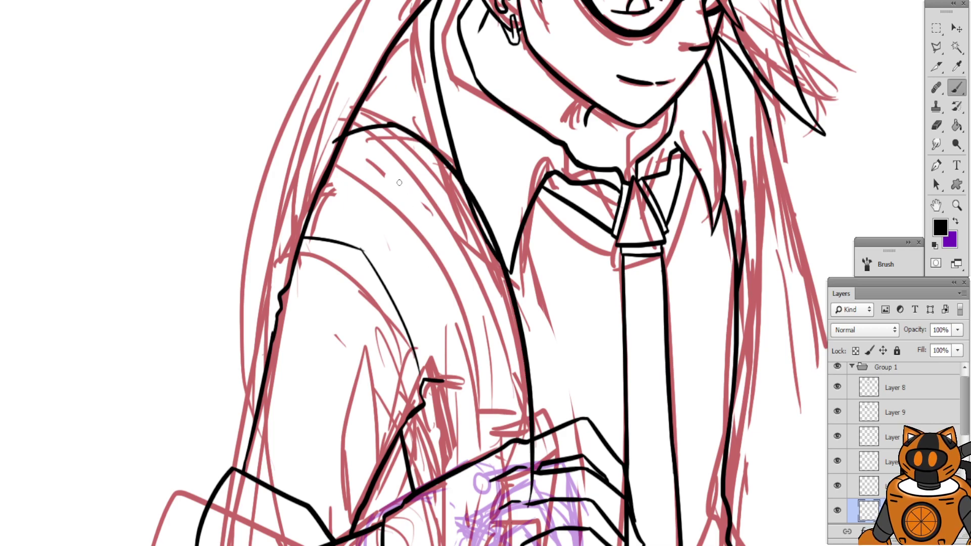
pyautogui.moveTo(316, 173)
pyautogui.mouseDown()
pyautogui.moveTo(384, 176)
pyautogui.moveTo(484, 531)
pyautogui.mouseUp()
pyautogui.moveTo(362, 197); pyautogui.dragTo(341, 143)
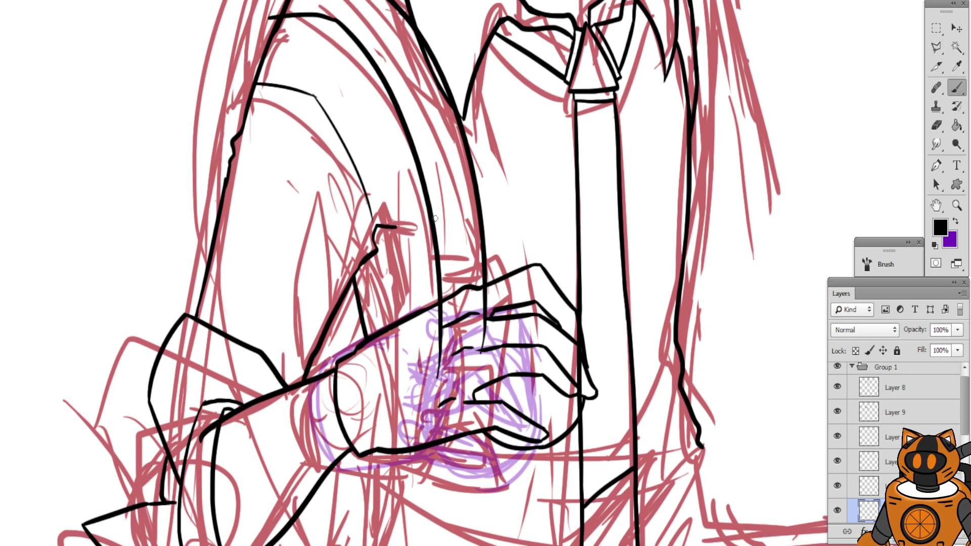
pyautogui.hotkey('ctrl', 'alt', 'z')
pyautogui.hotkey('ctrl', 'alt', 'z')
pyautogui.moveTo(396, 175); pyautogui.dragTo(405, 273)
pyautogui.hotkey('ctrl', 'alt', 'z')
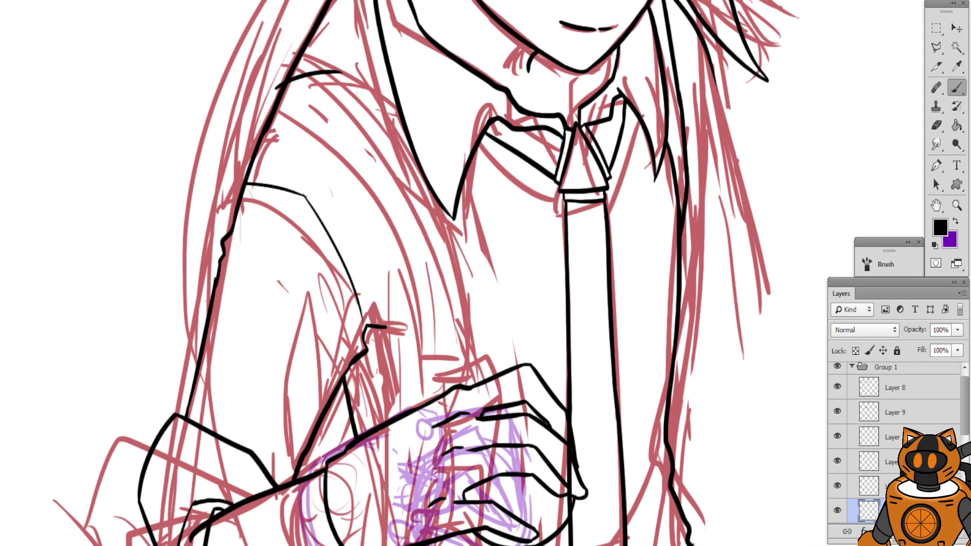
# Try to build the chest curve from below the hand upward and join it to the short shoulder stroke
pyautogui.moveTo(395, 516); pyautogui.dragTo(460, 320)
pyautogui.hotkey('ctrl', 'alt', 'z')
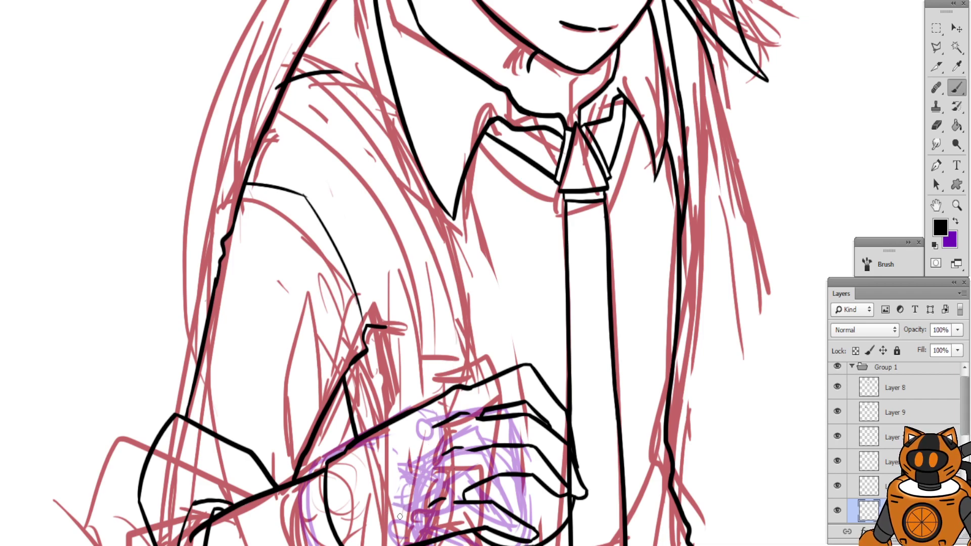
pyautogui.moveTo(392, 521); pyautogui.dragTo(486, 280)
pyautogui.hotkey('ctrl', 'alt', 'z')
pyautogui.moveTo(401, 518)
pyautogui.mouseDown()
pyautogui.moveTo(451, 431)
pyautogui.moveTo(478, 301)
pyautogui.mouseUp()
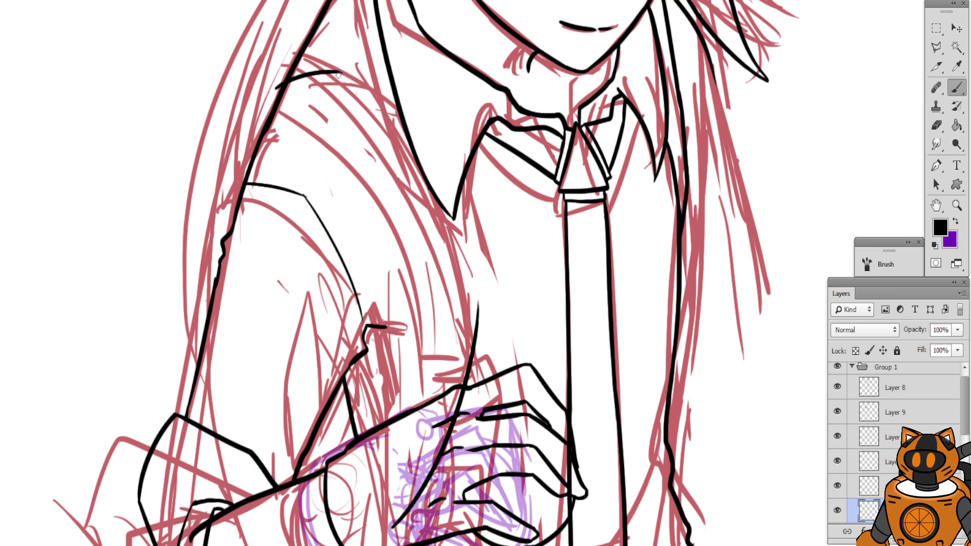
pyautogui.moveTo(338, 75); pyautogui.dragTo(453, 343)
pyautogui.moveTo(355, 183)
pyautogui.mouseDown()
pyautogui.moveTo(361, 234)
pyautogui.moveTo(345, 217)
pyautogui.mouseUp()
pyautogui.hotkey('ctrl', 'alt', 'z')
pyautogui.hotkey('ctrl', 'alt', 'z')
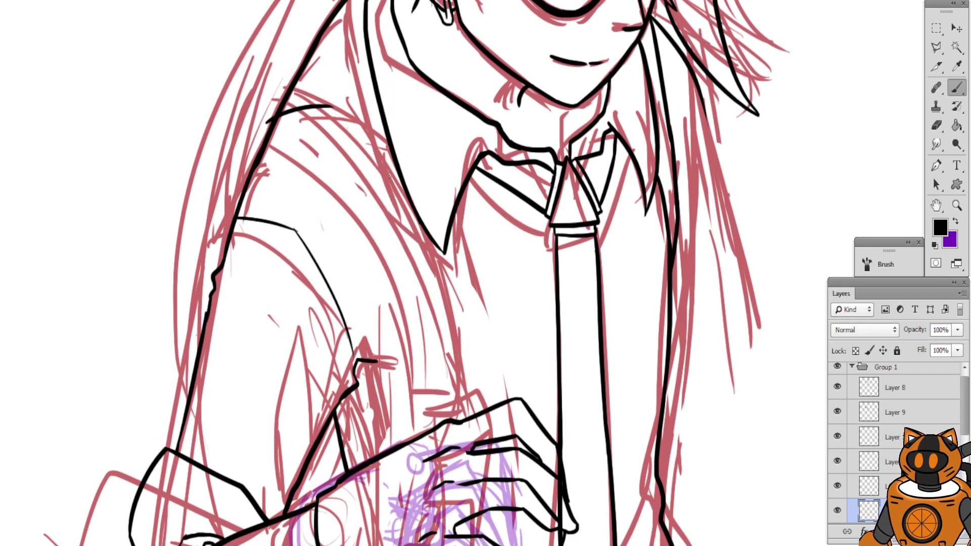
pyautogui.hotkey('ctrl', 'alt', 'z')
# Ink a long curve from beside the collar down the chest, bending inward across the hand's upper edge
pyautogui.moveTo(331, 97)
pyautogui.mouseDown()
pyautogui.moveTo(438, 284)
pyautogui.moveTo(464, 434)
pyautogui.mouseUp()
pyautogui.hotkey('ctrl', 'alt', 'z')
pyautogui.moveTo(357, 130); pyautogui.dragTo(426, 499)
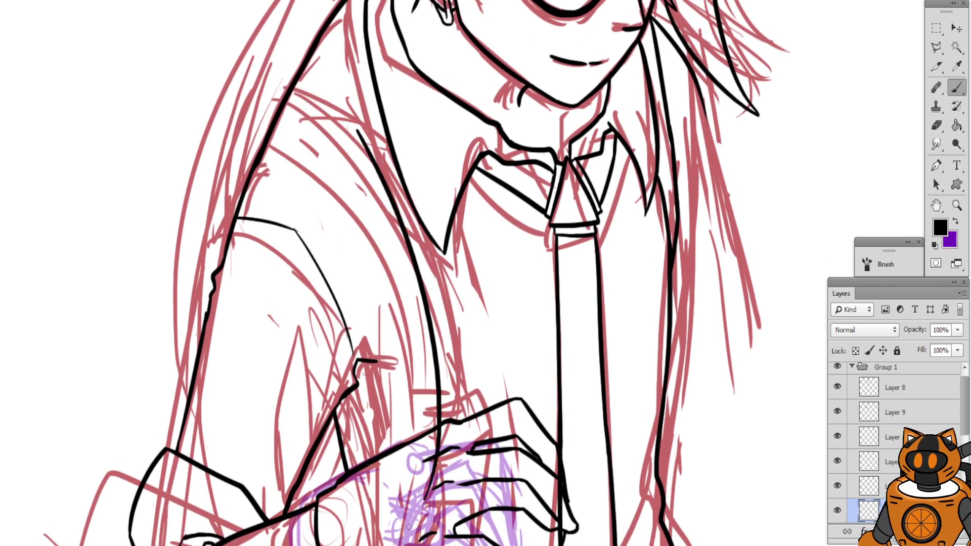
pyautogui.moveTo(359, 299)
pyautogui.mouseDown()
pyautogui.moveTo(375, 157)
pyautogui.moveTo(357, 238)
pyautogui.mouseUp()
pyautogui.hotkey('ctrl', 'alt', 'z')
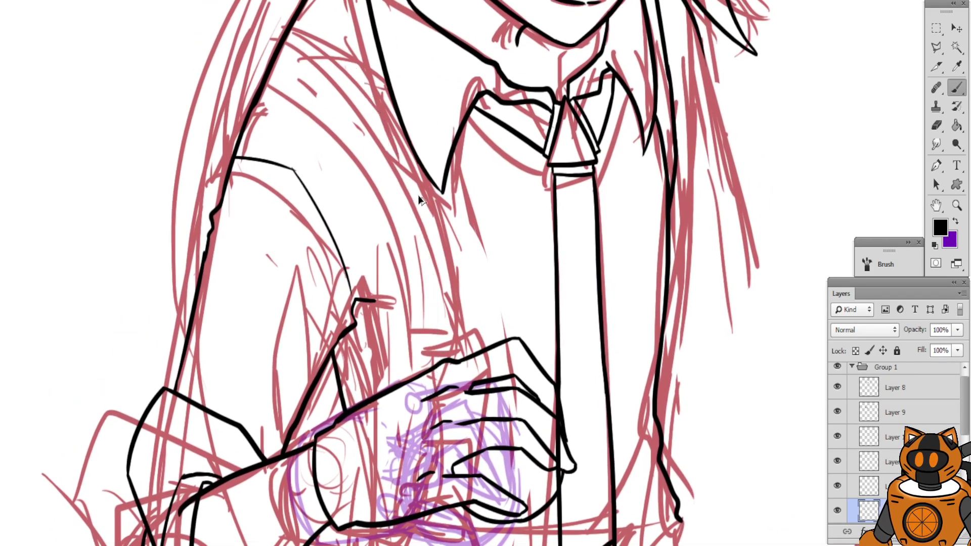
pyautogui.moveTo(371, 75)
pyautogui.mouseDown()
pyautogui.moveTo(448, 323)
pyautogui.moveTo(408, 453)
pyautogui.moveTo(439, 260)
pyautogui.moveTo(424, 438)
pyautogui.mouseUp()
pyautogui.hotkey('ctrl', 'alt', 'z')
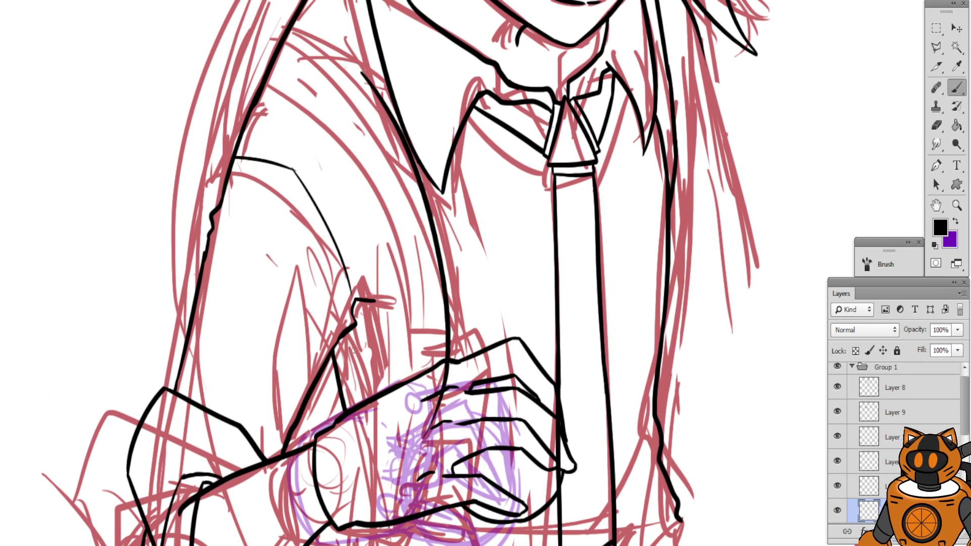
pyautogui.hotkey('ctrl', 'alt', 'z')
pyautogui.moveTo(354, 65); pyautogui.dragTo(397, 440)
# Try to extend the chest curve up over the shoulder outline and add a second curve parallel to it
pyautogui.moveTo(319, 145); pyautogui.dragTo(337, 208)
pyautogui.hotkey('ctrl', '+')
pyautogui.hotkey('ctrl', '+')
pyautogui.moveTo(299, 126); pyautogui.dragTo(437, 271)
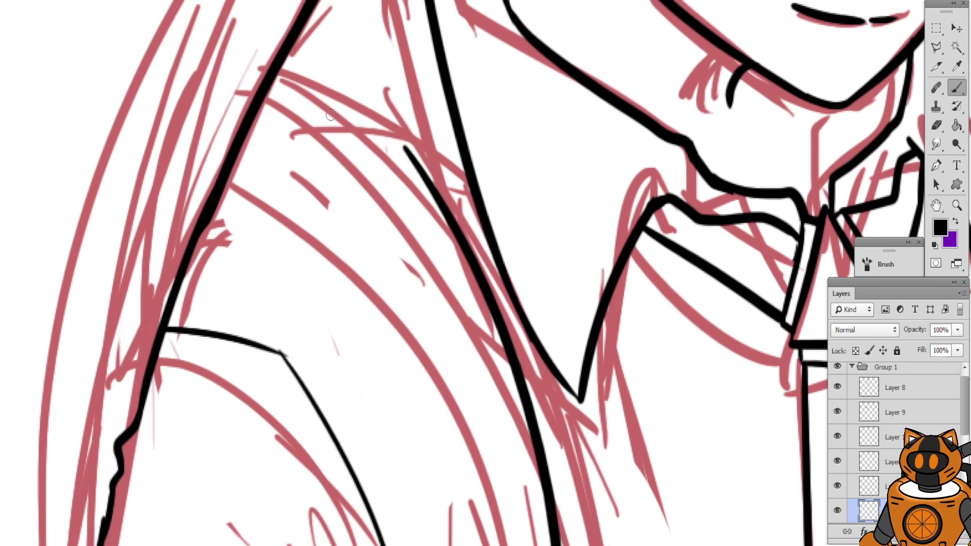
pyautogui.moveTo(273, 93)
pyautogui.mouseDown()
pyautogui.moveTo(431, 165)
pyautogui.moveTo(242, 46)
pyautogui.mouseUp()
pyautogui.hotkey('ctrl', 'z')
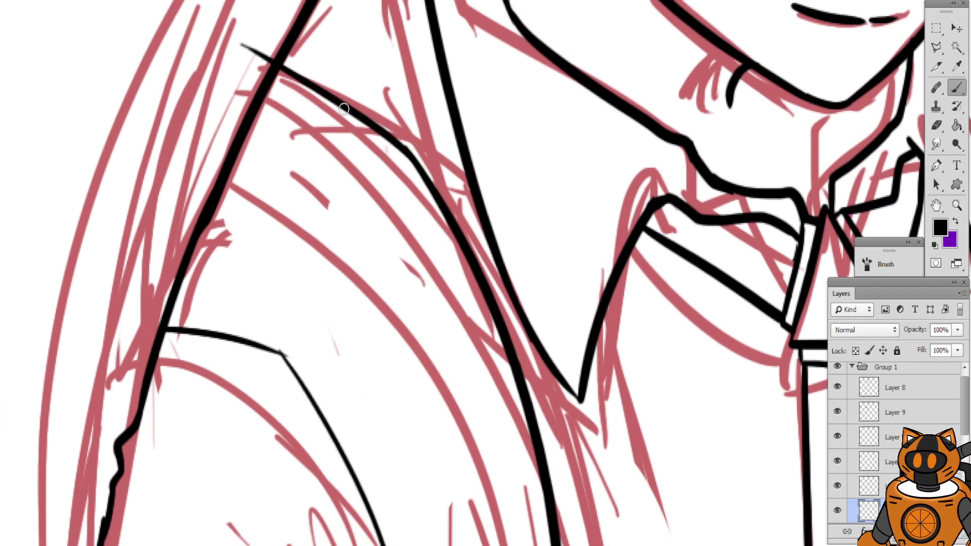
pyautogui.moveTo(260, 181); pyautogui.dragTo(445, 450)
pyautogui.hotkey('ctrl', 'alt', 'z')
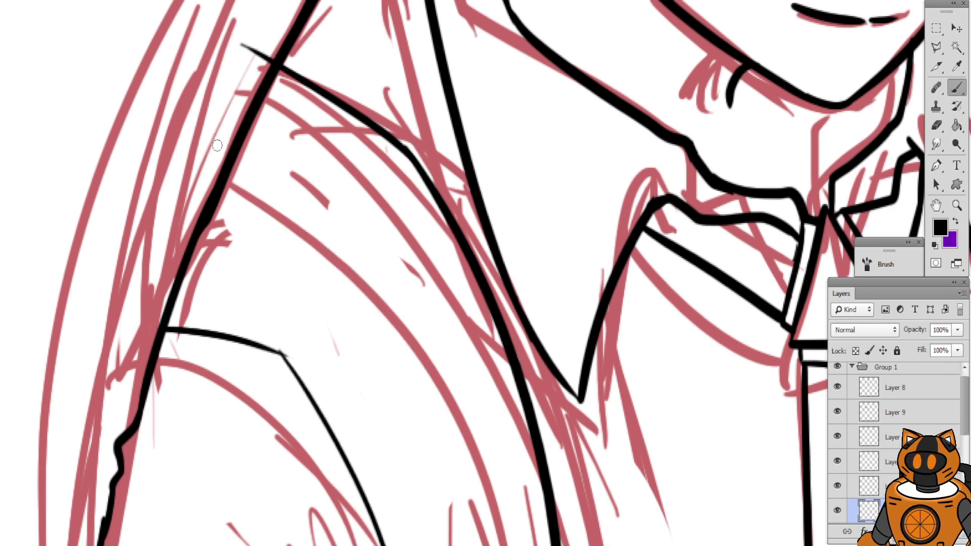
pyautogui.hotkey('ctrl', 'alt', 'z')
# Extend the chest curve's upper end across the shoulder, running slightly past the shoulder outline
pyautogui.moveTo(263, 68); pyautogui.dragTo(448, 197)
pyautogui.hotkey('ctrl', 'z')
pyautogui.moveTo(286, 66); pyautogui.dragTo(431, 191)
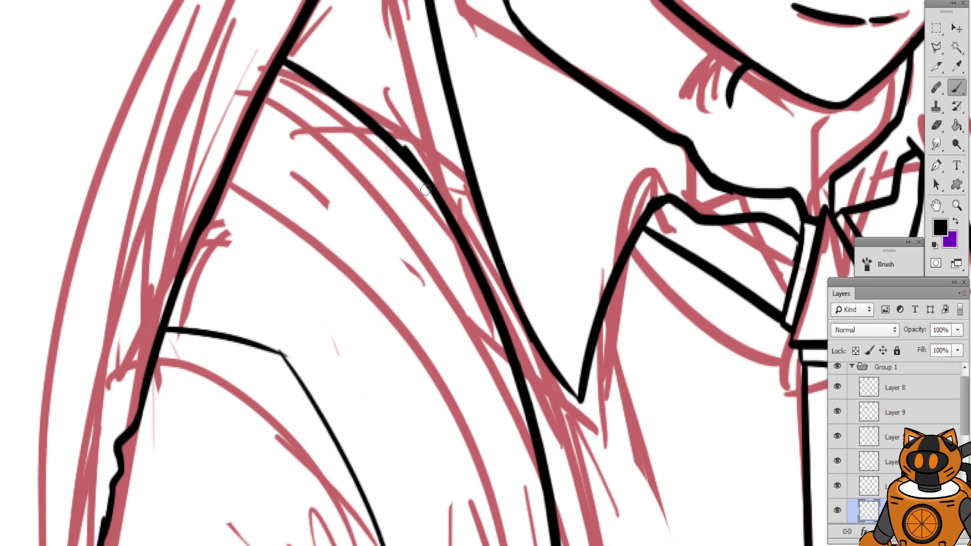
pyautogui.hotkey('ctrl', 'z')
pyautogui.moveTo(411, 158); pyautogui.dragTo(187, 20)
# Ink the upper part of a second curve from just outside the shoulder outline, parallel to the first chest curve
pyautogui.hotkey('ctrl', '-')
pyautogui.hotkey('ctrl', '-')
pyautogui.moveTo(421, 256)
pyautogui.mouseDown()
pyautogui.moveTo(395, 178)
pyautogui.moveTo(439, 279)
pyautogui.mouseUp()
pyautogui.hotkey('ctrl', 'z')
pyautogui.moveTo(306, 121)
pyautogui.mouseDown()
pyautogui.moveTo(339, 144)
pyautogui.moveTo(451, 334)
pyautogui.mouseUp()
pyautogui.hotkey('ctrl', 'z')
pyautogui.moveTo(334, 136); pyautogui.dragTo(458, 272)
pyautogui.hotkey('ctrl', 'alt', 'z')
pyautogui.hotkey('ctrl', 'alt', 'z')
pyautogui.moveTo(308, 132); pyautogui.dragTo(431, 243)
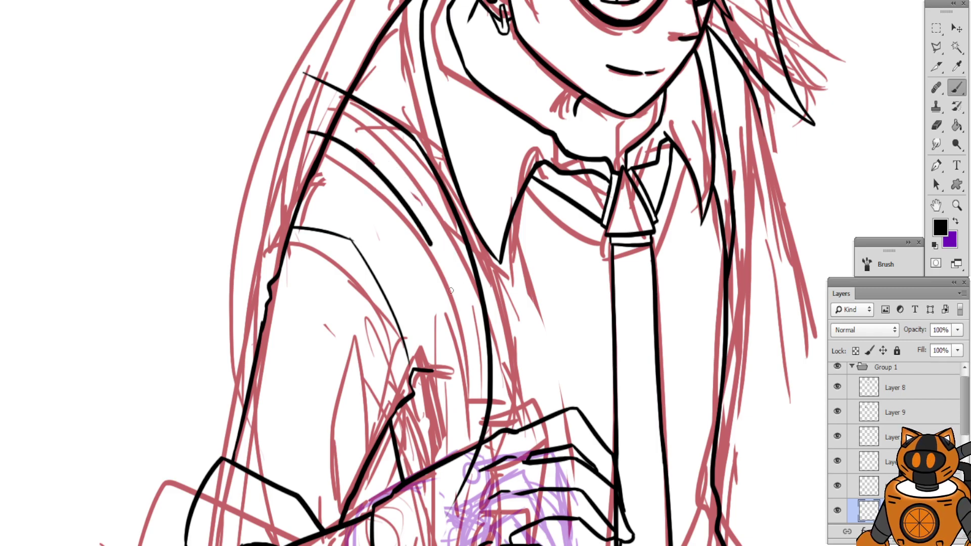
# Continue the second curve down the chest and past the forearm outline, alongside the first one
pyautogui.moveTo(344, 234); pyautogui.dragTo(348, 151)
pyautogui.hotkey('ctrl', '+')
pyautogui.moveTo(405, 190); pyautogui.dragTo(427, 118)
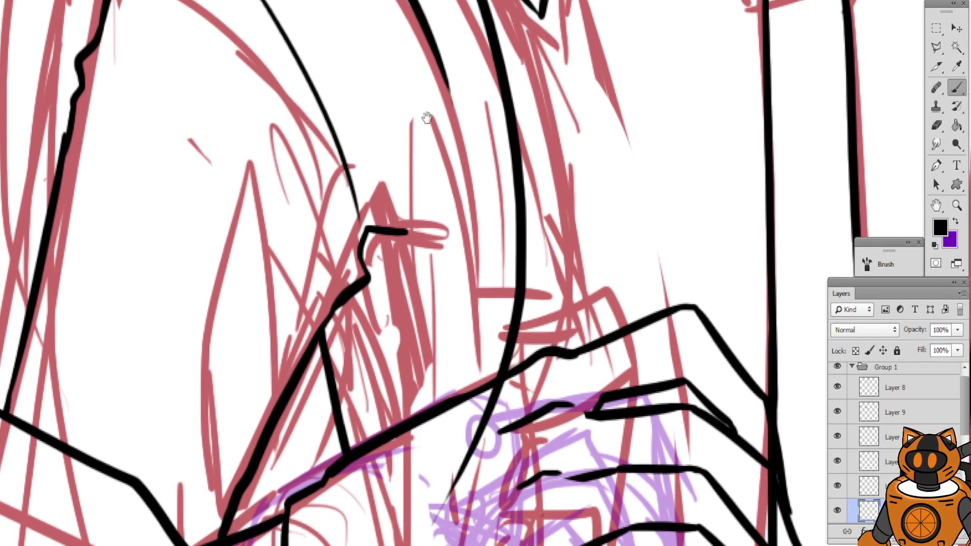
pyautogui.moveTo(440, 51); pyautogui.dragTo(421, 521)
pyautogui.hotkey('ctrl', 'alt', 'z')
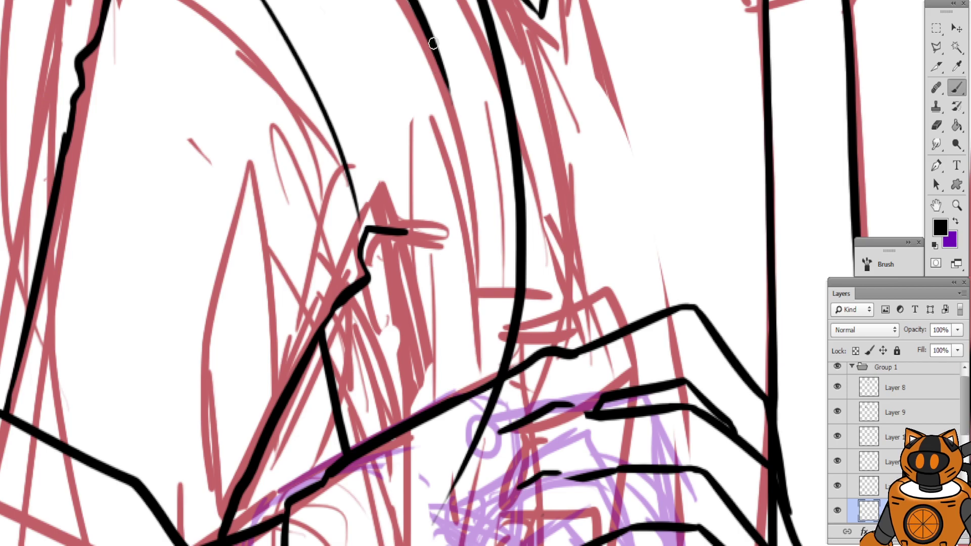
pyautogui.moveTo(434, 43); pyautogui.dragTo(387, 502)
pyautogui.scroll(-5, 393, 251)
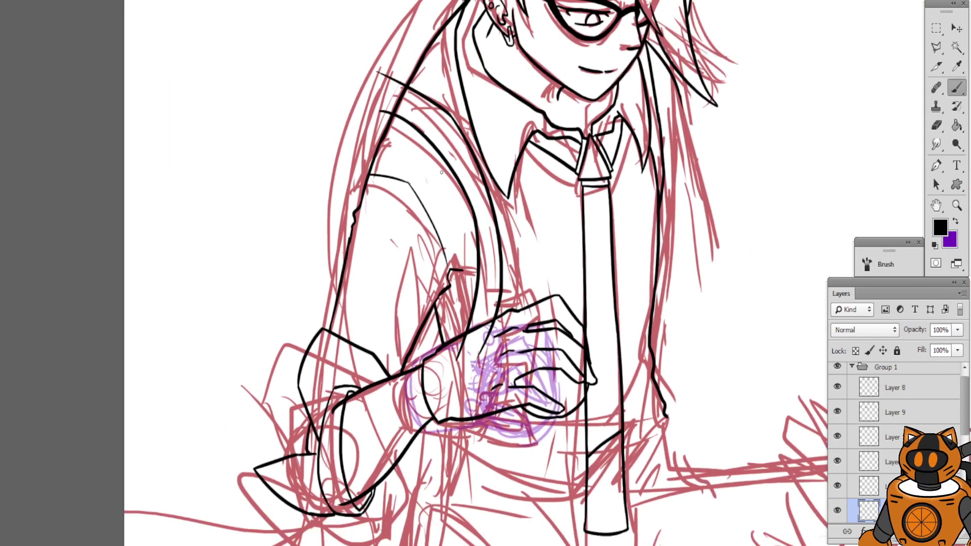
# Ink two short parallel crossbands between the two chest curves, just above the forearm outline
pyautogui.scroll(5, 442, 314)
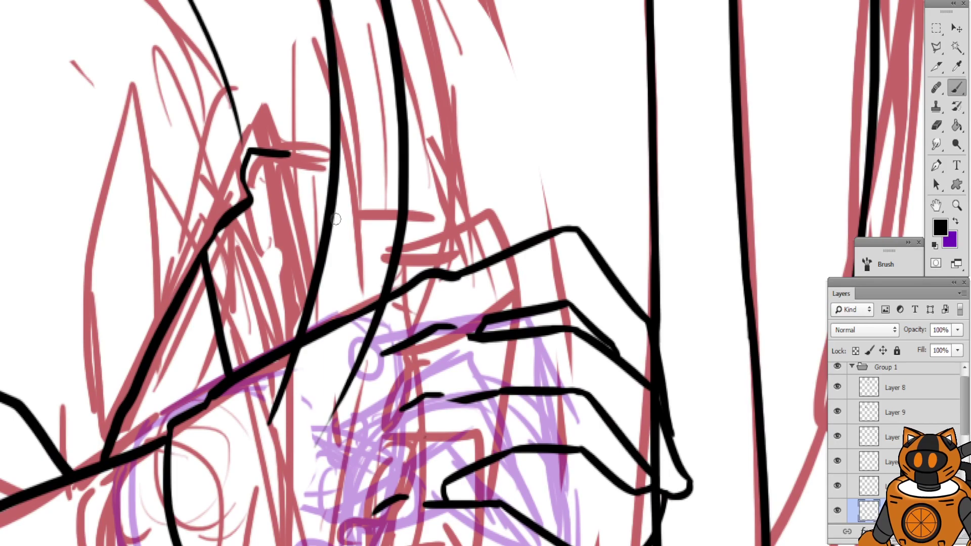
pyautogui.moveTo(324, 219); pyautogui.dragTo(399, 186)
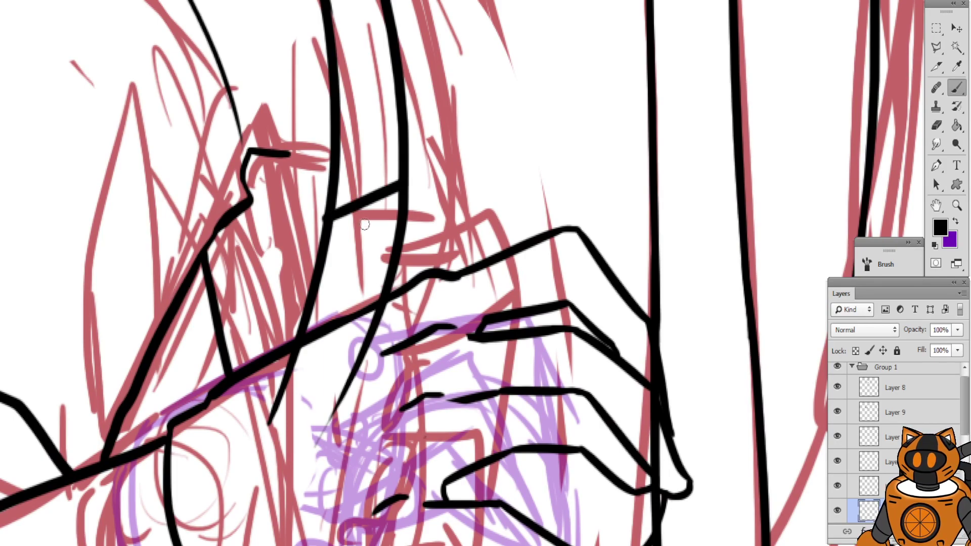
pyautogui.hotkey('ctrl', 'z')
pyautogui.moveTo(326, 260); pyautogui.dragTo(400, 227)
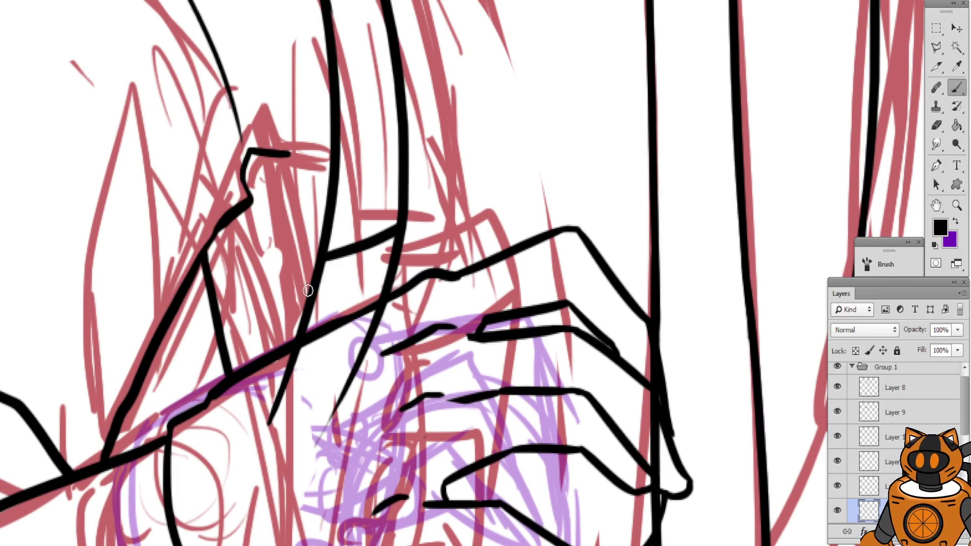
pyautogui.moveTo(319, 295); pyautogui.dragTo(393, 261)
pyautogui.hotkey('ctrl', 'z')
pyautogui.moveTo(314, 297); pyautogui.dragTo(392, 271)
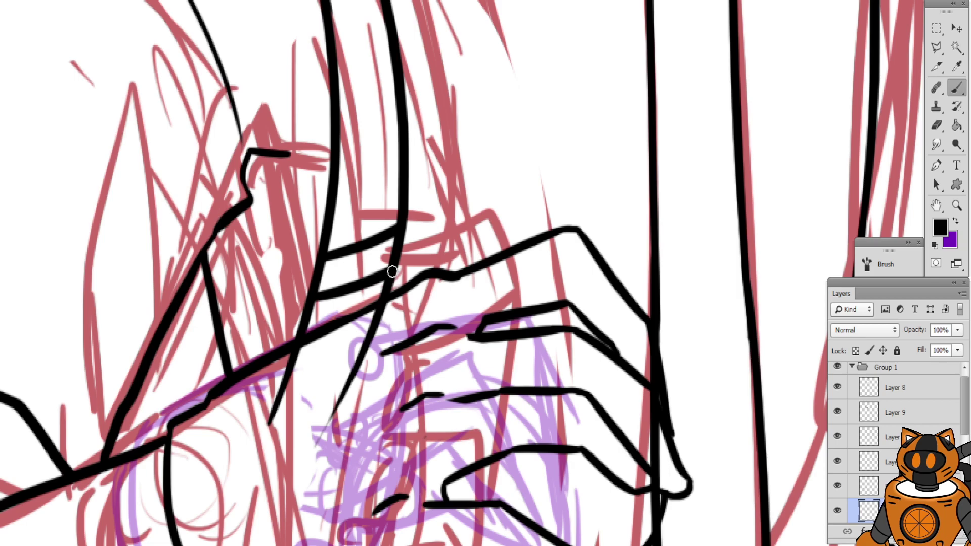
# Erase the upper ends of both chest curves where they stick out past the shoulder outline
pyautogui.hotkey('ctrl', '-')
pyautogui.hotkey('ctrl', '-')
pyautogui.hotkey('ctrl', '-')
pyautogui.moveTo(460, 88)
pyautogui.mouseDown()
pyautogui.moveTo(468, 221)
pyautogui.moveTo(401, 144)
pyautogui.moveTo(414, 85)
pyautogui.mouseUp()
pyautogui.hotkey('ctrl', '+')
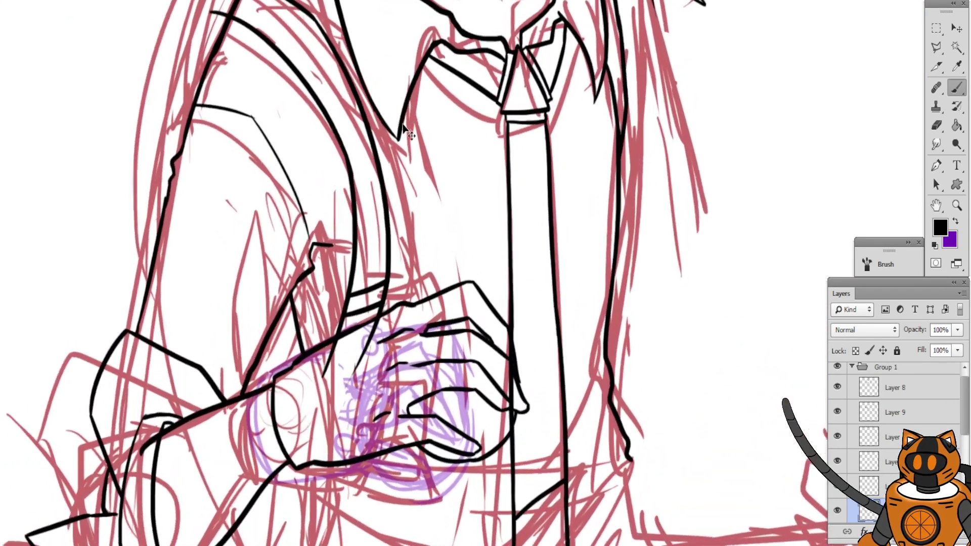
pyautogui.moveTo(403, 126)
pyautogui.mouseDown()
pyautogui.moveTo(625, 361)
pyautogui.moveTo(623, 350)
pyautogui.mouseUp()
pyautogui.click(936, 126)
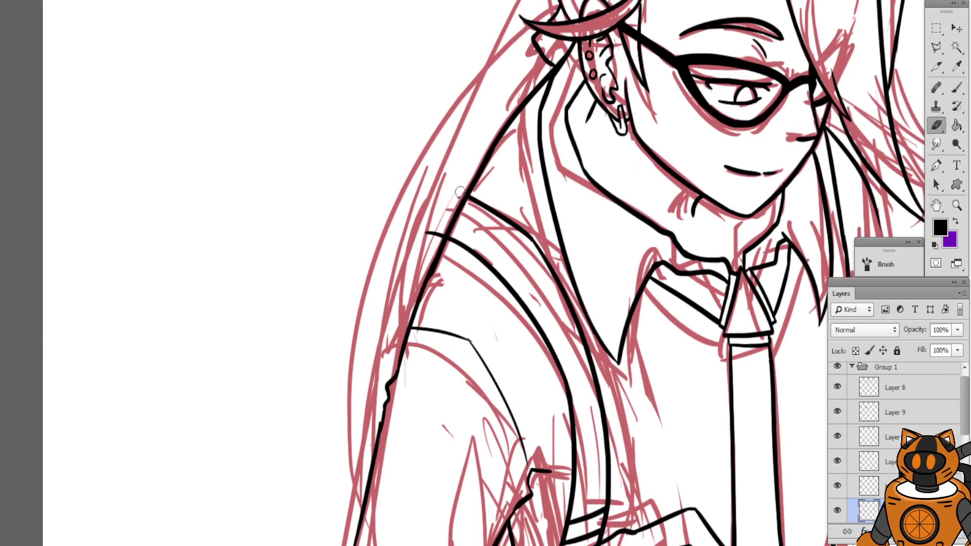
pyautogui.hotkey('ctrl', '+')
pyautogui.moveTo(408, 199); pyautogui.dragTo(327, 193)
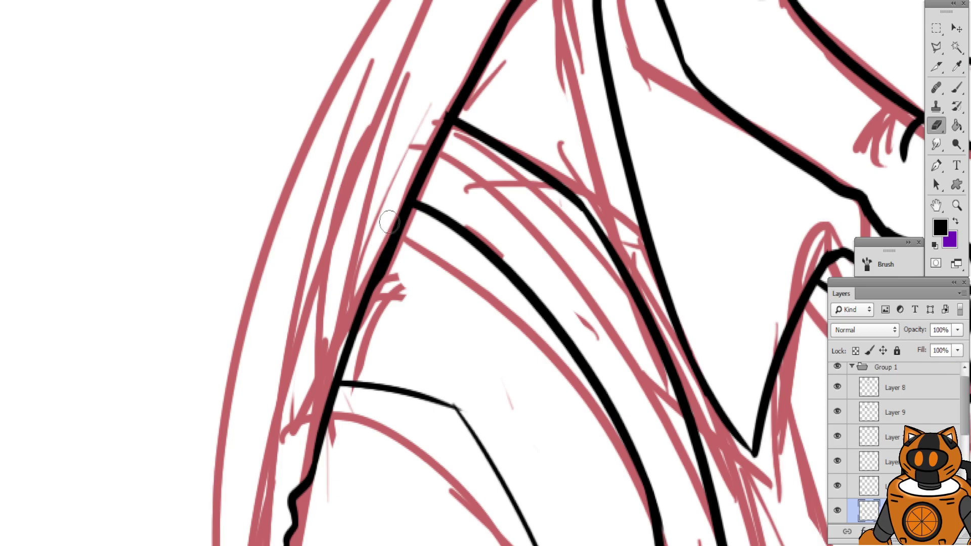
# Erase the lower ends of both chest curves where they overlap the forearm
pyautogui.moveTo(494, 516); pyautogui.dragTo(355, 134)
pyautogui.moveTo(497, 493); pyautogui.dragTo(428, 280)
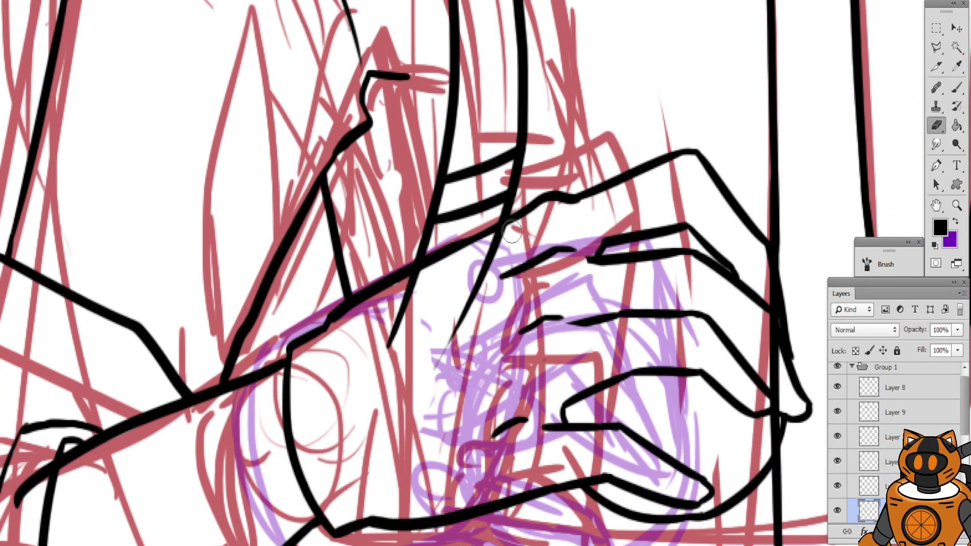
pyautogui.moveTo(512, 233); pyautogui.dragTo(468, 323)
pyautogui.moveTo(504, 236); pyautogui.dragTo(445, 378)
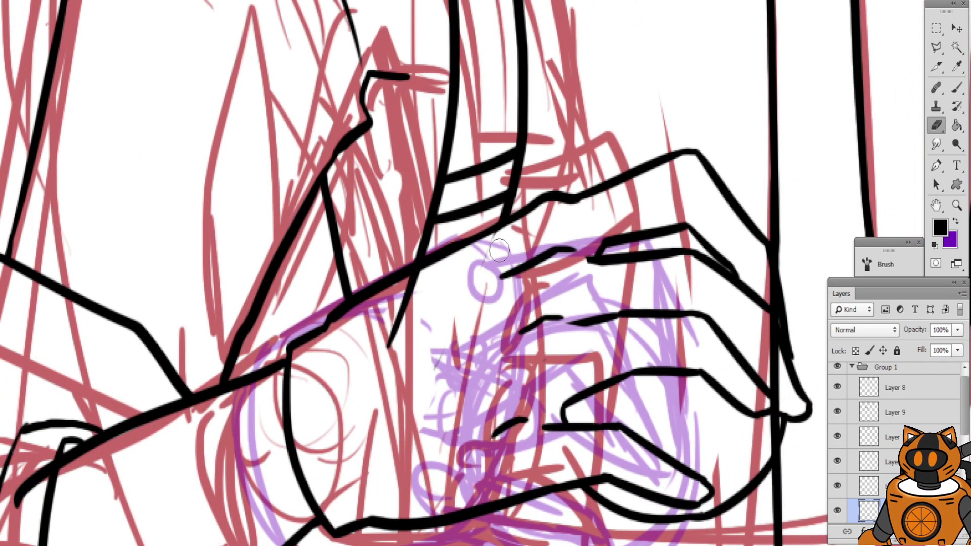
pyautogui.moveTo(433, 268)
pyautogui.mouseDown()
pyautogui.moveTo(397, 316)
pyautogui.moveTo(388, 348)
pyautogui.mouseUp()
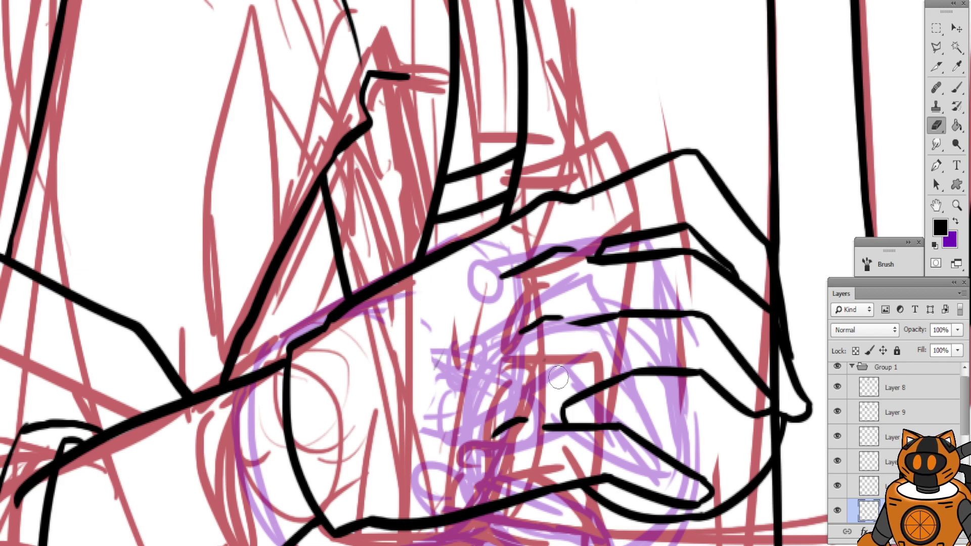
# Hide the purple hand sketch on Layer 10
pyautogui.moveTo(962, 402); pyautogui.dragTo(962, 443)
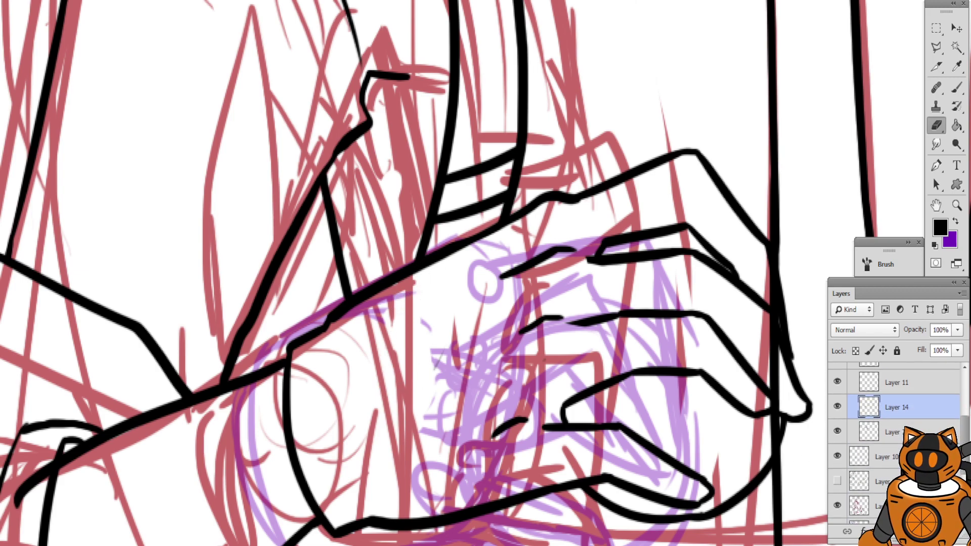
pyautogui.click(837, 457)
pyautogui.hotkey('ctrl', '-')
# Erase the shoulder outline segment between the two chest curves on the layer directly below Layer 14
pyautogui.moveTo(390, 222); pyautogui.dragTo(417, 316)
pyautogui.click(869, 426)
pyautogui.hotkey('ctrl', '+')
pyautogui.scroll(5, 417, 157)
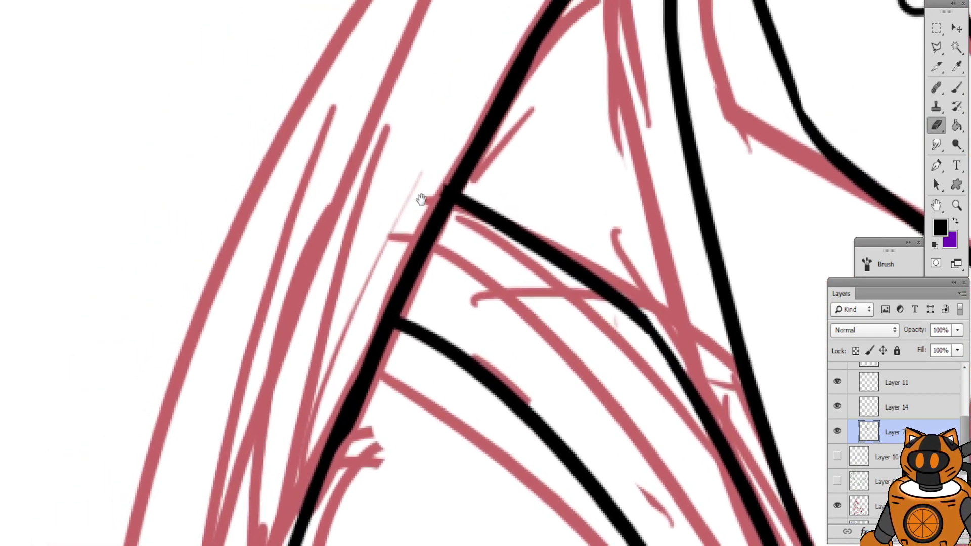
pyautogui.moveTo(421, 198); pyautogui.dragTo(426, 205)
pyautogui.moveTo(449, 198)
pyautogui.mouseDown()
pyautogui.moveTo(458, 224)
pyautogui.moveTo(440, 214)
pyautogui.moveTo(452, 225)
pyautogui.moveTo(441, 266)
pyautogui.moveTo(401, 323)
pyautogui.mouseUp()
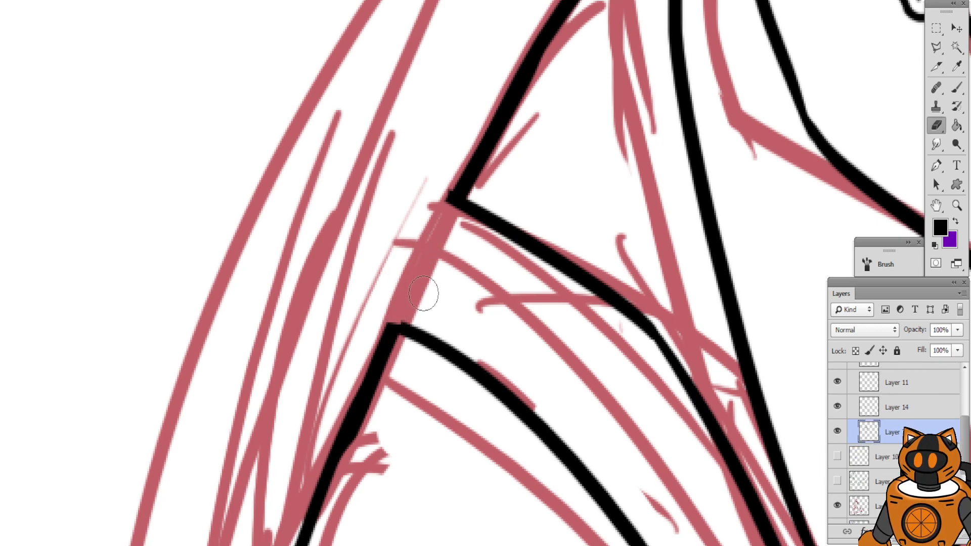
# On Layer 14, ink a slightly bulging outer edge joining the two chest curves at the shoulder gap
pyautogui.click(956, 88)
pyautogui.click(937, 402)
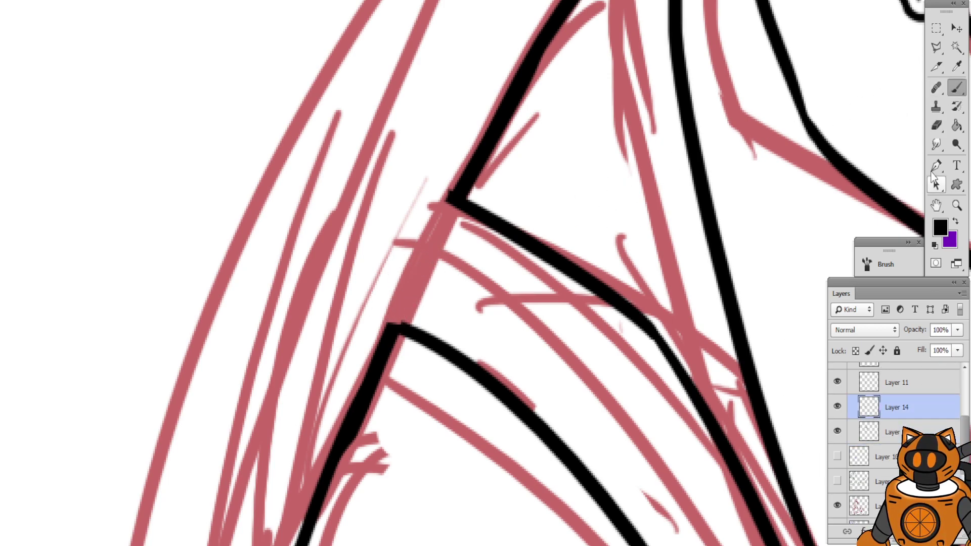
pyautogui.click(936, 125)
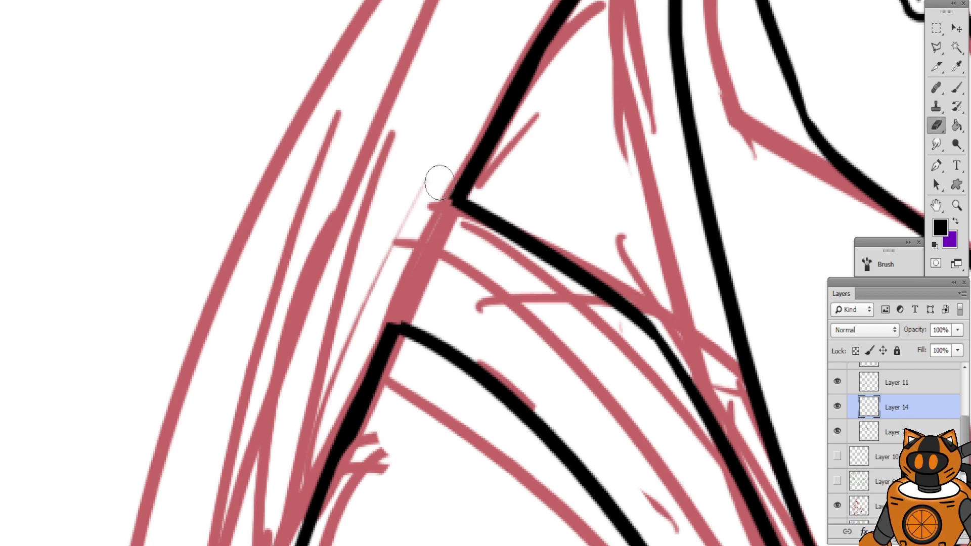
pyautogui.click(956, 87)
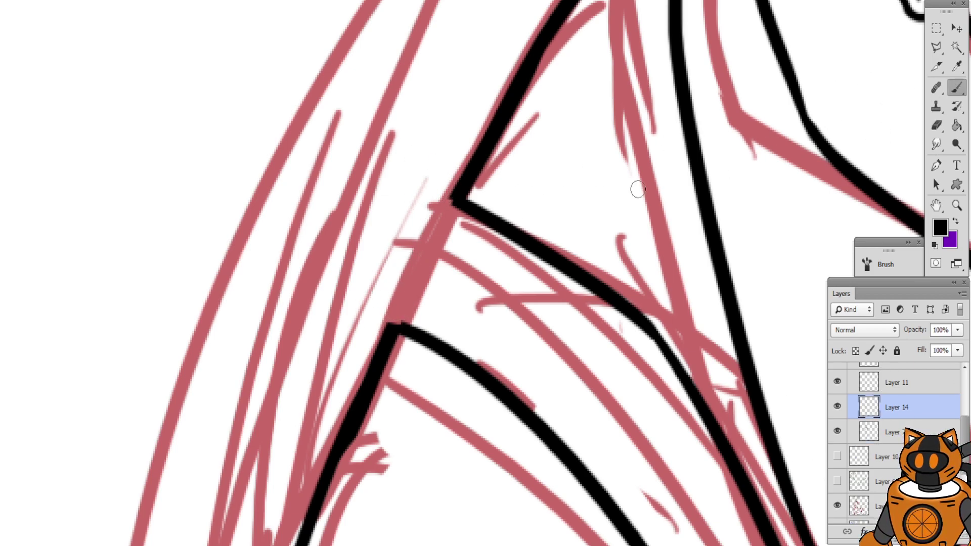
pyautogui.moveTo(457, 195)
pyautogui.mouseDown()
pyautogui.moveTo(427, 219)
pyautogui.moveTo(396, 280)
pyautogui.moveTo(394, 317)
pyautogui.moveTo(403, 329)
pyautogui.mouseUp()
pyautogui.hotkey('ctrl', 'z')
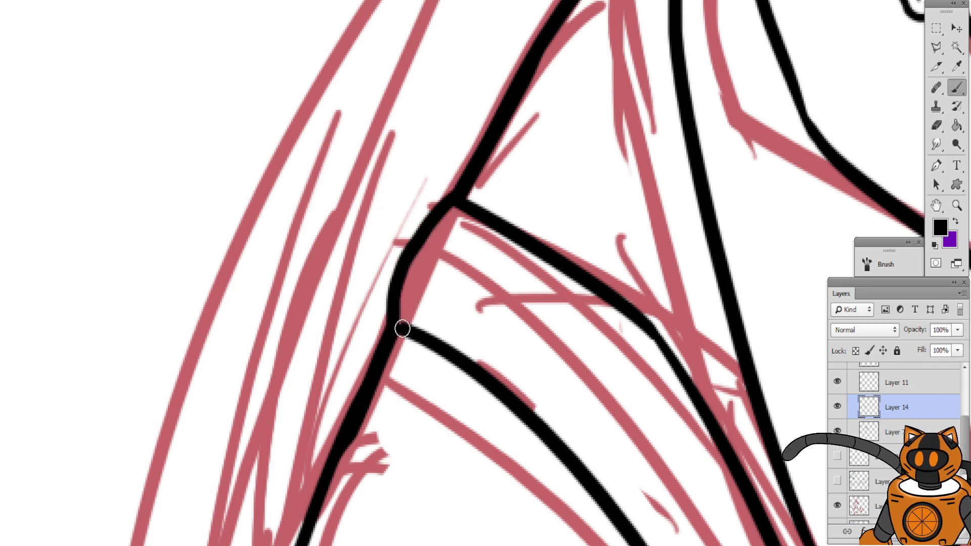
pyautogui.hotkey('ctrl', '-')
pyautogui.hotkey('ctrl', '-')
pyautogui.hotkey('ctrl', '-')
pyautogui.hotkey('ctrl', '-')
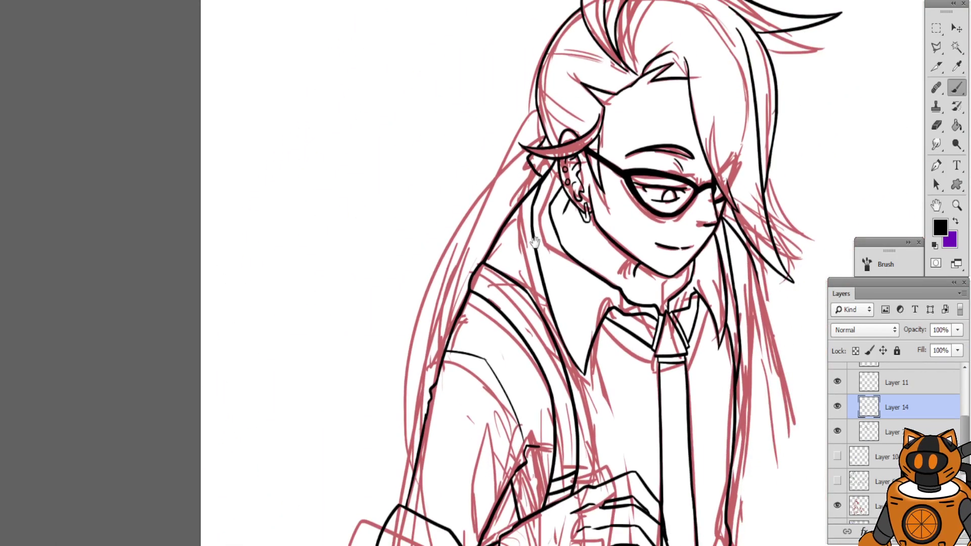
# Examine the torso, tie, hand and waist area of the line art against the red sketch
pyautogui.moveTo(719, 299); pyautogui.dragTo(495, 188)
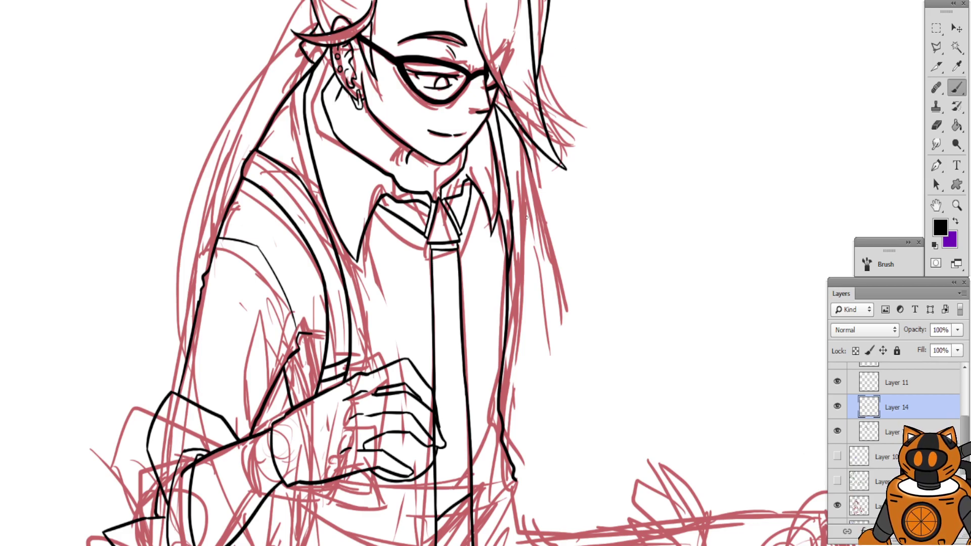
pyautogui.moveTo(526, 218); pyautogui.dragTo(483, 241)
pyautogui.moveTo(531, 170); pyautogui.dragTo(521, 182)
pyautogui.moveTo(511, 293); pyautogui.dragTo(475, 162)
pyautogui.hotkey('ctrl', '+')
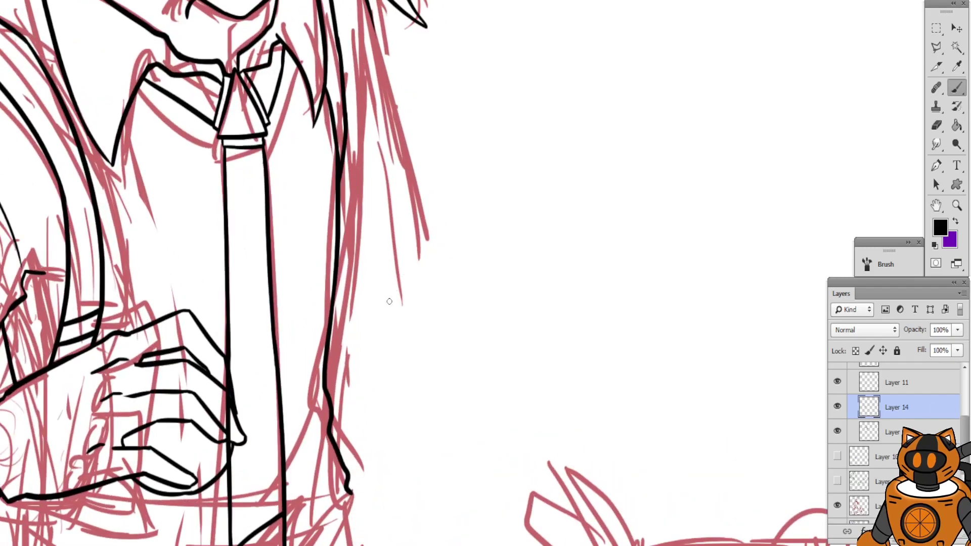
pyautogui.moveTo(389, 302); pyautogui.dragTo(424, 165)
pyautogui.hotkey('ctrl', '-')
pyautogui.moveTo(434, 230); pyautogui.dragTo(501, 226)
pyautogui.hotkey('ctrl', '+')
pyautogui.moveTo(469, 266); pyautogui.dragTo(475, 163)
pyautogui.hotkey('ctrl', '-')
pyautogui.moveTo(496, 244)
pyautogui.mouseDown()
pyautogui.moveTo(505, 82)
pyautogui.moveTo(537, 230)
pyautogui.moveTo(481, 337)
pyautogui.moveTo(466, 423)
pyautogui.moveTo(479, 431)
pyautogui.moveTo(484, 358)
pyautogui.mouseUp()
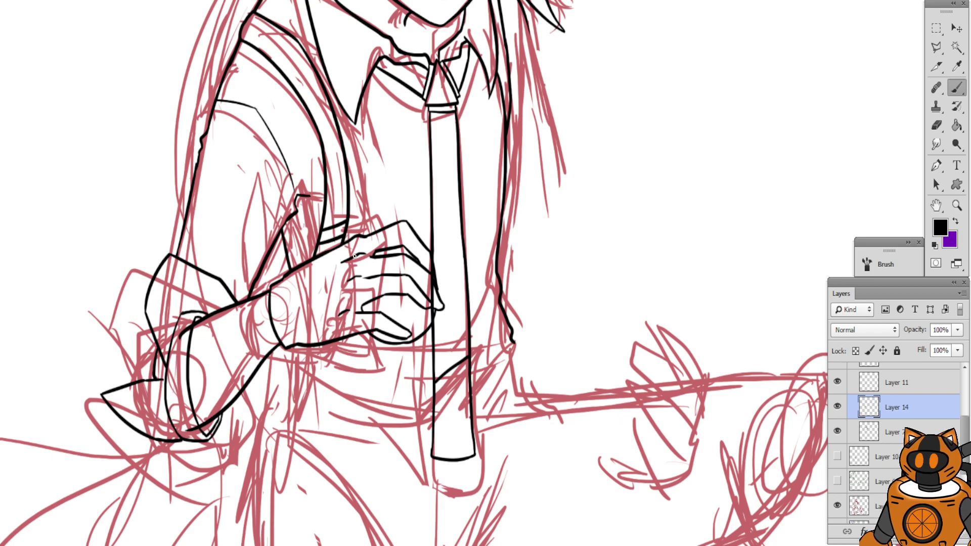
pyautogui.scroll(1, 354, 256)
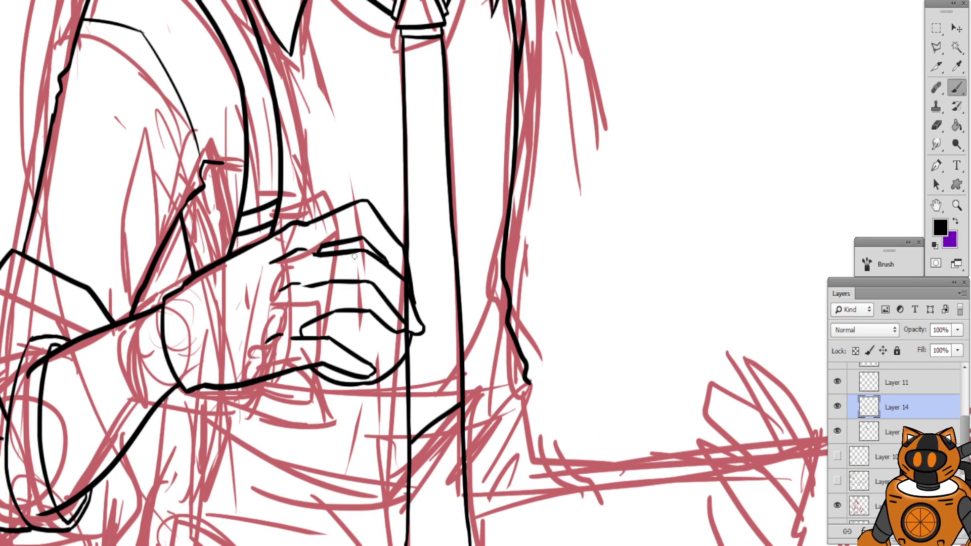
pyautogui.moveTo(459, 354); pyautogui.dragTo(534, 242)
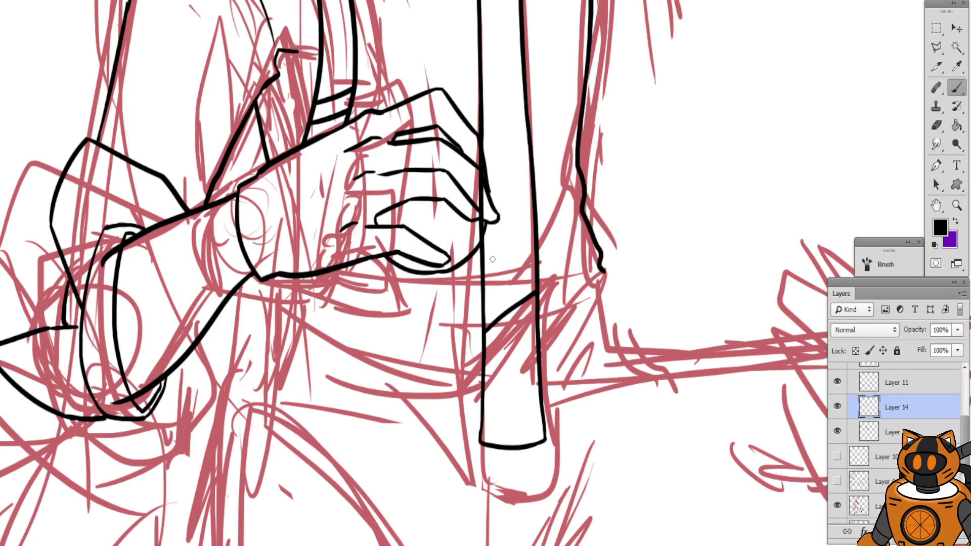
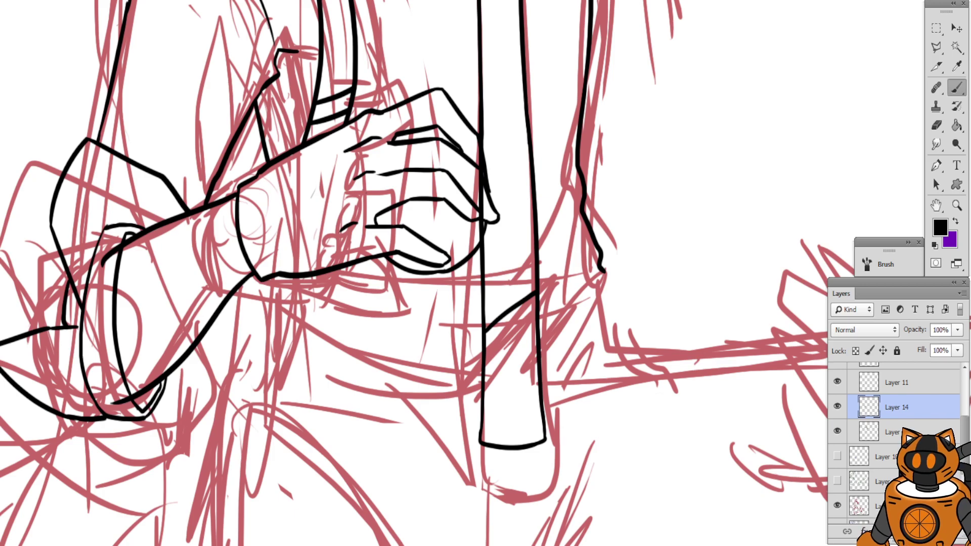
# Ink the garment's curved lower hem from below the wrist, dipping across the tie and rising on its far side
pyautogui.moveTo(318, 249); pyautogui.dragTo(366, 236)
pyautogui.moveTo(312, 282)
pyautogui.mouseDown()
pyautogui.moveTo(519, 367)
pyautogui.moveTo(569, 341)
pyautogui.moveTo(646, 264)
pyautogui.mouseUp()
pyautogui.hotkey('ctrl', 'z')
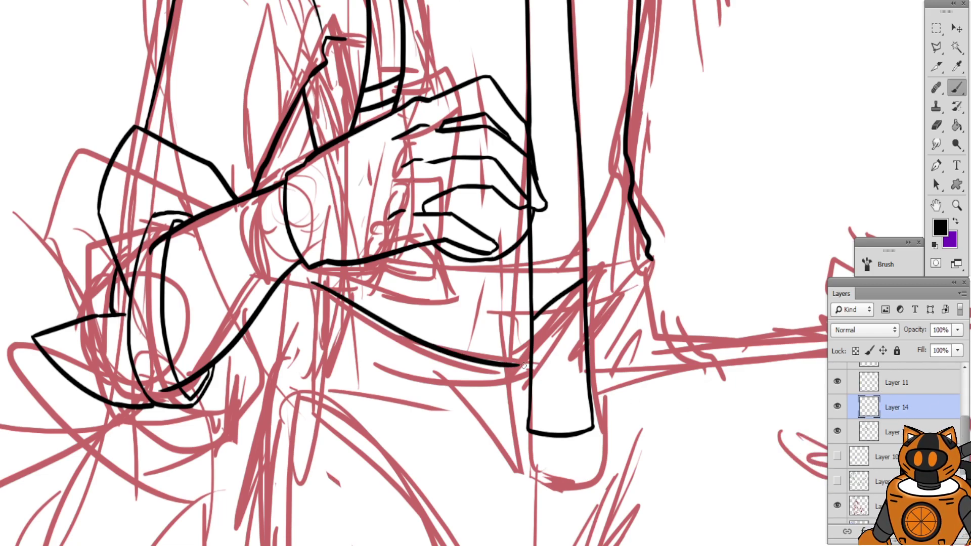
pyautogui.moveTo(524, 365); pyautogui.dragTo(634, 289)
# Clean up the hem's rising end and extend it to just below the end of the torso's side outline
pyautogui.hotkey('ctrl', '+')
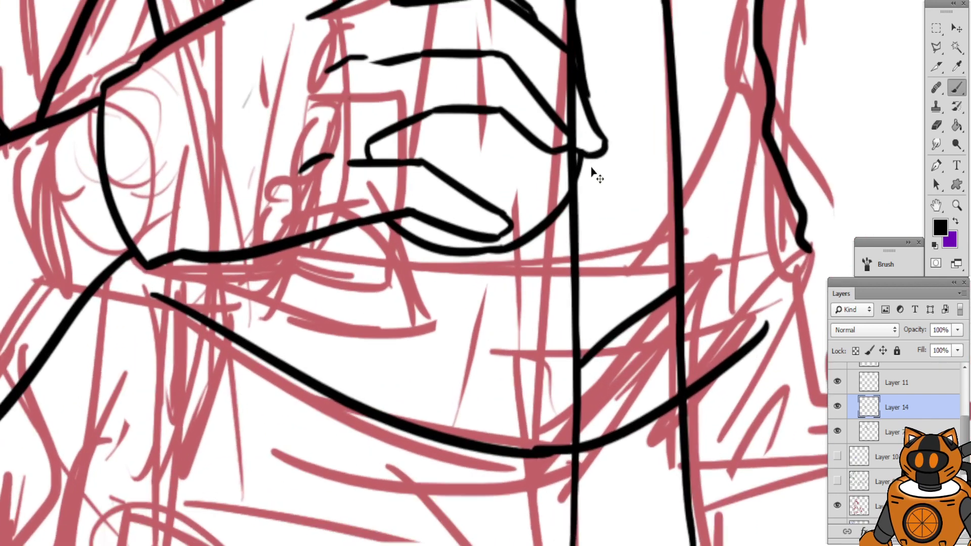
pyautogui.moveTo(593, 172); pyautogui.dragTo(408, 191)
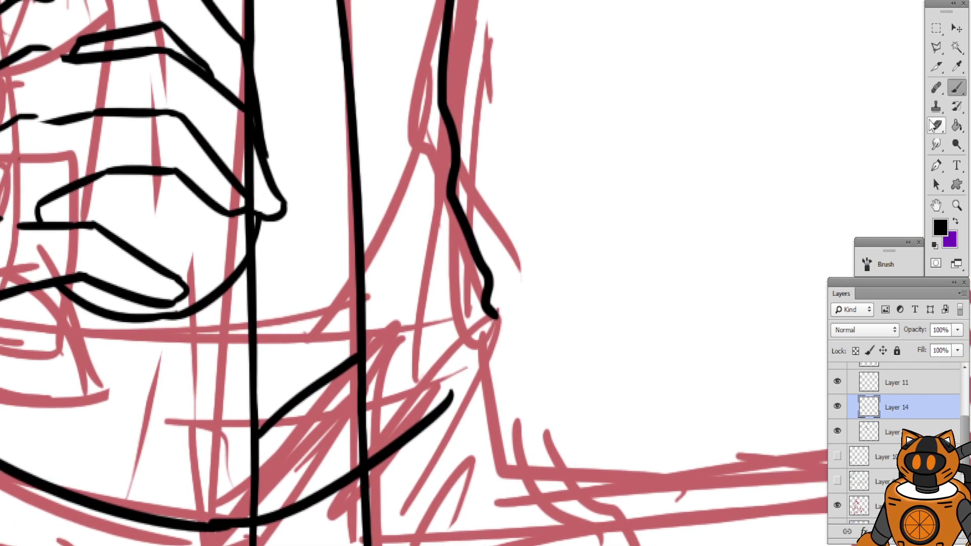
pyautogui.click(934, 125)
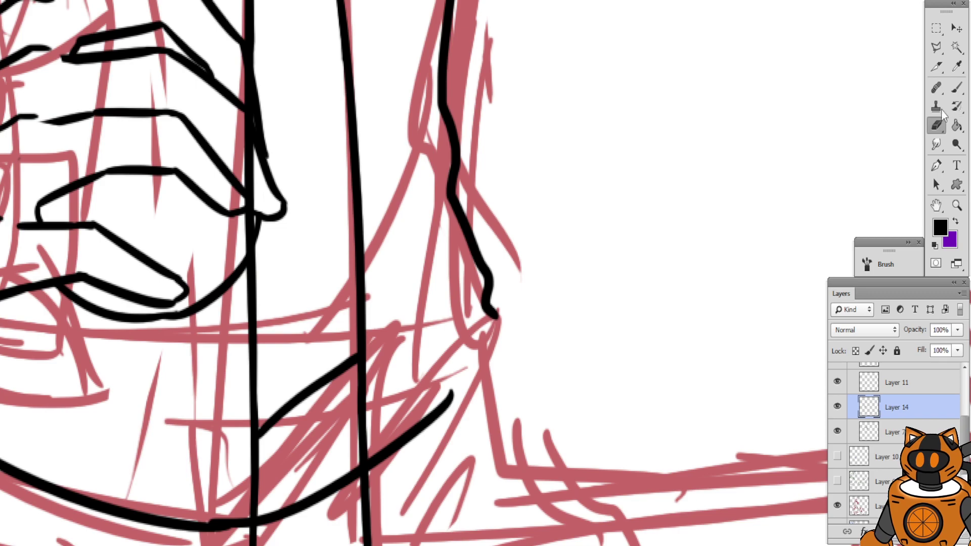
pyautogui.click(956, 88)
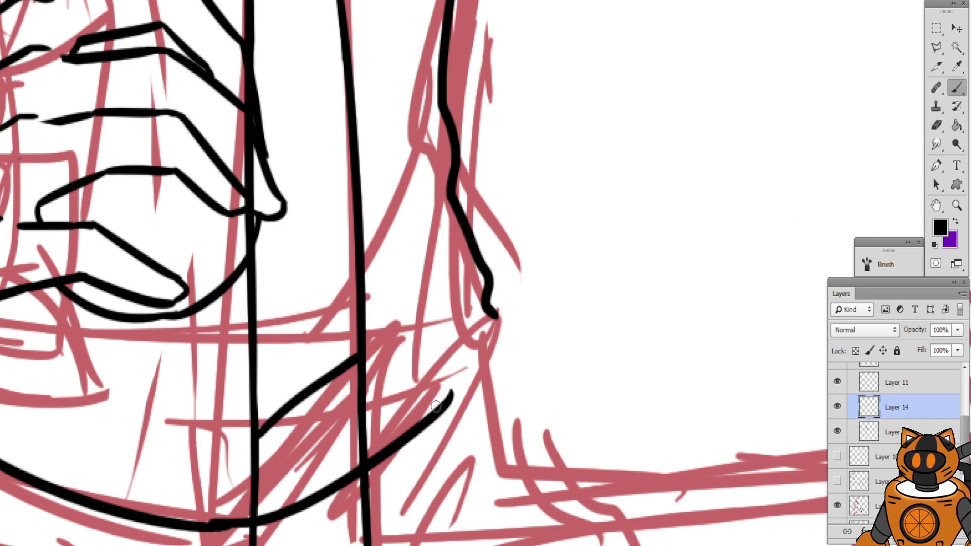
pyautogui.moveTo(435, 407); pyautogui.dragTo(495, 349)
pyautogui.hotkey('ctrl', 'z')
pyautogui.click(936, 125)
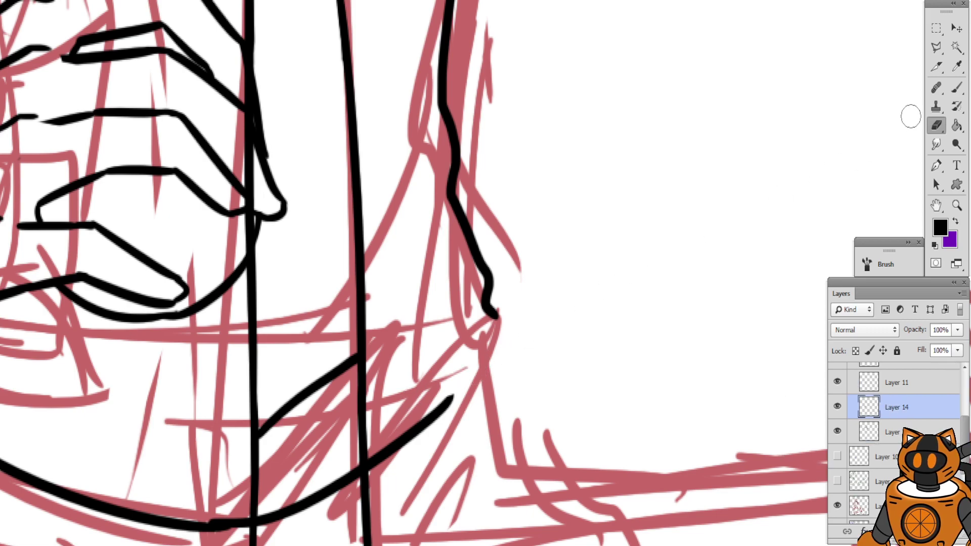
pyautogui.click(956, 88)
pyautogui.moveTo(445, 405); pyautogui.dragTo(506, 347)
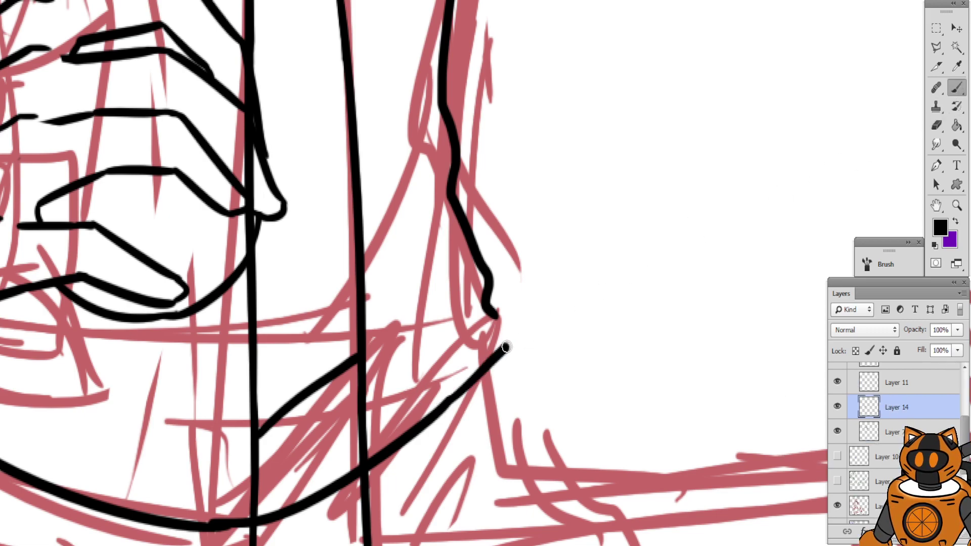
pyautogui.hotkey('ctrl', 'z')
pyautogui.moveTo(432, 420)
pyautogui.mouseDown()
pyautogui.moveTo(502, 338)
pyautogui.moveTo(514, 455)
pyautogui.mouseUp()
pyautogui.hotkey('ctrl', 'z')
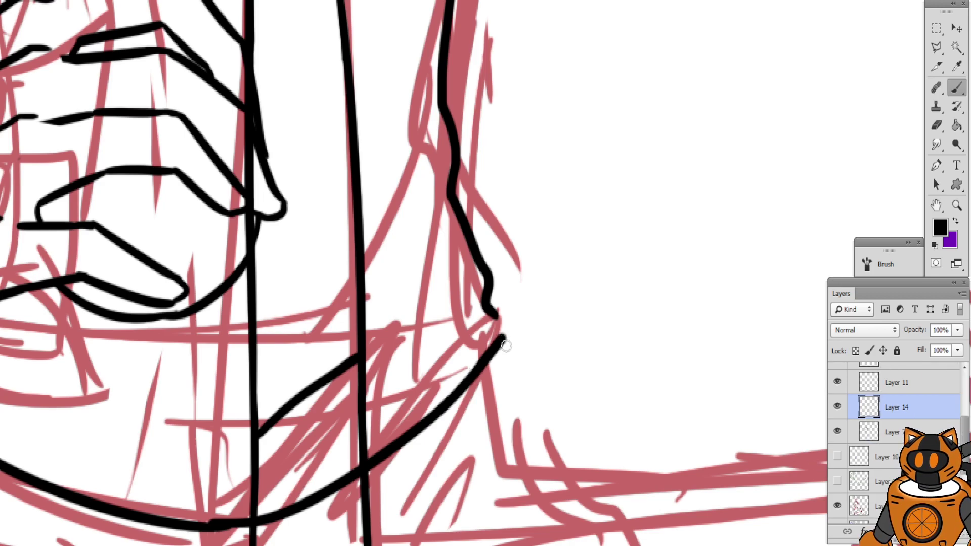
# Ink a short vertical line down from the hem's corner and join the corner to the torso's side outline
pyautogui.moveTo(504, 338); pyautogui.dragTo(505, 456)
pyautogui.hotkey('ctrl', '-')
pyautogui.moveTo(424, 213)
pyautogui.mouseDown()
pyautogui.moveTo(411, 264)
pyautogui.moveTo(403, 213)
pyautogui.mouseUp()
pyautogui.hotkey('ctrl', '+')
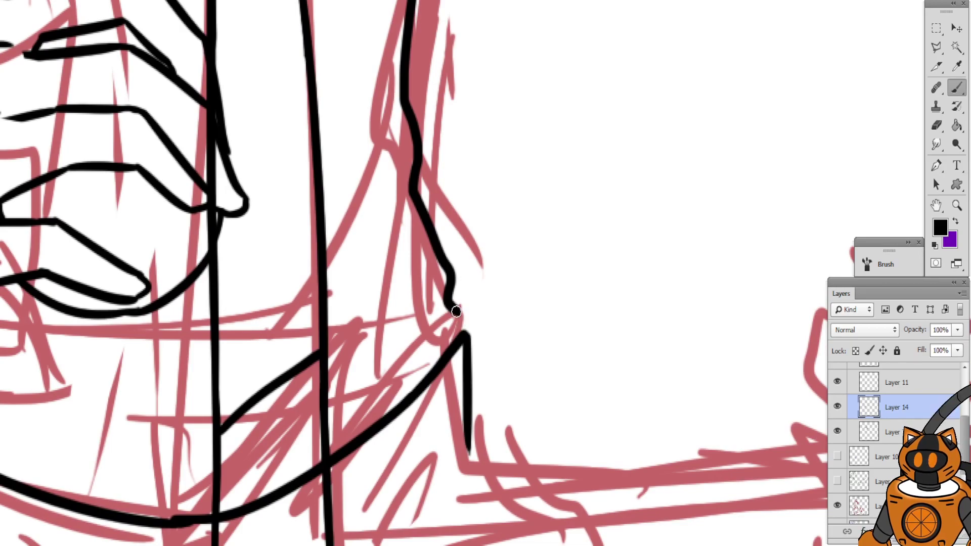
pyautogui.moveTo(456, 311); pyautogui.dragTo(462, 339)
# Examine where the hem starts beneath the wrist and how it fits the forearm and torso
pyautogui.hotkey('ctrl', '-')
pyautogui.moveTo(361, 151)
pyautogui.mouseDown()
pyautogui.moveTo(387, 319)
pyautogui.moveTo(553, 164)
pyautogui.moveTo(581, 112)
pyautogui.mouseUp()
pyautogui.moveTo(414, 283)
pyautogui.mouseDown()
pyautogui.moveTo(444, 65)
pyautogui.moveTo(480, 204)
pyautogui.mouseUp()
pyautogui.hotkey('ctrl', '+')
pyautogui.moveTo(420, 171); pyautogui.dragTo(472, 244)
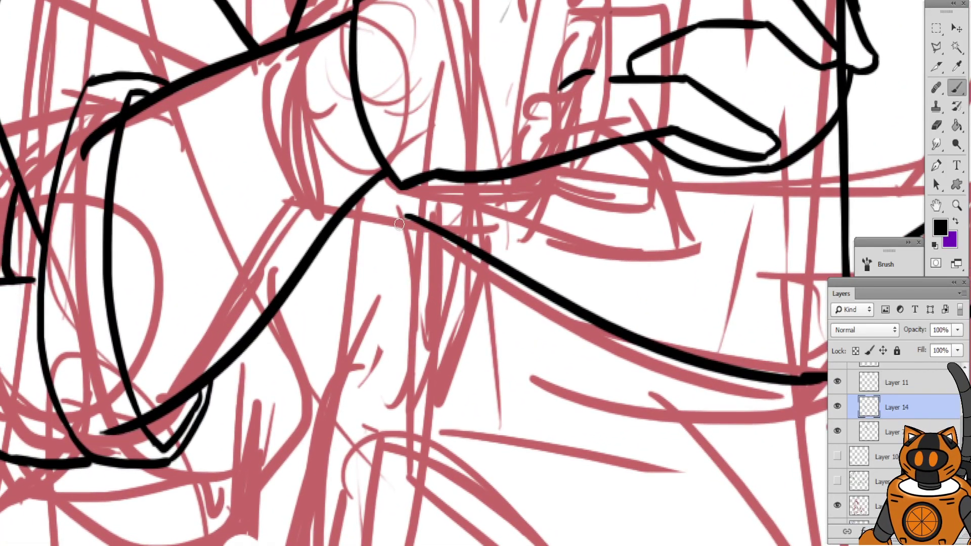
pyautogui.hotkey('ctrl', '-')
pyautogui.hotkey('ctrl', '-')
pyautogui.moveTo(458, 99)
pyautogui.mouseDown()
pyautogui.moveTo(452, 229)
pyautogui.moveTo(471, 153)
pyautogui.mouseUp()
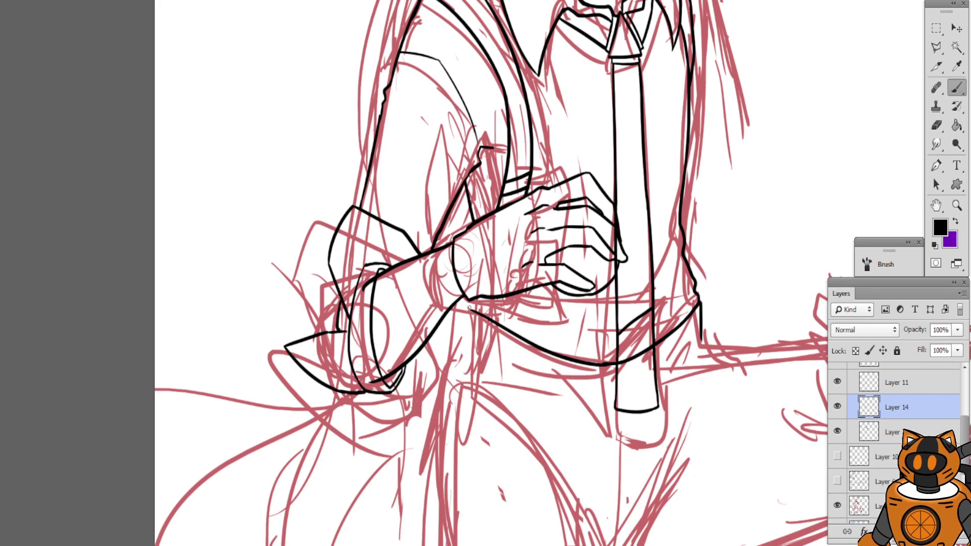
# Extend the hem's start beneath the wrist and ink a short line down from its rounded corner
pyautogui.scroll(8, 469, 307)
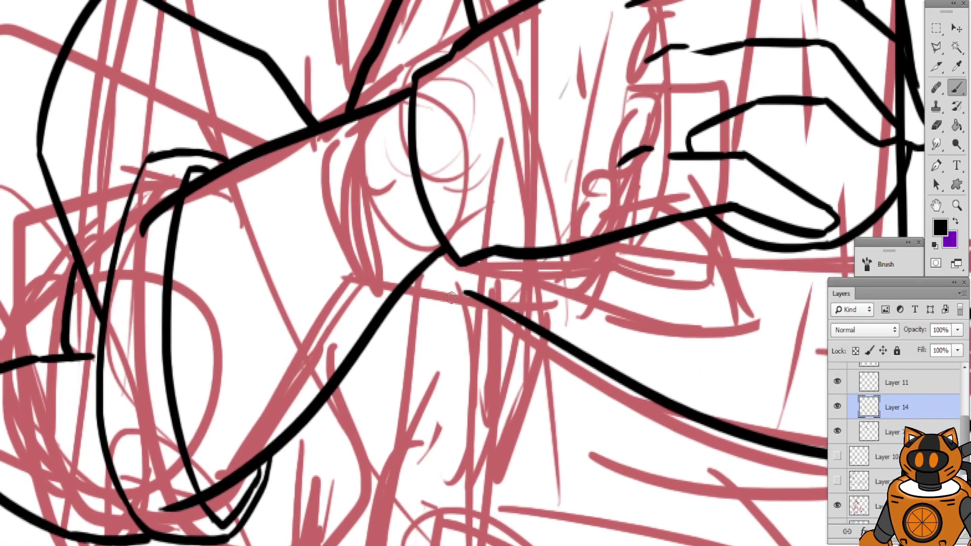
pyautogui.moveTo(464, 293); pyautogui.dragTo(453, 293)
pyautogui.scroll(1, 481, 273)
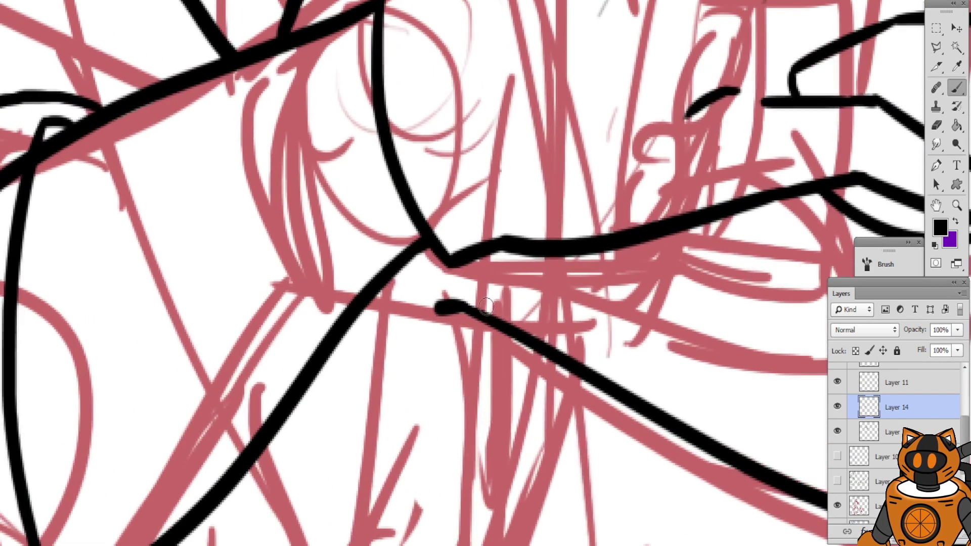
pyautogui.scroll(-1, 489, 298)
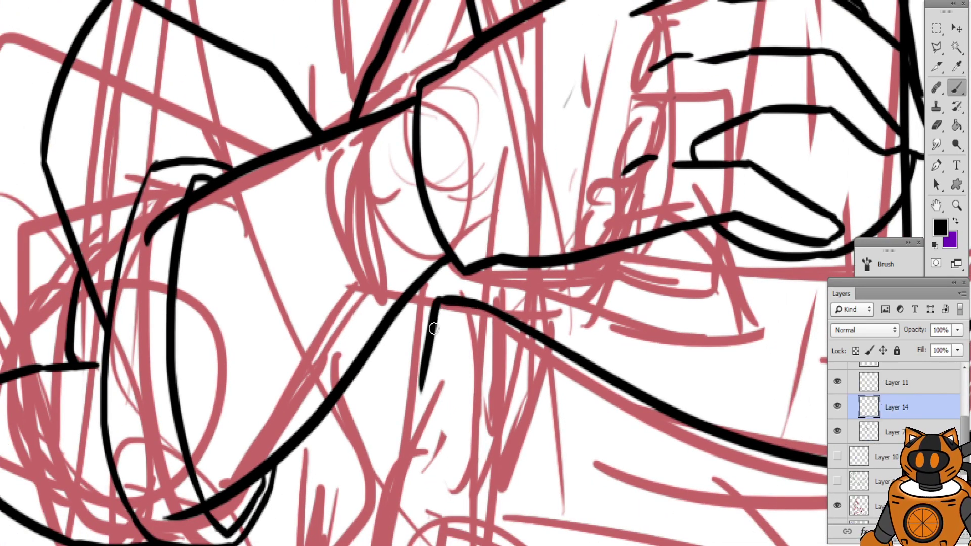
pyautogui.moveTo(471, 303)
pyautogui.mouseDown()
pyautogui.moveTo(438, 302)
pyautogui.moveTo(416, 412)
pyautogui.mouseUp()
pyautogui.hotkey('ctrl', 'z')
pyautogui.moveTo(443, 300); pyautogui.dragTo(430, 424)
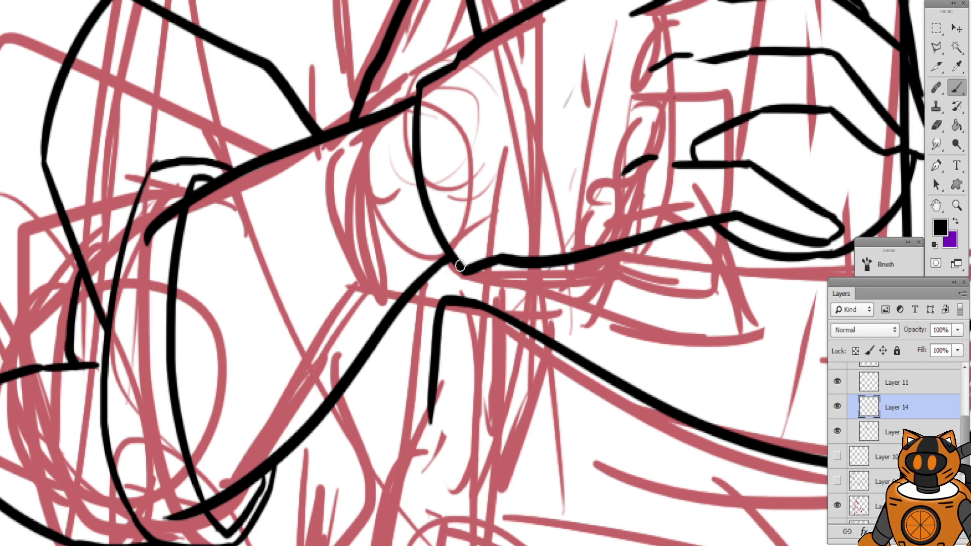
# Ink a small jagged fold at the hip corner below the hem and a crease slanting down toward the tie
pyautogui.hotkey('ctrl', '-')
pyautogui.moveTo(483, 216)
pyautogui.mouseDown()
pyautogui.moveTo(365, 355)
pyautogui.moveTo(268, 298)
pyautogui.moveTo(226, 261)
pyautogui.moveTo(227, 83)
pyautogui.mouseUp()
pyautogui.moveTo(253, 246)
pyautogui.mouseDown()
pyautogui.moveTo(327, 202)
pyautogui.moveTo(322, 95)
pyautogui.moveTo(326, 105)
pyautogui.mouseUp()
pyautogui.hotkey('ctrl', '-')
pyautogui.moveTo(471, 195)
pyautogui.mouseDown()
pyautogui.moveTo(433, 209)
pyautogui.moveTo(329, 309)
pyautogui.mouseUp()
pyautogui.hotkey('ctrl', '+')
pyautogui.moveTo(396, 235)
pyautogui.mouseDown()
pyautogui.moveTo(425, 277)
pyautogui.moveTo(459, 285)
pyautogui.moveTo(467, 306)
pyautogui.mouseUp()
pyautogui.hotkey('ctrl', '+')
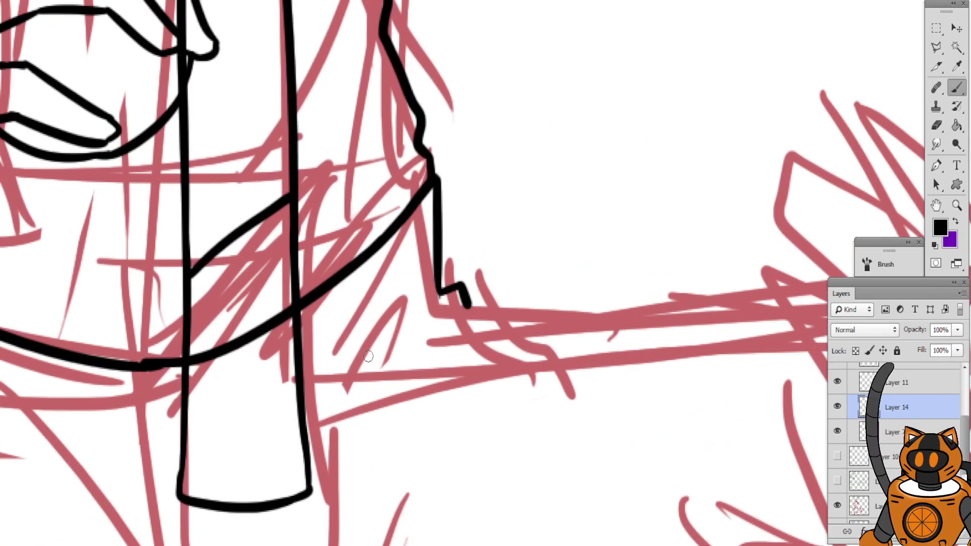
pyautogui.moveTo(430, 301)
pyautogui.mouseDown()
pyautogui.moveTo(345, 420)
pyautogui.moveTo(437, 342)
pyautogui.mouseUp()
pyautogui.hotkey('ctrl', 'z')
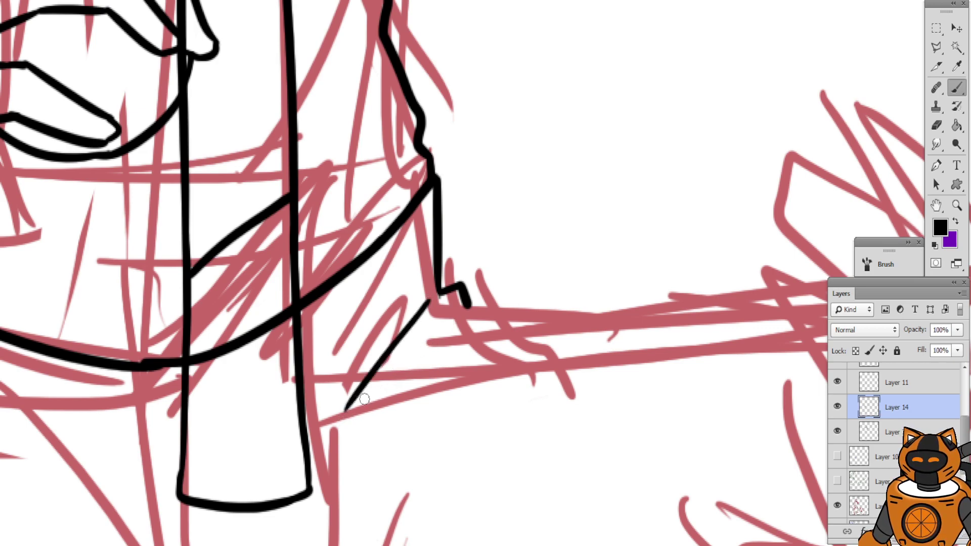
# Close the hip crease and ink the raised thigh's upper edge from the hip fold to the knee, rounding over the kneecap
pyautogui.moveTo(349, 404)
pyautogui.mouseDown()
pyautogui.moveTo(345, 417)
pyautogui.moveTo(436, 340)
pyautogui.moveTo(350, 290)
pyautogui.moveTo(390, 262)
pyautogui.moveTo(412, 274)
pyautogui.moveTo(316, 244)
pyautogui.moveTo(282, 266)
pyautogui.moveTo(273, 247)
pyautogui.moveTo(941, 188)
pyautogui.mouseUp()
pyautogui.press('space')
pyautogui.moveTo(413, 254)
pyautogui.mouseDown()
pyautogui.moveTo(73, 211)
pyautogui.moveTo(102, 235)
pyautogui.mouseUp()
pyautogui.hotkey('ctrl', '-')
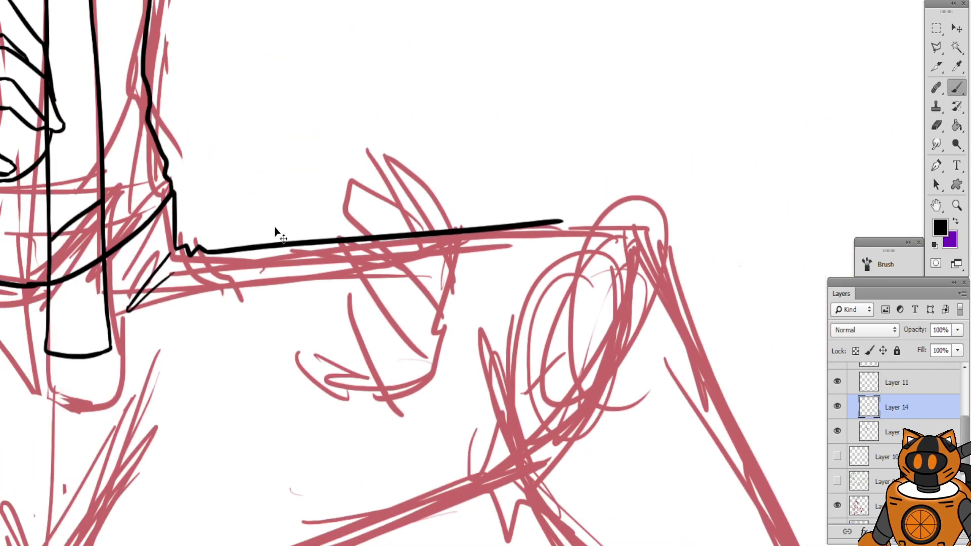
pyautogui.hotkey('ctrl', '+')
pyautogui.moveTo(611, 219); pyautogui.dragTo(327, 244)
pyautogui.moveTo(325, 205); pyautogui.dragTo(499, 208)
pyautogui.hotkey('ctrl', 'z')
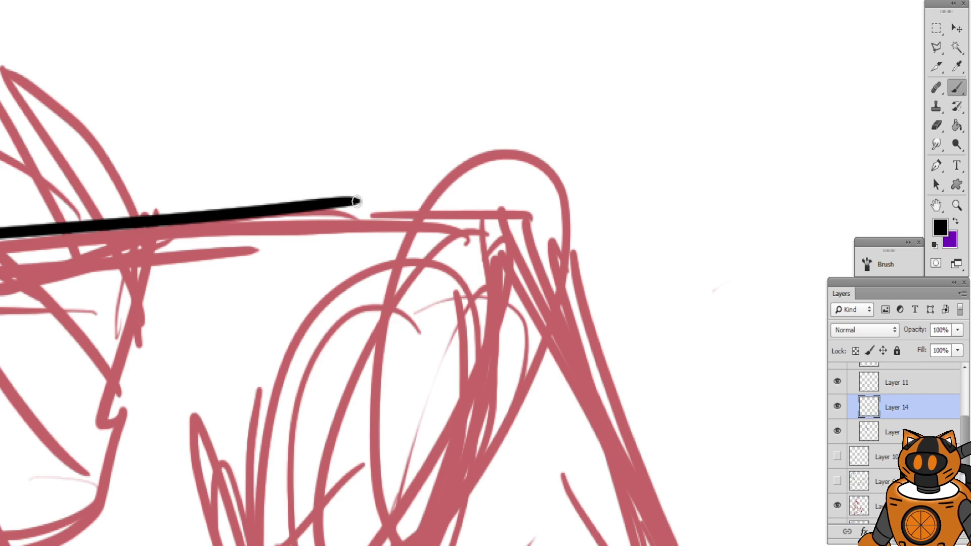
pyautogui.moveTo(349, 201); pyautogui.dragTo(533, 212)
pyautogui.moveTo(579, 264); pyautogui.dragTo(586, 299)
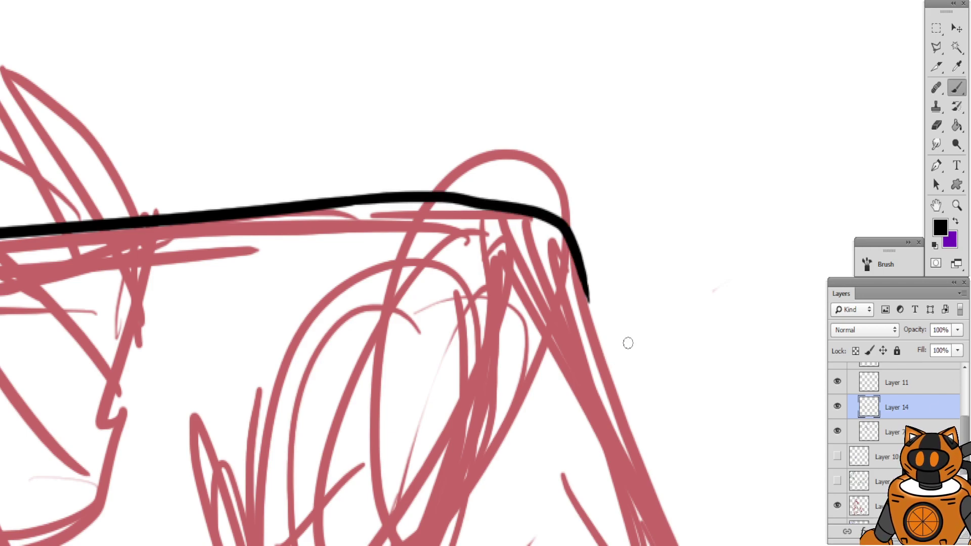
# Ink a short horizontal line at the crotch and continue it sloping down to where the thigh's underside starts
pyautogui.hotkey('ctrl', '-')
pyautogui.hotkey('ctrl', '-')
pyautogui.moveTo(433, 253)
pyautogui.mouseDown()
pyautogui.moveTo(535, 175)
pyautogui.moveTo(639, 133)
pyautogui.mouseUp()
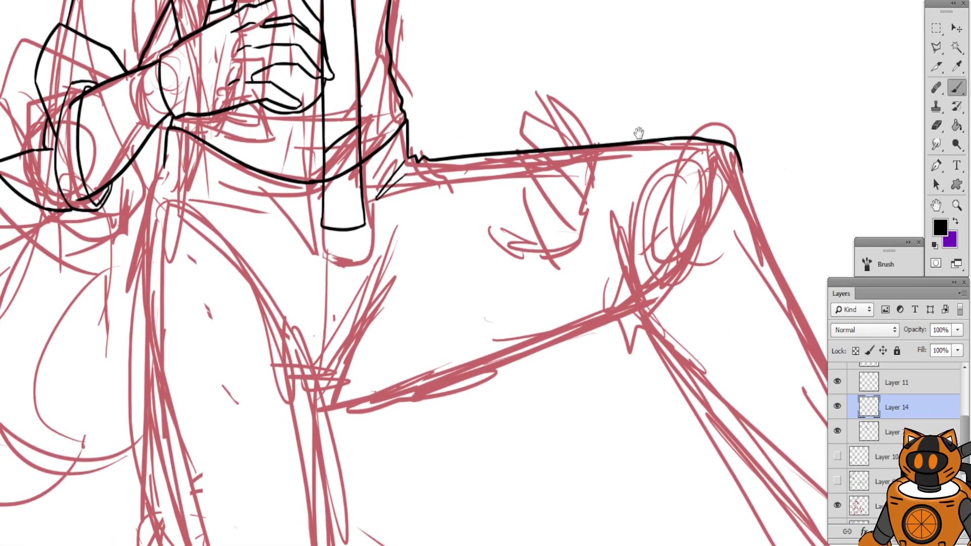
pyautogui.hotkey('ctrl', '+')
pyautogui.moveTo(456, 204); pyautogui.dragTo(601, 170)
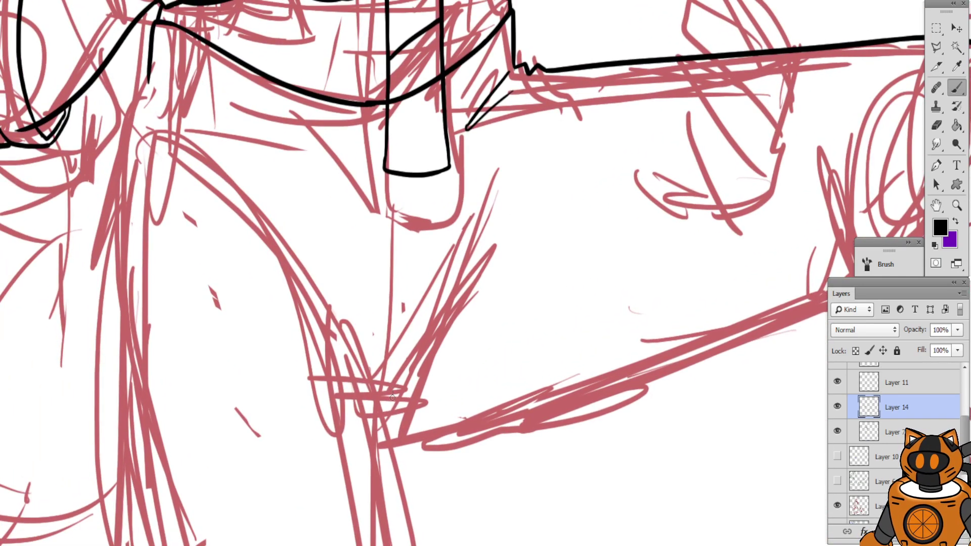
pyautogui.hotkey('ctrl', 'z')
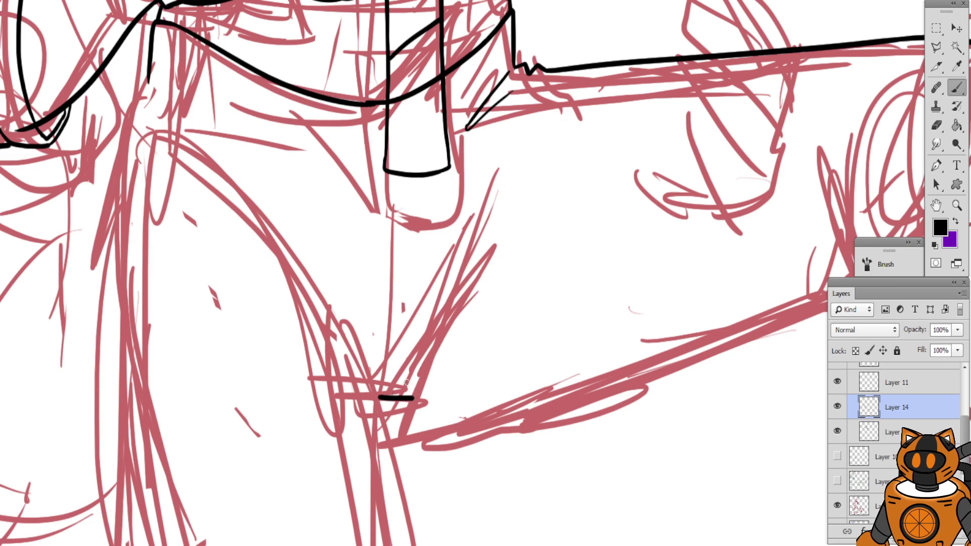
pyautogui.moveTo(331, 304); pyautogui.dragTo(311, 267)
pyautogui.hotkey('ctrl', '+')
pyautogui.moveTo(364, 430); pyautogui.dragTo(290, 334)
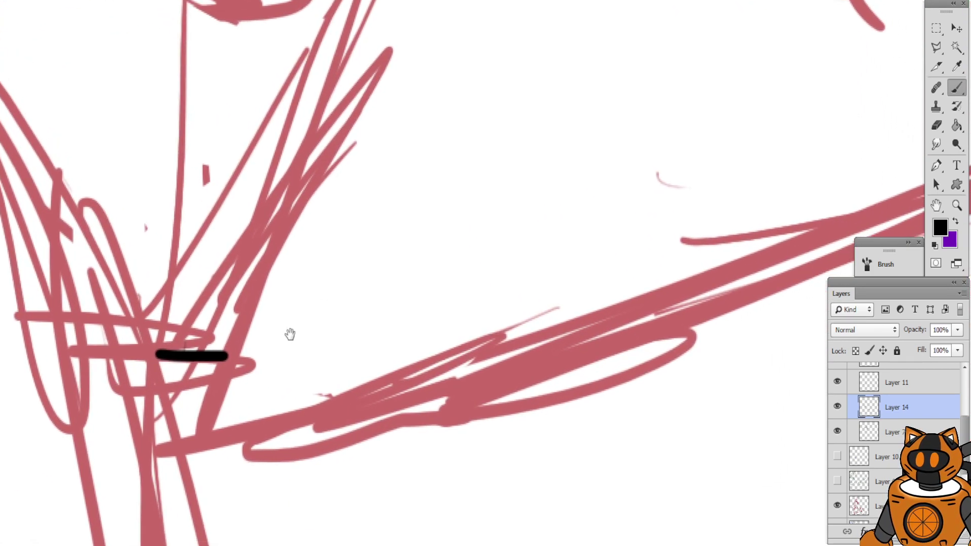
pyautogui.moveTo(222, 356); pyautogui.dragTo(326, 376)
# Ink the thigh's underside as a long line rising from the crotch to behind the knee
pyautogui.moveTo(322, 330); pyautogui.dragTo(258, 327)
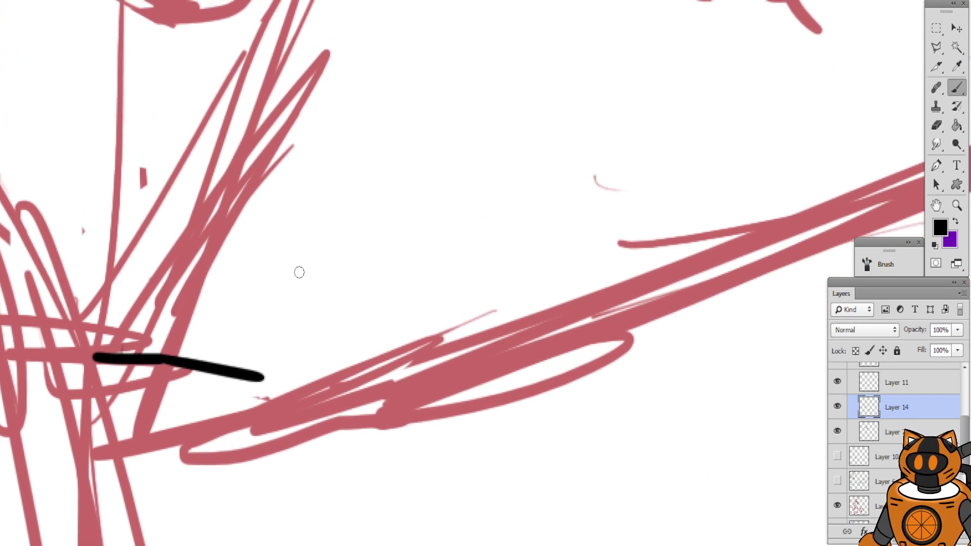
pyautogui.moveTo(267, 272); pyautogui.dragTo(155, 284)
pyautogui.keyDown('shift'); pyautogui.click(911, 169); pyautogui.keyUp('shift')
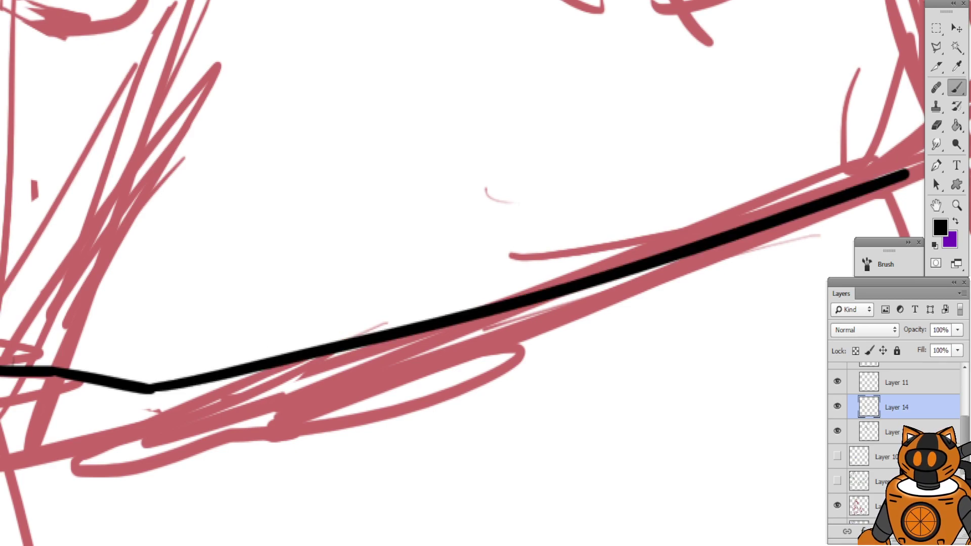
pyautogui.moveTo(666, 174)
pyautogui.mouseDown()
pyautogui.moveTo(482, 223)
pyautogui.moveTo(454, 245)
pyautogui.moveTo(316, 302)
pyautogui.mouseUp()
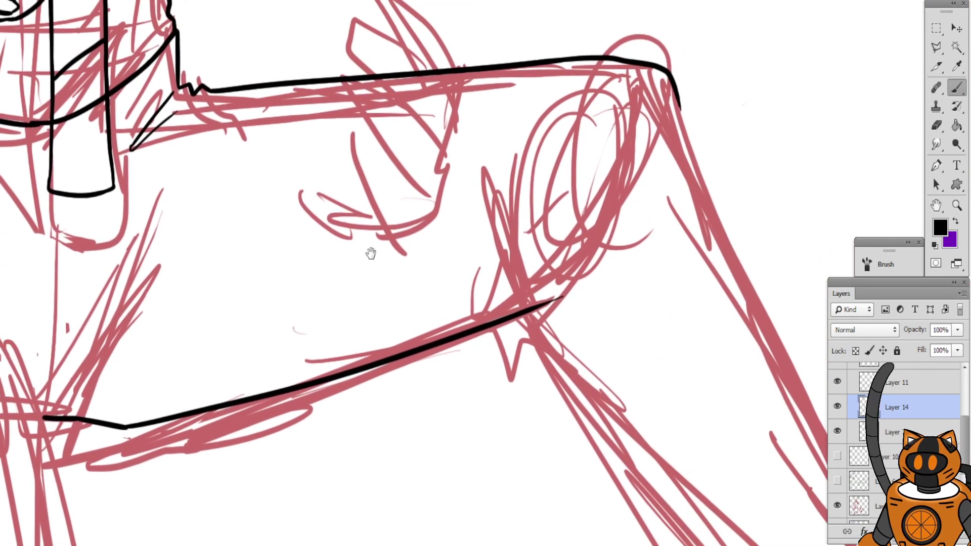
# Erase the tapered end of the thigh's underside line behind the knee
pyautogui.hotkey('ctrl', '+')
pyautogui.moveTo(494, 211); pyautogui.dragTo(414, 206)
pyautogui.hotkey('ctrl', '-')
pyautogui.hotkey('ctrl', '-')
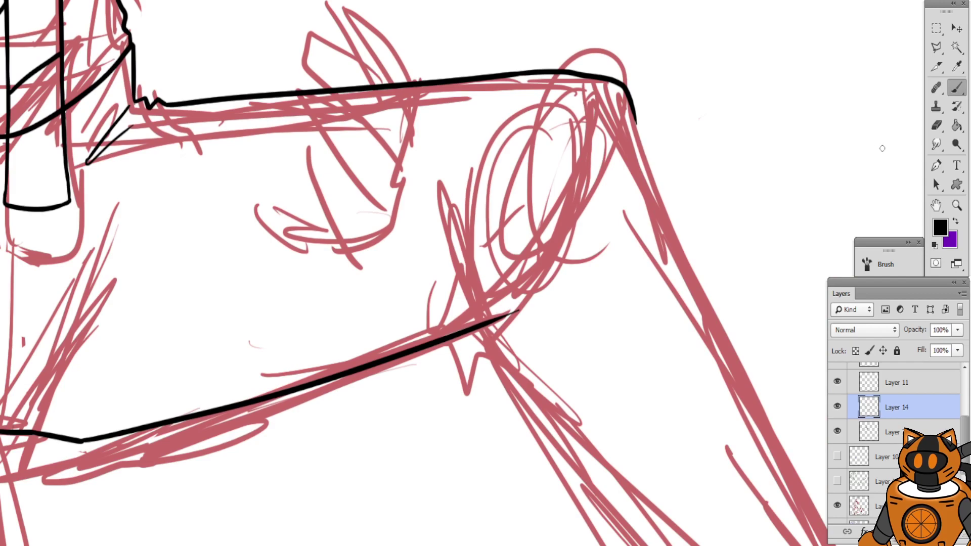
pyautogui.hotkey('ctrl', '-')
pyautogui.moveTo(524, 266)
pyautogui.mouseDown()
pyautogui.moveTo(477, 275)
pyautogui.moveTo(386, 182)
pyautogui.moveTo(432, 251)
pyautogui.mouseUp()
pyautogui.hotkey('ctrl', '+')
pyautogui.click(936, 125)
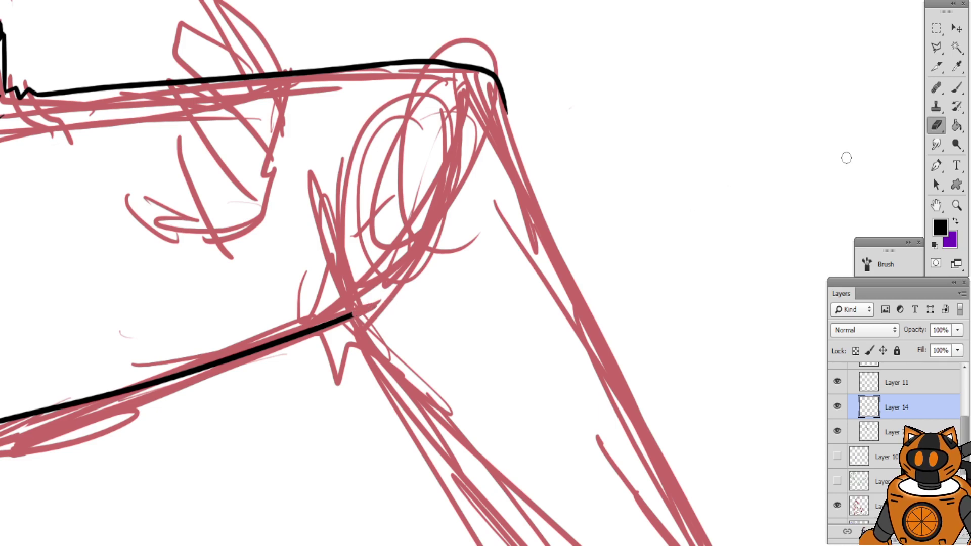
# Ink a narrow hooked fabric fold behind the knee, running down past the end of the thigh's underside line
pyautogui.press('b')
pyautogui.moveTo(327, 184)
pyautogui.mouseDown()
pyautogui.moveTo(334, 255)
pyautogui.moveTo(348, 284)
pyautogui.moveTo(338, 170)
pyautogui.moveTo(361, 297)
pyautogui.mouseUp()
pyautogui.hotkey('ctrl', 'z')
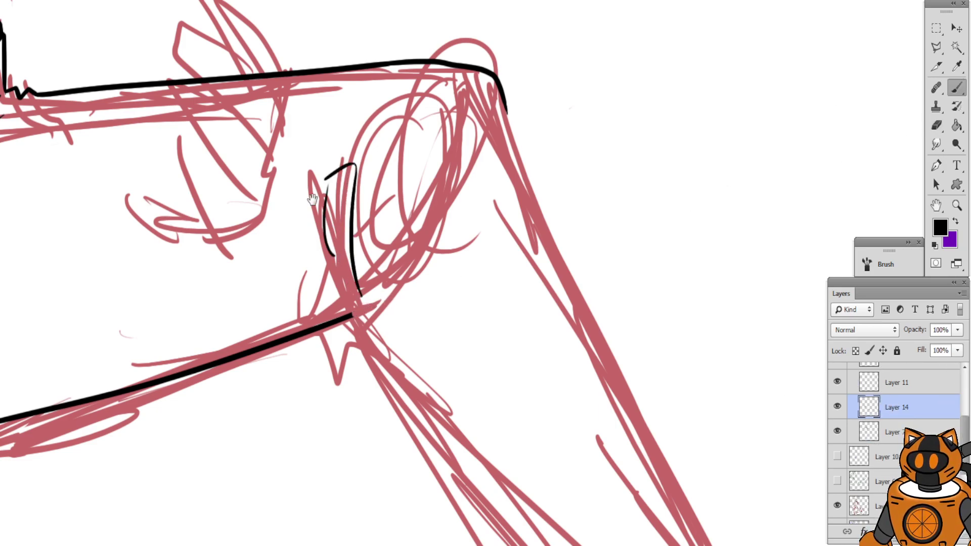
pyautogui.hotkey('ctrl', 'z')
pyautogui.moveTo(325, 182)
pyautogui.mouseDown()
pyautogui.moveTo(349, 260)
pyautogui.moveTo(348, 302)
pyautogui.moveTo(277, 188)
pyautogui.mouseUp()
# Ink the back edge of the lower leg from the knee fold down to the canvas's lower edge
pyautogui.moveTo(252, 225); pyautogui.dragTo(216, 191)
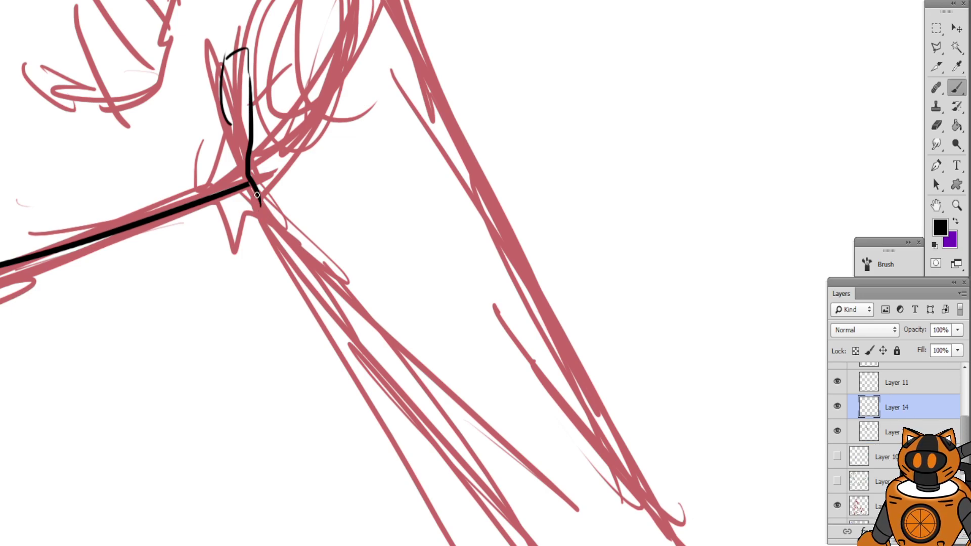
pyautogui.moveTo(268, 216); pyautogui.dragTo(481, 541)
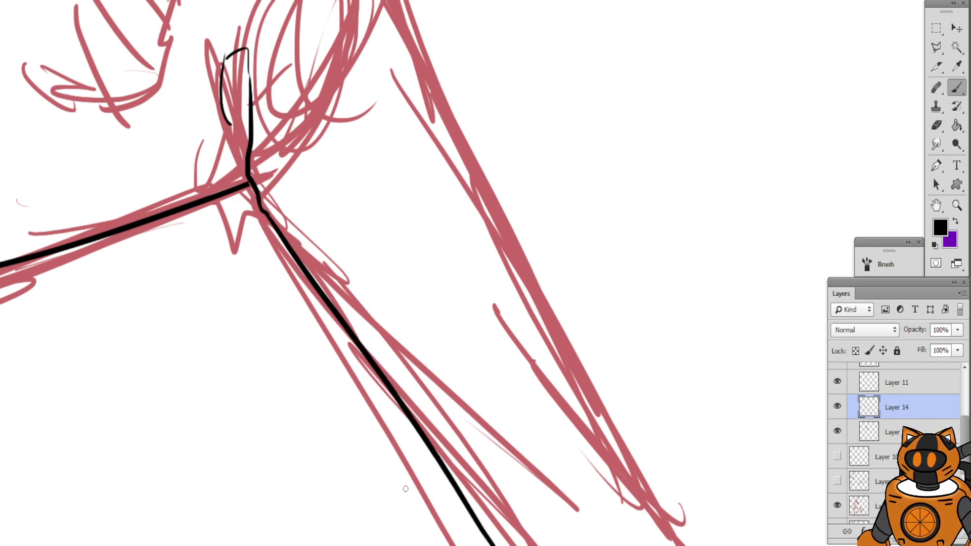
pyautogui.moveTo(440, 391)
pyautogui.mouseDown()
pyautogui.moveTo(323, 219)
pyautogui.moveTo(375, 305)
pyautogui.mouseUp()
pyautogui.hotkey('ctrl', 'z')
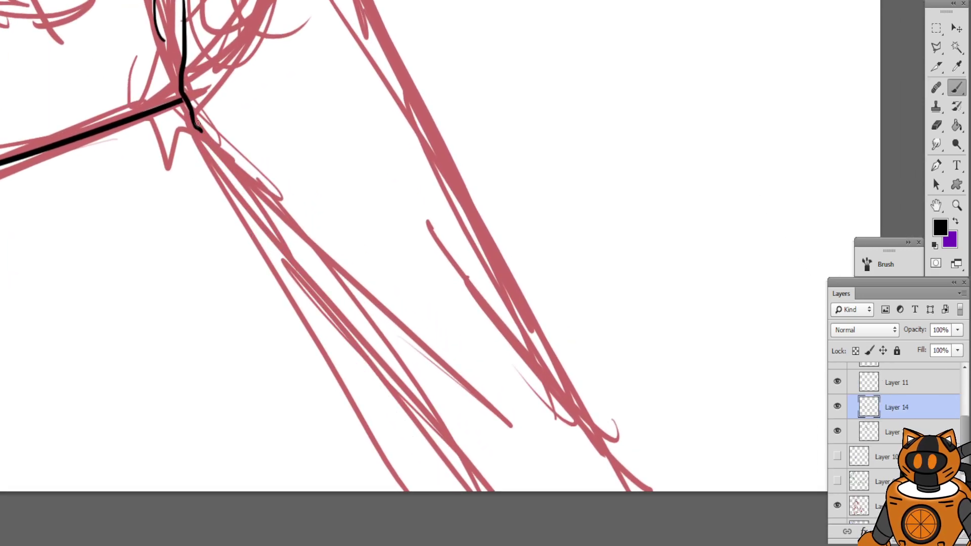
pyautogui.moveTo(197, 128); pyautogui.dragTo(481, 493)
pyautogui.moveTo(220, 236); pyautogui.dragTo(241, 375)
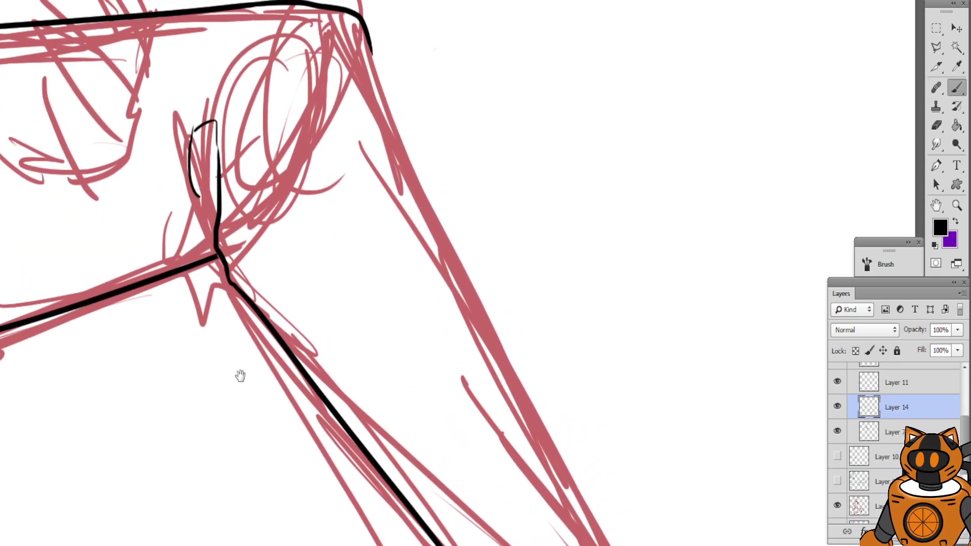
pyautogui.hotkey('ctrl', 'z')
pyautogui.moveTo(241, 334); pyautogui.dragTo(248, 246)
pyautogui.moveTo(203, 218)
pyautogui.mouseDown()
pyautogui.moveTo(203, 155)
pyautogui.moveTo(264, 180)
pyautogui.moveTo(479, 505)
pyautogui.mouseUp()
# Ink the front edge of the shin from the kneecap down to the canvas's lower edge
pyautogui.moveTo(283, 208); pyautogui.dragTo(287, 342)
pyautogui.moveTo(385, 52); pyautogui.dragTo(566, 468)
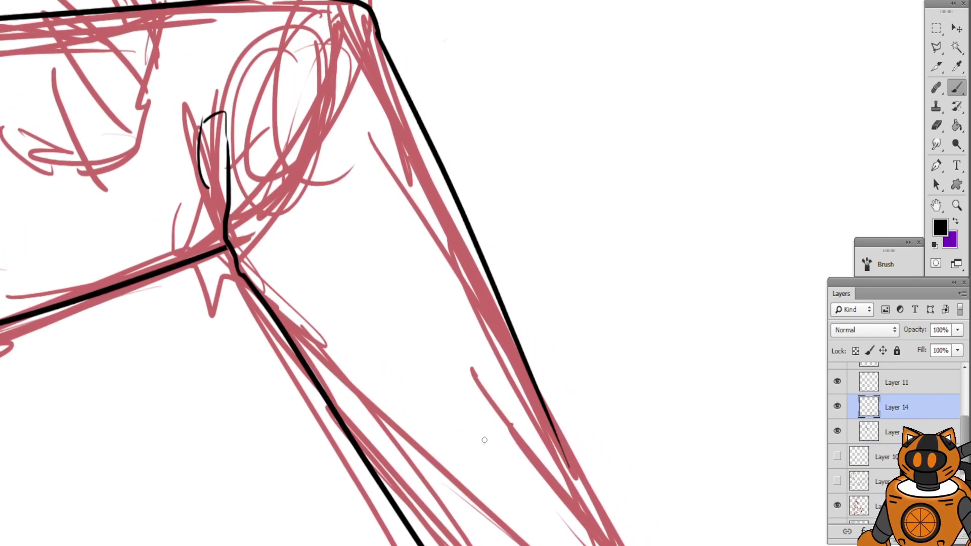
pyautogui.hotkey('ctrl', 'z')
pyautogui.moveTo(378, 29); pyautogui.dragTo(590, 508)
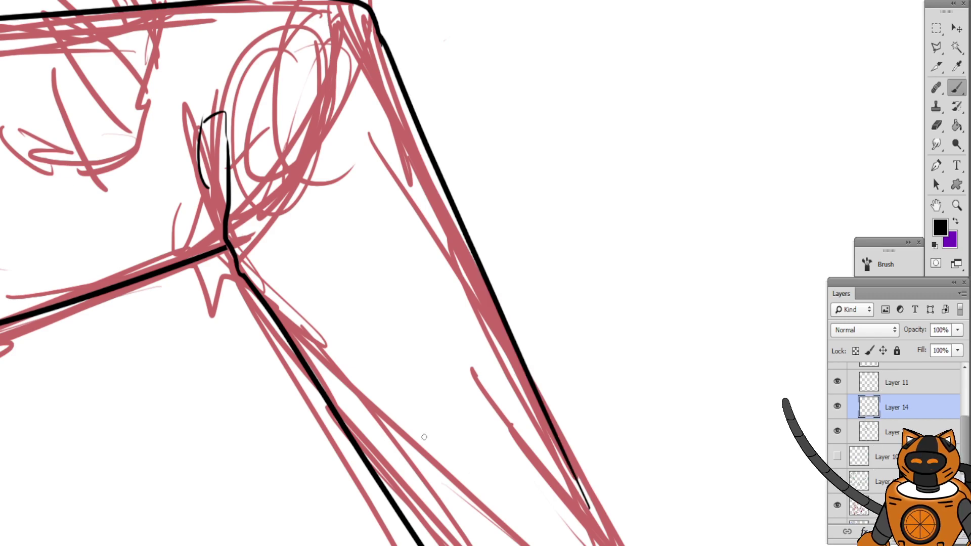
pyautogui.hotkey('ctrl', 'z')
pyautogui.moveTo(374, 26); pyautogui.dragTo(554, 446)
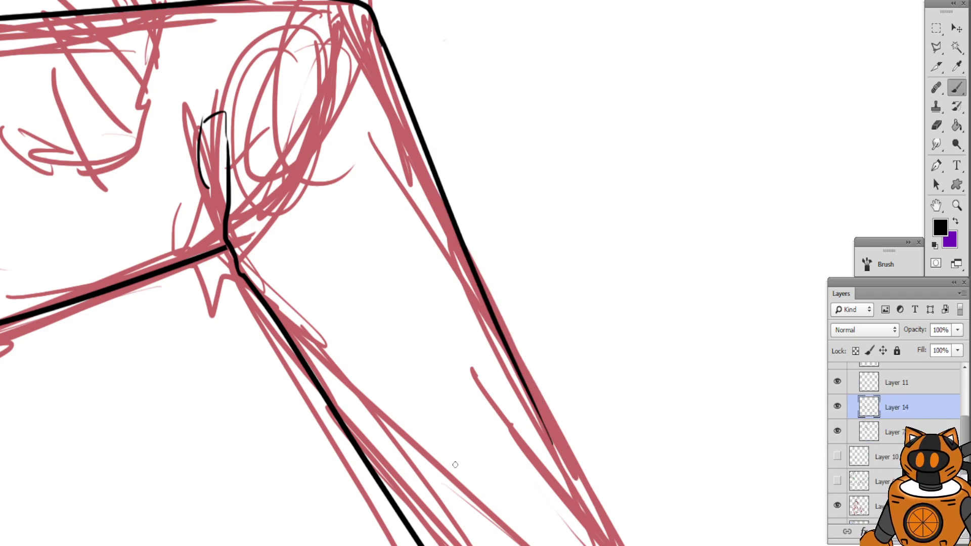
pyautogui.moveTo(455, 465)
pyautogui.mouseDown()
pyautogui.moveTo(336, 217)
pyautogui.moveTo(372, 284)
pyautogui.moveTo(366, 276)
pyautogui.mouseUp()
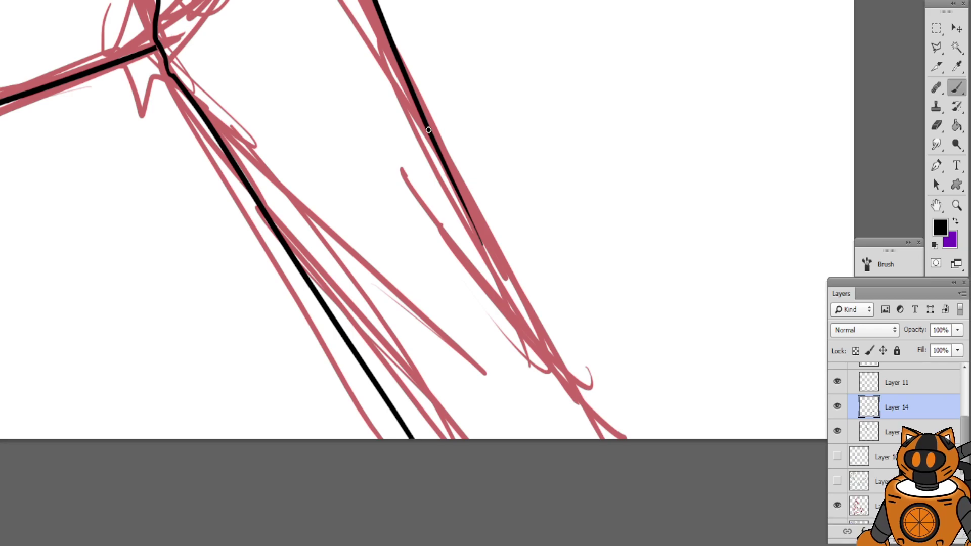
pyautogui.moveTo(446, 166); pyautogui.dragTo(587, 440)
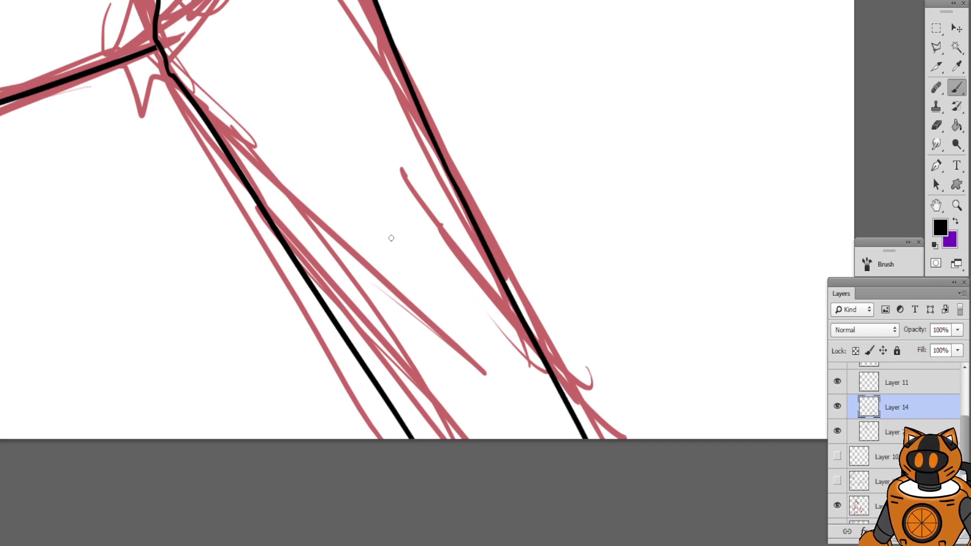
pyautogui.moveTo(353, 207)
pyautogui.mouseDown()
pyautogui.moveTo(512, 423)
pyautogui.moveTo(418, 287)
pyautogui.mouseUp()
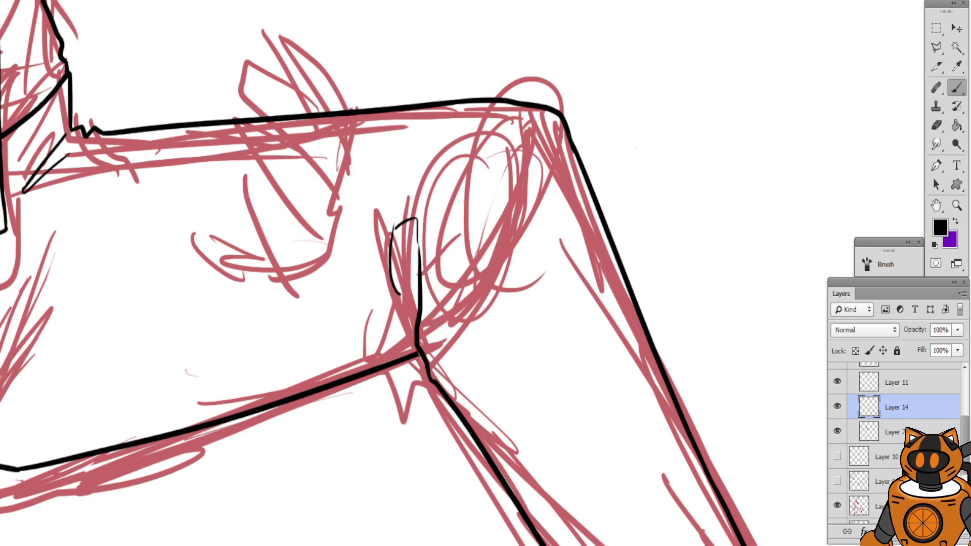
# Ink the thin fold creases radiating from the inner bend of the raised knee over the red sketch
pyautogui.moveTo(434, 327); pyautogui.dragTo(476, 261)
pyautogui.hotkey('ctrl', 'z')
pyautogui.moveTo(434, 328); pyautogui.dragTo(458, 211)
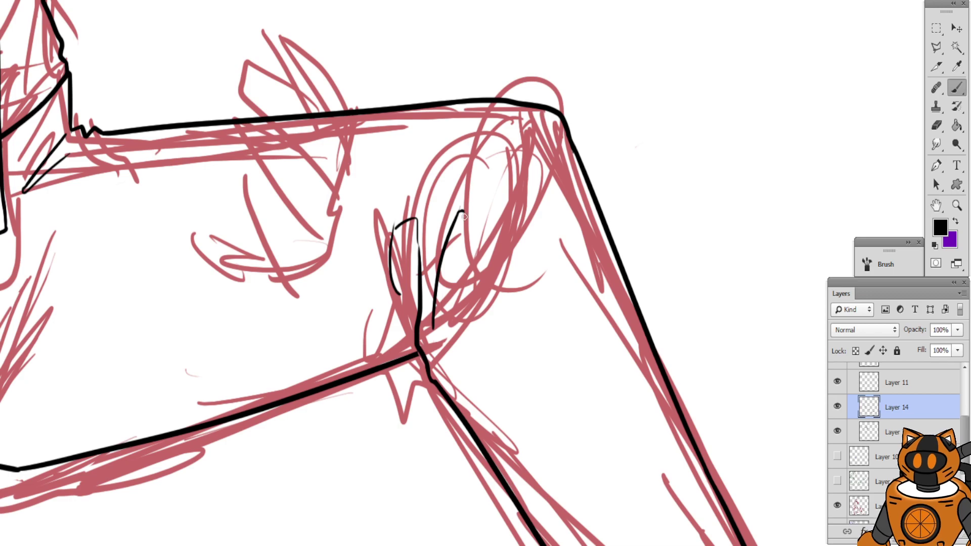
pyautogui.moveTo(464, 217); pyautogui.dragTo(455, 277)
pyautogui.moveTo(454, 374)
pyautogui.mouseDown()
pyautogui.moveTo(468, 361)
pyautogui.moveTo(543, 398)
pyautogui.mouseUp()
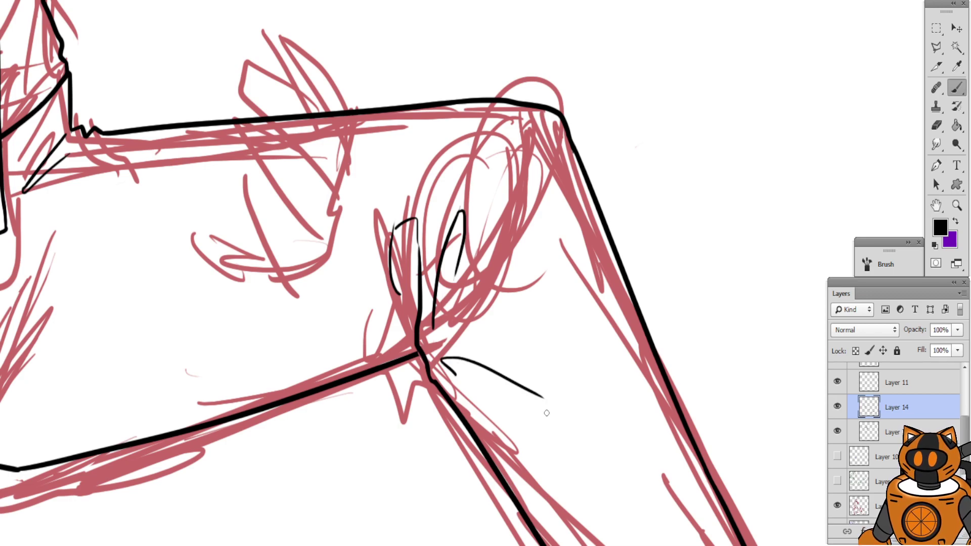
pyautogui.moveTo(279, 284); pyautogui.dragTo(304, 278)
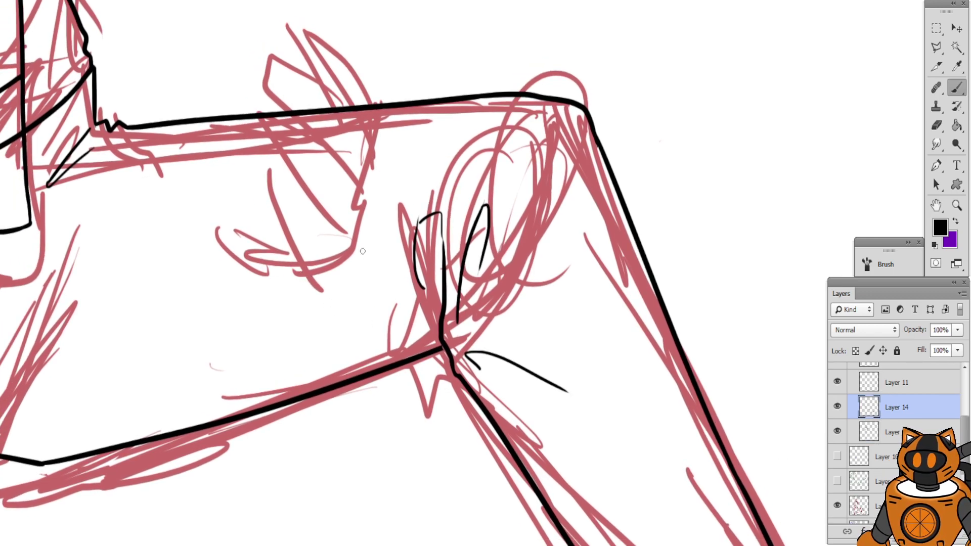
pyautogui.moveTo(362, 251); pyautogui.dragTo(440, 346)
pyautogui.moveTo(418, 339); pyautogui.dragTo(442, 347)
# Ink the slanted hip crease and a diagonal fold on the raised thigh, and erase the fold's overhanging end
pyautogui.moveTo(281, 197); pyautogui.dragTo(481, 176)
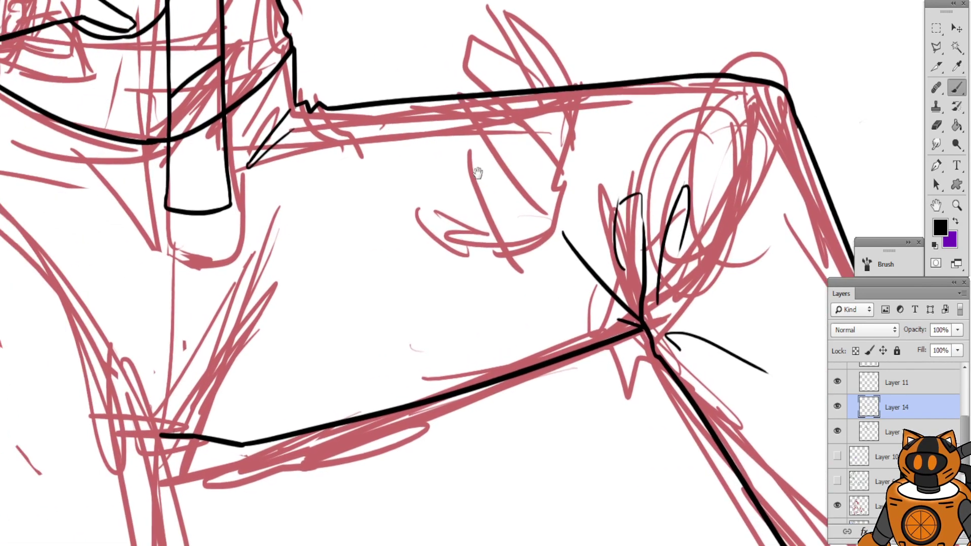
pyautogui.moveTo(305, 262)
pyautogui.mouseDown()
pyautogui.moveTo(349, 226)
pyautogui.moveTo(480, 231)
pyautogui.moveTo(362, 380)
pyautogui.mouseUp()
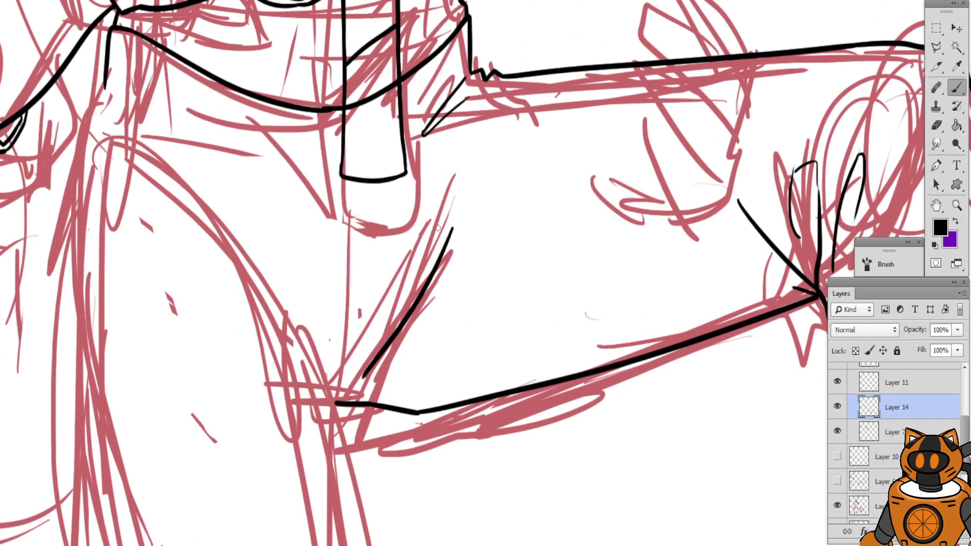
pyautogui.hotkey('ctrl', 'z')
pyautogui.moveTo(444, 193); pyautogui.dragTo(367, 347)
pyautogui.hotkey('ctrl', 'z')
pyautogui.moveTo(458, 180)
pyautogui.mouseDown()
pyautogui.moveTo(392, 345)
pyautogui.moveTo(551, 270)
pyautogui.mouseUp()
pyautogui.moveTo(258, 177); pyautogui.dragTo(325, 203)
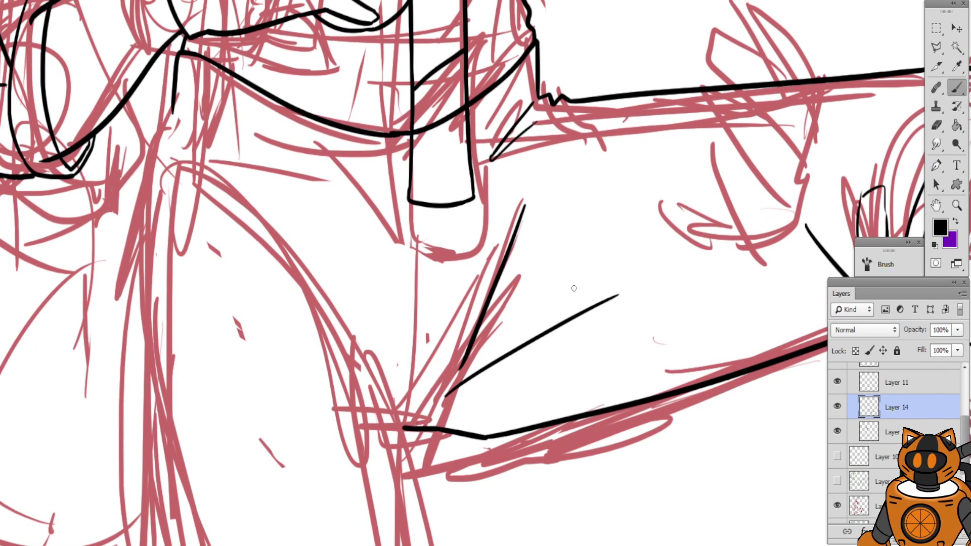
pyautogui.press('e')
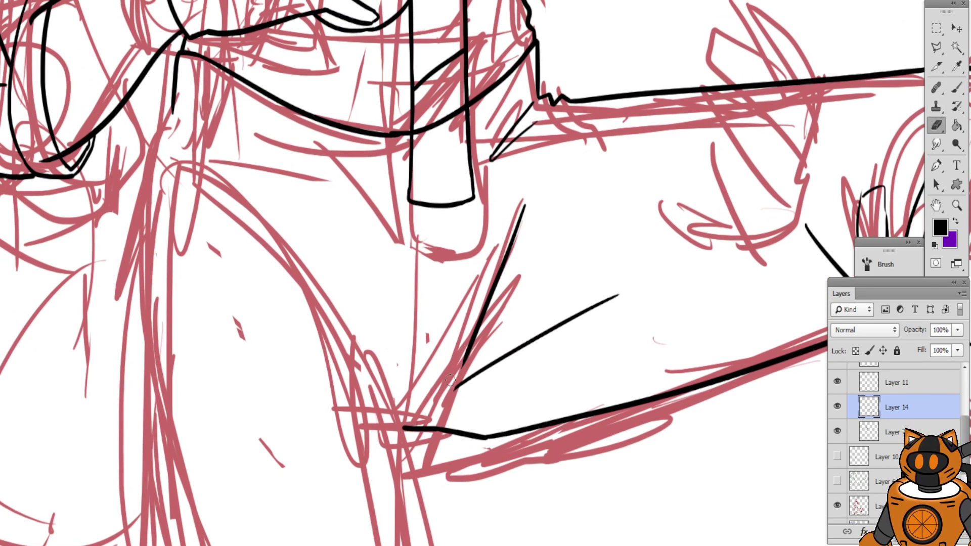
pyautogui.hotkey('ctrl', '-')
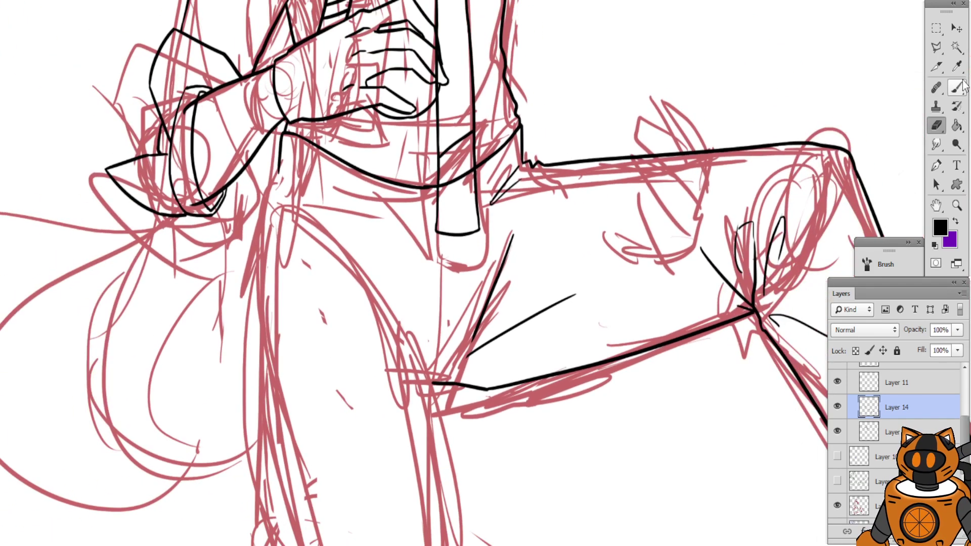
# Extend the slanted hip crease with the Brush tool until it meets the raised thigh's underside line
pyautogui.press('b')
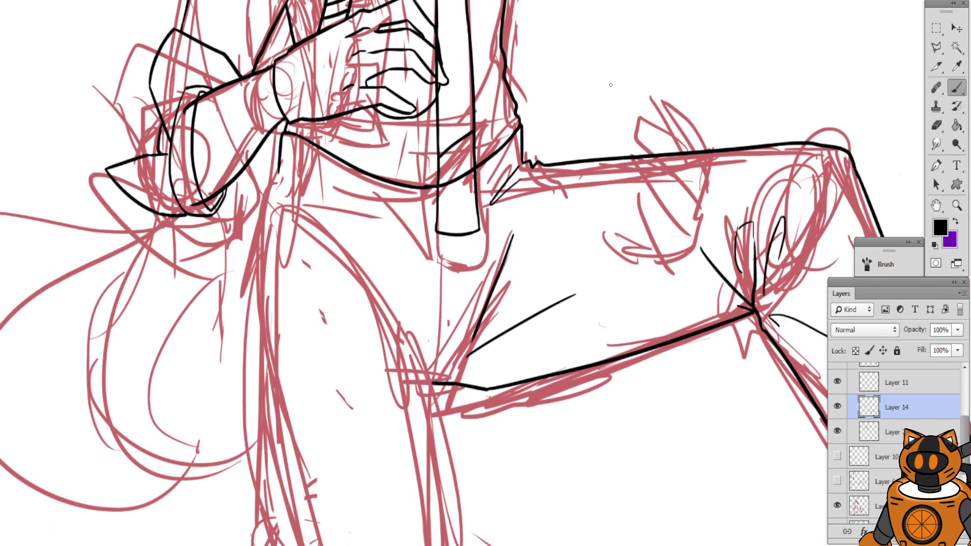
pyautogui.hotkey('ctrl', '+')
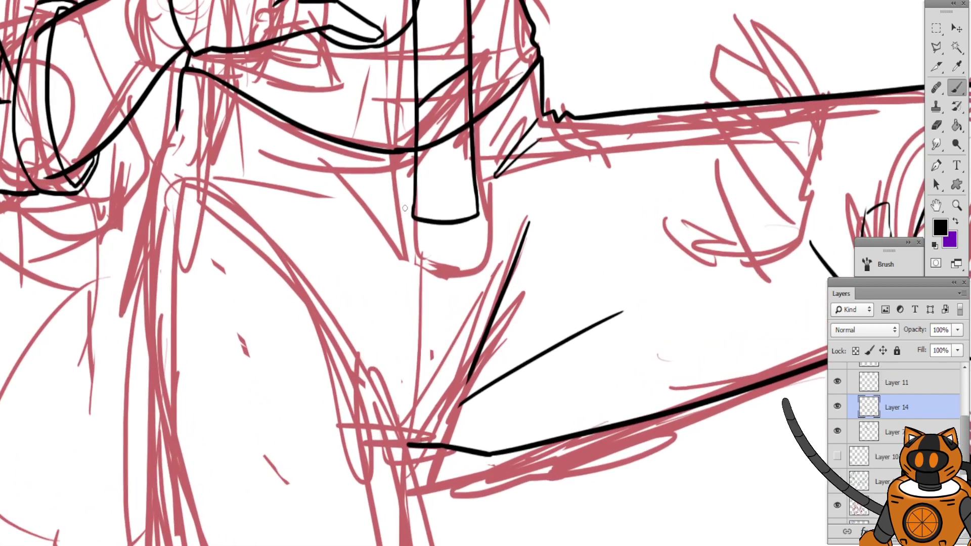
pyautogui.moveTo(353, 343); pyautogui.dragTo(432, 229)
pyautogui.moveTo(552, 255); pyautogui.dragTo(516, 324)
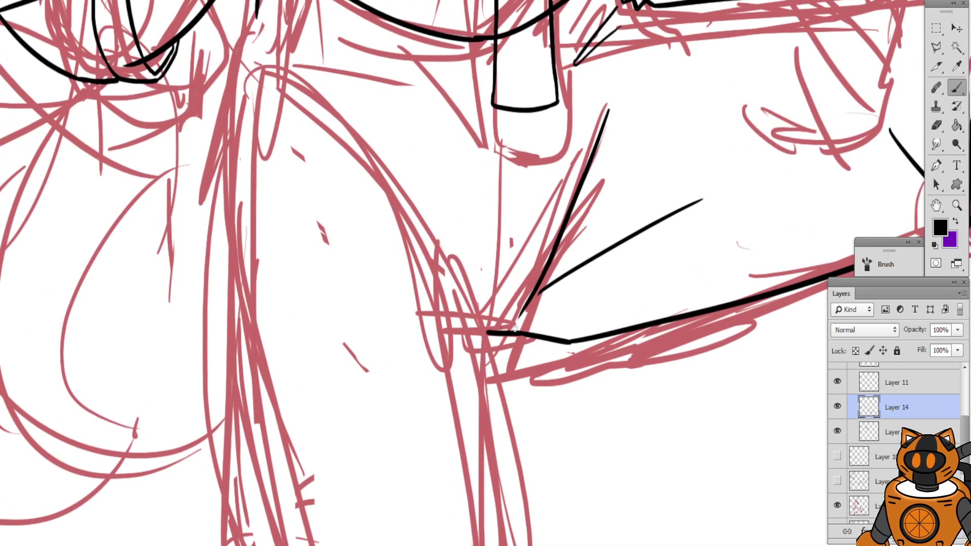
pyautogui.hotkey('ctrl', 'z')
pyautogui.moveTo(555, 249); pyautogui.dragTo(527, 330)
pyautogui.hotkey('ctrl', 'z')
pyautogui.moveTo(554, 248); pyautogui.dragTo(523, 329)
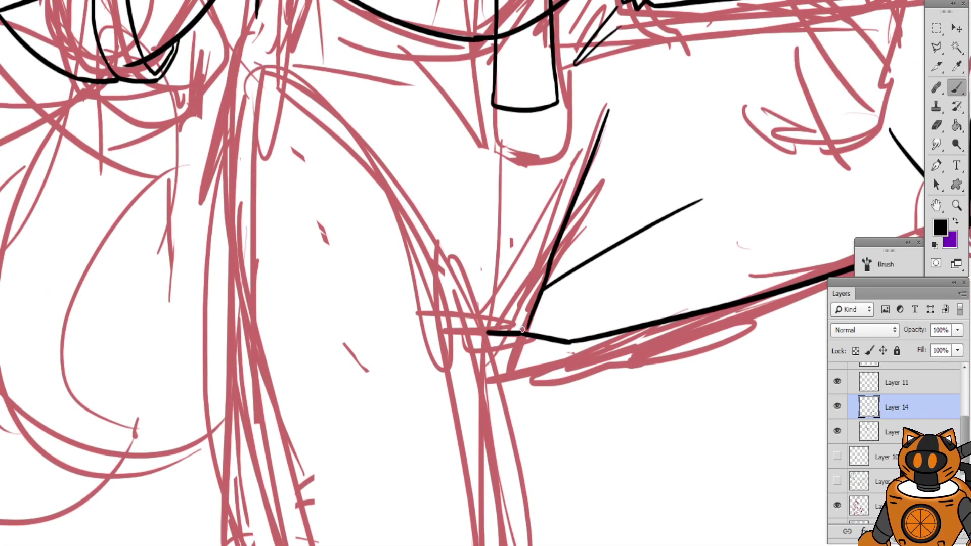
pyautogui.hotkey('ctrl', 'z')
pyautogui.moveTo(554, 247); pyautogui.dragTo(522, 330)
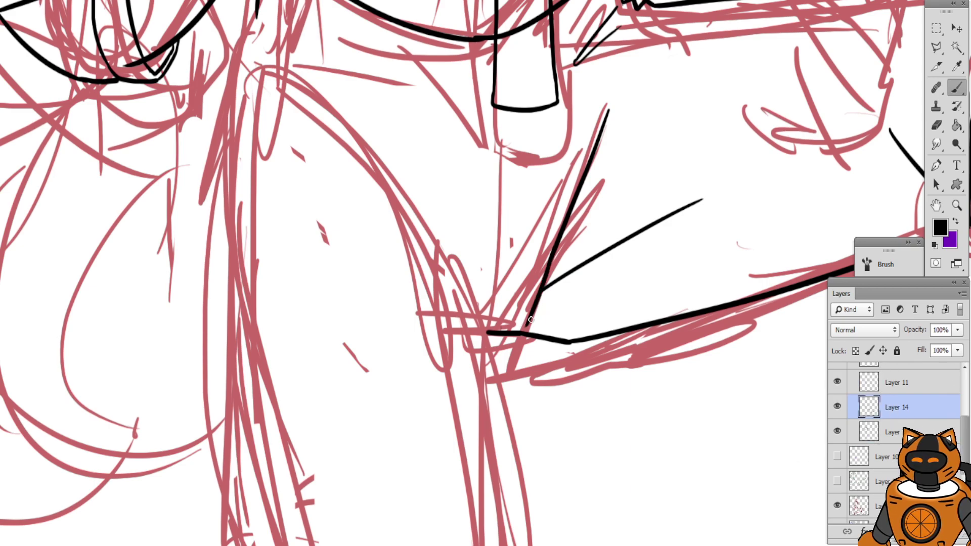
# Ink a thin curved centre seam running from below the sword's tip toward the crotch
pyautogui.moveTo(507, 224); pyautogui.dragTo(532, 326)
pyautogui.moveTo(540, 214); pyautogui.dragTo(525, 395)
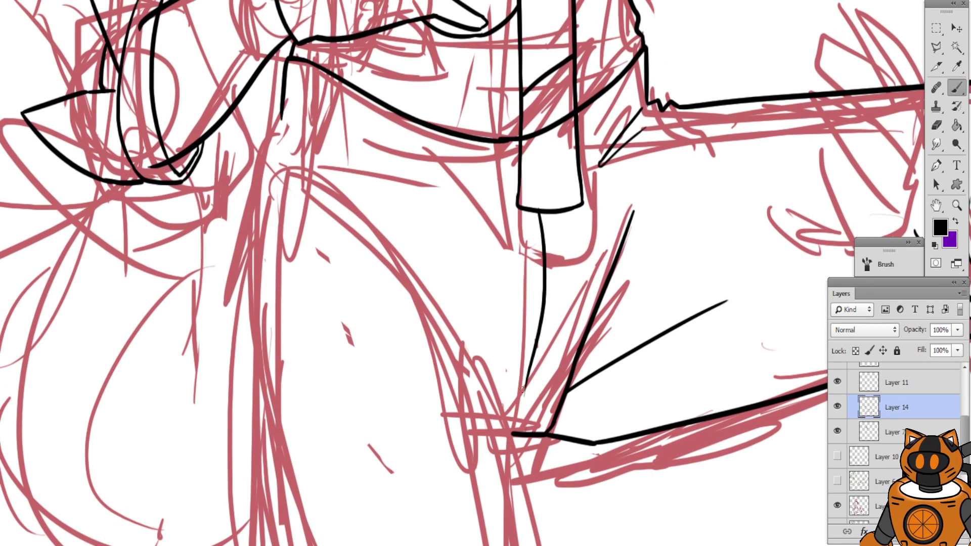
pyautogui.hotkey('ctrl', 'z')
pyautogui.moveTo(545, 219); pyautogui.dragTo(523, 394)
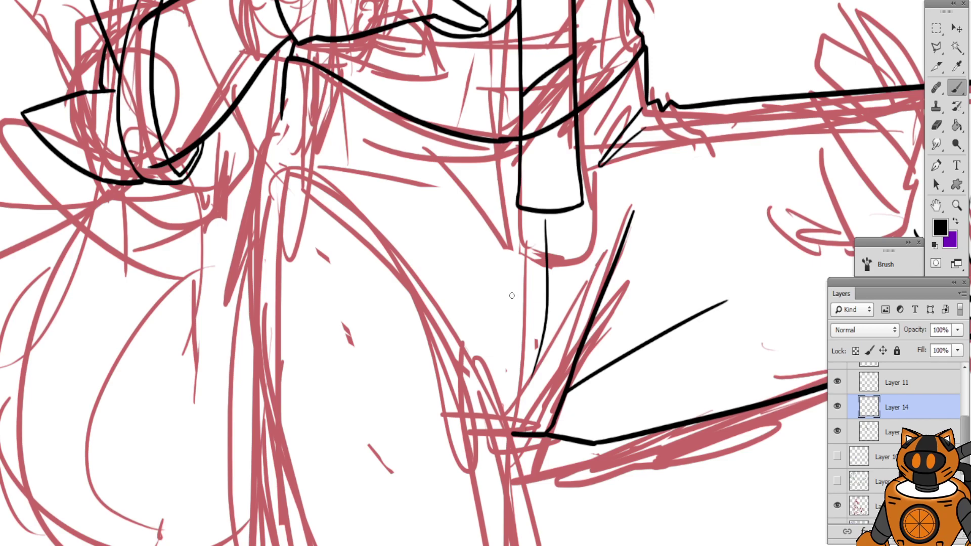
# Ink an arched contour across the upper part of the standing leg
pyautogui.hotkey('ctrl', '-')
pyautogui.moveTo(434, 172); pyautogui.dragTo(478, 146)
pyautogui.moveTo(407, 217)
pyautogui.mouseDown()
pyautogui.moveTo(299, 160)
pyautogui.moveTo(299, 145)
pyautogui.mouseUp()
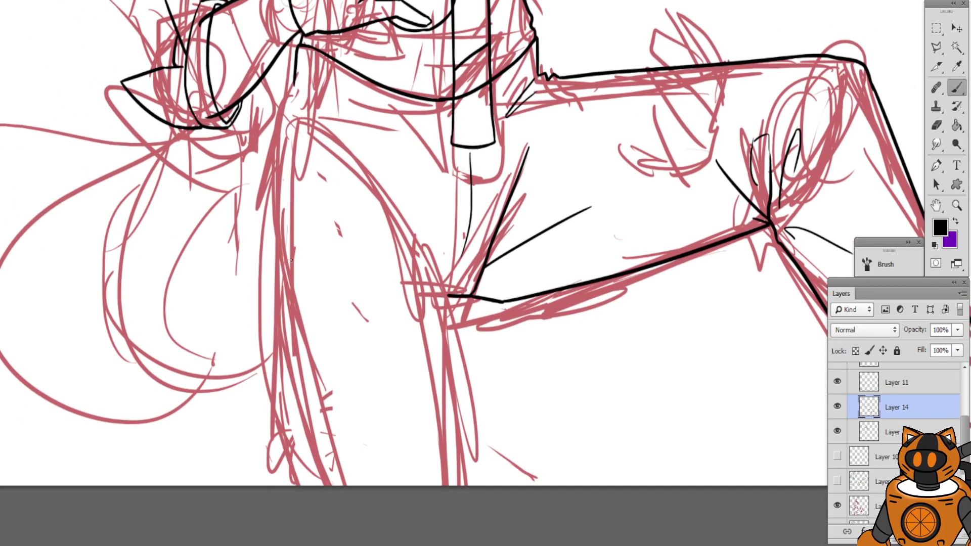
pyautogui.hotkey('ctrl', 'z')
pyautogui.moveTo(292, 277)
pyautogui.mouseDown()
pyautogui.moveTo(324, 222)
pyautogui.moveTo(389, 255)
pyautogui.mouseUp()
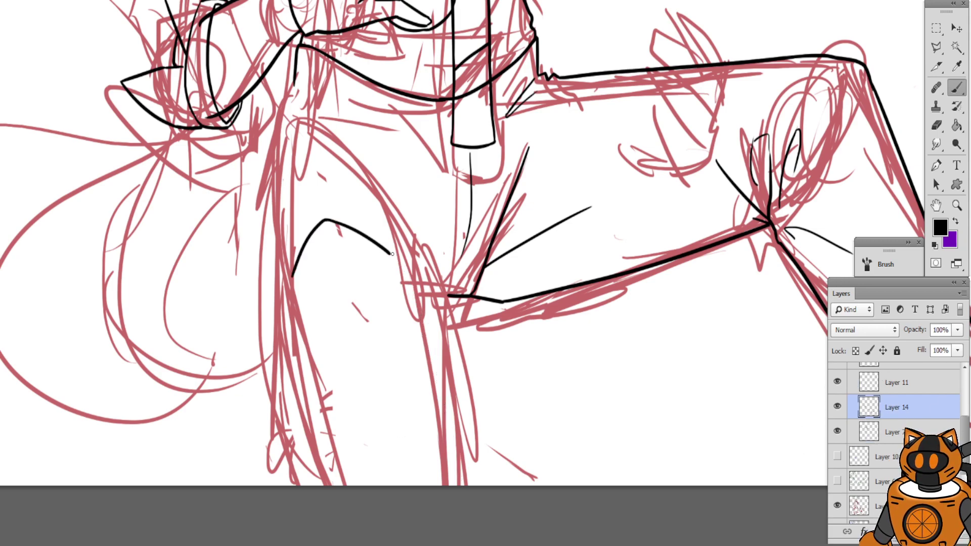
# Continue the arched contour down the standing leg's inner side to the canvas's bottom edge
pyautogui.moveTo(401, 267); pyautogui.dragTo(429, 344)
pyautogui.hotkey('ctrl', 'z')
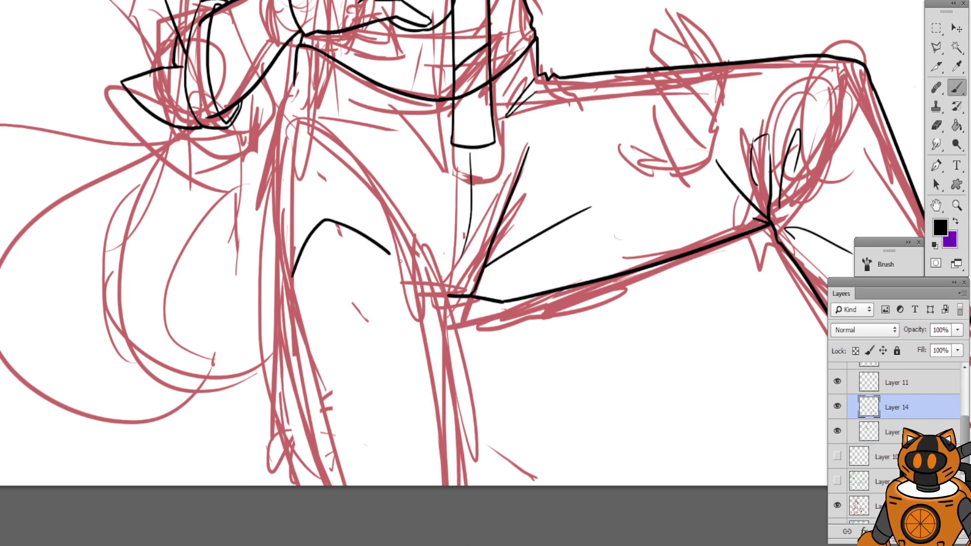
pyautogui.moveTo(399, 261); pyautogui.dragTo(433, 348)
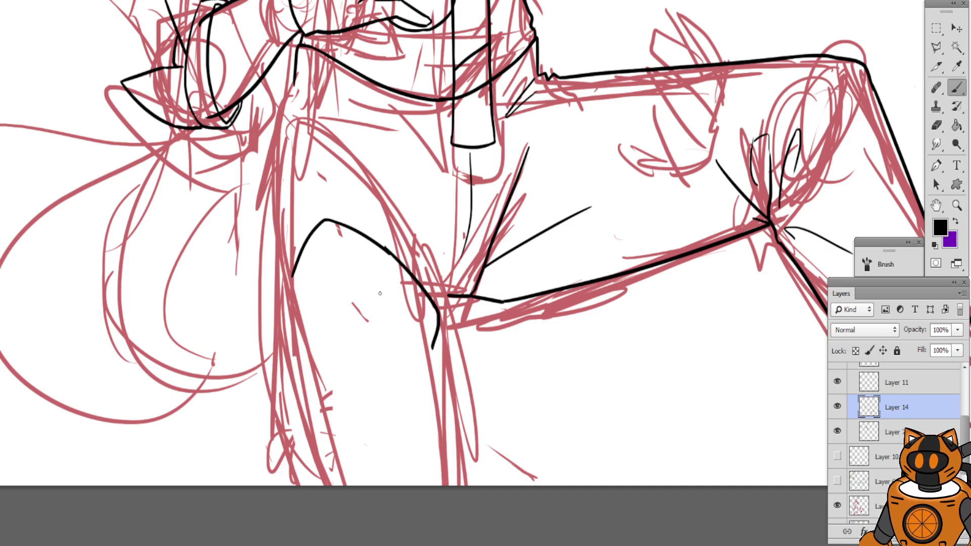
pyautogui.hotkey('ctrl', 'z')
pyautogui.hotkey('ctrl', '+')
pyautogui.moveTo(350, 263)
pyautogui.mouseDown()
pyautogui.moveTo(355, 200)
pyautogui.moveTo(415, 329)
pyautogui.mouseUp()
pyautogui.hotkey('ctrl', 'z')
pyautogui.moveTo(343, 185)
pyautogui.mouseDown()
pyautogui.moveTo(390, 232)
pyautogui.moveTo(417, 318)
pyautogui.moveTo(465, 204)
pyautogui.moveTo(496, 407)
pyautogui.mouseUp()
pyautogui.hotkey('ctrl', 'z')
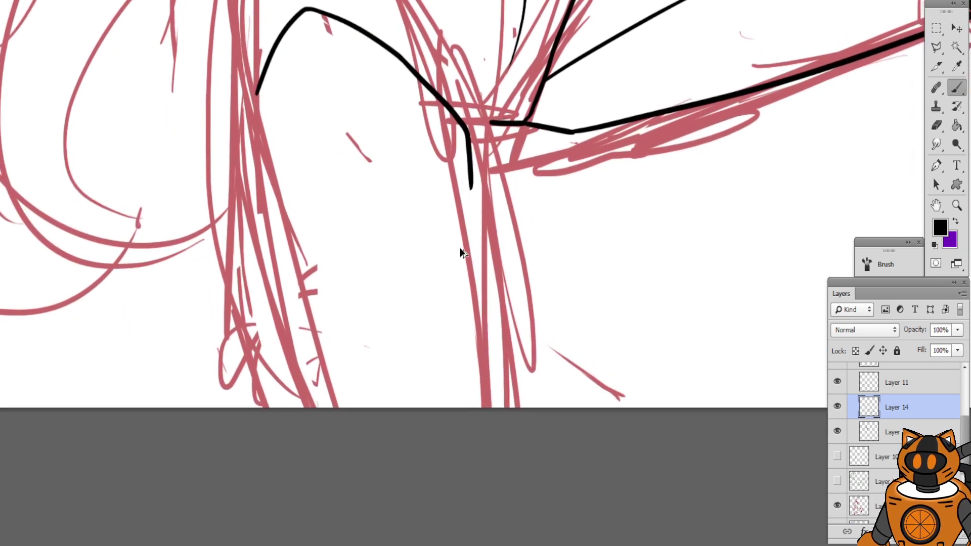
pyautogui.moveTo(469, 190); pyautogui.dragTo(496, 407)
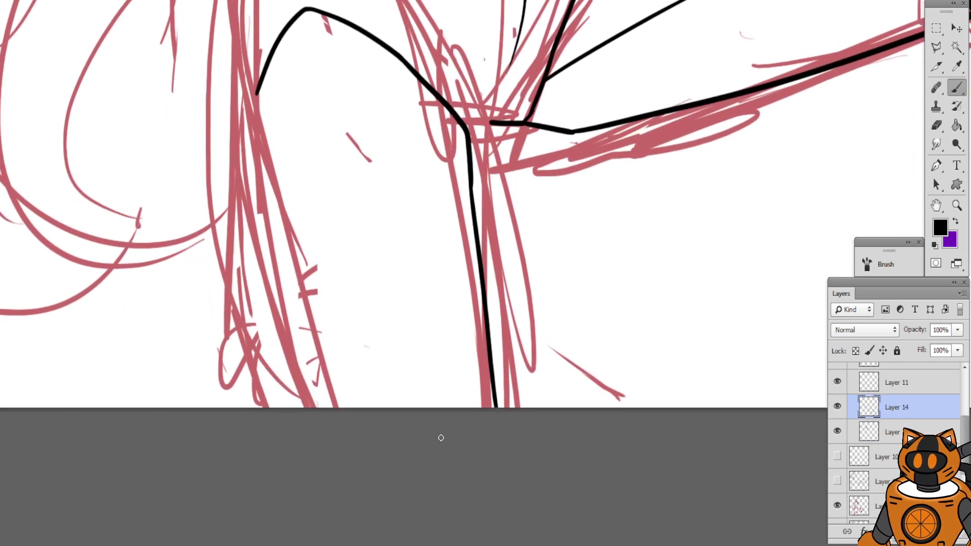
# Ink the standing leg's outer contour from just below the arch's outer end to the canvas's bottom edge
pyautogui.moveTo(396, 143); pyautogui.dragTo(445, 196)
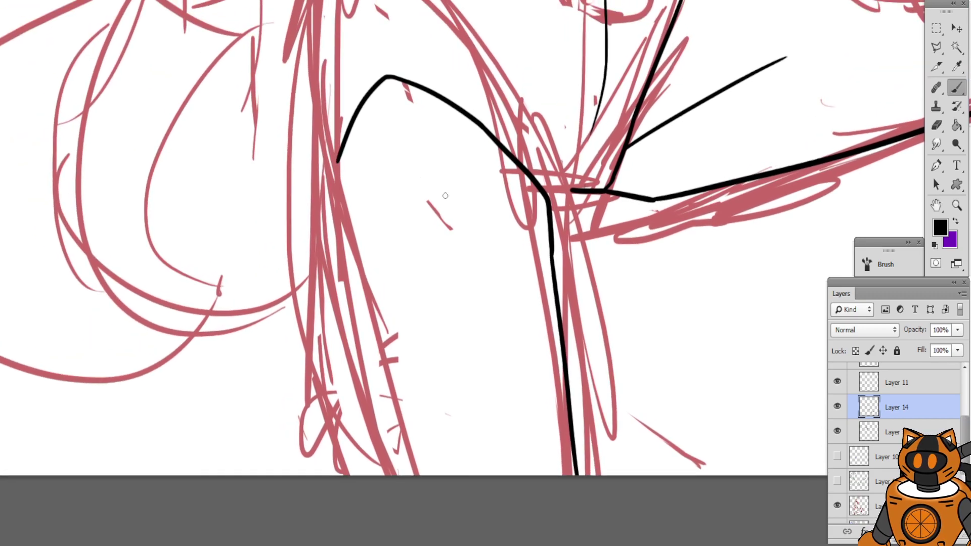
pyautogui.moveTo(336, 181)
pyautogui.mouseDown()
pyautogui.moveTo(347, 161)
pyautogui.moveTo(375, 158)
pyautogui.moveTo(358, 328)
pyautogui.mouseUp()
pyautogui.hotkey('ctrl', 'z')
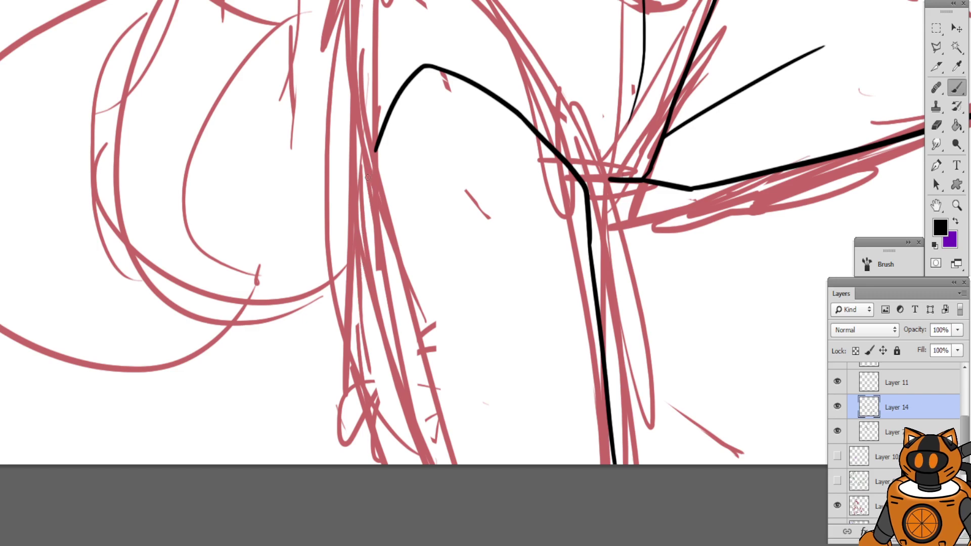
pyautogui.moveTo(368, 177); pyautogui.dragTo(446, 512)
pyautogui.scroll(1, 265, 166)
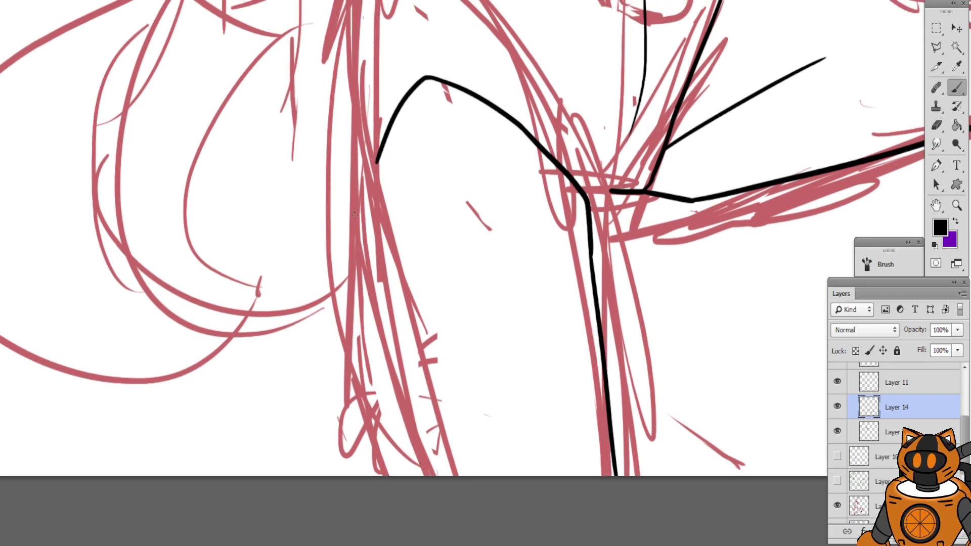
pyautogui.moveTo(370, 255); pyautogui.dragTo(423, 473)
pyautogui.hotkey('ctrl', 'z')
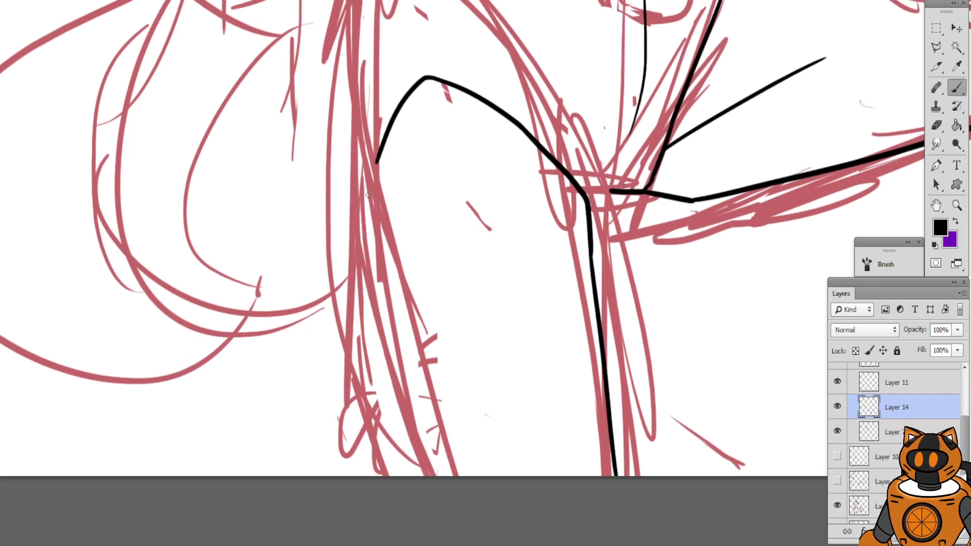
pyautogui.moveTo(370, 192); pyautogui.dragTo(430, 476)
# Extend the short side line below the waist with a curved stroke over the hip
pyautogui.moveTo(393, 40); pyautogui.dragTo(345, 332)
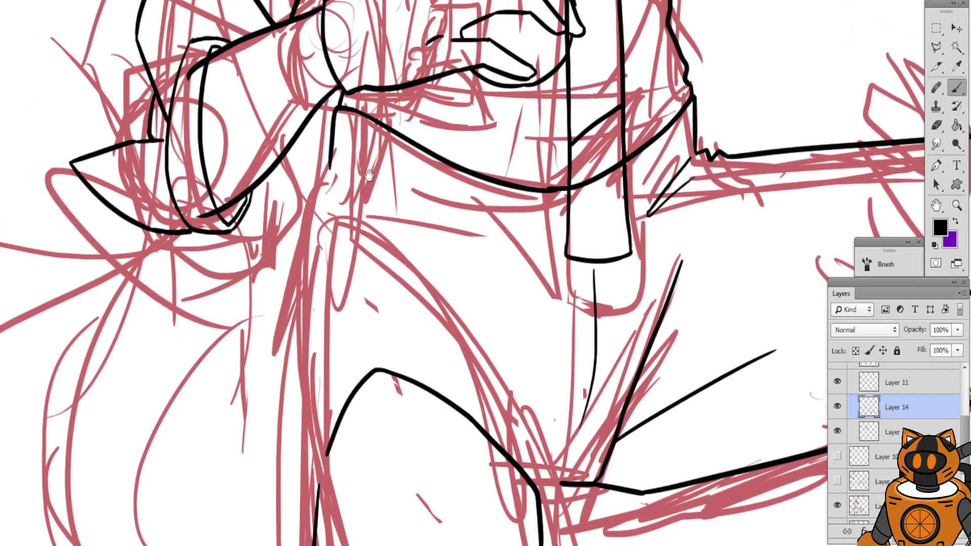
pyautogui.hotkey('ctrl', '+')
pyautogui.moveTo(360, 132); pyautogui.dragTo(534, 193)
pyautogui.moveTo(395, 135); pyautogui.dragTo(370, 209)
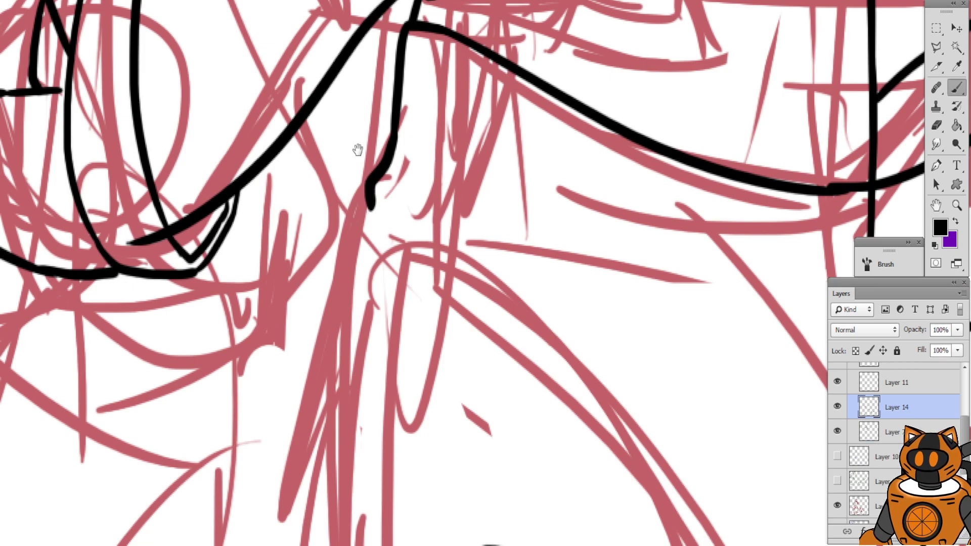
# Ink the standing leg's outer thigh contour from the hip down to the lower leg line
pyautogui.moveTo(357, 150); pyautogui.dragTo(403, 34)
pyautogui.moveTo(412, 91); pyautogui.dragTo(384, 468)
pyautogui.moveTo(349, 508)
pyautogui.mouseDown()
pyautogui.moveTo(377, 297)
pyautogui.moveTo(374, 246)
pyautogui.mouseUp()
pyautogui.moveTo(406, 134); pyautogui.dragTo(407, 509)
pyautogui.hotkey('ctrl', 'z')
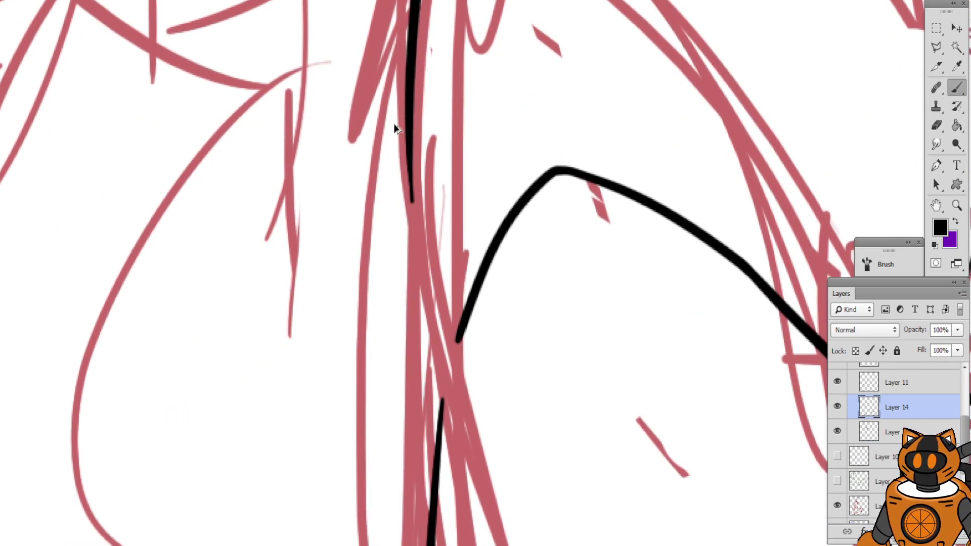
pyautogui.moveTo(412, 128); pyautogui.dragTo(420, 511)
pyautogui.moveTo(370, 419); pyautogui.dragTo(375, 206)
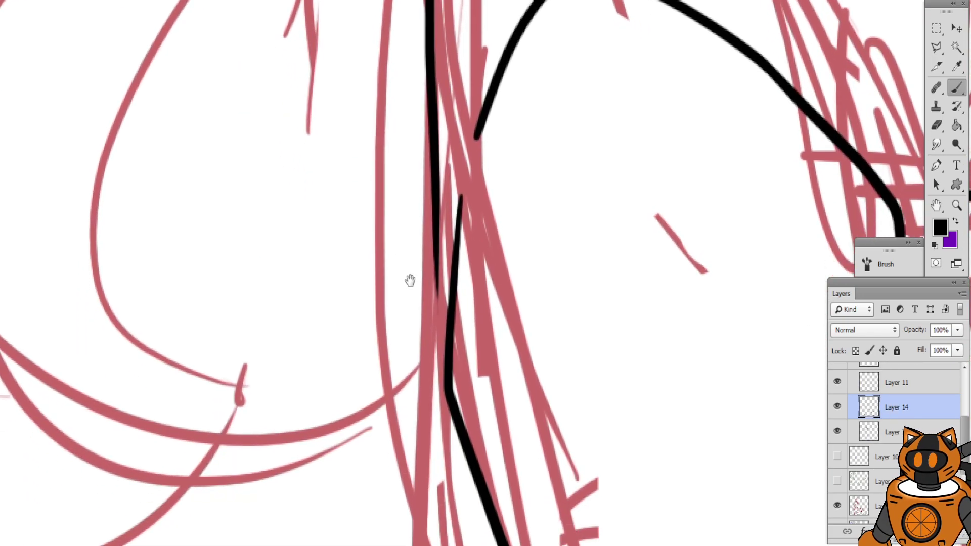
pyautogui.moveTo(435, 202); pyautogui.dragTo(448, 353)
# Ink the curved inner thigh contour above the arched line, running down to the crotch
pyautogui.hotkey('ctrl', '-')
pyautogui.hotkey('ctrl', '-')
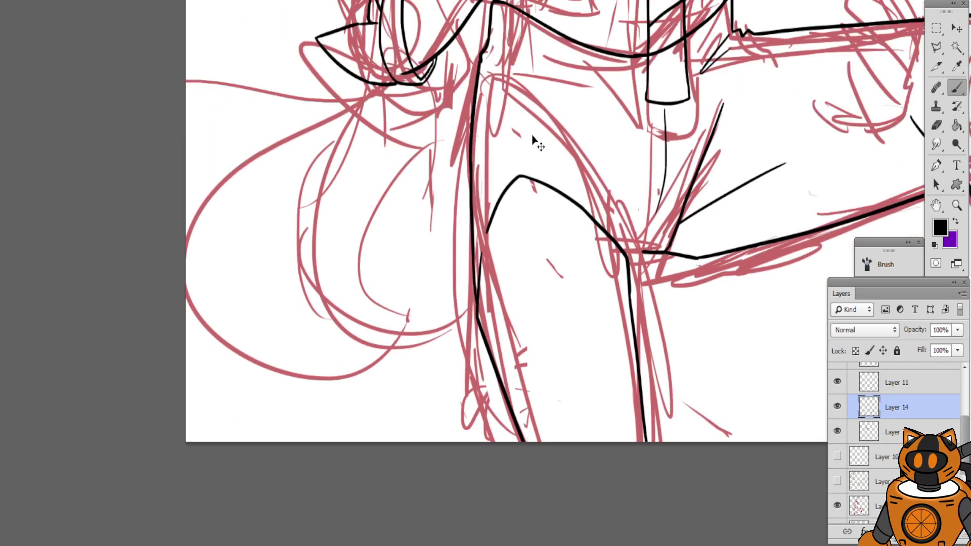
pyautogui.moveTo(527, 183)
pyautogui.mouseDown()
pyautogui.moveTo(440, 244)
pyautogui.moveTo(401, 238)
pyautogui.mouseUp()
pyautogui.scroll(2, 505, 335)
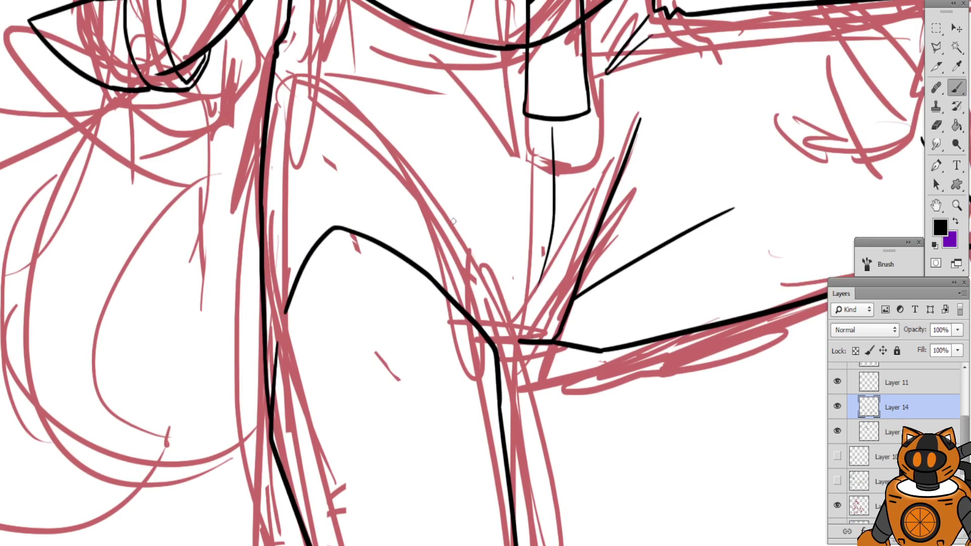
pyautogui.moveTo(370, 134)
pyautogui.mouseDown()
pyautogui.moveTo(497, 298)
pyautogui.moveTo(506, 334)
pyautogui.mouseUp()
pyautogui.hotkey('ctrl', 'z')
pyautogui.moveTo(402, 141); pyautogui.dragTo(518, 330)
pyautogui.hotkey('ctrl', 'z')
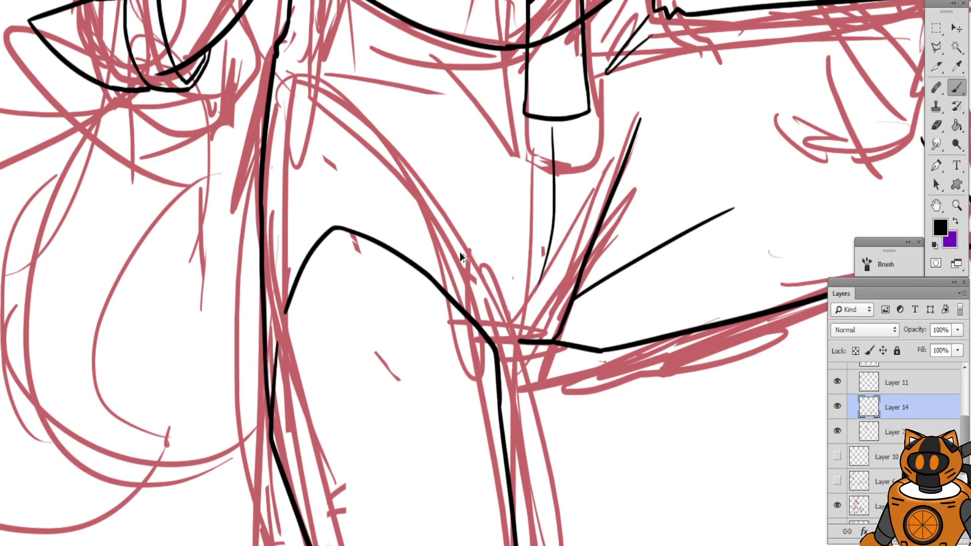
pyautogui.moveTo(377, 161); pyautogui.dragTo(511, 354)
pyautogui.hotkey('ctrl', 'z')
pyautogui.moveTo(391, 135); pyautogui.dragTo(506, 337)
pyautogui.hotkey('ctrl', 'z')
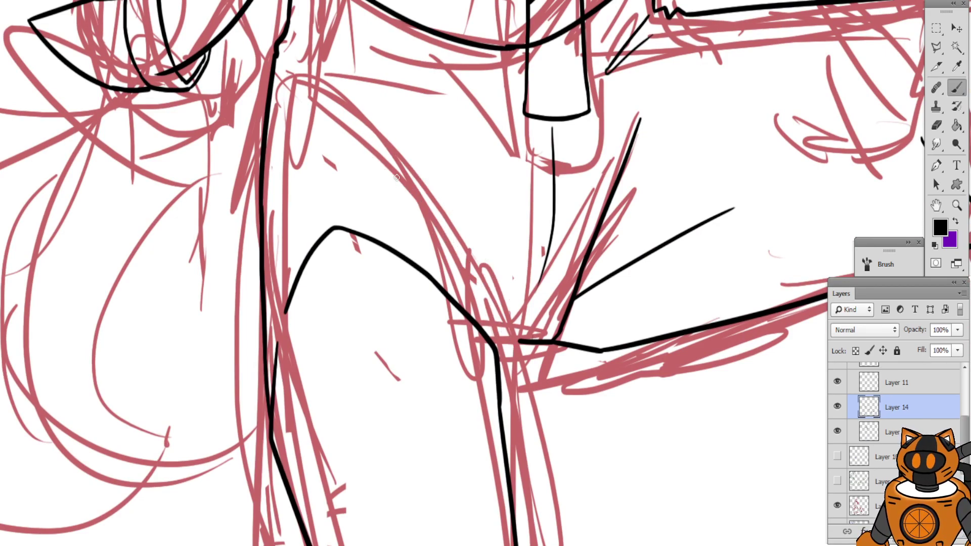
pyautogui.moveTo(366, 146); pyautogui.dragTo(514, 348)
# Join the raised thigh's underside line at the crotch to the standing leg's inner contour with a short stroke
pyautogui.hotkey('ctrl', '+')
pyautogui.hotkey('ctrl', '+')
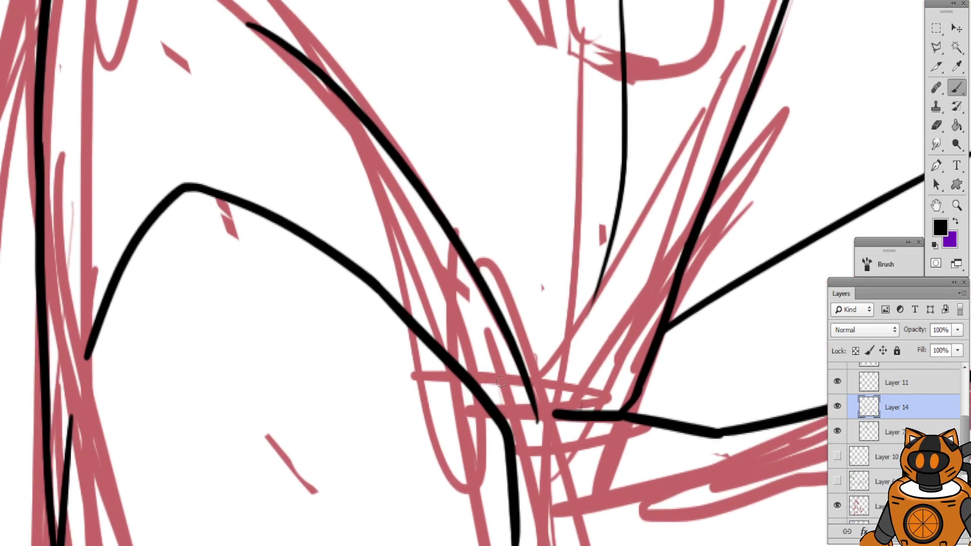
pyautogui.moveTo(418, 275); pyautogui.dragTo(344, 139)
pyautogui.moveTo(493, 283)
pyautogui.mouseDown()
pyautogui.moveTo(463, 306)
pyautogui.moveTo(443, 383)
pyautogui.mouseUp()
pyautogui.hotkey('ctrl', '-')
pyautogui.hotkey('ctrl', '-')
pyautogui.moveTo(407, 111); pyautogui.dragTo(390, 212)
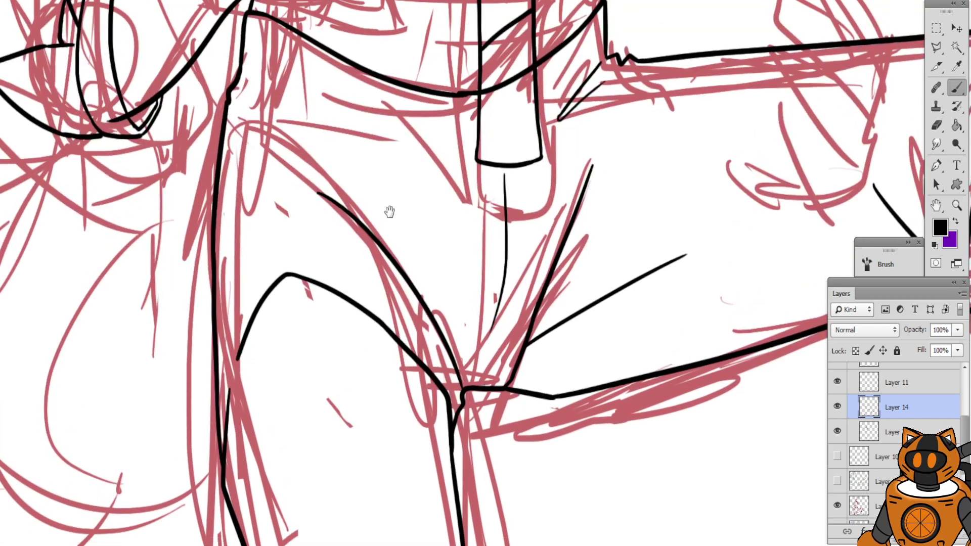
# Erase along the lower outer end of the arched thigh fold line to thin it into a tapered tip
pyautogui.moveTo(300, 164); pyautogui.dragTo(286, 193)
pyautogui.scroll(-1, 286, 192)
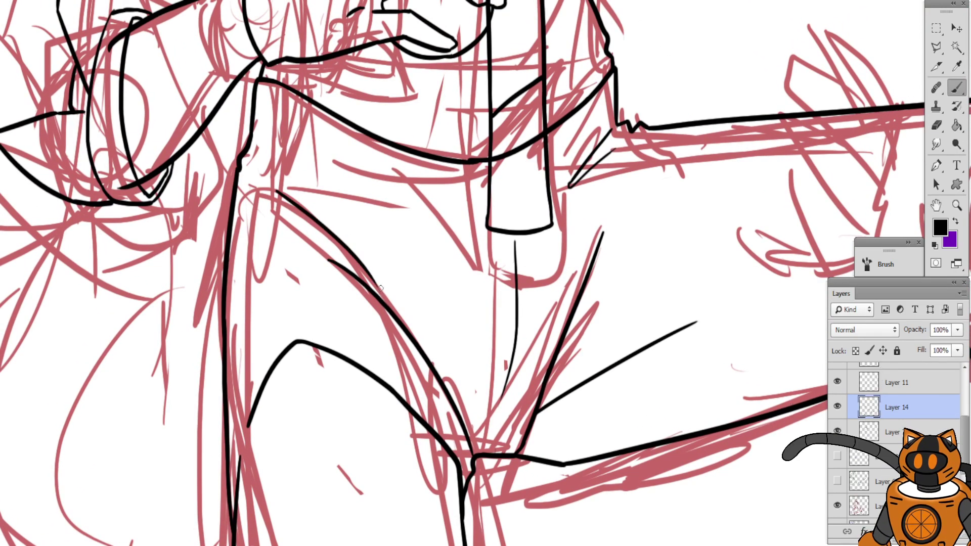
pyautogui.scroll(-1, 379, 278)
pyautogui.hotkey('ctrl', '-')
pyautogui.moveTo(375, 240); pyautogui.dragTo(342, 192)
pyautogui.scroll(-1, 310, 162)
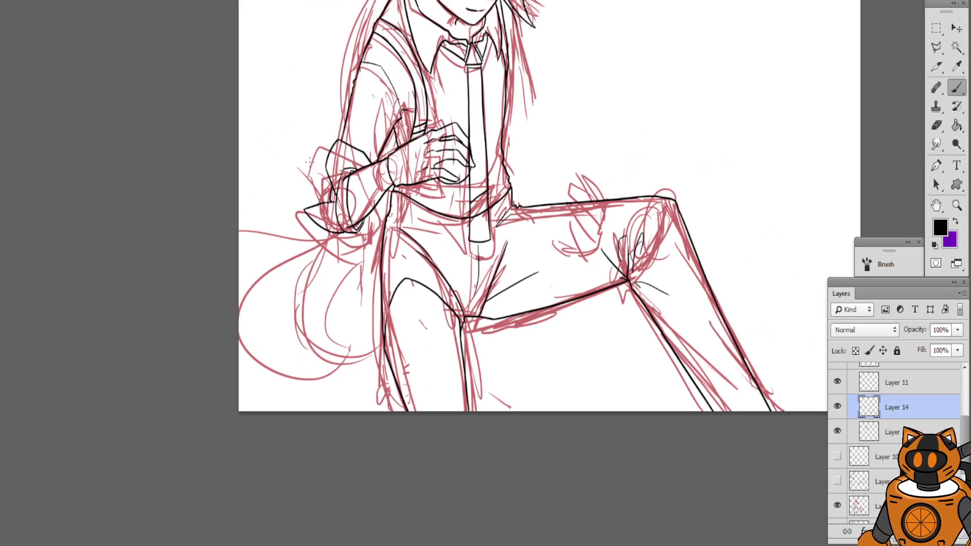
pyautogui.scroll(3, 420, 287)
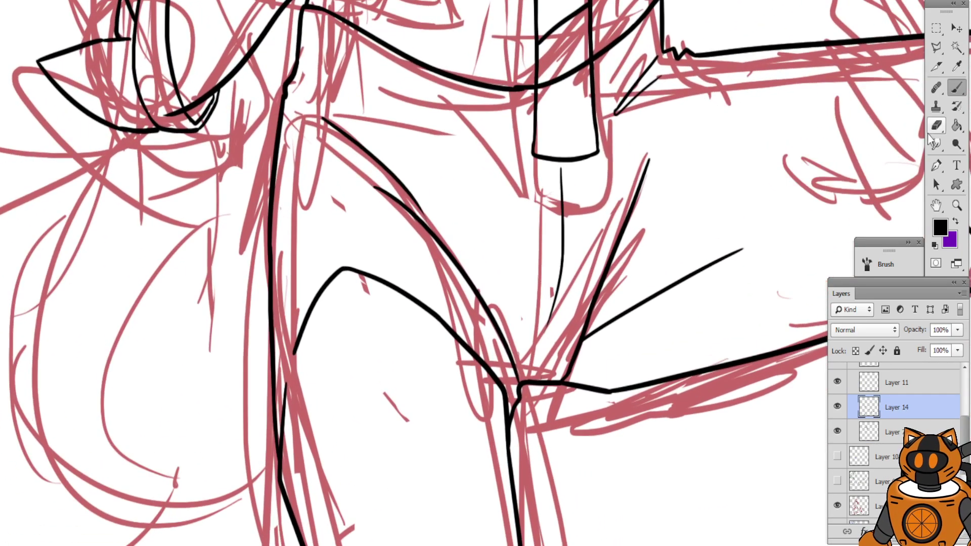
pyautogui.click(936, 126)
pyautogui.scroll(2, 308, 353)
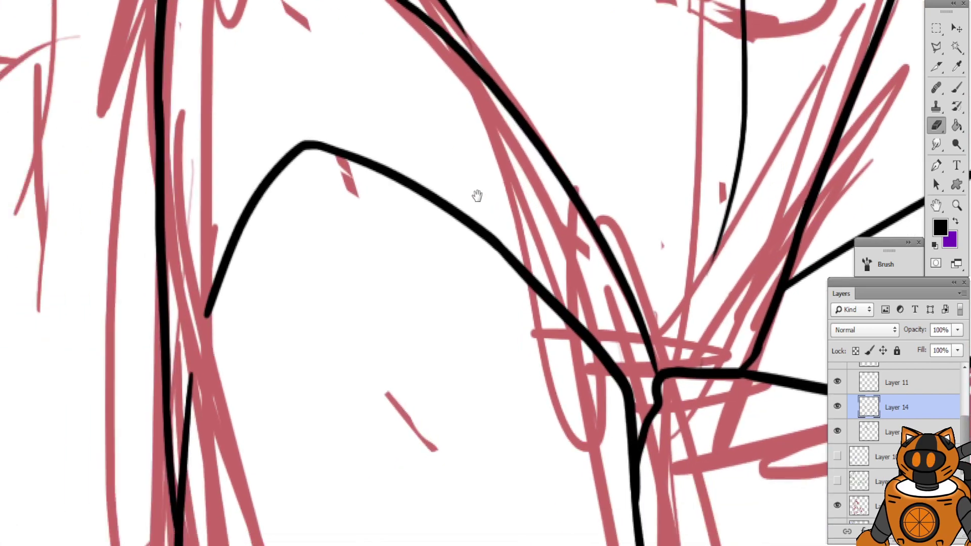
pyautogui.moveTo(477, 196); pyautogui.dragTo(497, 177)
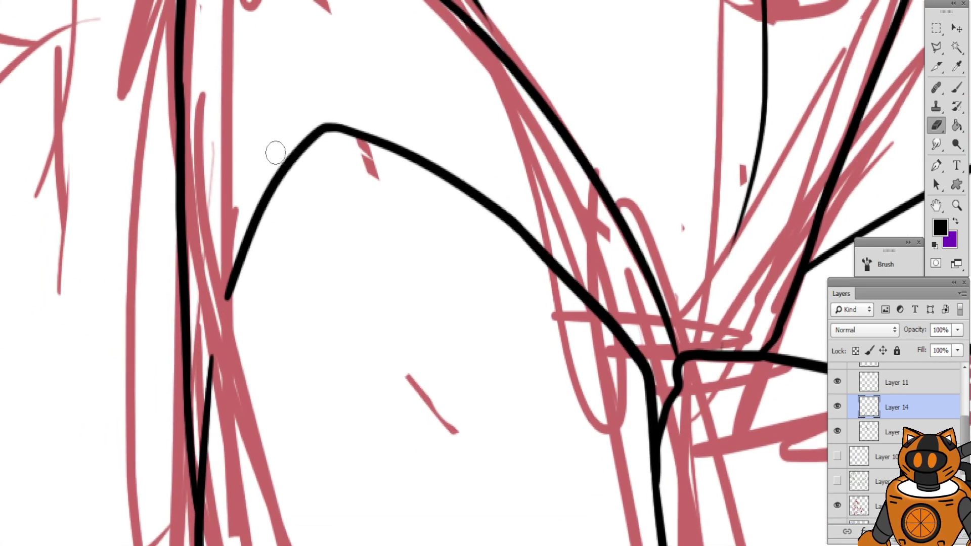
pyautogui.moveTo(232, 248); pyautogui.dragTo(228, 318)
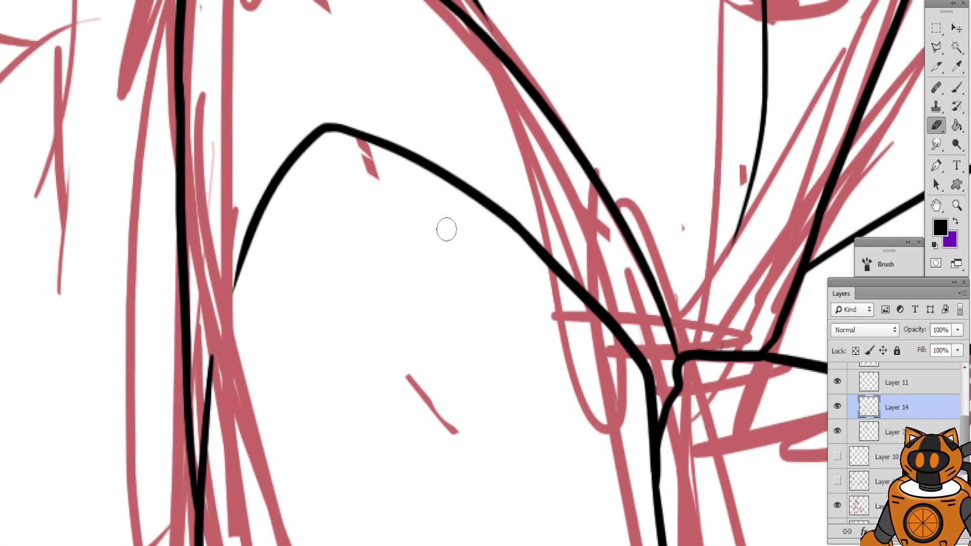
# Erase a gap in the middle of the arched thigh fold's inner slope and taper both broken ends
pyautogui.moveTo(408, 130); pyautogui.dragTo(603, 309)
pyautogui.moveTo(430, 146)
pyautogui.mouseDown()
pyautogui.moveTo(582, 285)
pyautogui.moveTo(580, 317)
pyautogui.mouseUp()
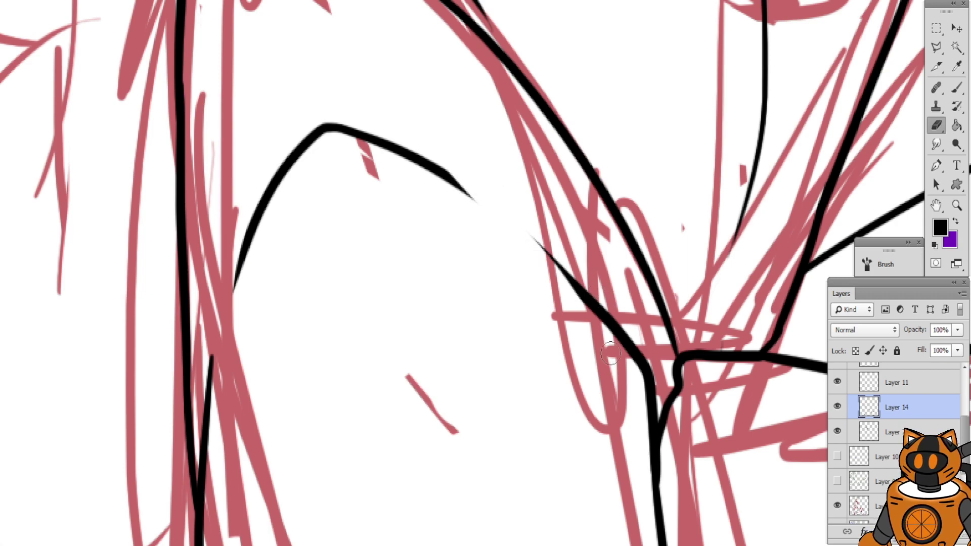
pyautogui.hotkey('ctrl', 'z')
pyautogui.moveTo(447, 164); pyautogui.dragTo(606, 313)
pyautogui.hotkey('ctrl', 'alt', 'z')
pyautogui.moveTo(410, 122)
pyautogui.mouseDown()
pyautogui.moveTo(558, 261)
pyautogui.moveTo(599, 326)
pyautogui.mouseUp()
pyautogui.hotkey('ctrl', 'alt', 'z')
pyautogui.hotkey('ctrl', 'alt', 'z')
pyautogui.moveTo(424, 125); pyautogui.dragTo(607, 333)
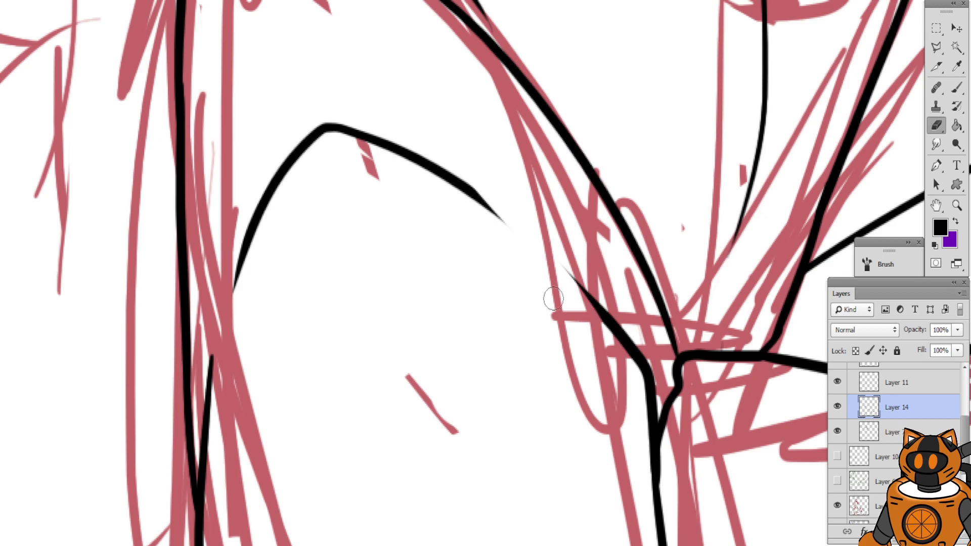
pyautogui.moveTo(551, 269); pyautogui.dragTo(613, 355)
pyautogui.moveTo(480, 172); pyautogui.dragTo(533, 244)
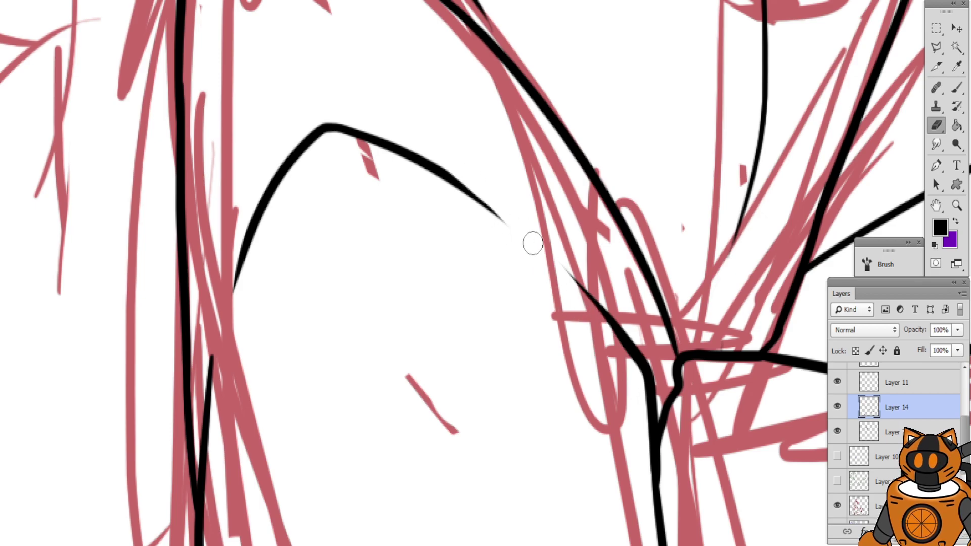
# Add a new layer beneath the lowest visible line-art layer and activate the Brush tool
pyautogui.hotkey('ctrl', '-')
pyautogui.hotkey('ctrl', '-')
pyautogui.moveTo(424, 163); pyautogui.dragTo(366, 327)
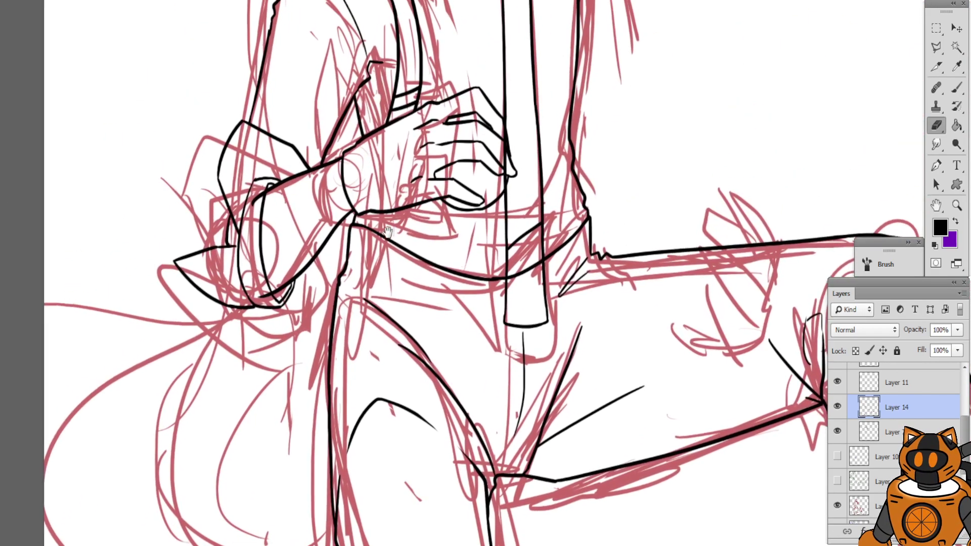
pyautogui.moveTo(412, 202); pyautogui.dragTo(176, 351)
pyautogui.moveTo(305, 193); pyautogui.dragTo(355, 296)
pyautogui.scroll(-3, 394, 206)
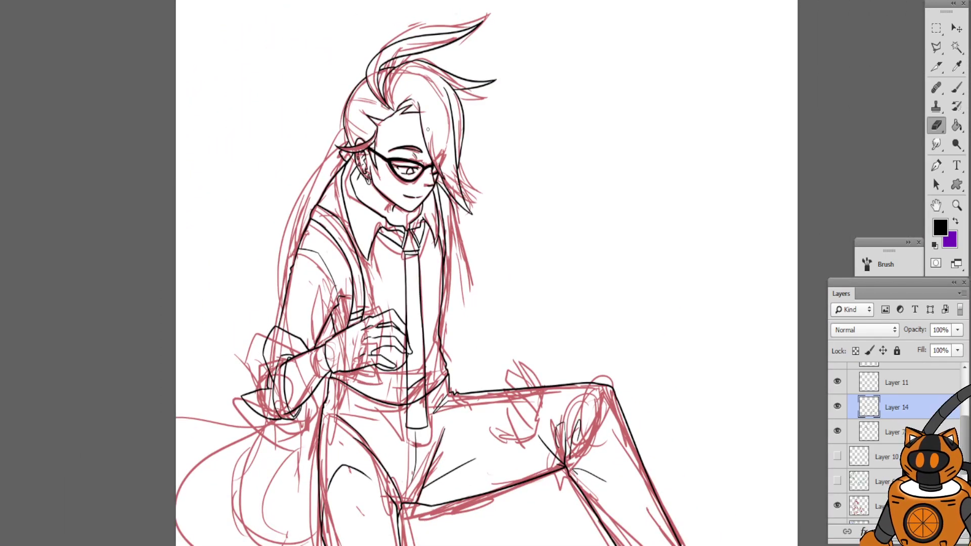
pyautogui.moveTo(419, 175); pyautogui.dragTo(530, 137)
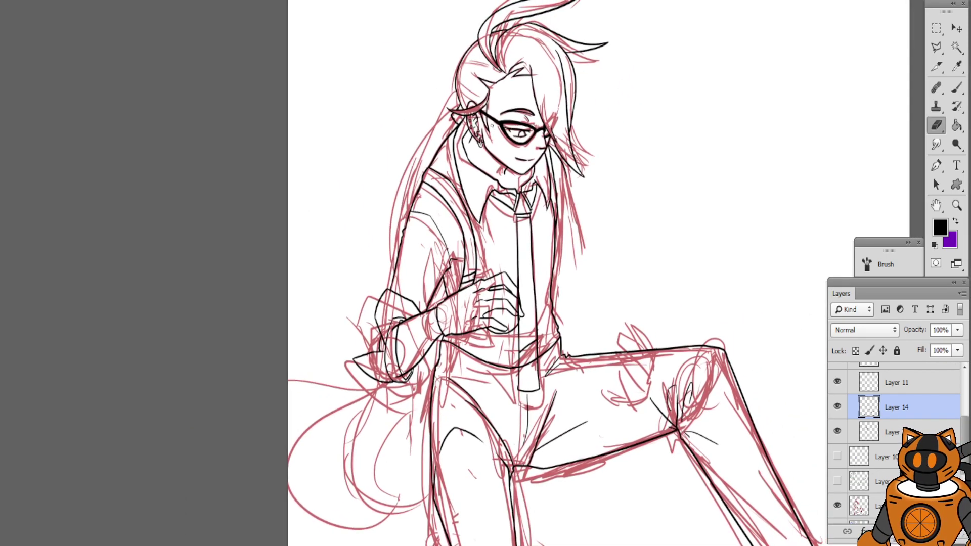
pyautogui.scroll(3, 492, 125)
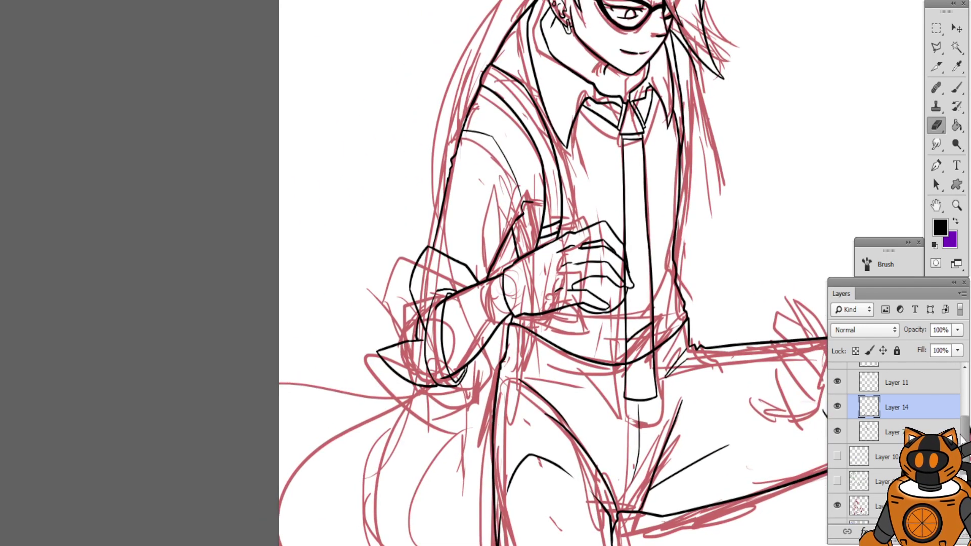
pyautogui.click(891, 432)
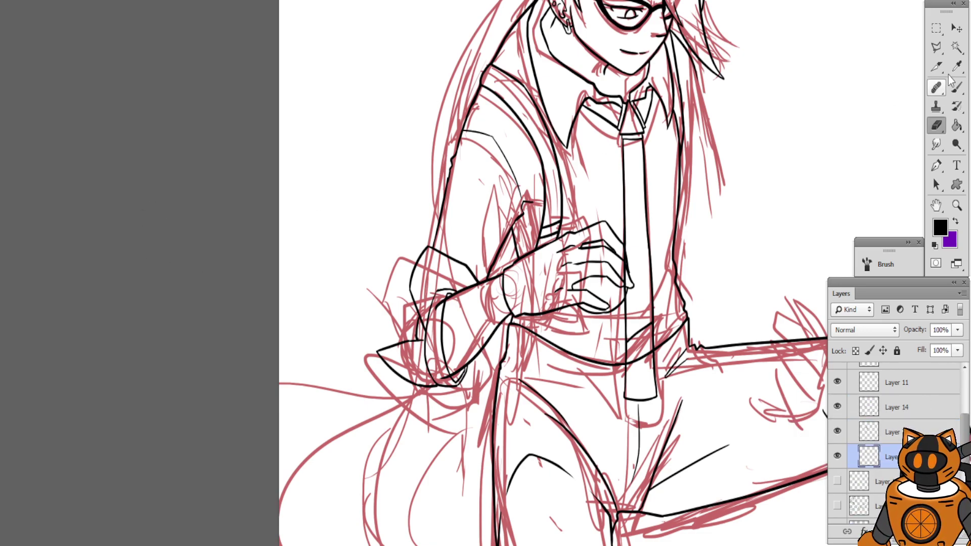
pyautogui.click(956, 88)
pyautogui.moveTo(560, 140); pyautogui.dragTo(615, 235)
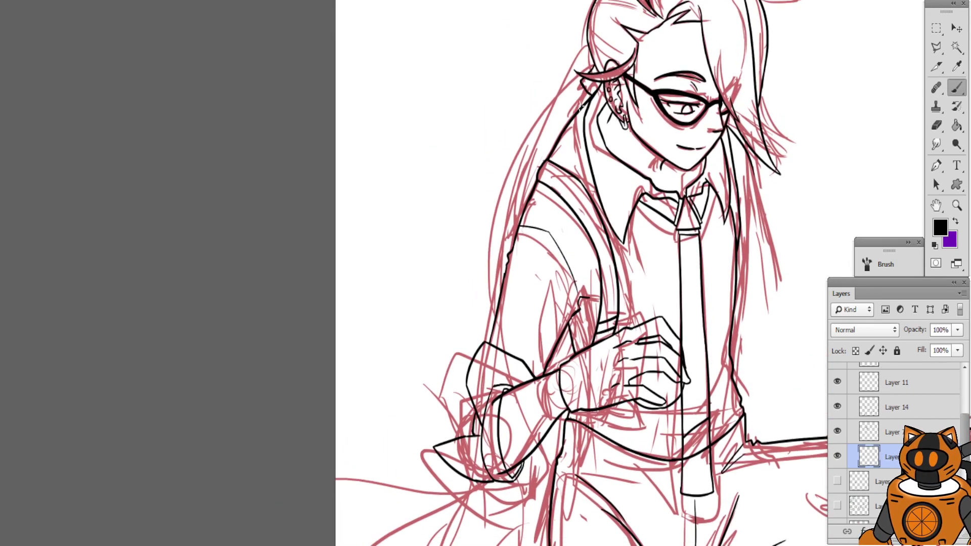
pyautogui.moveTo(585, 82)
pyautogui.mouseDown()
pyautogui.moveTo(477, 319)
pyautogui.moveTo(484, 417)
pyautogui.mouseUp()
pyautogui.hotkey('ctrl', 'z')
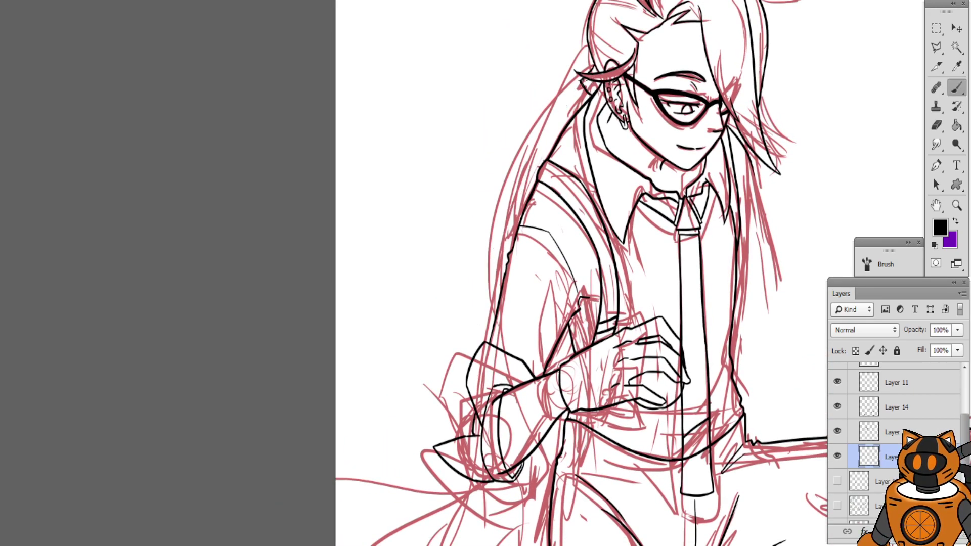
pyautogui.moveTo(589, 68); pyautogui.dragTo(533, 182)
pyautogui.moveTo(505, 387)
pyautogui.mouseDown()
pyautogui.moveTo(527, 64)
pyautogui.moveTo(475, 377)
pyautogui.mouseUp()
pyautogui.hotkey('ctrl', 'z')
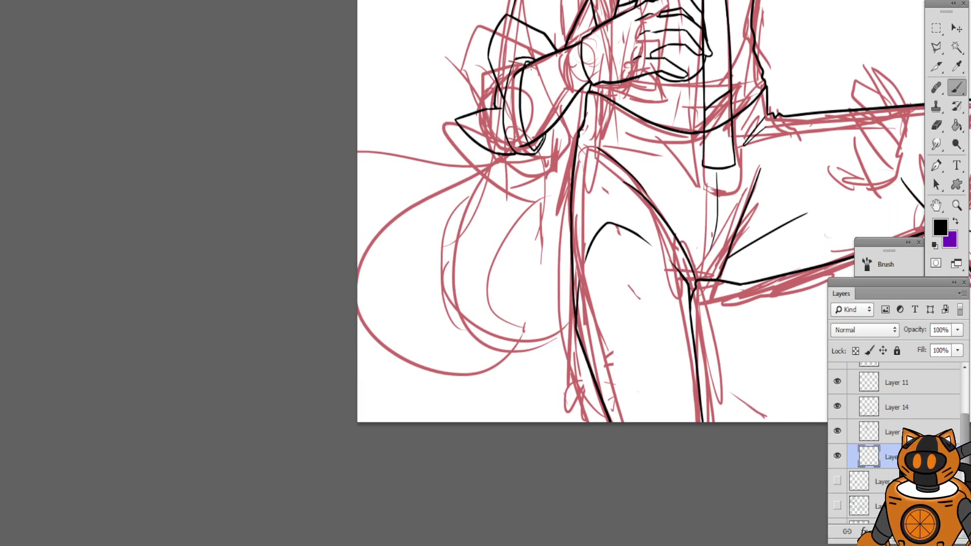
pyautogui.moveTo(533, 40)
pyautogui.mouseDown()
pyautogui.moveTo(492, 241)
pyautogui.moveTo(512, 315)
pyautogui.mouseUp()
pyautogui.moveTo(534, 1); pyautogui.dragTo(390, 312)
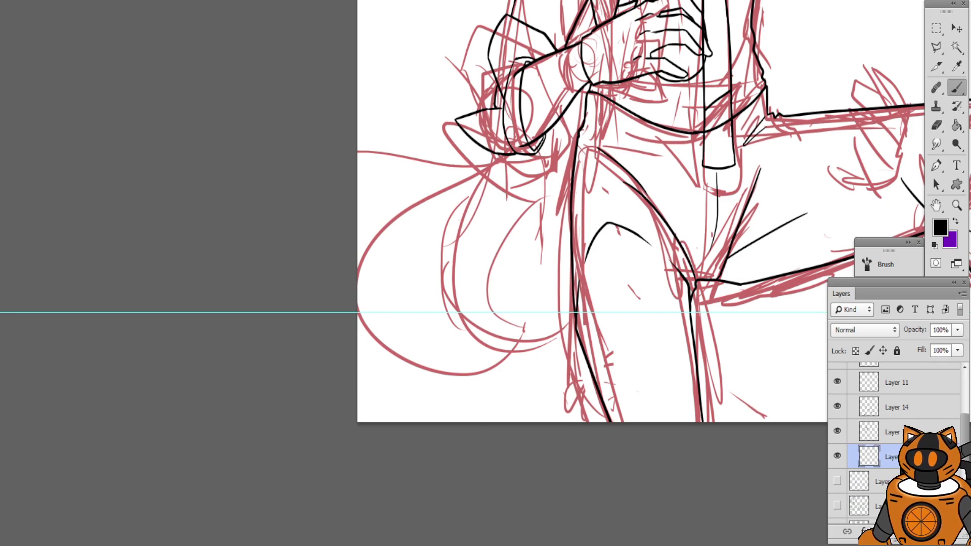
pyautogui.hotkey('ctrl', 'z')
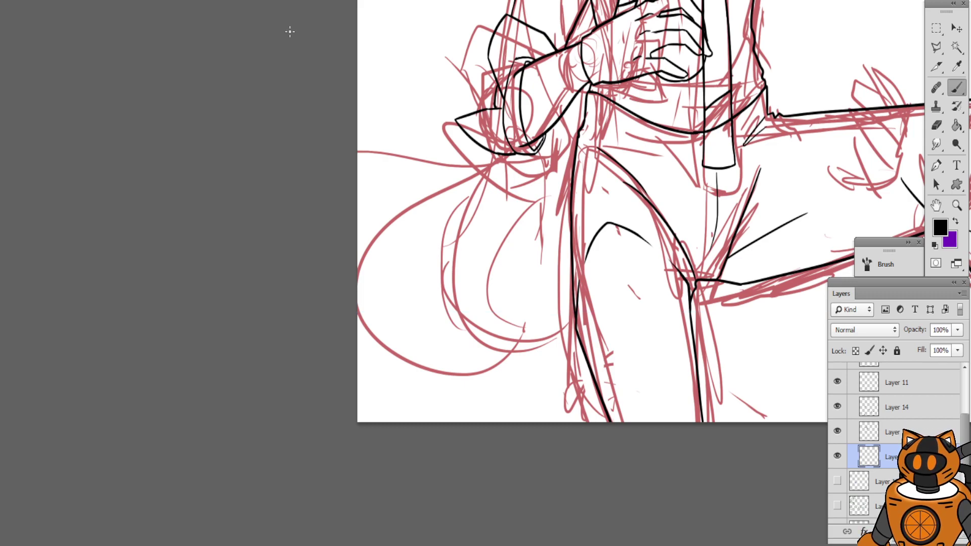
# Ink the outer contour of a long wavy hair lock from under the sleeve cuff down to its curled tip
pyautogui.moveTo(429, 137)
pyautogui.mouseDown()
pyautogui.moveTo(366, 288)
pyautogui.moveTo(372, 213)
pyautogui.moveTo(385, 202)
pyautogui.mouseUp()
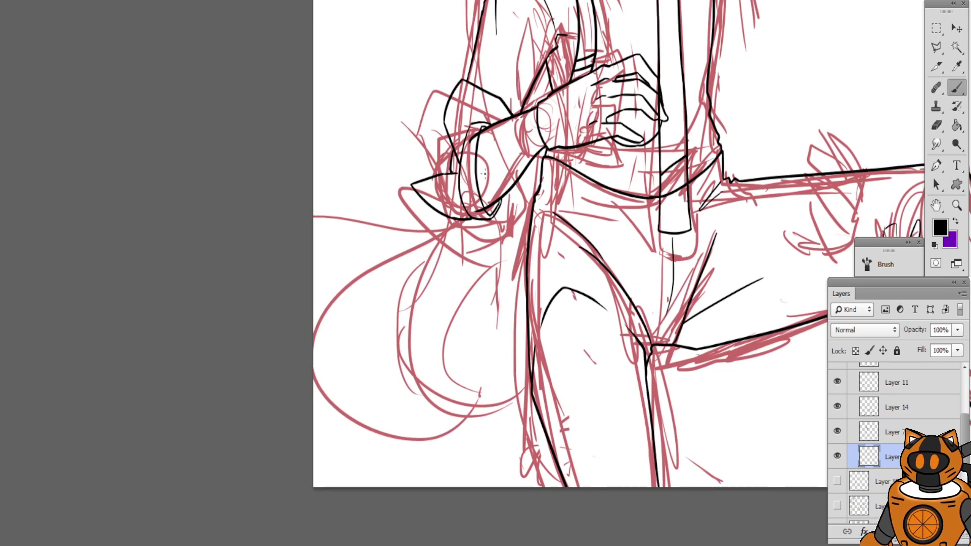
pyautogui.moveTo(446, 210)
pyautogui.mouseDown()
pyautogui.moveTo(384, 348)
pyautogui.moveTo(400, 353)
pyautogui.moveTo(446, 181)
pyautogui.moveTo(495, 315)
pyautogui.mouseUp()
pyautogui.hotkey('ctrl', 'z')
pyautogui.moveTo(457, 156)
pyautogui.mouseDown()
pyautogui.moveTo(449, 169)
pyautogui.moveTo(500, 345)
pyautogui.mouseUp()
pyautogui.hotkey('ctrl', 'z')
pyautogui.moveTo(458, 155); pyautogui.dragTo(459, 403)
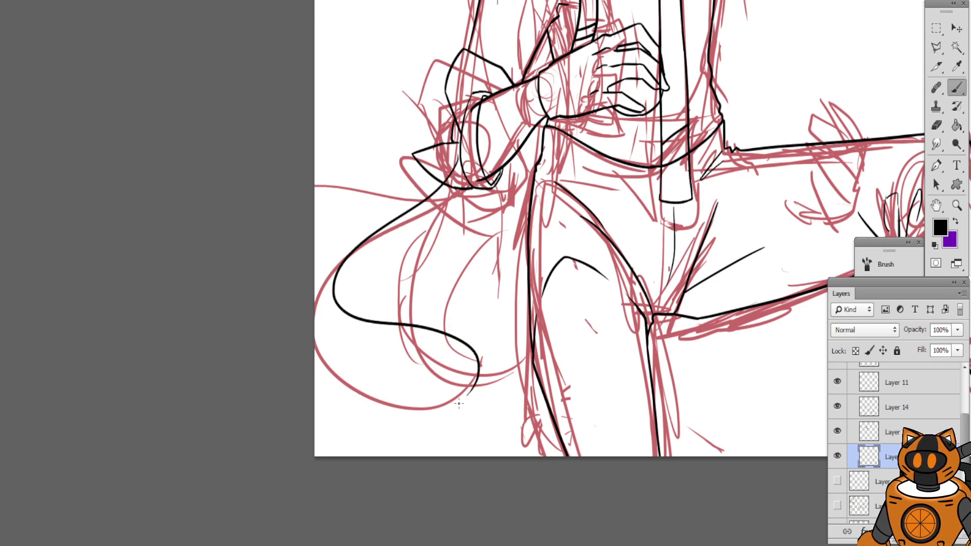
# Ink the second edge of the hair lock's tip, curving up from the point to form a sharp end
pyautogui.hotkey('ctrl', '+')
pyautogui.moveTo(376, 201)
pyautogui.mouseDown()
pyautogui.moveTo(345, 112)
pyautogui.moveTo(330, 134)
pyautogui.moveTo(341, 158)
pyautogui.mouseUp()
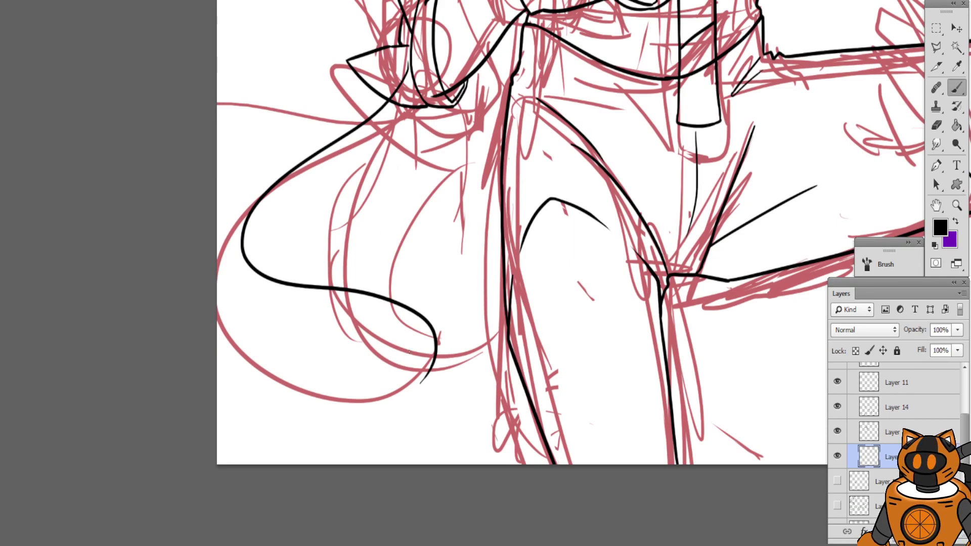
pyautogui.hotkey('ctrl', '+')
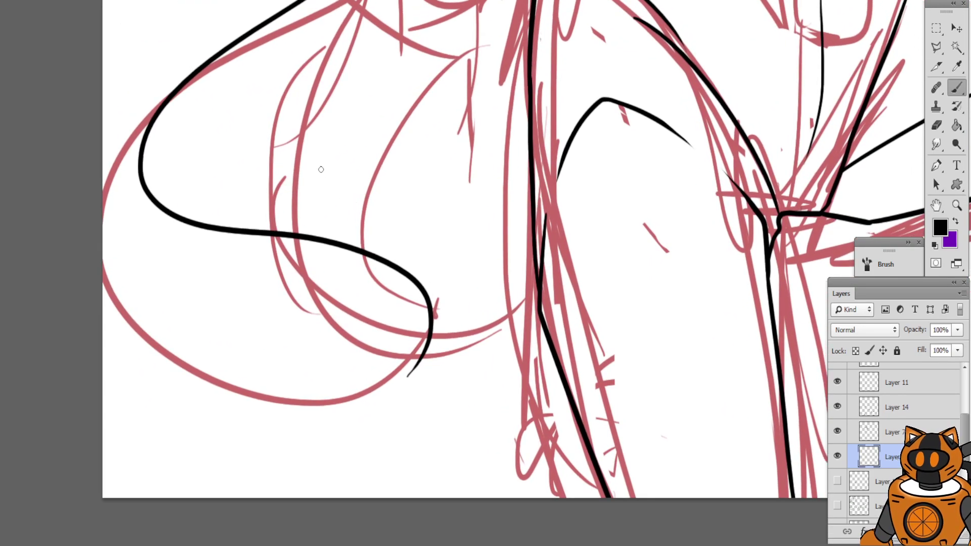
pyautogui.moveTo(222, 88); pyautogui.dragTo(326, 209)
pyautogui.hotkey('ctrl', 'z')
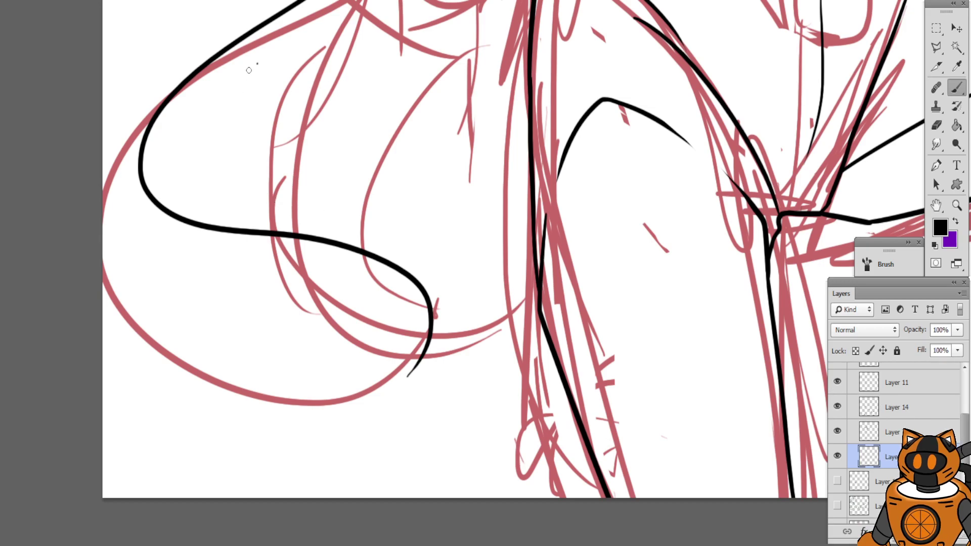
pyautogui.moveTo(256, 65); pyautogui.dragTo(360, 194)
pyautogui.hotkey('ctrl', 'z')
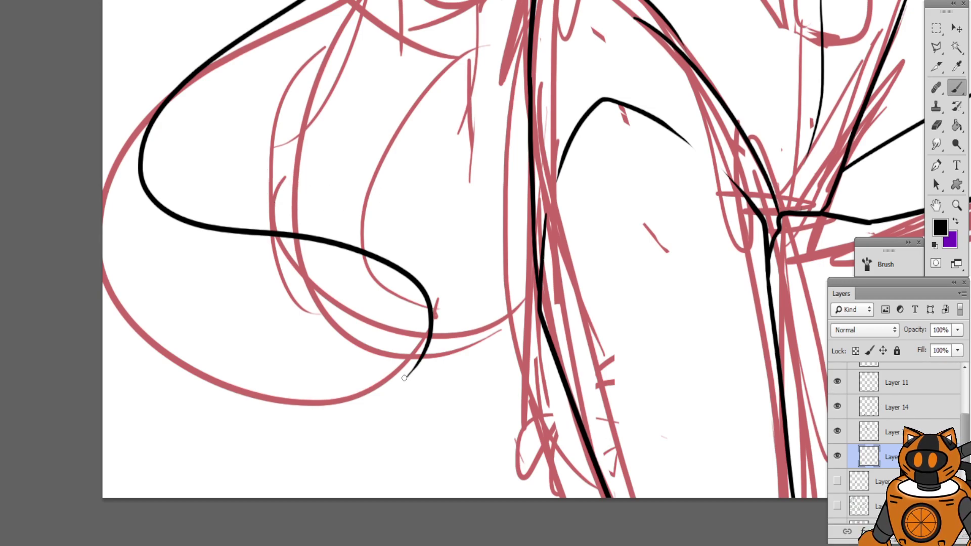
pyautogui.moveTo(405, 376); pyautogui.dragTo(432, 246)
# Ink the lower part of the hair lock's inner contour as an S-curve joining the tip's second edge
pyautogui.moveTo(240, 74); pyautogui.dragTo(433, 209)
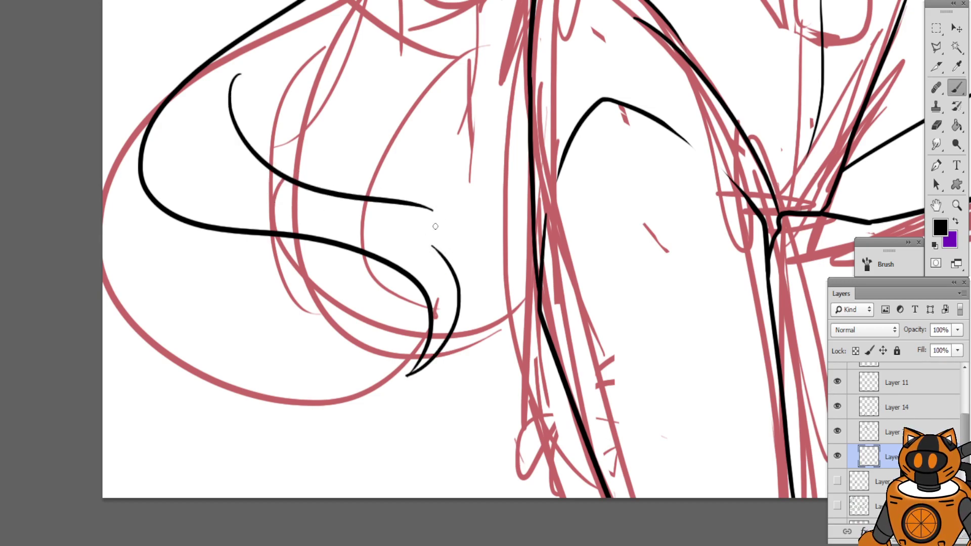
pyautogui.hotkey('ctrl', 'z')
pyautogui.moveTo(280, 73)
pyautogui.mouseDown()
pyautogui.moveTo(253, 115)
pyautogui.moveTo(402, 218)
pyautogui.moveTo(447, 259)
pyautogui.mouseUp()
pyautogui.hotkey('ctrl', 'z')
pyautogui.moveTo(362, 199); pyautogui.dragTo(453, 265)
pyautogui.hotkey('ctrl', 'z')
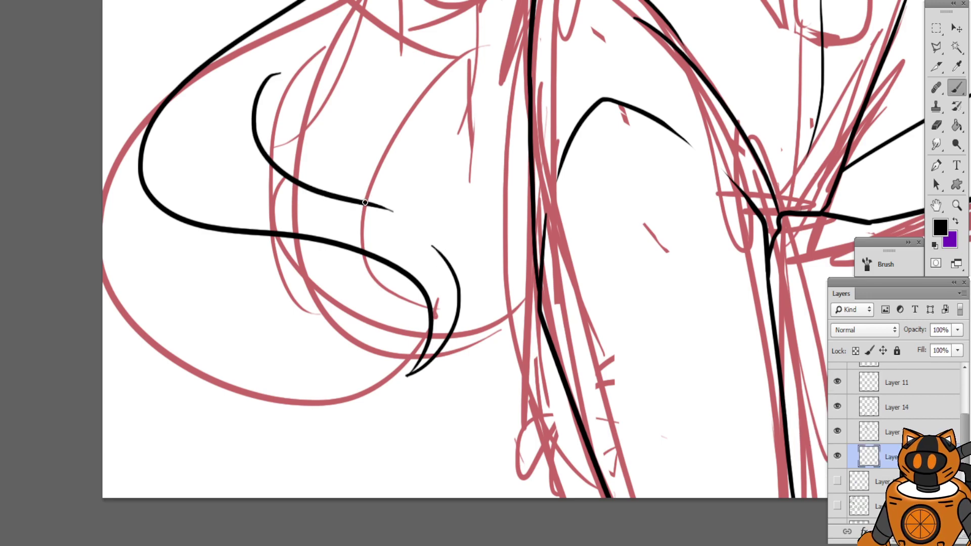
pyautogui.moveTo(365, 202); pyautogui.dragTo(449, 268)
# Erase the hooked upper end of the hair lock's inner contour to leave a clean taper
pyautogui.moveTo(214, 137)
pyautogui.mouseDown()
pyautogui.moveTo(307, 270)
pyautogui.moveTo(282, 301)
pyautogui.mouseUp()
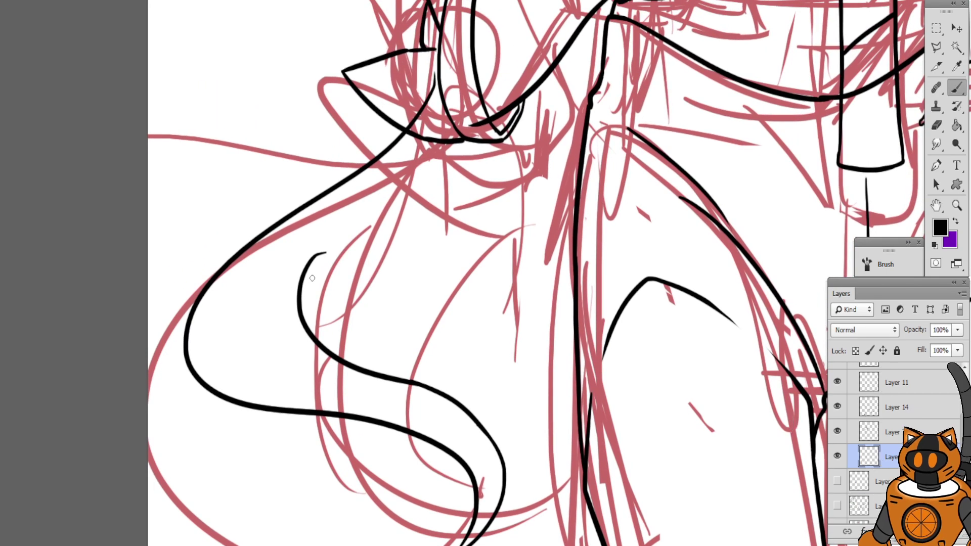
pyautogui.click(937, 125)
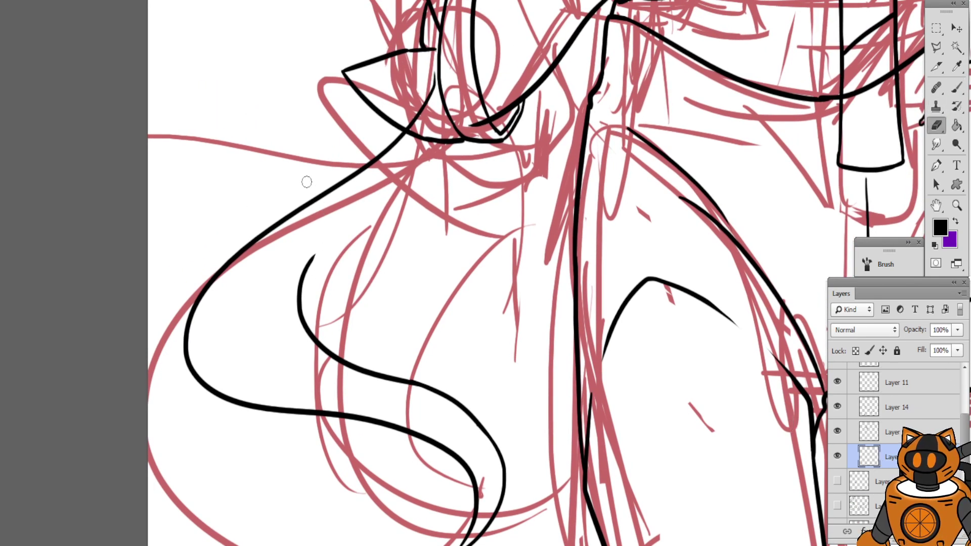
pyautogui.moveTo(418, 109)
pyautogui.mouseDown()
pyautogui.moveTo(367, 110)
pyautogui.moveTo(297, 162)
pyautogui.mouseUp()
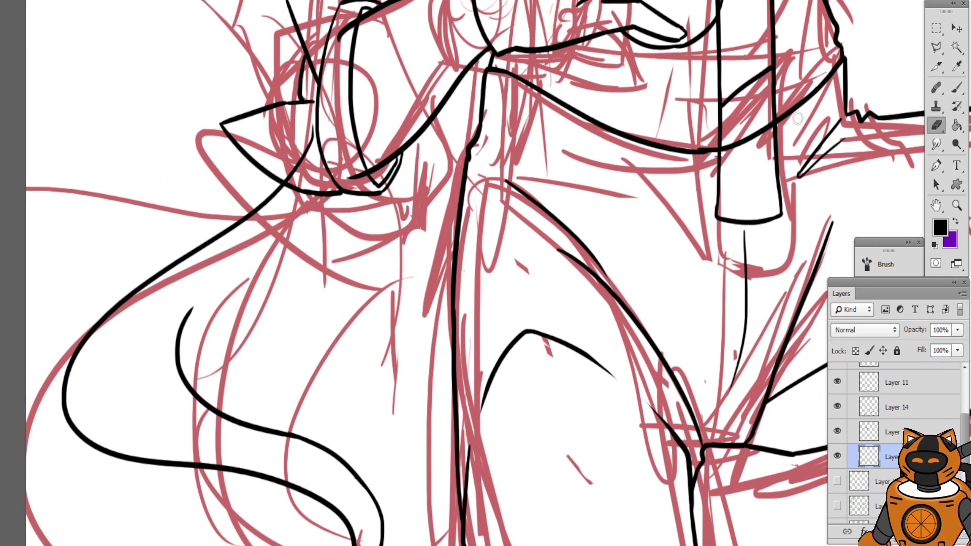
# Extend the hair lock's inner contour from its tapered upper end up to the sleeve cuff with the Brush
pyautogui.click(956, 87)
pyautogui.moveTo(191, 309)
pyautogui.mouseDown()
pyautogui.moveTo(408, 101)
pyautogui.moveTo(332, 269)
pyautogui.moveTo(302, 158)
pyautogui.moveTo(295, 25)
pyautogui.mouseUp()
pyautogui.hotkey('ctrl', '-')
pyautogui.hotkey('ctrl', '-')
pyautogui.hotkey('ctrl', '+')
pyautogui.hotkey('ctrl', '+')
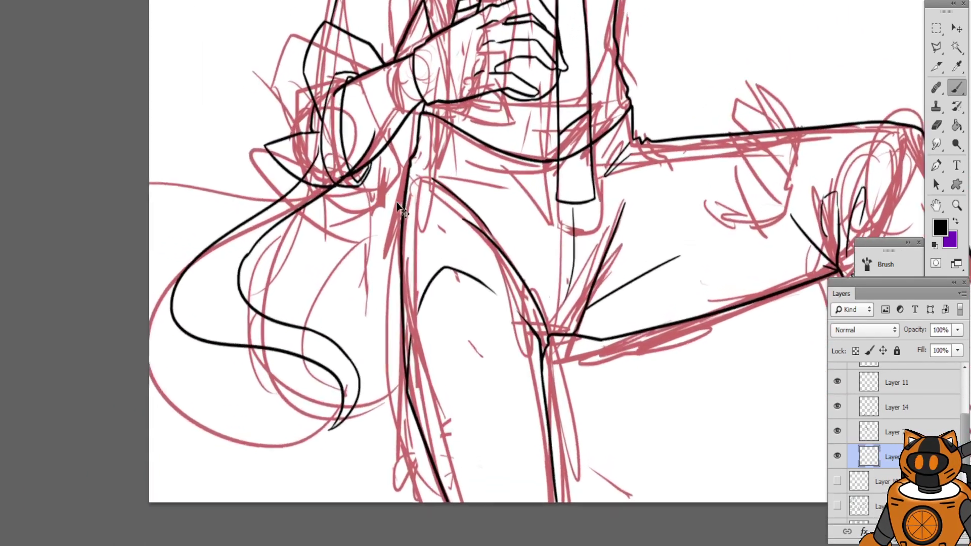
pyautogui.moveTo(285, 178); pyautogui.dragTo(422, 251)
pyautogui.hotkey('ctrl', 'z')
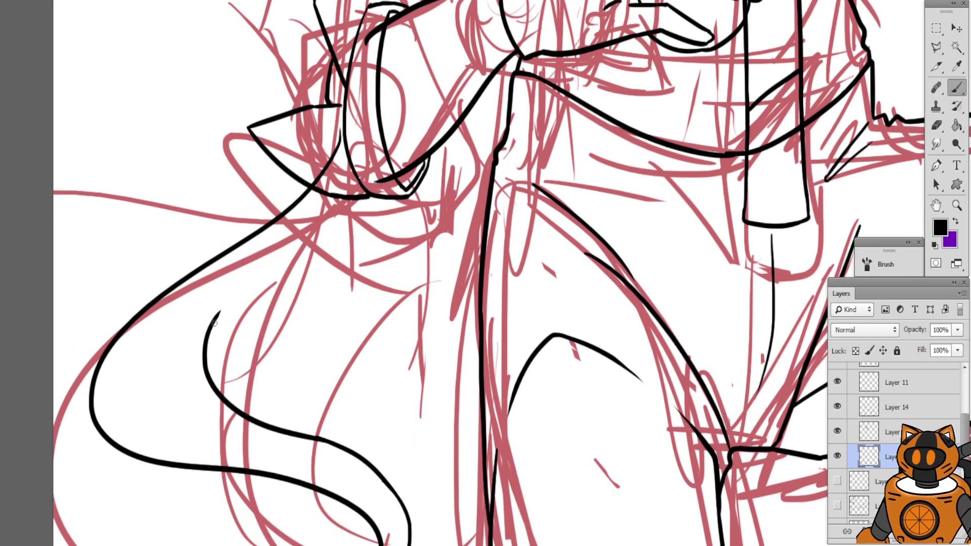
pyautogui.moveTo(218, 312); pyautogui.dragTo(387, 135)
pyautogui.hotkey('ctrl', 'z')
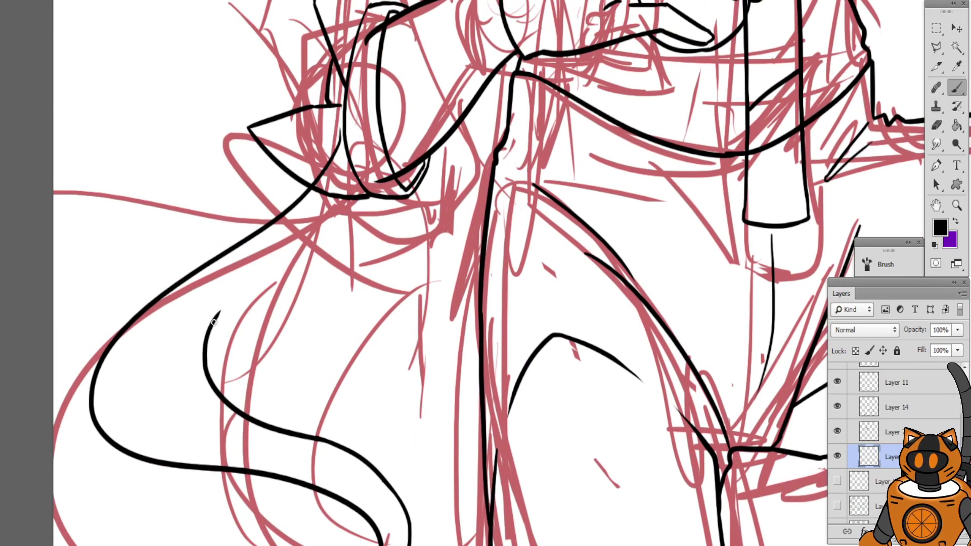
pyautogui.moveTo(216, 316); pyautogui.dragTo(403, 138)
pyautogui.moveTo(342, 146); pyautogui.dragTo(330, 124)
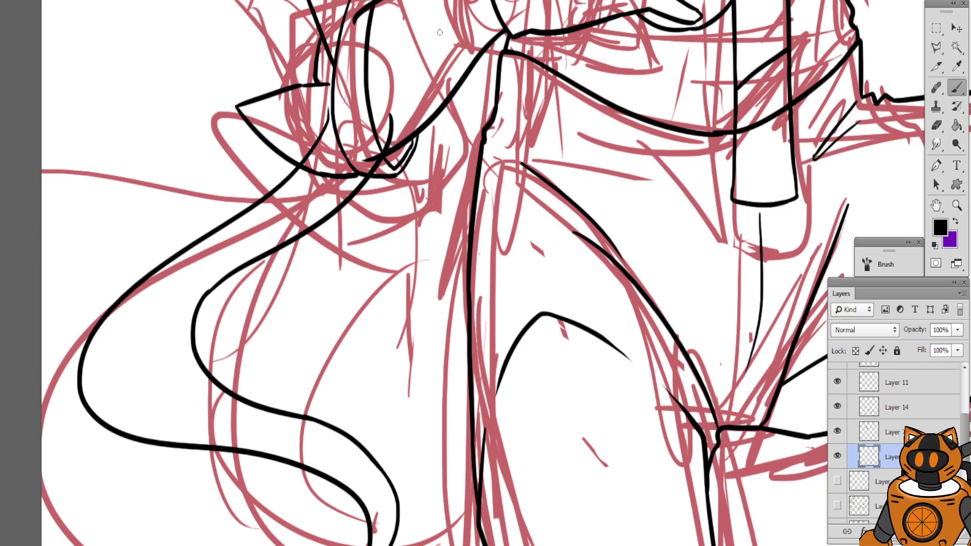
# Ink the outer edge of a second wavy hair lock running from the forearm down beside the trouser leg, and start its inner edge
pyautogui.moveTo(435, 40); pyautogui.dragTo(551, 332)
pyautogui.hotkey('ctrl', 'z')
pyautogui.moveTo(426, 36)
pyautogui.mouseDown()
pyautogui.moveTo(467, 260)
pyautogui.moveTo(445, 360)
pyautogui.mouseUp()
pyautogui.moveTo(400, 77)
pyautogui.mouseDown()
pyautogui.moveTo(438, 215)
pyautogui.moveTo(322, 364)
pyautogui.mouseUp()
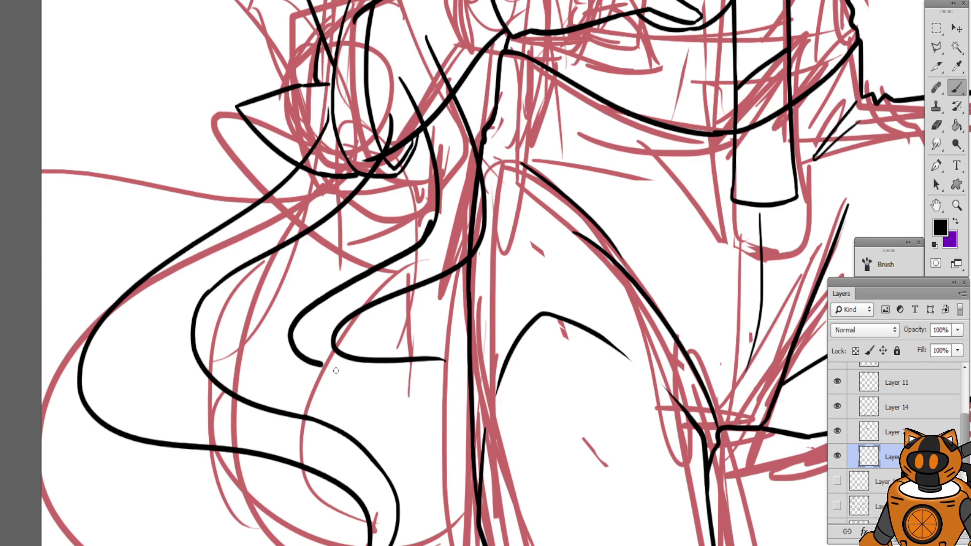
pyautogui.hotkey('ctrl', 'z')
# Ink the second lock's tip as a downward hook, with a returning stroke that forms its sharp point
pyautogui.hotkey('ctrl', '+')
pyautogui.moveTo(399, 225)
pyautogui.mouseDown()
pyautogui.moveTo(403, 87)
pyautogui.moveTo(404, 96)
pyautogui.mouseUp()
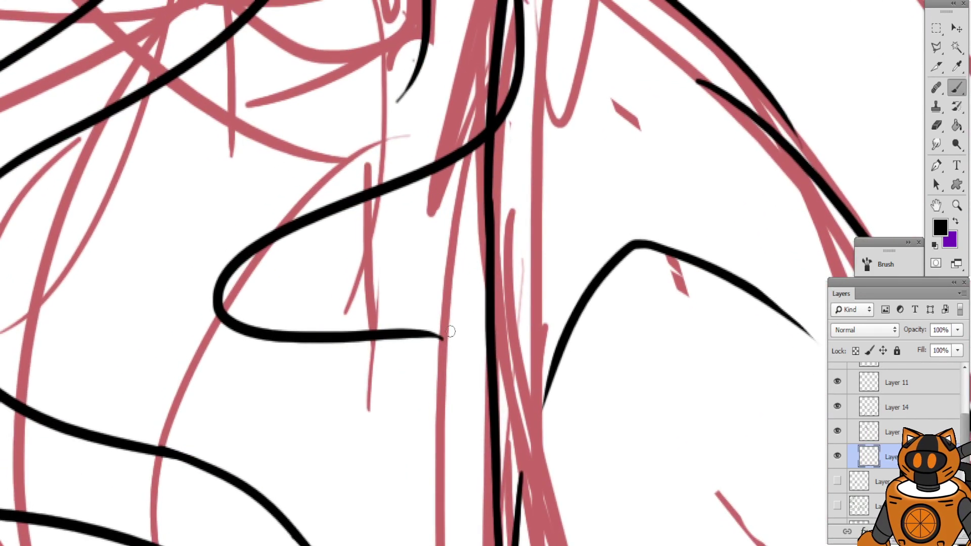
pyautogui.moveTo(425, 338); pyautogui.dragTo(463, 413)
pyautogui.hotkey('ctrl', 'z')
pyautogui.moveTo(415, 332); pyautogui.dragTo(452, 416)
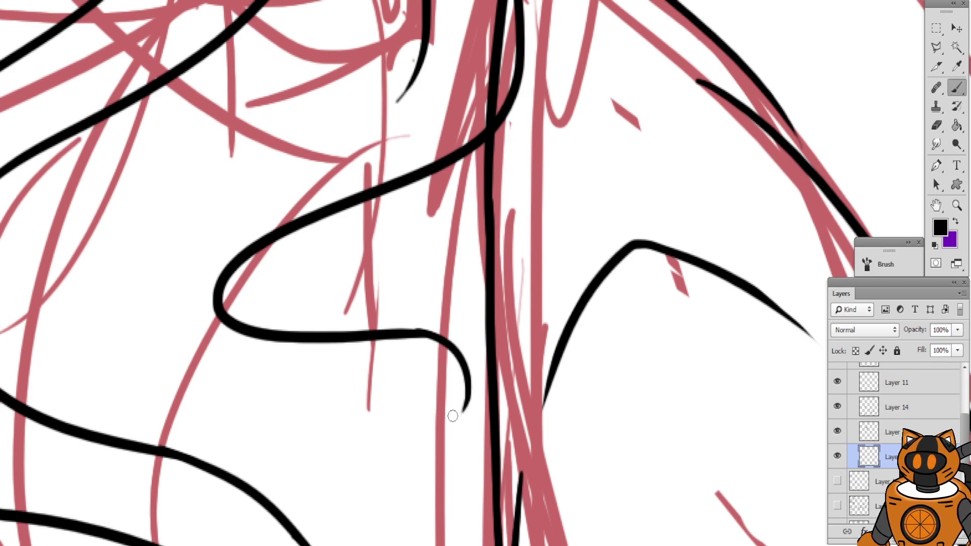
pyautogui.hotkey('ctrl', 'z')
pyautogui.moveTo(424, 332)
pyautogui.mouseDown()
pyautogui.moveTo(462, 421)
pyautogui.moveTo(372, 372)
pyautogui.mouseUp()
# Ink the second lock's remaining inner contour, curving from the tip up to the line started below the forearm
pyautogui.moveTo(241, 189)
pyautogui.mouseDown()
pyautogui.moveTo(326, 393)
pyautogui.moveTo(396, 364)
pyautogui.moveTo(399, 374)
pyautogui.moveTo(288, 401)
pyautogui.mouseUp()
pyautogui.hotkey('ctrl', 'z')
pyautogui.moveTo(205, 289)
pyautogui.mouseDown()
pyautogui.moveTo(199, 318)
pyautogui.moveTo(238, 391)
pyautogui.mouseUp()
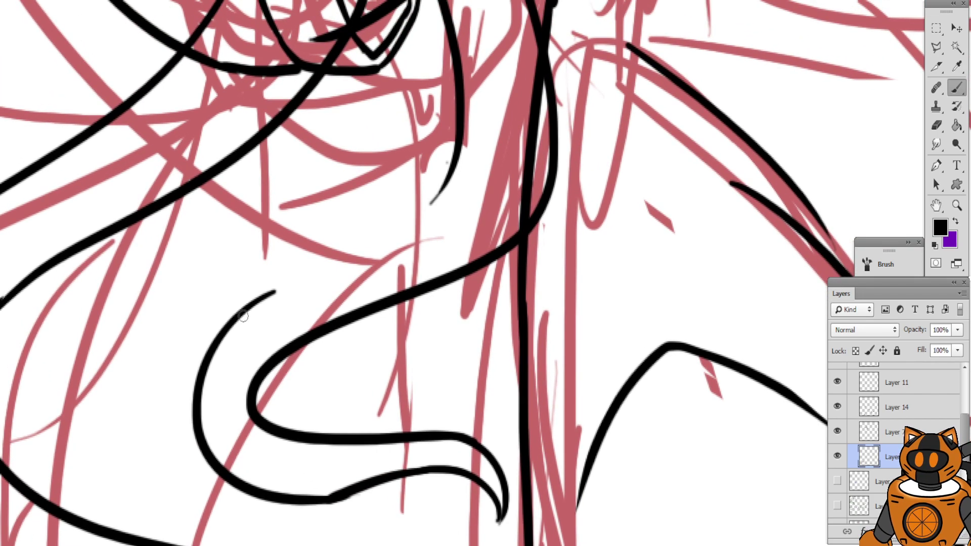
pyautogui.moveTo(246, 314); pyautogui.dragTo(429, 152)
pyautogui.moveTo(280, 148)
pyautogui.mouseDown()
pyautogui.moveTo(202, 251)
pyautogui.moveTo(226, 253)
pyautogui.moveTo(259, 307)
pyautogui.mouseUp()
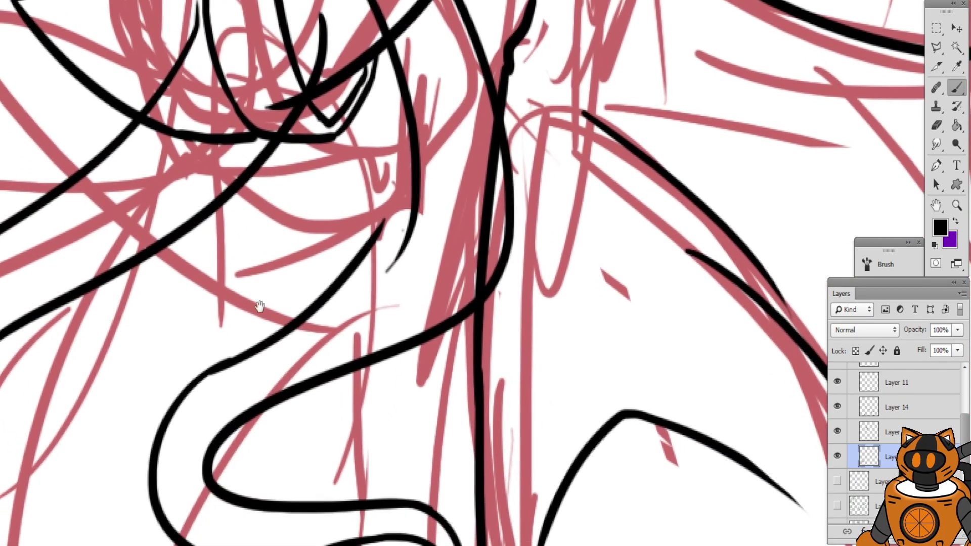
pyautogui.hotkey('ctrl', 'z')
pyautogui.moveTo(208, 373)
pyautogui.mouseDown()
pyautogui.moveTo(379, 273)
pyautogui.moveTo(369, 286)
pyautogui.moveTo(414, 221)
pyautogui.mouseUp()
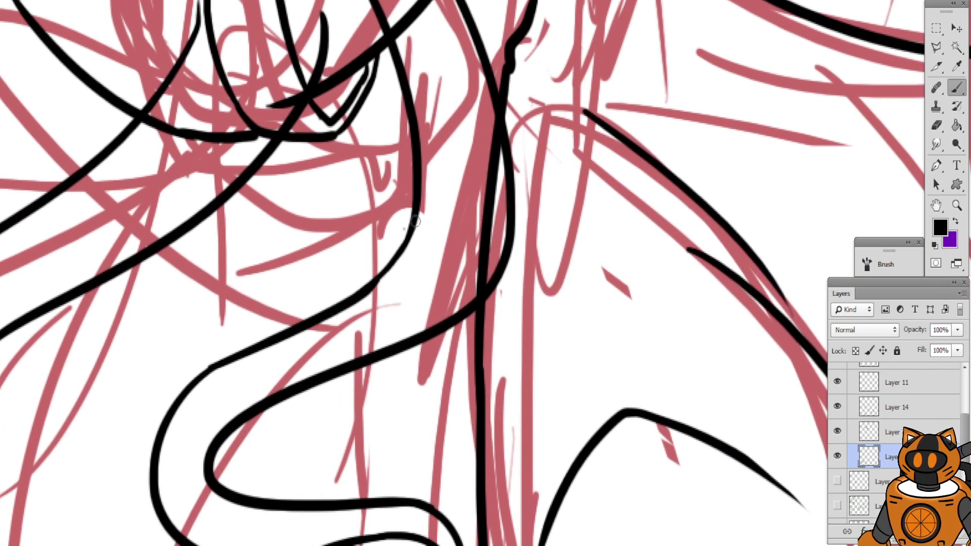
# Ink a short curved hair strand from above the forearm down across the shirt's side to the second lock's outer edge
pyautogui.hotkey('ctrl', '-')
pyautogui.hotkey('ctrl', '-')
pyautogui.moveTo(329, 120); pyautogui.dragTo(340, 157)
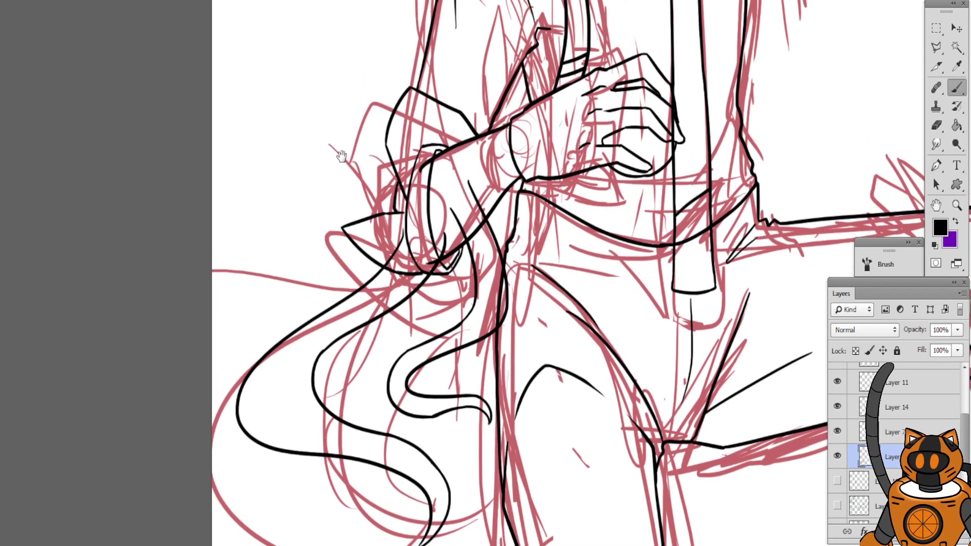
pyautogui.hotkey('ctrl', '+')
pyautogui.scroll(2, 405, 216)
pyautogui.moveTo(489, 157); pyautogui.dragTo(510, 289)
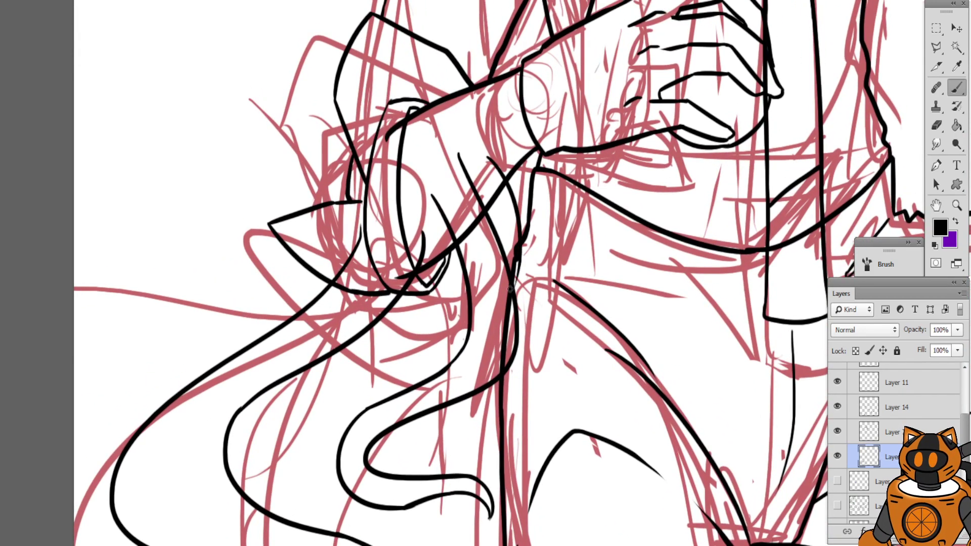
pyautogui.hotkey('ctrl', 'z')
pyautogui.moveTo(494, 134); pyautogui.dragTo(504, 300)
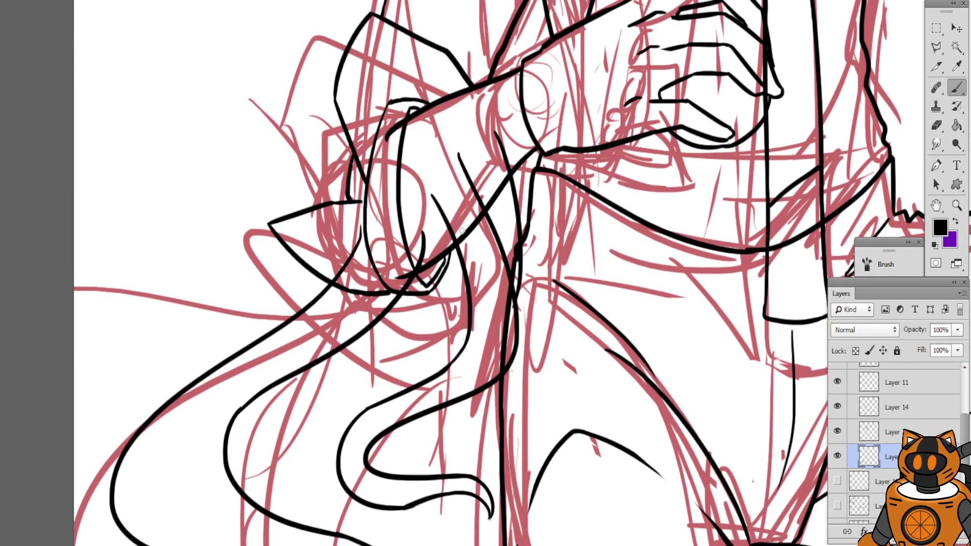
# Ink another hair edge between the two locks, sweeping from below the forearm down alongside the first lock's inner contour
pyautogui.moveTo(475, 230); pyautogui.dragTo(479, 210)
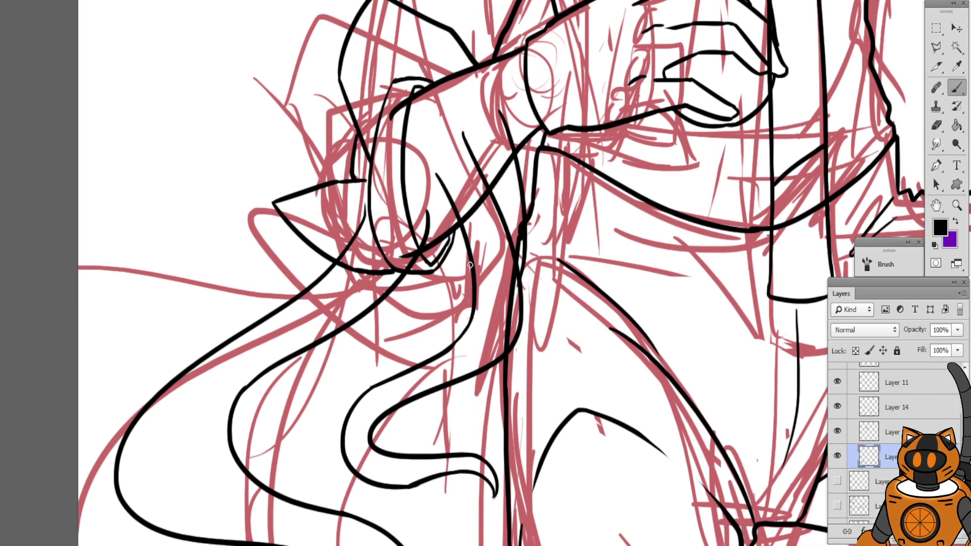
pyautogui.moveTo(466, 268)
pyautogui.mouseDown()
pyautogui.moveTo(413, 309)
pyautogui.moveTo(305, 434)
pyautogui.mouseUp()
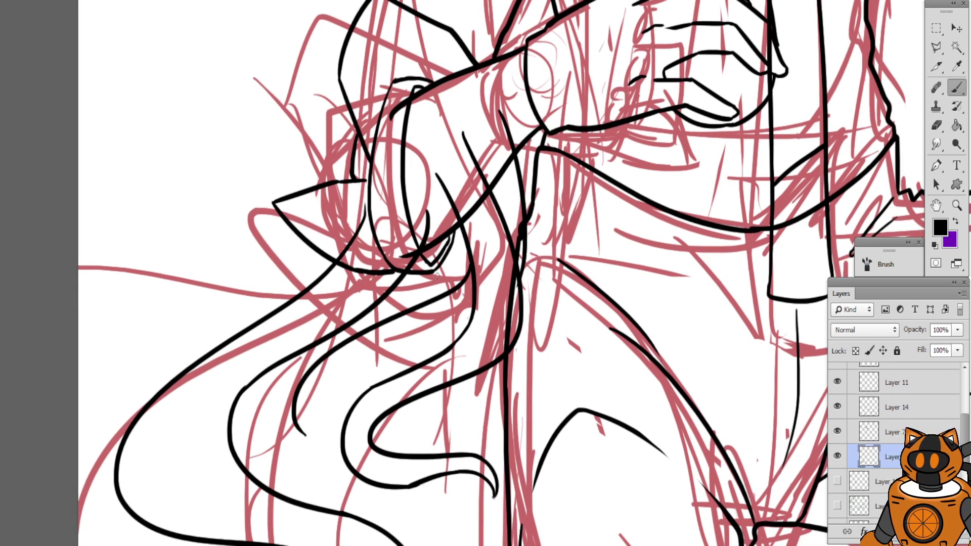
pyautogui.hotkey('ctrl', 'z')
pyautogui.moveTo(467, 247)
pyautogui.mouseDown()
pyautogui.moveTo(300, 438)
pyautogui.moveTo(309, 490)
pyautogui.mouseUp()
pyautogui.moveTo(234, 353); pyautogui.dragTo(290, 218)
pyautogui.hotkey('ctrl', 'z')
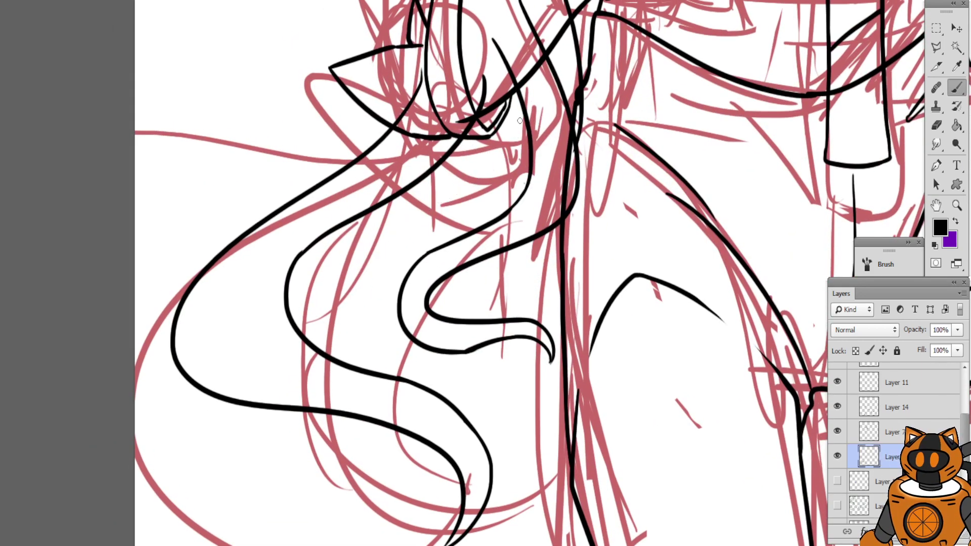
pyautogui.moveTo(521, 114)
pyautogui.mouseDown()
pyautogui.moveTo(498, 171)
pyautogui.moveTo(314, 394)
pyautogui.mouseUp()
pyautogui.hotkey('ctrl', 'z')
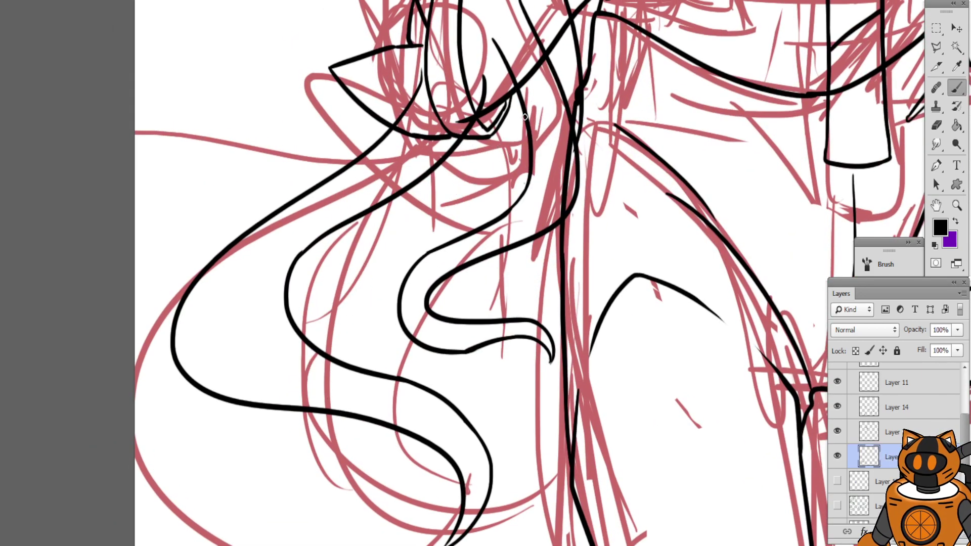
pyautogui.moveTo(524, 118)
pyautogui.mouseDown()
pyautogui.moveTo(344, 332)
pyautogui.moveTo(338, 376)
pyautogui.mouseUp()
pyautogui.moveTo(311, 138); pyautogui.dragTo(307, 130)
pyautogui.hotkey('ctrl', 'z')
pyautogui.moveTo(522, 110); pyautogui.dragTo(355, 337)
pyautogui.moveTo(326, 295); pyautogui.dragTo(354, 337)
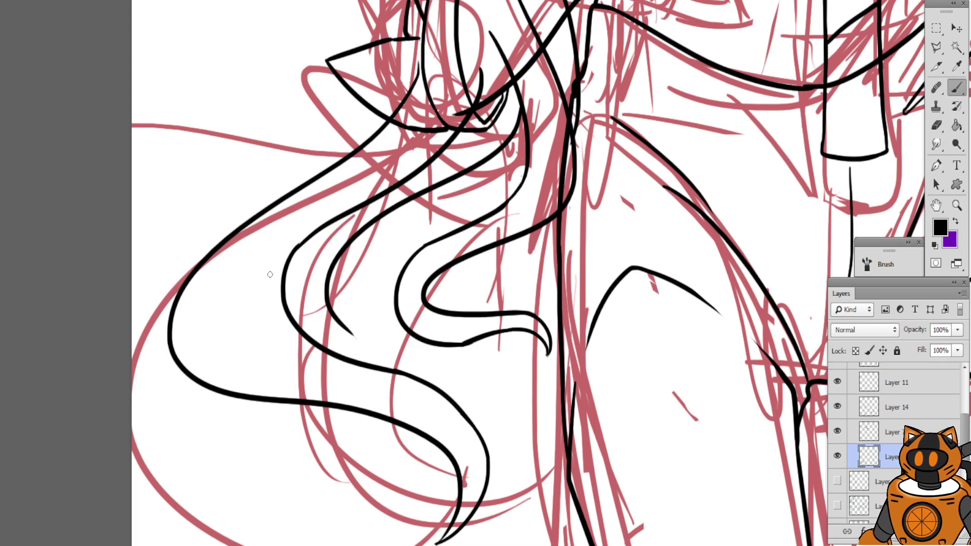
# Extend the hair edge between the two locks with an S-curve that meets the first lock's inner contour
pyautogui.moveTo(261, 289); pyautogui.dragTo(264, 232)
pyautogui.hotkey('ctrl', '+')
pyautogui.moveTo(262, 296); pyautogui.dragTo(316, 181)
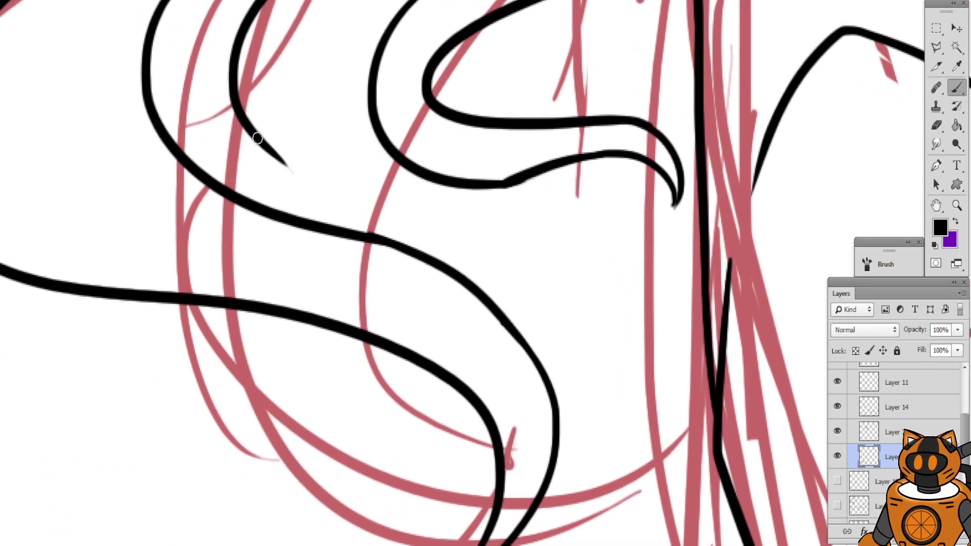
pyautogui.moveTo(258, 138); pyautogui.dragTo(338, 232)
pyautogui.moveTo(269, 208)
pyautogui.mouseDown()
pyautogui.moveTo(310, 186)
pyautogui.moveTo(328, 213)
pyautogui.mouseUp()
pyautogui.hotkey('ctrl', 'z')
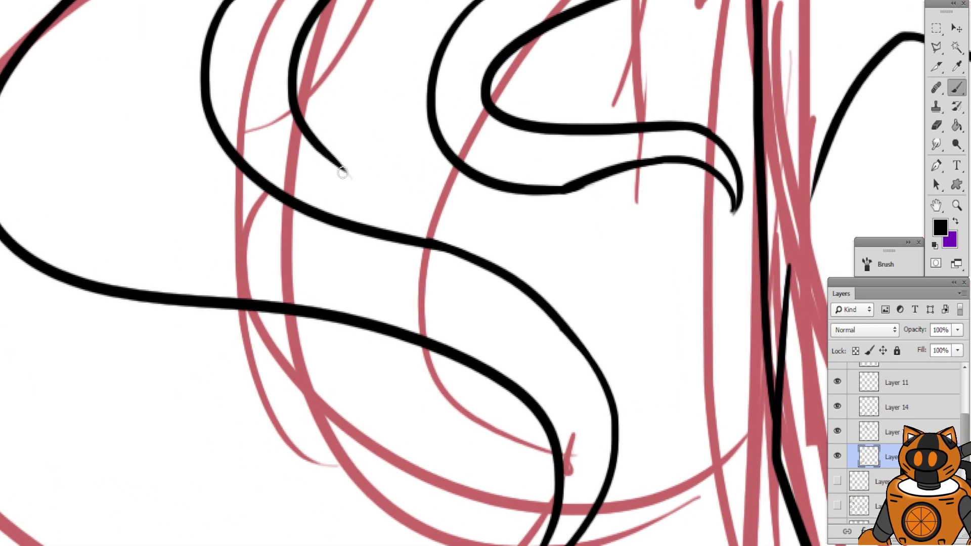
pyautogui.moveTo(349, 175)
pyautogui.mouseDown()
pyautogui.moveTo(307, 128)
pyautogui.moveTo(413, 243)
pyautogui.mouseUp()
pyautogui.hotkey('ctrl', 'z')
pyautogui.moveTo(309, 133); pyautogui.dragTo(398, 235)
pyautogui.hotkey('ctrl', 'z')
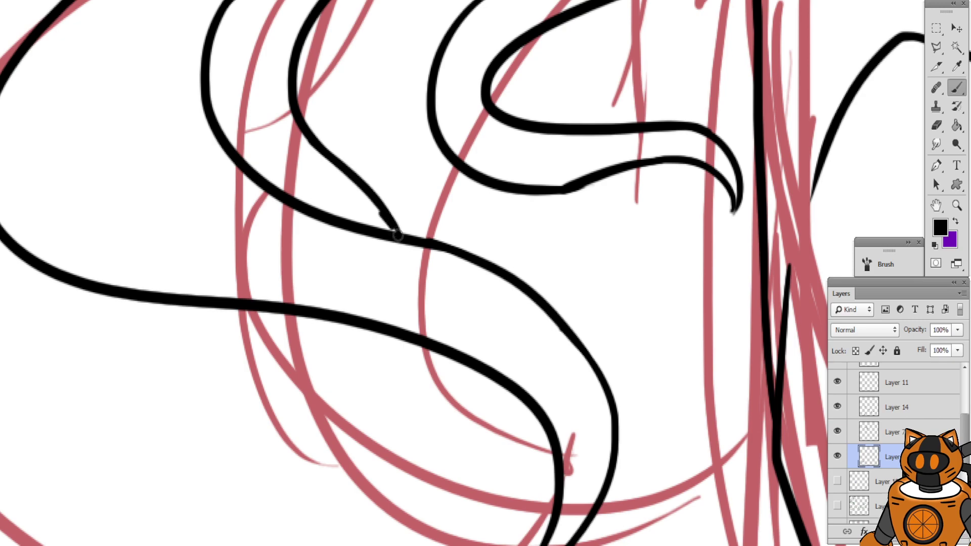
# Ink the upper edge of a curled hair tip beneath the first lock, sweeping from its lower contour to an upturned point
pyautogui.moveTo(349, 201); pyautogui.dragTo(359, 148)
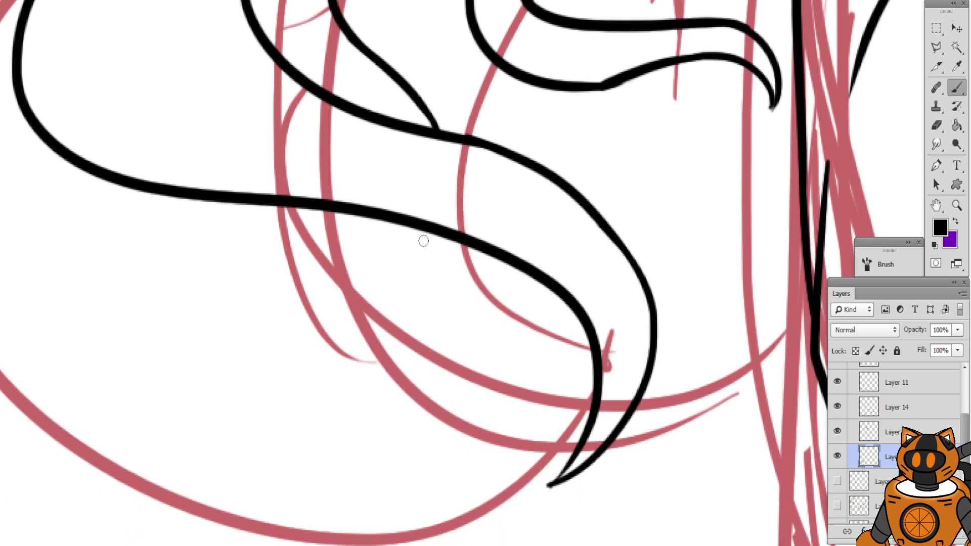
pyautogui.moveTo(432, 228); pyautogui.dragTo(420, 359)
pyautogui.hotkey('ctrl', 'z')
pyautogui.moveTo(450, 230)
pyautogui.mouseDown()
pyautogui.moveTo(364, 453)
pyautogui.moveTo(281, 506)
pyautogui.mouseUp()
pyautogui.hotkey('ctrl', 'z')
pyautogui.moveTo(449, 237); pyautogui.dragTo(192, 342)
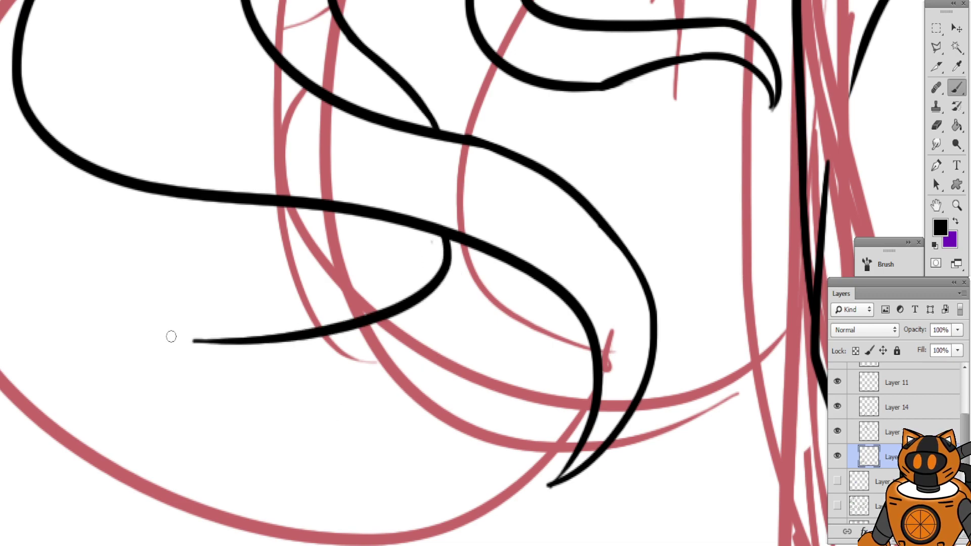
pyautogui.hotkey('ctrl', 'z')
pyautogui.moveTo(447, 236)
pyautogui.mouseDown()
pyautogui.moveTo(425, 283)
pyautogui.moveTo(251, 259)
pyautogui.moveTo(517, 336)
pyautogui.mouseUp()
pyautogui.hotkey('ctrl', 'z')
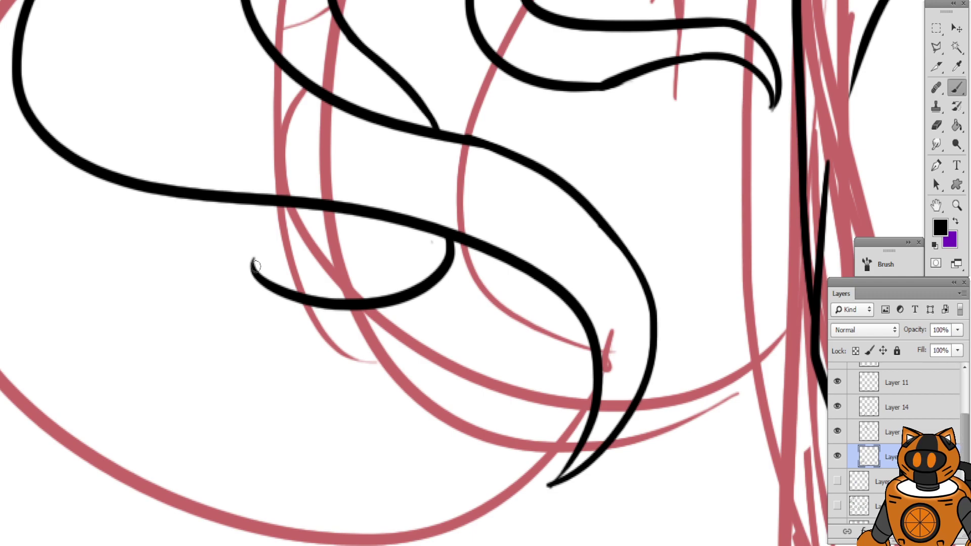
# Ink the curled tip's lower edge from its point back up to the first lock, closing a crescent shape
pyautogui.moveTo(253, 260); pyautogui.dragTo(479, 338)
pyautogui.hotkey('ctrl', 'z')
pyautogui.moveTo(251, 259)
pyautogui.mouseDown()
pyautogui.moveTo(452, 354)
pyautogui.moveTo(542, 306)
pyautogui.mouseUp()
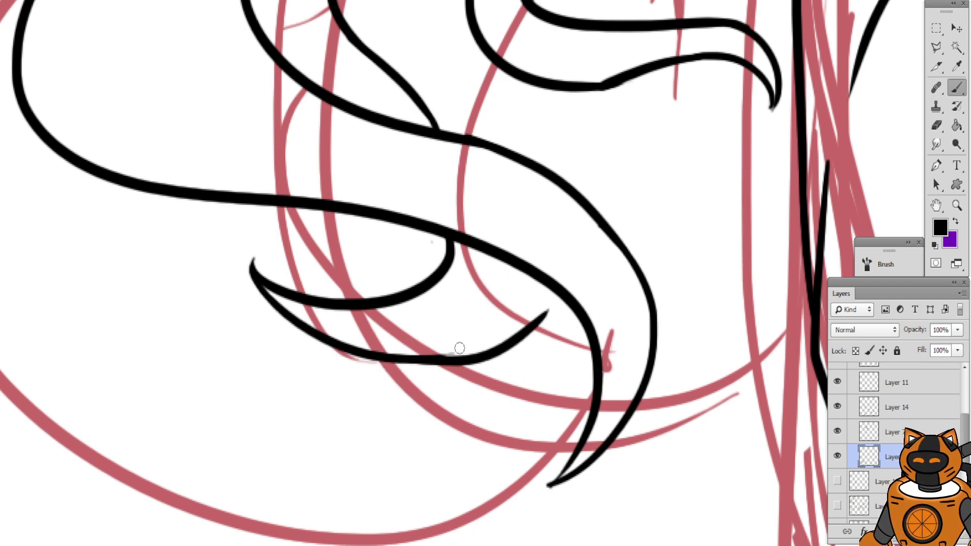
pyautogui.hotkey('ctrl', 'z')
pyautogui.moveTo(412, 360)
pyautogui.mouseDown()
pyautogui.moveTo(543, 261)
pyautogui.moveTo(434, 363)
pyautogui.mouseUp()
pyautogui.hotkey('ctrl', 'z')
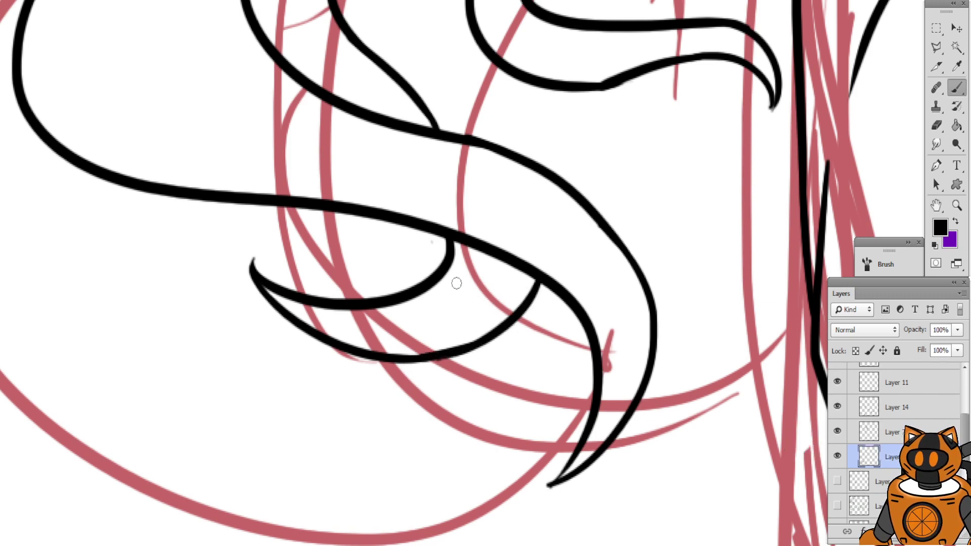
# Ink a short curved line joining the bottom of the second lock's bend to the first lock's inner contour
pyautogui.moveTo(448, 146); pyautogui.dragTo(412, 181)
pyautogui.moveTo(473, 36); pyautogui.dragTo(415, 137)
pyautogui.moveTo(404, 238); pyautogui.dragTo(441, 338)
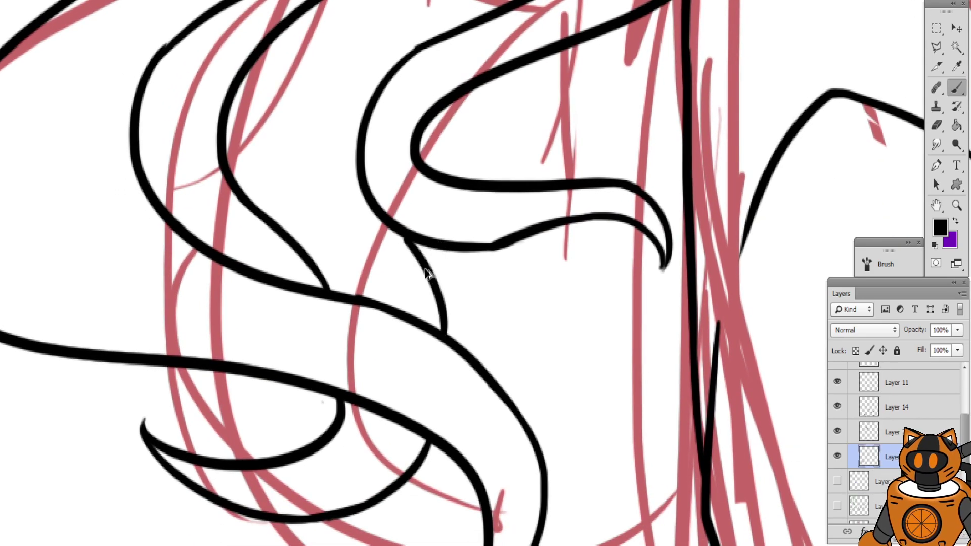
pyautogui.hotkey('ctrl', 'z')
pyautogui.moveTo(416, 243); pyautogui.dragTo(446, 334)
pyautogui.hotkey('ctrl', 'z')
pyautogui.moveTo(424, 245); pyautogui.dragTo(448, 337)
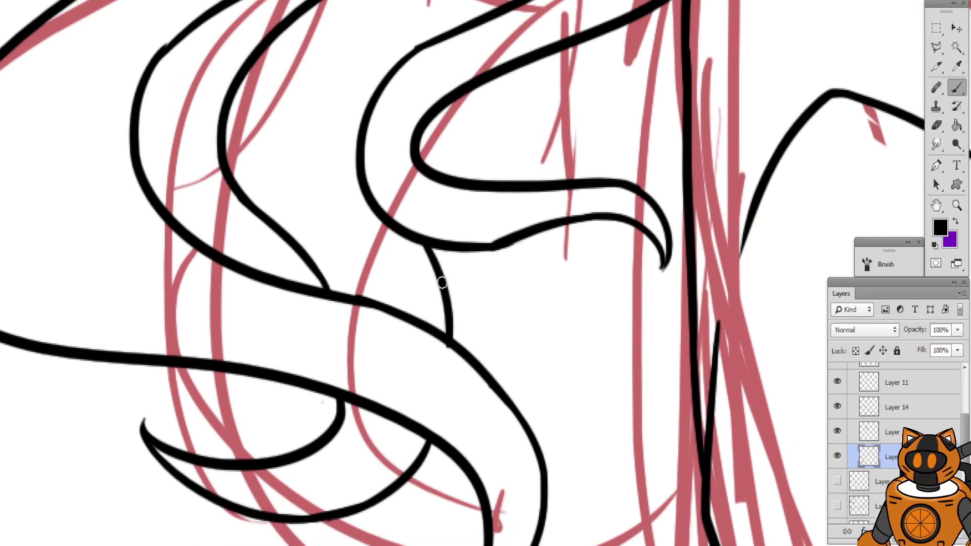
pyautogui.hotkey('ctrl', 'z')
pyautogui.moveTo(420, 233); pyautogui.dragTo(448, 333)
pyautogui.hotkey('ctrl', 'z')
pyautogui.moveTo(410, 235)
pyautogui.mouseDown()
pyautogui.moveTo(450, 320)
pyautogui.moveTo(448, 332)
pyautogui.moveTo(437, 293)
pyautogui.moveTo(444, 332)
pyautogui.mouseUp()
pyautogui.hotkey('ctrl', 'z')
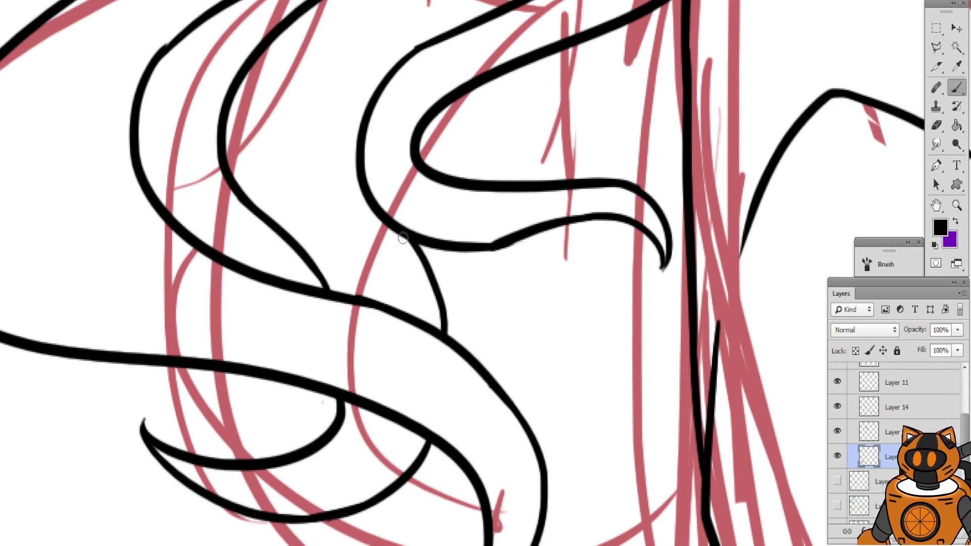
# Erase the first lock's two contour ends where they overlap the inside of the sleeve cuff
pyautogui.hotkey('ctrl', '-')
pyautogui.hotkey('ctrl', '-')
pyautogui.moveTo(490, 93); pyautogui.dragTo(470, 210)
pyautogui.hotkey('ctrl', '+')
pyautogui.click(936, 125)
pyautogui.hotkey('ctrl', '+')
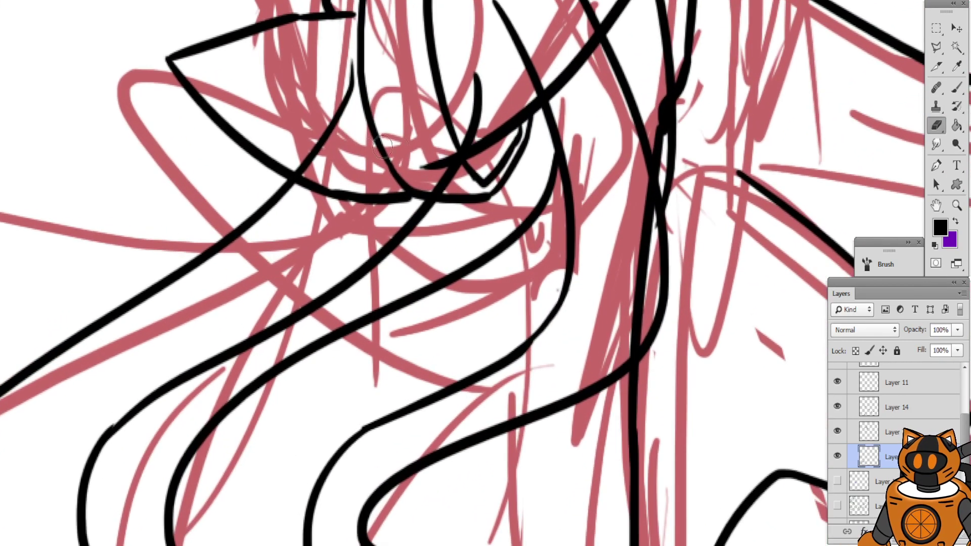
pyautogui.moveTo(246, 159); pyautogui.dragTo(271, 276)
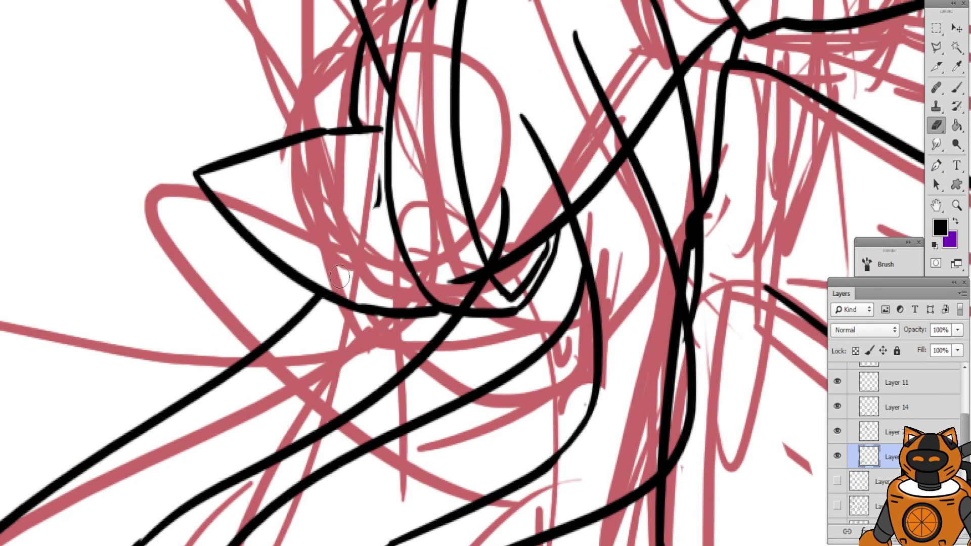
pyautogui.moveTo(382, 221); pyautogui.dragTo(330, 293)
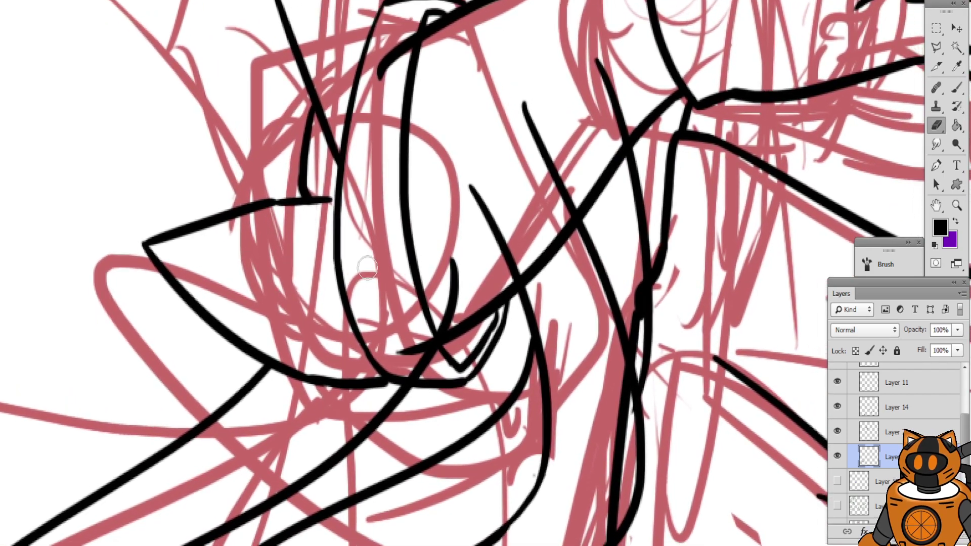
pyautogui.moveTo(453, 258)
pyautogui.mouseDown()
pyautogui.moveTo(446, 308)
pyautogui.moveTo(409, 384)
pyautogui.mouseUp()
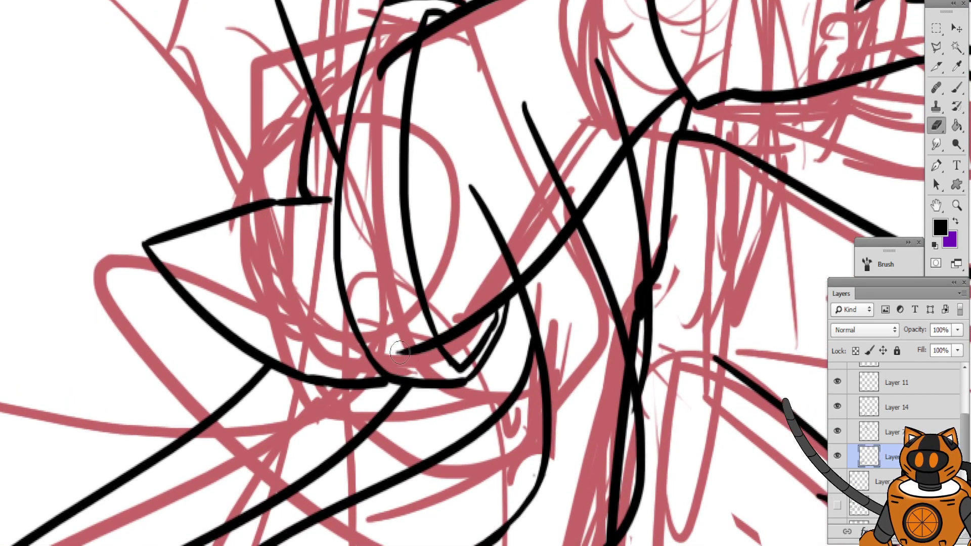
# Erase the hair line ends crossing above the forearm and the parts of the second lock overlapping the shirt and trousers
pyautogui.moveTo(518, 276); pyautogui.dragTo(470, 186)
pyautogui.moveTo(524, 103); pyautogui.dragTo(581, 222)
pyautogui.moveTo(600, 83); pyautogui.dragTo(623, 125)
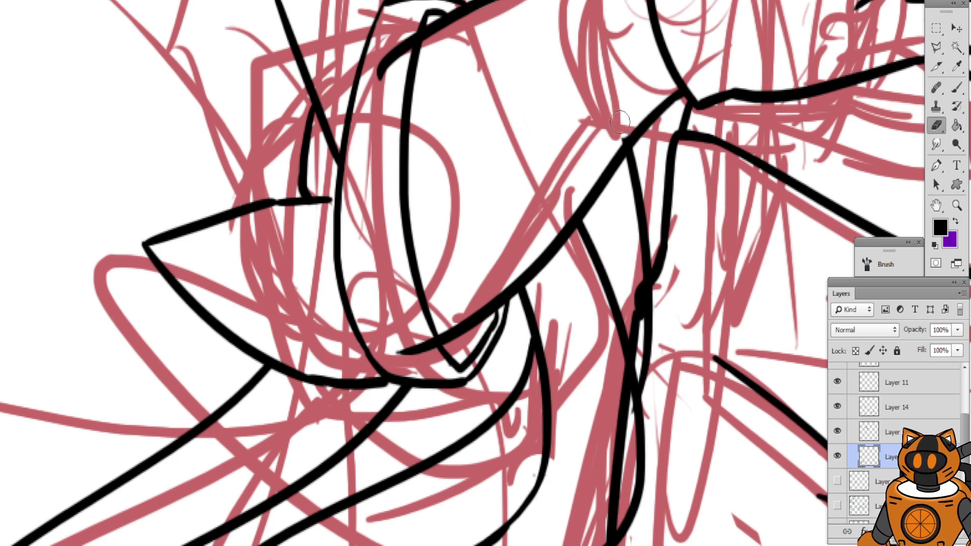
pyautogui.moveTo(588, 160); pyautogui.dragTo(416, 46)
pyautogui.moveTo(482, 175)
pyautogui.mouseDown()
pyautogui.moveTo(465, 401)
pyautogui.moveTo(521, 272)
pyautogui.moveTo(504, 317)
pyautogui.mouseUp()
pyautogui.moveTo(444, 103)
pyautogui.mouseDown()
pyautogui.moveTo(475, 10)
pyautogui.moveTo(537, 390)
pyautogui.mouseUp()
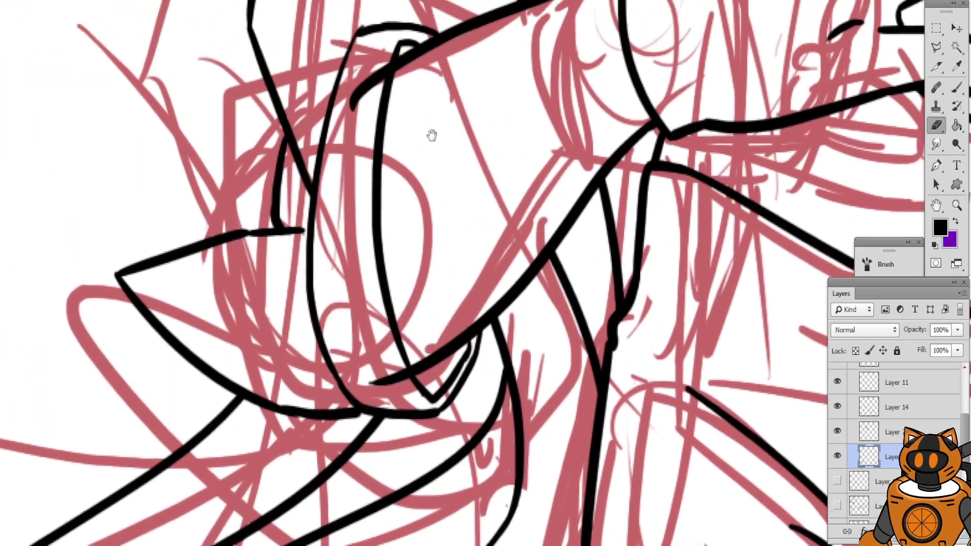
pyautogui.moveTo(432, 134); pyautogui.dragTo(438, 415)
pyautogui.moveTo(462, 131)
pyautogui.mouseDown()
pyautogui.moveTo(455, 418)
pyautogui.moveTo(460, 188)
pyautogui.mouseUp()
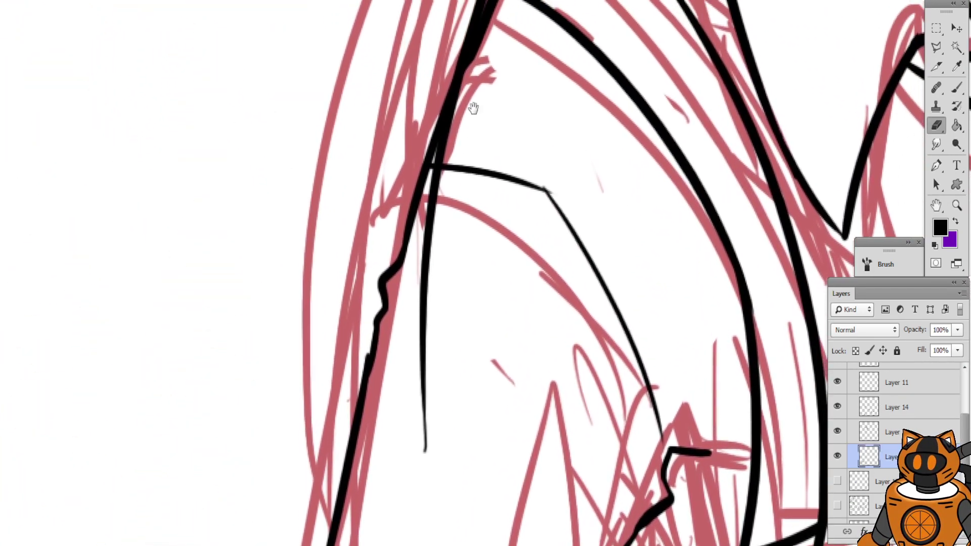
pyautogui.moveTo(463, 101)
pyautogui.mouseDown()
pyautogui.moveTo(428, 208)
pyautogui.moveTo(418, 325)
pyautogui.moveTo(430, 483)
pyautogui.mouseUp()
pyautogui.moveTo(441, 358)
pyautogui.mouseDown()
pyautogui.moveTo(429, 284)
pyautogui.moveTo(419, 50)
pyautogui.mouseUp()
pyautogui.moveTo(488, 527); pyautogui.dragTo(574, 124)
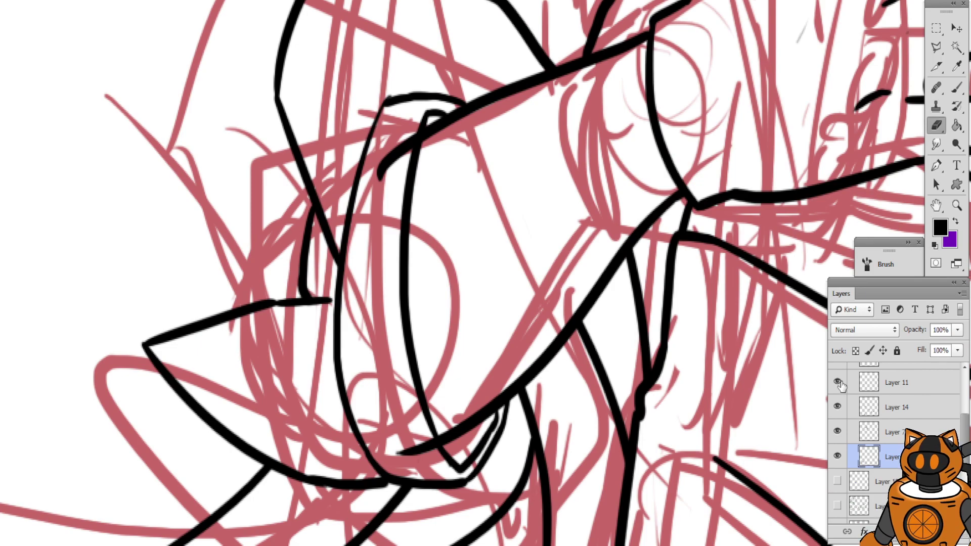
# Select Layer 11 and erase the forearm line ends that protrude inside the sleeve cuff
pyautogui.click(838, 383)
pyautogui.click(838, 382)
pyautogui.click(897, 383)
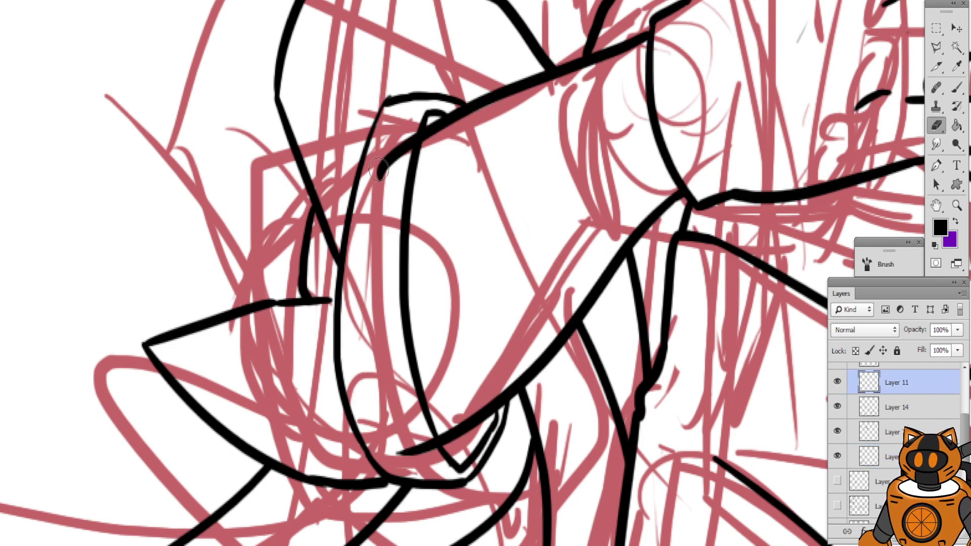
pyautogui.moveTo(381, 167)
pyautogui.mouseDown()
pyautogui.moveTo(410, 135)
pyautogui.moveTo(381, 172)
pyautogui.mouseUp()
pyautogui.moveTo(414, 461)
pyautogui.mouseDown()
pyautogui.moveTo(427, 444)
pyautogui.moveTo(379, 449)
pyautogui.mouseUp()
pyautogui.hotkey('ctrl', '-')
pyautogui.hotkey('ctrl', '-')
pyautogui.hotkey('ctrl', '-')
pyautogui.hotkey('ctrl', '-')
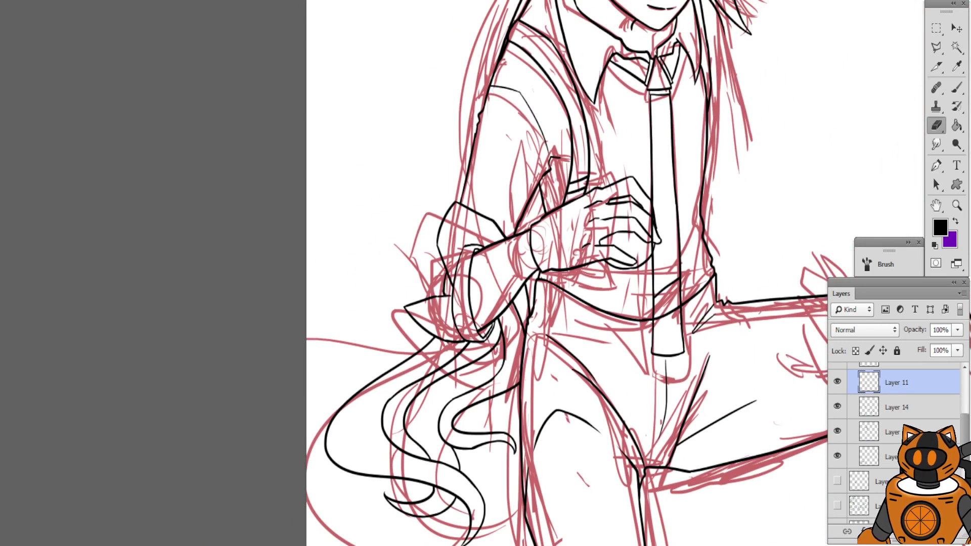
# Add a new blank layer at the top of Group 1
pyautogui.moveTo(616, 127); pyautogui.dragTo(369, 235)
pyautogui.moveTo(500, 168); pyautogui.dragTo(579, 189)
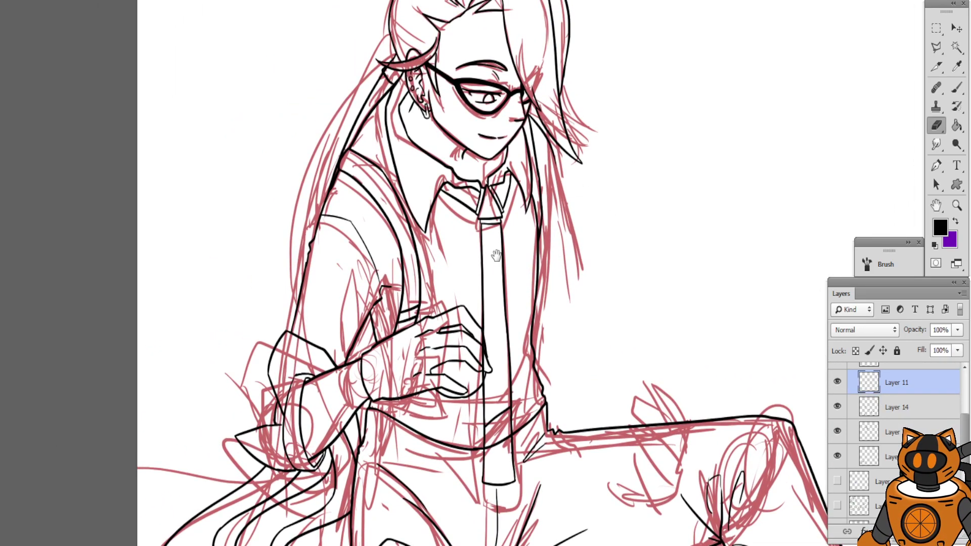
pyautogui.moveTo(496, 255)
pyautogui.mouseDown()
pyautogui.moveTo(443, 165)
pyautogui.moveTo(463, 112)
pyautogui.mouseUp()
pyautogui.moveTo(535, 139)
pyautogui.mouseDown()
pyautogui.moveTo(457, 258)
pyautogui.moveTo(442, 260)
pyautogui.mouseUp()
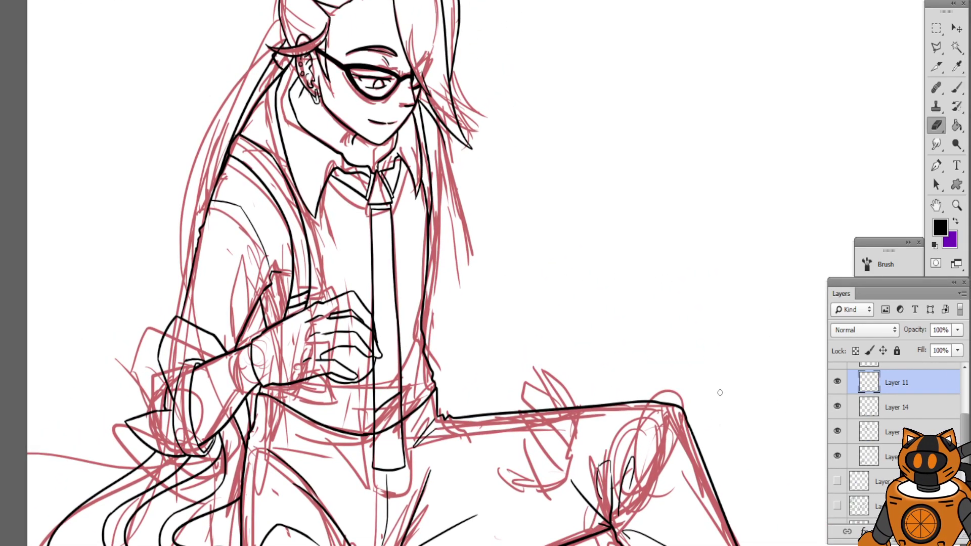
pyautogui.scroll(4, 902, 413)
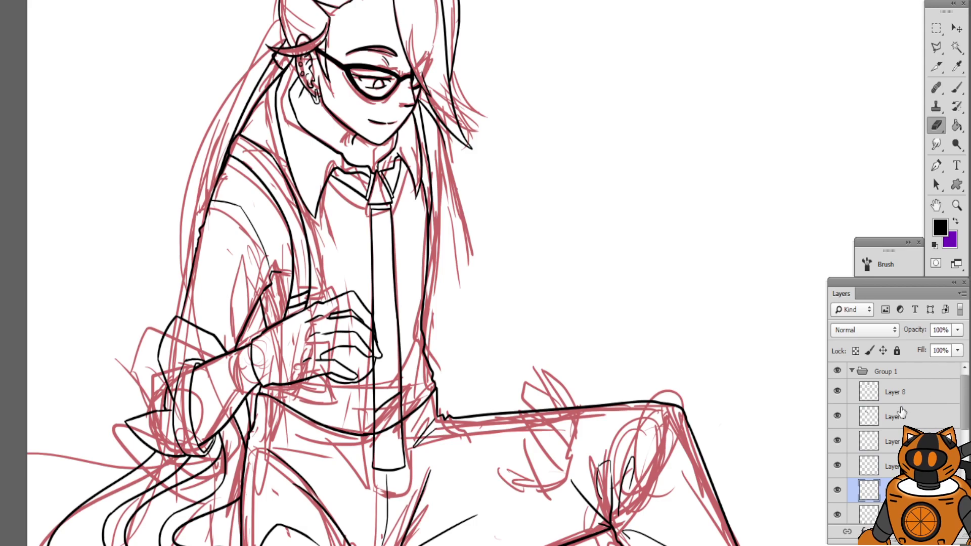
pyautogui.click(928, 370)
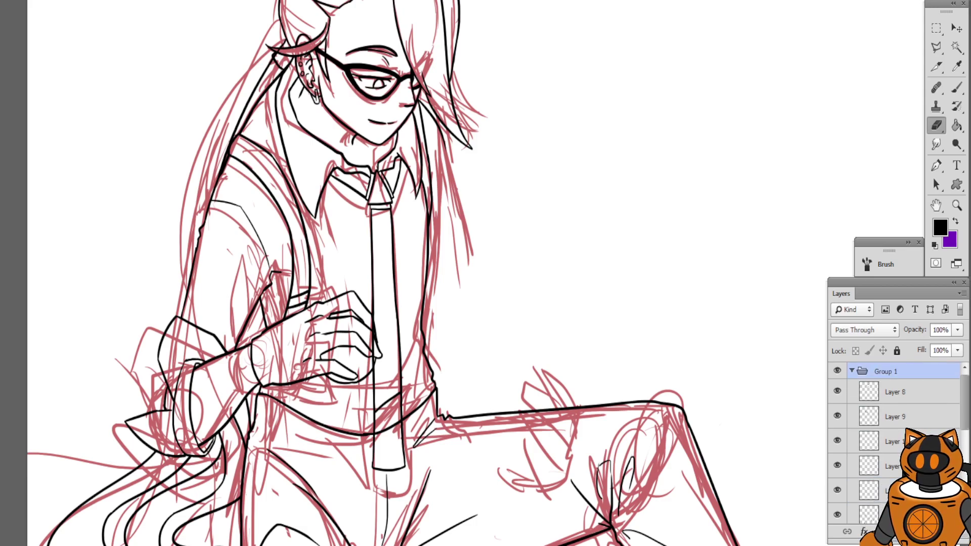
pyautogui.hotkey('ctrl', 'shift', 'alt', 'n')
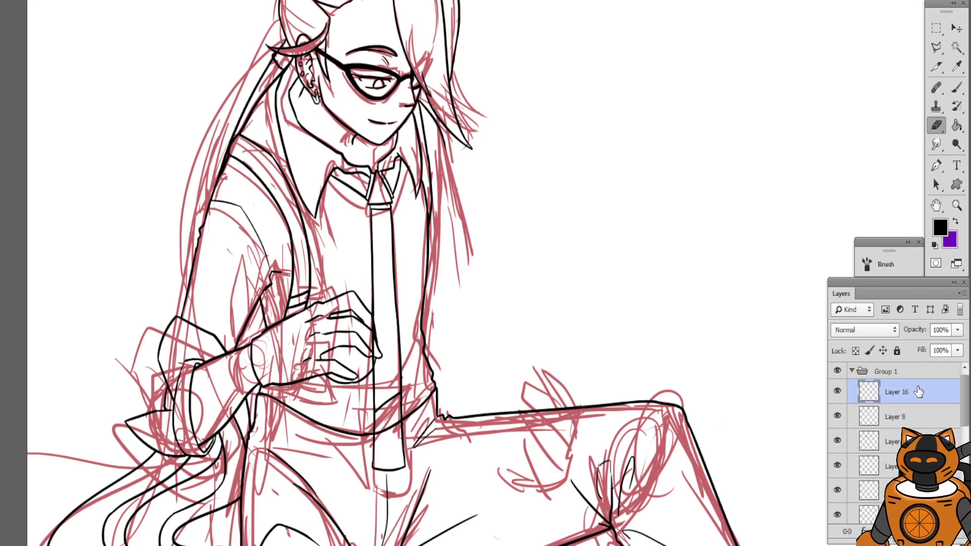
# Create a new empty layer group between Group 1 and Layer 10
pyautogui.hotkey('ctrl', 'g')
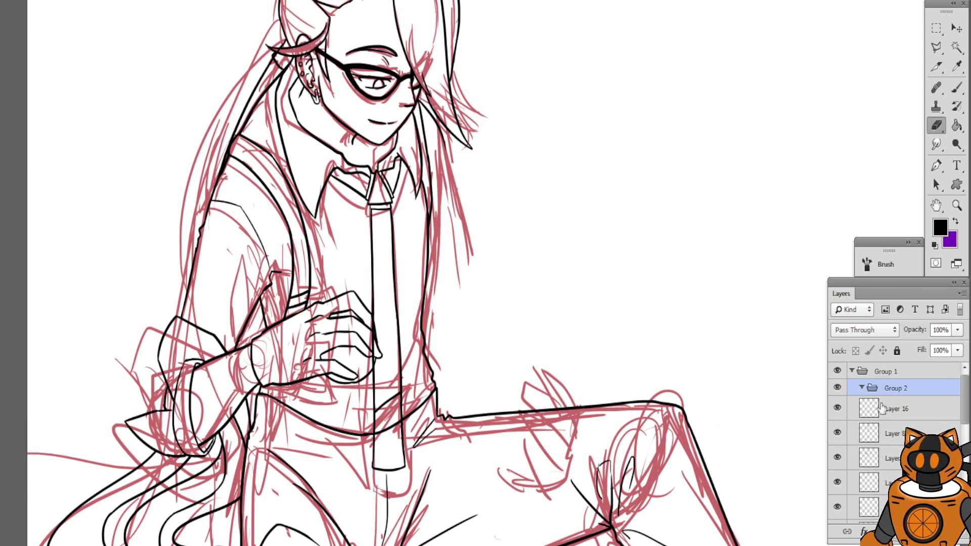
pyautogui.hotkey('ctrl', 'z')
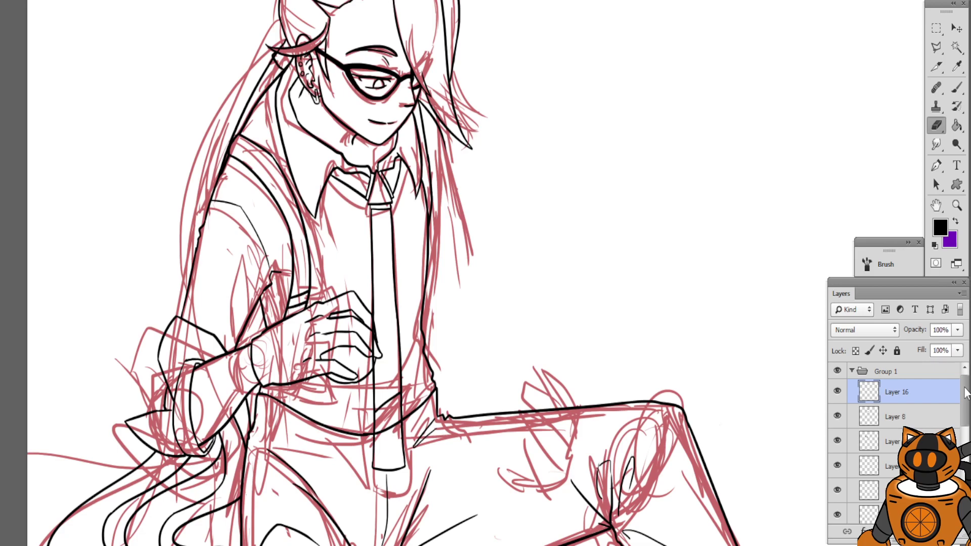
pyautogui.click(931, 372)
pyautogui.moveTo(967, 412); pyautogui.dragTo(967, 448)
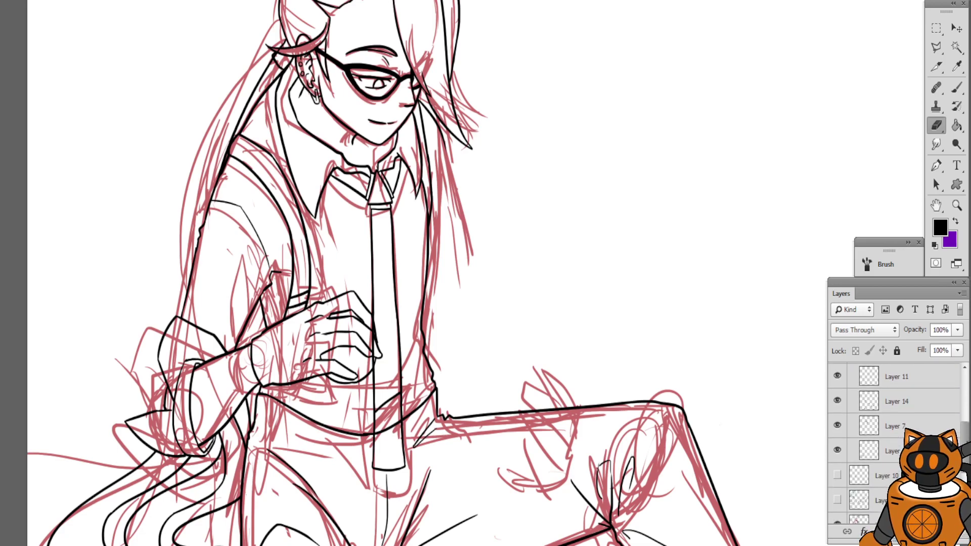
pyautogui.click(910, 450)
pyautogui.click(910, 476)
pyautogui.hotkey('ctrl', 'g')
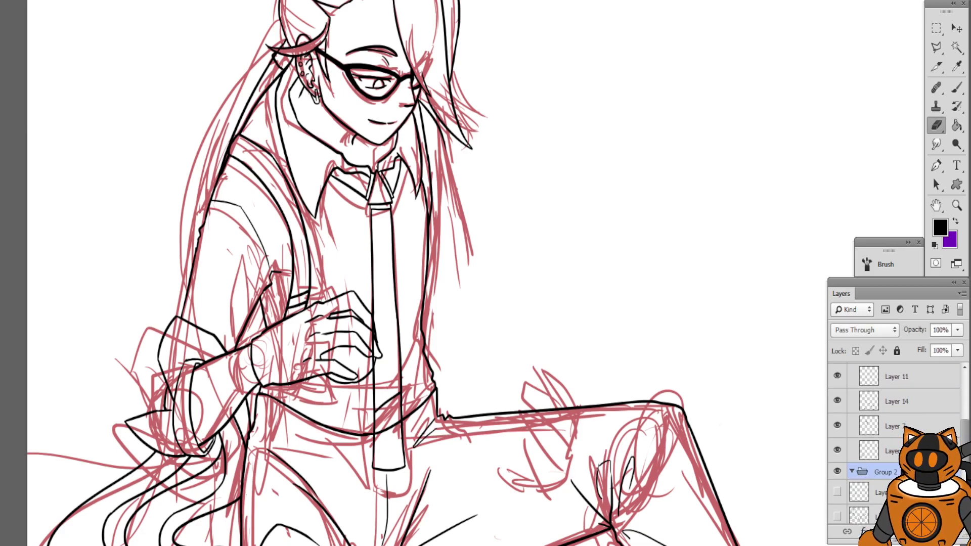
# Move the new empty group above Group 1 and place Layer 16 inside it
pyautogui.moveTo(883, 472); pyautogui.dragTo(908, 364)
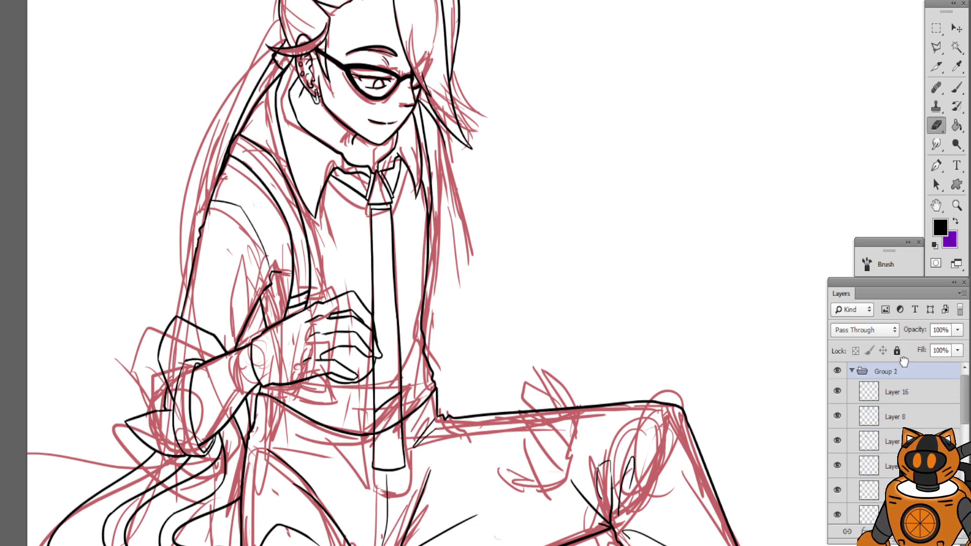
pyautogui.scroll(-3, 896, 435)
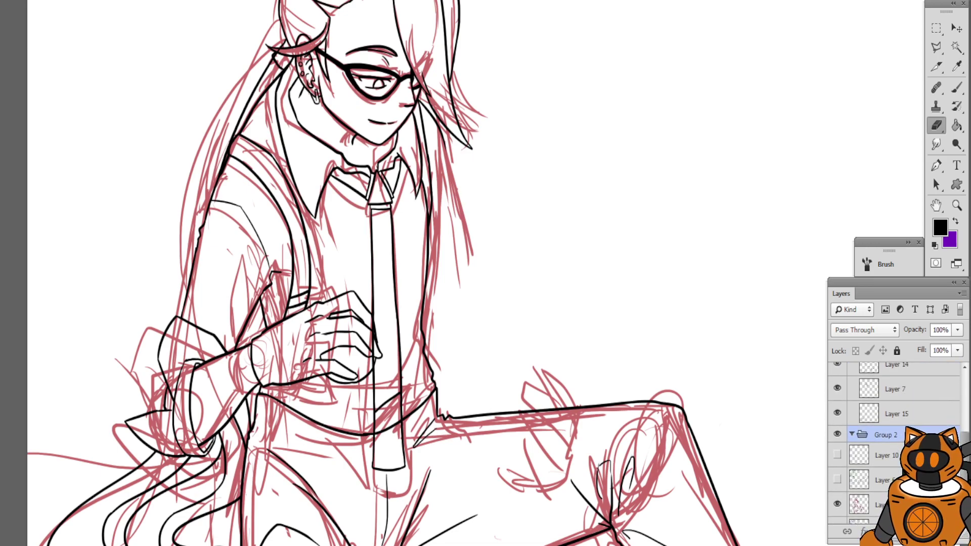
pyautogui.moveTo(906, 435); pyautogui.dragTo(905, 365)
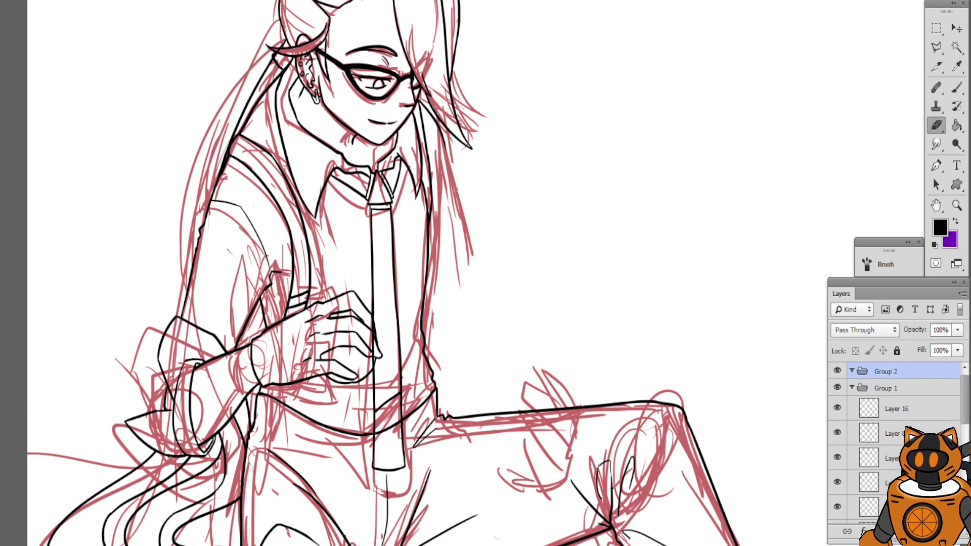
pyautogui.moveTo(908, 411); pyautogui.dragTo(910, 373)
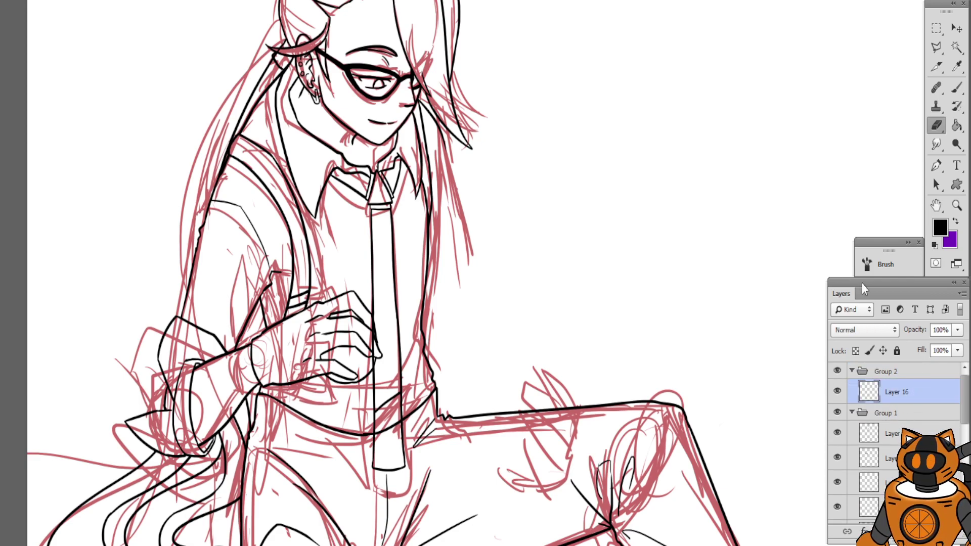
# Show the green creature sketch on Layer 6 and choose the Brush tool for inking on Layer 16
pyautogui.moveTo(963, 397); pyautogui.dragTo(963, 480)
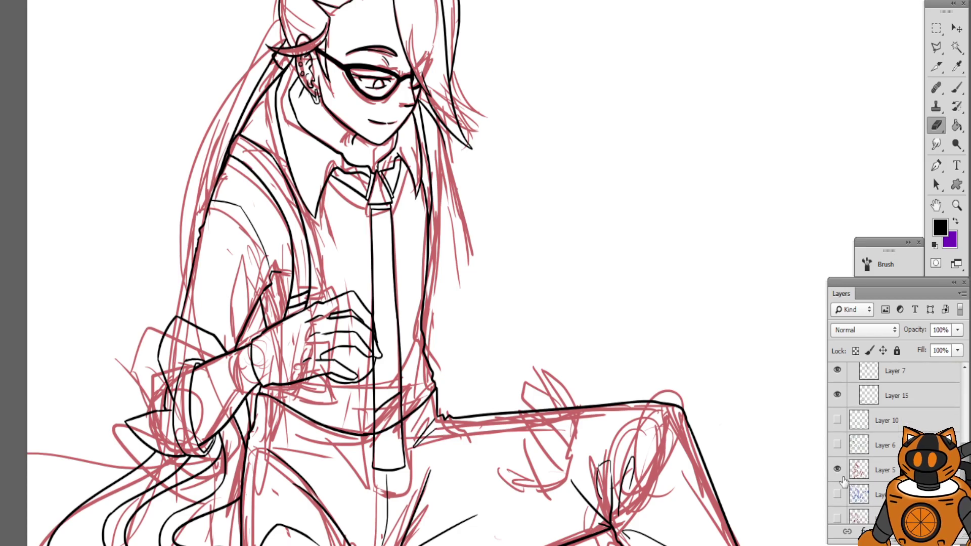
pyautogui.click(838, 444)
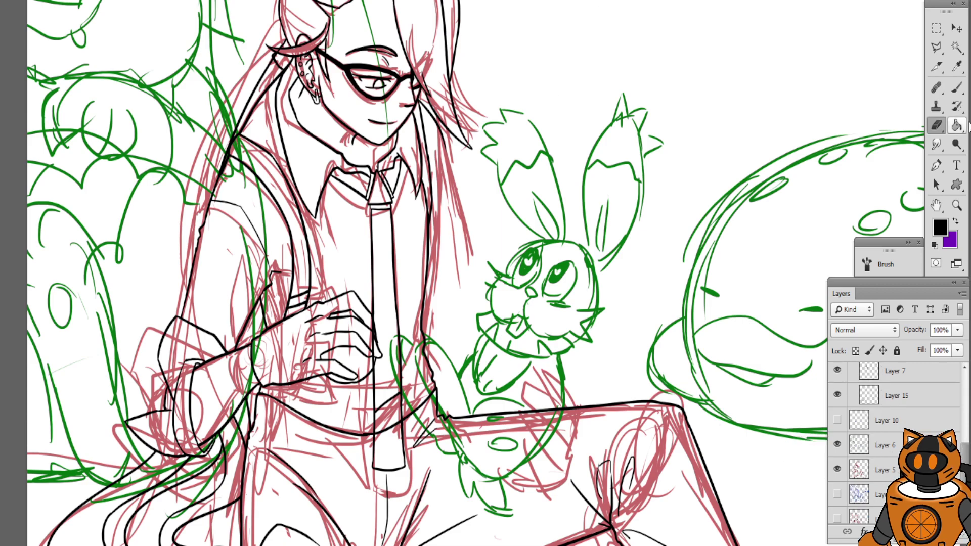
pyautogui.moveTo(963, 478); pyautogui.dragTo(963, 405)
pyautogui.click(956, 88)
# Ink the upper arc and the outer side of the rabbit creature's right-hand eye in black over the green sketch
pyautogui.hotkey('ctrl', '+')
pyautogui.hotkey('ctrl', '+')
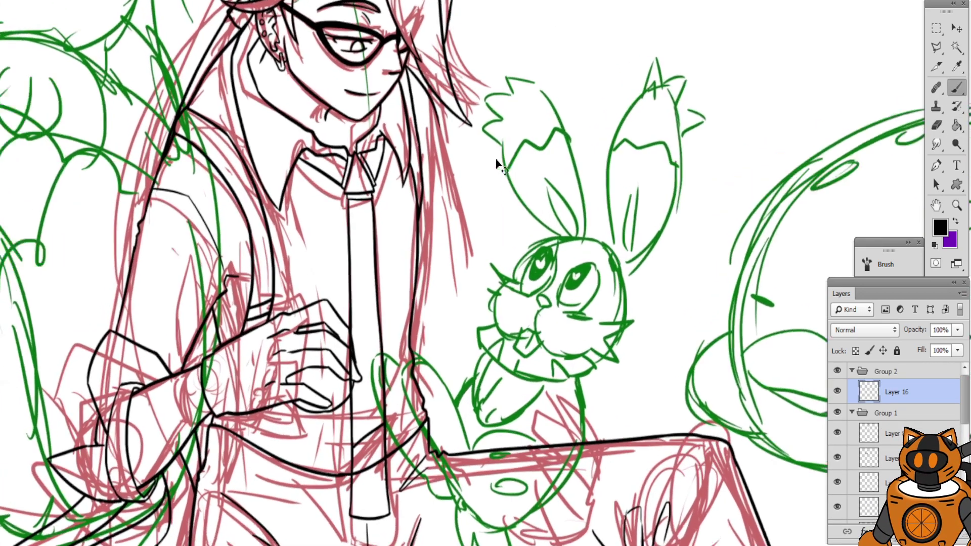
pyautogui.moveTo(700, 181)
pyautogui.mouseDown()
pyautogui.moveTo(587, 159)
pyautogui.moveTo(614, 174)
pyautogui.moveTo(648, 124)
pyautogui.mouseUp()
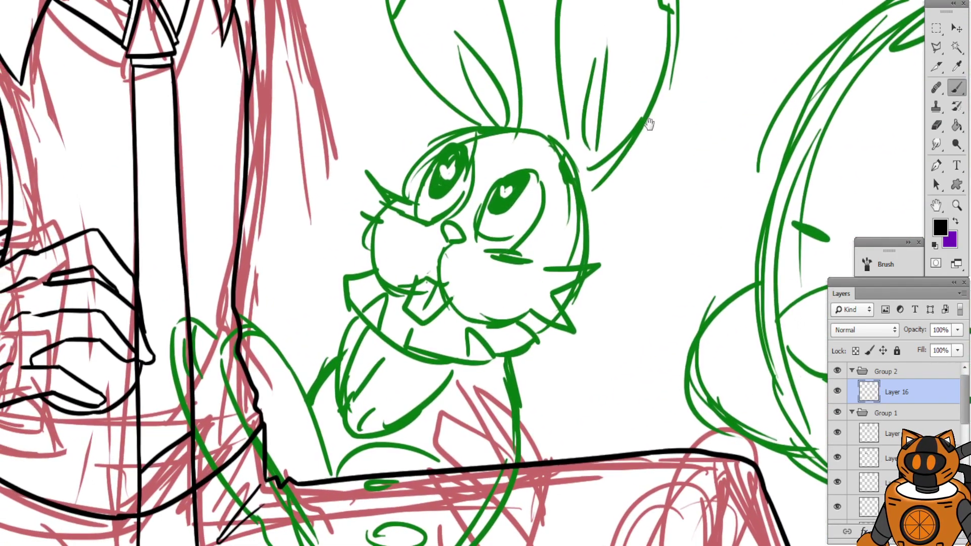
pyautogui.hotkey('ctrl', '+')
pyautogui.moveTo(581, 189); pyautogui.dragTo(546, 264)
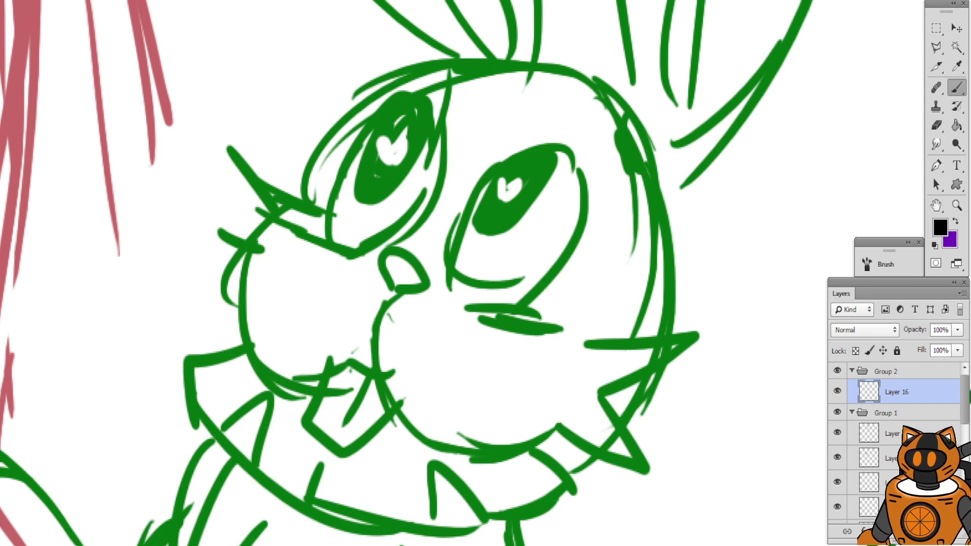
pyautogui.scroll(-1, 481, 189)
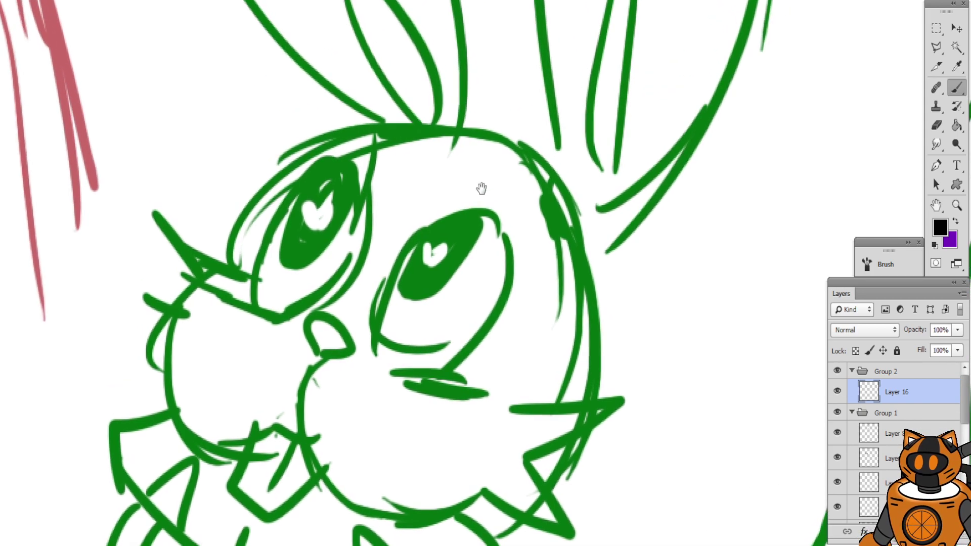
pyautogui.scroll(1, 410, 303)
pyautogui.moveTo(381, 323)
pyautogui.mouseDown()
pyautogui.moveTo(480, 212)
pyautogui.moveTo(515, 229)
pyautogui.moveTo(490, 329)
pyautogui.moveTo(498, 310)
pyautogui.mouseUp()
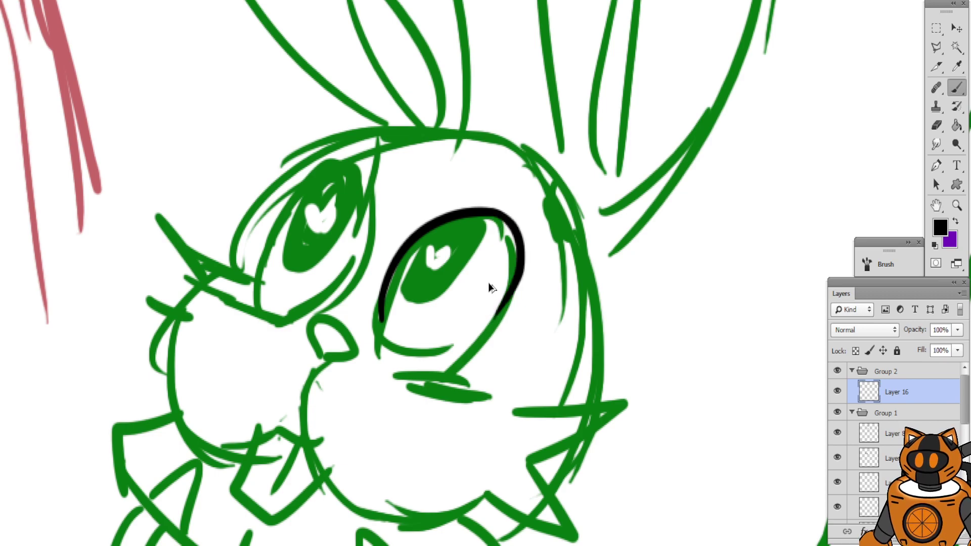
pyautogui.hotkey('ctrl', 'z')
pyautogui.hotkey('ctrl', '+')
pyautogui.moveTo(508, 187); pyautogui.dragTo(498, 400)
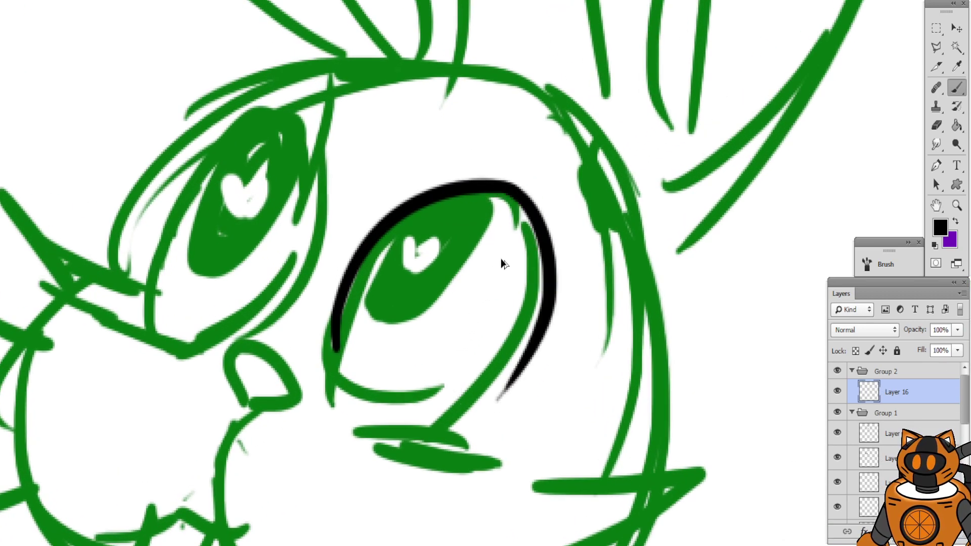
pyautogui.hotkey('ctrl', 'z')
pyautogui.moveTo(512, 190); pyautogui.dragTo(495, 361)
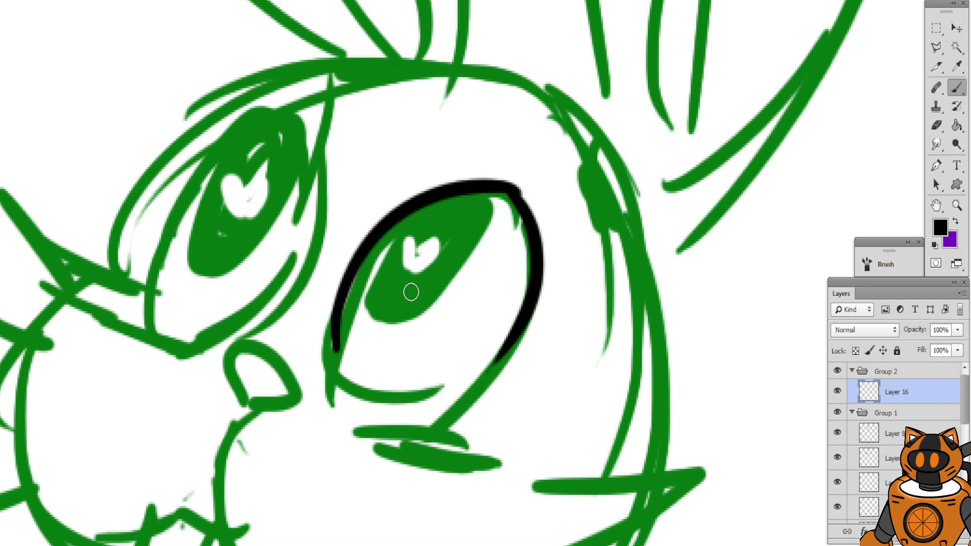
pyautogui.hotkey('ctrl', 'z')
pyautogui.moveTo(500, 189); pyautogui.dragTo(470, 394)
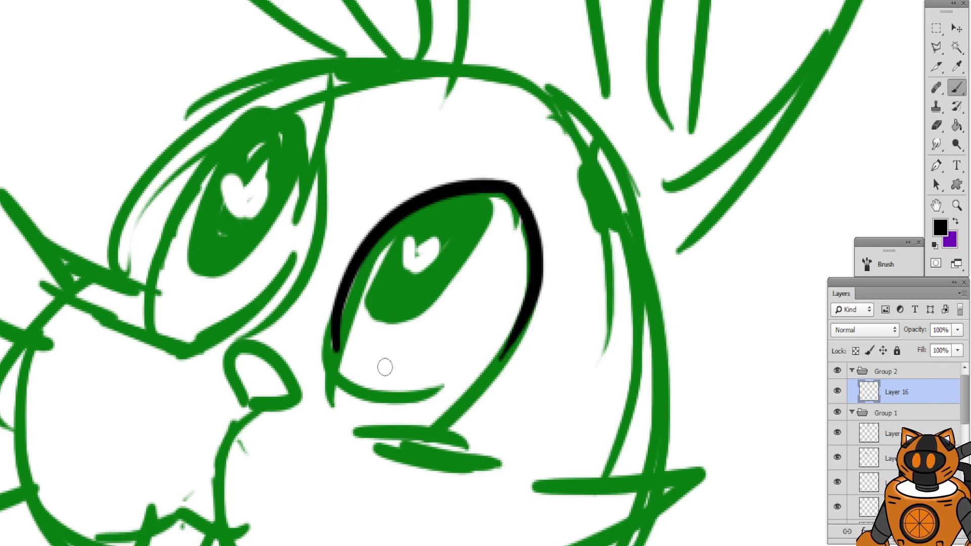
# Ink the lower curve of the rabbit's right-hand eye so that its outline closes
pyautogui.moveTo(336, 319)
pyautogui.mouseDown()
pyautogui.moveTo(366, 393)
pyautogui.moveTo(433, 379)
pyautogui.moveTo(400, 387)
pyautogui.moveTo(408, 396)
pyautogui.moveTo(482, 337)
pyautogui.mouseUp()
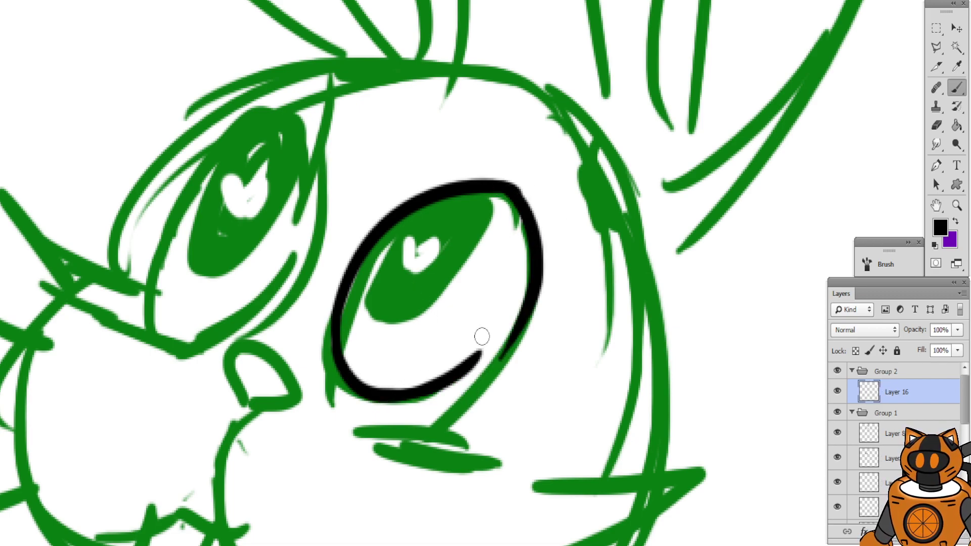
pyautogui.hotkey('ctrl', 'z')
pyautogui.moveTo(389, 396); pyautogui.dragTo(489, 357)
pyautogui.hotkey('ctrl', 'z')
pyautogui.moveTo(521, 320)
pyautogui.mouseDown()
pyautogui.moveTo(473, 380)
pyautogui.moveTo(420, 397)
pyautogui.moveTo(483, 375)
pyautogui.mouseUp()
pyautogui.hotkey('ctrl', 'z')
pyautogui.moveTo(366, 389); pyautogui.dragTo(468, 377)
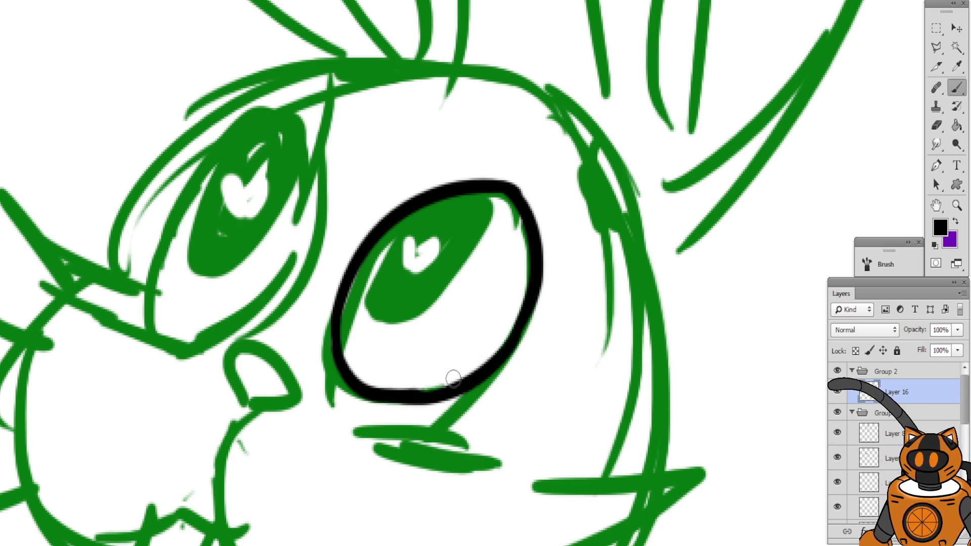
# Fill the pupil of the rabbit's right-hand eye solid black, covering the sketched heart highlight
pyautogui.moveTo(258, 250); pyautogui.dragTo(364, 313)
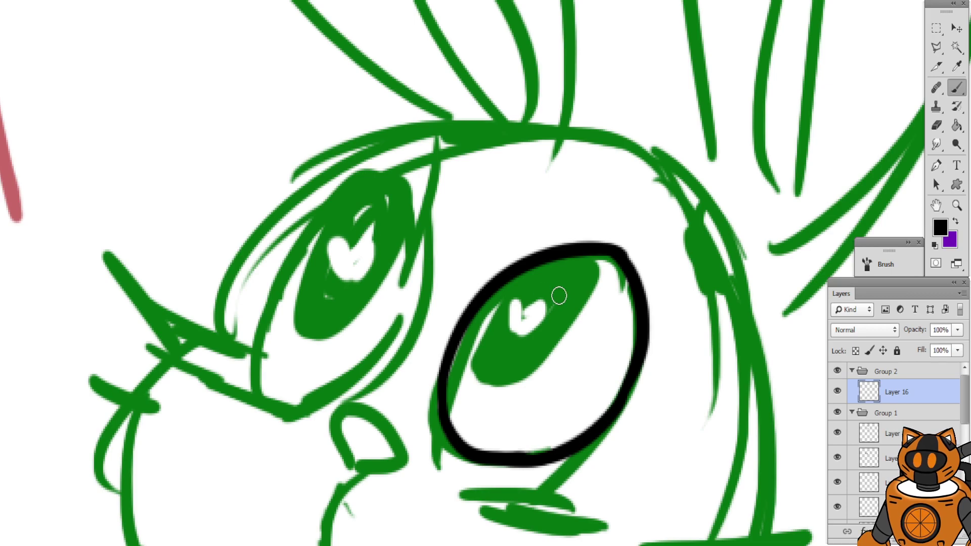
pyautogui.moveTo(564, 284)
pyautogui.mouseDown()
pyautogui.moveTo(499, 220)
pyautogui.moveTo(452, 287)
pyautogui.moveTo(455, 314)
pyautogui.moveTo(489, 320)
pyautogui.moveTo(525, 300)
pyautogui.moveTo(550, 264)
pyautogui.moveTo(555, 238)
pyautogui.moveTo(543, 213)
pyautogui.moveTo(499, 234)
pyautogui.moveTo(460, 299)
pyautogui.moveTo(502, 299)
pyautogui.moveTo(543, 251)
pyautogui.moveTo(545, 229)
pyautogui.moveTo(531, 224)
pyautogui.moveTo(469, 292)
pyautogui.moveTo(530, 252)
pyautogui.moveTo(541, 228)
pyautogui.moveTo(472, 296)
pyautogui.moveTo(532, 240)
pyautogui.mouseUp()
pyautogui.moveTo(386, 158); pyautogui.dragTo(436, 140)
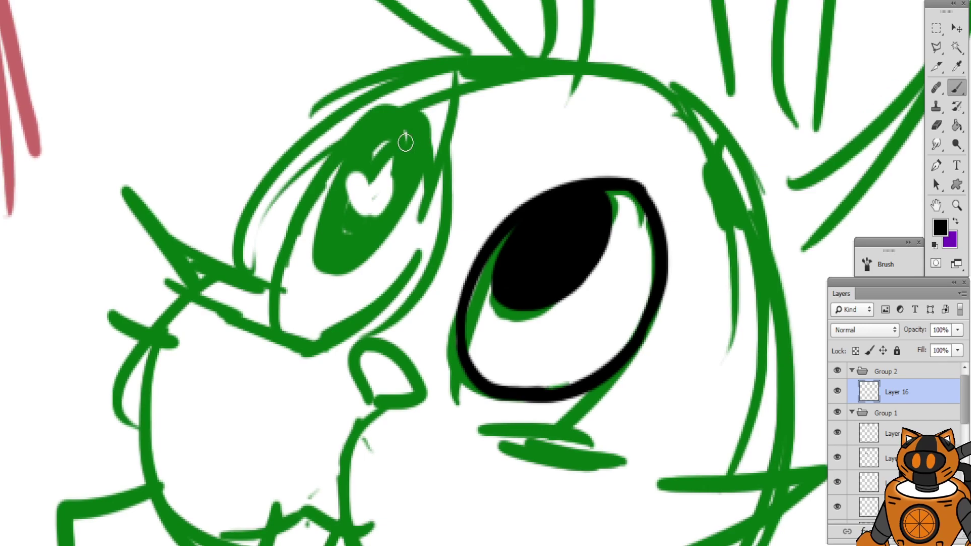
# Ink the small rounded triangular outline of the rabbit's nose between the two eyes
pyautogui.moveTo(434, 211)
pyautogui.mouseDown()
pyautogui.moveTo(441, 199)
pyautogui.moveTo(457, 205)
pyautogui.mouseUp()
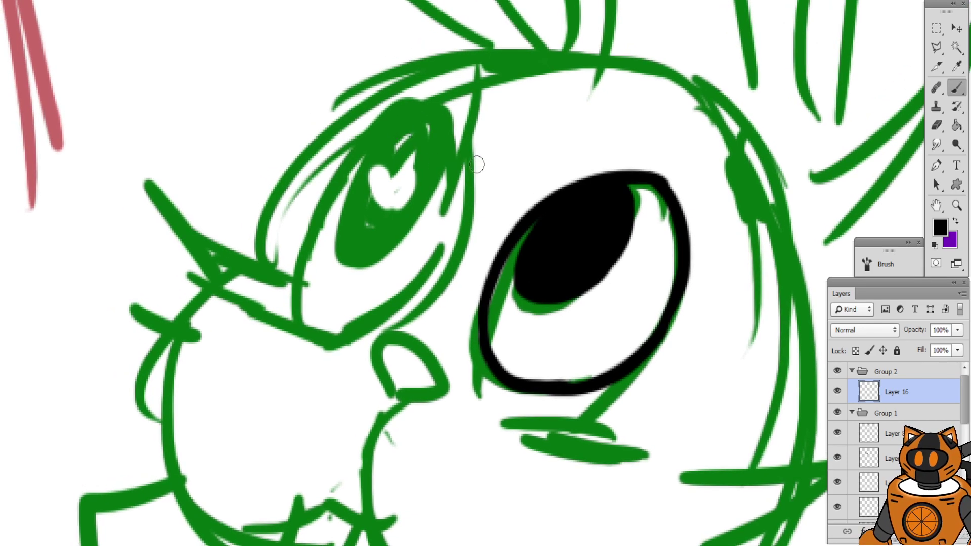
pyautogui.moveTo(398, 334)
pyautogui.mouseDown()
pyautogui.moveTo(403, 287)
pyautogui.moveTo(422, 245)
pyautogui.mouseUp()
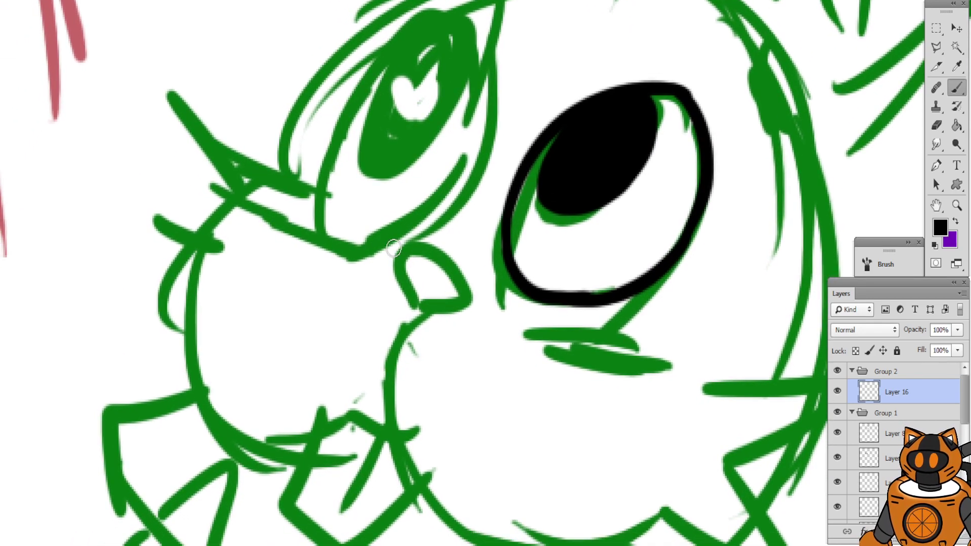
pyautogui.moveTo(425, 299)
pyautogui.mouseDown()
pyautogui.moveTo(400, 247)
pyautogui.moveTo(467, 271)
pyautogui.moveTo(465, 287)
pyautogui.moveTo(446, 297)
pyautogui.moveTo(411, 287)
pyautogui.mouseUp()
# Ink the rabbit's right-hand cheek contour from below the nose down and around its underside
pyautogui.scroll(-4, 399, 205)
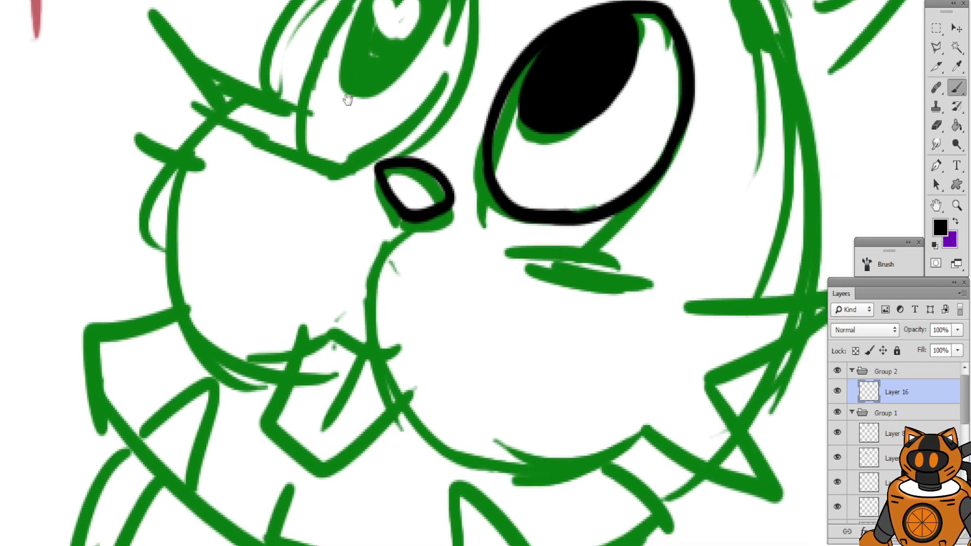
pyautogui.moveTo(404, 183)
pyautogui.mouseDown()
pyautogui.moveTo(381, 271)
pyautogui.moveTo(440, 379)
pyautogui.mouseUp()
pyautogui.hotkey('ctrl', 'z')
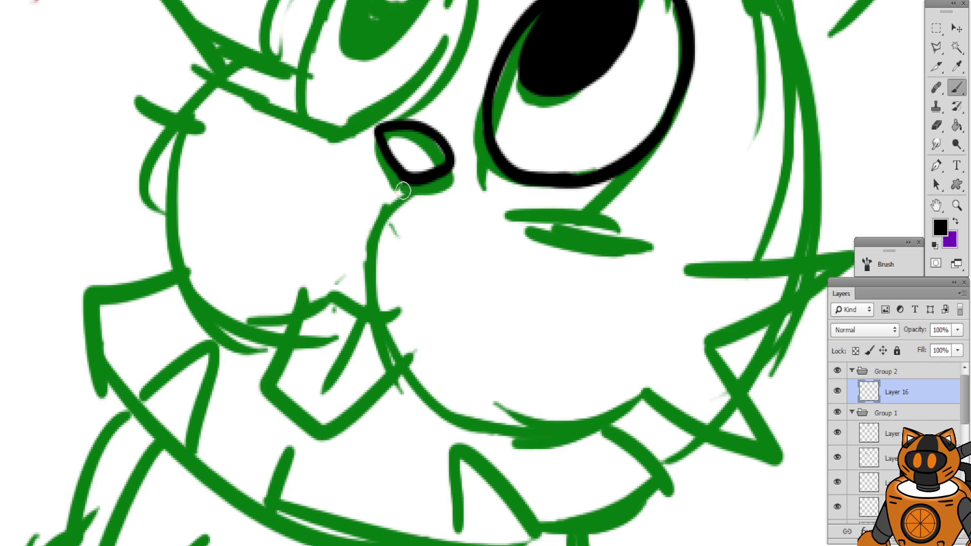
pyautogui.moveTo(402, 188); pyautogui.dragTo(455, 409)
pyautogui.scroll(-3, 415, 355)
pyautogui.moveTo(373, 293); pyautogui.dragTo(560, 325)
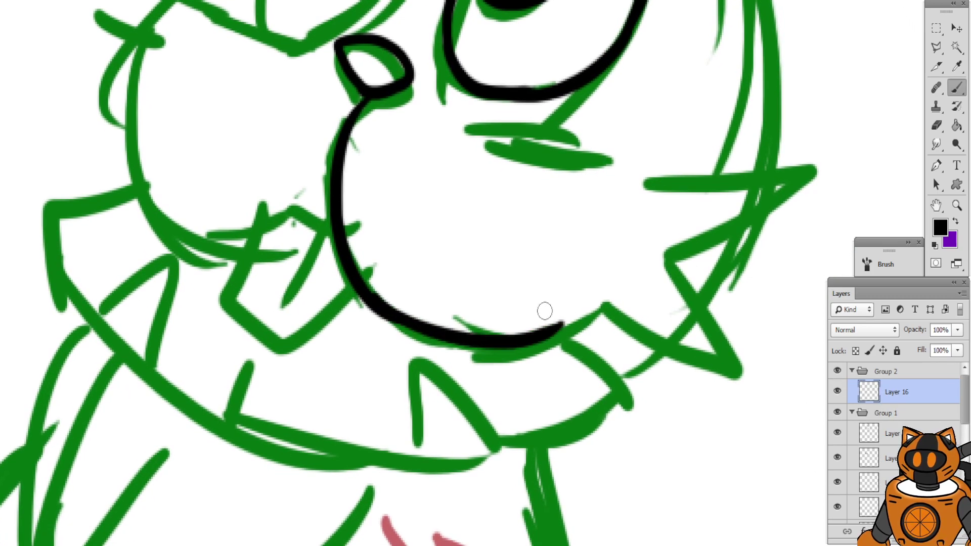
pyautogui.hotkey('ctrl', 'z')
pyautogui.moveTo(377, 304); pyautogui.dragTo(577, 333)
pyautogui.moveTo(485, 190); pyautogui.dragTo(399, 186)
# Extend the rabbit's right-hand cheek contour up to its corner and ink the lower pointed fur tuft
pyautogui.moveTo(480, 334); pyautogui.dragTo(520, 307)
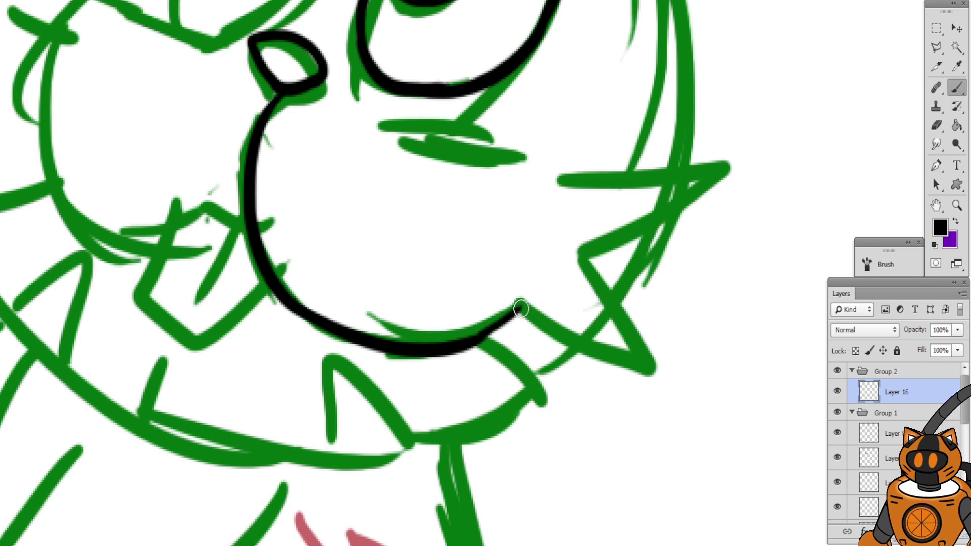
pyautogui.hotkey('ctrl', 'z')
pyautogui.moveTo(472, 336)
pyautogui.mouseDown()
pyautogui.moveTo(519, 313)
pyautogui.moveTo(604, 382)
pyautogui.moveTo(592, 380)
pyautogui.moveTo(573, 285)
pyautogui.mouseUp()
pyautogui.hotkey('ctrl', 'z')
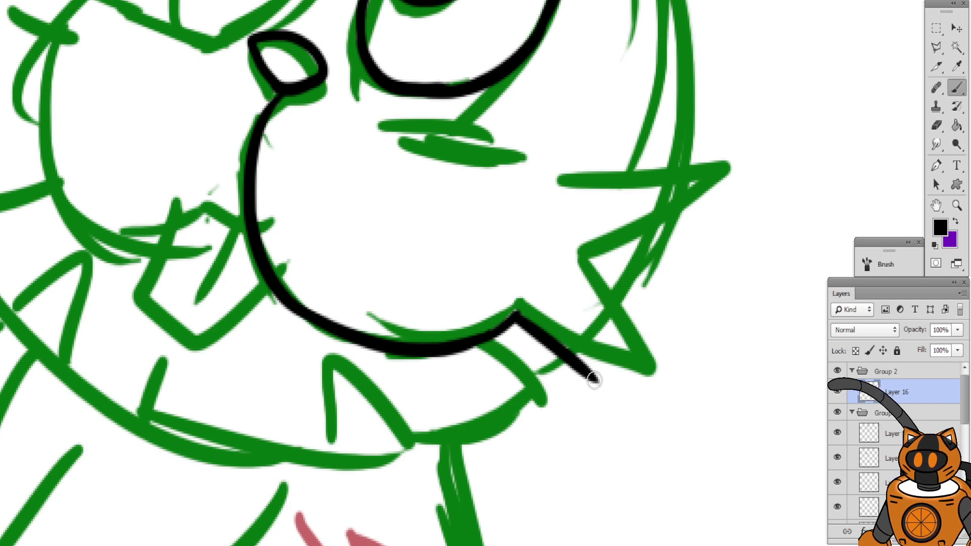
pyautogui.moveTo(600, 381)
pyautogui.mouseDown()
pyautogui.moveTo(557, 281)
pyautogui.moveTo(581, 310)
pyautogui.moveTo(591, 247)
pyautogui.mouseUp()
# Ink the upper pointed fur tuft on the right-hand cheek, with a short curved line crossing its inner end
pyautogui.moveTo(502, 202)
pyautogui.mouseDown()
pyautogui.moveTo(438, 276)
pyautogui.moveTo(442, 295)
pyautogui.mouseUp()
pyautogui.moveTo(534, 276); pyautogui.dragTo(620, 267)
pyautogui.hotkey('ctrl', 'z')
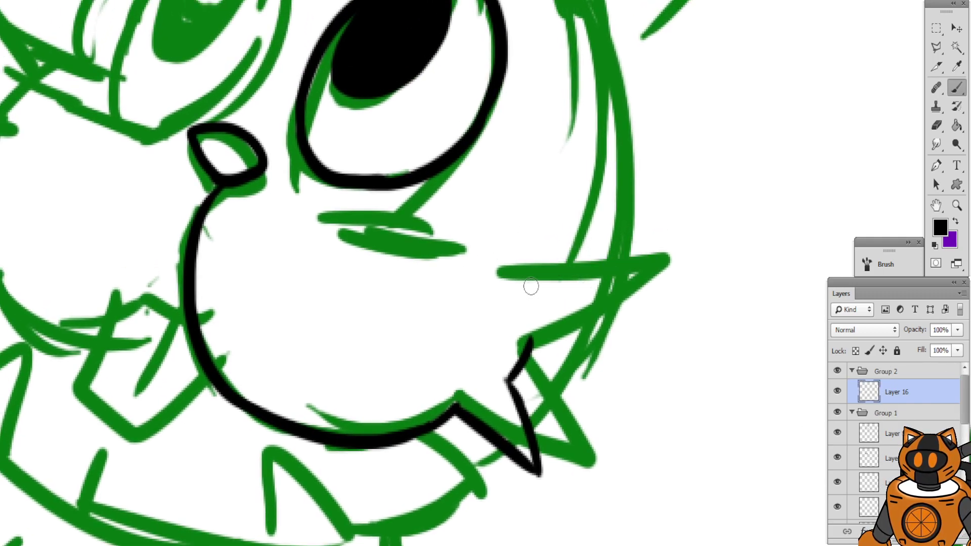
pyautogui.moveTo(530, 285)
pyautogui.mouseDown()
pyautogui.moveTo(611, 287)
pyautogui.moveTo(529, 340)
pyautogui.mouseUp()
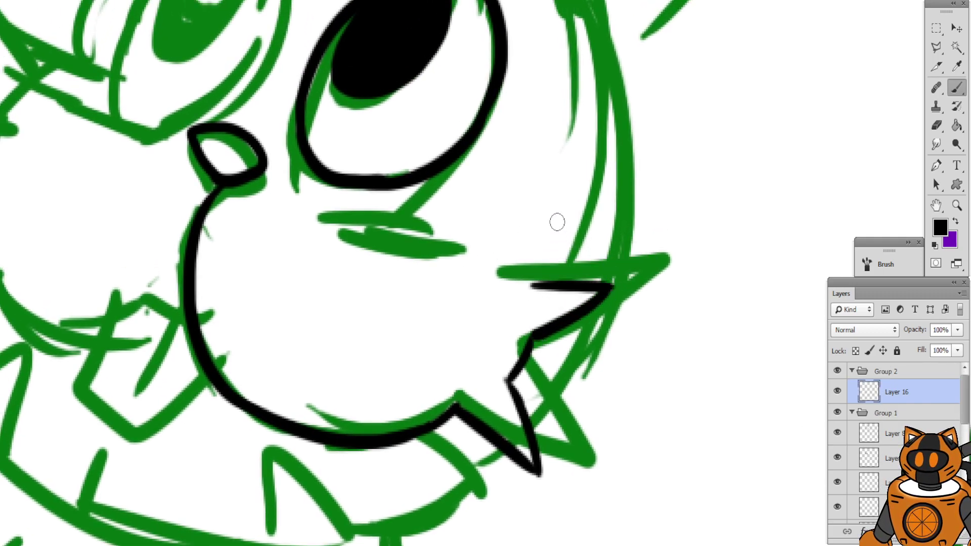
pyautogui.moveTo(534, 234); pyautogui.dragTo(544, 275)
# Ink the upper part of the left-hand cheek, with one pointed tuft near the eye and another halfway down
pyautogui.moveTo(379, 96)
pyautogui.mouseDown()
pyautogui.moveTo(571, 193)
pyautogui.moveTo(551, 132)
pyautogui.mouseUp()
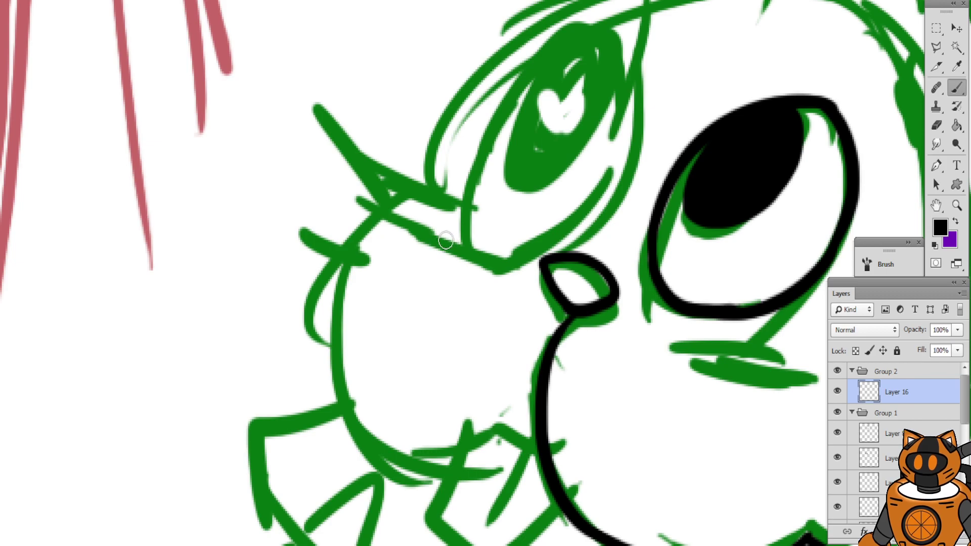
pyautogui.moveTo(408, 181)
pyautogui.mouseDown()
pyautogui.moveTo(319, 116)
pyautogui.moveTo(362, 230)
pyautogui.mouseUp()
pyautogui.hotkey('ctrl', 'z')
pyautogui.hotkey('ctrl', 'z')
pyautogui.moveTo(405, 177)
pyautogui.mouseDown()
pyautogui.moveTo(343, 148)
pyautogui.moveTo(372, 212)
pyautogui.mouseUp()
pyautogui.hotkey('ctrl', 'z')
pyautogui.moveTo(347, 147)
pyautogui.mouseDown()
pyautogui.moveTo(378, 209)
pyautogui.moveTo(368, 204)
pyautogui.moveTo(353, 260)
pyautogui.mouseUp()
pyautogui.hotkey('ctrl', 'z')
pyautogui.moveTo(370, 199)
pyautogui.mouseDown()
pyautogui.moveTo(346, 240)
pyautogui.moveTo(327, 296)
pyautogui.moveTo(333, 270)
pyautogui.moveTo(288, 299)
pyautogui.moveTo(334, 318)
pyautogui.mouseUp()
# Ink the rounded underside of the left-hand cheek from the lower tuft across to the right-hand cheek contour
pyautogui.moveTo(303, 250)
pyautogui.mouseDown()
pyautogui.moveTo(283, 113)
pyautogui.moveTo(258, 117)
pyautogui.mouseUp()
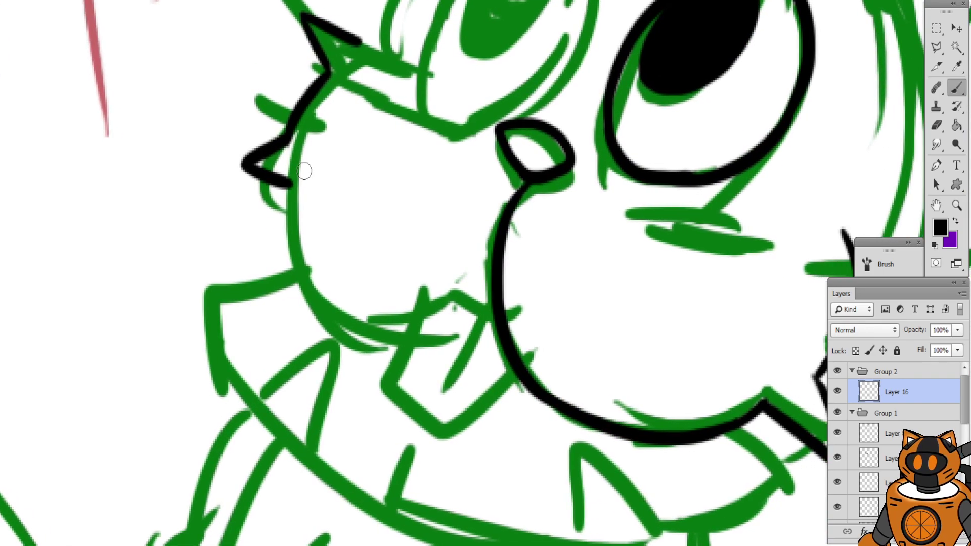
pyautogui.moveTo(292, 158); pyautogui.dragTo(415, 329)
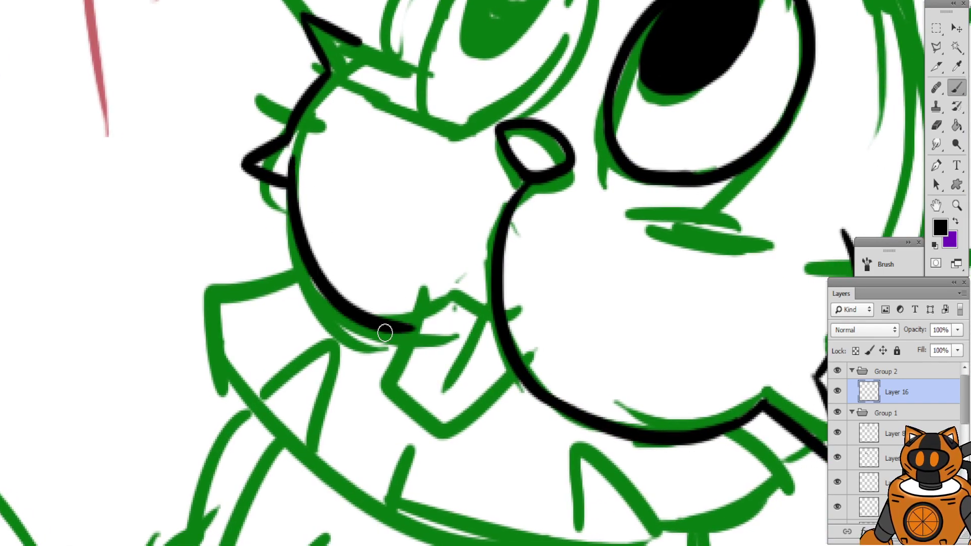
pyautogui.moveTo(395, 328); pyautogui.dragTo(489, 318)
# Ink the rabbit's two front teeth below the mouth line, including the line dividing them
pyautogui.moveTo(364, 310)
pyautogui.mouseDown()
pyautogui.moveTo(329, 258)
pyautogui.moveTo(290, 230)
pyautogui.mouseUp()
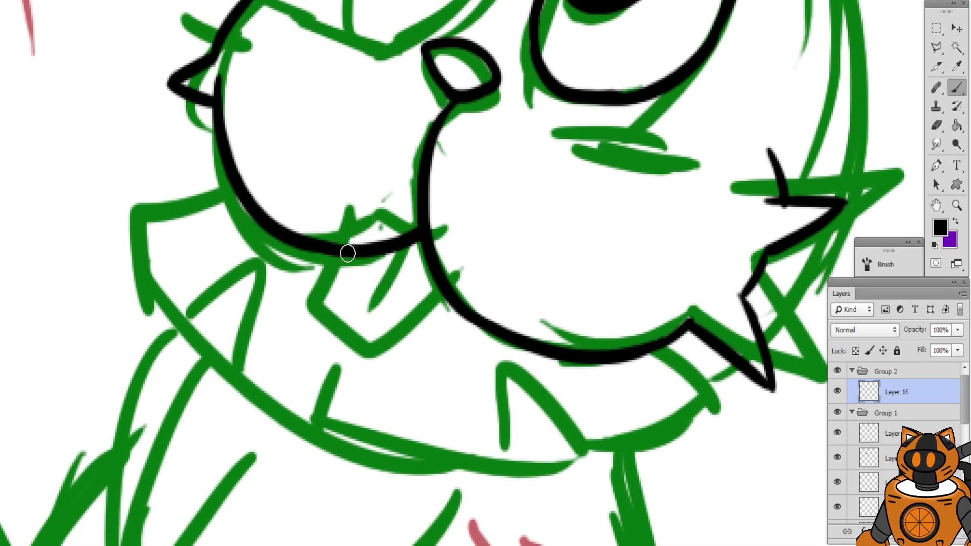
pyautogui.moveTo(348, 253); pyautogui.dragTo(326, 293)
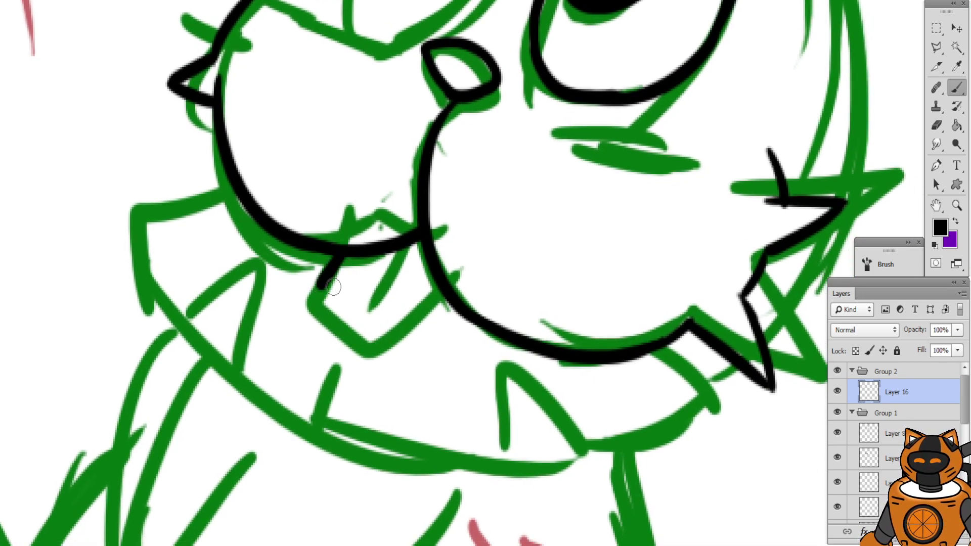
pyautogui.hotkey('ctrl', 'z')
pyautogui.moveTo(357, 252)
pyautogui.mouseDown()
pyautogui.moveTo(335, 288)
pyautogui.moveTo(423, 322)
pyautogui.moveTo(442, 296)
pyautogui.mouseUp()
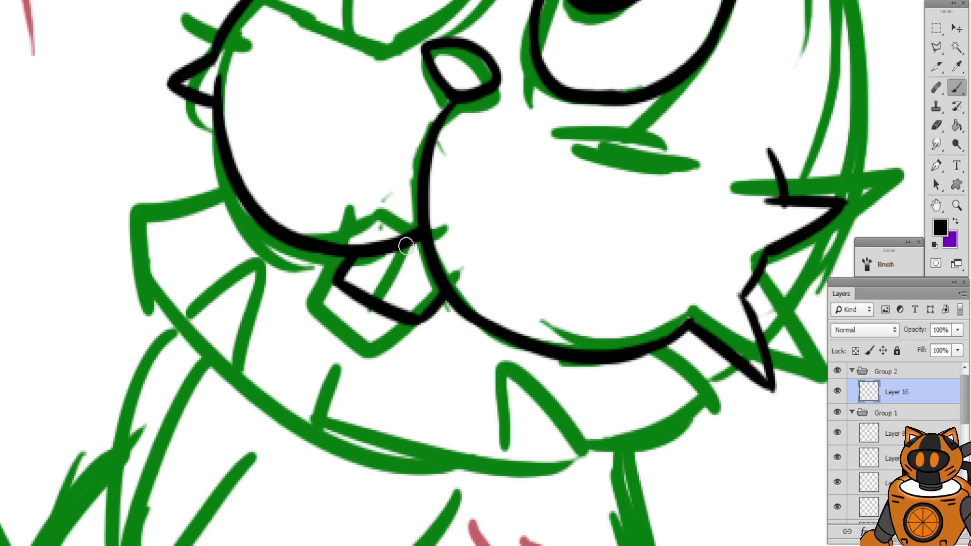
pyautogui.moveTo(405, 246); pyautogui.dragTo(376, 300)
# Ink the head contour from the left-hand cheek's upper tuft over the brow to the top of the head
pyautogui.moveTo(277, 122); pyautogui.dragTo(240, 308)
pyautogui.moveTo(253, 99)
pyautogui.mouseDown()
pyautogui.moveTo(249, 243)
pyautogui.moveTo(239, 254)
pyautogui.mouseUp()
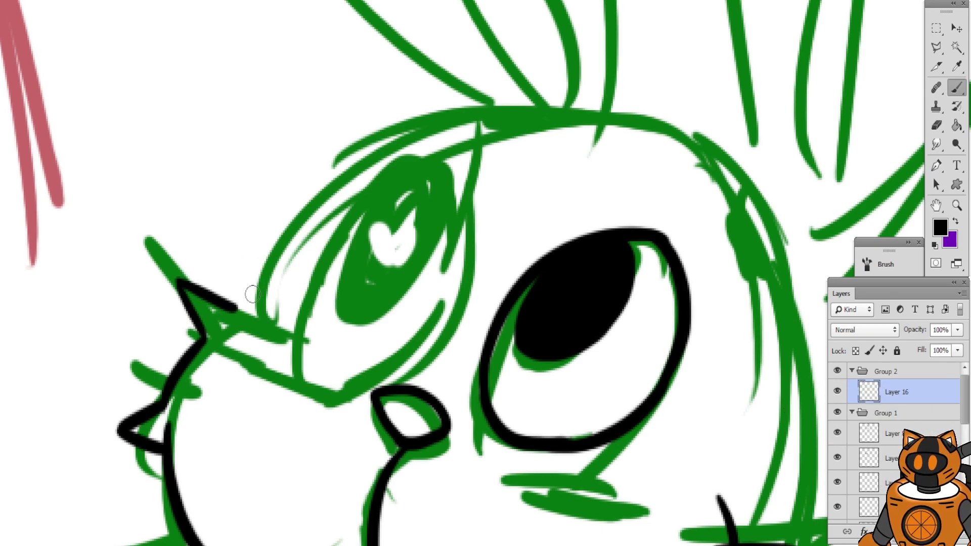
pyautogui.moveTo(227, 313)
pyautogui.mouseDown()
pyautogui.moveTo(258, 293)
pyautogui.moveTo(193, 288)
pyautogui.moveTo(131, 305)
pyautogui.mouseUp()
pyautogui.hotkey('ctrl', 'z')
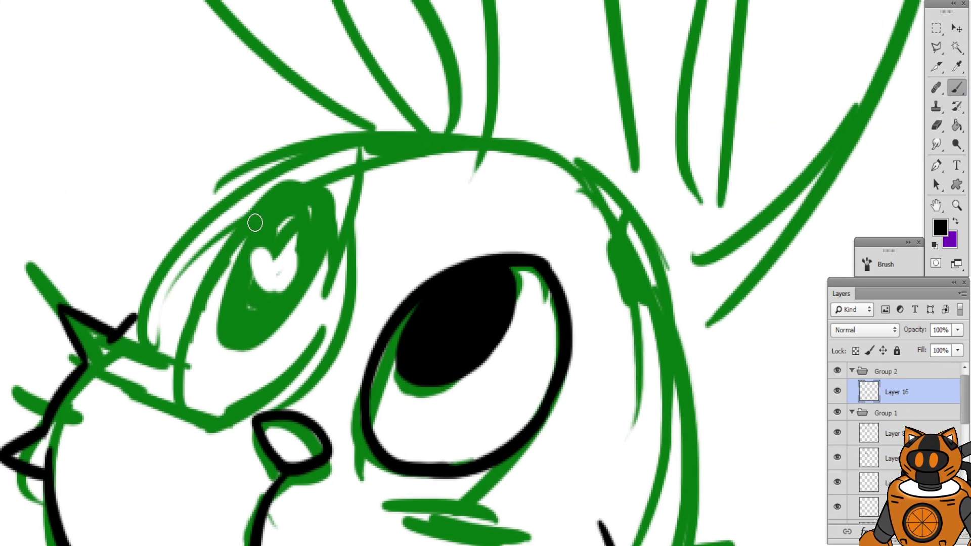
pyautogui.moveTo(129, 314)
pyautogui.mouseDown()
pyautogui.moveTo(506, 142)
pyautogui.moveTo(614, 217)
pyautogui.moveTo(670, 294)
pyautogui.mouseUp()
pyautogui.moveTo(560, 219); pyautogui.dragTo(498, 112)
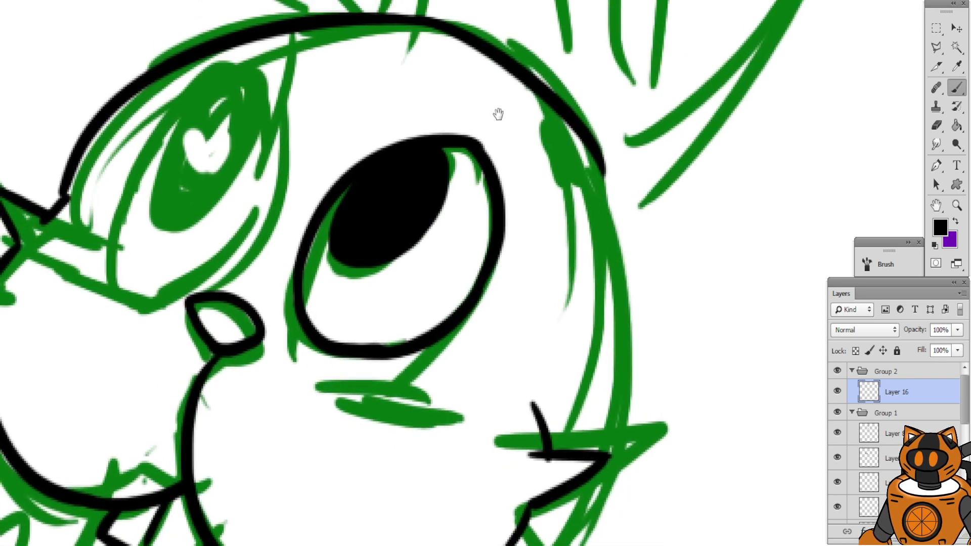
pyautogui.moveTo(429, 147)
pyautogui.mouseDown()
pyautogui.moveTo(434, 180)
pyautogui.moveTo(448, 50)
pyautogui.moveTo(549, 217)
pyautogui.mouseUp()
pyautogui.moveTo(526, 167); pyautogui.dragTo(436, 136)
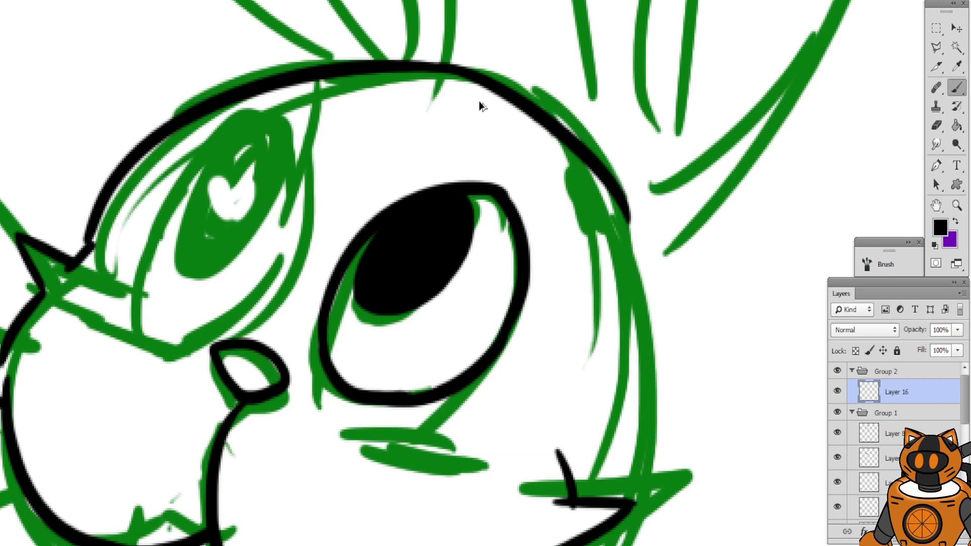
# Redraw the head contour from the top of the head down its right-hand slope as a smoother curve
pyautogui.moveTo(474, 78); pyautogui.dragTo(620, 384)
pyautogui.hotkey('ctrl', 'z')
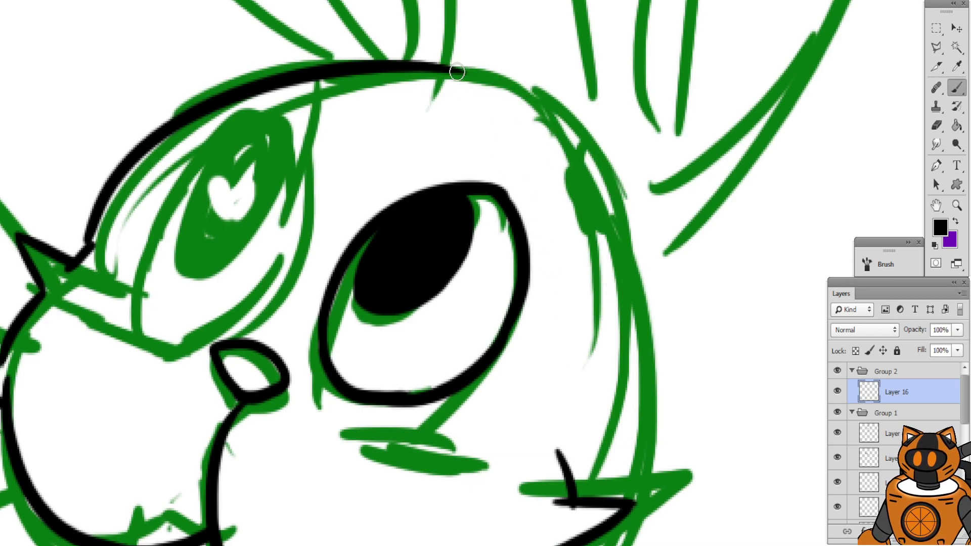
pyautogui.moveTo(449, 67)
pyautogui.mouseDown()
pyautogui.moveTo(620, 229)
pyautogui.moveTo(658, 358)
pyautogui.mouseUp()
pyautogui.hotkey('ctrl', 'z')
pyautogui.moveTo(448, 63)
pyautogui.mouseDown()
pyautogui.moveTo(589, 195)
pyautogui.moveTo(636, 372)
pyautogui.mouseUp()
pyautogui.moveTo(546, 358); pyautogui.dragTo(570, 399)
pyautogui.hotkey('ctrl', 'z')
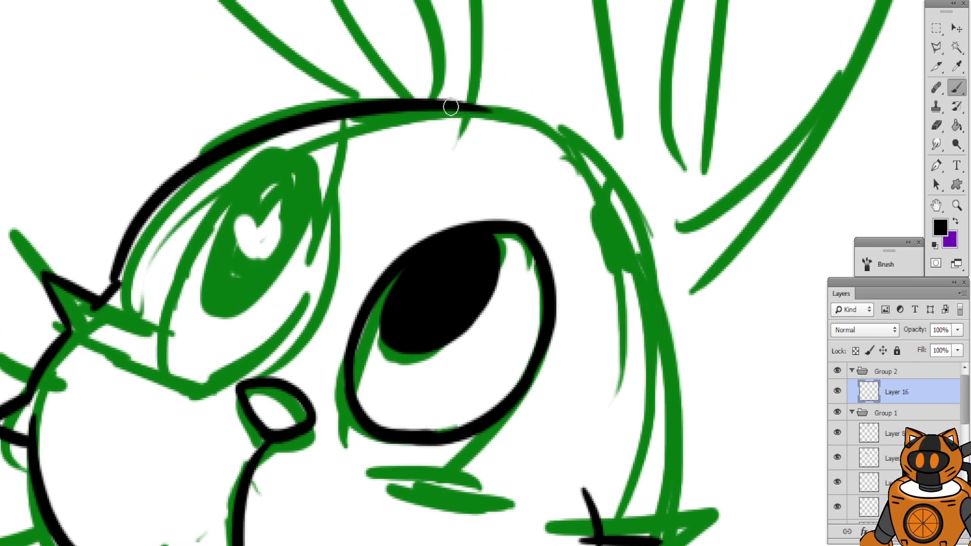
pyautogui.moveTo(451, 106); pyautogui.dragTo(668, 329)
# Ink the right-hand side of the head down to the tip of the cheek's upper tuft
pyautogui.moveTo(547, 302); pyautogui.dragTo(473, 147)
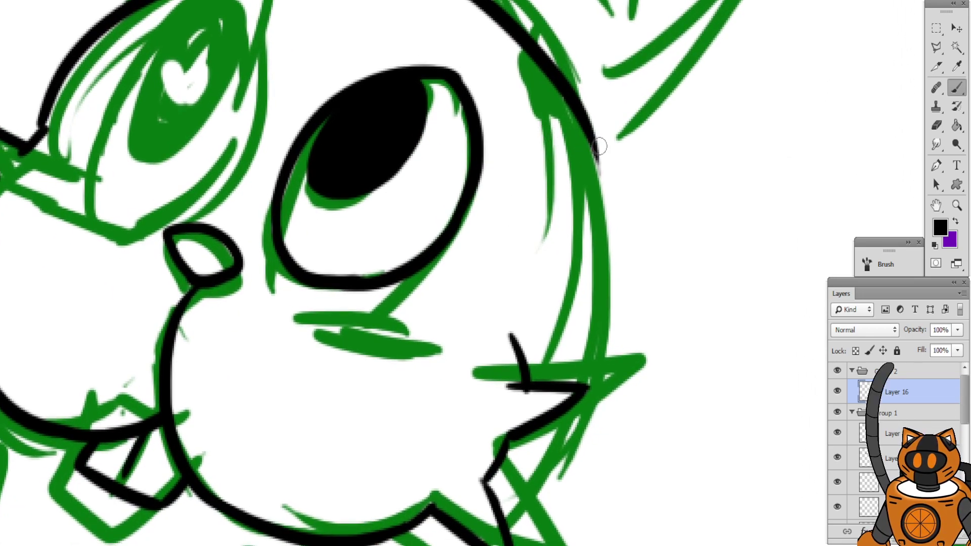
pyautogui.moveTo(596, 145); pyautogui.dragTo(588, 371)
pyautogui.moveTo(485, 245)
pyautogui.mouseDown()
pyautogui.moveTo(500, 150)
pyautogui.moveTo(537, 83)
pyautogui.mouseUp()
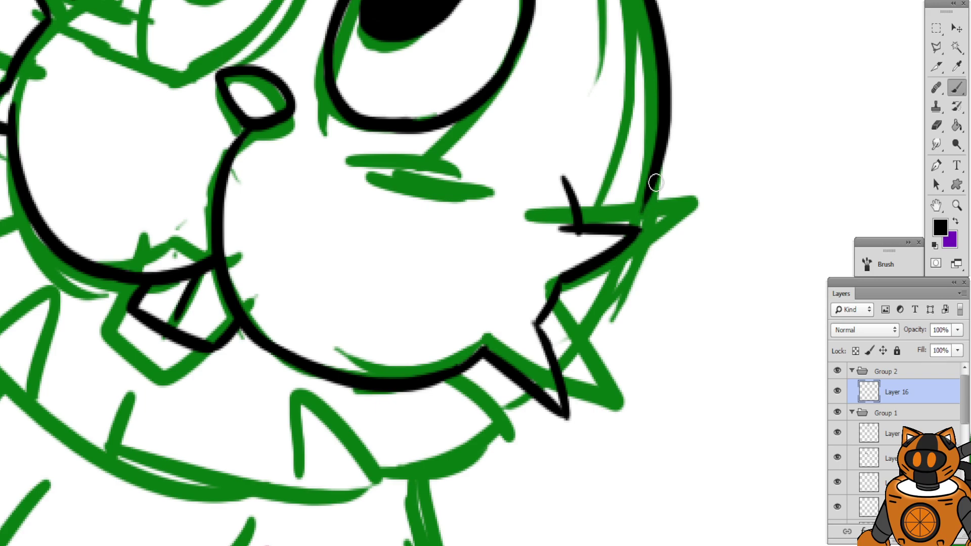
pyautogui.moveTo(656, 182); pyautogui.dragTo(618, 230)
# Ink a connecting line from the underside of the right-hand cheek's upper tuft to the base of the lower one
pyautogui.moveTo(551, 115)
pyautogui.mouseDown()
pyautogui.moveTo(561, 98)
pyautogui.moveTo(567, 110)
pyautogui.mouseUp()
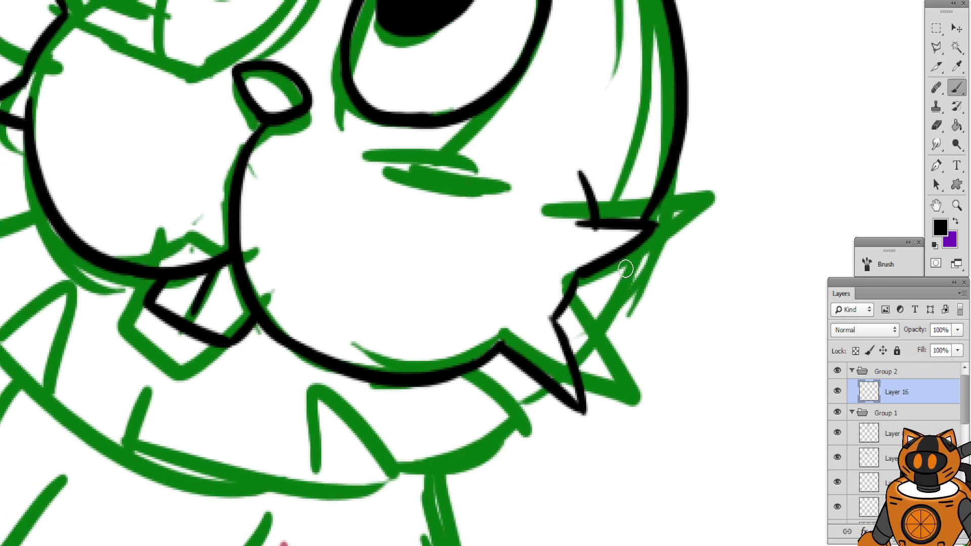
pyautogui.moveTo(623, 254); pyautogui.dragTo(562, 331)
pyautogui.hotkey('ctrl', 'z')
pyautogui.moveTo(625, 256); pyautogui.dragTo(555, 318)
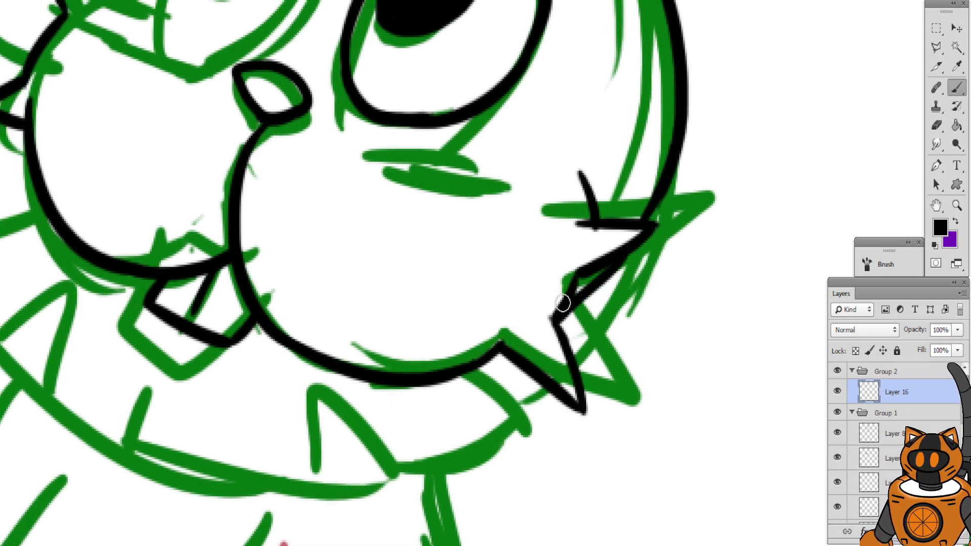
pyautogui.moveTo(538, 131); pyautogui.dragTo(616, 380)
pyautogui.moveTo(505, 81)
pyautogui.mouseDown()
pyautogui.moveTo(457, 202)
pyautogui.moveTo(516, 159)
pyautogui.moveTo(512, 150)
pyautogui.mouseUp()
pyautogui.moveTo(401, 177)
pyautogui.mouseDown()
pyautogui.moveTo(463, 273)
pyautogui.moveTo(479, 191)
pyautogui.moveTo(456, 293)
pyautogui.mouseUp()
pyautogui.hotkey('ctrl', 'z')
pyautogui.hotkey('ctrl', 'z')
pyautogui.moveTo(411, 176); pyautogui.dragTo(447, 322)
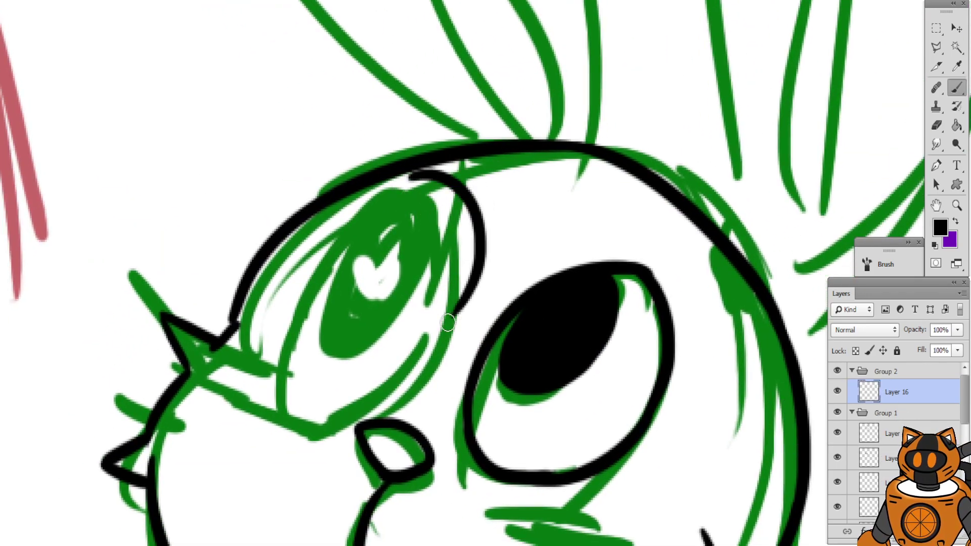
pyautogui.moveTo(402, 177); pyautogui.dragTo(313, 375)
pyautogui.hotkey('ctrl', 'z')
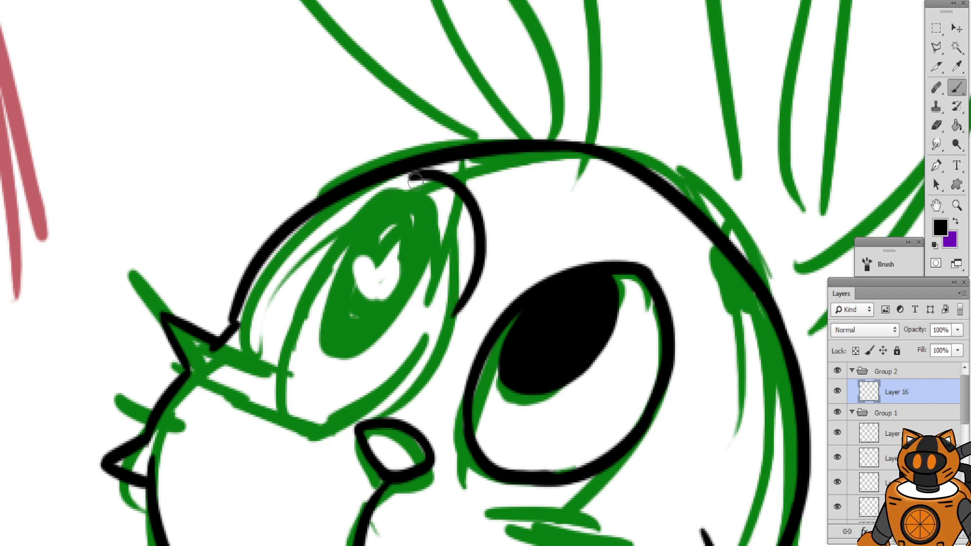
pyautogui.moveTo(407, 174); pyautogui.dragTo(284, 377)
pyautogui.hotkey('ctrl', 'z')
pyautogui.moveTo(417, 170)
pyautogui.mouseDown()
pyautogui.moveTo(324, 283)
pyautogui.moveTo(286, 394)
pyautogui.mouseUp()
pyautogui.hotkey('ctrl', 'z')
pyautogui.moveTo(419, 175)
pyautogui.mouseDown()
pyautogui.moveTo(284, 395)
pyautogui.moveTo(312, 405)
pyautogui.moveTo(387, 376)
pyautogui.mouseUp()
pyautogui.hotkey('ctrl', 'z')
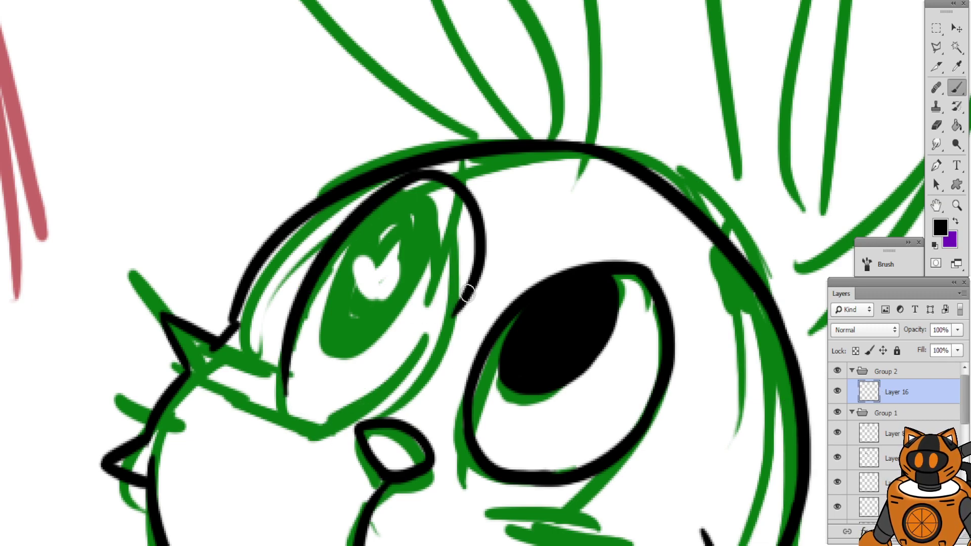
pyautogui.moveTo(471, 290); pyautogui.dragTo(342, 401)
pyautogui.hotkey('ctrl', 'z')
pyautogui.hotkey('ctrl', 'z')
pyautogui.moveTo(479, 266); pyautogui.dragTo(356, 385)
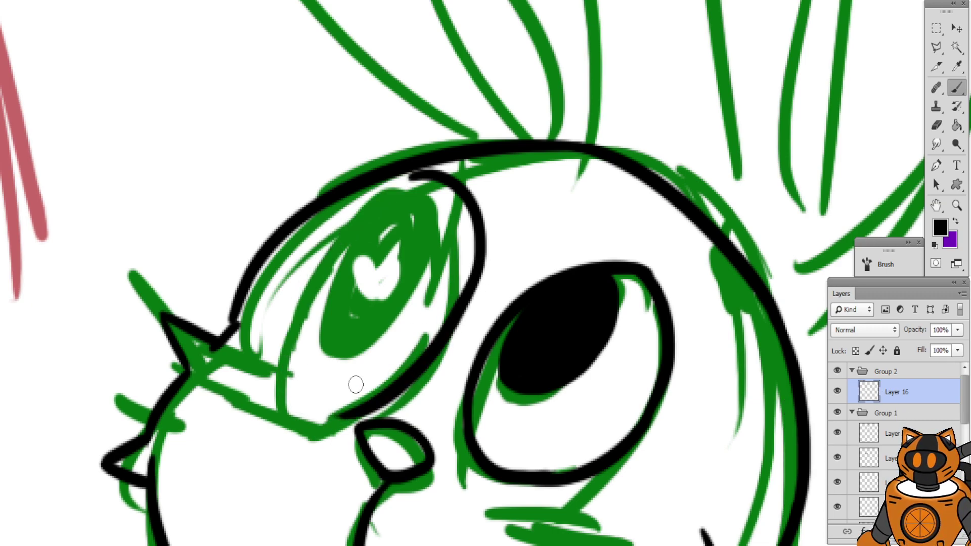
pyautogui.hotkey('ctrl', 'z')
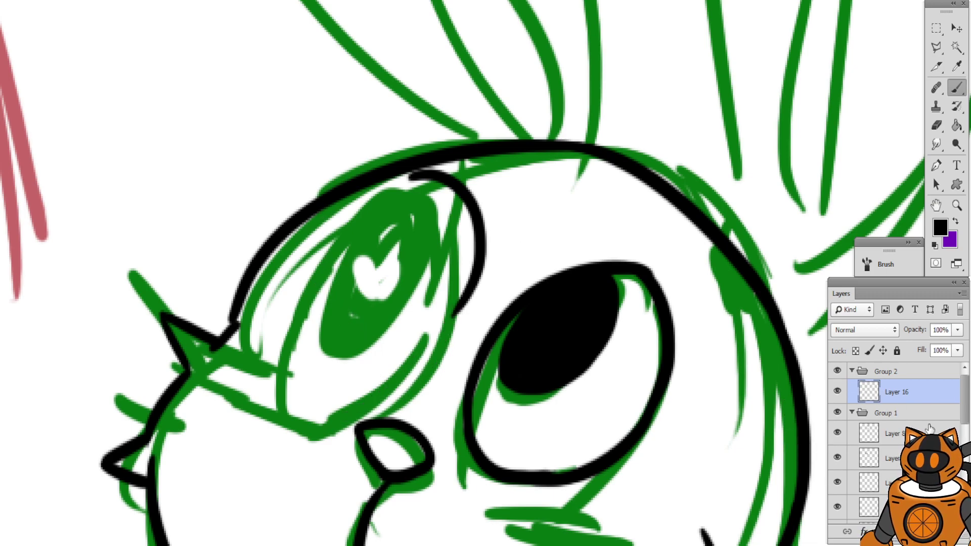
pyautogui.hotkey('ctrl', 'z')
# Add a new layer and ink the top and both sides of the rabbit's left-hand eye on it
pyautogui.hotkey('ctrl', 'shift', 'alt', 'n')
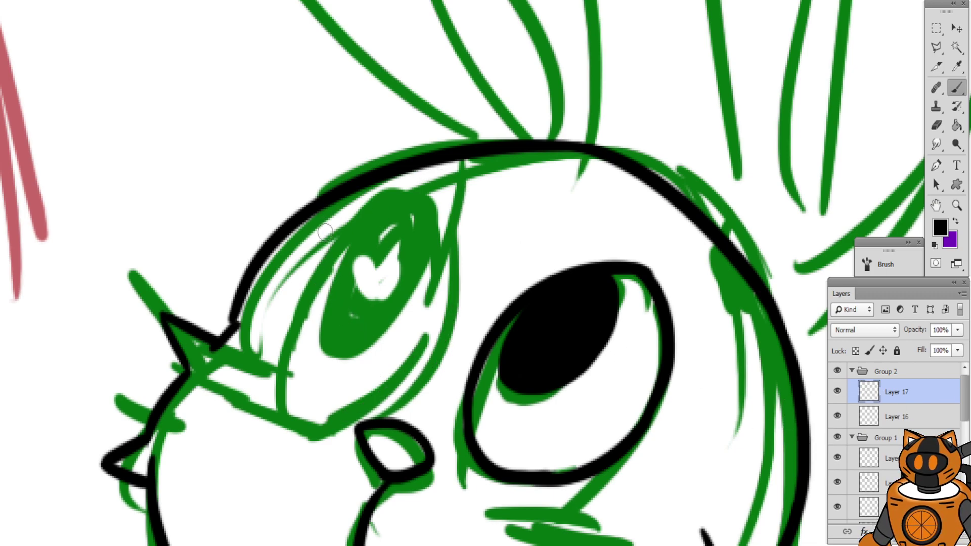
pyautogui.moveTo(325, 231)
pyautogui.mouseDown()
pyautogui.moveTo(450, 263)
pyautogui.moveTo(431, 324)
pyautogui.mouseUp()
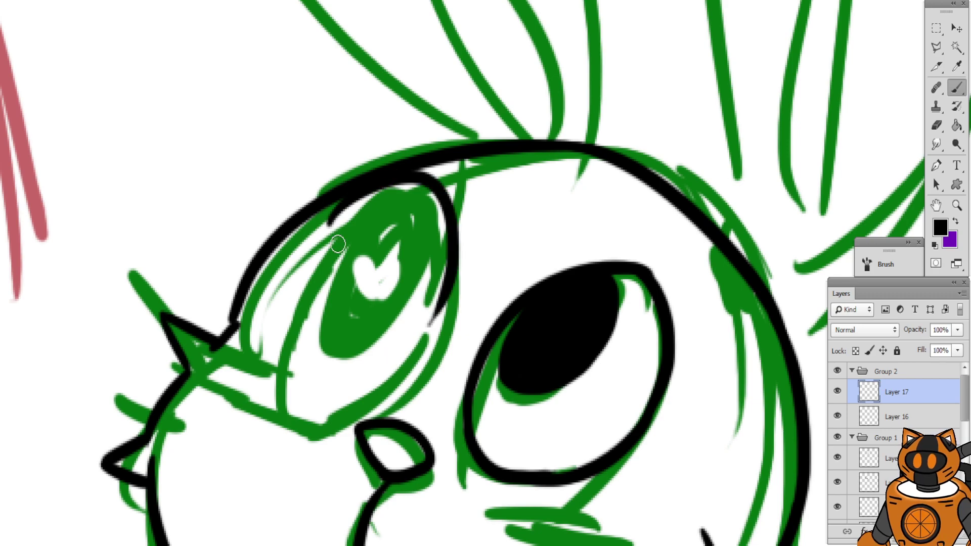
pyautogui.moveTo(349, 202)
pyautogui.mouseDown()
pyautogui.moveTo(304, 284)
pyautogui.moveTo(303, 371)
pyautogui.moveTo(375, 385)
pyautogui.moveTo(397, 368)
pyautogui.mouseUp()
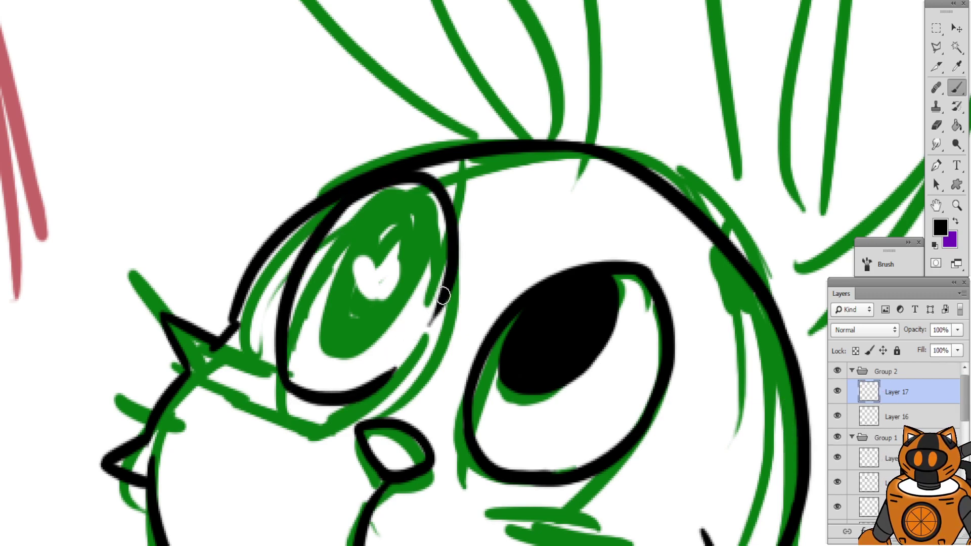
pyautogui.hotkey('ctrl', 'z')
pyautogui.moveTo(449, 270)
pyautogui.mouseDown()
pyautogui.moveTo(381, 384)
pyautogui.moveTo(356, 396)
pyautogui.mouseUp()
pyautogui.hotkey('ctrl', 'z')
pyautogui.moveTo(453, 261); pyautogui.dragTo(356, 397)
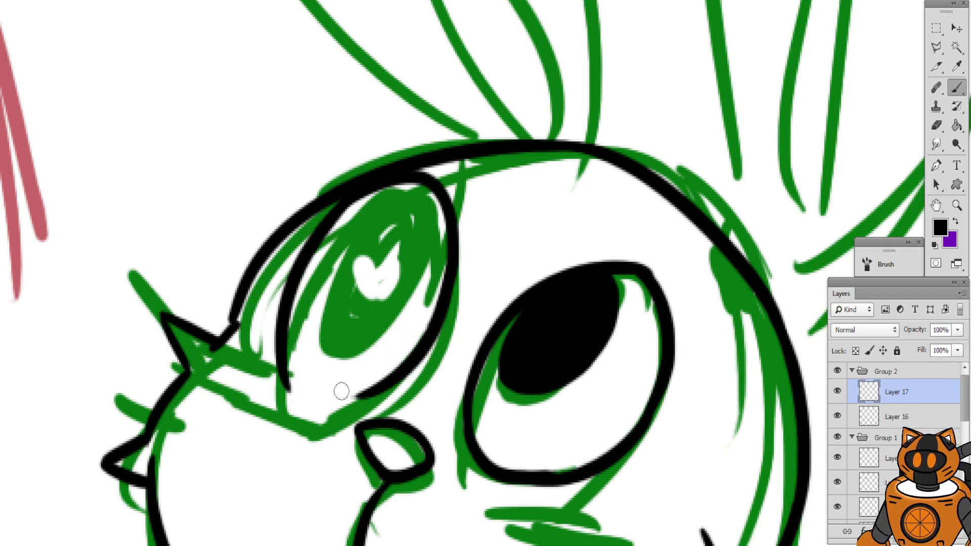
# Close the left-hand eye outline with a smooth curve along its lower edge, redoing strokes that join badly
pyautogui.moveTo(285, 374)
pyautogui.mouseDown()
pyautogui.moveTo(365, 385)
pyautogui.moveTo(340, 404)
pyautogui.moveTo(370, 385)
pyautogui.mouseUp()
pyautogui.hotkey('ctrl', 'z')
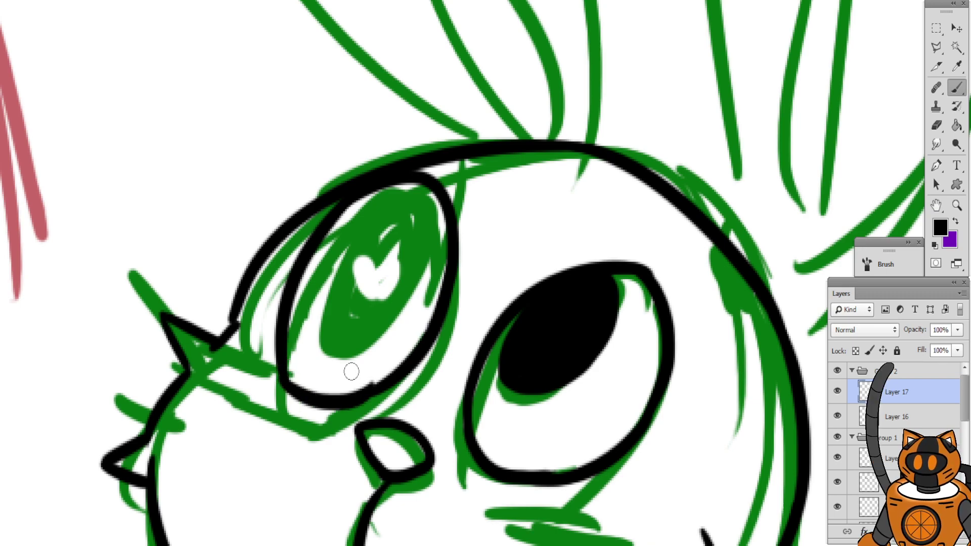
pyautogui.hotkey('ctrl', 'z')
pyautogui.moveTo(292, 384); pyautogui.dragTo(329, 398)
pyautogui.hotkey('ctrl', 'z')
pyautogui.moveTo(283, 375)
pyautogui.mouseDown()
pyautogui.moveTo(317, 397)
pyautogui.moveTo(346, 394)
pyautogui.moveTo(309, 397)
pyautogui.moveTo(373, 385)
pyautogui.mouseUp()
pyautogui.hotkey('ctrl', 'z')
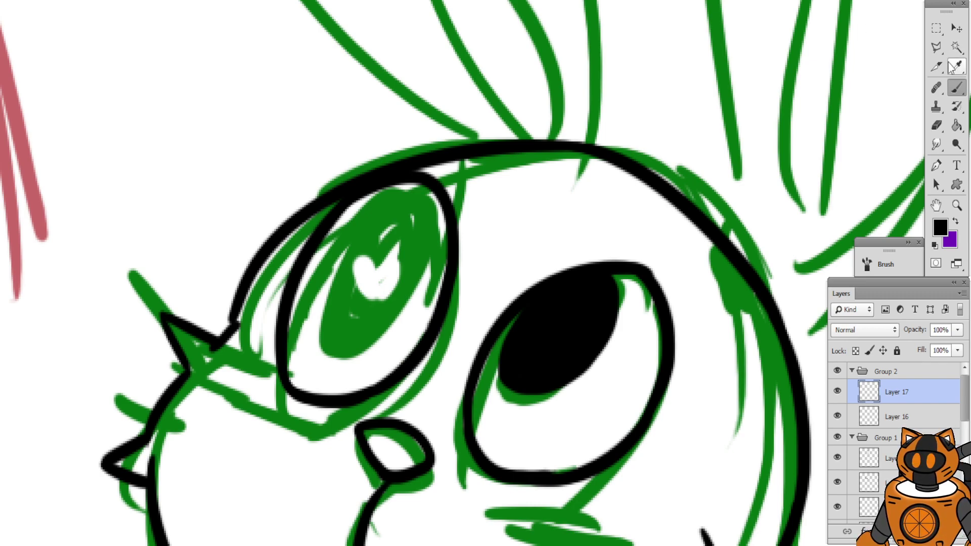
# Move the left-hand eye outline slightly upward so that its top meets the head contour
pyautogui.click(956, 29)
pyautogui.moveTo(444, 298); pyautogui.dragTo(474, 299)
pyautogui.moveTo(646, 360); pyautogui.dragTo(434, 282)
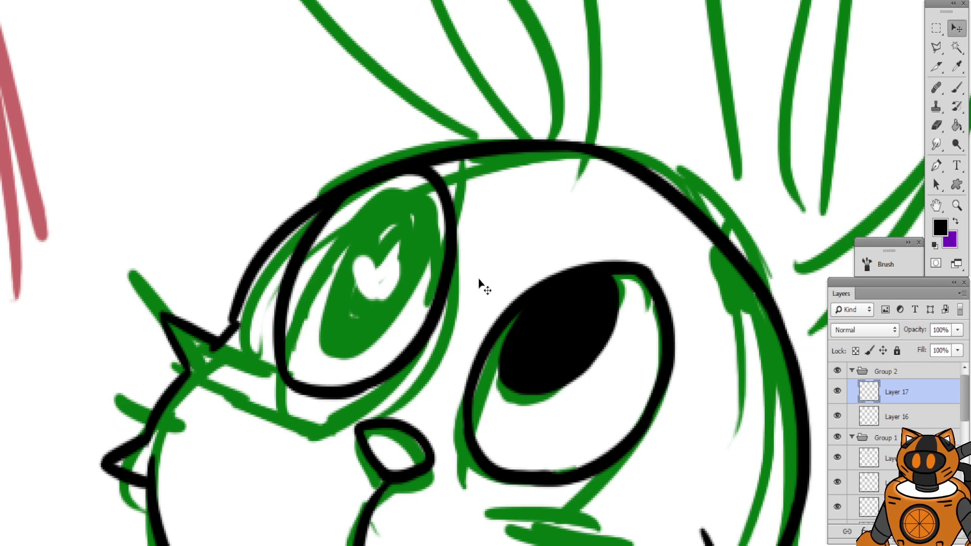
# Ink the left side of the left-hand eye's pupil from the head contour downward, redoing strokes until the curve fits
pyautogui.moveTo(450, 234); pyautogui.dragTo(487, 173)
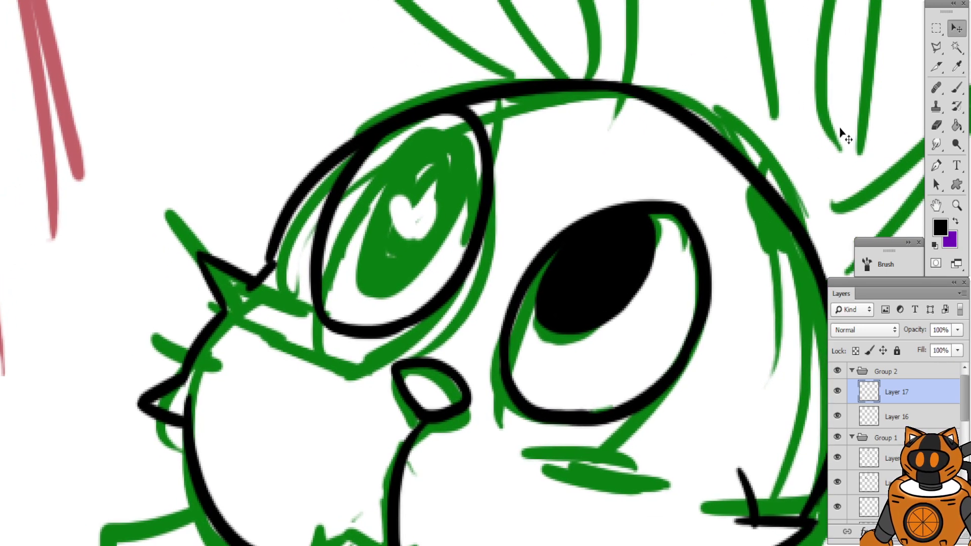
pyautogui.click(957, 87)
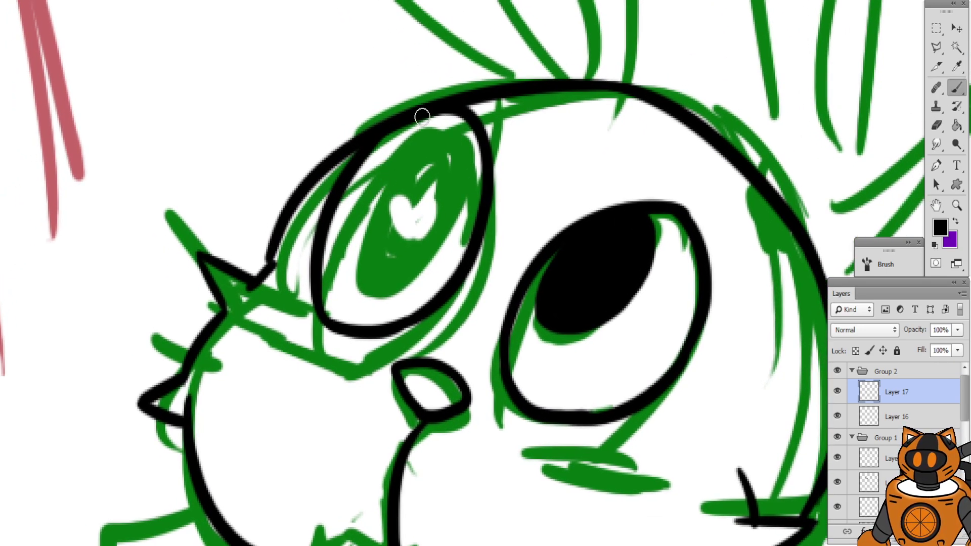
pyautogui.moveTo(399, 127)
pyautogui.mouseDown()
pyautogui.moveTo(378, 178)
pyautogui.moveTo(375, 222)
pyautogui.mouseUp()
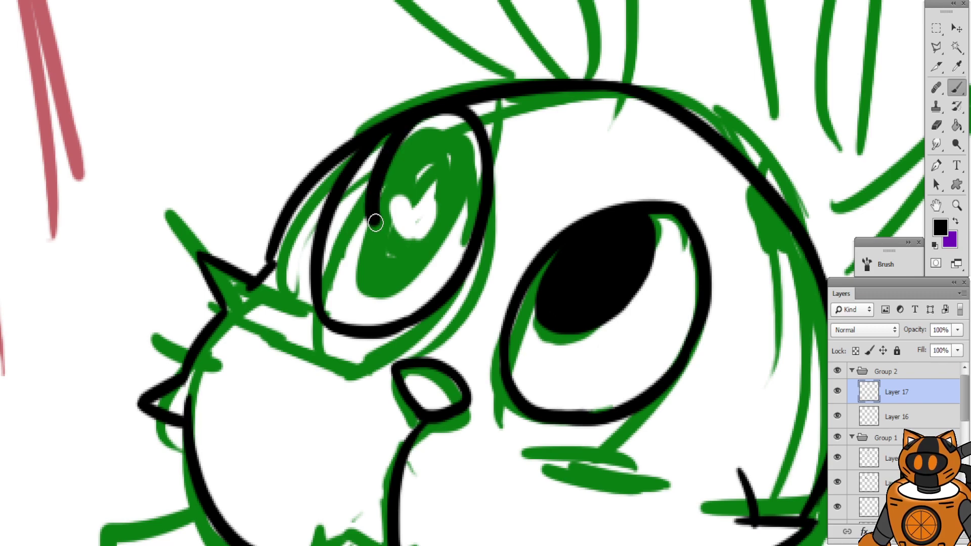
pyautogui.hotkey('ctrl', 'z')
pyautogui.moveTo(436, 109)
pyautogui.mouseDown()
pyautogui.moveTo(419, 255)
pyautogui.moveTo(436, 108)
pyautogui.moveTo(397, 244)
pyautogui.moveTo(435, 111)
pyautogui.moveTo(454, 110)
pyautogui.moveTo(436, 205)
pyautogui.mouseUp()
pyautogui.hotkey('ctrl', 'z')
pyautogui.moveTo(403, 126)
pyautogui.mouseDown()
pyautogui.moveTo(369, 265)
pyautogui.moveTo(439, 199)
pyautogui.moveTo(390, 253)
pyautogui.mouseUp()
pyautogui.hotkey('ctrl', 'z')
pyautogui.hotkey('ctrl', 'alt', 'z')
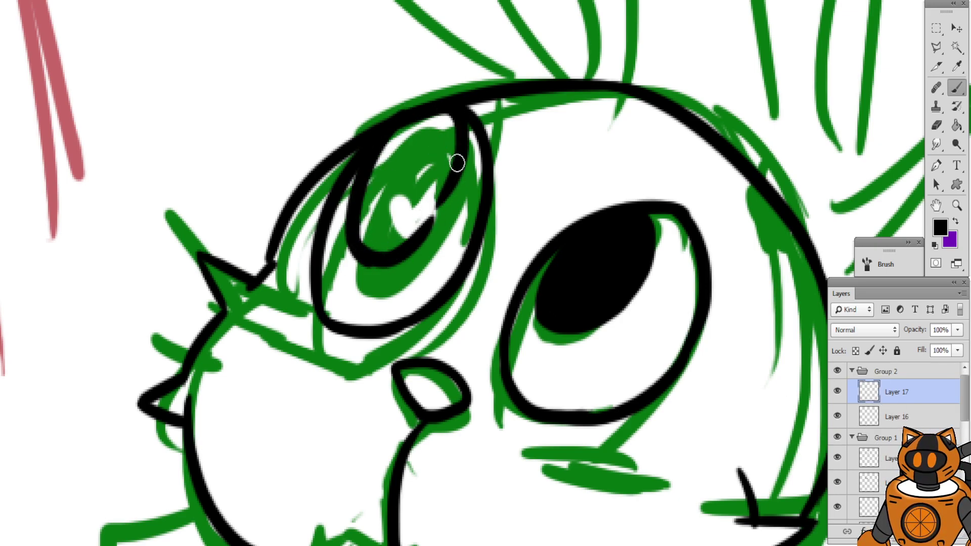
pyautogui.hotkey('ctrl', 'alt', 'z')
# Close the left-hand pupil with a smooth curve along its right side and lower end, and fill it solid black
pyautogui.moveTo(459, 154)
pyautogui.mouseDown()
pyautogui.moveTo(433, 230)
pyautogui.moveTo(396, 254)
pyautogui.mouseUp()
pyautogui.hotkey('ctrl', 'z')
pyautogui.moveTo(461, 113)
pyautogui.mouseDown()
pyautogui.moveTo(443, 206)
pyautogui.moveTo(393, 242)
pyautogui.mouseUp()
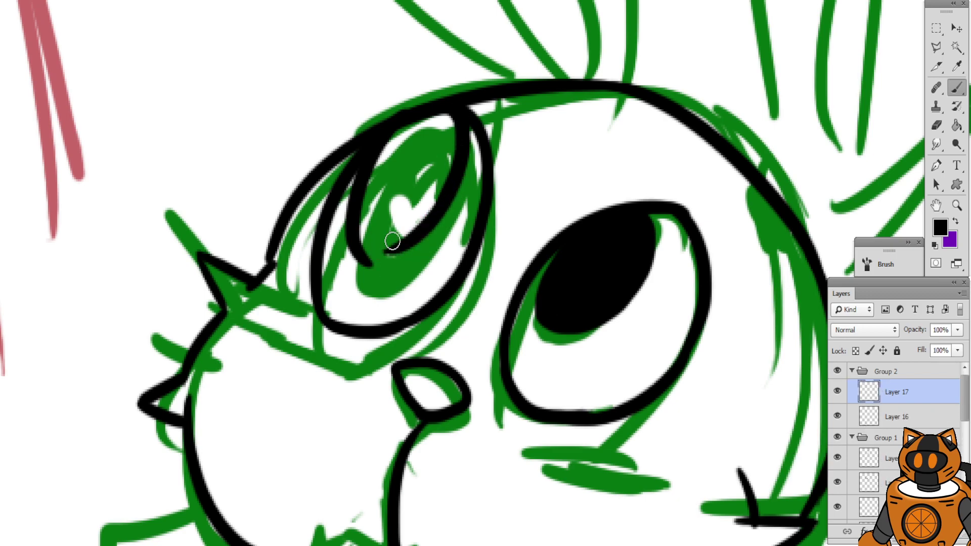
pyautogui.moveTo(449, 183)
pyautogui.mouseDown()
pyautogui.moveTo(376, 265)
pyautogui.moveTo(390, 249)
pyautogui.moveTo(345, 228)
pyautogui.moveTo(410, 238)
pyautogui.mouseUp()
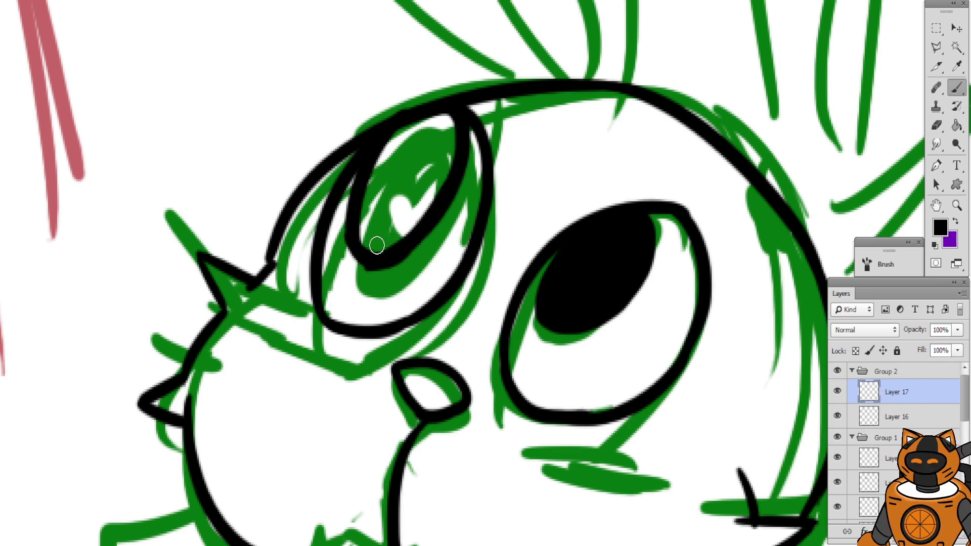
pyautogui.hotkey('ctrl', 'z')
pyautogui.moveTo(349, 219)
pyautogui.mouseDown()
pyautogui.moveTo(376, 260)
pyautogui.moveTo(414, 231)
pyautogui.mouseUp()
pyautogui.hotkey('ctrl', 'z')
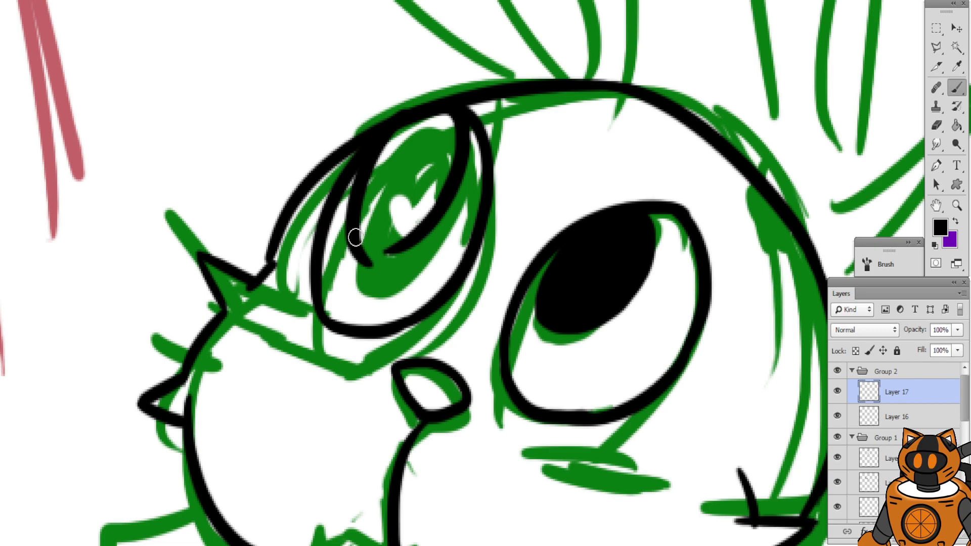
pyautogui.moveTo(354, 230)
pyautogui.mouseDown()
pyautogui.moveTo(388, 262)
pyautogui.moveTo(435, 215)
pyautogui.mouseUp()
pyautogui.hotkey('ctrl', 'z')
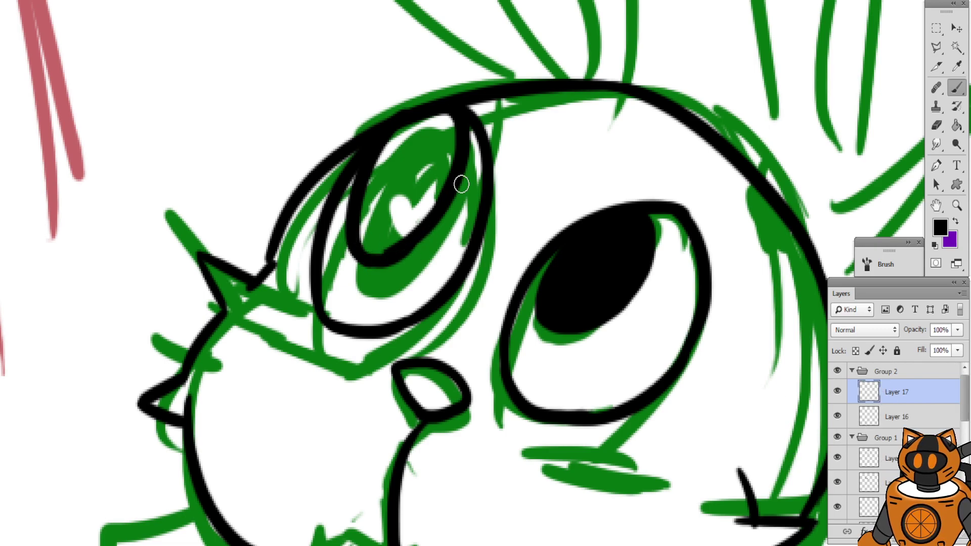
pyautogui.moveTo(455, 184)
pyautogui.mouseDown()
pyautogui.moveTo(377, 268)
pyautogui.moveTo(441, 195)
pyautogui.mouseUp()
pyautogui.hotkey('ctrl', 'z')
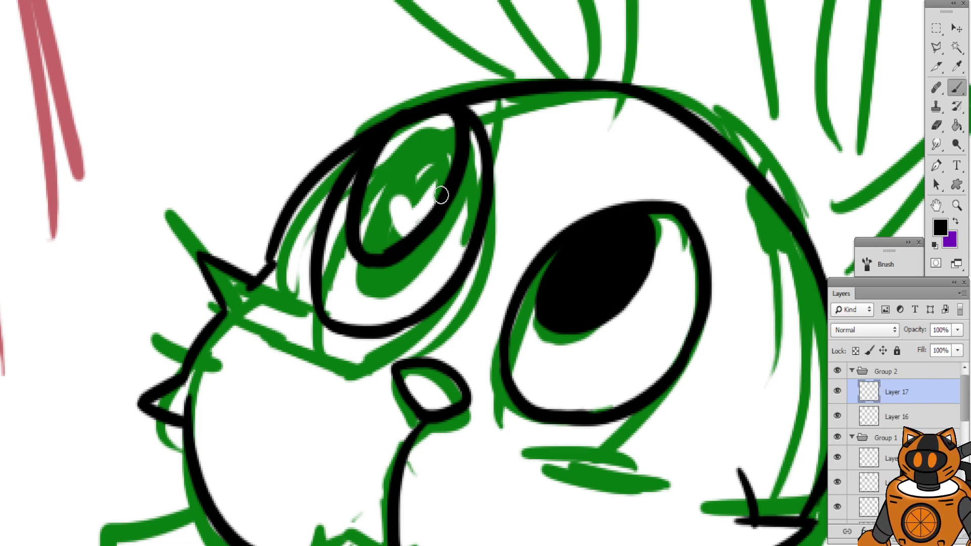
pyautogui.moveTo(377, 257)
pyautogui.mouseDown()
pyautogui.moveTo(410, 151)
pyautogui.moveTo(393, 138)
pyautogui.moveTo(445, 117)
pyautogui.moveTo(446, 165)
pyautogui.moveTo(418, 137)
pyautogui.moveTo(431, 129)
pyautogui.moveTo(404, 150)
pyautogui.moveTo(367, 215)
pyautogui.moveTo(370, 229)
pyautogui.moveTo(362, 223)
pyautogui.moveTo(373, 250)
pyautogui.moveTo(404, 233)
pyautogui.moveTo(449, 159)
pyautogui.moveTo(399, 235)
pyautogui.moveTo(422, 177)
pyautogui.mouseUp()
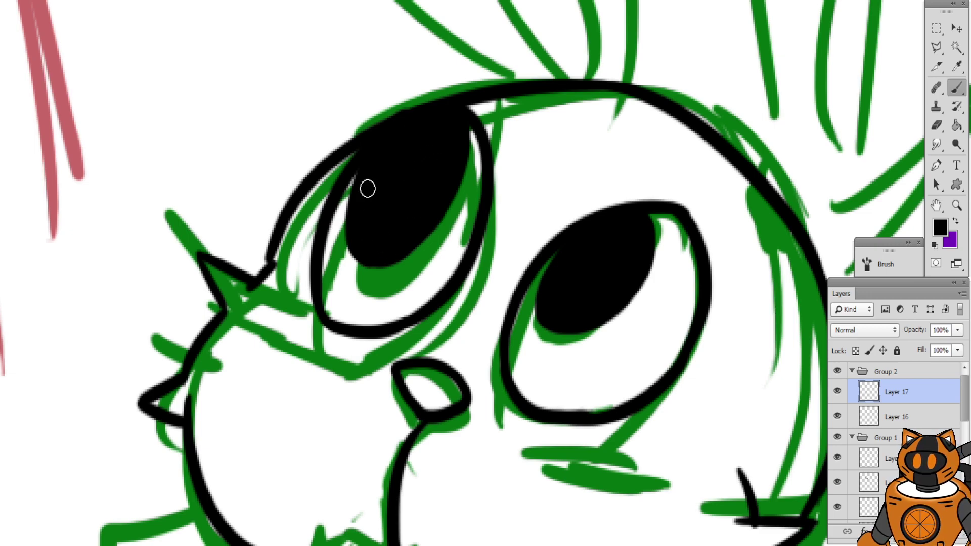
# Erase a strip along the left edge of the left-hand eye's pupil to make the pupil narrower
pyautogui.moveTo(367, 86)
pyautogui.mouseDown()
pyautogui.moveTo(367, 32)
pyautogui.moveTo(344, 45)
pyautogui.mouseUp()
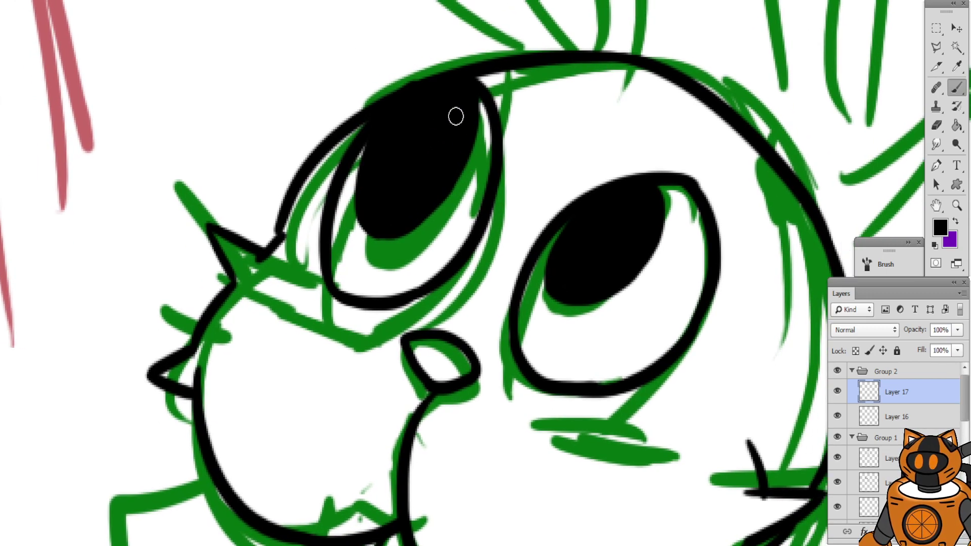
pyautogui.click(936, 125)
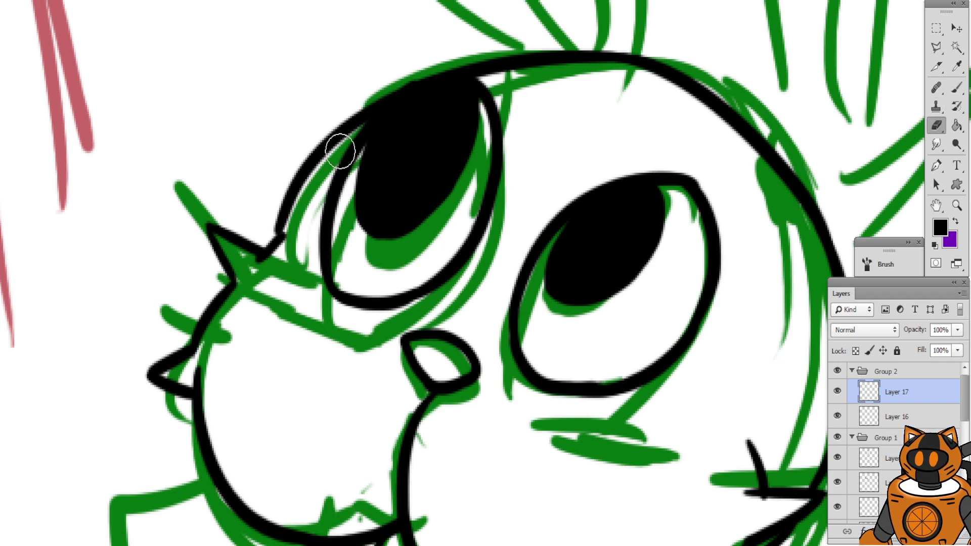
pyautogui.moveTo(379, 129)
pyautogui.mouseDown()
pyautogui.moveTo(367, 165)
pyautogui.moveTo(389, 257)
pyautogui.mouseUp()
pyautogui.hotkey('ctrl', 'z')
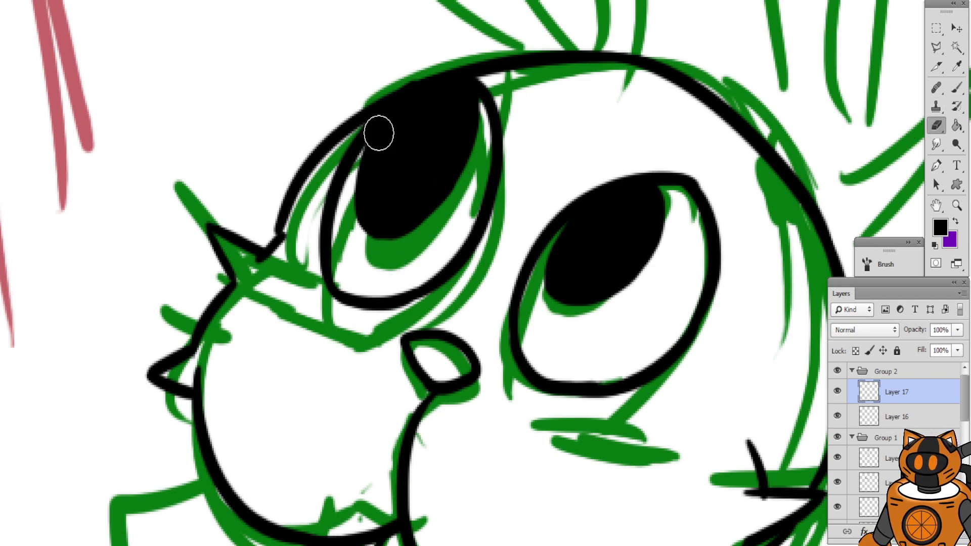
pyautogui.moveTo(376, 119); pyautogui.dragTo(398, 272)
pyautogui.moveTo(368, 132)
pyautogui.mouseDown()
pyautogui.moveTo(357, 200)
pyautogui.moveTo(394, 281)
pyautogui.moveTo(359, 200)
pyautogui.moveTo(357, 212)
pyautogui.moveTo(391, 246)
pyautogui.mouseUp()
pyautogui.hotkey('ctrl', 'z')
pyautogui.moveTo(360, 216)
pyautogui.mouseDown()
pyautogui.moveTo(418, 241)
pyautogui.moveTo(378, 249)
pyautogui.moveTo(355, 216)
pyautogui.mouseUp()
pyautogui.hotkey('ctrl', 'z')
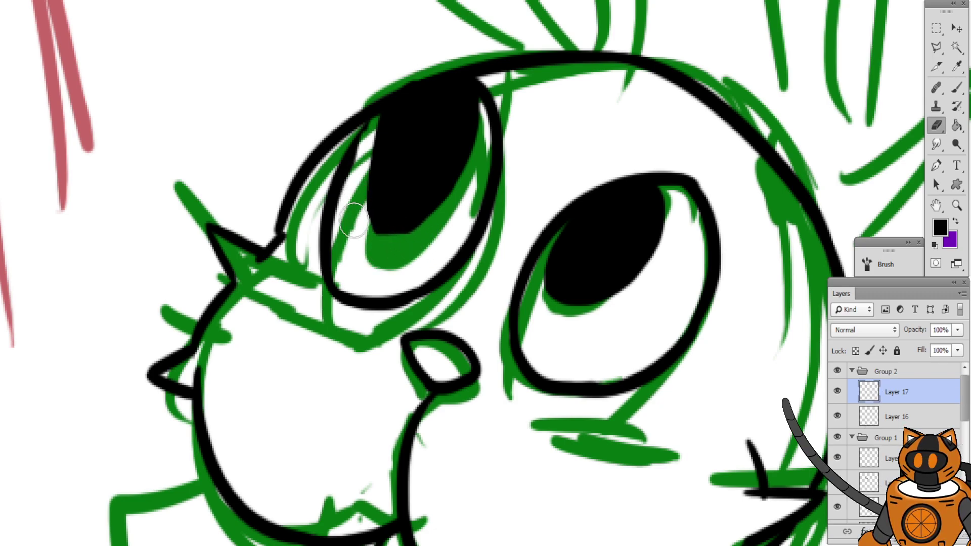
# Round off the flattened lower end of the left-hand pupil with a short black brush stroke
pyautogui.click(956, 87)
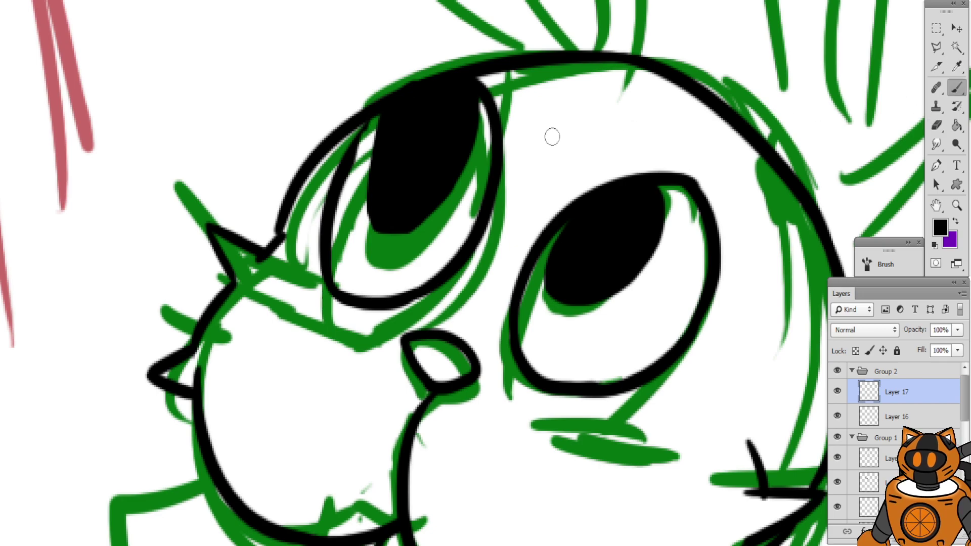
pyautogui.click(936, 125)
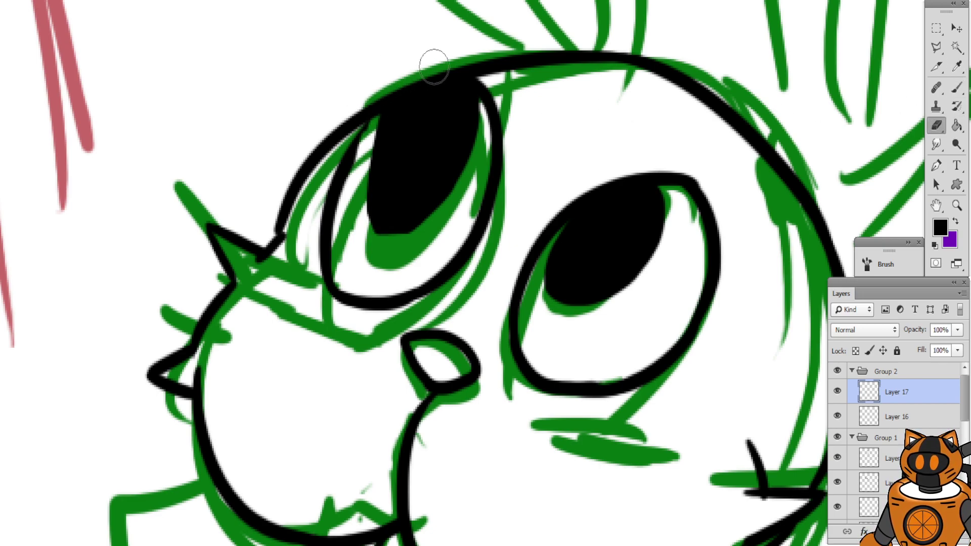
pyautogui.click(956, 87)
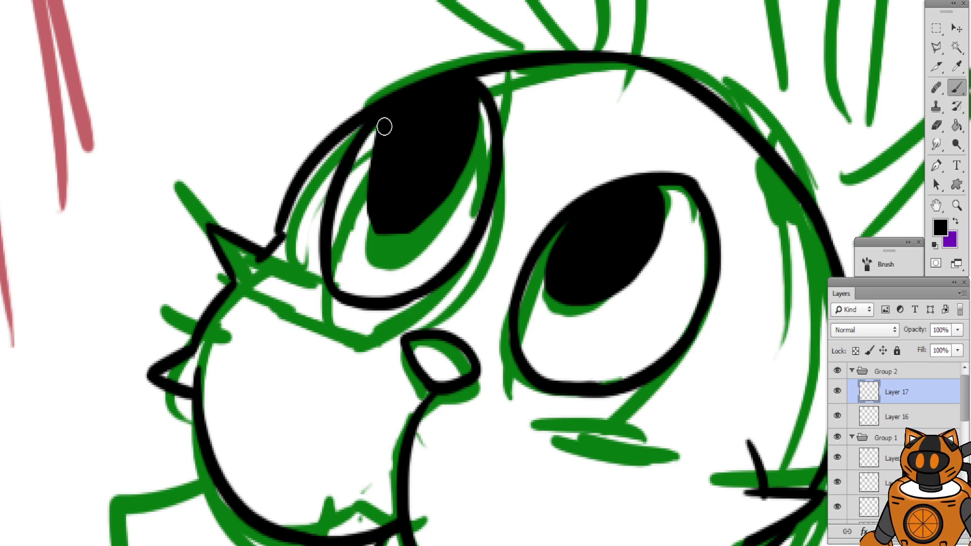
pyautogui.moveTo(343, 109)
pyautogui.mouseDown()
pyautogui.moveTo(378, 77)
pyautogui.moveTo(380, 131)
pyautogui.mouseUp()
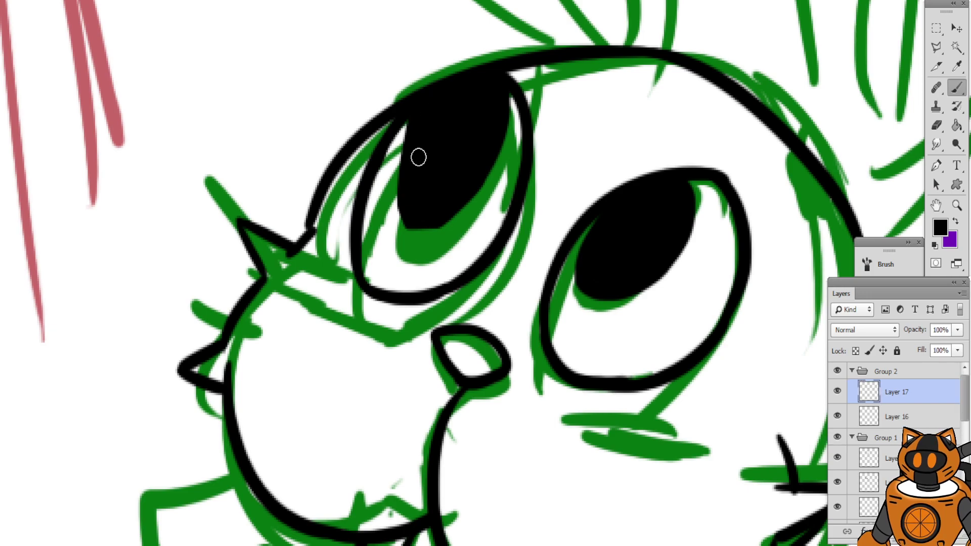
pyautogui.moveTo(413, 224); pyautogui.dragTo(451, 202)
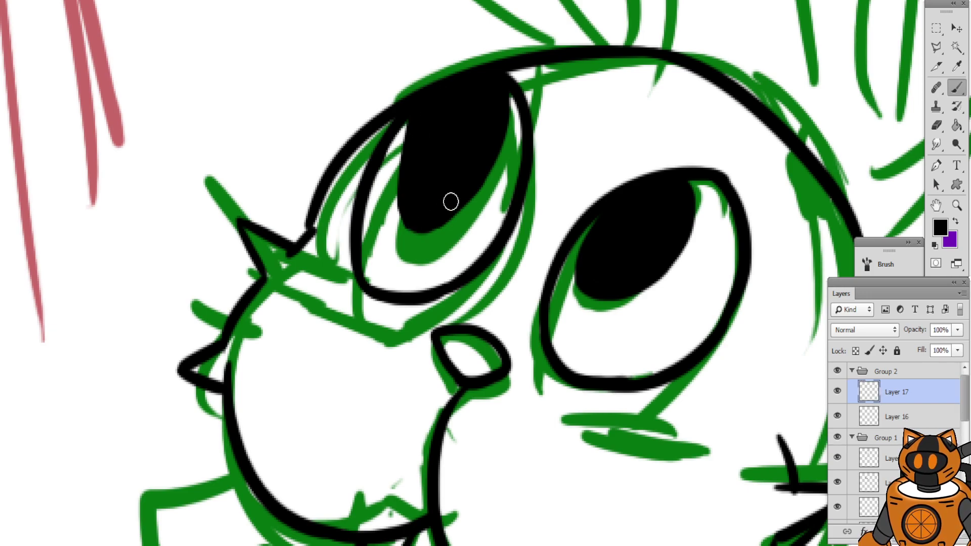
# Erase the upper left edge of the left-hand pupil so that it slants toward the head contour
pyautogui.hotkey('ctrl', '-')
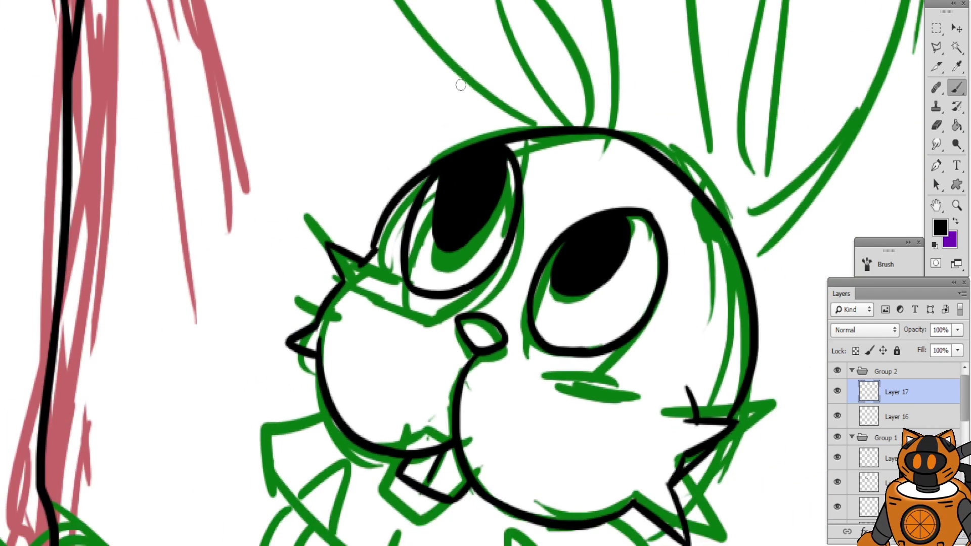
pyautogui.moveTo(409, 103); pyautogui.dragTo(420, 118)
pyautogui.hotkey('ctrl', '+')
pyautogui.moveTo(499, 148); pyautogui.dragTo(500, 170)
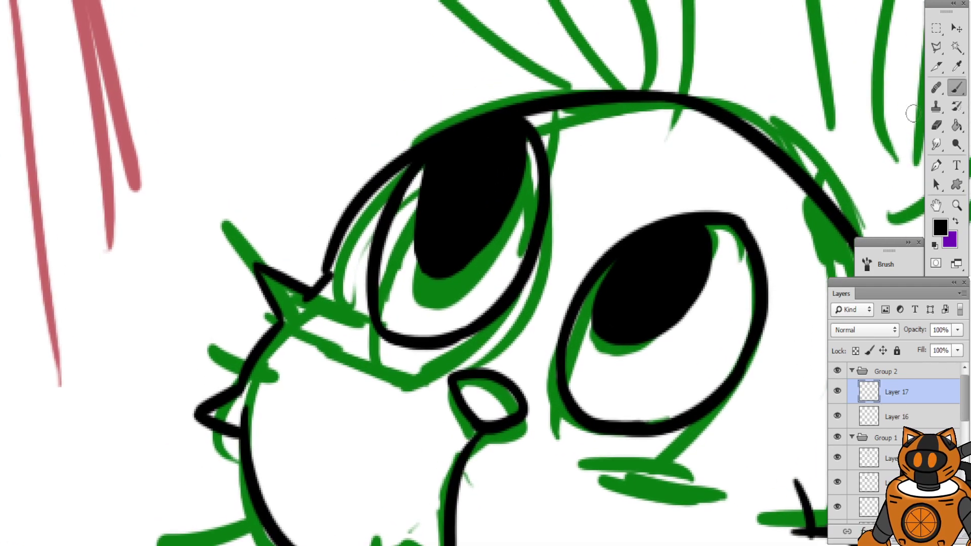
pyautogui.click(937, 129)
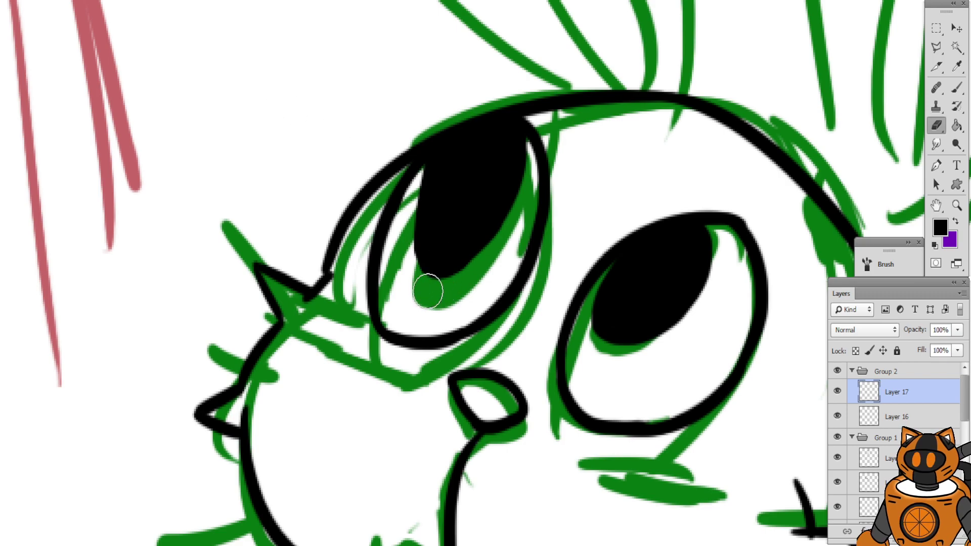
pyautogui.moveTo(428, 288); pyautogui.dragTo(445, 145)
pyautogui.hotkey('ctrl', 'z')
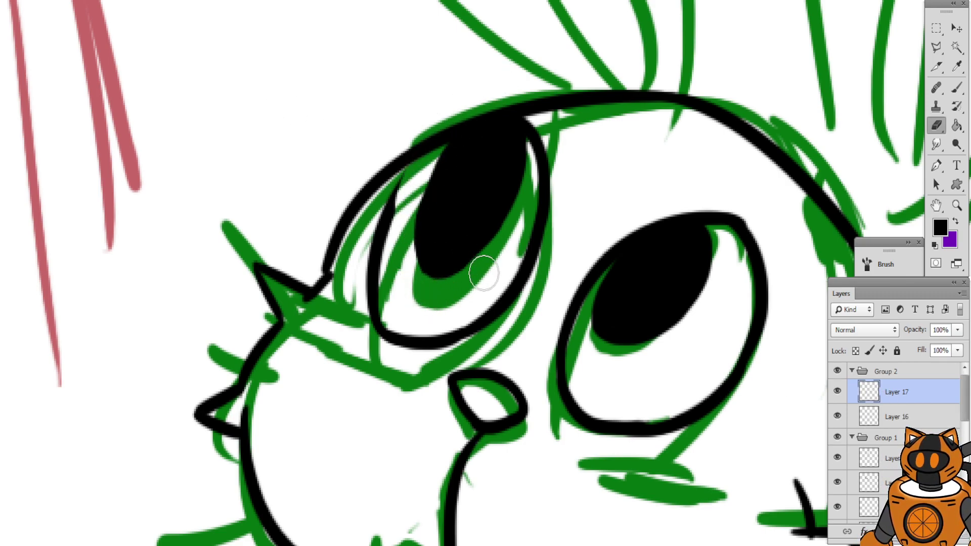
# Redraw the erased upper left part of the left-hand eye outline up to the head contour
pyautogui.press('b')
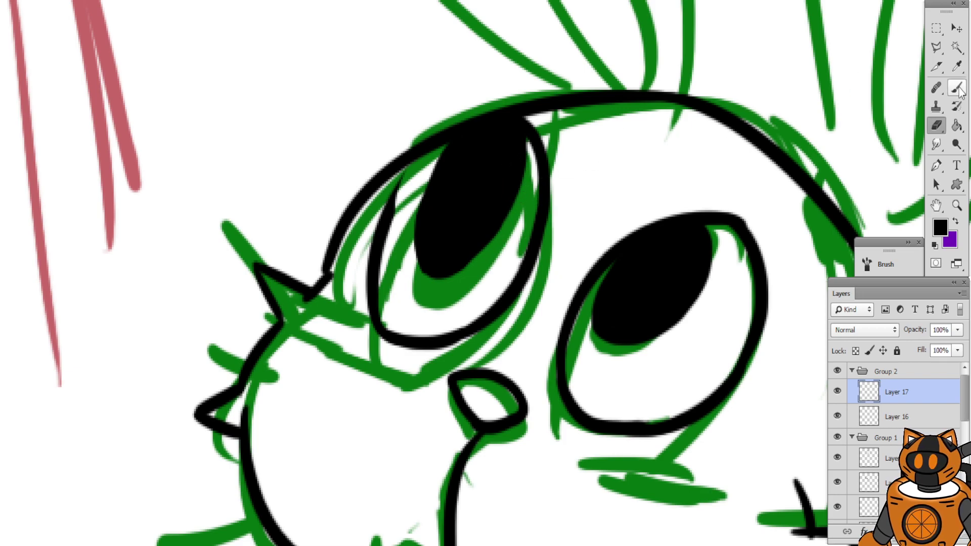
pyautogui.moveTo(389, 218); pyautogui.dragTo(442, 145)
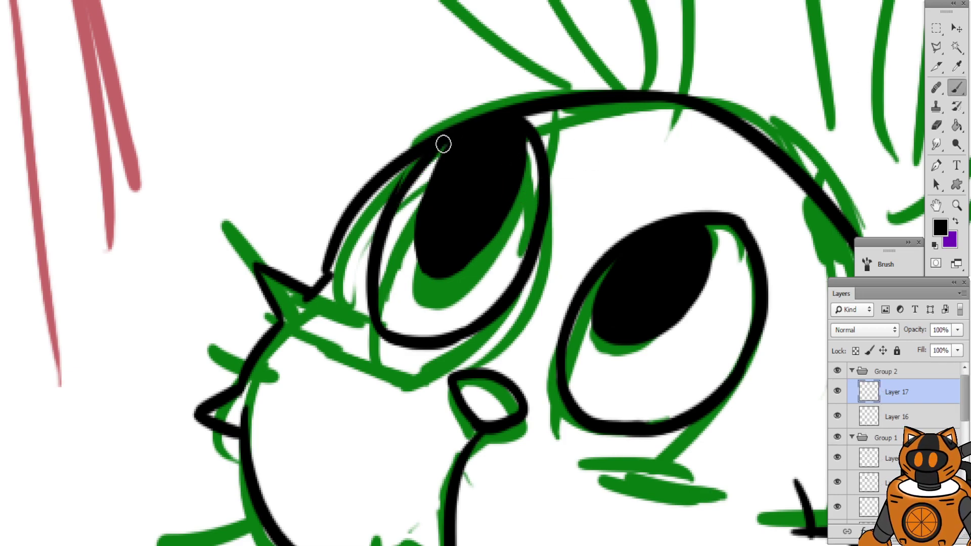
pyautogui.hotkey('ctrl', 'z')
pyautogui.moveTo(384, 225)
pyautogui.mouseDown()
pyautogui.moveTo(418, 160)
pyautogui.moveTo(443, 141)
pyautogui.mouseUp()
pyautogui.moveTo(385, 223); pyautogui.dragTo(445, 138)
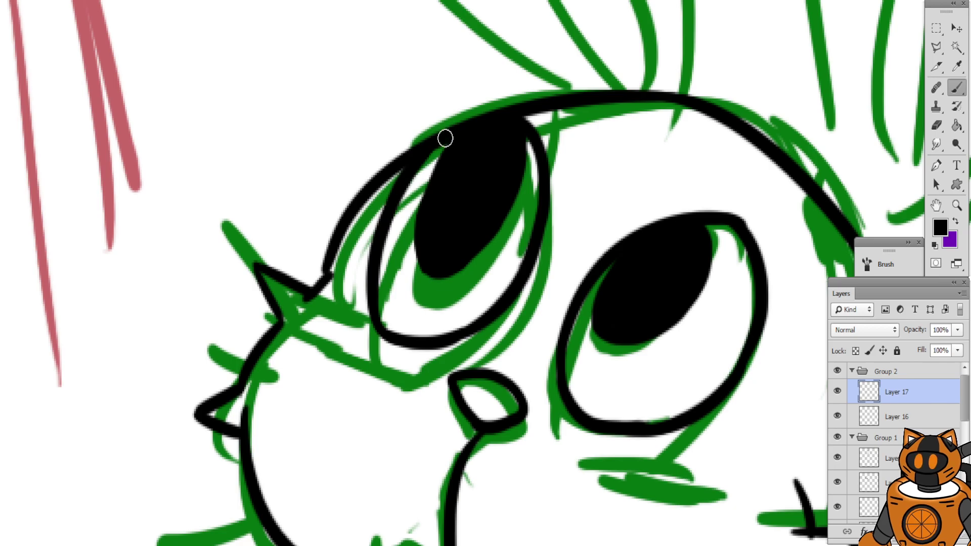
# Ink the right-hand end of the rabbit's collar below the lower cheek tuft, with one squared flap and a pointed notch
pyautogui.scroll(-5, 453, 128)
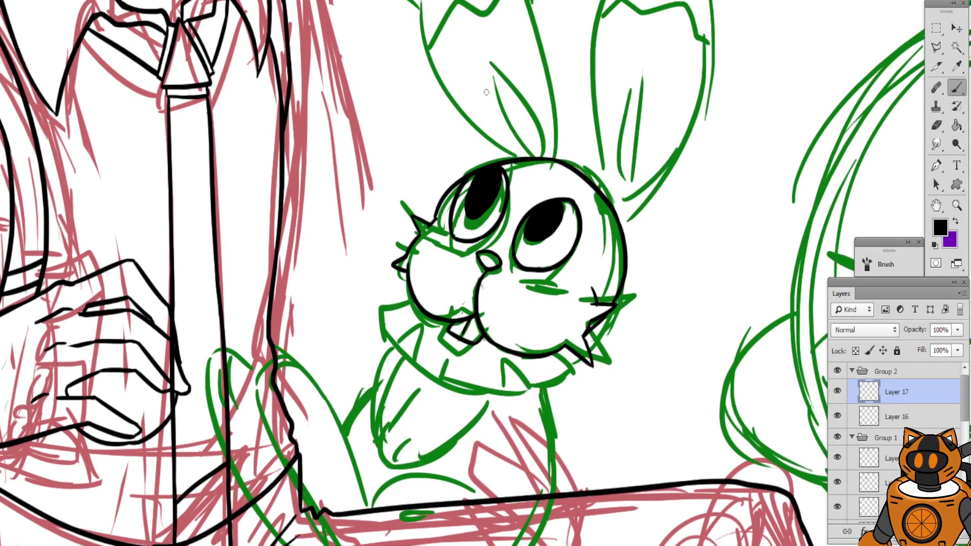
pyautogui.moveTo(487, 92); pyautogui.dragTo(468, 52)
pyautogui.moveTo(477, 149); pyautogui.dragTo(455, 90)
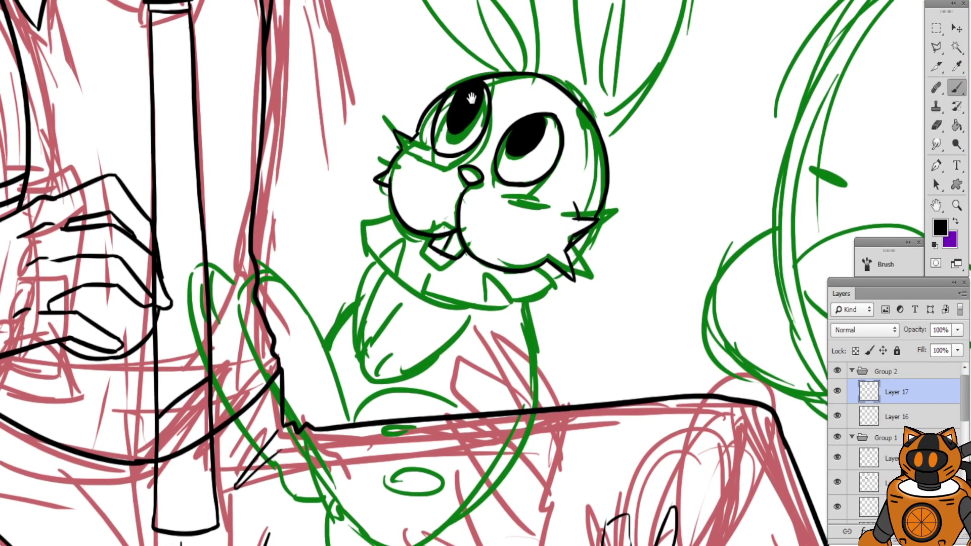
pyautogui.moveTo(468, 205); pyautogui.dragTo(517, 199)
pyautogui.scroll(2, 520, 204)
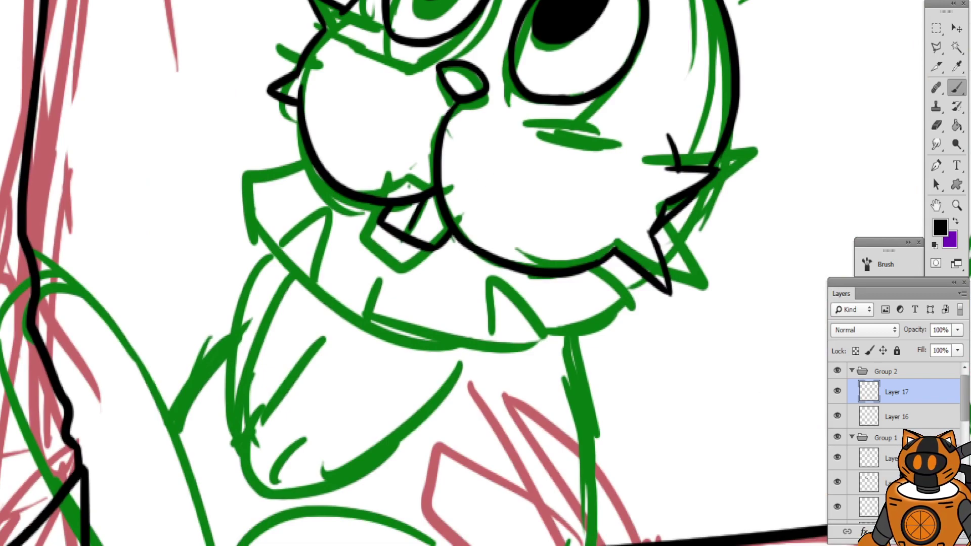
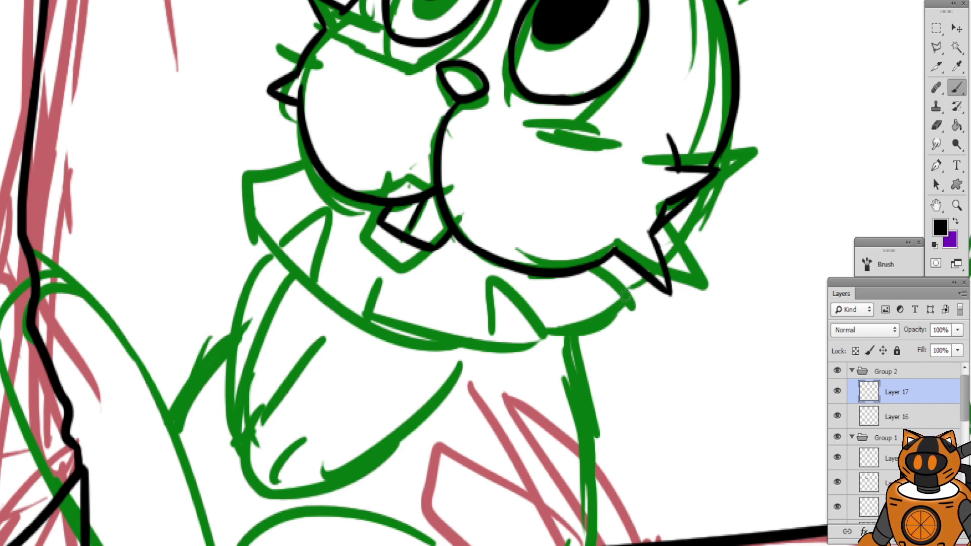
pyautogui.moveTo(636, 273); pyautogui.dragTo(645, 301)
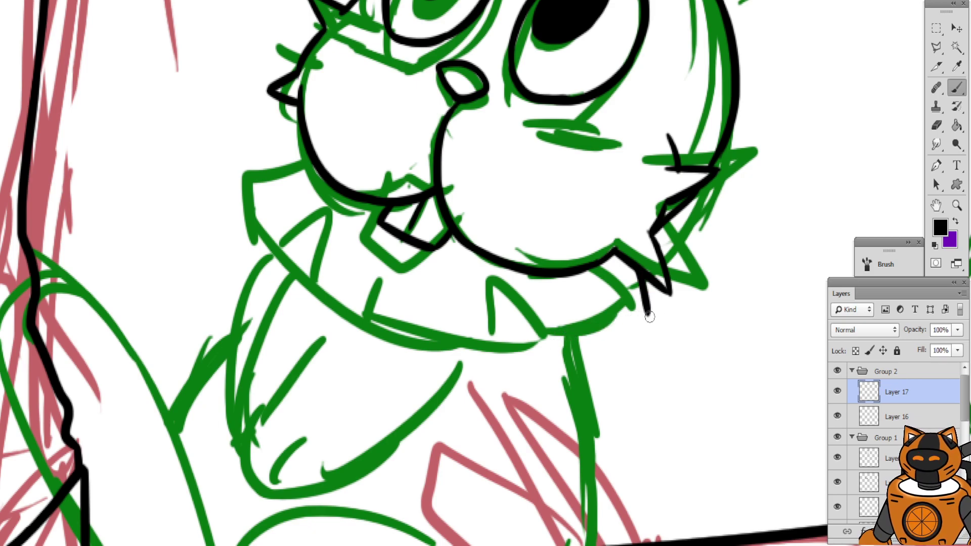
pyautogui.moveTo(650, 314)
pyautogui.mouseDown()
pyautogui.moveTo(612, 332)
pyautogui.moveTo(578, 307)
pyautogui.moveTo(586, 297)
pyautogui.moveTo(586, 351)
pyautogui.mouseUp()
pyautogui.hotkey('ctrl', 'z')
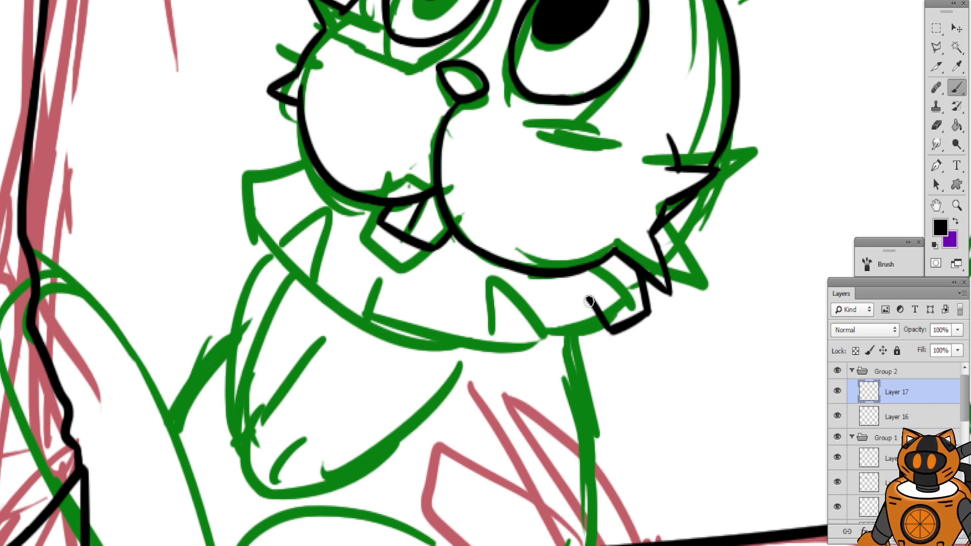
pyautogui.moveTo(584, 297); pyautogui.dragTo(581, 330)
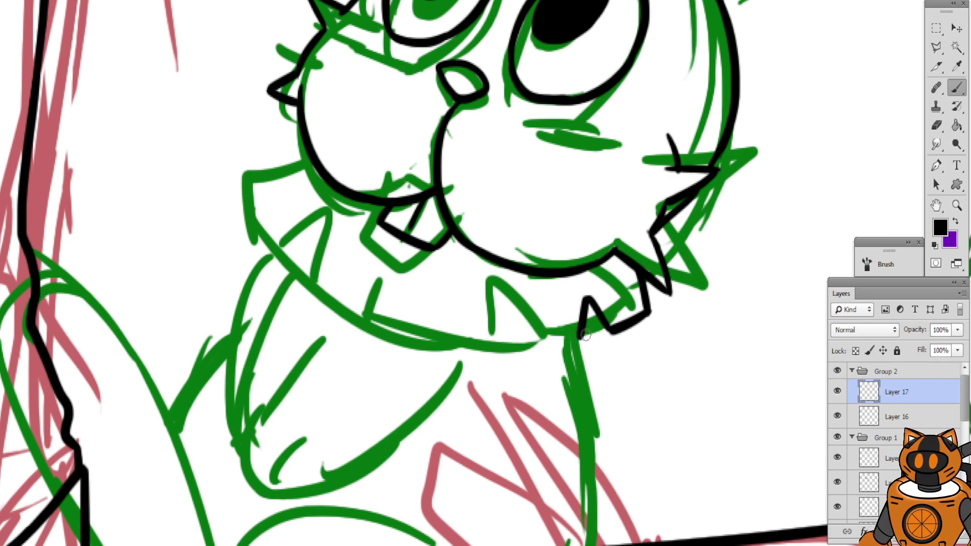
# Ink the middle of the collar's lower edge leftward, forming angular flaps with a tall pointed notch below the muzzle
pyautogui.moveTo(585, 335)
pyautogui.mouseDown()
pyautogui.moveTo(468, 338)
pyautogui.moveTo(461, 278)
pyautogui.mouseUp()
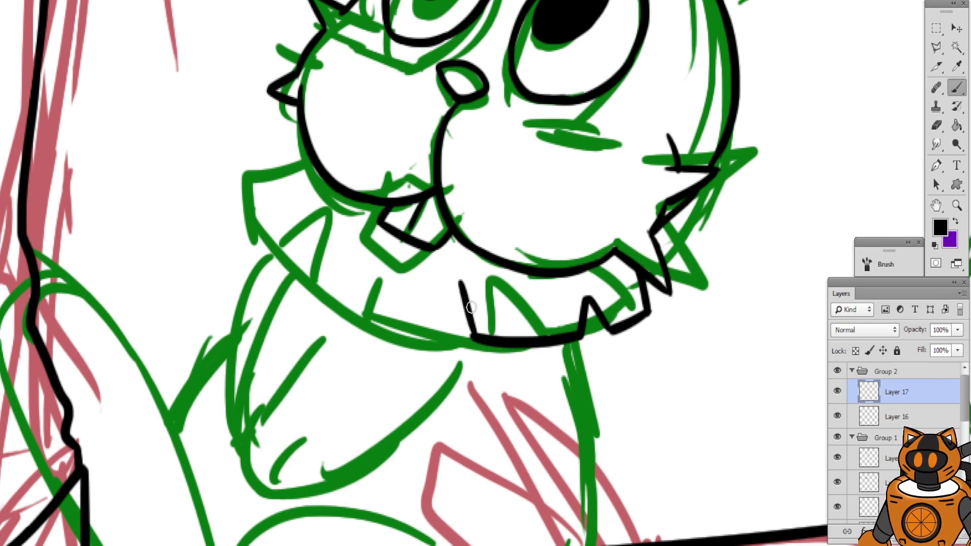
pyautogui.hotkey('ctrl', 'z')
pyautogui.moveTo(474, 336)
pyautogui.mouseDown()
pyautogui.moveTo(459, 266)
pyautogui.moveTo(436, 340)
pyautogui.mouseUp()
pyautogui.hotkey('ctrl', 'z')
pyautogui.moveTo(461, 268)
pyautogui.mouseDown()
pyautogui.moveTo(432, 330)
pyautogui.moveTo(379, 301)
pyautogui.moveTo(381, 271)
pyautogui.moveTo(353, 288)
pyautogui.mouseUp()
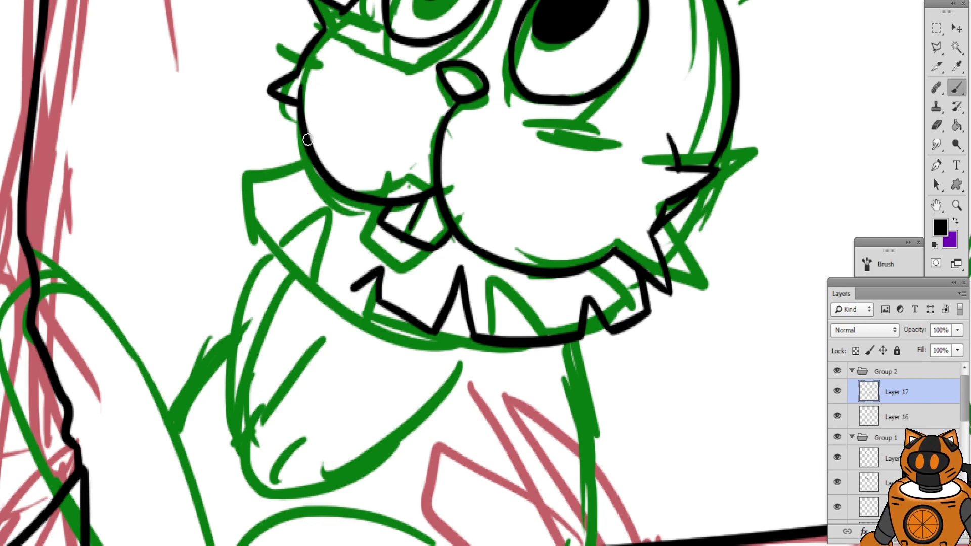
# Ink the collar's left end from the cheek outward and down, adding a notched flap that joins the finished lower edge
pyautogui.moveTo(302, 140); pyautogui.dragTo(254, 148)
pyautogui.moveTo(273, 206); pyautogui.dragTo(319, 273)
pyautogui.hotkey('ctrl', 'z')
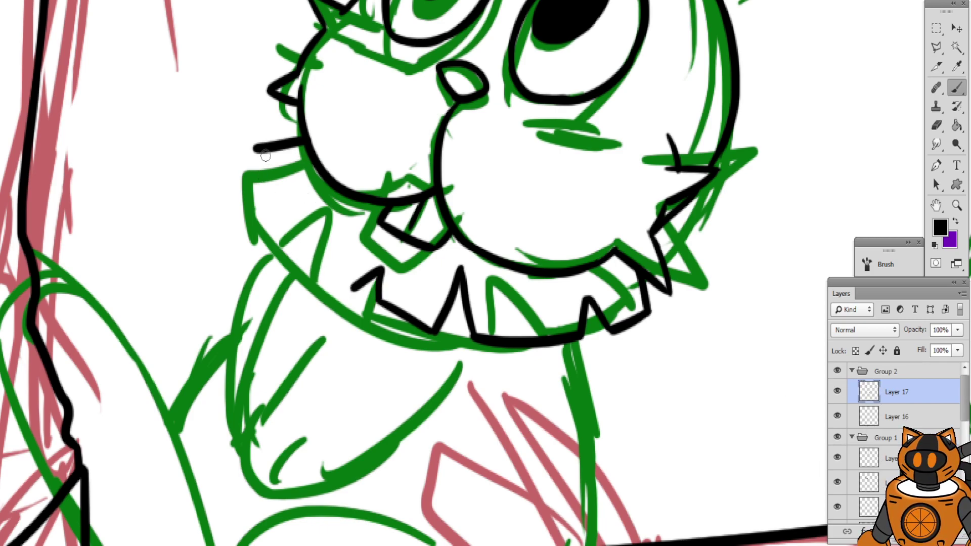
pyautogui.moveTo(253, 146)
pyautogui.mouseDown()
pyautogui.moveTo(270, 212)
pyautogui.moveTo(313, 279)
pyautogui.moveTo(305, 263)
pyautogui.moveTo(327, 238)
pyautogui.moveTo(343, 282)
pyautogui.mouseUp()
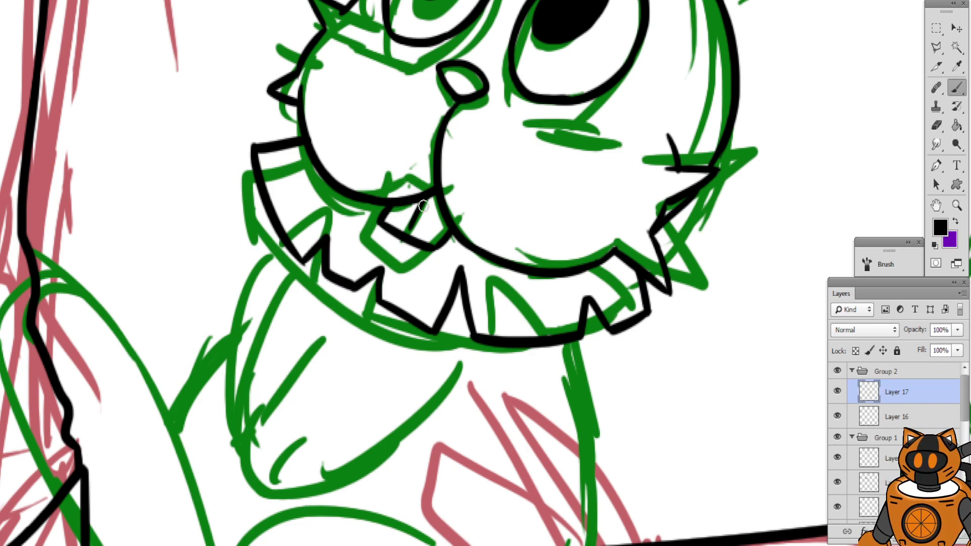
# Ink the right side of the rabbit's body as one line from the collar down past the table edge
pyautogui.moveTo(452, 291); pyautogui.dragTo(483, 162)
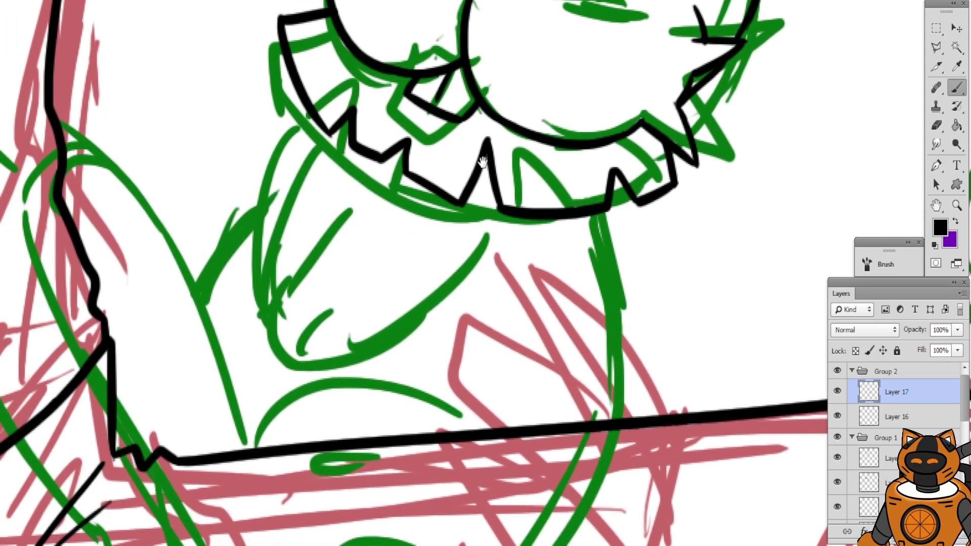
pyautogui.hotkey('ctrl', '-')
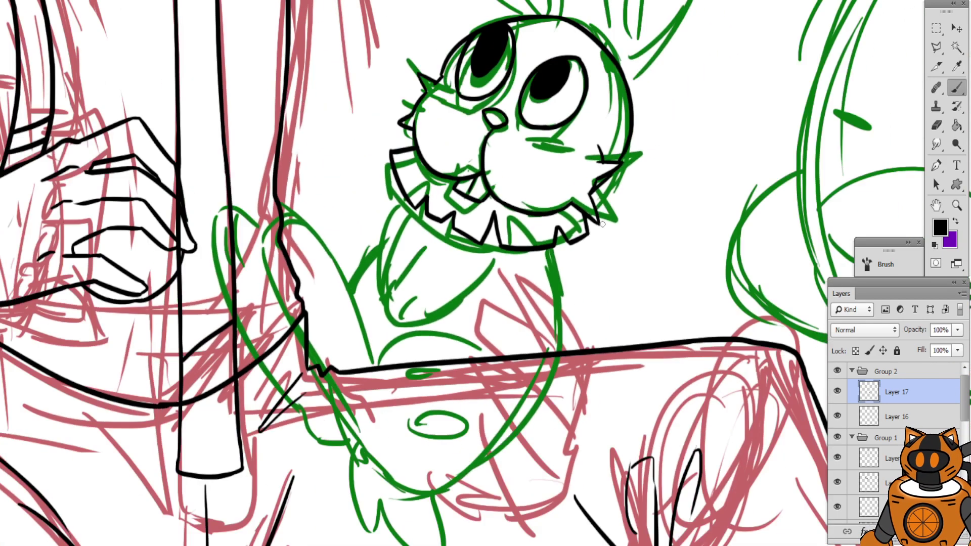
pyautogui.hotkey('ctrl', '+')
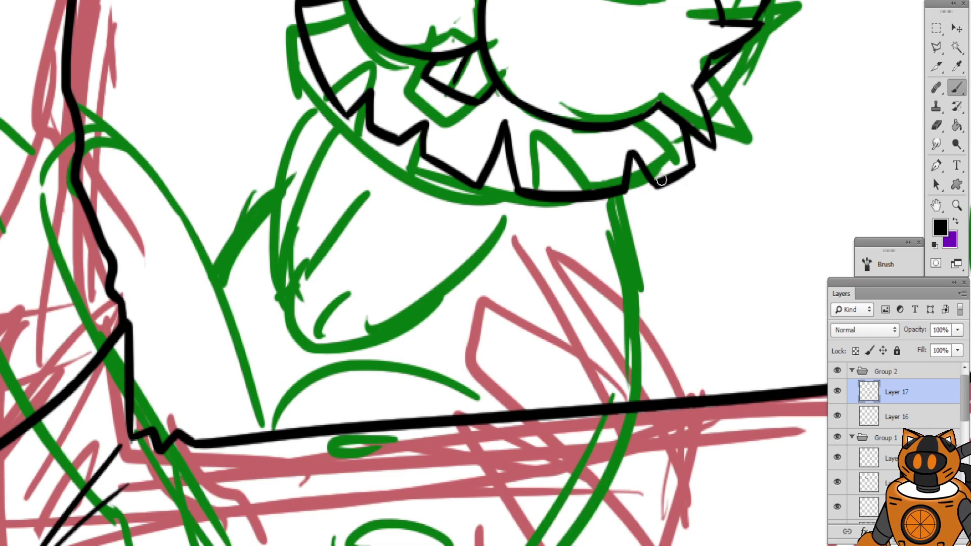
pyautogui.press('space')
pyautogui.moveTo(657, 193)
pyautogui.mouseDown()
pyautogui.moveTo(633, 205)
pyautogui.moveTo(642, 351)
pyautogui.mouseUp()
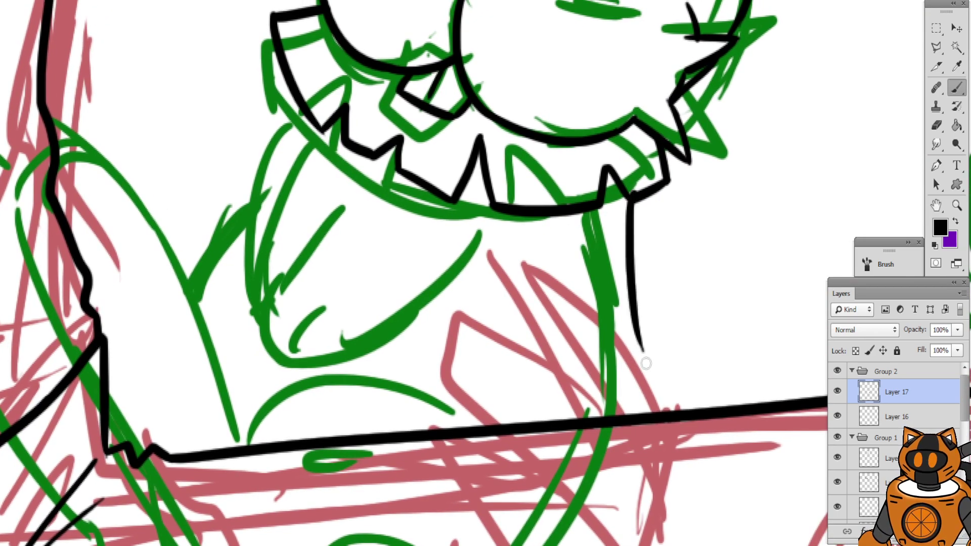
pyautogui.hotkey('ctrl', 'z')
pyautogui.moveTo(631, 197)
pyautogui.mouseDown()
pyautogui.moveTo(637, 296)
pyautogui.moveTo(625, 441)
pyautogui.mouseUp()
# Ink a low, wide arch across the rabbit's belly just above the table edge, following the green sketch curve
pyautogui.press('space')
pyautogui.moveTo(502, 402); pyautogui.dragTo(578, 215)
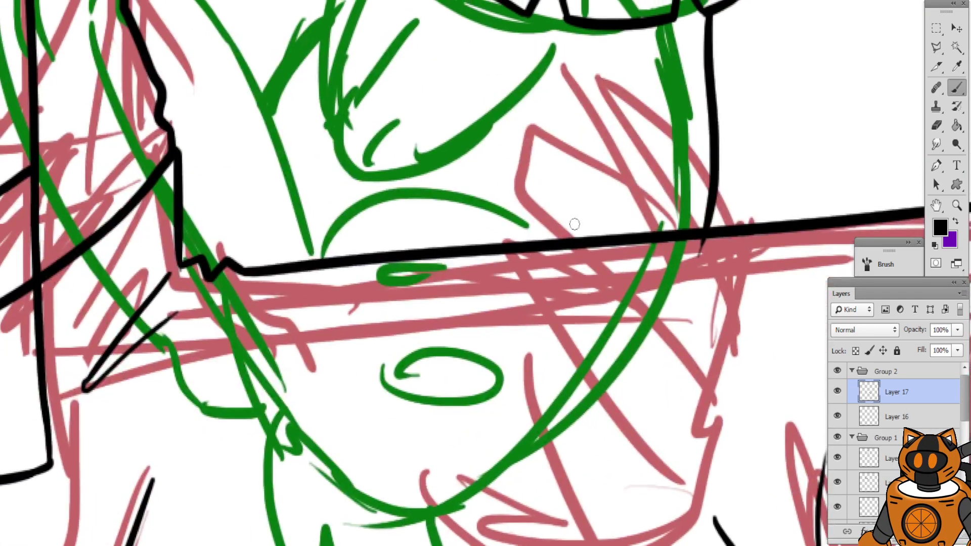
pyautogui.press('space')
pyautogui.moveTo(370, 256)
pyautogui.mouseDown()
pyautogui.moveTo(502, 364)
pyautogui.moveTo(438, 283)
pyautogui.mouseUp()
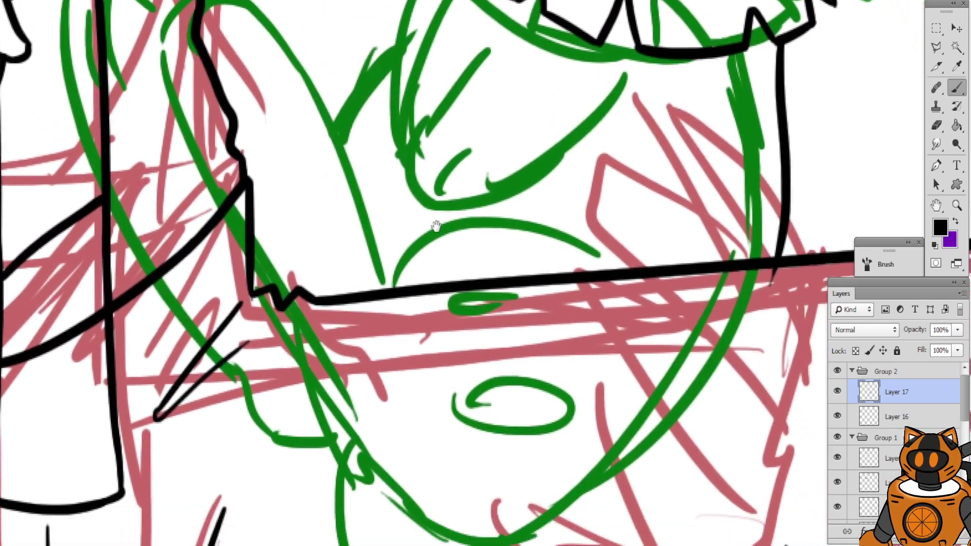
pyautogui.moveTo(438, 227); pyautogui.dragTo(407, 207)
pyautogui.hotkey('ctrl', '-')
pyautogui.moveTo(532, 249); pyautogui.dragTo(463, 208)
pyautogui.press('space')
pyautogui.hotkey('ctrl', '+')
pyautogui.hotkey('ctrl', '+')
pyautogui.press('space')
pyautogui.press('space')
pyautogui.moveTo(325, 335); pyautogui.dragTo(343, 270)
pyautogui.moveTo(313, 234)
pyautogui.mouseDown()
pyautogui.moveTo(510, 223)
pyautogui.moveTo(313, 233)
pyautogui.mouseUp()
pyautogui.hotkey('ctrl', 'z')
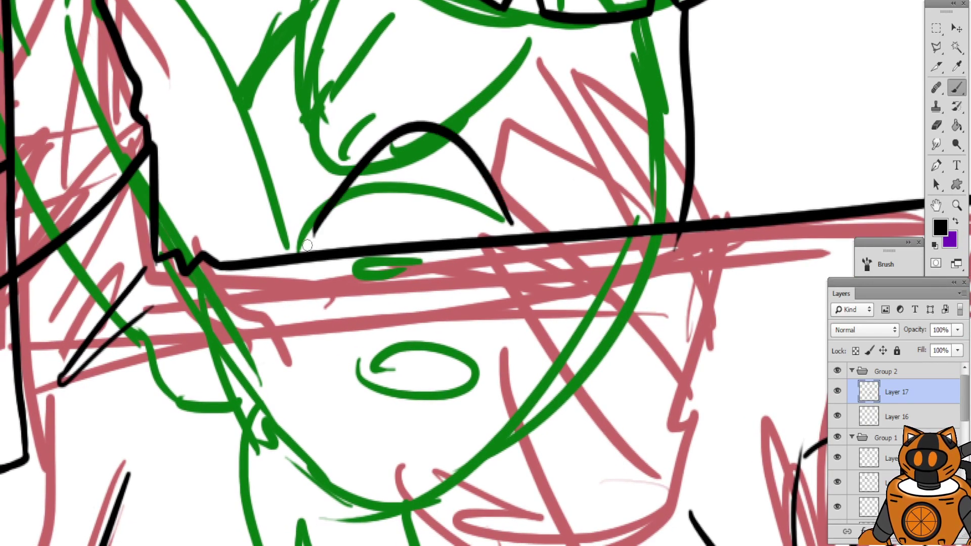
pyautogui.hotkey('ctrl', 'z')
pyautogui.moveTo(540, 221)
pyautogui.mouseDown()
pyautogui.moveTo(434, 142)
pyautogui.moveTo(309, 224)
pyautogui.moveTo(416, 141)
pyautogui.moveTo(531, 228)
pyautogui.moveTo(421, 148)
pyautogui.moveTo(299, 247)
pyautogui.mouseUp()
pyautogui.hotkey('ctrl', 'z')
pyautogui.hotkey('ctrl', 'z')
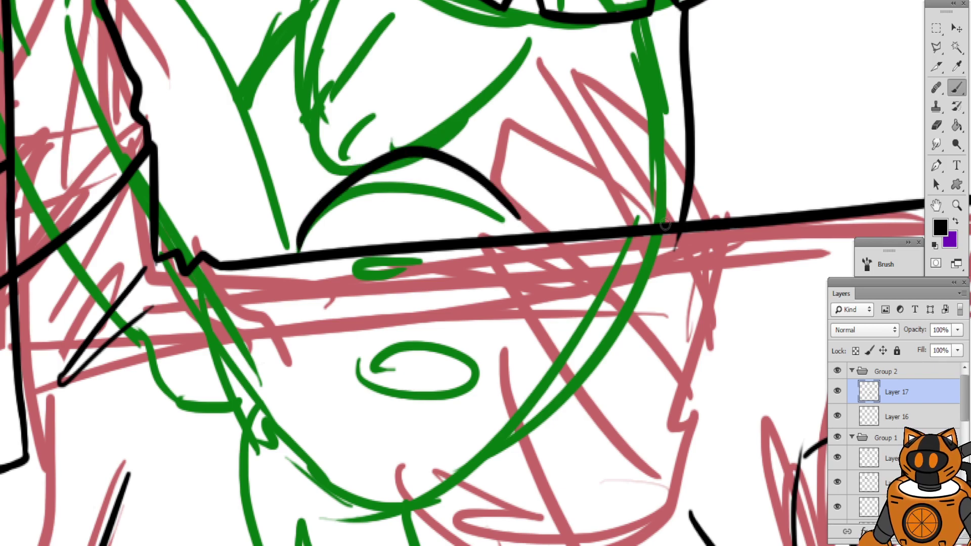
# Continue the body's right outline from the table edge in a wide curve down toward the bottom of the belly
pyautogui.moveTo(679, 211); pyautogui.dragTo(435, 503)
pyautogui.hotkey('ctrl', 'z')
pyautogui.moveTo(689, 196)
pyautogui.mouseDown()
pyautogui.moveTo(589, 385)
pyautogui.moveTo(448, 493)
pyautogui.mouseUp()
# Ink the lower left curve of the body and join it to the right outline at the bottom of the belly
pyautogui.moveTo(415, 241); pyautogui.dragTo(507, 243)
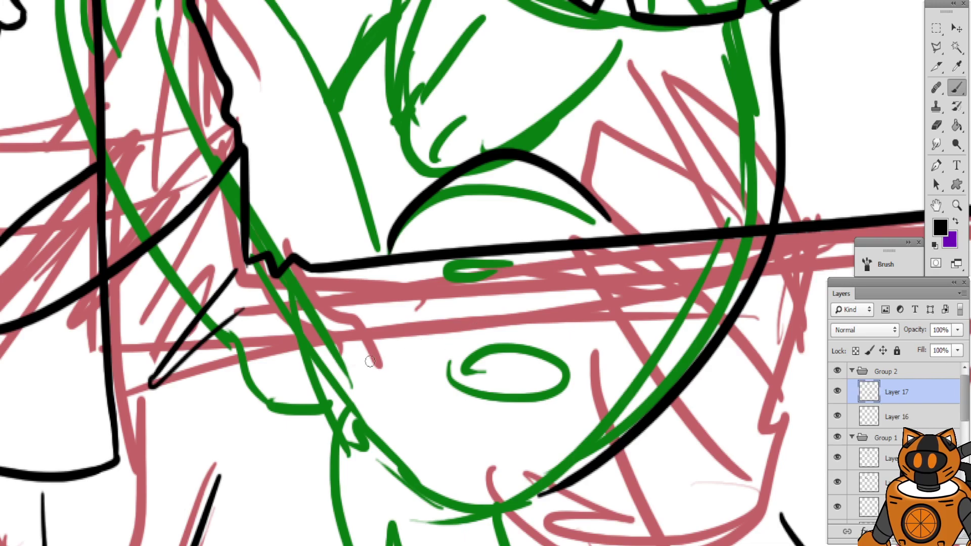
pyautogui.moveTo(298, 319)
pyautogui.mouseDown()
pyautogui.moveTo(372, 434)
pyautogui.moveTo(476, 493)
pyautogui.mouseUp()
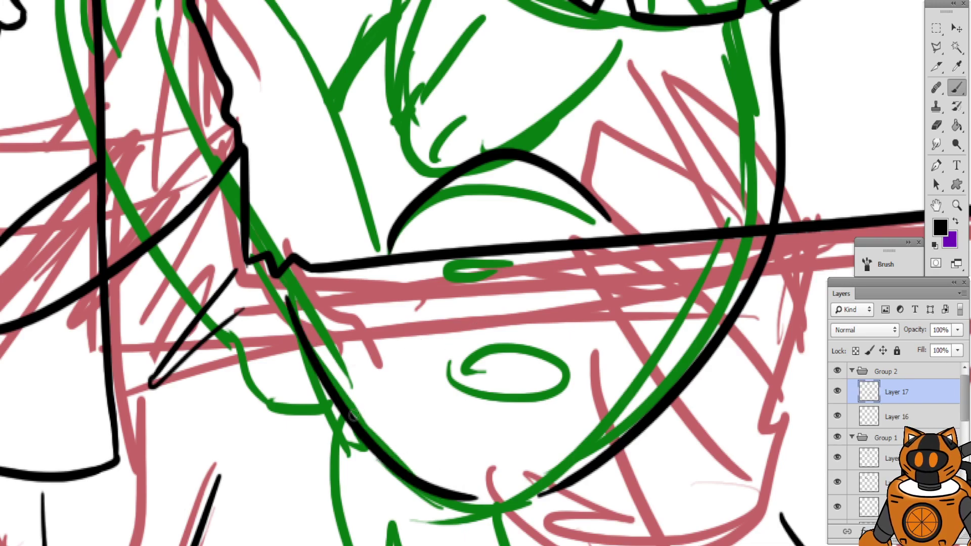
pyautogui.moveTo(349, 390); pyautogui.dragTo(319, 290)
pyautogui.moveTo(442, 397); pyautogui.dragTo(523, 385)
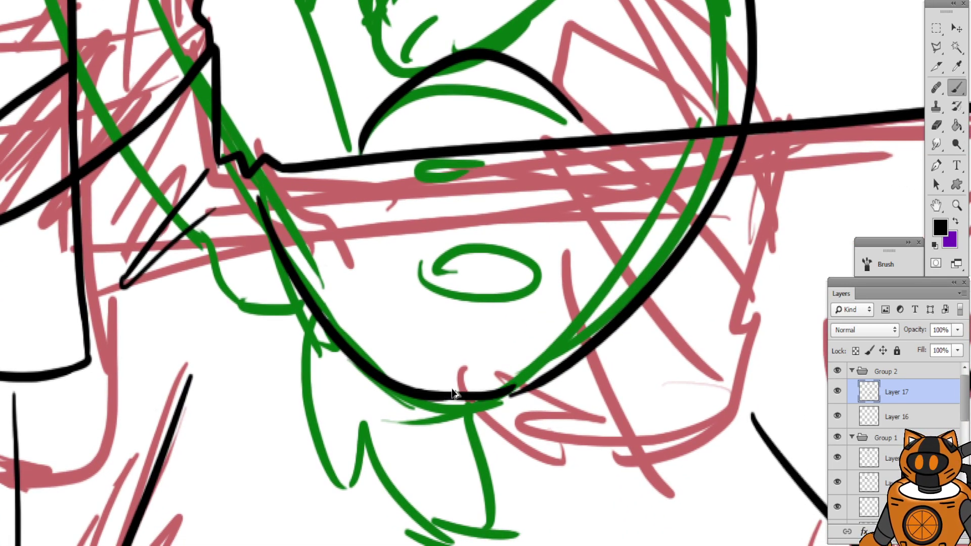
pyautogui.hotkey('ctrl', 'z')
pyautogui.moveTo(413, 394); pyautogui.dragTo(531, 387)
# Ink the rounded top of the raised limb left of the body and its long right edge down to the table edge
pyautogui.moveTo(167, 32)
pyautogui.mouseDown()
pyautogui.moveTo(333, 257)
pyautogui.moveTo(317, 254)
pyautogui.mouseUp()
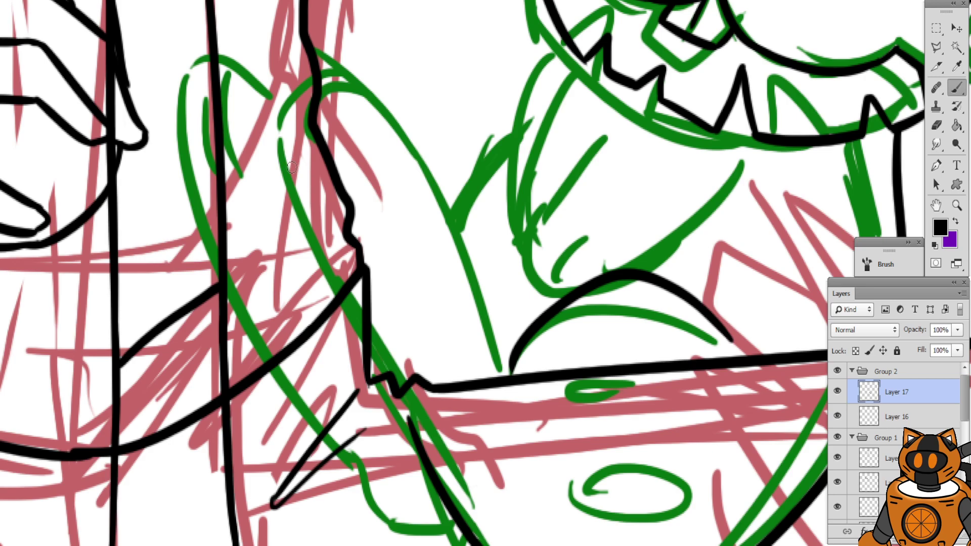
pyautogui.moveTo(288, 177)
pyautogui.mouseDown()
pyautogui.moveTo(420, 136)
pyautogui.moveTo(447, 308)
pyautogui.mouseUp()
pyautogui.hotkey('ctrl', 'z')
pyautogui.moveTo(420, 132); pyautogui.dragTo(505, 362)
pyautogui.hotkey('ctrl', 'z')
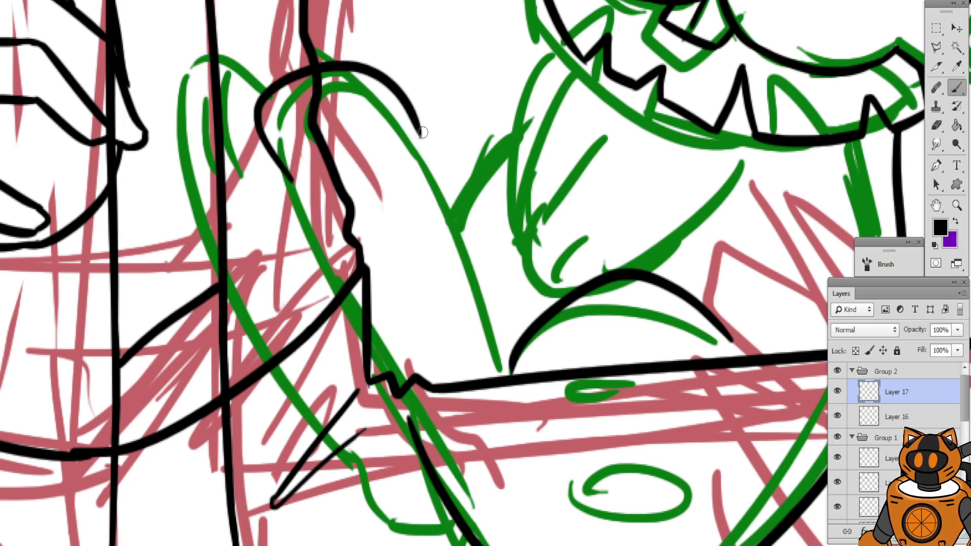
pyautogui.moveTo(422, 133); pyautogui.dragTo(514, 415)
pyautogui.hotkey('ctrl', 'z')
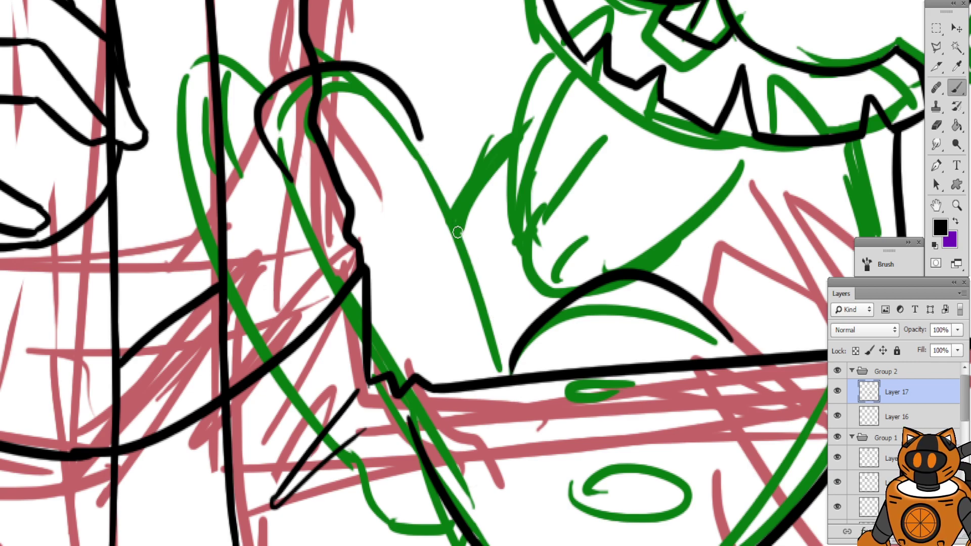
pyautogui.moveTo(420, 134); pyautogui.dragTo(527, 414)
pyautogui.hotkey('ctrl', 'z')
pyautogui.moveTo(416, 125); pyautogui.dragTo(521, 428)
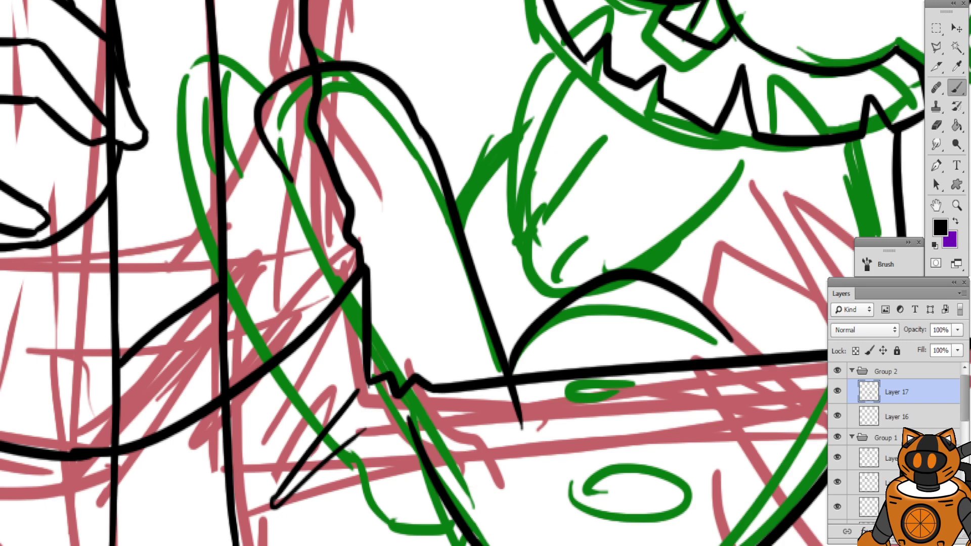
pyautogui.hotkey('ctrl', 'z')
pyautogui.moveTo(415, 111); pyautogui.dragTo(512, 405)
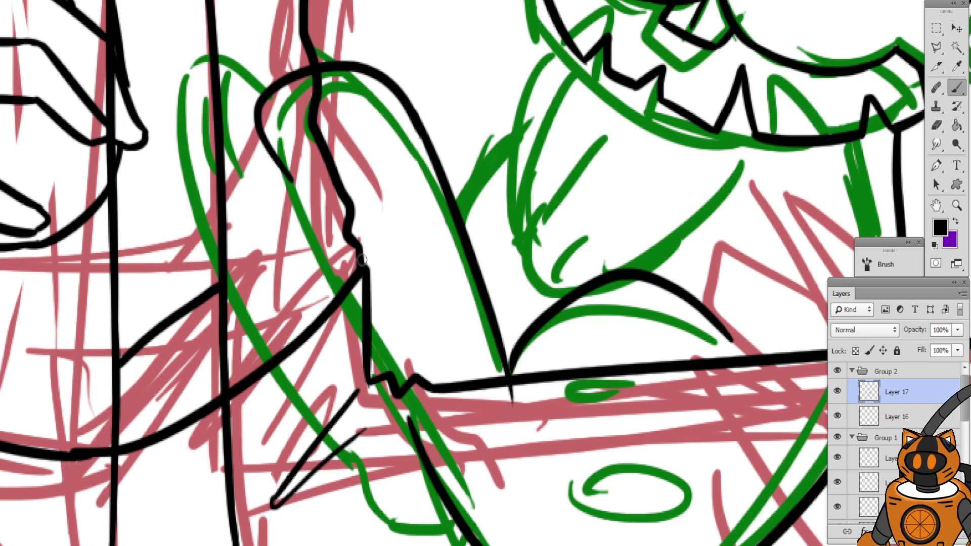
# Ink the left edge of the raised limb from its rounded top down into the body's lower left outline
pyautogui.moveTo(288, 175)
pyautogui.mouseDown()
pyautogui.moveTo(360, 304)
pyautogui.moveTo(384, 382)
pyautogui.mouseUp()
pyautogui.hotkey('ctrl', 'z')
pyautogui.moveTo(357, 313); pyautogui.dragTo(404, 422)
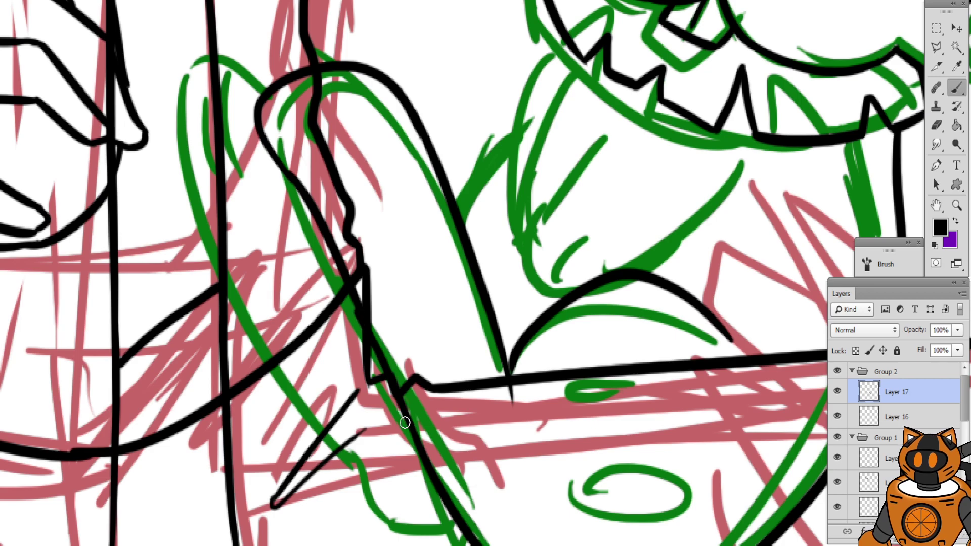
pyautogui.hotkey('ctrl', 'z')
pyautogui.moveTo(361, 312); pyautogui.dragTo(408, 421)
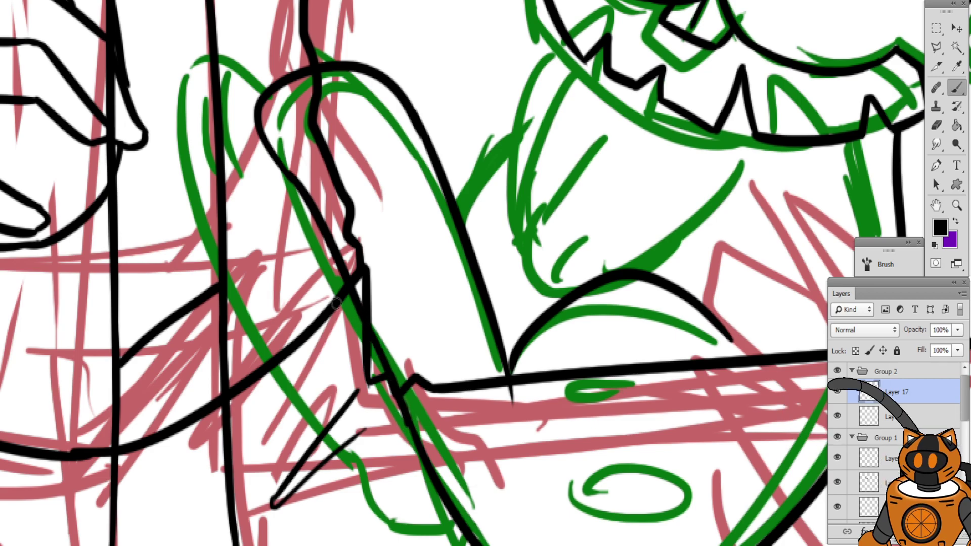
# Add two short curved detail lines inside the rounded end of the raised limb
pyautogui.moveTo(324, 235); pyautogui.dragTo(366, 320)
pyautogui.moveTo(424, 163)
pyautogui.mouseDown()
pyautogui.moveTo(381, 177)
pyautogui.moveTo(370, 222)
pyautogui.mouseUp()
pyautogui.moveTo(322, 168)
pyautogui.mouseDown()
pyautogui.moveTo(321, 217)
pyautogui.moveTo(390, 237)
pyautogui.mouseUp()
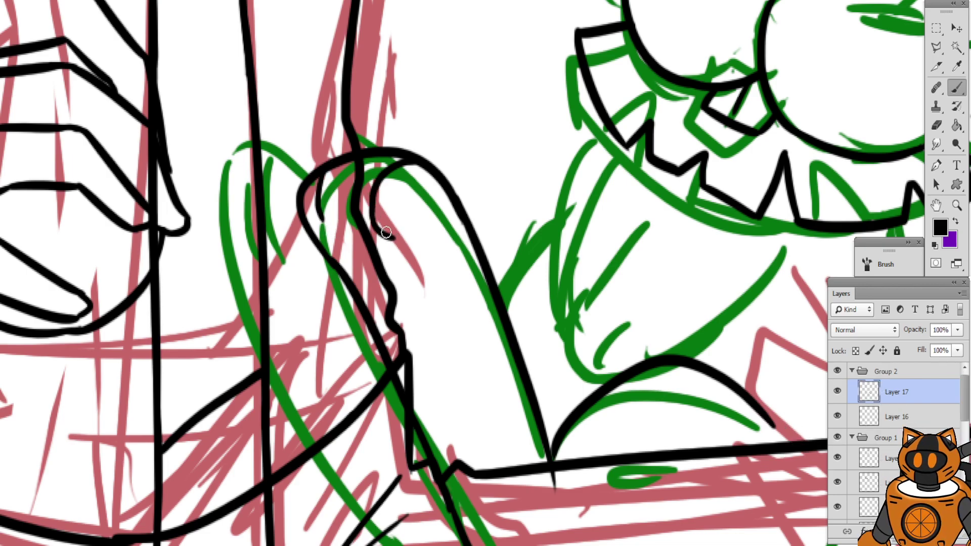
pyautogui.moveTo(319, 211)
pyautogui.mouseDown()
pyautogui.moveTo(343, 235)
pyautogui.moveTo(340, 141)
pyautogui.mouseUp()
pyautogui.hotkey('ctrl', 'z')
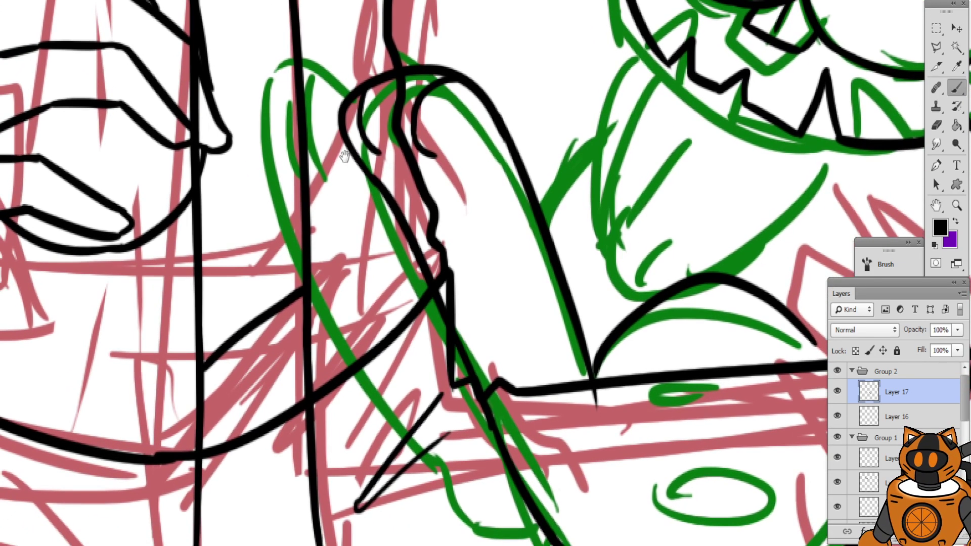
# Ink the outer curves of the two pointed shapes hanging below the body and the inner edge of the right-hand one
pyautogui.moveTo(349, 226); pyautogui.dragTo(331, 87)
pyautogui.moveTo(334, 270); pyautogui.dragTo(338, 186)
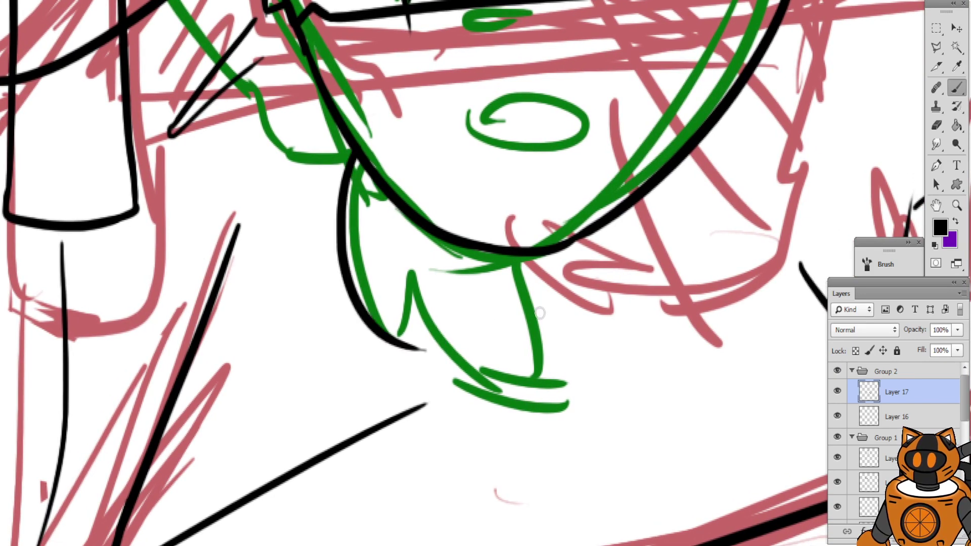
pyautogui.moveTo(534, 254); pyautogui.dragTo(535, 407)
pyautogui.moveTo(436, 274)
pyautogui.mouseDown()
pyautogui.moveTo(552, 406)
pyautogui.moveTo(545, 383)
pyautogui.moveTo(429, 293)
pyautogui.mouseUp()
pyautogui.hotkey('ctrl', 'z')
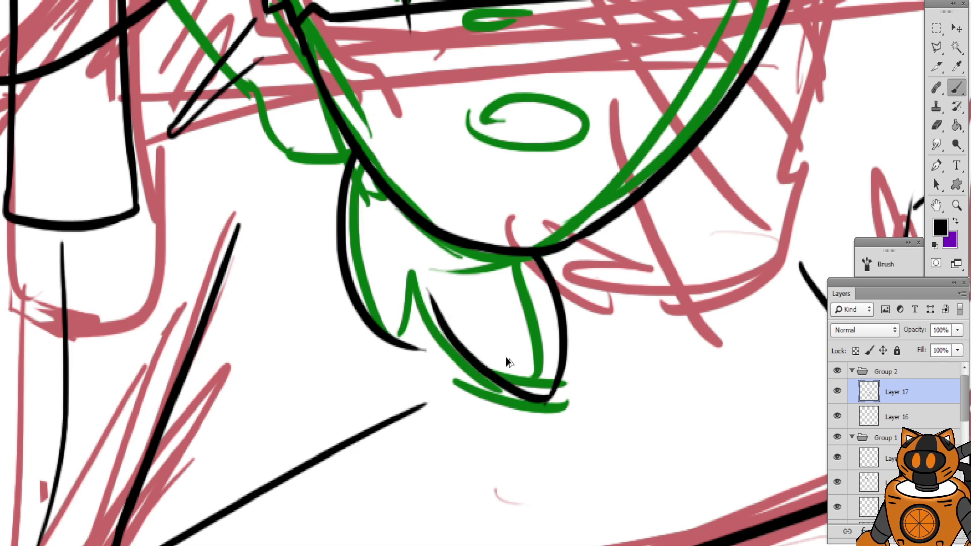
pyautogui.hotkey('ctrl', 'z')
pyautogui.moveTo(546, 405); pyautogui.dragTo(411, 263)
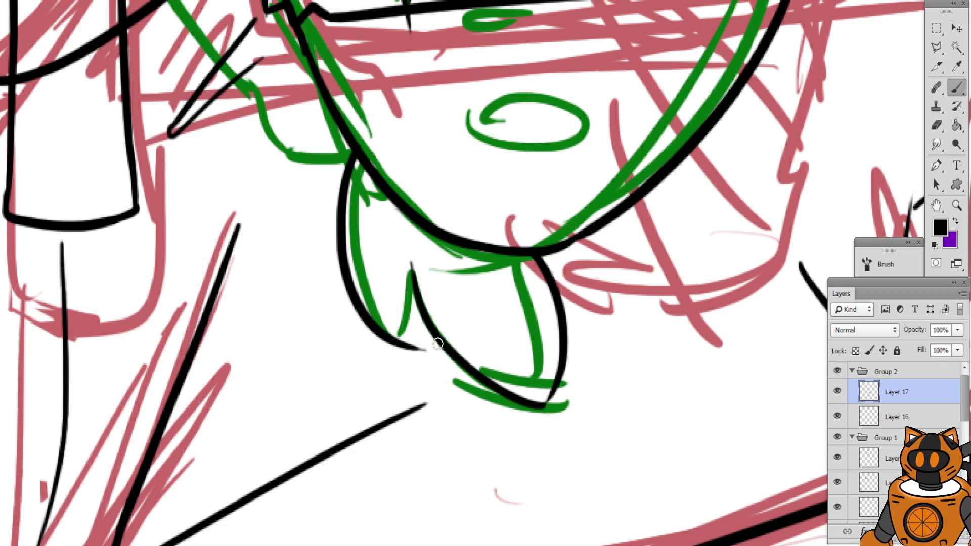
# Close the tip of the left-hand pointed shape against its neighbour and erase the line end sticking up between them
pyautogui.moveTo(422, 350); pyautogui.dragTo(421, 315)
pyautogui.hotkey('ctrl', 'z')
pyautogui.hotkey('ctrl', '+')
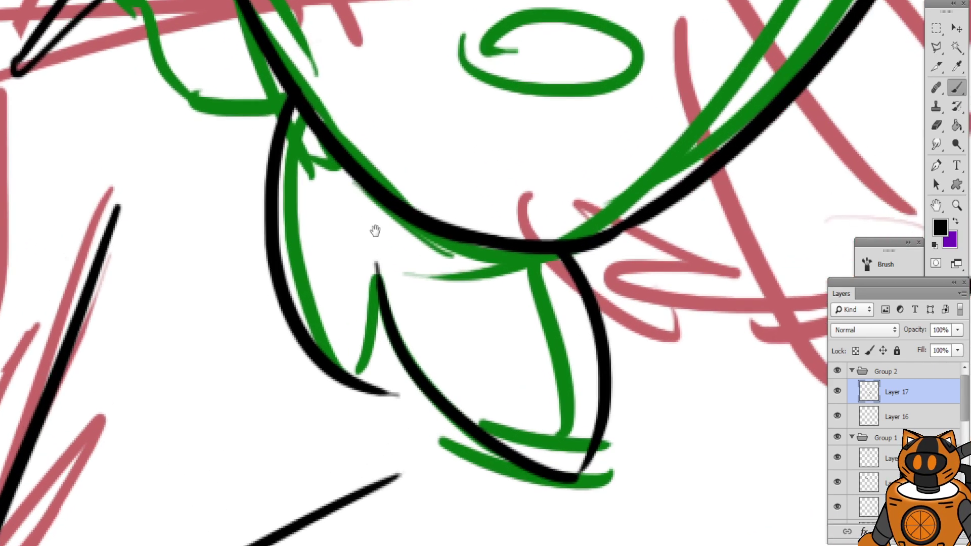
pyautogui.moveTo(375, 232); pyautogui.dragTo(425, 171)
pyautogui.moveTo(448, 294); pyautogui.dragTo(442, 322)
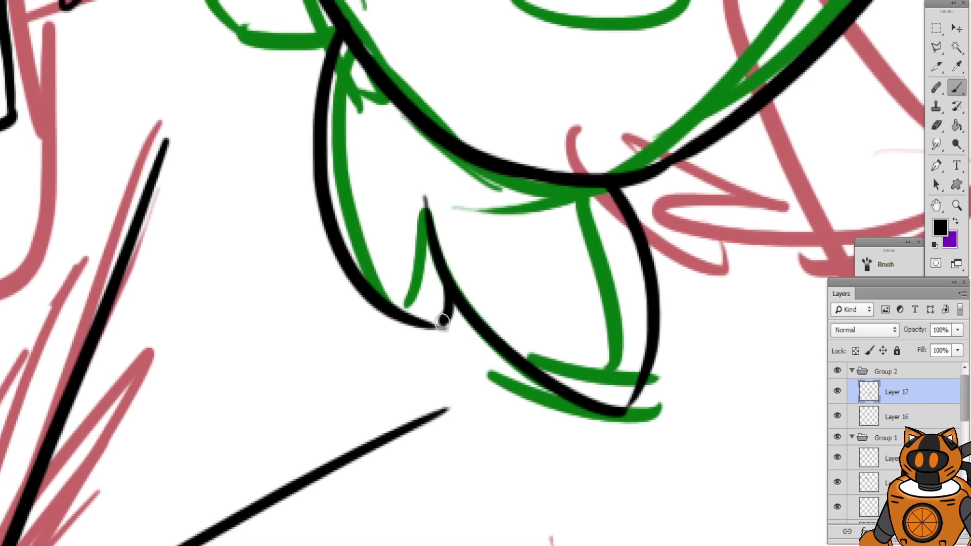
pyautogui.hotkey('ctrl', 'z')
pyautogui.moveTo(448, 284)
pyautogui.mouseDown()
pyautogui.moveTo(445, 331)
pyautogui.moveTo(423, 324)
pyautogui.mouseUp()
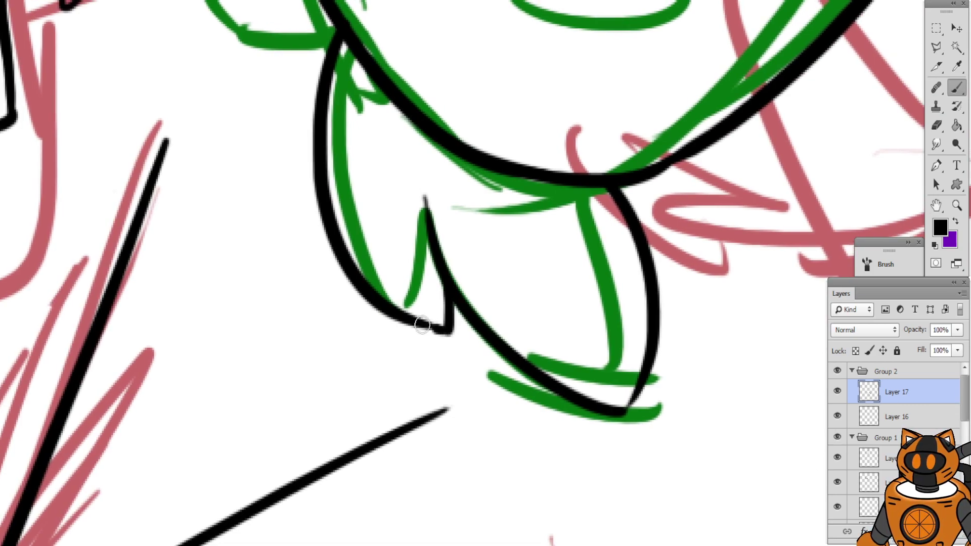
pyautogui.click(936, 124)
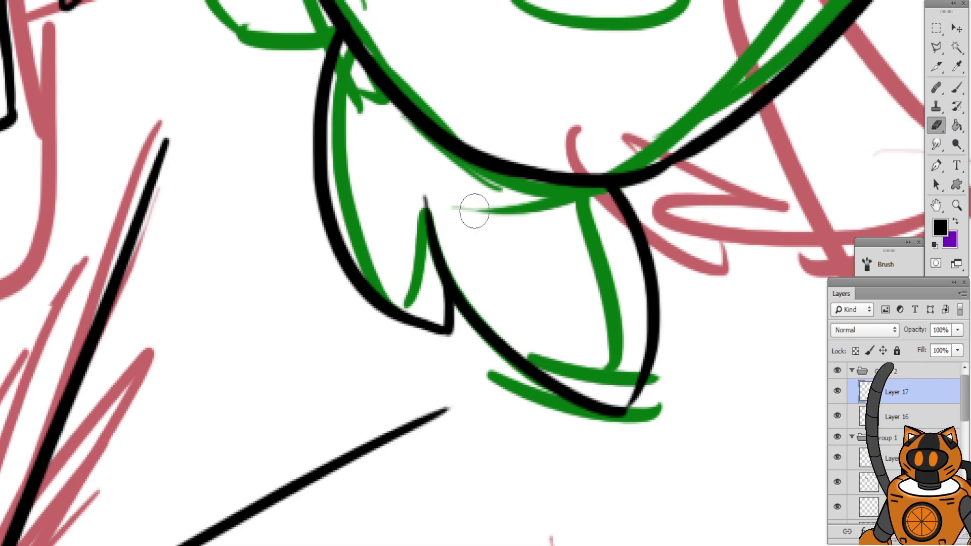
pyautogui.click(425, 201)
# Ink the rounded top of the second raised limb, curving from the first limb around to the vertical post
pyautogui.hotkey('ctrl', '-')
pyautogui.press('space')
pyautogui.moveTo(349, 76)
pyautogui.mouseDown()
pyautogui.moveTo(381, 191)
pyautogui.moveTo(490, 219)
pyautogui.mouseUp()
pyautogui.moveTo(456, 162); pyautogui.dragTo(468, 159)
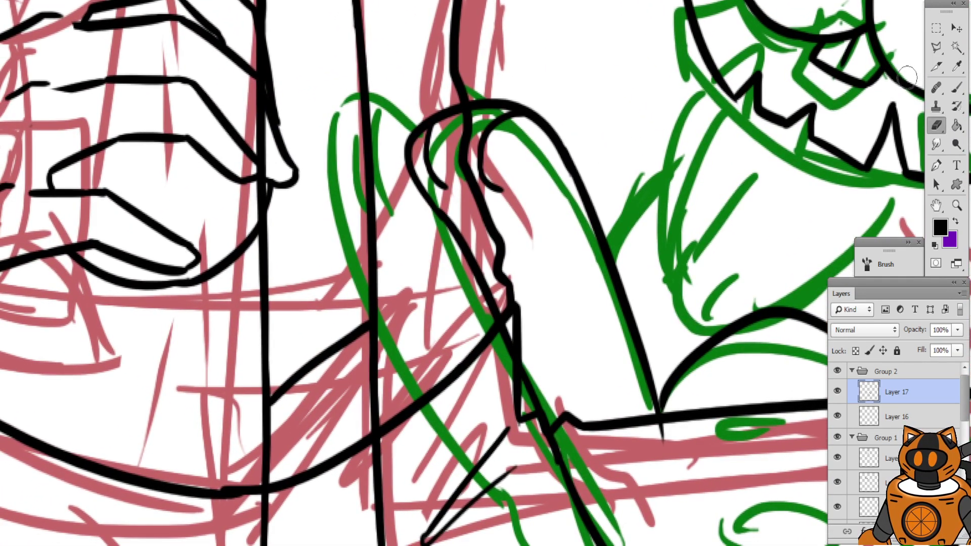
pyautogui.click(956, 87)
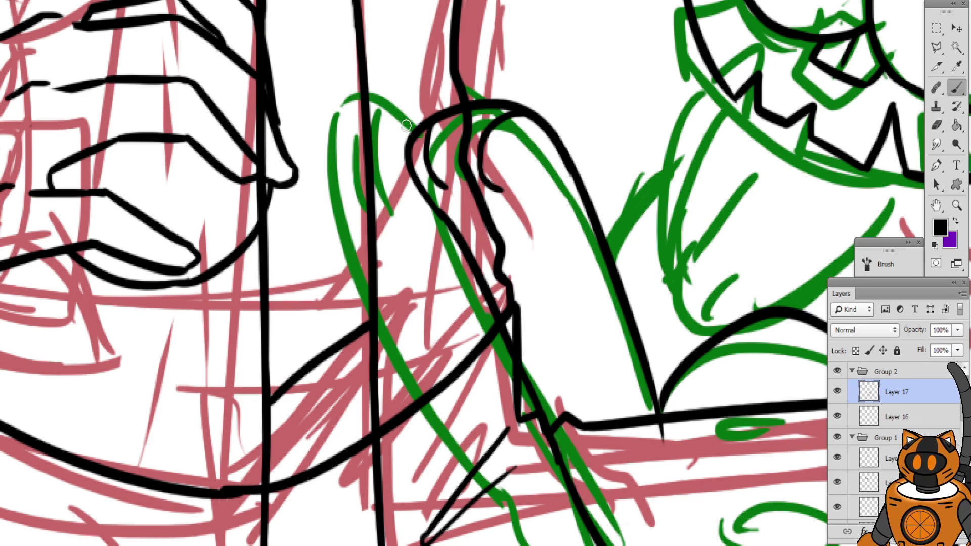
pyautogui.moveTo(424, 122)
pyautogui.mouseDown()
pyautogui.moveTo(323, 197)
pyautogui.moveTo(430, 116)
pyautogui.moveTo(437, 121)
pyautogui.mouseUp()
pyautogui.hotkey('ctrl', 'z')
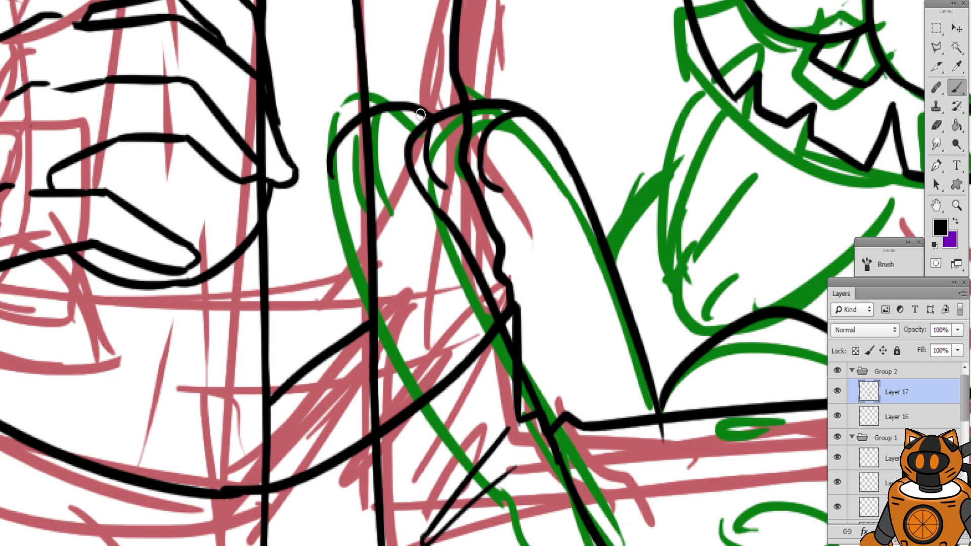
pyautogui.moveTo(337, 168)
pyautogui.mouseDown()
pyautogui.moveTo(332, 60)
pyautogui.moveTo(360, 117)
pyautogui.mouseUp()
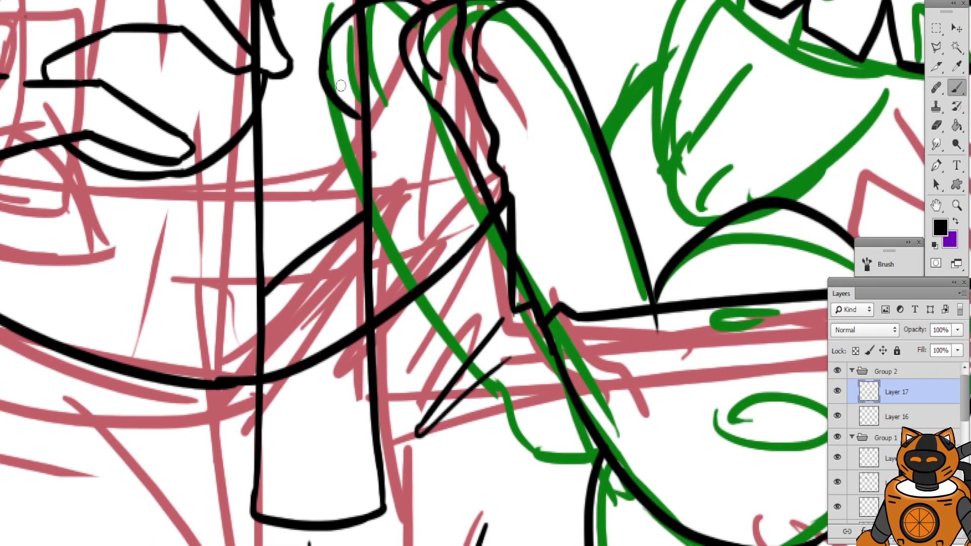
# Ink the underside of the second raised limb from its rounded end down past the post to the body
pyautogui.hotkey('ctrl', 'z')
pyautogui.moveTo(323, 54)
pyautogui.mouseDown()
pyautogui.moveTo(344, 88)
pyautogui.moveTo(354, 83)
pyautogui.moveTo(331, 80)
pyautogui.moveTo(350, 91)
pyautogui.moveTo(455, 373)
pyautogui.mouseUp()
pyautogui.hotkey('ctrl', 'z')
pyautogui.hotkey('ctrl', 'z')
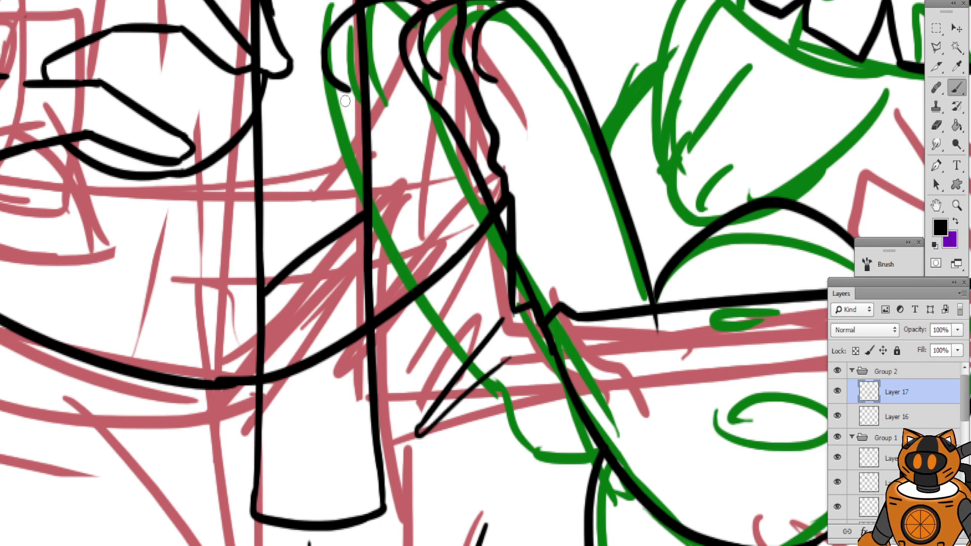
pyautogui.moveTo(349, 92)
pyautogui.mouseDown()
pyautogui.moveTo(464, 363)
pyautogui.moveTo(508, 392)
pyautogui.mouseUp()
pyautogui.moveTo(543, 356); pyautogui.dragTo(488, 247)
pyautogui.moveTo(445, 277); pyautogui.dragTo(512, 347)
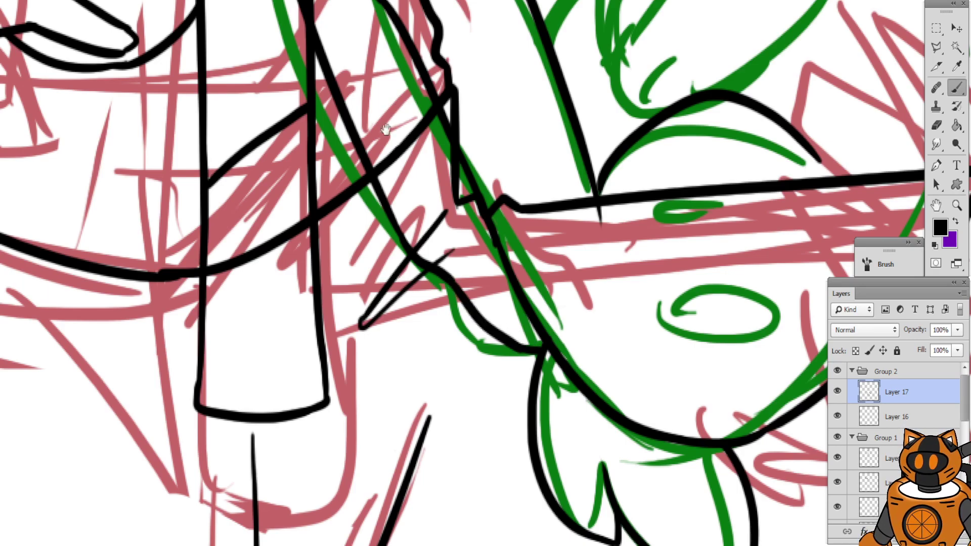
# Add a short curved detail line inside the rounded end of the second raised limb
pyautogui.moveTo(386, 130)
pyautogui.mouseDown()
pyautogui.moveTo(362, 195)
pyautogui.moveTo(396, 174)
pyautogui.mouseUp()
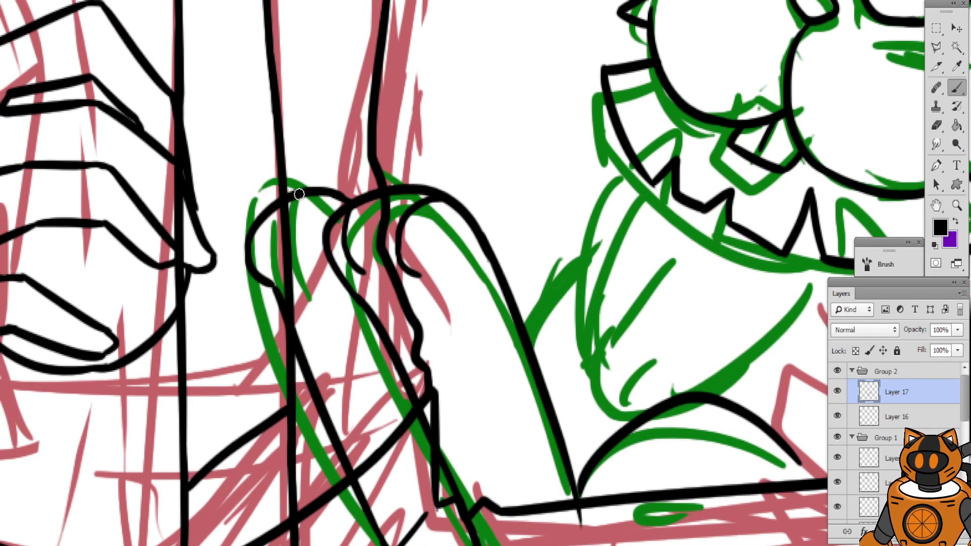
pyautogui.moveTo(300, 194); pyautogui.dragTo(320, 287)
pyautogui.hotkey('ctrl', 'z')
pyautogui.moveTo(303, 197)
pyautogui.mouseDown()
pyautogui.moveTo(292, 252)
pyautogui.moveTo(314, 273)
pyautogui.mouseUp()
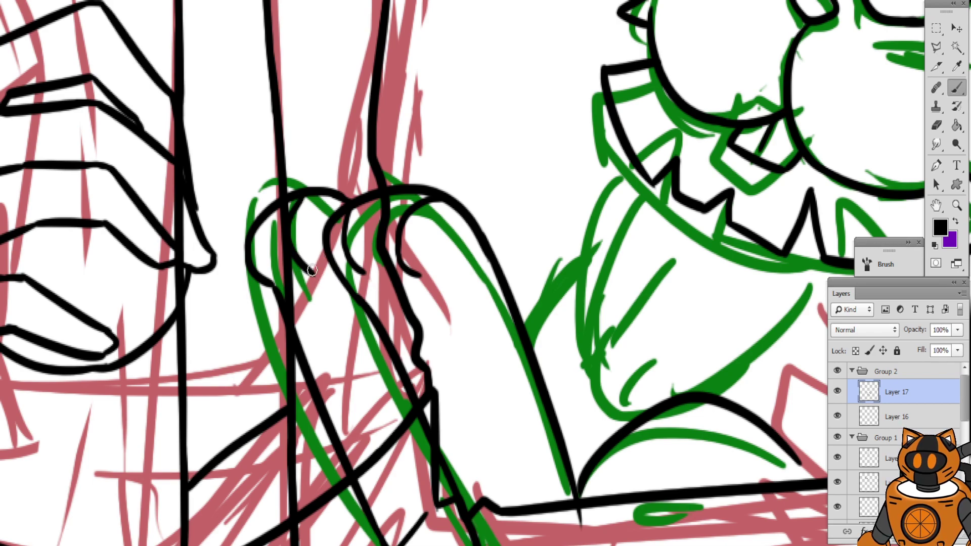
pyautogui.moveTo(463, 338)
pyautogui.mouseDown()
pyautogui.moveTo(438, 310)
pyautogui.moveTo(357, 304)
pyautogui.mouseUp()
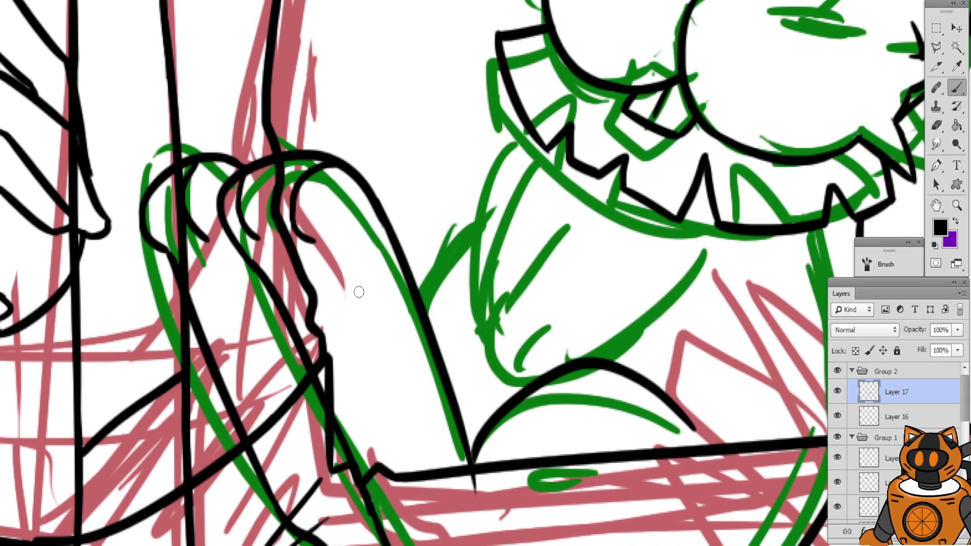
pyautogui.scroll(3, 361, 283)
pyautogui.hscroll(2, 367, 268)
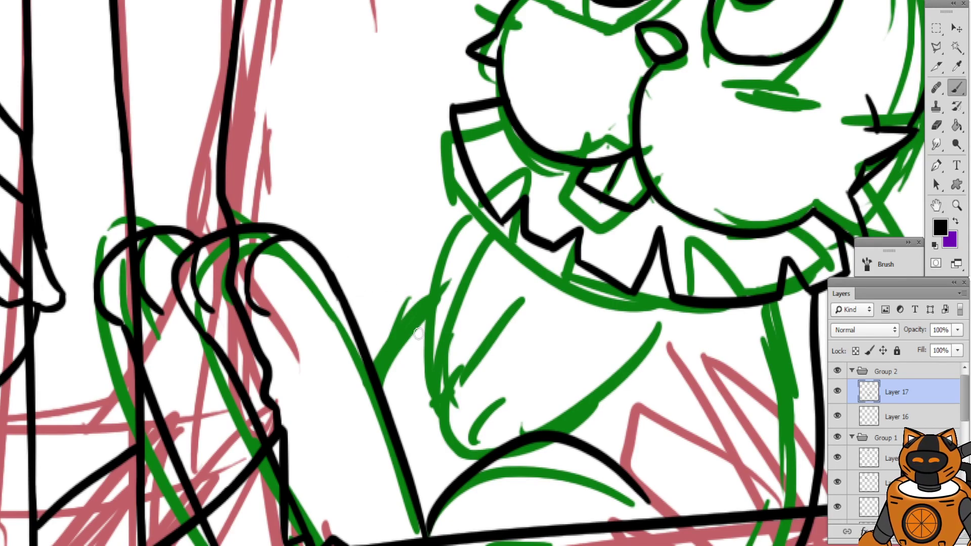
pyautogui.moveTo(420, 261); pyautogui.dragTo(358, 229)
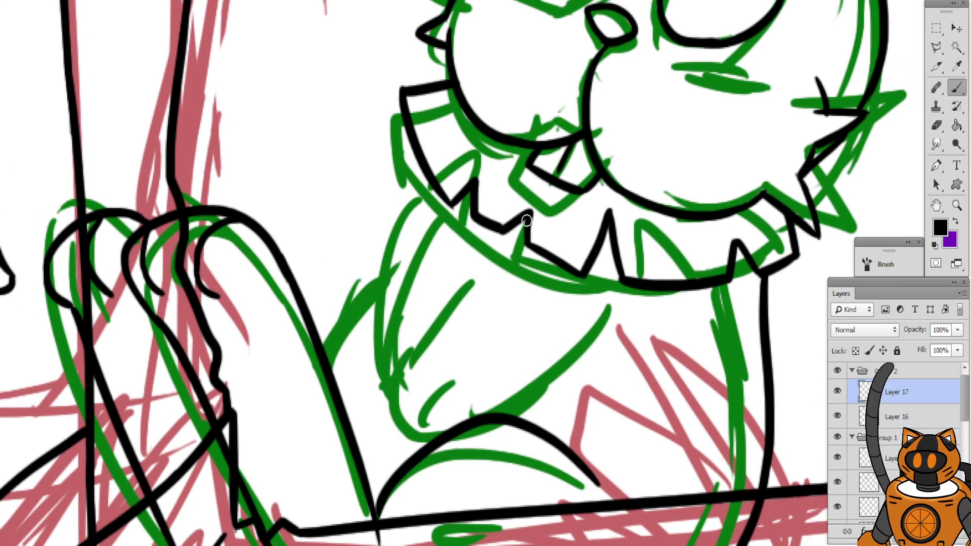
pyautogui.scroll(-3, 536, 261)
pyautogui.hscroll(1, 501, 262)
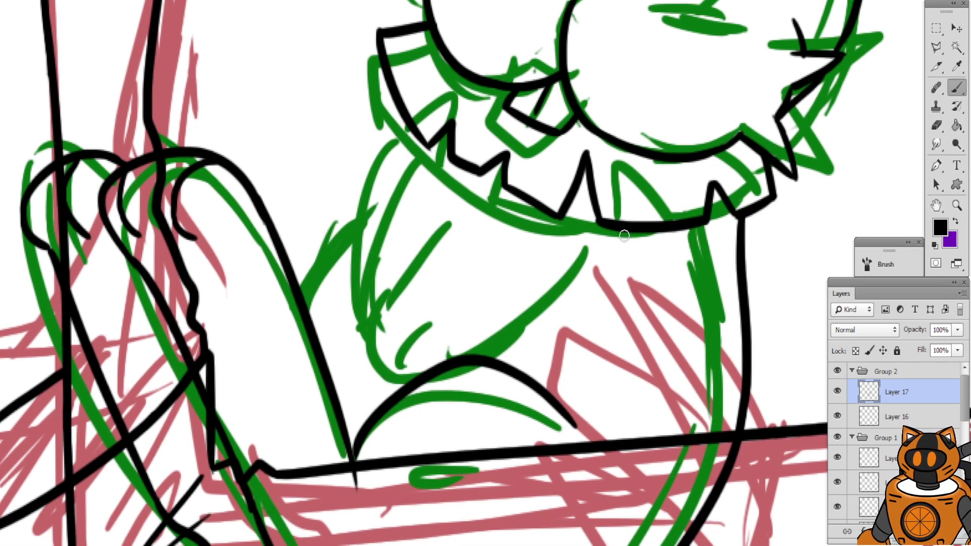
pyautogui.moveTo(618, 229)
pyautogui.mouseDown()
pyautogui.moveTo(499, 350)
pyautogui.moveTo(477, 354)
pyautogui.mouseUp()
pyautogui.hotkey('ctrl', 'z')
pyautogui.moveTo(629, 231)
pyautogui.mouseDown()
pyautogui.moveTo(509, 352)
pyautogui.moveTo(623, 272)
pyautogui.mouseUp()
pyautogui.hotkey('ctrl', 'z')
pyautogui.hotkey('ctrl', 'z')
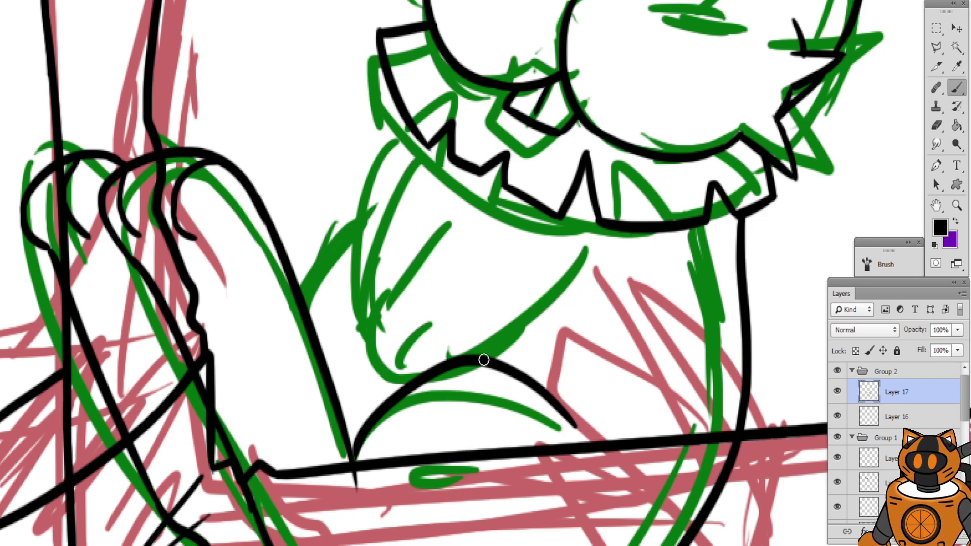
# Ink the creature's near arm beneath the collar with lower and upper edges, a rounded hand and two short finger lines
pyautogui.moveTo(483, 358); pyautogui.dragTo(612, 300)
pyautogui.moveTo(488, 234); pyautogui.dragTo(388, 369)
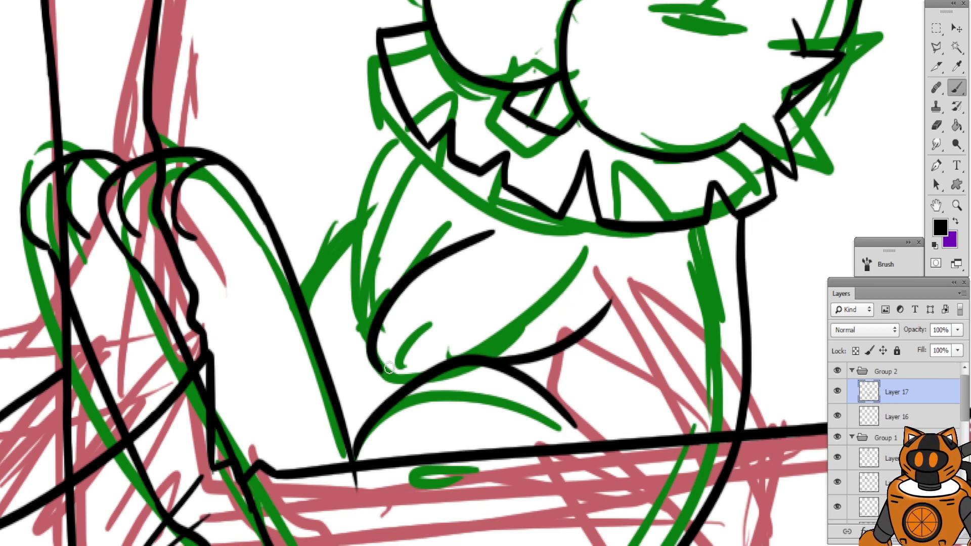
pyautogui.moveTo(438, 320); pyautogui.dragTo(414, 367)
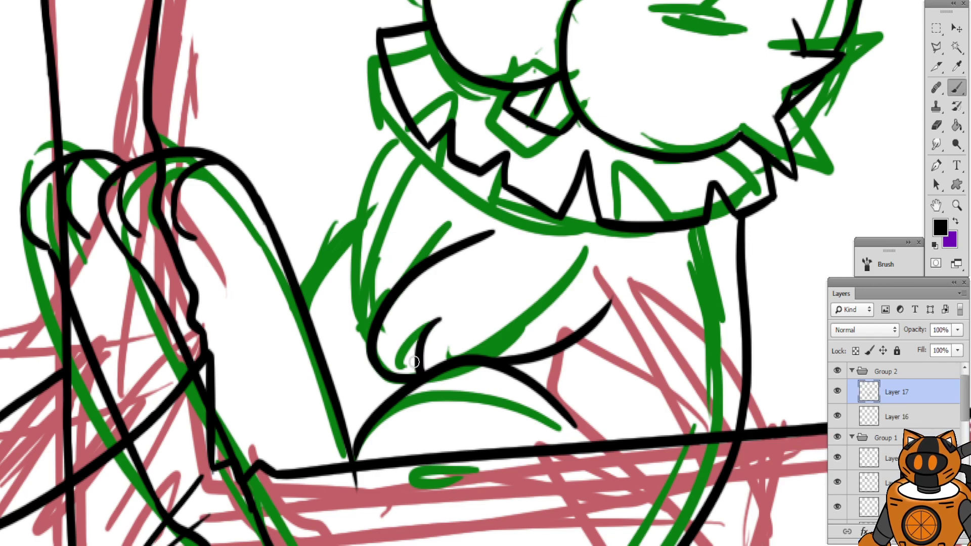
pyautogui.moveTo(383, 324); pyautogui.dragTo(403, 312)
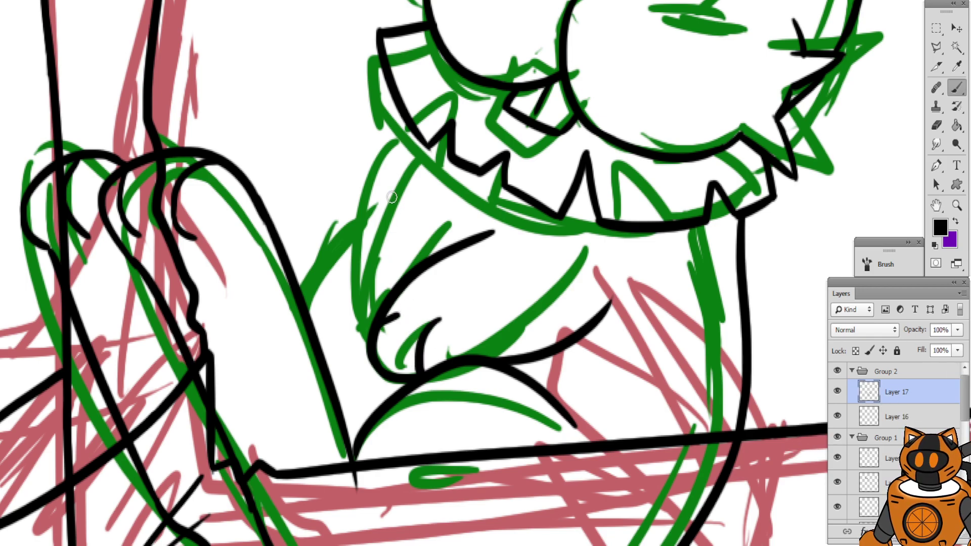
# Ink the curve from the collar down to the hand, short detail lines inside it, and the arc bridging to the raised limb
pyautogui.moveTo(404, 107)
pyautogui.mouseDown()
pyautogui.moveTo(348, 299)
pyautogui.moveTo(362, 327)
pyautogui.mouseUp()
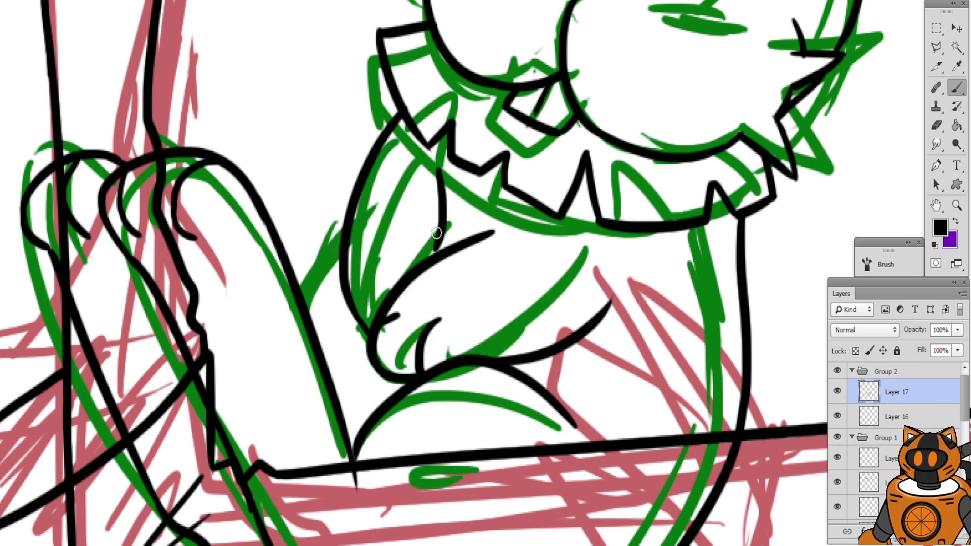
pyautogui.moveTo(438, 173); pyautogui.dragTo(431, 234)
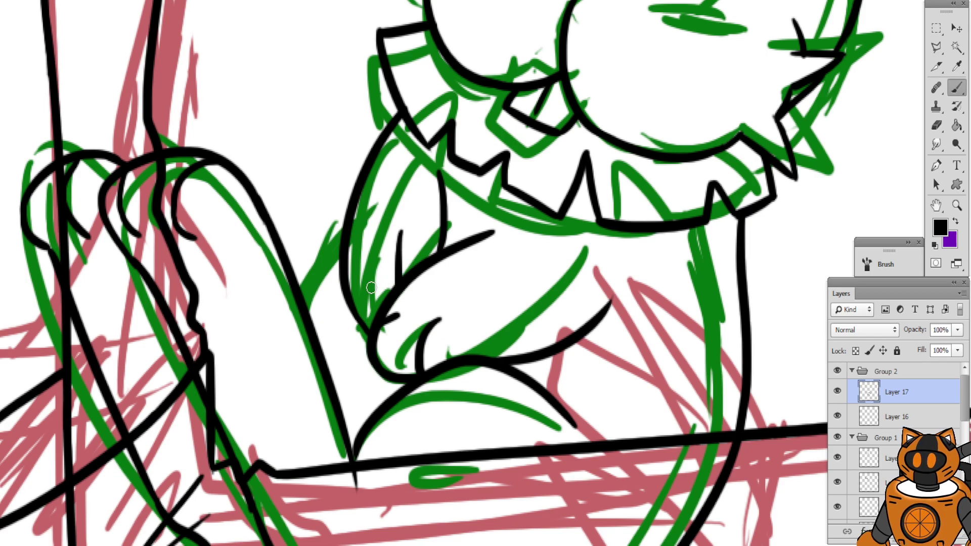
pyautogui.moveTo(371, 291); pyautogui.dragTo(376, 326)
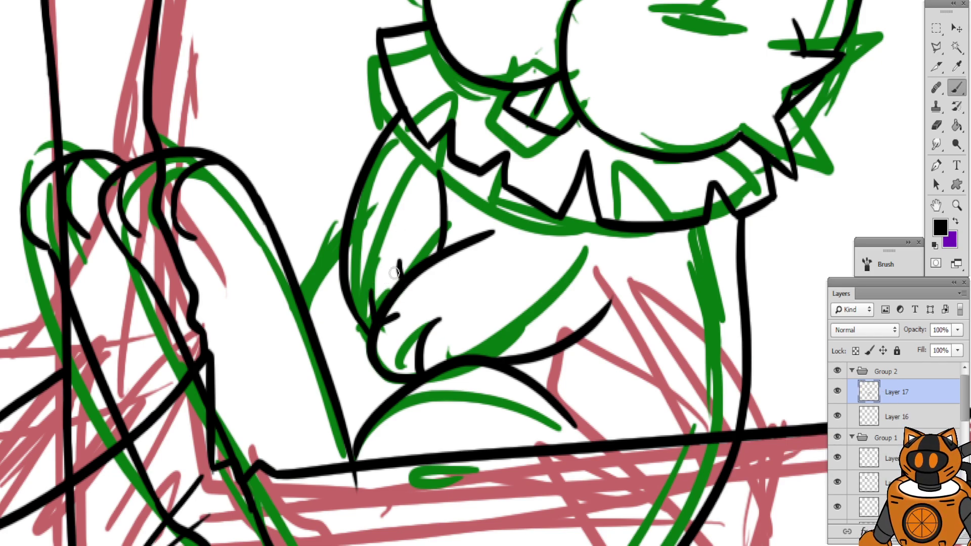
pyautogui.moveTo(281, 236)
pyautogui.mouseDown()
pyautogui.moveTo(325, 175)
pyautogui.moveTo(352, 173)
pyautogui.mouseUp()
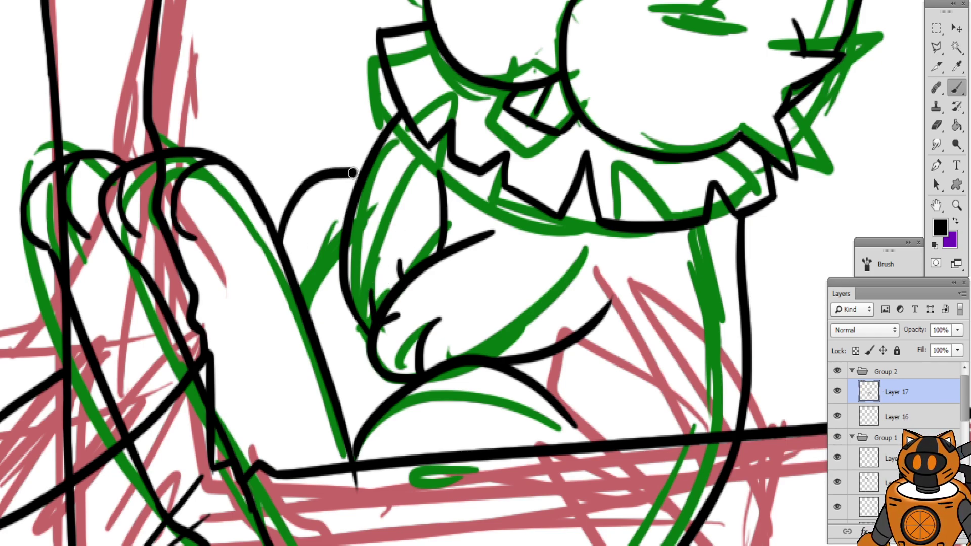
pyautogui.hotkey('ctrl', '-')
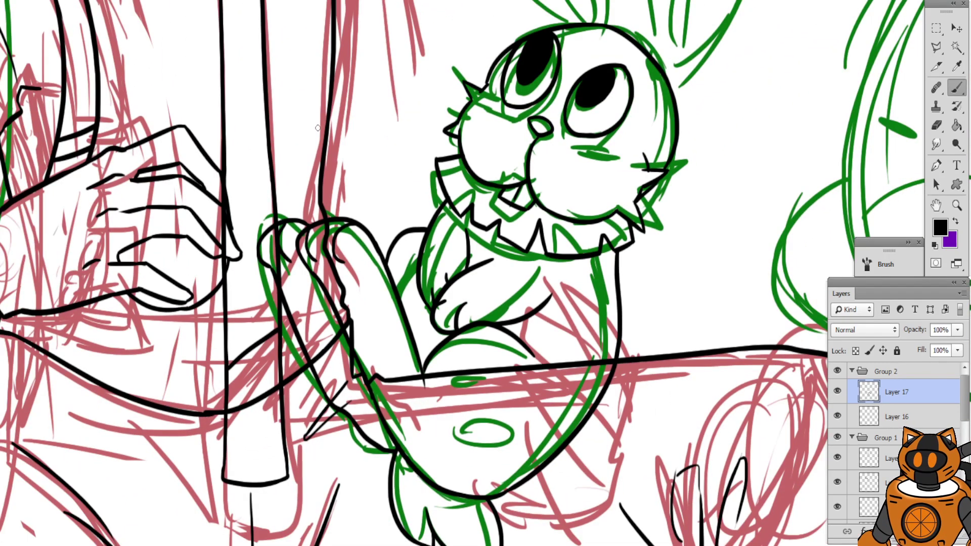
pyautogui.moveTo(406, 130)
pyautogui.mouseDown()
pyautogui.moveTo(351, 210)
pyautogui.moveTo(390, 162)
pyautogui.moveTo(335, 244)
pyautogui.moveTo(344, 263)
pyautogui.mouseUp()
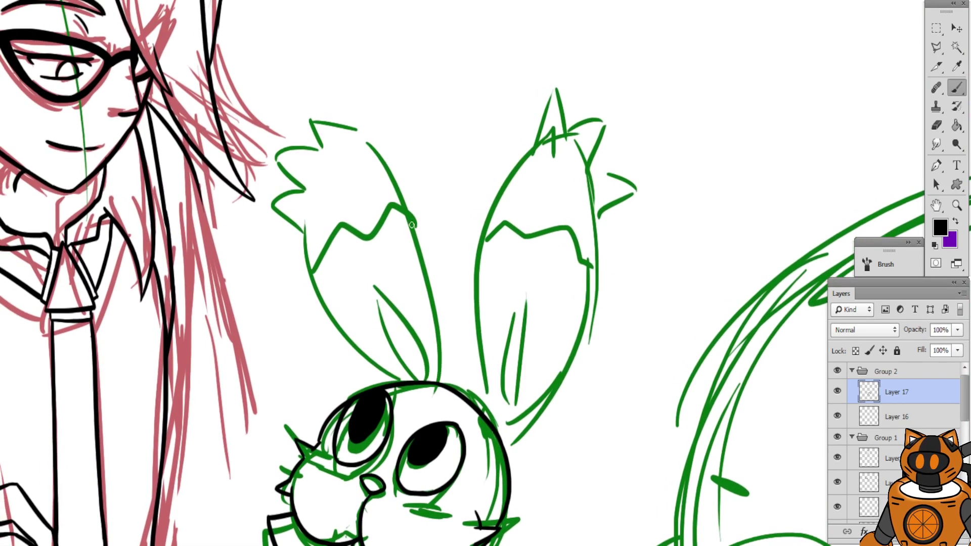
pyautogui.hotkey('ctrl', '+')
pyautogui.moveTo(299, 104)
pyautogui.mouseDown()
pyautogui.moveTo(390, 130)
pyautogui.moveTo(507, 394)
pyautogui.mouseUp()
pyautogui.hotkey('ctrl', '-')
pyautogui.hotkey('ctrl', 'z')
pyautogui.moveTo(401, 139); pyautogui.dragTo(482, 398)
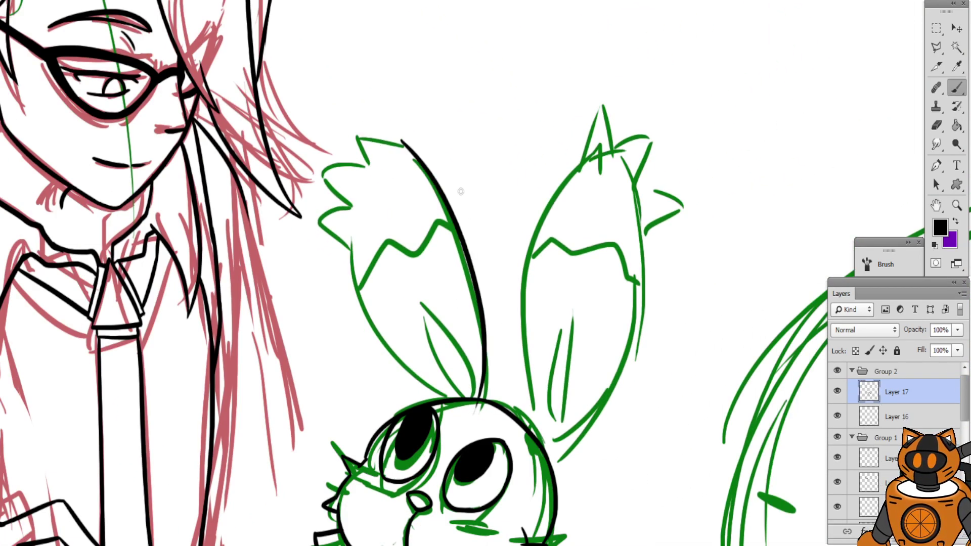
pyautogui.hotkey('ctrl', 'z')
# Add a new layer and ink the right-hand edge of the left ear as one long curve down to the head
pyautogui.hotkey('ctrl', 'shift', 'alt', 'n')
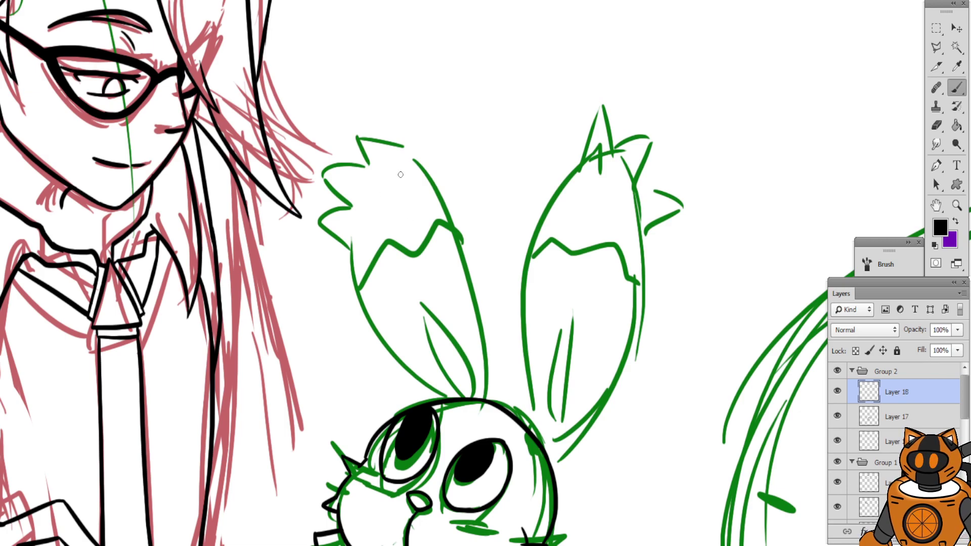
pyautogui.moveTo(405, 154); pyautogui.dragTo(494, 438)
pyautogui.hotkey('ctrl', 'z')
pyautogui.moveTo(411, 146); pyautogui.dragTo(490, 432)
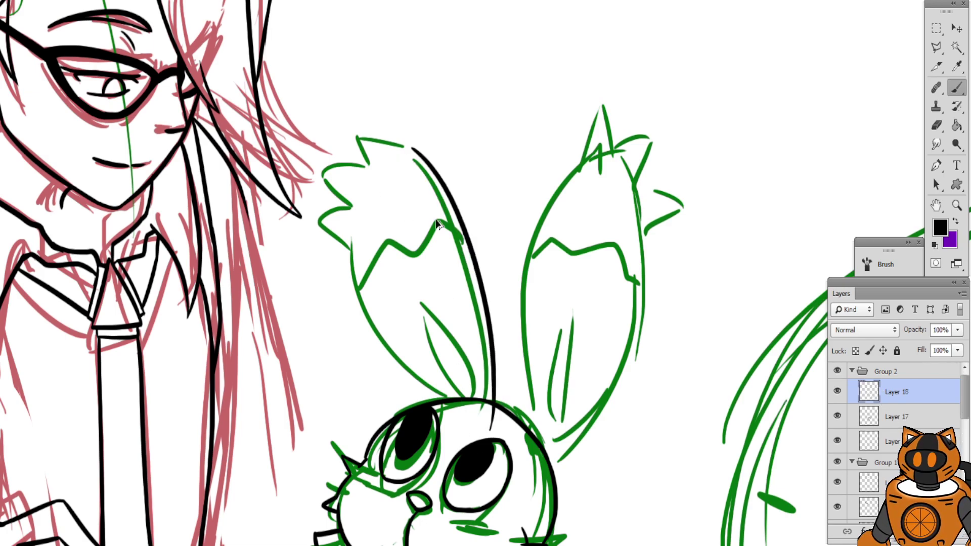
pyautogui.hotkey('ctrl', 'z')
pyautogui.moveTo(405, 135); pyautogui.dragTo(457, 423)
pyautogui.hotkey('ctrl', 'z')
pyautogui.moveTo(412, 134)
pyautogui.mouseDown()
pyautogui.moveTo(461, 223)
pyautogui.moveTo(462, 430)
pyautogui.mouseUp()
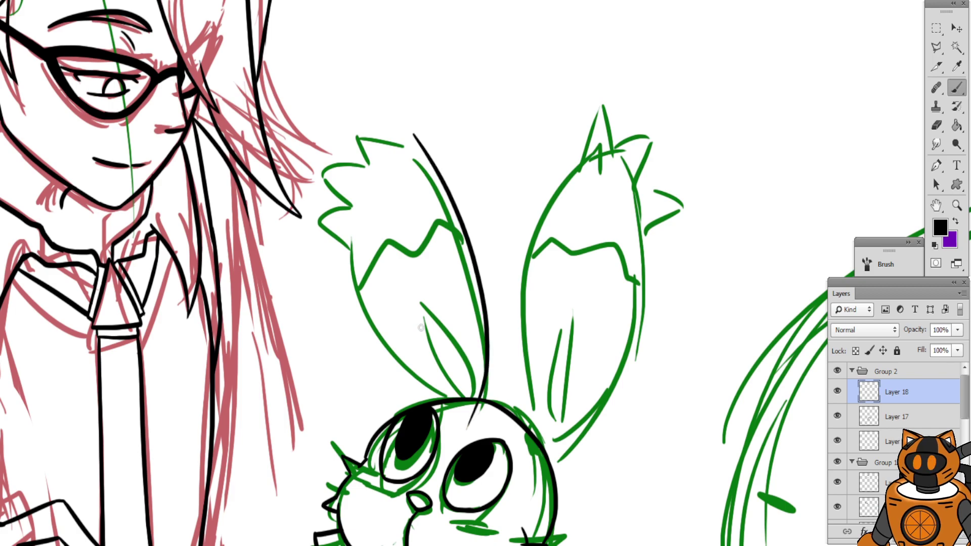
pyautogui.hotkey('ctrl', 'z')
pyautogui.moveTo(404, 146); pyautogui.dragTo(464, 430)
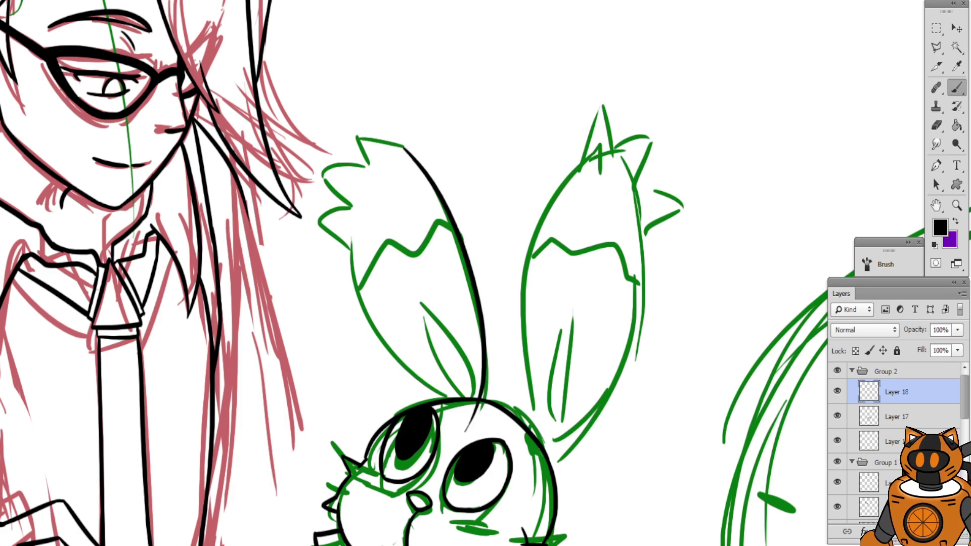
# Ink the left-hand edge of the left ear as a long curve meeting the other edge at the head
pyautogui.moveTo(354, 202)
pyautogui.mouseDown()
pyautogui.moveTo(418, 374)
pyautogui.moveTo(456, 398)
pyautogui.moveTo(470, 420)
pyautogui.mouseUp()
pyautogui.hotkey('ctrl', 'z')
pyautogui.hotkey('ctrl', 'z')
pyautogui.moveTo(349, 215)
pyautogui.mouseDown()
pyautogui.moveTo(351, 268)
pyautogui.moveTo(463, 415)
pyautogui.mouseUp()
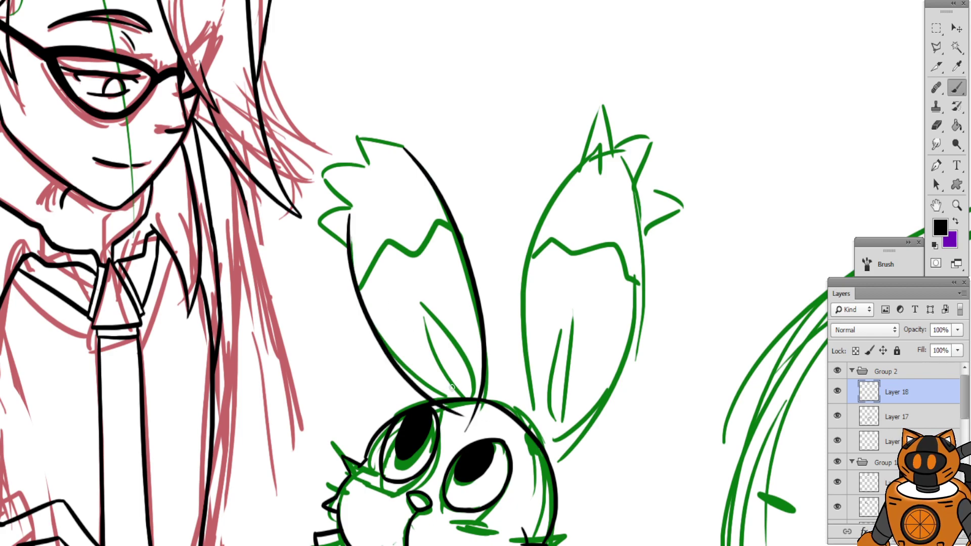
pyautogui.hotkey('ctrl', 'z')
pyautogui.moveTo(355, 206); pyautogui.dragTo(476, 414)
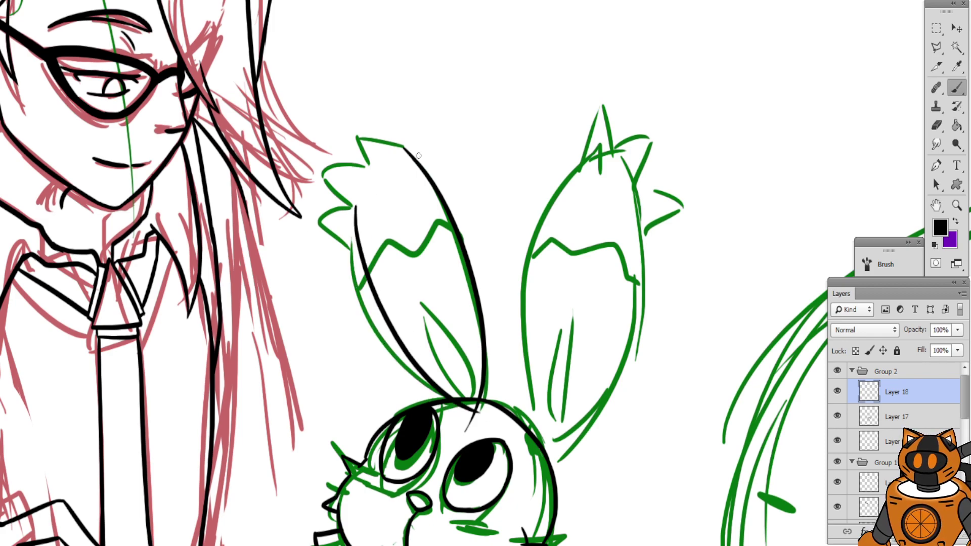
# Ink the top of the left ear's tip with a curved edge ending in the first fur point and its notch
pyautogui.hotkey('ctrl', '+')
pyautogui.moveTo(442, 158); pyautogui.dragTo(657, 281)
pyautogui.hotkey('ctrl', '+')
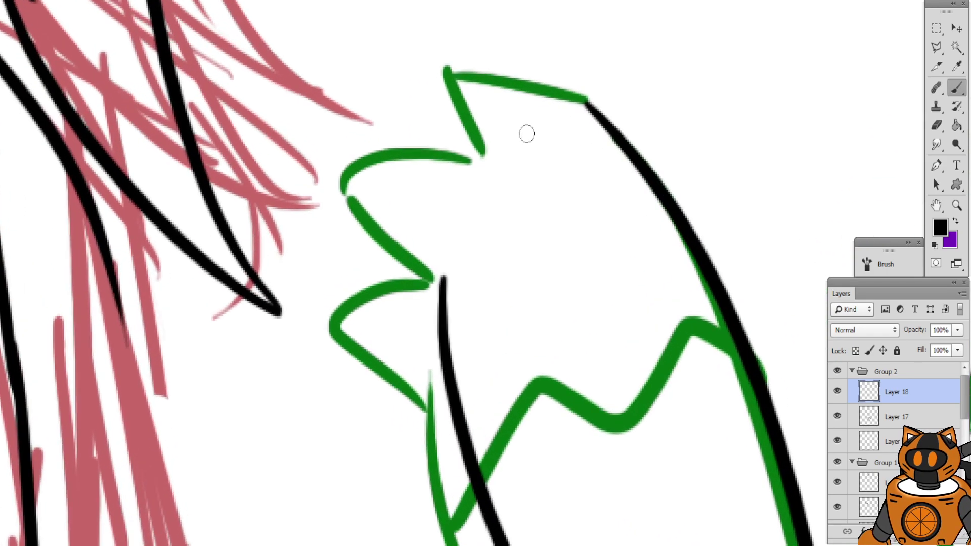
pyautogui.scroll(3, 527, 134)
pyautogui.moveTo(599, 181)
pyautogui.mouseDown()
pyautogui.moveTo(492, 118)
pyautogui.moveTo(445, 114)
pyautogui.mouseUp()
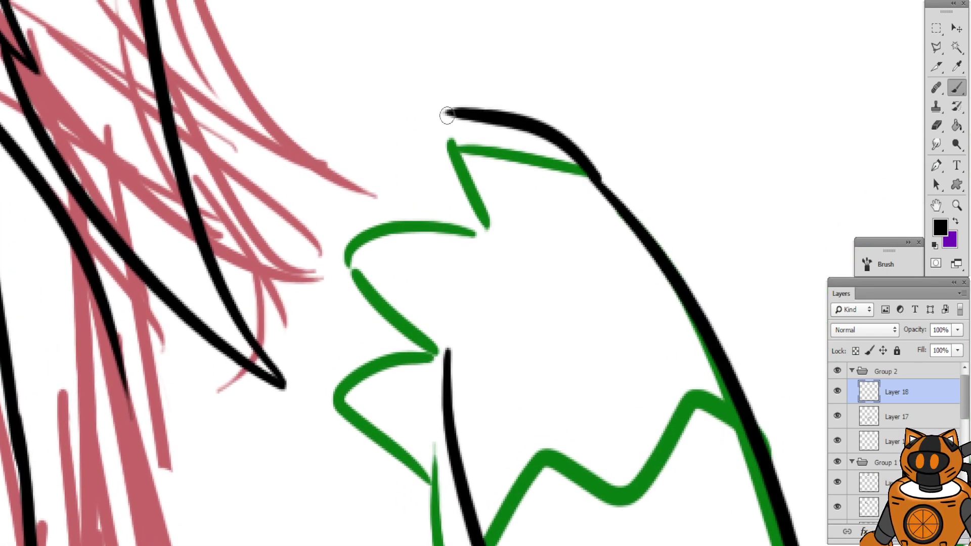
pyautogui.hotkey('ctrl', 'z')
pyautogui.moveTo(597, 183)
pyautogui.mouseDown()
pyautogui.moveTo(475, 139)
pyautogui.moveTo(520, 226)
pyautogui.moveTo(512, 229)
pyautogui.moveTo(506, 208)
pyautogui.moveTo(409, 242)
pyautogui.moveTo(460, 292)
pyautogui.mouseUp()
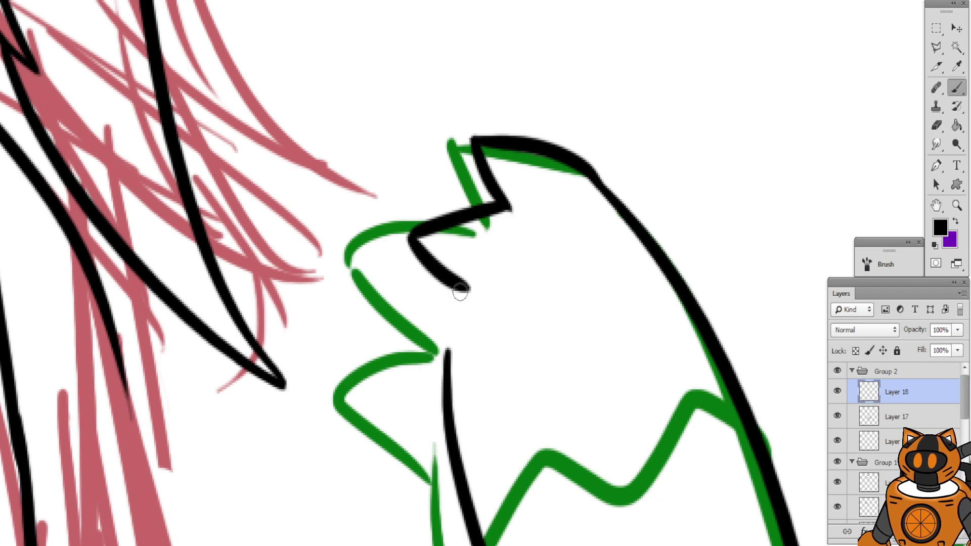
pyautogui.hotkey('ctrl', 'z')
pyautogui.hotkey('ctrl', 'z')
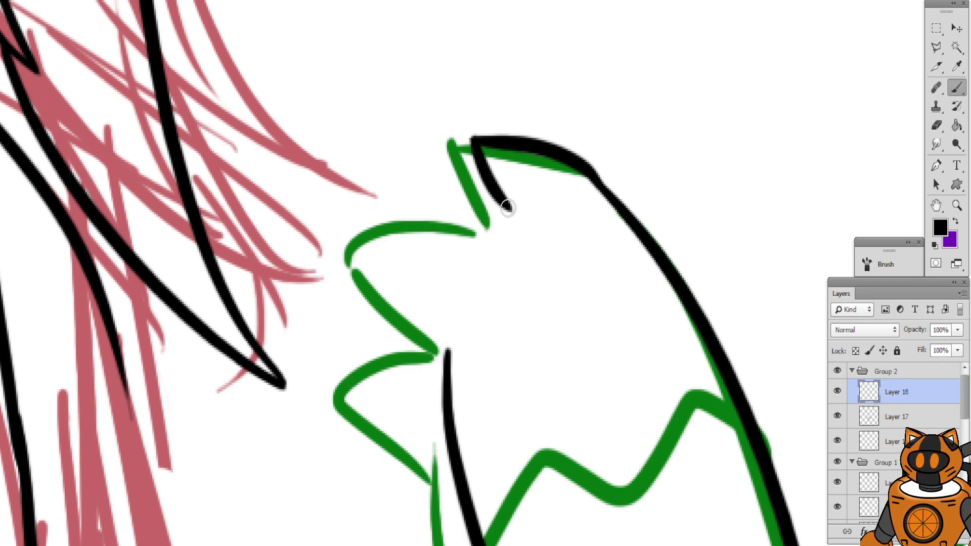
# Ink the remaining jagged fur points of the left ear's tip down to the ear's left-hand edge
pyautogui.moveTo(508, 208); pyautogui.dragTo(387, 202)
pyautogui.hotkey('ctrl', 'z')
pyautogui.moveTo(506, 205)
pyautogui.mouseDown()
pyautogui.moveTo(354, 216)
pyautogui.moveTo(365, 203)
pyautogui.moveTo(424, 269)
pyautogui.moveTo(429, 279)
pyautogui.moveTo(419, 267)
pyautogui.moveTo(372, 305)
pyautogui.moveTo(374, 319)
pyautogui.moveTo(434, 355)
pyautogui.mouseUp()
pyautogui.hotkey('ctrl', 'z')
pyautogui.moveTo(374, 307); pyautogui.dragTo(443, 345)
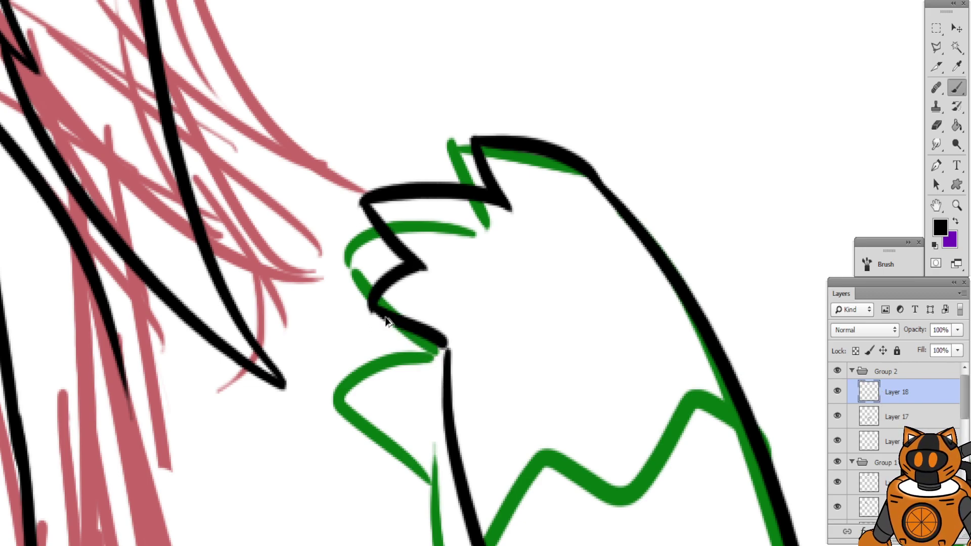
pyautogui.hotkey('ctrl', 'z')
pyautogui.moveTo(376, 308); pyautogui.dragTo(446, 353)
# Ink the narrow leaf-shaped inner ear of the left ear with two curves running down to the head
pyautogui.moveTo(403, 258); pyautogui.dragTo(325, 84)
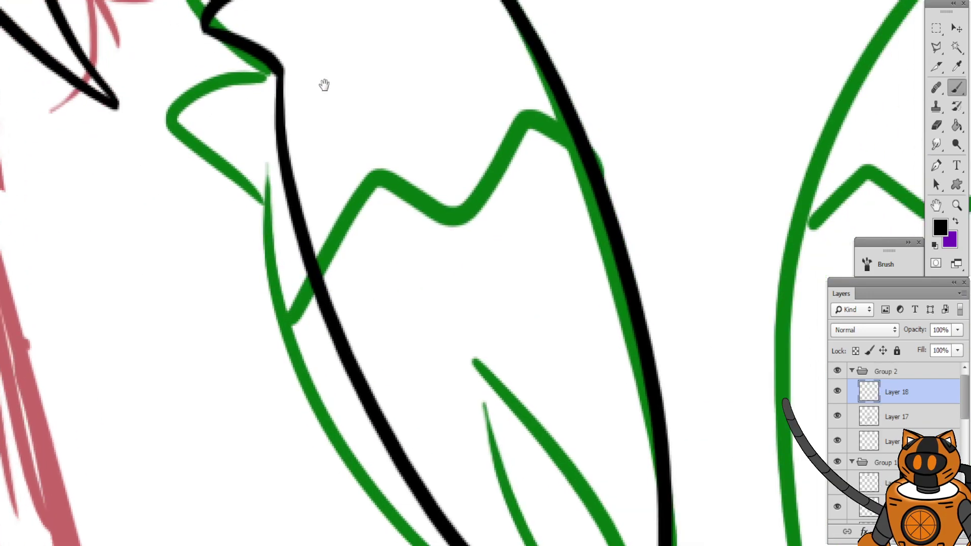
pyautogui.moveTo(471, 368)
pyautogui.mouseDown()
pyautogui.moveTo(339, 78)
pyautogui.moveTo(442, 341)
pyautogui.mouseUp()
pyautogui.hotkey('ctrl', 'z')
pyautogui.hotkey('ctrl', 'z')
pyautogui.moveTo(337, 50); pyautogui.dragTo(444, 349)
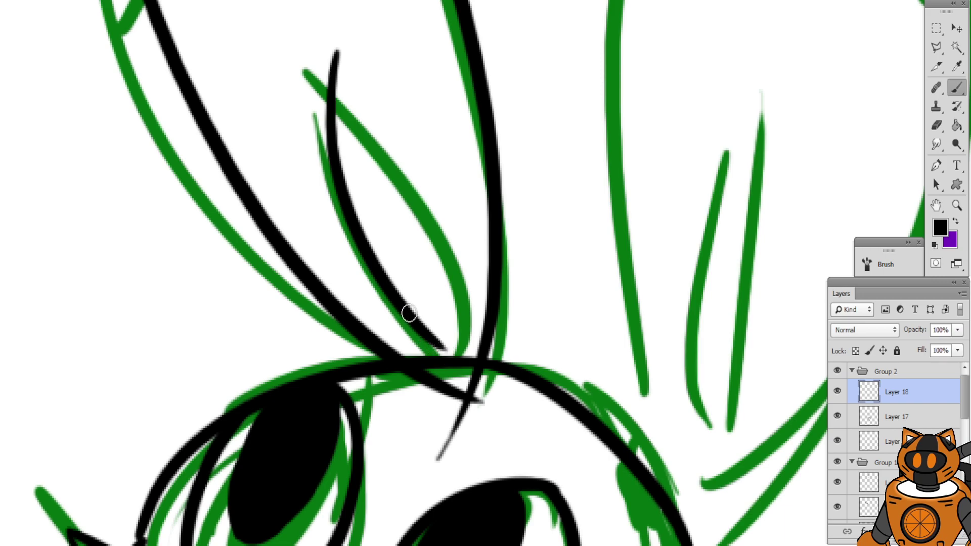
pyautogui.hotkey('ctrl', 'z')
pyautogui.moveTo(320, 67); pyautogui.dragTo(434, 353)
pyautogui.moveTo(329, 66); pyautogui.dragTo(448, 369)
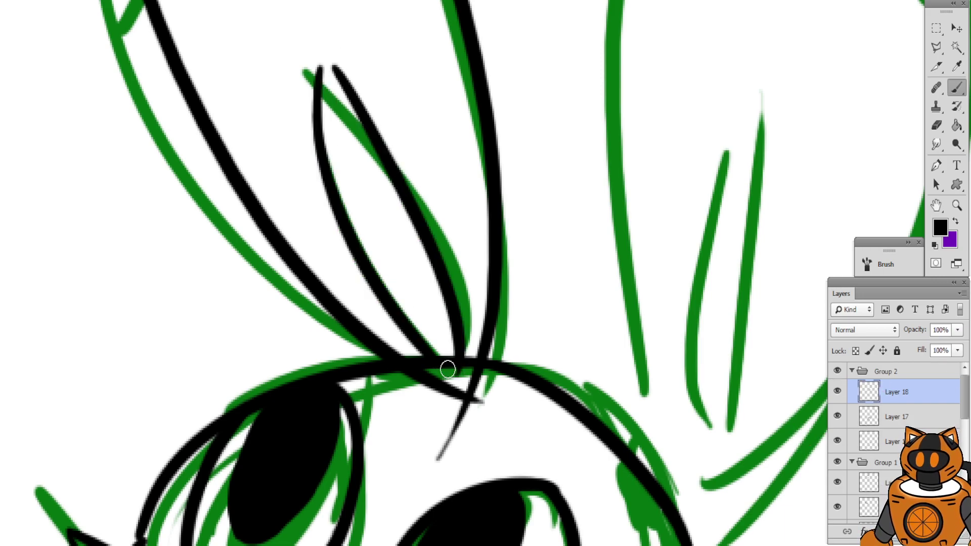
pyautogui.hotkey('ctrl', 'z')
pyautogui.moveTo(314, 62); pyautogui.dragTo(447, 357)
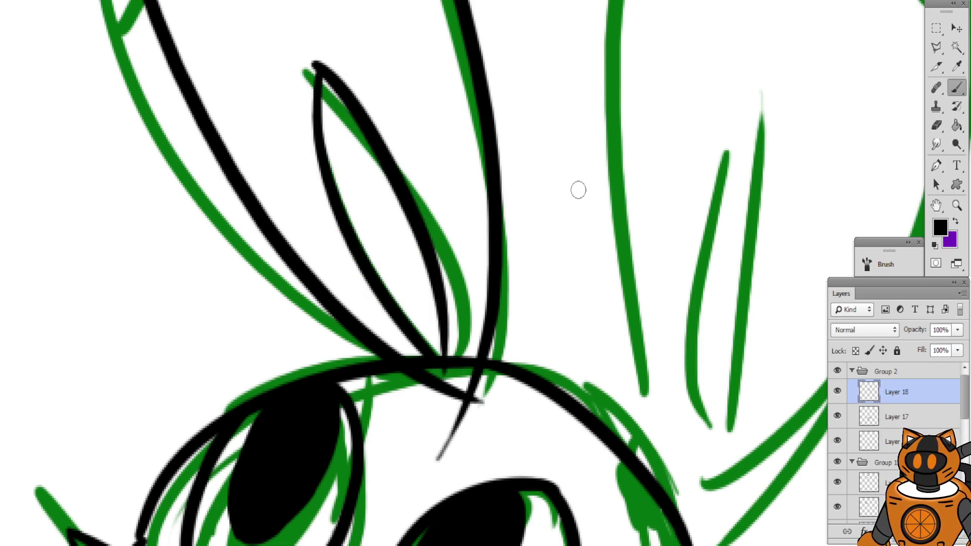
# Examine the inked left ear as a whole alongside the head and the sketched right ear
pyautogui.moveTo(578, 155); pyautogui.dragTo(431, 186)
pyautogui.moveTo(574, 117); pyautogui.dragTo(483, 147)
pyautogui.hotkey('ctrl', '-')
pyautogui.moveTo(472, 194); pyautogui.dragTo(487, 247)
pyautogui.hotkey('ctrl', '-')
pyautogui.moveTo(492, 211); pyautogui.dragTo(431, 267)
pyautogui.hotkey('ctrl', '+')
pyautogui.hotkey('ctrl', '-')
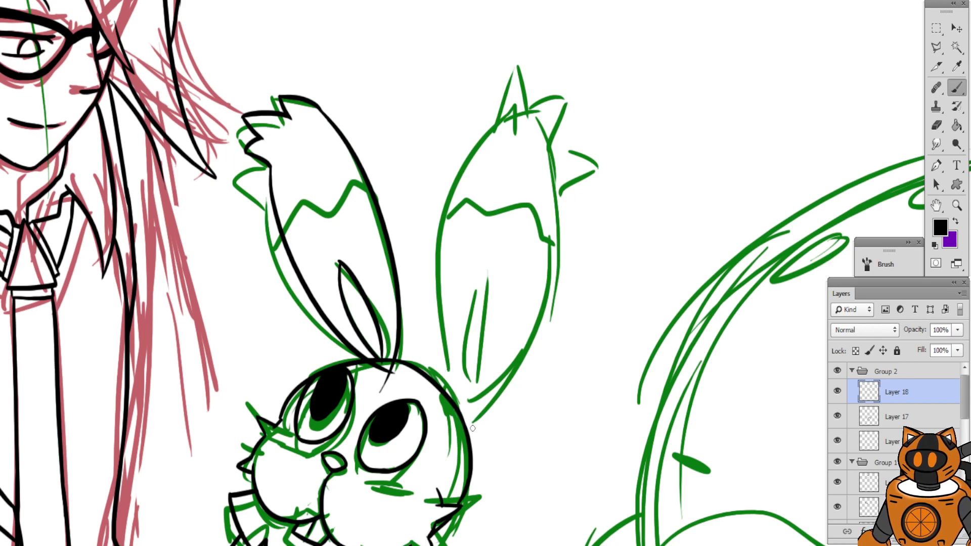
# Ink the right-hand edge of the right ear as one long curve between its tip and the head
pyautogui.moveTo(472, 429)
pyautogui.mouseDown()
pyautogui.moveTo(524, 158)
pyautogui.moveTo(493, 93)
pyautogui.moveTo(446, 436)
pyautogui.mouseUp()
pyautogui.hotkey('ctrl', 'z')
pyautogui.hotkey('ctrl', 'z')
pyautogui.hotkey('ctrl', 'z')
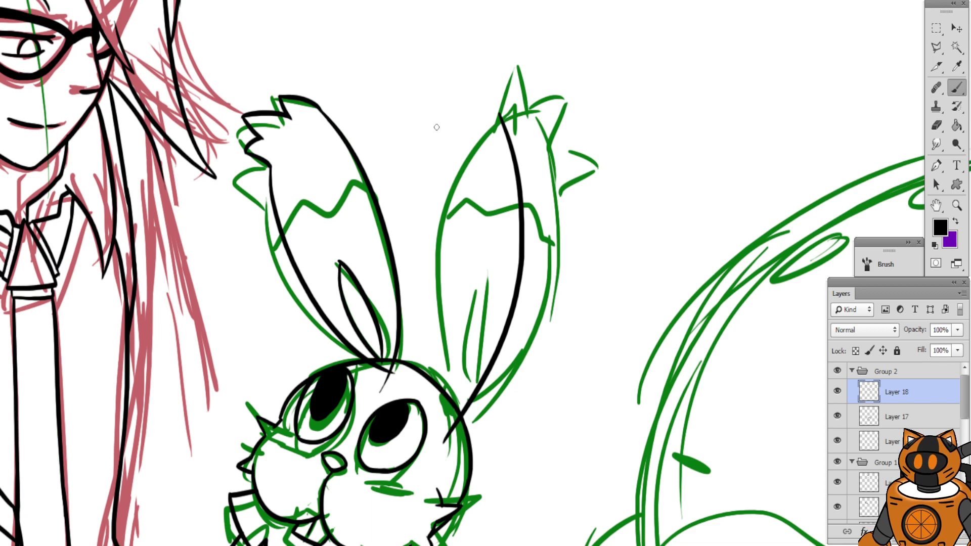
# Ink the left-hand edge of the right ear as a long curve down to the head
pyautogui.moveTo(474, 111); pyautogui.dragTo(430, 405)
pyautogui.hotkey('ctrl', 'z')
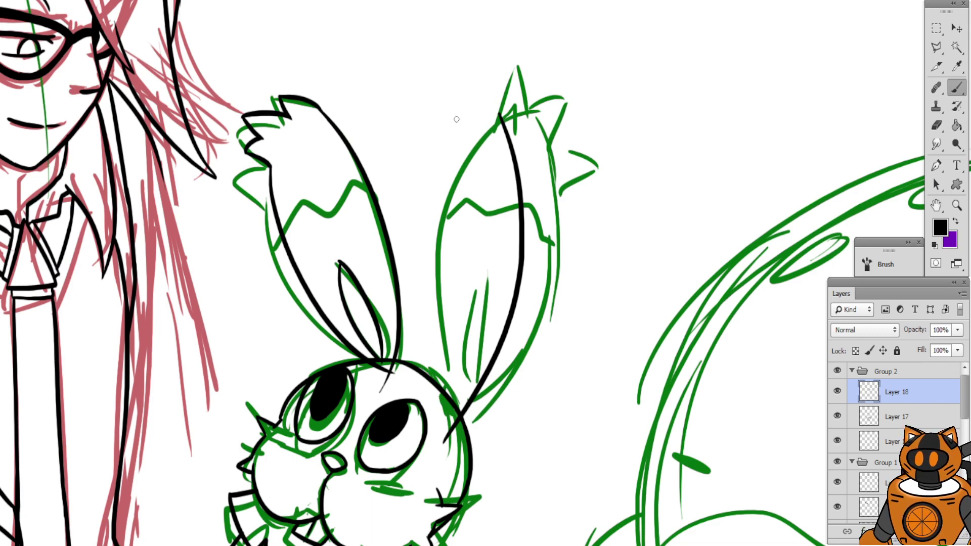
pyautogui.moveTo(456, 120)
pyautogui.mouseDown()
pyautogui.moveTo(431, 409)
pyautogui.moveTo(445, 122)
pyautogui.mouseUp()
pyautogui.hotkey('ctrl', 'z')
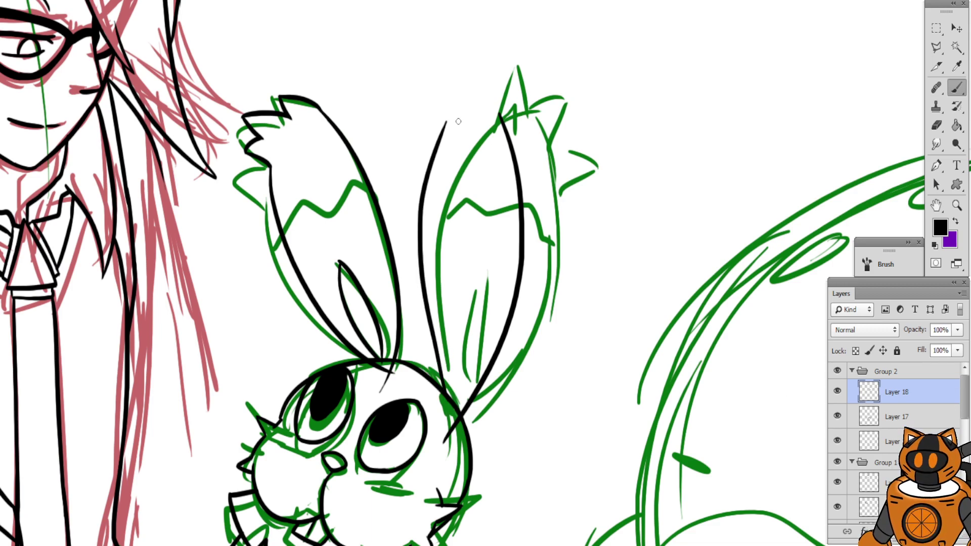
# Ink two curved, overlapping fur points at the tip of the right ear, starting from its right-hand edge
pyautogui.hotkey('ctrl', '+')
pyautogui.hotkey('ctrl', '+')
pyautogui.moveTo(412, 28); pyautogui.dragTo(397, 287)
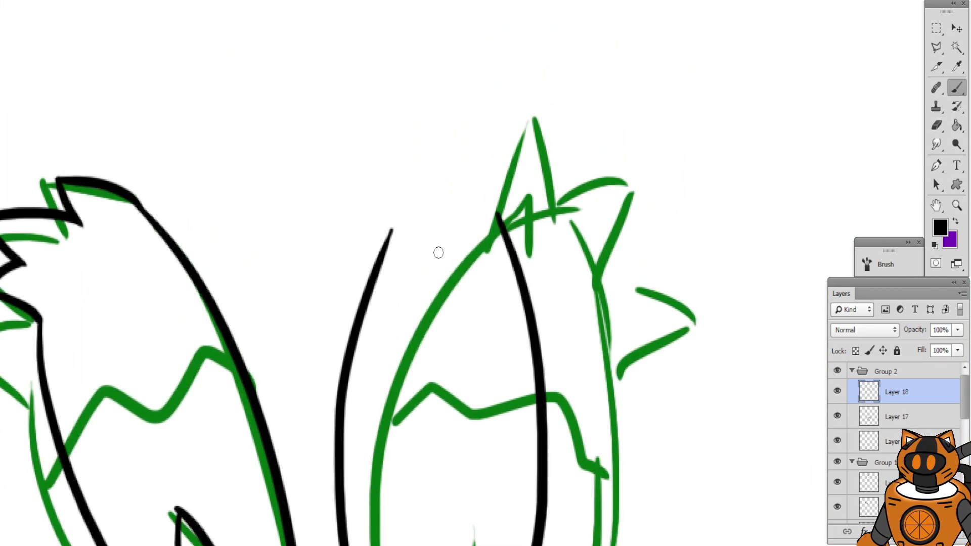
pyautogui.moveTo(504, 228); pyautogui.dragTo(390, 163)
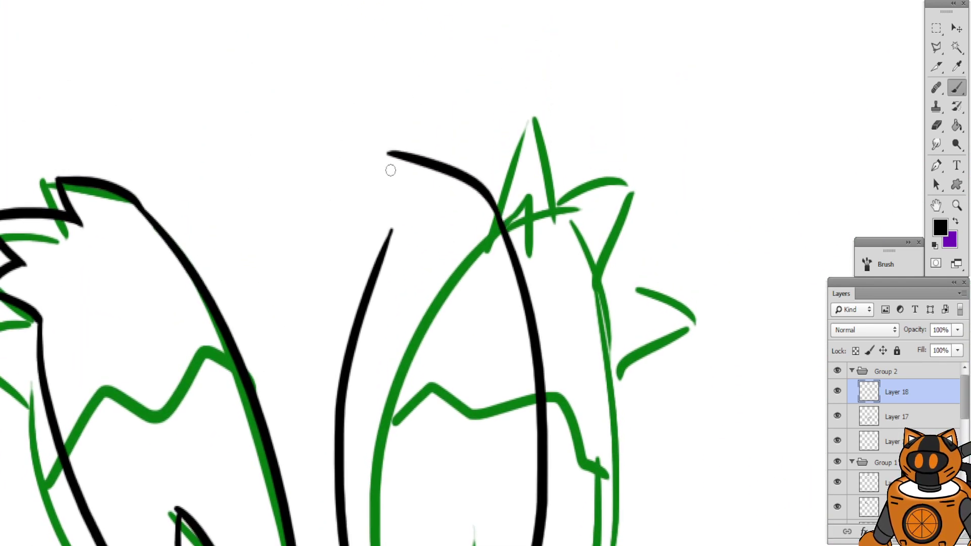
pyautogui.hotkey('ctrl', 'z')
pyautogui.moveTo(503, 227)
pyautogui.mouseDown()
pyautogui.moveTo(455, 189)
pyautogui.moveTo(410, 189)
pyautogui.moveTo(451, 245)
pyautogui.mouseUp()
pyautogui.moveTo(456, 180); pyautogui.dragTo(323, 152)
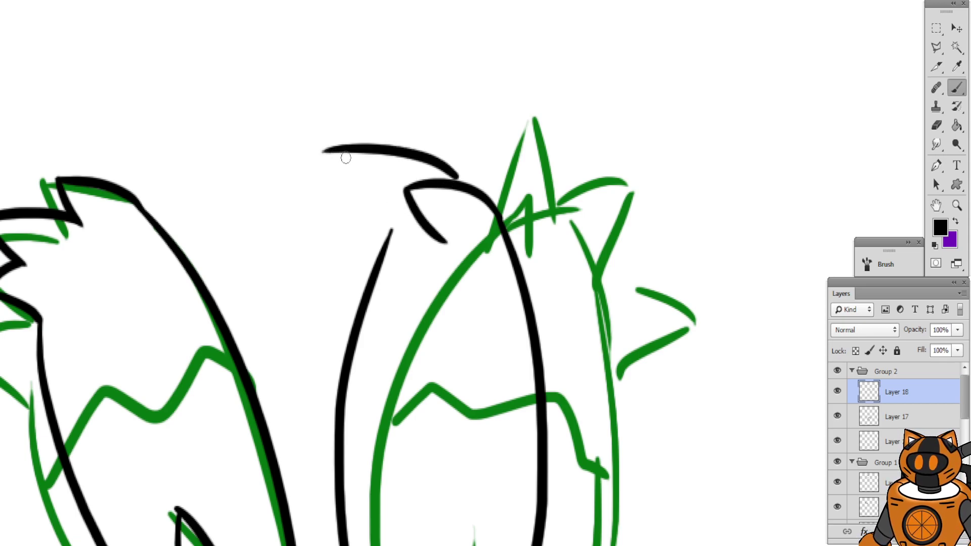
pyautogui.hotkey('ctrl', 'z')
pyautogui.moveTo(453, 181)
pyautogui.mouseDown()
pyautogui.moveTo(365, 150)
pyautogui.moveTo(402, 228)
pyautogui.moveTo(375, 232)
pyautogui.moveTo(394, 288)
pyautogui.mouseUp()
# Trim the upper end of the right ear's left-hand edge and ink the last fur point down to meet it
pyautogui.click(936, 125)
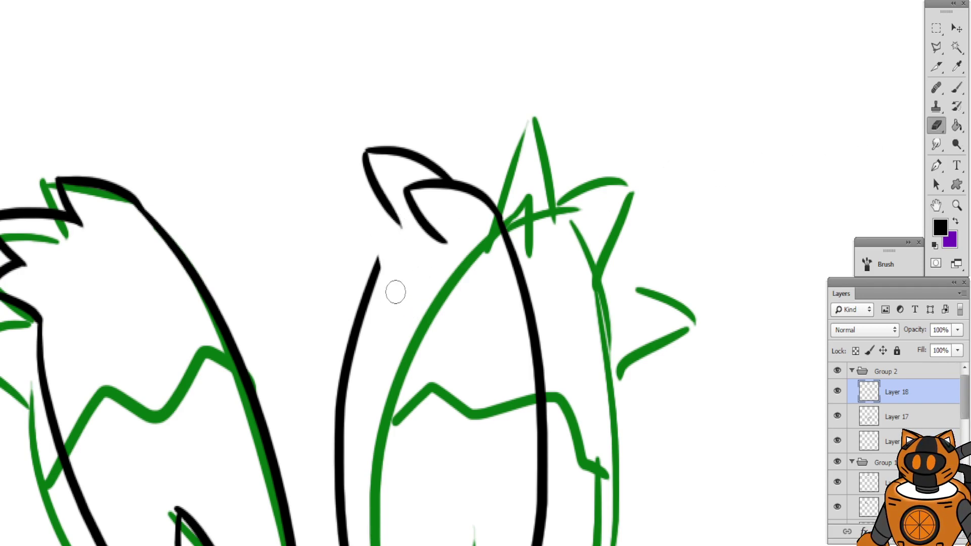
pyautogui.click(956, 87)
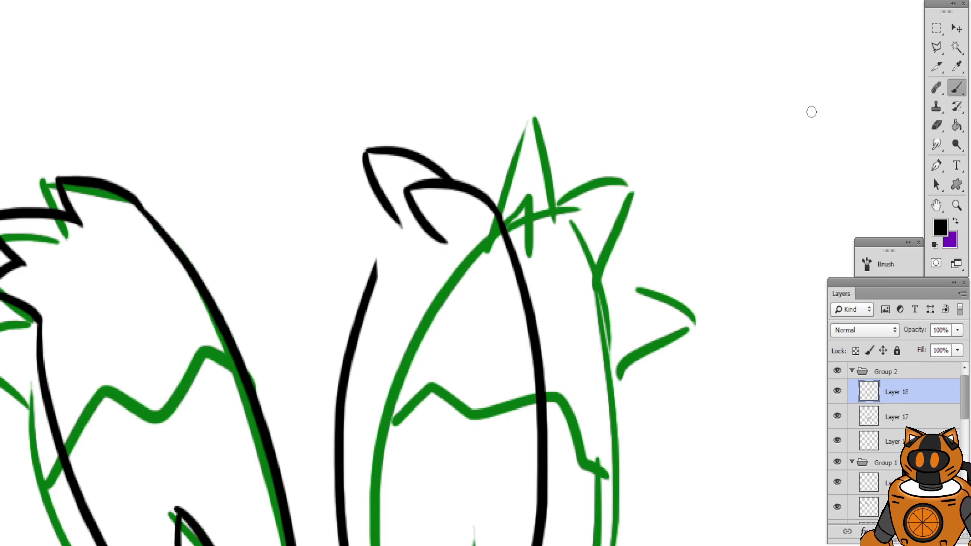
pyautogui.moveTo(378, 199); pyautogui.dragTo(307, 213)
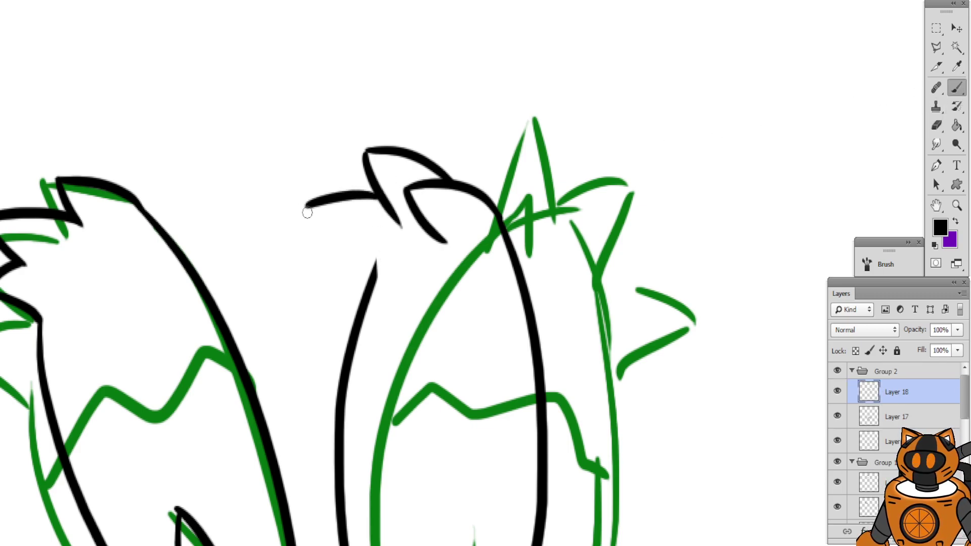
pyautogui.hotkey('ctrl', 'z')
pyautogui.moveTo(384, 203)
pyautogui.mouseDown()
pyautogui.moveTo(334, 212)
pyautogui.moveTo(373, 269)
pyautogui.mouseUp()
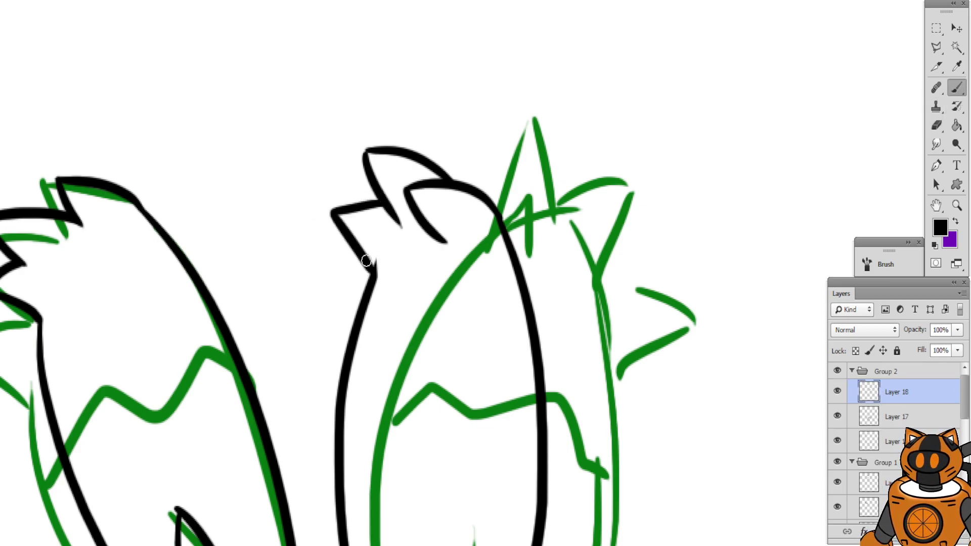
pyautogui.hotkey('ctrl', 'z')
pyautogui.moveTo(331, 210); pyautogui.dragTo(375, 267)
pyautogui.hotkey('ctrl', 'z')
# Ink the narrow leaf-shaped inner ear of the right ear with two curves meeting near the head
pyautogui.moveTo(411, 411); pyautogui.dragTo(380, 167)
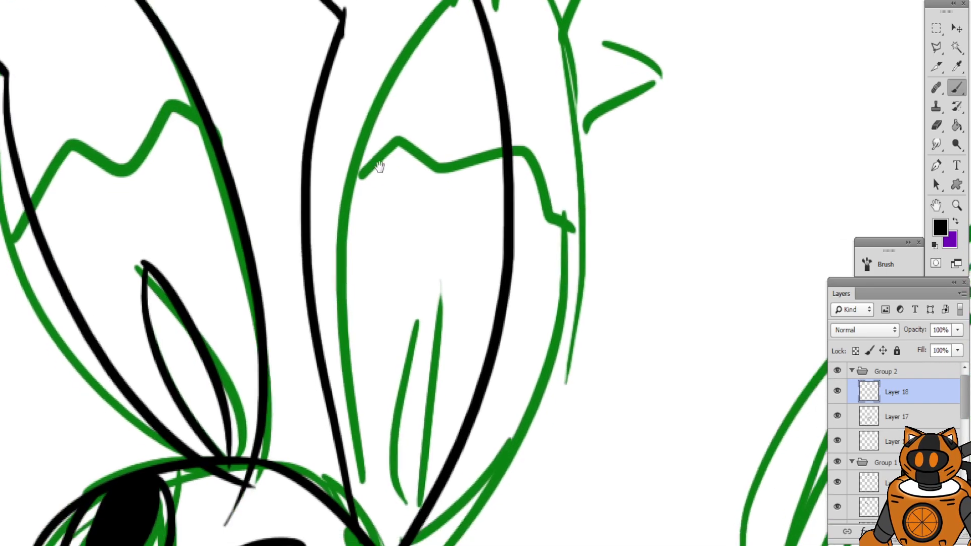
pyautogui.moveTo(361, 424)
pyautogui.mouseDown()
pyautogui.moveTo(387, 346)
pyautogui.moveTo(374, 178)
pyautogui.moveTo(369, 418)
pyautogui.mouseUp()
pyautogui.hotkey('ctrl', 'z')
pyautogui.moveTo(374, 184)
pyautogui.mouseDown()
pyautogui.moveTo(338, 329)
pyautogui.moveTo(342, 430)
pyautogui.moveTo(377, 197)
pyautogui.moveTo(357, 450)
pyautogui.mouseUp()
pyautogui.hotkey('ctrl', 'z')
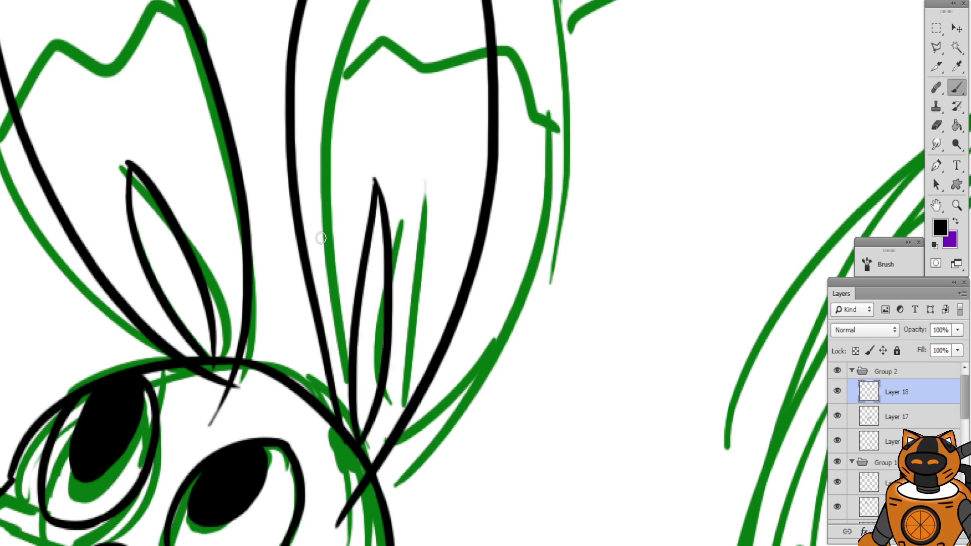
# Erase the ends of both ears' lines that overshoot the rabbit's head outline
pyautogui.click(936, 125)
pyautogui.moveTo(409, 245); pyautogui.dragTo(492, 194)
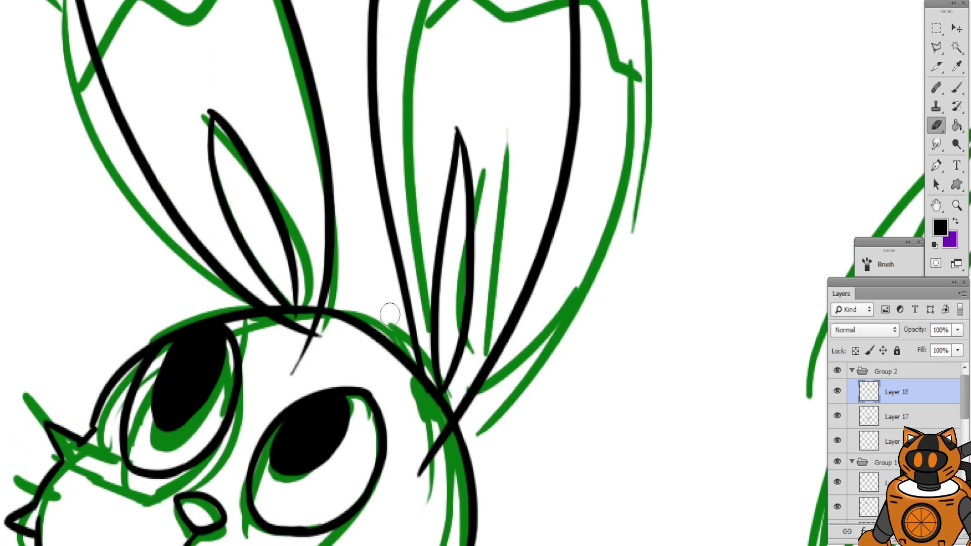
pyautogui.moveTo(327, 317)
pyautogui.mouseDown()
pyautogui.moveTo(278, 325)
pyautogui.moveTo(314, 336)
pyautogui.moveTo(296, 369)
pyautogui.mouseUp()
pyautogui.hotkey('ctrl', 'z')
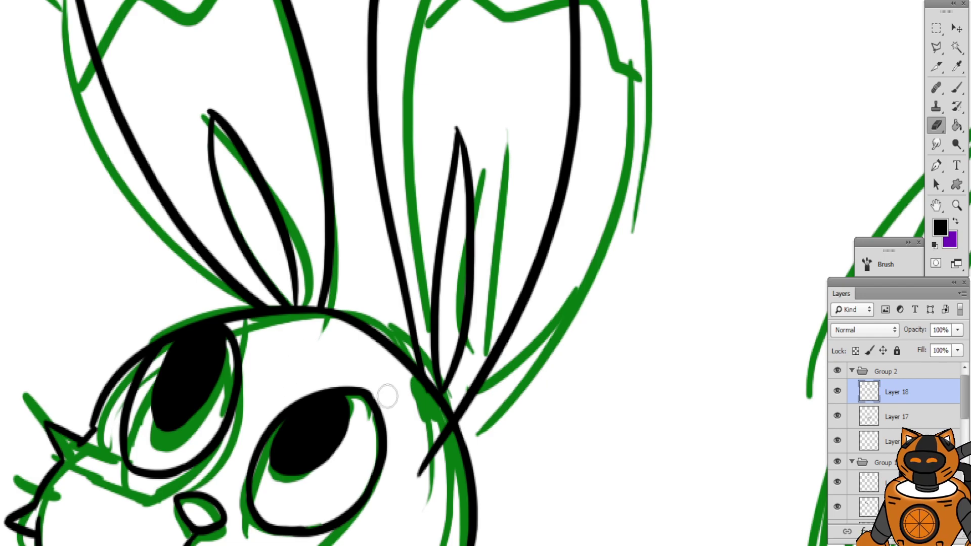
pyautogui.moveTo(439, 420)
pyautogui.mouseDown()
pyautogui.moveTo(446, 442)
pyautogui.moveTo(407, 478)
pyautogui.mouseUp()
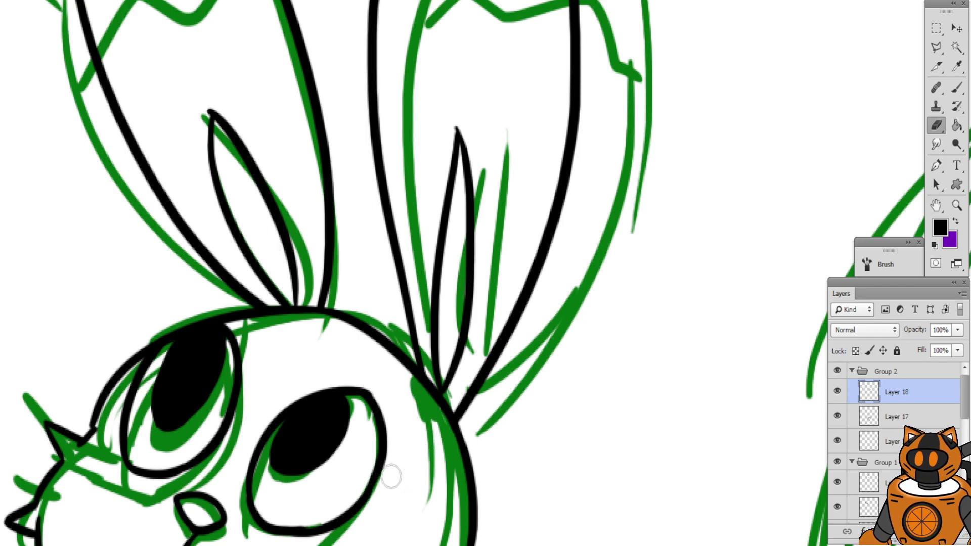
# Examine the inked rabbit as a whole together with the seated character and the surrounding sketches
pyautogui.hotkey('ctrl', '-')
pyautogui.hotkey('ctrl', '-')
pyautogui.hotkey('ctrl', '-')
pyautogui.moveTo(310, 319); pyautogui.dragTo(375, 182)
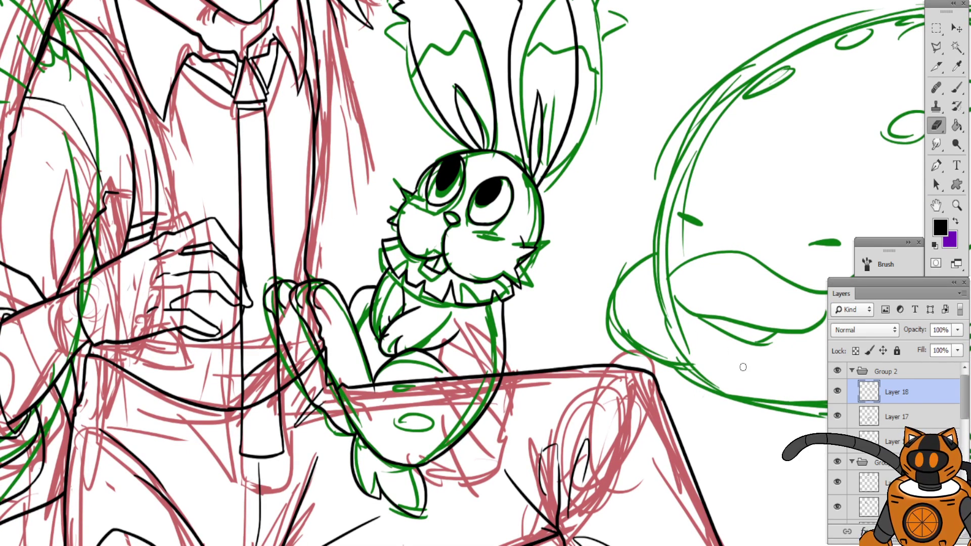
pyautogui.scroll(-5, 953, 389)
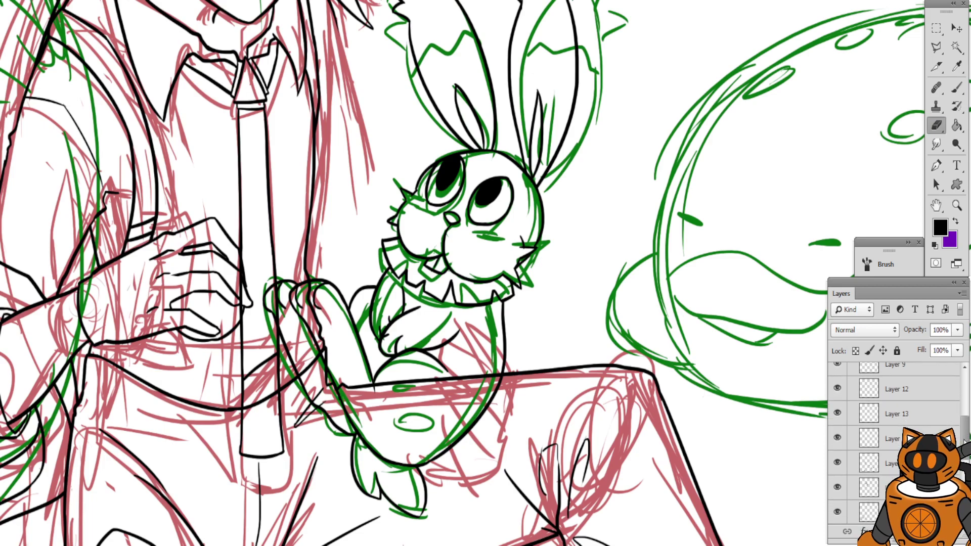
pyautogui.hotkey('ctrl', '-')
pyautogui.hotkey('ctrl', '-')
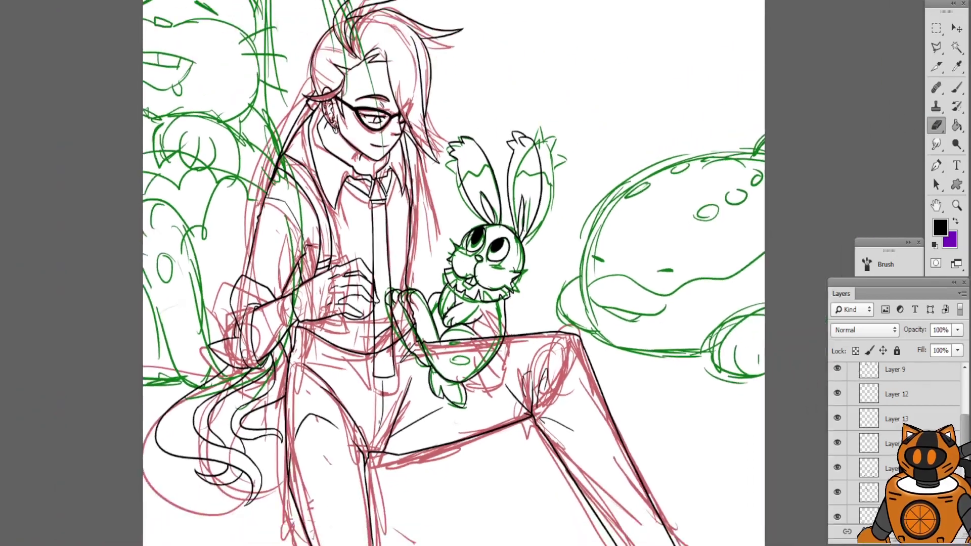
pyautogui.moveTo(510, 266); pyautogui.dragTo(525, 302)
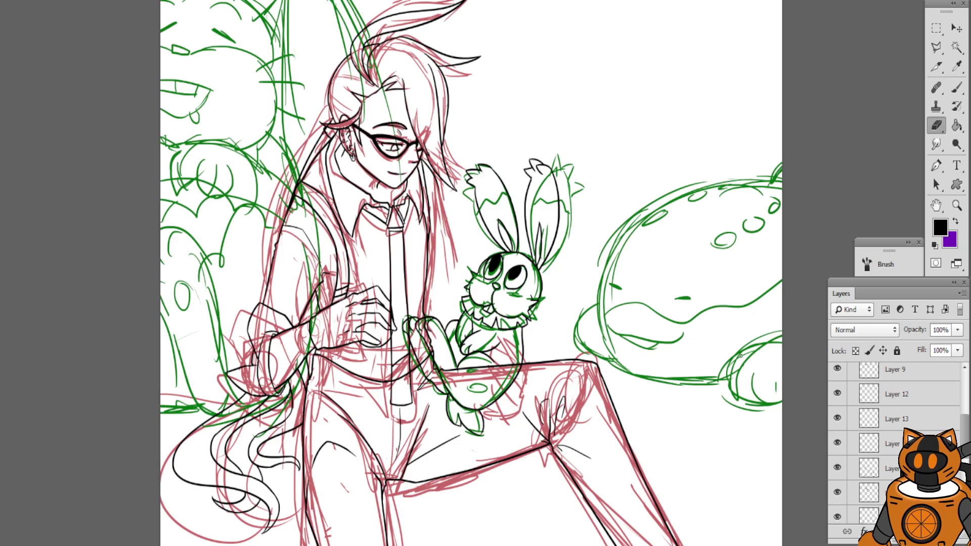
# Toggle the visibility of Layer 11 and the layer below it to check which line art each holds
pyautogui.click(837, 468)
pyautogui.click(836, 468)
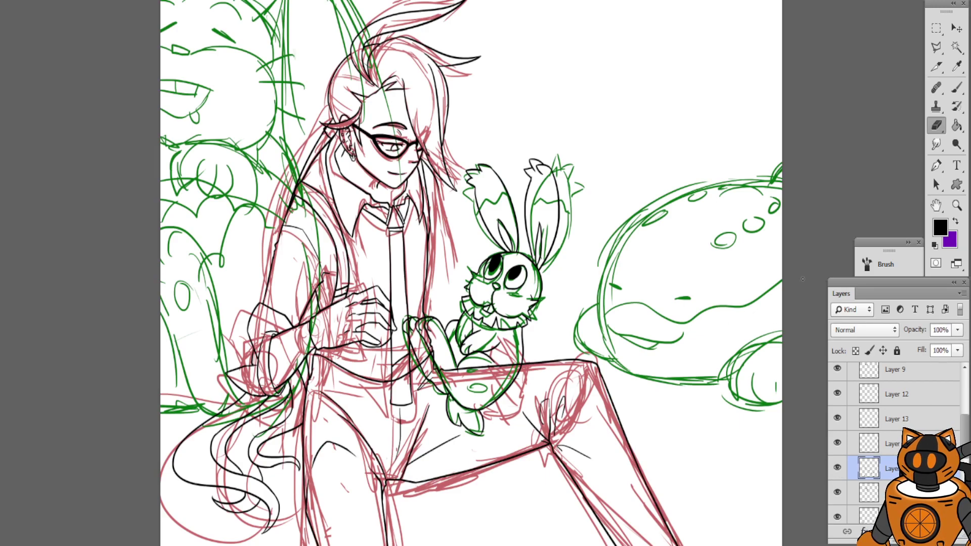
pyautogui.scroll(-1, 895, 435)
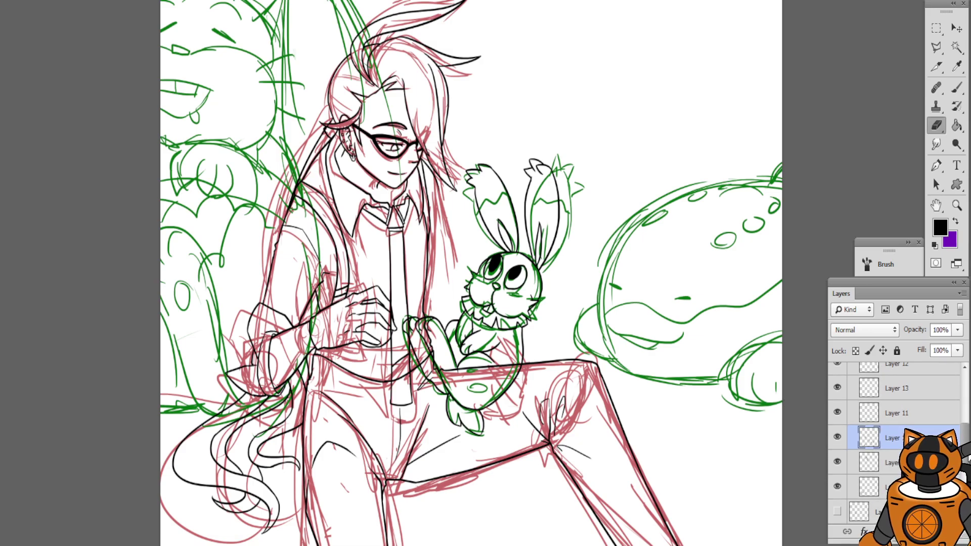
pyautogui.click(837, 411)
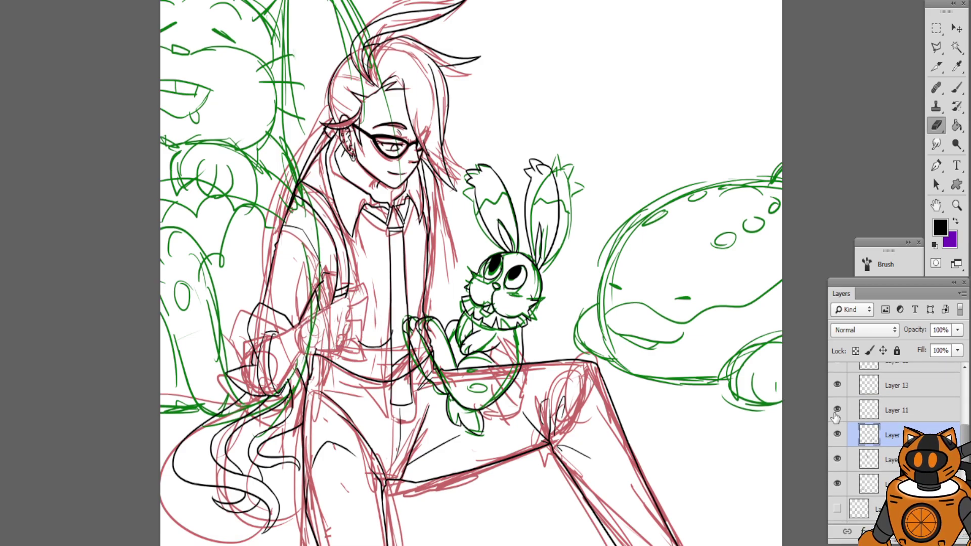
pyautogui.click(837, 410)
# Set up the brush with purple as the foreground colour, and show and select Layer 10 for sketching
pyautogui.scroll(3, 505, 288)
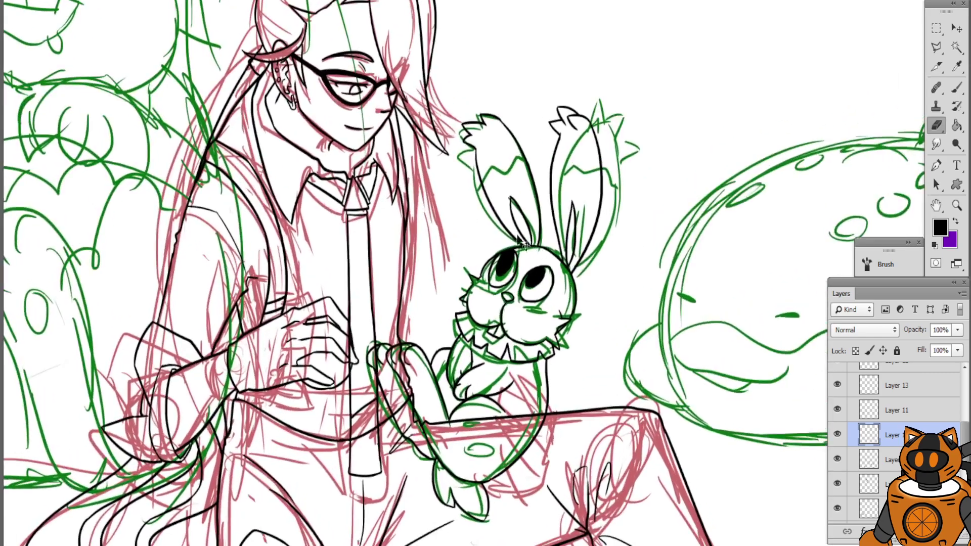
pyautogui.scroll(-2, 574, 296)
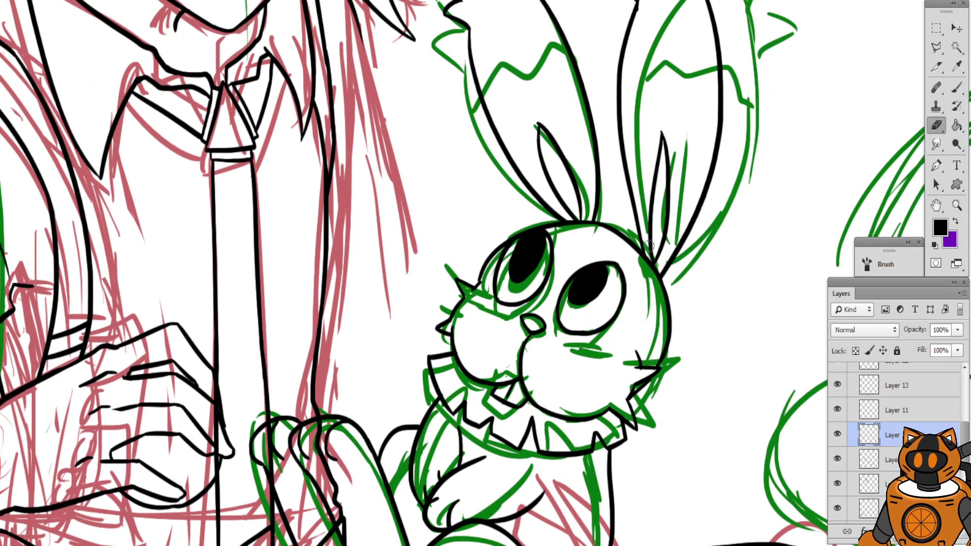
pyautogui.scroll(-10, 658, 231)
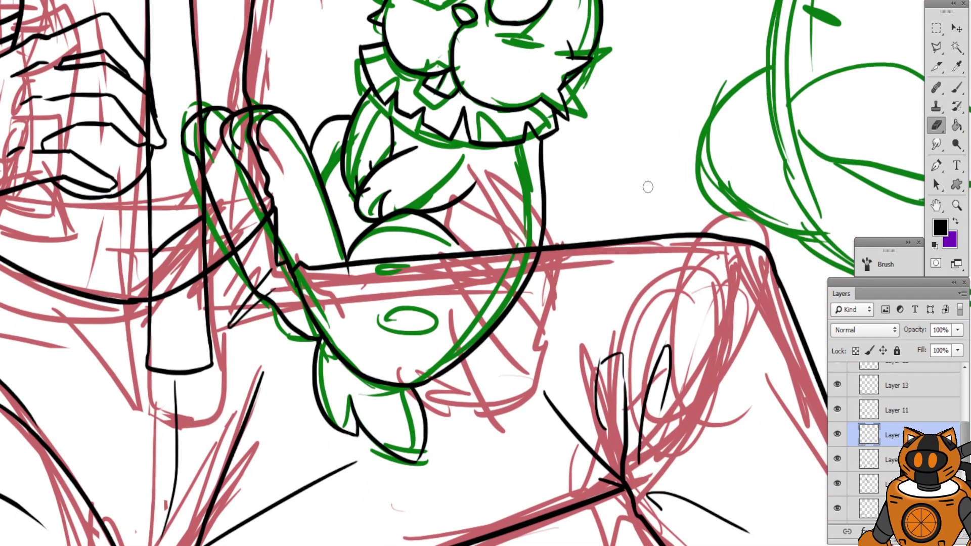
pyautogui.click(954, 90)
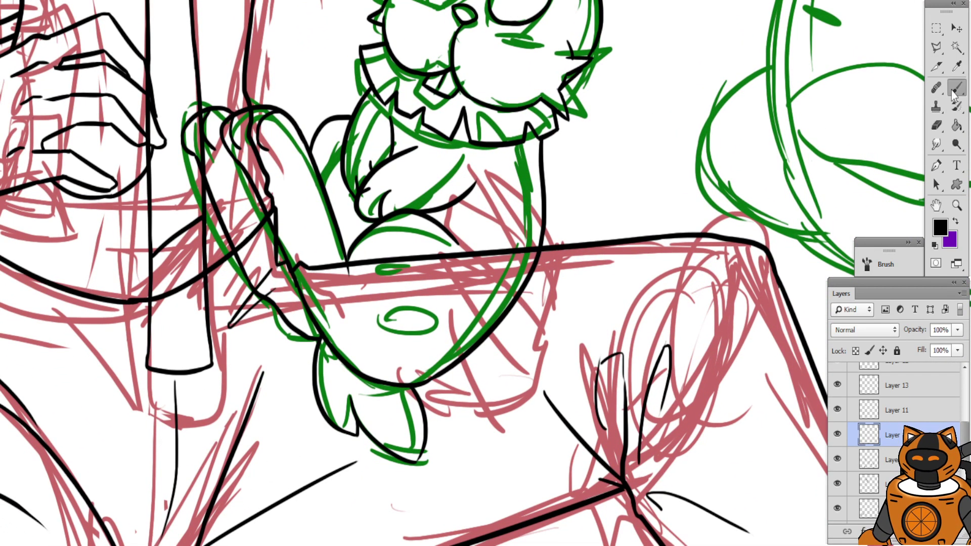
pyautogui.hotkey('ctrl', '+')
pyautogui.hotkey('ctrl', '+')
pyautogui.moveTo(569, 306); pyautogui.dragTo(537, 257)
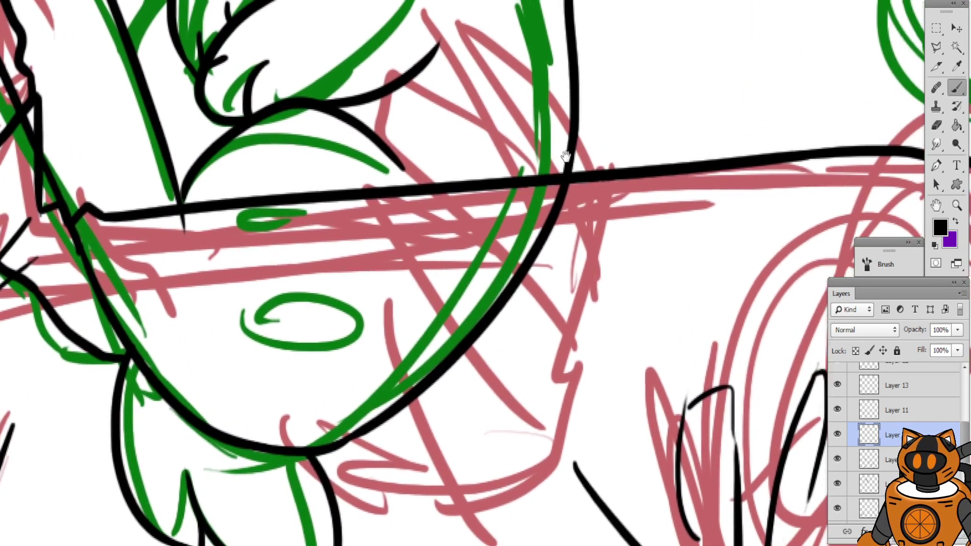
pyautogui.moveTo(364, 401); pyautogui.dragTo(358, 365)
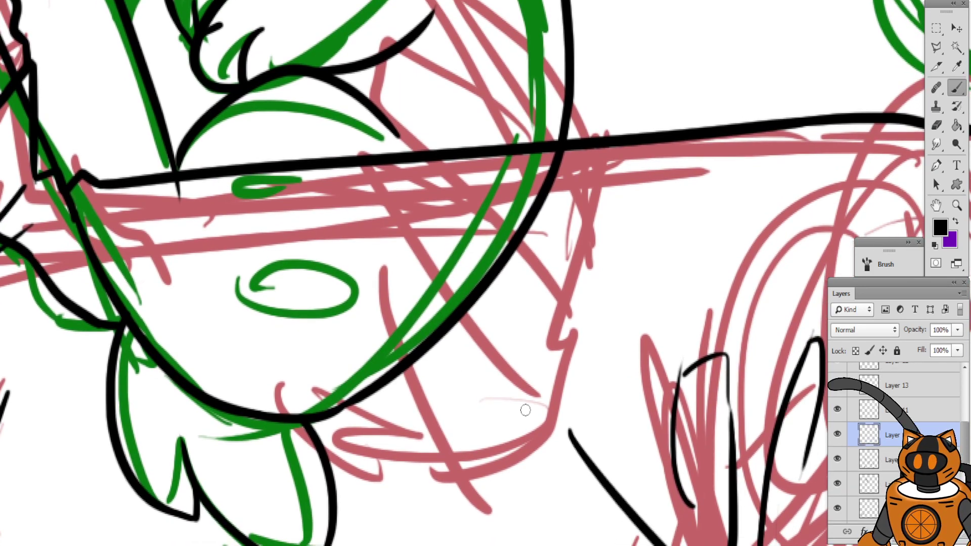
pyautogui.click(955, 222)
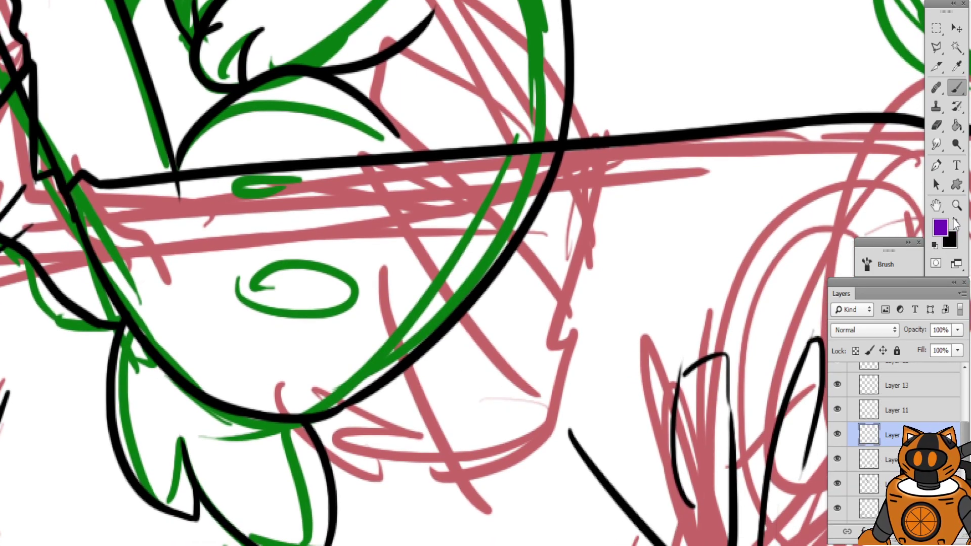
pyautogui.scroll(-3, 884, 443)
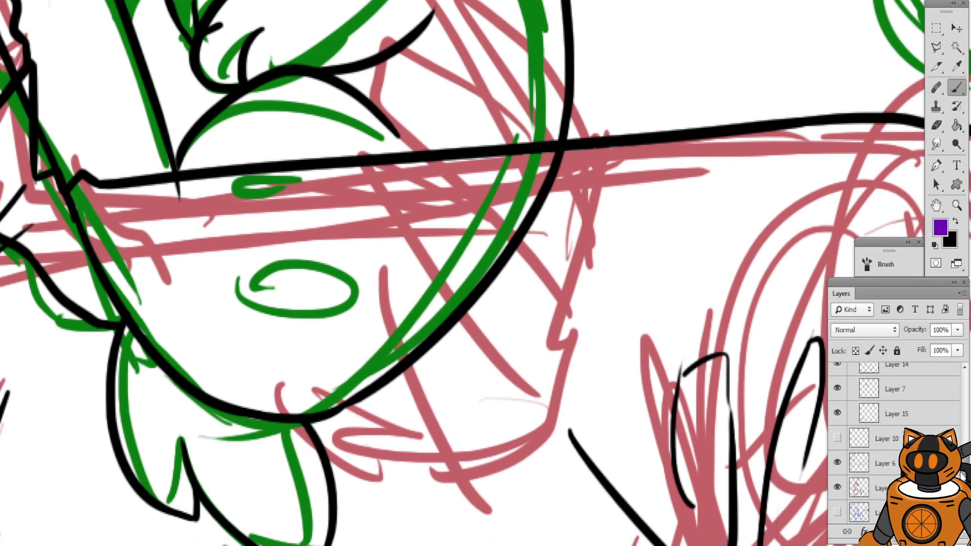
pyautogui.click(865, 444)
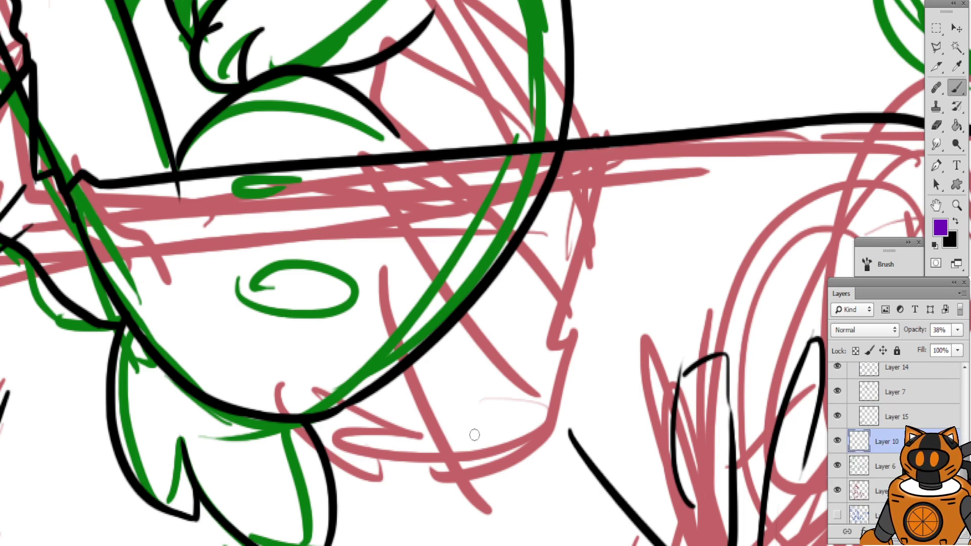
# Sketch four purple guide circles for the finger joints along the outer edge of the red hand beneath the rabbit
pyautogui.moveTo(443, 433)
pyautogui.mouseDown()
pyautogui.moveTo(454, 395)
pyautogui.moveTo(456, 412)
pyautogui.mouseUp()
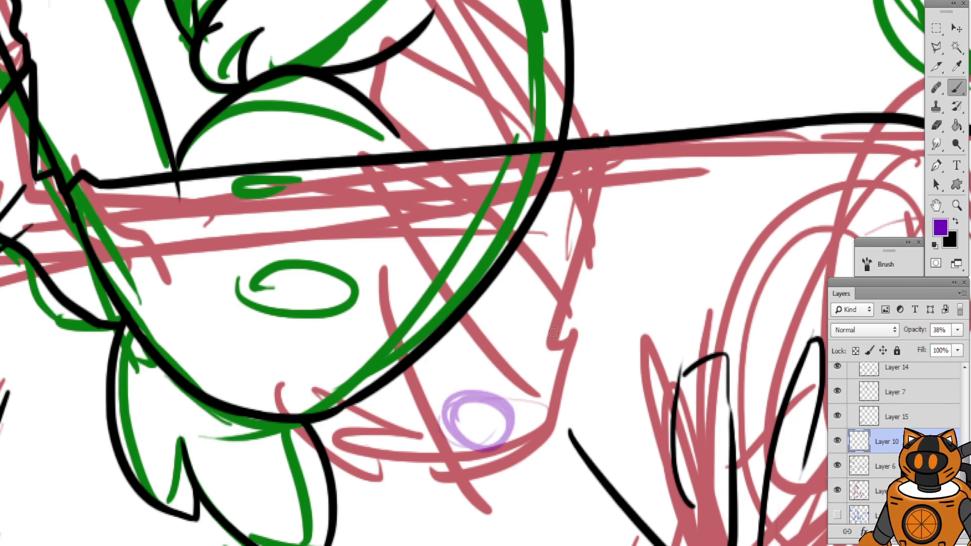
pyautogui.moveTo(554, 332)
pyautogui.mouseDown()
pyautogui.moveTo(493, 362)
pyautogui.moveTo(529, 366)
pyautogui.mouseUp()
pyautogui.moveTo(565, 277)
pyautogui.mouseDown()
pyautogui.moveTo(546, 252)
pyautogui.moveTo(569, 285)
pyautogui.mouseUp()
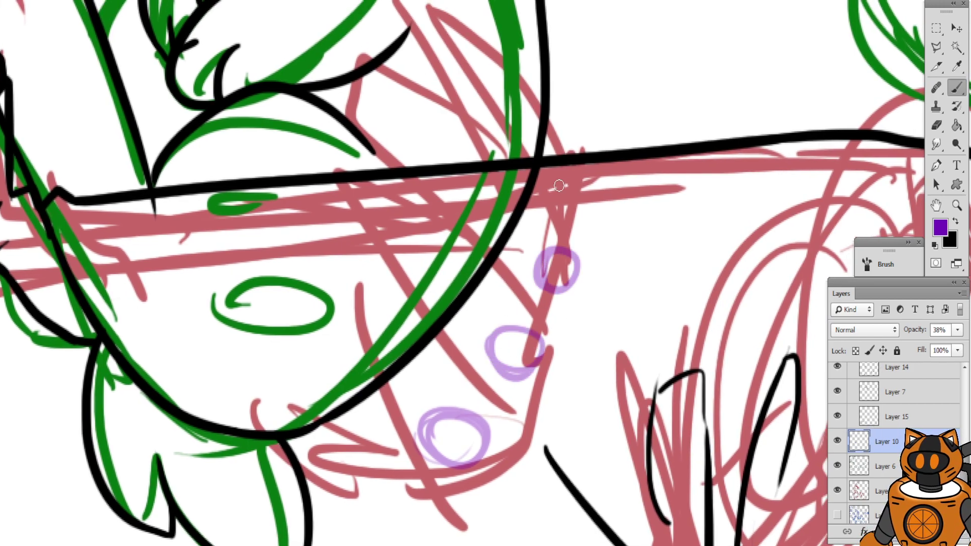
pyautogui.moveTo(559, 185)
pyautogui.mouseDown()
pyautogui.moveTo(547, 150)
pyautogui.moveTo(561, 192)
pyautogui.mouseUp()
# Sketch the purple outer contour around the knuckles and a bent guide line for the lowest finger up from its joint circle
pyautogui.moveTo(585, 232)
pyautogui.mouseDown()
pyautogui.moveTo(592, 309)
pyautogui.moveTo(558, 340)
pyautogui.moveTo(551, 401)
pyautogui.moveTo(519, 427)
pyautogui.moveTo(522, 445)
pyautogui.moveTo(520, 436)
pyautogui.moveTo(483, 505)
pyautogui.moveTo(378, 496)
pyautogui.moveTo(299, 457)
pyautogui.mouseUp()
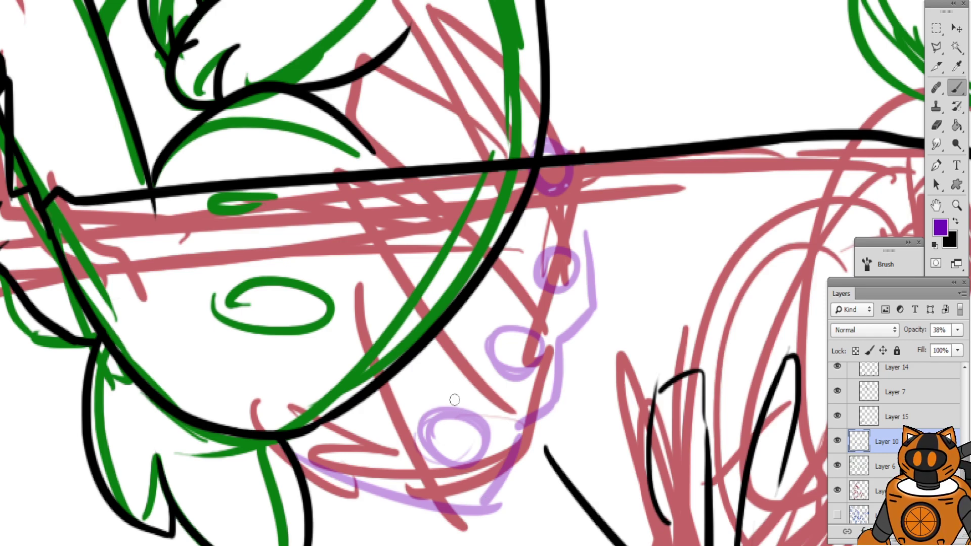
pyautogui.moveTo(455, 440); pyautogui.dragTo(431, 350)
pyautogui.moveTo(347, 254); pyautogui.dragTo(427, 346)
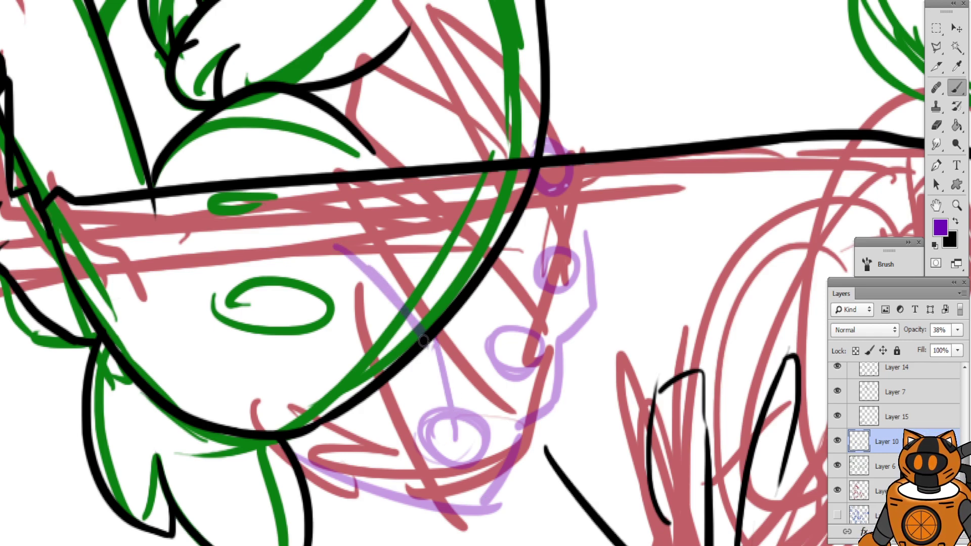
pyautogui.hotkey('ctrl', 'z')
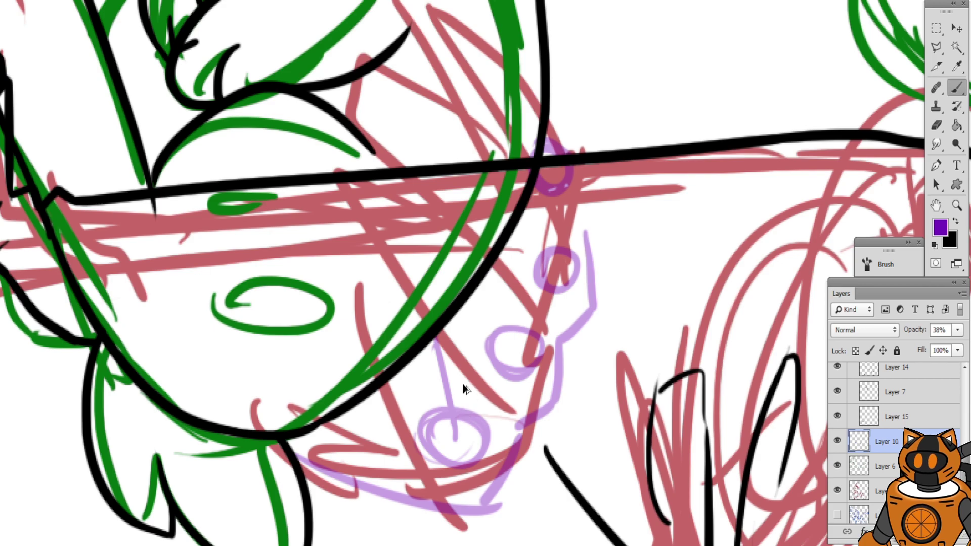
pyautogui.moveTo(414, 300); pyautogui.dragTo(431, 342)
pyautogui.hotkey('ctrl', 'z')
pyautogui.moveTo(390, 267); pyautogui.dragTo(424, 330)
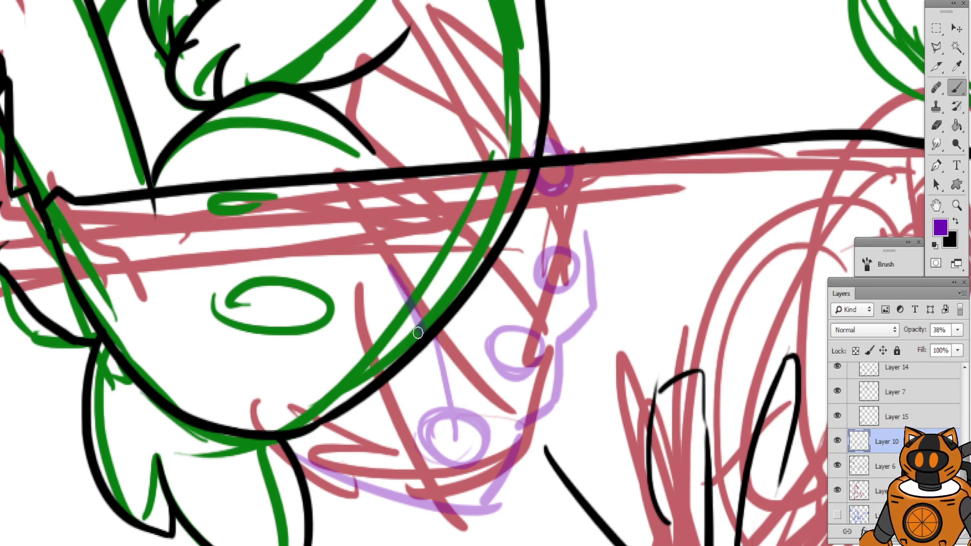
pyautogui.moveTo(332, 239); pyautogui.dragTo(372, 264)
pyautogui.hotkey('ctrl', 'z')
pyautogui.moveTo(330, 213); pyautogui.dragTo(391, 274)
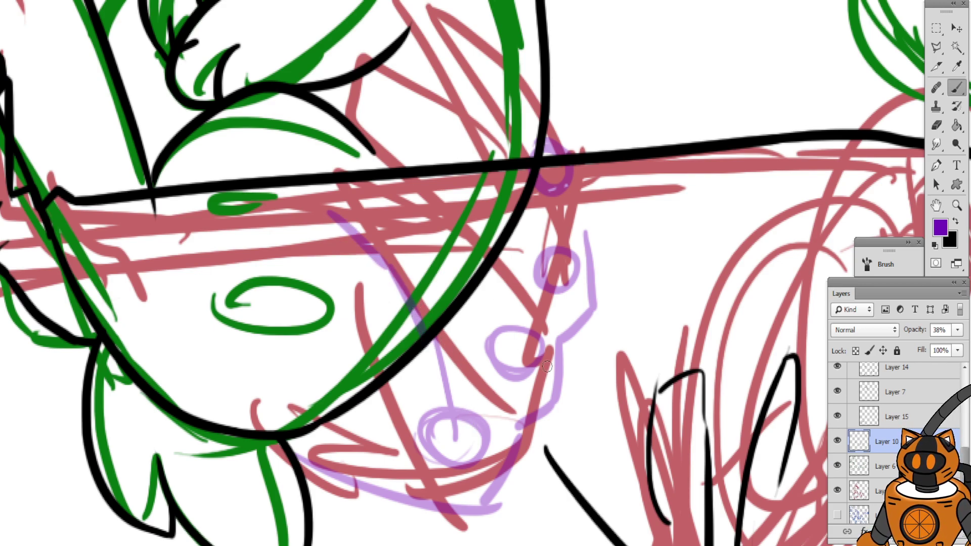
# Sketch a jointed purple guide line for the second finger from its knuckle circle up across the rabbit's body
pyautogui.moveTo(458, 192); pyautogui.dragTo(515, 347)
pyautogui.moveTo(440, 182); pyautogui.dragTo(433, 242)
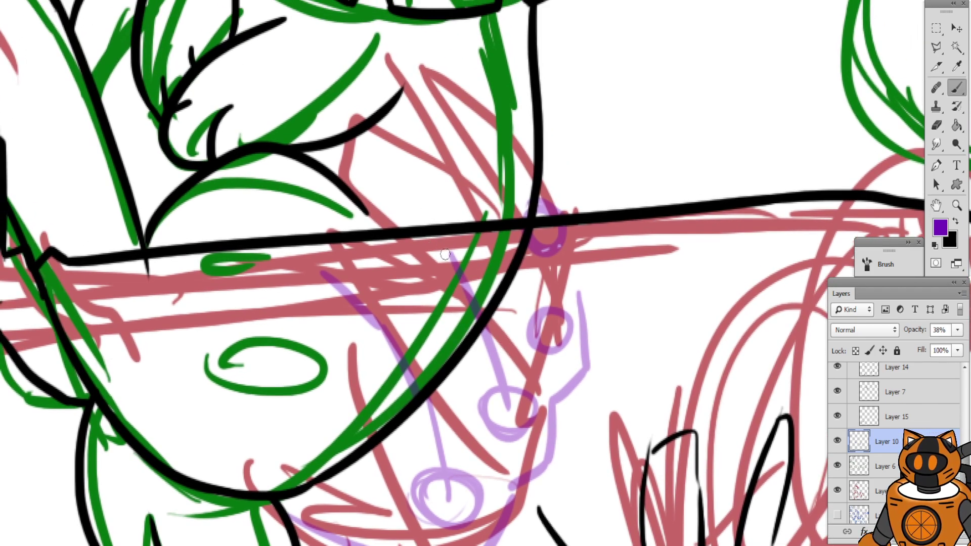
pyautogui.hotkey('ctrl', 'z')
pyautogui.moveTo(482, 299); pyautogui.dragTo(510, 418)
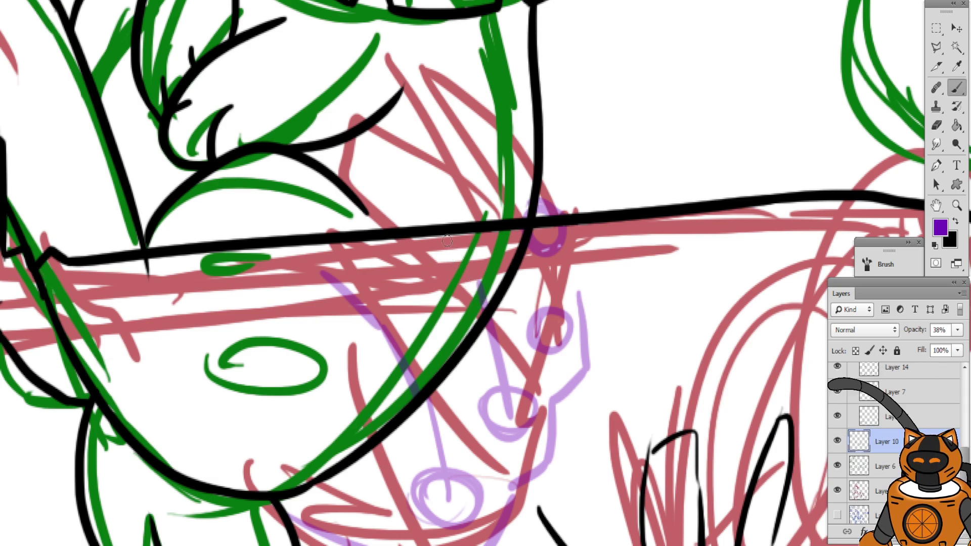
pyautogui.moveTo(425, 208); pyautogui.dragTo(486, 299)
pyautogui.moveTo(351, 166); pyautogui.dragTo(424, 216)
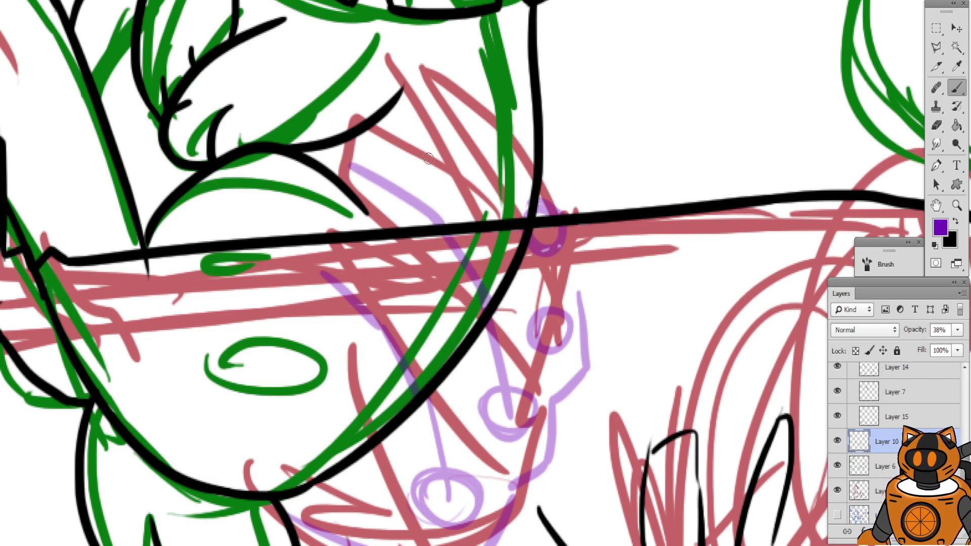
# Sketch the purple guide lines of the two upper fingers, linking them to the upper knuckle circles and outer hand contour
pyautogui.moveTo(323, 108); pyautogui.dragTo(483, 183)
pyautogui.hotkey('ctrl', 'z')
pyautogui.moveTo(319, 104); pyautogui.dragTo(421, 136)
pyautogui.moveTo(424, 139); pyautogui.dragTo(550, 276)
pyautogui.moveTo(567, 315); pyautogui.dragTo(572, 328)
pyautogui.moveTo(447, 227); pyautogui.dragTo(404, 307)
pyautogui.moveTo(372, 163)
pyautogui.mouseDown()
pyautogui.moveTo(485, 196)
pyautogui.moveTo(520, 290)
pyautogui.moveTo(534, 394)
pyautogui.mouseUp()
pyautogui.moveTo(390, 379)
pyautogui.mouseDown()
pyautogui.moveTo(432, 260)
pyautogui.moveTo(491, 177)
pyautogui.moveTo(470, 223)
pyautogui.mouseUp()
# Set up the brush with black as the foreground colour and select the second layer below Layer 13 for inking
pyautogui.click(955, 222)
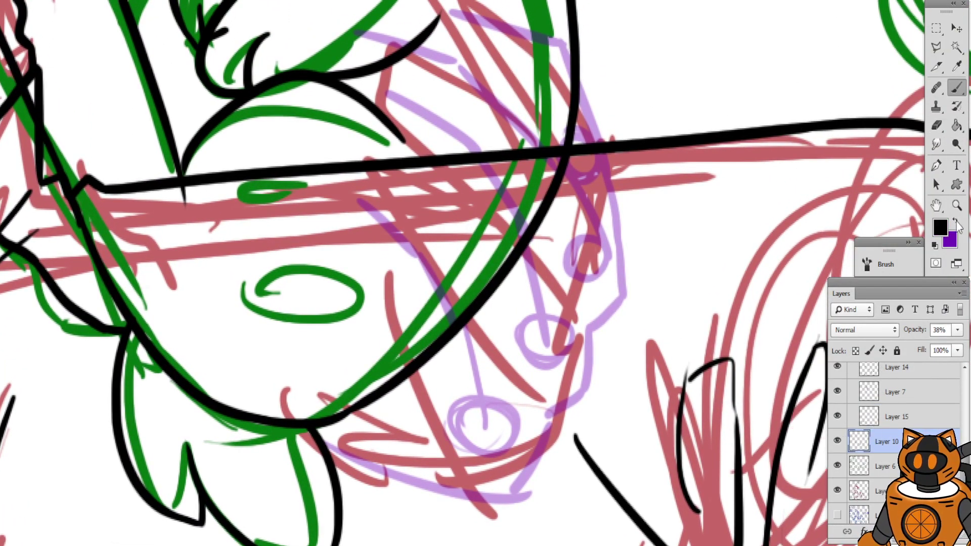
pyautogui.click(936, 125)
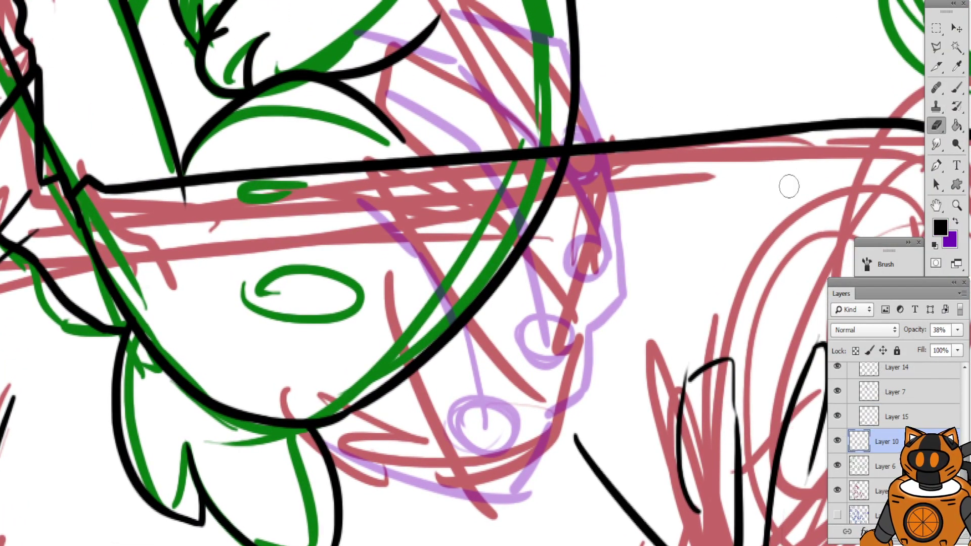
pyautogui.scroll(3, 965, 434)
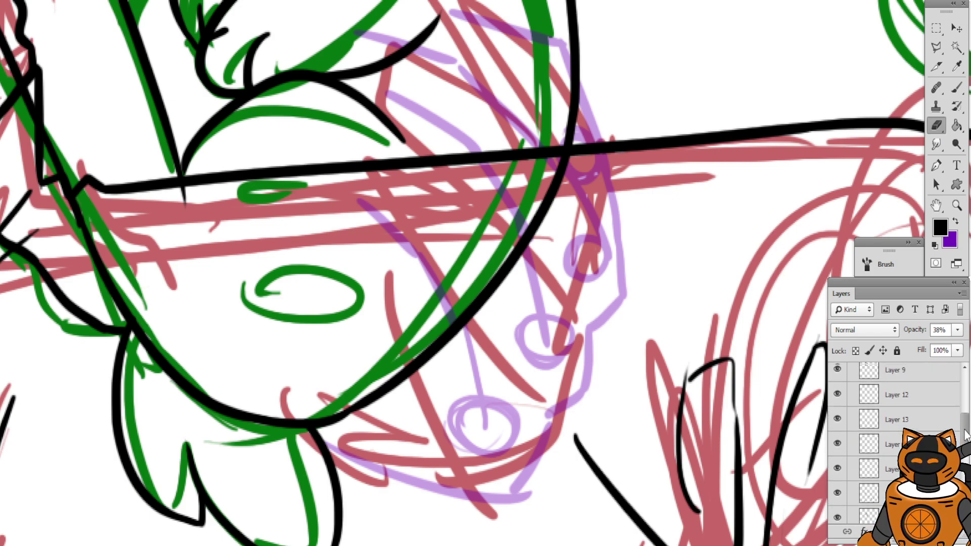
pyautogui.click(918, 423)
pyautogui.click(837, 420)
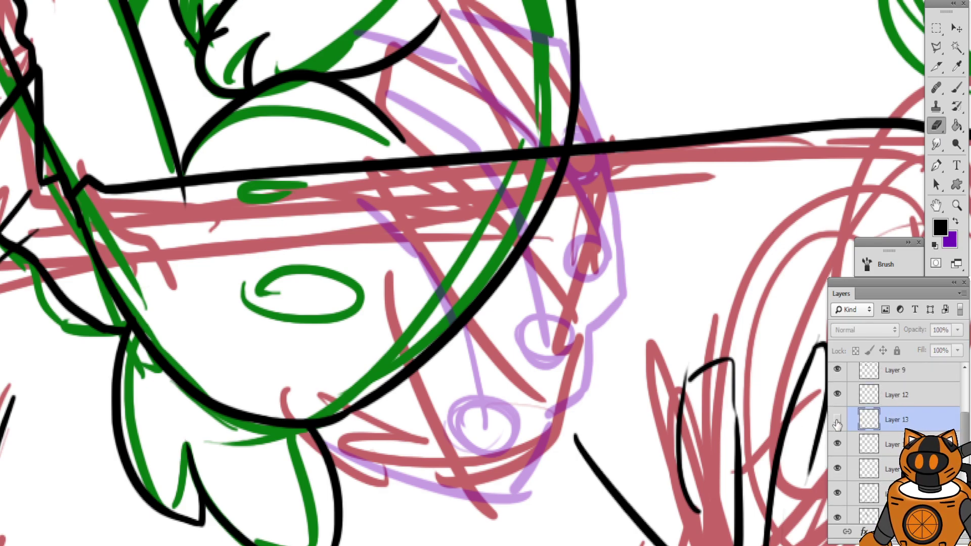
pyautogui.click(837, 421)
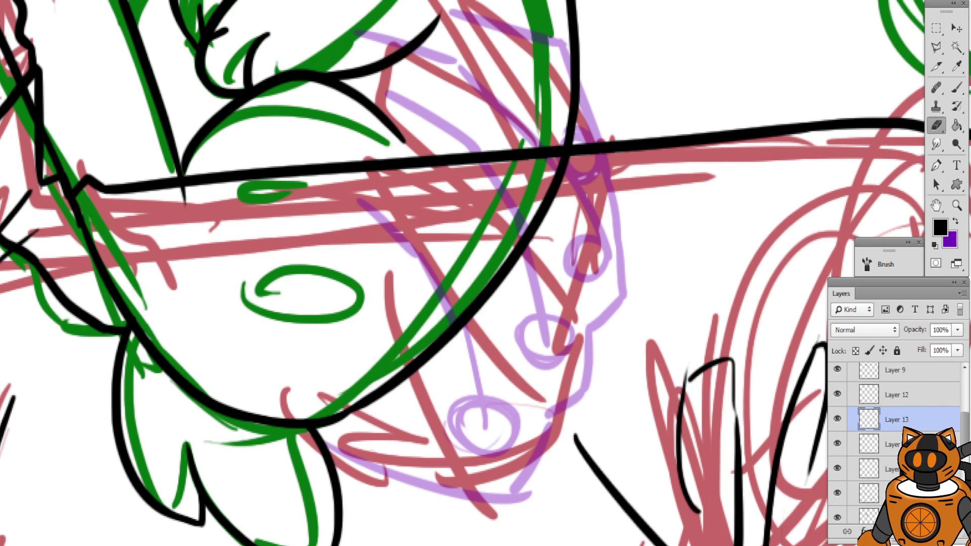
pyautogui.click(910, 469)
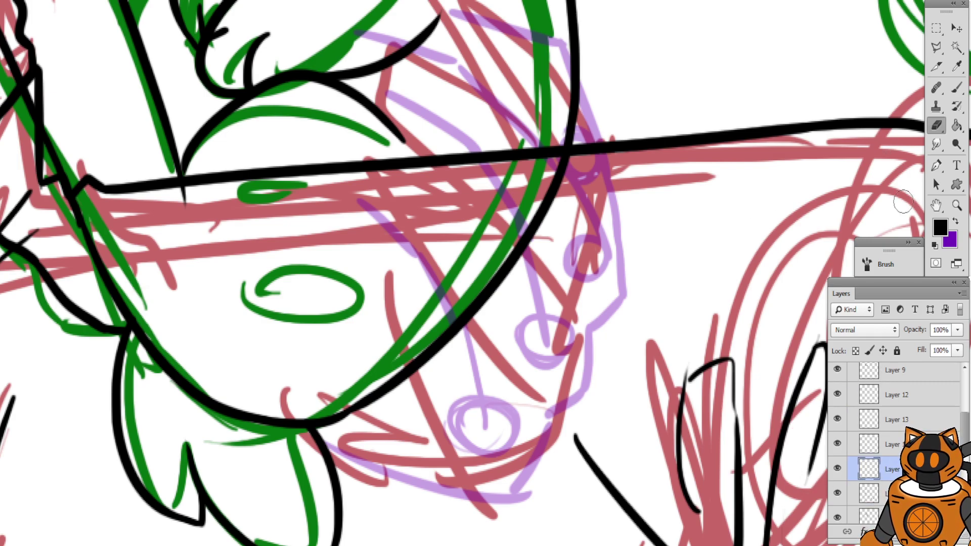
pyautogui.click(956, 87)
pyautogui.moveTo(430, 173)
pyautogui.mouseDown()
pyautogui.moveTo(455, 196)
pyautogui.moveTo(438, 189)
pyautogui.moveTo(394, 248)
pyautogui.moveTo(443, 180)
pyautogui.mouseUp()
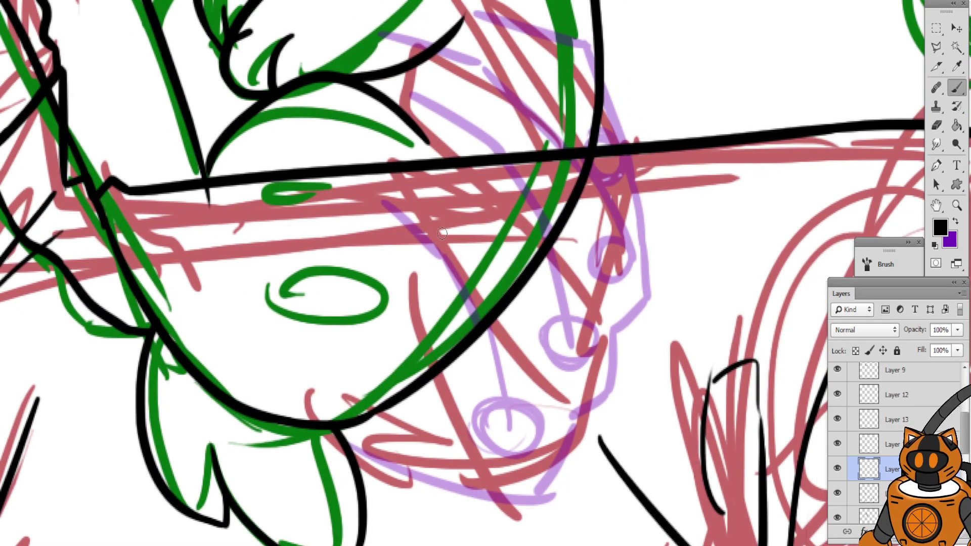
# Ink the rounded tip of the lowest finger in black with the first stretch of both its edges
pyautogui.moveTo(387, 233)
pyautogui.mouseDown()
pyautogui.moveTo(394, 180)
pyautogui.moveTo(471, 262)
pyautogui.mouseUp()
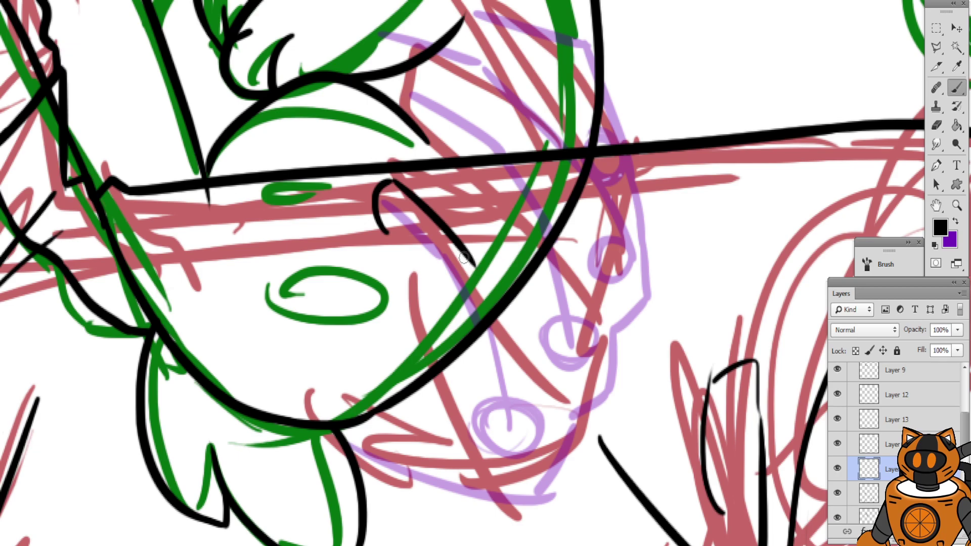
pyautogui.hotkey('ctrl', 'z')
pyautogui.moveTo(393, 183); pyautogui.dragTo(458, 236)
pyautogui.moveTo(385, 231); pyautogui.dragTo(442, 279)
pyautogui.hotkey('ctrl', 'z')
pyautogui.moveTo(380, 224)
pyautogui.mouseDown()
pyautogui.moveTo(442, 284)
pyautogui.moveTo(446, 213)
pyautogui.moveTo(483, 309)
pyautogui.mouseUp()
pyautogui.hotkey('ctrl', 'z')
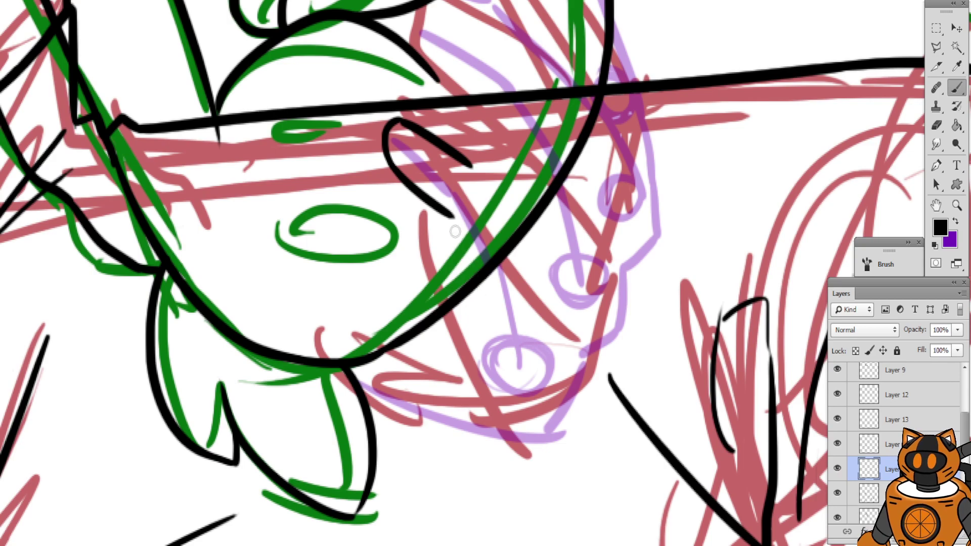
# Ink the lower edge of the lowest finger down to the palm and add a short crease at its base
pyautogui.moveTo(449, 217)
pyautogui.mouseDown()
pyautogui.moveTo(487, 323)
pyautogui.moveTo(484, 296)
pyautogui.moveTo(489, 384)
pyautogui.mouseUp()
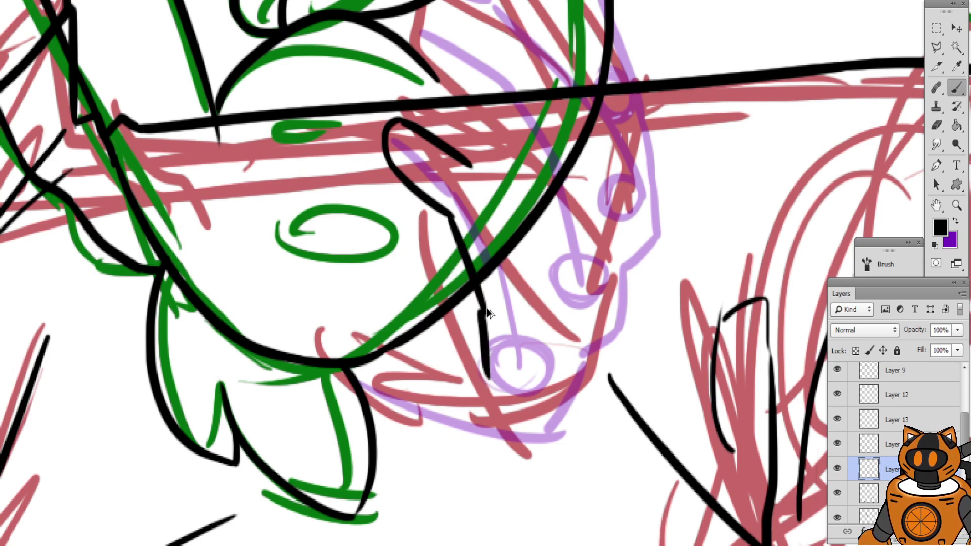
pyautogui.hotkey('ctrl', 'z')
pyautogui.moveTo(483, 311); pyautogui.dragTo(481, 368)
pyautogui.hotkey('ctrl', 'z')
pyautogui.moveTo(484, 311)
pyautogui.mouseDown()
pyautogui.moveTo(484, 357)
pyautogui.moveTo(457, 327)
pyautogui.moveTo(401, 330)
pyautogui.mouseUp()
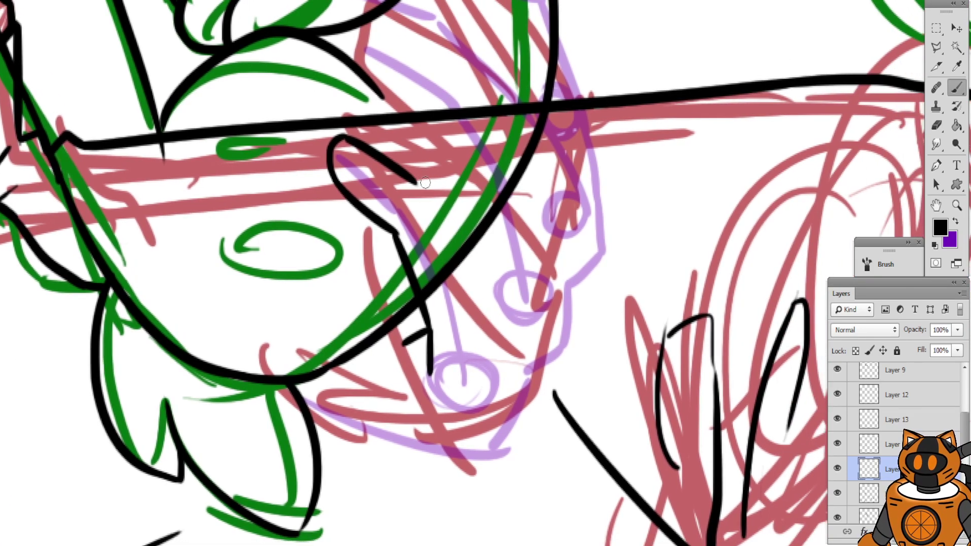
# Ink the upper edge of the lowest finger from the tip segment down past its knuckle
pyautogui.moveTo(412, 179); pyautogui.dragTo(462, 255)
pyautogui.hotkey('ctrl', 'z')
pyautogui.moveTo(414, 176)
pyautogui.mouseDown()
pyautogui.moveTo(481, 289)
pyautogui.moveTo(477, 274)
pyautogui.moveTo(517, 402)
pyautogui.mouseUp()
pyautogui.hotkey('ctrl', 'z')
pyautogui.moveTo(477, 272); pyautogui.dragTo(515, 383)
# Ink the rounded tip of the second finger over the rabbit's belly and carry its upper edge down past the first joint
pyautogui.scroll(5, 507, 378)
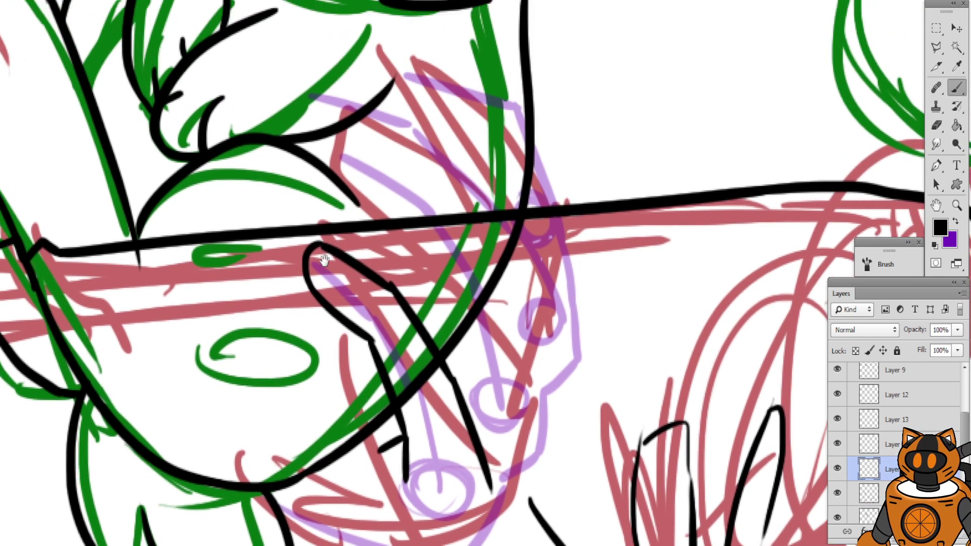
pyautogui.scroll(3, 385, 264)
pyautogui.scroll(1, 348, 221)
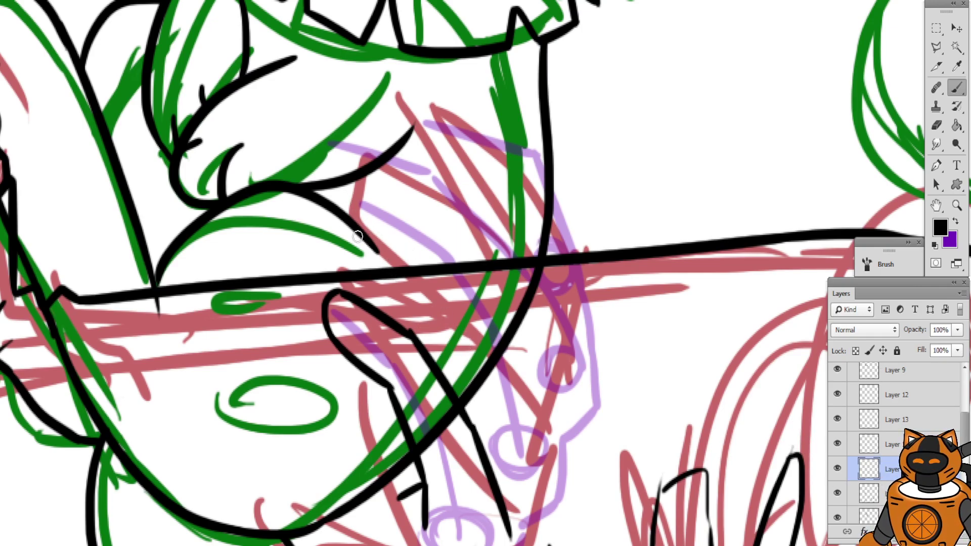
pyautogui.moveTo(358, 236); pyautogui.dragTo(363, 192)
pyautogui.hotkey('ctrl', 'z')
pyautogui.moveTo(380, 250)
pyautogui.mouseDown()
pyautogui.moveTo(359, 184)
pyautogui.moveTo(454, 248)
pyautogui.mouseUp()
pyautogui.hotkey('ctrl', 'alt', 'z')
pyautogui.hotkey('ctrl', 'alt', 'z')
pyautogui.moveTo(358, 183); pyautogui.dragTo(463, 247)
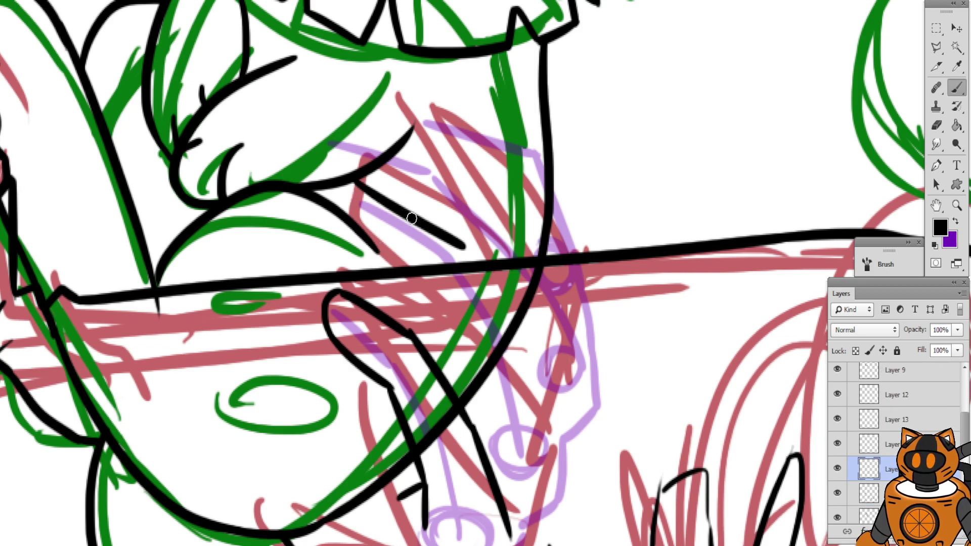
pyautogui.hotkey('ctrl', 'z')
pyautogui.moveTo(383, 196)
pyautogui.mouseDown()
pyautogui.moveTo(455, 245)
pyautogui.moveTo(438, 233)
pyautogui.moveTo(454, 244)
pyautogui.moveTo(367, 240)
pyautogui.moveTo(450, 315)
pyautogui.mouseUp()
pyautogui.hotkey('ctrl', 'z')
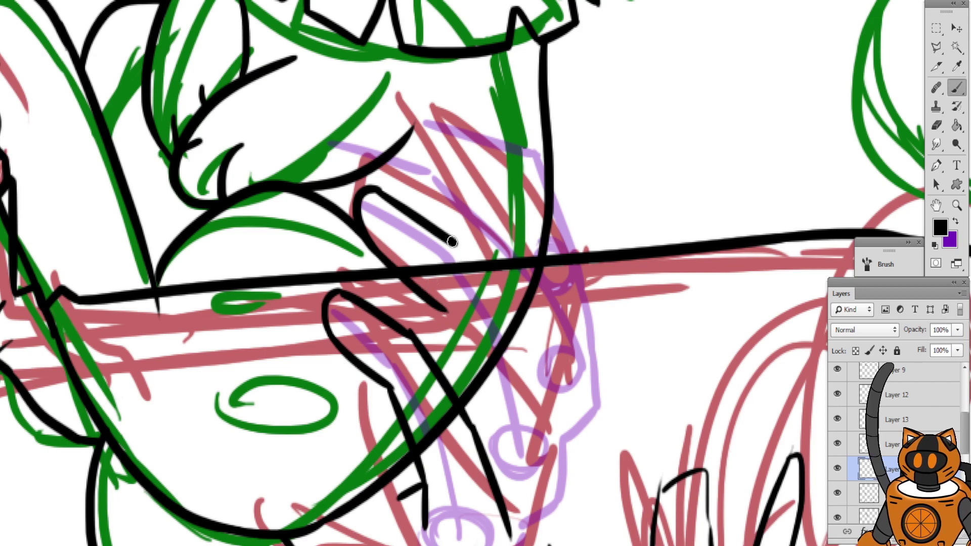
pyautogui.moveTo(456, 247); pyautogui.dragTo(514, 344)
pyautogui.moveTo(413, 256); pyautogui.dragTo(388, 213)
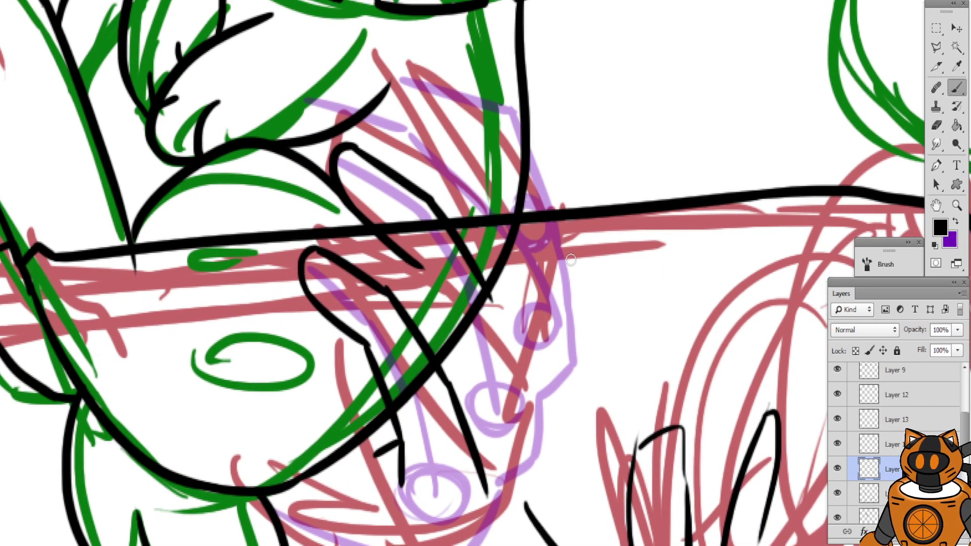
# Erase the overlong end of the second finger's lower edge and ink its continuation down to the lowest finger
pyautogui.click(936, 125)
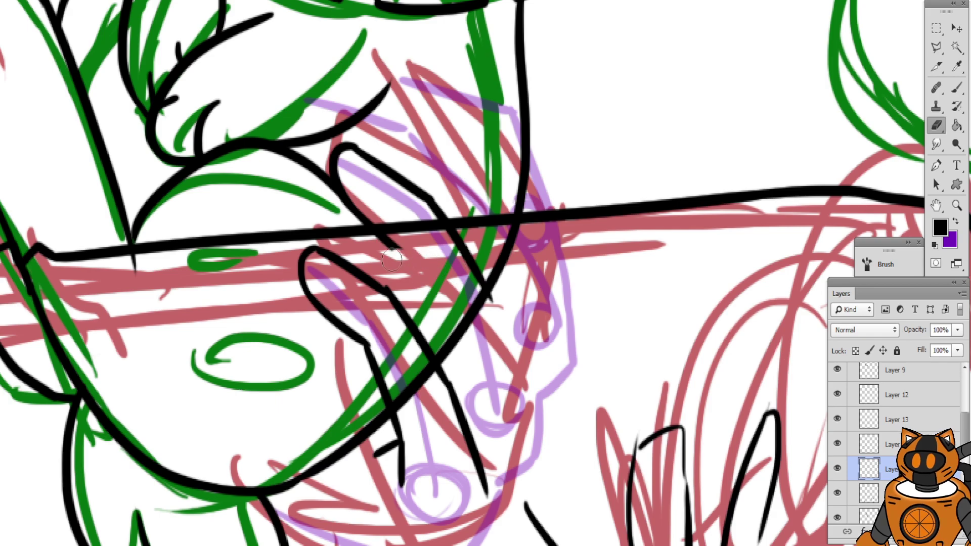
pyautogui.click(956, 87)
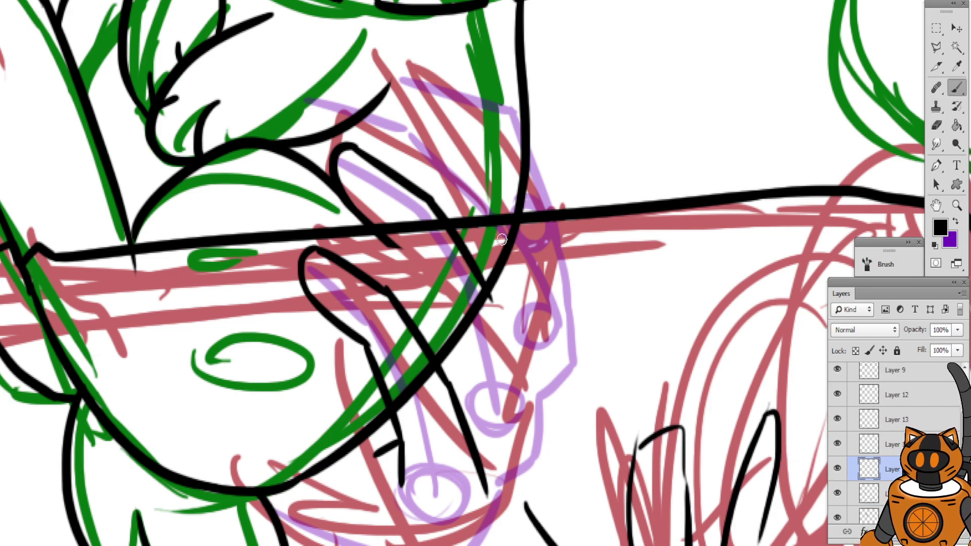
pyautogui.moveTo(385, 239); pyautogui.dragTo(413, 265)
pyautogui.hotkey('ctrl', 'z')
pyautogui.moveTo(378, 234)
pyautogui.mouseDown()
pyautogui.moveTo(405, 260)
pyautogui.moveTo(445, 360)
pyautogui.mouseUp()
pyautogui.hotkey('ctrl', 'z')
pyautogui.hotkey('ctrl', 'z')
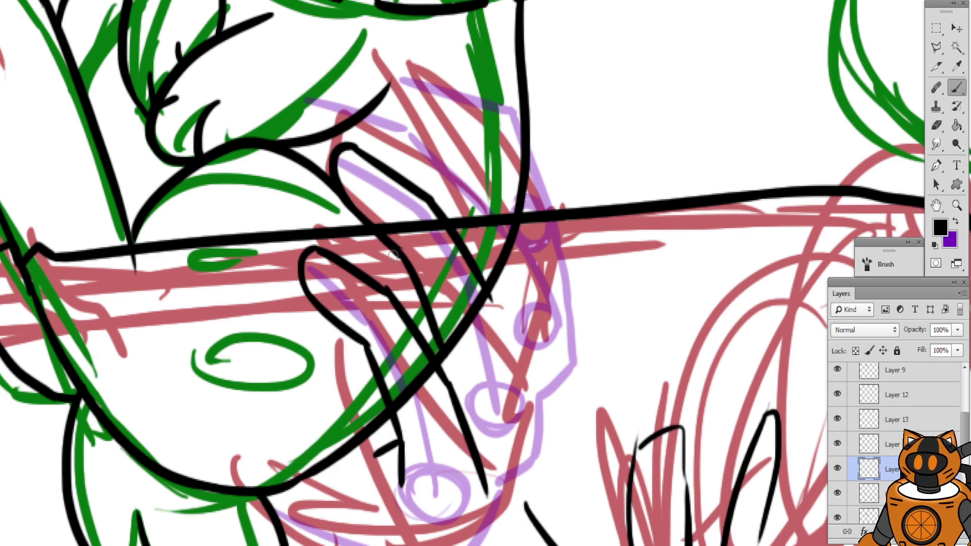
pyautogui.hotkey('ctrl', 'z')
pyautogui.moveTo(385, 243); pyautogui.dragTo(452, 392)
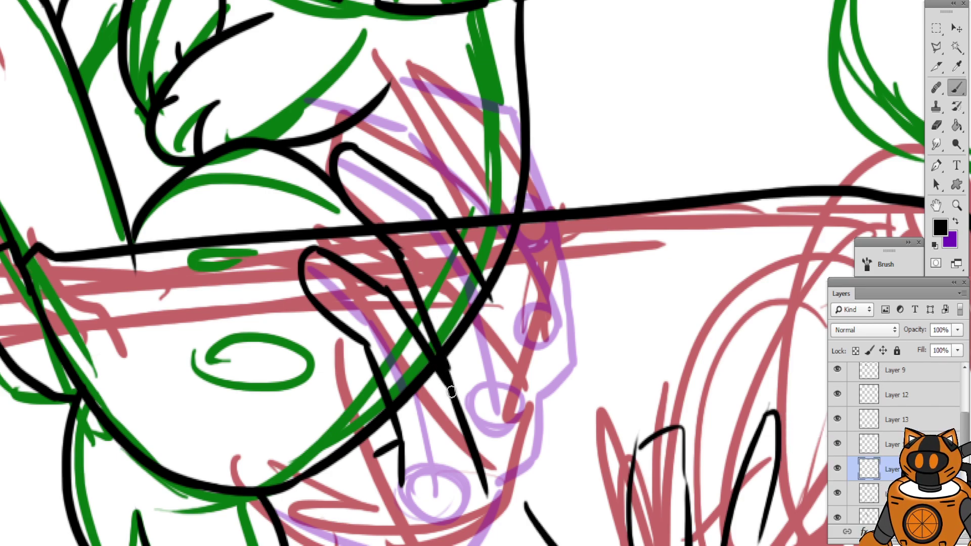
# Extend the second finger's upper edge in black down to the notch between the knuckles
pyautogui.moveTo(491, 298); pyautogui.dragTo(530, 410)
pyautogui.hotkey('ctrl', 'z')
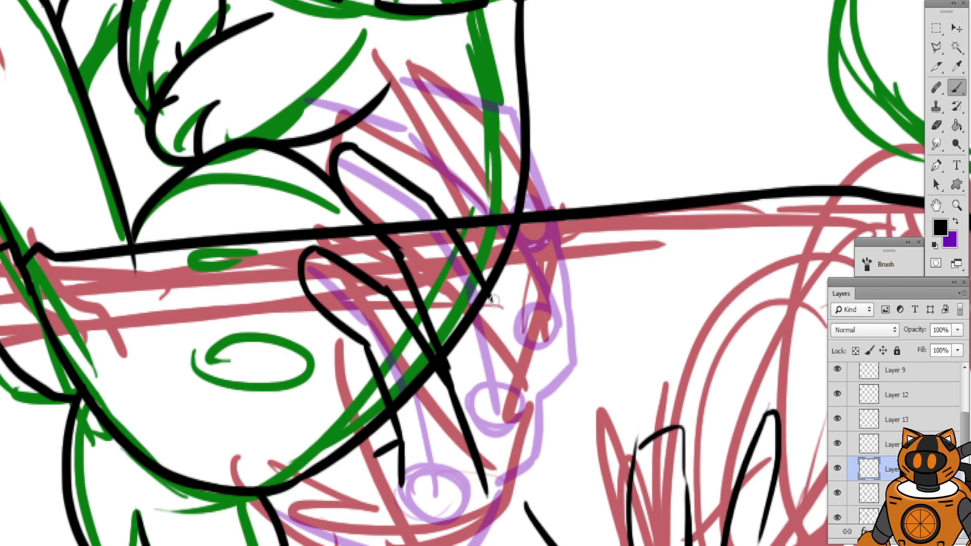
pyautogui.moveTo(478, 275); pyautogui.dragTo(536, 413)
# Ink the third finger's rounded tip below the rabbit's paw and its upper edge down to the outer knuckle contour
pyautogui.scroll(5, 391, 225)
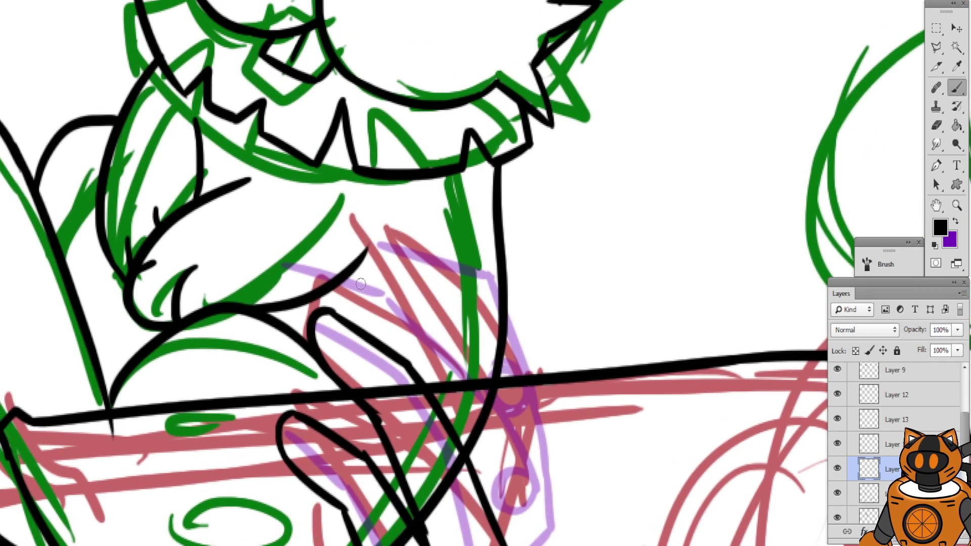
pyautogui.moveTo(320, 310)
pyautogui.mouseDown()
pyautogui.moveTo(335, 268)
pyautogui.moveTo(421, 315)
pyautogui.mouseUp()
pyautogui.hotkey('ctrl', 'z')
pyautogui.hotkey('ctrl', 'z')
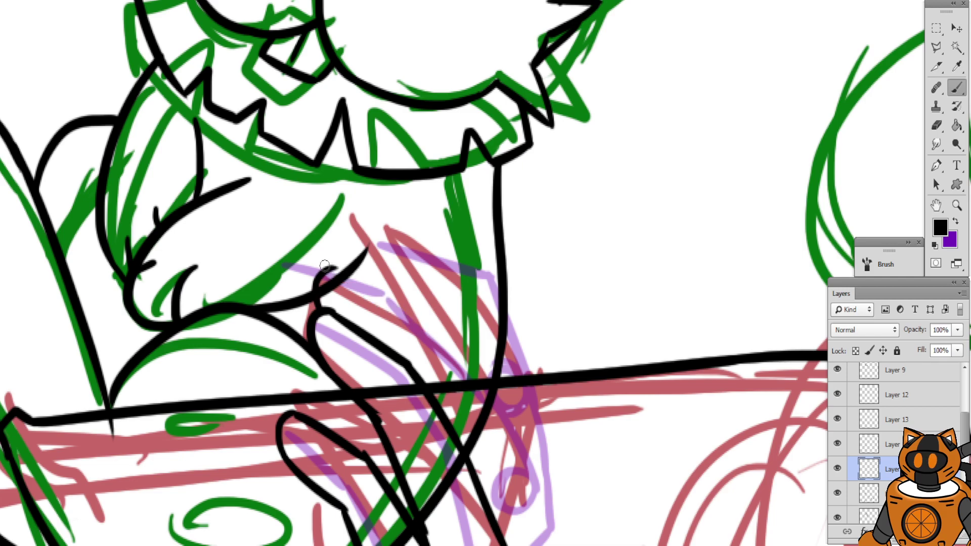
pyautogui.moveTo(327, 266)
pyautogui.mouseDown()
pyautogui.moveTo(420, 311)
pyautogui.moveTo(357, 276)
pyautogui.mouseUp()
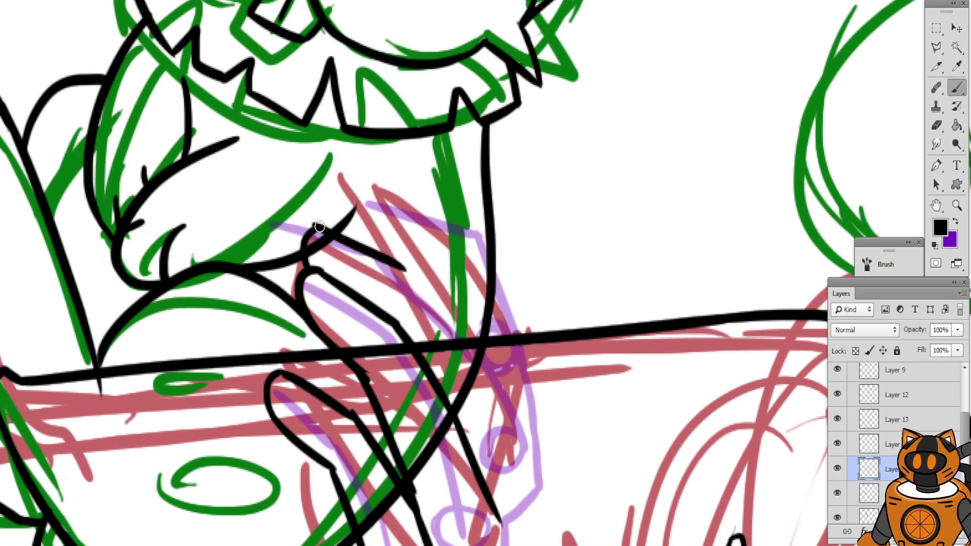
pyautogui.hotkey('ctrl', 'z')
pyautogui.moveTo(320, 228); pyautogui.dragTo(403, 275)
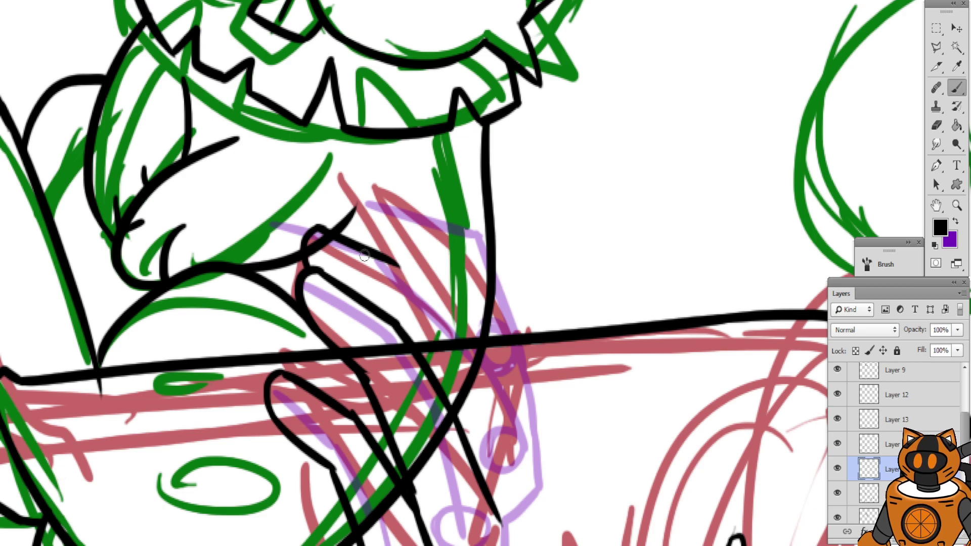
pyautogui.hotkey('ctrl', 'z')
pyautogui.moveTo(318, 228)
pyautogui.mouseDown()
pyautogui.moveTo(404, 280)
pyautogui.moveTo(499, 392)
pyautogui.moveTo(497, 315)
pyautogui.moveTo(539, 414)
pyautogui.mouseUp()
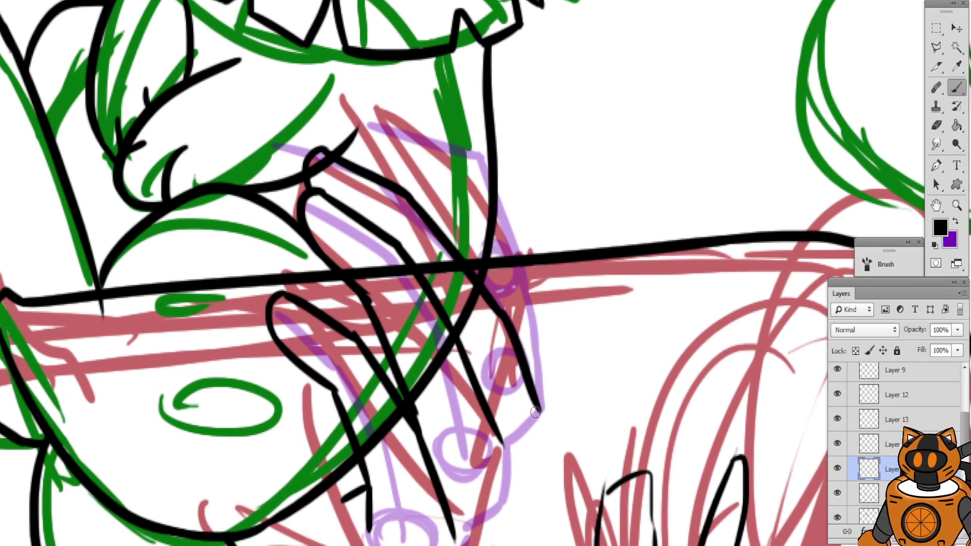
pyautogui.moveTo(397, 291)
pyautogui.mouseDown()
pyautogui.moveTo(389, 167)
pyautogui.moveTo(405, 222)
pyautogui.moveTo(415, 392)
pyautogui.mouseUp()
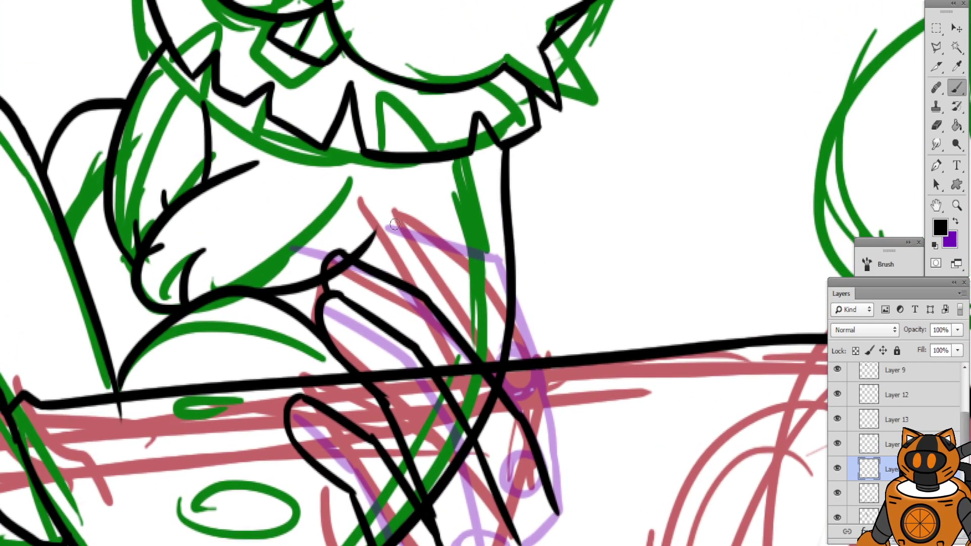
# Ink the uppermost finger's rounded tip over the rabbit's side, with the start of its upper edge and its lower edge
pyautogui.moveTo(402, 218)
pyautogui.mouseDown()
pyautogui.moveTo(493, 250)
pyautogui.moveTo(363, 209)
pyautogui.mouseUp()
pyautogui.hotkey('ctrl', 'z')
pyautogui.hotkey('ctrl', 'z')
pyautogui.moveTo(459, 238)
pyautogui.mouseDown()
pyautogui.moveTo(387, 217)
pyautogui.moveTo(426, 288)
pyautogui.moveTo(456, 298)
pyautogui.mouseUp()
pyautogui.hotkey('ctrl', 'z')
pyautogui.moveTo(400, 276); pyautogui.dragTo(450, 296)
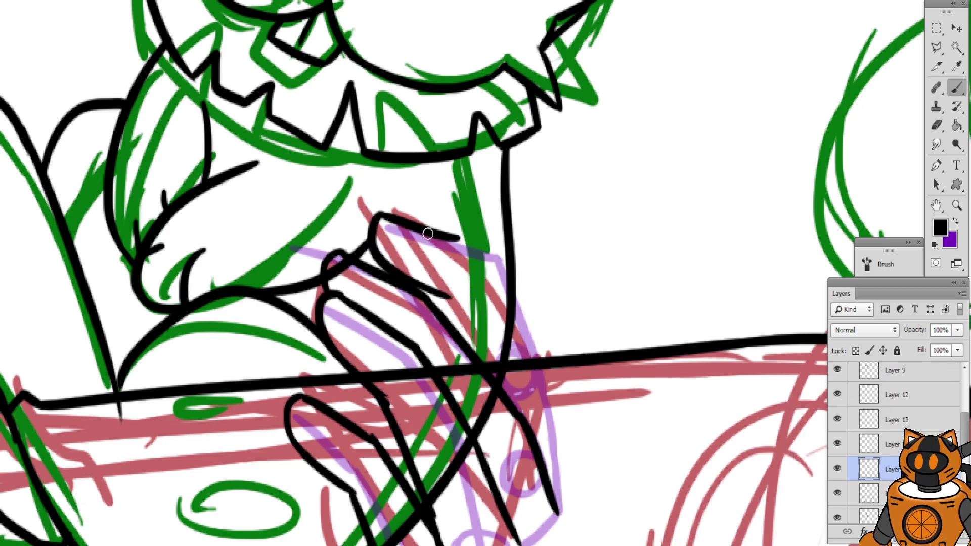
# Extend the uppermost finger's upper edge in black around the bend and down to the character's thigh line
pyautogui.moveTo(428, 234); pyautogui.dragTo(511, 270)
pyautogui.hotkey('ctrl', 'z')
pyautogui.moveTo(445, 235)
pyautogui.mouseDown()
pyautogui.moveTo(513, 271)
pyautogui.moveTo(544, 363)
pyautogui.mouseUp()
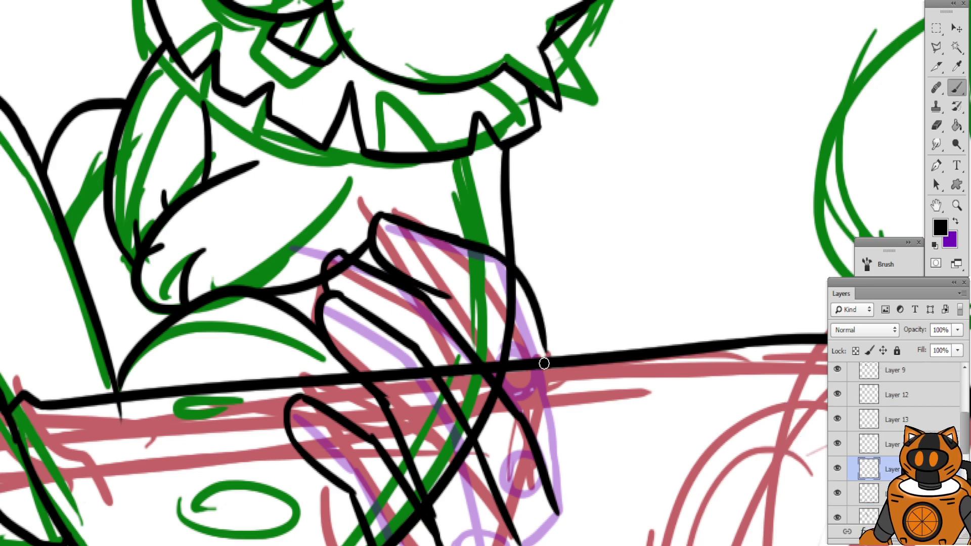
pyautogui.moveTo(448, 284)
pyautogui.mouseDown()
pyautogui.moveTo(429, 199)
pyautogui.moveTo(436, 216)
pyautogui.mouseUp()
pyautogui.hotkey('ctrl', 'z')
pyautogui.moveTo(486, 190); pyautogui.dragTo(532, 313)
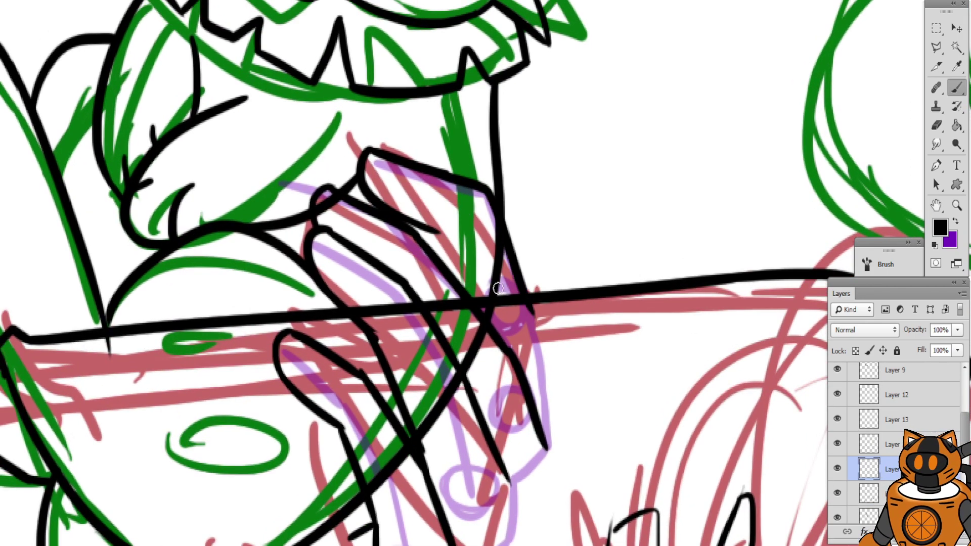
pyautogui.hotkey('ctrl', 'z')
pyautogui.moveTo(485, 188); pyautogui.dragTo(543, 299)
# Ink the hand's outer edge down around the knuckles and close its bottom edge beneath the rabbit's body
pyautogui.moveTo(397, 215)
pyautogui.mouseDown()
pyautogui.moveTo(408, 147)
pyautogui.moveTo(406, 155)
pyautogui.mouseUp()
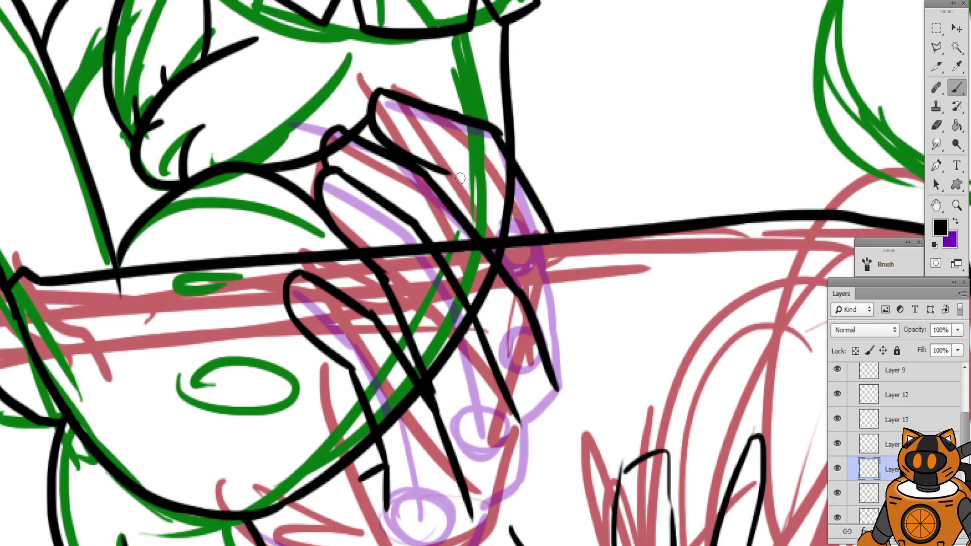
pyautogui.hotkey('ctrl', 'z')
pyautogui.moveTo(499, 133)
pyautogui.mouseDown()
pyautogui.moveTo(560, 257)
pyautogui.moveTo(552, 362)
pyautogui.mouseUp()
pyautogui.hotkey('ctrl', 'z')
pyautogui.moveTo(555, 247)
pyautogui.mouseDown()
pyautogui.moveTo(566, 295)
pyautogui.moveTo(552, 361)
pyautogui.mouseUp()
pyautogui.hotkey('ctrl', 'z')
pyautogui.moveTo(554, 247)
pyautogui.mouseDown()
pyautogui.moveTo(574, 313)
pyautogui.moveTo(558, 367)
pyautogui.moveTo(579, 260)
pyautogui.moveTo(497, 382)
pyautogui.mouseUp()
pyautogui.hotkey('ctrl', 'z')
pyautogui.scroll(-2, 450, 268)
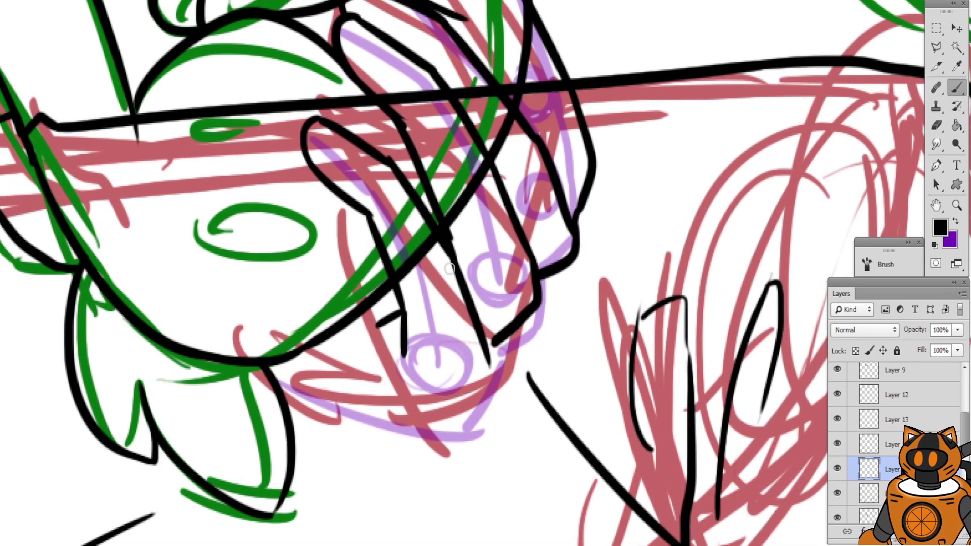
pyautogui.moveTo(497, 344)
pyautogui.mouseDown()
pyautogui.moveTo(487, 391)
pyautogui.moveTo(423, 414)
pyautogui.mouseUp()
pyautogui.moveTo(281, 365)
pyautogui.mouseDown()
pyautogui.moveTo(372, 402)
pyautogui.moveTo(423, 414)
pyautogui.moveTo(458, 408)
pyautogui.mouseUp()
# Ink a small rounded bump on the hand's outer side, beside the uppermost finger's bend and above the thigh line
pyautogui.scroll(10, 344, 217)
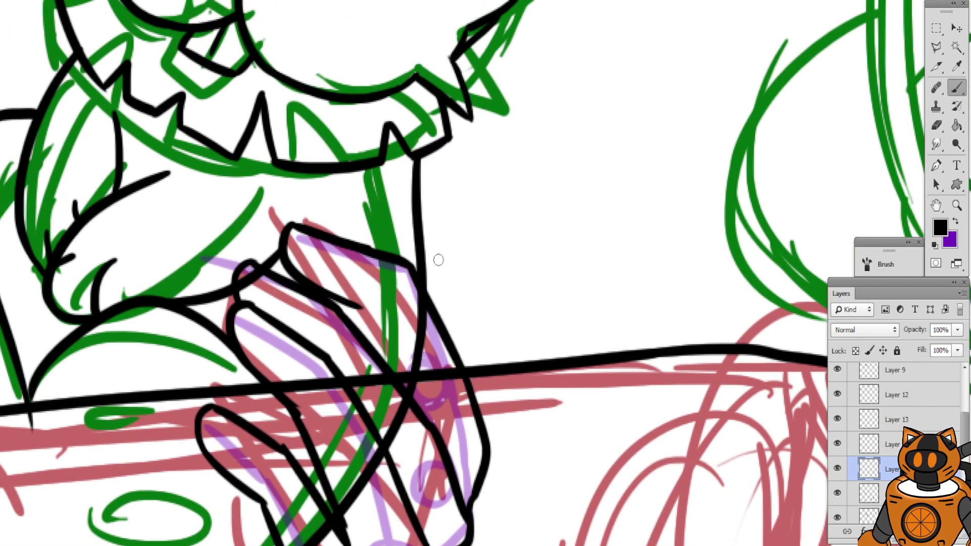
pyautogui.moveTo(423, 258); pyautogui.dragTo(476, 330)
pyautogui.hotkey('ctrl', 'z')
pyautogui.moveTo(424, 260); pyautogui.dragTo(475, 274)
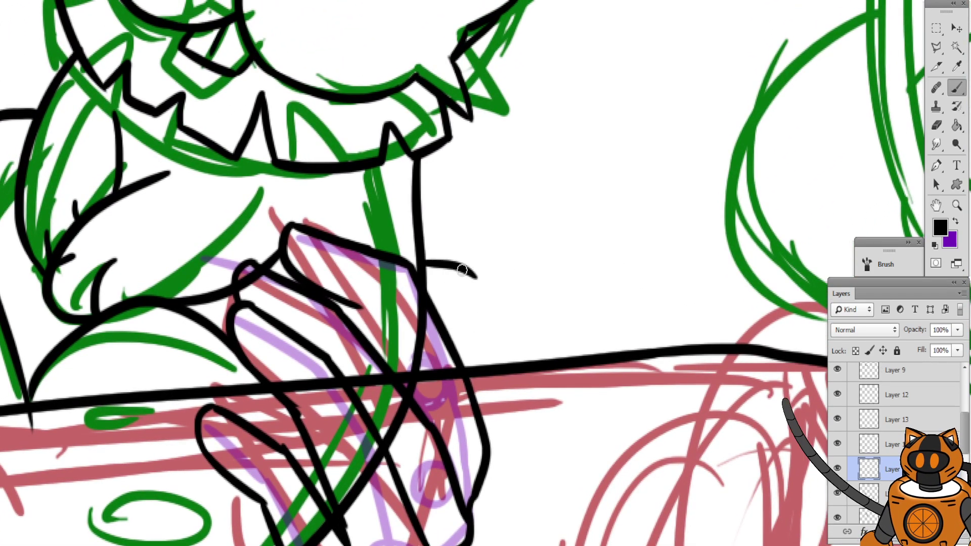
pyautogui.hotkey('ctrl', 'z')
pyautogui.moveTo(421, 259)
pyautogui.mouseDown()
pyautogui.moveTo(484, 287)
pyautogui.moveTo(479, 311)
pyautogui.mouseUp()
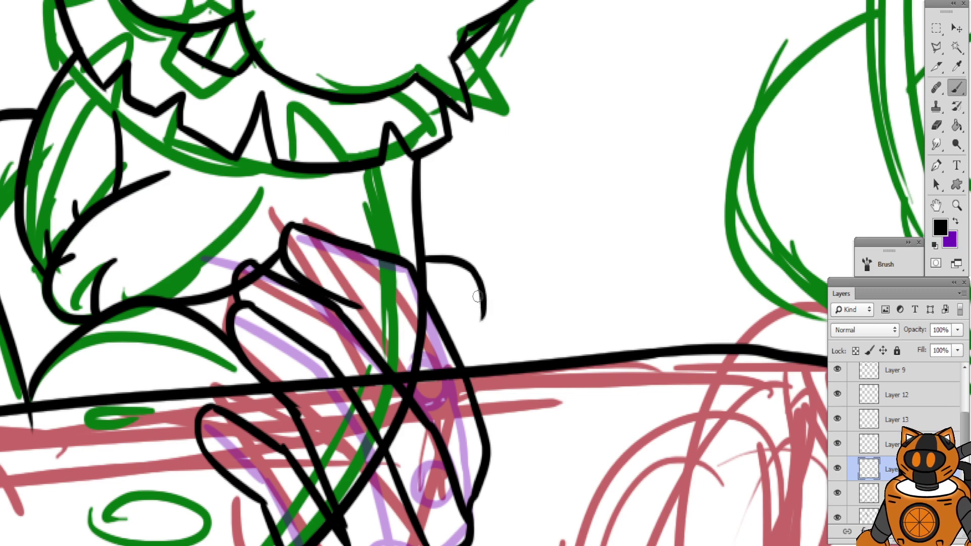
pyautogui.hotkey('ctrl', 'z')
pyautogui.moveTo(423, 259)
pyautogui.mouseDown()
pyautogui.moveTo(468, 312)
pyautogui.moveTo(454, 328)
pyautogui.mouseUp()
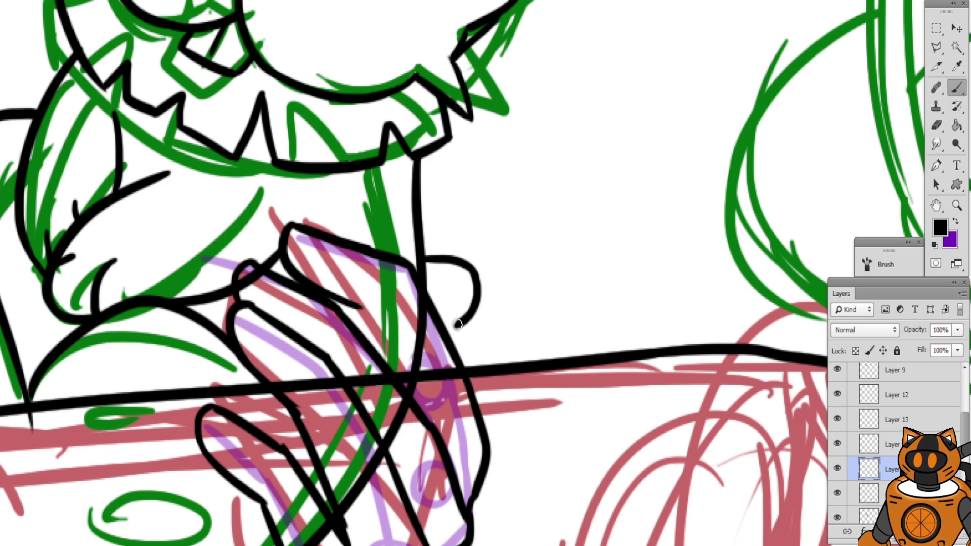
# Extend the black outline of the hair strand that falls beside the shirt collar, following the red sketch
pyautogui.hotkey('ctrl', '-')
pyautogui.hotkey('ctrl', '-')
pyautogui.hotkey('ctrl', '-')
pyautogui.hotkey('ctrl', '-')
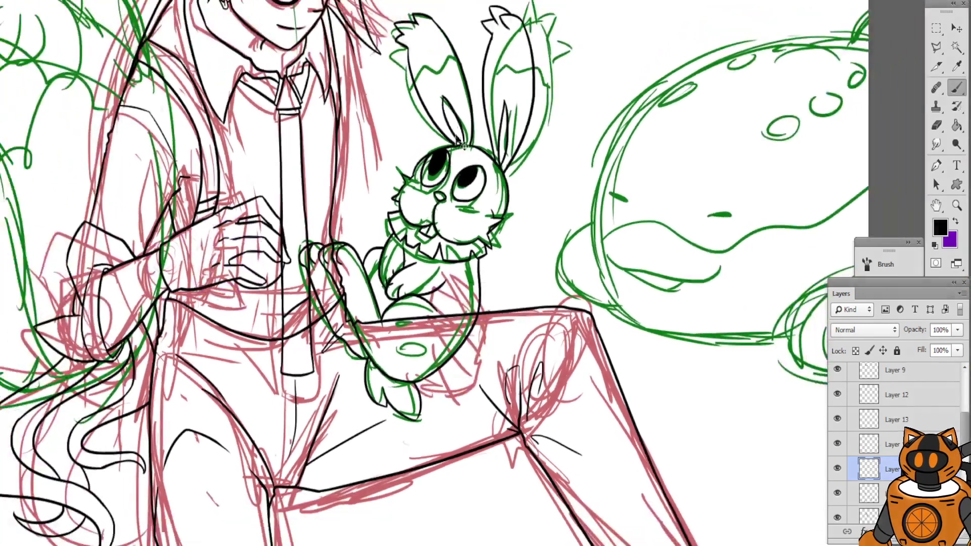
pyautogui.moveTo(449, 113)
pyautogui.mouseDown()
pyautogui.moveTo(444, 202)
pyautogui.moveTo(441, 194)
pyautogui.mouseUp()
pyautogui.scroll(4, 415, 178)
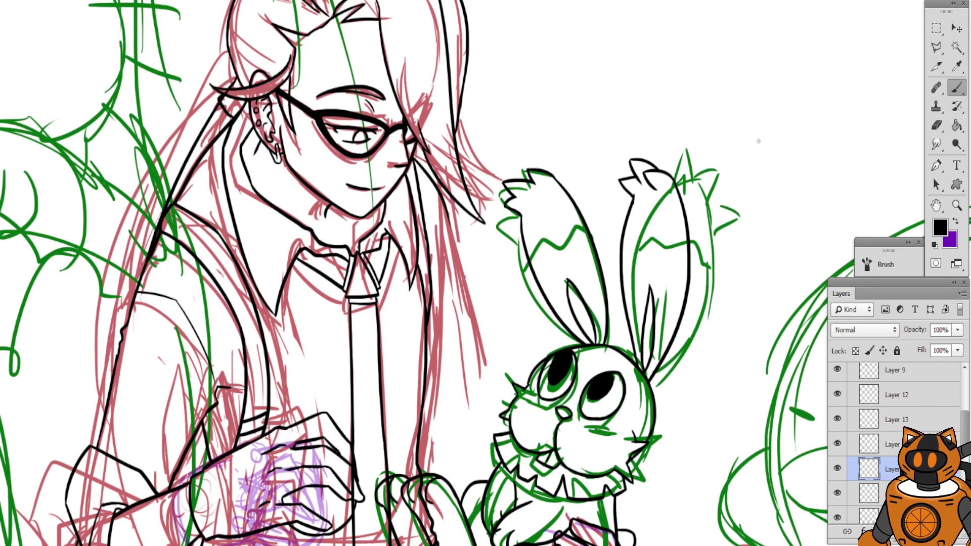
pyautogui.moveTo(546, 321); pyautogui.dragTo(486, 286)
pyautogui.hotkey('ctrl', '+')
pyautogui.hotkey('ctrl', '+')
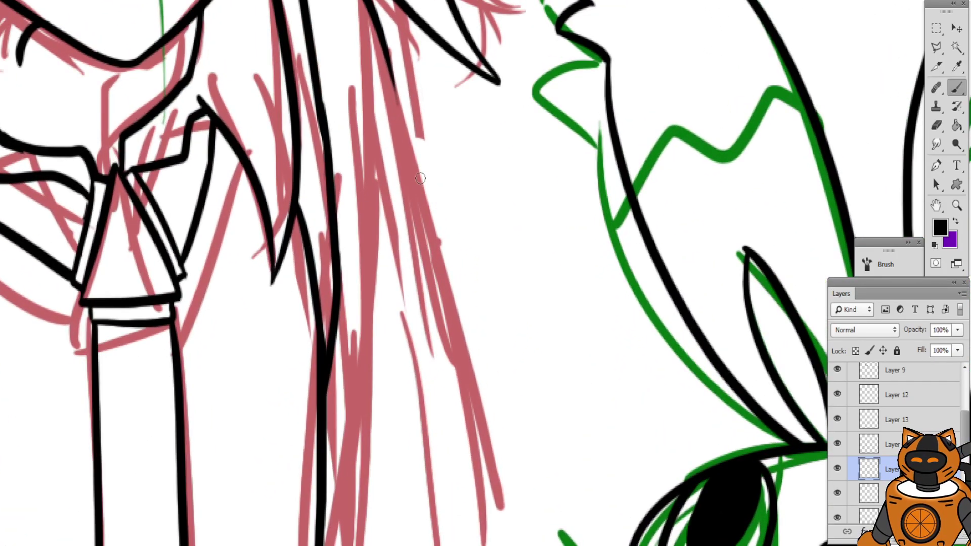
pyautogui.moveTo(448, 143); pyautogui.dragTo(489, 208)
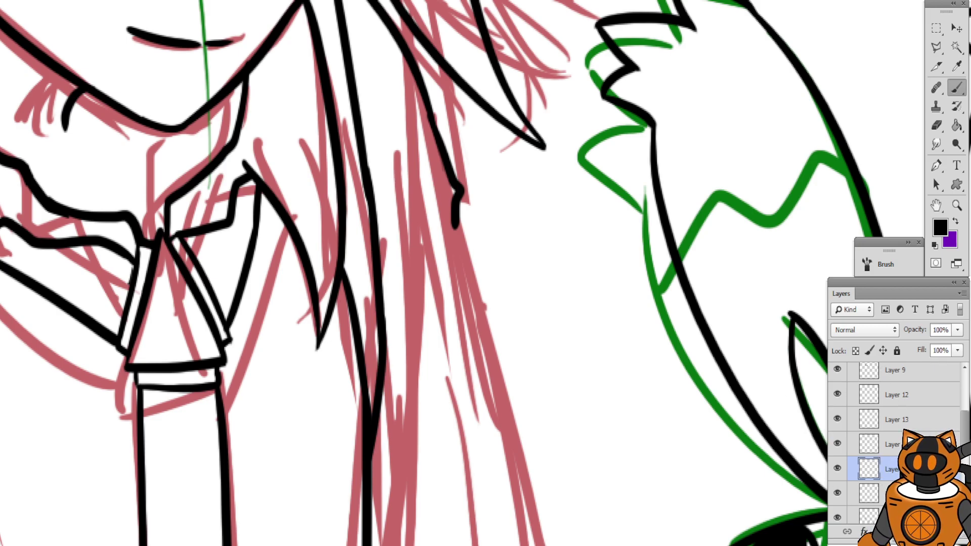
# Look over the inked character and rabbit together to check the proportions of the drawing
pyautogui.hotkey('ctrl', '-')
pyautogui.hotkey('ctrl', '-')
pyautogui.hotkey('ctrl', '-')
pyautogui.moveTo(456, 150); pyautogui.dragTo(490, 137)
pyautogui.hotkey('ctrl', '-')
pyautogui.hotkey('ctrl', '-')
pyautogui.moveTo(529, 185); pyautogui.dragTo(486, 150)
pyautogui.hotkey('ctrl', '+')
pyautogui.hotkey('ctrl', '+')
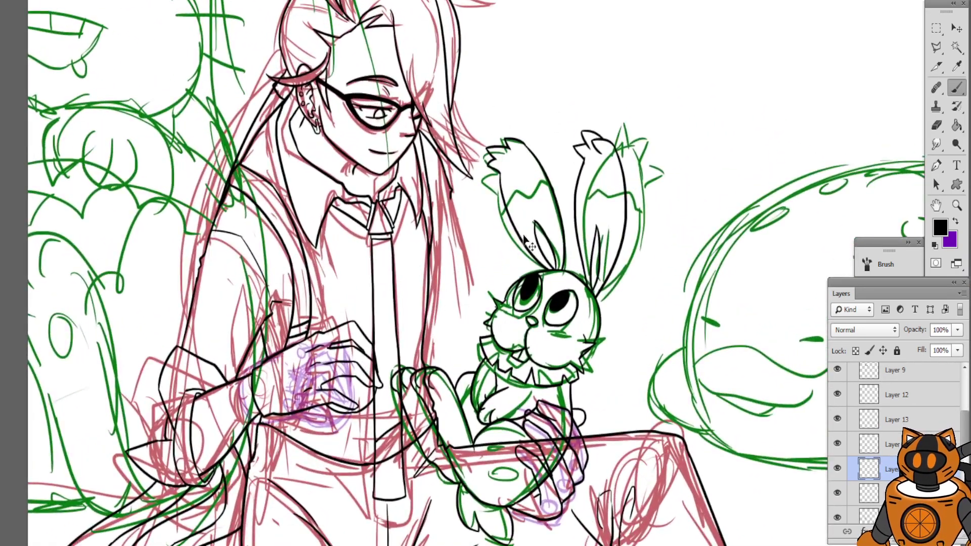
pyautogui.moveTo(490, 258)
pyautogui.mouseDown()
pyautogui.moveTo(518, 206)
pyautogui.moveTo(497, 235)
pyautogui.moveTo(501, 157)
pyautogui.mouseUp()
pyautogui.moveTo(666, 268); pyautogui.dragTo(587, 237)
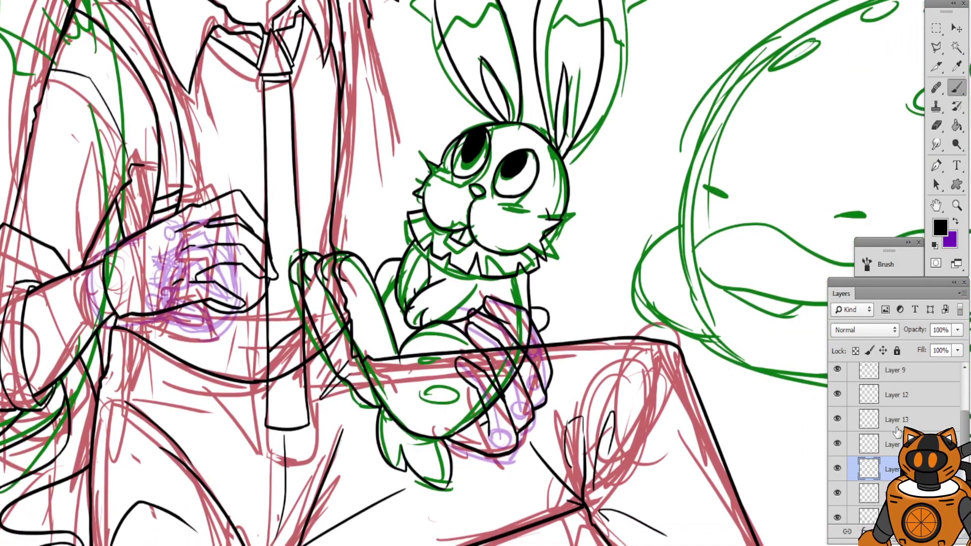
# Scale down the inked hand holding the rabbit on its own layer and reposition it against the rabbit's side
pyautogui.click(837, 495)
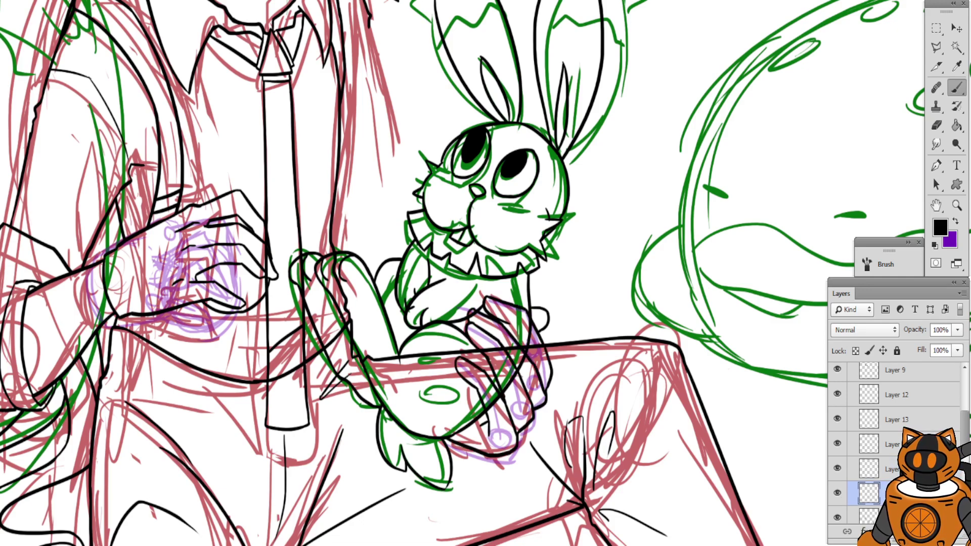
pyautogui.click(838, 494)
pyautogui.click(837, 494)
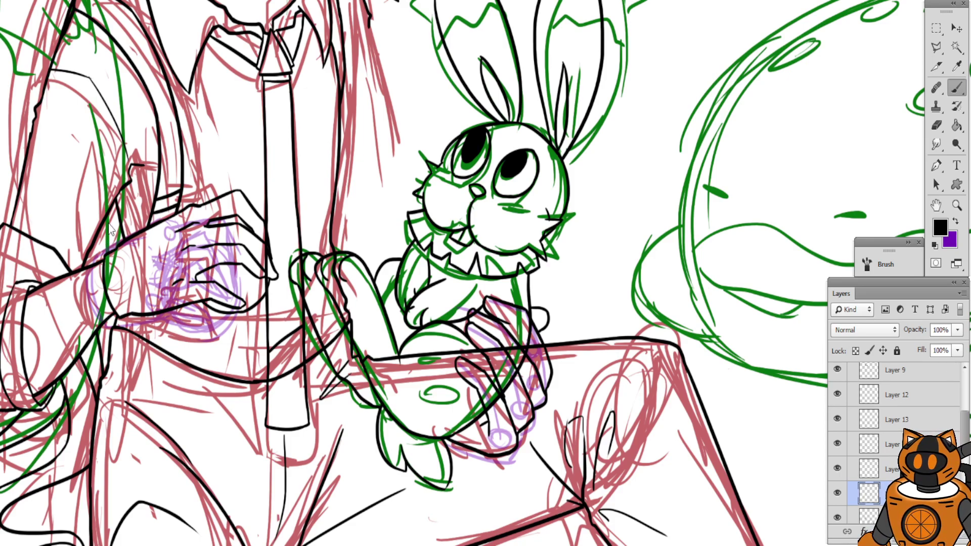
pyautogui.hotkey('ctrl', 't')
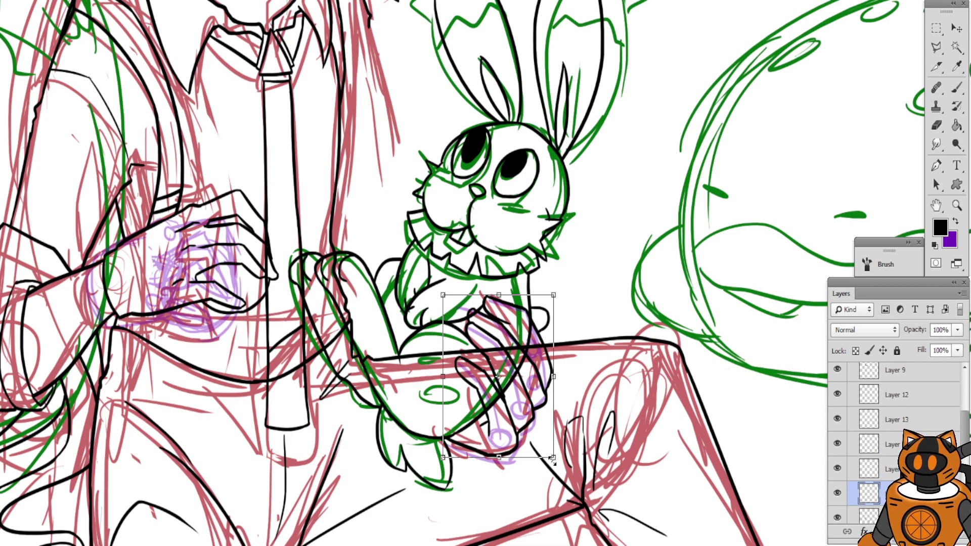
pyautogui.moveTo(552, 458); pyautogui.dragTo(524, 436)
pyautogui.moveTo(509, 389); pyautogui.dragTo(522, 401)
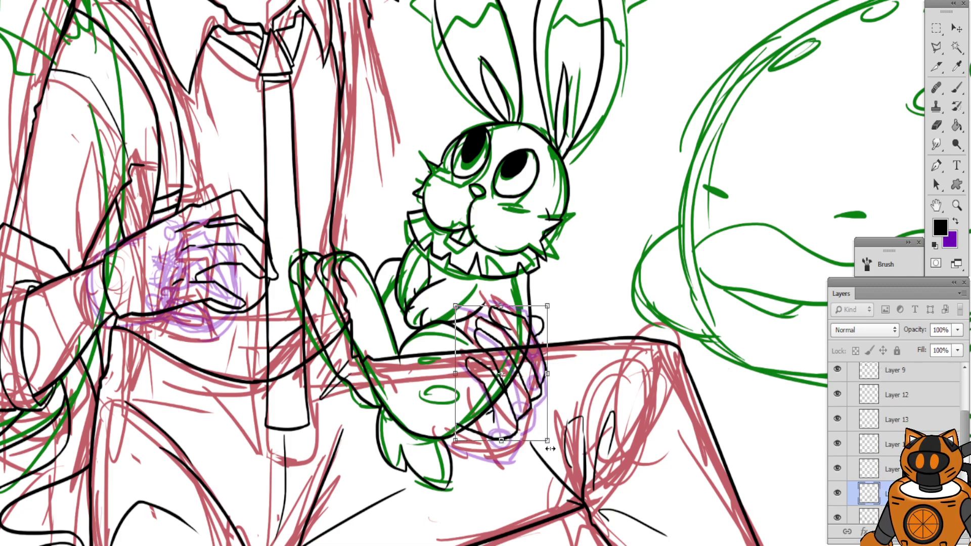
pyautogui.moveTo(451, 444); pyautogui.dragTo(458, 437)
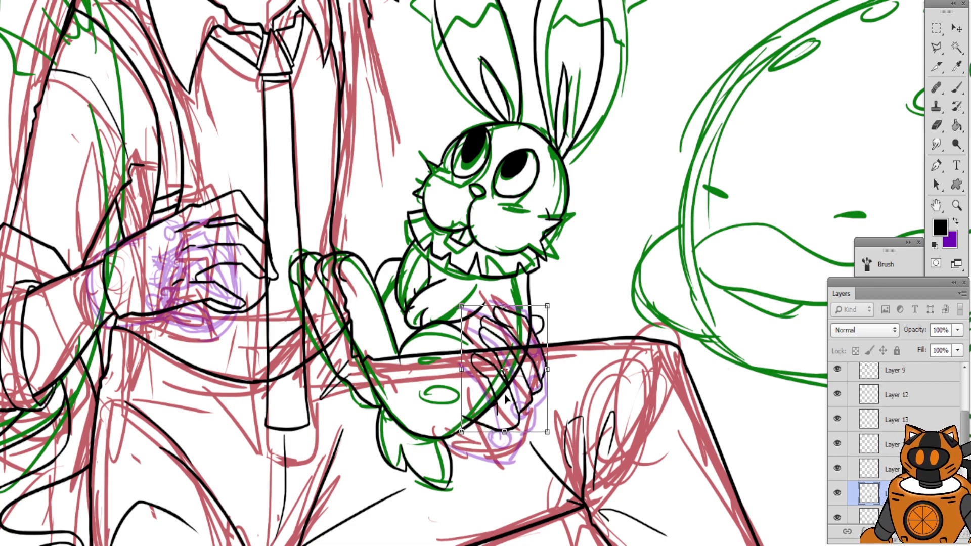
pyautogui.press('b')
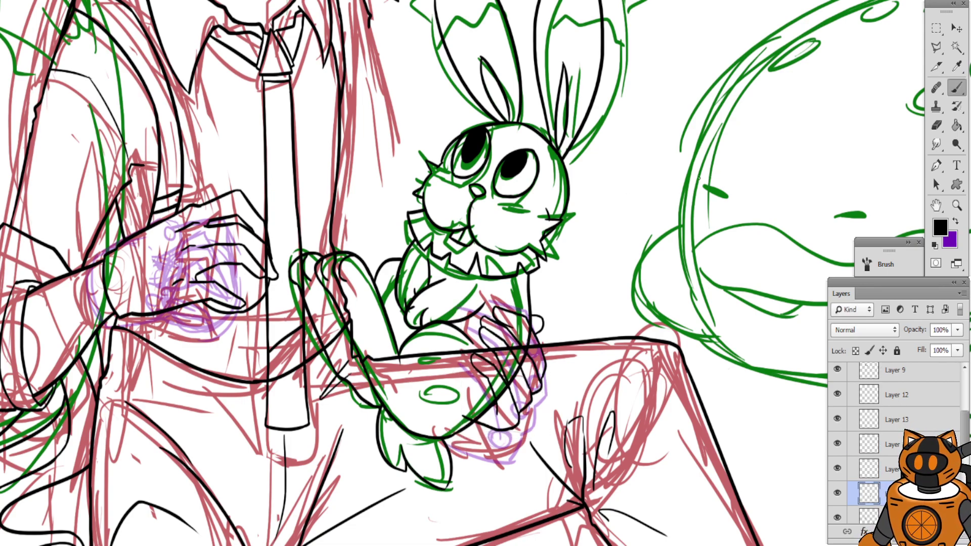
# Examine the resized hand up close and in the full composition against the rabbit and the thigh
pyautogui.hotkey('ctrl', '+')
pyautogui.hotkey('ctrl', '+')
pyautogui.hotkey('ctrl', '+')
pyautogui.click(938, 127)
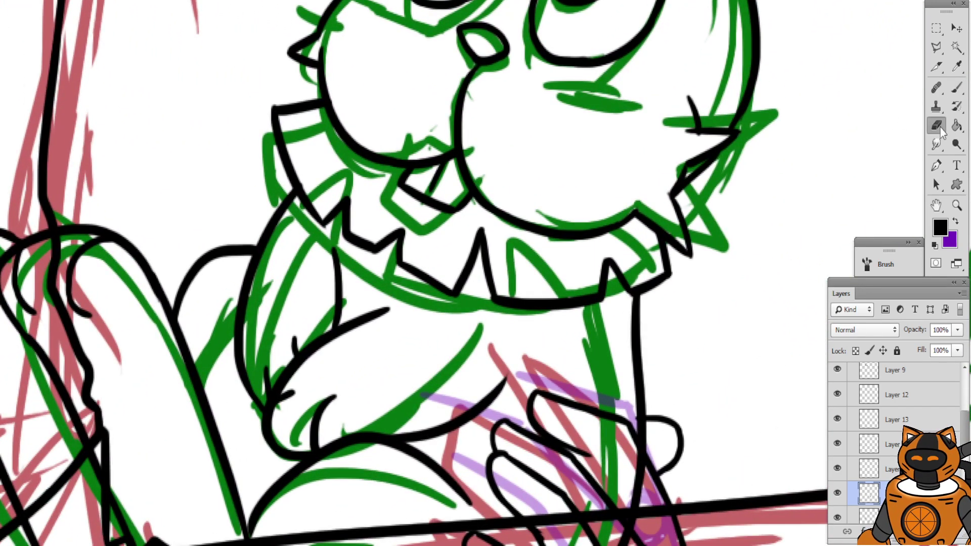
pyautogui.scroll(-6, 367, 331)
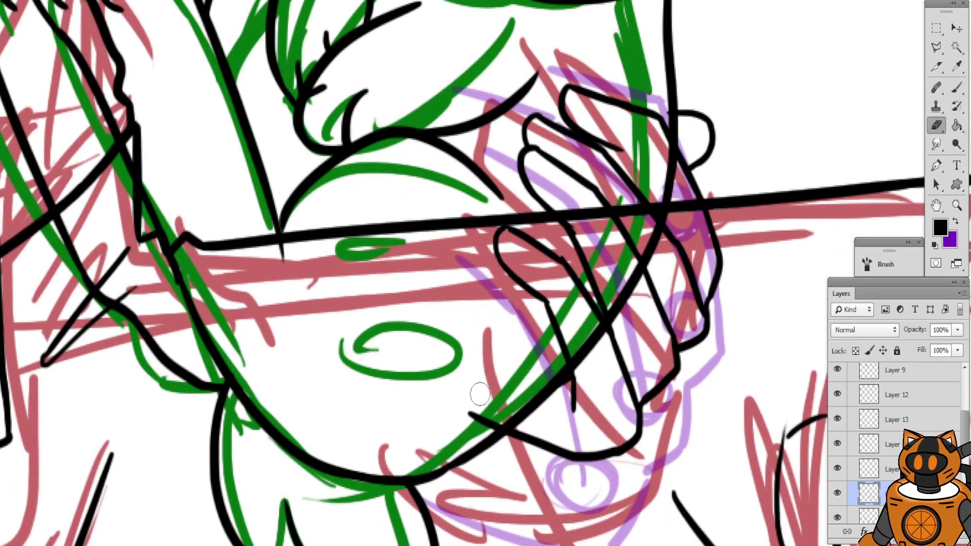
pyautogui.hotkey('ctrl', '-')
pyautogui.hotkey('ctrl', '-')
pyautogui.hotkey('ctrl', '-')
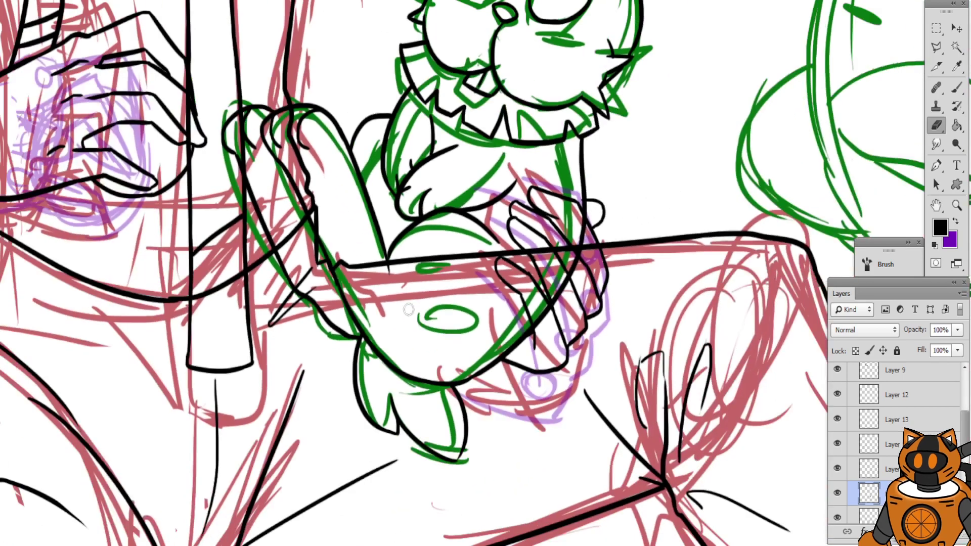
pyautogui.moveTo(378, 185); pyautogui.dragTo(325, 239)
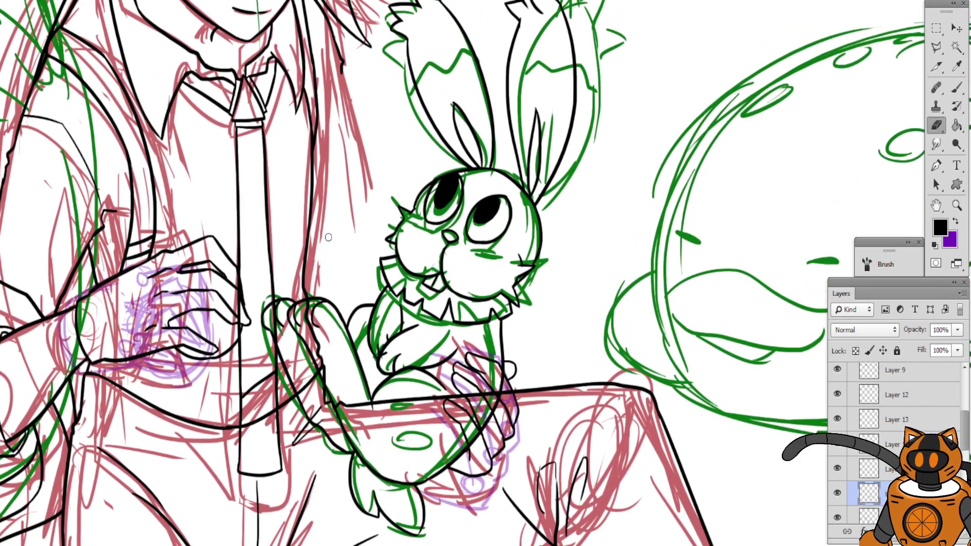
pyautogui.moveTo(357, 205); pyautogui.dragTo(380, 306)
pyautogui.moveTo(397, 247); pyautogui.dragTo(451, 203)
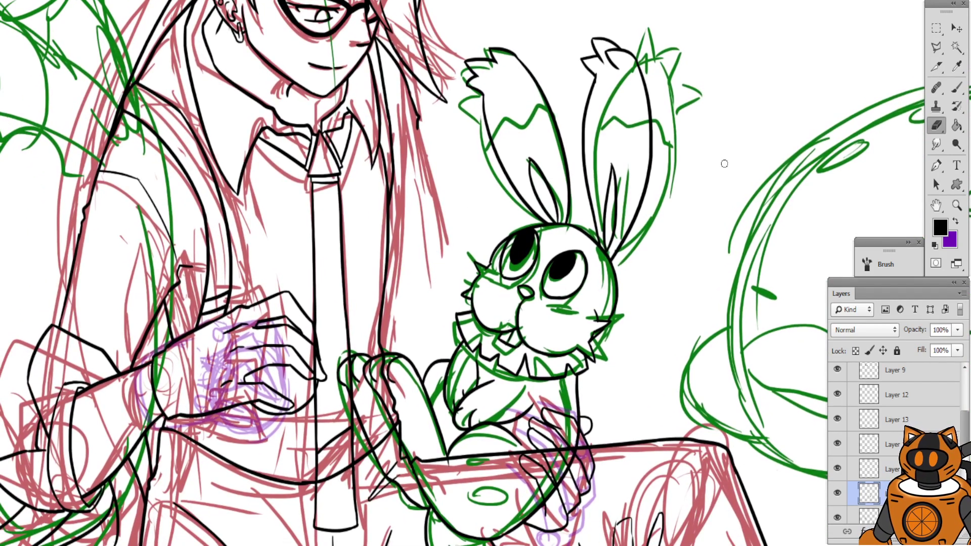
# Return to the Brush tool and make the layer directly above the resized hand's layer active for work around the rabbit
pyautogui.click(957, 88)
pyautogui.moveTo(540, 198); pyautogui.dragTo(570, 199)
pyautogui.moveTo(493, 268); pyautogui.dragTo(439, 254)
pyautogui.hotkey('ctrl', '-')
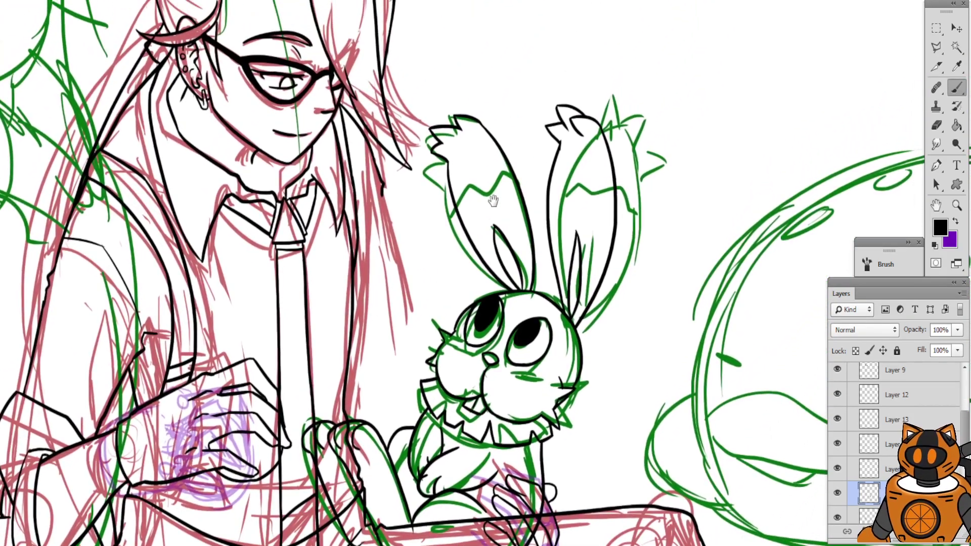
pyautogui.hotkey('ctrl', '+')
pyautogui.moveTo(506, 228)
pyautogui.mouseDown()
pyautogui.moveTo(464, 204)
pyautogui.moveTo(509, 200)
pyautogui.moveTo(556, 249)
pyautogui.mouseUp()
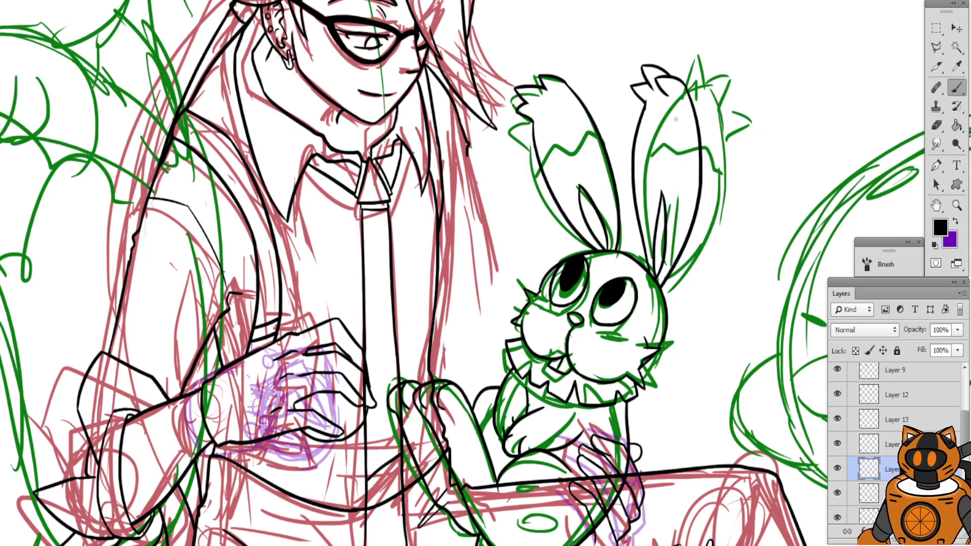
pyautogui.hotkey('ctrl', '+')
pyautogui.moveTo(490, 293)
pyautogui.mouseDown()
pyautogui.moveTo(435, 80)
pyautogui.moveTo(436, 95)
pyautogui.mouseUp()
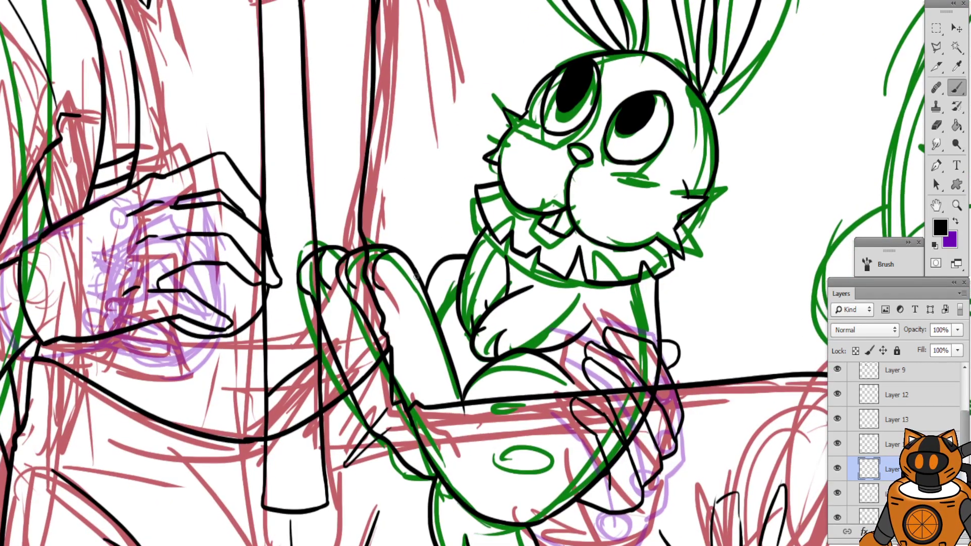
# Ink a curved line from the rabbit's raised leg up to its ruff as the lower edge of the arm behind it
pyautogui.hotkey('ctrl', '+')
pyautogui.hotkey('ctrl', '+')
pyautogui.moveTo(370, 228); pyautogui.dragTo(375, 234)
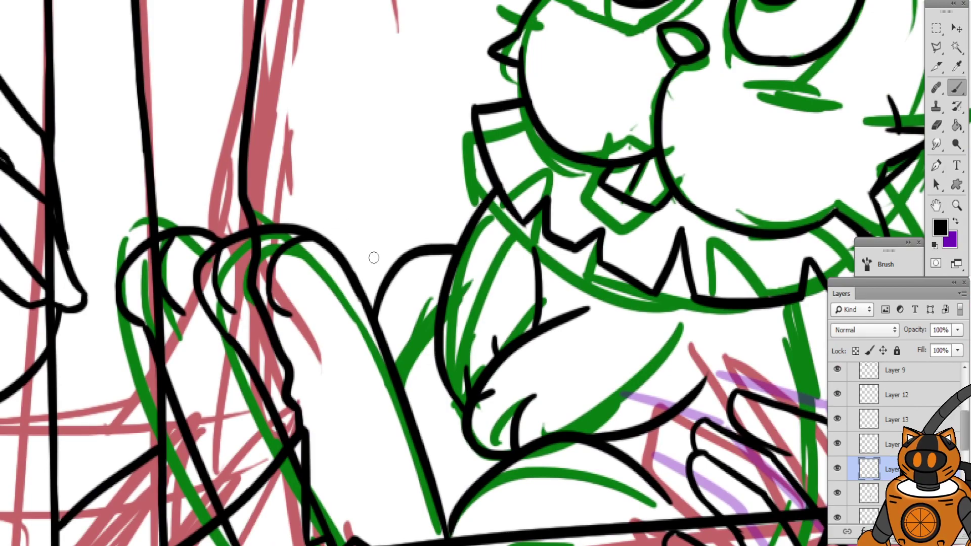
pyautogui.moveTo(348, 278); pyautogui.dragTo(549, 166)
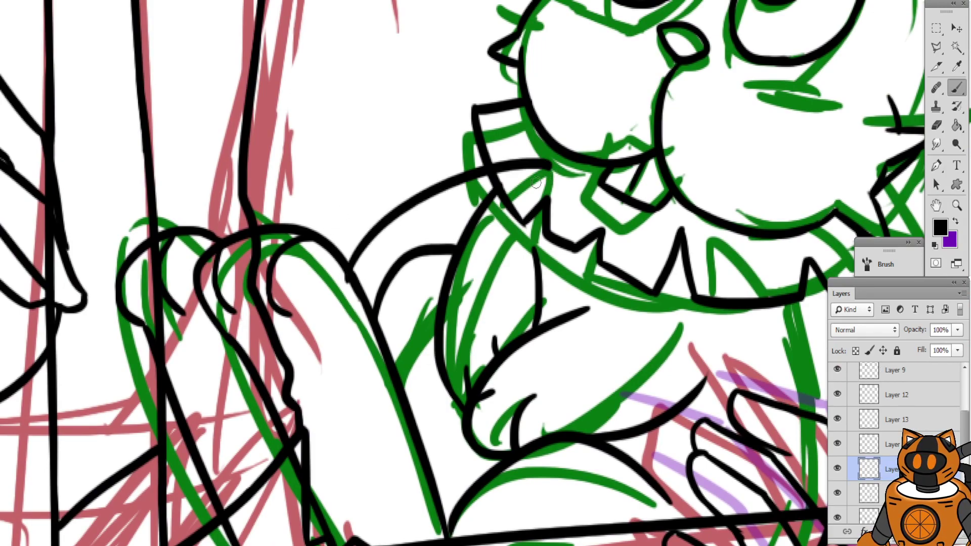
# Ink the forearm outline from the rabbit's cheek down to the lower arm curve, plus a hooked fold in the sleeve
pyautogui.moveTo(368, 220)
pyautogui.mouseDown()
pyautogui.moveTo(354, 328)
pyautogui.moveTo(327, 355)
pyautogui.mouseUp()
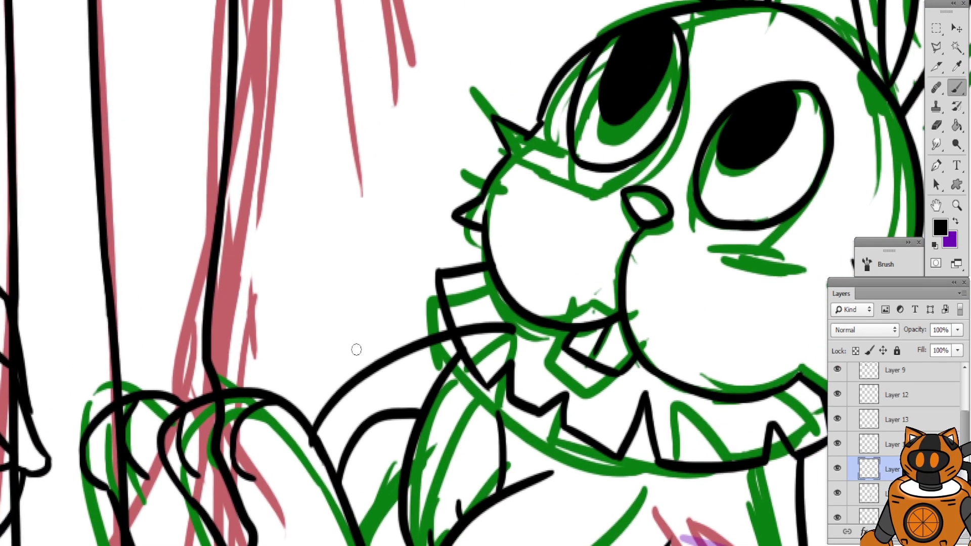
pyautogui.hotkey('ctrl', 'z')
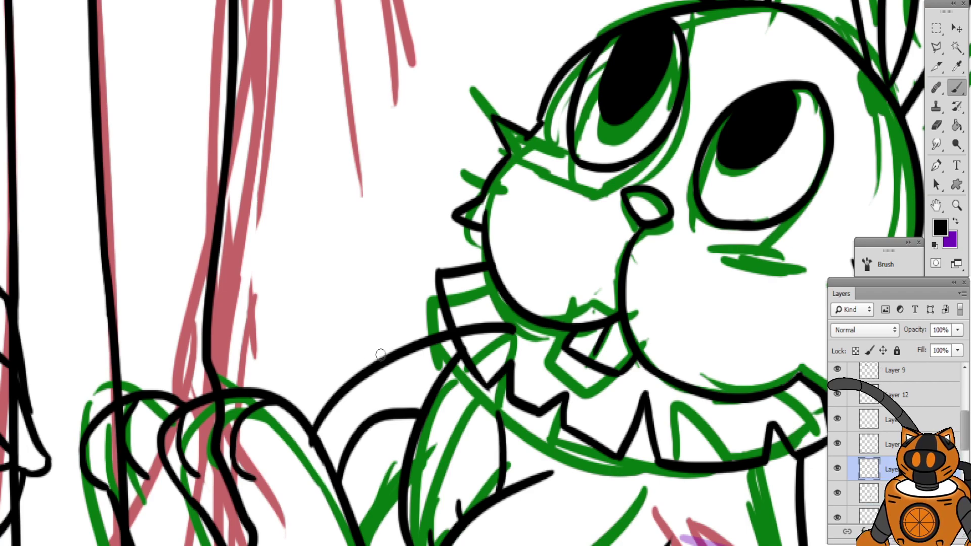
pyautogui.hotkey('ctrl', 'z')
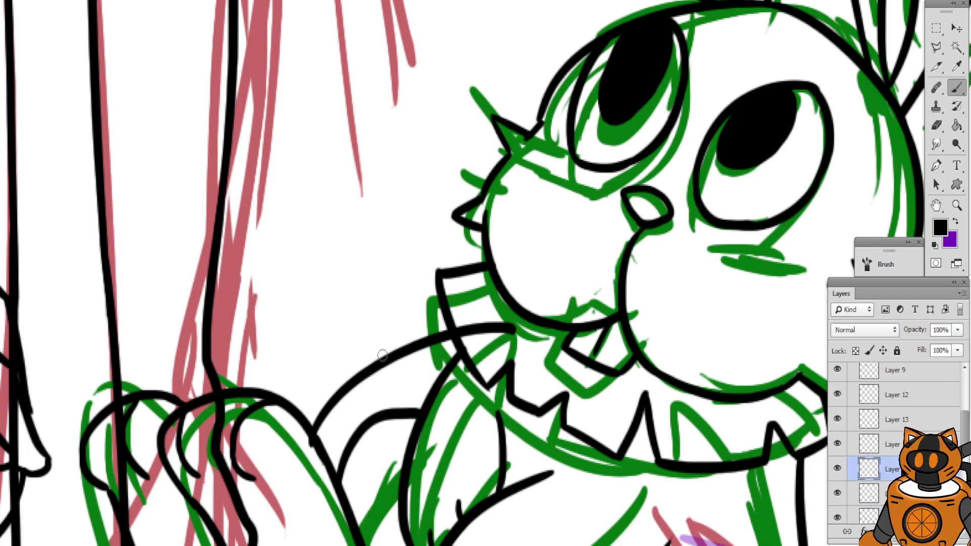
pyautogui.moveTo(389, 186); pyautogui.dragTo(406, 196)
pyautogui.moveTo(309, 316); pyautogui.dragTo(314, 299)
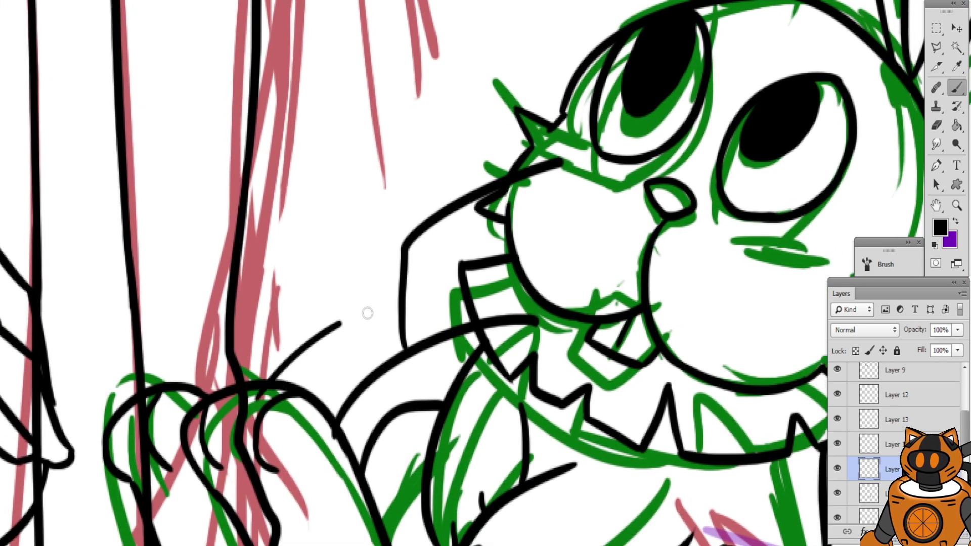
pyautogui.moveTo(258, 194); pyautogui.dragTo(187, 377)
pyautogui.moveTo(241, 239); pyautogui.dragTo(310, 441)
pyautogui.moveTo(364, 257); pyautogui.dragTo(374, 440)
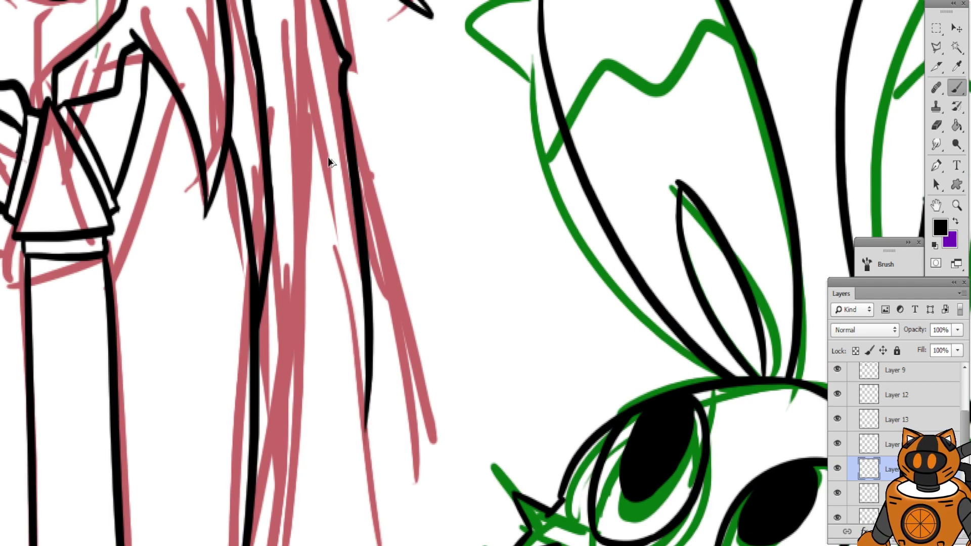
pyautogui.hotkey('ctrl', 'z')
pyautogui.moveTo(342, 83); pyautogui.dragTo(385, 489)
pyautogui.hotkey('ctrl', 'z')
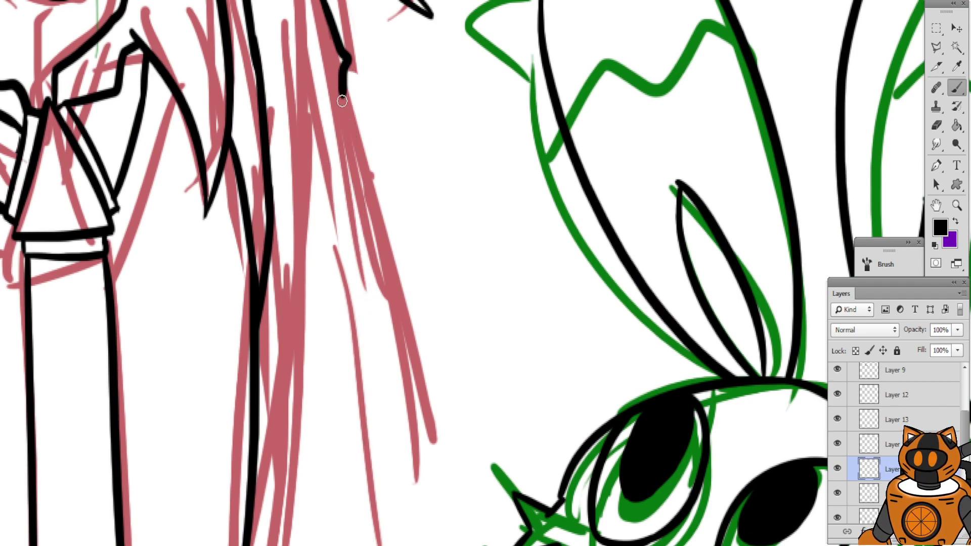
pyautogui.moveTo(343, 79); pyautogui.dragTo(388, 497)
pyautogui.moveTo(305, 318)
pyautogui.mouseDown()
pyautogui.moveTo(296, 290)
pyautogui.moveTo(309, 333)
pyautogui.mouseUp()
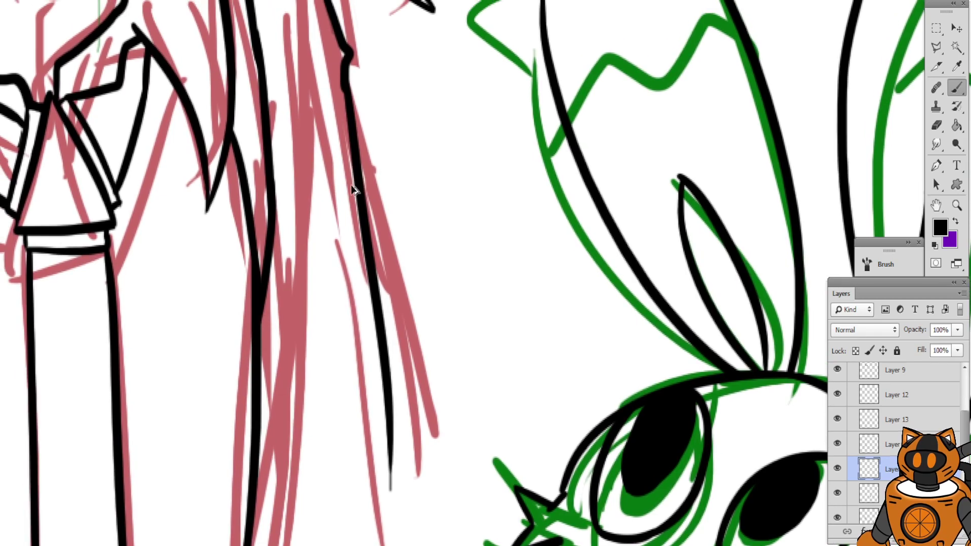
pyautogui.hotkey('ctrl', 'z')
# Ink the man's outer sleeve edge down to a bent elbow, then the curved cuff joining the forearm and a fold line below it
pyautogui.moveTo(344, 84)
pyautogui.mouseDown()
pyautogui.moveTo(384, 497)
pyautogui.moveTo(312, 241)
pyautogui.moveTo(369, 256)
pyautogui.moveTo(386, 212)
pyautogui.moveTo(416, 195)
pyautogui.mouseUp()
pyautogui.moveTo(411, 160)
pyautogui.mouseDown()
pyautogui.moveTo(432, 291)
pyautogui.moveTo(426, 334)
pyautogui.moveTo(429, 310)
pyautogui.moveTo(279, 439)
pyautogui.mouseUp()
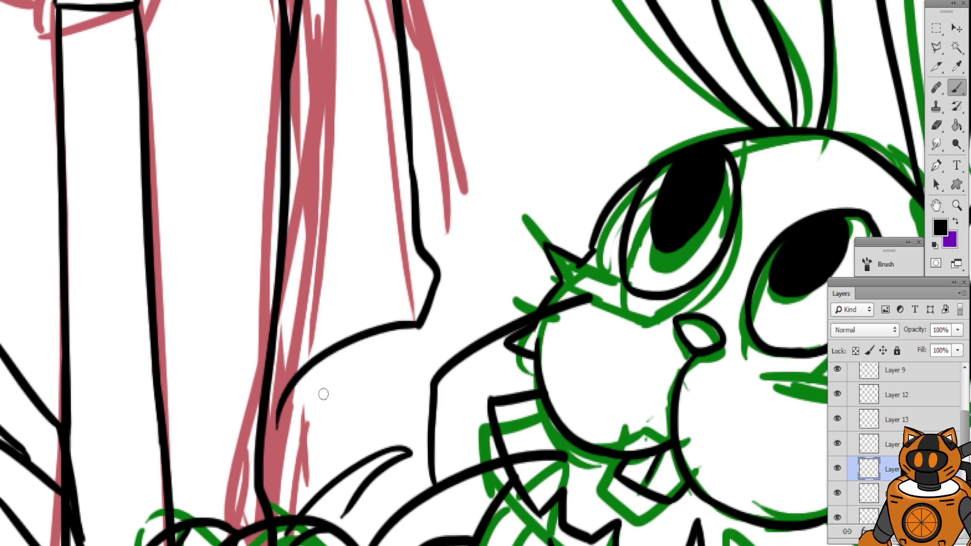
pyautogui.moveTo(429, 316); pyautogui.dragTo(475, 348)
pyautogui.hotkey('ctrl', 'z')
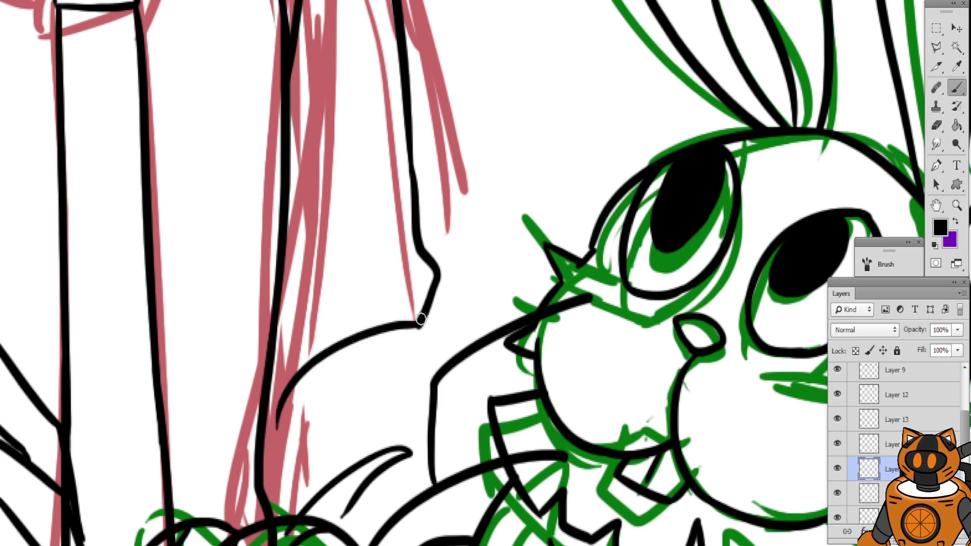
pyautogui.moveTo(420, 323); pyautogui.dragTo(443, 368)
pyautogui.moveTo(373, 318); pyautogui.dragTo(365, 247)
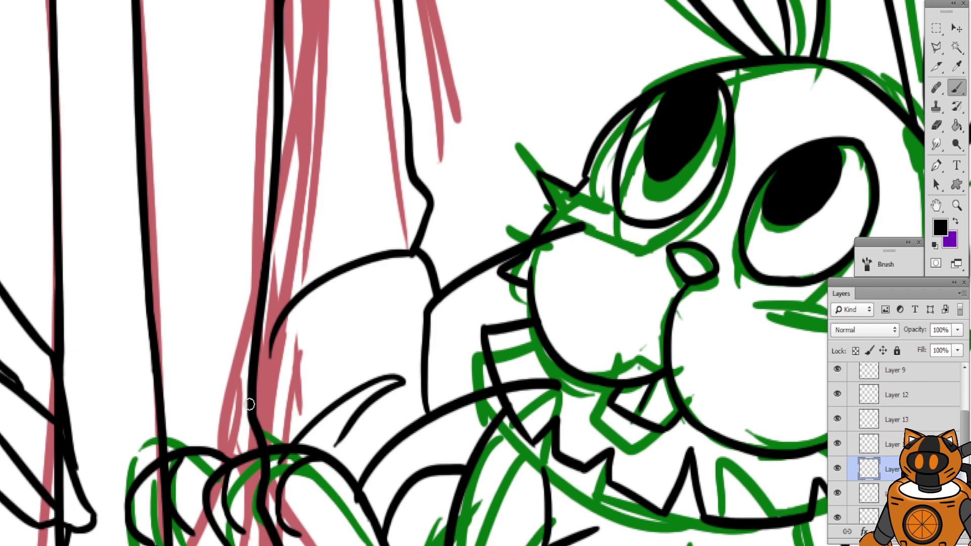
pyautogui.moveTo(287, 374); pyautogui.dragTo(411, 325)
pyautogui.moveTo(299, 132)
pyautogui.mouseDown()
pyautogui.moveTo(393, 197)
pyautogui.moveTo(300, 222)
pyautogui.mouseUp()
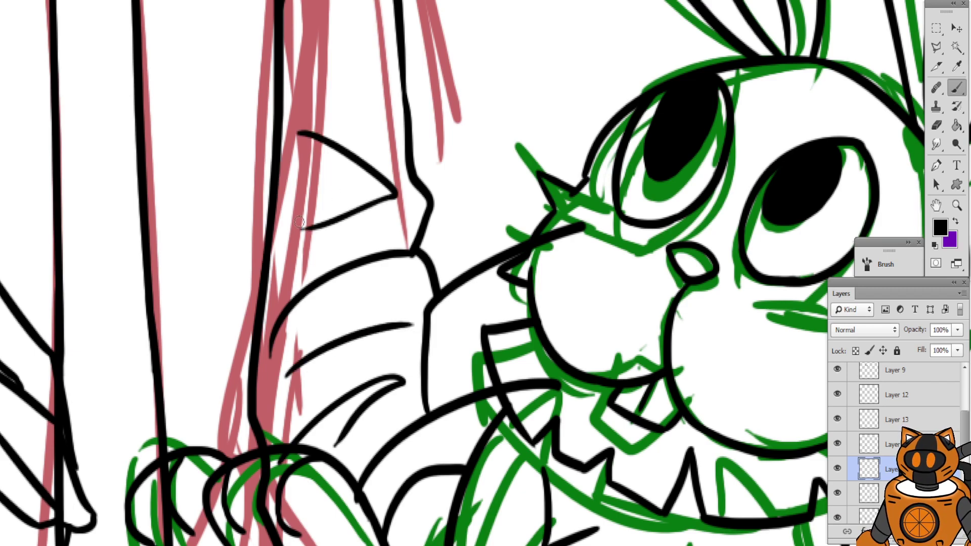
pyautogui.hotkey('ctrl', 'z')
pyautogui.moveTo(268, 129)
pyautogui.mouseDown()
pyautogui.moveTo(337, 177)
pyautogui.moveTo(307, 200)
pyautogui.mouseUp()
pyautogui.hotkey('ctrl', 'z')
pyautogui.moveTo(306, 134)
pyautogui.mouseDown()
pyautogui.moveTo(359, 200)
pyautogui.moveTo(314, 219)
pyautogui.mouseUp()
pyautogui.hotkey('ctrl', 'z')
# Ink a pointed crease inside the sleeve, just above the cuff curve
pyautogui.moveTo(245, 105); pyautogui.dragTo(313, 218)
pyautogui.hotkey('ctrl', '-')
pyautogui.hotkey('ctrl', '-')
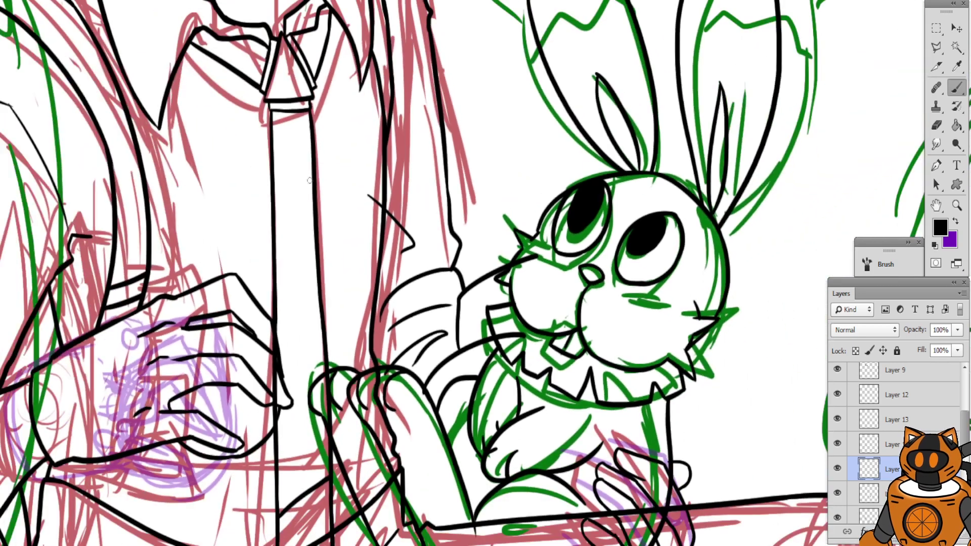
# Ink a short slanted hair stroke across the long lock beside the shirt collar
pyautogui.moveTo(348, 157); pyautogui.dragTo(347, 315)
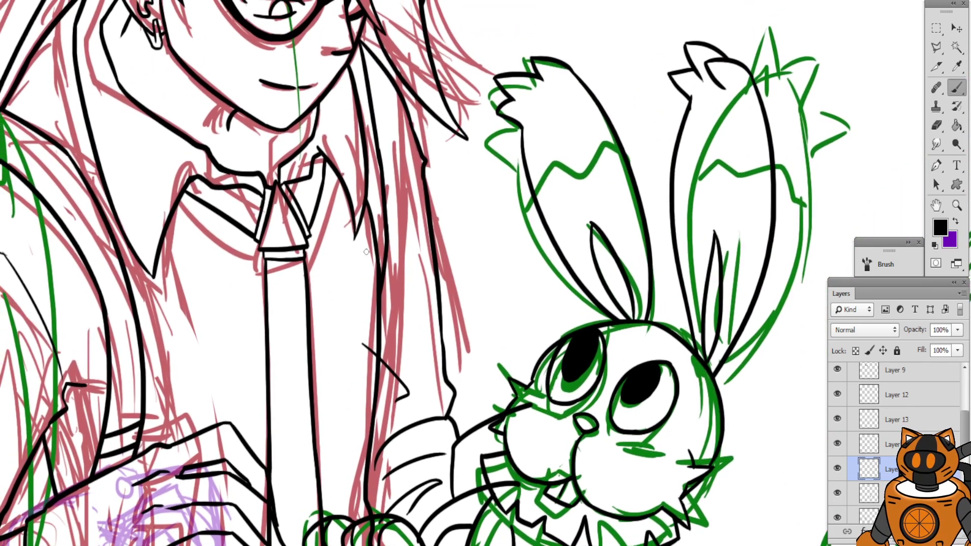
pyautogui.hotkey('ctrl', '+')
pyautogui.hotkey('ctrl', '+')
pyautogui.moveTo(296, 131); pyautogui.dragTo(349, 207)
pyautogui.moveTo(352, 155)
pyautogui.mouseDown()
pyautogui.moveTo(350, 176)
pyautogui.moveTo(325, 271)
pyautogui.mouseUp()
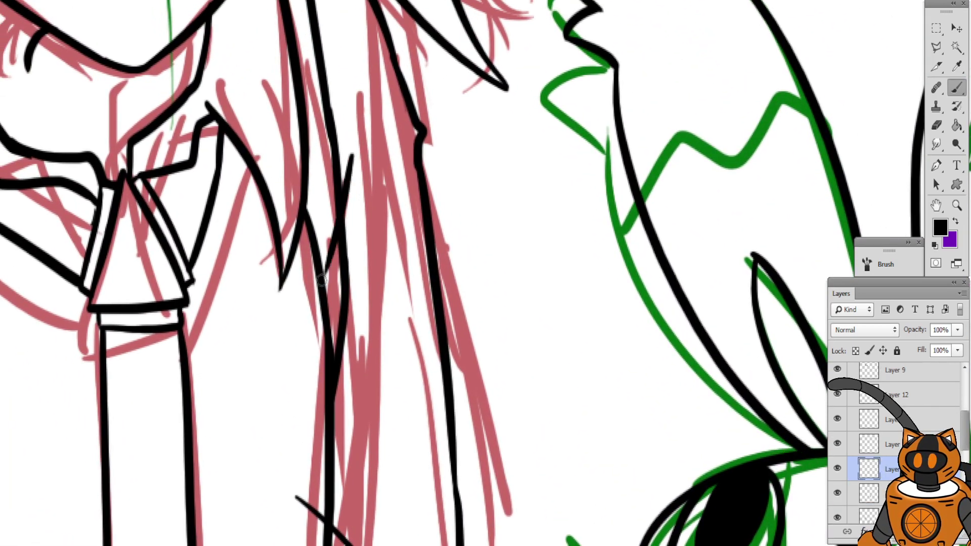
pyautogui.hotkey('ctrl', '-')
pyautogui.hotkey('ctrl', '-')
pyautogui.hotkey('ctrl', '-')
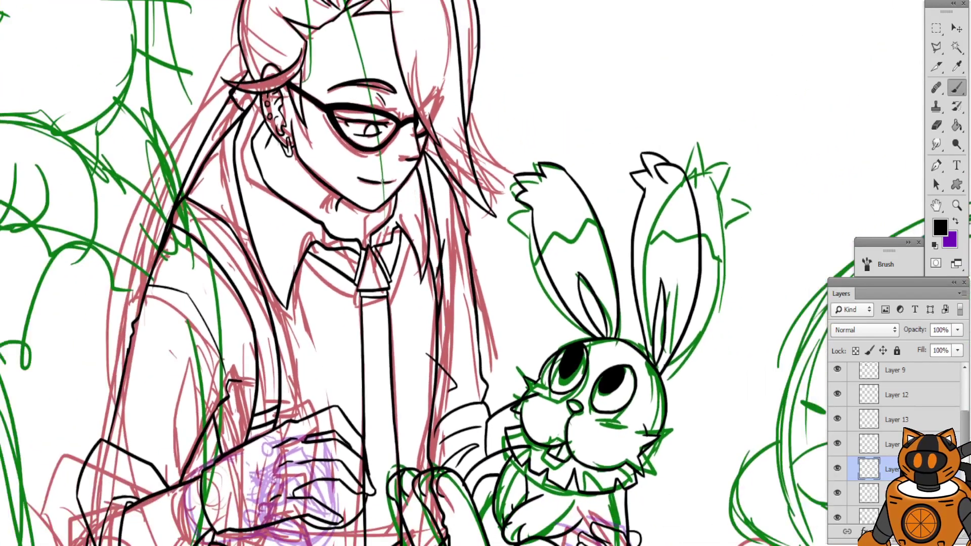
# Ink a second thin hair stroke higher up, curving down from beside the jaw into the long lock
pyautogui.moveTo(371, 178)
pyautogui.mouseDown()
pyautogui.moveTo(355, 128)
pyautogui.moveTo(373, 246)
pyautogui.mouseUp()
pyautogui.hotkey('ctrl', '+')
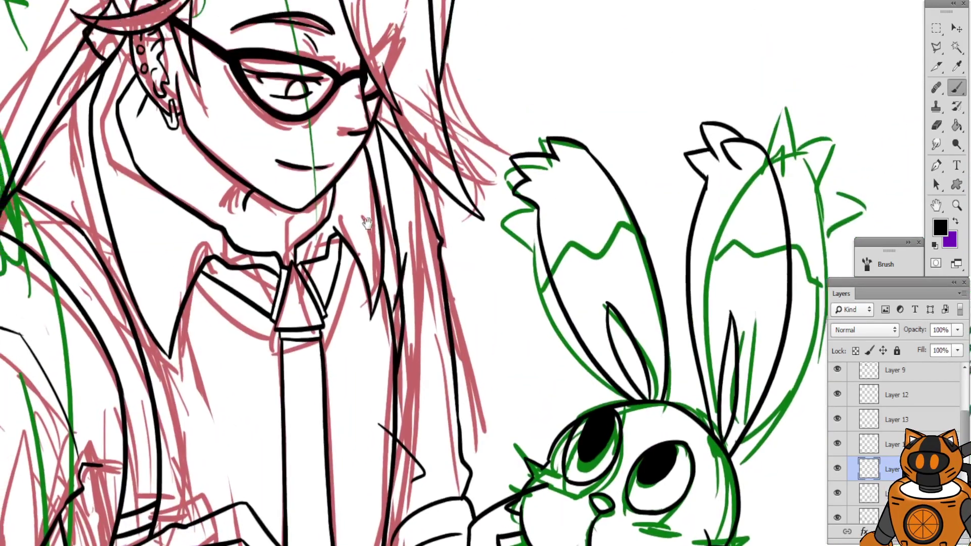
pyautogui.hotkey('ctrl', '+')
pyautogui.hotkey('ctrl', '+')
pyautogui.moveTo(339, 94); pyautogui.dragTo(345, 127)
pyautogui.moveTo(344, 81)
pyautogui.mouseDown()
pyautogui.moveTo(343, 138)
pyautogui.moveTo(313, 300)
pyautogui.mouseUp()
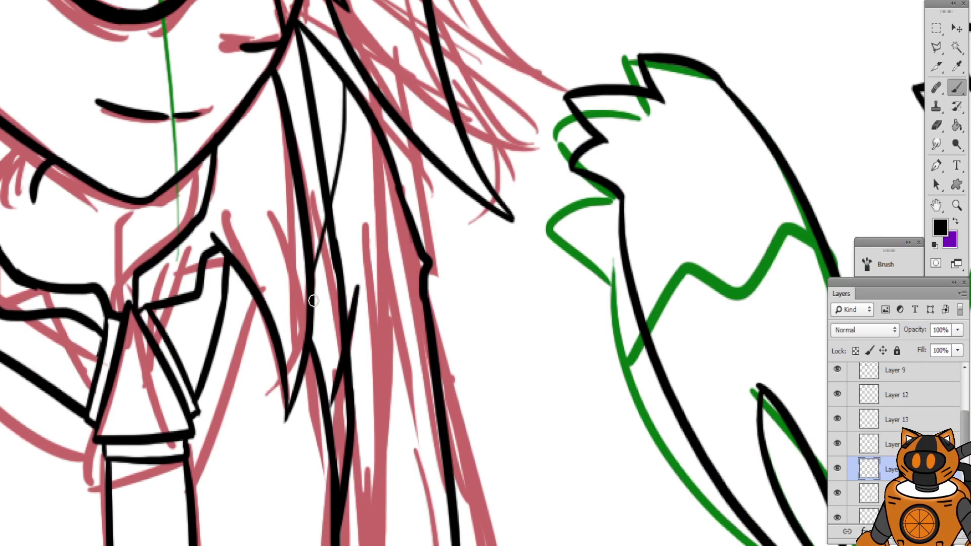
pyautogui.hotkey('ctrl', '-')
pyautogui.hotkey('ctrl', '-')
# Erase the lower ends of the two new hair strokes where they overlap the neighbouring lock
pyautogui.moveTo(485, 397); pyautogui.dragTo(579, 98)
pyautogui.moveTo(505, 122); pyautogui.dragTo(376, 237)
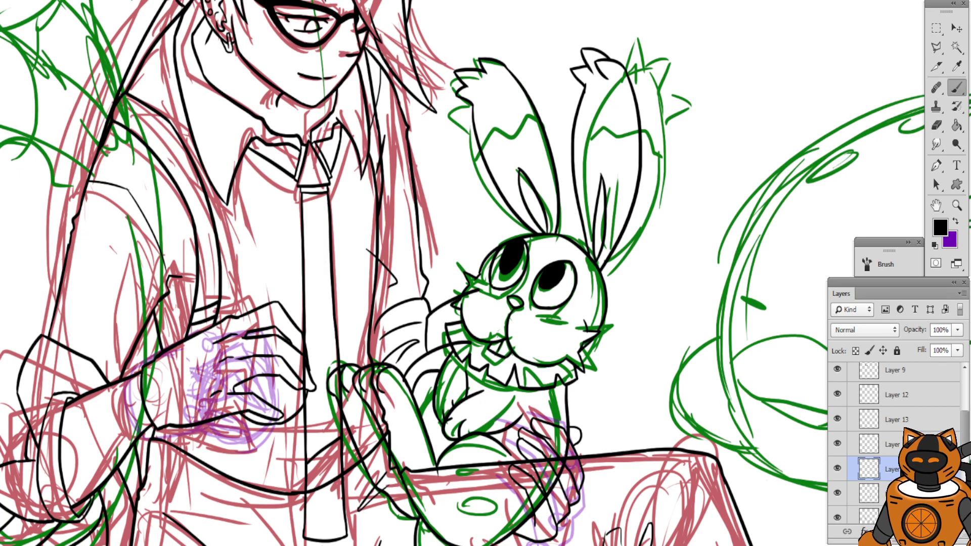
pyautogui.moveTo(479, 185); pyautogui.dragTo(606, 16)
pyautogui.hotkey('ctrl', '+')
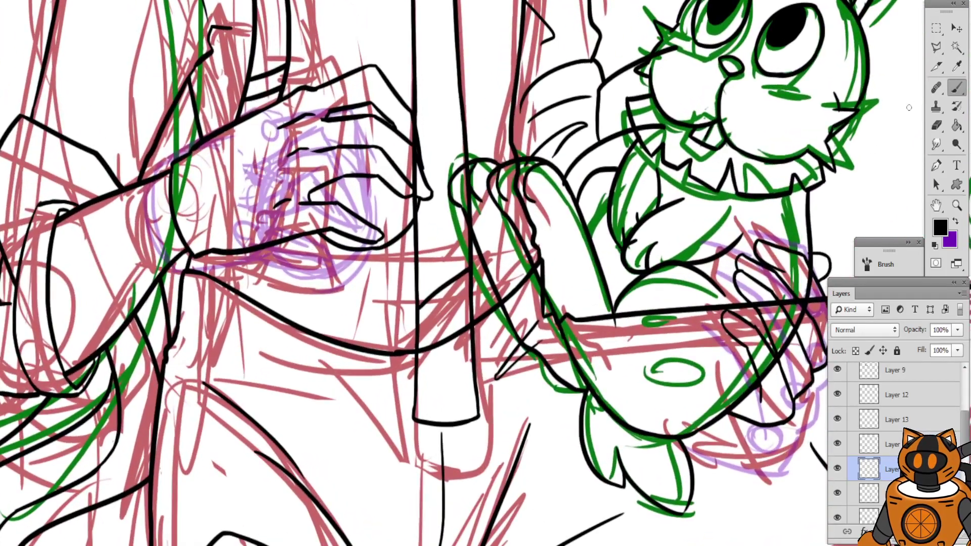
pyautogui.click(936, 126)
pyautogui.moveTo(543, 94)
pyautogui.mouseDown()
pyautogui.moveTo(531, 197)
pyautogui.moveTo(483, 285)
pyautogui.mouseUp()
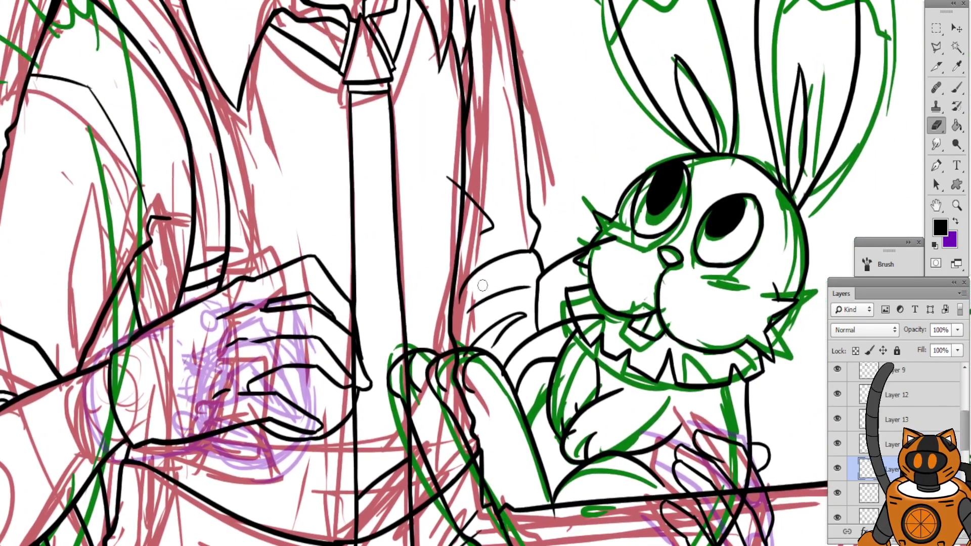
pyautogui.hotkey('ctrl', '+')
pyautogui.moveTo(389, 167); pyautogui.dragTo(388, 352)
pyautogui.moveTo(430, 287); pyautogui.dragTo(408, 264)
pyautogui.moveTo(331, 115)
pyautogui.mouseDown()
pyautogui.moveTo(305, 175)
pyautogui.moveTo(264, 455)
pyautogui.mouseUp()
pyautogui.moveTo(296, 171); pyautogui.dragTo(300, 171)
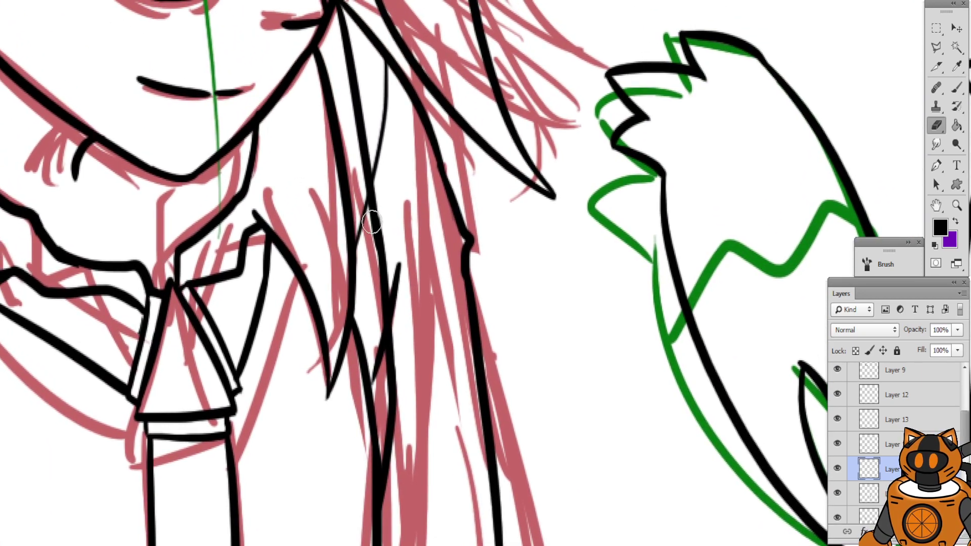
pyautogui.moveTo(371, 205); pyautogui.dragTo(357, 245)
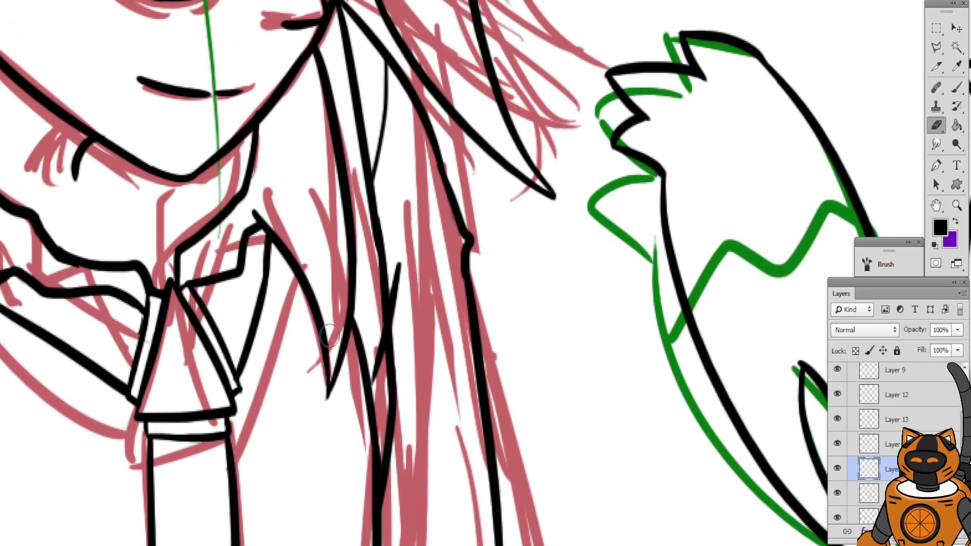
pyautogui.moveTo(373, 331); pyautogui.dragTo(368, 385)
# Erase the parts of the arm lines that run into the rabbit's cheek and ruff
pyautogui.moveTo(297, 195); pyautogui.dragTo(195, 186)
pyautogui.moveTo(234, 371); pyautogui.dragTo(198, 427)
pyautogui.moveTo(489, 144); pyautogui.dragTo(542, 118)
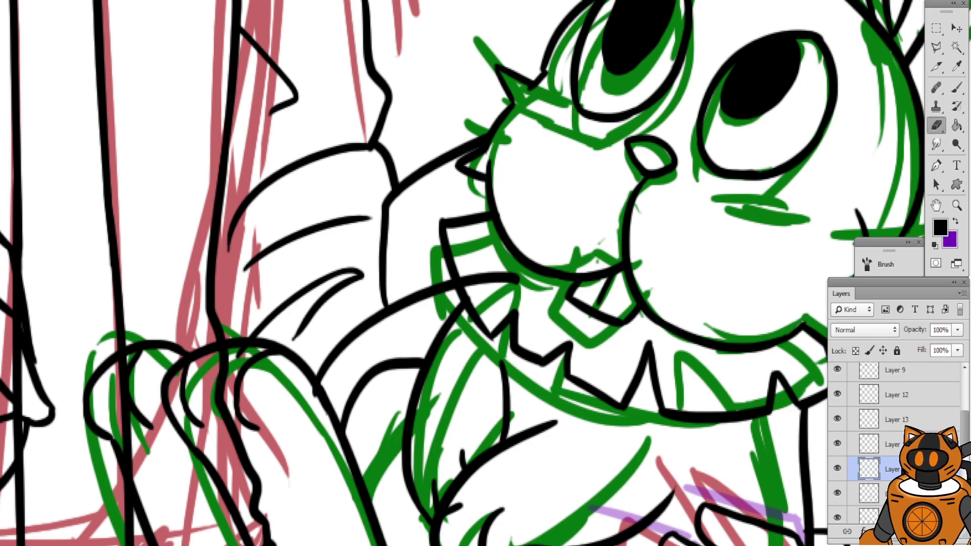
pyautogui.moveTo(536, 281)
pyautogui.mouseDown()
pyautogui.moveTo(514, 287)
pyautogui.moveTo(492, 284)
pyautogui.moveTo(531, 279)
pyautogui.moveTo(463, 271)
pyautogui.moveTo(487, 312)
pyautogui.mouseUp()
pyautogui.scroll(-2, 487, 312)
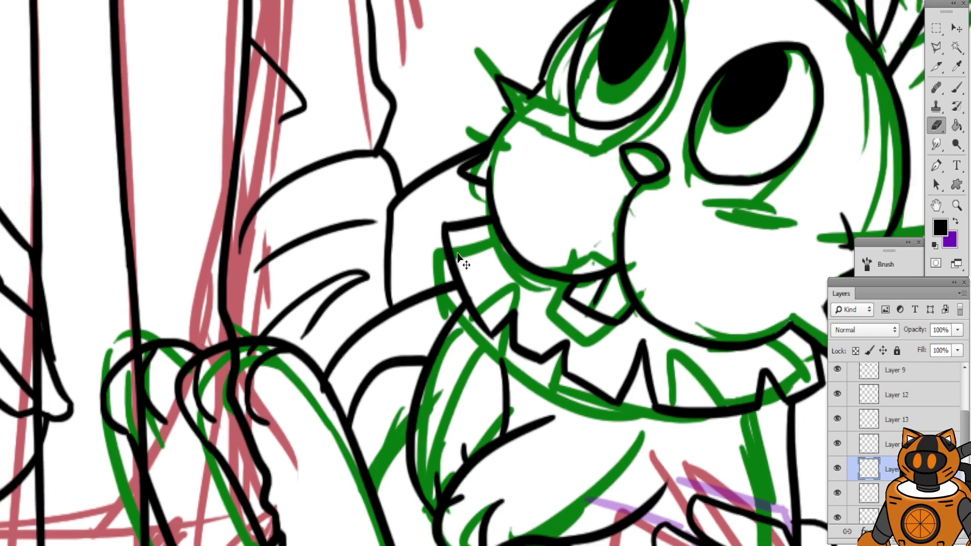
pyautogui.scroll(2, 404, 313)
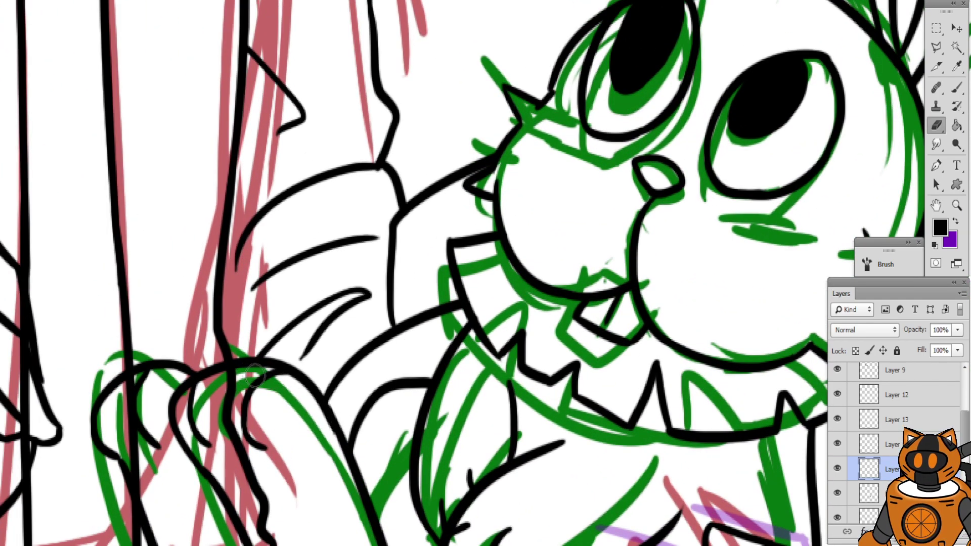
pyautogui.hotkey('ctrl', '-')
pyautogui.hotkey('ctrl', '-')
pyautogui.hotkey('ctrl', '-')
pyautogui.moveTo(273, 238); pyautogui.dragTo(308, 304)
pyautogui.moveTo(314, 344); pyautogui.dragTo(290, 234)
pyautogui.hotkey('ctrl', '+')
pyautogui.hotkey('ctrl', '+')
pyautogui.hotkey('ctrl', '+')
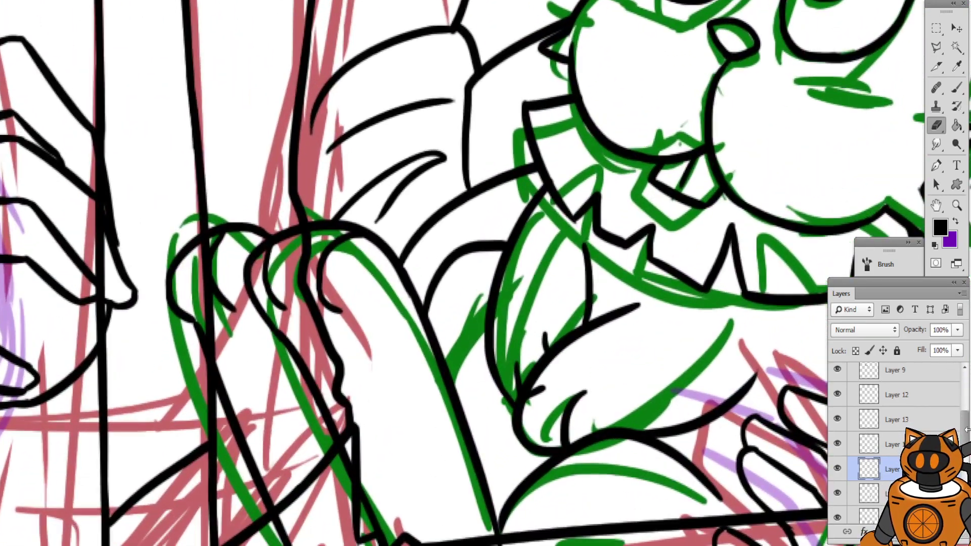
# Make Layer 17 in Group 2 the active layer and choose the Brush tool
pyautogui.scroll(3, 957, 424)
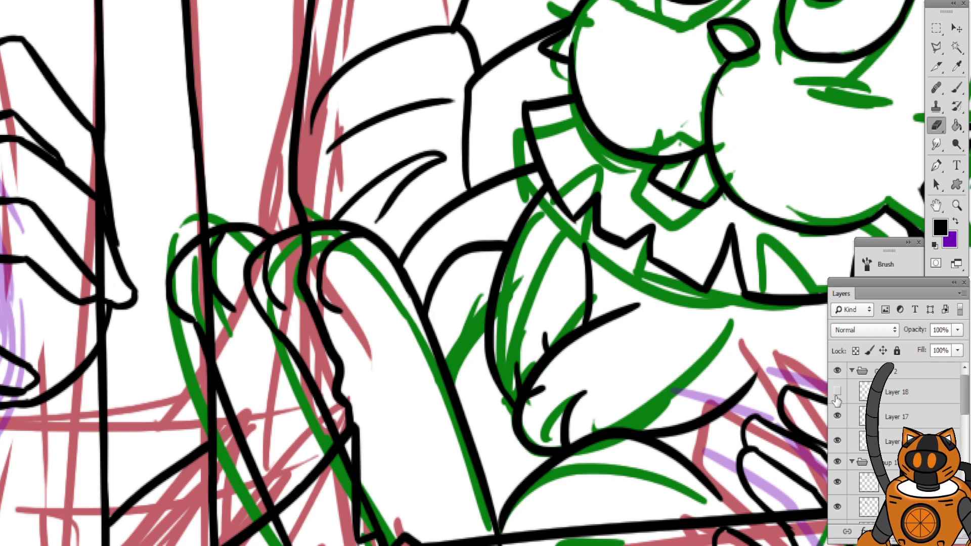
pyautogui.click(908, 418)
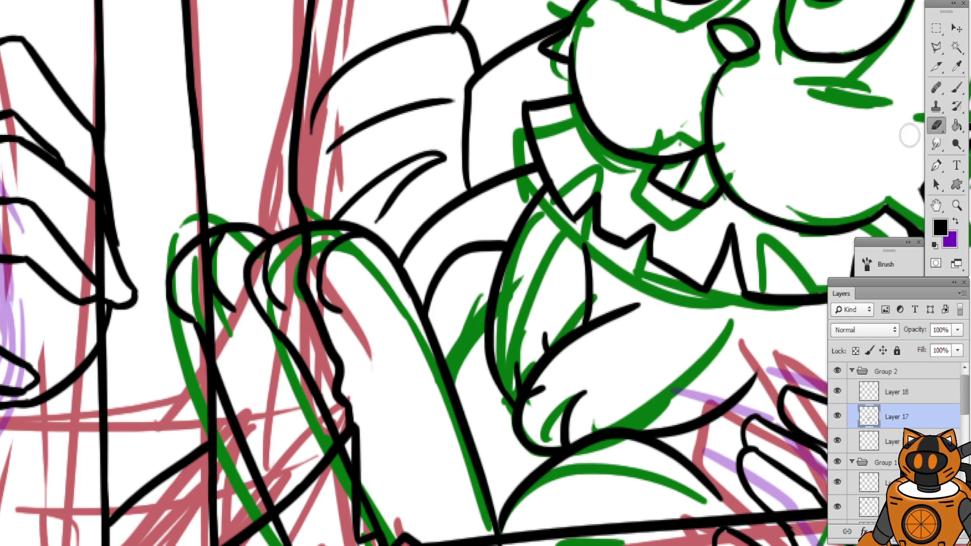
pyautogui.click(956, 87)
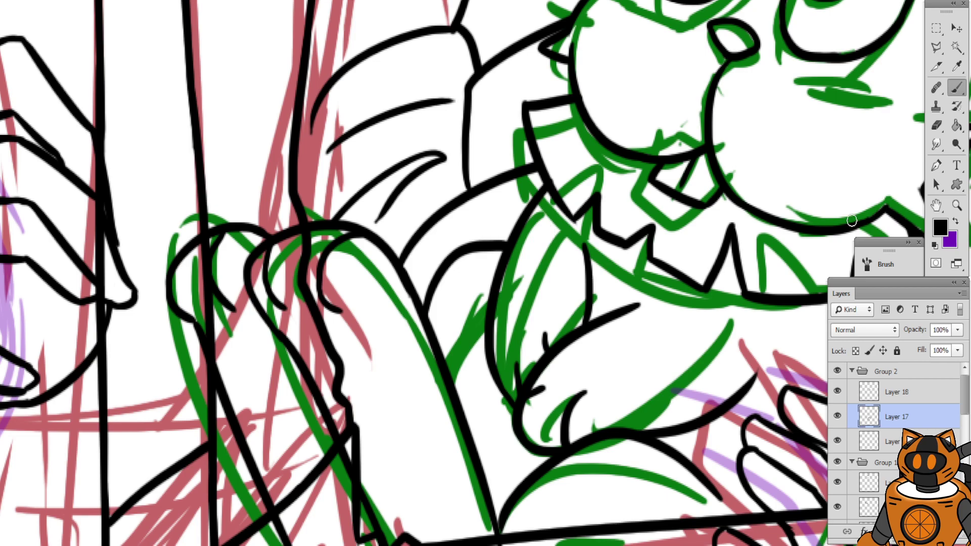
pyautogui.click(936, 125)
pyautogui.click(956, 87)
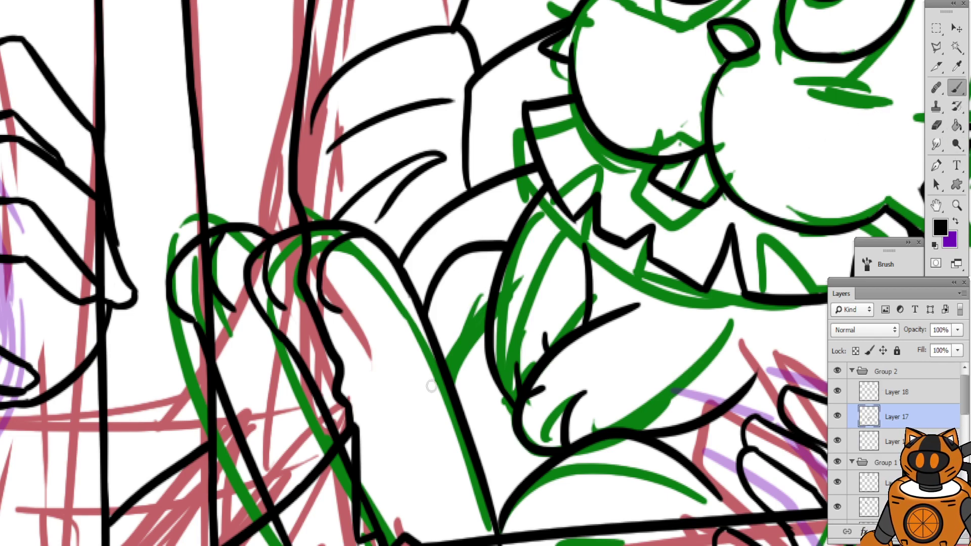
# Ink a short curved line between the rabbit's raised leg and its arm on Layer 17
pyautogui.hotkey('ctrl', 'z')
pyautogui.hotkey('ctrl', '-')
pyautogui.hotkey('ctrl', '-')
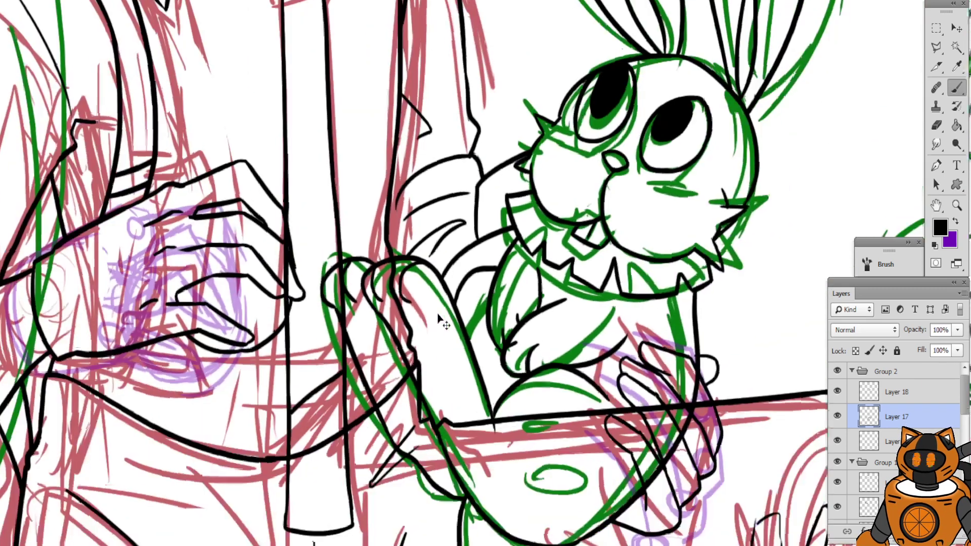
pyautogui.hotkey('ctrl', '+')
pyautogui.hotkey('ctrl', '+')
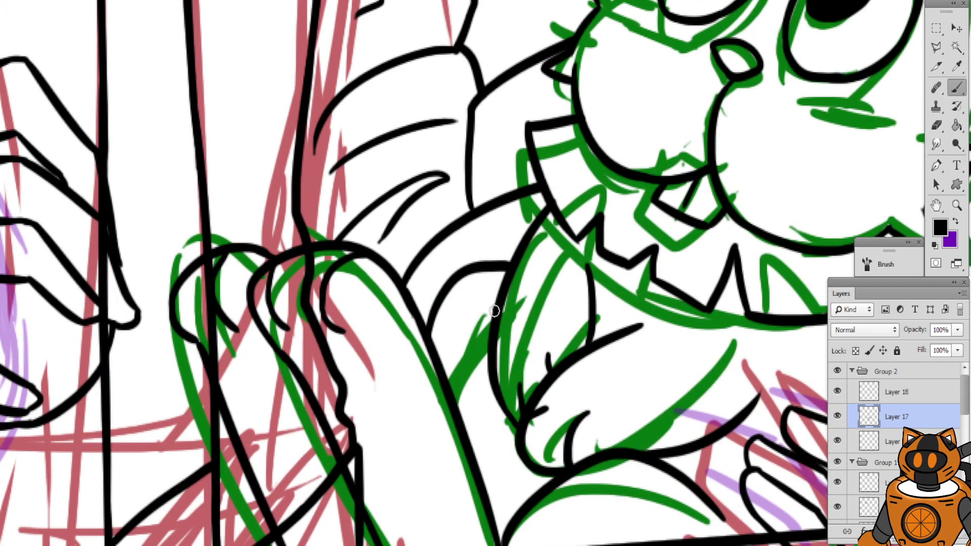
pyautogui.moveTo(494, 313); pyautogui.dragTo(456, 344)
pyautogui.scroll(-5, 471, 322)
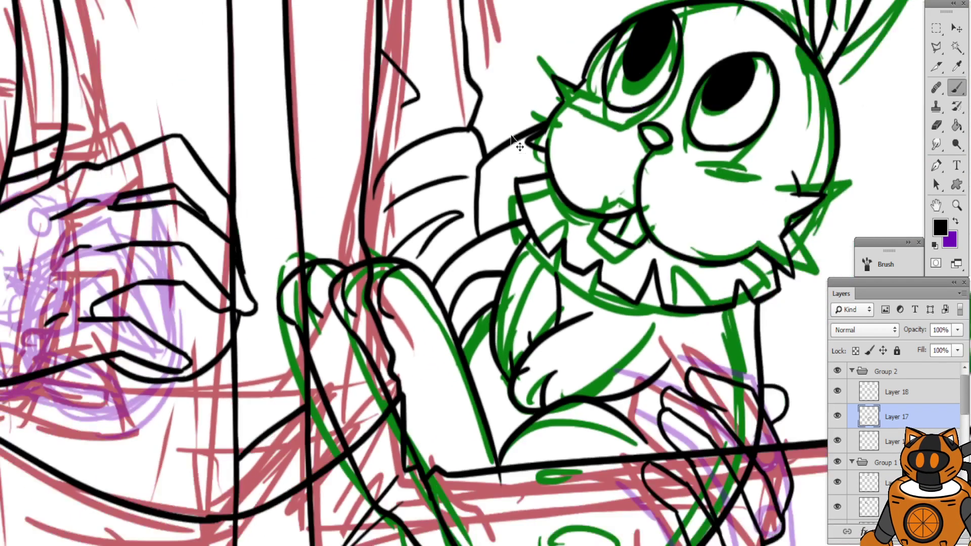
# Toggle the visibility of individual layers in Group 1 to find out which line art each one holds
pyautogui.scroll(3, 499, 118)
pyautogui.hotkey('ctrl', '-')
pyautogui.moveTo(391, 158); pyautogui.dragTo(407, 299)
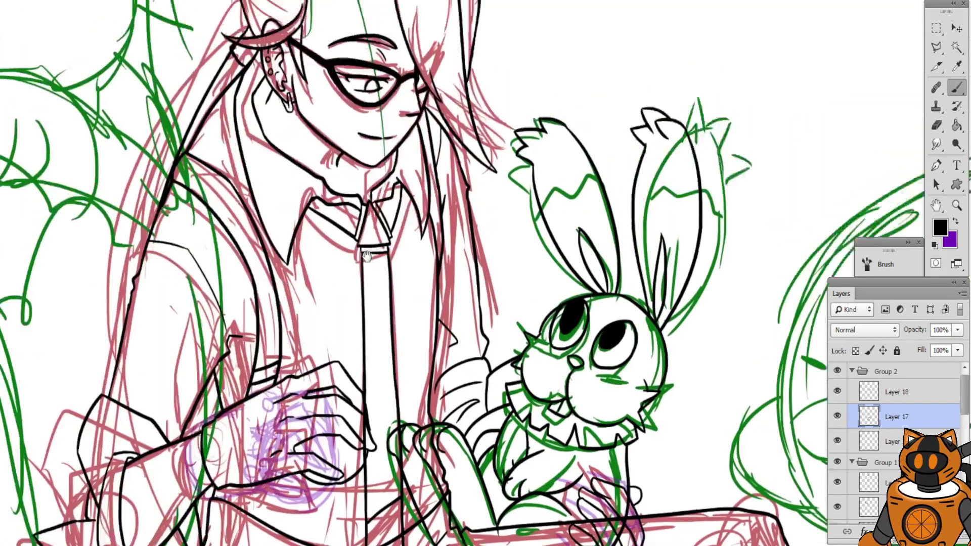
pyautogui.moveTo(251, 404)
pyautogui.mouseDown()
pyautogui.moveTo(342, 356)
pyautogui.moveTo(411, 237)
pyautogui.moveTo(308, 147)
pyautogui.mouseUp()
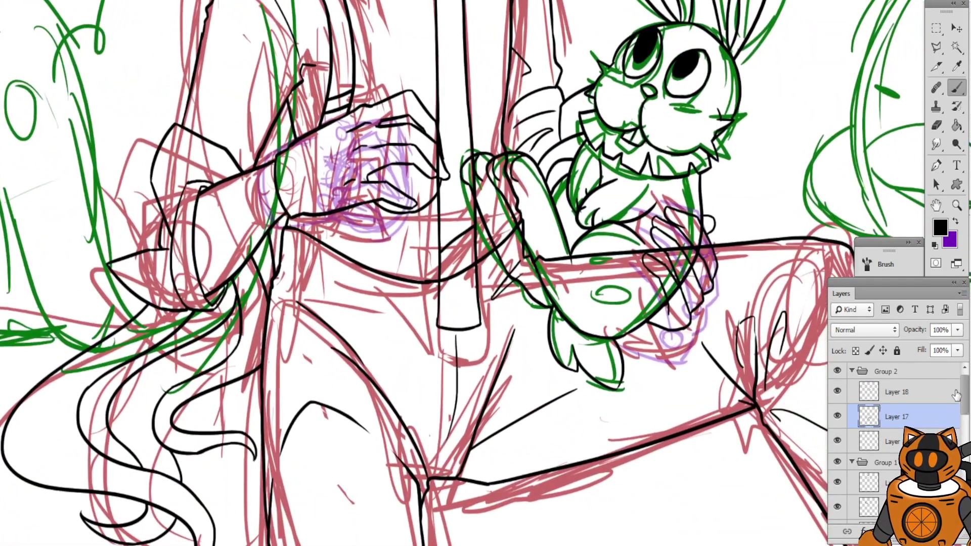
pyautogui.moveTo(967, 399); pyautogui.dragTo(966, 446)
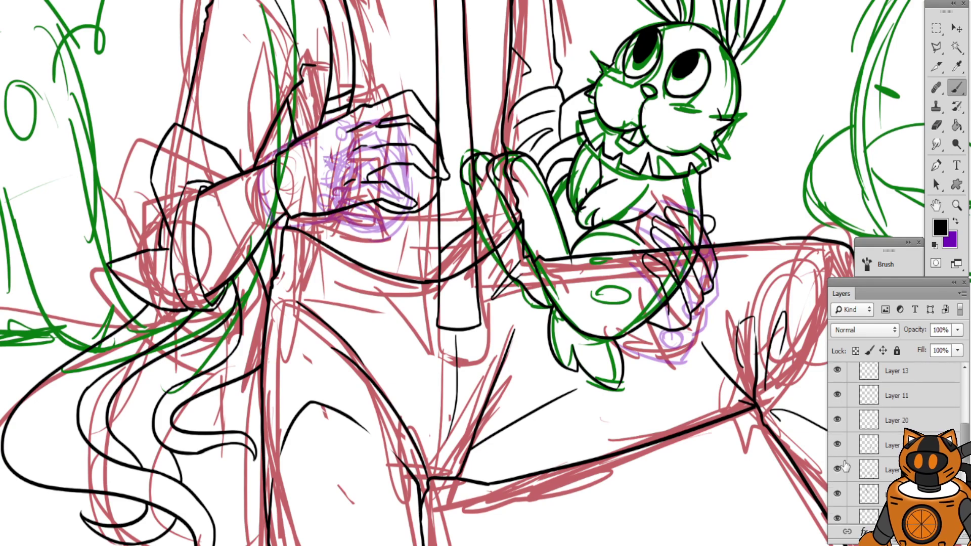
pyautogui.click(838, 518)
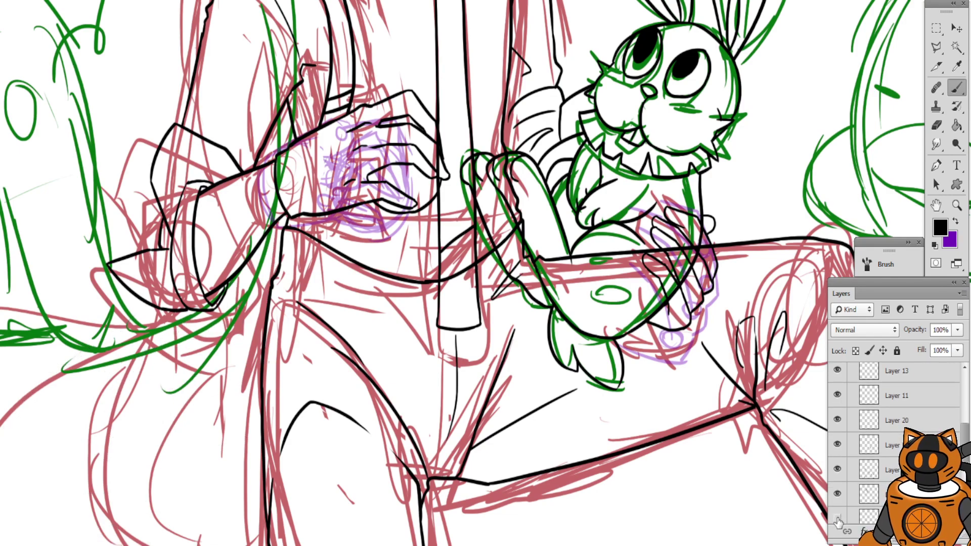
pyautogui.click(838, 518)
pyautogui.scroll(-3, 859, 455)
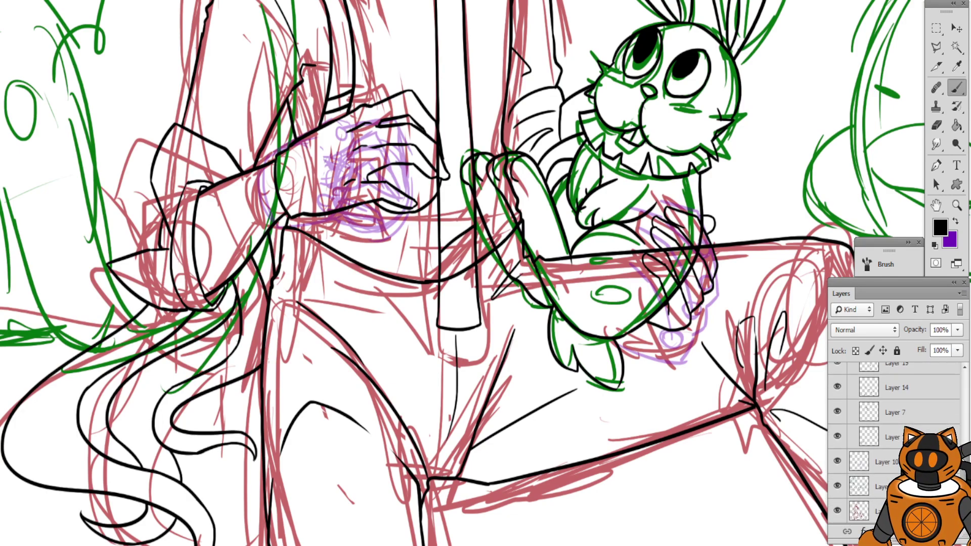
pyautogui.scroll(5, 862, 392)
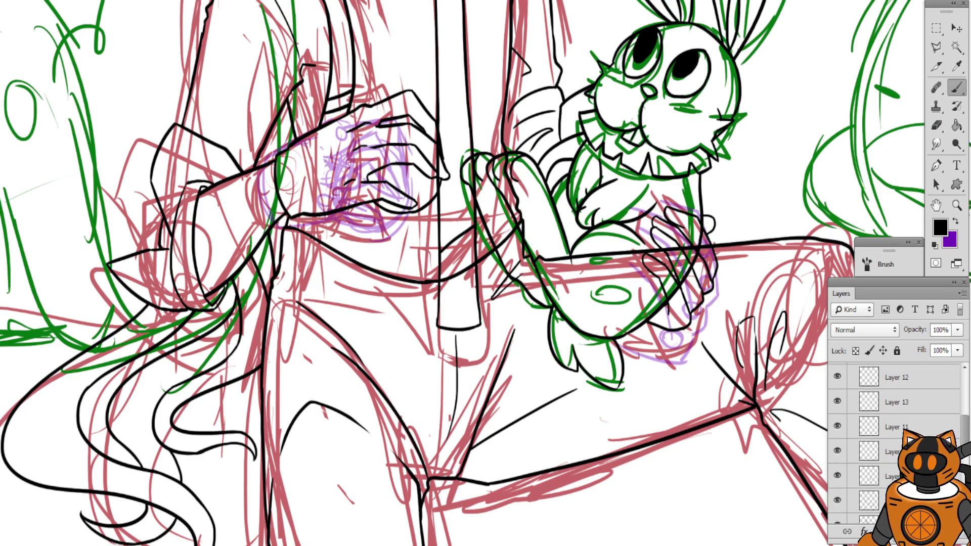
pyautogui.scroll(3, 862, 400)
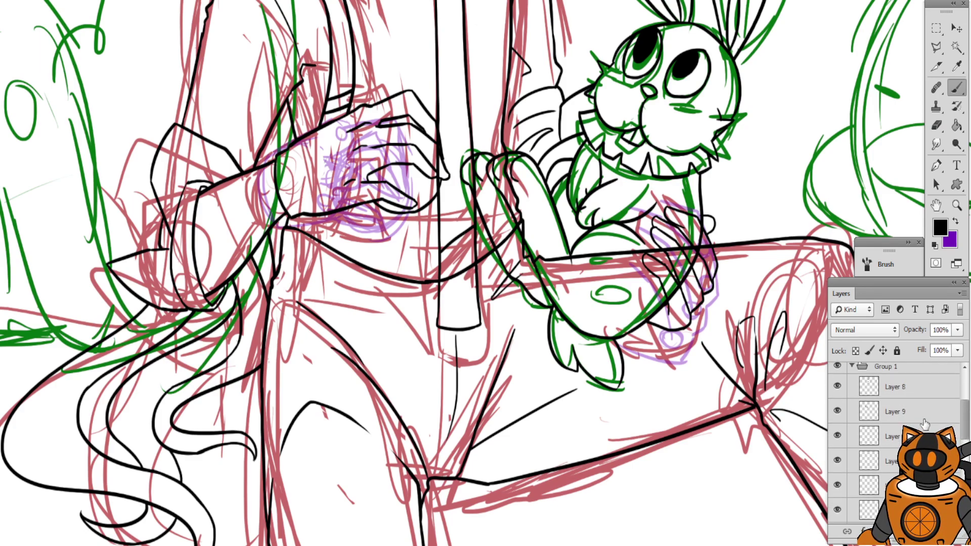
pyautogui.click(838, 435)
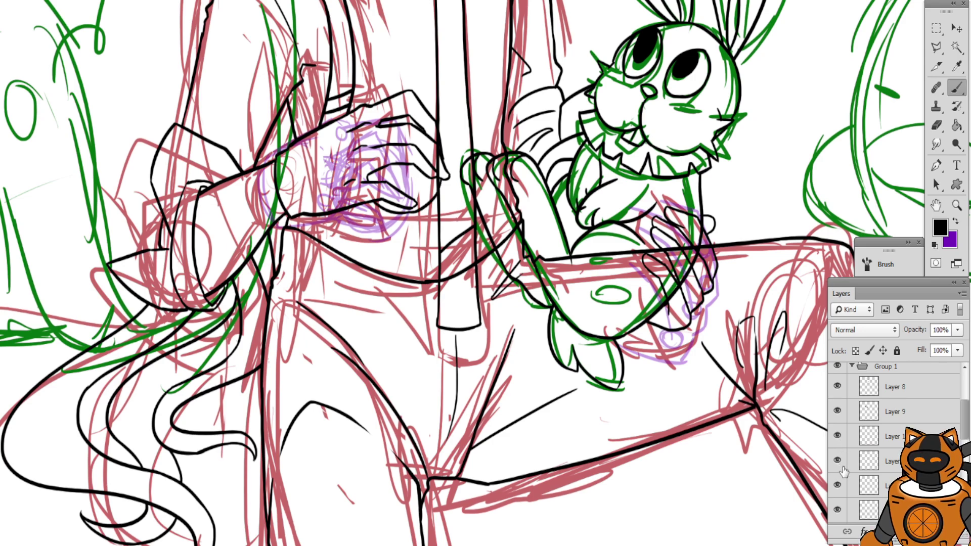
pyautogui.scroll(-6, 956, 412)
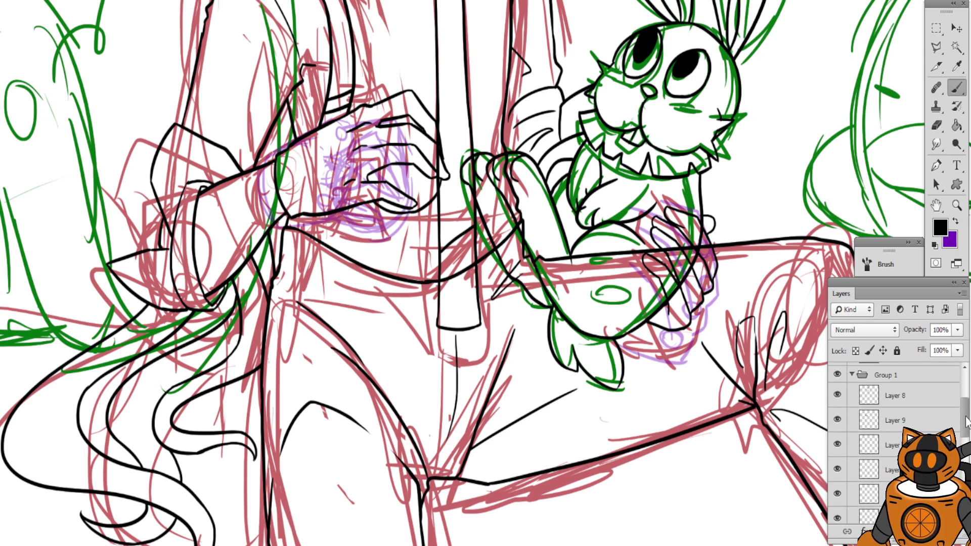
pyautogui.scroll(1, 890, 430)
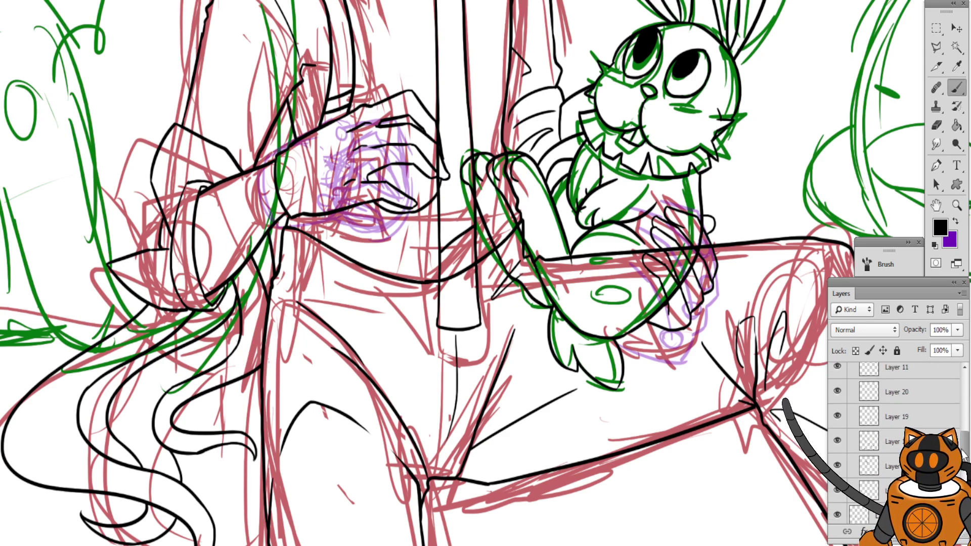
pyautogui.click(838, 490)
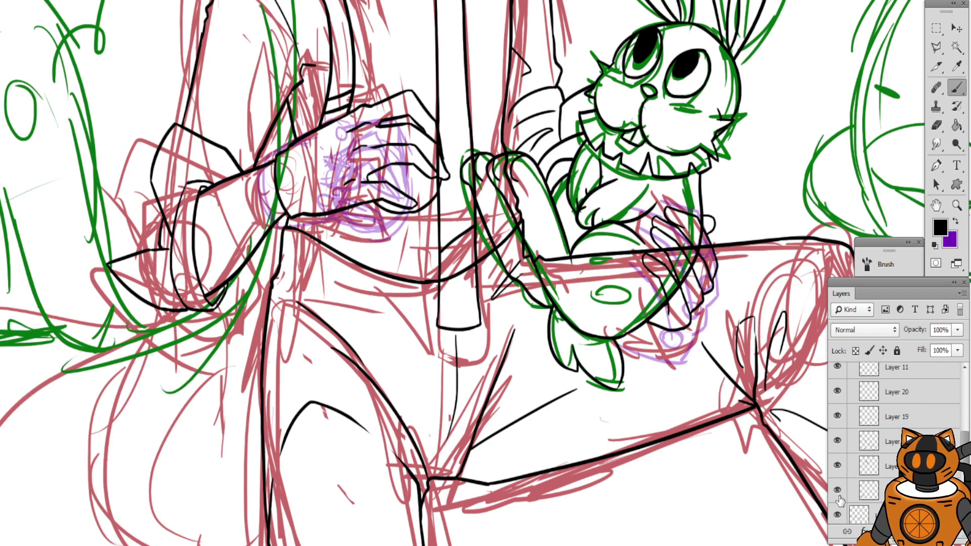
pyautogui.click(837, 466)
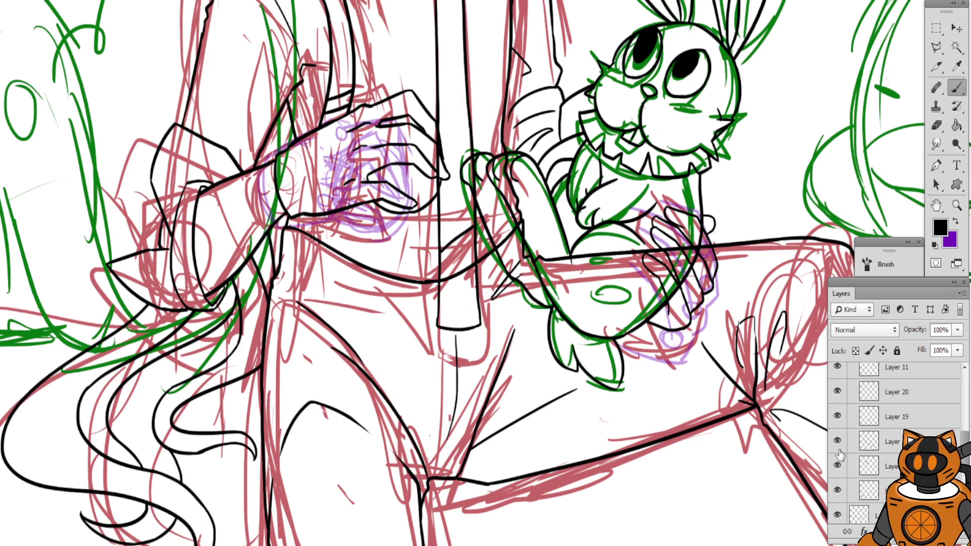
pyautogui.click(837, 441)
# Make Layer 14 in Group 1 the active layer and choose the Brush tool
pyautogui.click(869, 441)
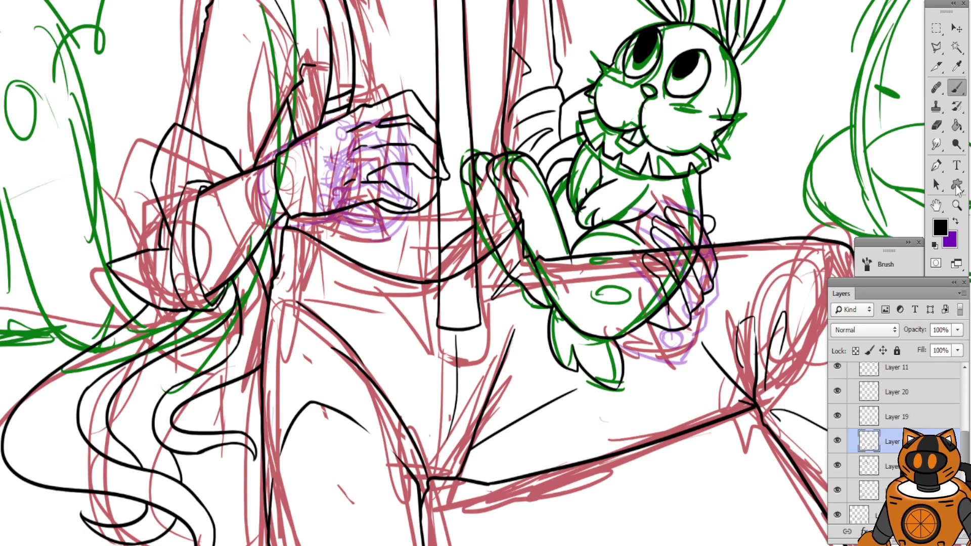
pyautogui.click(936, 126)
pyautogui.click(959, 88)
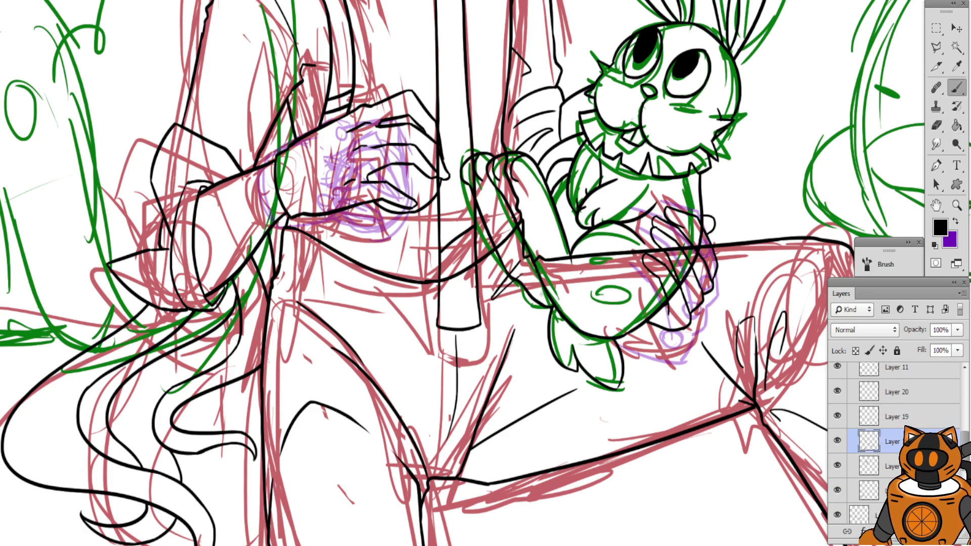
pyautogui.moveTo(237, 263)
pyautogui.mouseDown()
pyautogui.moveTo(257, 222)
pyautogui.moveTo(261, 237)
pyautogui.mouseUp()
pyautogui.hotkey('ctrl', '+')
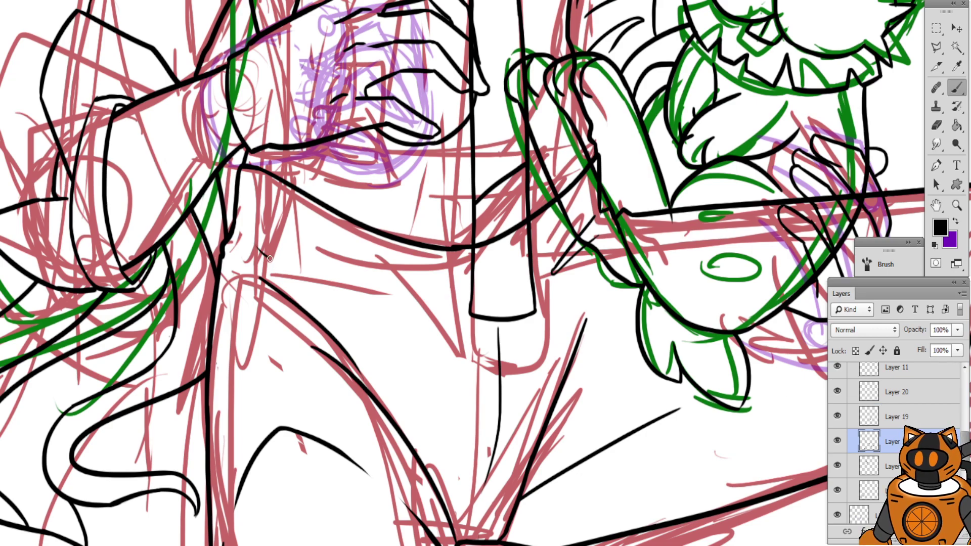
# Ink two slightly curved crease lines on the man's trousers, running diagonally from the hip towards the tie below the shirt hem
pyautogui.moveTo(237, 226); pyautogui.dragTo(342, 299)
pyautogui.hotkey('ctrl', 'z')
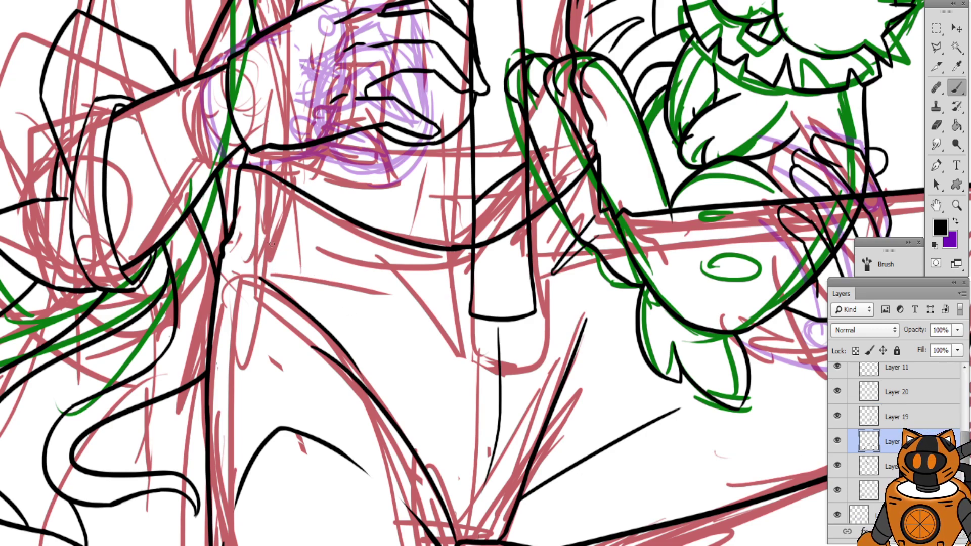
pyautogui.moveTo(249, 224); pyautogui.dragTo(426, 319)
pyautogui.hotkey('ctrl', 'z')
pyautogui.moveTo(251, 204); pyautogui.dragTo(414, 281)
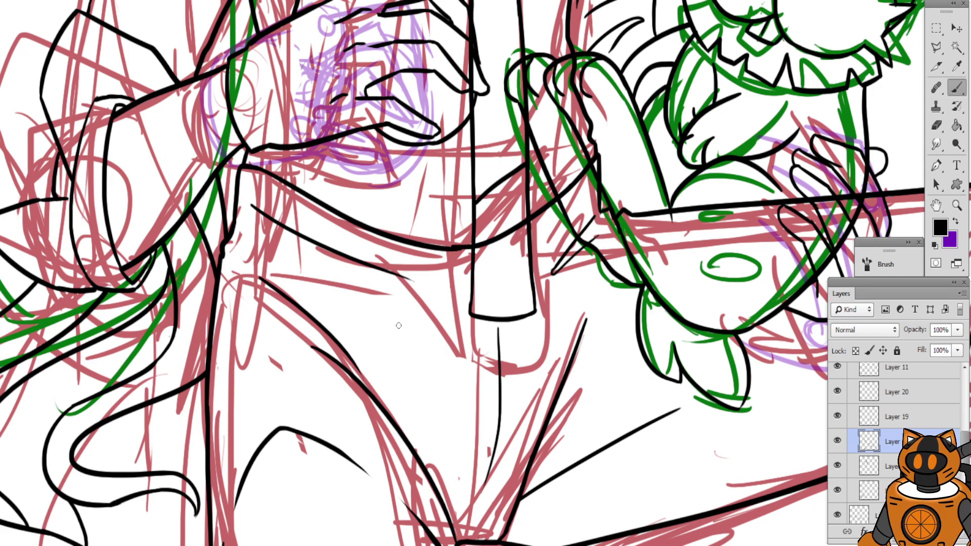
pyautogui.moveTo(269, 260); pyautogui.dragTo(424, 348)
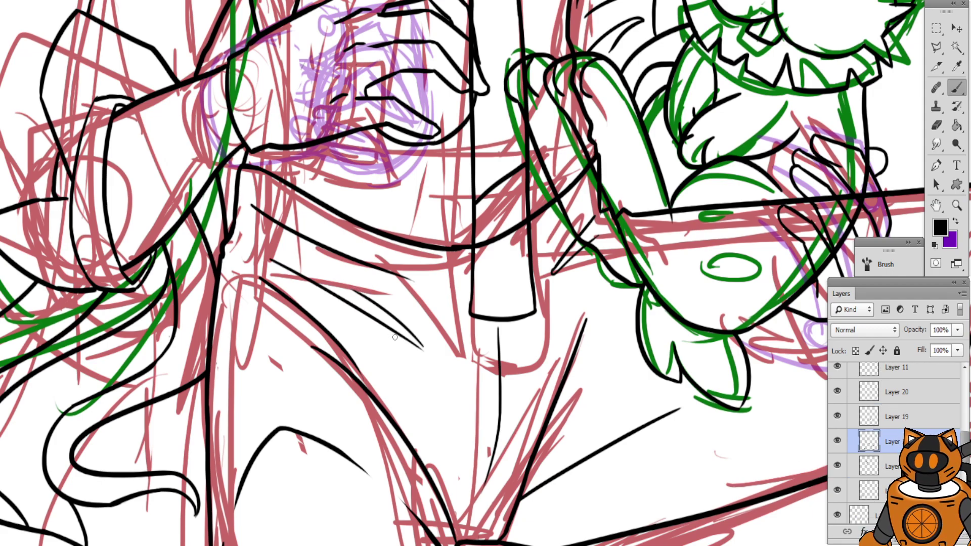
pyautogui.moveTo(245, 272); pyautogui.dragTo(213, 206)
# Ink a short slanted crease line on the trousers between the lower part of the tie and the rabbit's leg
pyautogui.hotkey('ctrl', '-')
pyautogui.hotkey('ctrl', '-')
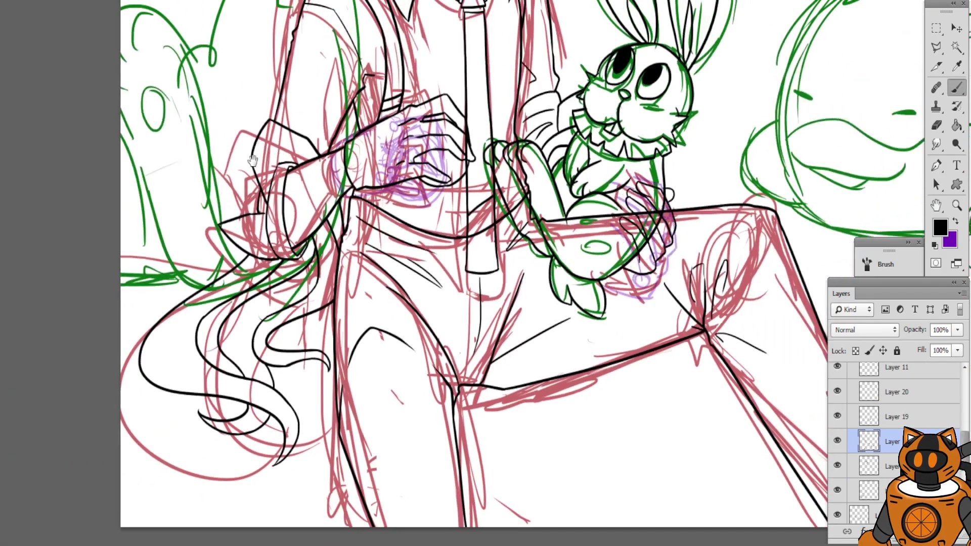
pyautogui.moveTo(227, 69); pyautogui.dragTo(174, 145)
pyautogui.hotkey('ctrl', '+')
pyautogui.hotkey('ctrl', '+')
pyautogui.moveTo(307, 304); pyautogui.dragTo(274, 230)
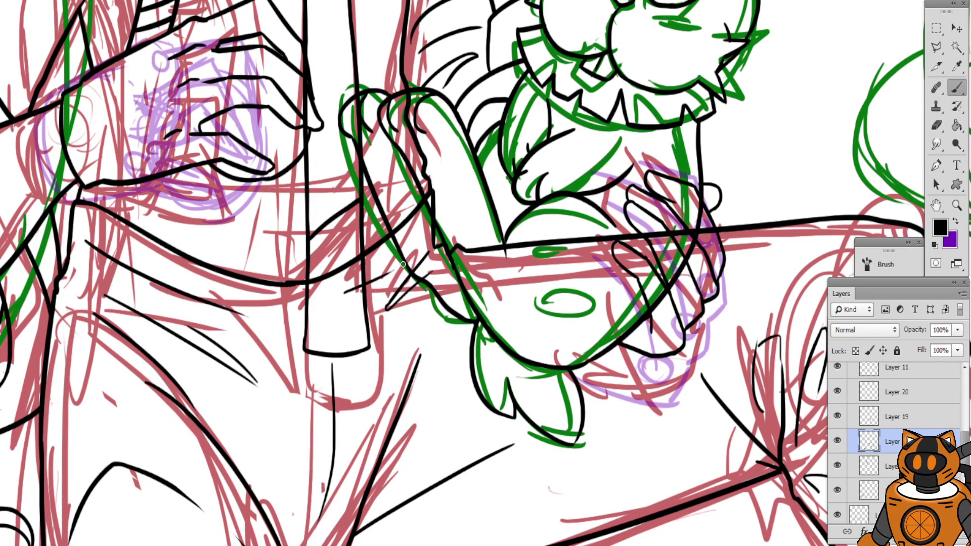
pyautogui.hotkey('ctrl', 'z')
pyautogui.moveTo(391, 268); pyautogui.dragTo(373, 284)
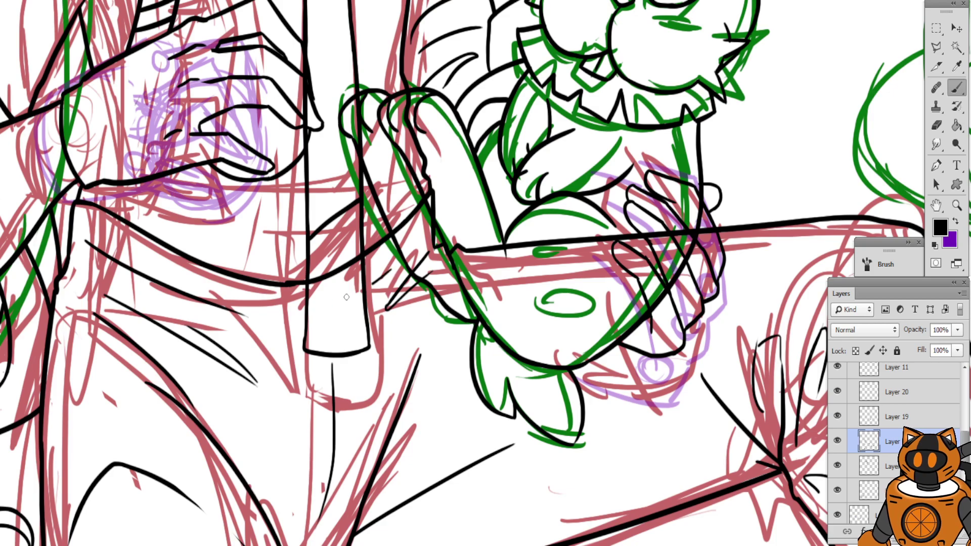
# Erase the part of the new crease line that runs across the tie
pyautogui.hotkey('ctrl', '+')
pyautogui.press('e')
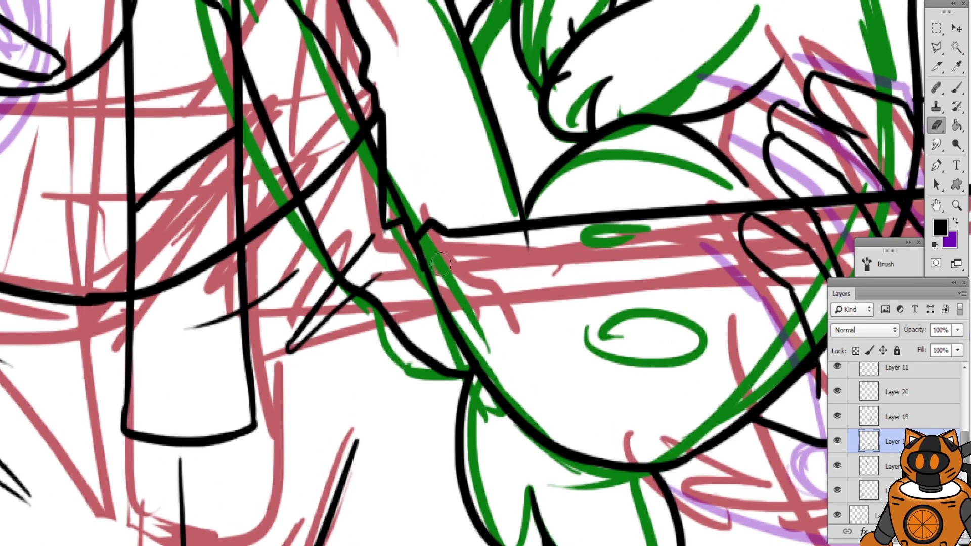
pyautogui.moveTo(233, 313)
pyautogui.mouseDown()
pyautogui.moveTo(188, 325)
pyautogui.moveTo(235, 323)
pyautogui.mouseUp()
pyautogui.hotkey('ctrl', '-')
pyautogui.hotkey('ctrl', '-')
# Hide the red sketch on Layer 5 and the purple hand sketch on Layer 10
pyautogui.moveTo(580, 266); pyautogui.dragTo(603, 330)
pyautogui.hotkey('ctrl', '+')
pyautogui.hotkey('ctrl', '-')
pyautogui.hotkey('ctrl', '-')
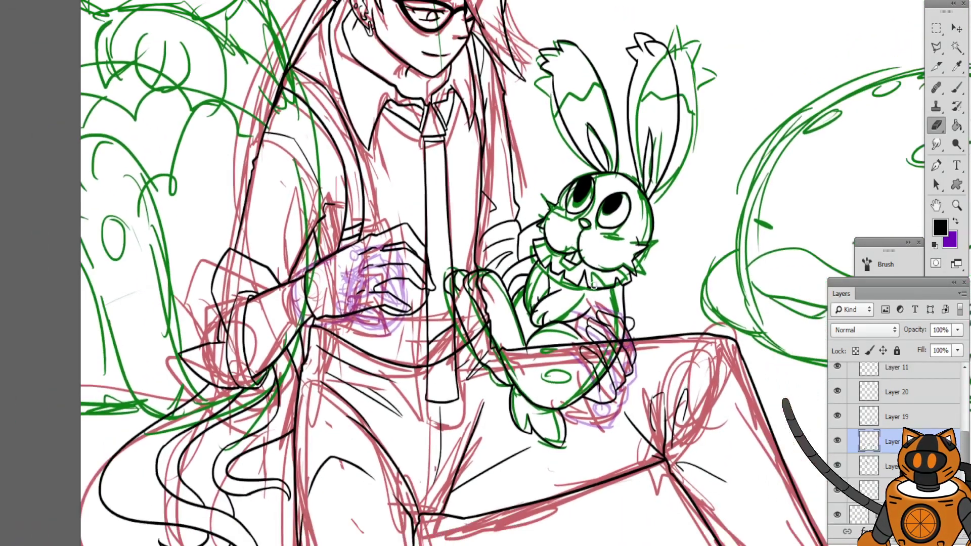
pyautogui.moveTo(533, 274); pyautogui.dragTo(526, 201)
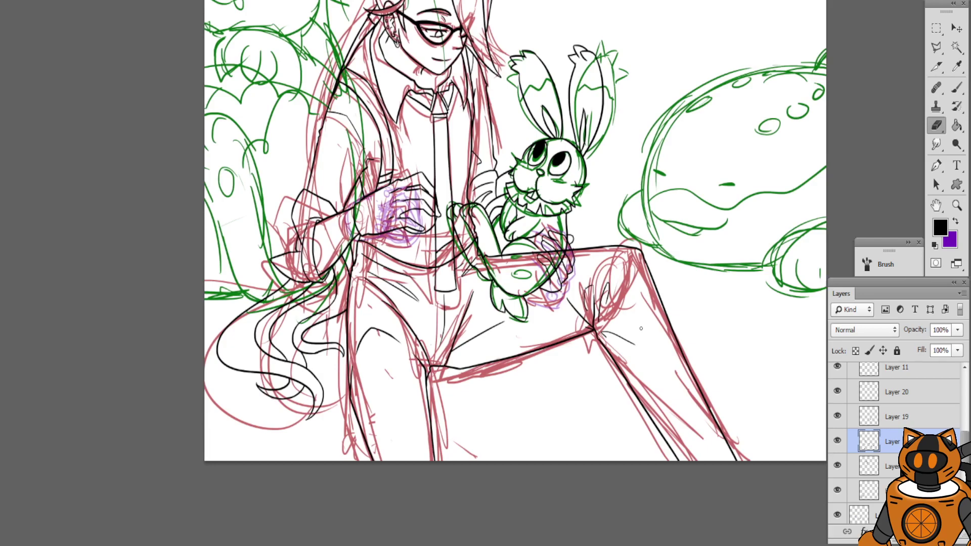
pyautogui.hotkey('ctrl', '+')
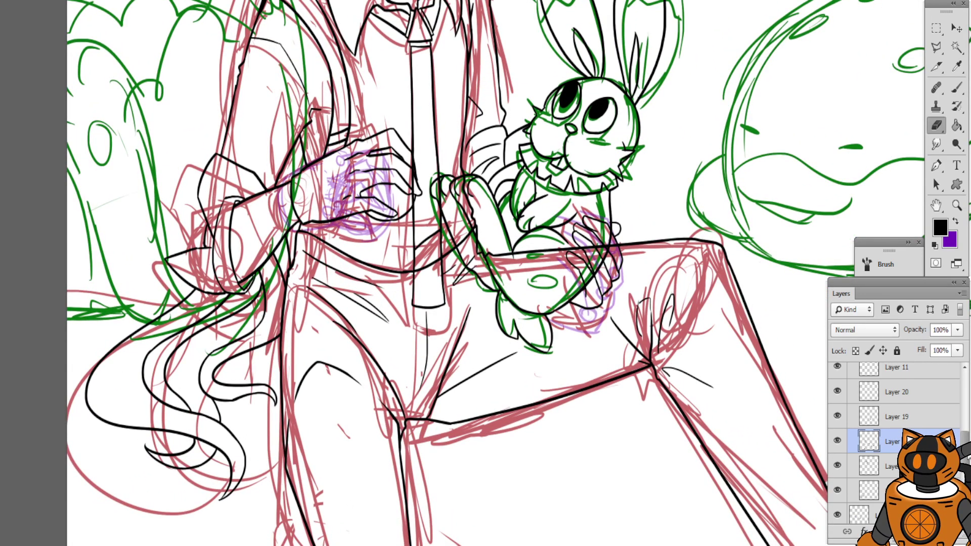
pyautogui.scroll(-5, 895, 440)
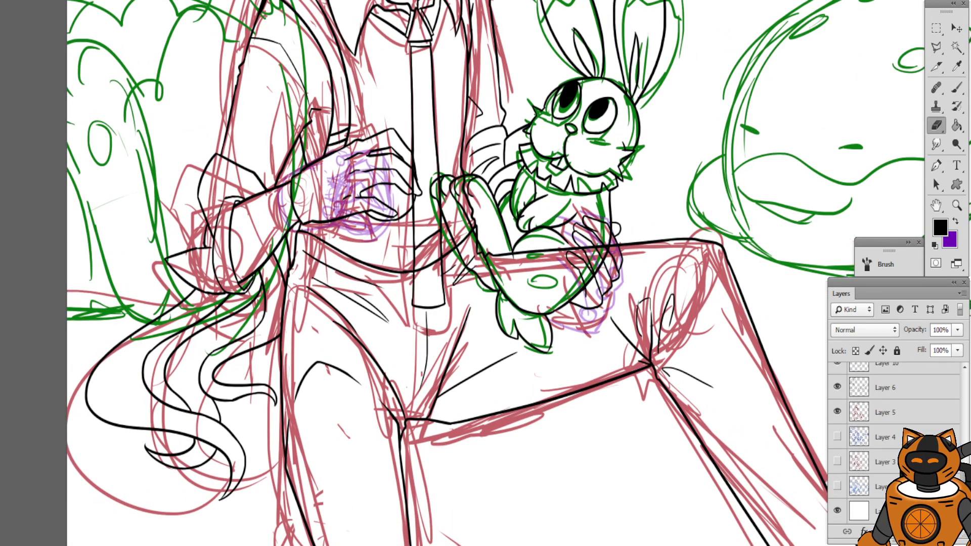
pyautogui.click(837, 412)
pyautogui.moveTo(430, 183); pyautogui.dragTo(426, 285)
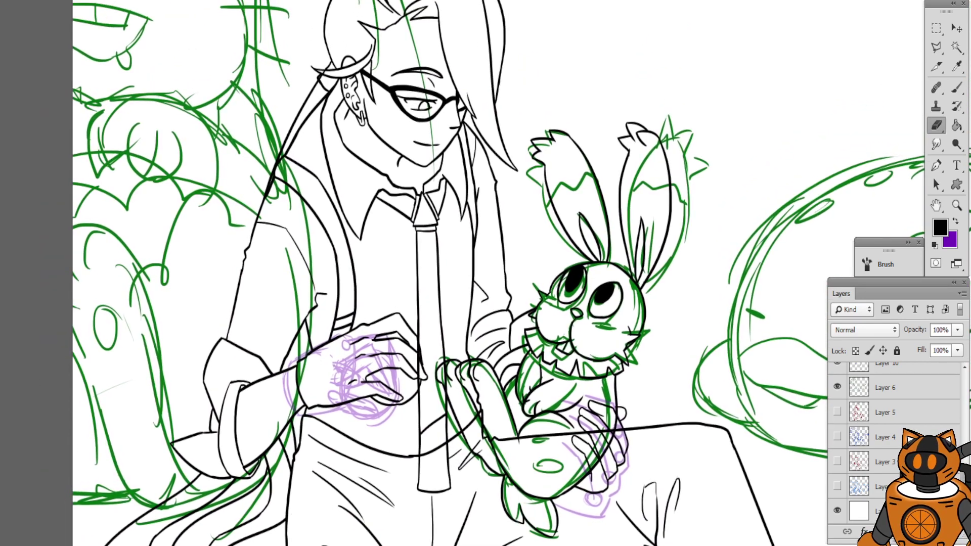
pyautogui.scroll(3, 895, 440)
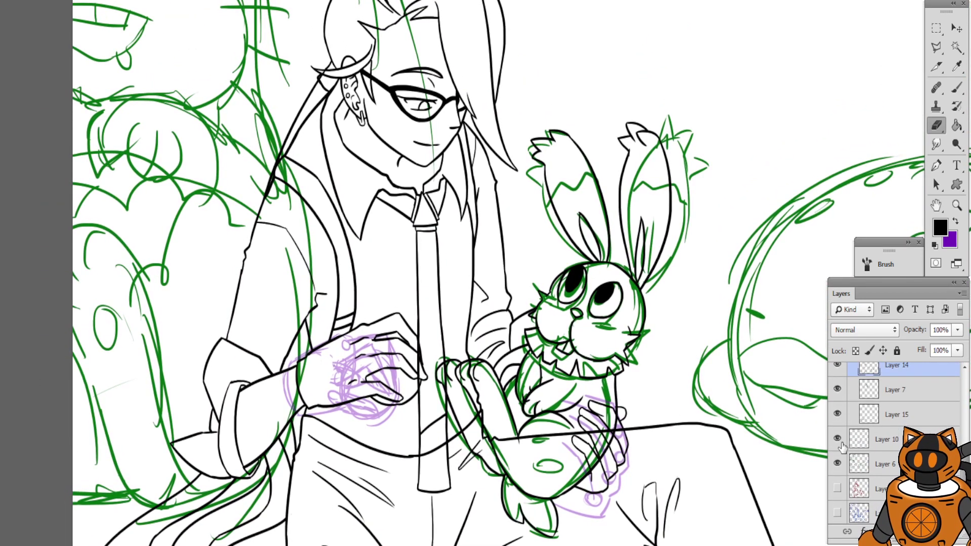
pyautogui.click(837, 439)
pyautogui.moveTo(370, 300); pyautogui.dragTo(382, 240)
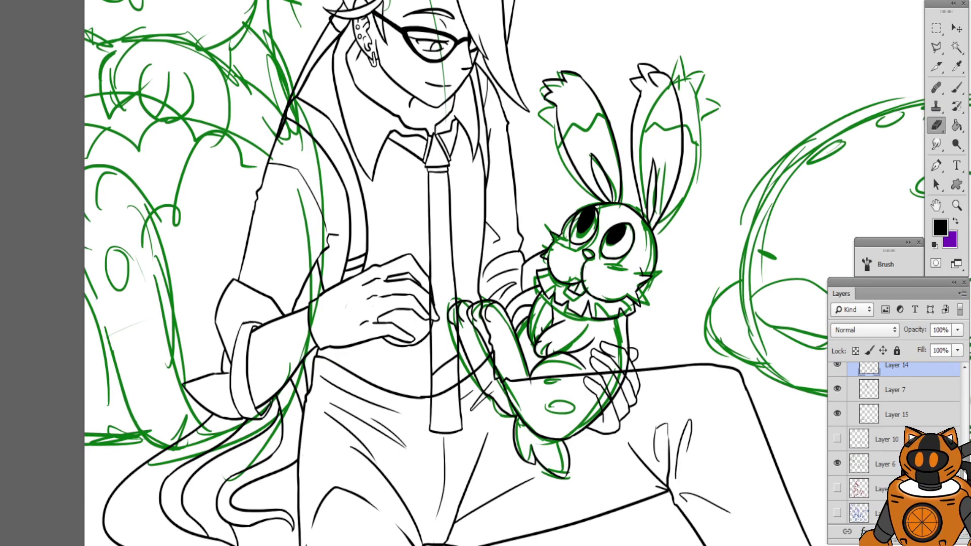
# Check by toggling visibility which lines Layer 7 holds, and add a layer mask to that layer
pyautogui.scroll(2, 890, 445)
pyautogui.click(849, 464)
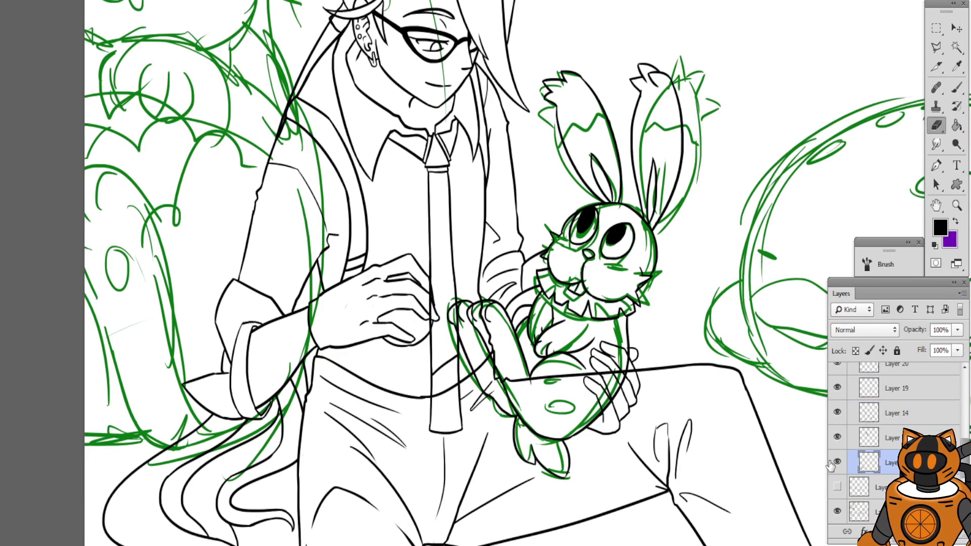
pyautogui.click(837, 439)
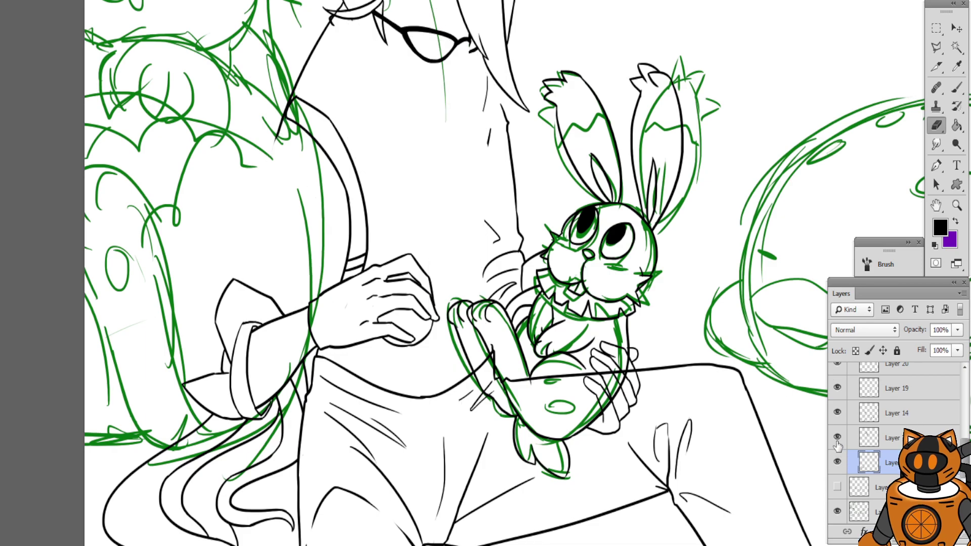
pyautogui.click(837, 439)
pyautogui.click(838, 438)
pyautogui.click(838, 438)
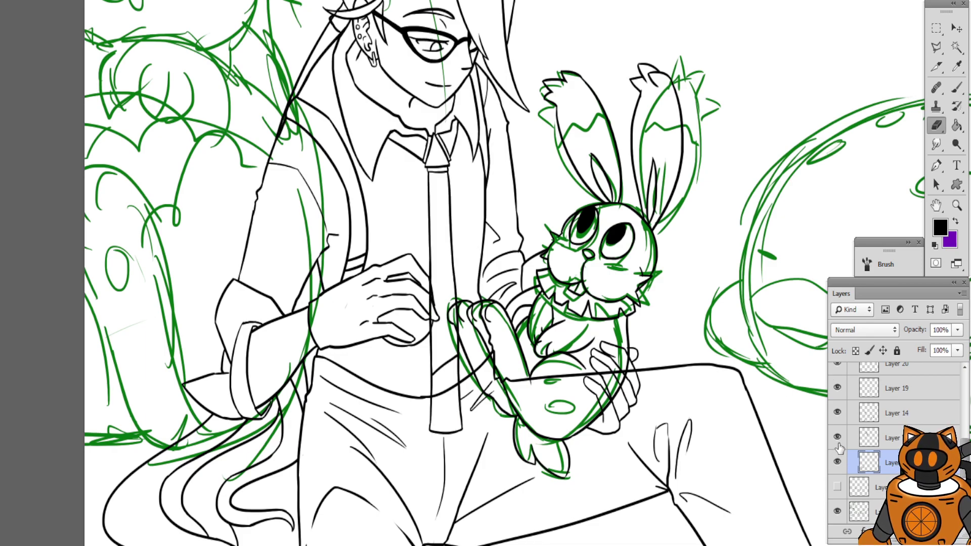
pyautogui.moveTo(587, 241); pyautogui.dragTo(601, 308)
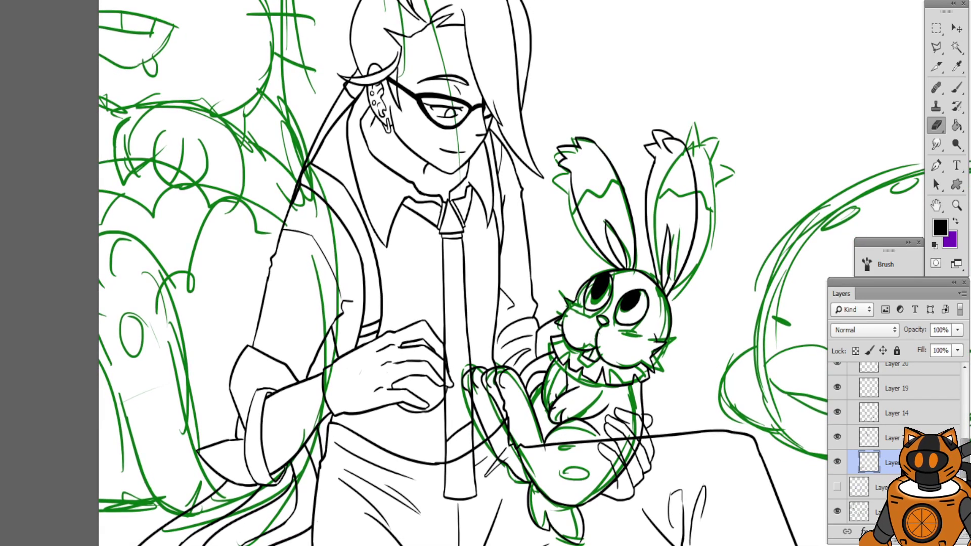
pyautogui.click(838, 438)
pyautogui.click(838, 439)
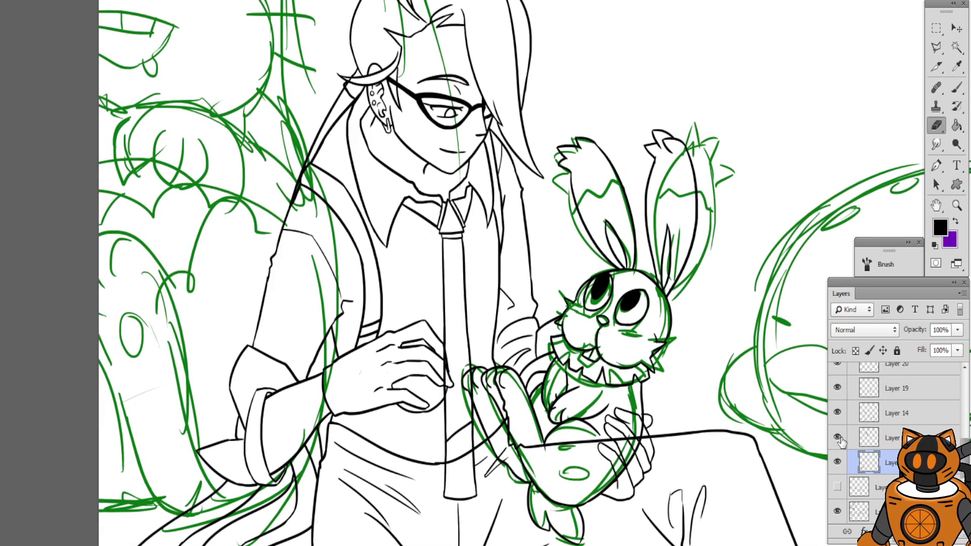
pyautogui.click(881, 531)
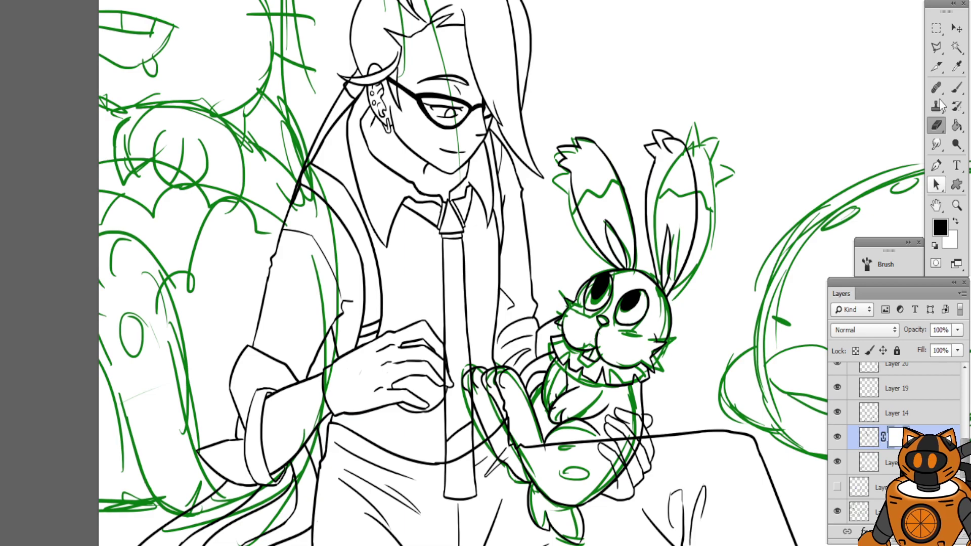
# On Layer 7's mask, paint out the tie edges where they cross the man's fingers and the rabbit's raised foot
pyautogui.click(956, 88)
pyautogui.hotkey('ctrl', '+')
pyautogui.hotkey('ctrl', '+')
pyautogui.scroll(4, 403, 346)
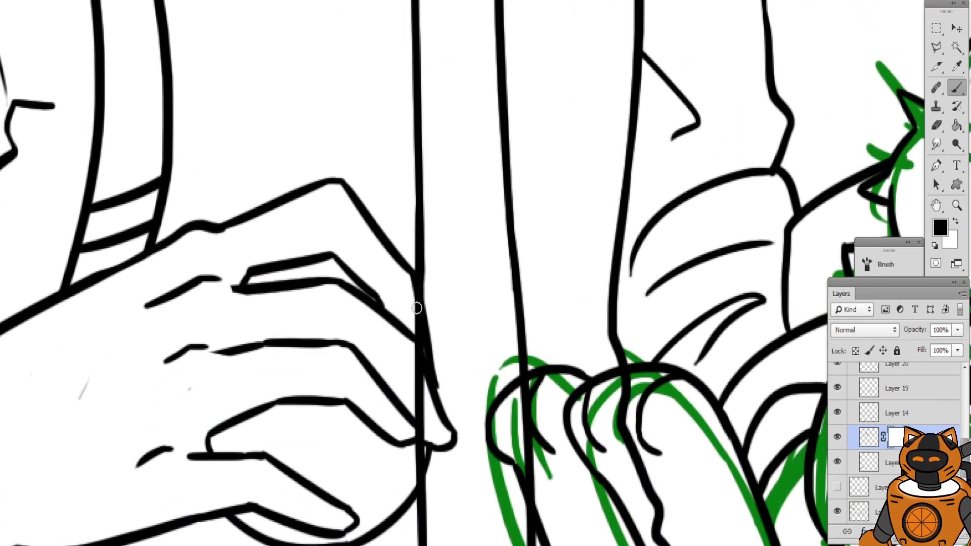
pyautogui.moveTo(417, 308)
pyautogui.mouseDown()
pyautogui.moveTo(418, 385)
pyautogui.moveTo(411, 367)
pyautogui.mouseUp()
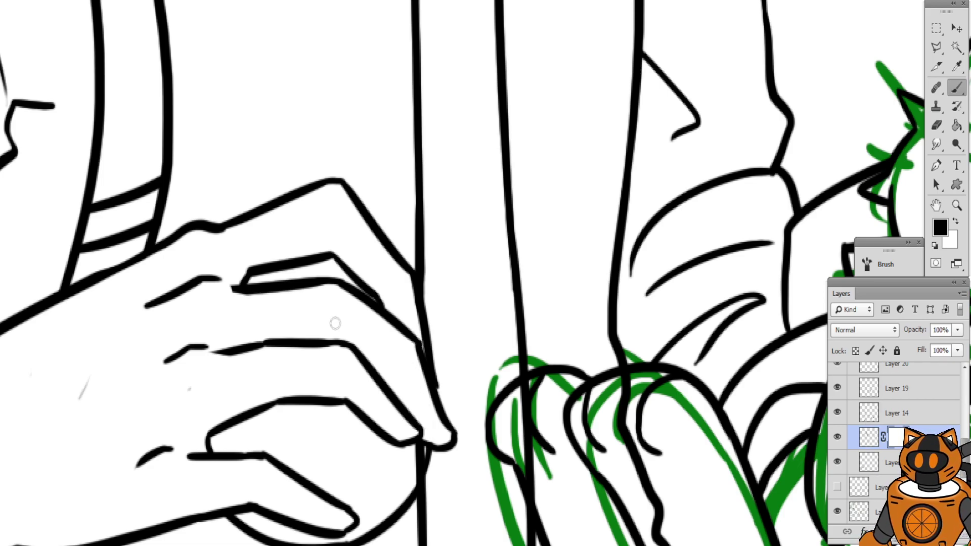
pyautogui.scroll(-5, 335, 323)
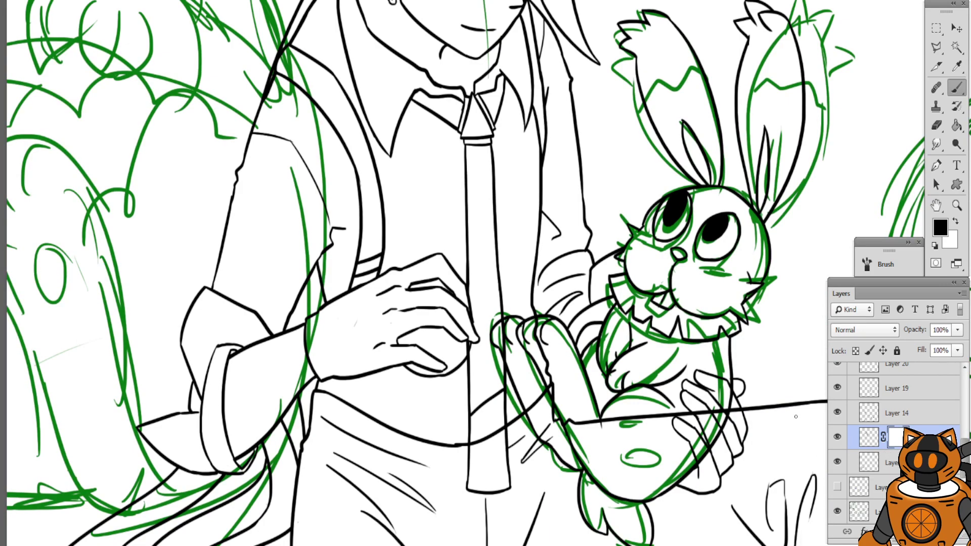
pyautogui.scroll(5, 483, 344)
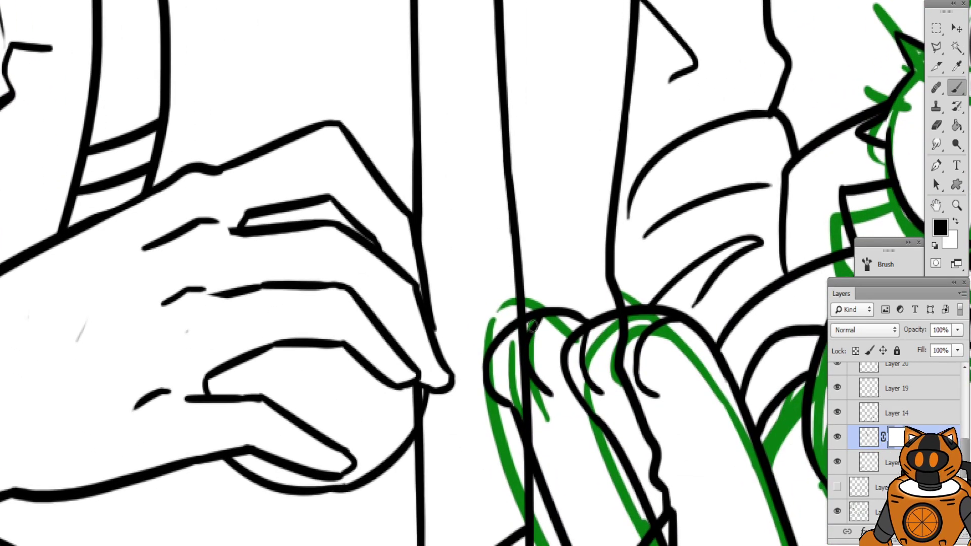
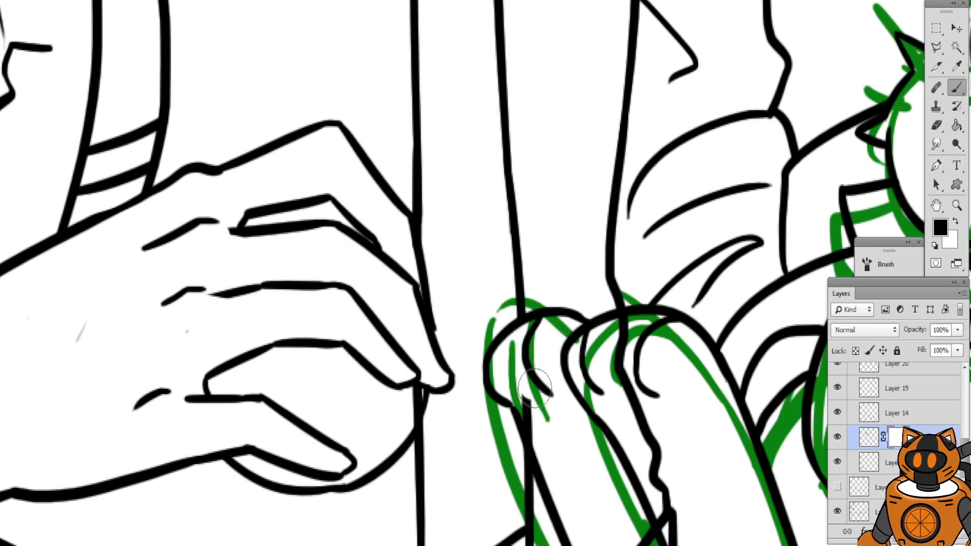
pyautogui.hotkey('ctrl', '-')
pyautogui.hotkey('ctrl', '-')
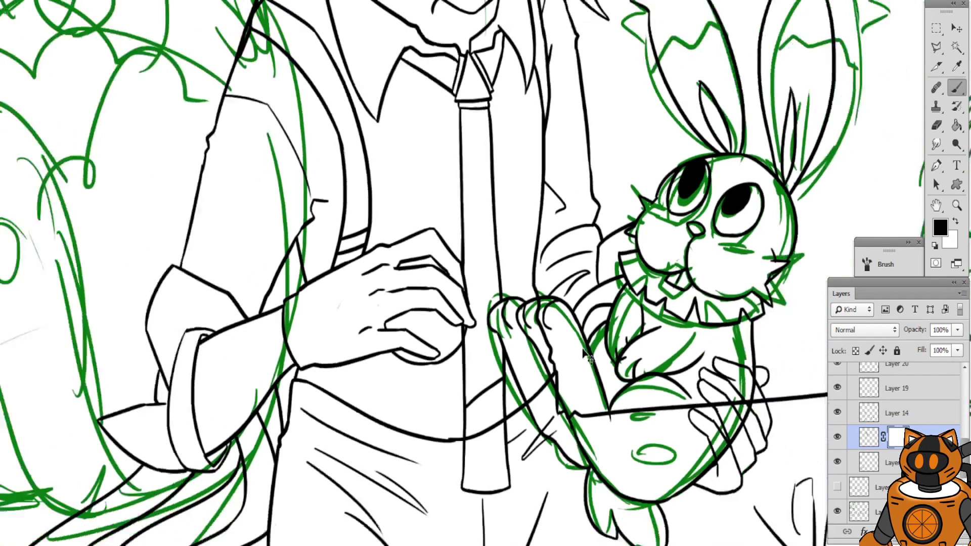
# Check by toggling visibility which lines Layer 14 holds, and add a layer mask to that layer
pyautogui.moveTo(585, 337); pyautogui.dragTo(554, 381)
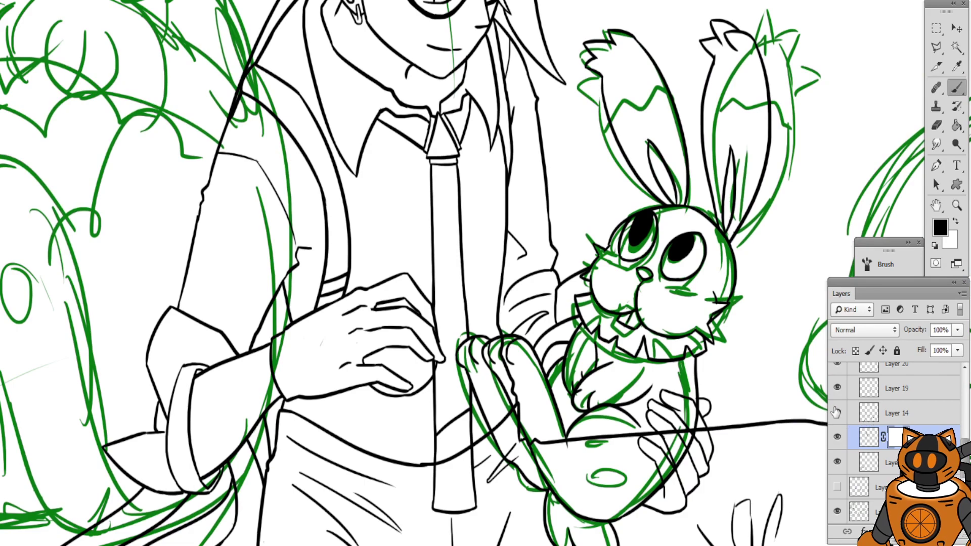
pyautogui.click(837, 413)
pyautogui.click(837, 413)
pyautogui.click(870, 414)
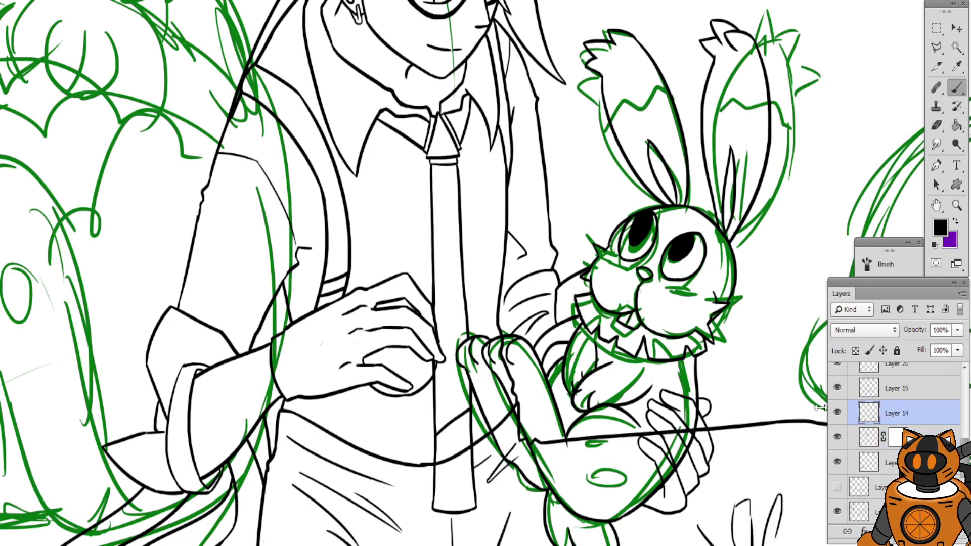
pyautogui.scroll(2, 496, 367)
pyautogui.hotkey('ctrl', '+')
pyautogui.click(881, 531)
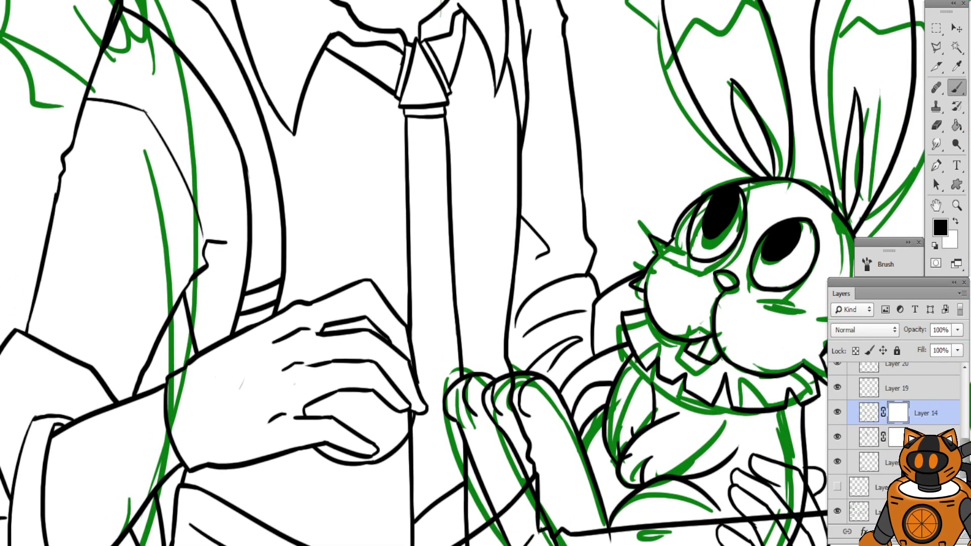
pyautogui.click(869, 413)
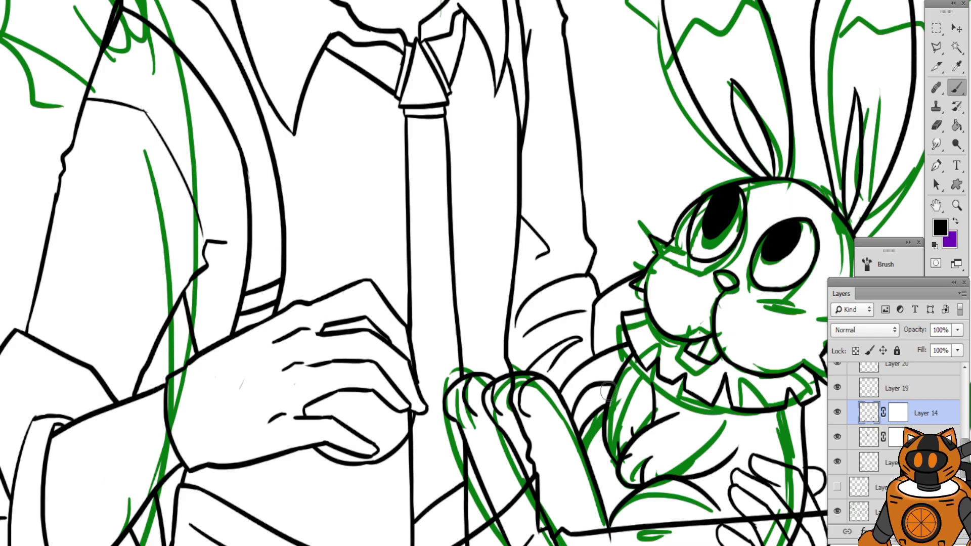
pyautogui.click(900, 416)
# On Layer 14's mask, paint out the trouser waistline where it crosses the tie and the rabbit's legs
pyautogui.moveTo(554, 493); pyautogui.dragTo(532, 237)
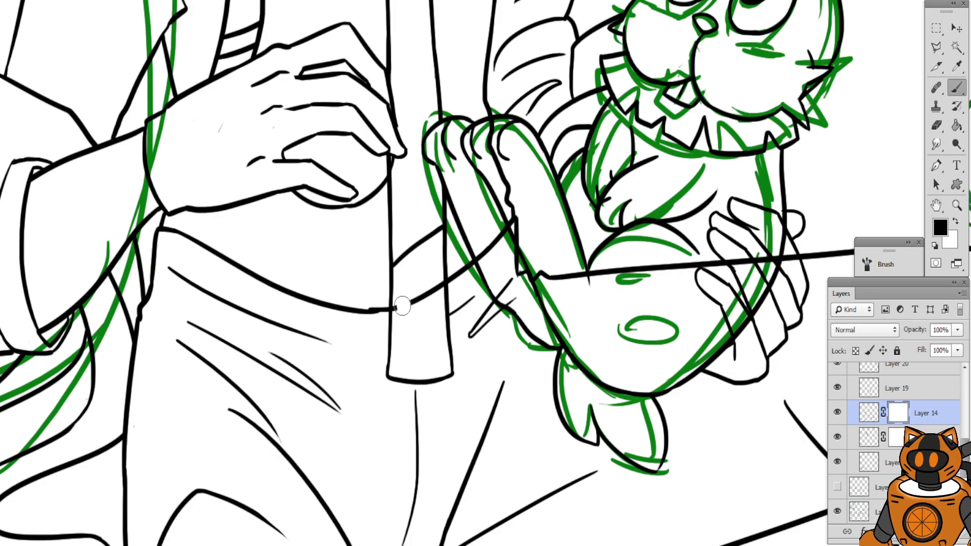
pyautogui.moveTo(399, 312); pyautogui.dragTo(438, 285)
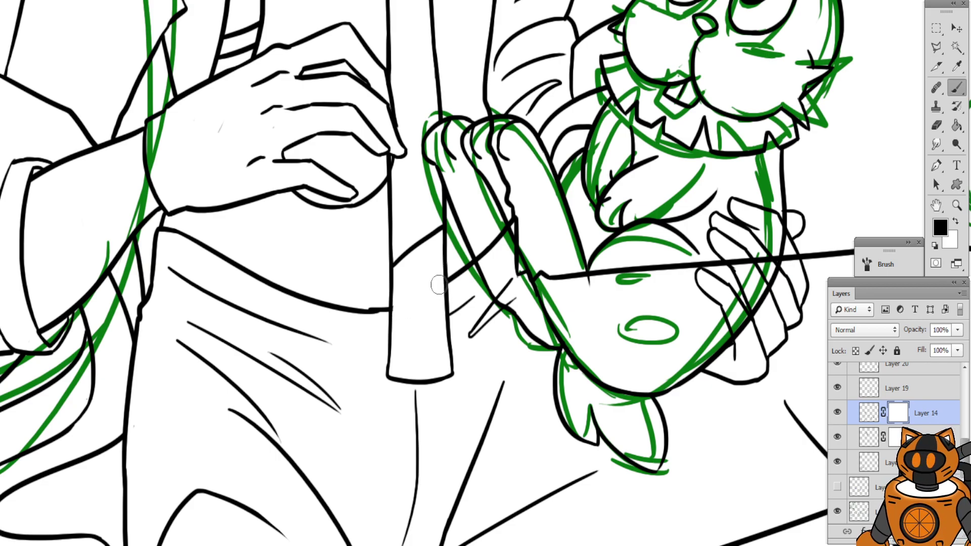
pyautogui.moveTo(361, 193); pyautogui.dragTo(320, 220)
pyautogui.moveTo(453, 287)
pyautogui.mouseDown()
pyautogui.moveTo(442, 274)
pyautogui.moveTo(447, 290)
pyautogui.moveTo(439, 283)
pyautogui.moveTo(490, 235)
pyautogui.moveTo(473, 301)
pyautogui.mouseUp()
pyautogui.moveTo(478, 235); pyautogui.dragTo(481, 300)
pyautogui.moveTo(443, 258); pyautogui.dragTo(390, 237)
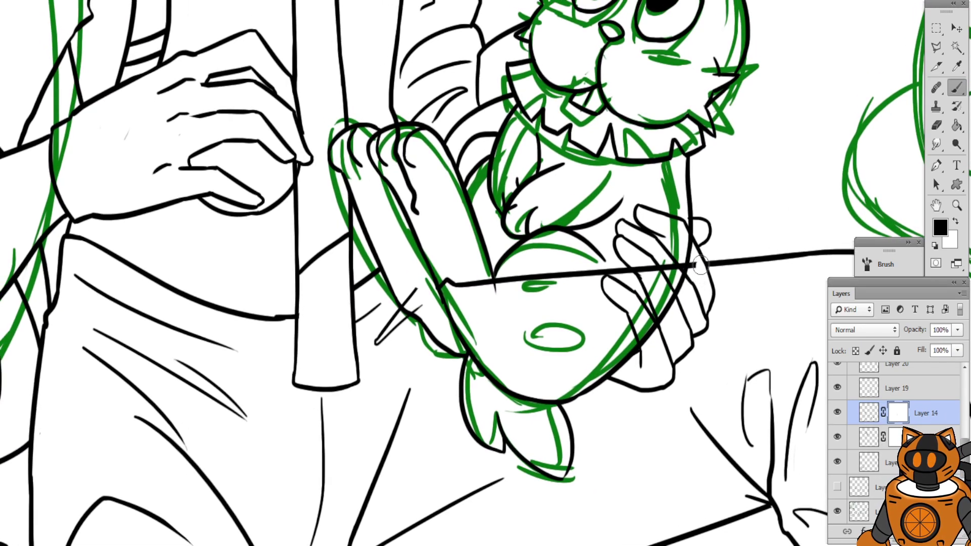
# Mask out the thigh line on Layer 14 where it runs across the rabbit's body and the hand supporting it
pyautogui.moveTo(700, 264)
pyautogui.mouseDown()
pyautogui.moveTo(406, 289)
pyautogui.moveTo(409, 301)
pyautogui.moveTo(436, 312)
pyautogui.mouseUp()
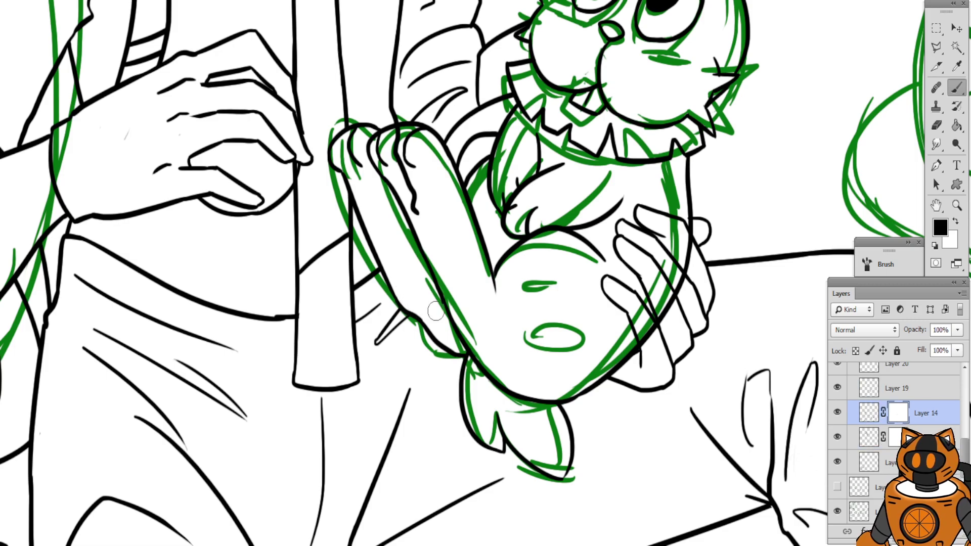
pyautogui.hotkey('ctrl', '-')
pyautogui.scroll(-4, 521, 172)
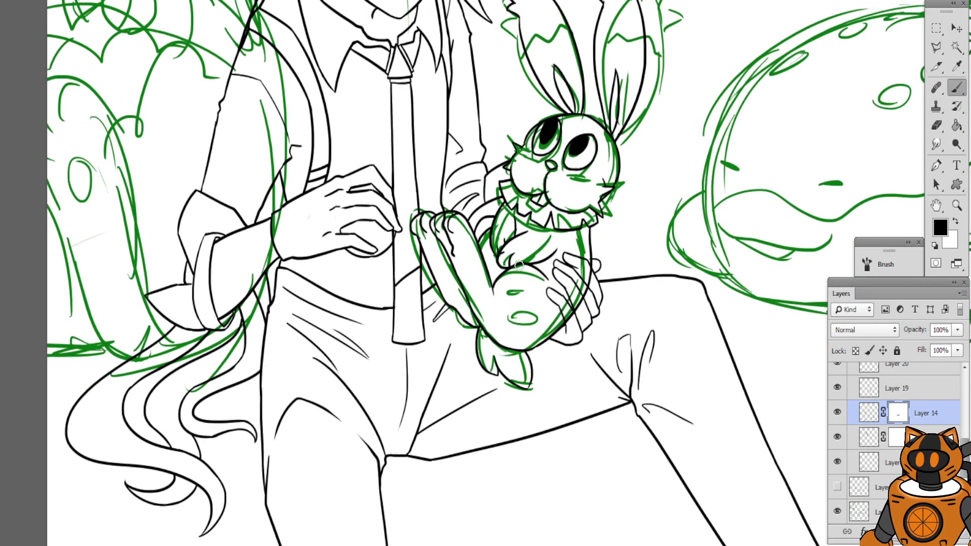
# Toggle the visibility of Layers 19, 20 and 11 to examine which parts of the line art each one holds
pyautogui.moveTo(489, 186)
pyautogui.mouseDown()
pyautogui.moveTo(462, 281)
pyautogui.moveTo(475, 236)
pyautogui.mouseUp()
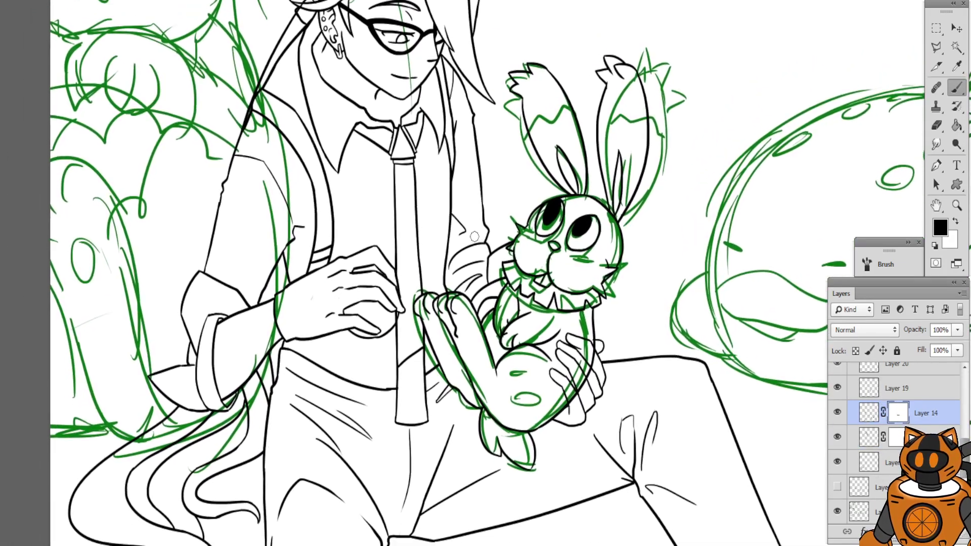
pyautogui.hotkey('ctrl', '+')
pyautogui.hotkey('ctrl', '+')
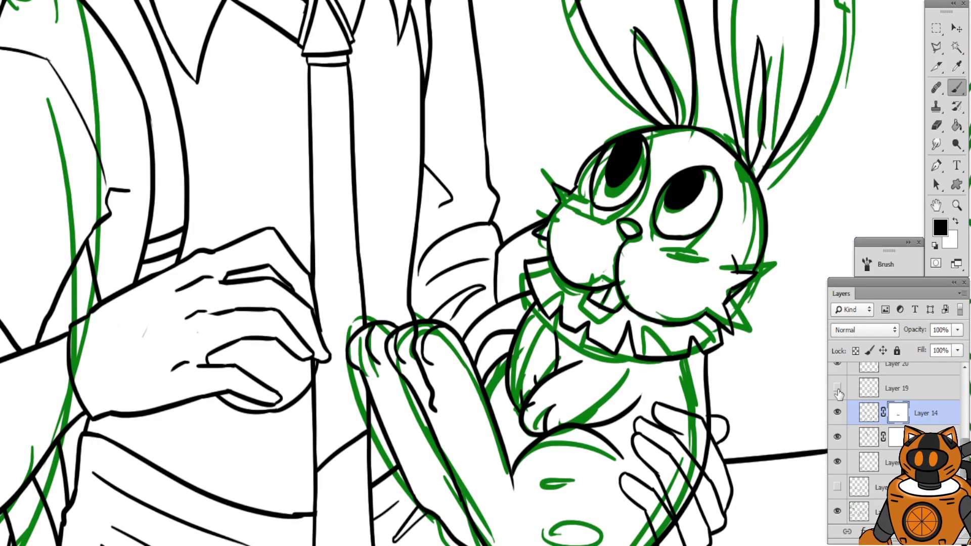
pyautogui.click(837, 388)
pyautogui.click(838, 388)
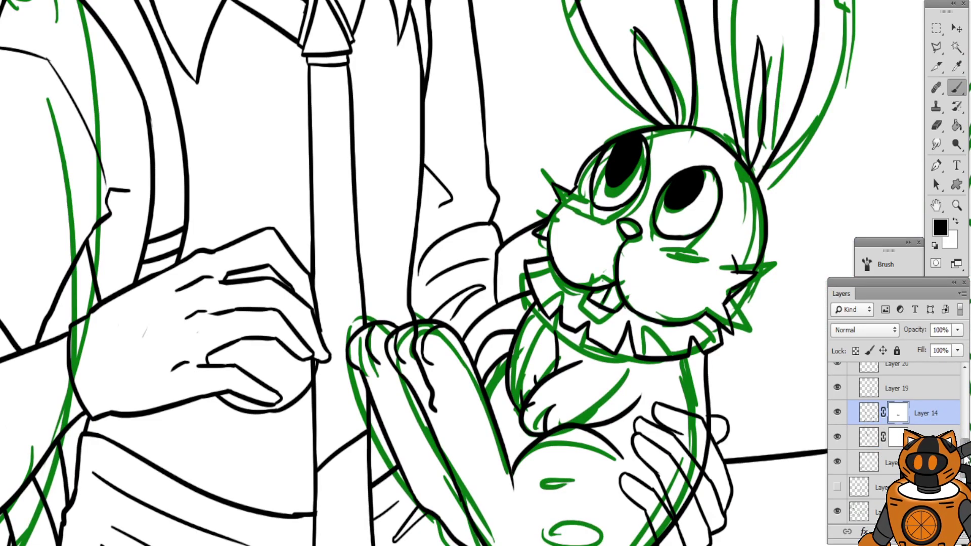
pyautogui.scroll(2, 845, 404)
pyautogui.click(837, 408)
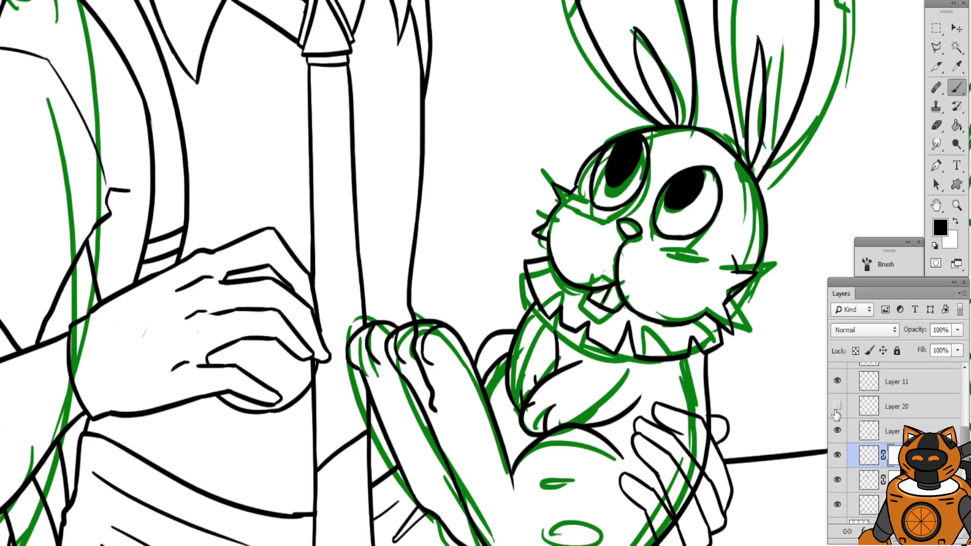
pyautogui.click(837, 407)
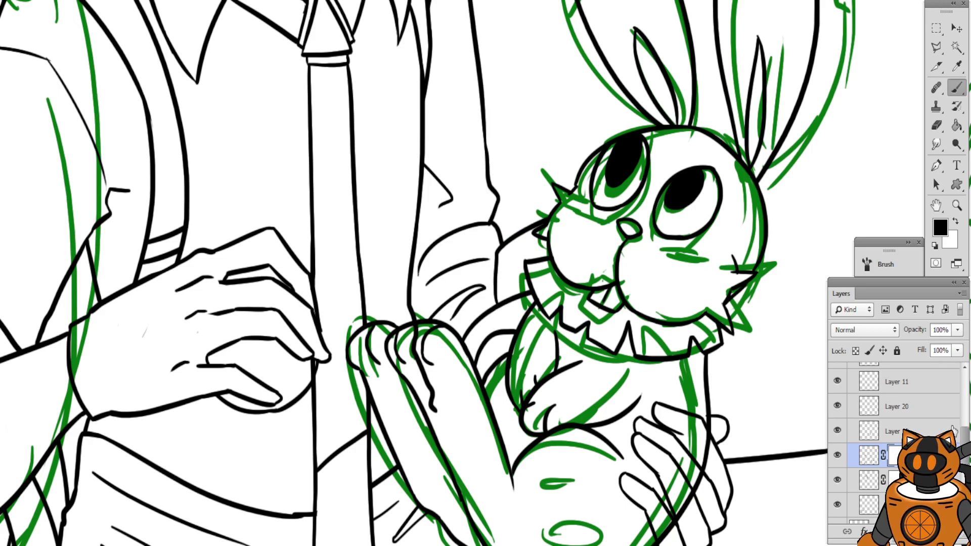
pyautogui.scroll(2, 871, 426)
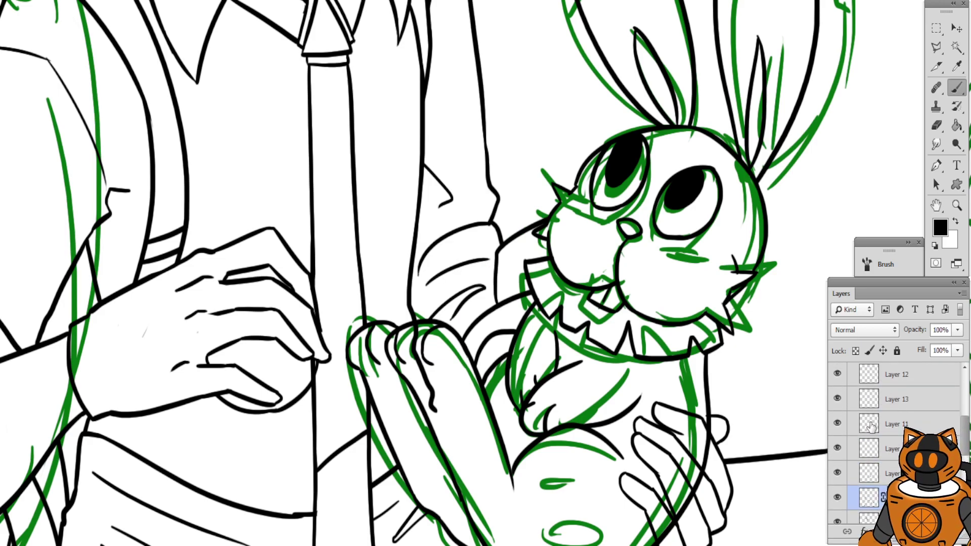
pyautogui.click(837, 425)
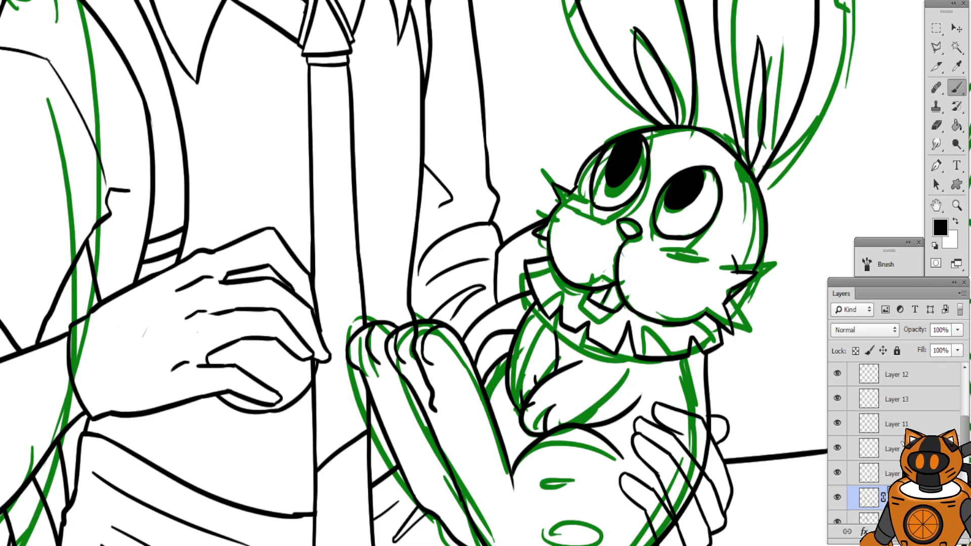
pyautogui.scroll(-2, 883, 477)
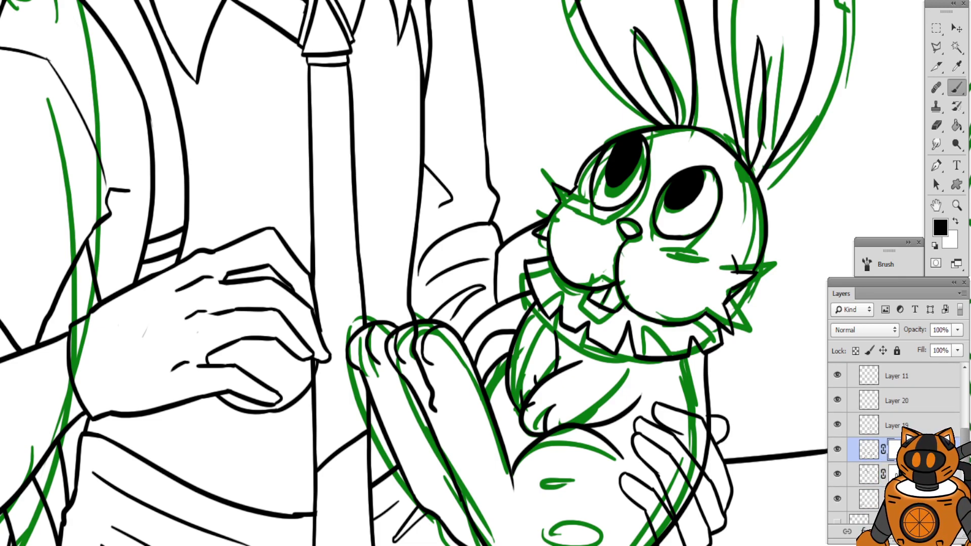
# On Layer 7's mask, paint out the leftover tie edge between the fingertip and the curve of the hand beside the tie
pyautogui.click(880, 474)
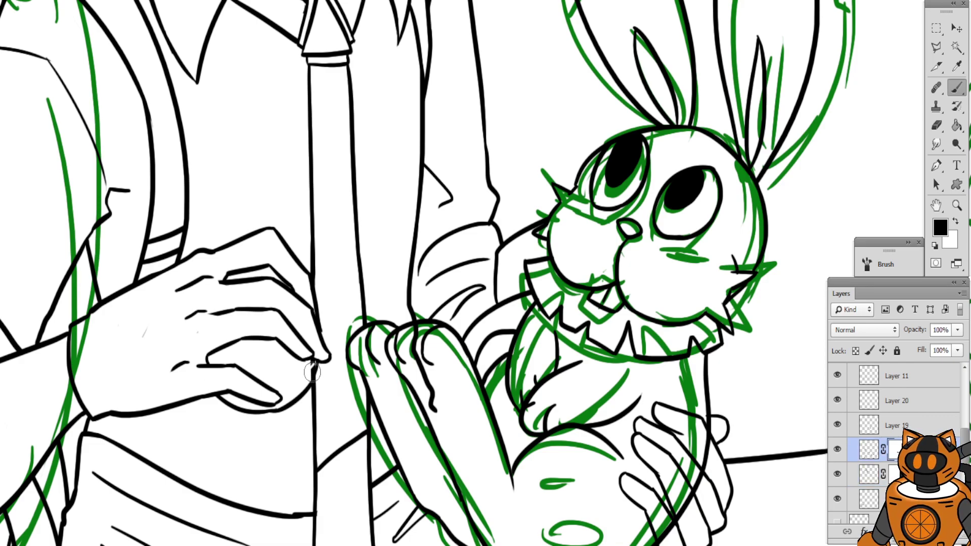
pyautogui.hotkey('ctrl', '+')
pyautogui.click(898, 474)
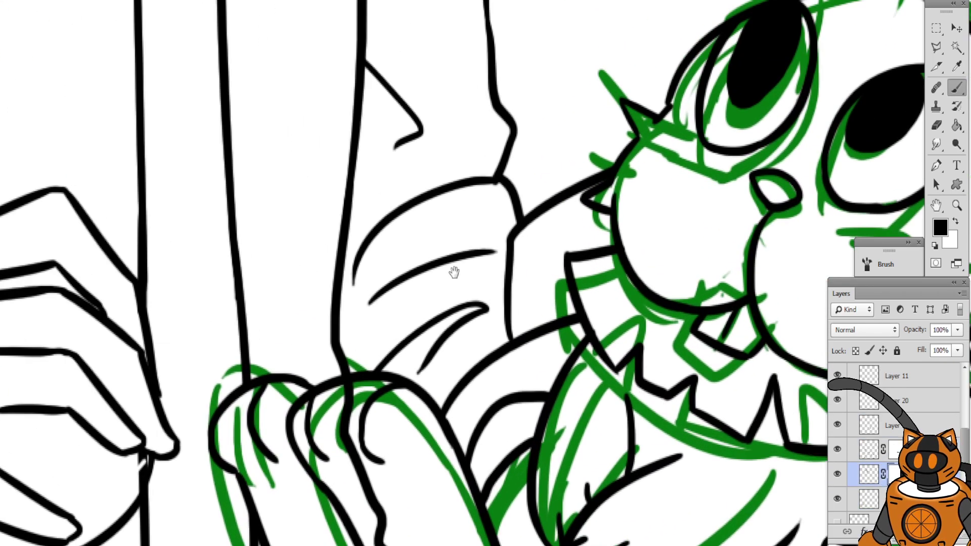
pyautogui.moveTo(453, 273); pyautogui.dragTo(599, 192)
pyautogui.hotkey('ctrl', '-')
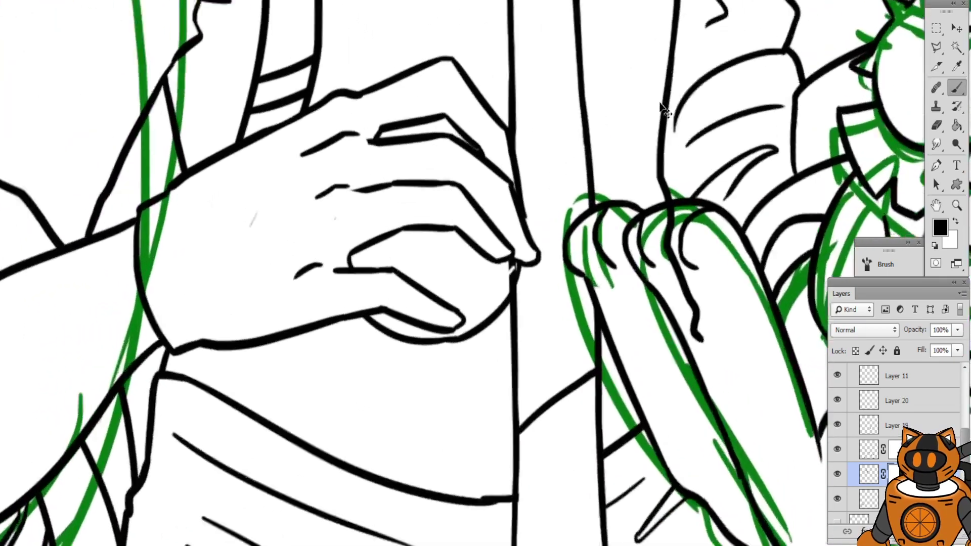
pyautogui.hotkey('ctrl', '+')
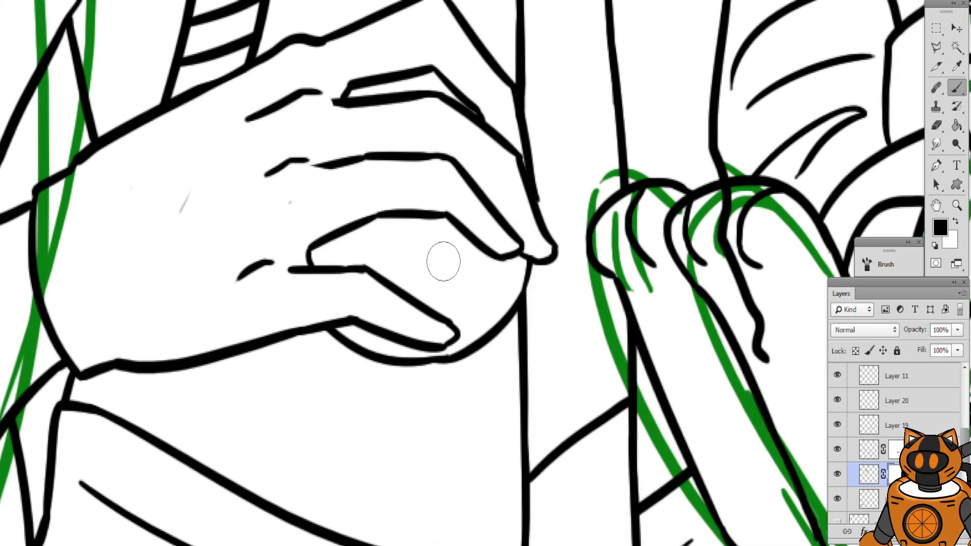
pyautogui.hscroll(-5, 440, 260)
pyautogui.scroll(2, 440, 260)
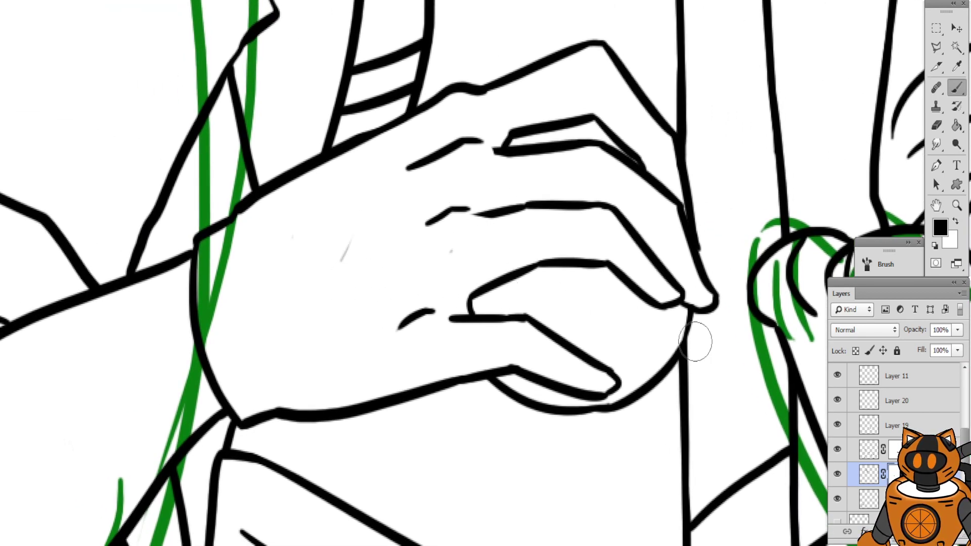
pyautogui.hotkey('ctrl', '-')
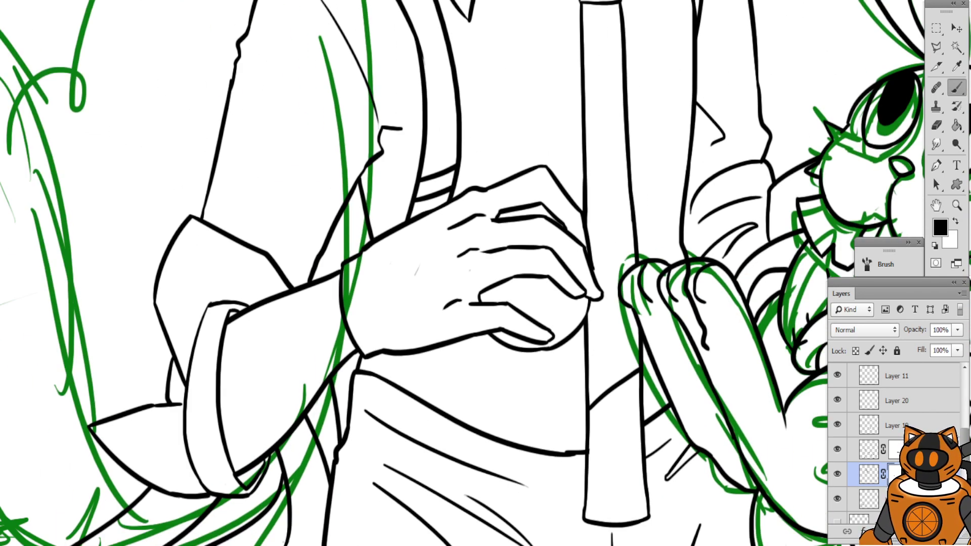
# Toggle the visibility of Layer 12 and the layer directly below it to examine which lines each one holds
pyautogui.scroll(3, 965, 426)
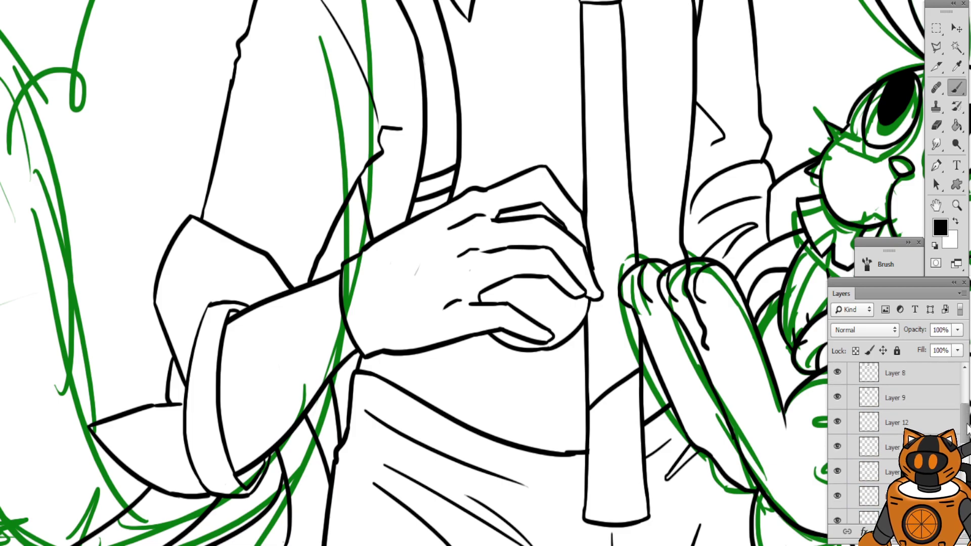
pyautogui.click(837, 447)
pyautogui.click(837, 447)
pyautogui.hotkey('ctrl', '-')
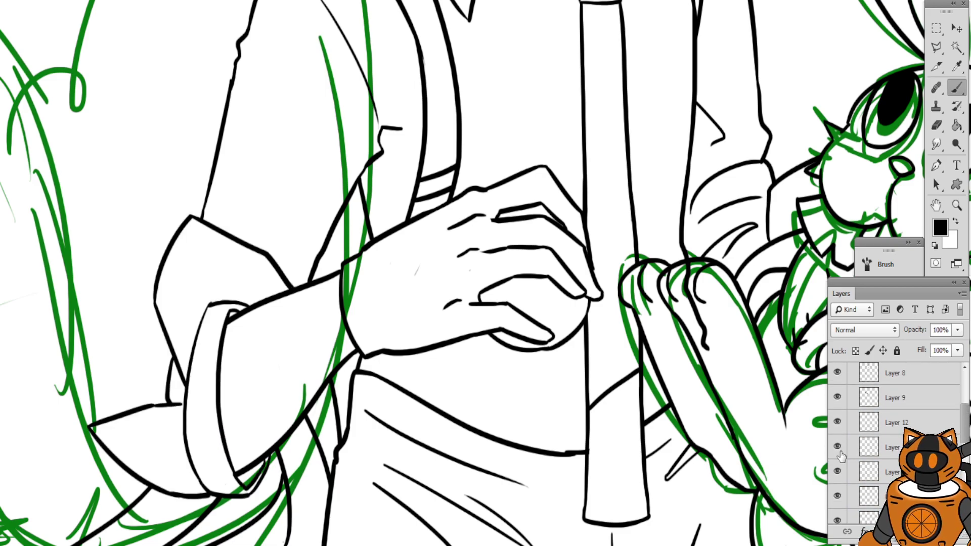
pyautogui.moveTo(633, 310); pyautogui.dragTo(547, 331)
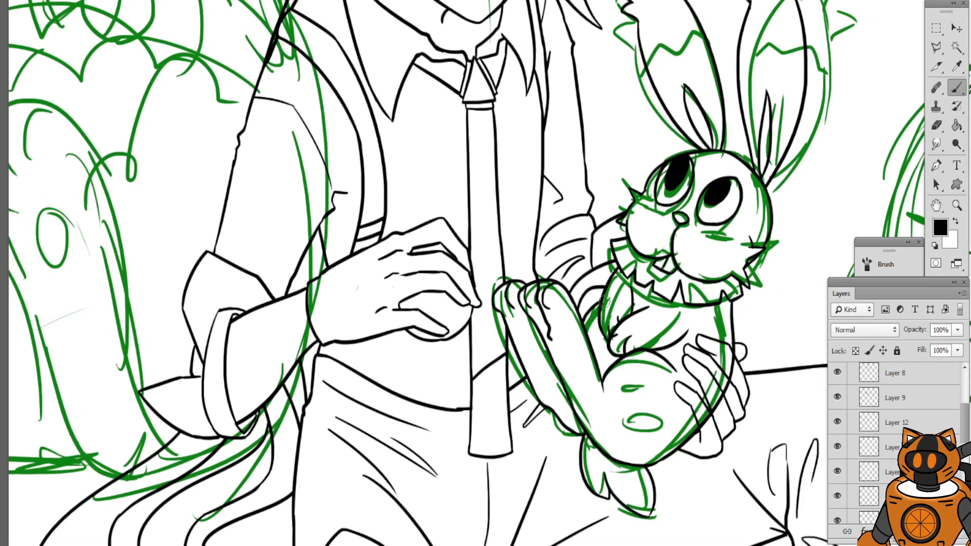
pyautogui.hotkey('ctrl', '-')
pyautogui.moveTo(721, 336); pyautogui.dragTo(639, 377)
pyautogui.hotkey('ctrl', '+')
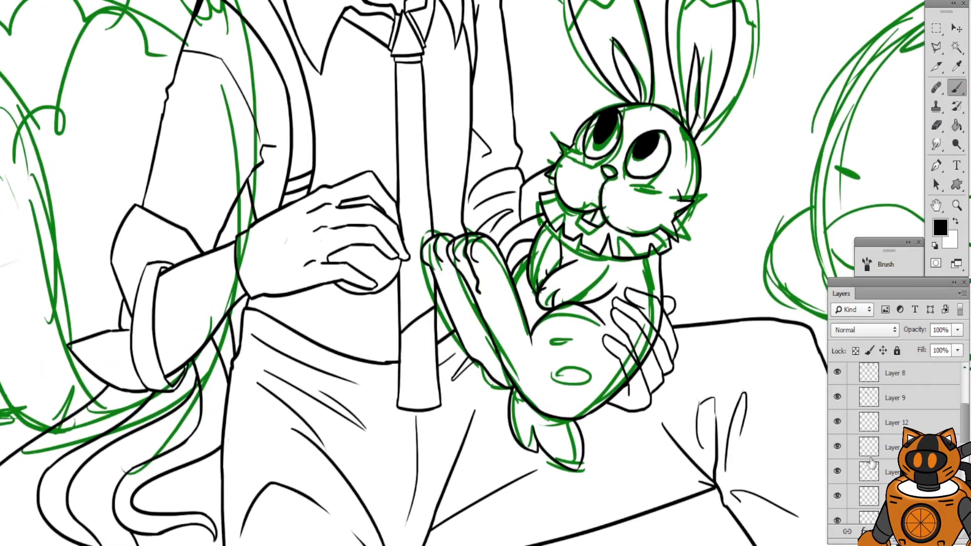
pyautogui.click(838, 422)
pyautogui.click(836, 424)
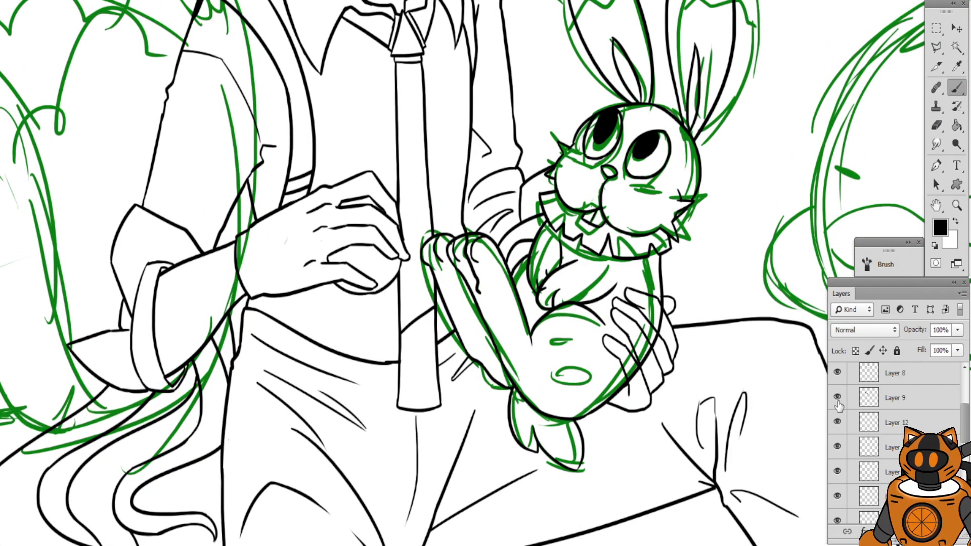
# Toggle the uppermost layers of Group 1 and Layer 10 to examine what each contributes to the whole figure
pyautogui.scroll(4, 890, 430)
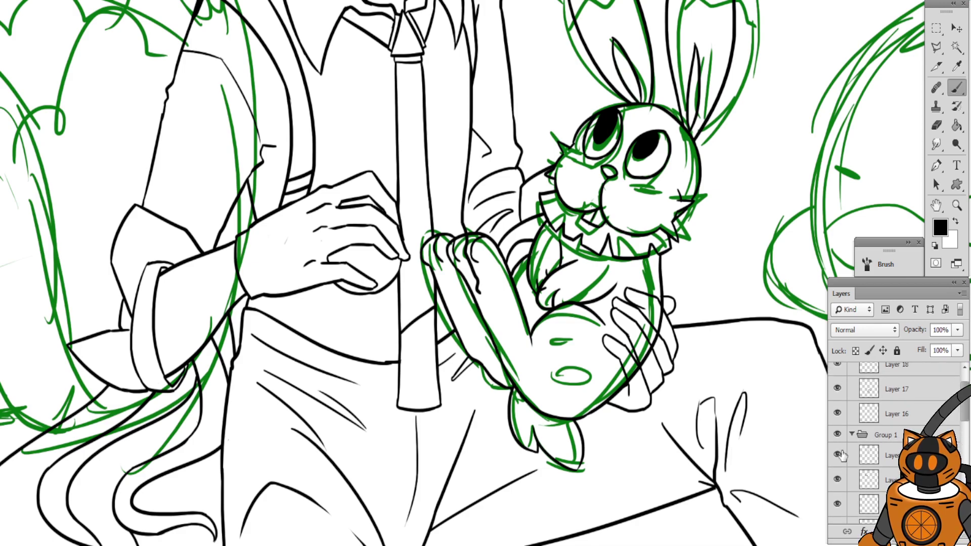
pyautogui.click(835, 457)
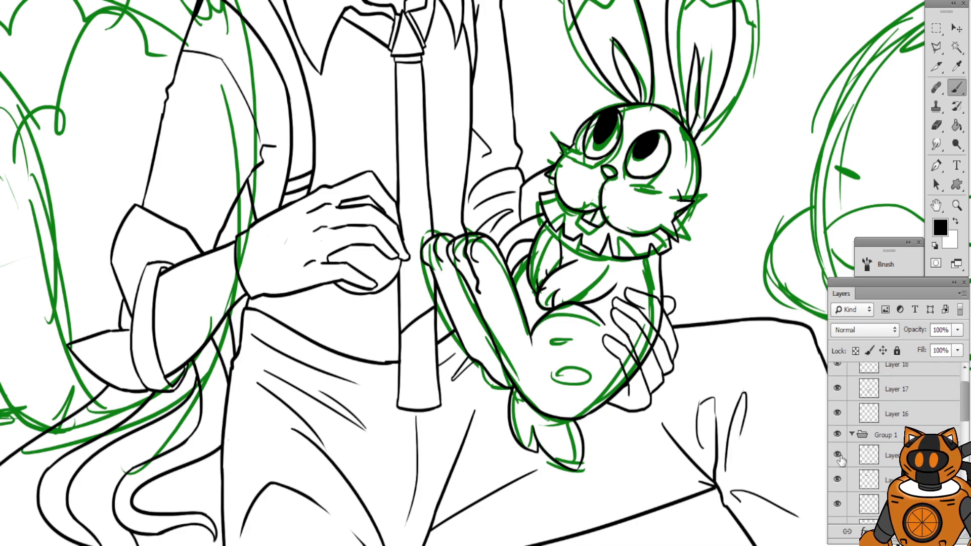
pyautogui.hotkey('ctrl', '-')
pyautogui.hotkey('ctrl', '-')
pyautogui.hotkey('ctrl', '-')
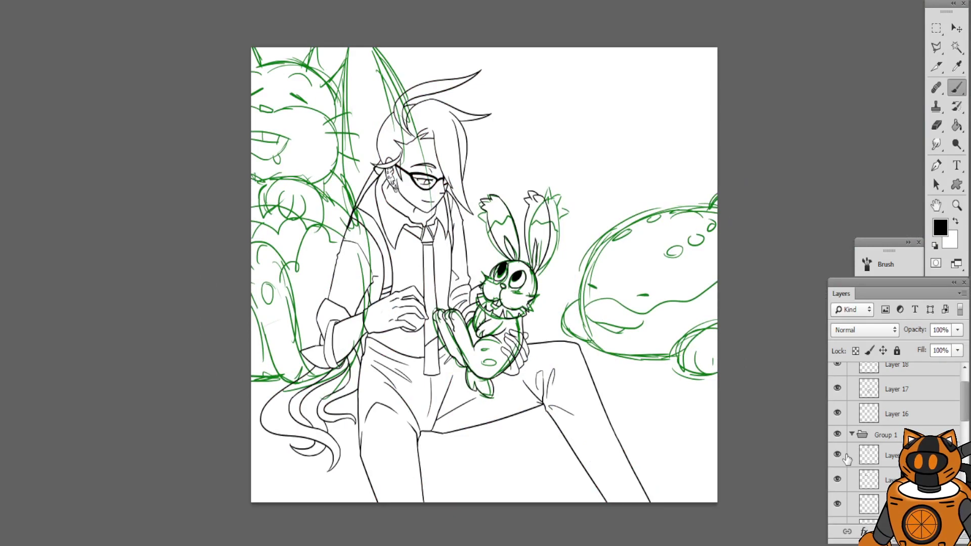
pyautogui.click(837, 455)
pyautogui.click(838, 455)
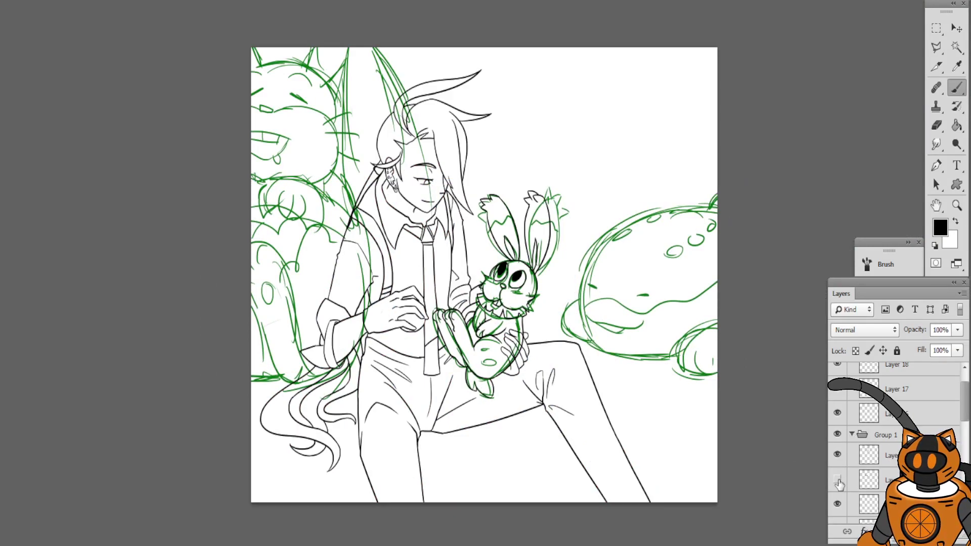
pyautogui.moveTo(964, 402); pyautogui.dragTo(963, 474)
pyautogui.click(838, 447)
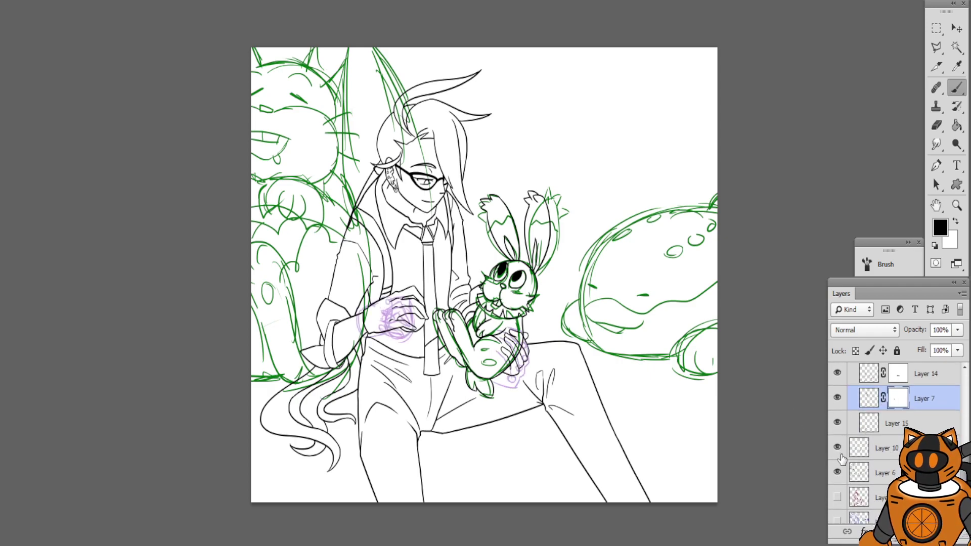
pyautogui.click(837, 447)
# Toggle the layers from Layer 9 down to Layer 7 one by one to examine which clothing and arm lines each contains
pyautogui.moveTo(966, 458); pyautogui.dragTo(966, 418)
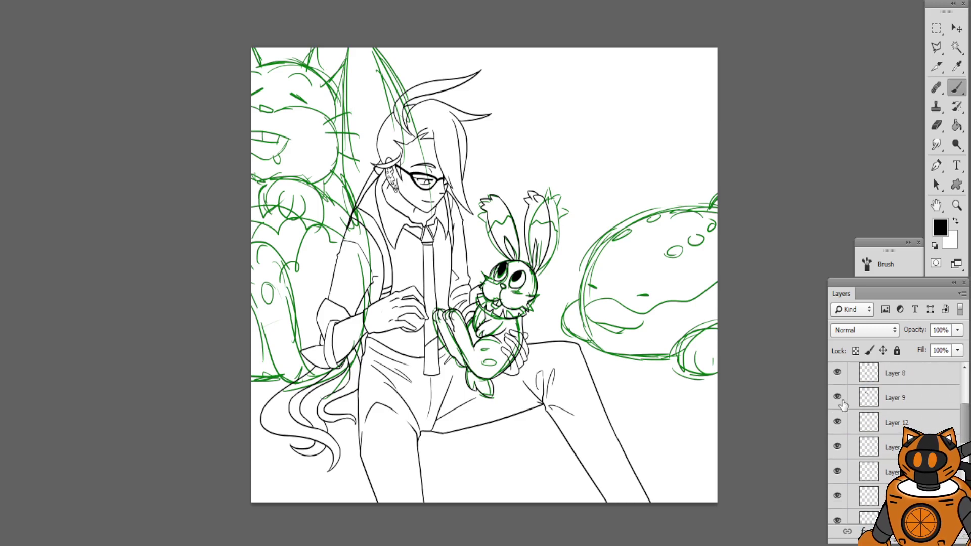
pyautogui.click(838, 398)
pyautogui.click(838, 398)
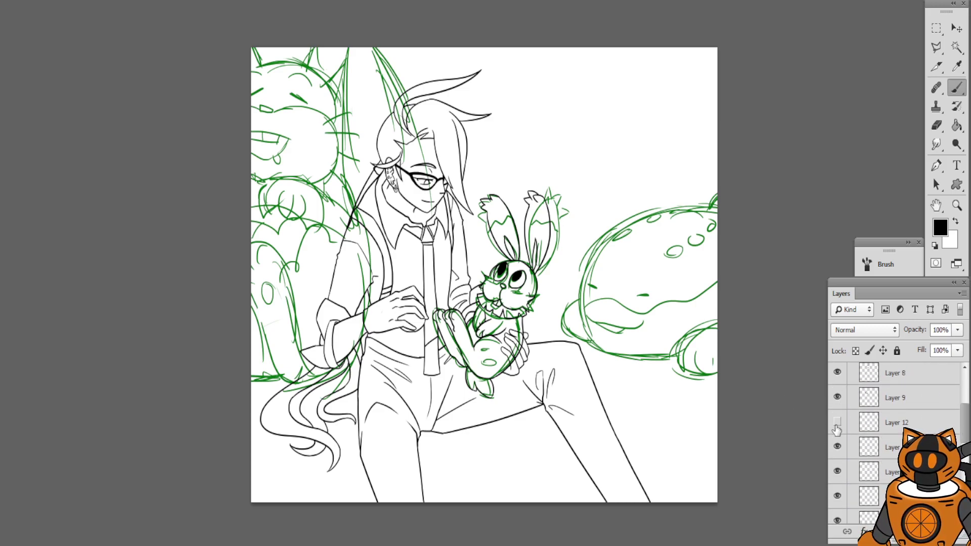
pyautogui.click(836, 426)
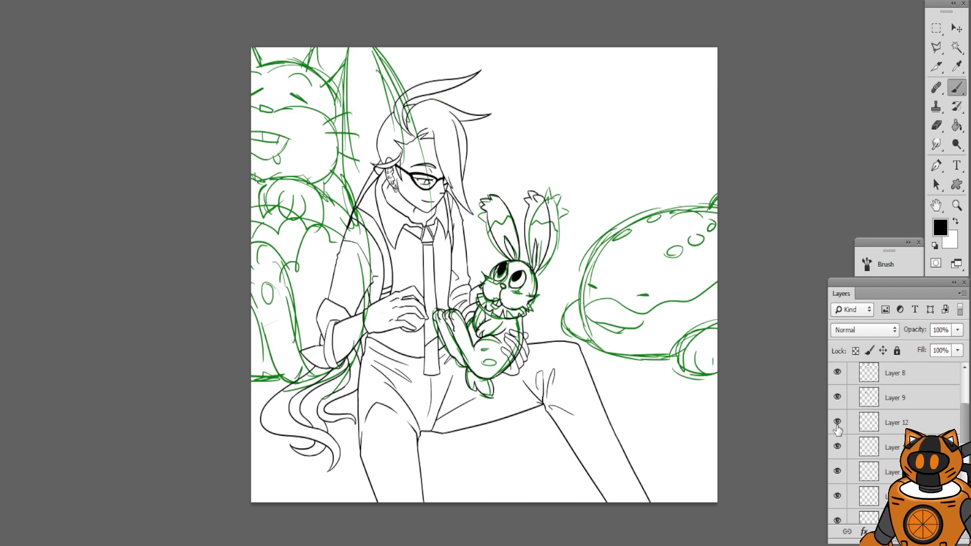
pyautogui.click(837, 447)
pyautogui.click(838, 448)
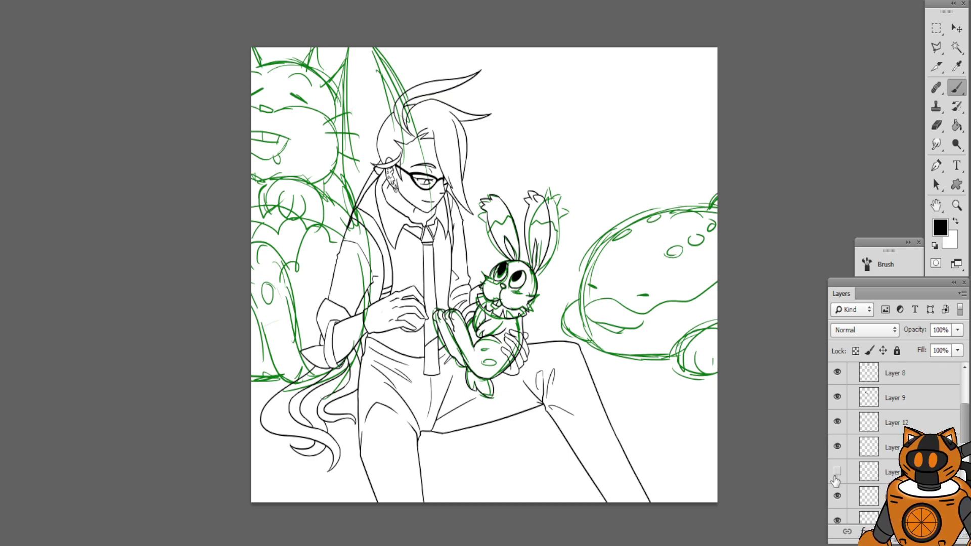
pyautogui.click(835, 473)
pyautogui.click(837, 497)
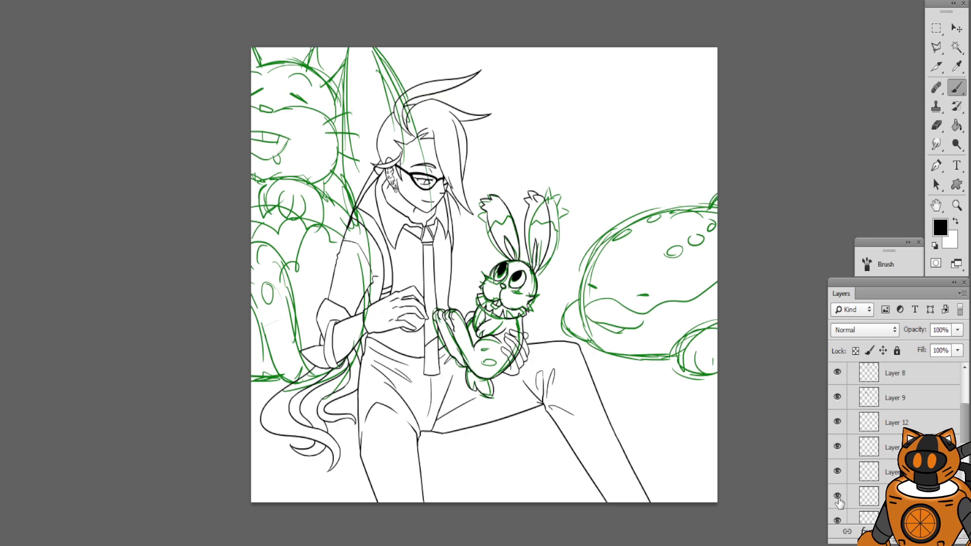
pyautogui.click(837, 497)
pyautogui.moveTo(966, 428); pyautogui.dragTo(966, 446)
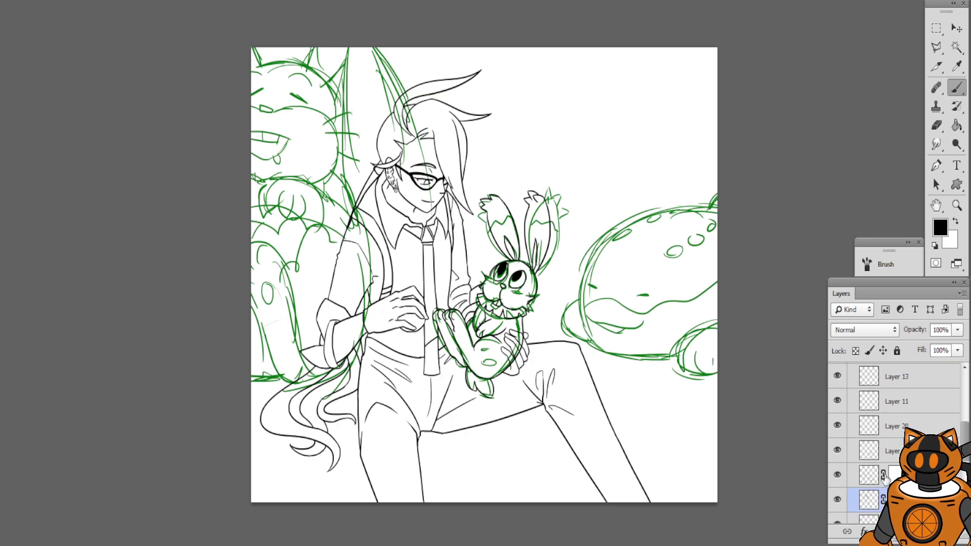
pyautogui.click(837, 499)
pyautogui.click(838, 500)
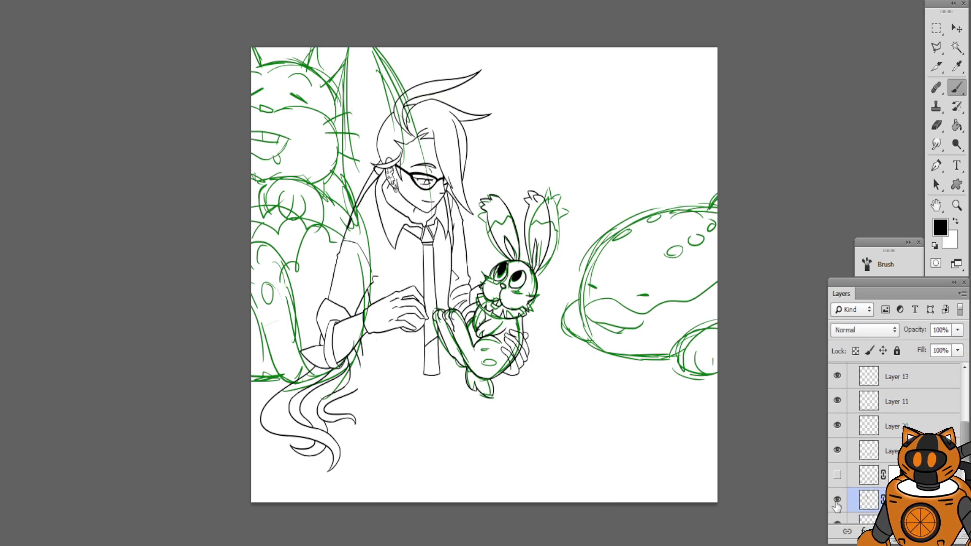
pyautogui.click(837, 474)
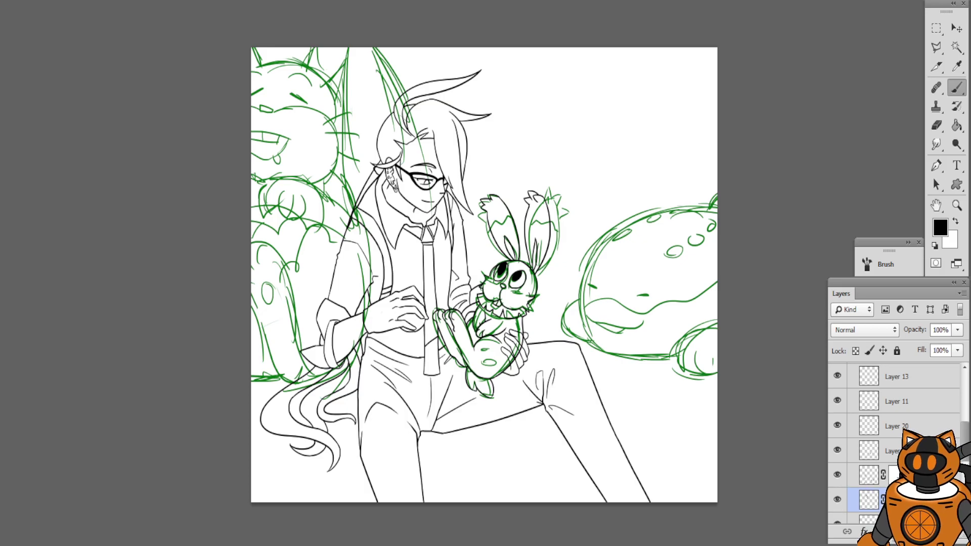
# On Layer 7's mask, paint out the leftover line running down over the rabbit's raised foot beside the tie
pyautogui.hotkey('ctrl', '+')
pyautogui.hotkey('ctrl', '+')
pyautogui.hotkey('ctrl', '+')
pyautogui.hotkey('ctrl', '+')
pyautogui.hotkey('ctrl', '+')
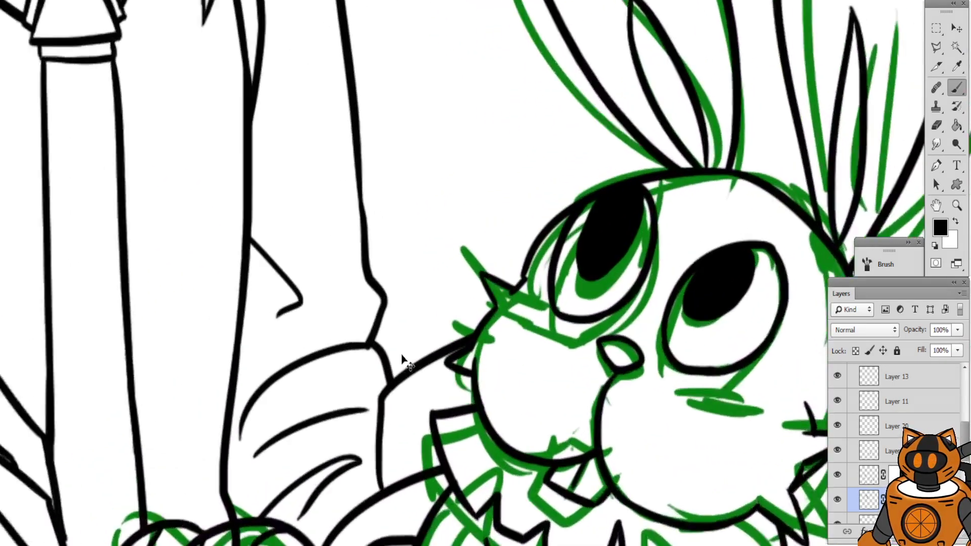
pyautogui.moveTo(319, 391); pyautogui.dragTo(628, 107)
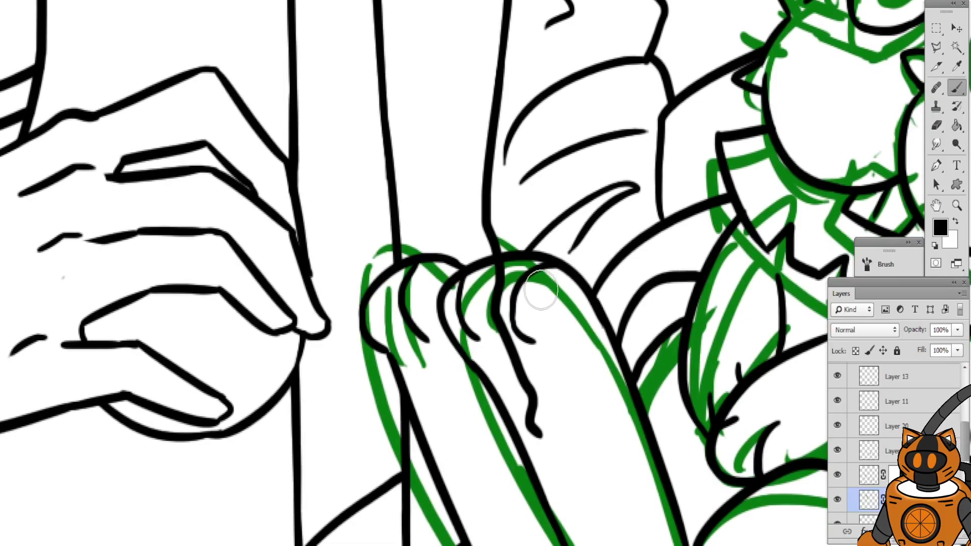
pyautogui.moveTo(505, 276)
pyautogui.mouseDown()
pyautogui.moveTo(541, 417)
pyautogui.moveTo(535, 461)
pyautogui.mouseUp()
pyautogui.hotkey('ctrl', '-')
pyautogui.hotkey('ctrl', '-')
pyautogui.hotkey('ctrl', '-')
pyautogui.hotkey('ctrl', '-')
pyautogui.hotkey('ctrl', '-')
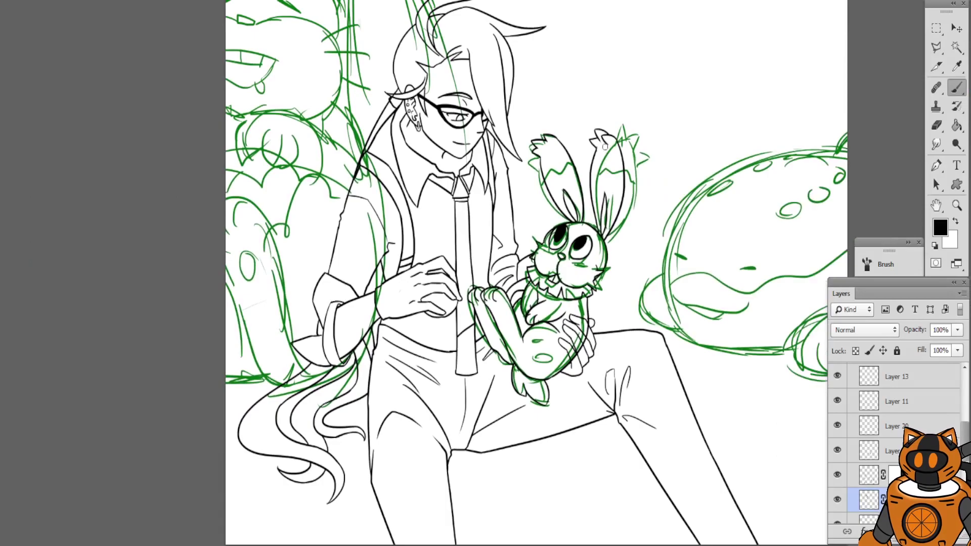
pyautogui.moveTo(605, 147)
pyautogui.mouseDown()
pyautogui.moveTo(595, 162)
pyautogui.moveTo(602, 148)
pyautogui.mouseUp()
pyautogui.scroll(5, 632, 228)
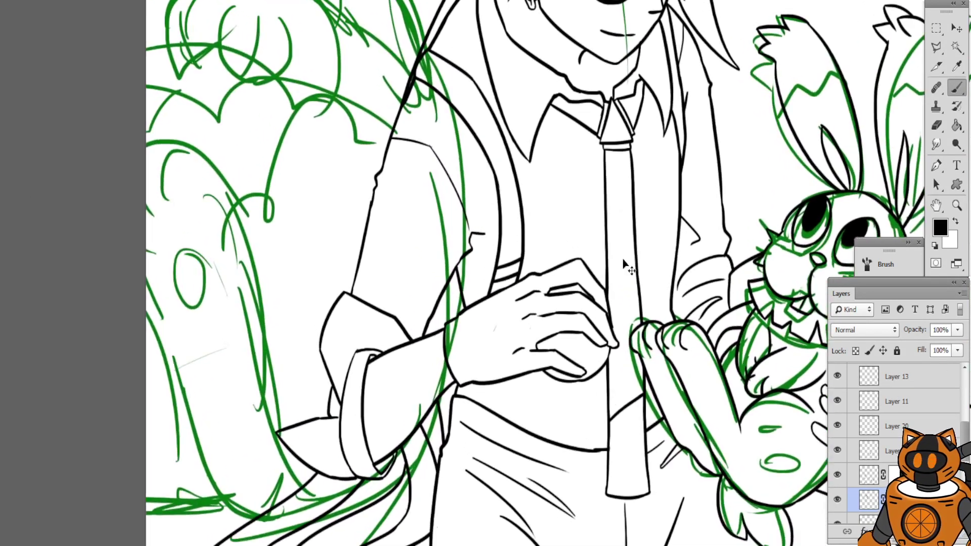
pyautogui.moveTo(591, 220); pyautogui.dragTo(523, 192)
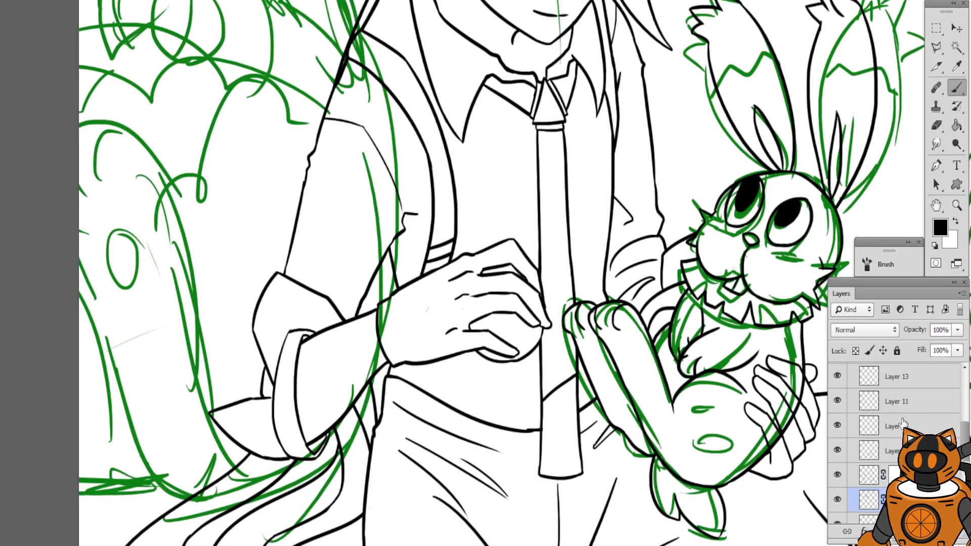
# On Layer 15, draw a short black vertical line in the narrow gap just above the forearm of the hand near the tie
pyautogui.moveTo(963, 443); pyautogui.dragTo(964, 460)
pyautogui.click(885, 454)
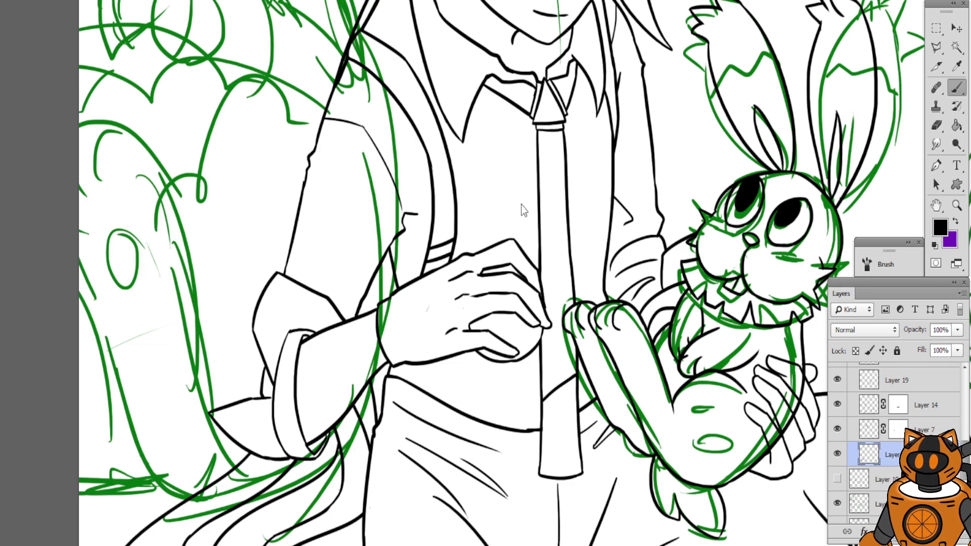
pyautogui.hotkey('ctrl', '+')
pyautogui.moveTo(333, 296); pyautogui.dragTo(450, 196)
pyautogui.scroll(2, 450, 196)
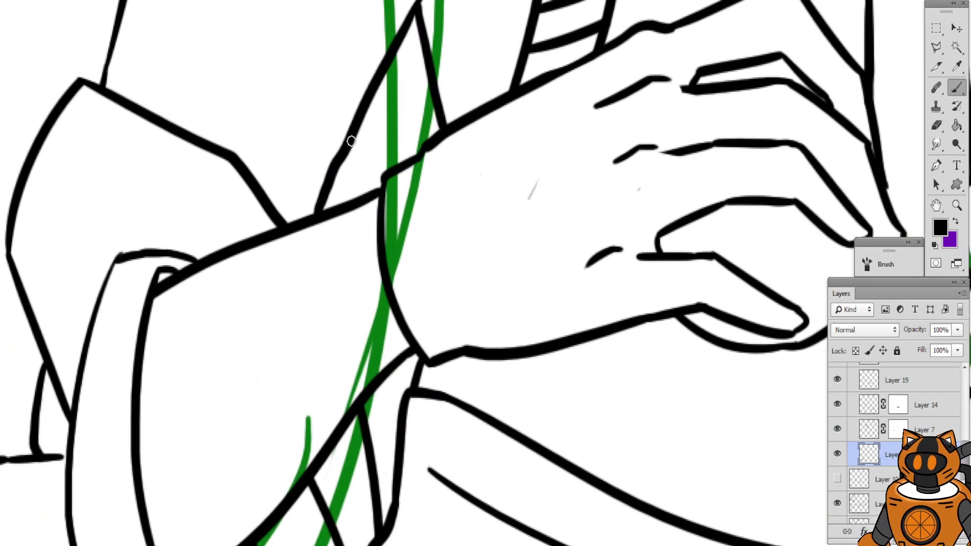
pyautogui.hotkey('alt', ']')
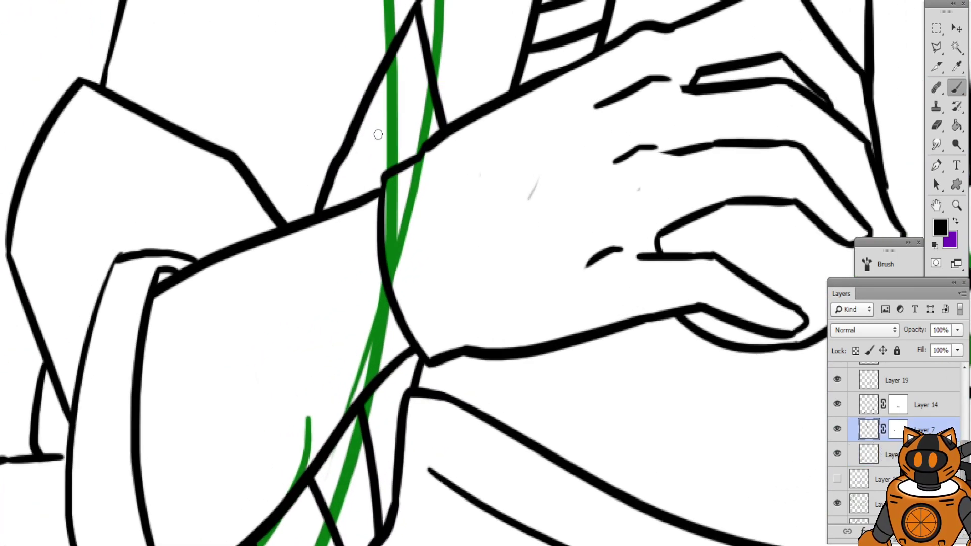
pyautogui.hotkey('alt', '[')
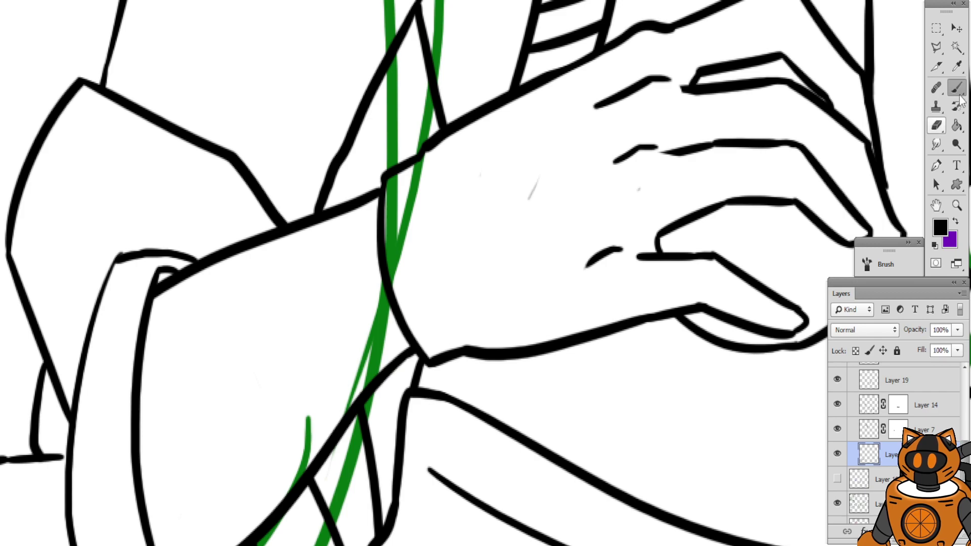
pyautogui.click(937, 125)
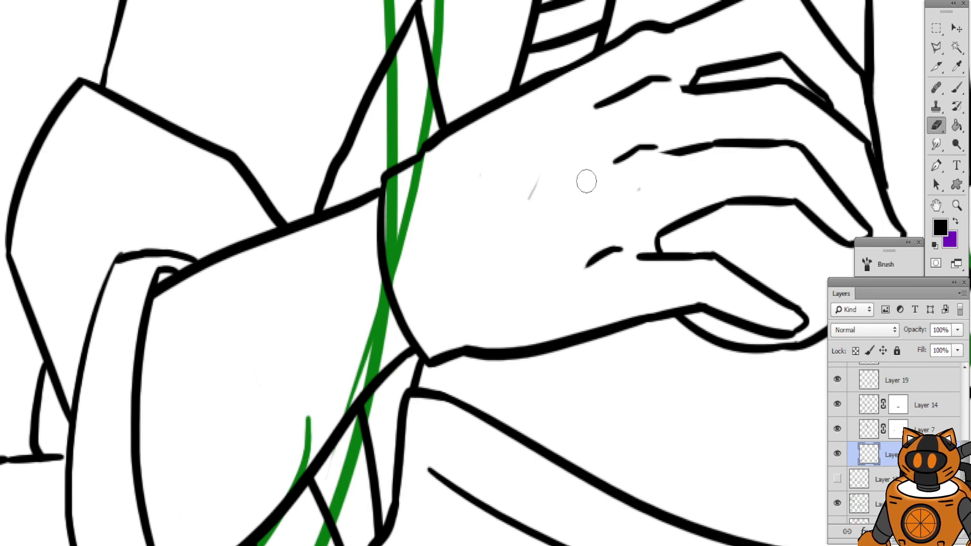
pyautogui.click(957, 87)
pyautogui.moveTo(347, 147); pyautogui.dragTo(349, 190)
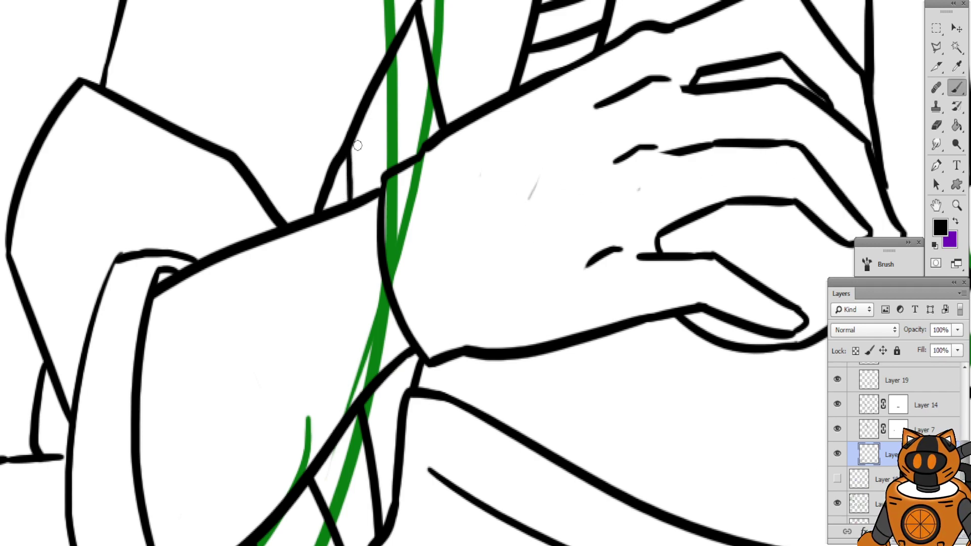
# Draw a second, longer black line beside the short one, running from the diagonal edge down to the forearm, redoing it until it fits
pyautogui.moveTo(367, 89); pyautogui.dragTo(360, 207)
pyautogui.hotkey('ctrl', 'z')
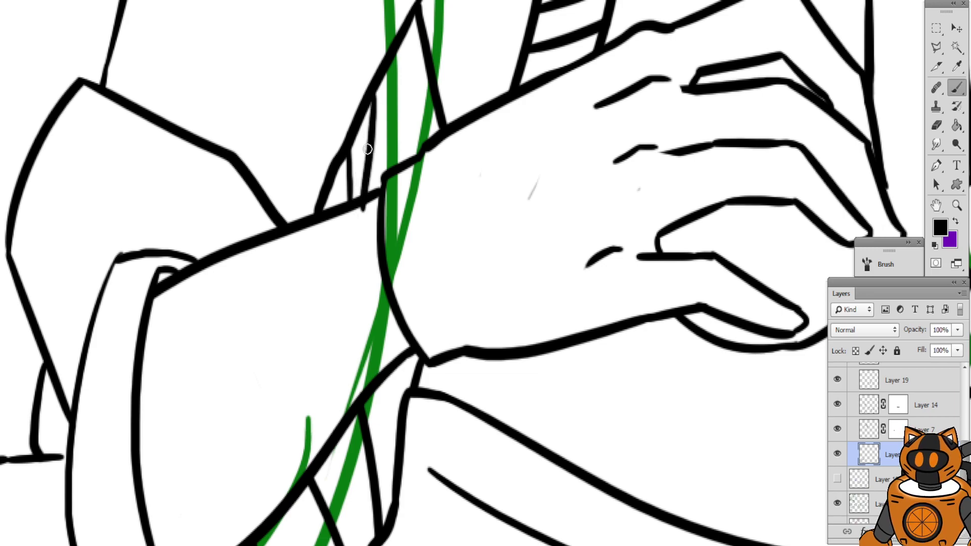
pyautogui.hotkey('ctrl', 'z')
pyautogui.moveTo(377, 84); pyautogui.dragTo(364, 179)
pyautogui.hotkey('ctrl', 'z')
pyautogui.moveTo(374, 86); pyautogui.dragTo(360, 198)
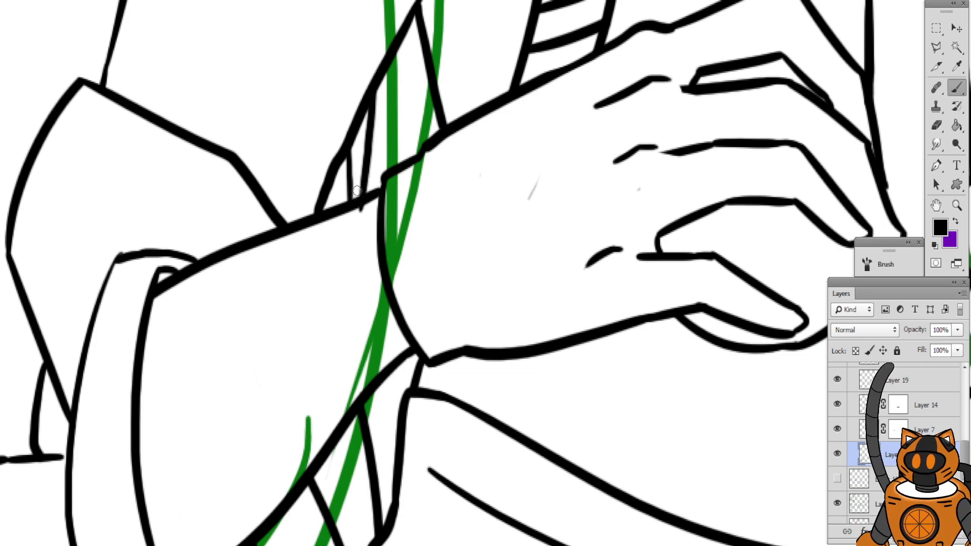
pyautogui.hotkey('ctrl', 'z')
pyautogui.moveTo(373, 86); pyautogui.dragTo(360, 193)
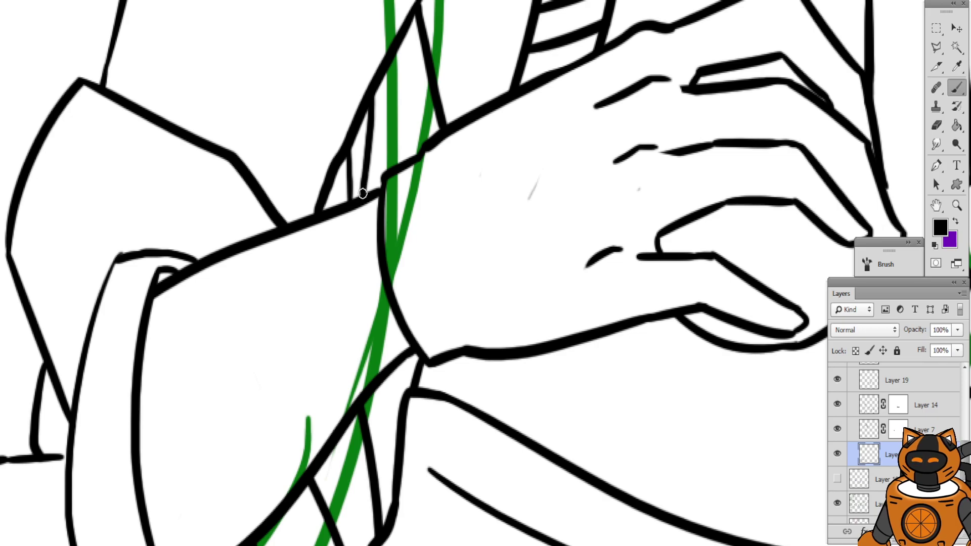
# Check Layers 7 and 14 for the stray mark on the back of the hand and paint it out on Layer 14's mask
pyautogui.hotkey('ctrl', '-')
pyautogui.hotkey('ctrl', '-')
pyautogui.moveTo(635, 78)
pyautogui.mouseDown()
pyautogui.moveTo(589, 184)
pyautogui.moveTo(599, 94)
pyautogui.mouseUp()
pyautogui.moveTo(601, 153); pyautogui.dragTo(598, 64)
pyautogui.scroll(4, 615, 117)
pyautogui.scroll(6, 616, 117)
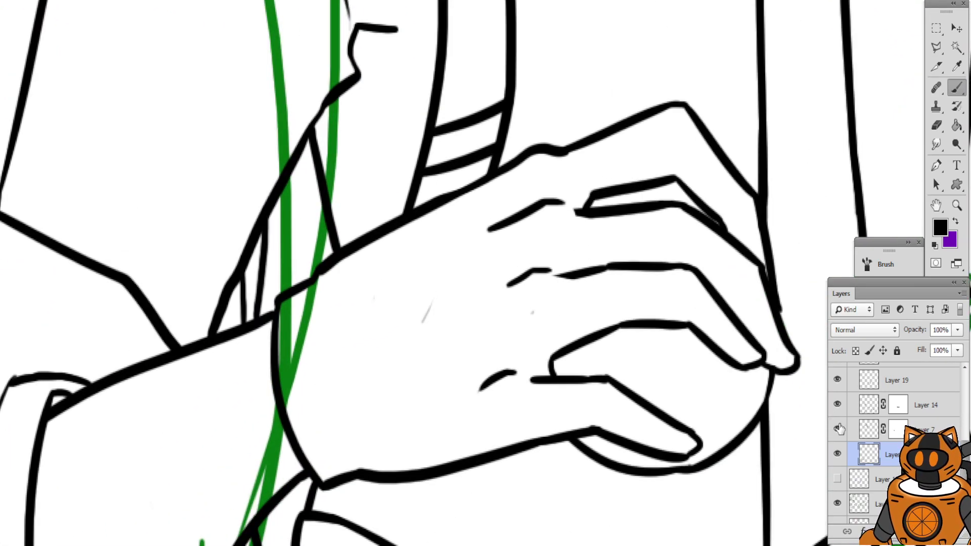
pyautogui.click(837, 429)
pyautogui.click(838, 429)
pyautogui.click(837, 404)
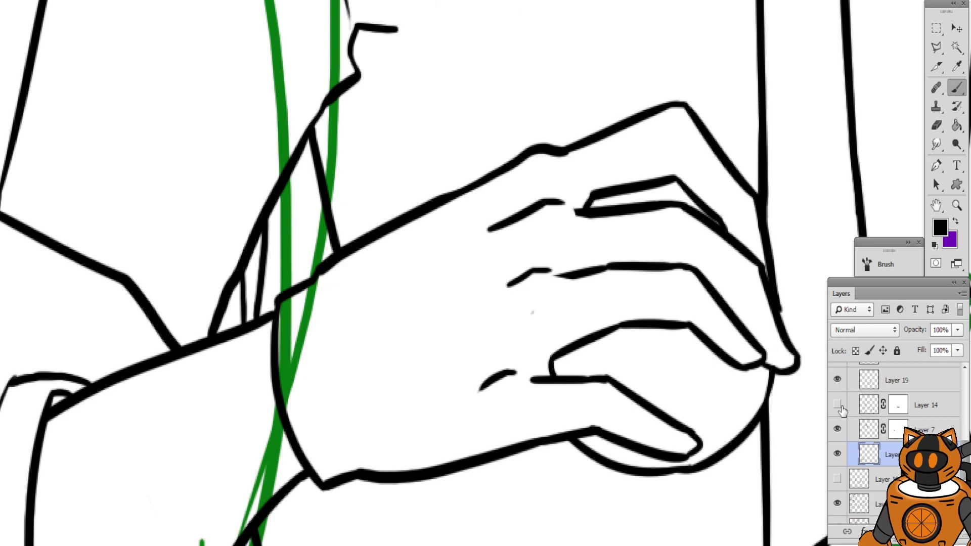
pyautogui.click(841, 406)
pyautogui.click(904, 411)
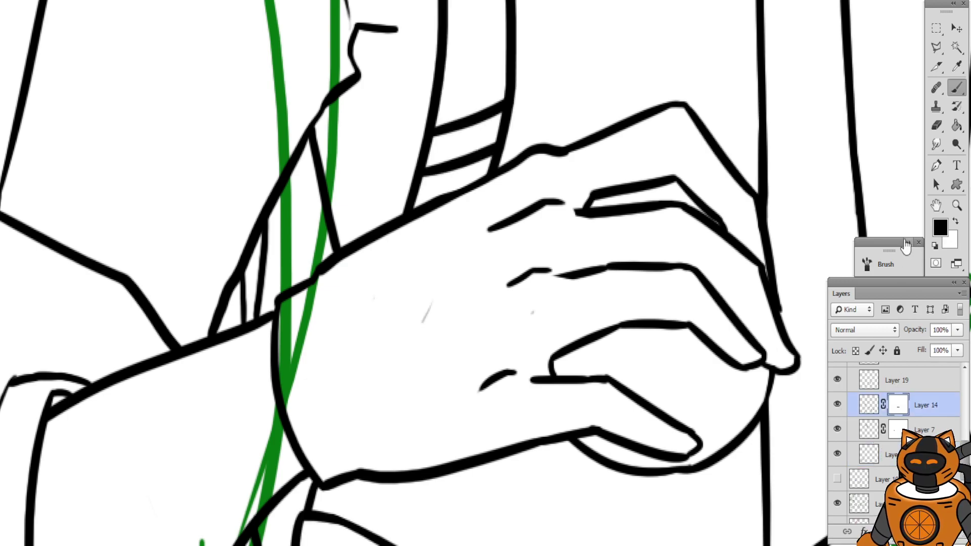
pyautogui.click(936, 125)
pyautogui.click(958, 90)
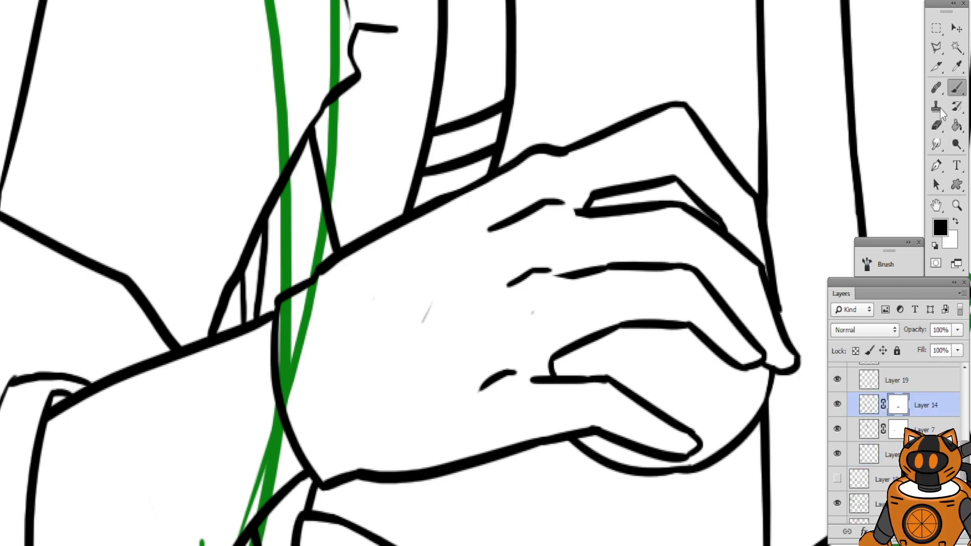
pyautogui.moveTo(411, 332); pyautogui.dragTo(432, 303)
# Examine the whole drawing to check the inked man and the rabbit for remaining line problems
pyautogui.hotkey('ctrl', '-')
pyautogui.hotkey('ctrl', '-')
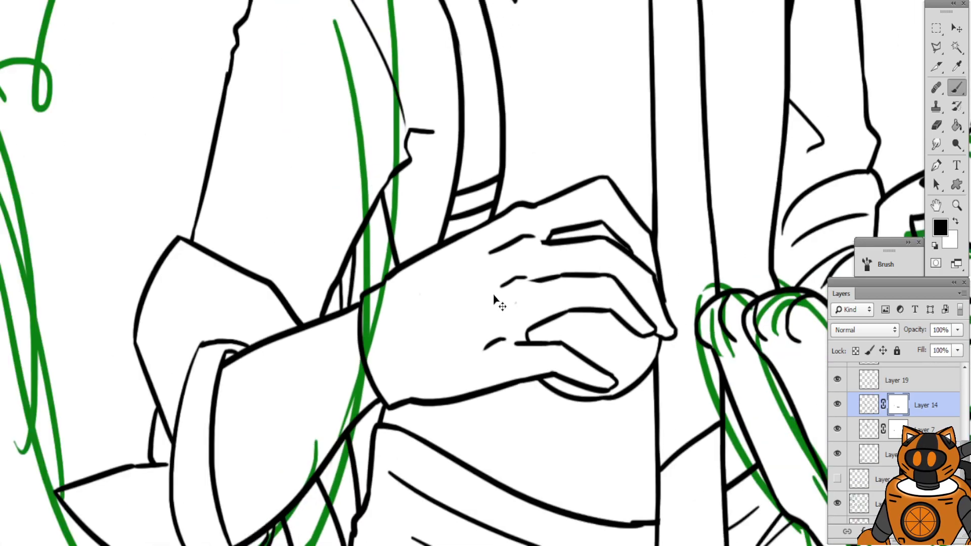
pyautogui.hotkey('ctrl', '-')
pyautogui.hotkey('ctrl', '-')
pyautogui.moveTo(571, 159); pyautogui.dragTo(492, 263)
pyautogui.moveTo(466, 423); pyautogui.dragTo(447, 294)
pyautogui.moveTo(394, 166)
pyautogui.mouseDown()
pyautogui.moveTo(412, 192)
pyautogui.moveTo(441, 297)
pyautogui.mouseUp()
pyautogui.hscroll(3, 481, 271)
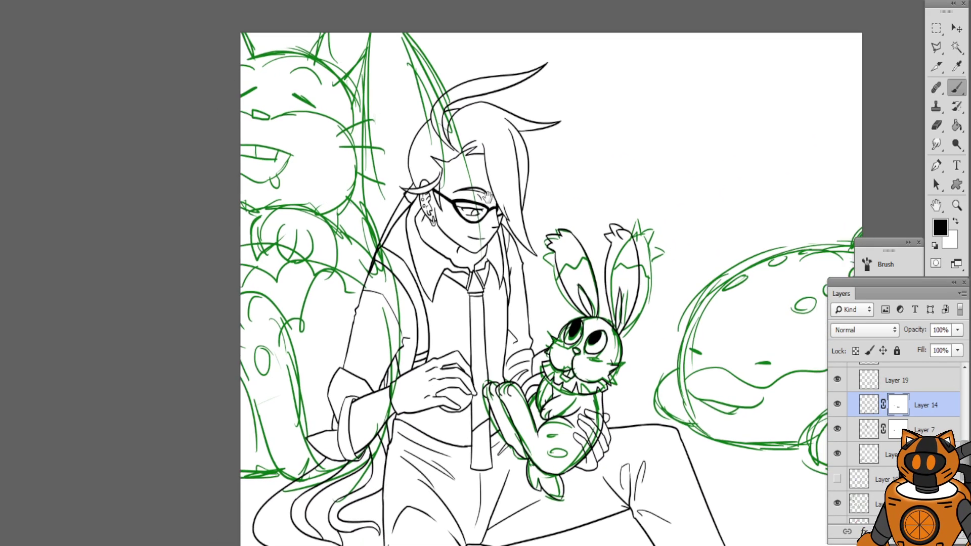
pyautogui.hscroll(1, 481, 272)
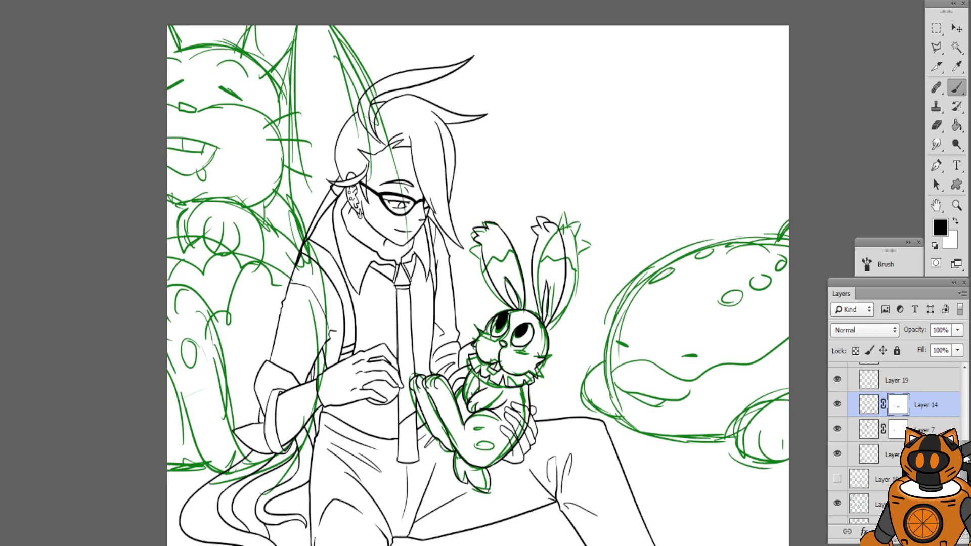
# Add a new layer inside its own new group and place that group directly below the collapsed Group 1
pyautogui.scroll(6, 861, 464)
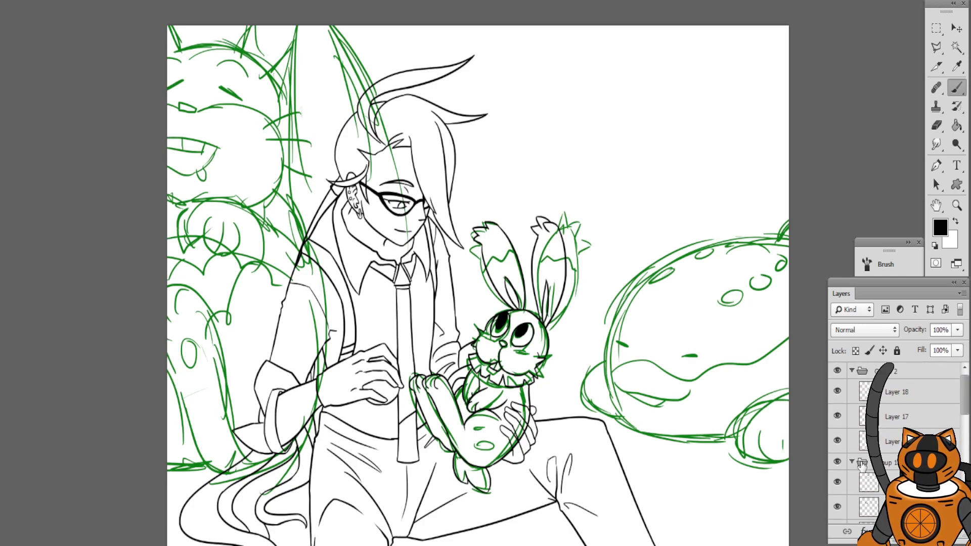
pyautogui.click(861, 463)
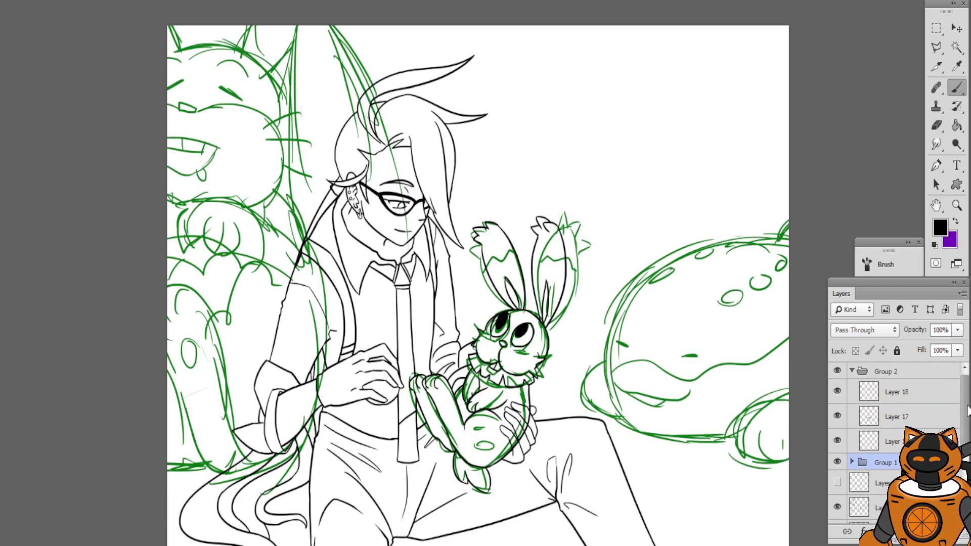
pyautogui.click(852, 371)
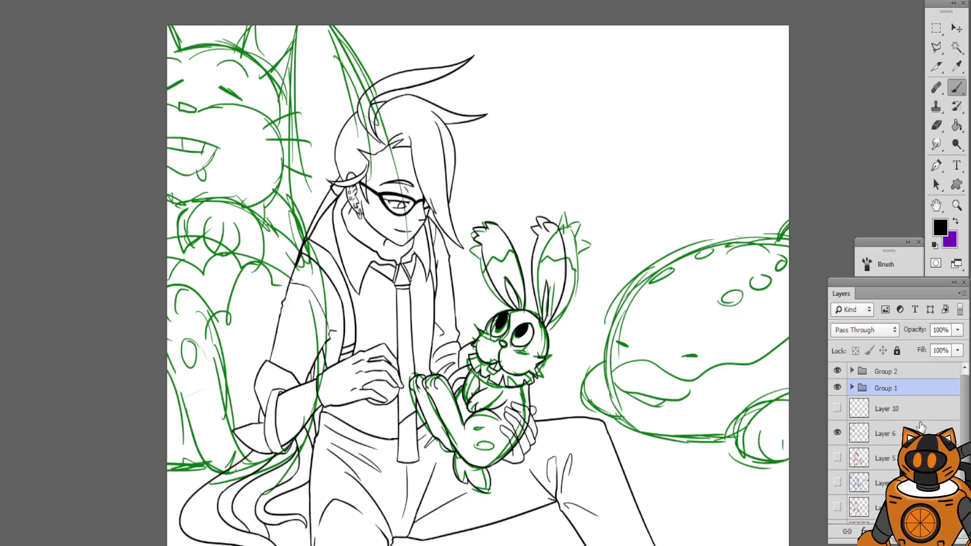
pyautogui.hotkey('ctrl', 'shift', 'alt', 'n')
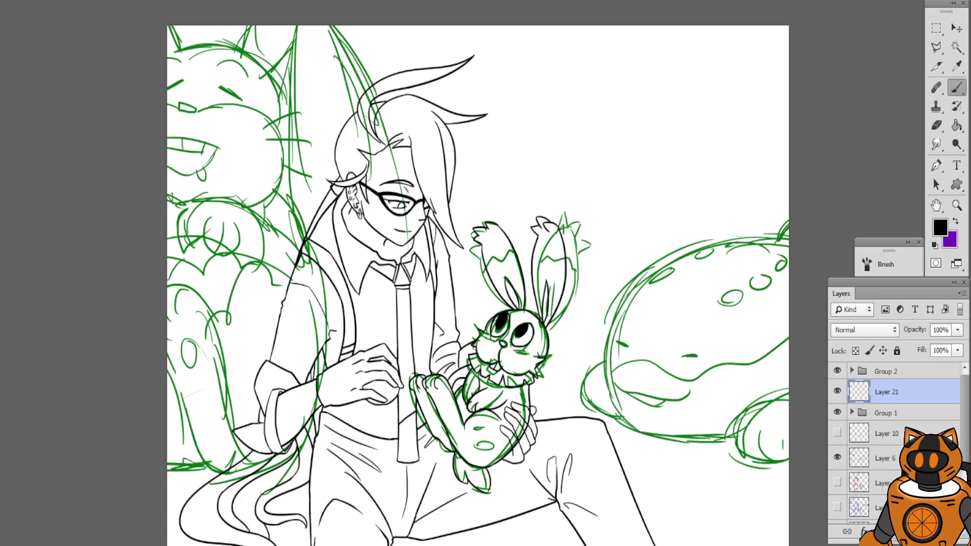
pyautogui.hotkey('ctrl', 'g')
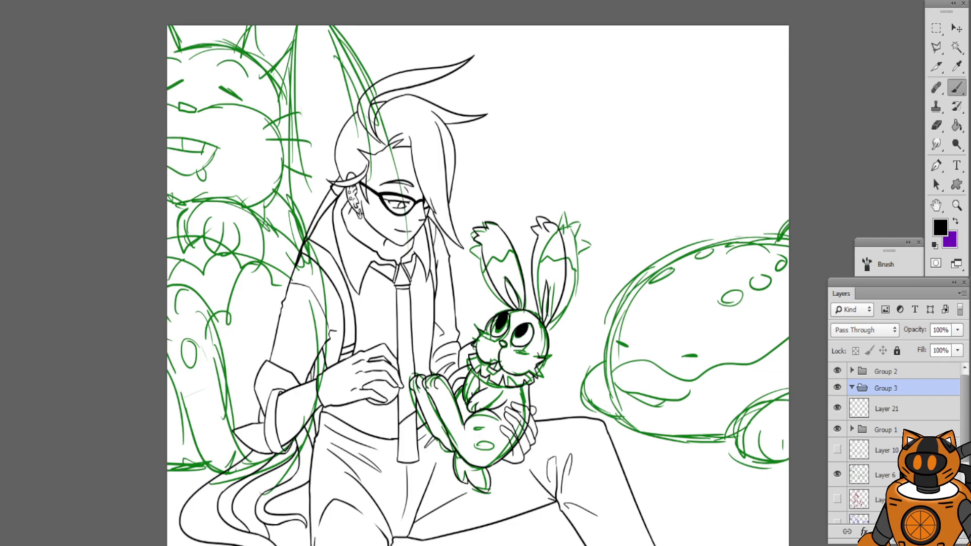
pyautogui.click(908, 409)
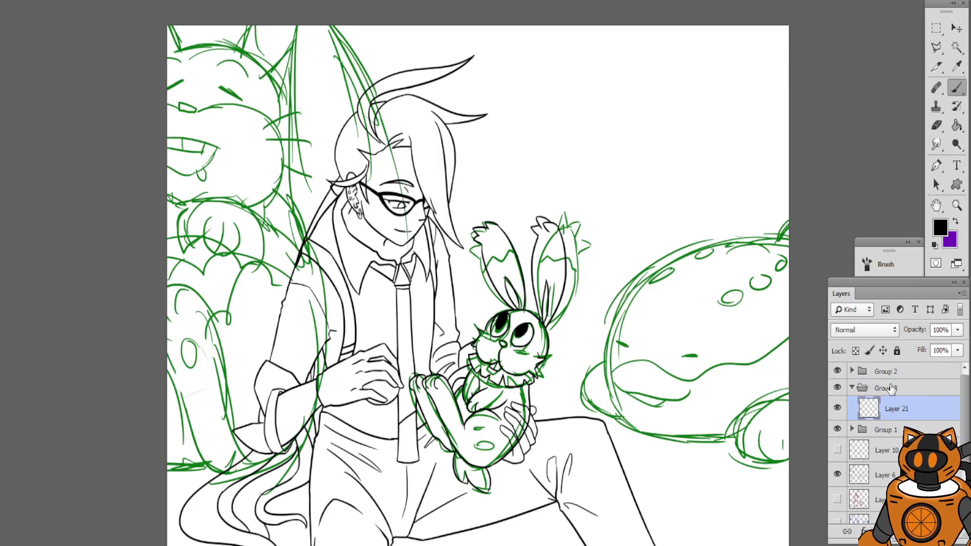
pyautogui.moveTo(891, 388); pyautogui.dragTo(893, 436)
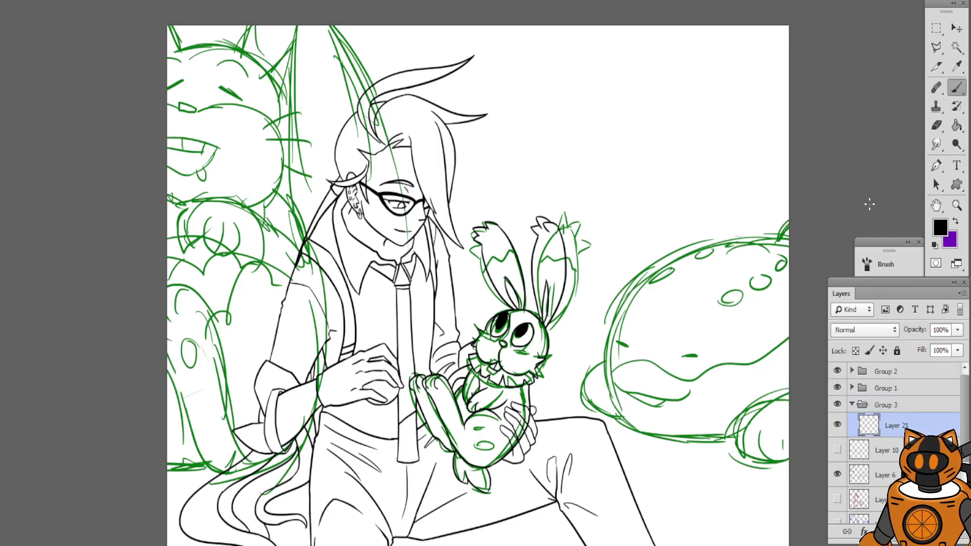
# On the new layer, ink the small rounded nose of the large whiskered creature in black over its green sketch
pyautogui.hotkey('ctrl', '+')
pyautogui.moveTo(382, 58); pyautogui.dragTo(676, 221)
pyautogui.hotkey('ctrl', '+')
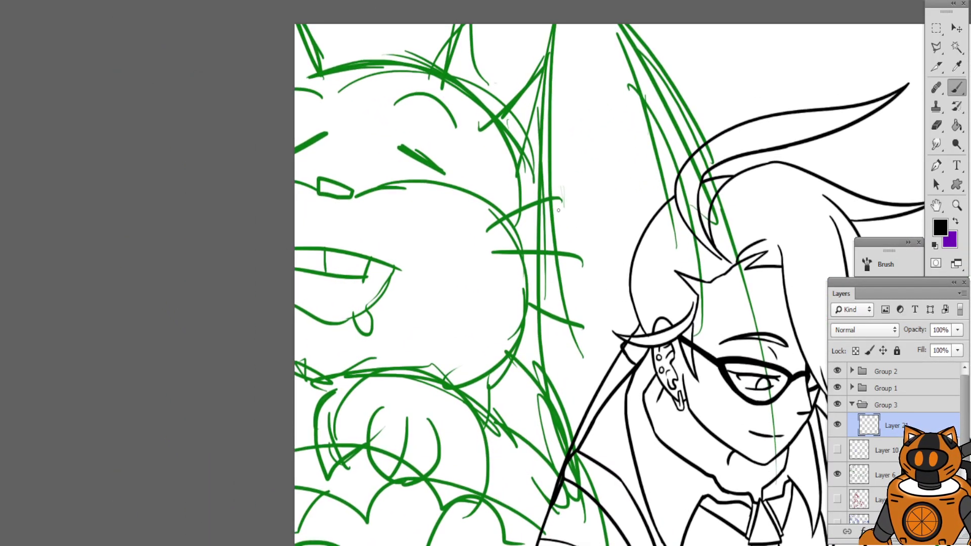
pyautogui.hotkey('ctrl', '+')
pyautogui.moveTo(479, 108); pyautogui.dragTo(578, 254)
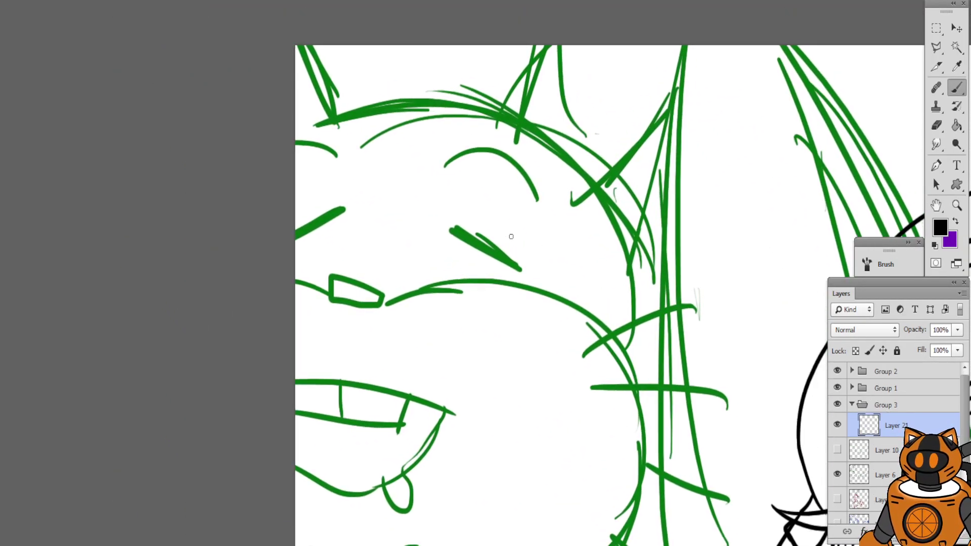
pyautogui.moveTo(453, 275); pyautogui.dragTo(470, 217)
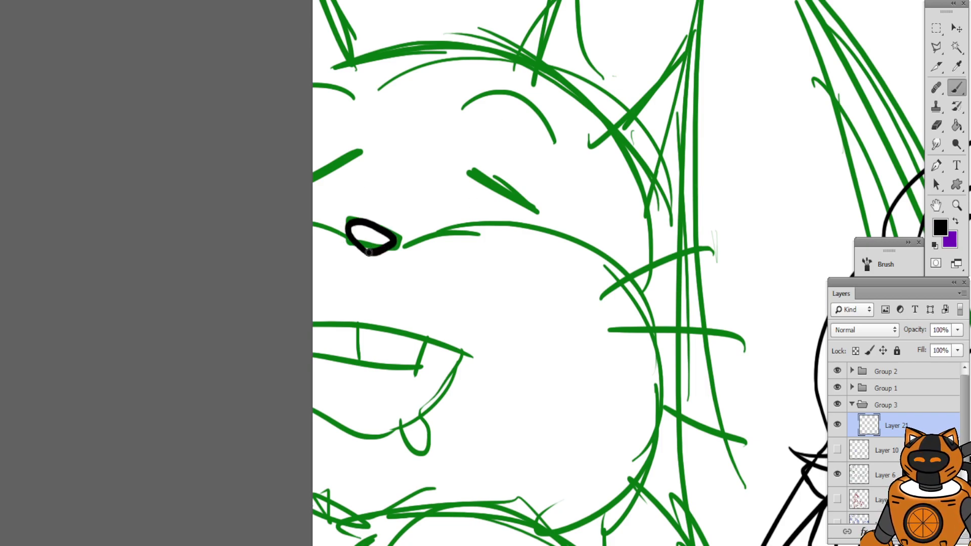
pyautogui.moveTo(440, 214); pyautogui.dragTo(454, 219)
# Draw the long black curve from the creature's nose over the muzzle and down the cheek, redoing it until it fits
pyautogui.hotkey('ctrl', '+')
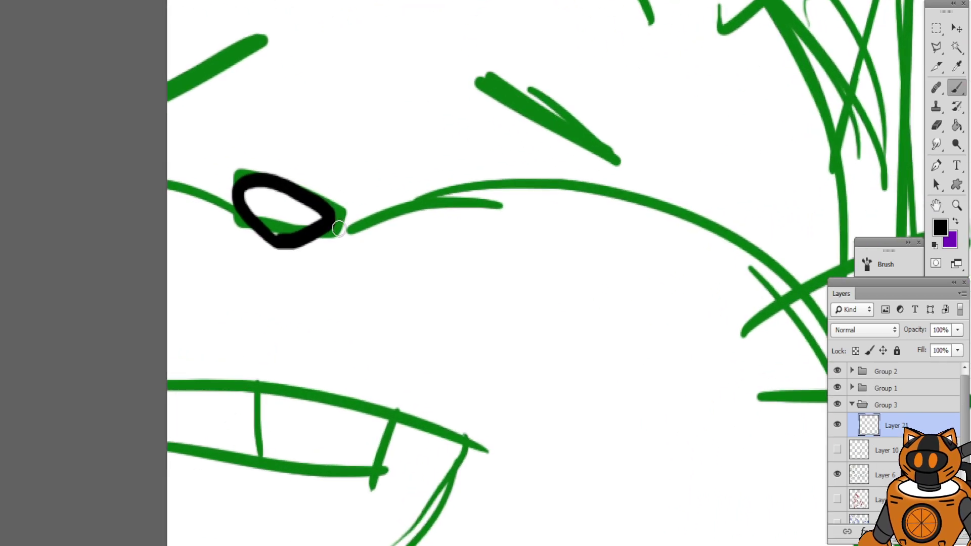
pyautogui.moveTo(338, 228)
pyautogui.mouseDown()
pyautogui.moveTo(525, 191)
pyautogui.moveTo(825, 279)
pyautogui.mouseUp()
pyautogui.moveTo(399, 225)
pyautogui.mouseDown()
pyautogui.moveTo(295, 206)
pyautogui.moveTo(178, 202)
pyautogui.mouseUp()
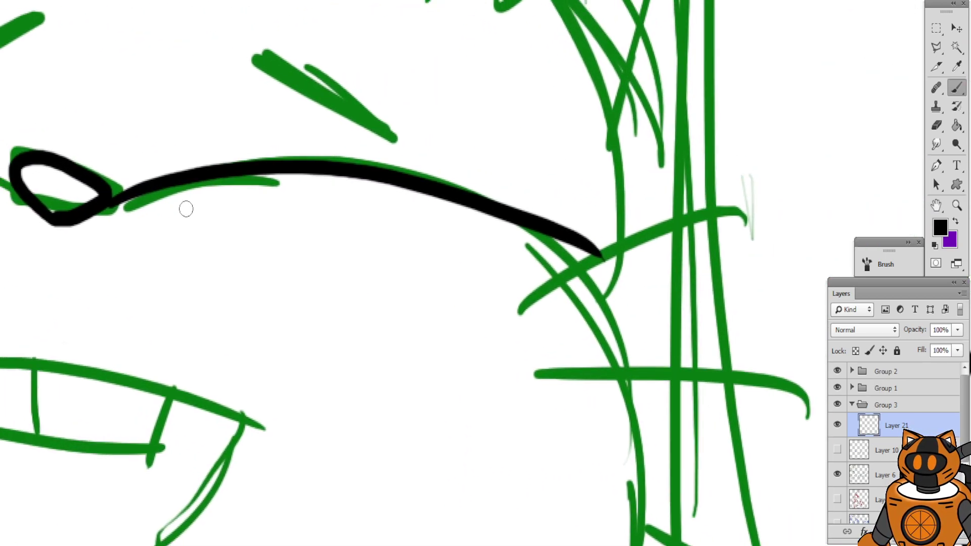
pyautogui.hotkey('ctrl', 'z')
pyautogui.moveTo(114, 195); pyautogui.dragTo(559, 328)
pyautogui.hotkey('ctrl', 'z')
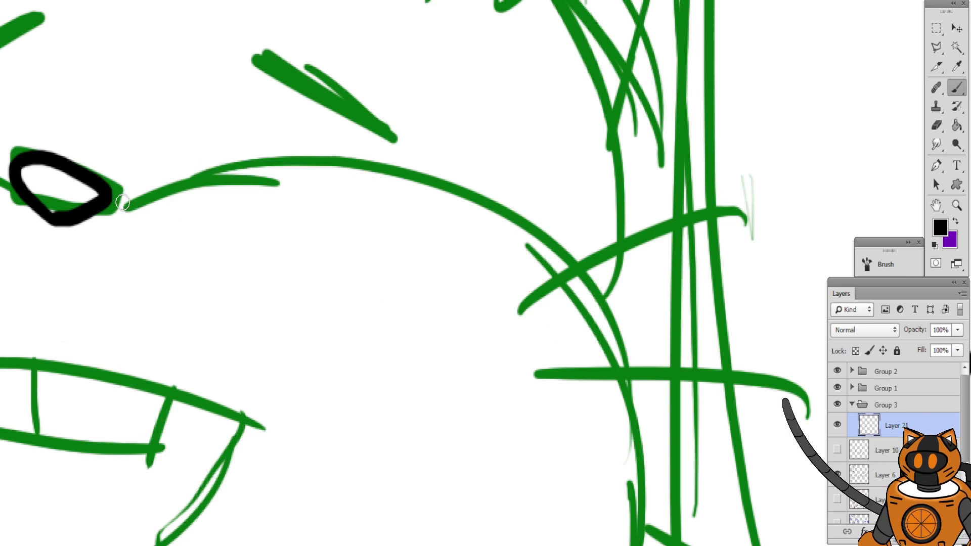
pyautogui.moveTo(114, 195)
pyautogui.mouseDown()
pyautogui.moveTo(568, 321)
pyautogui.moveTo(611, 478)
pyautogui.mouseUp()
pyautogui.moveTo(491, 333); pyautogui.dragTo(484, 319)
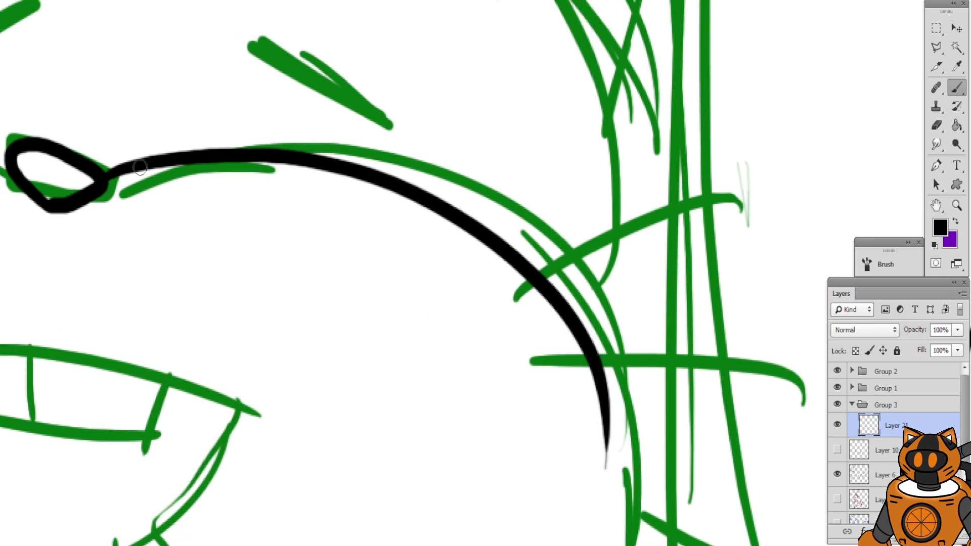
pyautogui.hotkey('ctrl', 'z')
pyautogui.moveTo(105, 179); pyautogui.dragTo(661, 509)
# Continue the cheek line in a curve down and inward below the creature's face, redrawing the first attempt
pyautogui.moveTo(545, 400)
pyautogui.mouseDown()
pyautogui.moveTo(581, 251)
pyautogui.moveTo(585, 130)
pyautogui.mouseUp()
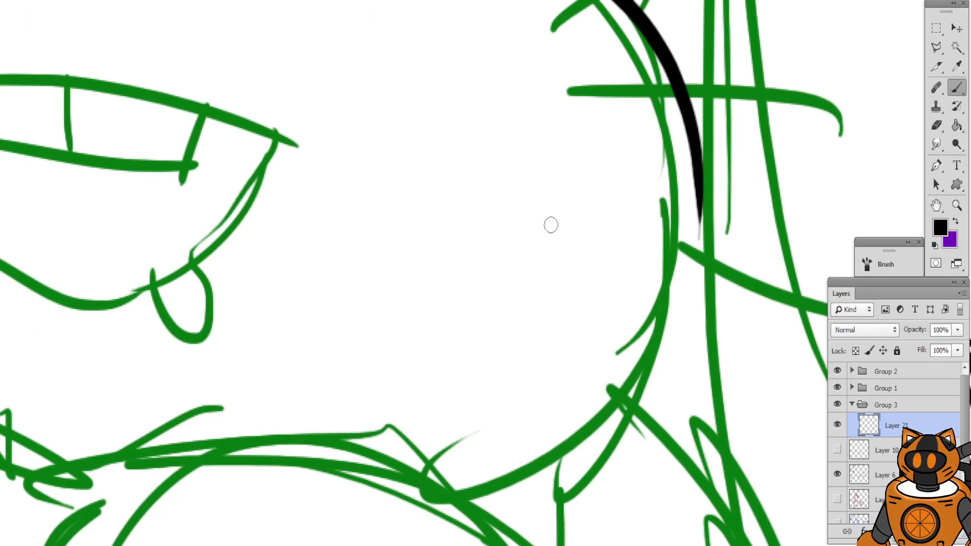
pyautogui.moveTo(473, 274); pyautogui.dragTo(449, 248)
pyautogui.moveTo(676, 165); pyautogui.dragTo(449, 476)
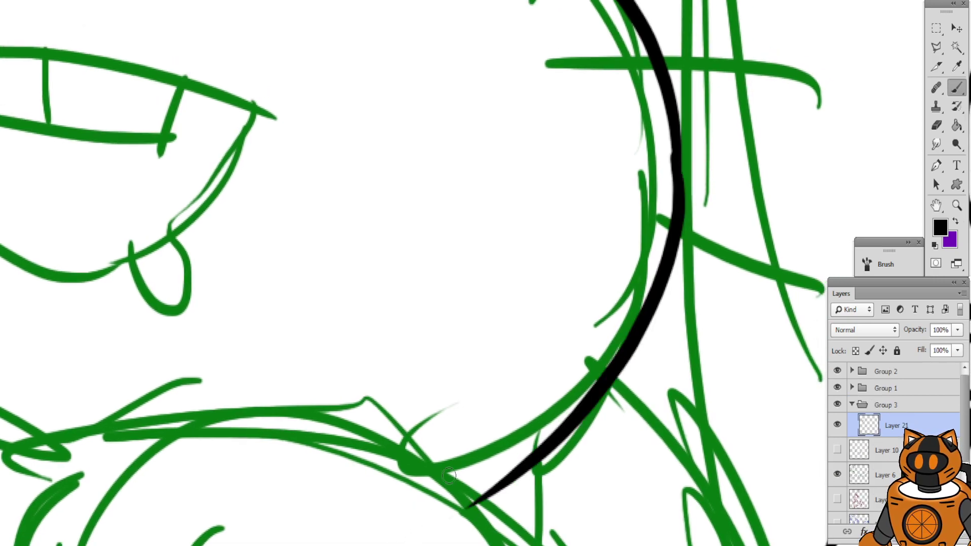
pyautogui.hotkey('ctrl', 'z')
pyautogui.moveTo(678, 141)
pyautogui.mouseDown()
pyautogui.moveTo(668, 246)
pyautogui.moveTo(501, 456)
pyautogui.mouseUp()
# Ink the scalloped black edge across the creature's body below the paw, from the canvas edge to the man's arm
pyautogui.moveTo(405, 316)
pyautogui.mouseDown()
pyautogui.moveTo(594, 163)
pyautogui.moveTo(583, 137)
pyautogui.mouseUp()
pyautogui.moveTo(379, 280); pyautogui.dragTo(299, 117)
pyautogui.moveTo(346, 224); pyautogui.dragTo(318, 132)
pyautogui.moveTo(368, 248); pyautogui.dragTo(393, 224)
pyautogui.hotkey('ctrl', '-')
pyautogui.moveTo(439, 281)
pyautogui.mouseDown()
pyautogui.moveTo(438, 160)
pyautogui.moveTo(414, 257)
pyautogui.moveTo(384, 303)
pyautogui.moveTo(430, 357)
pyautogui.mouseUp()
pyautogui.hotkey('ctrl', '+')
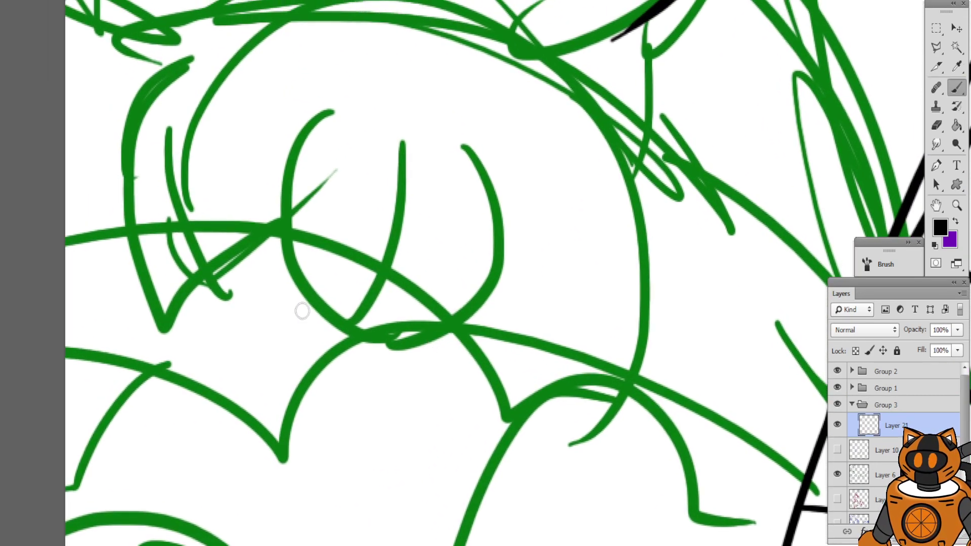
pyautogui.moveTo(149, 271)
pyautogui.mouseDown()
pyautogui.moveTo(219, 225)
pyautogui.moveTo(327, 222)
pyautogui.moveTo(430, 278)
pyautogui.moveTo(473, 279)
pyautogui.moveTo(683, 365)
pyautogui.mouseUp()
pyautogui.moveTo(663, 294)
pyautogui.mouseDown()
pyautogui.moveTo(621, 259)
pyautogui.moveTo(450, 180)
pyautogui.mouseUp()
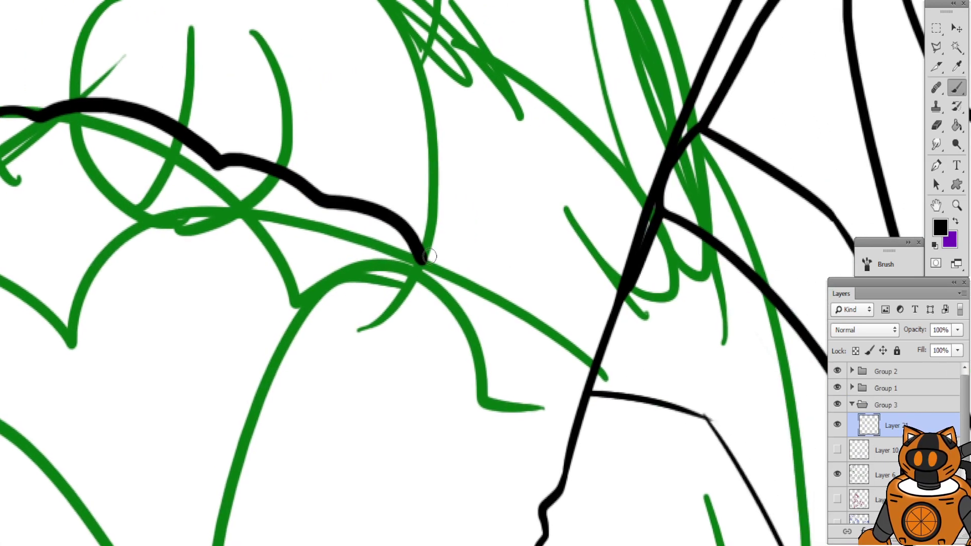
pyautogui.moveTo(426, 258)
pyautogui.mouseDown()
pyautogui.moveTo(542, 268)
pyautogui.moveTo(671, 322)
pyautogui.mouseUp()
pyautogui.moveTo(38, 44); pyautogui.dragTo(398, 252)
pyautogui.moveTo(310, 345)
pyautogui.mouseDown()
pyautogui.moveTo(266, 330)
pyautogui.moveTo(184, 331)
pyautogui.mouseUp()
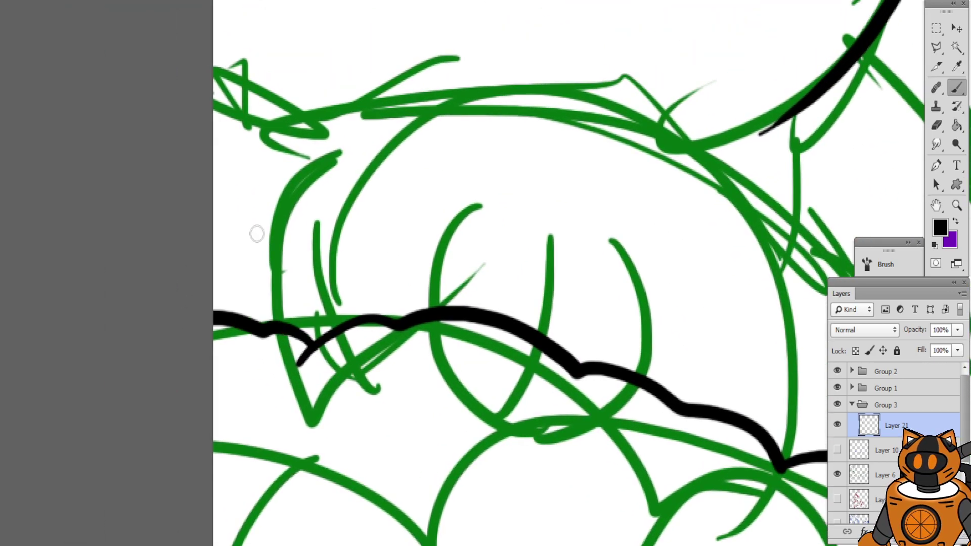
pyautogui.moveTo(291, 233)
pyautogui.mouseDown()
pyautogui.moveTo(200, 323)
pyautogui.moveTo(158, 340)
pyautogui.mouseUp()
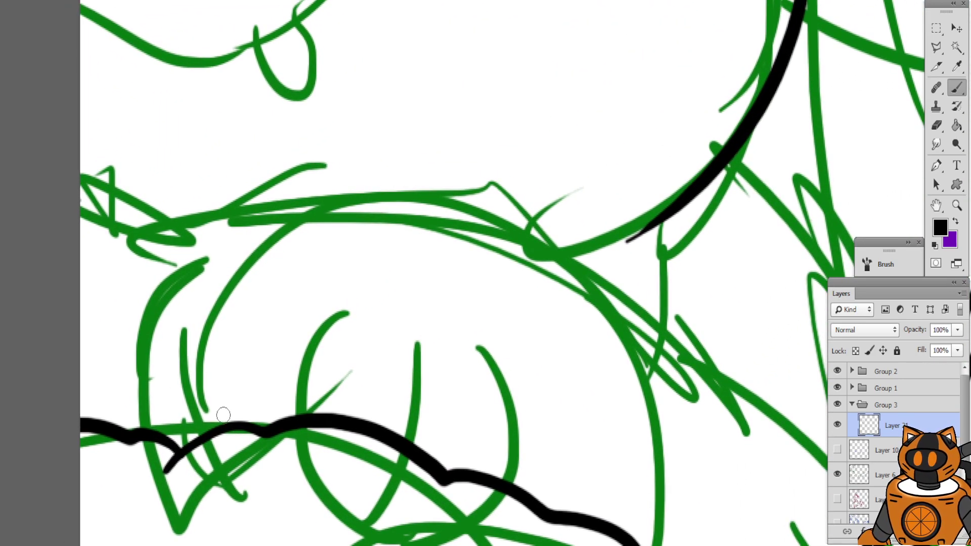
# Draw the rounded black outline of the creature's paw above the scalloped edge, redoing strokes that miss the shape
pyautogui.moveTo(223, 415)
pyautogui.mouseDown()
pyautogui.moveTo(356, 209)
pyautogui.moveTo(602, 277)
pyautogui.mouseUp()
pyautogui.hotkey('ctrl', 'z')
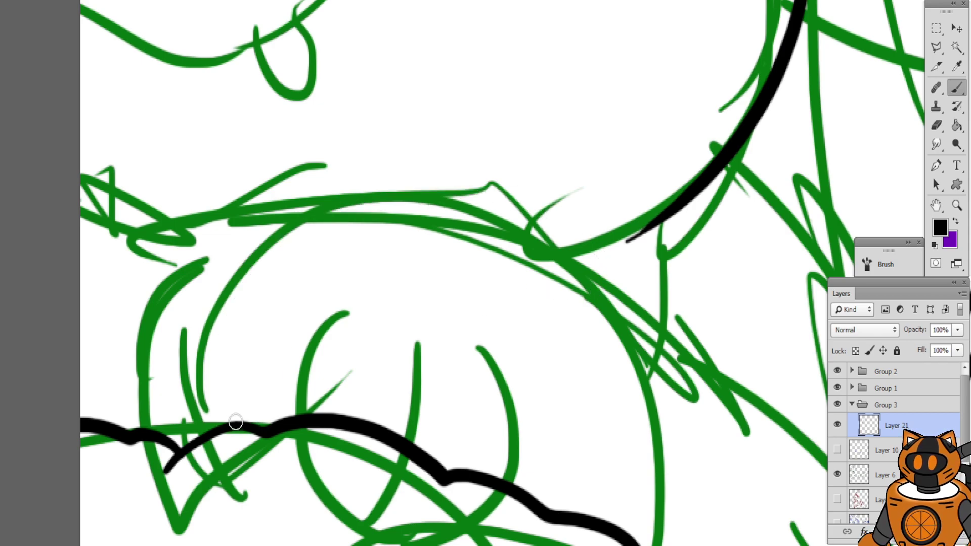
pyautogui.moveTo(236, 421)
pyautogui.mouseDown()
pyautogui.moveTo(614, 276)
pyautogui.moveTo(431, 271)
pyautogui.moveTo(296, 187)
pyautogui.moveTo(501, 404)
pyautogui.mouseUp()
pyautogui.moveTo(348, 317)
pyautogui.mouseDown()
pyautogui.moveTo(412, 289)
pyautogui.moveTo(477, 306)
pyautogui.moveTo(439, 473)
pyautogui.mouseUp()
pyautogui.hotkey('ctrl', 'z')
pyautogui.moveTo(472, 282)
pyautogui.mouseDown()
pyautogui.moveTo(438, 471)
pyautogui.moveTo(459, 274)
pyautogui.mouseUp()
pyautogui.hotkey('ctrl', 'z')
# Add two short curved black toe lines inside the paw, rising from the scalloped edge
pyautogui.moveTo(227, 258)
pyautogui.mouseDown()
pyautogui.moveTo(252, 254)
pyautogui.moveTo(251, 399)
pyautogui.mouseUp()
pyautogui.hotkey('ctrl', 'z')
pyautogui.moveTo(260, 243); pyautogui.dragTo(240, 360)
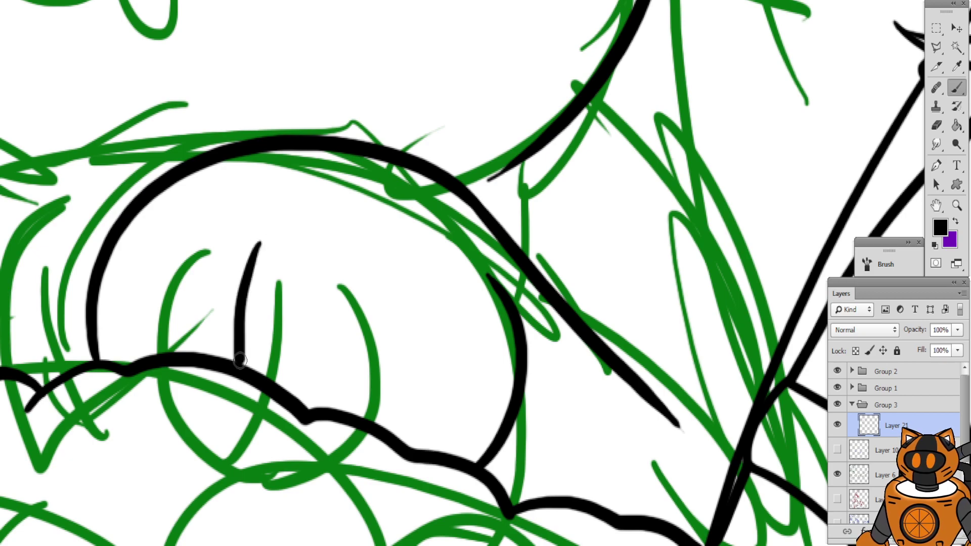
pyautogui.moveTo(369, 363); pyautogui.dragTo(353, 423)
pyautogui.moveTo(400, 264)
pyautogui.mouseDown()
pyautogui.moveTo(386, 258)
pyautogui.moveTo(404, 409)
pyautogui.mouseUp()
# Join the cheek line to the paw outline and draw the shoulder line from the cheek down to the man's hair
pyautogui.moveTo(471, 345)
pyautogui.mouseDown()
pyautogui.moveTo(531, 309)
pyautogui.moveTo(477, 338)
pyautogui.mouseUp()
pyautogui.hotkey('ctrl', 'z')
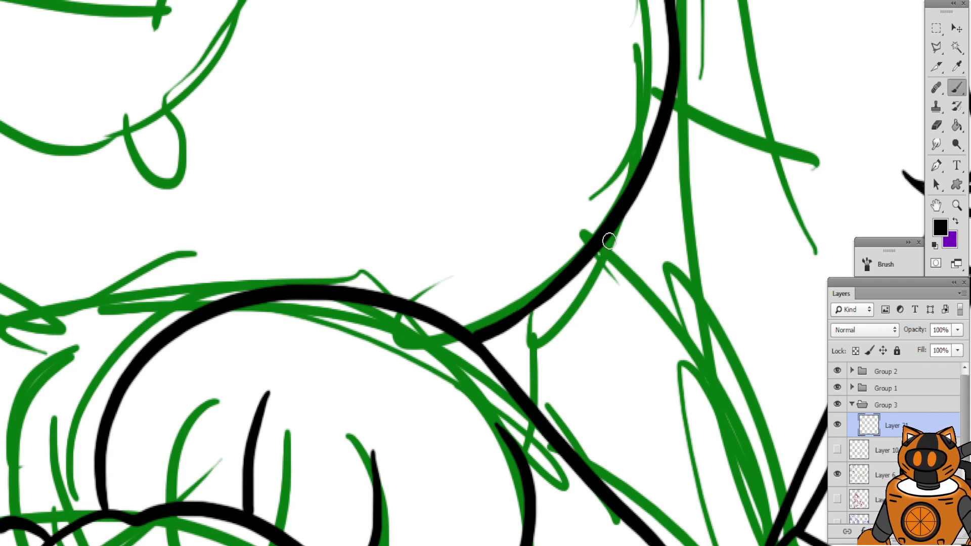
pyautogui.moveTo(608, 240); pyautogui.dragTo(729, 443)
pyautogui.moveTo(626, 380)
pyautogui.mouseDown()
pyautogui.moveTo(355, 174)
pyautogui.moveTo(360, 183)
pyautogui.mouseUp()
pyautogui.hotkey('ctrl', 'z')
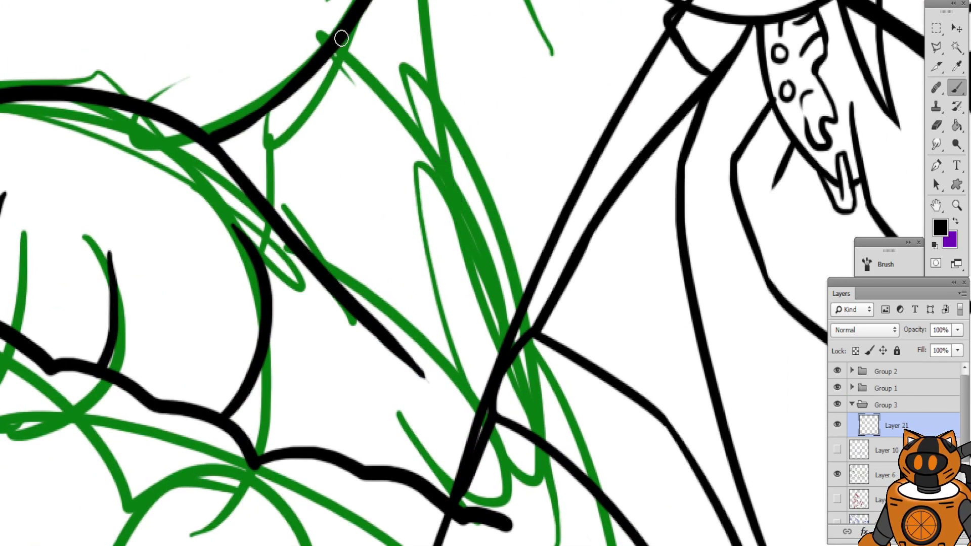
pyautogui.moveTo(342, 38); pyautogui.dragTo(558, 497)
# Draw a black arc from the paw outline to the canvas edge and a short curved line beneath it to the scalloped edge
pyautogui.moveTo(193, 101); pyautogui.dragTo(453, 202)
pyautogui.moveTo(324, 140); pyautogui.dragTo(472, 254)
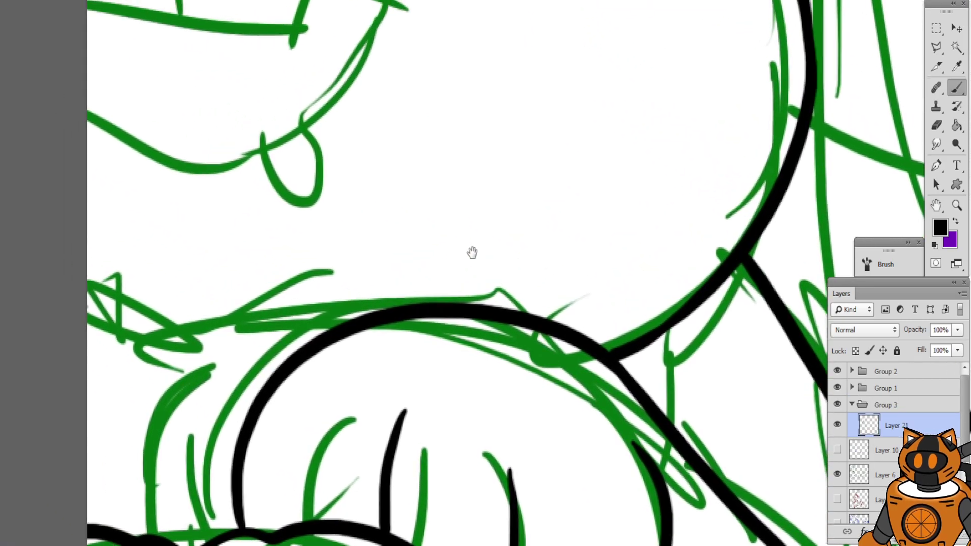
pyautogui.moveTo(401, 212); pyautogui.dragTo(546, 141)
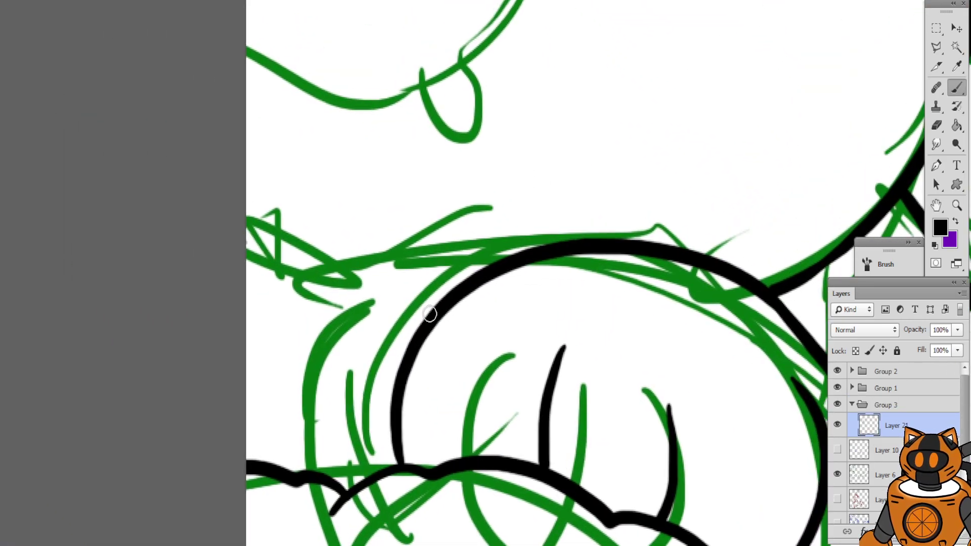
pyautogui.moveTo(418, 332); pyautogui.dragTo(186, 192)
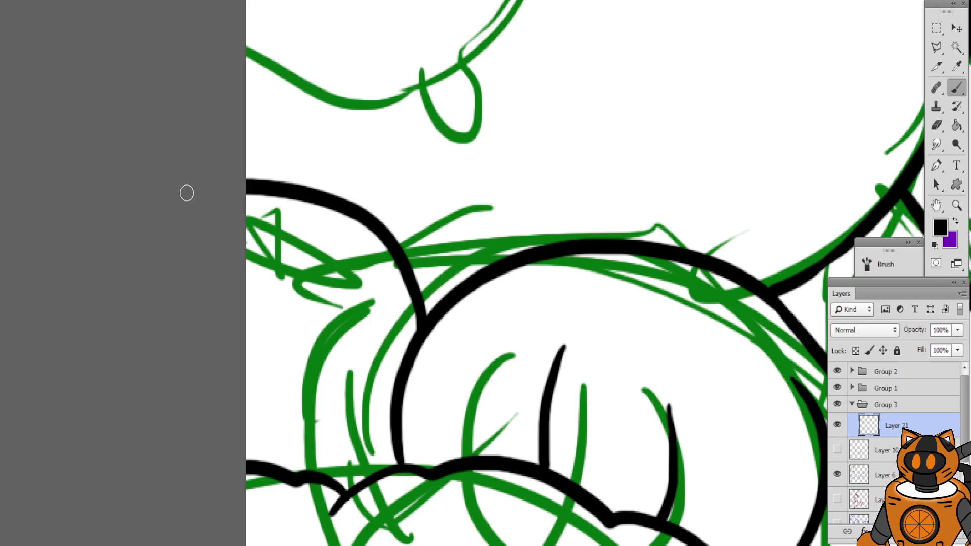
pyautogui.moveTo(301, 310)
pyautogui.mouseDown()
pyautogui.moveTo(322, 403)
pyautogui.moveTo(309, 470)
pyautogui.mouseUp()
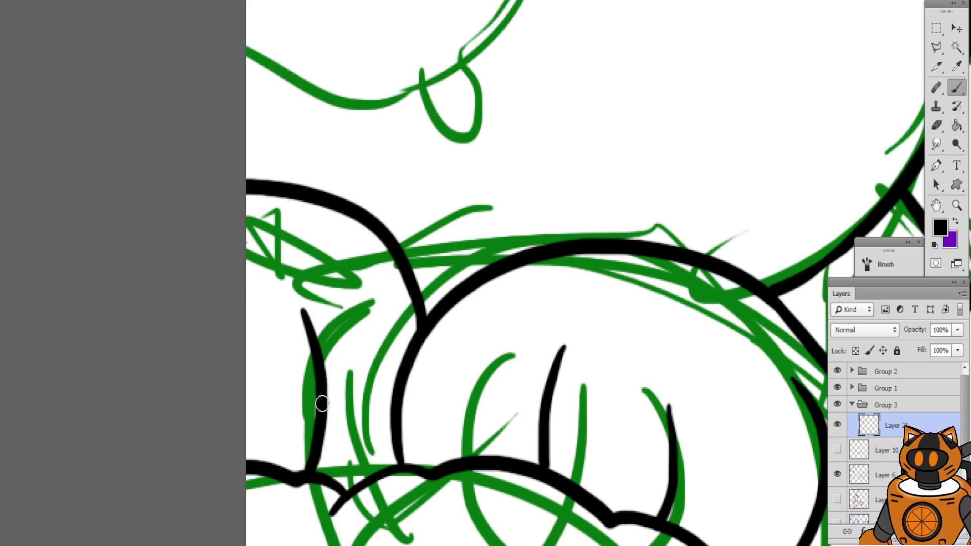
# Redo the short curved black line beside the paw so it runs down to the scalloped edge
pyautogui.hotkey('ctrl', 'z')
pyautogui.moveTo(306, 340); pyautogui.dragTo(314, 457)
pyautogui.hotkey('ctrl', '-')
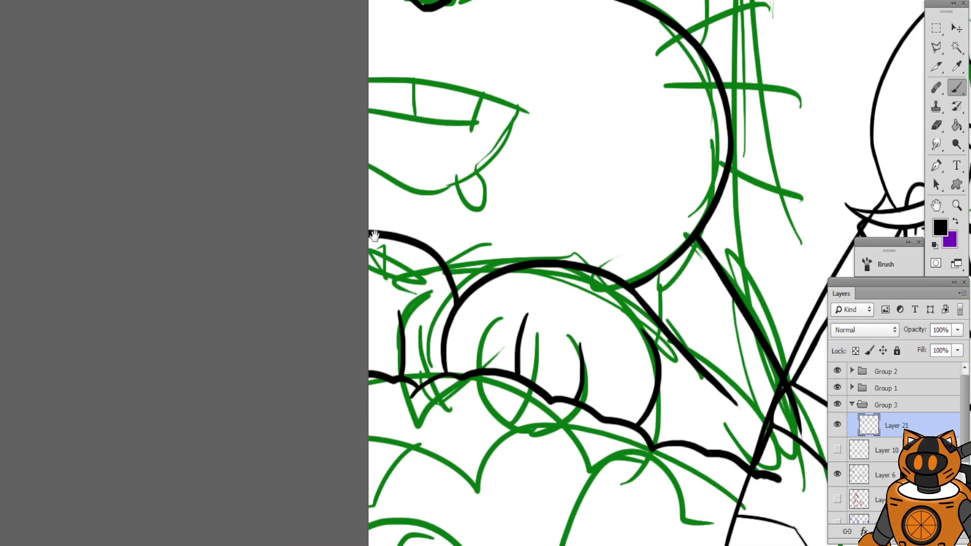
# Draw the black curved cheek line from the far side of the nose to the canvas edge
pyautogui.moveTo(365, 221); pyautogui.dragTo(371, 388)
pyautogui.hotkey('ctrl', '+')
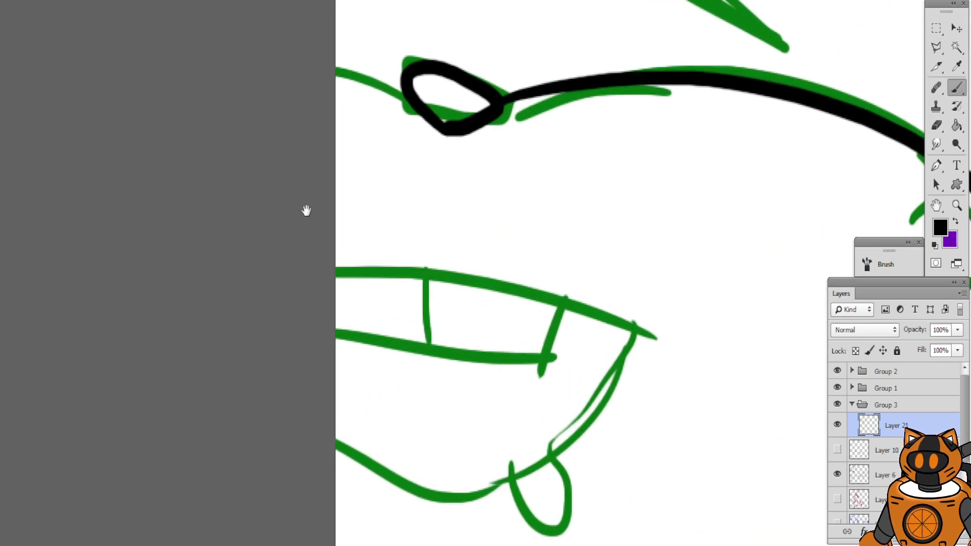
pyautogui.moveTo(312, 114); pyautogui.dragTo(324, 234)
pyautogui.moveTo(429, 228); pyautogui.dragTo(270, 185)
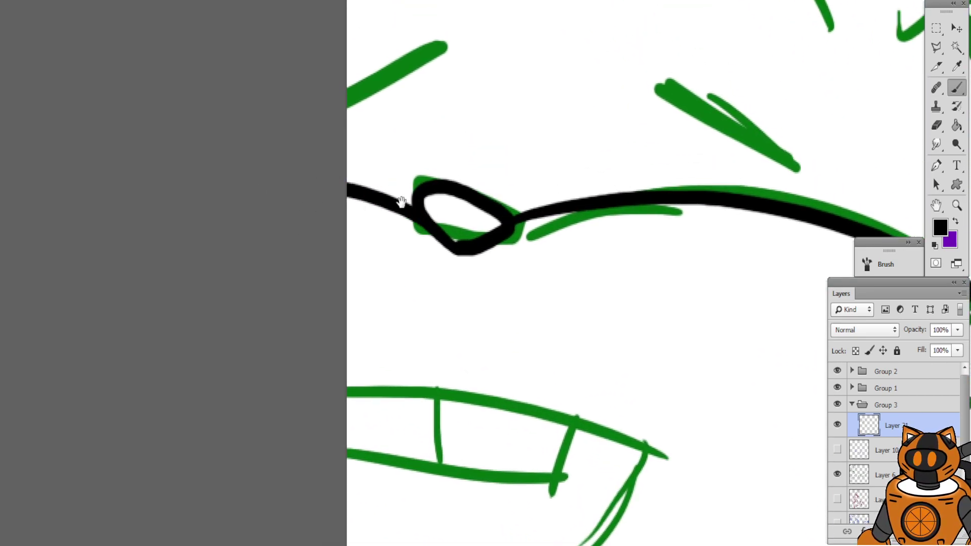
# Ink the creature's two closed eyes as thick solid black slanted bars over the green sketch
pyautogui.moveTo(401, 201)
pyautogui.mouseDown()
pyautogui.moveTo(289, 251)
pyautogui.moveTo(279, 273)
pyautogui.mouseUp()
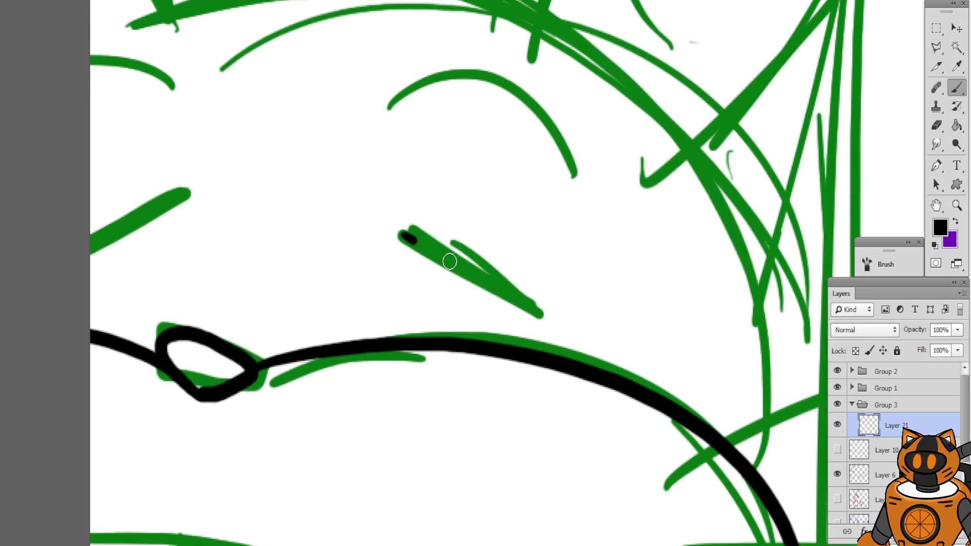
pyautogui.moveTo(450, 261)
pyautogui.mouseDown()
pyautogui.moveTo(383, 221)
pyautogui.moveTo(522, 307)
pyautogui.moveTo(382, 210)
pyautogui.moveTo(516, 282)
pyautogui.moveTo(402, 207)
pyautogui.moveTo(444, 262)
pyautogui.mouseUp()
pyautogui.moveTo(128, 258)
pyautogui.mouseDown()
pyautogui.moveTo(225, 211)
pyautogui.moveTo(274, 229)
pyautogui.moveTo(326, 177)
pyautogui.moveTo(211, 222)
pyautogui.mouseUp()
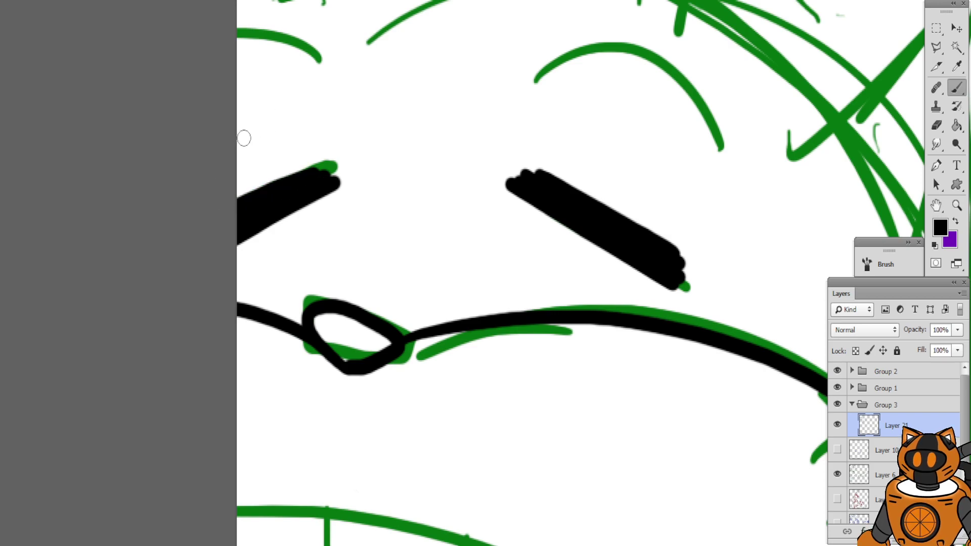
# Draw a curved black brow arc above each eye, redoing the first arc closer to the sketch
pyautogui.moveTo(244, 138); pyautogui.dragTo(147, 228)
pyautogui.moveTo(441, 161); pyautogui.dragTo(660, 288)
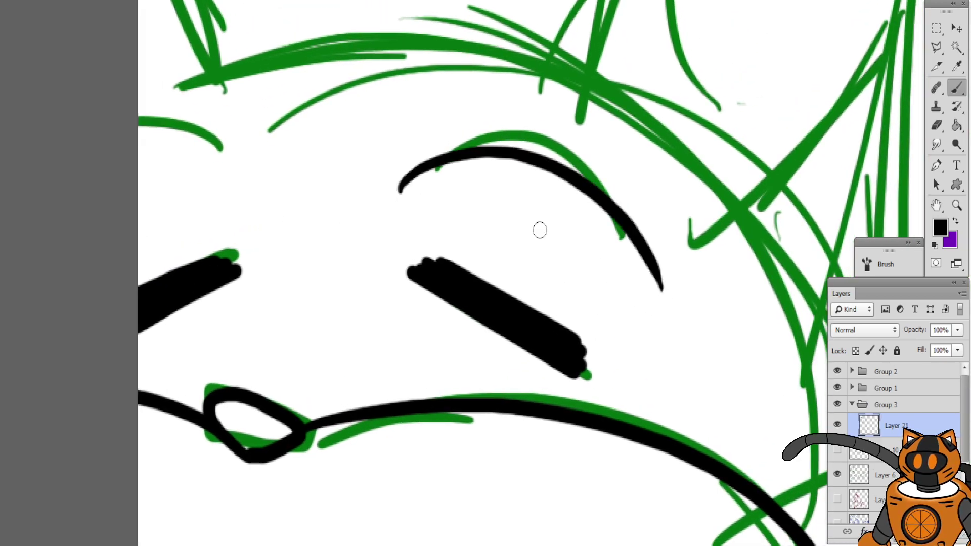
pyautogui.hotkey('ctrl', 'z')
pyautogui.moveTo(413, 173); pyautogui.dragTo(641, 307)
pyautogui.moveTo(230, 158); pyautogui.dragTo(64, 182)
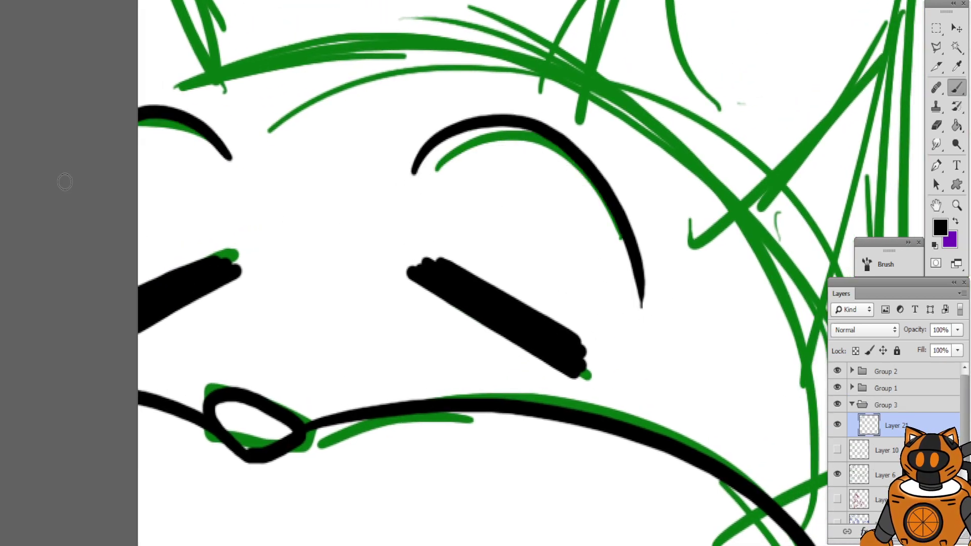
# Erase three gaps in the black cheek outline where the green whisker lines cross it
pyautogui.moveTo(479, 193); pyautogui.dragTo(324, 106)
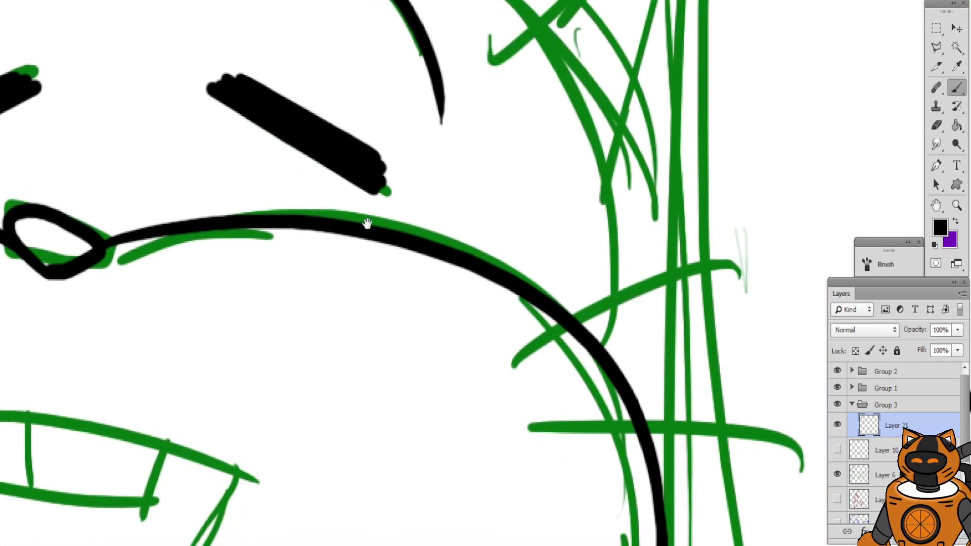
pyautogui.moveTo(366, 221); pyautogui.dragTo(318, 290)
pyautogui.moveTo(415, 285); pyautogui.dragTo(341, 245)
pyautogui.moveTo(449, 334); pyautogui.dragTo(345, 187)
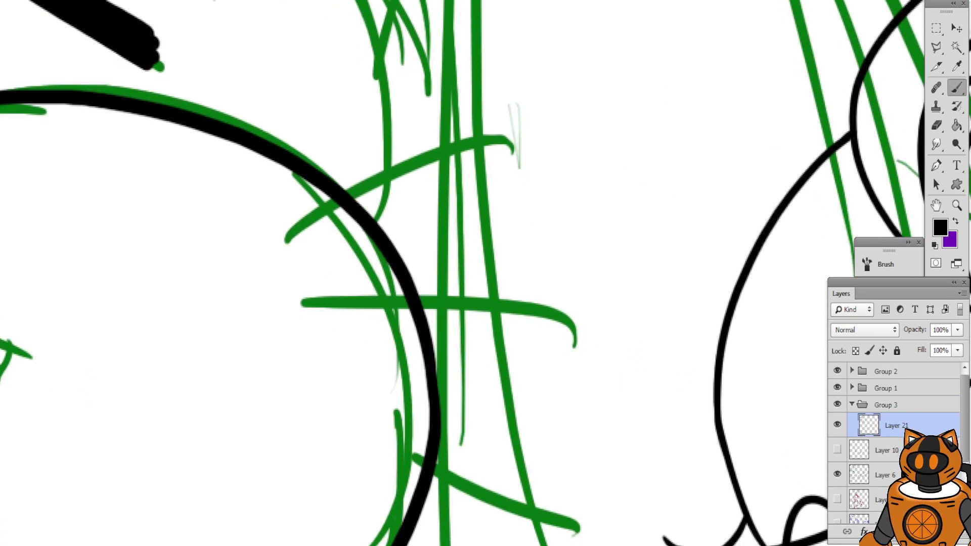
pyautogui.moveTo(459, 230); pyautogui.dragTo(467, 202)
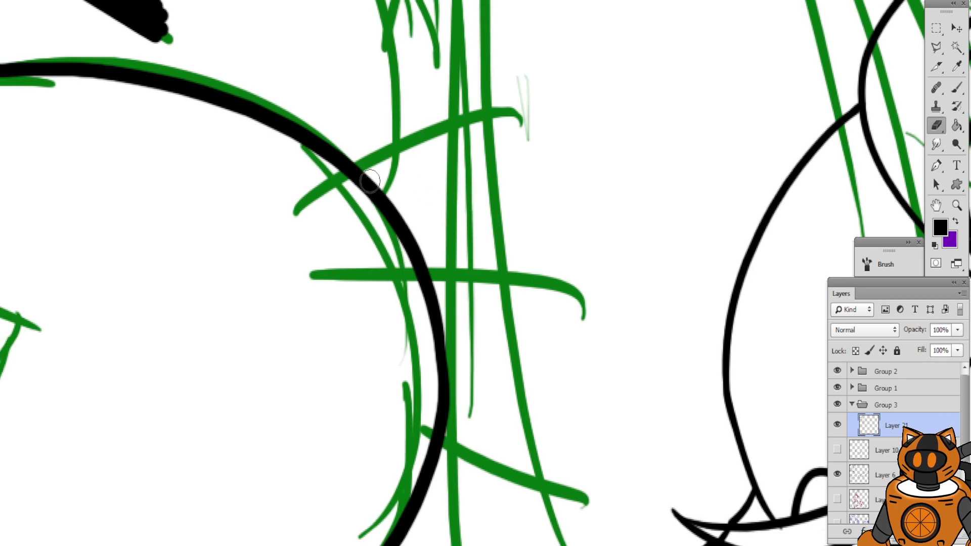
pyautogui.moveTo(369, 180); pyautogui.dragTo(342, 201)
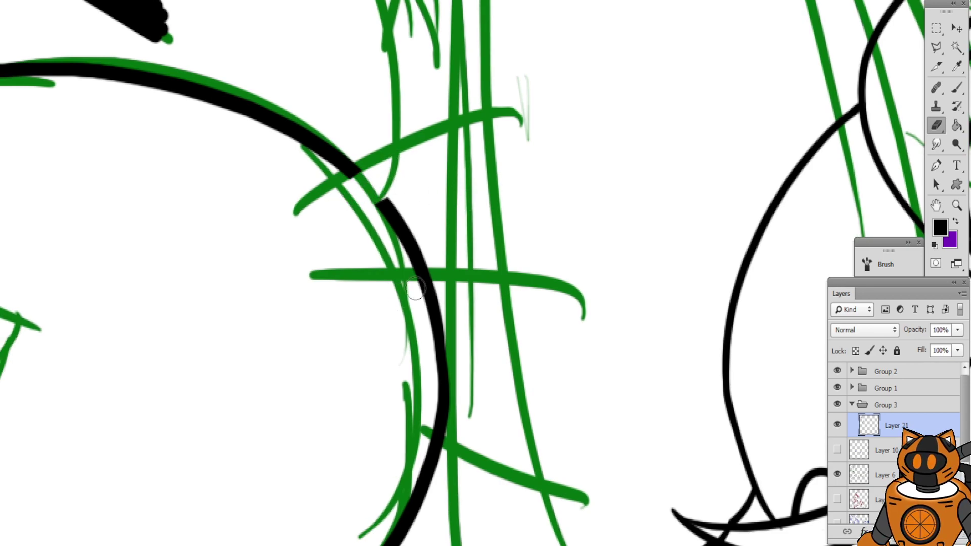
pyautogui.moveTo(414, 290); pyautogui.dragTo(415, 297)
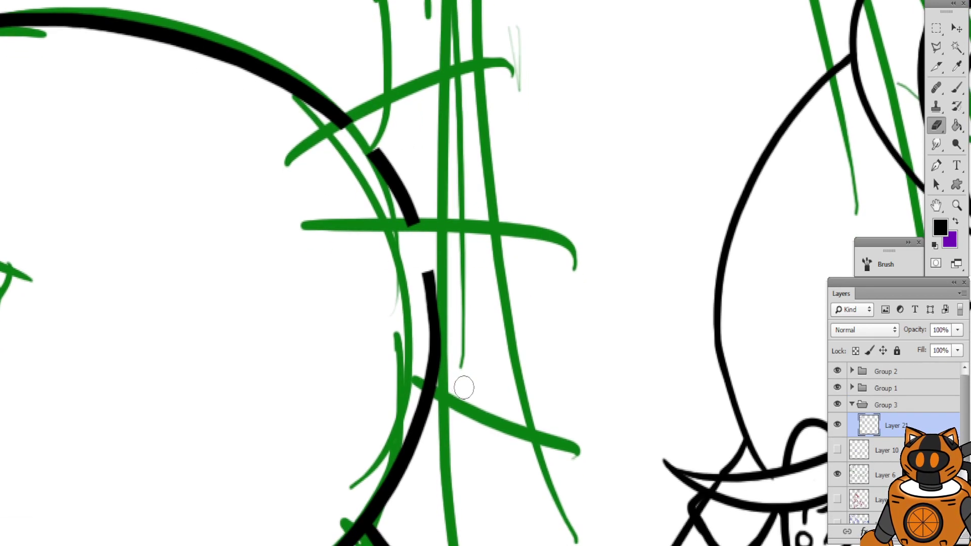
pyautogui.moveTo(430, 382); pyautogui.dragTo(429, 402)
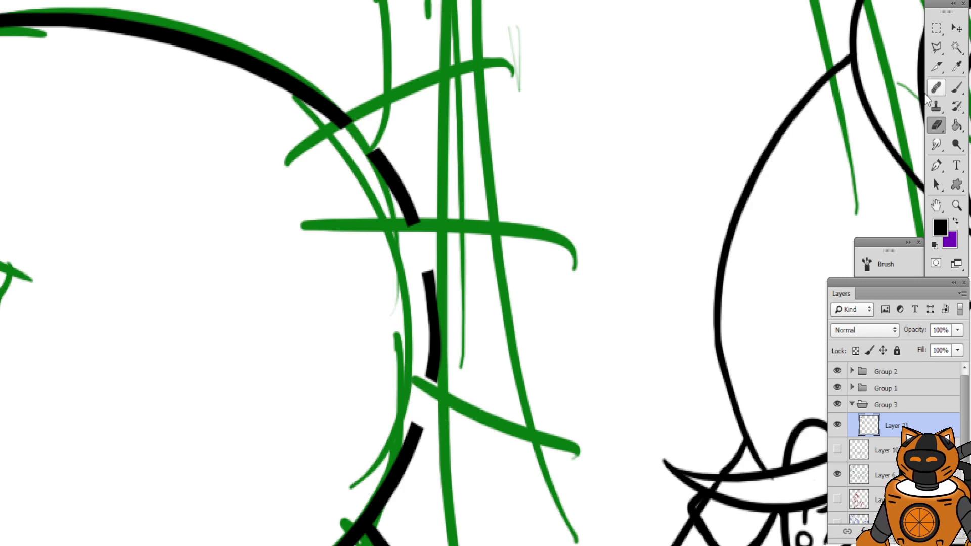
# Draw pointed black fur spikes outward from the upper and middle gaps in the cheek outline
pyautogui.click(956, 91)
pyautogui.scroll(3, 451, 228)
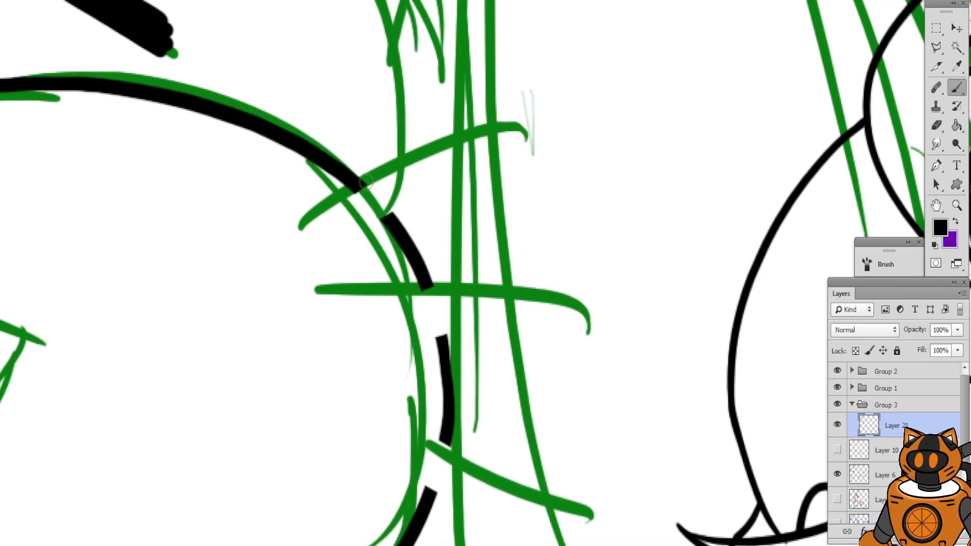
pyautogui.moveTo(362, 187); pyautogui.dragTo(526, 124)
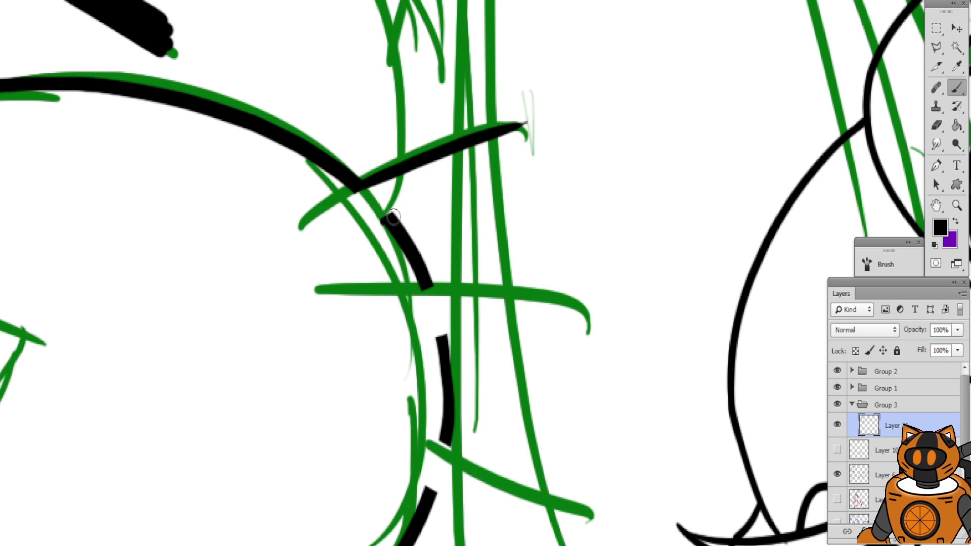
pyautogui.moveTo(394, 217); pyautogui.dragTo(512, 132)
pyautogui.hotkey('ctrl', 'z')
pyautogui.hotkey('ctrl', 'z')
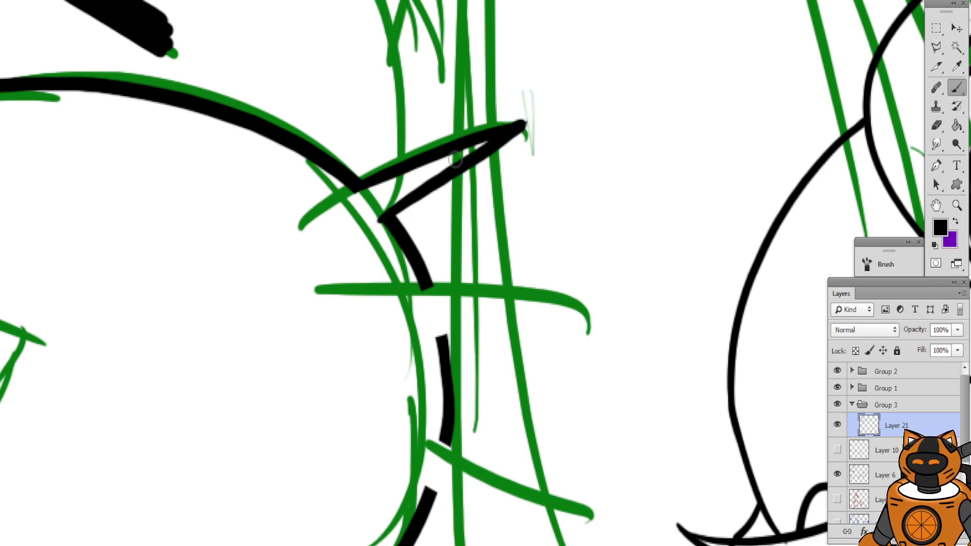
pyautogui.moveTo(394, 115); pyautogui.dragTo(395, 104)
pyautogui.moveTo(392, 215); pyautogui.dragTo(363, 163)
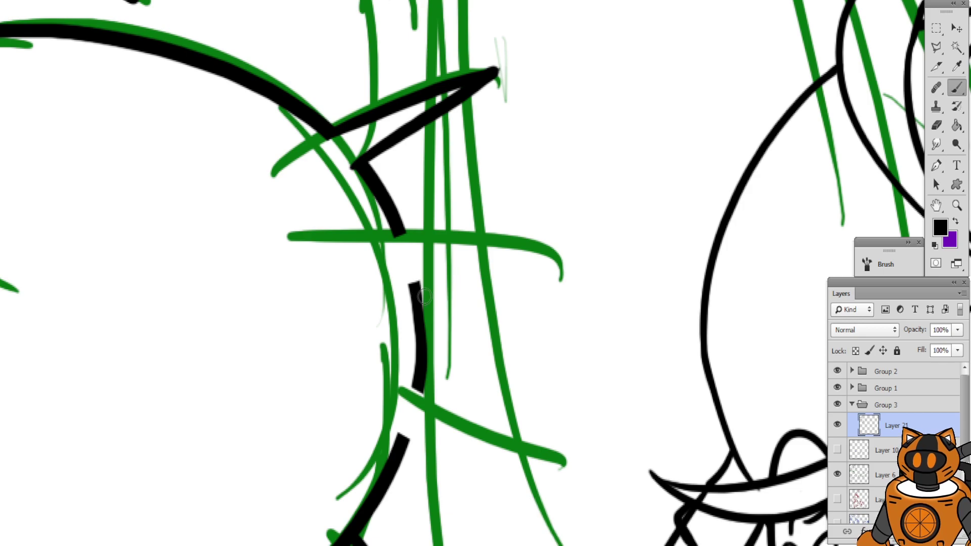
pyautogui.moveTo(397, 234)
pyautogui.mouseDown()
pyautogui.moveTo(566, 224)
pyautogui.moveTo(419, 280)
pyautogui.moveTo(491, 217)
pyautogui.mouseUp()
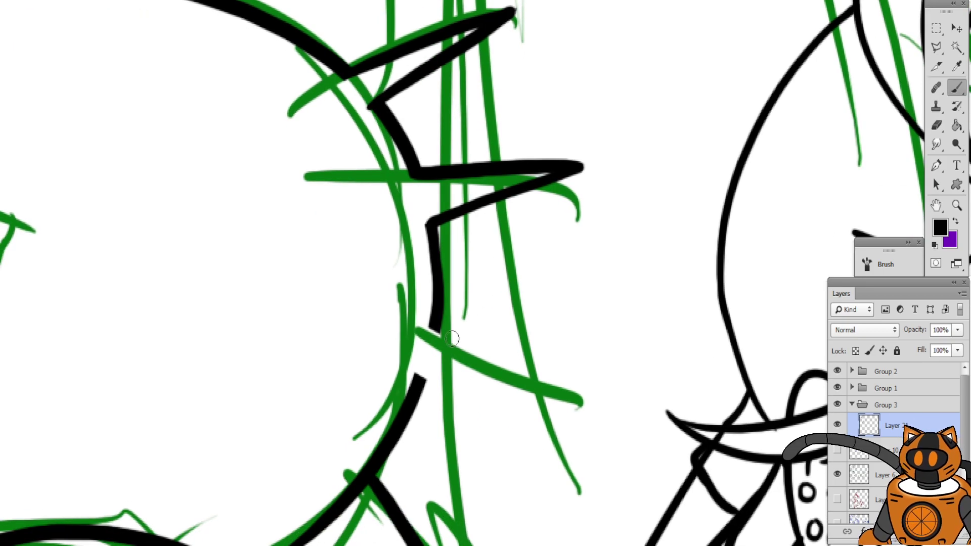
# Draw the third pointed fur spike from the lowest cheek gap, redoing its edges until they meet at the tip
pyautogui.moveTo(427, 323); pyautogui.dragTo(618, 424)
pyautogui.hotkey('ctrl', 'z')
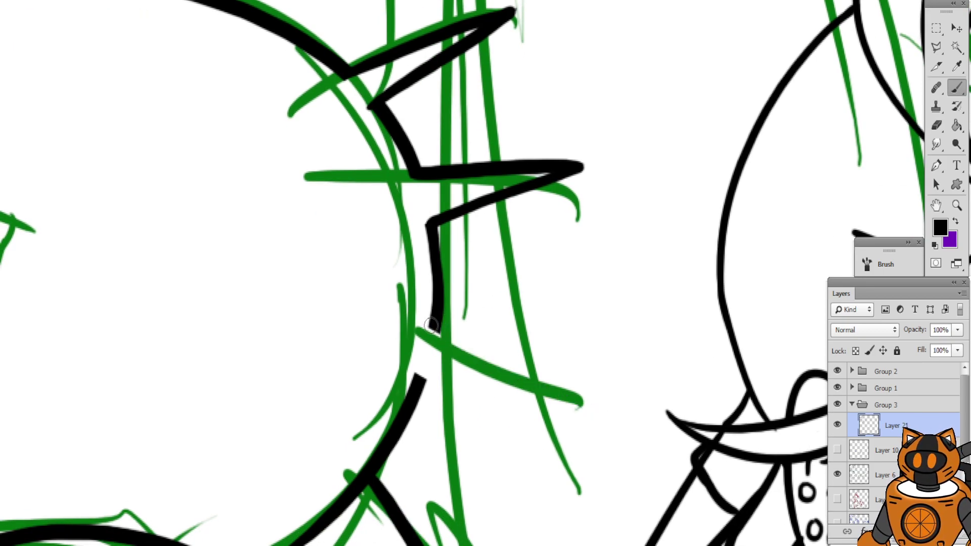
pyautogui.moveTo(432, 325); pyautogui.dragTo(618, 439)
pyautogui.hotkey('ctrl', 'z')
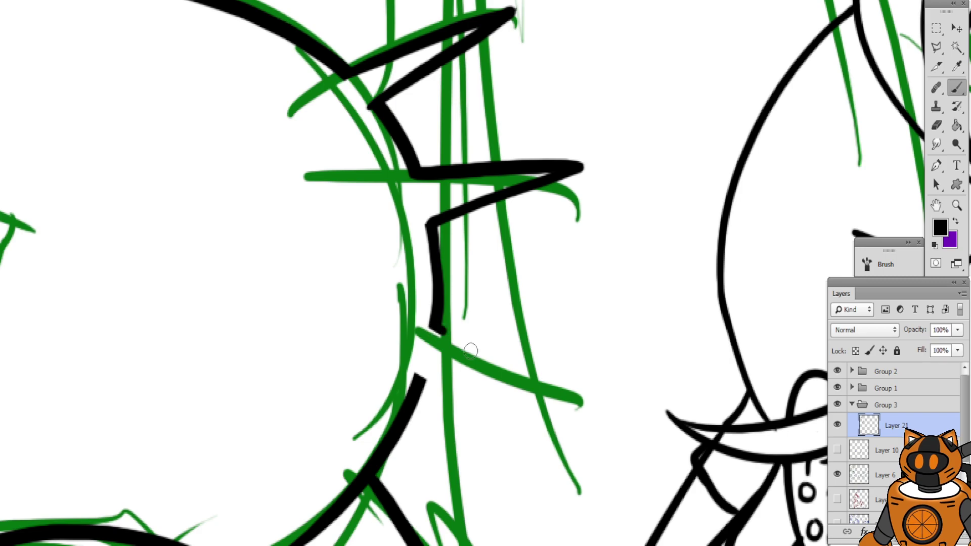
pyautogui.hotkey('ctrl', 'z')
pyautogui.hotkey('ctrl', 'z')
pyautogui.moveTo(431, 326); pyautogui.dragTo(587, 415)
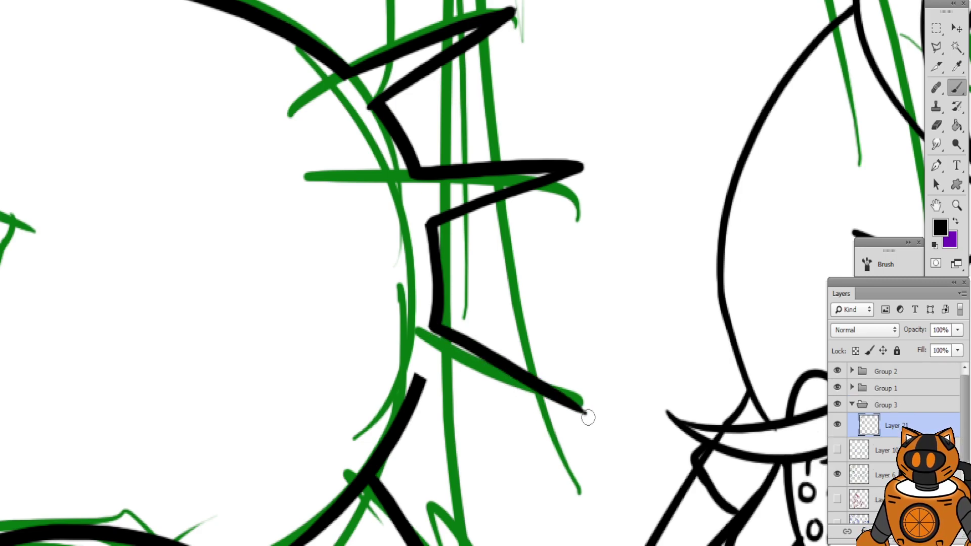
pyautogui.hotkey('ctrl', 'z')
pyautogui.moveTo(416, 375); pyautogui.dragTo(583, 403)
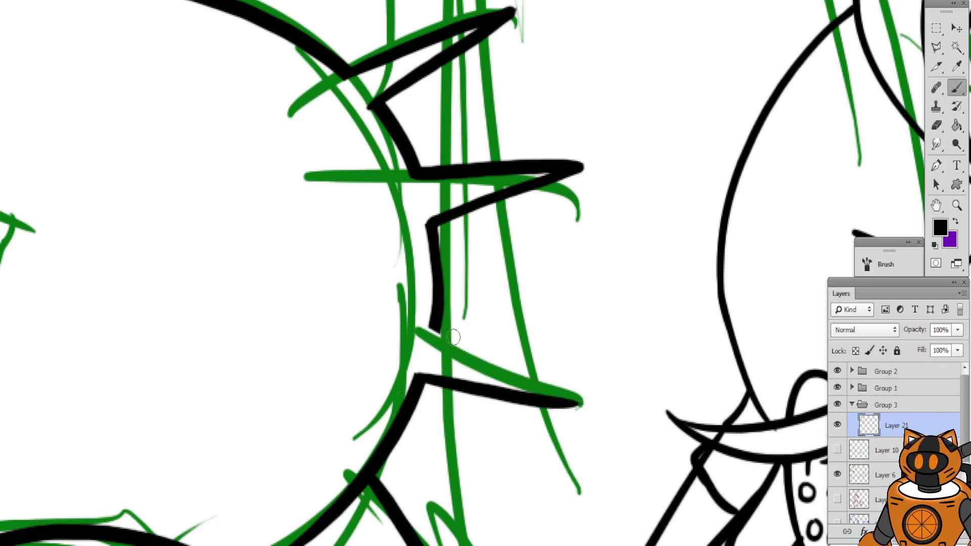
pyautogui.hotkey('ctrl', 'z')
pyautogui.hotkey('ctrl', 'z')
pyautogui.moveTo(432, 328); pyautogui.dragTo(575, 403)
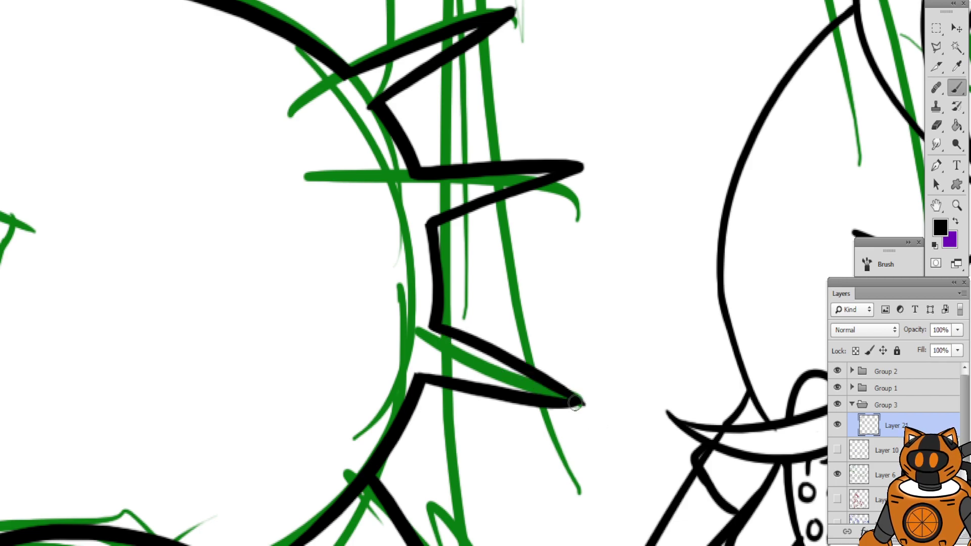
# Ink the open mouth's outline with a curved upper lip and a rounded lower edge meeting at the corner
pyautogui.moveTo(483, 259); pyautogui.dragTo(571, 322)
pyautogui.hotkey('ctrl', '-')
pyautogui.moveTo(501, 283); pyautogui.dragTo(659, 330)
pyautogui.hotkey('ctrl', '+')
pyautogui.moveTo(426, 282); pyautogui.dragTo(470, 250)
pyautogui.moveTo(170, 248); pyautogui.dragTo(495, 350)
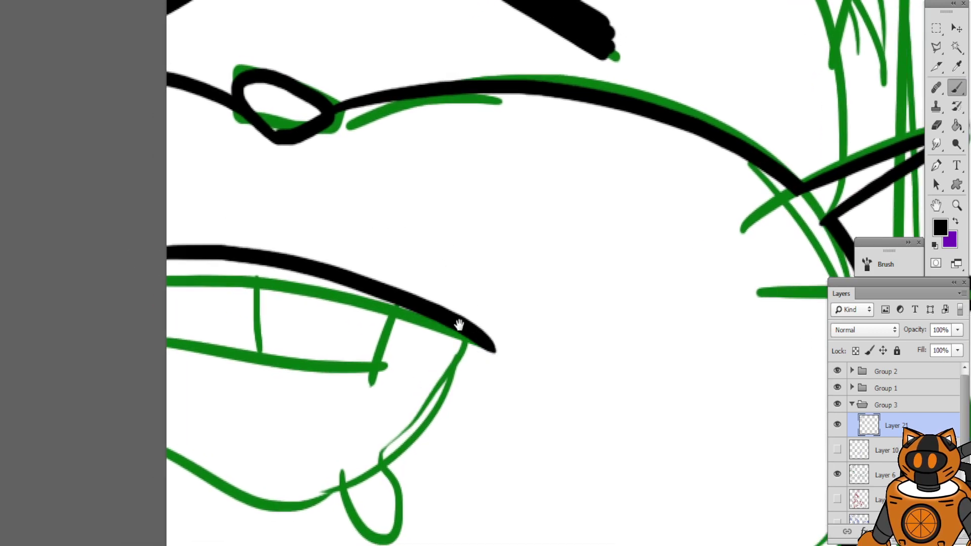
pyautogui.moveTo(459, 325)
pyautogui.mouseDown()
pyautogui.moveTo(511, 260)
pyautogui.moveTo(214, 361)
pyautogui.mouseUp()
pyautogui.hotkey('ctrl', 'z')
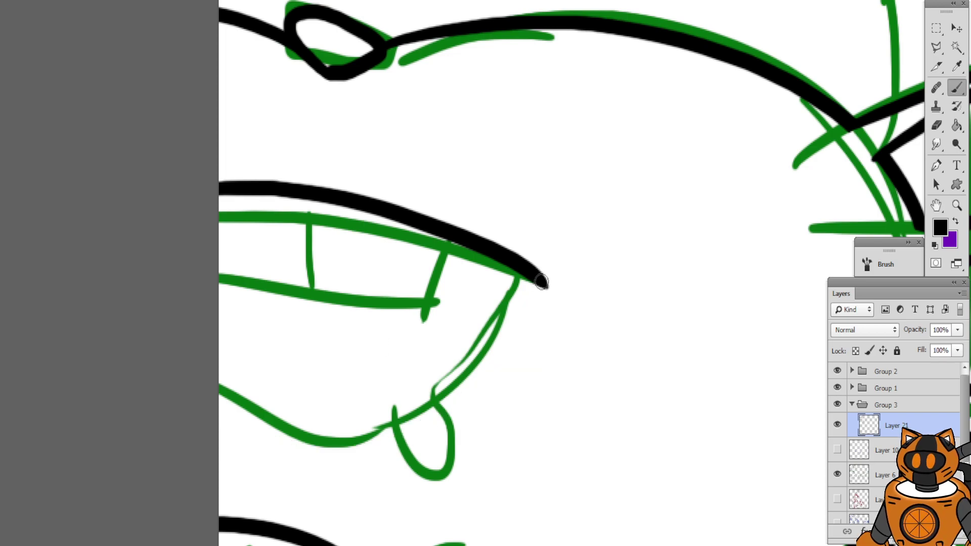
pyautogui.moveTo(537, 287); pyautogui.dragTo(167, 317)
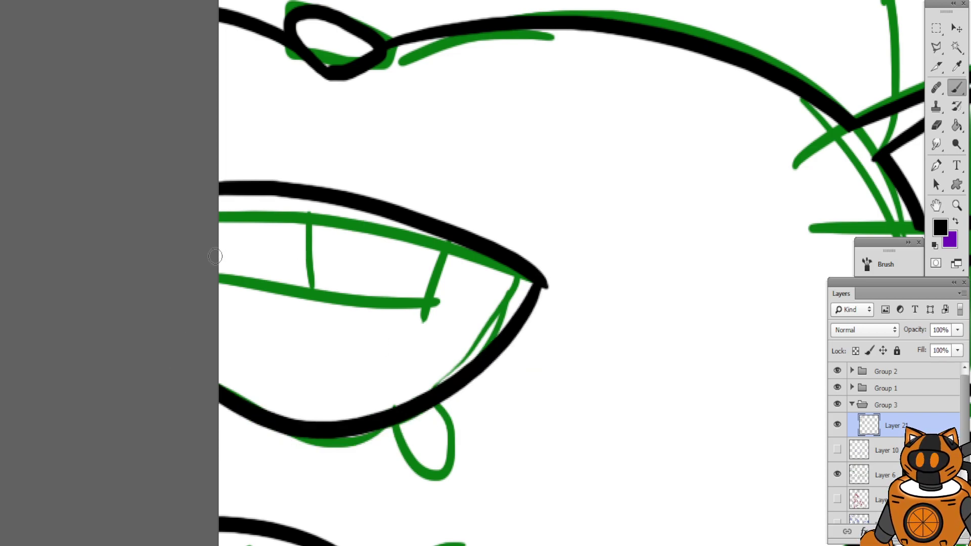
# Draw the lower edge of the upper teeth, their slanted end line and one dividing line
pyautogui.moveTo(215, 257); pyautogui.dragTo(445, 298)
pyautogui.moveTo(457, 241)
pyautogui.mouseDown()
pyautogui.moveTo(444, 287)
pyautogui.moveTo(461, 236)
pyautogui.mouseUp()
pyautogui.hotkey('ctrl', 'z')
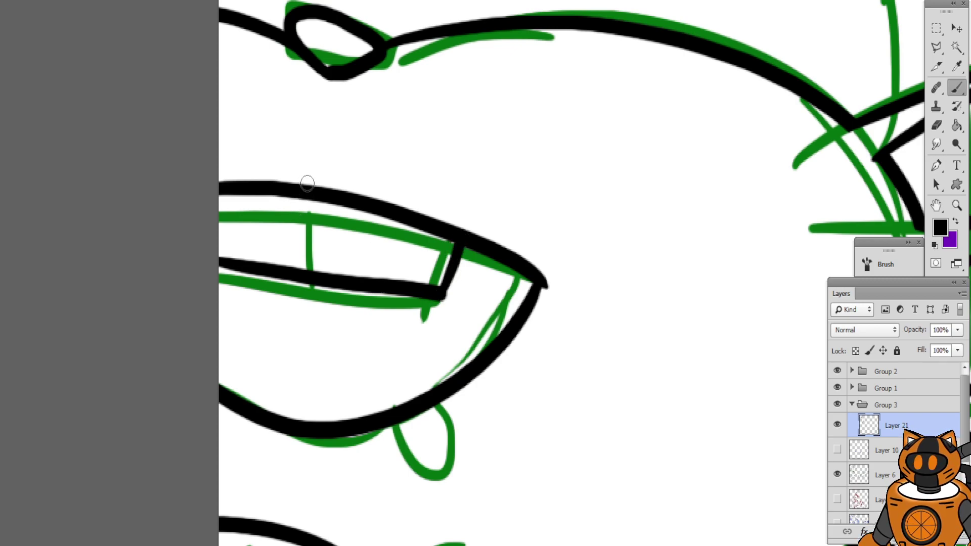
pyautogui.moveTo(296, 201); pyautogui.dragTo(288, 259)
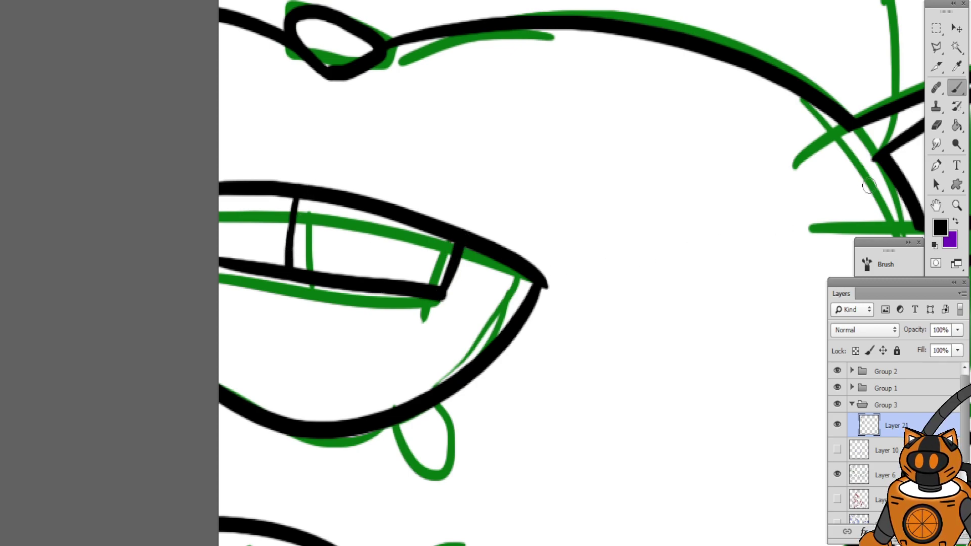
# Erase the part of the mouth's lower edge that crosses the top of the tongue sketch
pyautogui.click(936, 125)
pyautogui.moveTo(347, 446)
pyautogui.mouseDown()
pyautogui.moveTo(378, 398)
pyautogui.moveTo(404, 318)
pyautogui.mouseUp()
pyautogui.moveTo(490, 257); pyautogui.dragTo(460, 283)
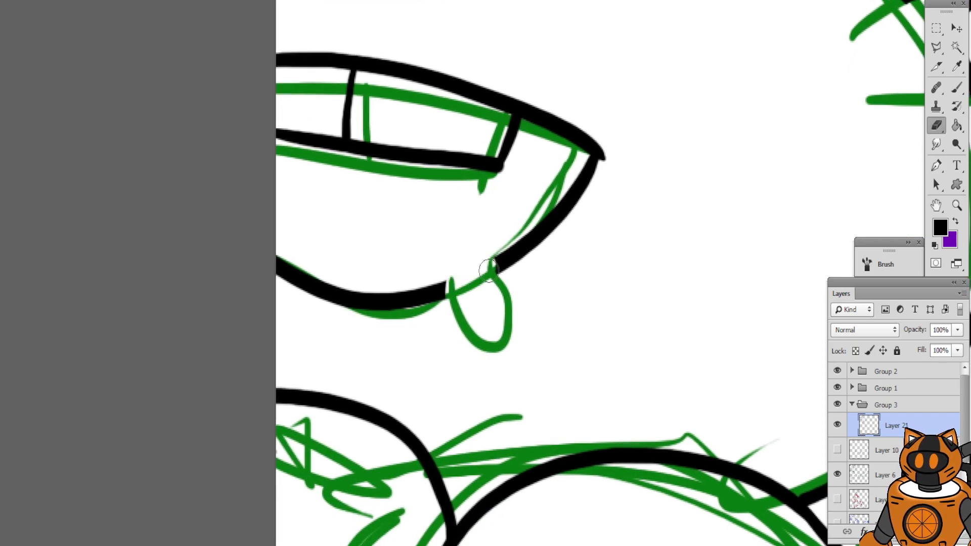
# Draw the black U-shaped tongue hanging from the gap in the mouth's lower edge, redoing its first stroke
pyautogui.click(956, 87)
pyautogui.hotkey('ctrl', '+')
pyautogui.moveTo(410, 267); pyautogui.dragTo(430, 234)
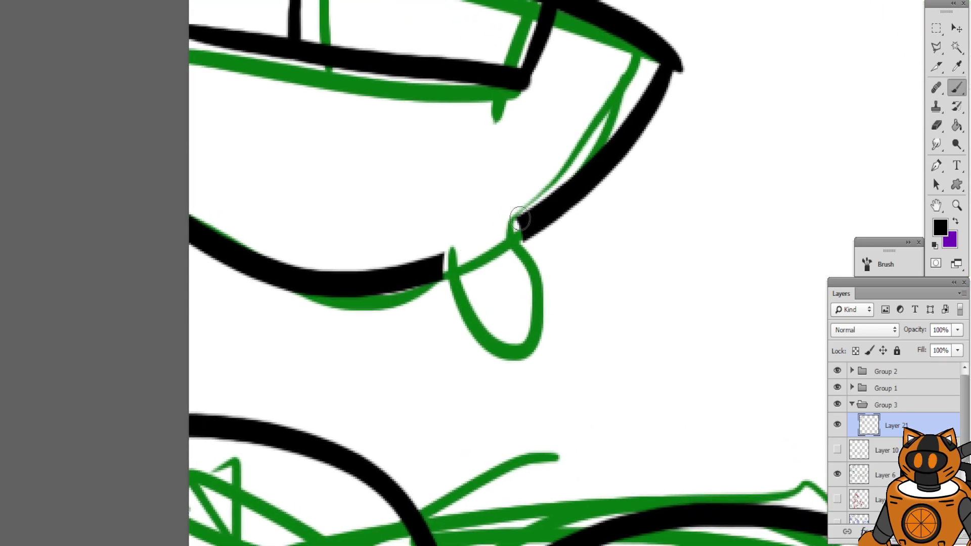
pyautogui.moveTo(519, 219); pyautogui.dragTo(445, 360)
pyautogui.hotkey('ctrl', 'z')
pyautogui.moveTo(518, 226)
pyautogui.mouseDown()
pyautogui.moveTo(544, 271)
pyautogui.moveTo(460, 371)
pyautogui.mouseUp()
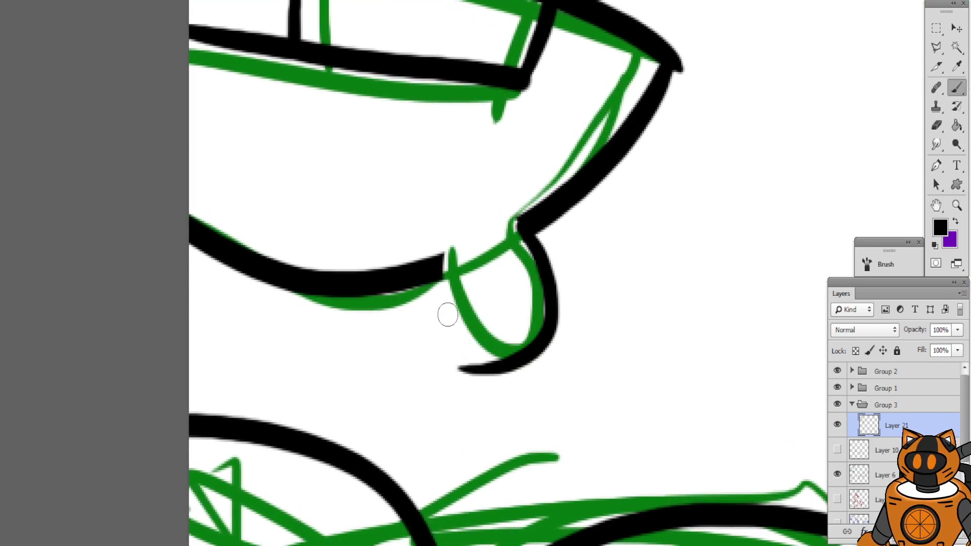
pyautogui.moveTo(447, 258); pyautogui.dragTo(465, 374)
pyautogui.scroll(-4, 477, 184)
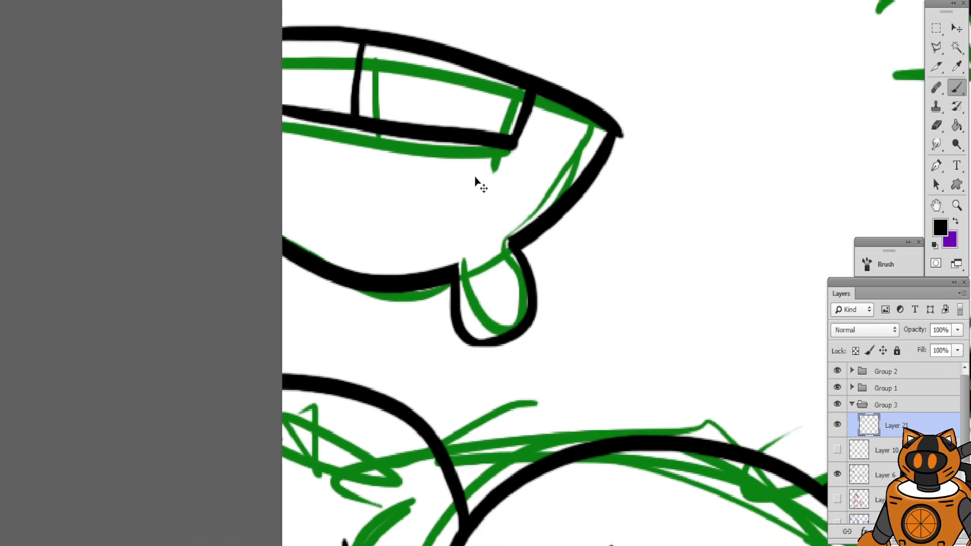
# Draw a short black curve inside the mouth corner from the teeth to the lower mouth edge
pyautogui.scroll(-2, 582, 138)
pyautogui.scroll(4, 474, 284)
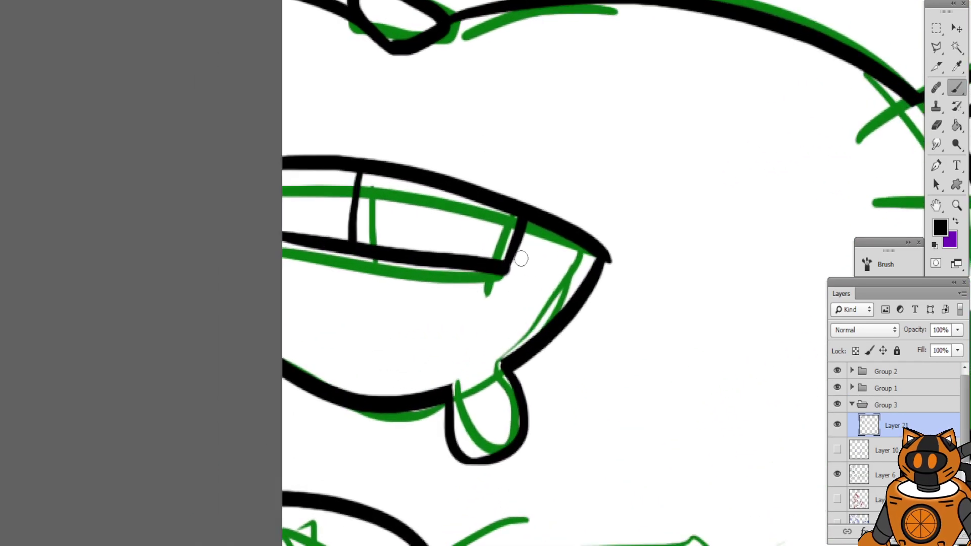
pyautogui.moveTo(521, 258); pyautogui.dragTo(568, 306)
pyautogui.hotkey('ctrl', '-')
pyautogui.moveTo(577, 36)
pyautogui.mouseDown()
pyautogui.moveTo(507, 212)
pyautogui.moveTo(496, 203)
pyautogui.moveTo(505, 221)
pyautogui.moveTo(488, 225)
pyautogui.mouseUp()
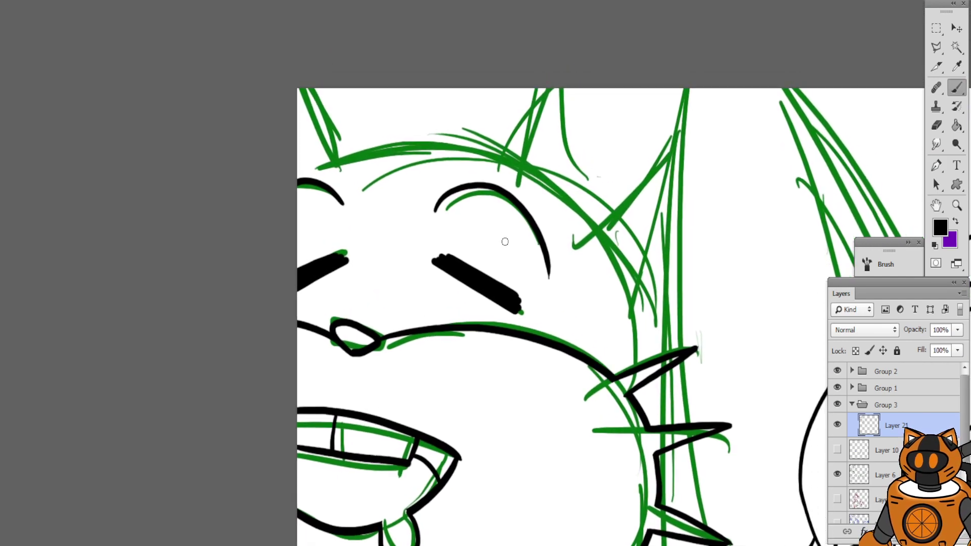
pyautogui.moveTo(497, 314); pyautogui.dragTo(442, 167)
pyautogui.moveTo(421, 390)
pyautogui.mouseDown()
pyautogui.moveTo(414, 252)
pyautogui.moveTo(438, 142)
pyautogui.mouseUp()
pyautogui.moveTo(387, 314); pyautogui.dragTo(429, 95)
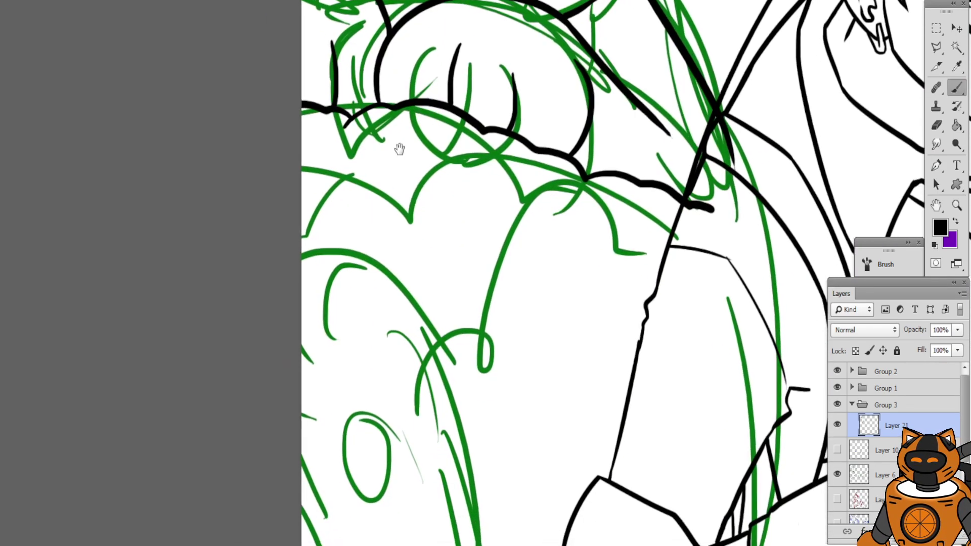
# Draw the black arc across the top of the creature's head, slightly above the green sketch, redoing its first stroke
pyautogui.moveTo(393, 247)
pyautogui.mouseDown()
pyautogui.moveTo(408, 199)
pyautogui.moveTo(412, 101)
pyautogui.mouseUp()
pyautogui.moveTo(384, 203); pyautogui.dragTo(382, 109)
pyautogui.hotkey('ctrl', '-')
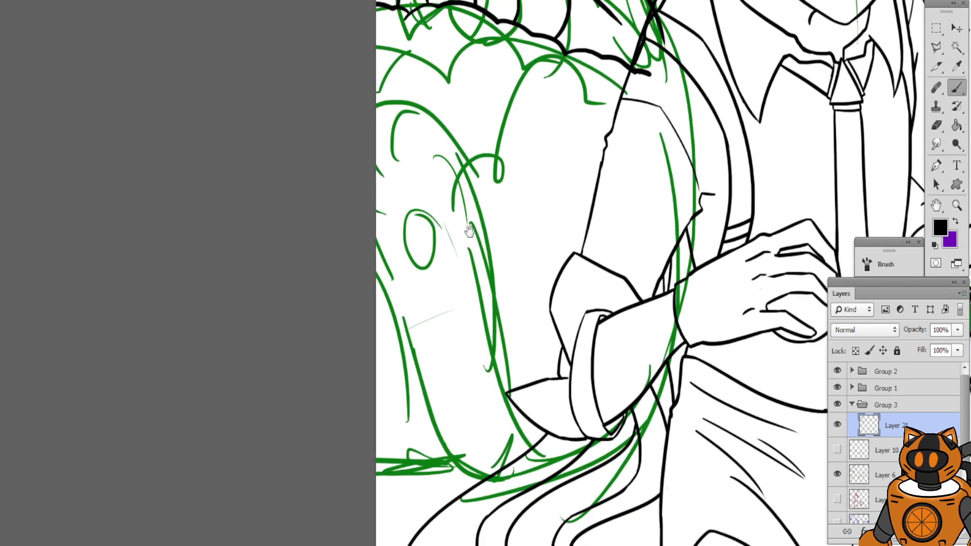
pyautogui.moveTo(469, 228); pyautogui.dragTo(476, 307)
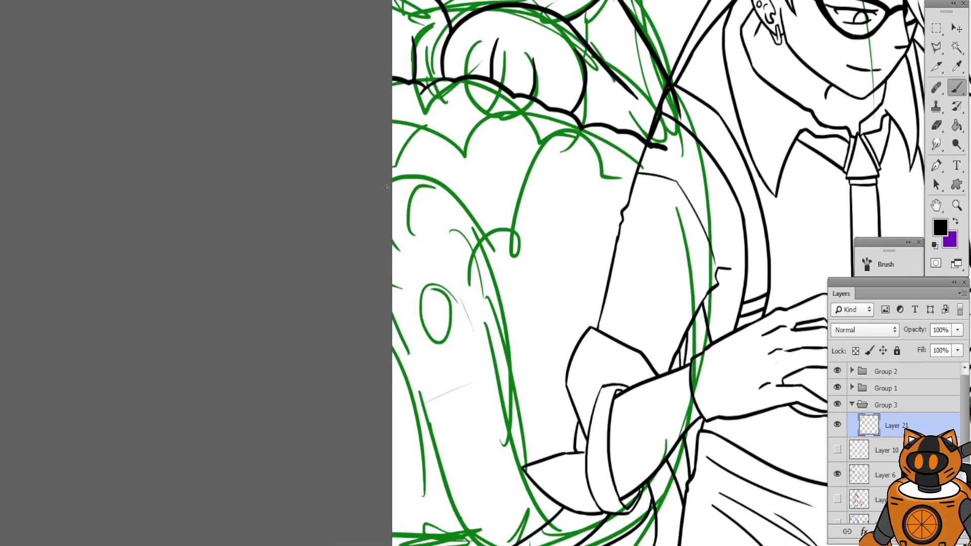
pyautogui.moveTo(387, 188)
pyautogui.mouseDown()
pyautogui.moveTo(370, 156)
pyautogui.moveTo(371, 232)
pyautogui.moveTo(407, 294)
pyautogui.mouseUp()
pyautogui.hotkey('ctrl', '+')
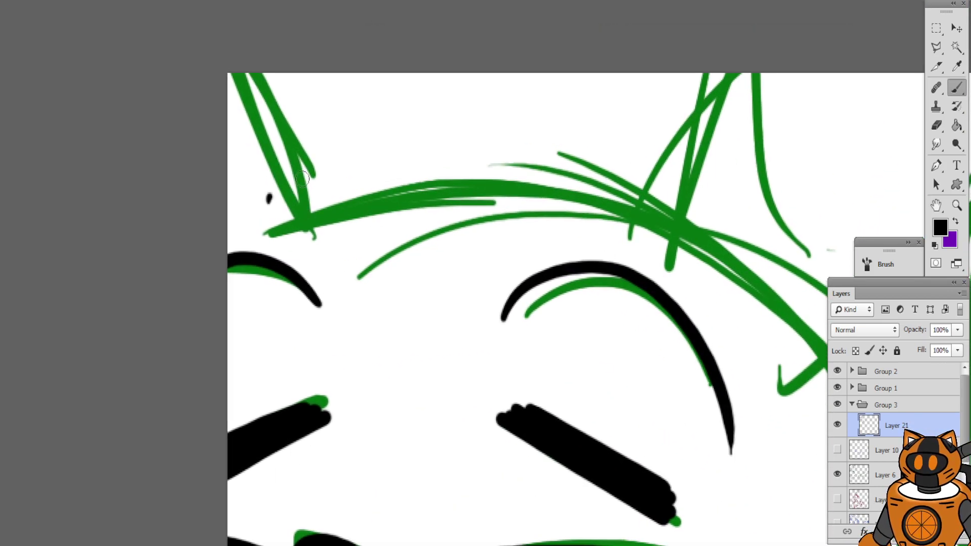
pyautogui.moveTo(268, 201); pyautogui.dragTo(814, 313)
pyautogui.hotkey('ctrl', 'z')
pyautogui.moveTo(228, 202); pyautogui.dragTo(835, 332)
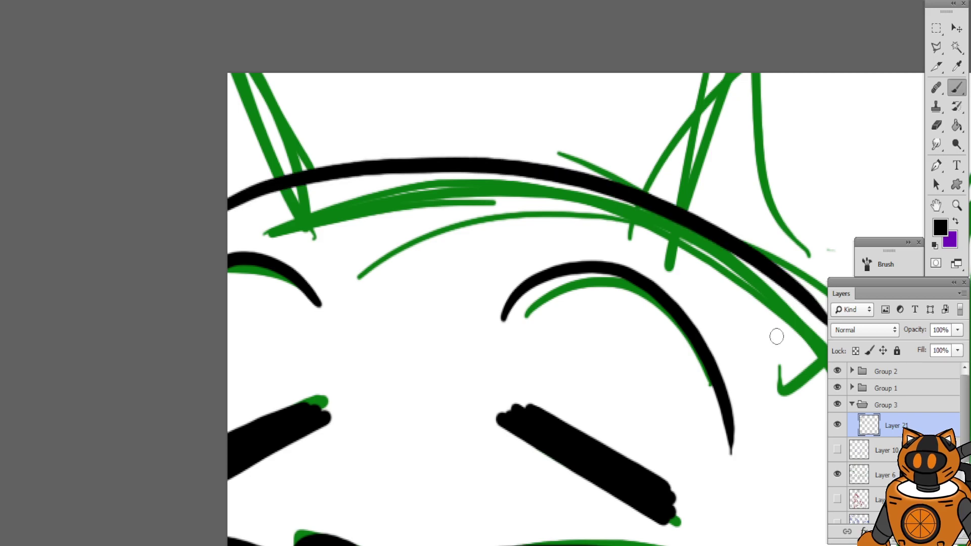
# Continue the head outline in black from the end of the top arc down the side to the uppermost cheek spike
pyautogui.moveTo(482, 291)
pyautogui.mouseDown()
pyautogui.moveTo(339, 208)
pyautogui.moveTo(354, 188)
pyautogui.moveTo(476, 342)
pyautogui.moveTo(495, 414)
pyautogui.mouseUp()
pyautogui.moveTo(488, 371); pyautogui.dragTo(513, 251)
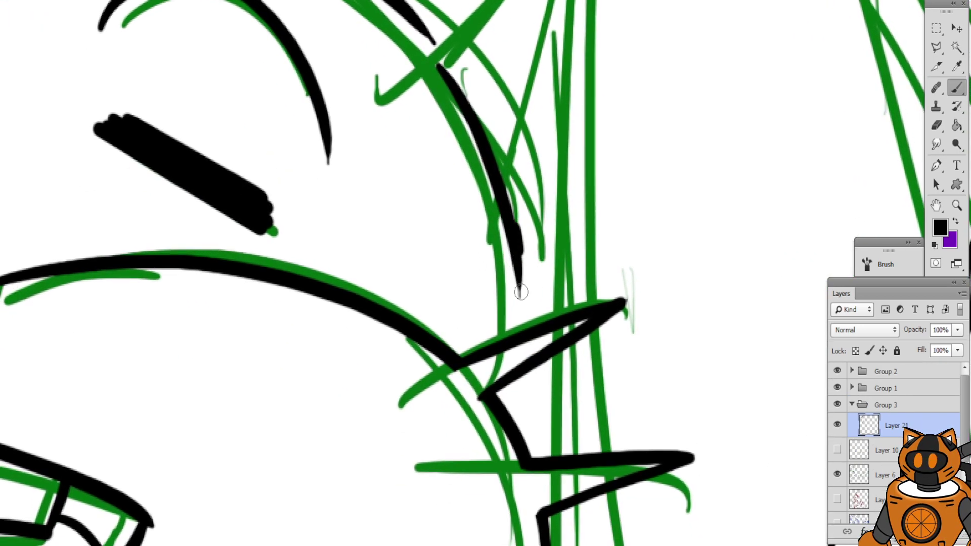
pyautogui.moveTo(521, 292); pyautogui.dragTo(523, 320)
pyautogui.hotkey('ctrl', 'z')
pyautogui.moveTo(513, 235); pyautogui.dragTo(525, 323)
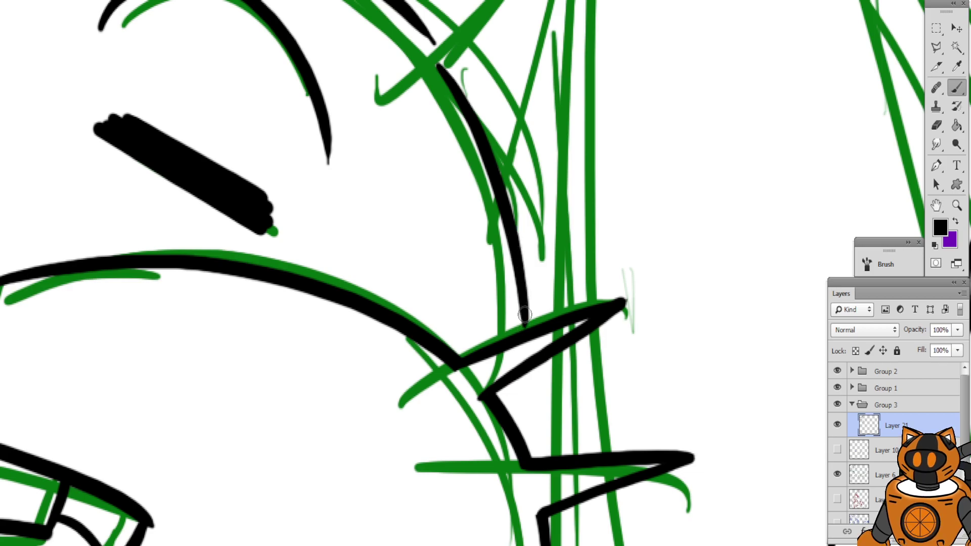
# Draw a short black vertical line joining the upper two cheek spikes, replacing the first attempt
pyautogui.moveTo(531, 375)
pyautogui.mouseDown()
pyautogui.moveTo(520, 453)
pyautogui.moveTo(532, 460)
pyautogui.mouseUp()
pyautogui.hotkey('ctrl', 'z')
pyautogui.hotkey('ctrl', 'z')
pyautogui.moveTo(534, 360); pyautogui.dragTo(531, 460)
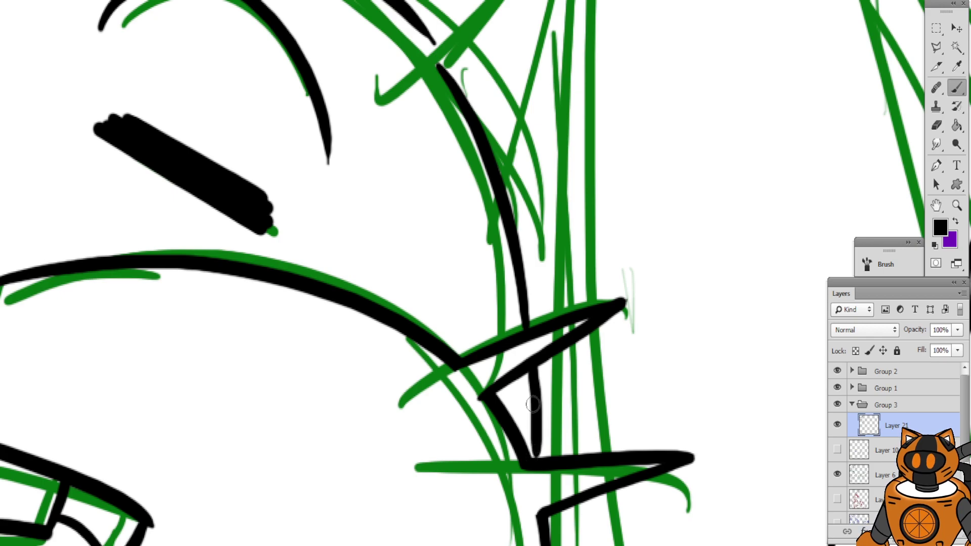
# Draw the creature's ear edge in black from the top of the head up to the canvas edge
pyautogui.scroll(8, 445, 284)
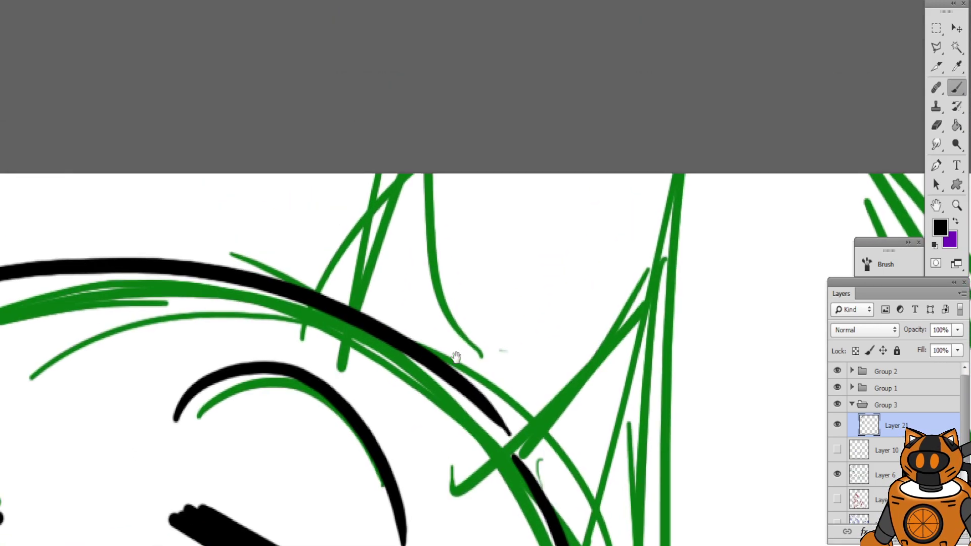
pyautogui.moveTo(334, 307); pyautogui.dragTo(425, 102)
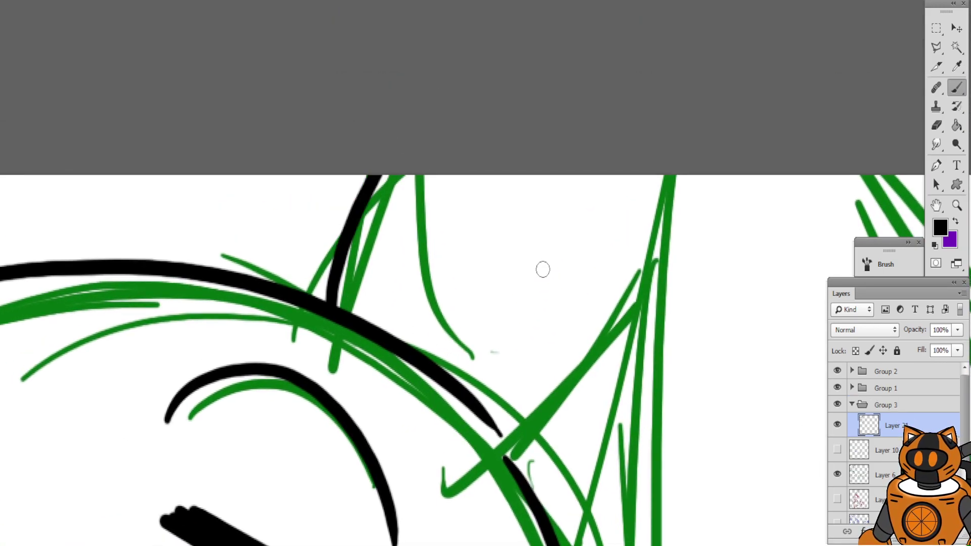
pyautogui.moveTo(542, 268); pyautogui.dragTo(481, 208)
# Draw a long black curve from the canvas's upper edge down across the man's hair and face
pyautogui.hotkey('ctrl', '-')
pyautogui.moveTo(530, 540); pyautogui.dragTo(470, 173)
pyautogui.moveTo(498, 250); pyautogui.dragTo(448, 365)
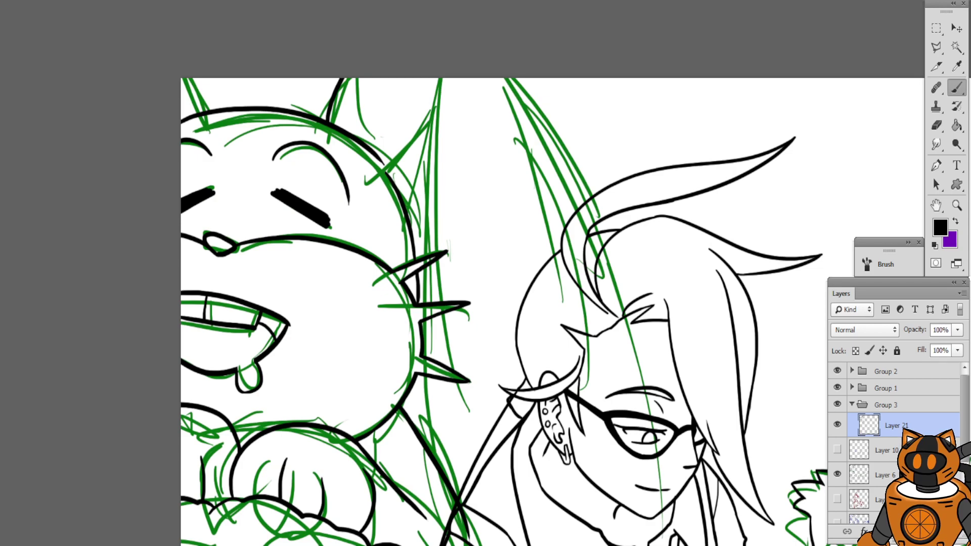
pyautogui.moveTo(518, 109); pyautogui.dragTo(495, 110)
pyautogui.moveTo(513, 79)
pyautogui.mouseDown()
pyautogui.moveTo(599, 256)
pyautogui.moveTo(592, 508)
pyautogui.moveTo(607, 361)
pyautogui.moveTo(613, 443)
pyautogui.moveTo(605, 441)
pyautogui.mouseUp()
# On the upper layer of Group 3, draw a long black line down beside the creature's head, past the cheek spikes
pyautogui.moveTo(423, 122)
pyautogui.mouseDown()
pyautogui.moveTo(396, 139)
pyautogui.moveTo(451, 225)
pyautogui.moveTo(442, 177)
pyautogui.mouseUp()
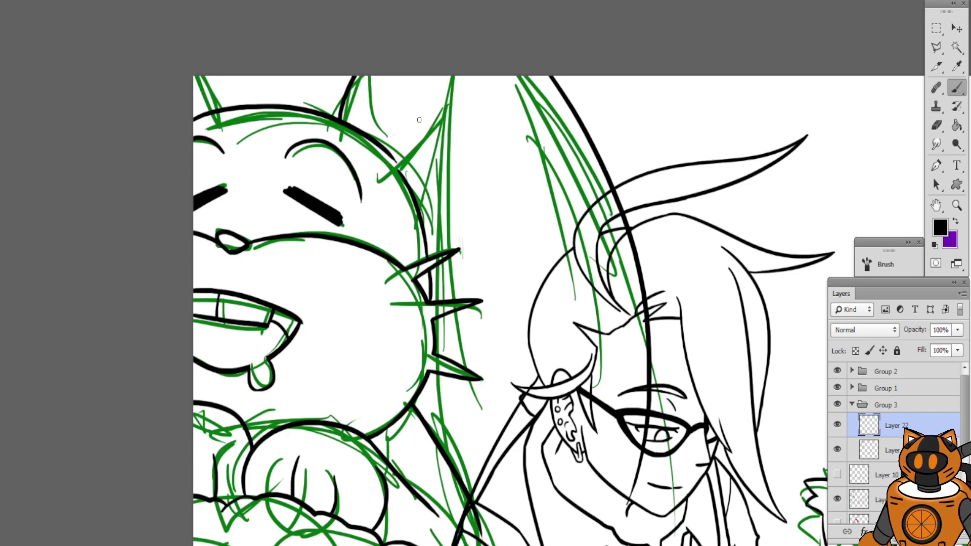
pyautogui.moveTo(432, 107); pyautogui.dragTo(525, 545)
pyautogui.hotkey('ctrl', 'z')
pyautogui.moveTo(448, 87); pyautogui.dragTo(475, 544)
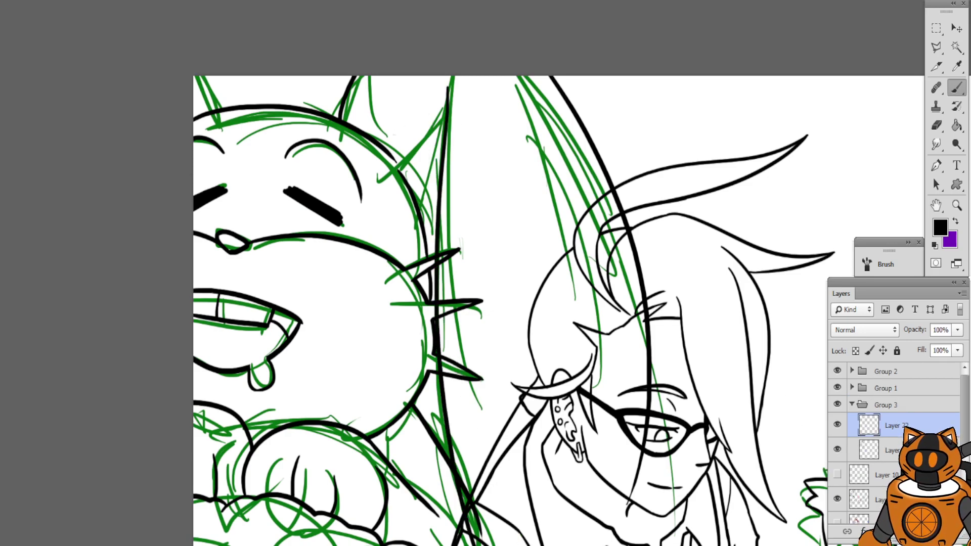
# Draw a short black curve linking the long line beside the creature's head to the side of the head outline
pyautogui.moveTo(399, 217)
pyautogui.mouseDown()
pyautogui.moveTo(422, 209)
pyautogui.moveTo(416, 235)
pyautogui.mouseUp()
pyautogui.moveTo(525, 410)
pyautogui.mouseDown()
pyautogui.moveTo(477, 264)
pyautogui.moveTo(427, 167)
pyautogui.mouseUp()
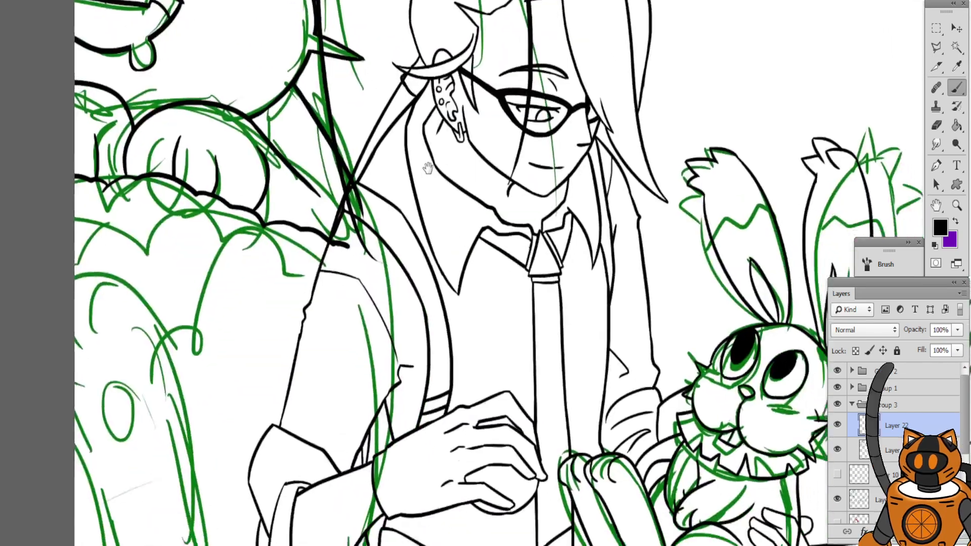
pyautogui.moveTo(513, 342); pyautogui.dragTo(459, 212)
pyautogui.moveTo(473, 260)
pyautogui.mouseDown()
pyautogui.moveTo(459, 208)
pyautogui.moveTo(510, 128)
pyautogui.moveTo(592, 521)
pyautogui.mouseUp()
pyautogui.moveTo(517, 58); pyautogui.dragTo(599, 298)
pyautogui.hotkey('ctrl', '+')
pyautogui.moveTo(481, 232); pyautogui.dragTo(505, 253)
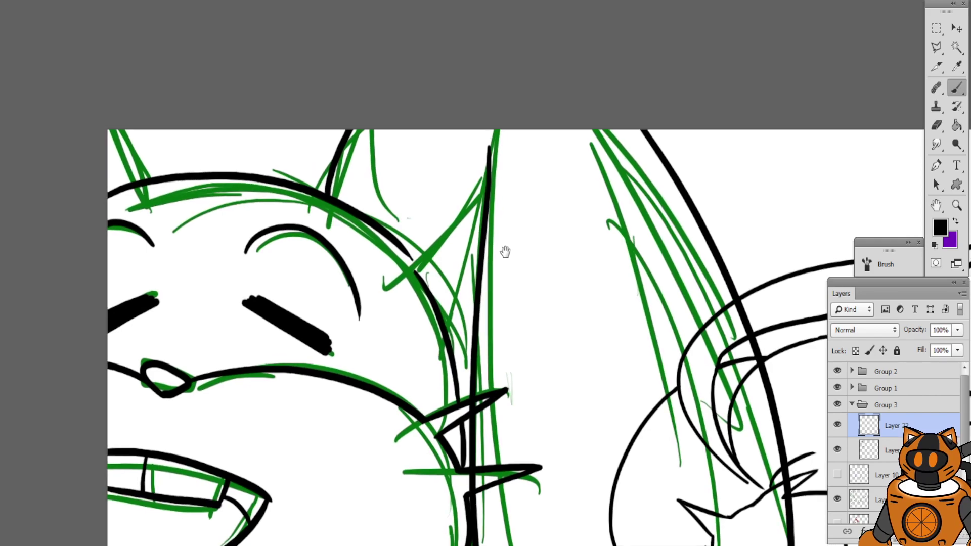
pyautogui.hotkey('ctrl', '+')
pyautogui.moveTo(448, 244)
pyautogui.mouseDown()
pyautogui.moveTo(478, 257)
pyautogui.moveTo(401, 314)
pyautogui.mouseUp()
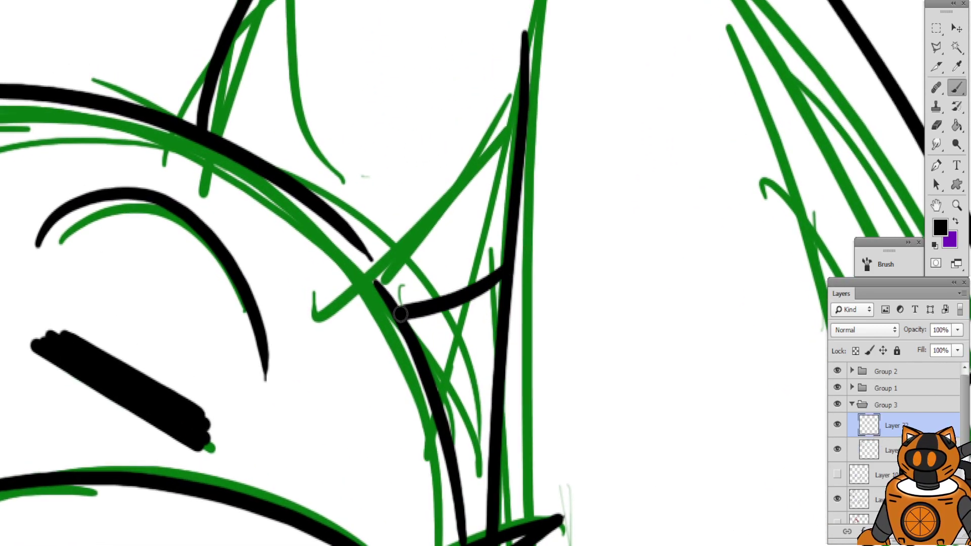
# Extend the long line beside the head up to the canvas edge, redoing the stroke until it joins smoothly
pyautogui.moveTo(348, 197)
pyautogui.mouseDown()
pyautogui.moveTo(379, 310)
pyautogui.moveTo(528, 142)
pyautogui.moveTo(548, 229)
pyautogui.mouseUp()
pyautogui.hotkey('ctrl', 'z')
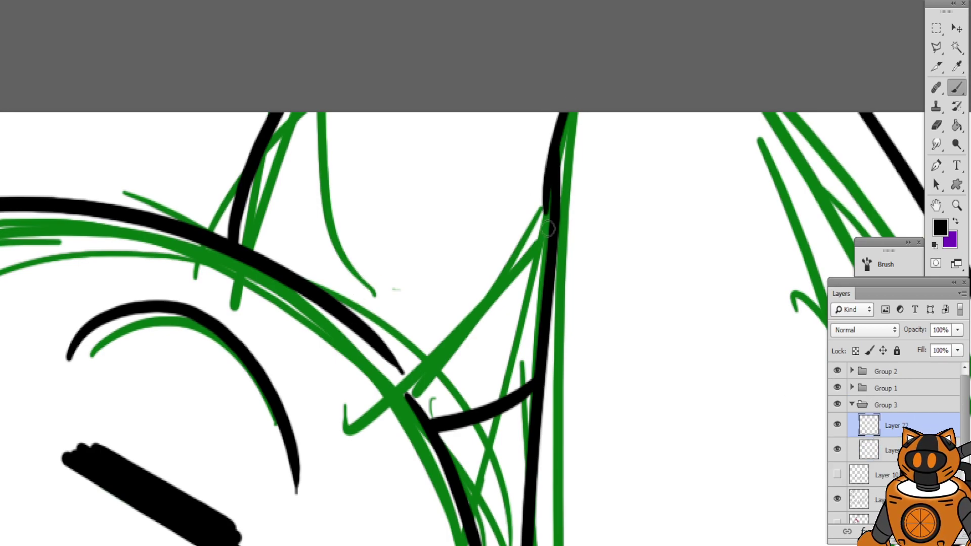
pyautogui.hotkey('ctrl', 'z')
pyautogui.moveTo(558, 109); pyautogui.dragTo(558, 223)
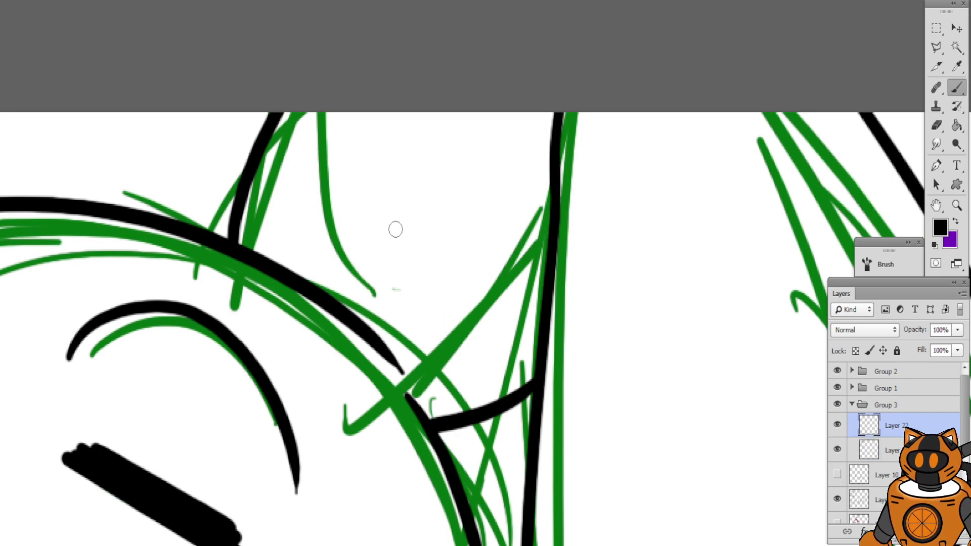
# Draw two black curves between the head and the long line beside it, and close the gap in the head outline
pyautogui.moveTo(337, 302); pyautogui.dragTo(531, 163)
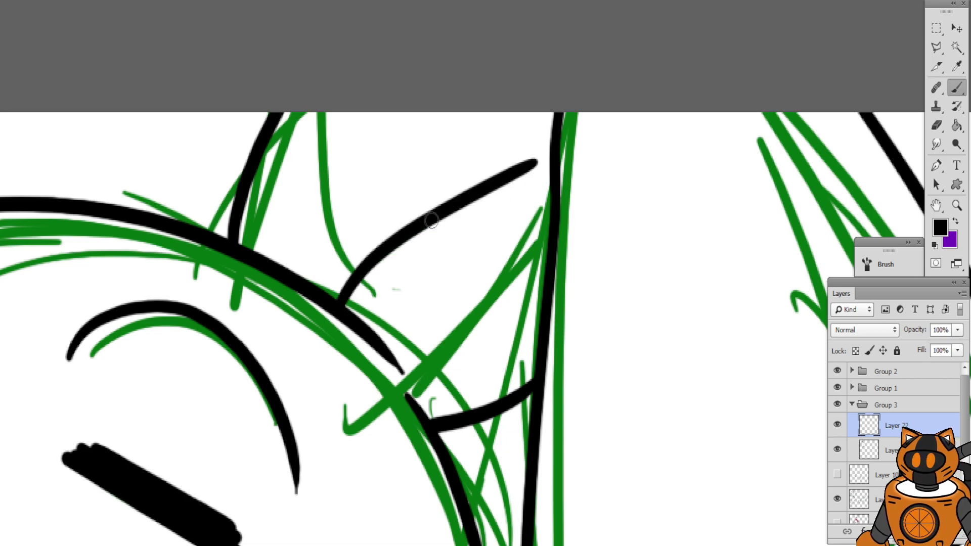
pyautogui.hotkey('ctrl', 'z')
pyautogui.moveTo(318, 283)
pyautogui.mouseDown()
pyautogui.moveTo(374, 238)
pyautogui.moveTo(543, 166)
pyautogui.mouseUp()
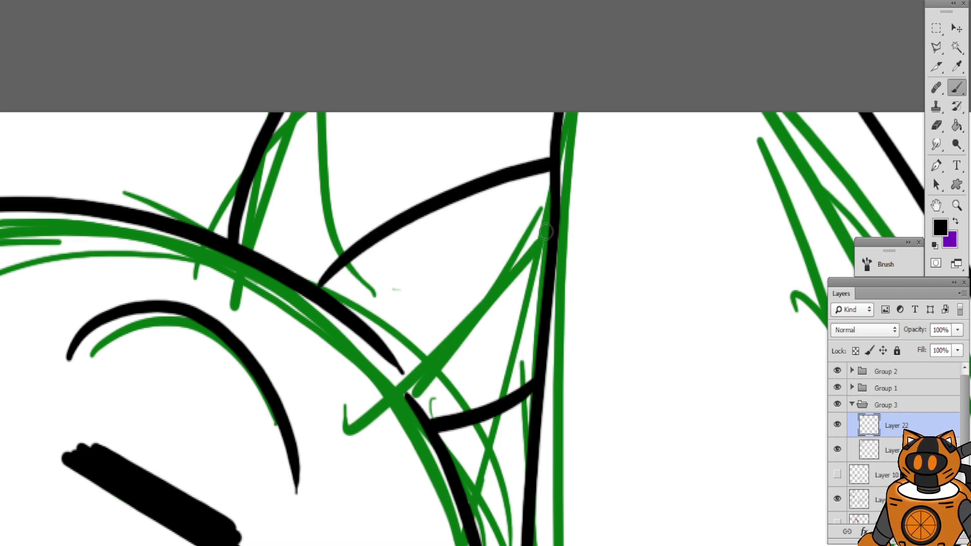
pyautogui.moveTo(555, 229)
pyautogui.mouseDown()
pyautogui.moveTo(509, 303)
pyautogui.moveTo(407, 391)
pyautogui.mouseUp()
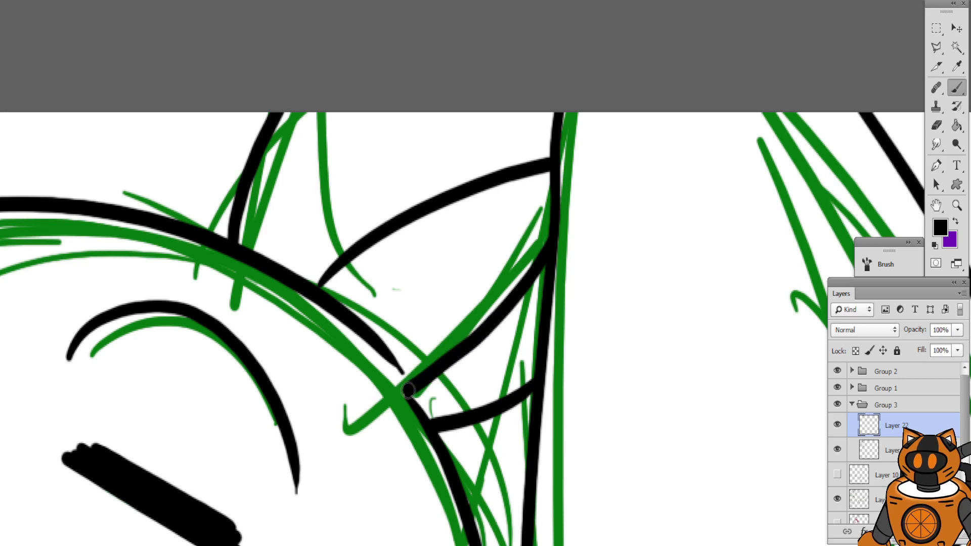
pyautogui.moveTo(388, 356); pyautogui.dragTo(408, 398)
# Erase the parts of the long vertical line that cross the insides of the three cheek spikes
pyautogui.hotkey('ctrl', '-')
pyautogui.moveTo(476, 507)
pyautogui.mouseDown()
pyautogui.moveTo(410, 164)
pyautogui.moveTo(421, 122)
pyautogui.moveTo(425, 133)
pyautogui.mouseUp()
pyautogui.hotkey('ctrl', '+')
pyautogui.hotkey('ctrl', '+')
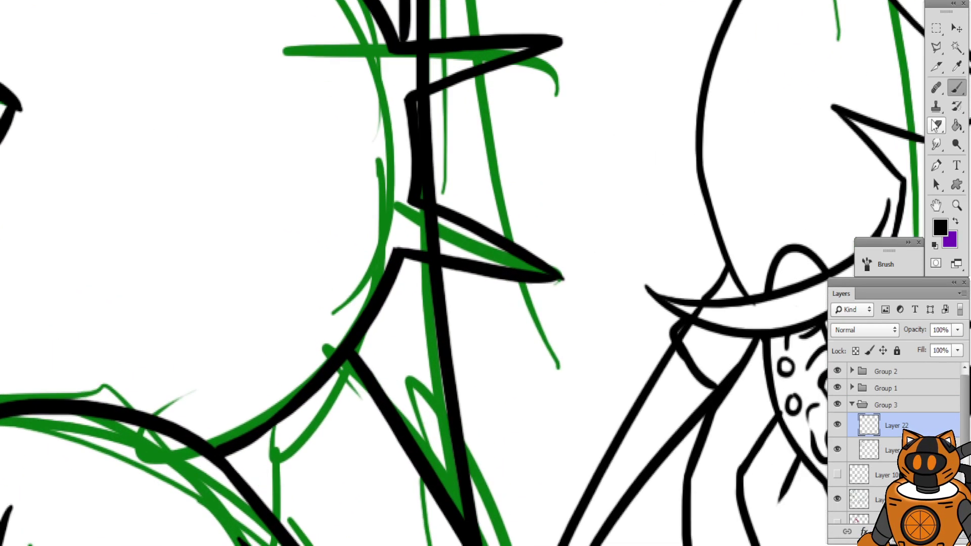
pyautogui.click(936, 125)
pyautogui.moveTo(506, 121)
pyautogui.mouseDown()
pyautogui.moveTo(501, 243)
pyautogui.moveTo(515, 313)
pyautogui.mouseUp()
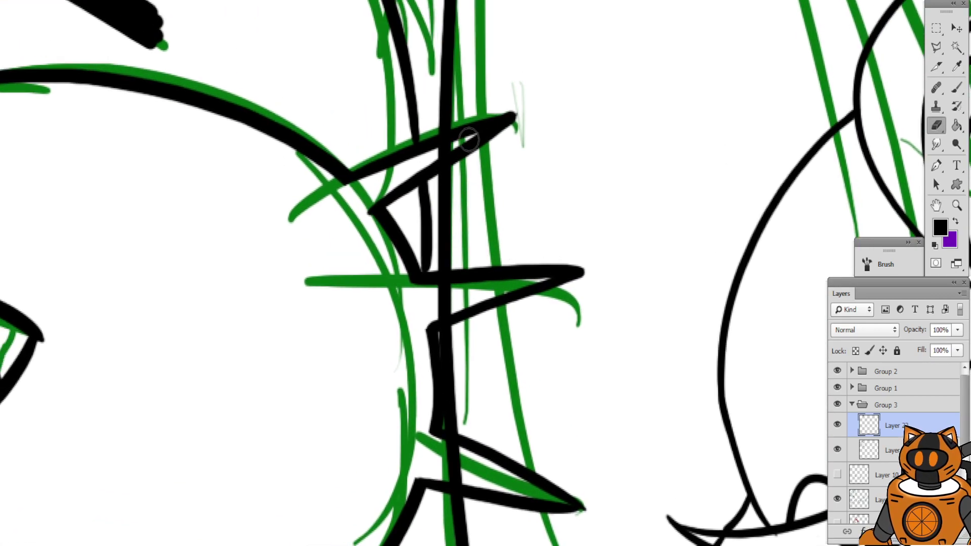
pyautogui.moveTo(468, 140); pyautogui.dragTo(426, 160)
pyautogui.moveTo(460, 284)
pyautogui.mouseDown()
pyautogui.moveTo(432, 295)
pyautogui.moveTo(437, 314)
pyautogui.mouseUp()
pyautogui.moveTo(461, 451)
pyautogui.mouseDown()
pyautogui.moveTo(478, 462)
pyautogui.moveTo(439, 468)
pyautogui.mouseUp()
# On the lower layer of Group 3, erase parts of the long curve that cross the man's hair tuft
pyautogui.moveTo(681, 287); pyautogui.dragTo(379, 240)
pyautogui.moveTo(578, 251); pyautogui.dragTo(375, 377)
pyautogui.hotkey('ctrl', '-')
pyautogui.scroll(3, 461, 125)
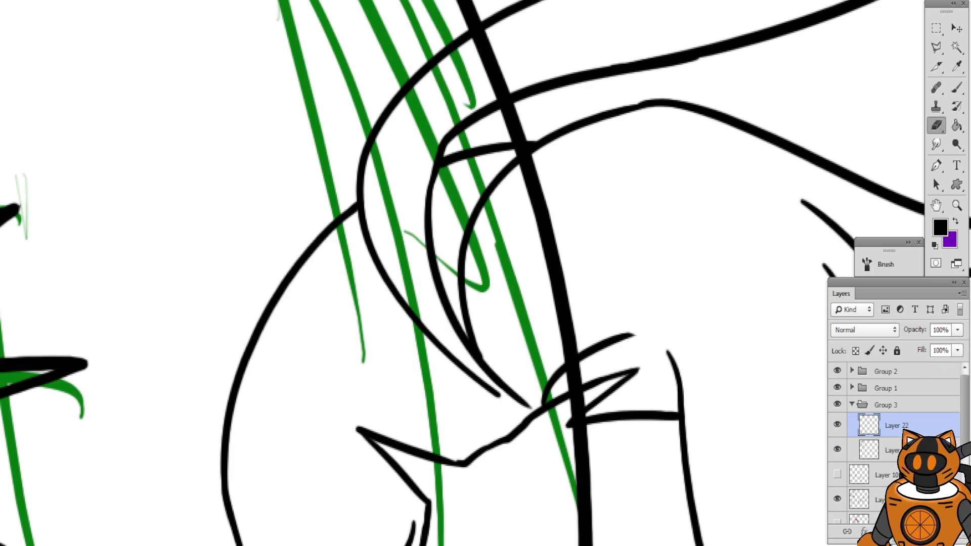
pyautogui.click(891, 450)
pyautogui.moveTo(414, 12)
pyautogui.mouseDown()
pyautogui.moveTo(361, 60)
pyautogui.moveTo(407, 206)
pyautogui.mouseUp()
pyautogui.moveTo(475, 236)
pyautogui.mouseDown()
pyautogui.moveTo(489, 229)
pyautogui.moveTo(474, 234)
pyautogui.moveTo(490, 273)
pyautogui.moveTo(503, 272)
pyautogui.mouseUp()
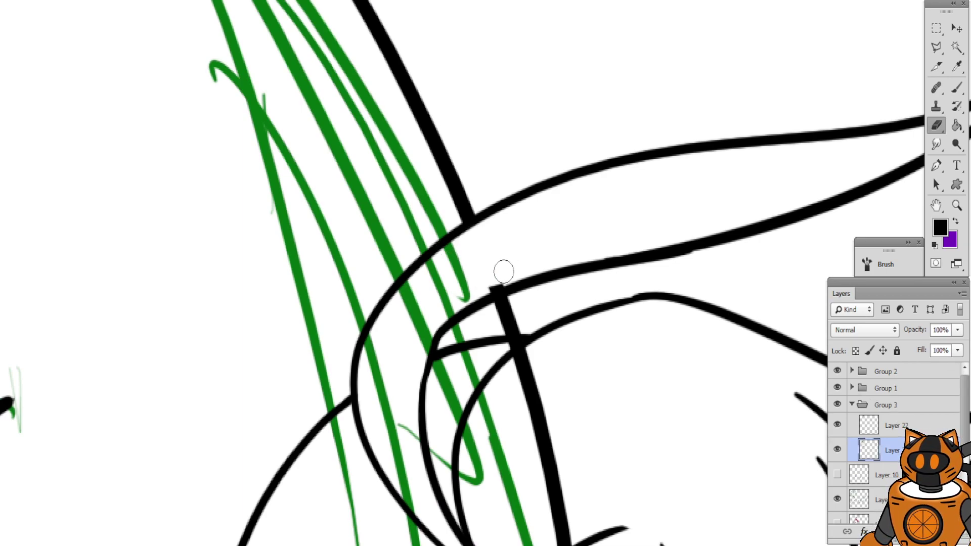
pyautogui.moveTo(528, 360)
pyautogui.mouseDown()
pyautogui.moveTo(526, 347)
pyautogui.moveTo(517, 354)
pyautogui.moveTo(533, 379)
pyautogui.moveTo(503, 374)
pyautogui.moveTo(507, 159)
pyautogui.moveTo(592, 144)
pyautogui.mouseUp()
# Erase the excess creature line where the two long lines meet at the man's shoulder, on the lower layer of Group 3
pyautogui.scroll(-5, 496, 349)
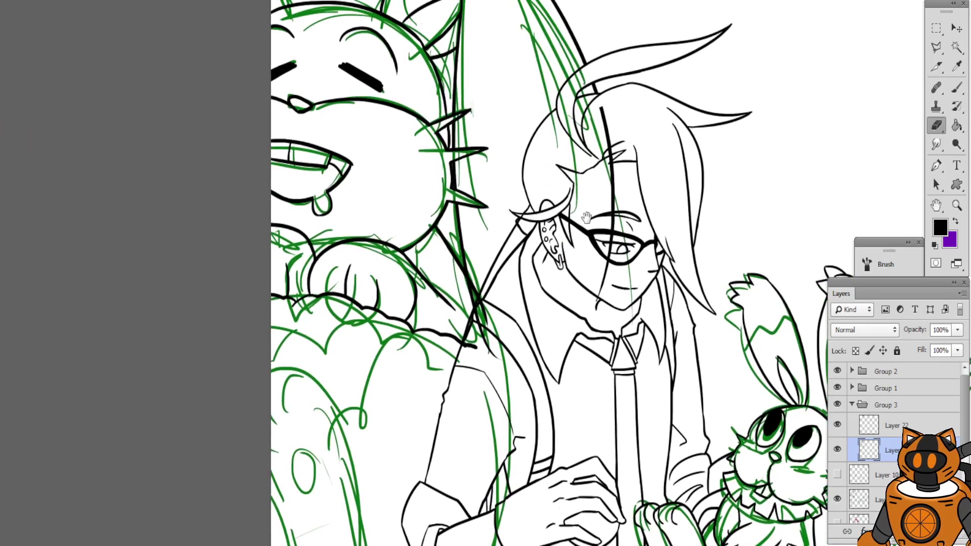
pyautogui.scroll(5, 478, 257)
pyautogui.moveTo(423, 277); pyautogui.dragTo(421, 251)
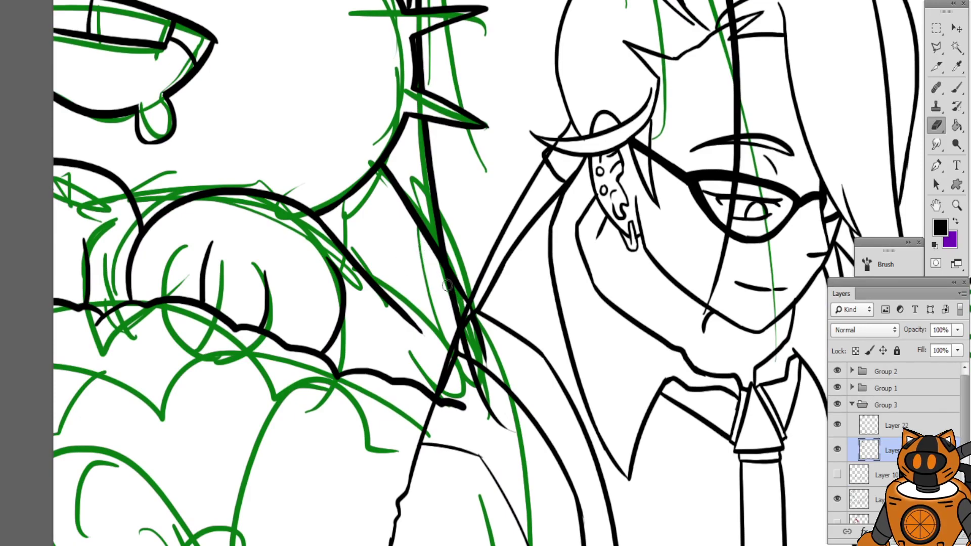
pyautogui.click(891, 429)
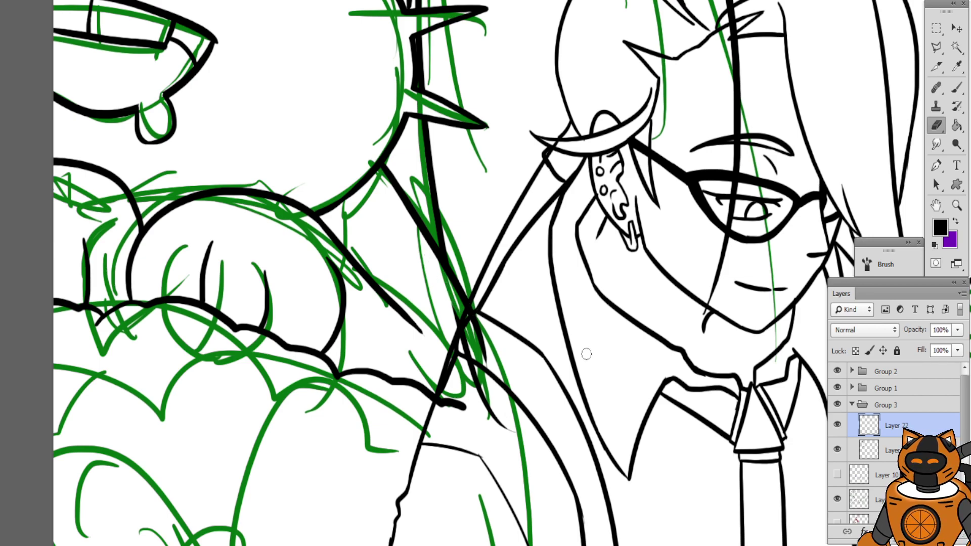
pyautogui.hotkey('alt', '[')
pyautogui.moveTo(631, 206); pyautogui.dragTo(648, 323)
pyautogui.hotkey('ctrl', '-')
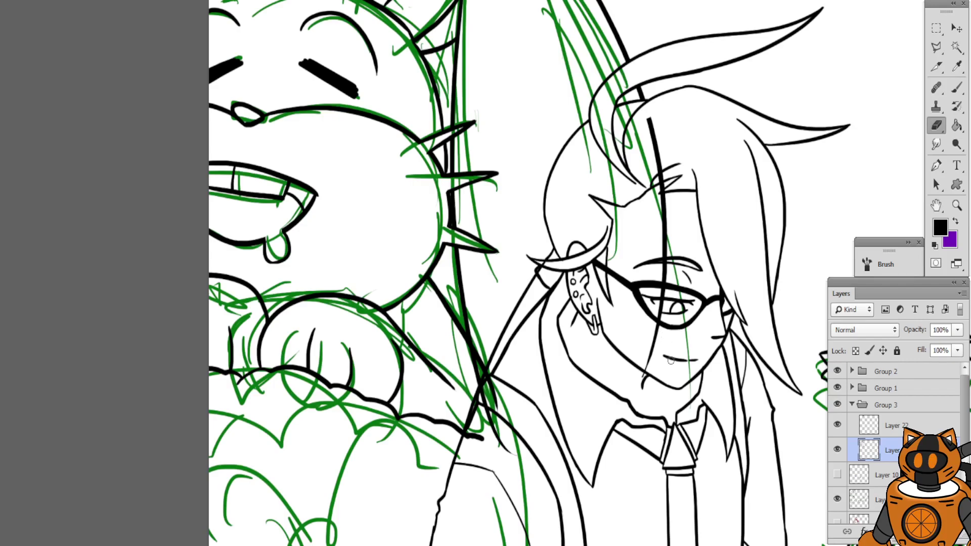
pyautogui.hotkey('ctrl', '+')
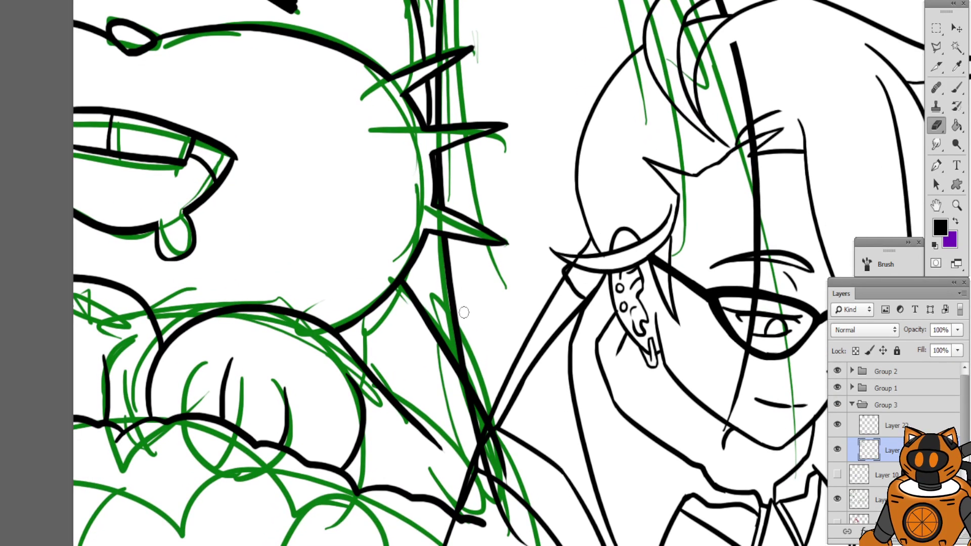
pyautogui.moveTo(473, 382); pyautogui.dragTo(490, 399)
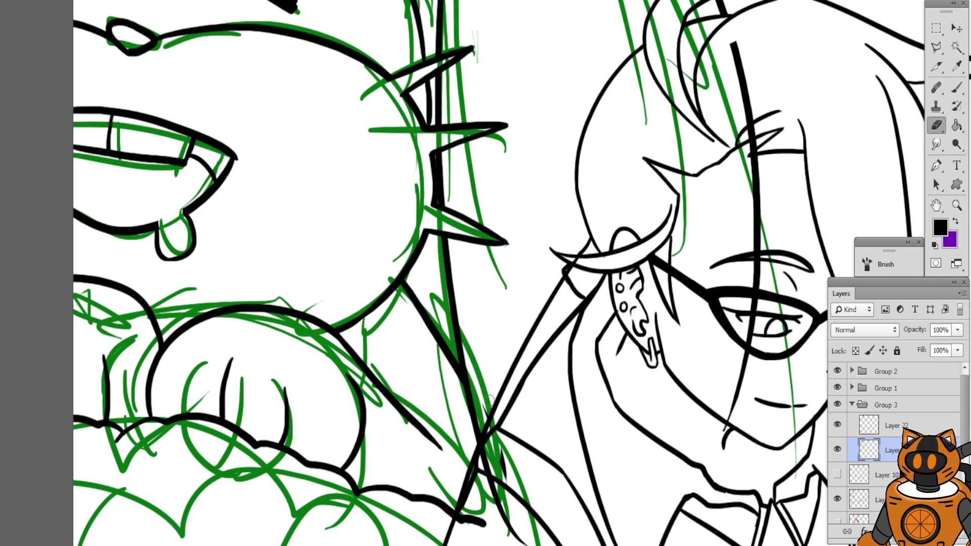
# Ink the top of the arched sketch shape below the scalloped edge in black, with the small hooked curve inside it
pyautogui.hotkey('ctrl', '-')
pyautogui.hotkey('ctrl', '-')
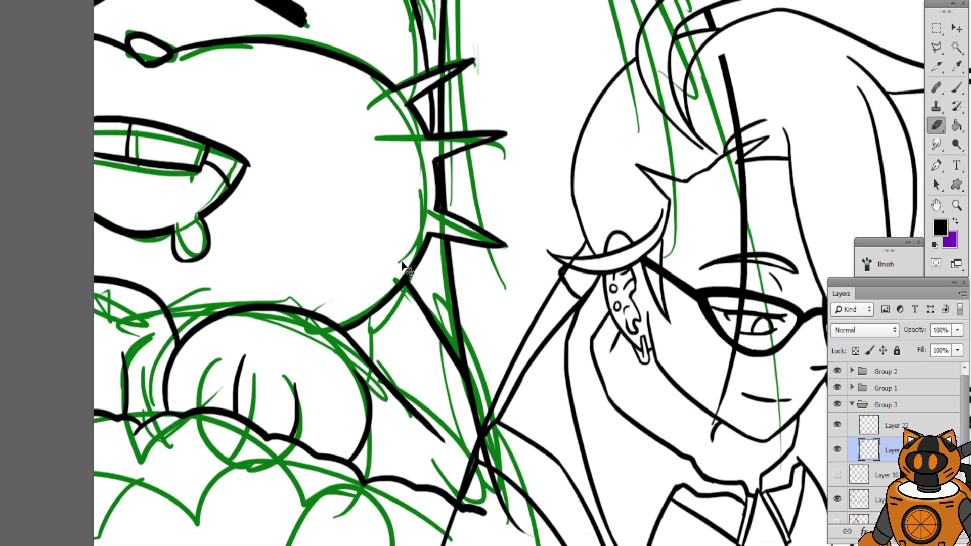
pyautogui.moveTo(479, 430)
pyautogui.mouseDown()
pyautogui.moveTo(540, 250)
pyautogui.moveTo(585, 244)
pyautogui.moveTo(572, 235)
pyautogui.mouseUp()
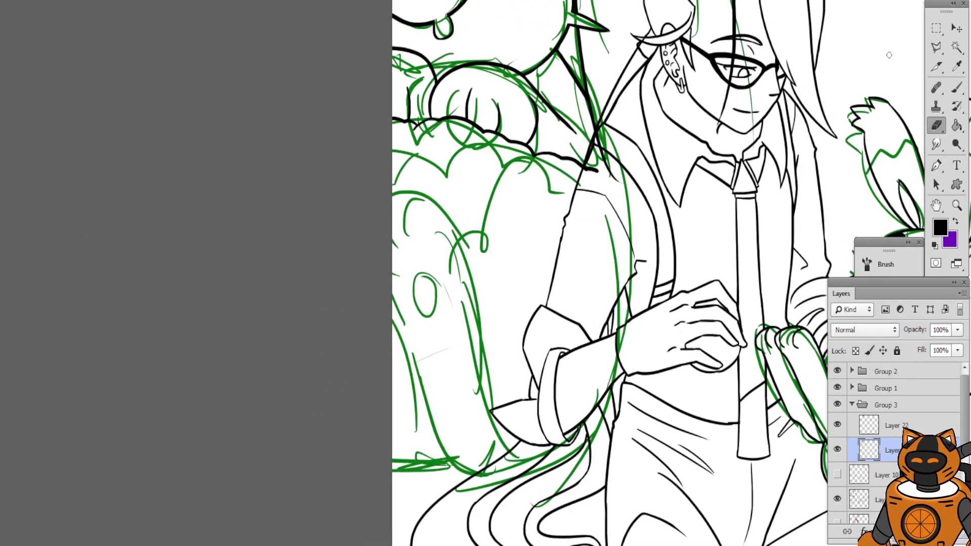
pyautogui.click(956, 88)
pyautogui.hotkey('ctrl', '+')
pyautogui.hotkey('ctrl', '+')
pyautogui.moveTo(362, 259); pyautogui.dragTo(356, 285)
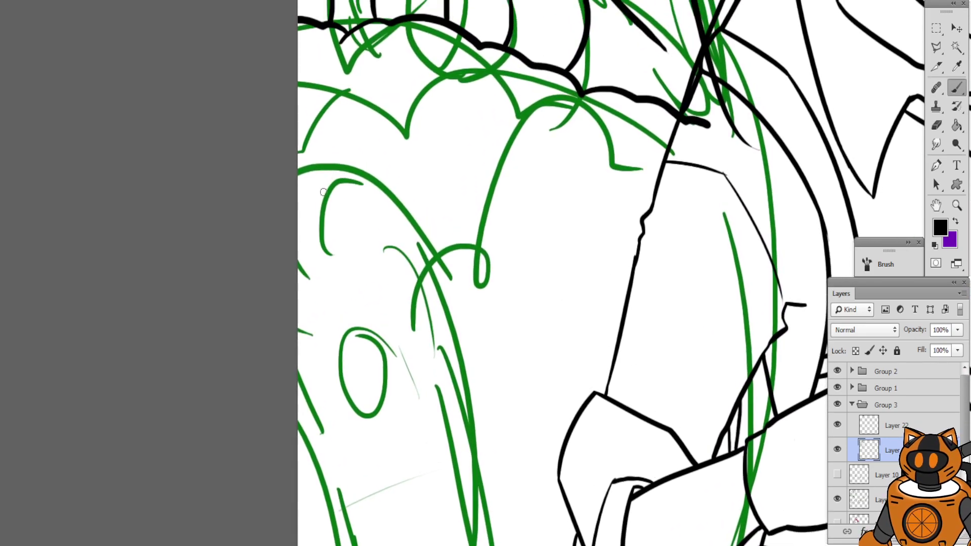
pyautogui.moveTo(333, 242)
pyautogui.mouseDown()
pyautogui.moveTo(340, 175)
pyautogui.moveTo(402, 212)
pyautogui.mouseUp()
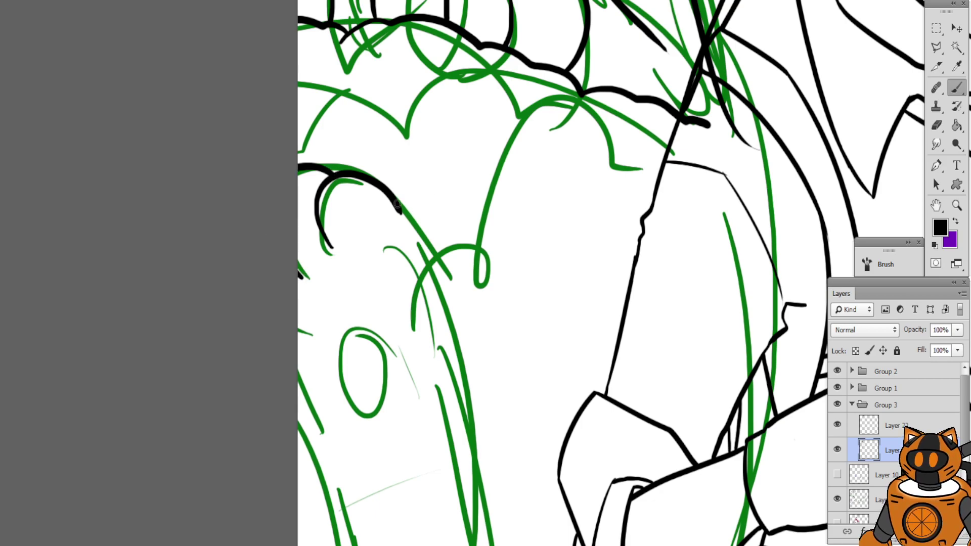
# Ink the outer side of the arched leg shape in black, from its top down to the man's elbow
pyautogui.moveTo(398, 204); pyautogui.dragTo(457, 450)
pyautogui.moveTo(397, 276); pyautogui.dragTo(385, 213)
pyautogui.hotkey('ctrl', 'z')
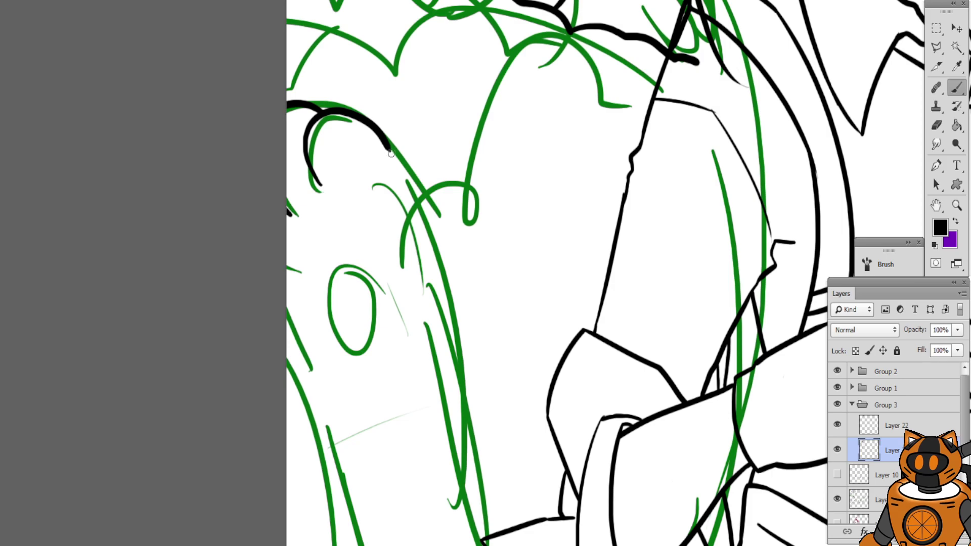
pyautogui.moveTo(390, 153); pyautogui.dragTo(489, 465)
pyautogui.hotkey('ctrl', 'z')
pyautogui.moveTo(387, 141); pyautogui.dragTo(472, 531)
pyautogui.hotkey('ctrl', 'z')
pyautogui.moveTo(390, 157); pyautogui.dragTo(501, 528)
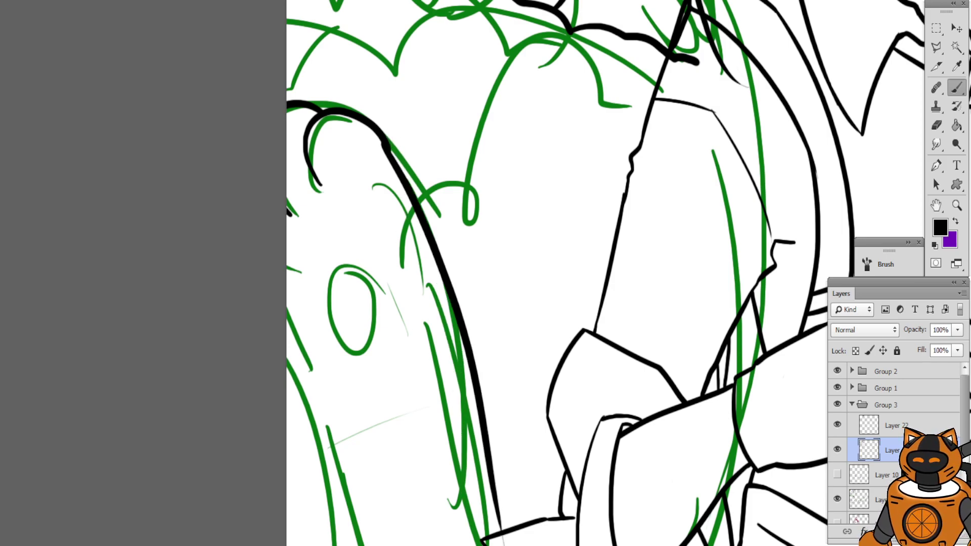
pyautogui.hotkey('ctrl', 'z')
pyautogui.moveTo(387, 144); pyautogui.dragTo(500, 531)
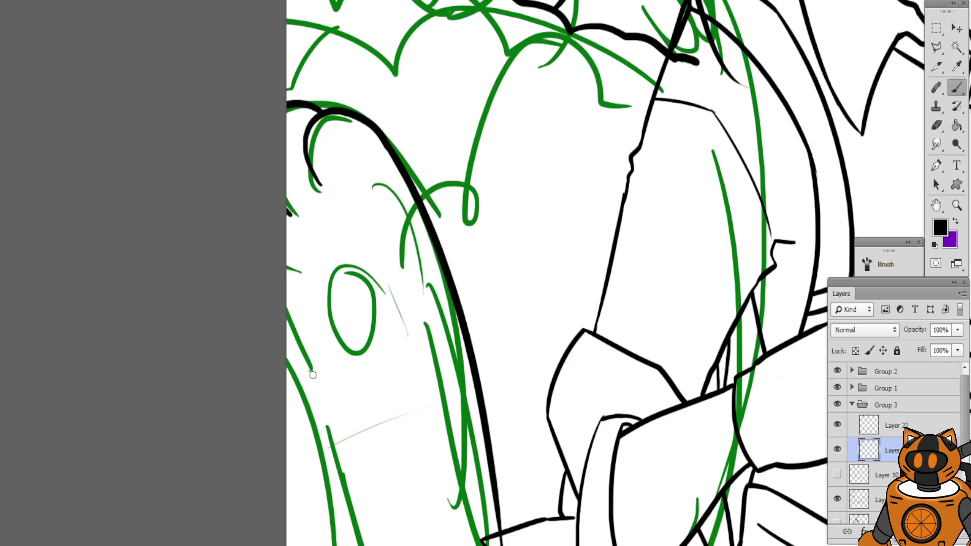
# Ink the upper part of the leg's opposite side in black, curving down from the canvas edge along the green sketch
pyautogui.moveTo(303, 305); pyautogui.dragTo(340, 155)
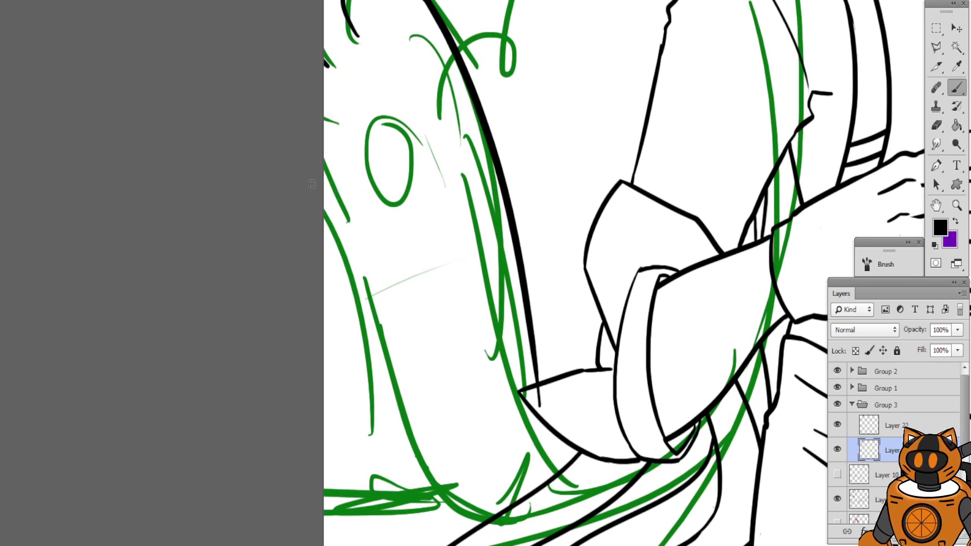
pyautogui.moveTo(312, 184); pyautogui.dragTo(470, 531)
pyautogui.moveTo(469, 362); pyautogui.dragTo(402, 260)
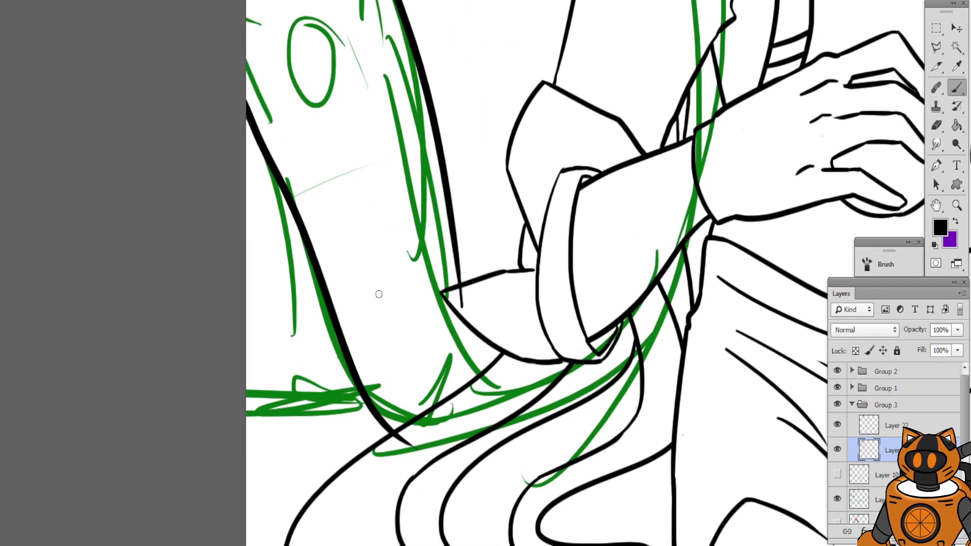
pyautogui.moveTo(286, 242); pyautogui.dragTo(284, 251)
pyautogui.hotkey('ctrl', 'z')
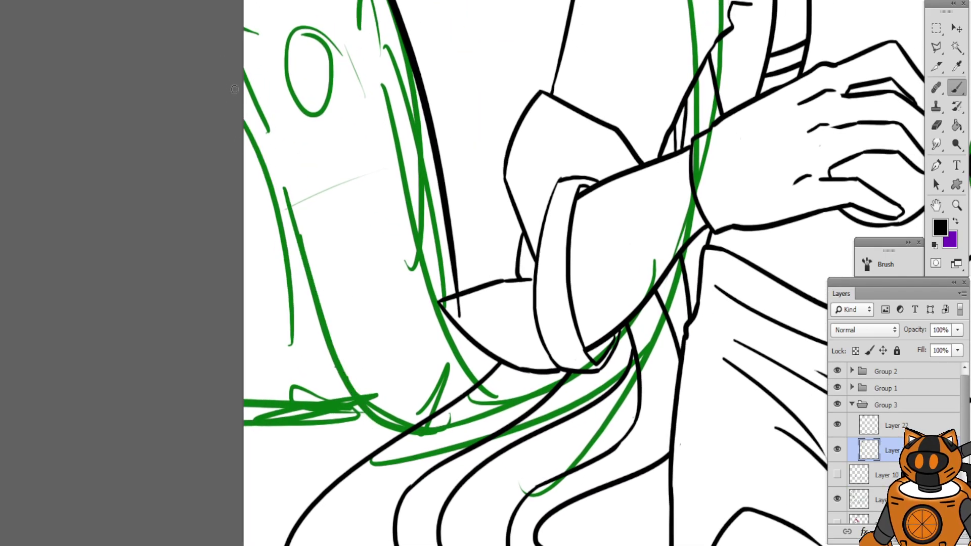
pyautogui.moveTo(234, 89)
pyautogui.mouseDown()
pyautogui.moveTo(299, 291)
pyautogui.moveTo(421, 381)
pyautogui.mouseUp()
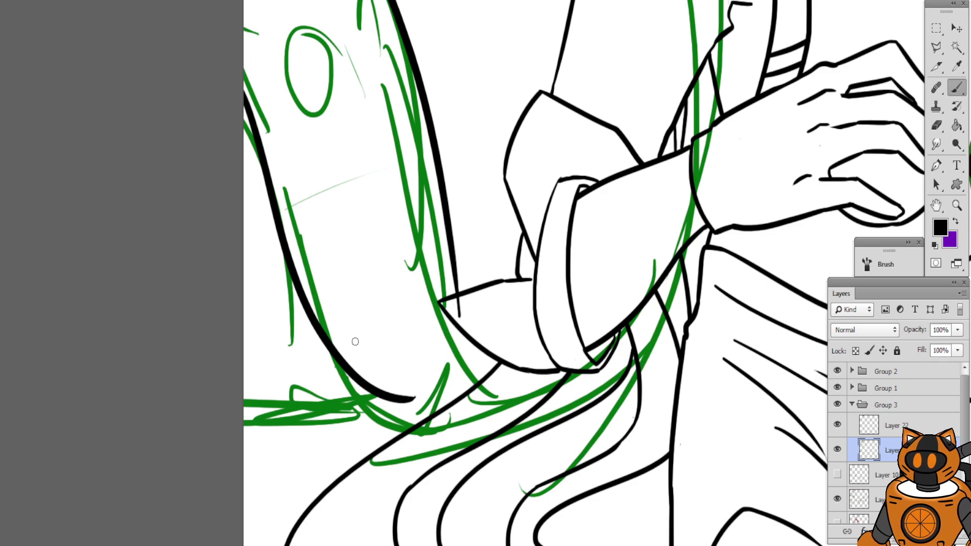
pyautogui.hotkey('ctrl', 'z')
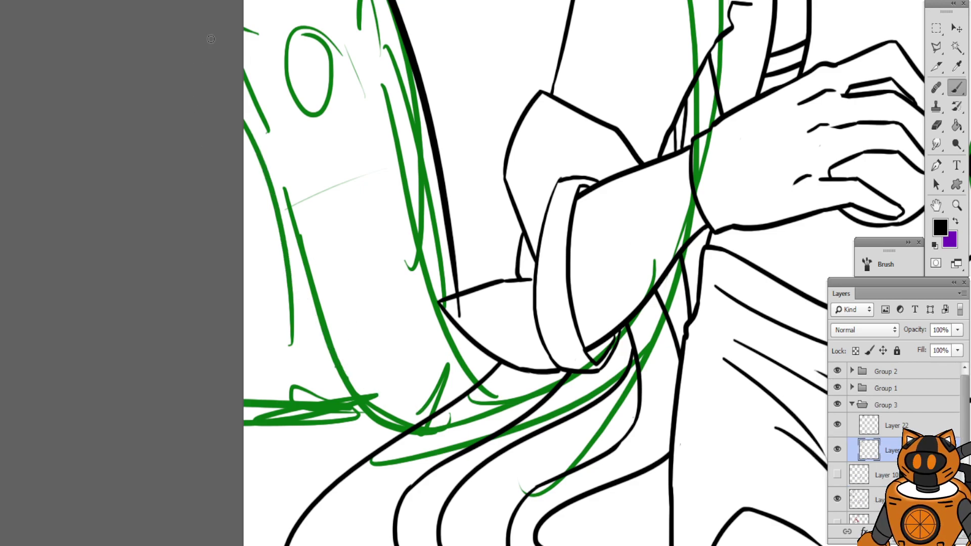
pyautogui.scroll(3, 173, 174)
pyautogui.moveTo(209, 150); pyautogui.dragTo(321, 439)
pyautogui.hotkey('ctrl', 'z')
pyautogui.moveTo(199, 137); pyautogui.dragTo(311, 407)
pyautogui.moveTo(239, 334); pyautogui.dragTo(215, 228)
# Trim the thin lower end of the new leg line with the Eraser
pyautogui.hotkey('ctrl', '+')
pyautogui.hotkey('ctrl', '+')
pyautogui.moveTo(307, 217); pyautogui.dragTo(364, 165)
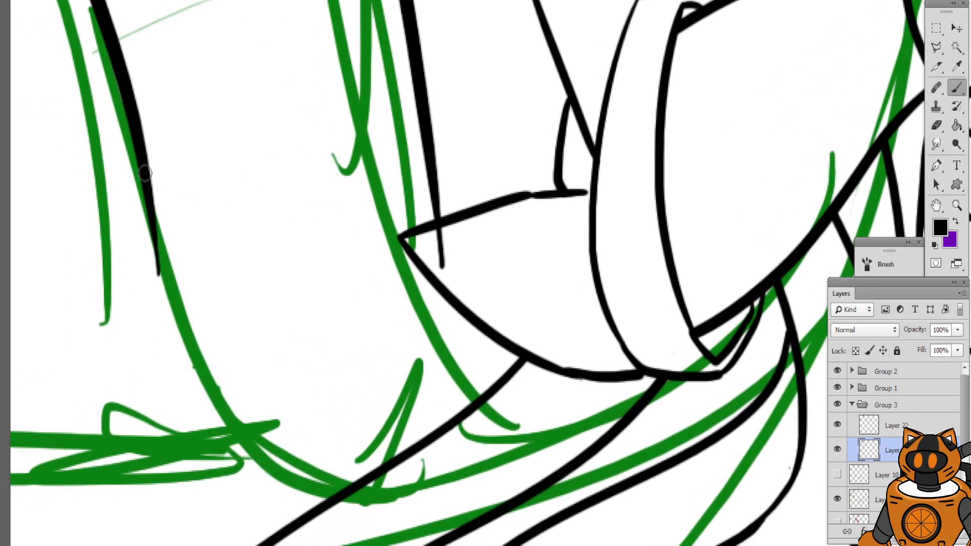
pyautogui.moveTo(145, 173); pyautogui.dragTo(349, 486)
pyautogui.hotkey('ctrl', 'z')
pyautogui.click(936, 125)
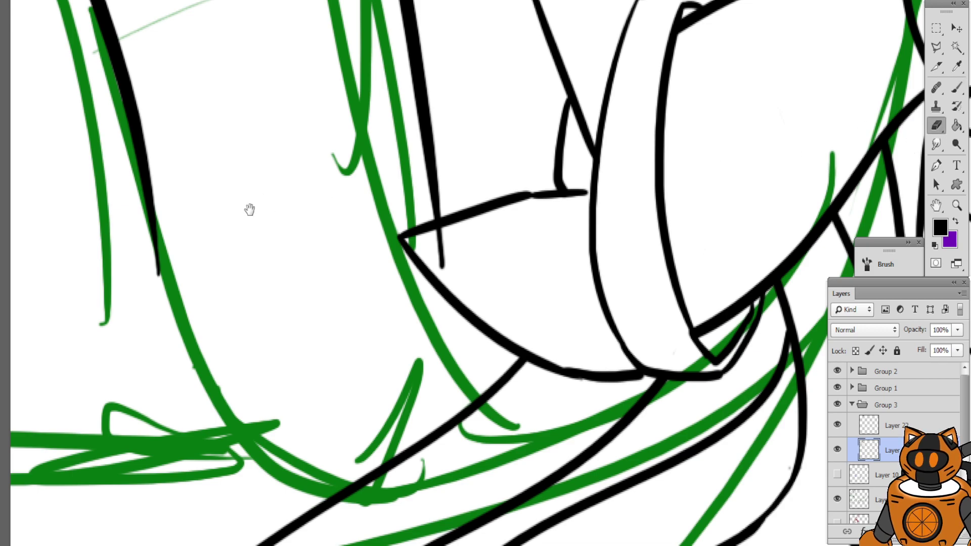
pyautogui.moveTo(146, 189); pyautogui.dragTo(250, 258)
pyautogui.moveTo(203, 187); pyautogui.dragTo(281, 412)
pyautogui.moveTo(215, 171); pyautogui.dragTo(270, 367)
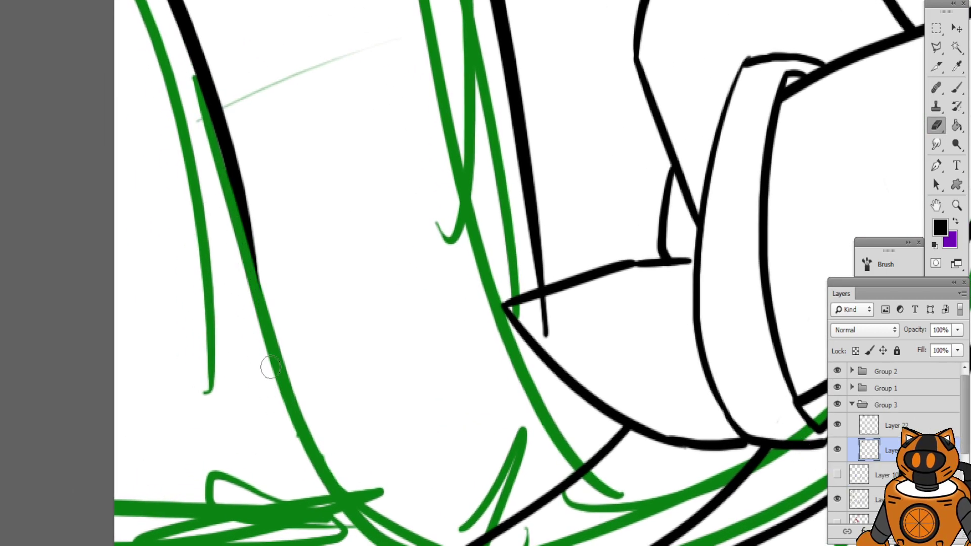
pyautogui.moveTo(484, 256); pyautogui.dragTo(464, 192)
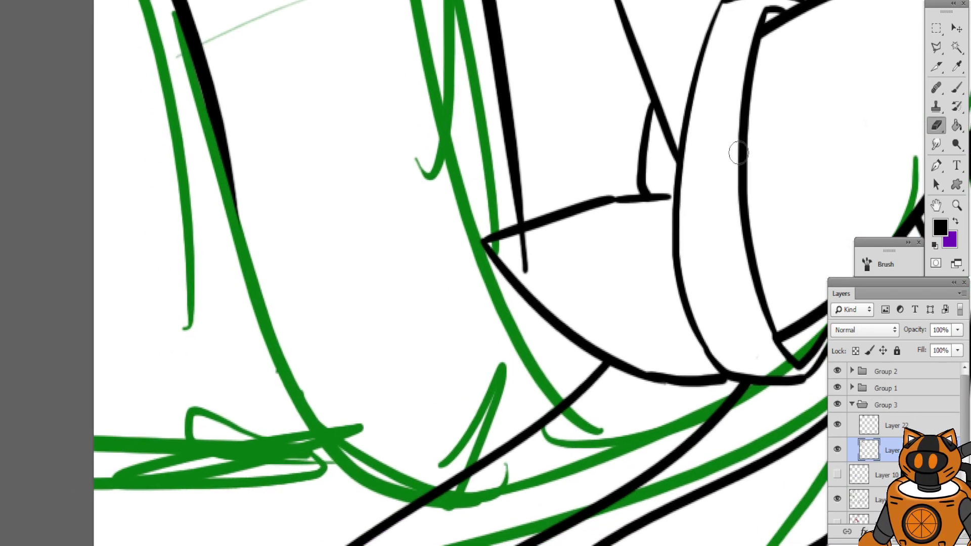
# Continue the leg line in black, curving around the bottom to the hair strands below the man's elbow
pyautogui.click(957, 88)
pyautogui.moveTo(223, 150); pyautogui.dragTo(391, 413)
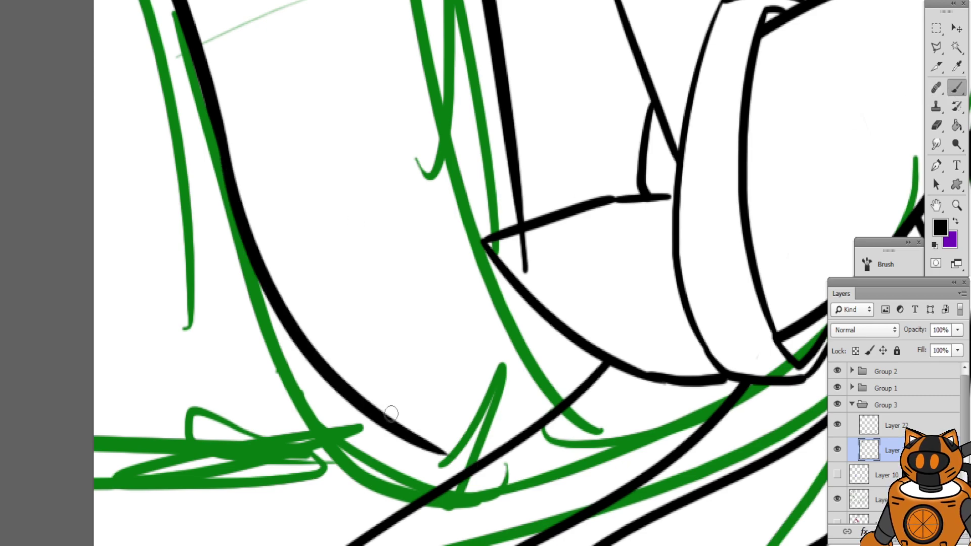
pyautogui.moveTo(431, 451)
pyautogui.mouseDown()
pyautogui.moveTo(510, 461)
pyautogui.moveTo(626, 430)
pyautogui.mouseUp()
pyautogui.moveTo(420, 241); pyautogui.dragTo(367, 413)
pyautogui.hotkey('ctrl', '-')
pyautogui.hotkey('ctrl', '-')
pyautogui.moveTo(436, 246); pyautogui.dragTo(460, 290)
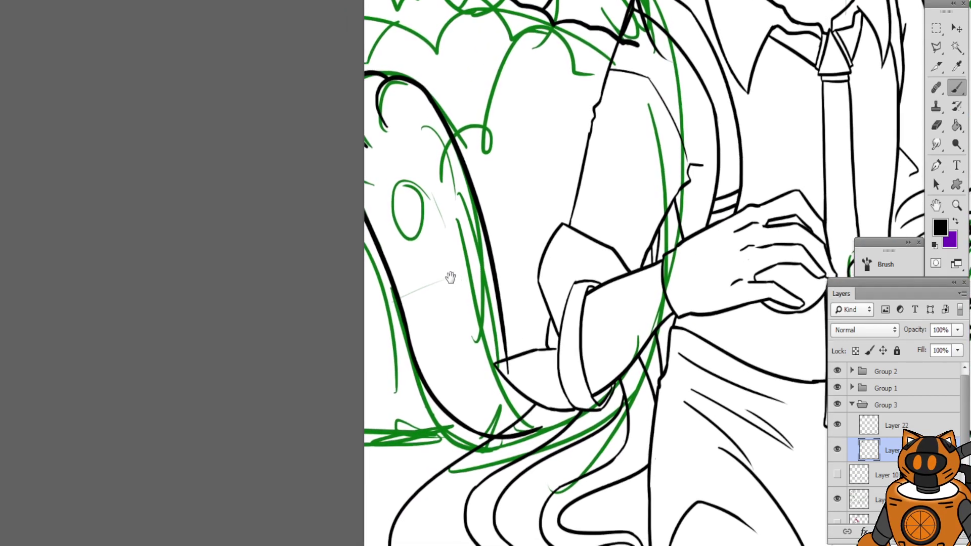
# Ink a rounded bump beside the leg in black and continue it as a jagged line down across the man's sleeve
pyautogui.moveTo(412, 231); pyautogui.dragTo(441, 325)
pyautogui.moveTo(406, 258)
pyautogui.mouseDown()
pyautogui.moveTo(375, 197)
pyautogui.moveTo(535, 154)
pyautogui.mouseUp()
pyautogui.scroll(3, 422, 188)
pyautogui.moveTo(441, 138)
pyautogui.mouseDown()
pyautogui.moveTo(442, 303)
pyautogui.moveTo(478, 309)
pyautogui.moveTo(457, 264)
pyautogui.mouseUp()
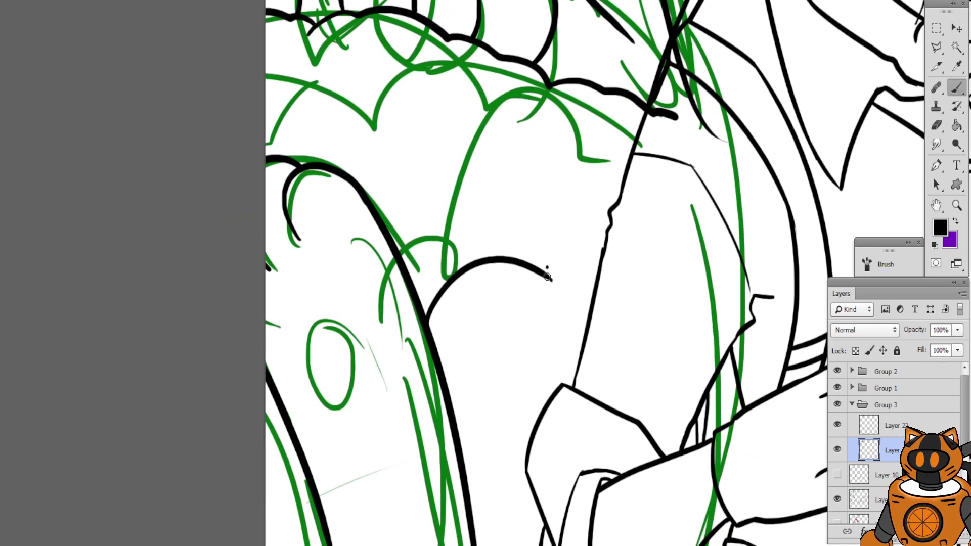
pyautogui.moveTo(547, 275)
pyautogui.mouseDown()
pyautogui.moveTo(585, 338)
pyautogui.moveTo(622, 372)
pyautogui.mouseUp()
pyautogui.hotkey('ctrl', 'z')
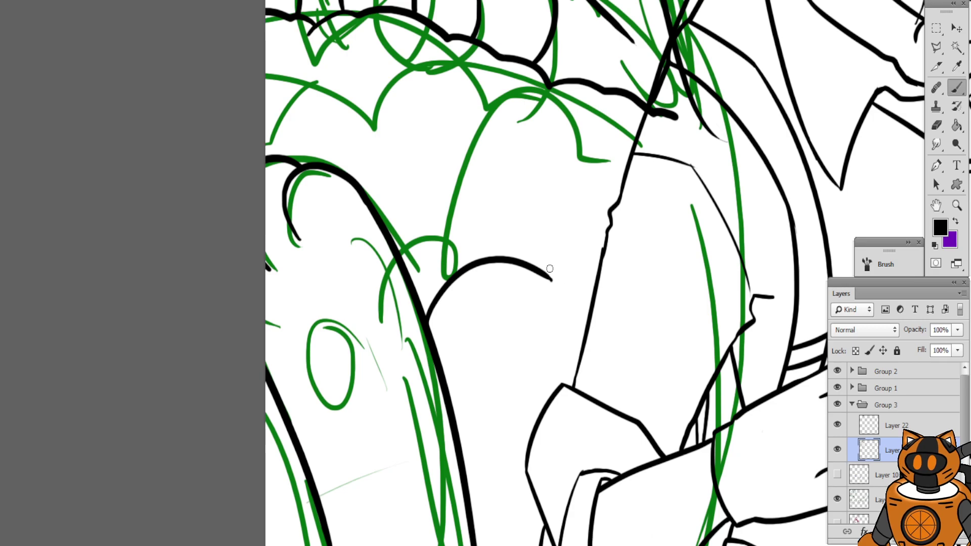
pyautogui.moveTo(549, 268)
pyautogui.mouseDown()
pyautogui.moveTo(587, 349)
pyautogui.moveTo(618, 358)
pyautogui.mouseUp()
# Ink the creature's bottom line from the canvas edge to the leg curve, and a small circle over the leg's oval sketch
pyautogui.moveTo(535, 219)
pyautogui.mouseDown()
pyautogui.moveTo(540, 208)
pyautogui.moveTo(484, 114)
pyautogui.mouseUp()
pyautogui.moveTo(534, 251)
pyautogui.mouseDown()
pyautogui.moveTo(519, 153)
pyautogui.moveTo(534, 155)
pyautogui.moveTo(508, 144)
pyautogui.mouseUp()
pyautogui.moveTo(463, 200)
pyautogui.mouseDown()
pyautogui.moveTo(581, 296)
pyautogui.moveTo(580, 203)
pyautogui.mouseUp()
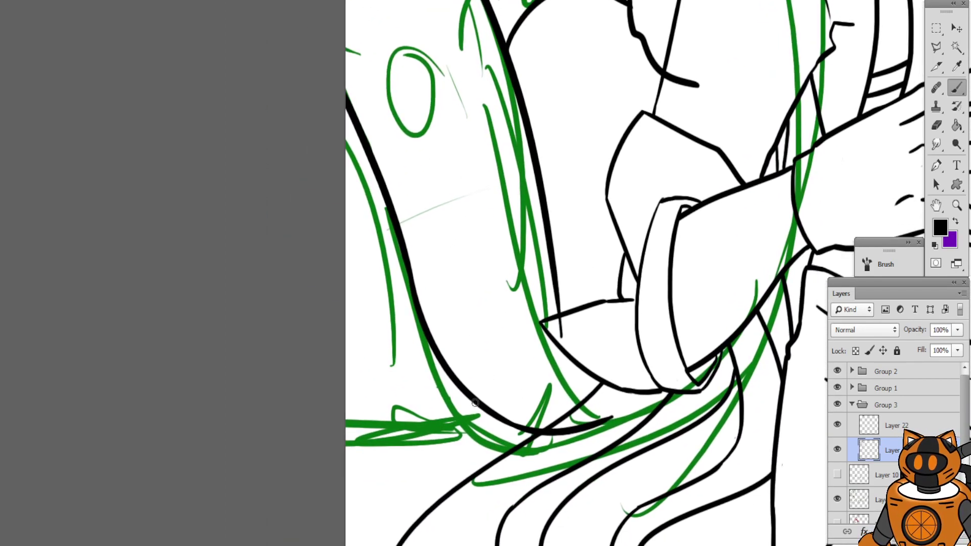
pyautogui.moveTo(475, 403); pyautogui.dragTo(333, 405)
pyautogui.scroll(10, 329, 227)
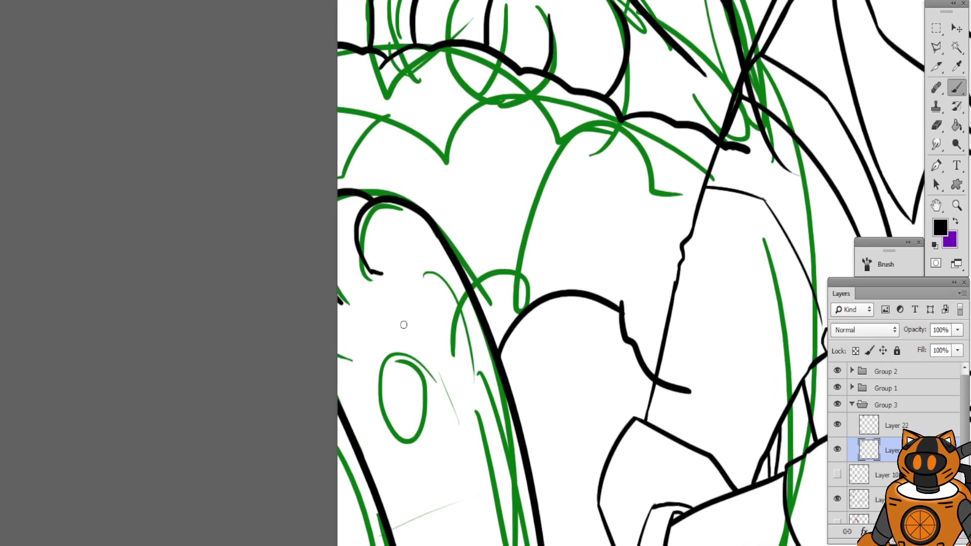
pyautogui.moveTo(407, 368); pyautogui.dragTo(420, 396)
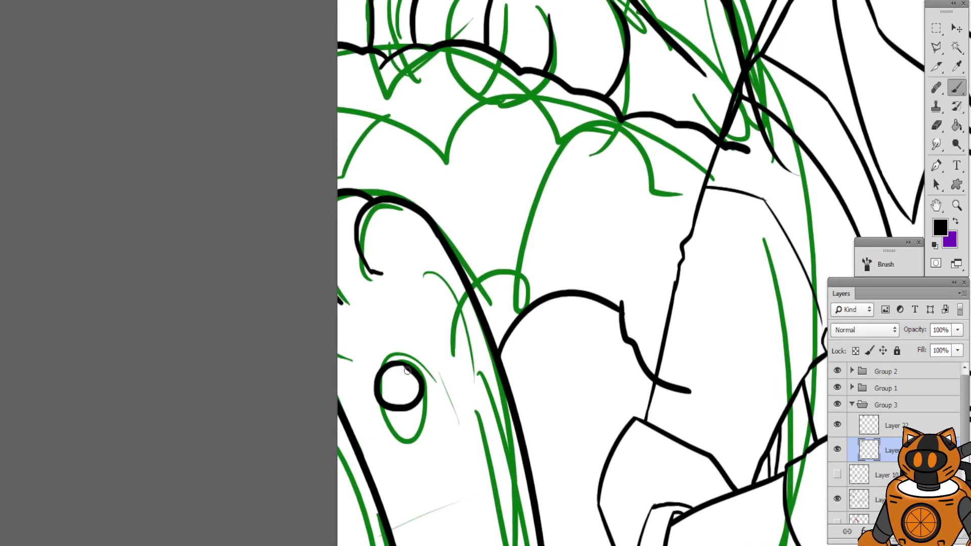
# Review the creature's inked lines from its head down to where they overlap the man
pyautogui.moveTo(349, 123)
pyautogui.mouseDown()
pyautogui.moveTo(323, 280)
pyautogui.moveTo(306, 302)
pyautogui.moveTo(359, 191)
pyautogui.mouseUp()
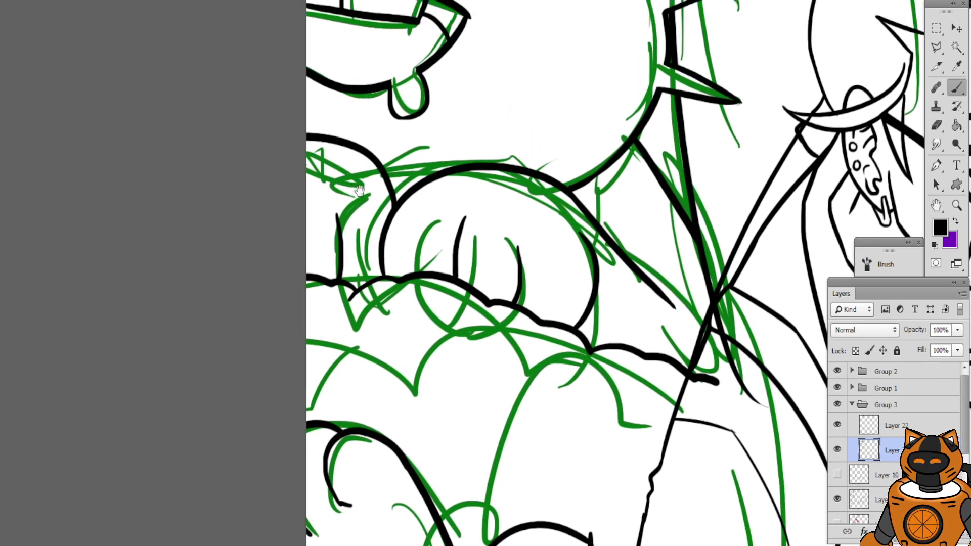
pyautogui.scroll(5, 359, 190)
pyautogui.scroll(10, 392, 199)
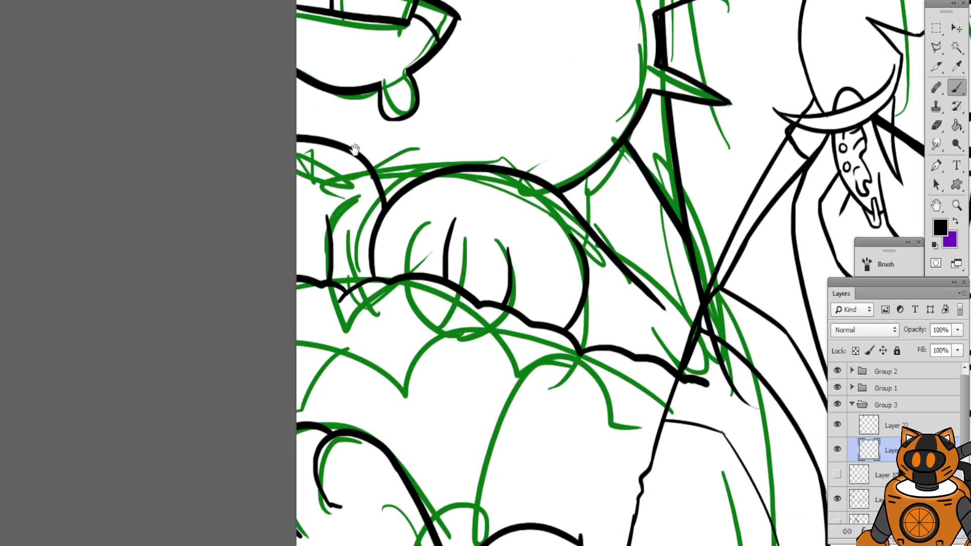
pyautogui.scroll(2, 409, 243)
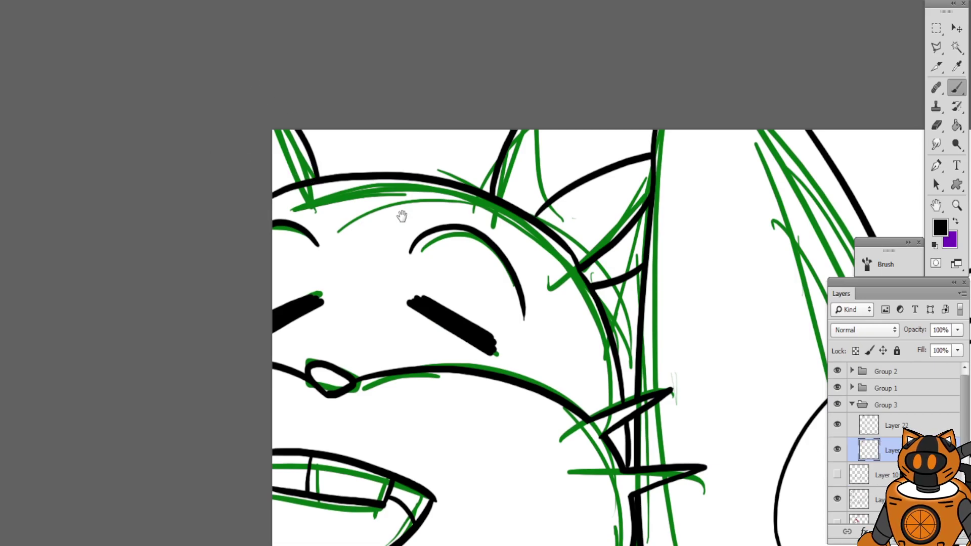
pyautogui.moveTo(401, 217); pyautogui.dragTo(127, 5)
pyautogui.hotkey('ctrl', '-')
pyautogui.scroll(-10, 367, 271)
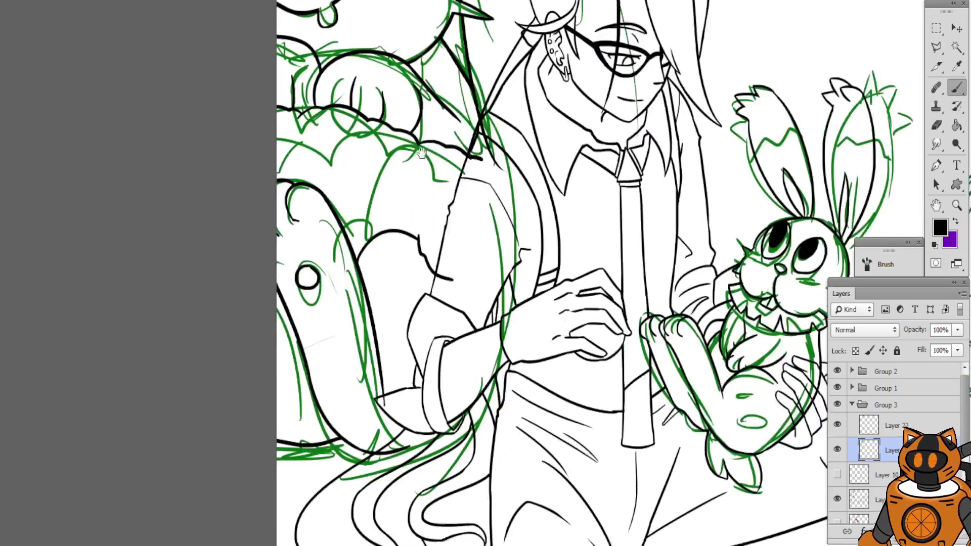
pyautogui.moveTo(421, 152); pyautogui.dragTo(435, 192)
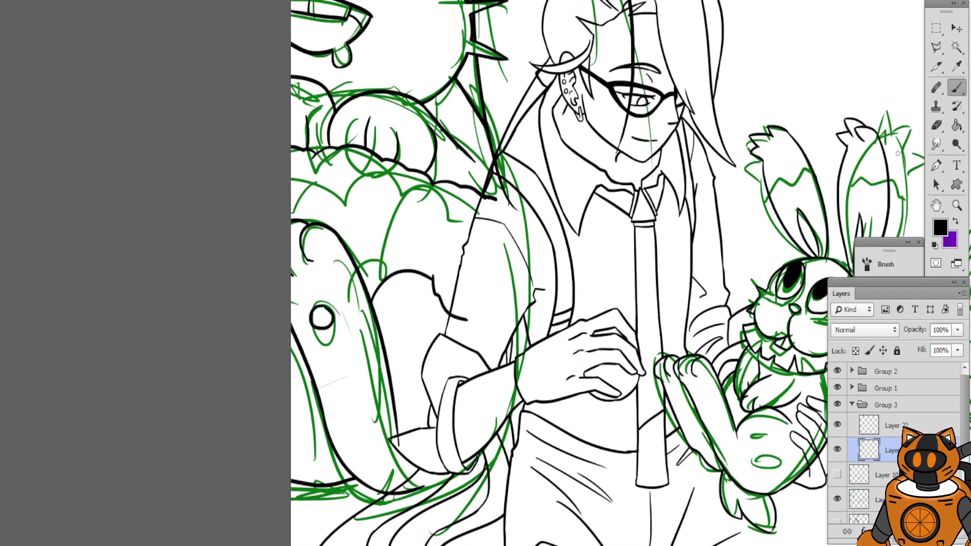
# Erase the long black creature line where it crosses the man's hair, face and glasses
pyautogui.click(933, 126)
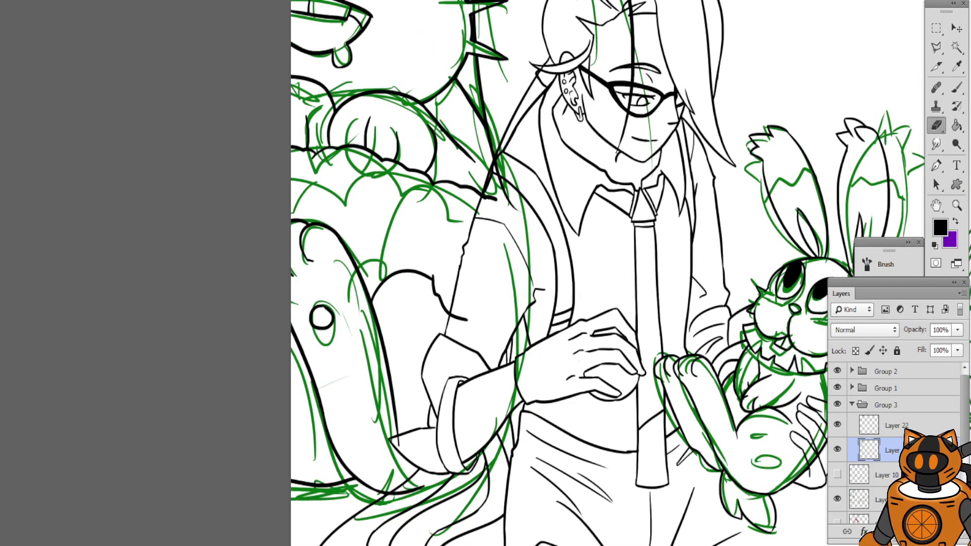
pyautogui.moveTo(453, 177); pyautogui.dragTo(441, 206)
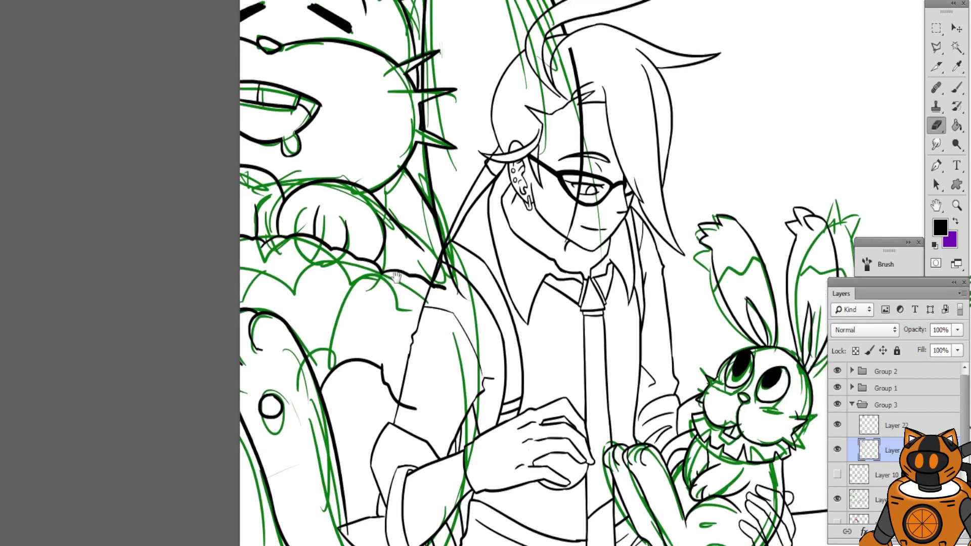
pyautogui.hotkey('ctrl', '+')
pyautogui.hotkey('ctrl', '+')
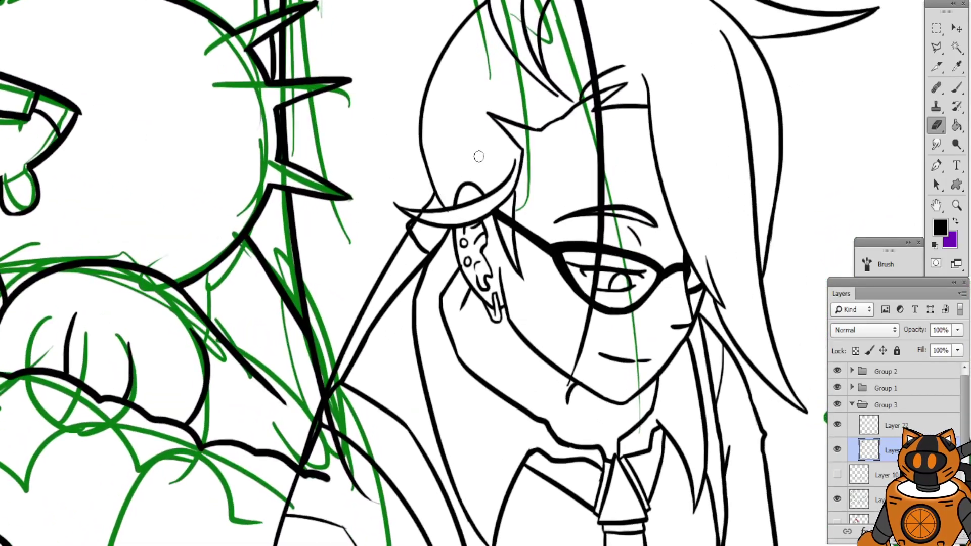
pyautogui.moveTo(481, 157); pyautogui.dragTo(405, 355)
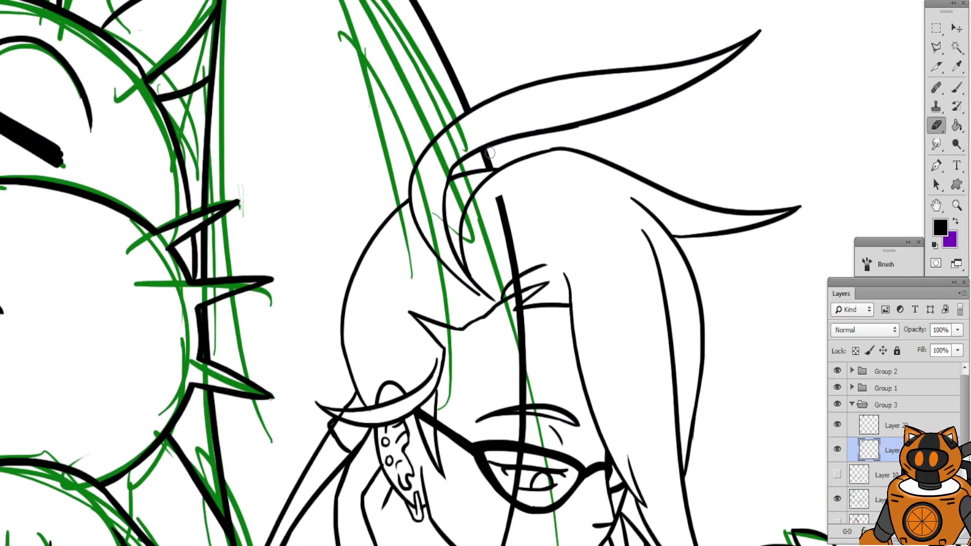
pyautogui.moveTo(491, 194); pyautogui.dragTo(527, 353)
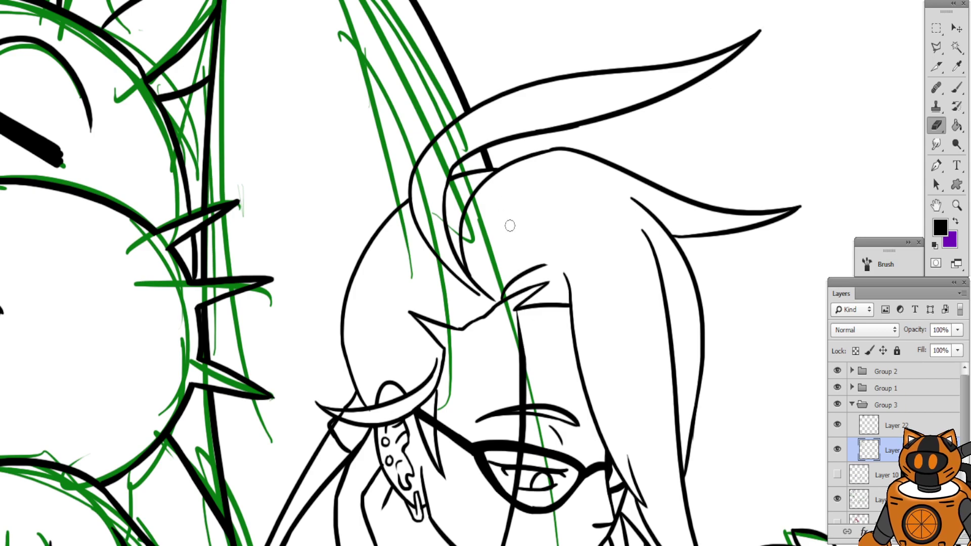
pyautogui.moveTo(510, 226); pyautogui.dragTo(523, 442)
pyautogui.moveTo(498, 407)
pyautogui.mouseDown()
pyautogui.moveTo(508, 365)
pyautogui.moveTo(564, 266)
pyautogui.mouseUp()
pyautogui.moveTo(591, 303); pyautogui.dragTo(578, 379)
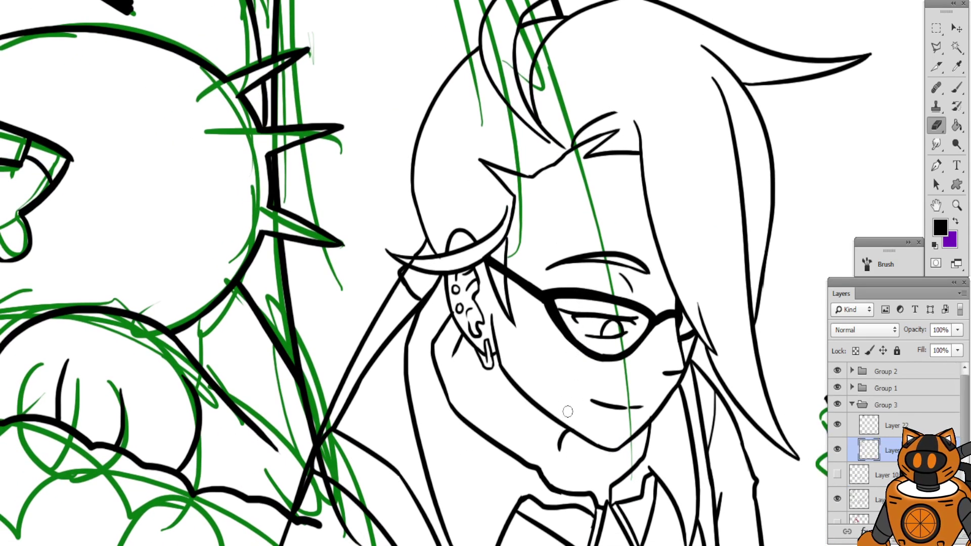
# Erase the end of the scalloped edge that extends past the man's outline at the shoulder
pyautogui.moveTo(527, 312); pyautogui.dragTo(455, 318)
pyautogui.moveTo(414, 389); pyautogui.dragTo(450, 338)
pyautogui.scroll(2, 456, 349)
pyautogui.moveTo(313, 490)
pyautogui.mouseDown()
pyautogui.moveTo(303, 478)
pyautogui.moveTo(342, 496)
pyautogui.moveTo(340, 488)
pyautogui.mouseUp()
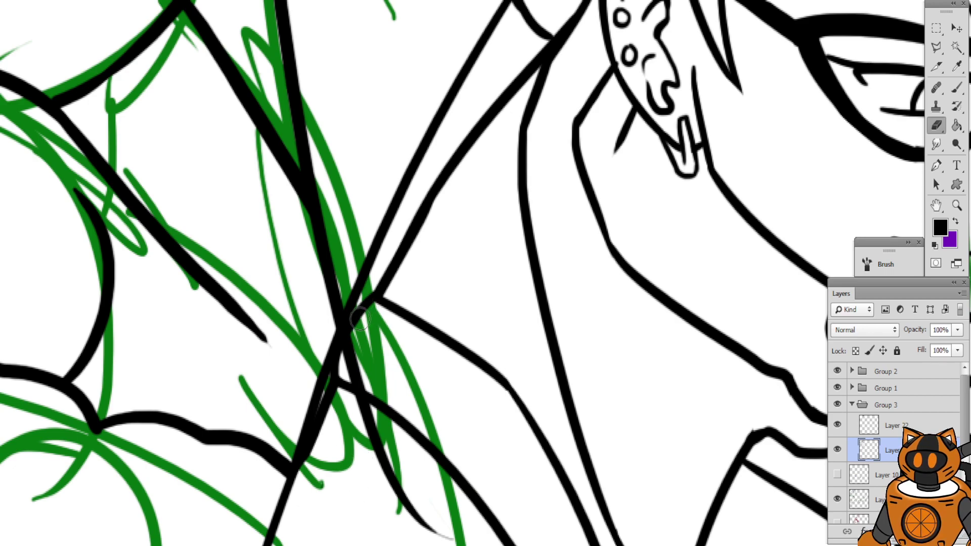
# On Layer 22, erase the tail of the long creature line that crosses the man's shoulder
pyautogui.click(895, 429)
pyautogui.moveTo(354, 390); pyautogui.dragTo(357, 369)
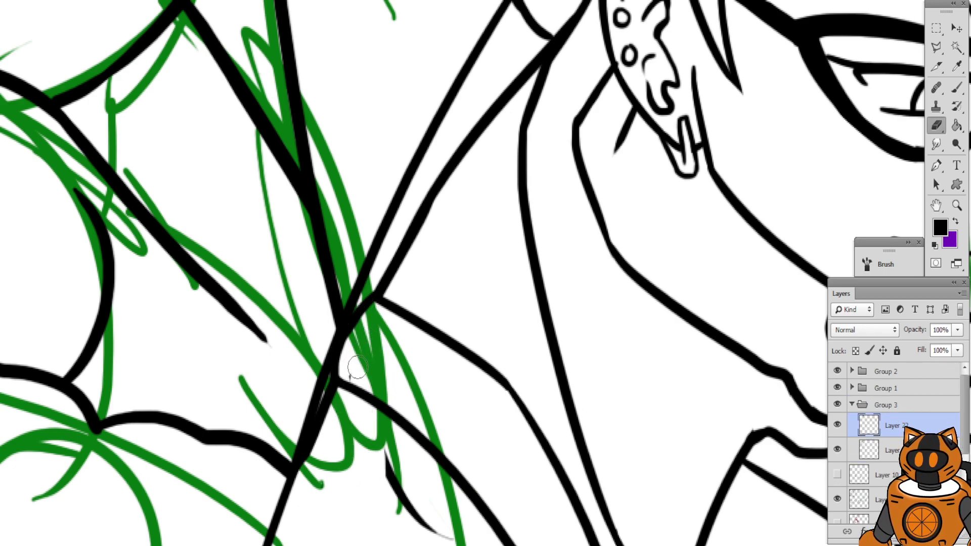
pyautogui.moveTo(387, 451)
pyautogui.mouseDown()
pyautogui.moveTo(411, 515)
pyautogui.moveTo(433, 531)
pyautogui.mouseUp()
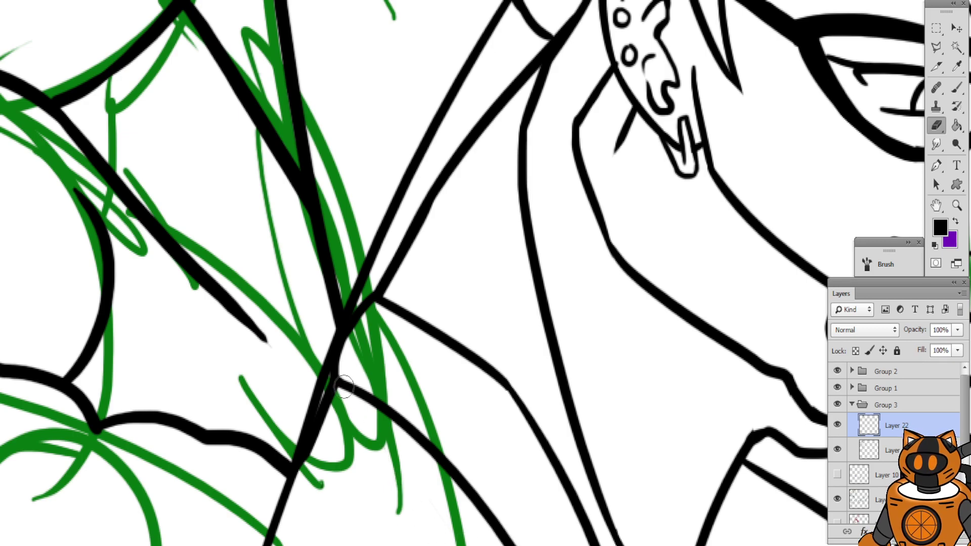
# On the lower layer of Group 3, erase the end of the jagged line that crosses the man's sleeve
pyautogui.hotkey('ctrl', '-')
pyautogui.moveTo(368, 399); pyautogui.dragTo(460, 349)
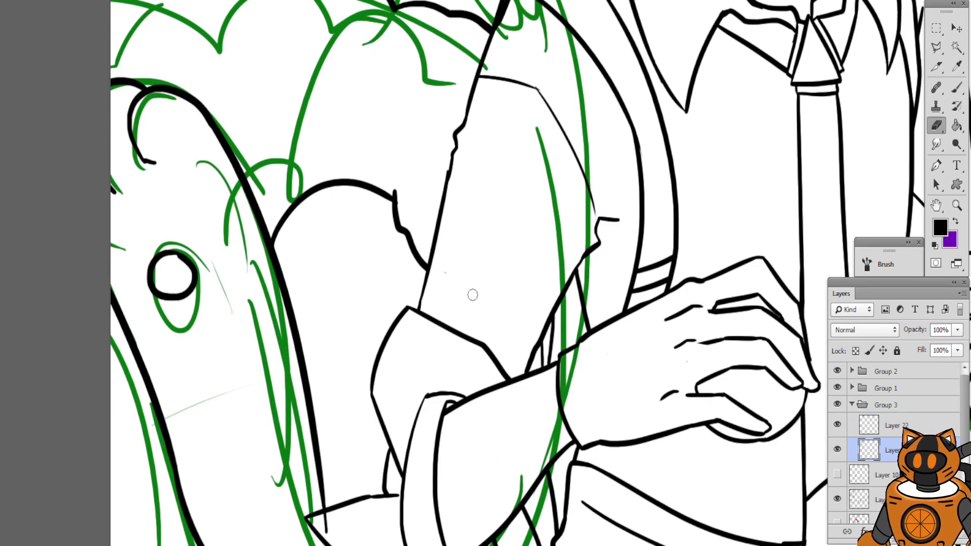
pyautogui.moveTo(435, 317)
pyautogui.mouseDown()
pyautogui.moveTo(410, 204)
pyautogui.moveTo(535, 102)
pyautogui.moveTo(551, 56)
pyautogui.mouseUp()
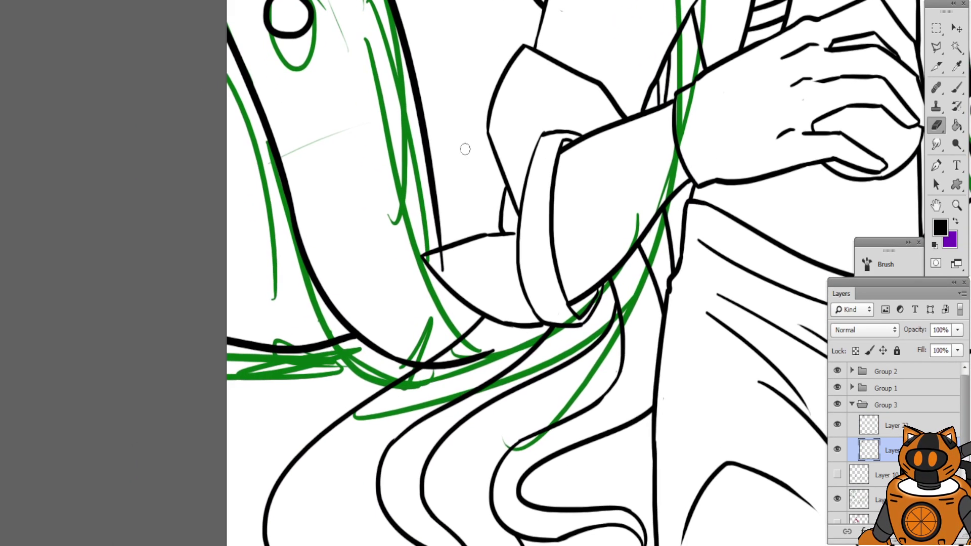
# Erase the ends of the large creature's limb outline where they cross the man's sleeve and hair strand
pyautogui.scroll(3, 487, 264)
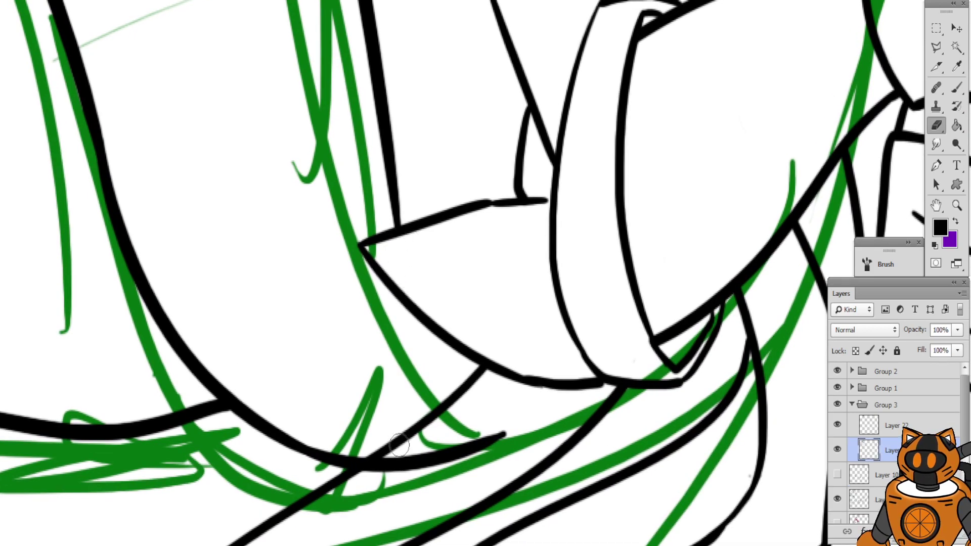
pyautogui.scroll(-3, 472, 368)
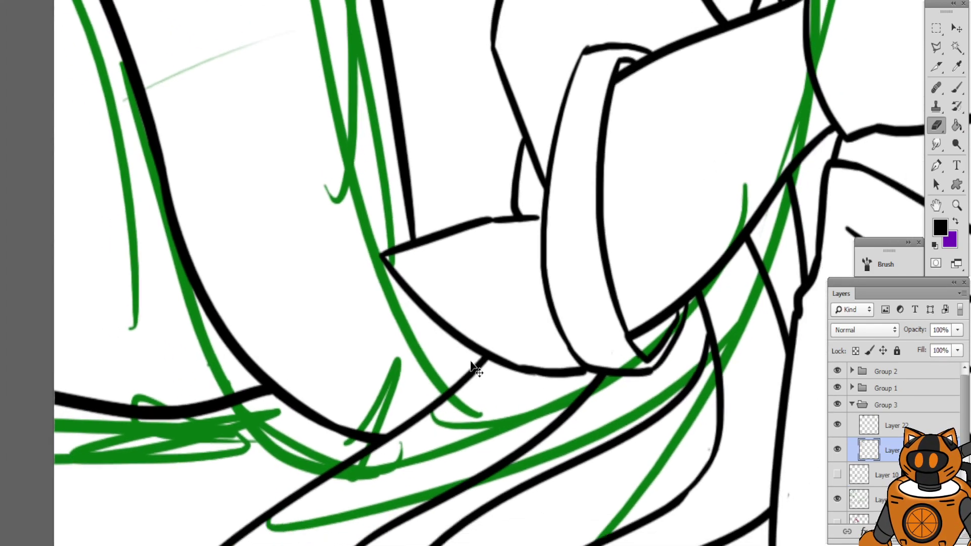
pyautogui.scroll(-3, 445, 354)
# Ink the background creature's curved outline from behind the man's far arm down to the rabbit's ruff
pyautogui.moveTo(466, 93); pyautogui.dragTo(405, 425)
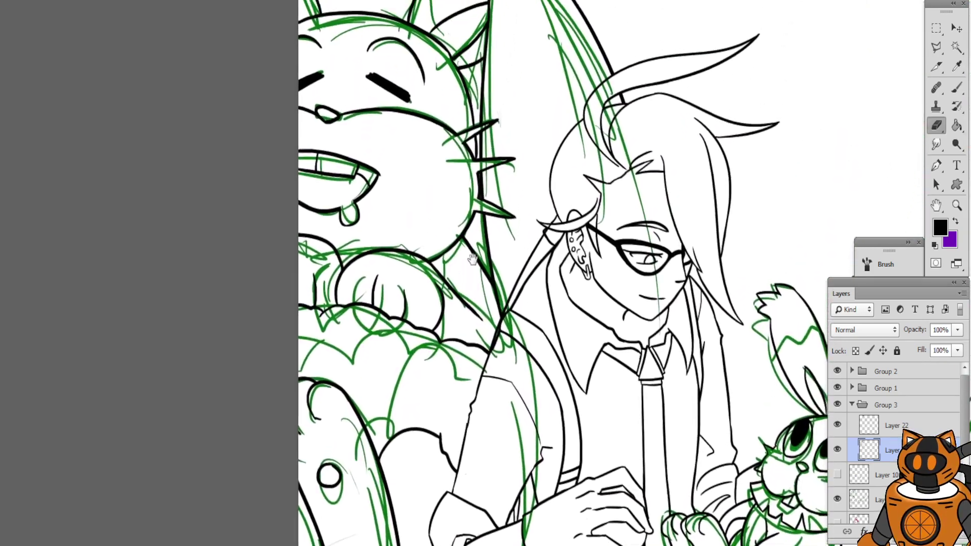
pyautogui.moveTo(466, 205); pyautogui.dragTo(363, 200)
pyautogui.moveTo(460, 242); pyautogui.dragTo(361, 119)
pyautogui.moveTo(393, 227); pyautogui.dragTo(405, 221)
pyautogui.click(956, 88)
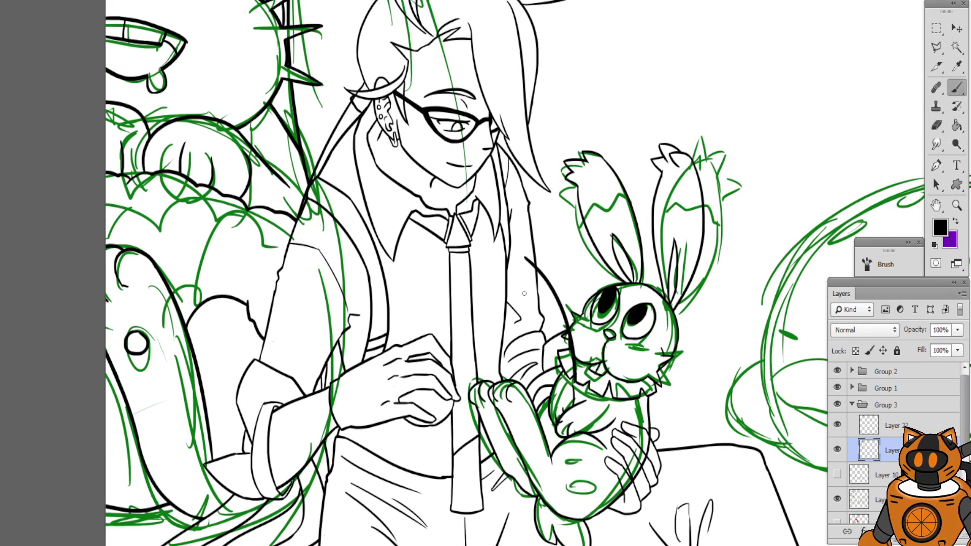
pyautogui.moveTo(471, 162); pyautogui.dragTo(493, 280)
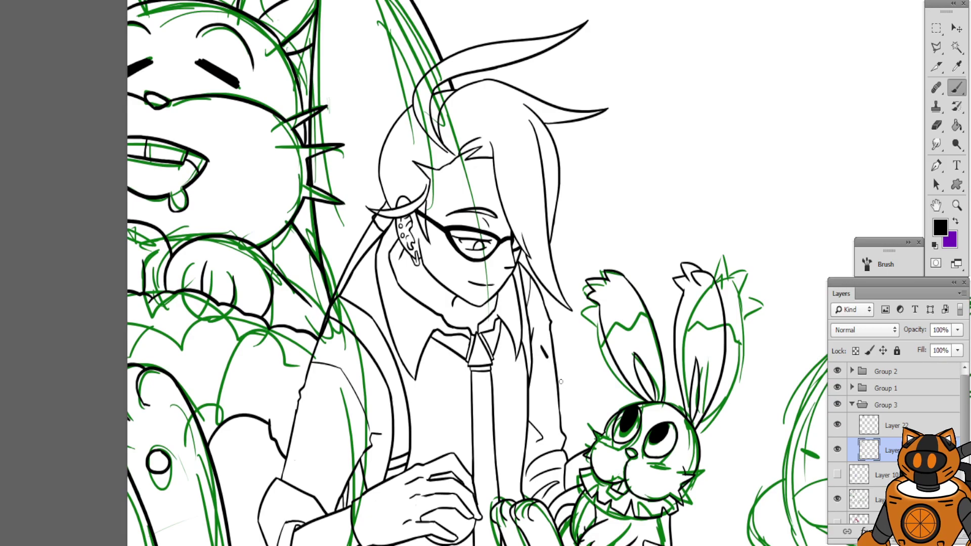
pyautogui.scroll(-3, 557, 315)
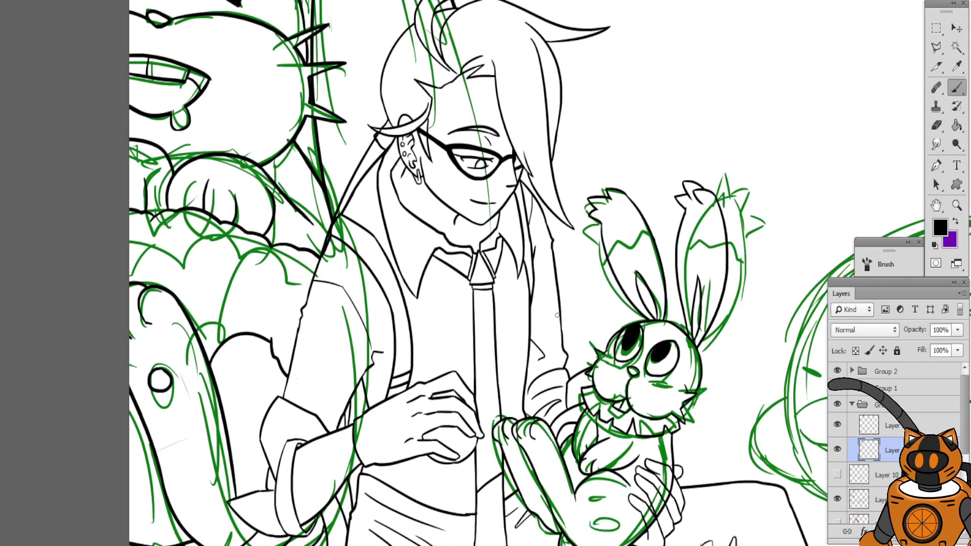
pyautogui.moveTo(464, 237)
pyautogui.mouseDown()
pyautogui.moveTo(436, 369)
pyautogui.moveTo(452, 257)
pyautogui.moveTo(424, 201)
pyautogui.mouseUp()
pyautogui.hotkey('ctrl', '+')
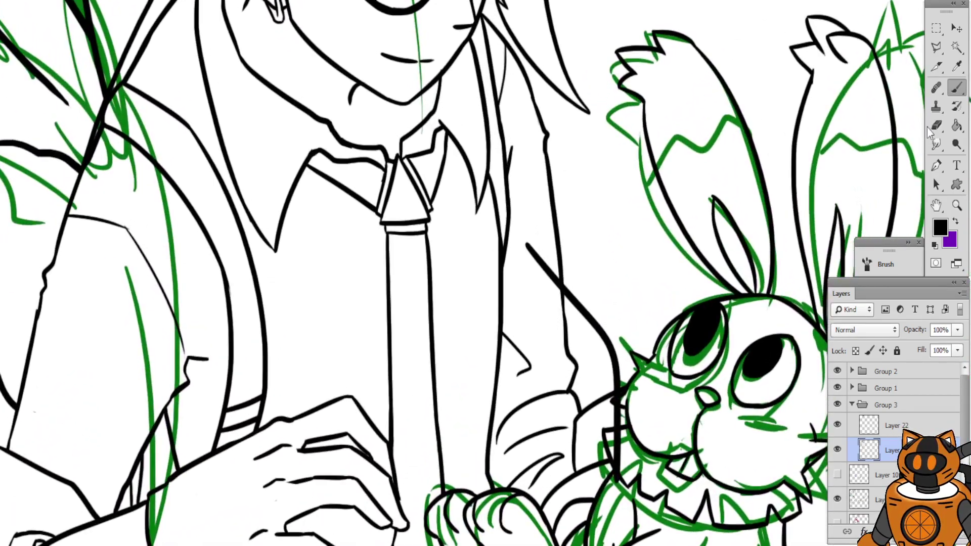
# Erase the parts of the new curve that overlap the man's arm, his sleeve and the rabbit's ruff
pyautogui.click(936, 126)
pyautogui.moveTo(550, 266); pyautogui.dragTo(557, 299)
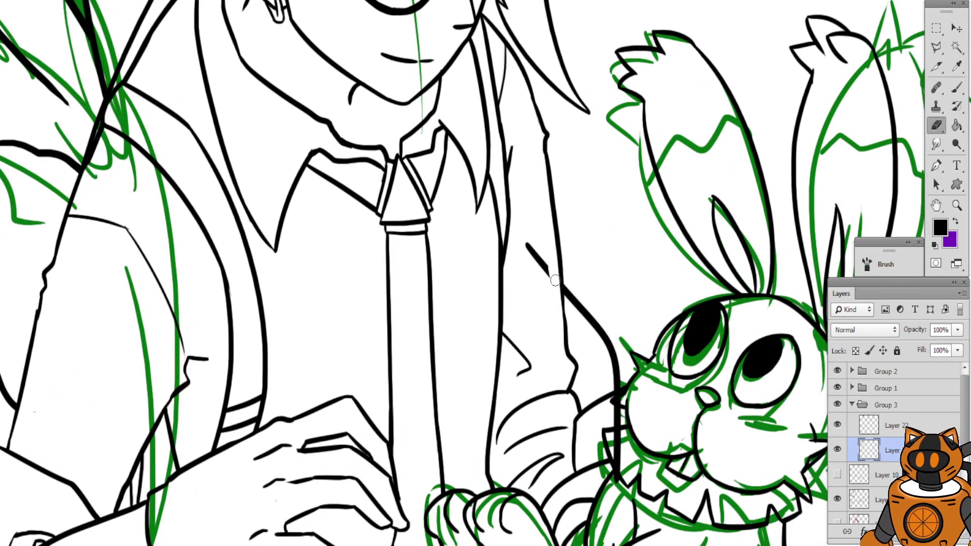
pyautogui.scroll(-2, 539, 310)
pyautogui.scroll(4, 543, 337)
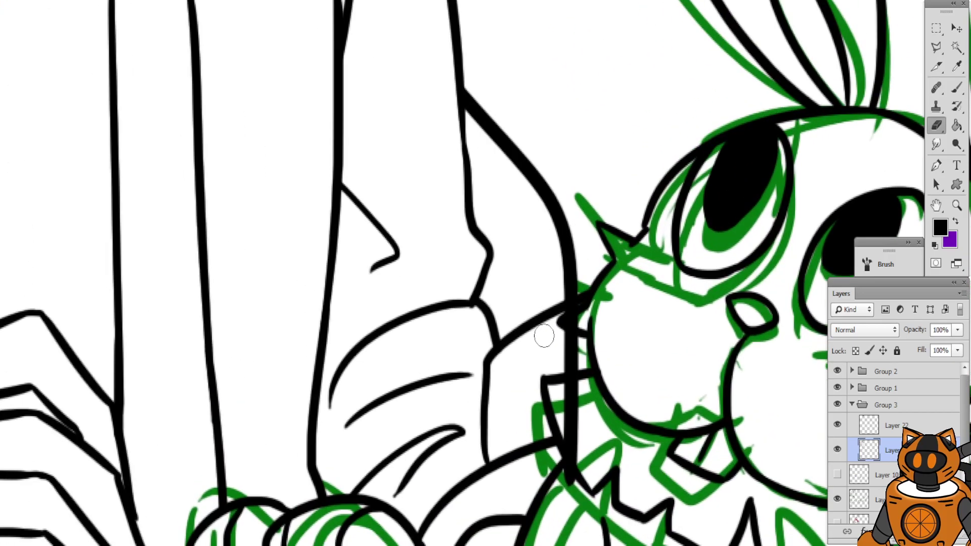
pyautogui.moveTo(570, 318)
pyautogui.mouseDown()
pyautogui.moveTo(566, 427)
pyautogui.moveTo(579, 449)
pyautogui.mouseUp()
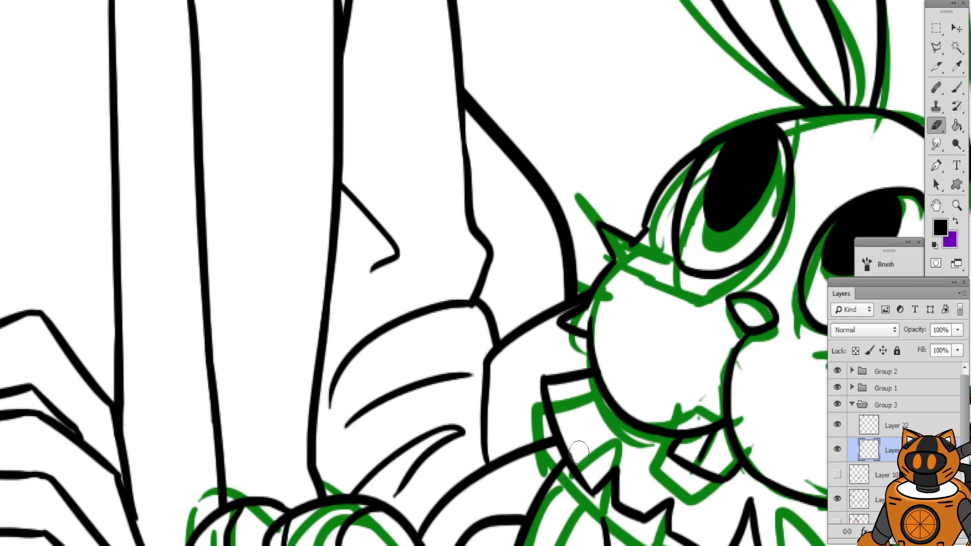
pyautogui.scroll(-5, 540, 360)
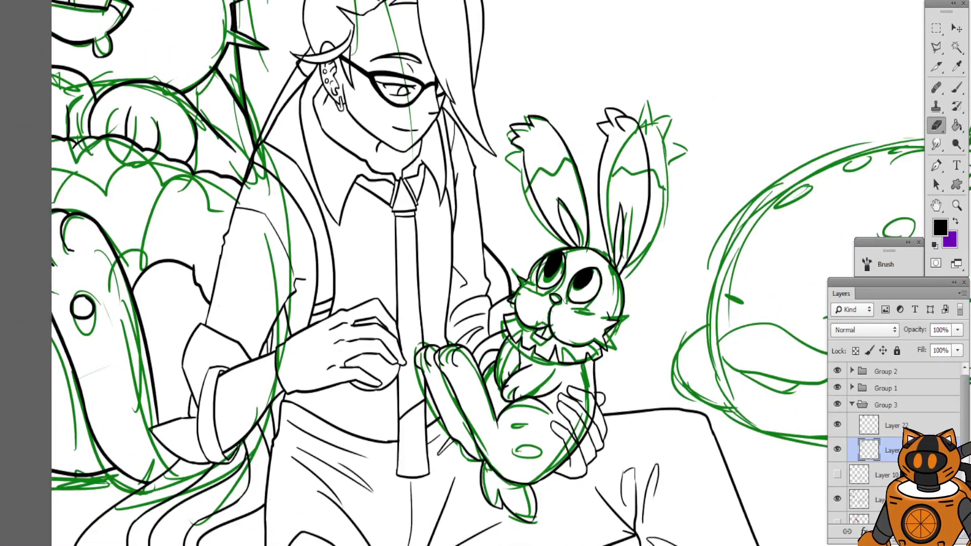
# Collapse Group 3 and create a new group above it containing a new empty layer
pyautogui.scroll(2, 554, 167)
pyautogui.moveTo(553, 170); pyautogui.dragTo(212, 298)
pyautogui.moveTo(523, 223); pyautogui.dragTo(533, 160)
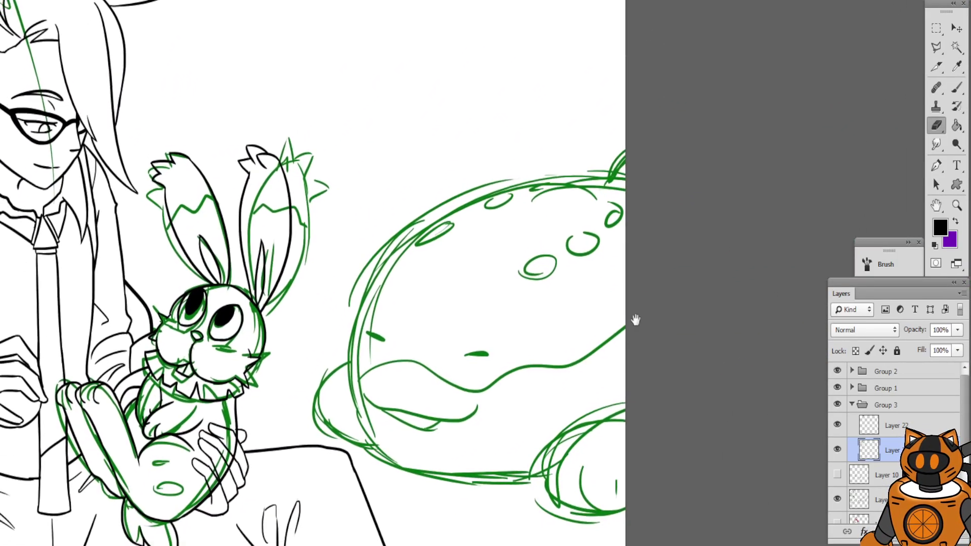
pyautogui.click(862, 405)
pyautogui.click(852, 404)
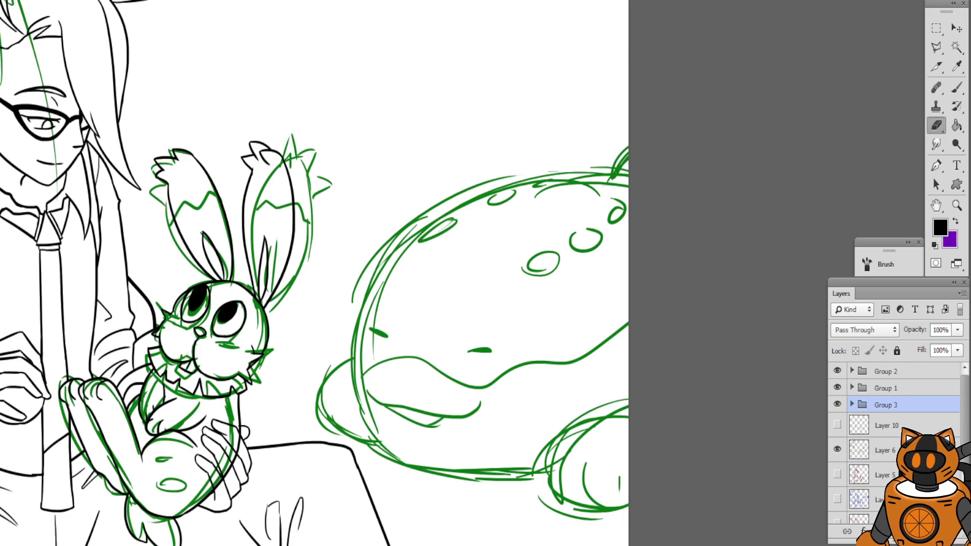
pyautogui.click(914, 532)
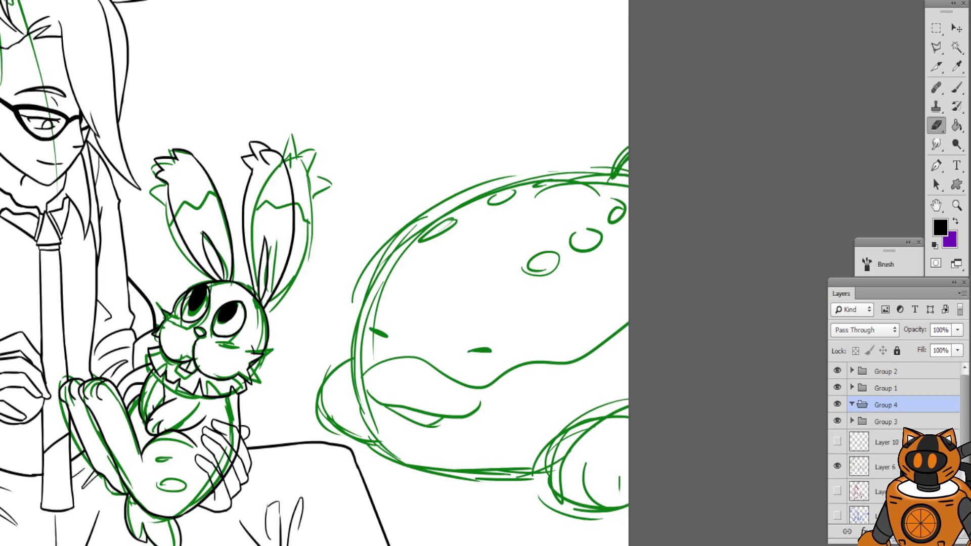
pyautogui.click(931, 532)
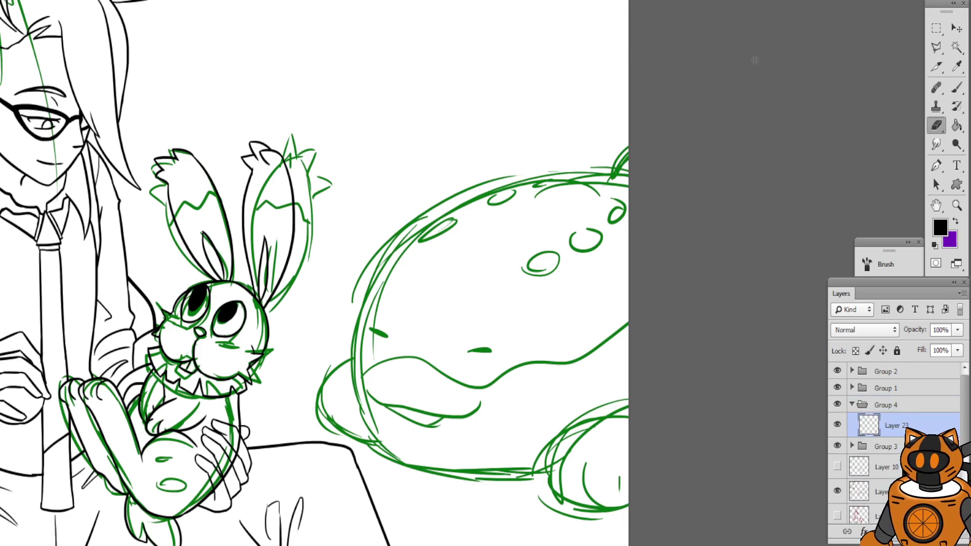
# Ink the round paw outline of the spotted creature at the canvas's right edge, following the green sketch
pyautogui.moveTo(280, 253); pyautogui.dragTo(300, 210)
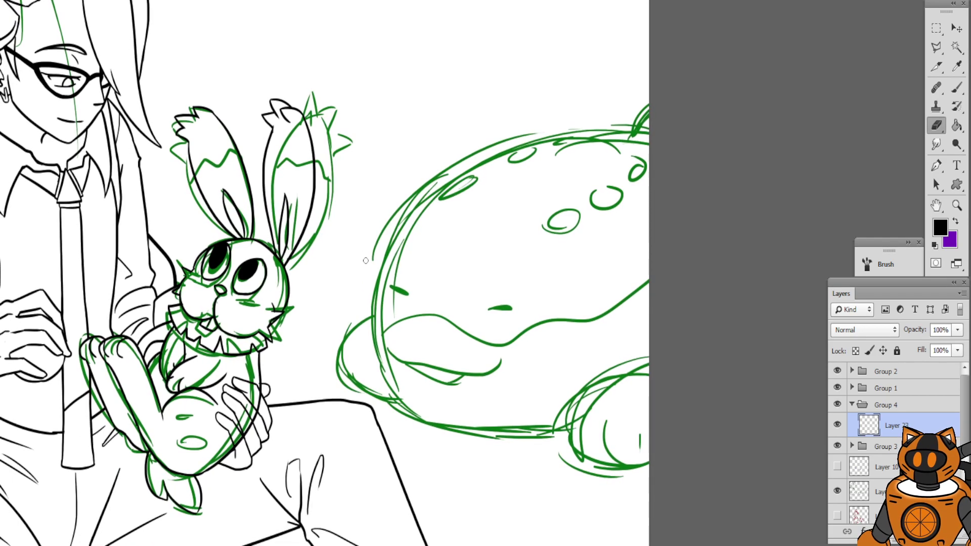
pyautogui.keyDown('ctrl'); pyautogui.click(466, 256); pyautogui.keyUp('ctrl')
pyautogui.moveTo(485, 271); pyautogui.dragTo(478, 256)
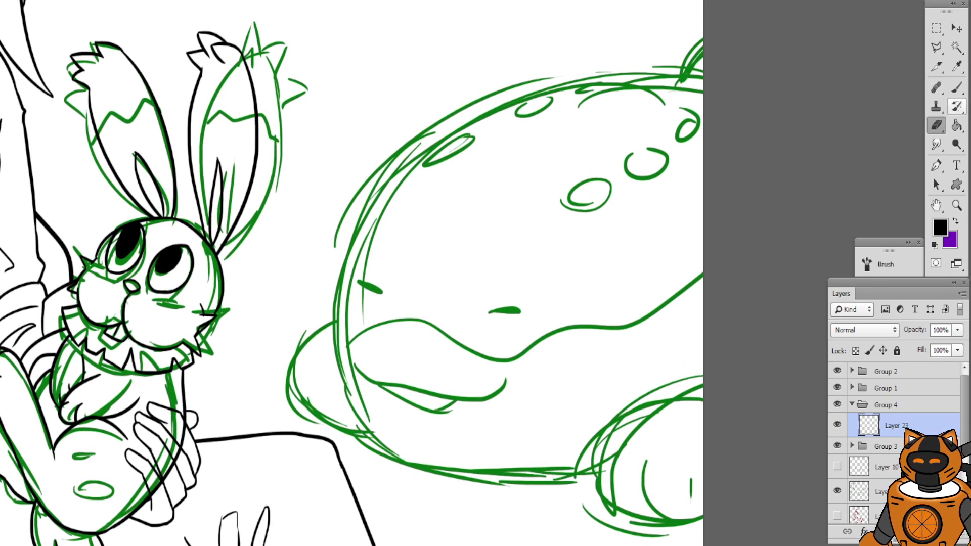
pyautogui.click(958, 88)
pyautogui.hotkey('ctrl', '+')
pyautogui.moveTo(574, 260); pyautogui.dragTo(503, 120)
pyautogui.moveTo(564, 323)
pyautogui.mouseDown()
pyautogui.moveTo(468, 175)
pyautogui.moveTo(459, 242)
pyautogui.moveTo(440, 281)
pyautogui.mouseUp()
pyautogui.moveTo(613, 267)
pyautogui.mouseDown()
pyautogui.moveTo(520, 293)
pyautogui.moveTo(519, 458)
pyautogui.mouseUp()
pyautogui.hotkey('ctrl', '+')
pyautogui.moveTo(461, 301)
pyautogui.mouseDown()
pyautogui.moveTo(447, 212)
pyautogui.moveTo(383, 156)
pyautogui.moveTo(363, 174)
pyautogui.mouseUp()
pyautogui.moveTo(404, 411); pyautogui.dragTo(693, 384)
pyautogui.hotkey('ctrl', 'z')
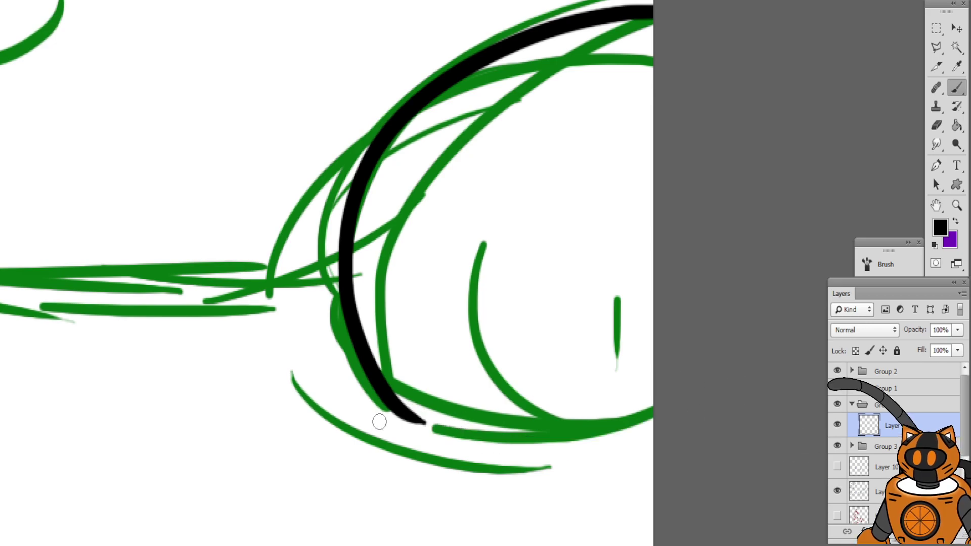
pyautogui.moveTo(400, 411)
pyautogui.mouseDown()
pyautogui.moveTo(710, 397)
pyautogui.moveTo(757, 370)
pyautogui.mouseUp()
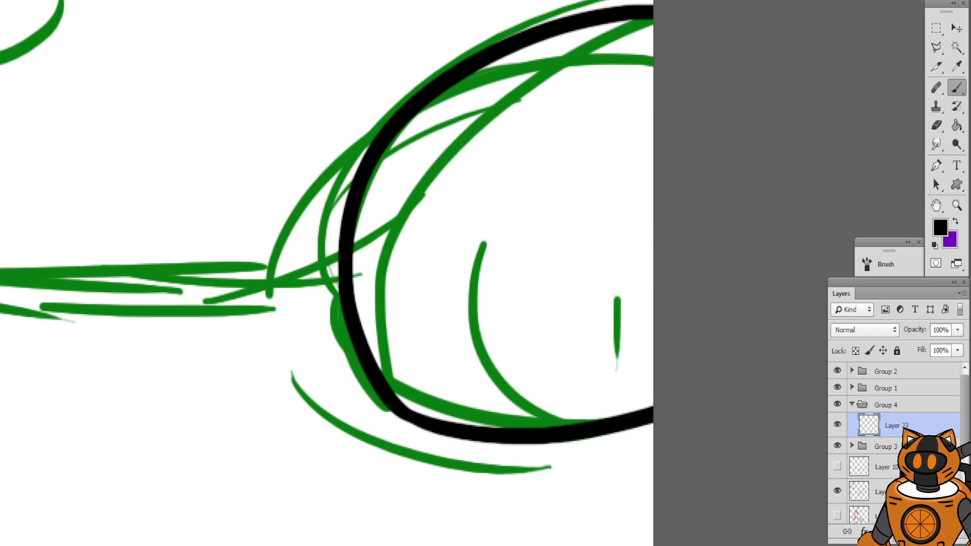
# Ink the long arc of the spotted creature's body from its top down to the side facing the rabbit
pyautogui.moveTo(367, 141); pyautogui.dragTo(720, 343)
pyautogui.moveTo(354, 91); pyautogui.dragTo(607, 227)
pyautogui.moveTo(519, 176); pyautogui.dragTo(571, 211)
pyautogui.hotkey('ctrl', '-')
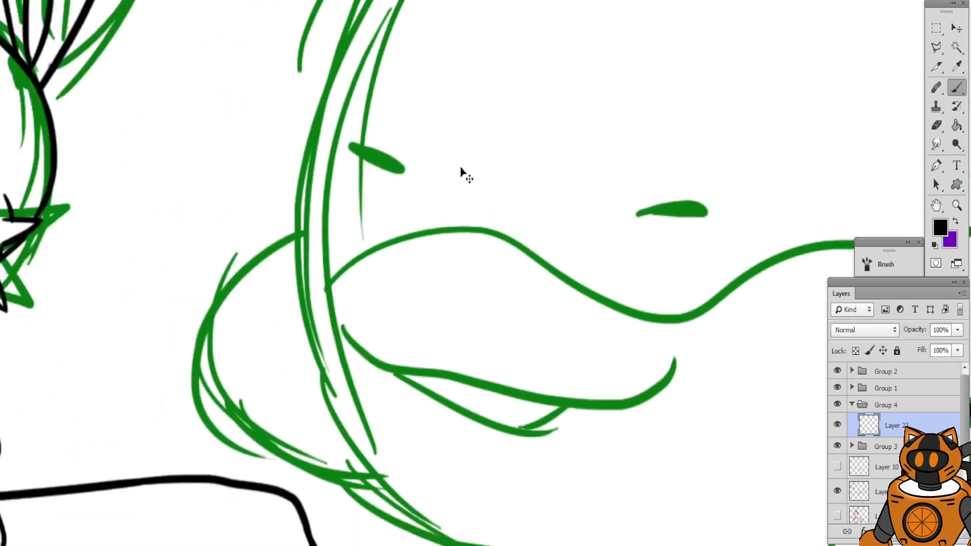
pyautogui.moveTo(428, 177)
pyautogui.mouseDown()
pyautogui.moveTo(340, 252)
pyautogui.moveTo(272, 332)
pyautogui.moveTo(331, 232)
pyautogui.moveTo(455, 124)
pyautogui.moveTo(612, 114)
pyautogui.moveTo(214, 444)
pyautogui.mouseUp()
pyautogui.hotkey('ctrl', 'z')
pyautogui.moveTo(676, 109)
pyautogui.mouseDown()
pyautogui.moveTo(652, 108)
pyautogui.moveTo(255, 475)
pyautogui.mouseUp()
pyautogui.hotkey('ctrl', 'z')
pyautogui.moveTo(670, 101)
pyautogui.mouseDown()
pyautogui.moveTo(445, 156)
pyautogui.moveTo(217, 466)
pyautogui.mouseUp()
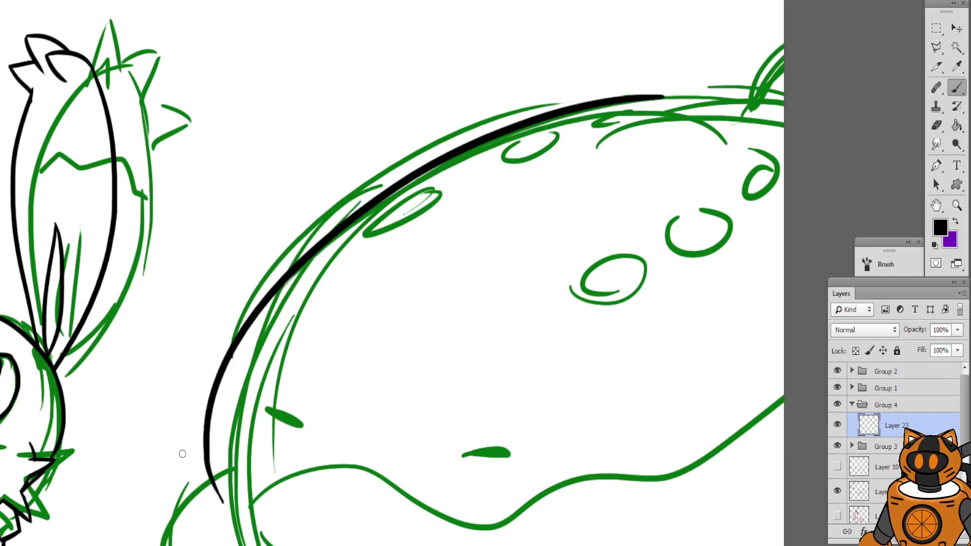
pyautogui.hotkey('ctrl', 'z')
pyautogui.moveTo(601, 103); pyautogui.dragTo(239, 509)
# Extend the spotted creature's side outline downward past its mouth toward the underside
pyautogui.moveTo(250, 302)
pyautogui.mouseDown()
pyautogui.moveTo(310, 176)
pyautogui.moveTo(330, 70)
pyautogui.mouseUp()
pyautogui.hotkey('ctrl', '+')
pyautogui.moveTo(339, 201)
pyautogui.mouseDown()
pyautogui.moveTo(380, 130)
pyautogui.moveTo(436, 152)
pyautogui.moveTo(494, 147)
pyautogui.mouseUp()
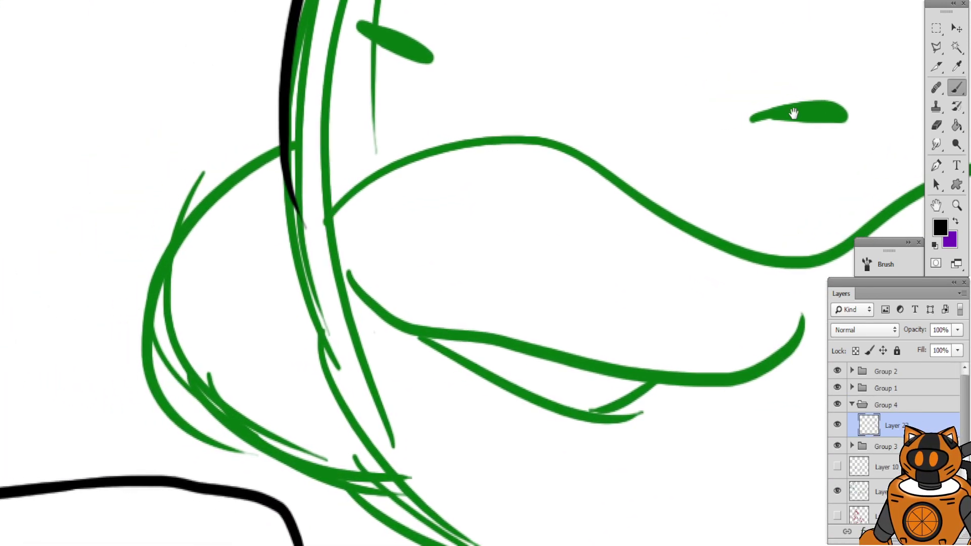
pyautogui.press('e')
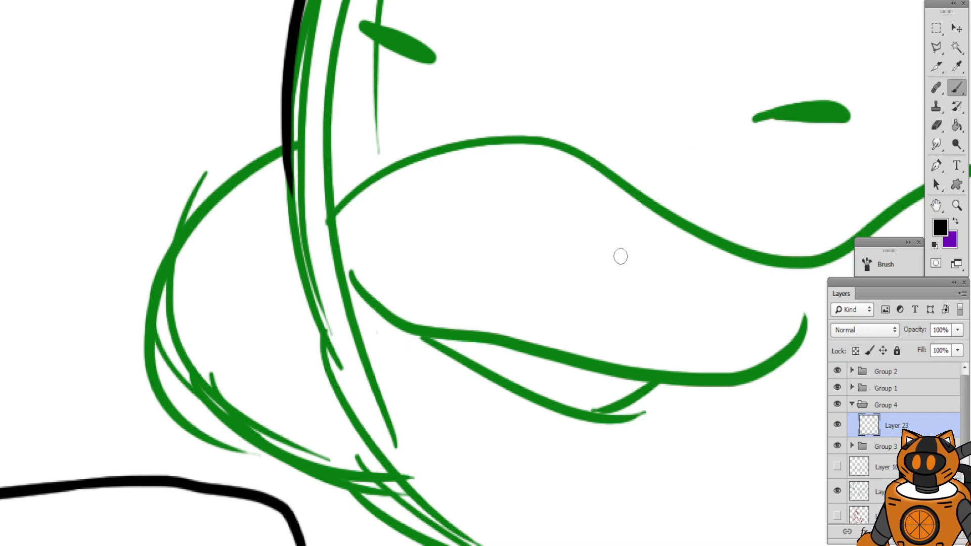
pyautogui.moveTo(469, 284)
pyautogui.mouseDown()
pyautogui.moveTo(369, 184)
pyautogui.moveTo(371, 172)
pyautogui.mouseUp()
# Ink the spotted creature's underside as a smooth curve from its side to the round paw
pyautogui.moveTo(189, 32)
pyautogui.mouseDown()
pyautogui.moveTo(324, 412)
pyautogui.moveTo(294, 335)
pyautogui.moveTo(168, 282)
pyautogui.moveTo(298, 389)
pyautogui.mouseUp()
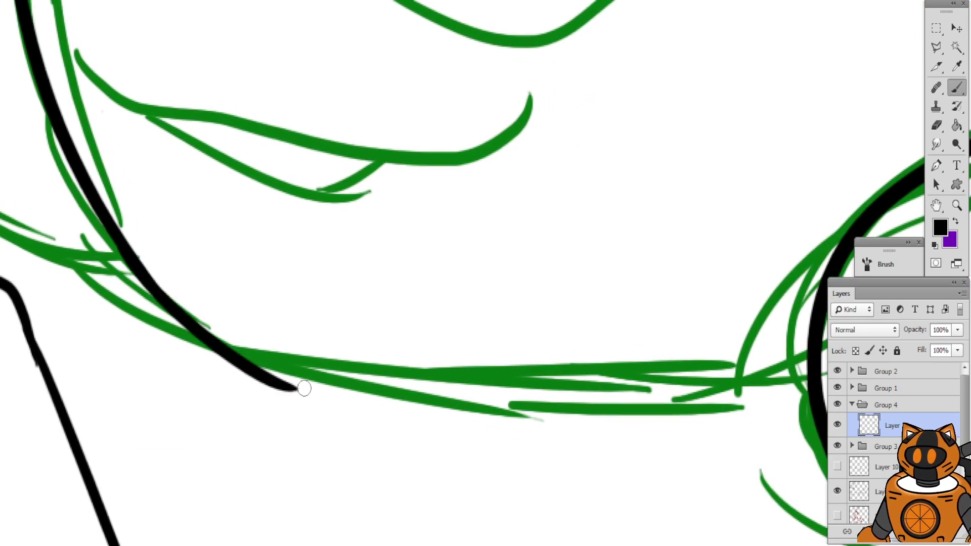
pyautogui.hotkey('ctrl', 'z')
pyautogui.moveTo(127, 248); pyautogui.dragTo(304, 385)
pyautogui.hotkey('ctrl', 'z')
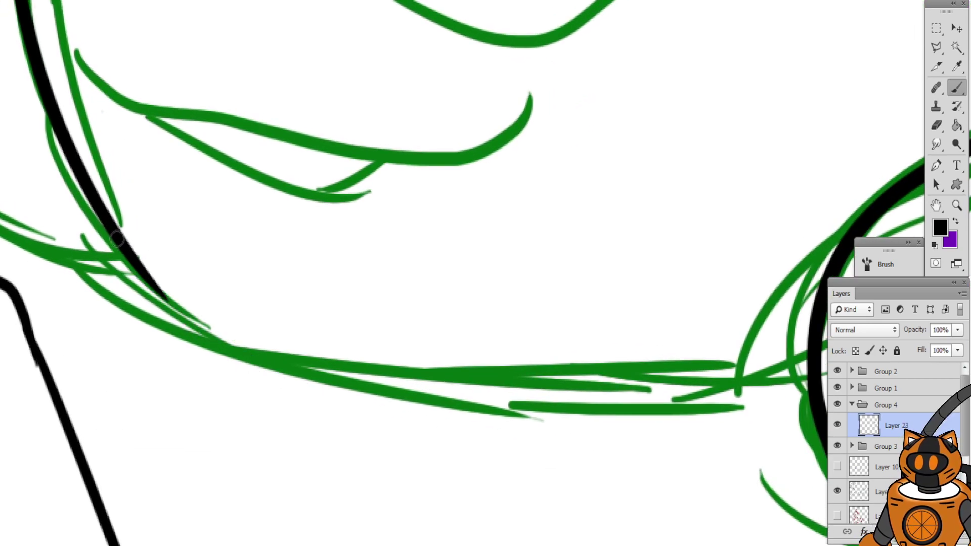
pyautogui.moveTo(104, 225)
pyautogui.mouseDown()
pyautogui.moveTo(160, 299)
pyautogui.moveTo(303, 384)
pyautogui.mouseUp()
pyautogui.hotkey('ctrl', 'z')
pyautogui.moveTo(103, 222)
pyautogui.mouseDown()
pyautogui.moveTo(298, 380)
pyautogui.moveTo(173, 269)
pyautogui.moveTo(641, 297)
pyautogui.mouseUp()
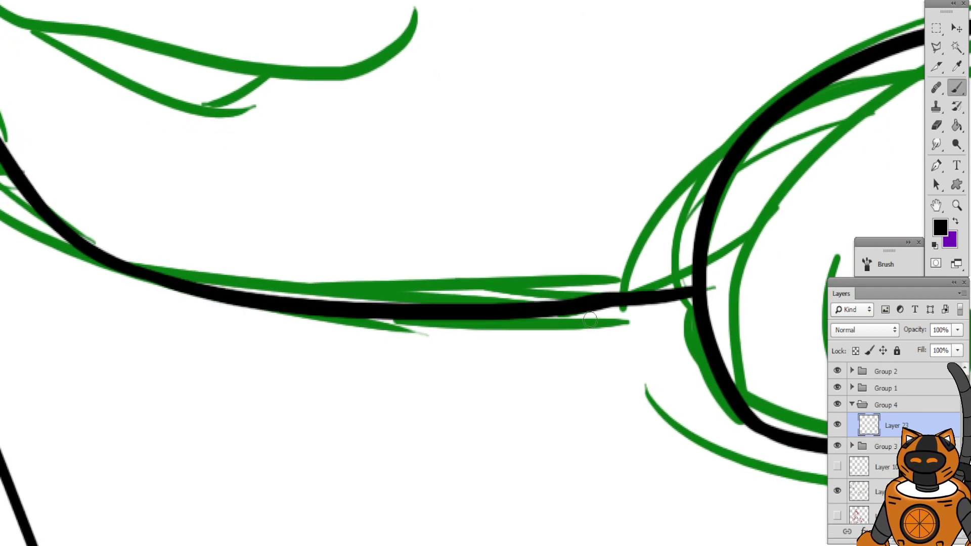
pyautogui.moveTo(572, 310)
pyautogui.mouseDown()
pyautogui.moveTo(688, 279)
pyautogui.moveTo(708, 284)
pyautogui.moveTo(609, 303)
pyautogui.moveTo(510, 302)
pyautogui.mouseUp()
pyautogui.hotkey('ctrl', 'z')
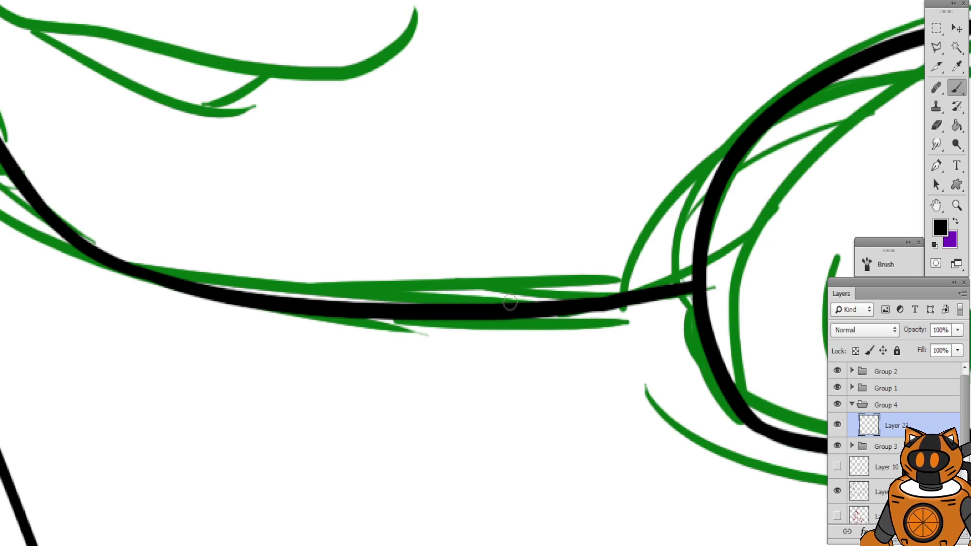
pyautogui.moveTo(454, 229); pyautogui.dragTo(847, 332)
pyautogui.moveTo(442, 189); pyautogui.dragTo(509, 236)
pyautogui.moveTo(347, 108); pyautogui.dragTo(417, 258)
pyautogui.moveTo(421, 132)
pyautogui.mouseDown()
pyautogui.moveTo(284, 281)
pyautogui.moveTo(318, 428)
pyautogui.mouseUp()
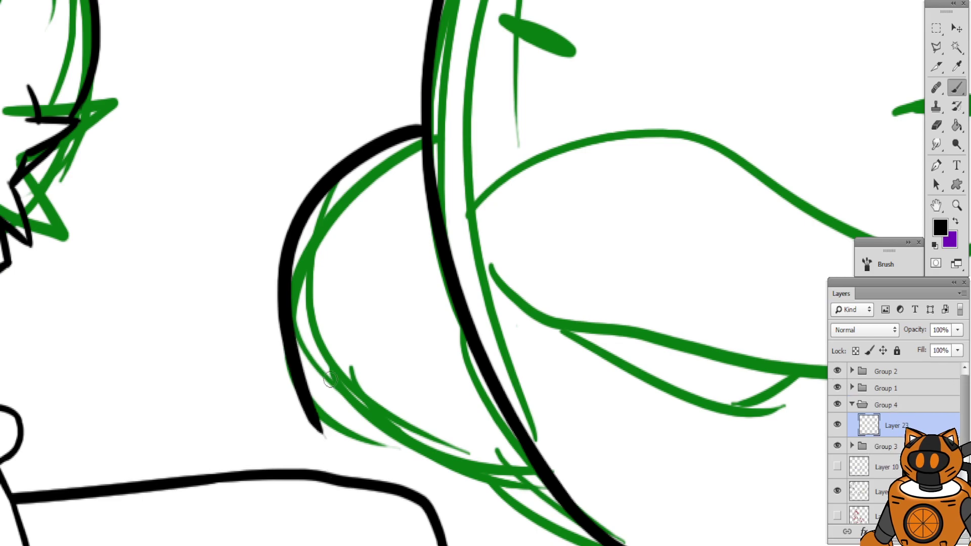
pyautogui.moveTo(331, 379); pyautogui.dragTo(330, 358)
pyautogui.hotkey('ctrl', 'z')
pyautogui.moveTo(422, 76)
pyautogui.mouseDown()
pyautogui.moveTo(296, 404)
pyautogui.moveTo(221, 280)
pyautogui.moveTo(206, 224)
pyautogui.moveTo(201, 231)
pyautogui.moveTo(478, 303)
pyautogui.mouseUp()
pyautogui.hotkey('ctrl', 'z')
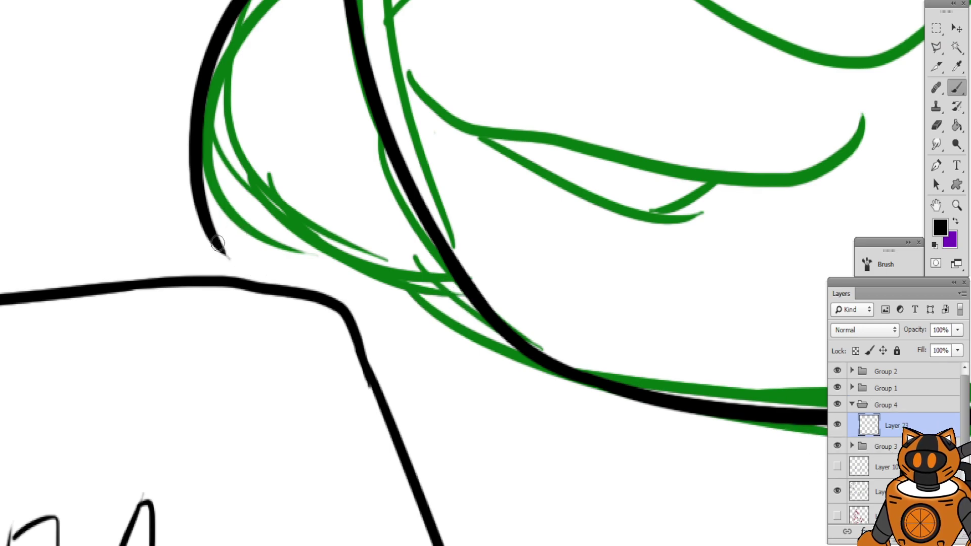
pyautogui.moveTo(218, 243)
pyautogui.mouseDown()
pyautogui.moveTo(330, 280)
pyautogui.moveTo(414, 278)
pyautogui.mouseUp()
pyautogui.hotkey('ctrl', 'z')
pyautogui.moveTo(337, 120)
pyautogui.mouseDown()
pyautogui.moveTo(301, 219)
pyautogui.moveTo(315, 236)
pyautogui.mouseUp()
pyautogui.hotkey('ctrl', 'alt', 'z')
# Ink the rounded limb bulging from the spotted creature's side near the man's knee, lower curve and outer curve
pyautogui.moveTo(254, 168); pyautogui.dragTo(93, 143)
pyautogui.moveTo(533, 245)
pyautogui.mouseDown()
pyautogui.moveTo(164, 191)
pyautogui.moveTo(500, 268)
pyautogui.moveTo(635, 273)
pyautogui.moveTo(474, 190)
pyautogui.moveTo(480, 208)
pyautogui.mouseUp()
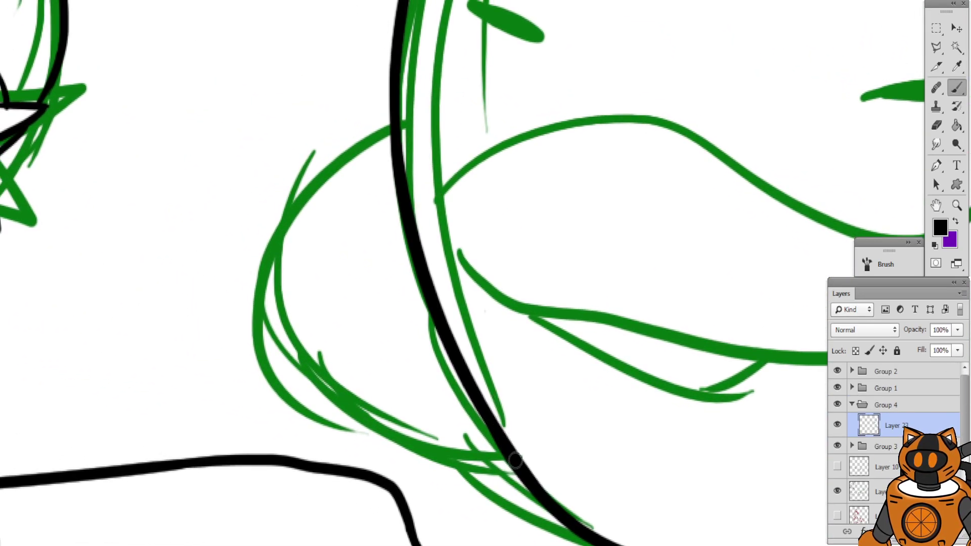
pyautogui.moveTo(436, 403)
pyautogui.mouseDown()
pyautogui.moveTo(403, 299)
pyautogui.moveTo(417, 272)
pyautogui.mouseUp()
pyautogui.moveTo(505, 349); pyautogui.dragTo(230, 362)
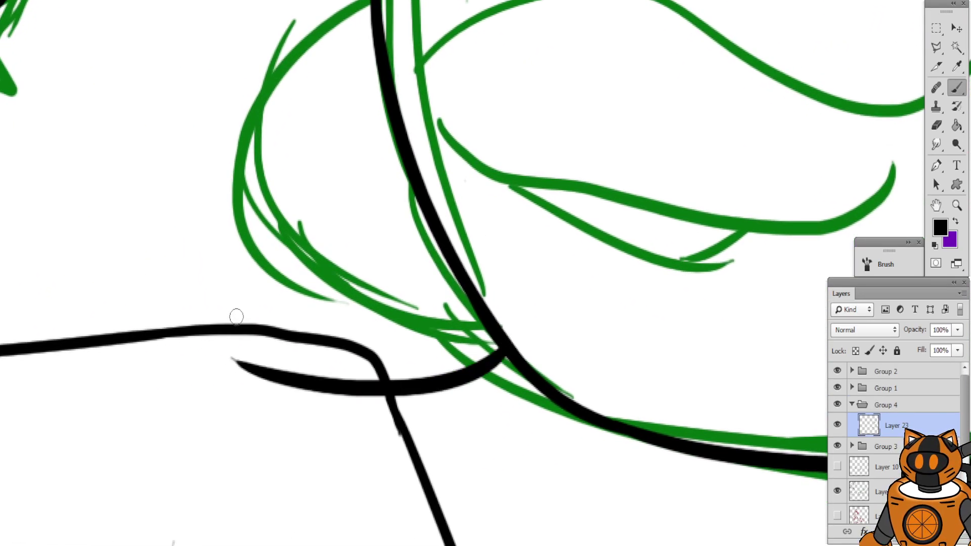
pyautogui.moveTo(191, 215)
pyautogui.mouseDown()
pyautogui.moveTo(191, 286)
pyautogui.moveTo(205, 323)
pyautogui.mouseUp()
pyautogui.moveTo(377, 106)
pyautogui.mouseDown()
pyautogui.moveTo(263, 438)
pyautogui.moveTo(293, 498)
pyautogui.mouseUp()
pyautogui.hotkey('ctrl', 'z')
pyautogui.moveTo(387, 98); pyautogui.dragTo(250, 354)
pyautogui.moveTo(271, 412); pyautogui.dragTo(324, 461)
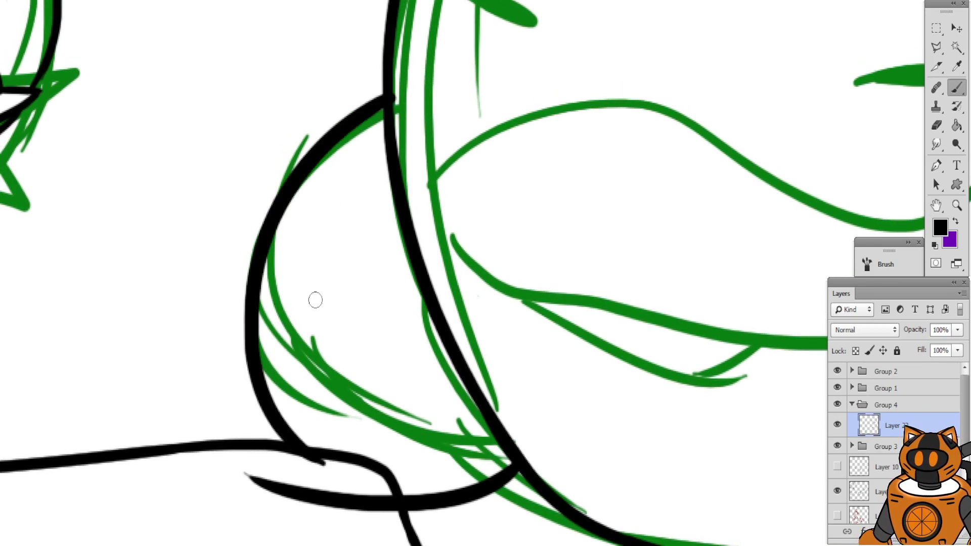
pyautogui.hotkey('ctrl', 'z')
pyautogui.moveTo(378, 136); pyautogui.dragTo(245, 475)
# Draw a curved crease line inside the spotted creature's rounded side limb
pyautogui.moveTo(323, 322)
pyautogui.mouseDown()
pyautogui.moveTo(298, 263)
pyautogui.moveTo(262, 228)
pyautogui.mouseUp()
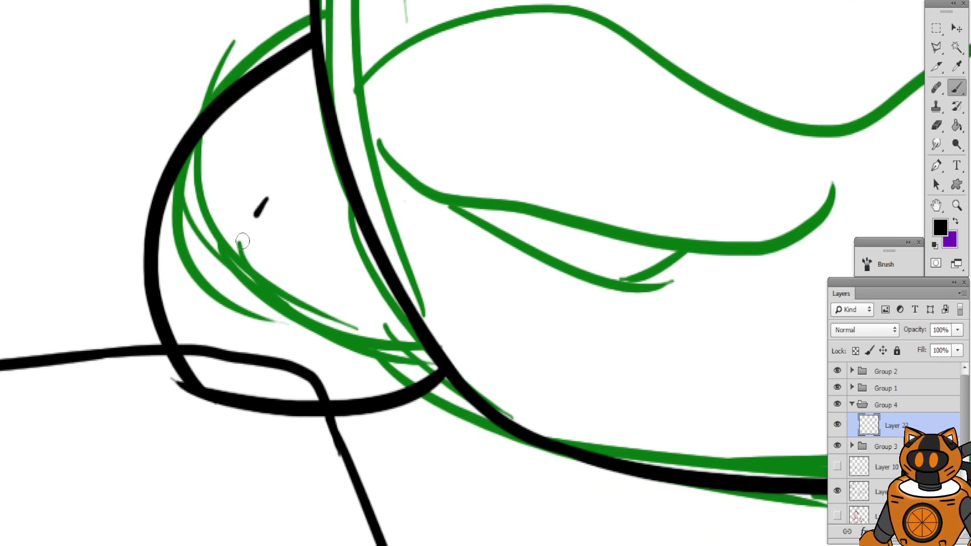
pyautogui.moveTo(242, 240); pyautogui.dragTo(271, 384)
pyautogui.hotkey('ctrl', 'z')
pyautogui.moveTo(260, 207); pyautogui.dragTo(277, 410)
# Draw two curved toe lines inside the spotted creature's round paw at the canvas edge
pyautogui.moveTo(256, 281)
pyautogui.mouseDown()
pyautogui.moveTo(221, 246)
pyautogui.moveTo(61, 177)
pyautogui.mouseUp()
pyautogui.moveTo(672, 298)
pyautogui.mouseDown()
pyautogui.moveTo(349, 165)
pyautogui.moveTo(145, 212)
pyautogui.mouseUp()
pyautogui.moveTo(503, 141)
pyautogui.mouseDown()
pyautogui.moveTo(521, 314)
pyautogui.moveTo(498, 316)
pyautogui.mouseUp()
pyautogui.hotkey('ctrl', 'z')
pyautogui.moveTo(511, 358); pyautogui.dragTo(545, 405)
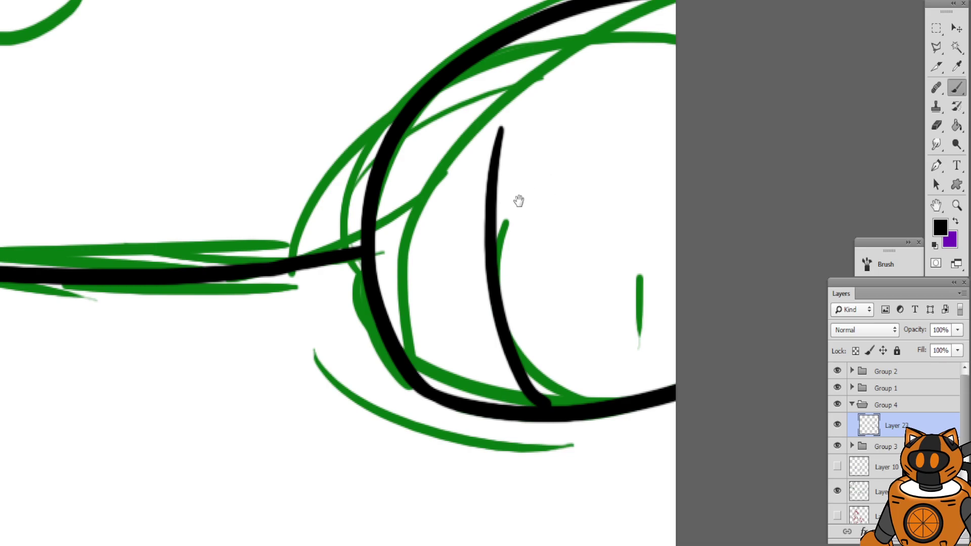
pyautogui.moveTo(519, 201); pyautogui.dragTo(433, 290)
pyautogui.moveTo(564, 204); pyautogui.dragTo(624, 385)
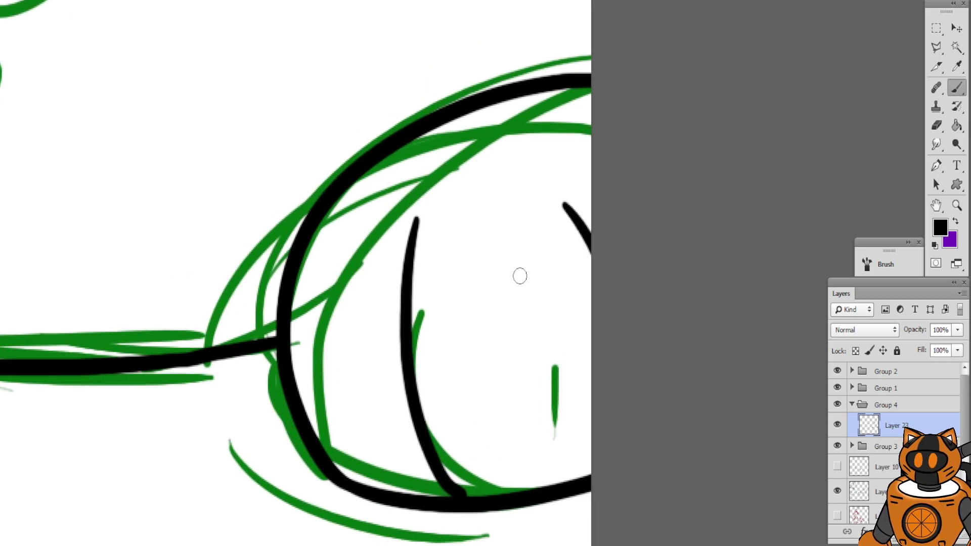
# Ink the spotted creature's upper back as a smooth line running to the canvas edge
pyautogui.moveTo(401, 124)
pyautogui.mouseDown()
pyautogui.moveTo(550, 178)
pyautogui.moveTo(733, 221)
pyautogui.mouseUp()
pyautogui.moveTo(440, 135); pyautogui.dragTo(524, 486)
pyautogui.moveTo(437, 224); pyautogui.dragTo(468, 344)
pyautogui.hotkey('ctrl', '-')
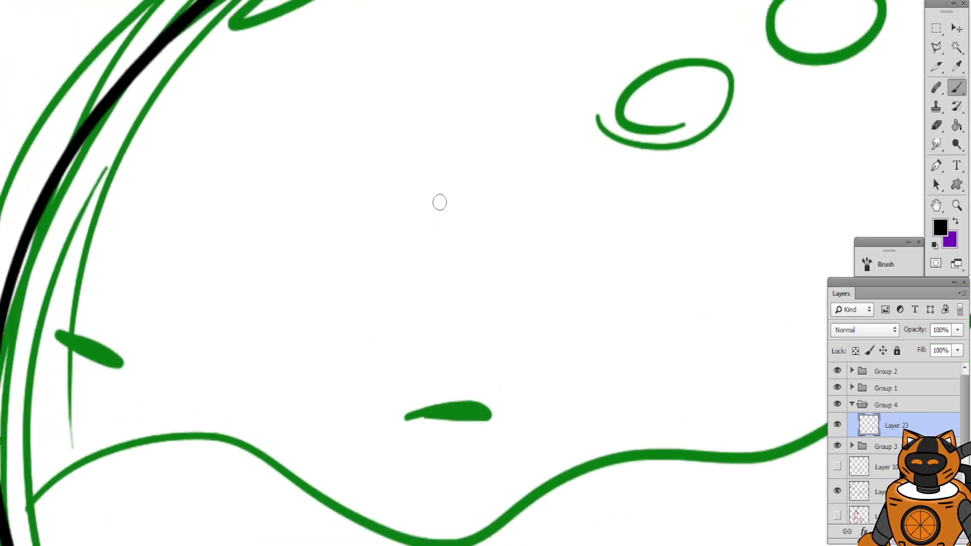
pyautogui.moveTo(429, 157); pyautogui.dragTo(334, 366)
pyautogui.hotkey('ctrl', '+')
pyautogui.moveTo(343, 283); pyautogui.dragTo(255, 273)
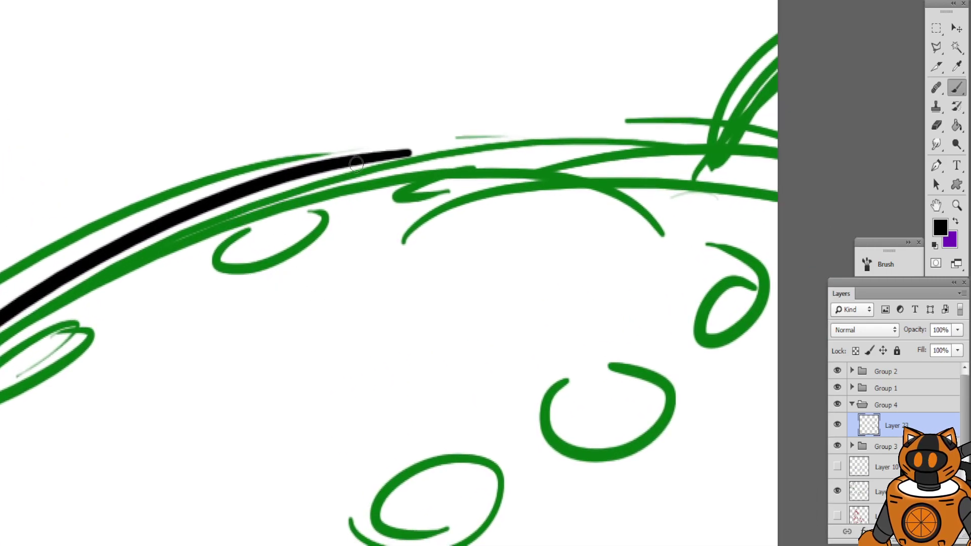
pyautogui.moveTo(373, 153)
pyautogui.mouseDown()
pyautogui.moveTo(743, 152)
pyautogui.moveTo(793, 125)
pyautogui.mouseUp()
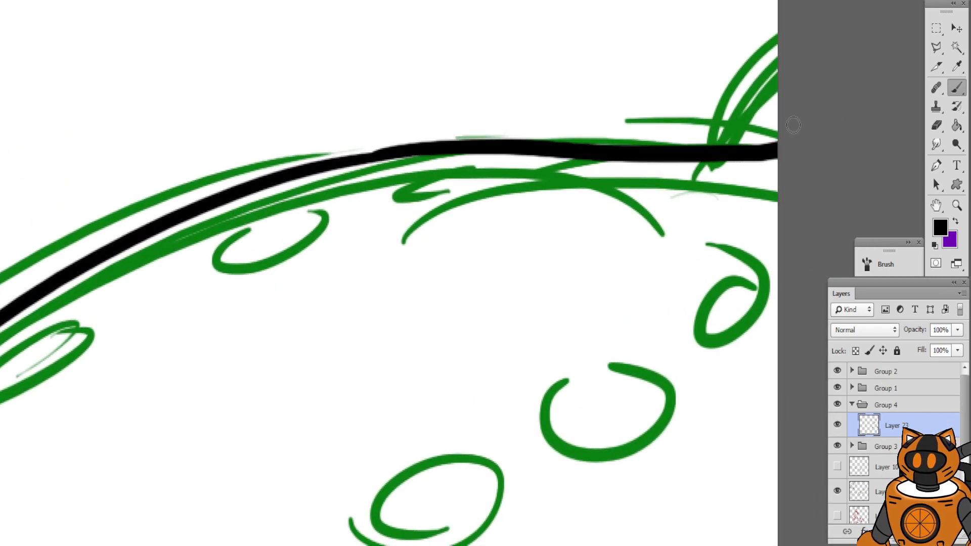
# Erase the back line's end near the canvas edge and ink a pointed fin there with two strokes meeting at a tip
pyautogui.moveTo(462, 147); pyautogui.dragTo(310, 178)
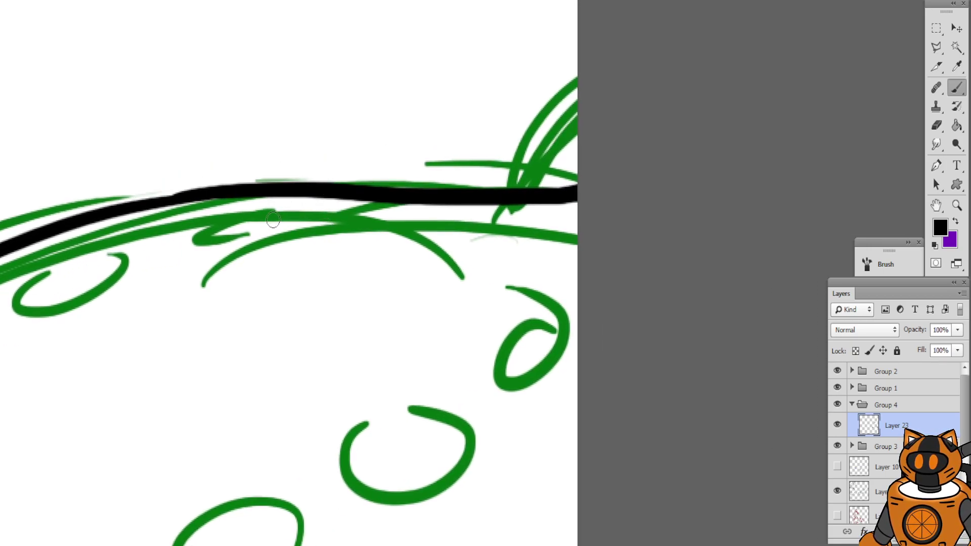
pyautogui.click(936, 125)
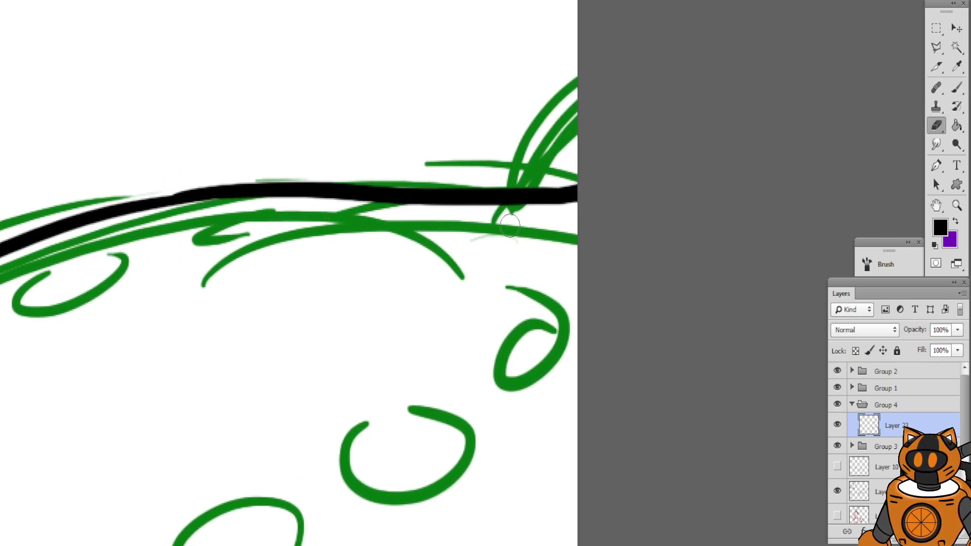
pyautogui.moveTo(510, 221)
pyautogui.mouseDown()
pyautogui.moveTo(485, 198)
pyautogui.moveTo(561, 197)
pyautogui.mouseUp()
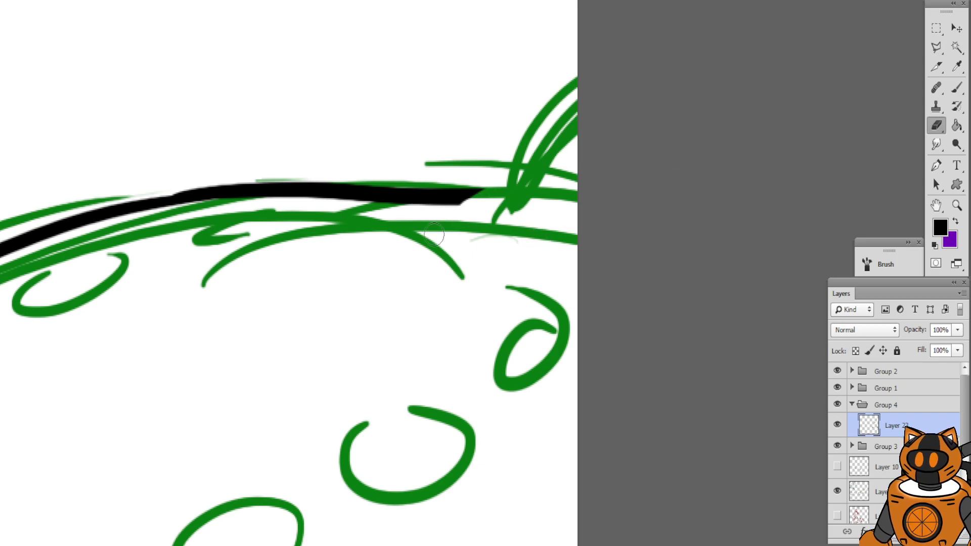
pyautogui.moveTo(434, 234); pyautogui.dragTo(391, 242)
pyautogui.click(956, 89)
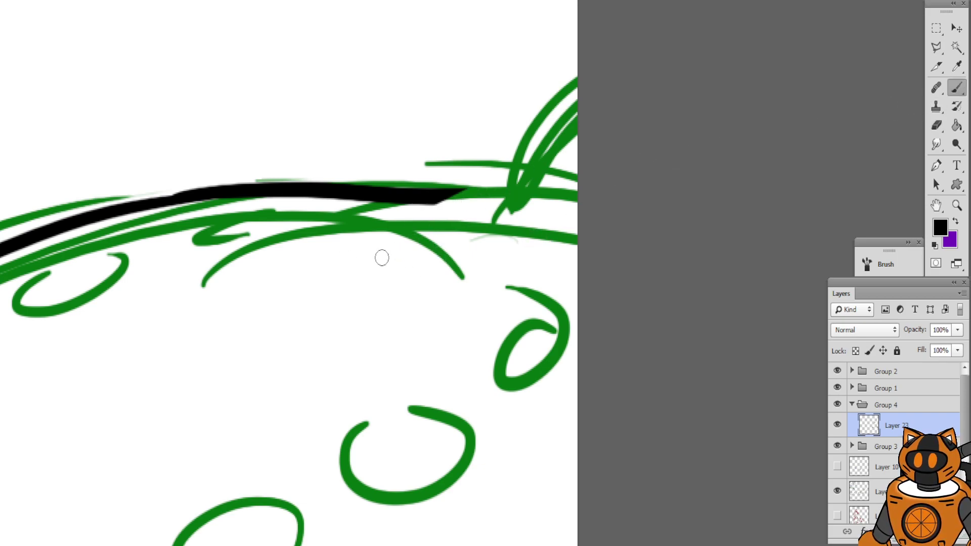
pyautogui.moveTo(399, 246)
pyautogui.mouseDown()
pyautogui.moveTo(531, 86)
pyautogui.moveTo(579, 93)
pyautogui.mouseUp()
pyautogui.moveTo(403, 251); pyautogui.dragTo(689, 134)
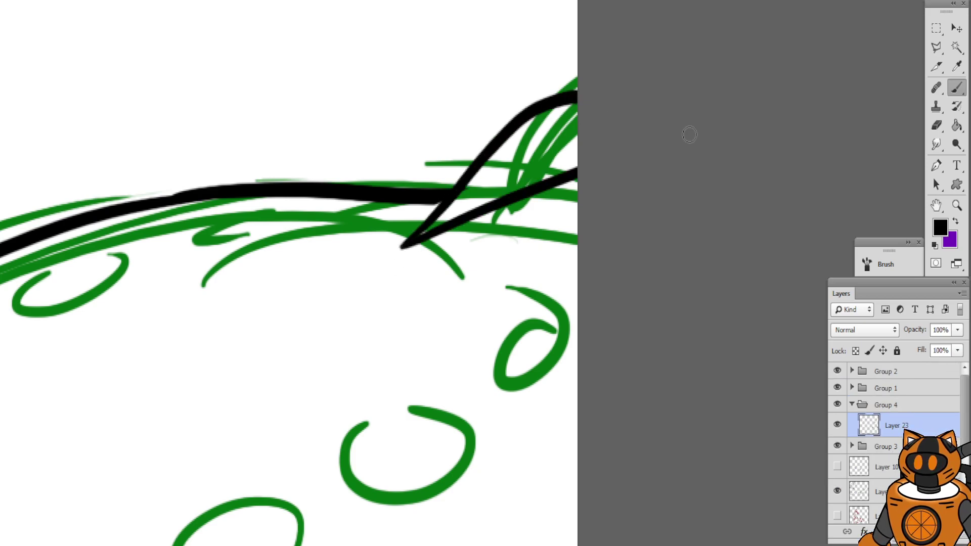
# Ink the round spot below the fin, cut off by the canvas edge
pyautogui.press('space')
pyautogui.moveTo(430, 275)
pyautogui.mouseDown()
pyautogui.moveTo(381, 182)
pyautogui.moveTo(423, 95)
pyautogui.moveTo(489, 67)
pyautogui.mouseUp()
pyautogui.moveTo(317, 287)
pyautogui.mouseDown()
pyautogui.moveTo(425, 281)
pyautogui.moveTo(469, 334)
pyautogui.moveTo(460, 301)
pyautogui.moveTo(435, 280)
pyautogui.mouseUp()
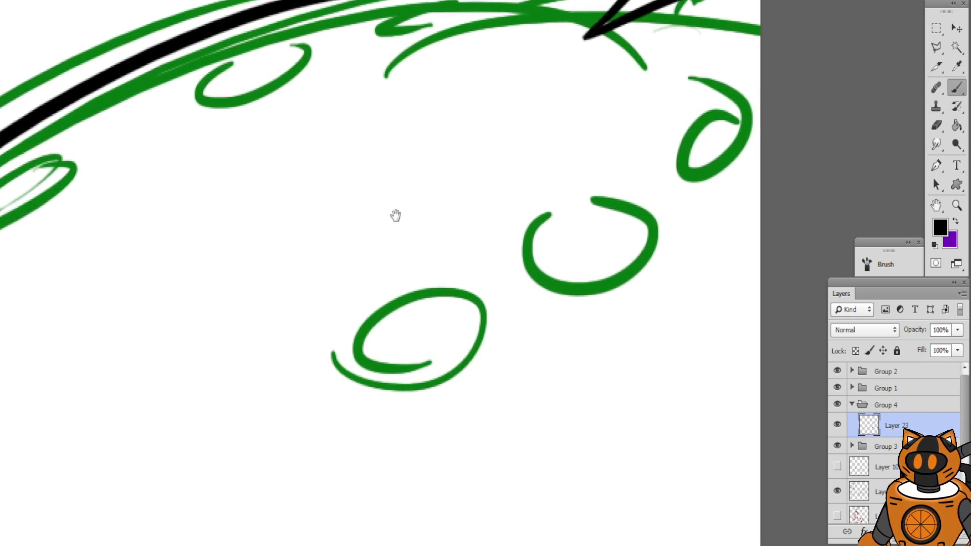
pyautogui.moveTo(395, 204); pyautogui.dragTo(412, 184)
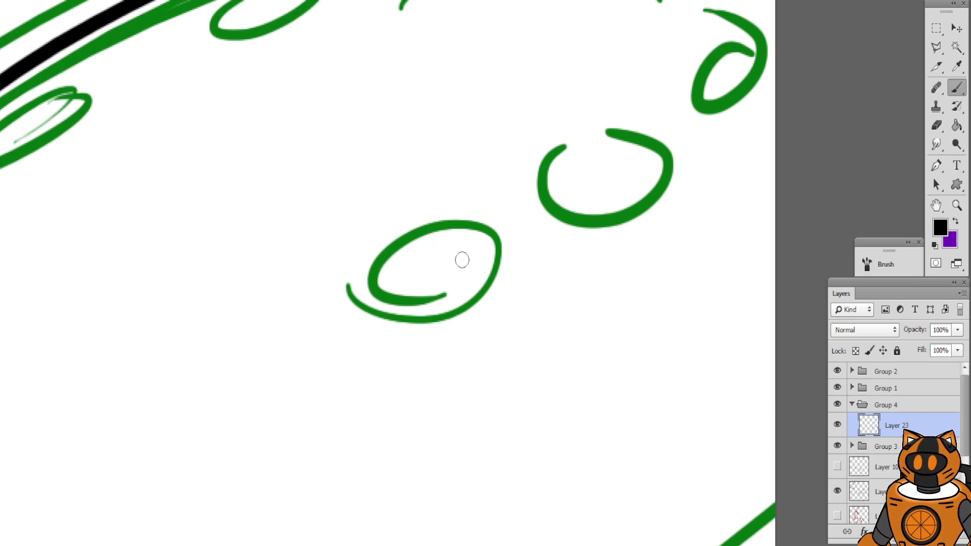
pyautogui.moveTo(421, 187); pyautogui.dragTo(288, 299)
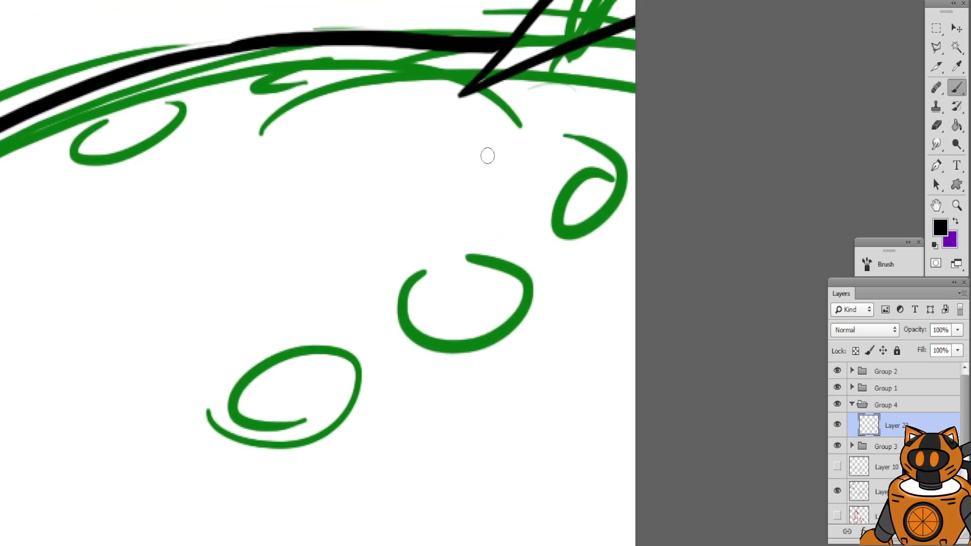
pyautogui.moveTo(646, 126); pyautogui.dragTo(627, 202)
pyautogui.hotkey('ctrl', 'z')
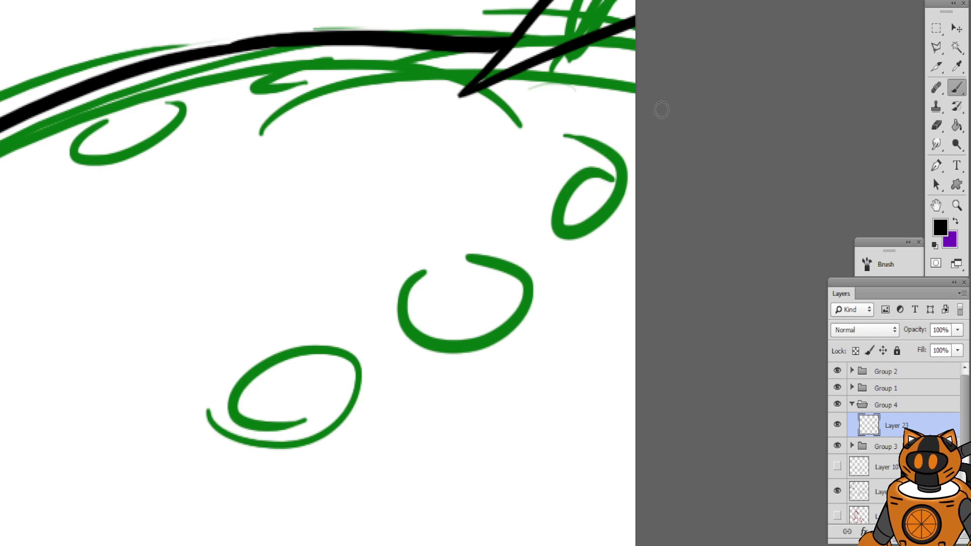
pyautogui.moveTo(655, 109); pyautogui.dragTo(642, 210)
# Ink two full round spots on the spotted creature's body, running diagonally down from the cut-off spot at the canvas edge
pyautogui.moveTo(551, 122); pyautogui.dragTo(578, 55)
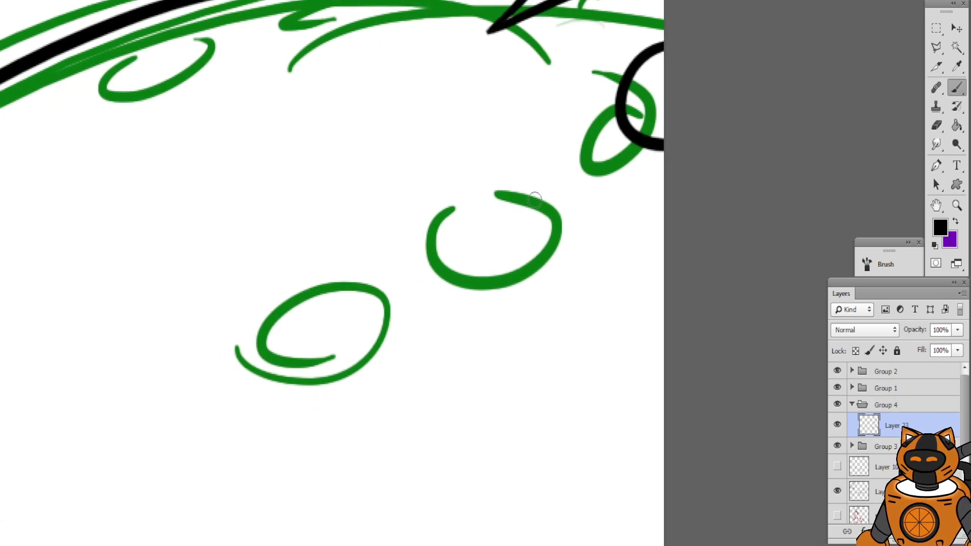
pyautogui.moveTo(507, 184)
pyautogui.mouseDown()
pyautogui.moveTo(596, 219)
pyautogui.moveTo(588, 195)
pyautogui.mouseUp()
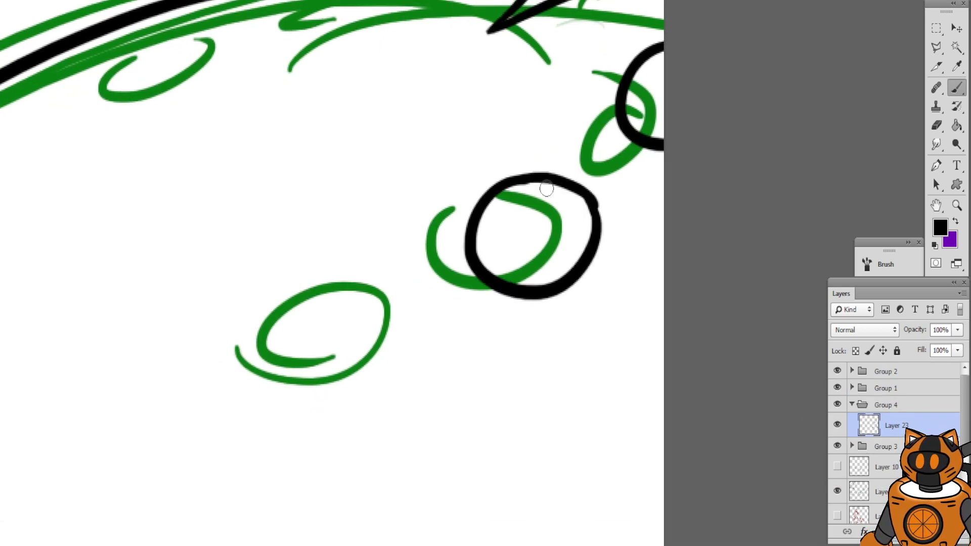
pyautogui.hotkey('ctrl', 'z')
pyautogui.moveTo(503, 185); pyautogui.dragTo(598, 220)
pyautogui.hotkey('ctrl', 'z')
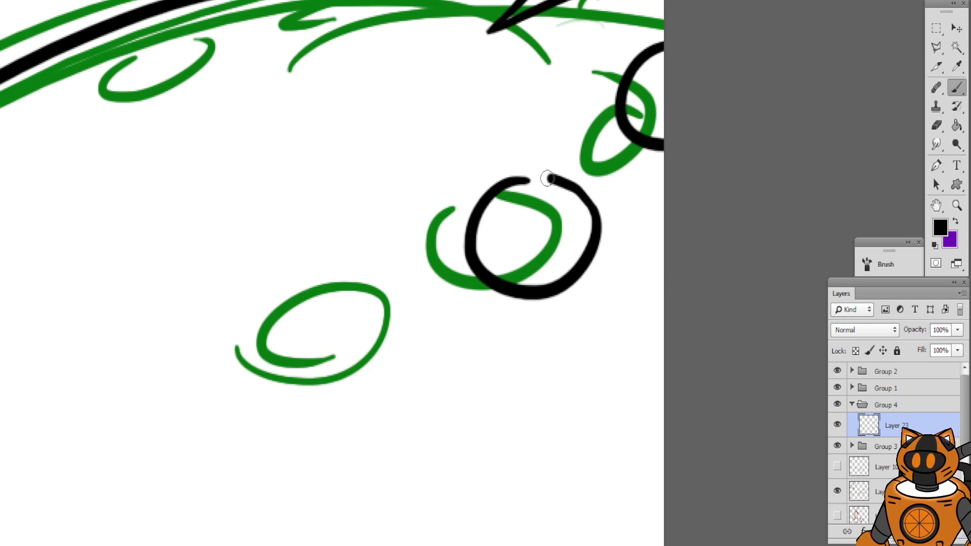
pyautogui.moveTo(409, 179); pyautogui.dragTo(483, 71)
pyautogui.moveTo(447, 183)
pyautogui.mouseDown()
pyautogui.moveTo(384, 223)
pyautogui.moveTo(455, 177)
pyautogui.moveTo(399, 225)
pyautogui.moveTo(454, 196)
pyautogui.mouseUp()
pyautogui.hotkey('ctrl', 'z')
pyautogui.hotkey('ctrl', 'z')
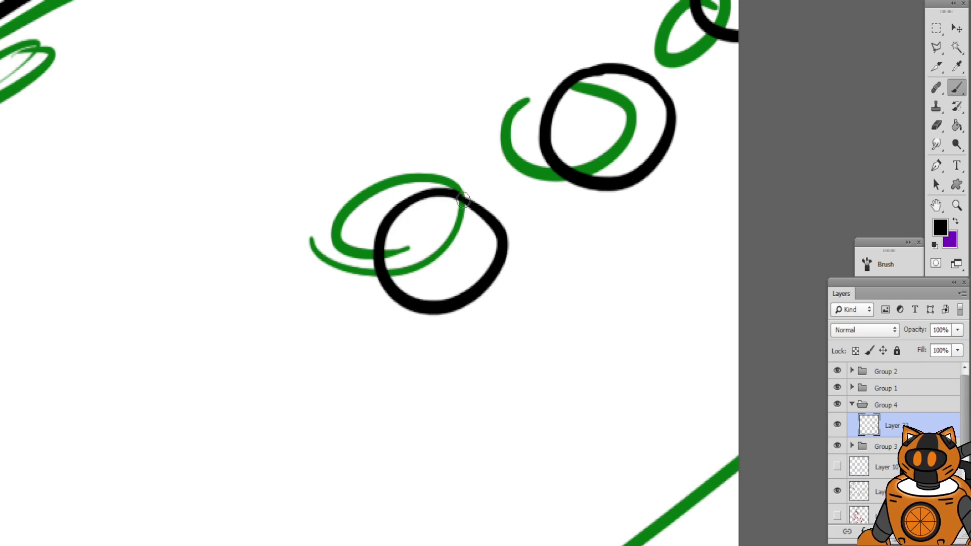
# Ink half-round spots hanging from the spotted creature's back line
pyautogui.moveTo(360, 145)
pyautogui.mouseDown()
pyautogui.moveTo(394, 175)
pyautogui.moveTo(423, 255)
pyautogui.mouseUp()
pyautogui.moveTo(348, 93)
pyautogui.mouseDown()
pyautogui.moveTo(371, 139)
pyautogui.moveTo(373, 208)
pyautogui.mouseUp()
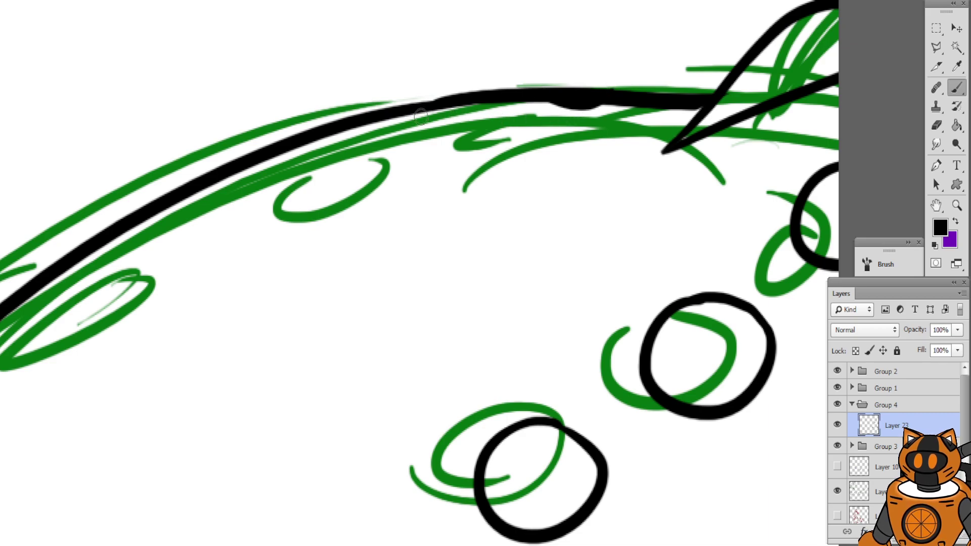
pyautogui.moveTo(443, 105); pyautogui.dragTo(364, 150)
pyautogui.hotkey('ctrl', 'z')
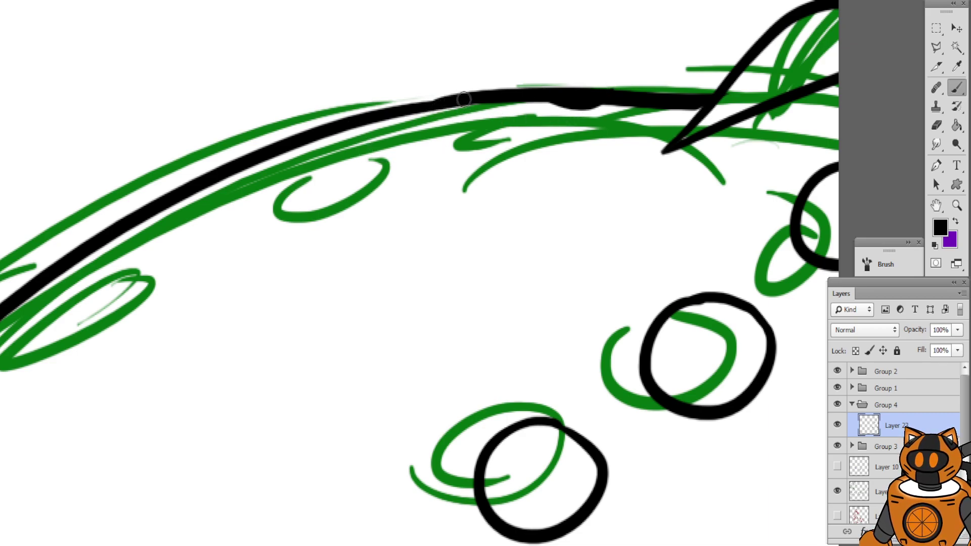
pyautogui.moveTo(466, 104)
pyautogui.mouseDown()
pyautogui.moveTo(445, 152)
pyautogui.moveTo(384, 163)
pyautogui.moveTo(352, 127)
pyautogui.moveTo(415, 159)
pyautogui.mouseUp()
pyautogui.hotkey('ctrl', 'z')
pyautogui.moveTo(286, 147)
pyautogui.mouseDown()
pyautogui.moveTo(314, 114)
pyautogui.moveTo(388, 100)
pyautogui.moveTo(332, 203)
pyautogui.mouseUp()
pyautogui.moveTo(233, 196); pyautogui.dragTo(344, 205)
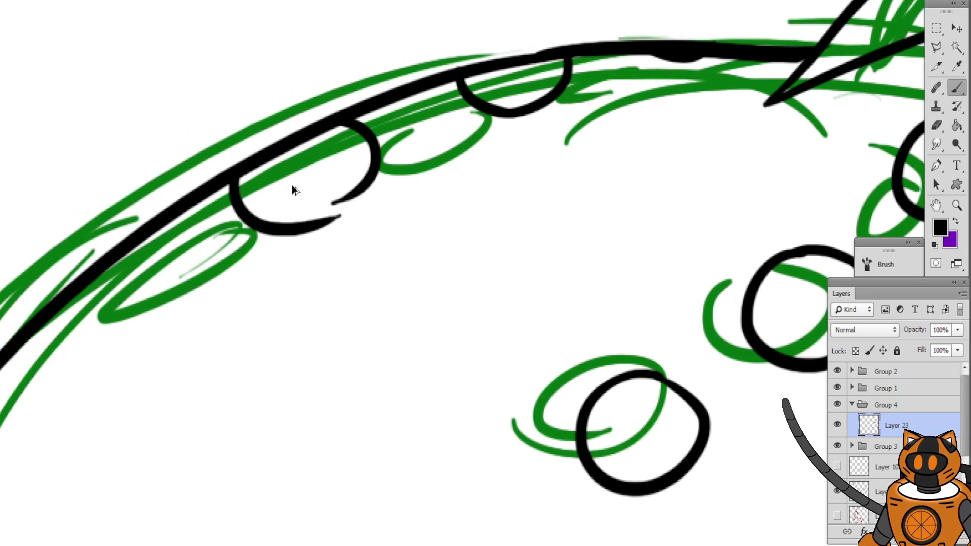
pyautogui.hotkey('ctrl', 'z')
pyautogui.moveTo(262, 150)
pyautogui.mouseDown()
pyautogui.moveTo(268, 182)
pyautogui.moveTo(360, 188)
pyautogui.mouseUp()
# Ink the spotted creature's wavy smiling mouth with its upturned corners and the lower lip curve
pyautogui.hotkey('ctrl', '-')
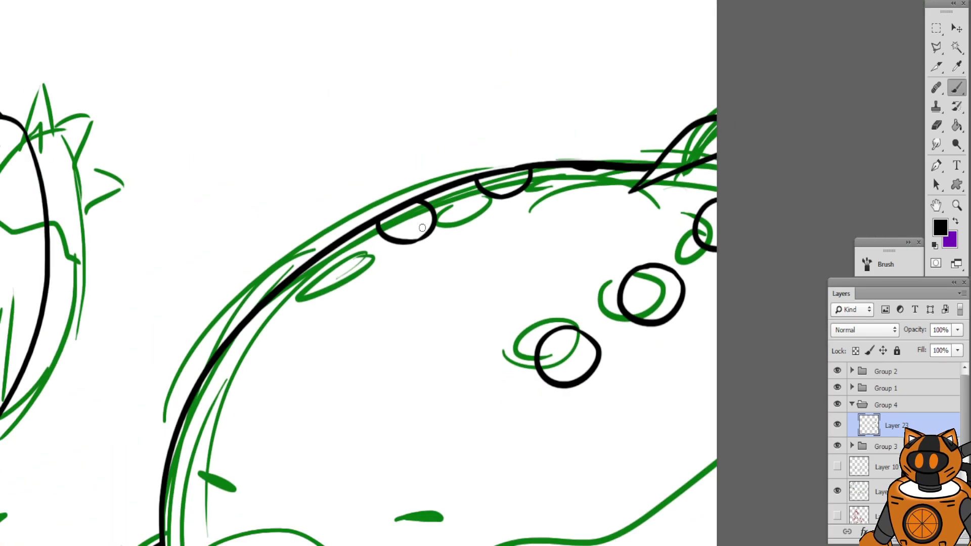
pyautogui.moveTo(437, 295); pyautogui.dragTo(430, 126)
pyautogui.moveTo(409, 400); pyautogui.dragTo(407, 230)
pyautogui.moveTo(324, 257); pyautogui.dragTo(399, 212)
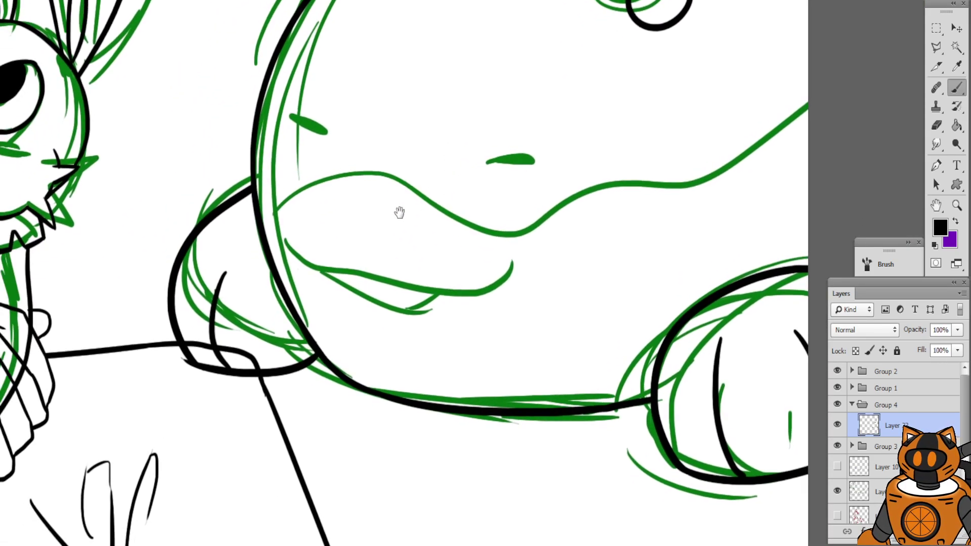
pyautogui.hotkey('ctrl', '+')
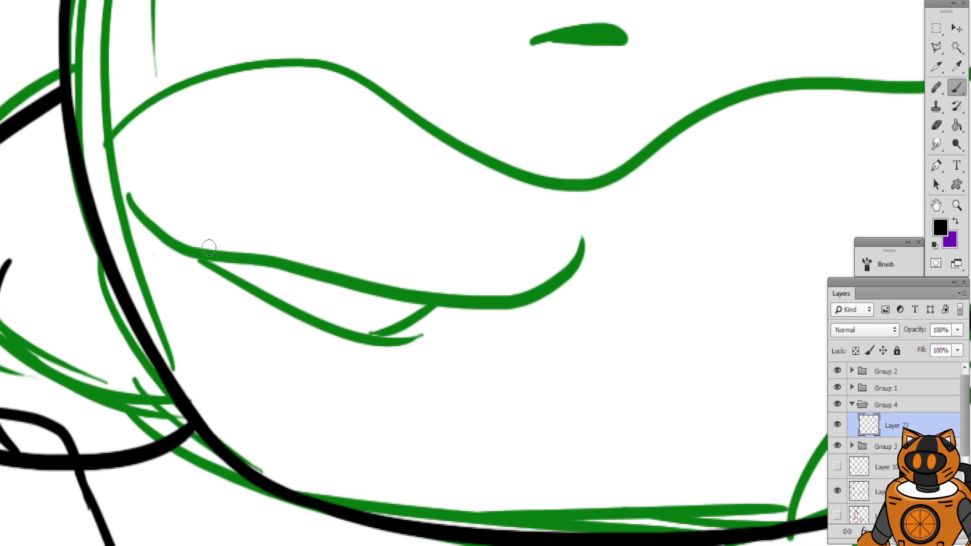
pyautogui.moveTo(170, 250)
pyautogui.mouseDown()
pyautogui.moveTo(252, 241)
pyautogui.moveTo(552, 266)
pyautogui.moveTo(574, 230)
pyautogui.mouseUp()
pyautogui.moveTo(107, 201); pyautogui.dragTo(201, 247)
pyautogui.hotkey('ctrl', 'z')
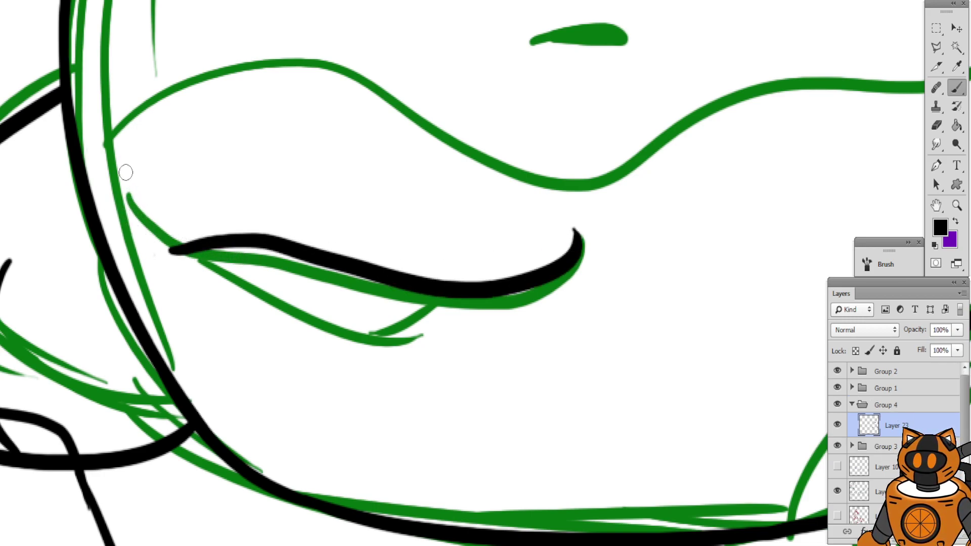
pyautogui.moveTo(125, 176)
pyautogui.mouseDown()
pyautogui.moveTo(188, 247)
pyautogui.moveTo(115, 199)
pyautogui.moveTo(199, 264)
pyautogui.moveTo(384, 311)
pyautogui.mouseUp()
pyautogui.hotkey('ctrl', 'z')
# Draw the spotted creature's two closed eyes as short thick dashes above the mouth
pyautogui.moveTo(290, 101); pyautogui.dragTo(245, 188)
pyautogui.moveTo(447, 229)
pyautogui.mouseDown()
pyautogui.moveTo(359, 238)
pyautogui.moveTo(462, 237)
pyautogui.moveTo(393, 224)
pyautogui.mouseUp()
pyautogui.moveTo(276, 136); pyautogui.dragTo(477, 157)
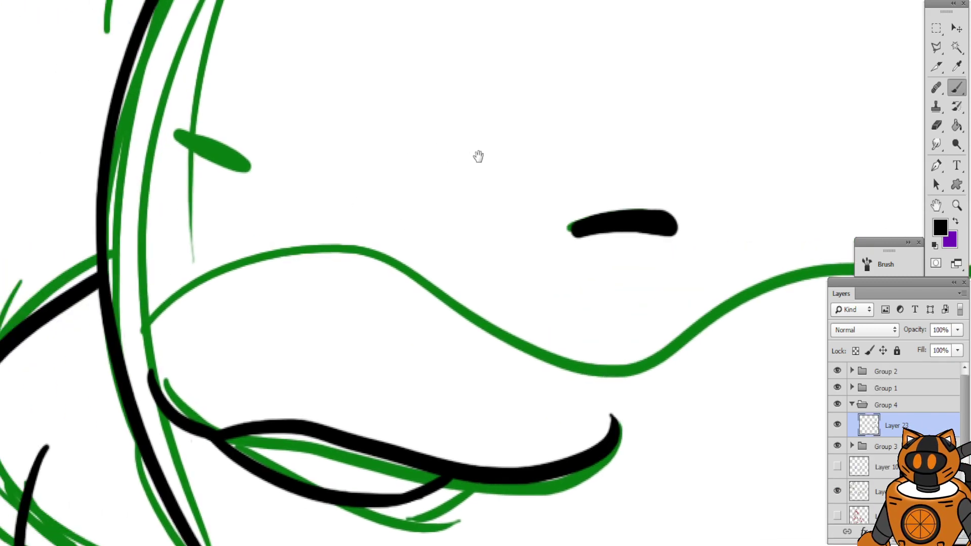
pyautogui.moveTo(273, 206)
pyautogui.mouseDown()
pyautogui.moveTo(200, 165)
pyautogui.moveTo(283, 207)
pyautogui.moveTo(200, 172)
pyautogui.moveTo(273, 207)
pyautogui.mouseUp()
pyautogui.hotkey('ctrl', 'z')
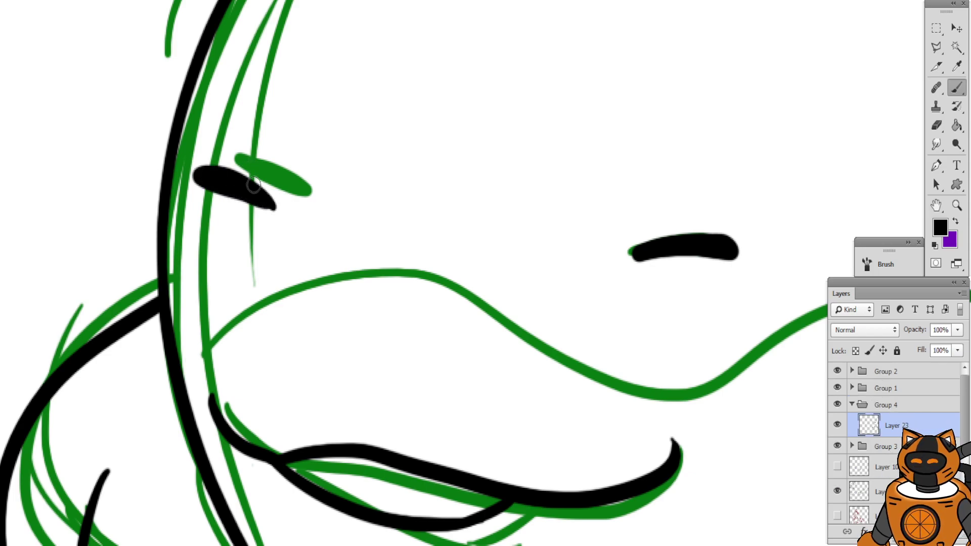
# Hide the green sketch layer and look over the inked line art of the whole picture
pyautogui.hotkey('ctrl', '-')
pyautogui.hotkey('ctrl', '-')
pyautogui.hotkey('ctrl', '-')
pyautogui.scroll(-3, 426, 168)
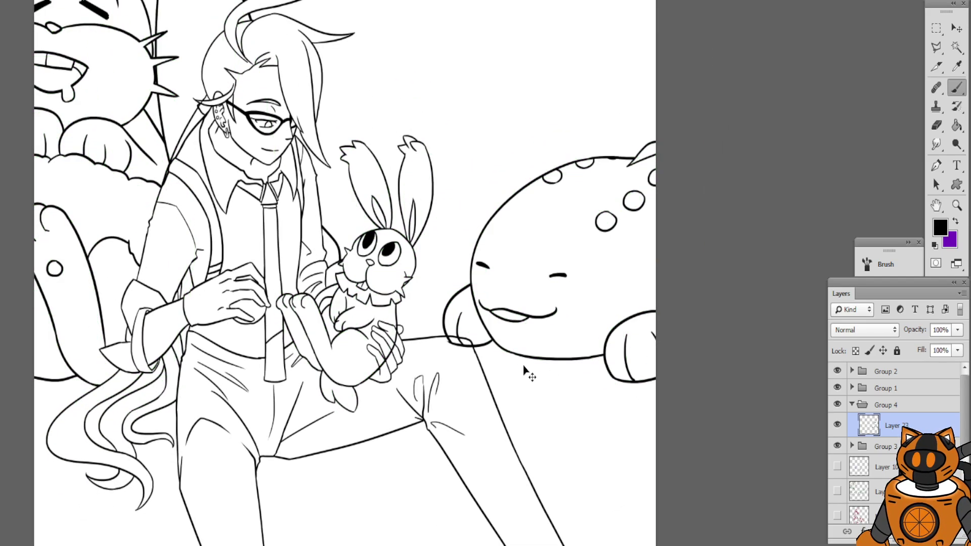
pyautogui.hotkey('ctrl', '-')
pyautogui.hotkey('ctrl', '+')
pyautogui.hotkey('ctrl', '+')
pyautogui.hotkey('ctrl', '+')
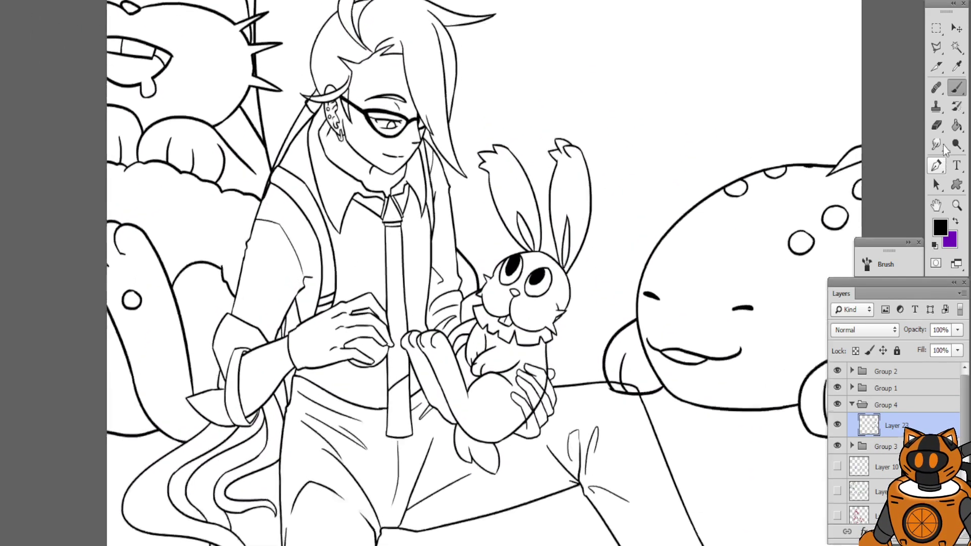
# Erase the part of the spotted creature's side limb that overlaps the man's knee
pyautogui.click(936, 125)
pyautogui.hotkey('ctrl', '+')
pyautogui.moveTo(701, 396); pyautogui.dragTo(408, 218)
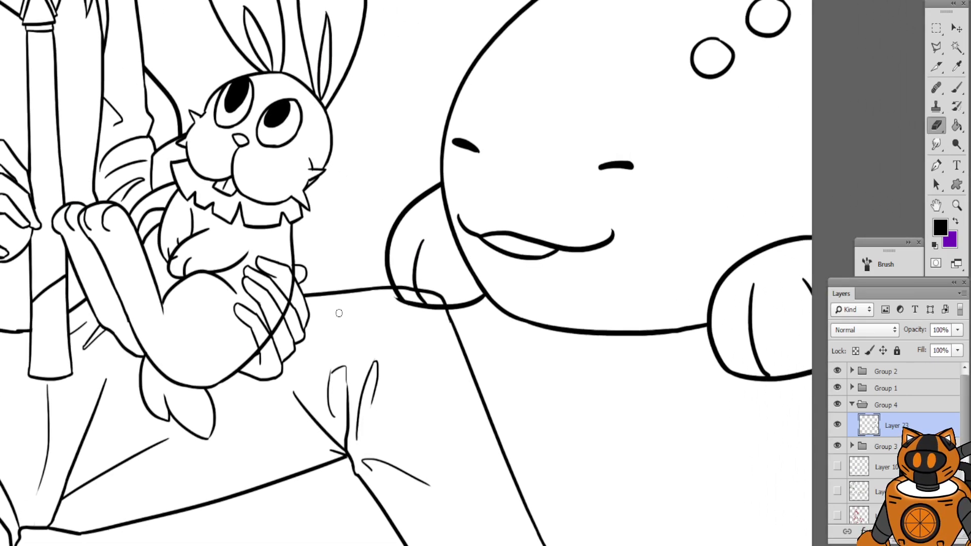
pyautogui.scroll(2, 439, 328)
pyautogui.moveTo(423, 324)
pyautogui.mouseDown()
pyautogui.moveTo(361, 306)
pyautogui.moveTo(360, 316)
pyautogui.moveTo(393, 321)
pyautogui.moveTo(385, 332)
pyautogui.mouseUp()
pyautogui.scroll(-6, 416, 342)
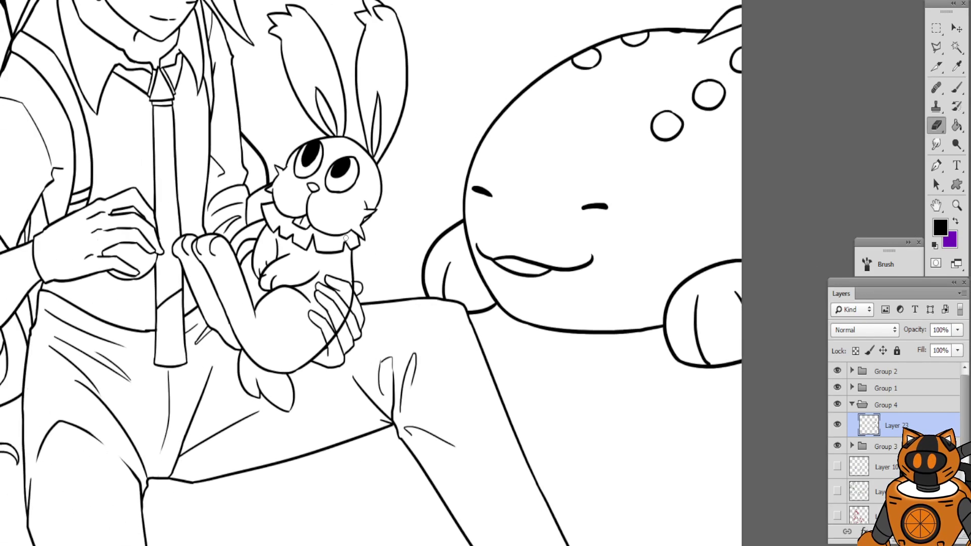
pyautogui.moveTo(388, 261); pyautogui.dragTo(417, 272)
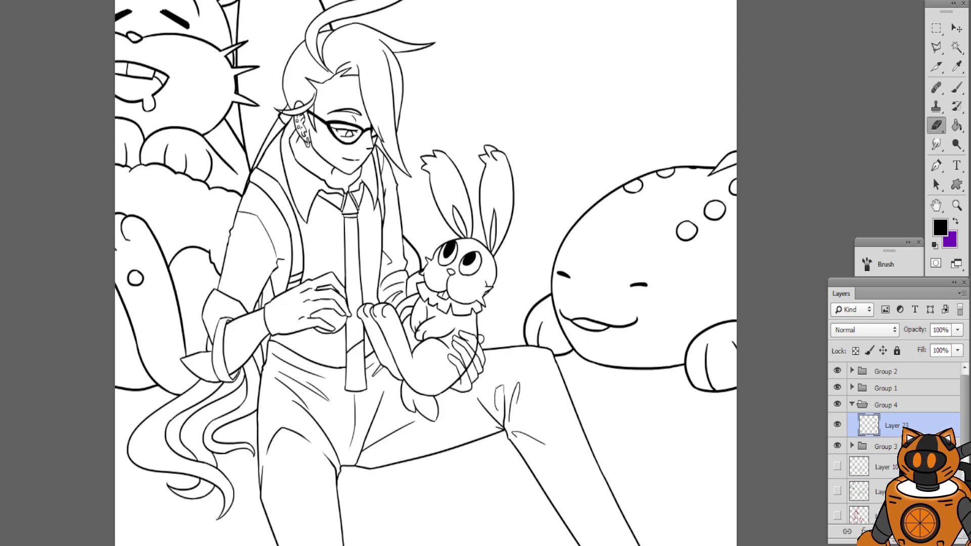
# Add a new layer beneath the creature groups and draw a wide, shallow arc across the canvas at the height of the man's head
pyautogui.click(886, 467)
pyautogui.click(933, 531)
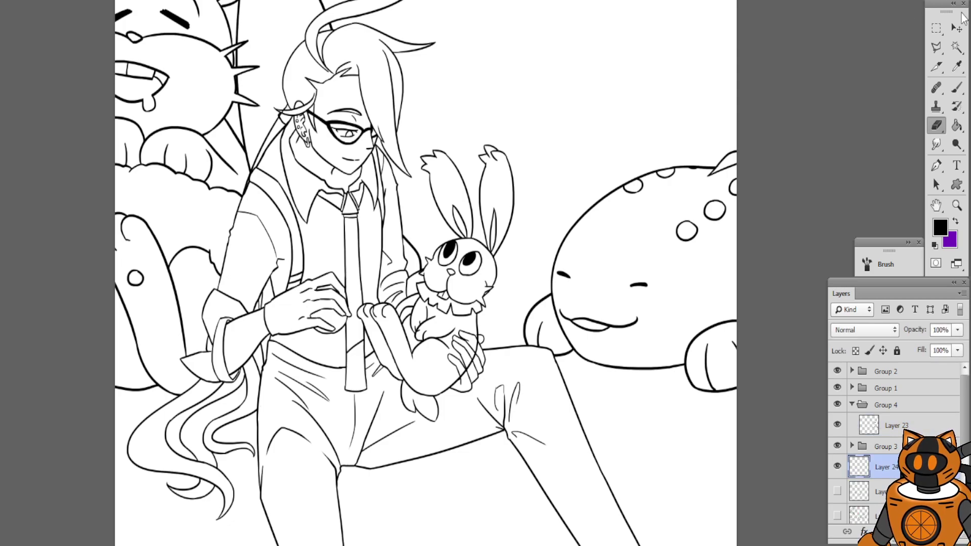
pyautogui.click(956, 87)
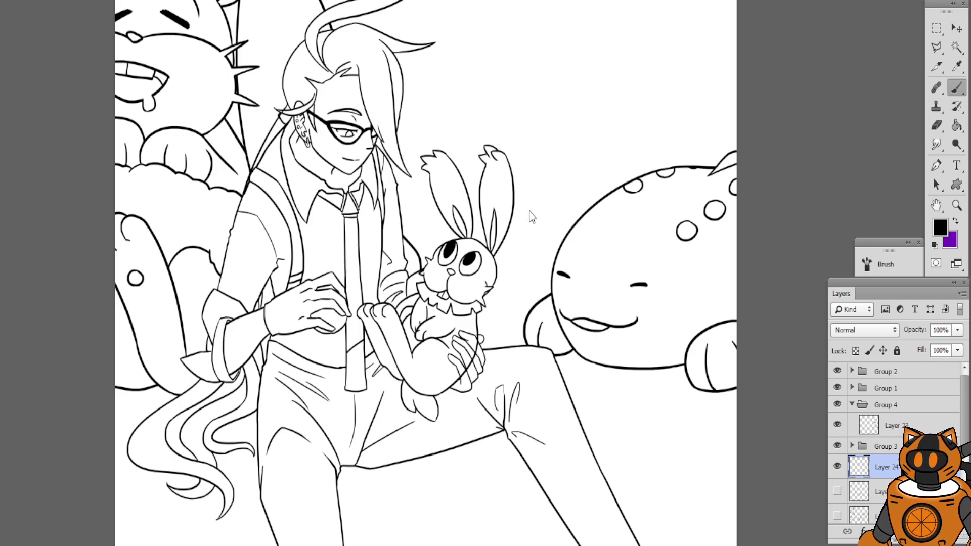
pyautogui.hotkey('ctrl', '-')
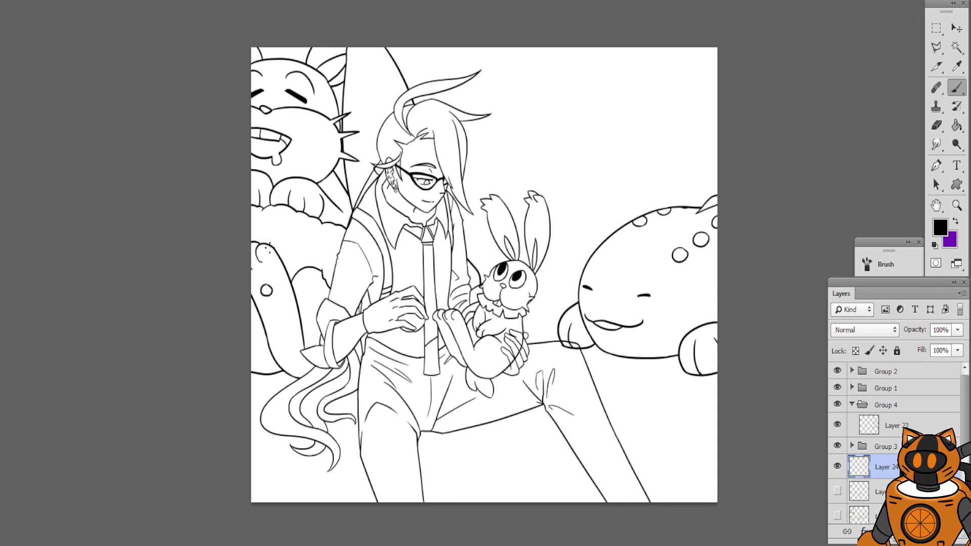
pyautogui.moveTo(214, 227)
pyautogui.mouseDown()
pyautogui.moveTo(213, 247)
pyautogui.moveTo(356, 175)
pyautogui.moveTo(789, 288)
pyautogui.mouseUp()
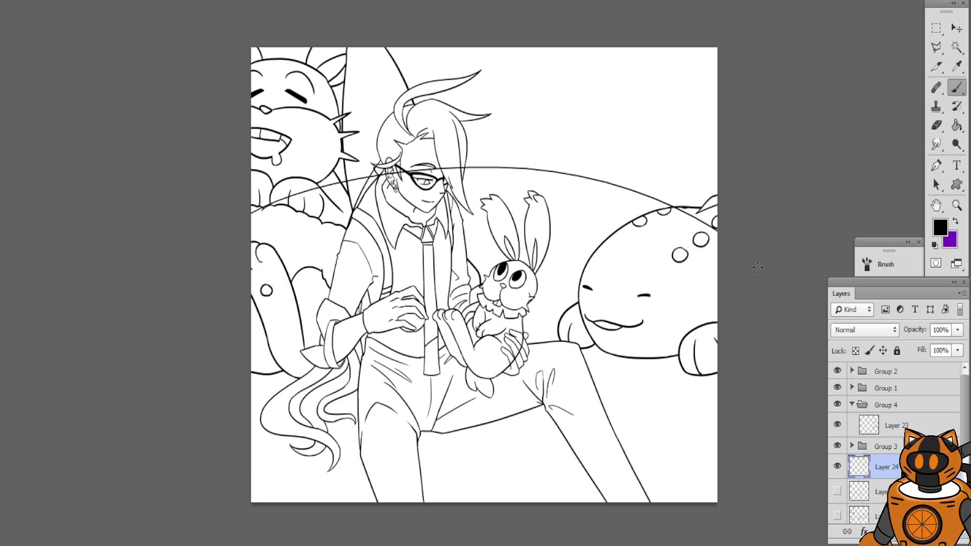
pyautogui.hotkey('ctrl', 'z')
pyautogui.moveTo(218, 174); pyautogui.dragTo(913, 201)
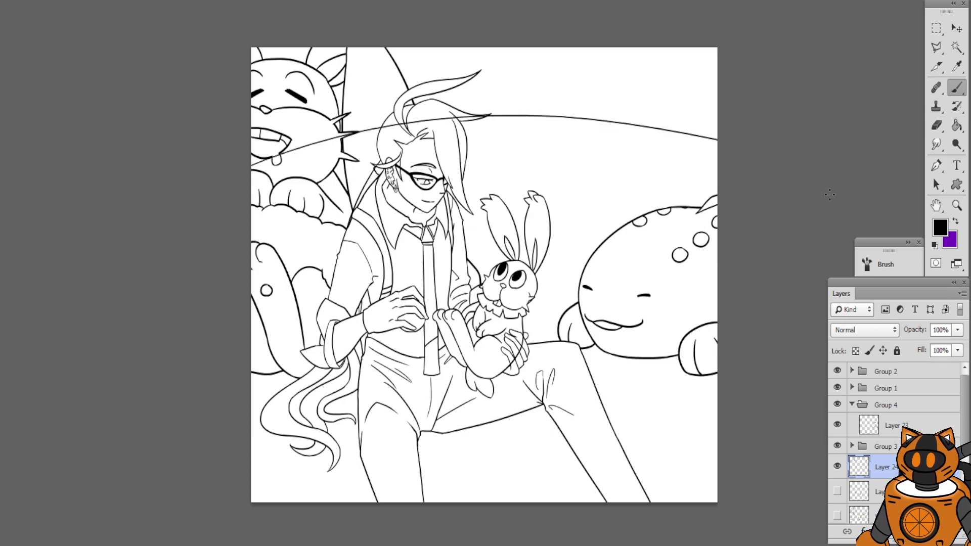
# Erase the parts of the background arc that cross the man's hair and the fanged creature's face
pyautogui.hotkey('ctrl', '+')
pyautogui.hotkey('ctrl', '+')
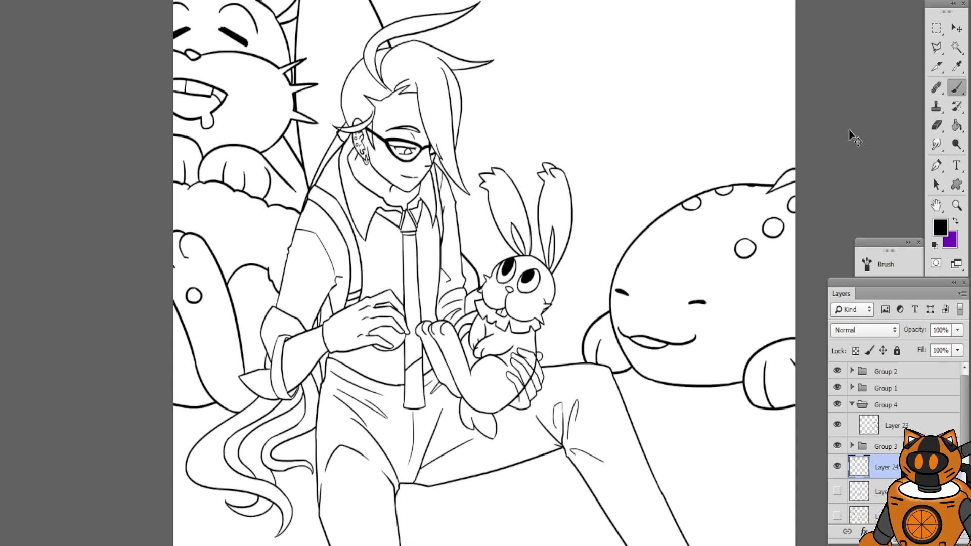
pyautogui.click(937, 125)
pyautogui.moveTo(349, 151); pyautogui.dragTo(431, 223)
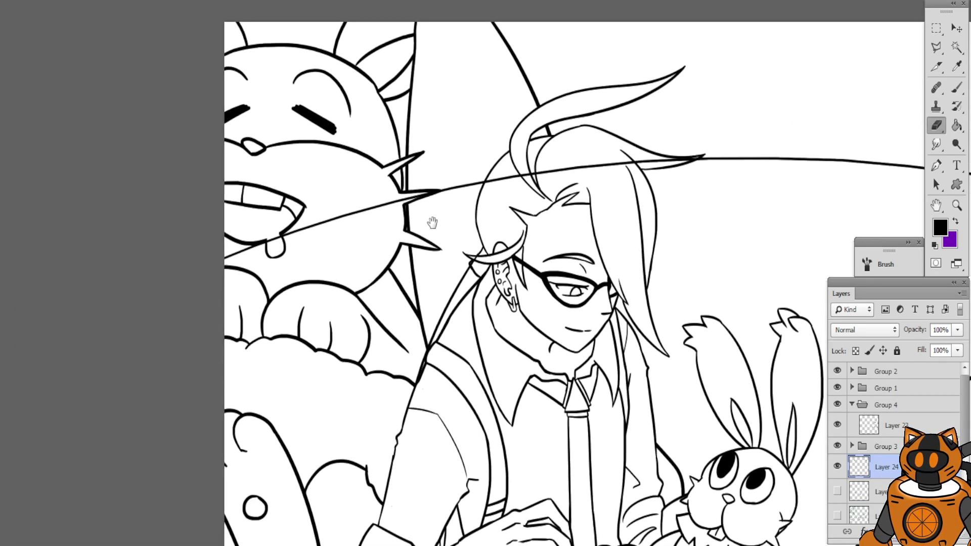
pyautogui.hotkey('ctrl', '+')
pyautogui.moveTo(661, 128); pyautogui.dragTo(488, 187)
pyautogui.hotkey('ctrl', '+')
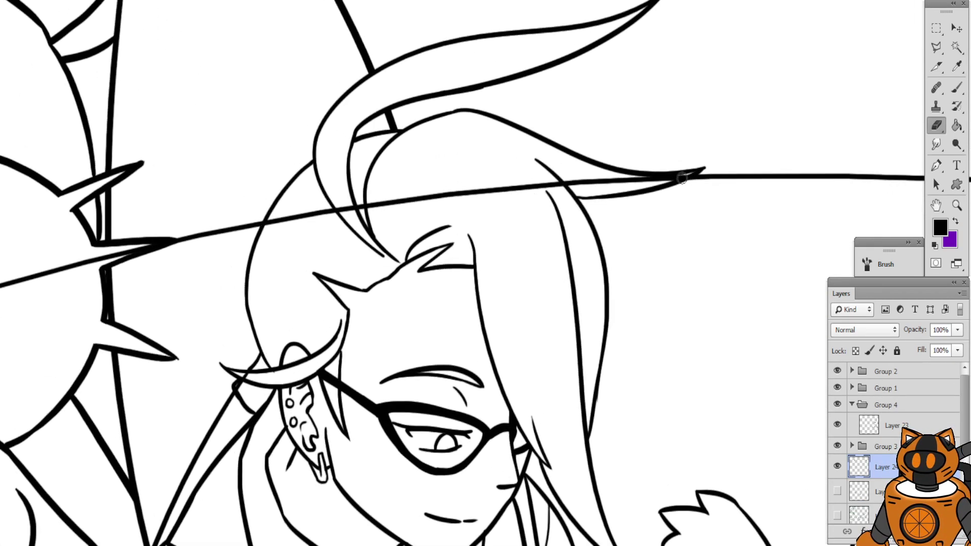
pyautogui.moveTo(693, 173)
pyautogui.mouseDown()
pyautogui.moveTo(587, 191)
pyautogui.moveTo(694, 172)
pyautogui.moveTo(579, 185)
pyautogui.moveTo(589, 184)
pyautogui.moveTo(583, 178)
pyautogui.moveTo(318, 227)
pyautogui.moveTo(514, 196)
pyautogui.moveTo(367, 213)
pyautogui.moveTo(382, 205)
pyautogui.moveTo(376, 178)
pyautogui.moveTo(438, 223)
pyautogui.mouseUp()
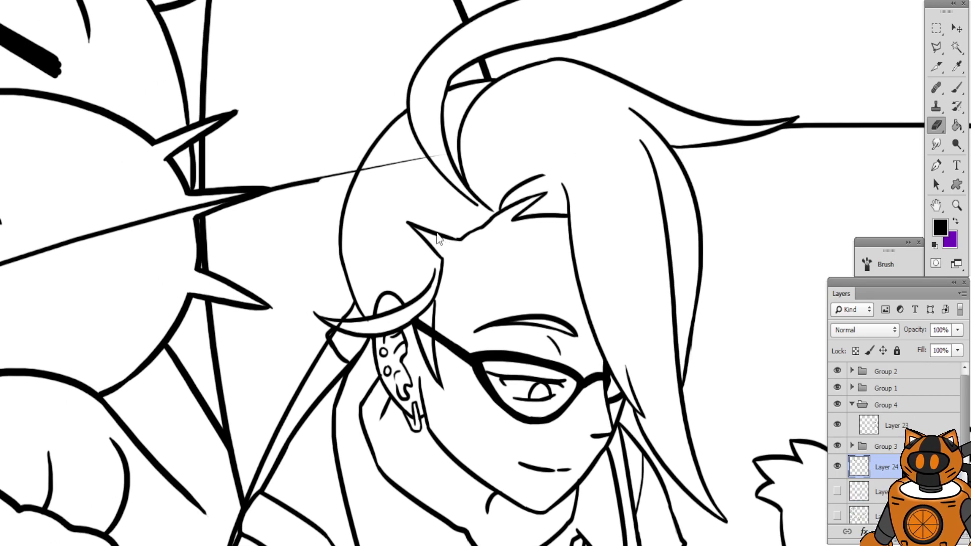
pyautogui.moveTo(433, 154); pyautogui.dragTo(283, 188)
pyautogui.moveTo(351, 200); pyautogui.dragTo(582, 133)
pyautogui.moveTo(377, 156)
pyautogui.mouseDown()
pyautogui.moveTo(283, 178)
pyautogui.moveTo(139, 233)
pyautogui.mouseUp()
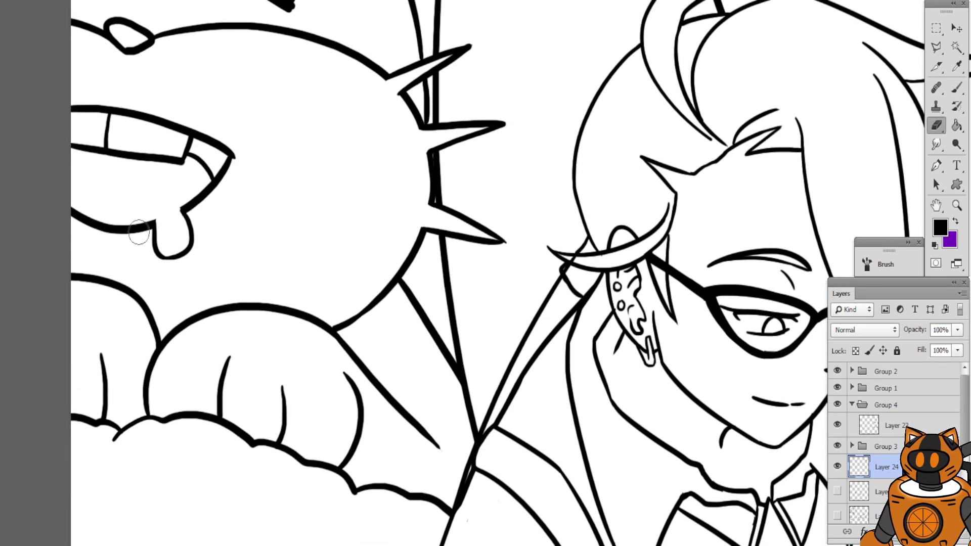
pyautogui.scroll(-6, 381, 195)
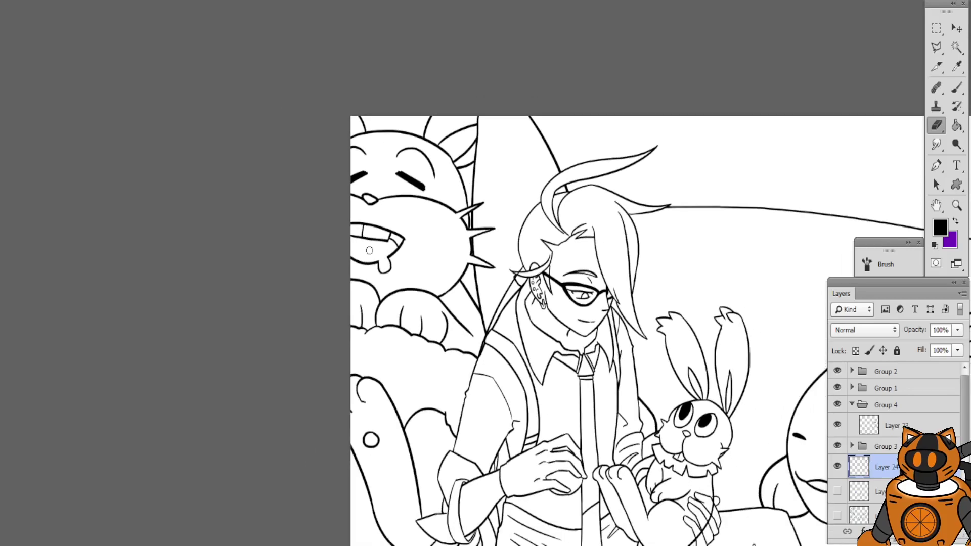
pyautogui.scroll(-2, 369, 251)
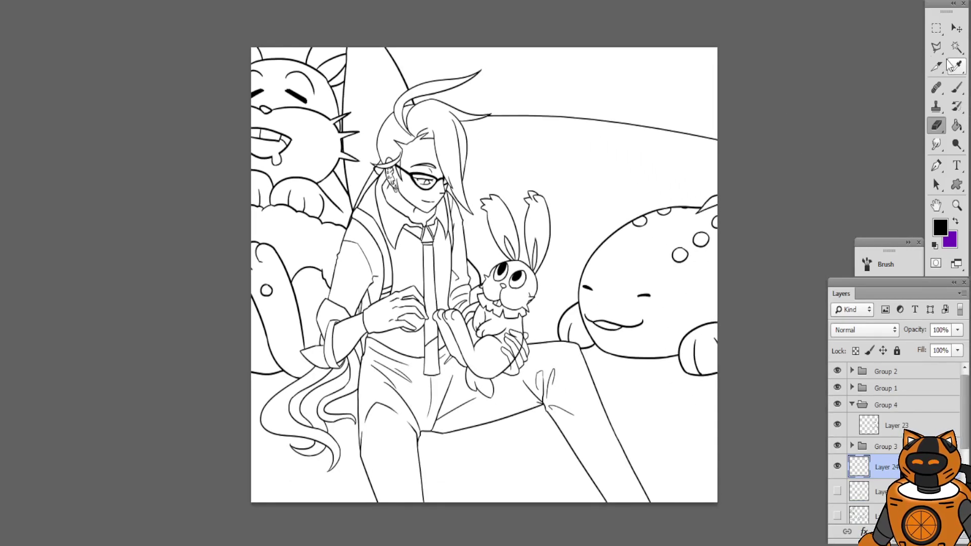
# Try to move the background arc slightly lower and extend its loose end behind the man's hair
pyautogui.click(956, 28)
pyautogui.moveTo(710, 150); pyautogui.dragTo(708, 179)
pyautogui.scroll(1, 889, 101)
pyautogui.hotkey('ctrl', '+')
pyautogui.hotkey('ctrl', '+')
pyautogui.moveTo(670, 121); pyautogui.dragTo(574, 227)
pyautogui.click(937, 132)
pyautogui.hotkey('ctrl', '+')
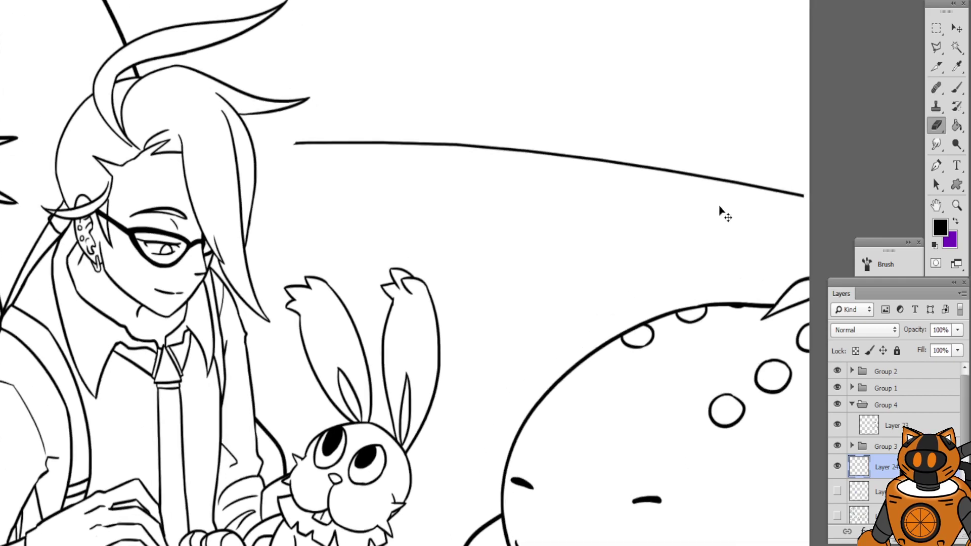
pyautogui.click(952, 88)
pyautogui.scroll(4, 505, 202)
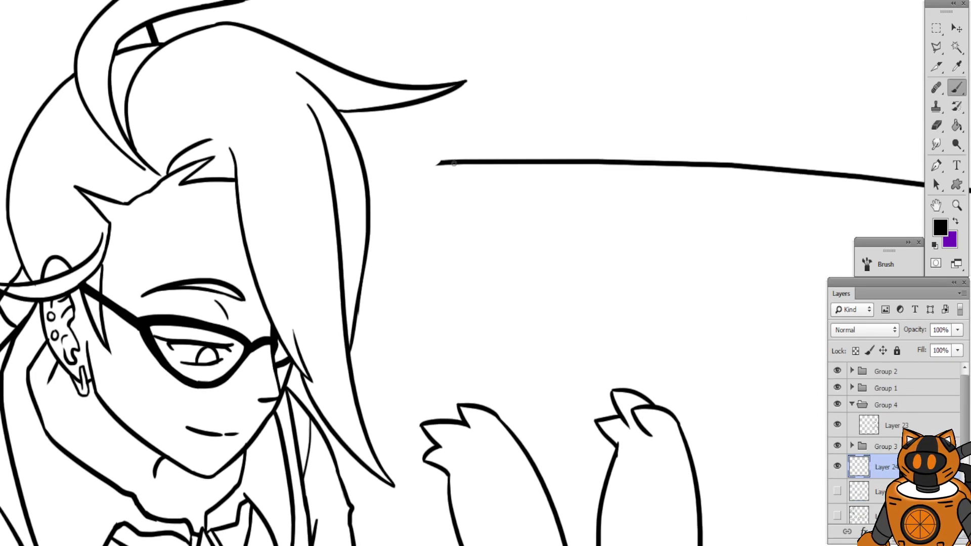
pyautogui.moveTo(454, 163); pyautogui.dragTo(243, 212)
pyautogui.hotkey('ctrl', 'z')
pyautogui.hotkey('ctrl', 'alt', 'z')
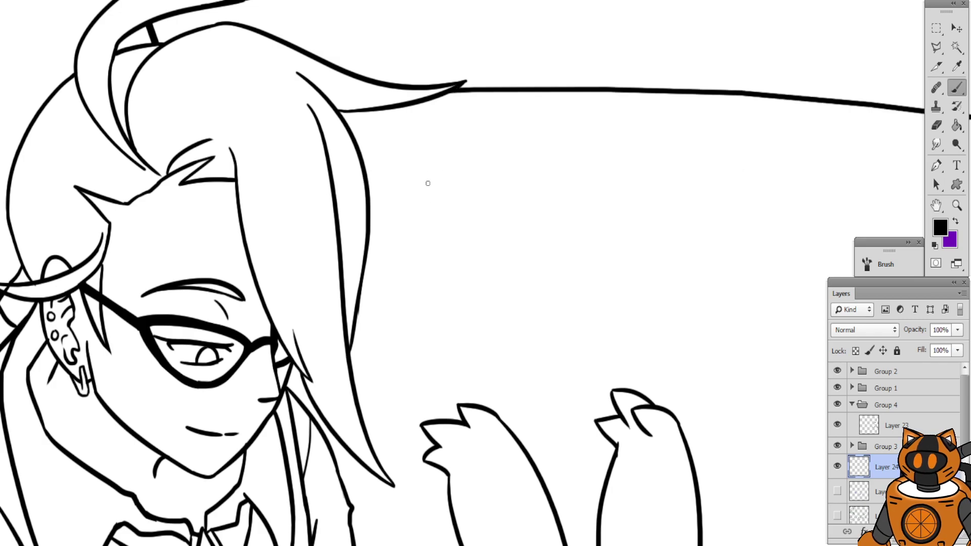
pyautogui.scroll(-4, 437, 180)
# Erase the existing background arc and redraw it as a lower, wide curve across the canvas at the man's forehead
pyautogui.click(936, 125)
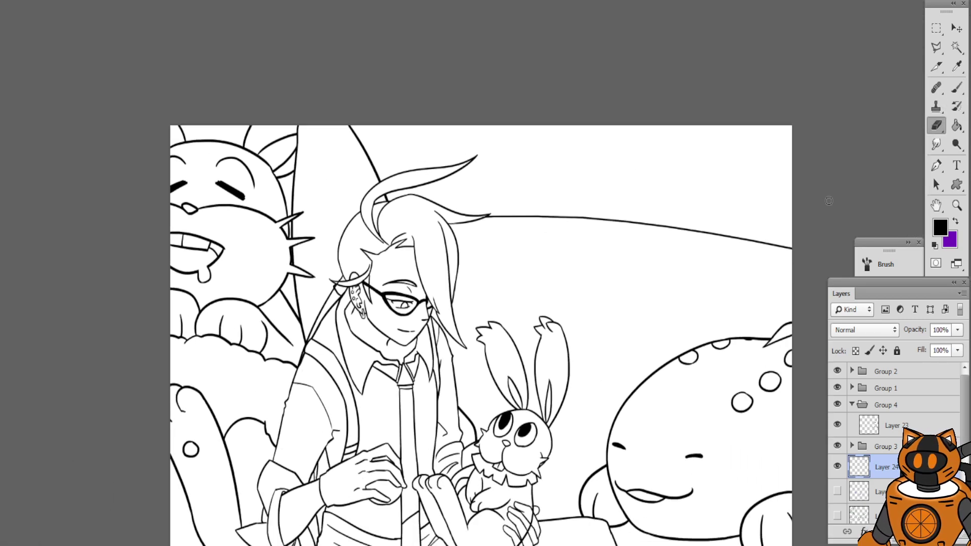
pyautogui.moveTo(797, 249)
pyautogui.mouseDown()
pyautogui.moveTo(511, 211)
pyautogui.moveTo(513, 191)
pyautogui.moveTo(397, 139)
pyautogui.mouseUp()
pyautogui.click(956, 87)
pyautogui.moveTo(421, 197); pyautogui.dragTo(502, 185)
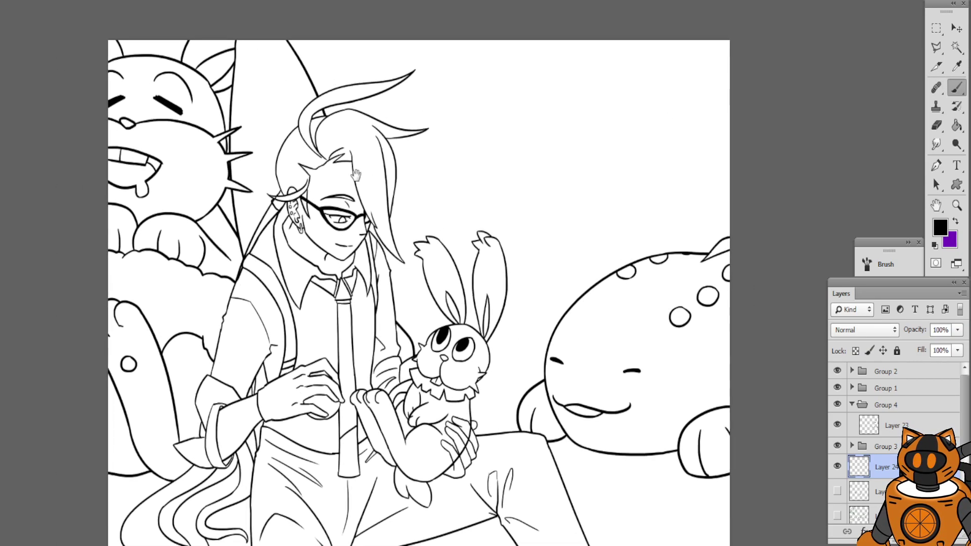
pyautogui.moveTo(267, 194); pyautogui.dragTo(731, 218)
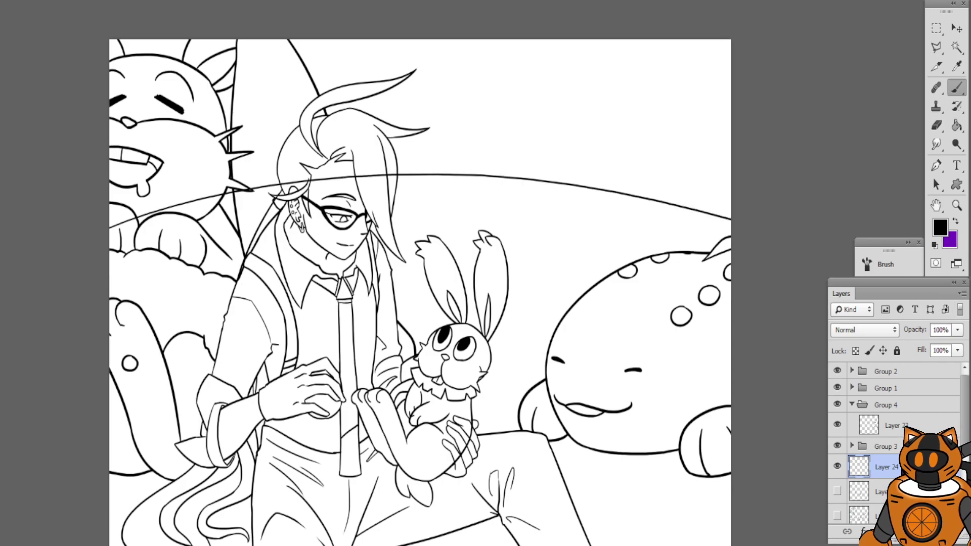
# Erase the parts of the new arc that cross the man's head and hair and the fanged creature
pyautogui.click(937, 124)
pyautogui.moveTo(303, 202); pyautogui.dragTo(506, 192)
pyautogui.hotkey('ctrl', '+')
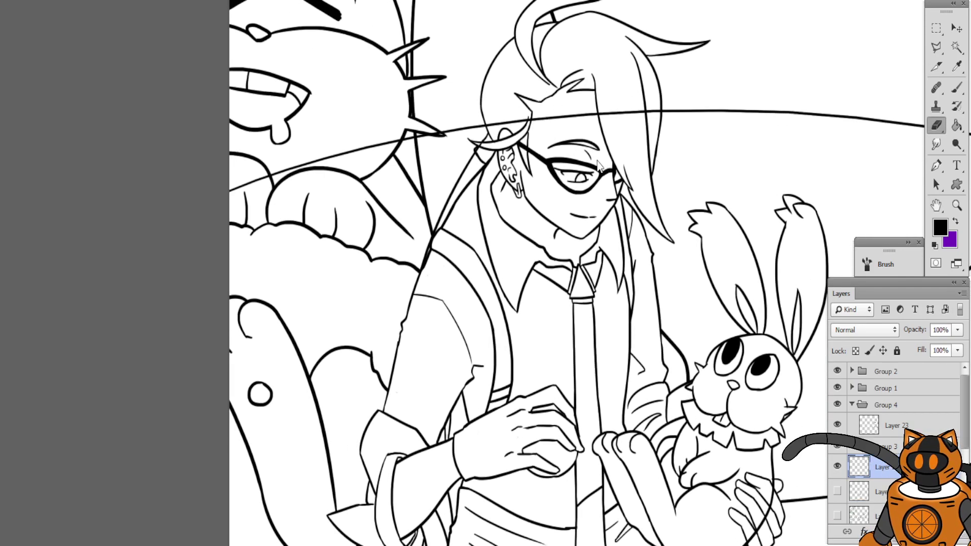
pyautogui.moveTo(662, 111)
pyautogui.mouseDown()
pyautogui.moveTo(630, 116)
pyautogui.moveTo(659, 112)
pyautogui.moveTo(519, 119)
pyautogui.moveTo(426, 135)
pyautogui.mouseUp()
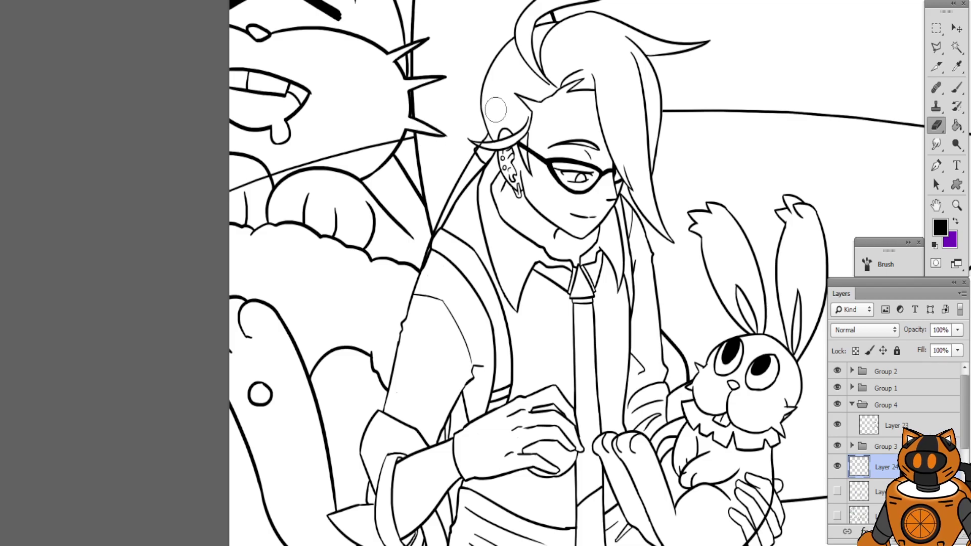
pyautogui.moveTo(496, 108)
pyautogui.mouseDown()
pyautogui.moveTo(611, 248)
pyautogui.moveTo(625, 207)
pyautogui.mouseUp()
pyautogui.moveTo(522, 232)
pyautogui.mouseDown()
pyautogui.moveTo(450, 271)
pyautogui.moveTo(318, 303)
pyautogui.mouseUp()
pyautogui.hotkey('ctrl', '-')
pyautogui.hotkey('ctrl', '0')
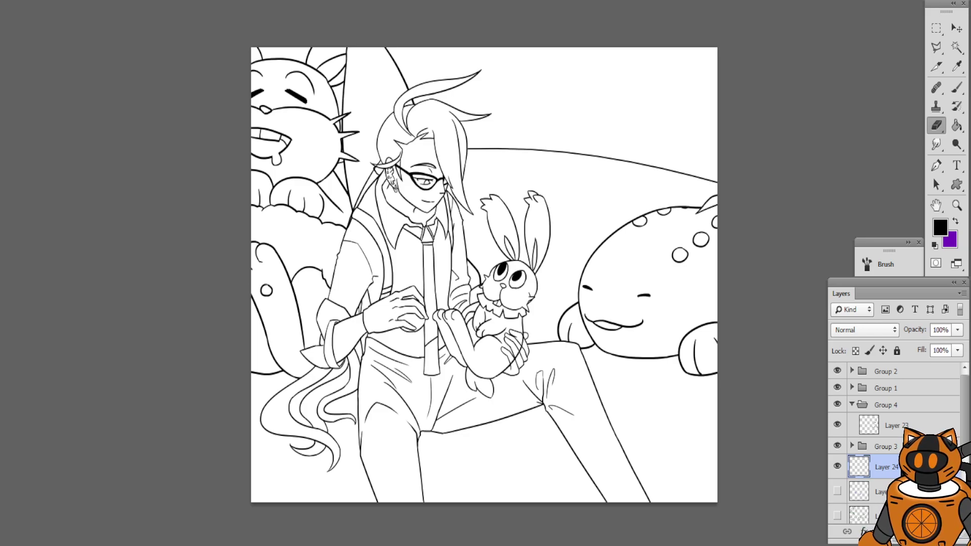
# Expand Group 2 and toggle Layer 17 off and on to identify which lines it holds around the rabbit
pyautogui.click(852, 371)
pyautogui.hotkey('ctrl', '+')
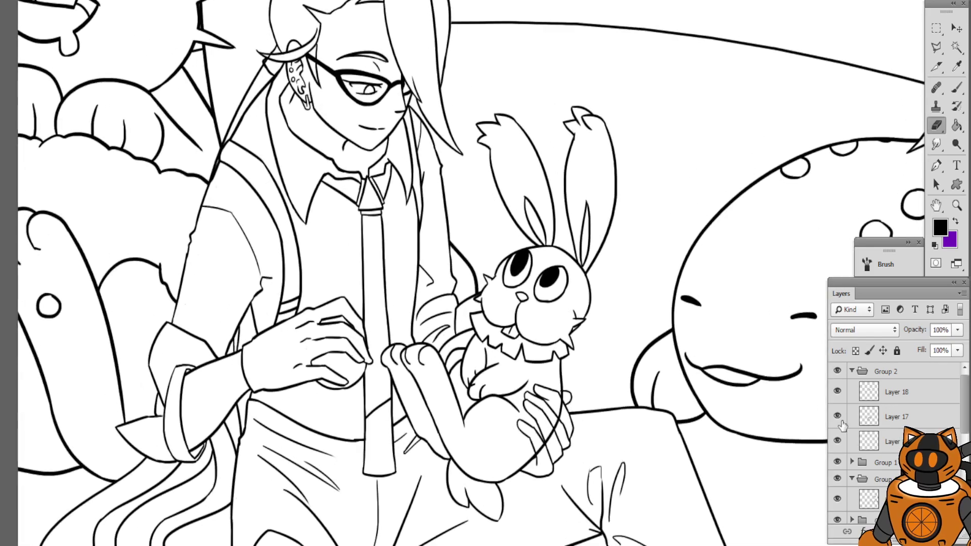
pyautogui.click(837, 416)
pyautogui.click(838, 418)
pyautogui.hotkey('ctrl', '+')
pyautogui.hotkey('ctrl', '+')
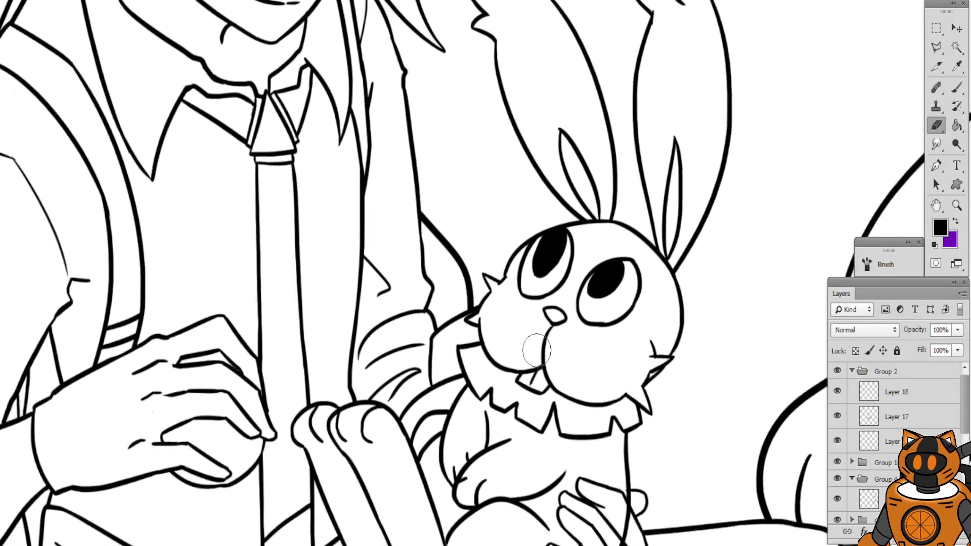
pyautogui.moveTo(533, 446); pyautogui.dragTo(522, 232)
pyautogui.scroll(3, 521, 231)
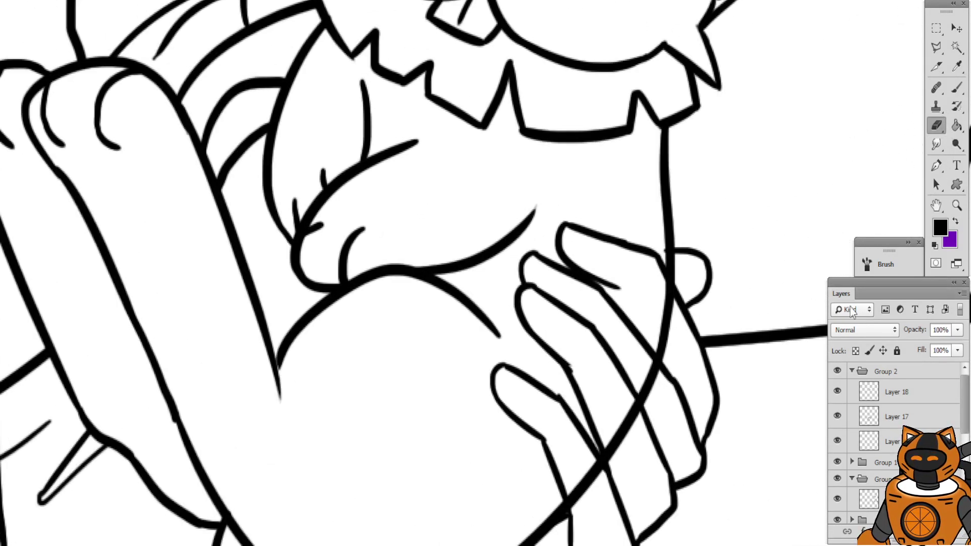
# Add a layer mask to Layer 17 in Group 2 and ready the brush with black as the painting colour
pyautogui.click(880, 531)
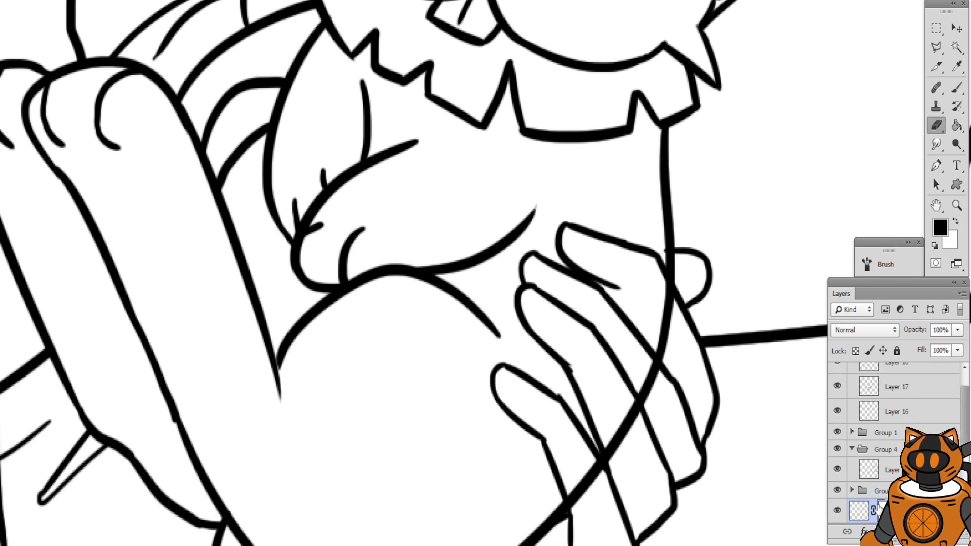
pyautogui.click(859, 510)
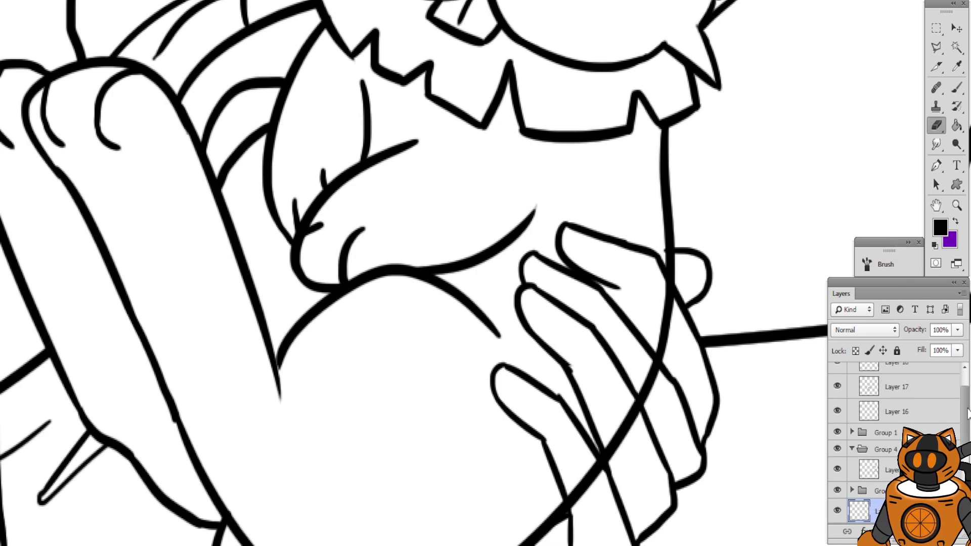
pyautogui.moveTo(963, 404); pyautogui.dragTo(963, 367)
pyautogui.click(933, 423)
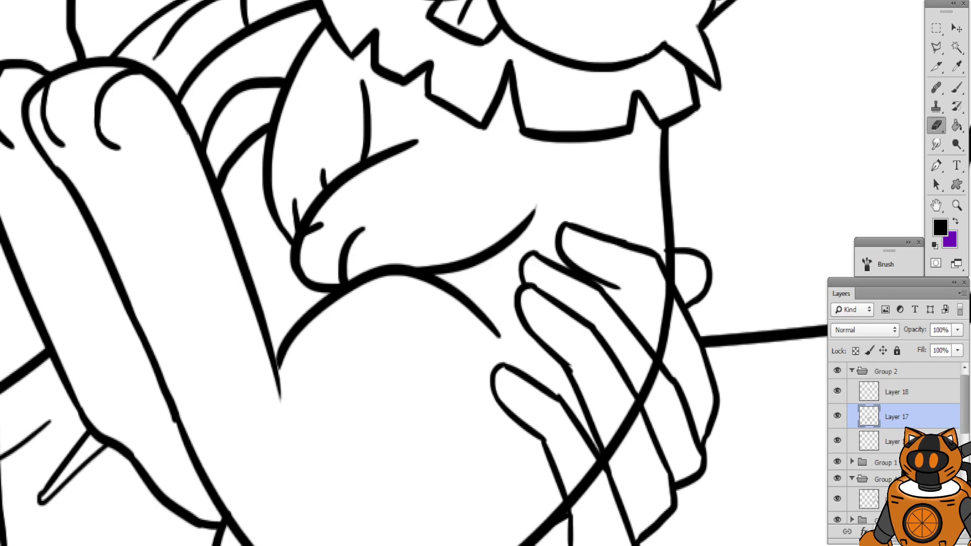
pyautogui.click(880, 531)
pyautogui.press('d')
pyautogui.click(956, 87)
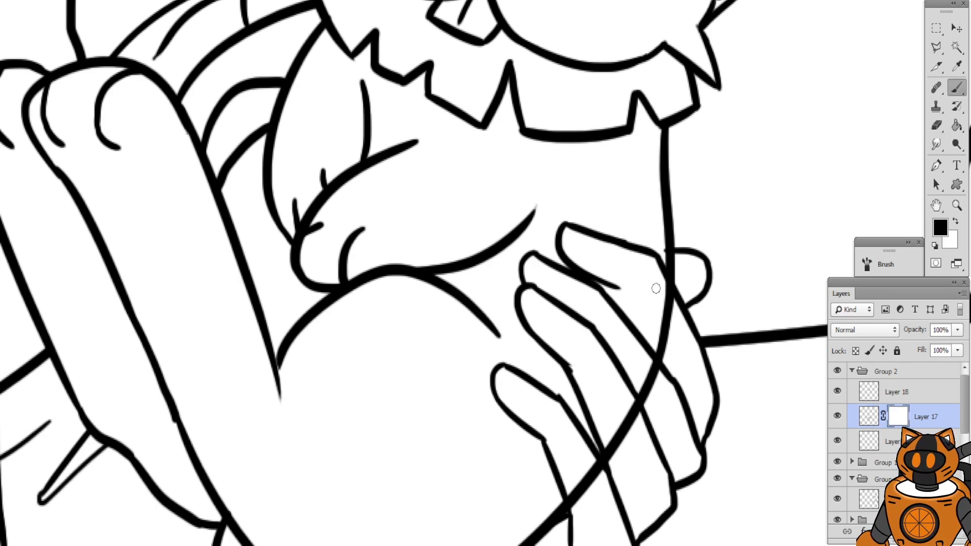
# Paint on Layer 17's mask to hide the rabbit's outline where it crosses the fingers of the man's supporting hand
pyautogui.moveTo(661, 283); pyautogui.dragTo(657, 364)
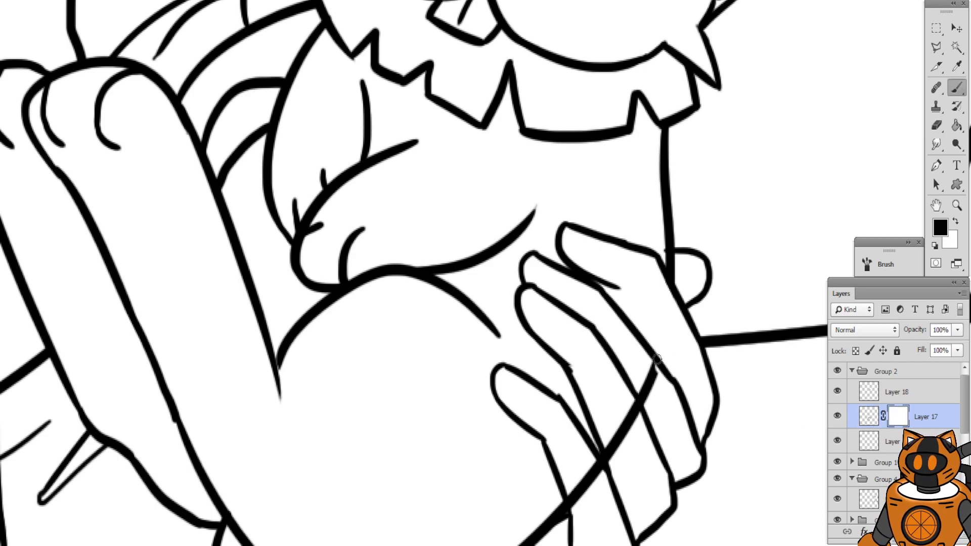
pyautogui.moveTo(555, 312); pyautogui.dragTo(459, 252)
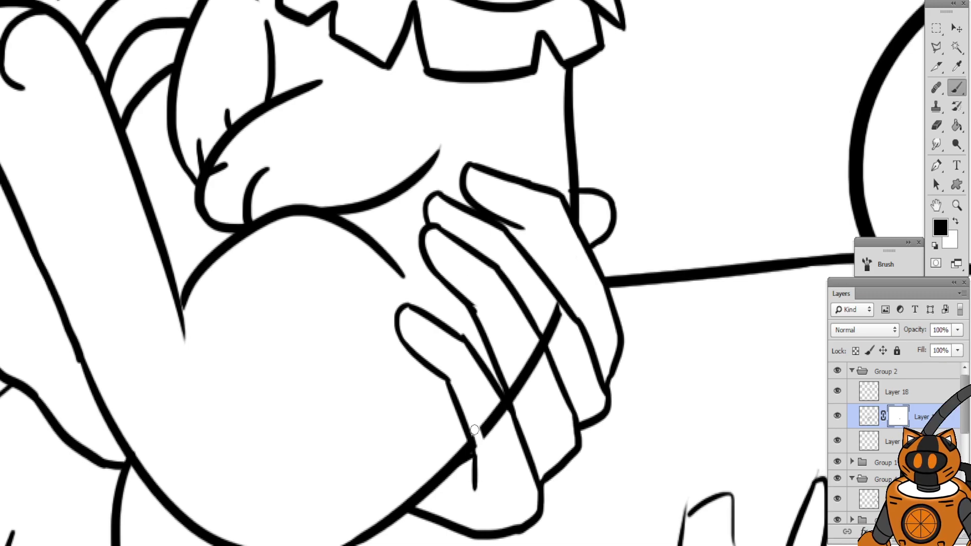
pyautogui.moveTo(472, 441)
pyautogui.mouseDown()
pyautogui.moveTo(488, 398)
pyautogui.moveTo(505, 416)
pyautogui.moveTo(508, 363)
pyautogui.moveTo(513, 384)
pyautogui.moveTo(518, 356)
pyautogui.moveTo(530, 386)
pyautogui.moveTo(544, 334)
pyautogui.moveTo(561, 339)
pyautogui.moveTo(561, 310)
pyautogui.mouseUp()
pyautogui.hotkey('ctrl', '-')
pyautogui.scroll(-6, 503, 377)
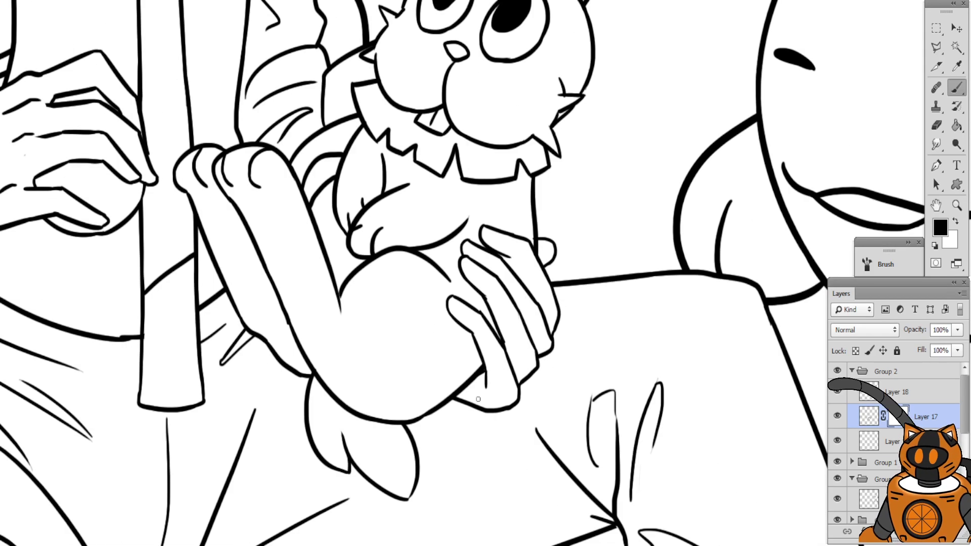
pyautogui.scroll(-2, 430, 476)
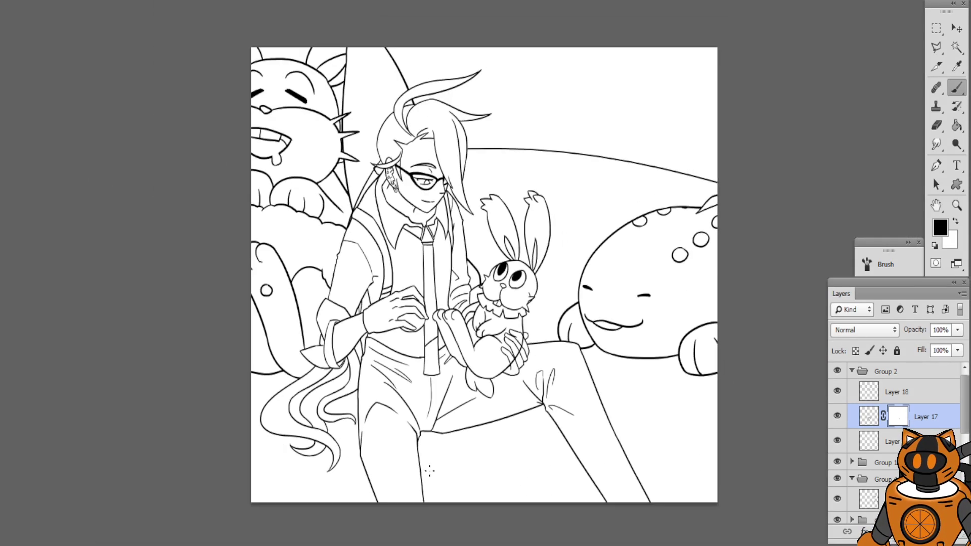